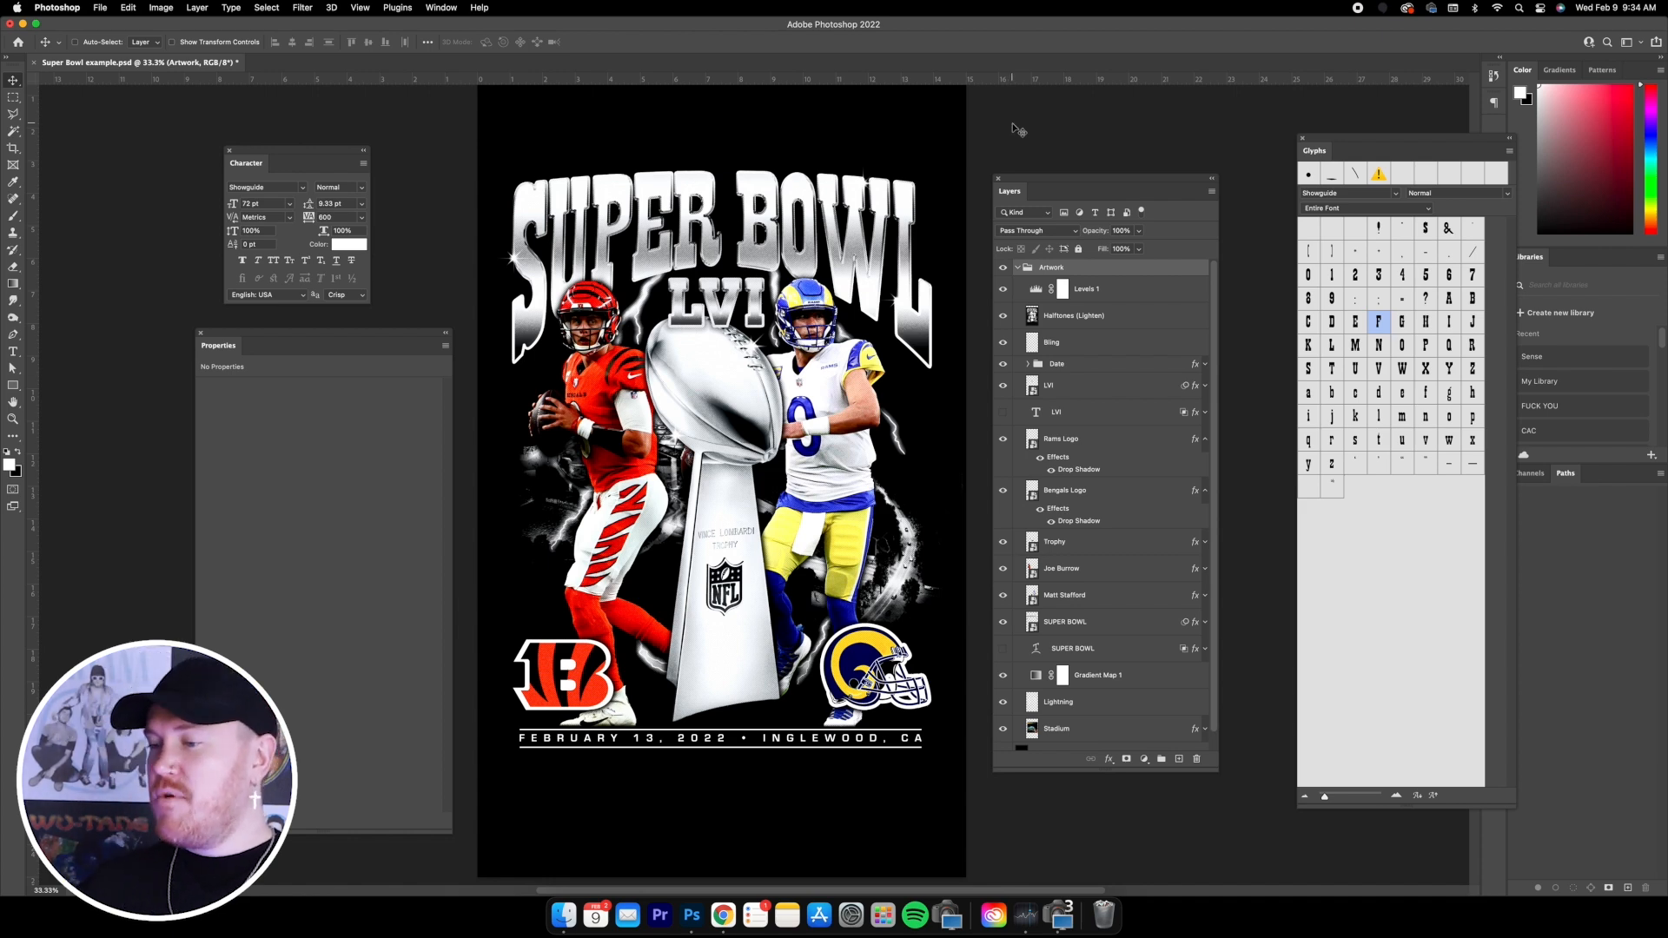
- Switch to Chrome and look at the Vintage Broncos vs Packers shirt pin from the 90s superbowl shirt results
{"action": "left_click", "coordinate": [723, 914]}
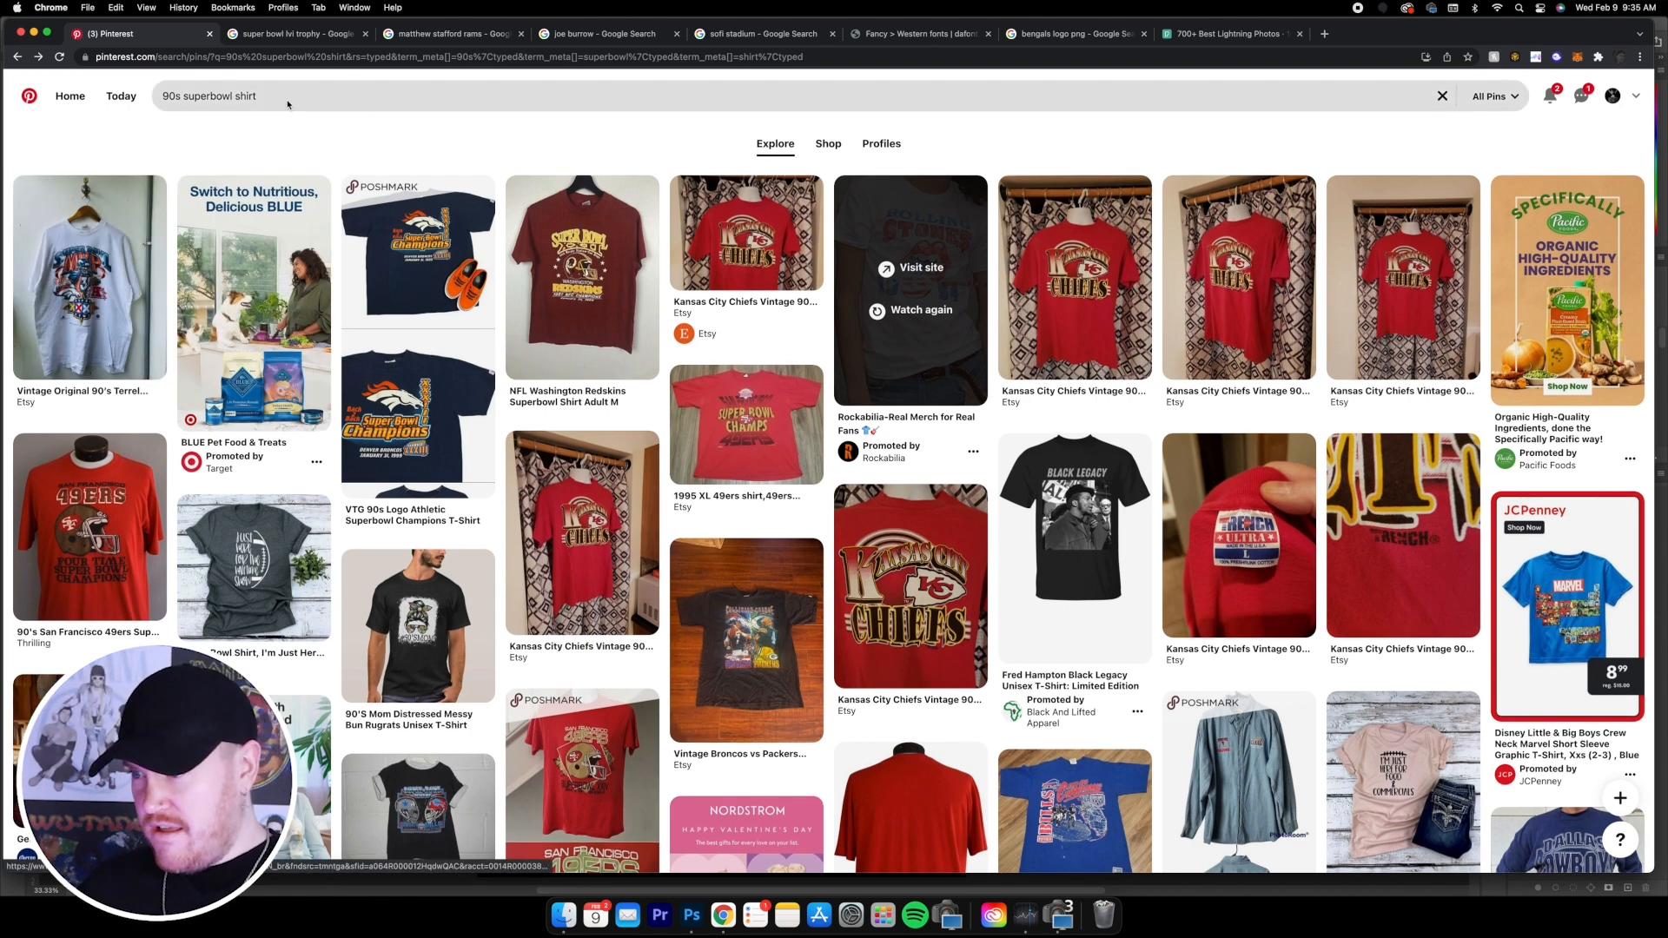
{"action": "left_click", "coordinate": [746, 612]}
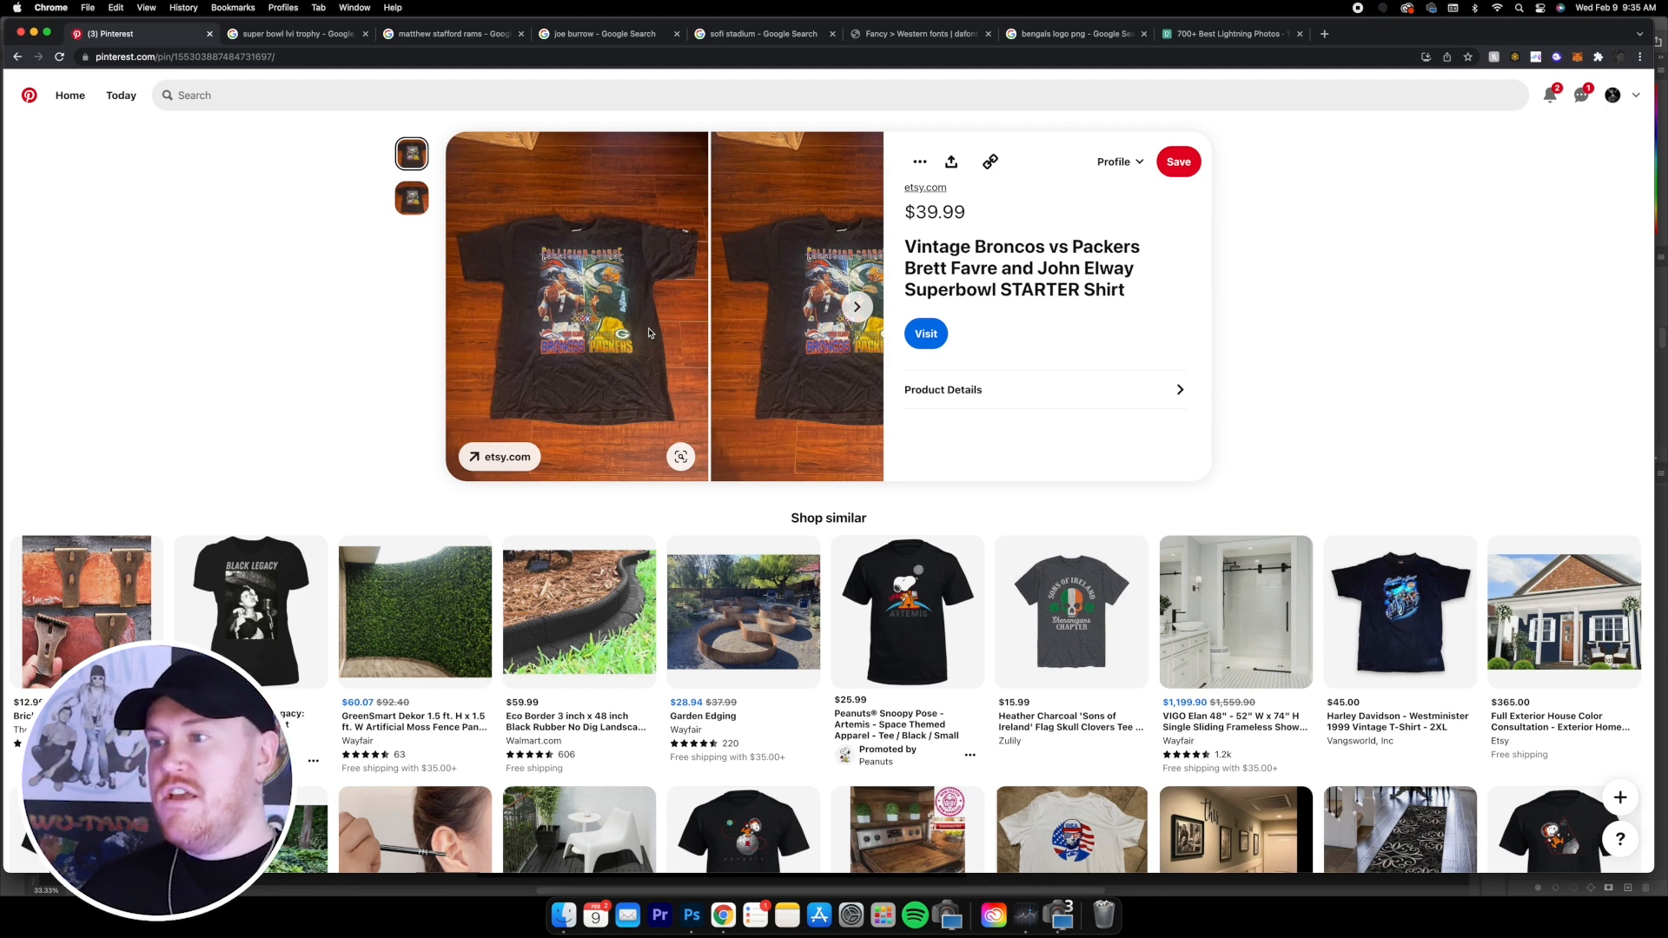
{"action": "left_click", "coordinate": [21, 58]}
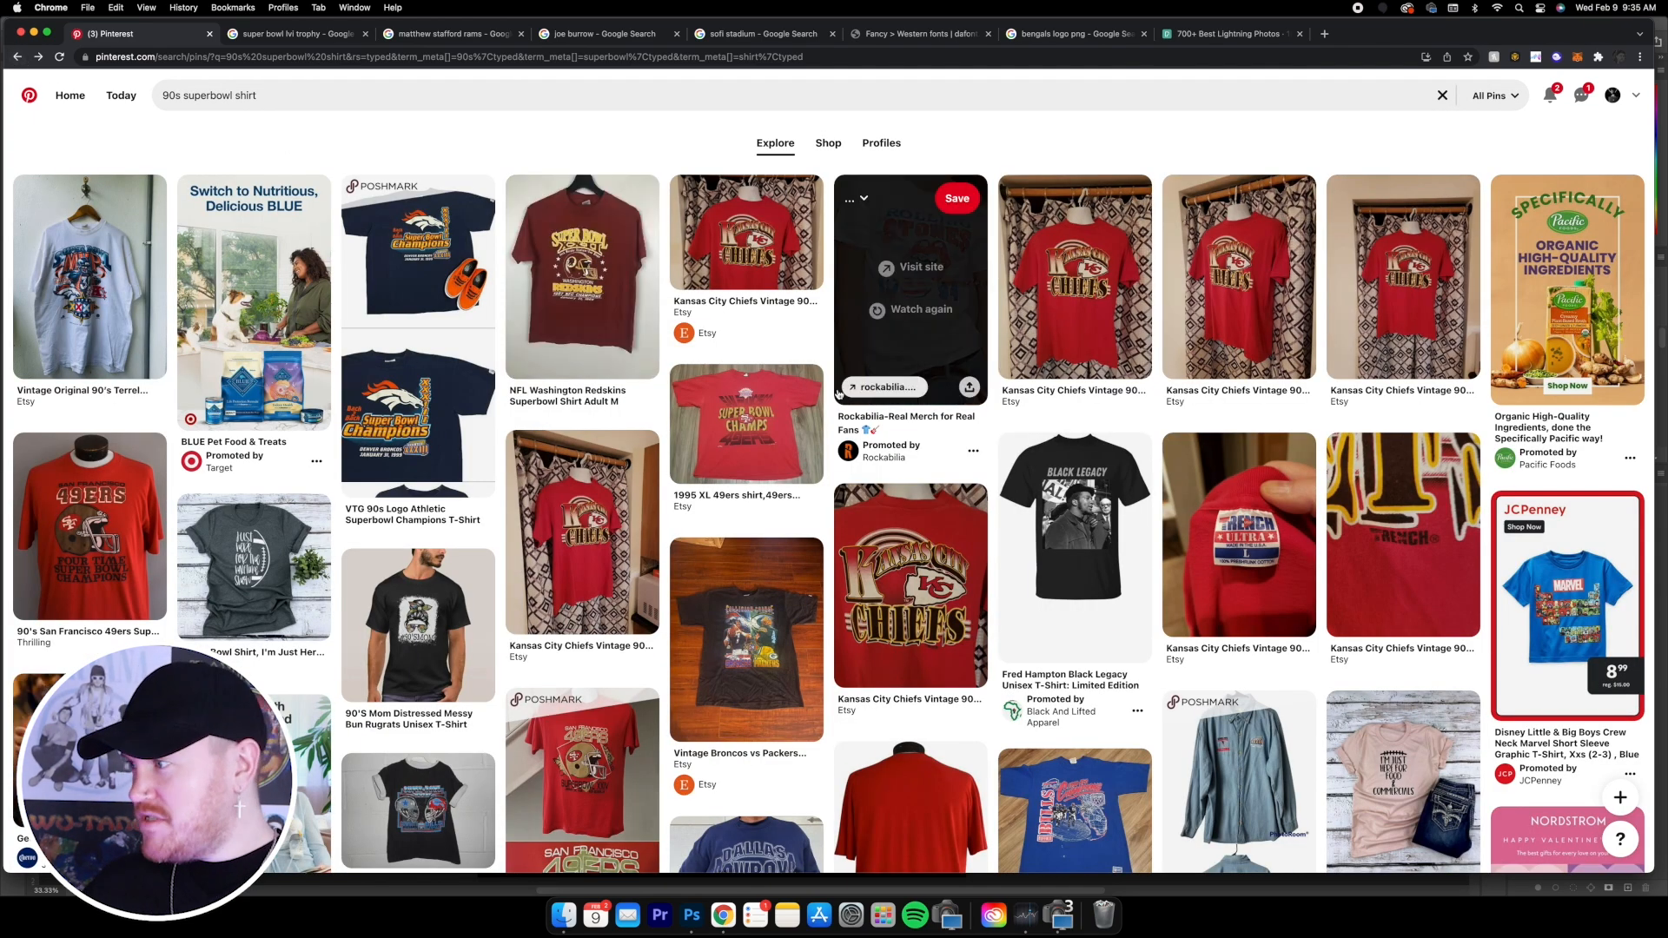
- Browse the 90s superbowl shirt results for design references and look at the 1993 Dallas Cowboys Superbowl XXVII shirt pin
{"action": "scroll", "coordinate": [903, 419], "scroll_direction": "down", "scroll_amount": 2}
{"action": "scroll", "coordinate": [904, 419], "scroll_direction": "down", "scroll_amount": 7}
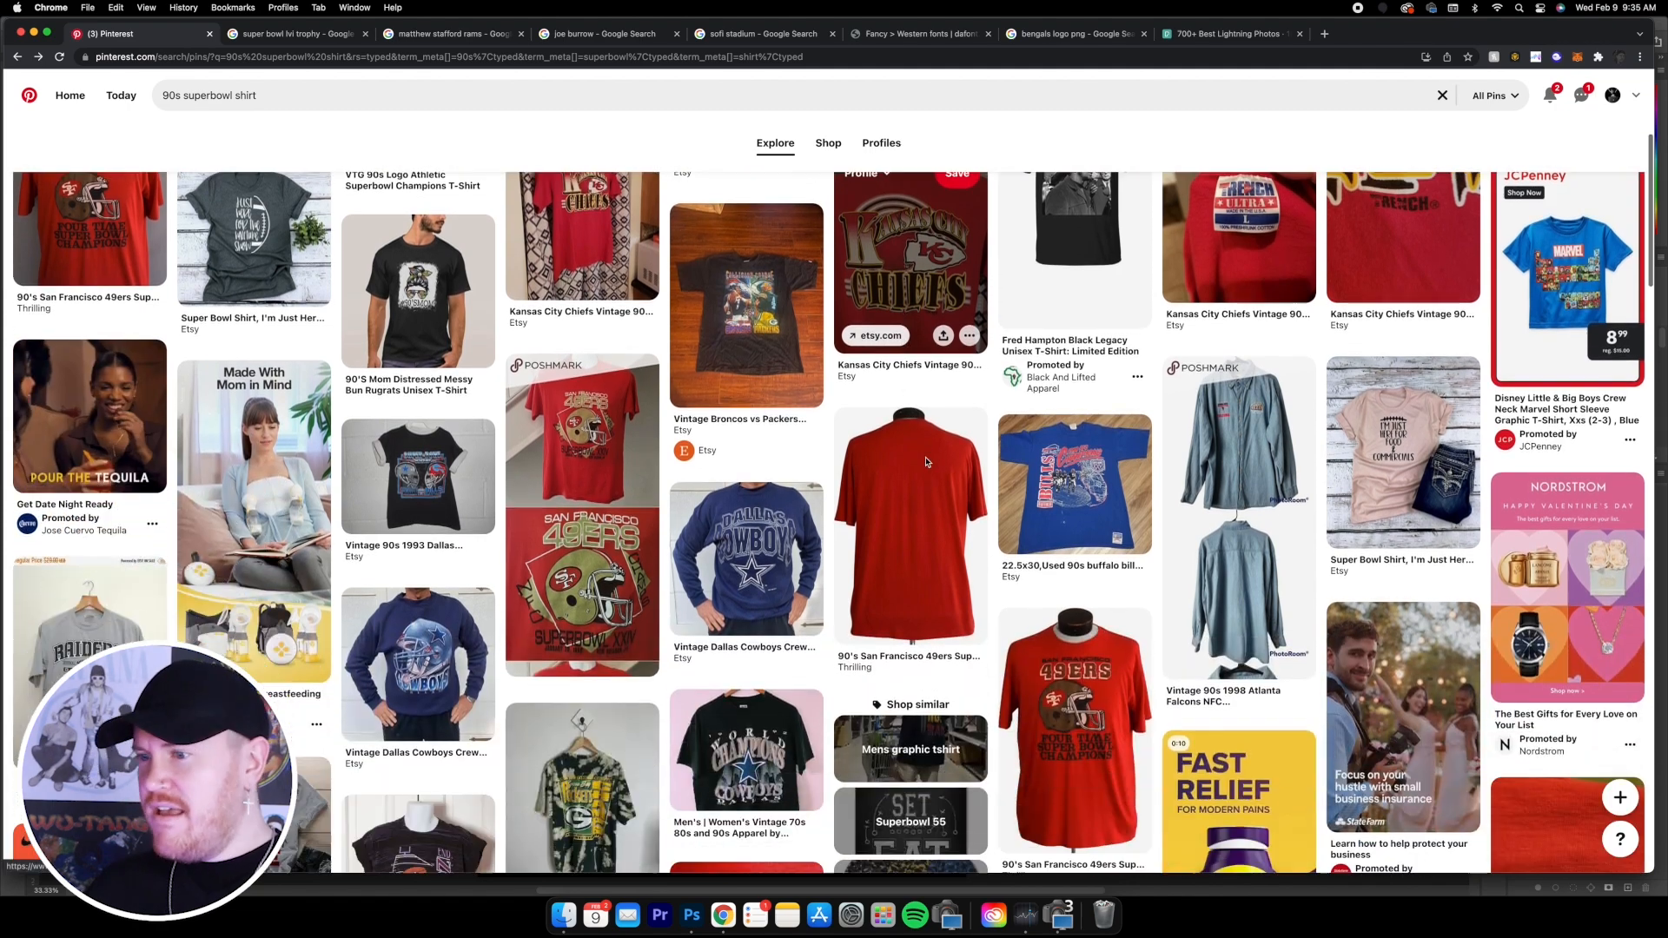
{"action": "scroll", "coordinate": [961, 459], "scroll_direction": "down", "scroll_amount": 6}
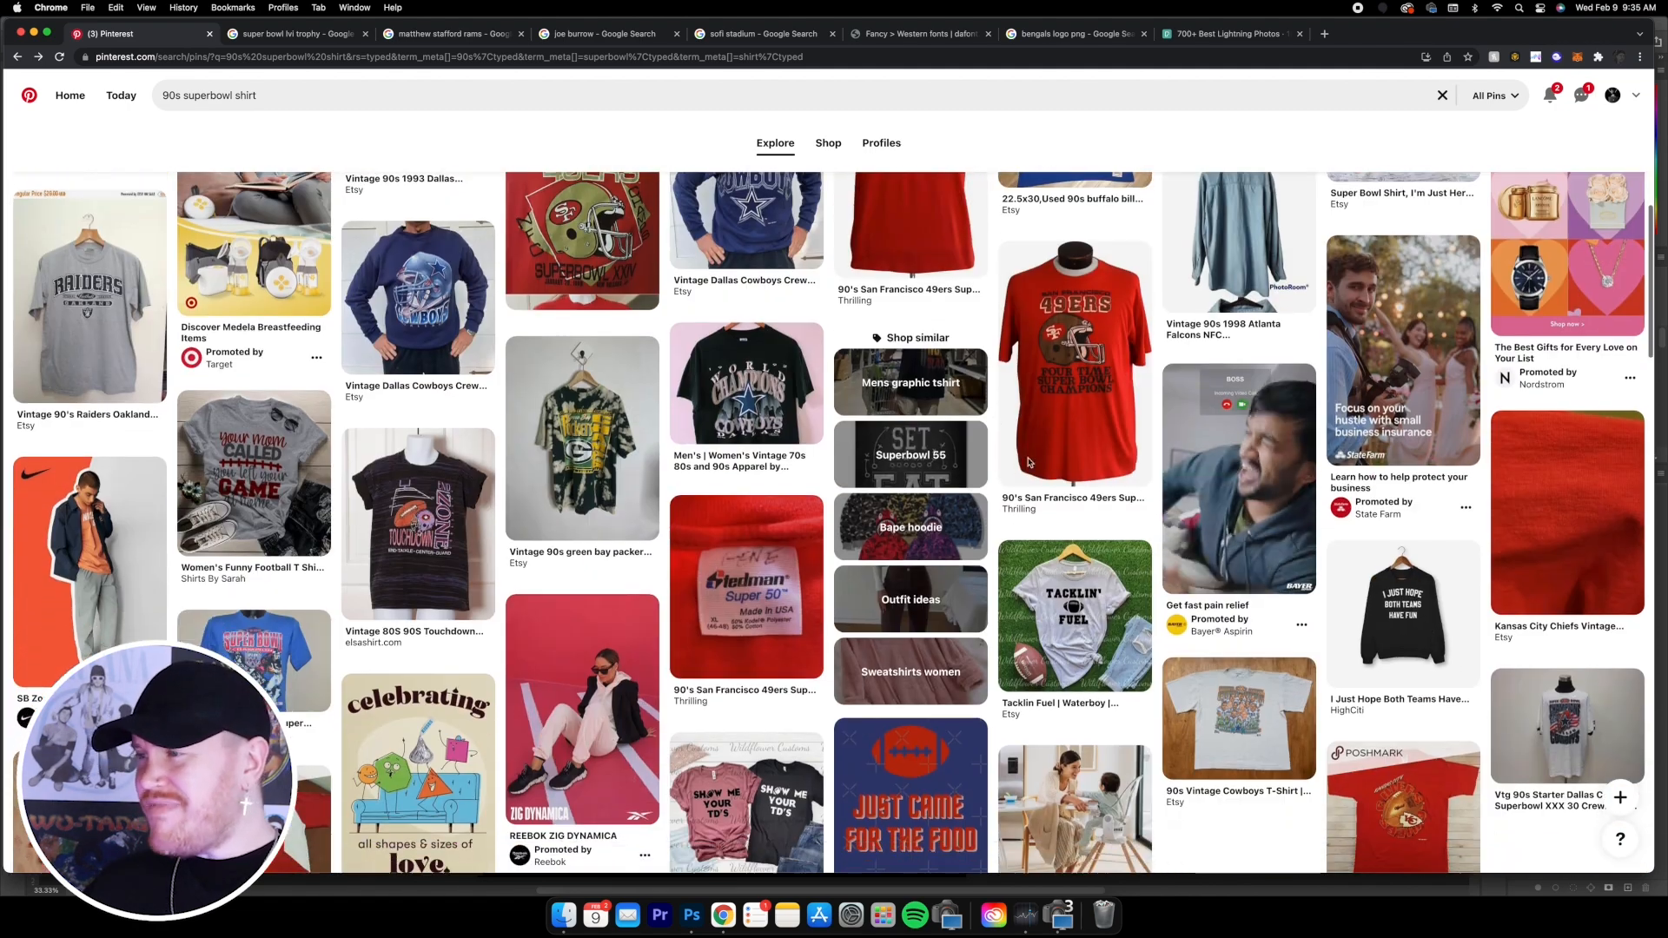
{"action": "scroll", "coordinate": [1134, 506], "scroll_direction": "down", "scroll_amount": 7}
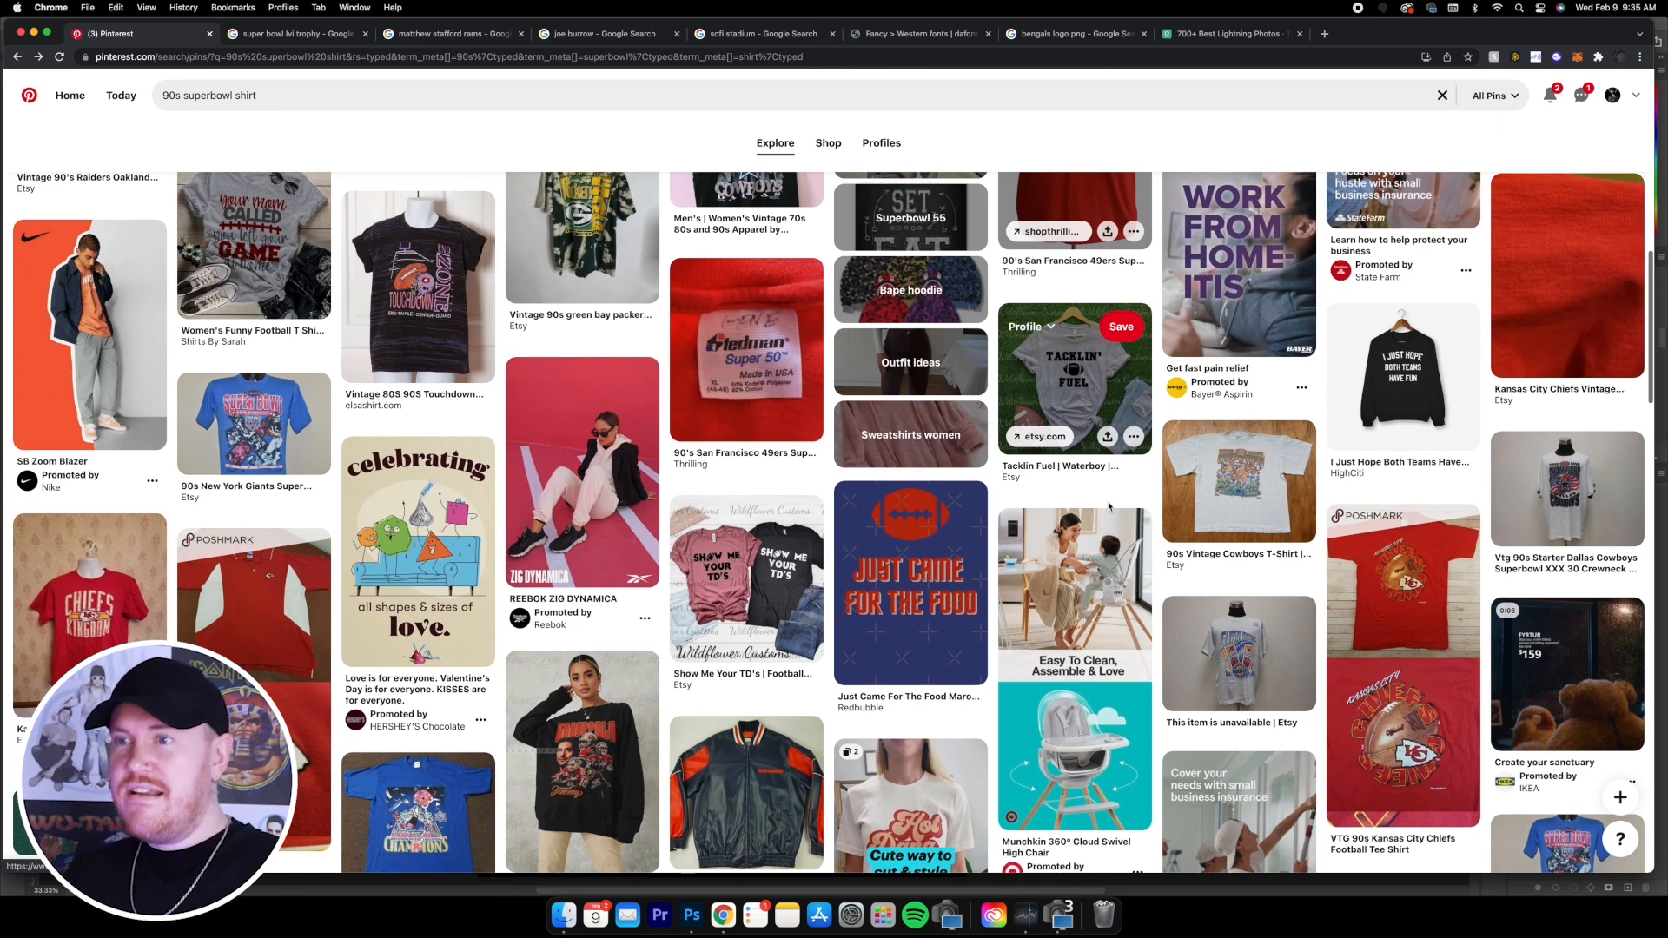
{"action": "scroll", "coordinate": [1112, 508], "scroll_direction": "down", "scroll_amount": 5}
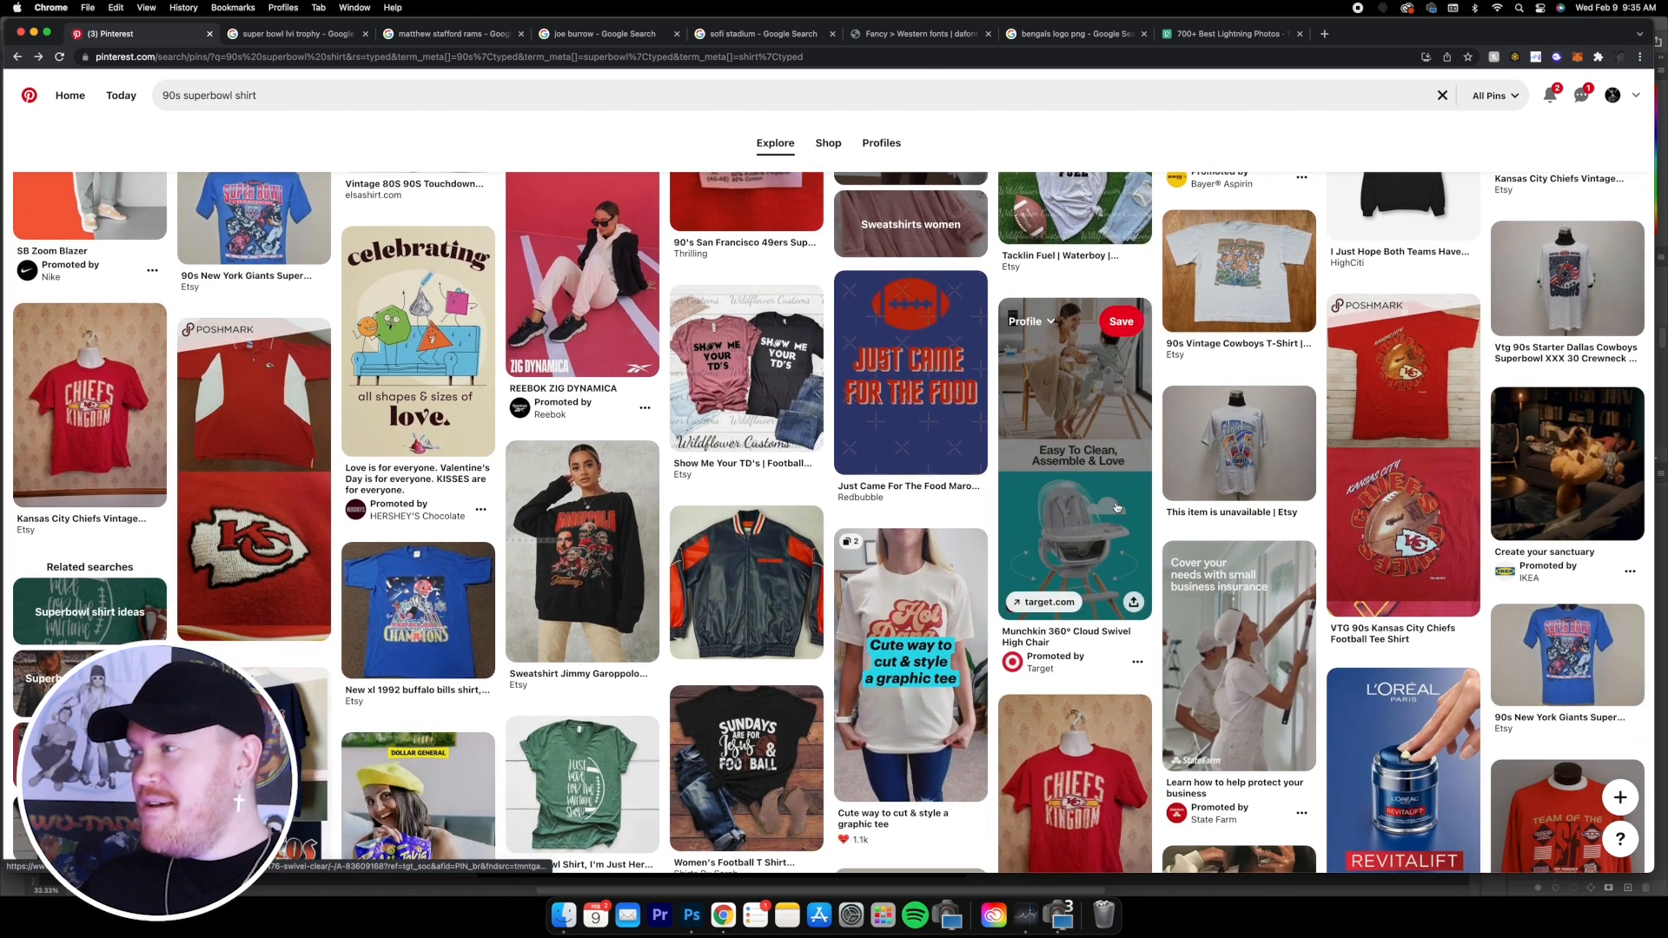
{"action": "scroll", "coordinate": [1118, 508], "scroll_direction": "down", "scroll_amount": 9}
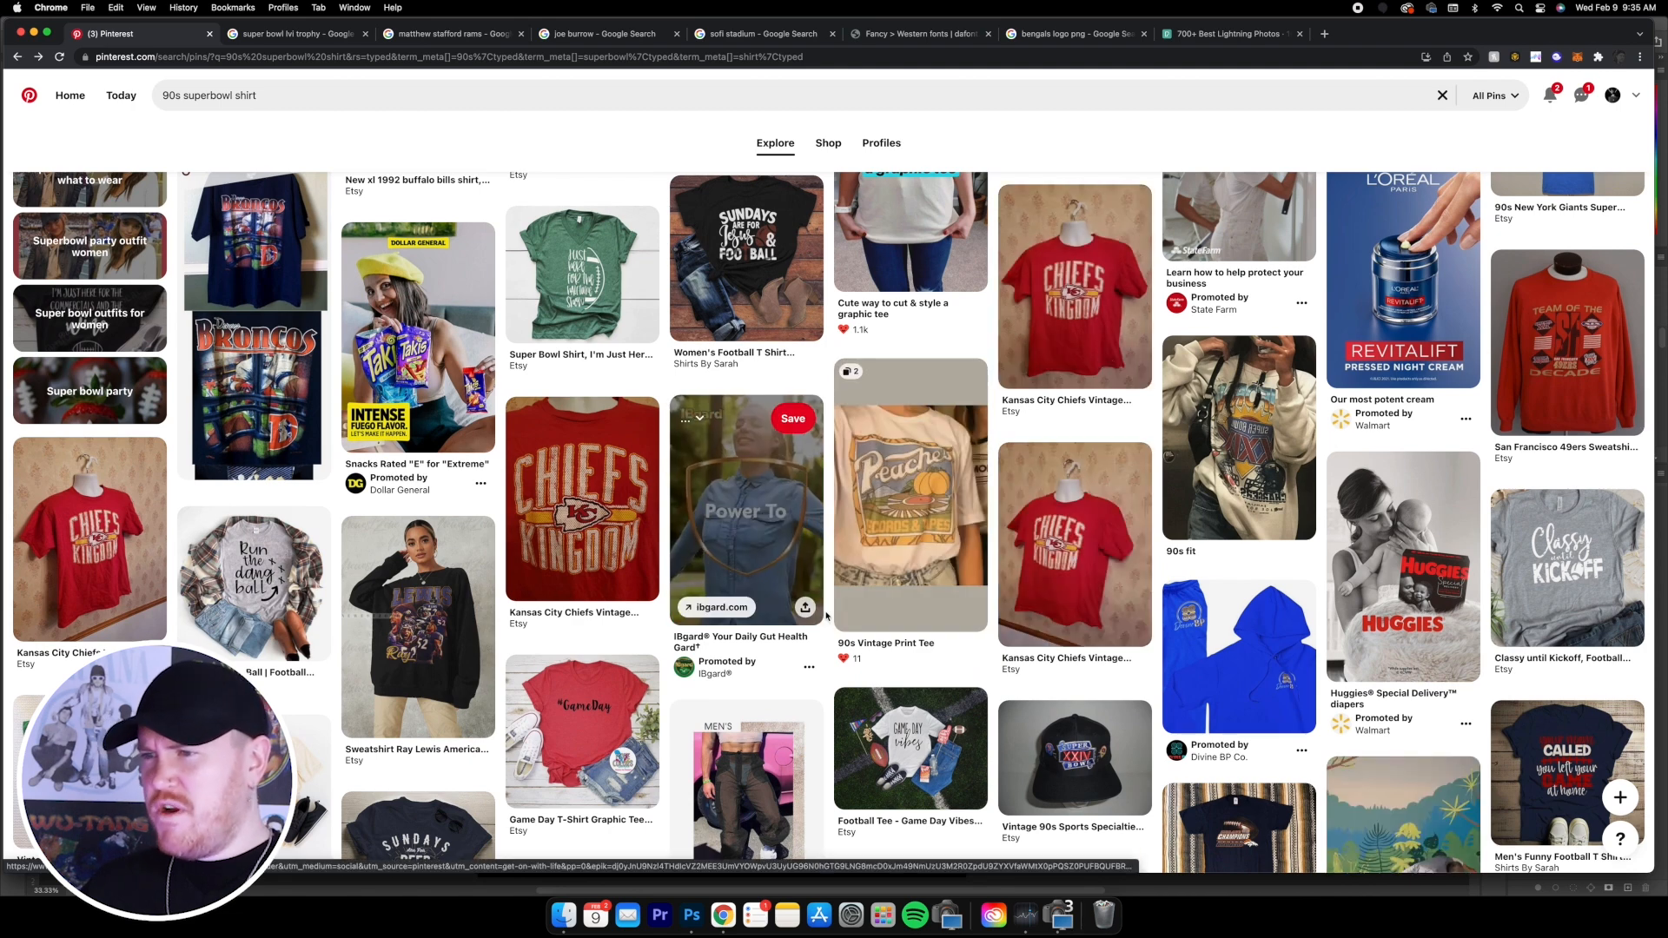
{"action": "scroll", "coordinate": [836, 560], "scroll_direction": "down", "scroll_amount": 3}
{"action": "scroll", "coordinate": [782, 548], "scroll_direction": "down", "scroll_amount": 6}
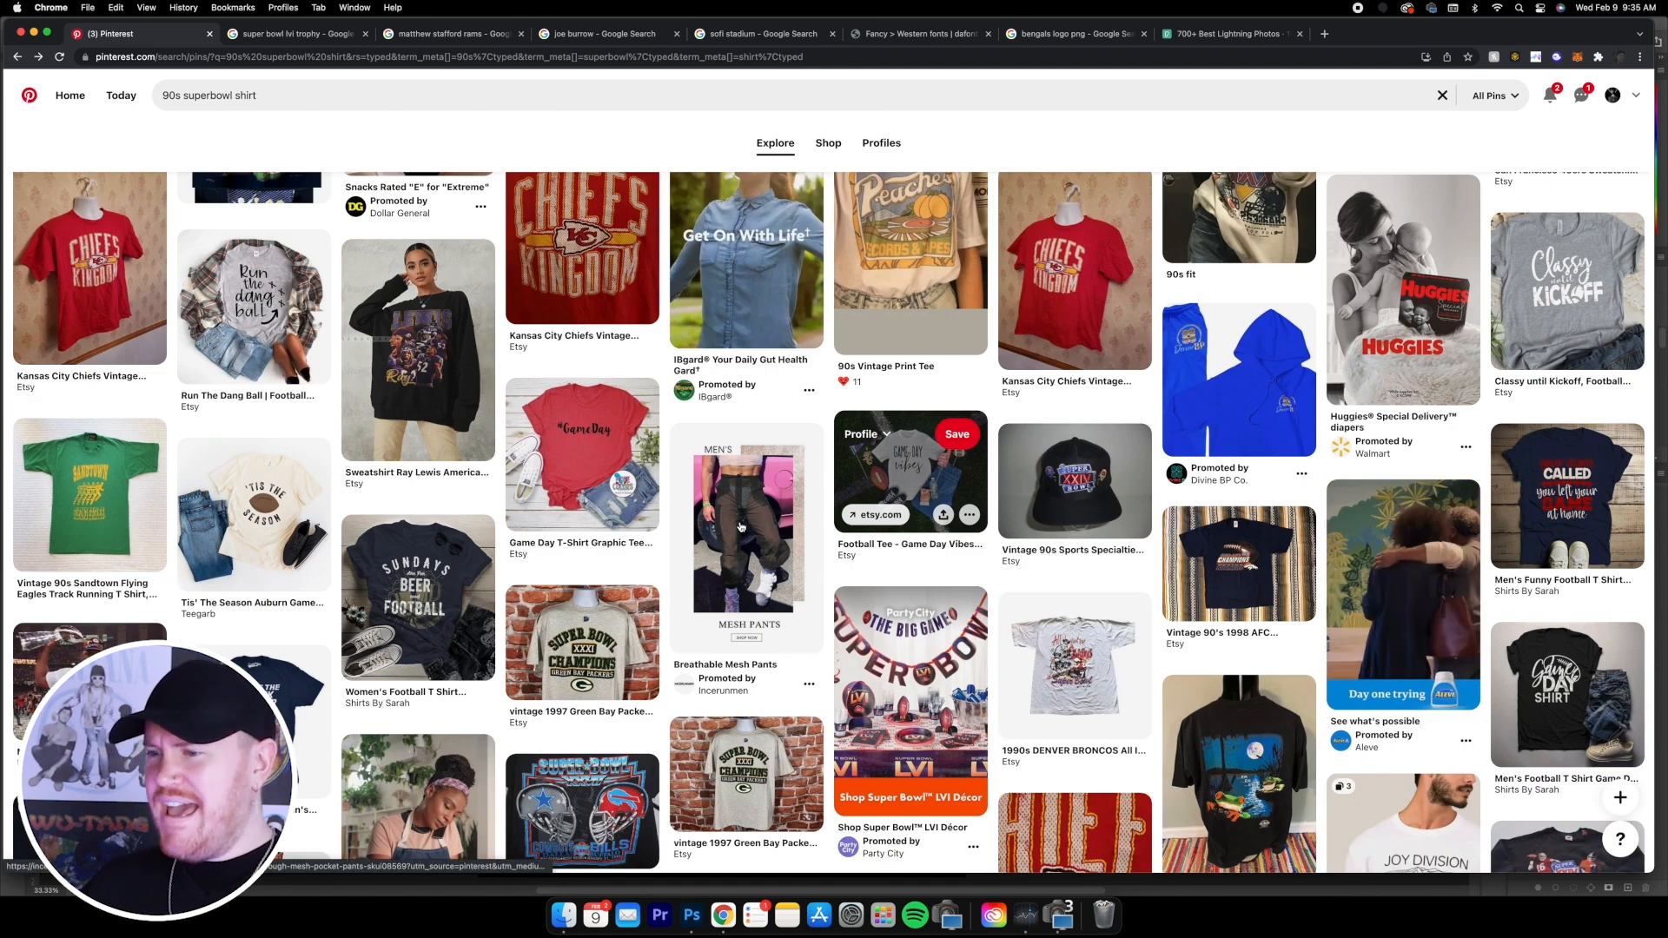
{"action": "scroll", "coordinate": [661, 478], "scroll_direction": "down", "scroll_amount": 5}
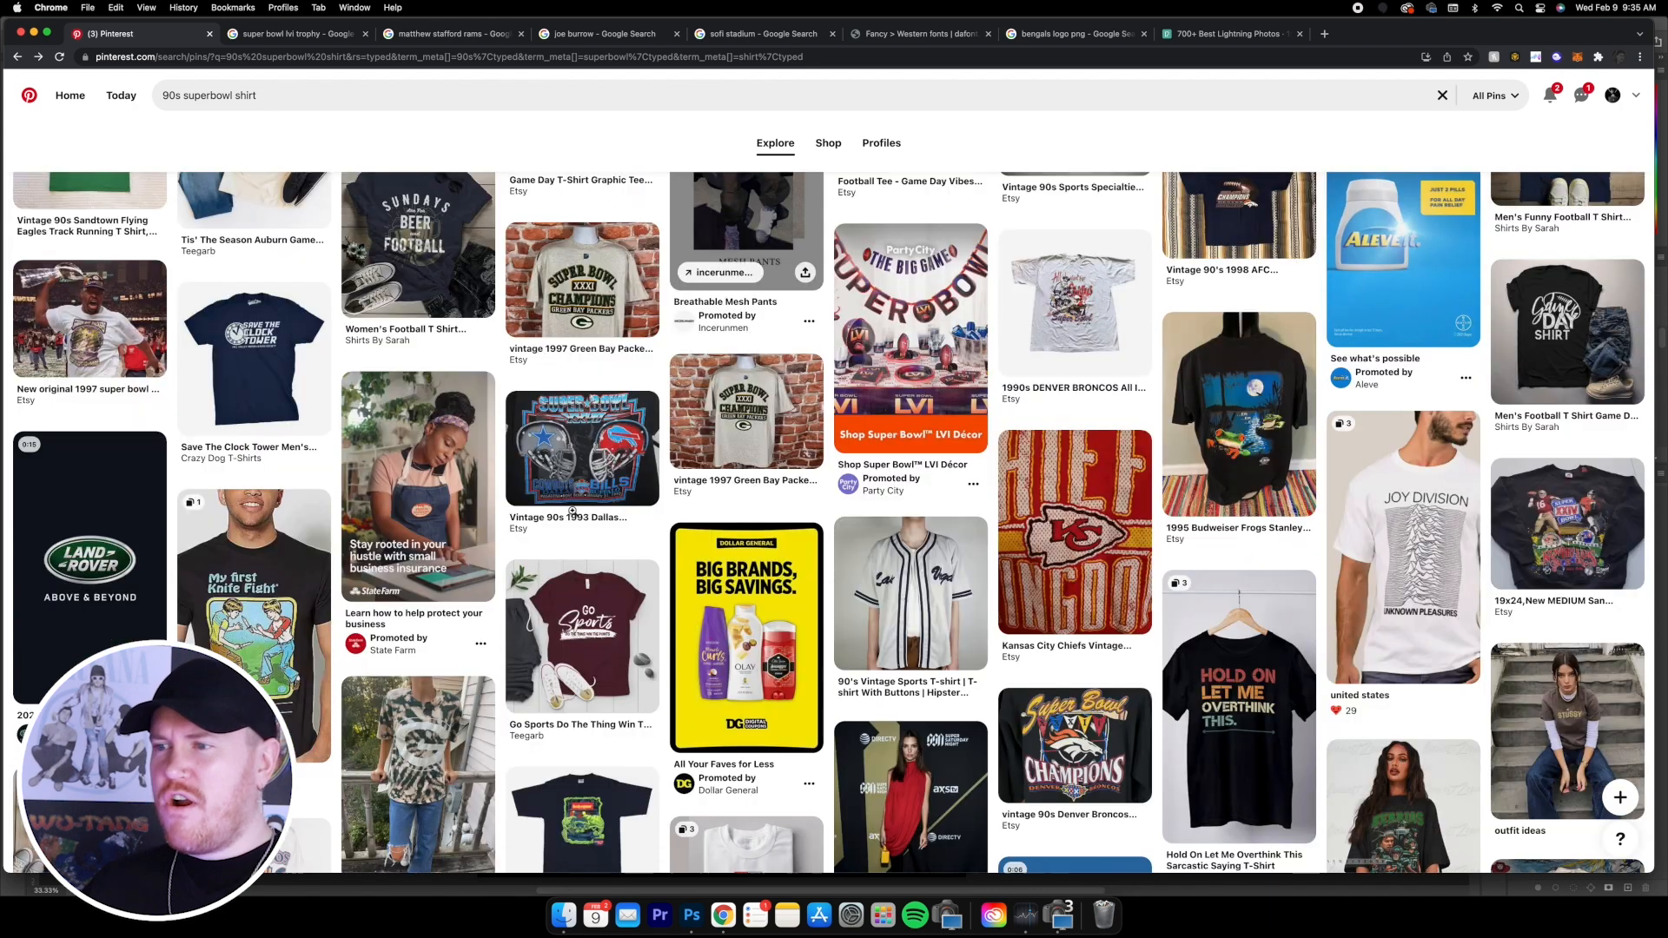
{"action": "left_click", "coordinate": [594, 430]}
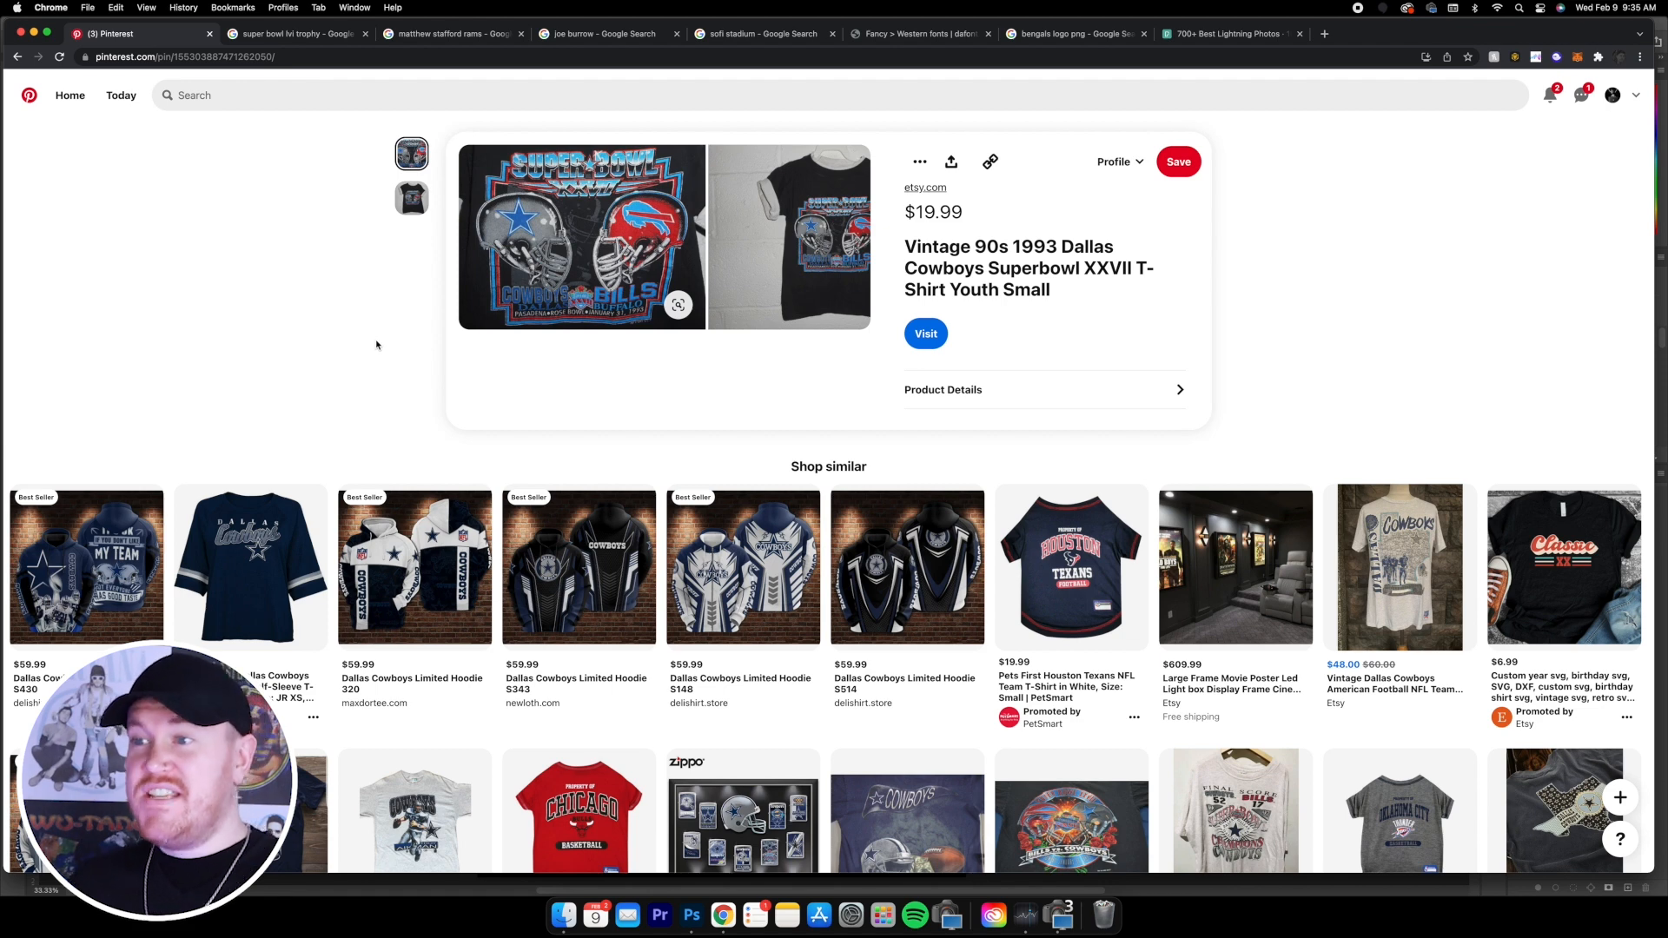
{"action": "left_click", "coordinate": [15, 57]}
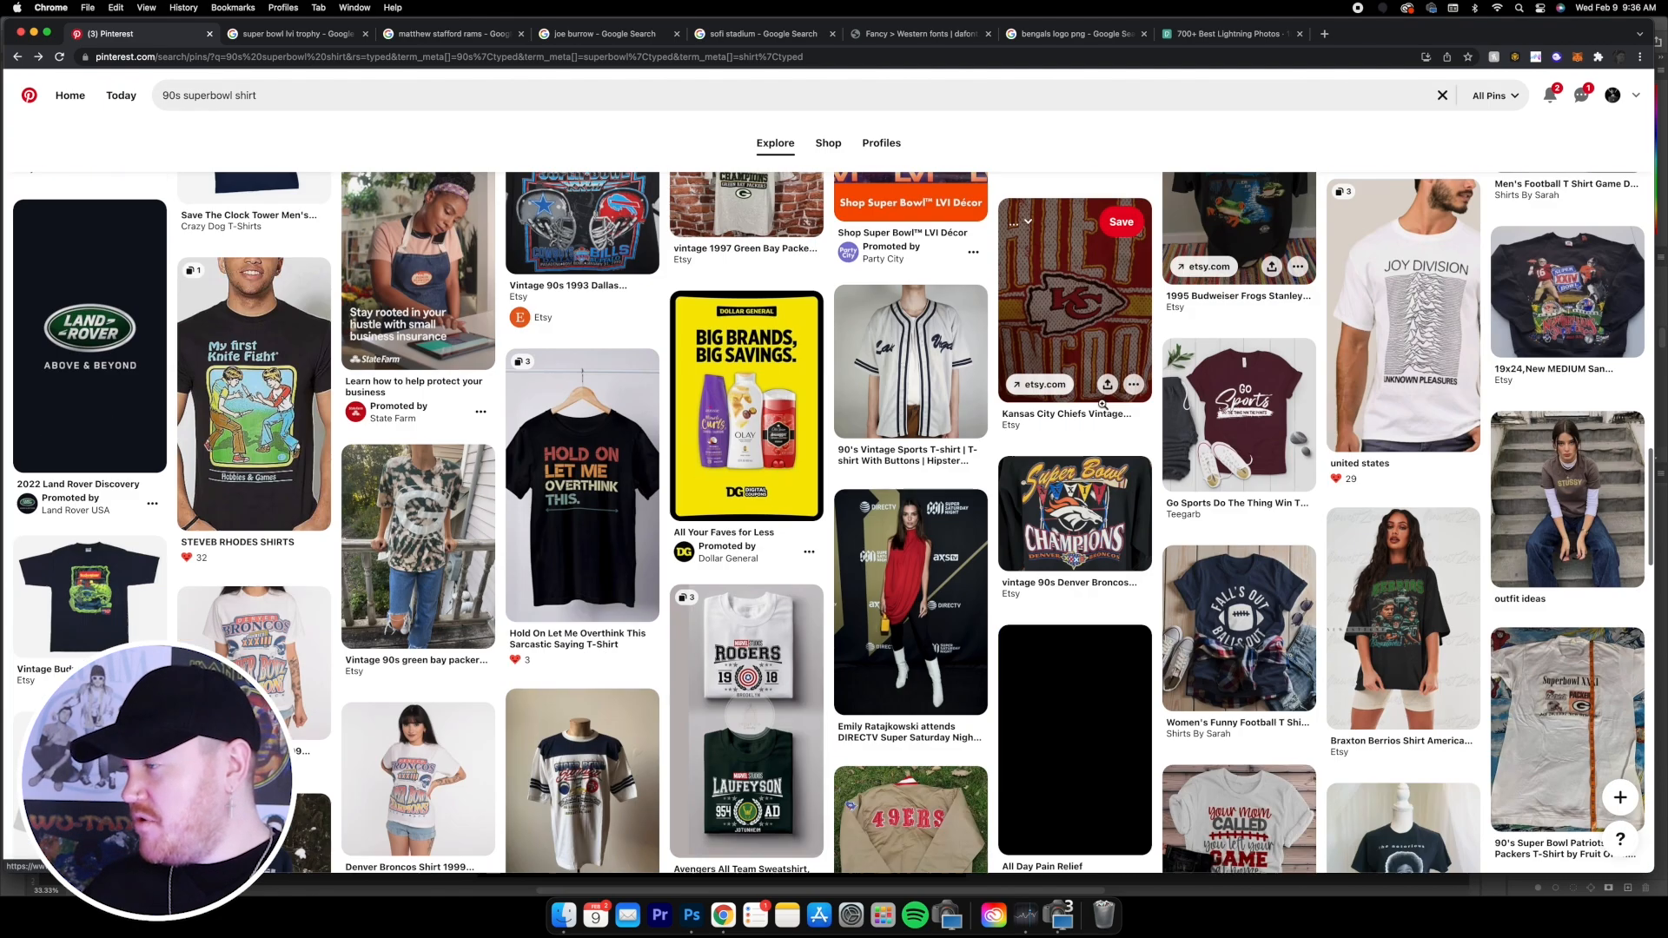
- Examine the further 90s superbowl shirt results for typical layouts, lettering and artwork
{"action": "scroll", "coordinate": [1111, 407], "scroll_direction": "down", "scroll_amount": 5}
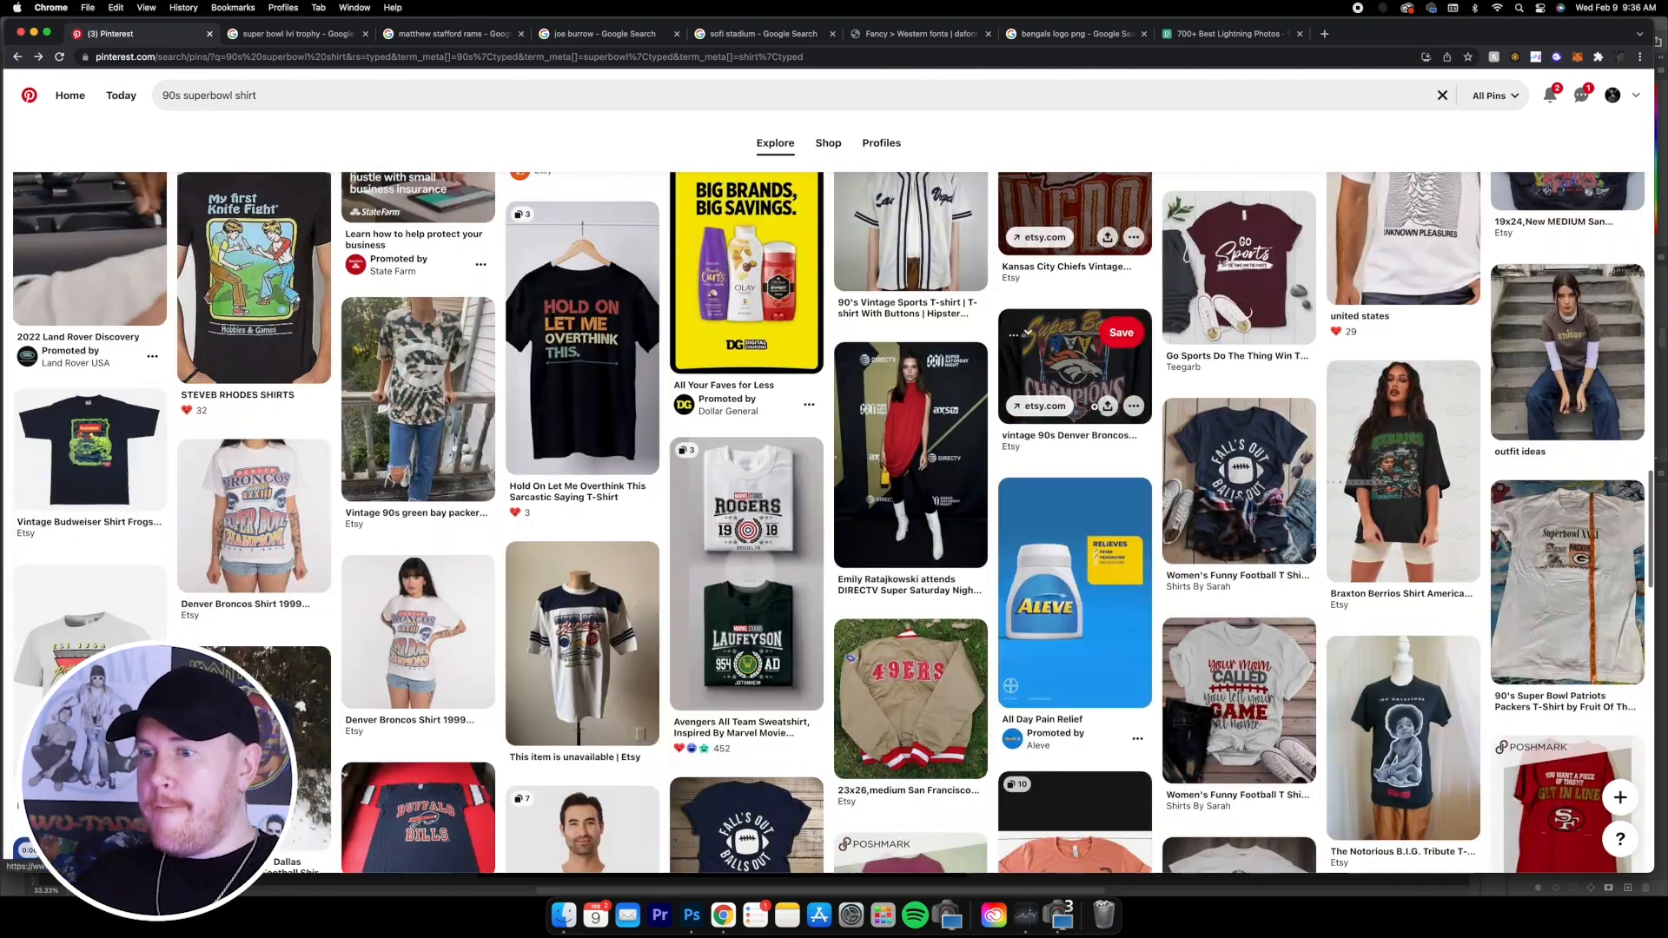
{"action": "scroll", "coordinate": [1078, 406], "scroll_direction": "down", "scroll_amount": 3}
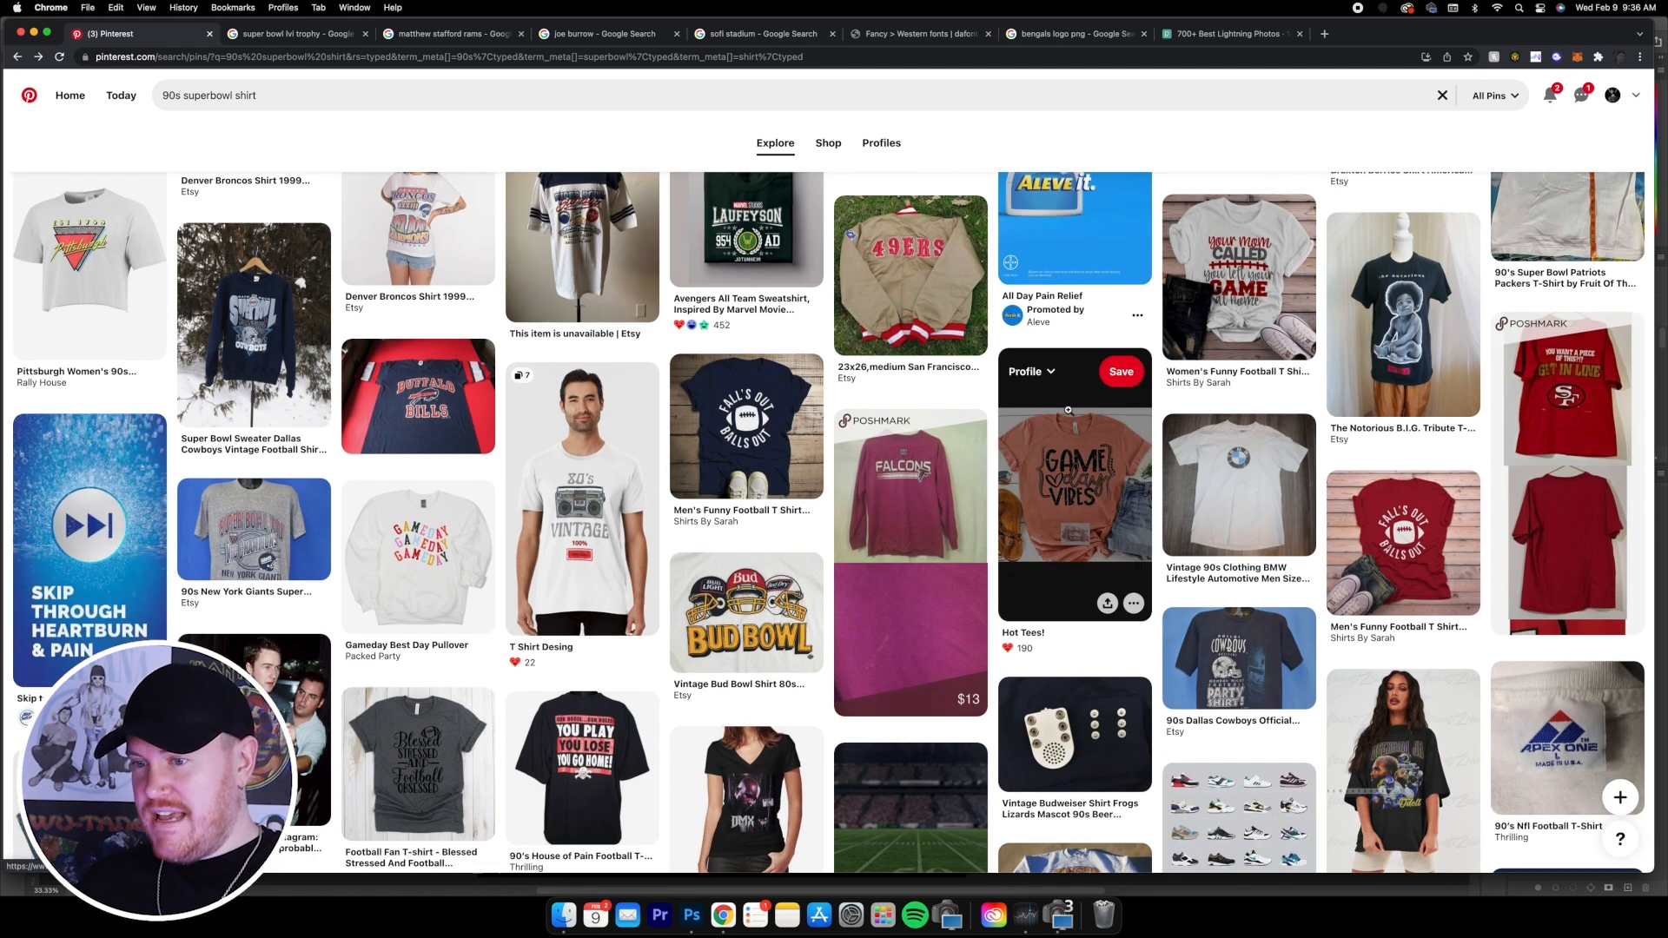
{"action": "scroll", "coordinate": [1067, 408], "scroll_direction": "down", "scroll_amount": 1}
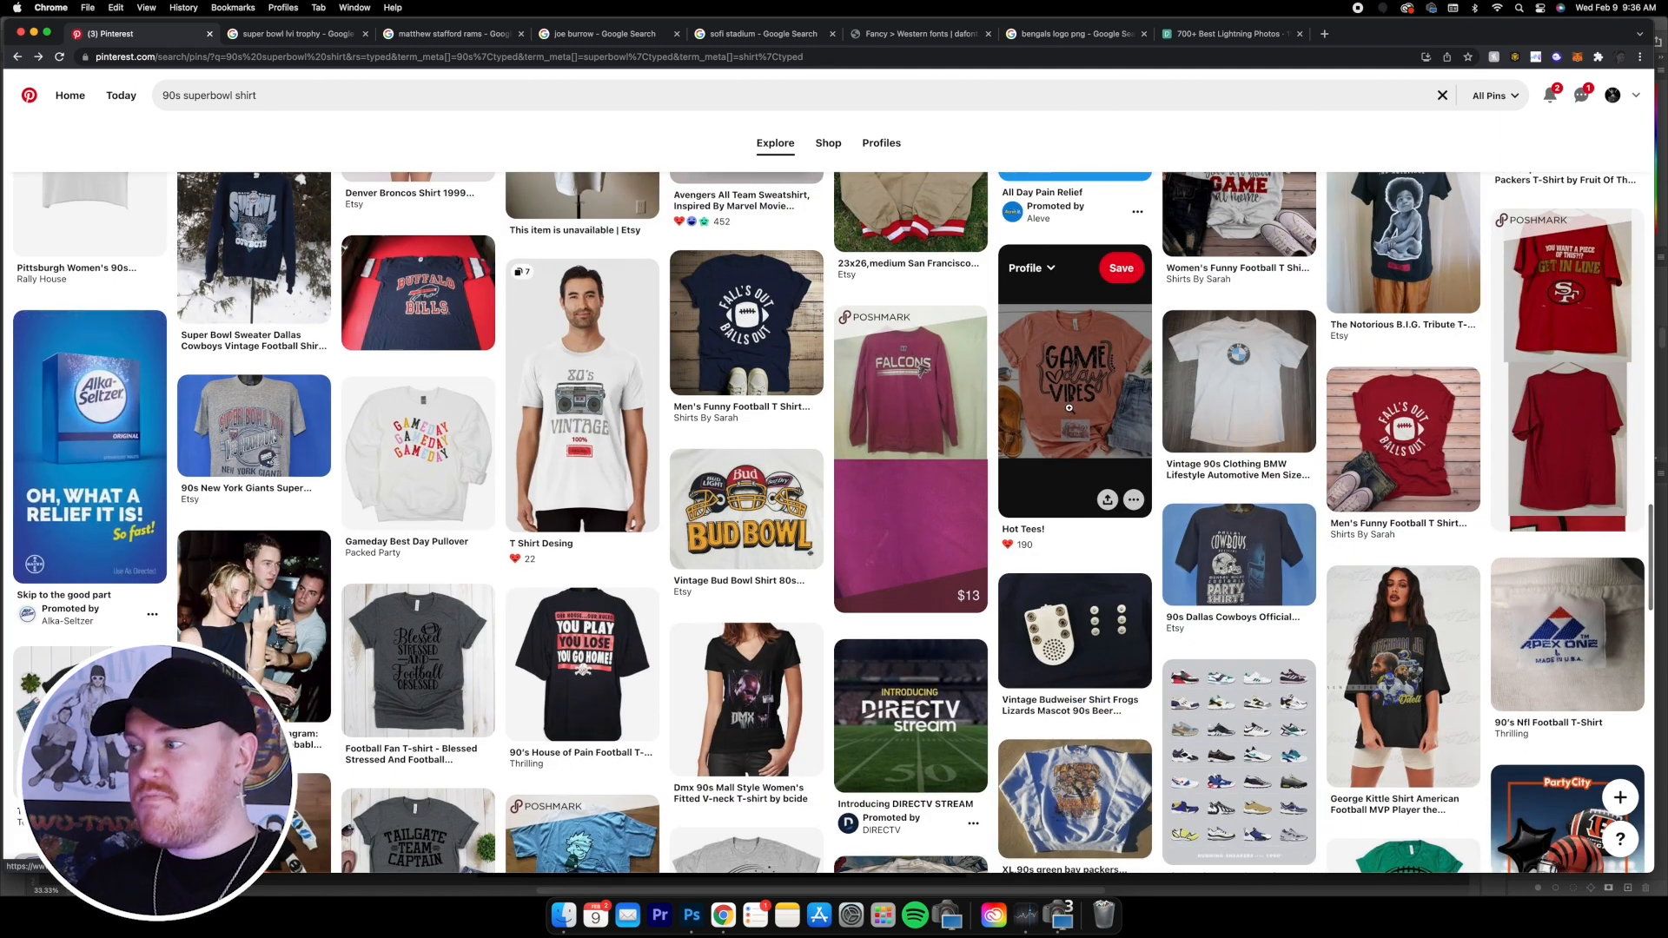
{"action": "scroll", "coordinate": [1070, 408], "scroll_direction": "down", "scroll_amount": 3}
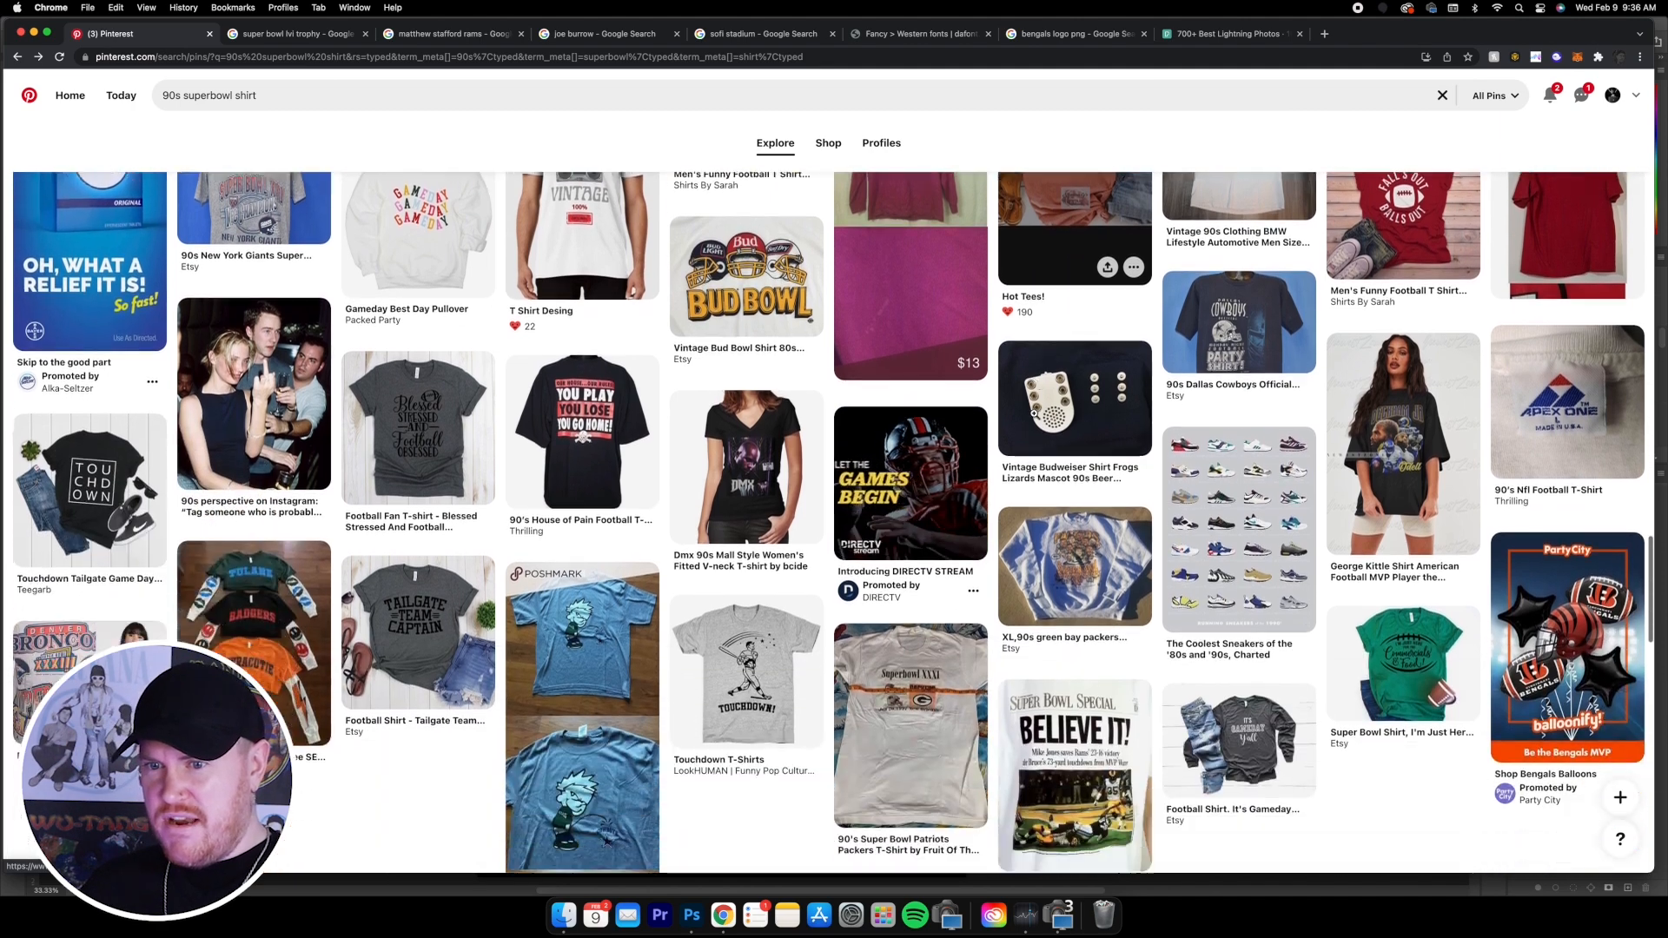
{"action": "scroll", "coordinate": [1032, 420], "scroll_direction": "down", "scroll_amount": 2}
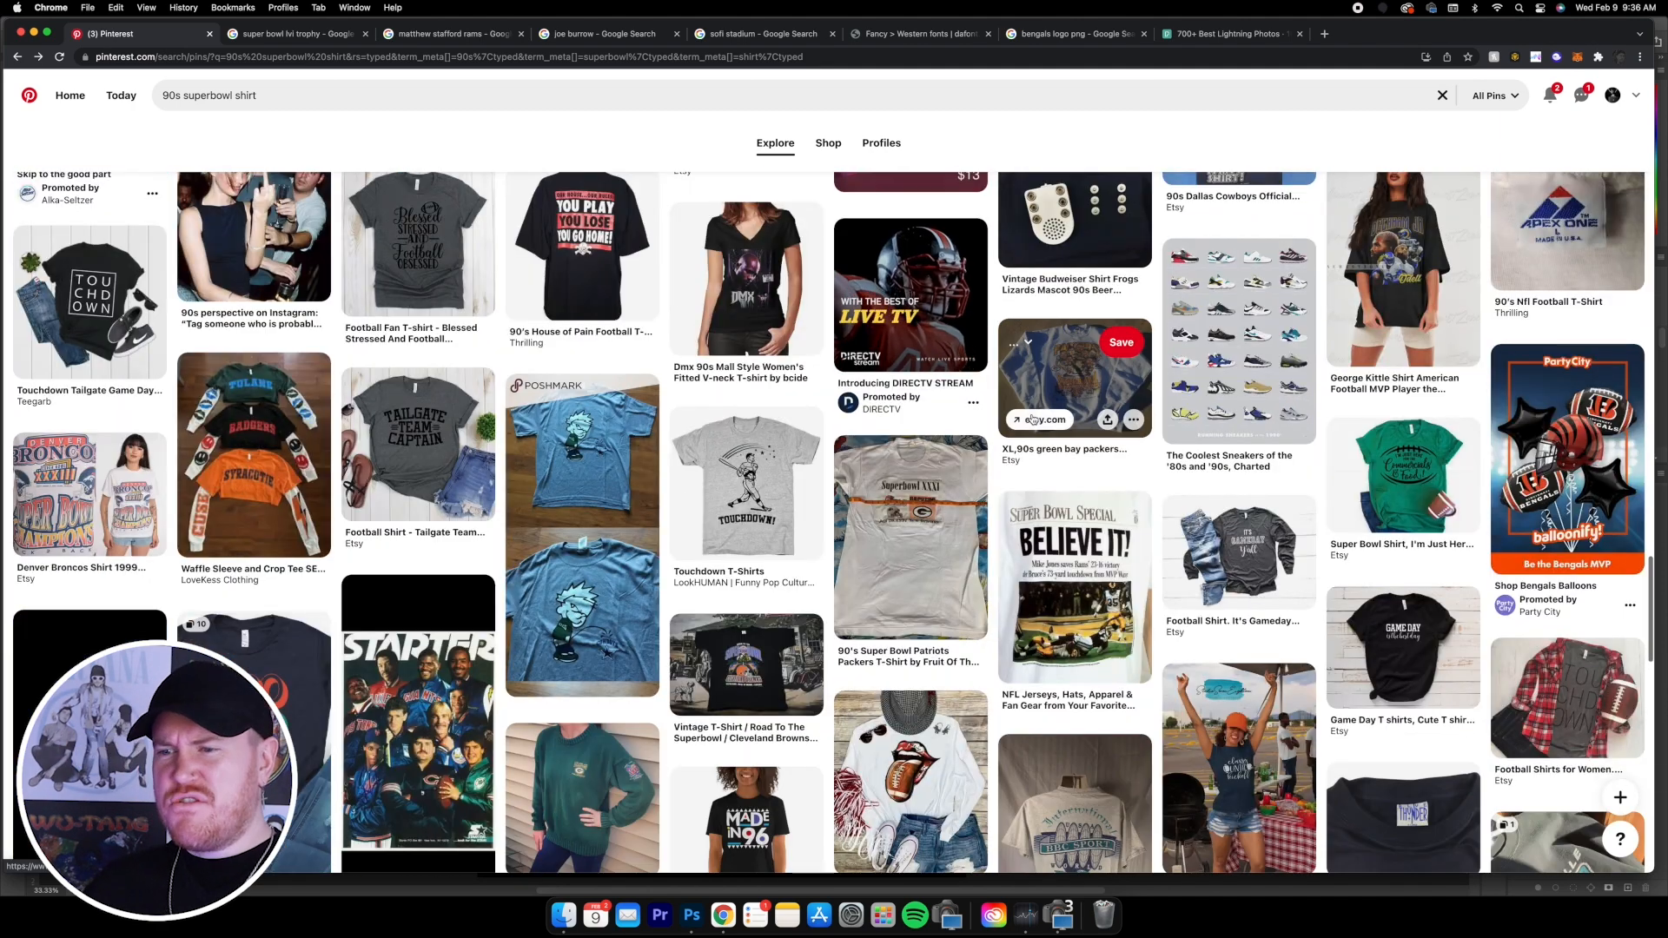
{"action": "scroll", "coordinate": [1032, 420], "scroll_direction": "down", "scroll_amount": 2}
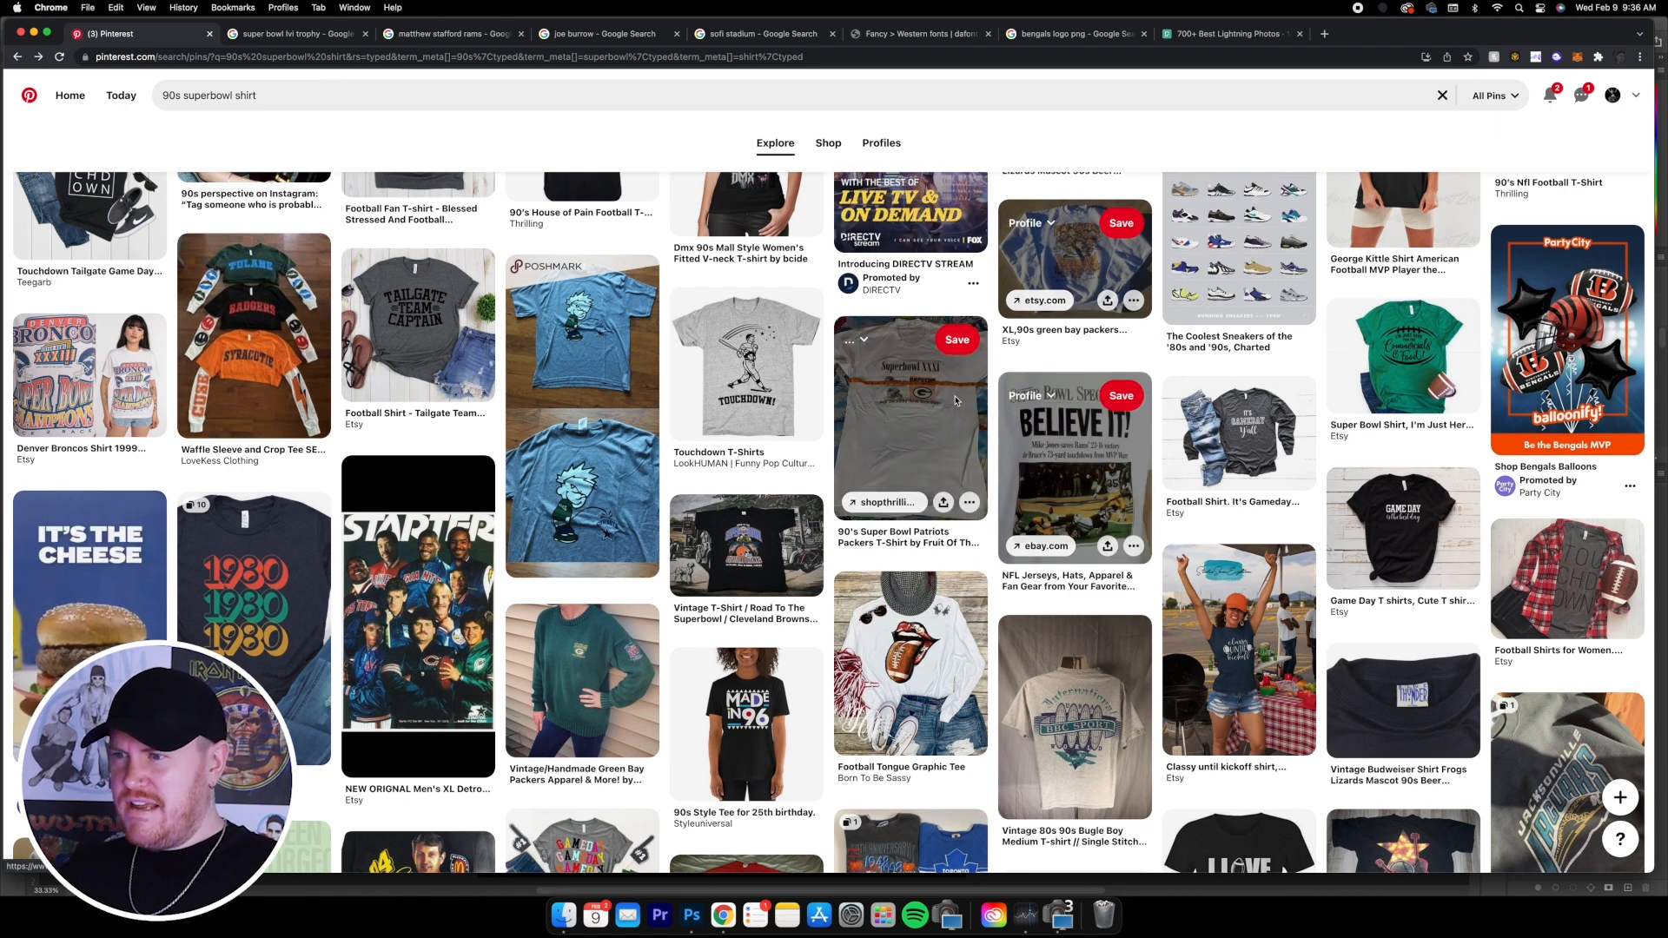
{"action": "scroll", "coordinate": [975, 415], "scroll_direction": "down", "scroll_amount": 2}
{"action": "scroll", "coordinate": [982, 421], "scroll_direction": "down", "scroll_amount": 3}
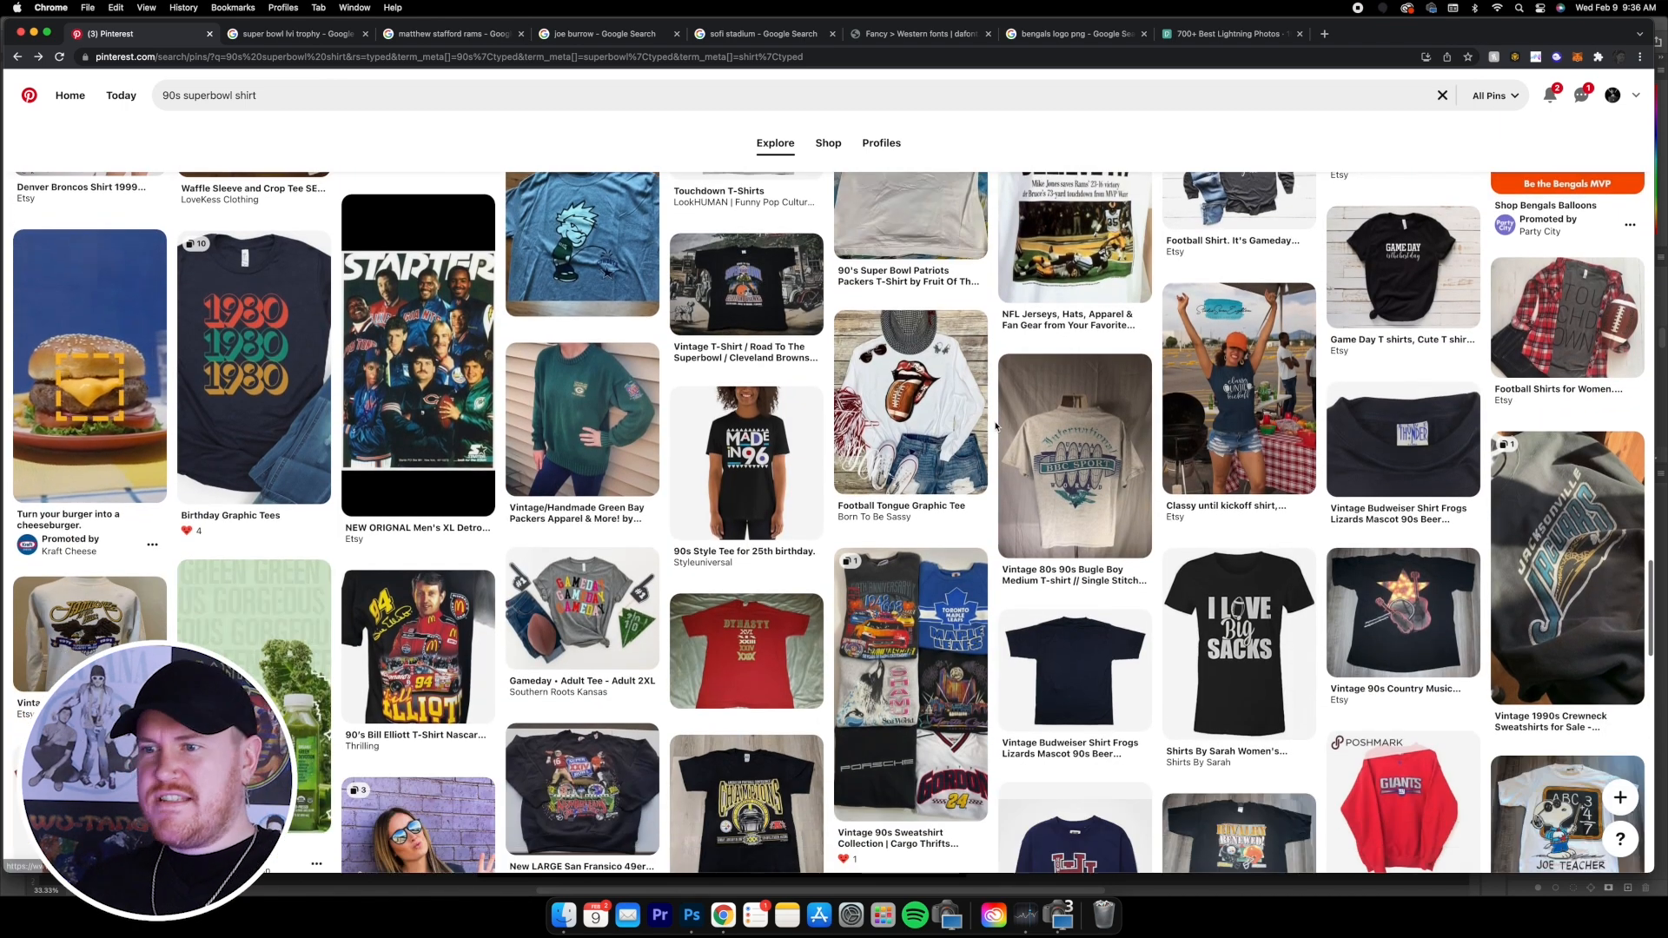
{"action": "scroll", "coordinate": [990, 443], "scroll_direction": "up", "scroll_amount": 20}
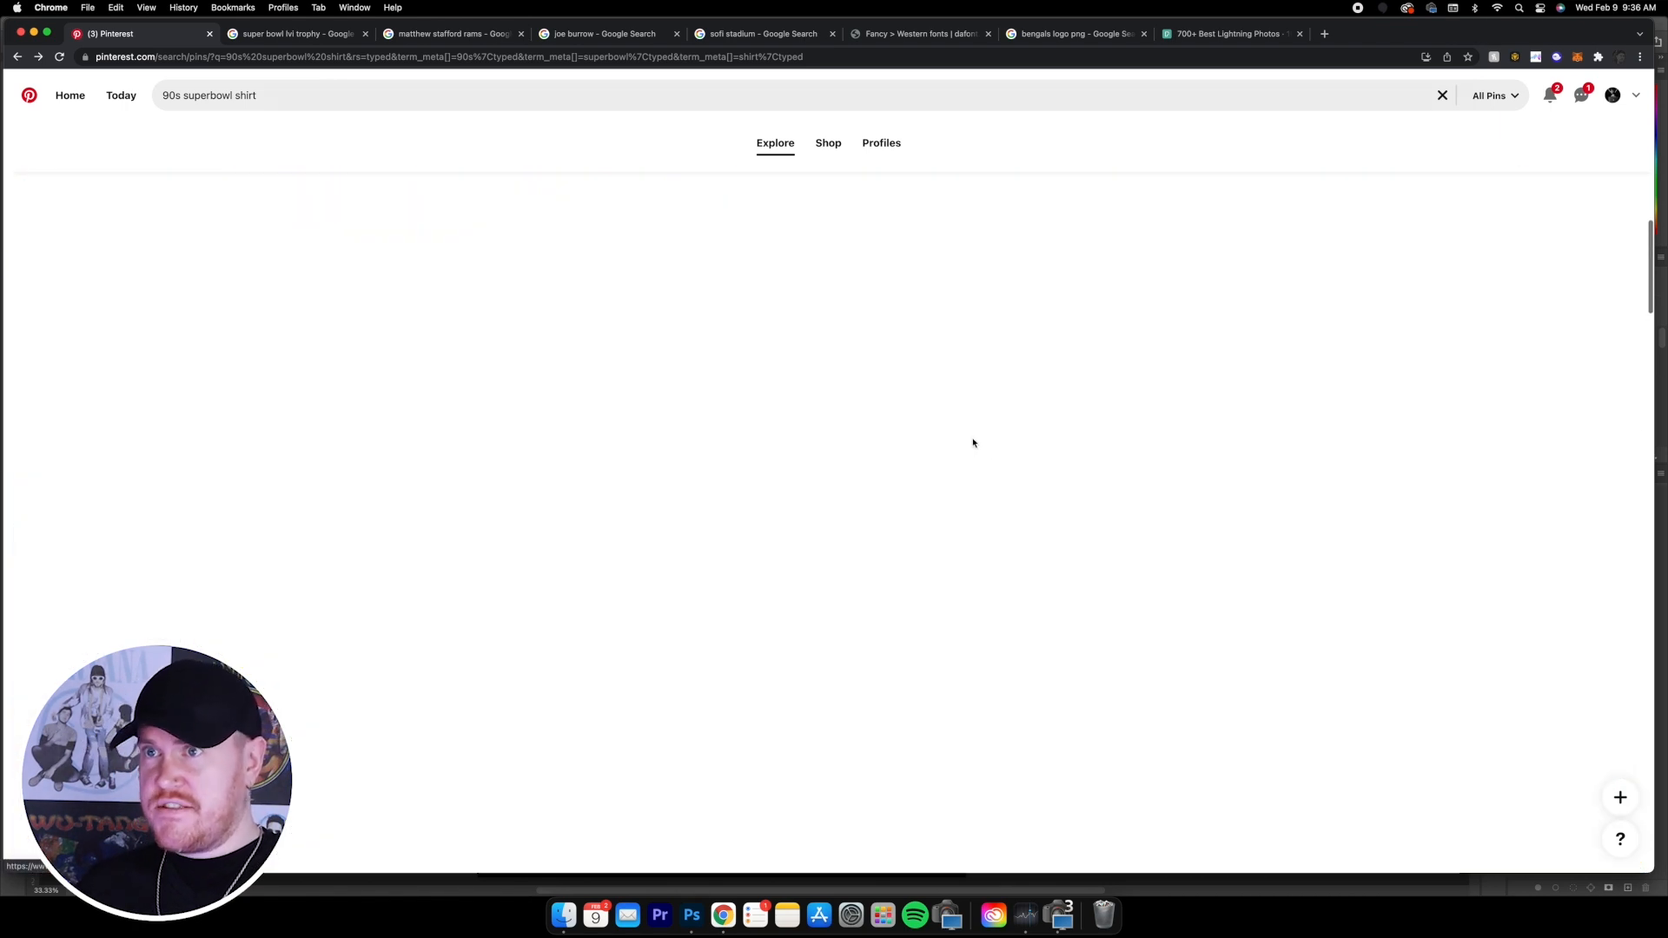
- Run an advanced Google image search for "super bowl lvi trophy" limited to images larger than 2 MP
{"action": "left_click", "coordinate": [294, 33]}
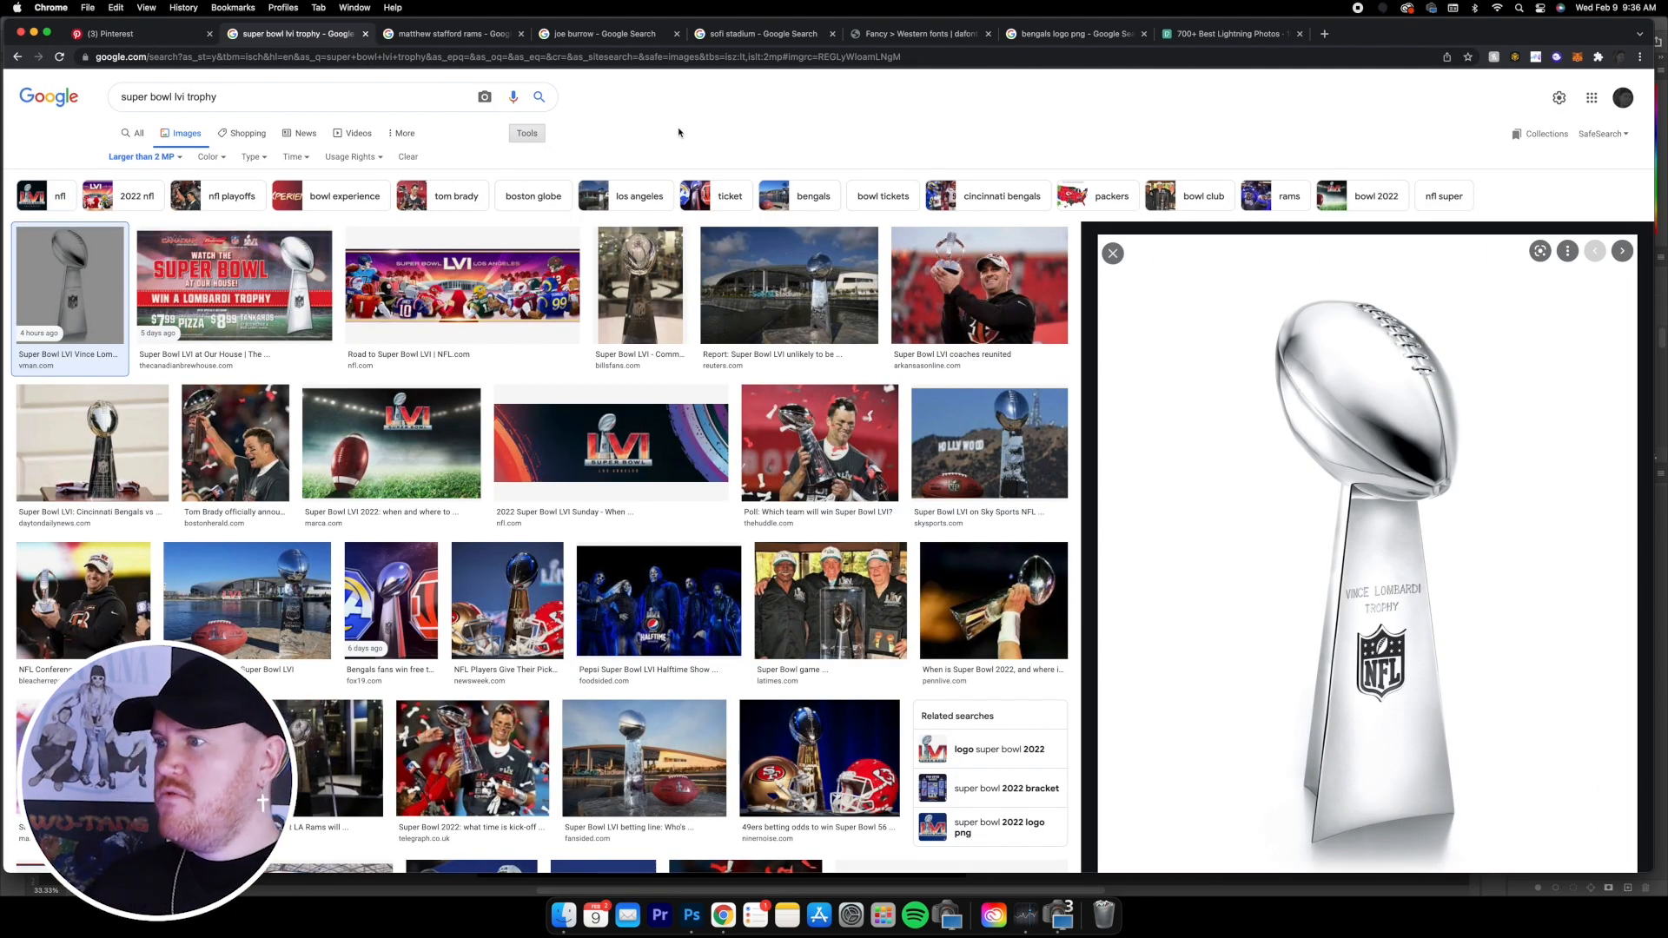
{"action": "scroll", "coordinate": [1181, 467], "scroll_direction": "down", "scroll_amount": 1}
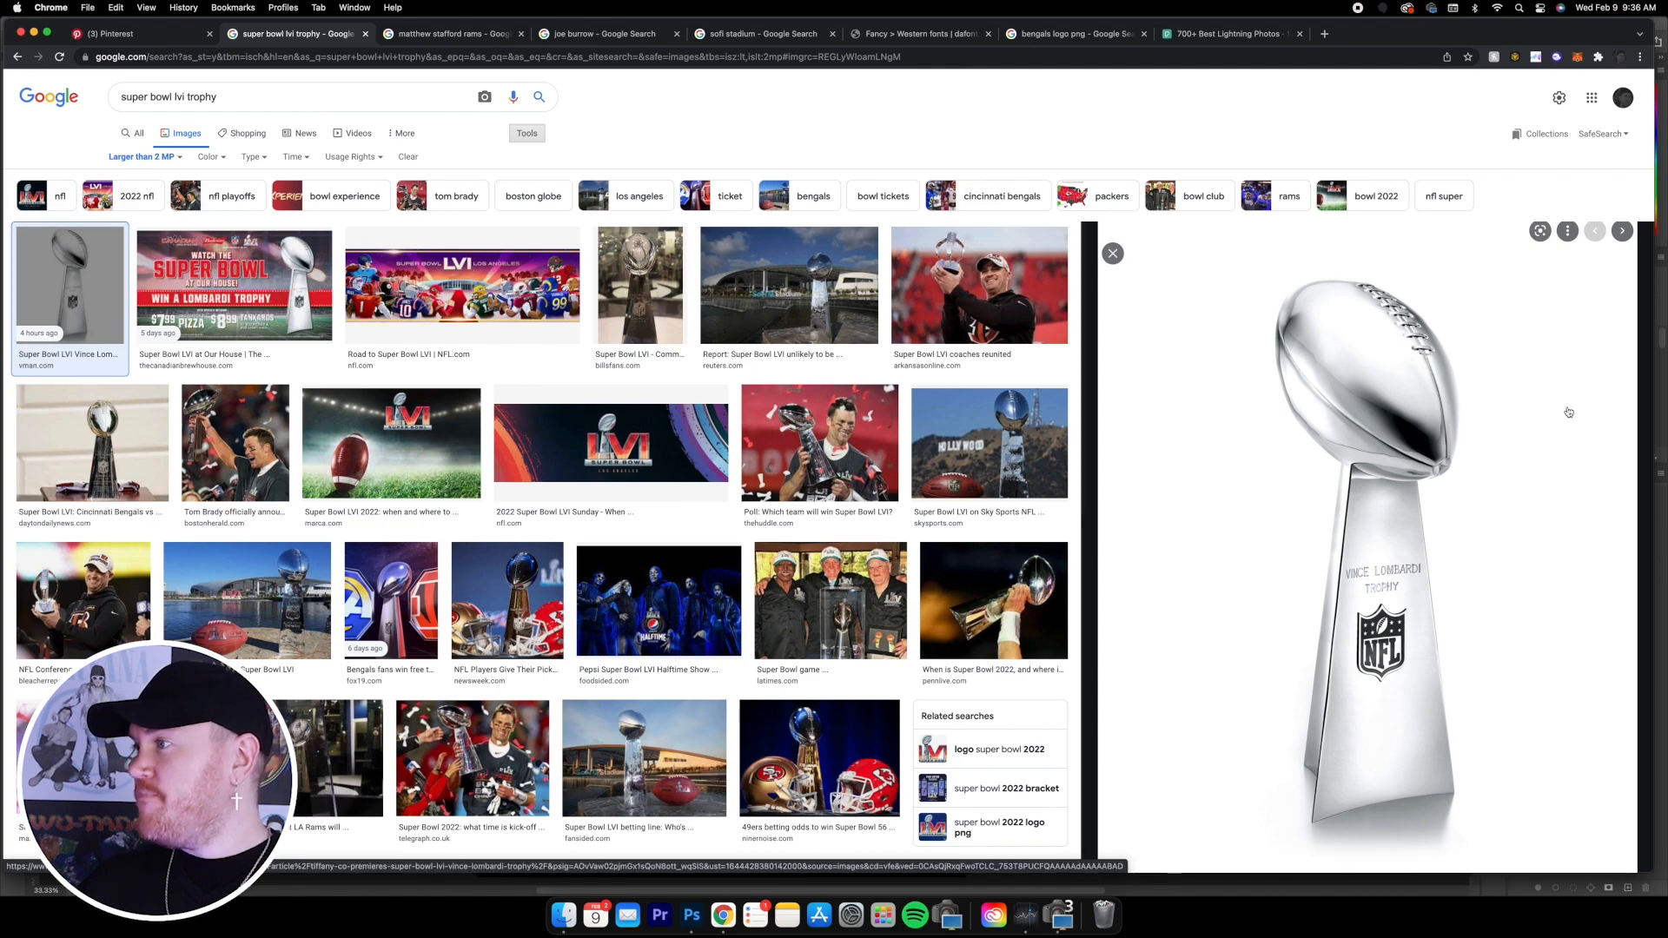
{"action": "left_click", "coordinate": [1559, 99]}
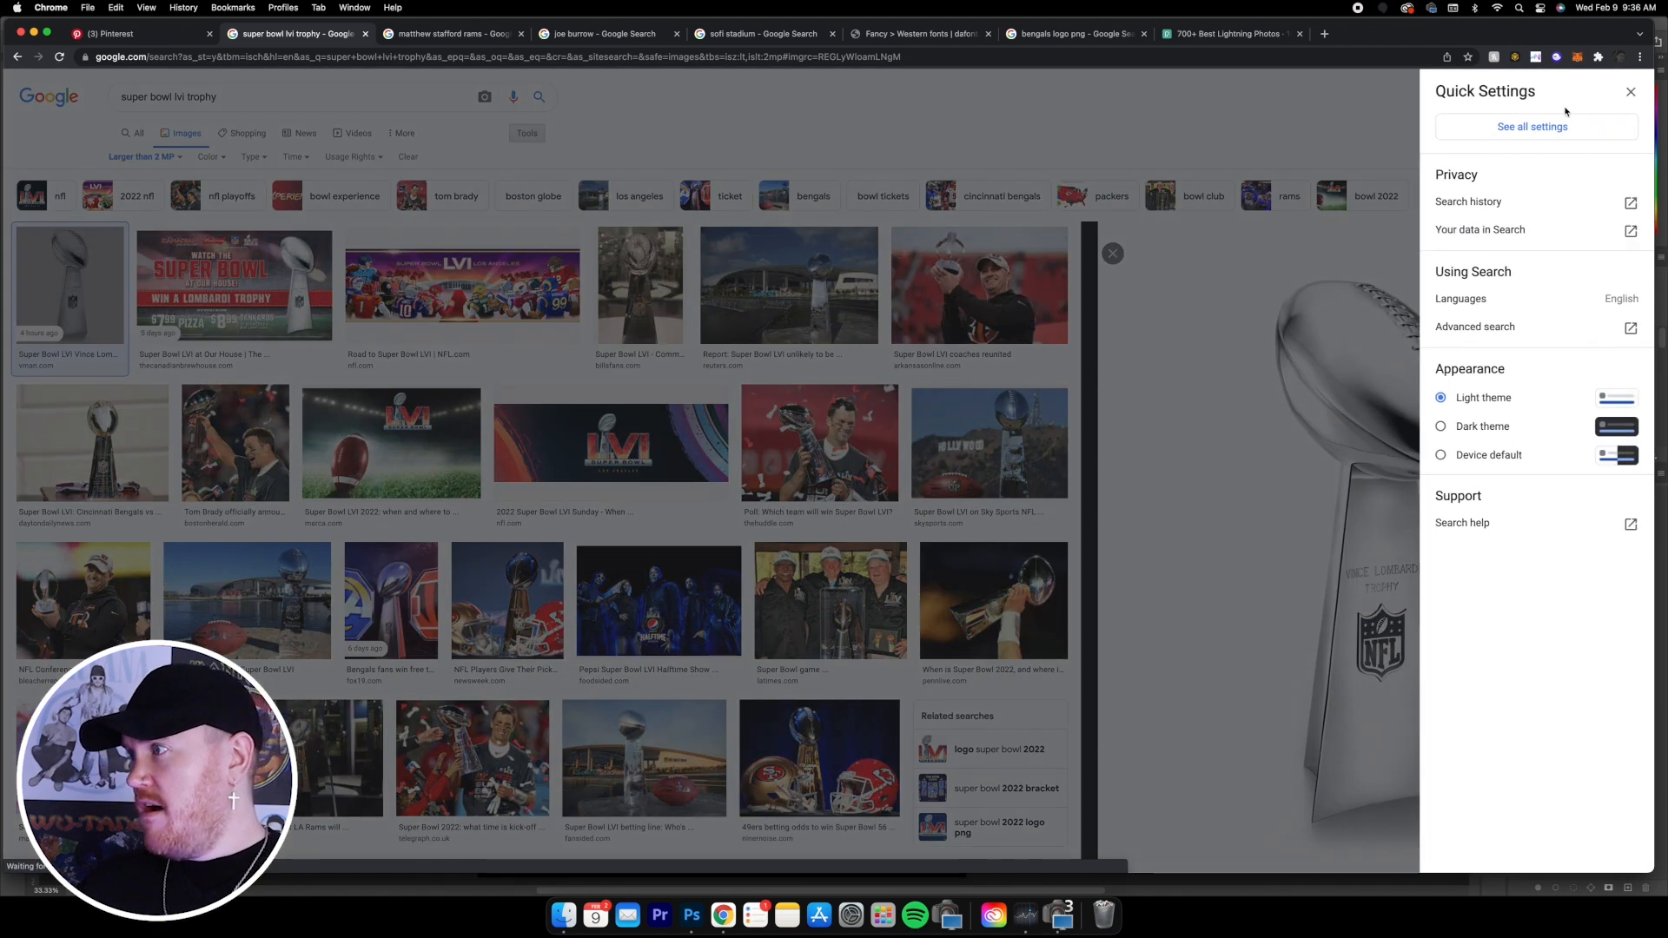
{"action": "left_click", "coordinate": [1476, 328]}
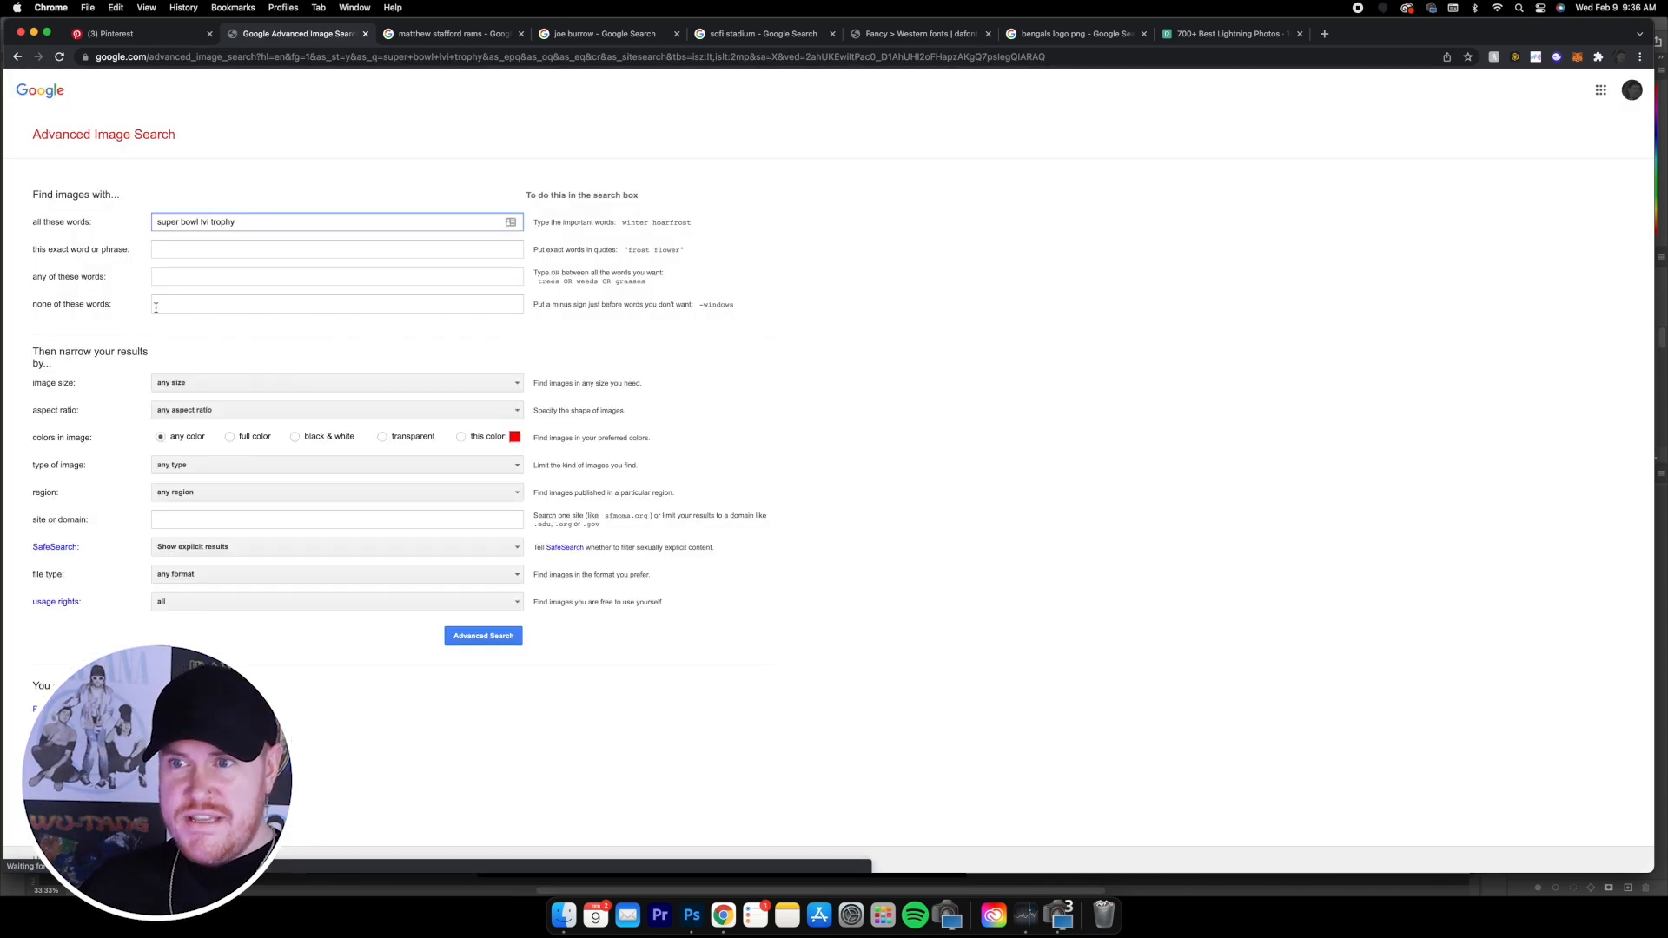
{"action": "left_click", "coordinate": [230, 382]}
{"action": "scroll", "coordinate": [279, 514], "scroll_direction": "down", "scroll_amount": 3}
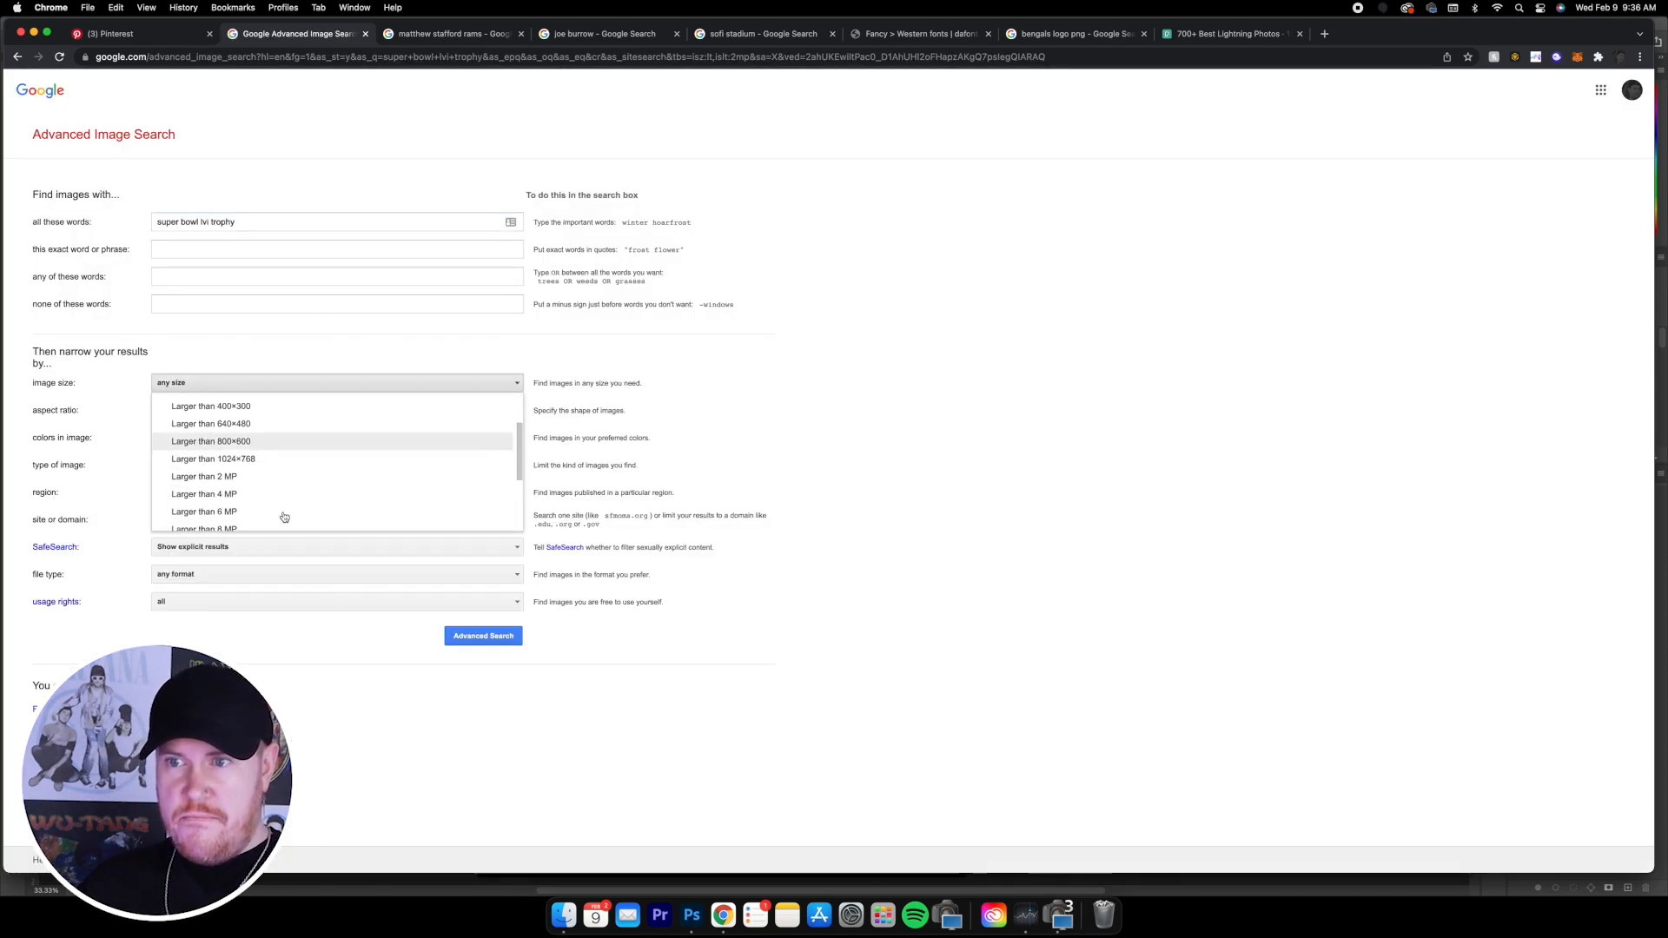
{"action": "left_click", "coordinate": [254, 474]}
{"action": "left_click", "coordinate": [491, 641]}
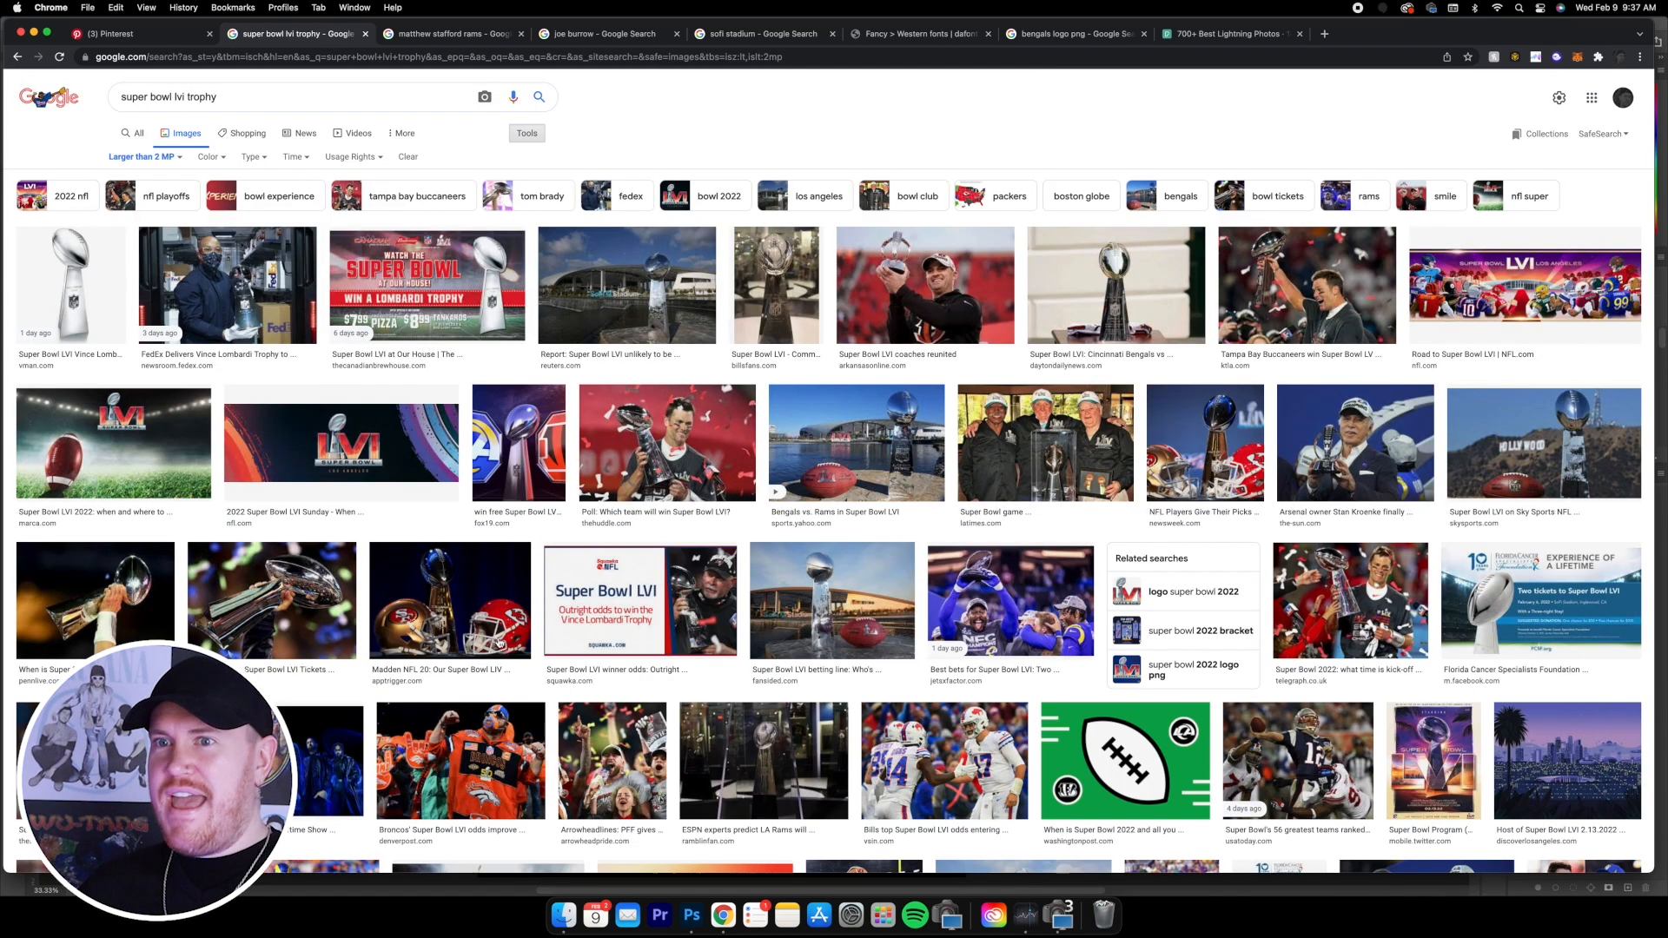
- Copy the V Man image of the Vince Lombardi trophy and paste it into Super Bowl example.psd in Photoshop
{"action": "left_click", "coordinate": [68, 274]}
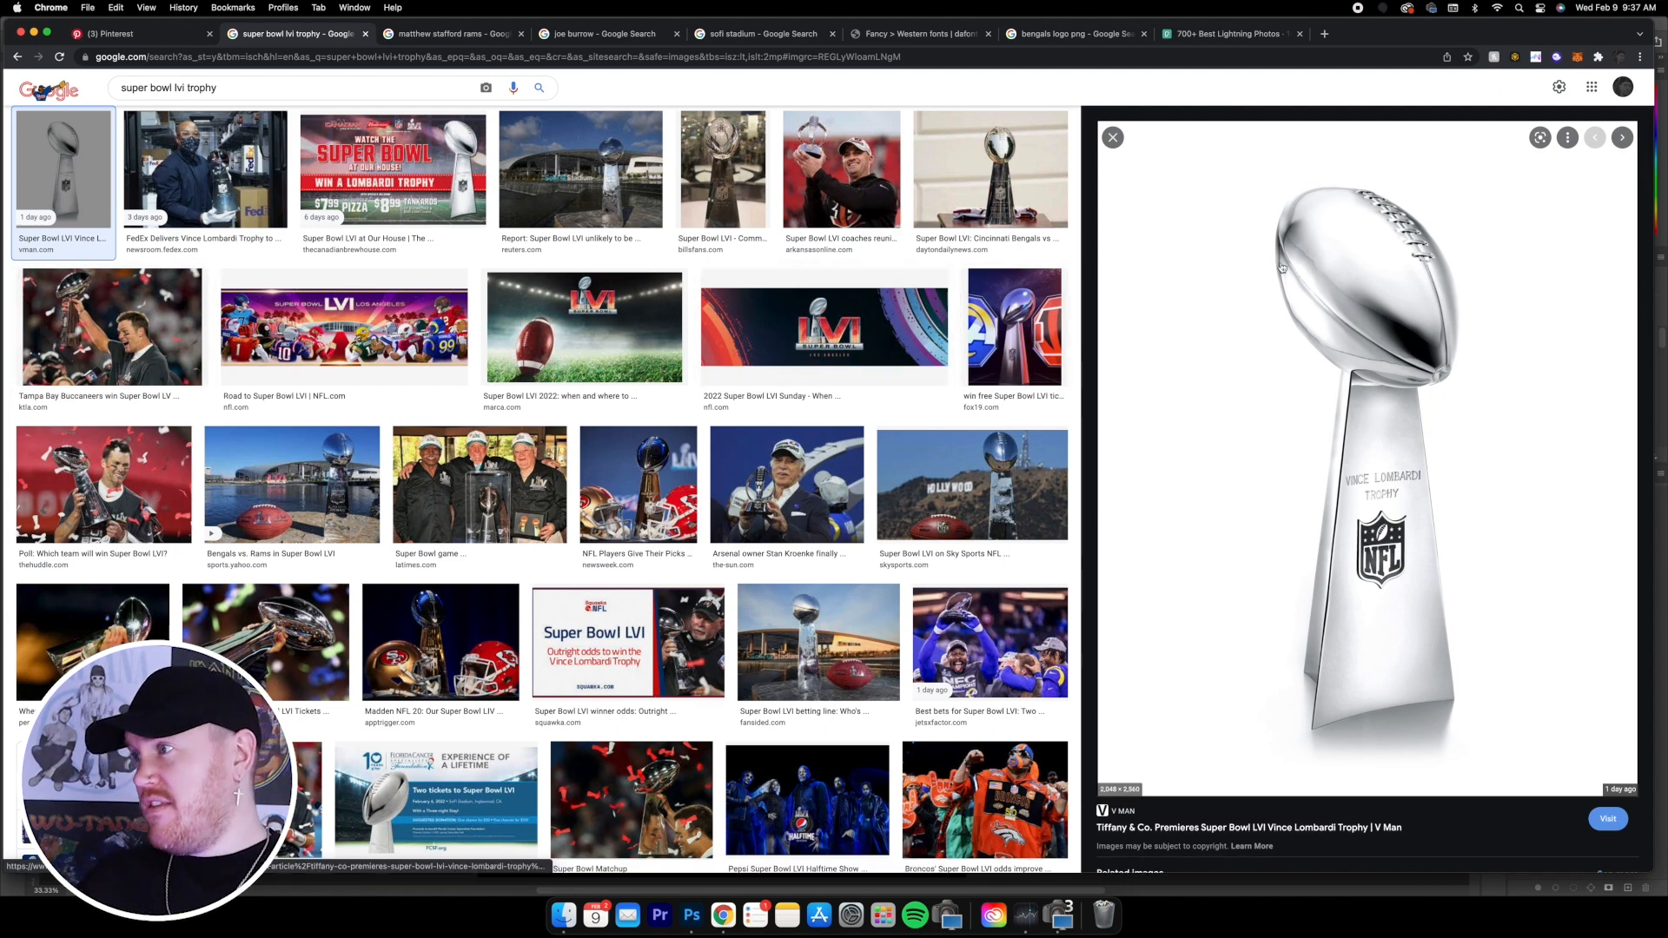
{"action": "right_click", "coordinate": [1352, 302]}
{"action": "left_click", "coordinate": [1410, 462]}
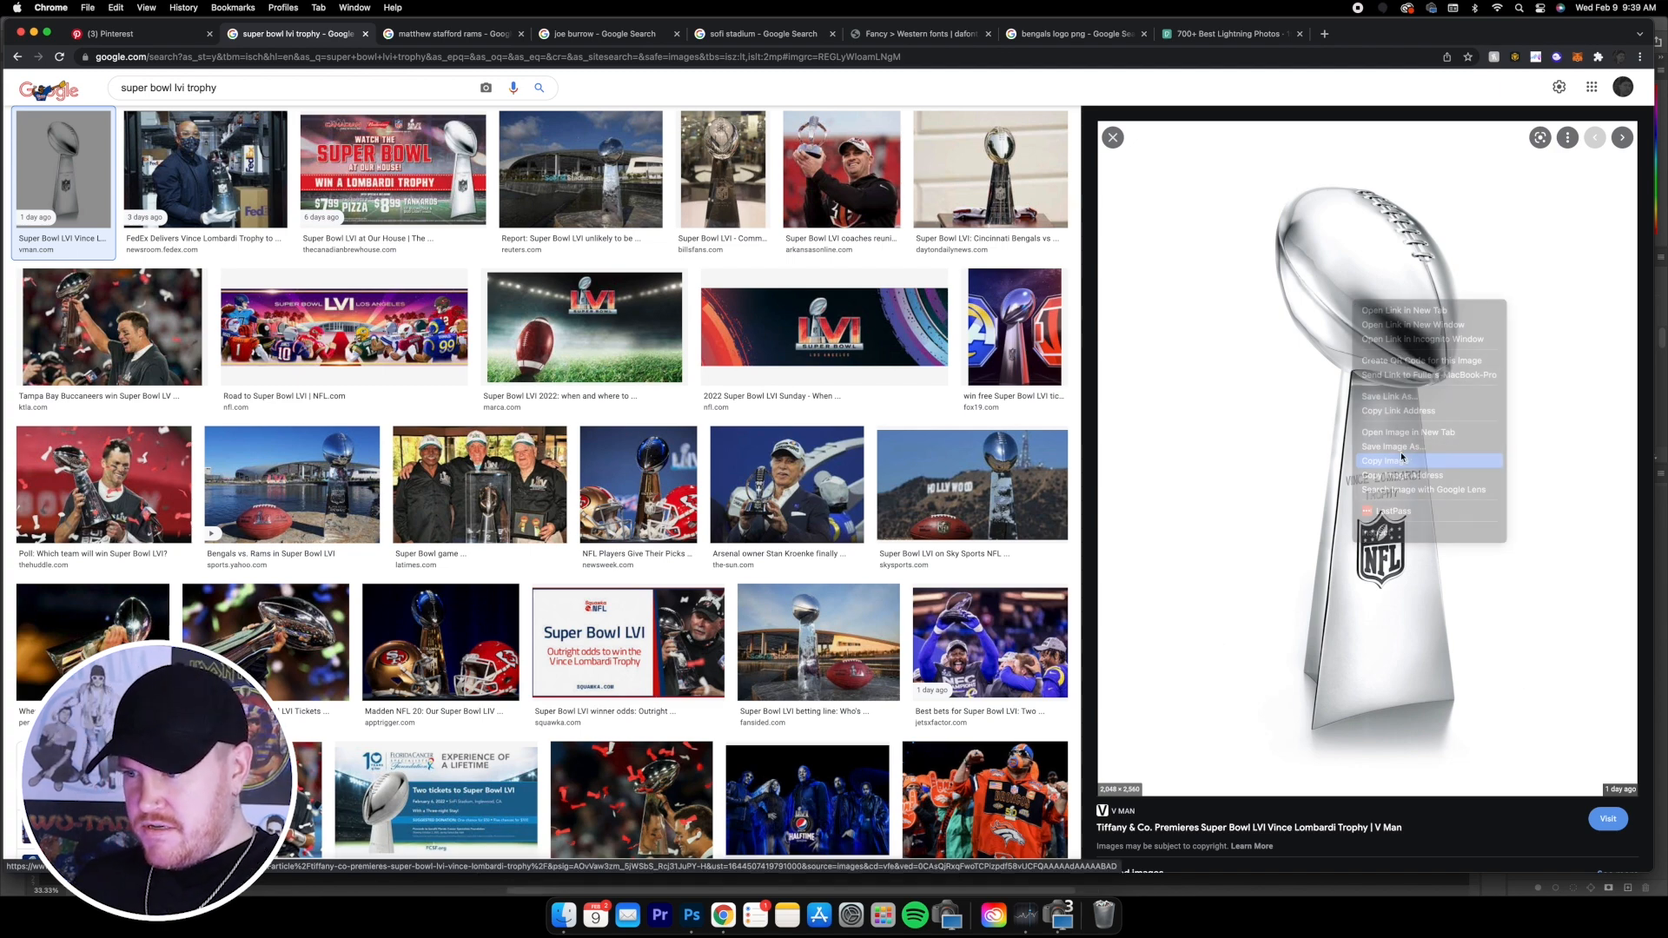
{"action": "left_click", "coordinate": [693, 915]}
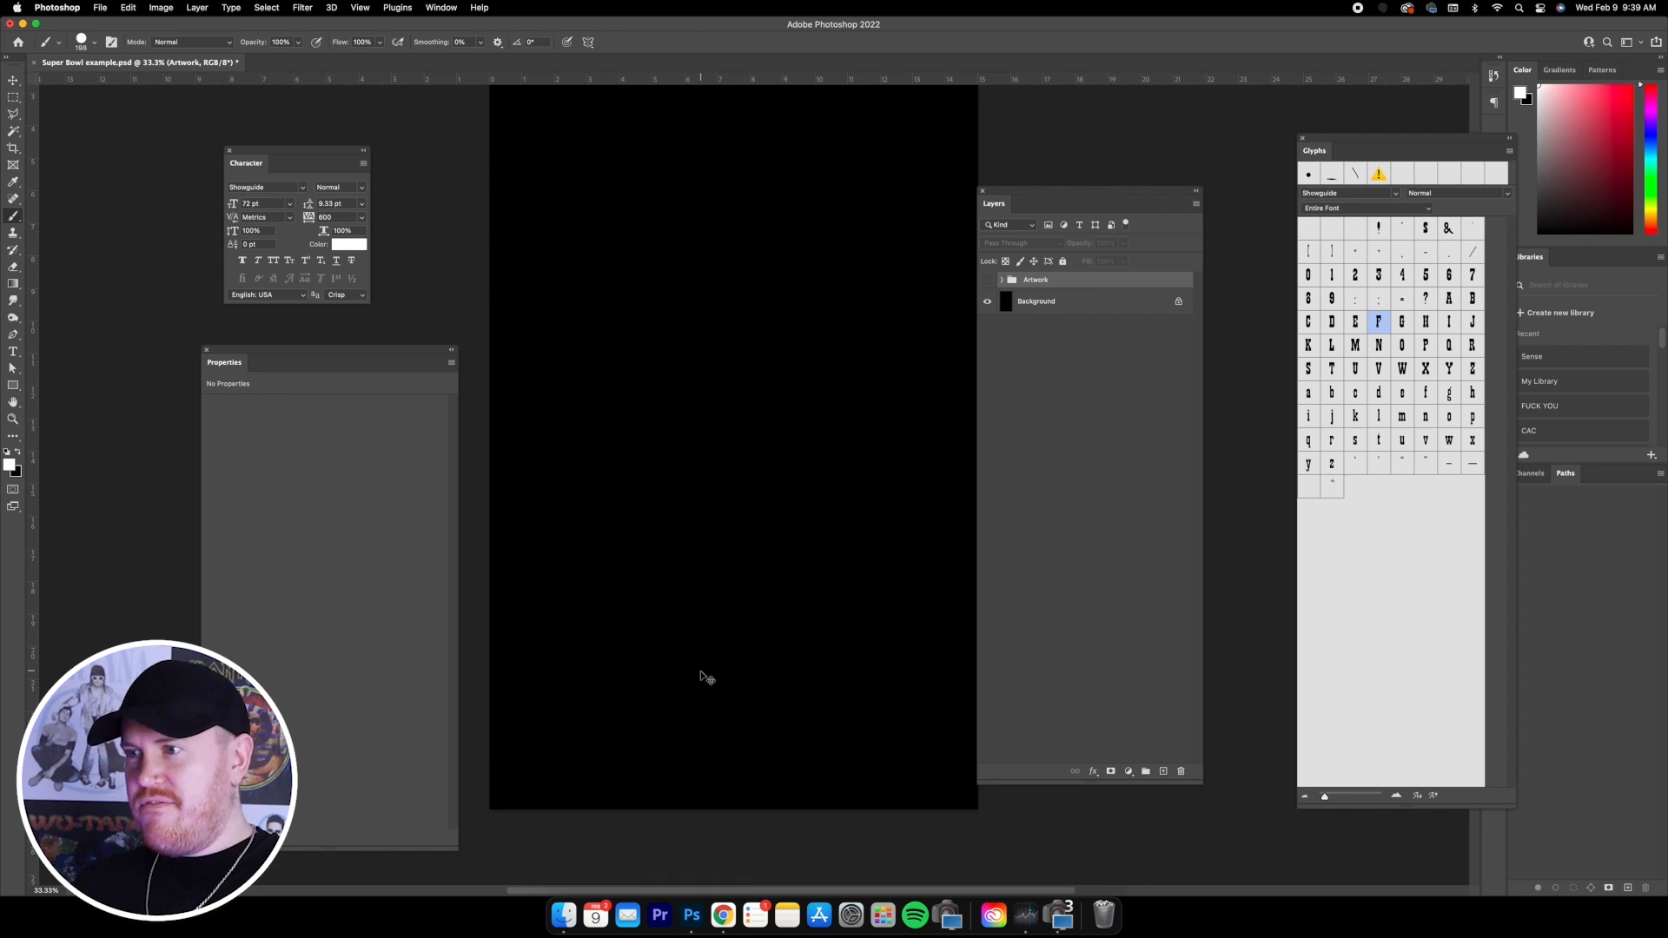
{"action": "key", "text": "super+v"}
- Show the Artwork group and lower the pasted trophy layer's opacity to about 88%
{"action": "left_click", "coordinate": [14, 81]}
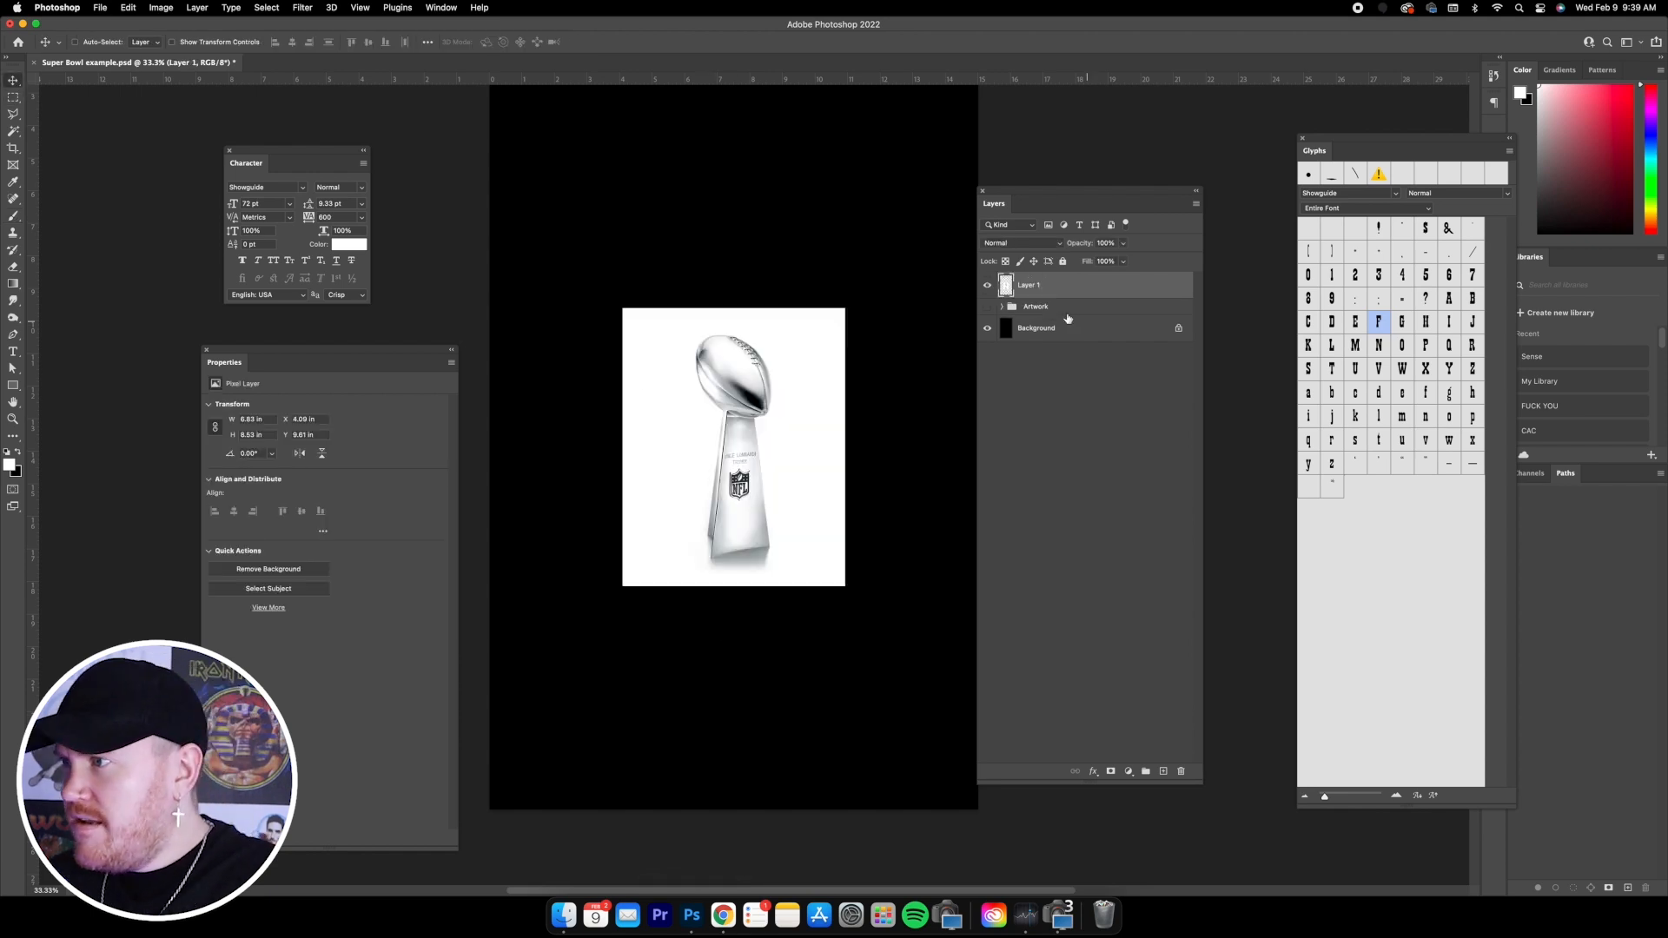
{"action": "left_click", "coordinate": [986, 308]}
{"action": "left_click", "coordinate": [1124, 243]}
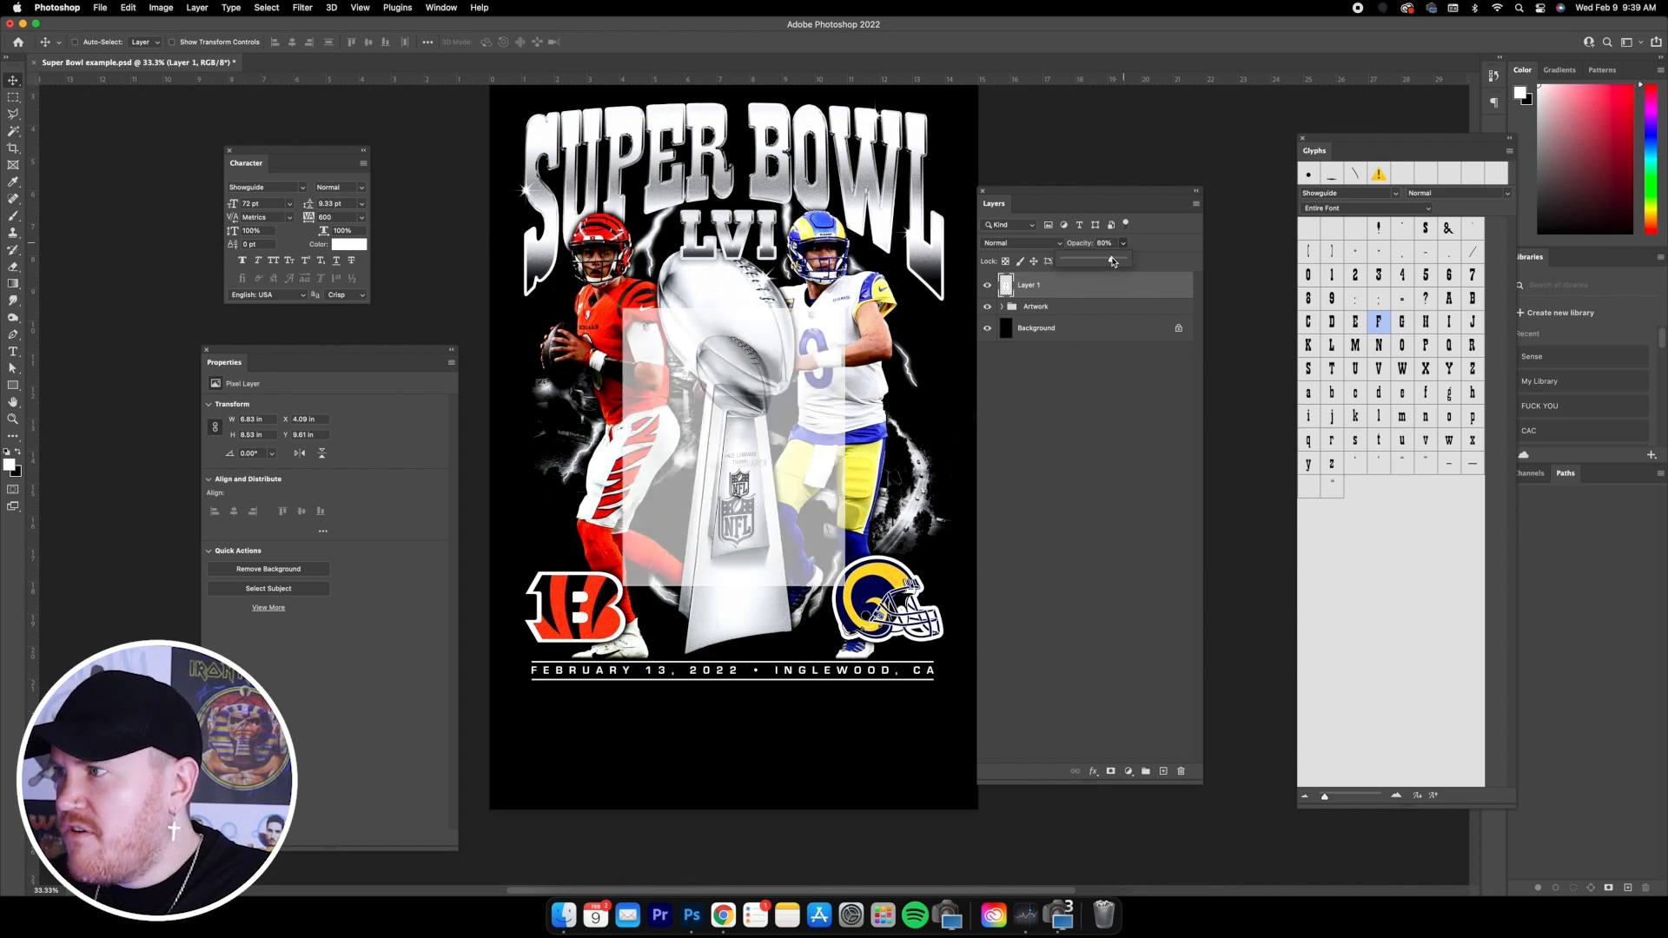
{"action": "left_click_drag", "start_coordinate": [1112, 262], "coordinate": [1113, 261]}
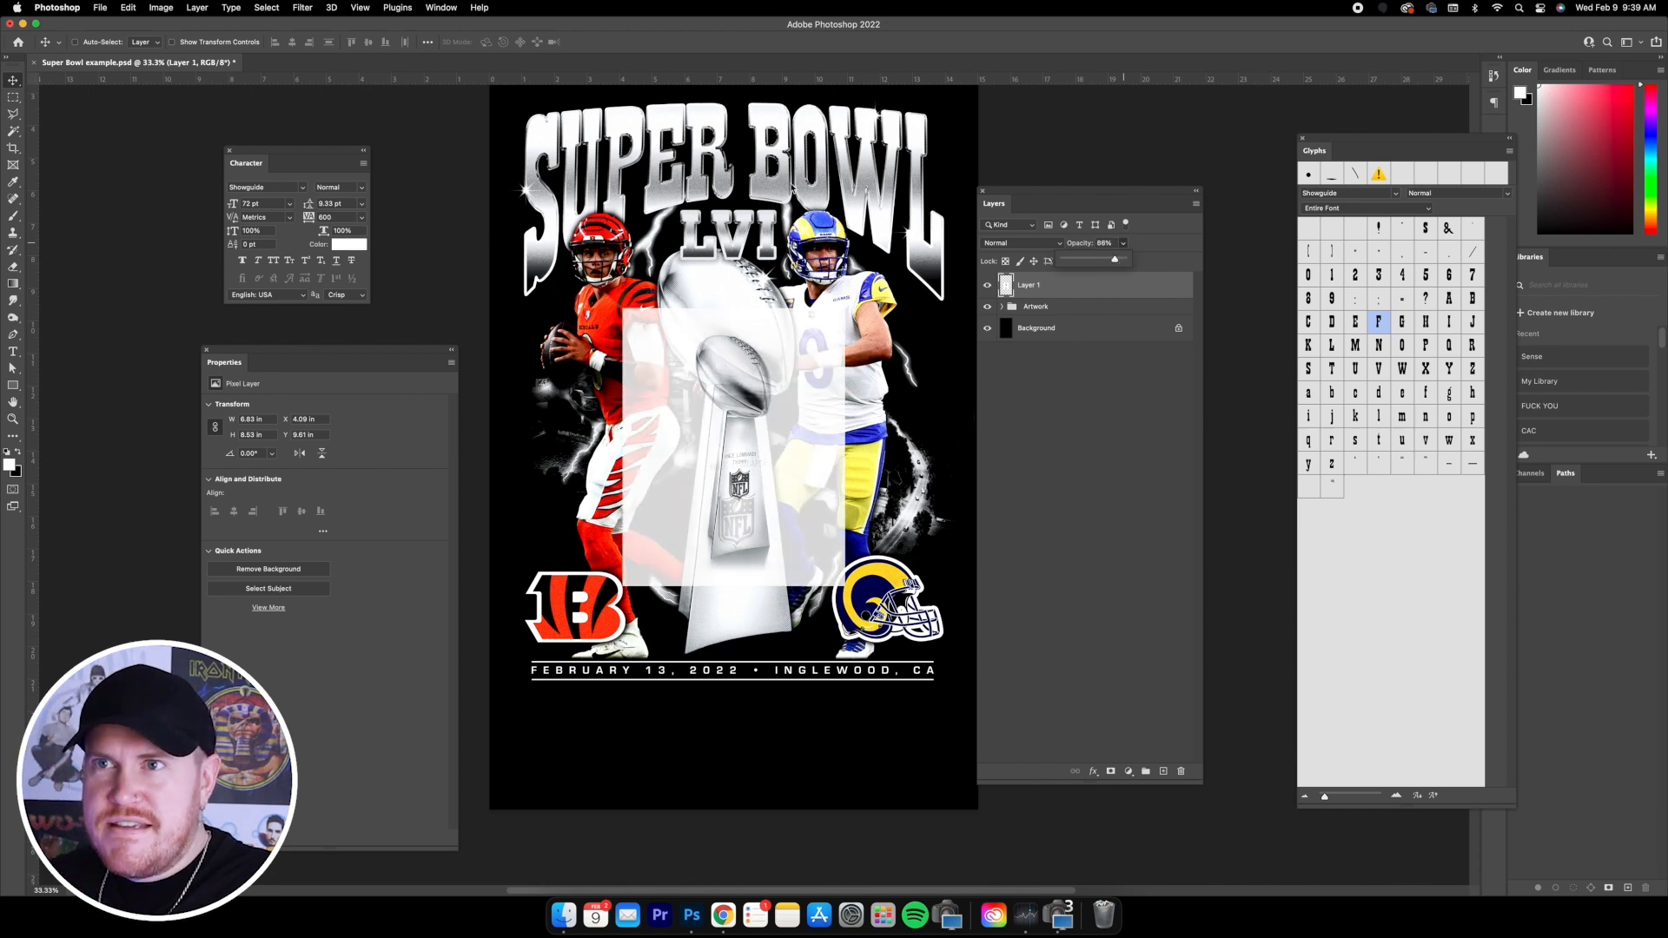
- Turn on transform controls and scale the trophy layer to about 182%, aligning it with the trophy in the existing artwork
{"action": "left_click", "coordinate": [192, 55]}
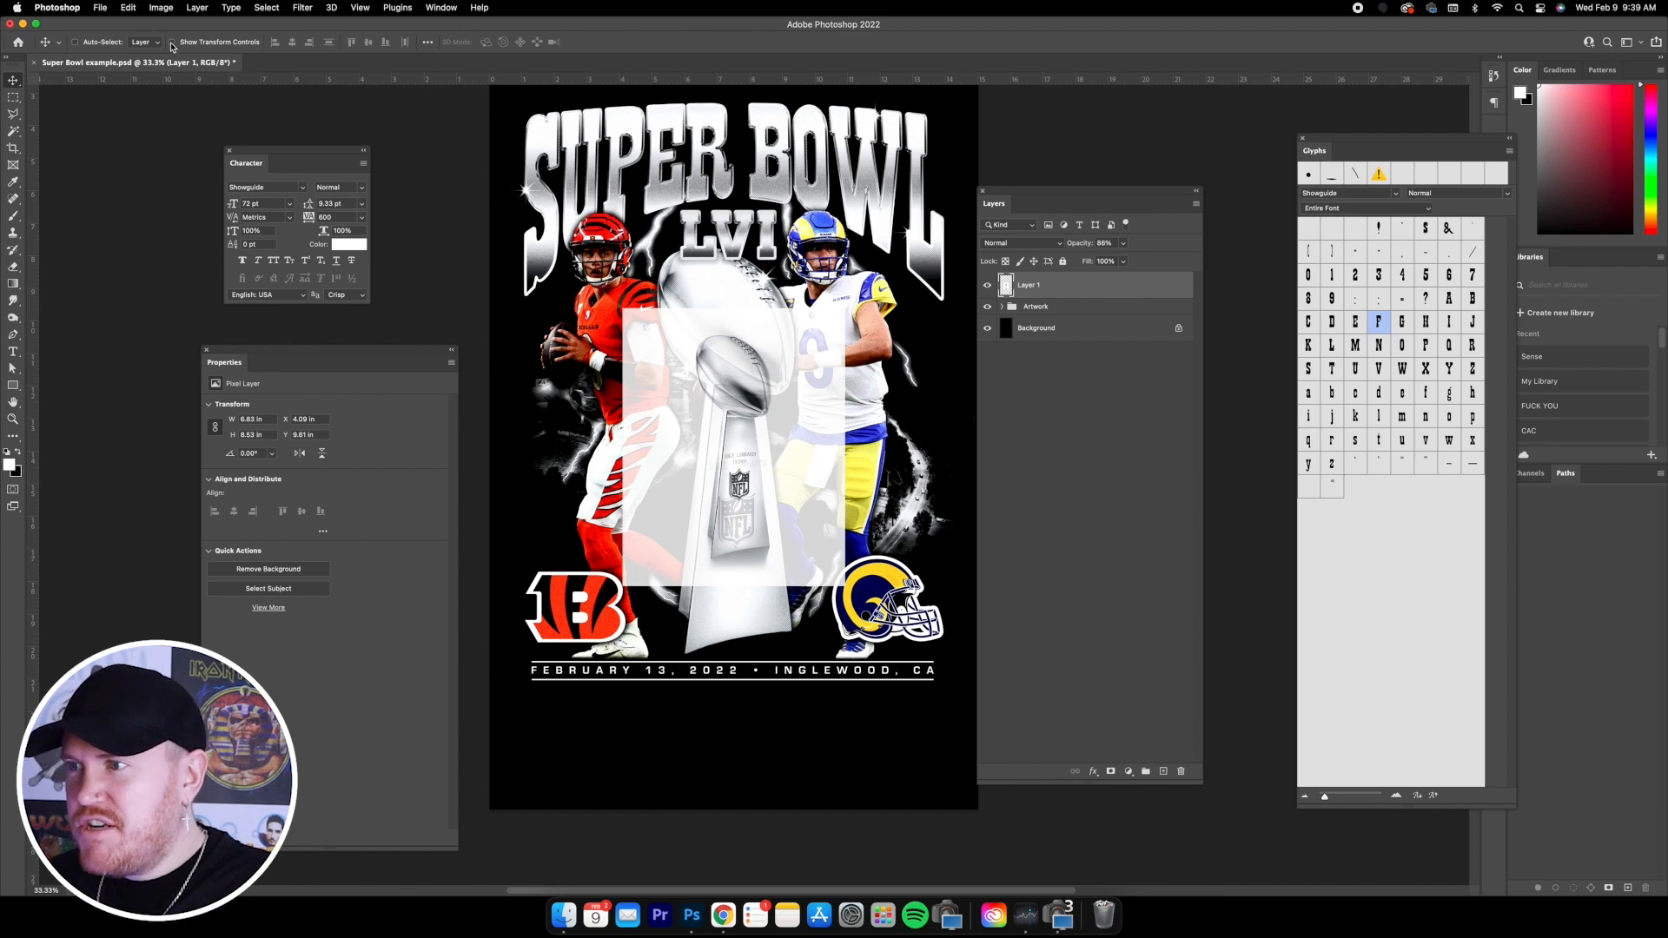
{"action": "left_click", "coordinate": [172, 43]}
{"action": "left_click_drag", "start_coordinate": [622, 308], "coordinate": [544, 209]}
{"action": "left_click_drag", "start_coordinate": [845, 584], "coordinate": [940, 704]}
{"action": "left_click_drag", "start_coordinate": [768, 466], "coordinate": [753, 462]}
{"action": "left_click_drag", "start_coordinate": [921, 209], "coordinate": [934, 197]}
{"action": "left_click_drag", "start_coordinate": [710, 255], "coordinate": [715, 259]}
{"action": "left_click_drag", "start_coordinate": [935, 702], "coordinate": [936, 703]}
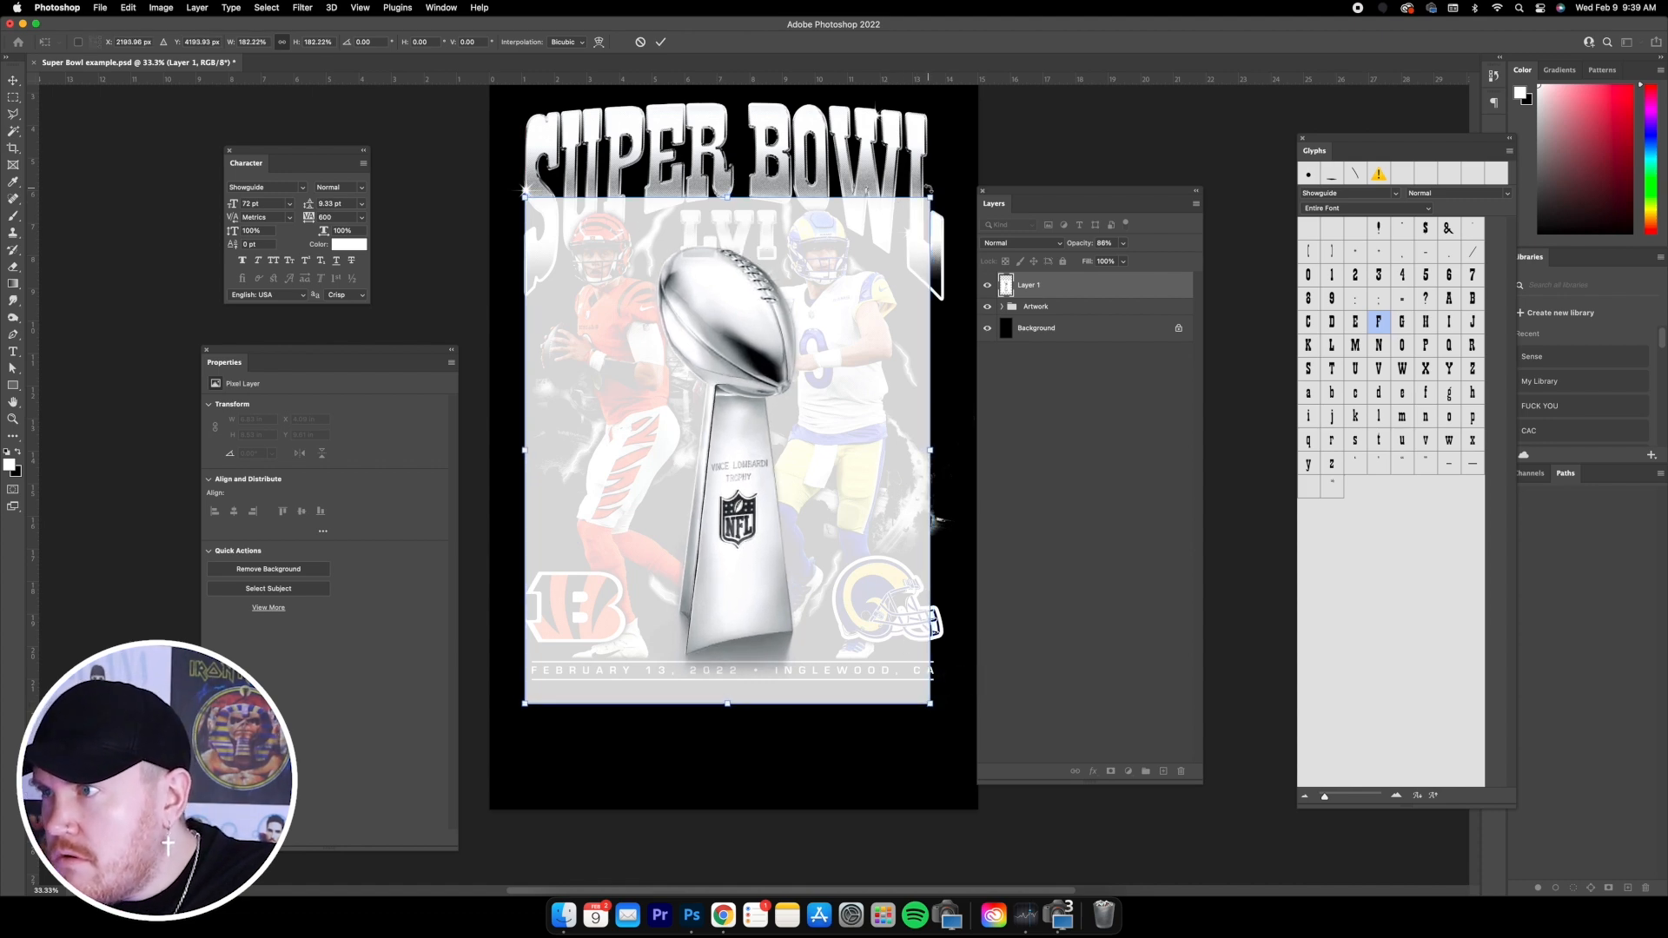
{"action": "left_click_drag", "start_coordinate": [930, 194], "coordinate": [929, 198]}
{"action": "left_click_drag", "start_coordinate": [525, 198], "coordinate": [524, 197]}
{"action": "key", "text": "Return"}
- Restore the trophy layer's opacity to 100% and hide the Artwork group
{"action": "left_click", "coordinate": [1124, 243]}
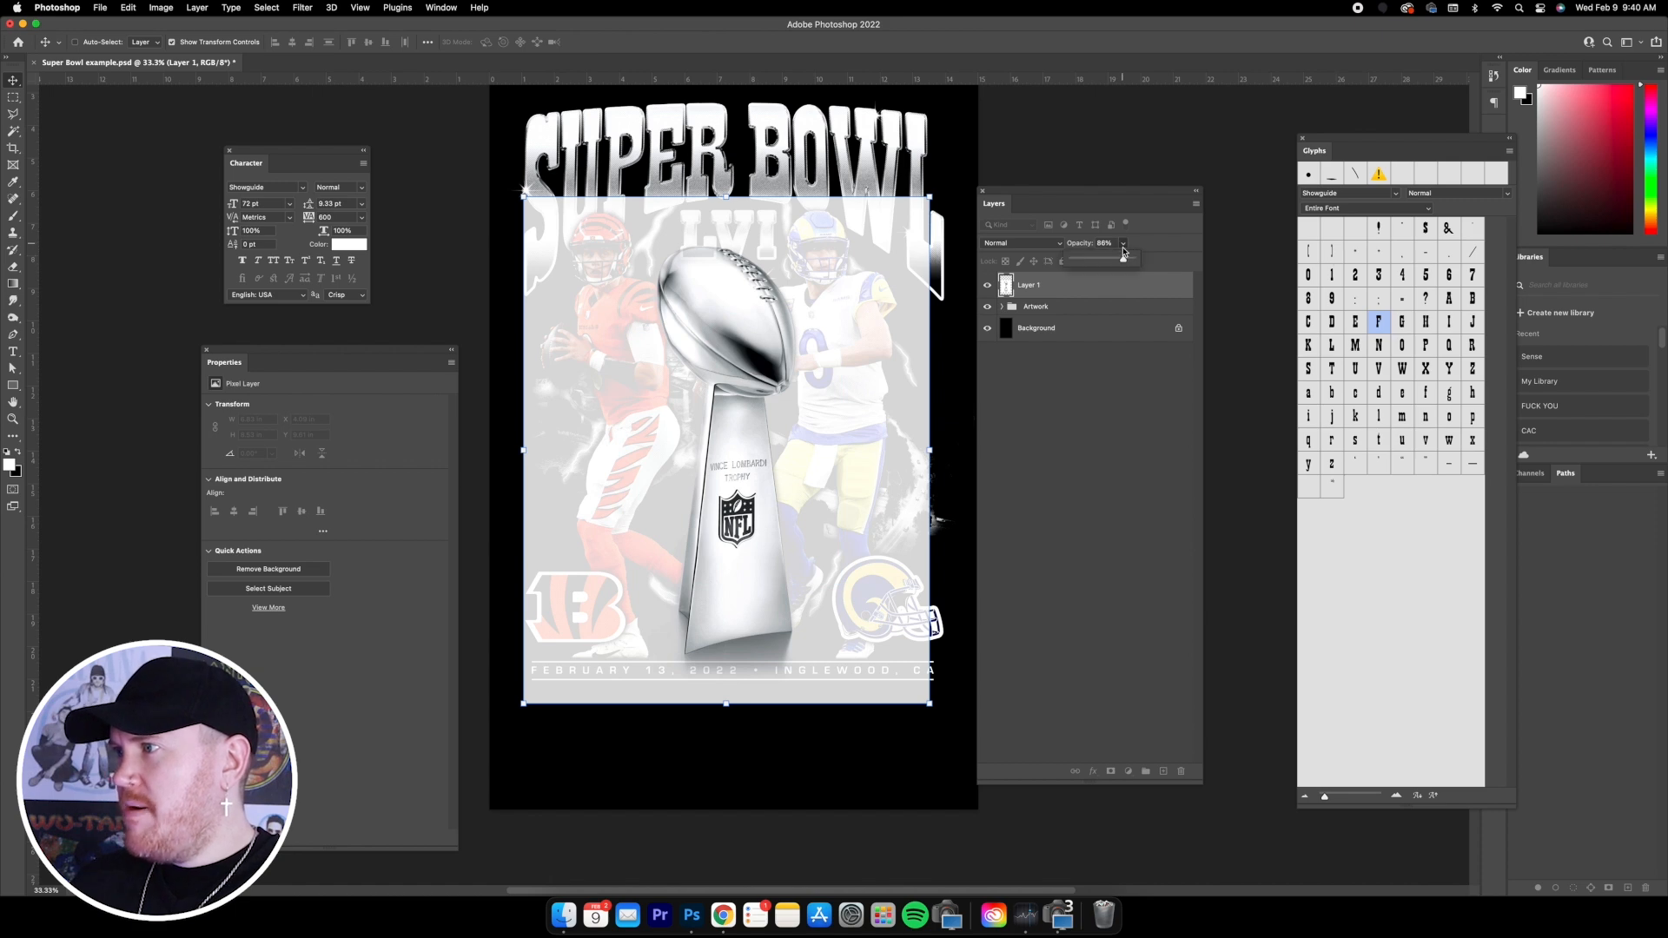
{"action": "left_click", "coordinate": [1054, 310]}
{"action": "left_click", "coordinate": [988, 308]}
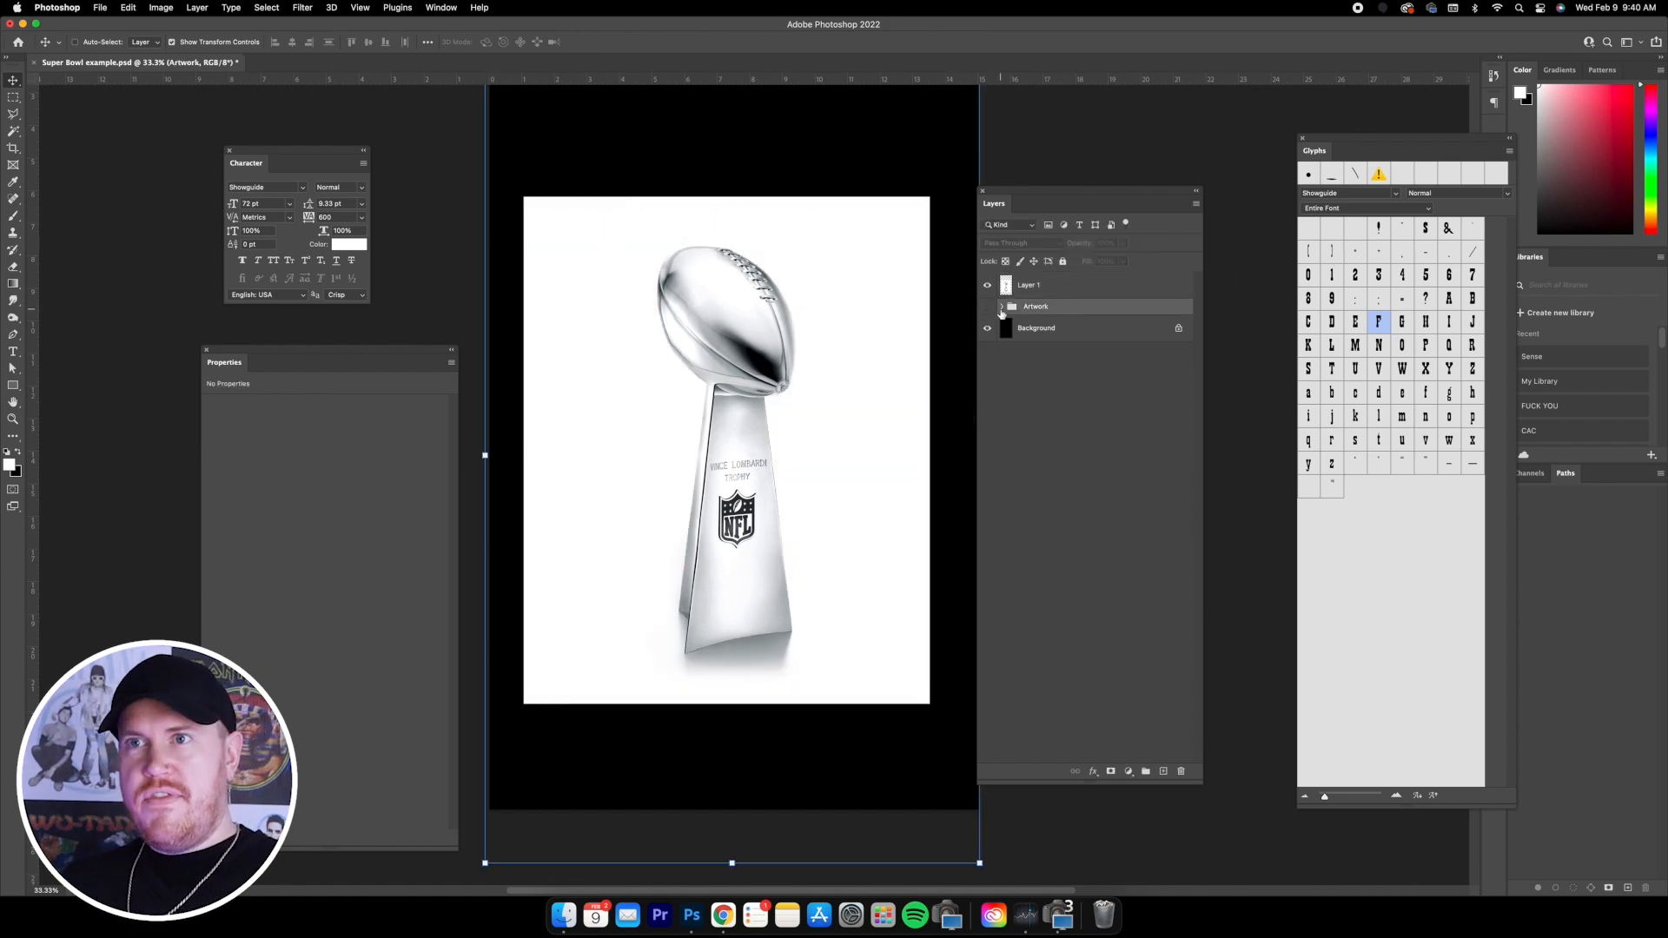
- Turn off the transform controls and make the trophy layer, Layer 1, active
{"action": "left_click", "coordinate": [172, 43]}
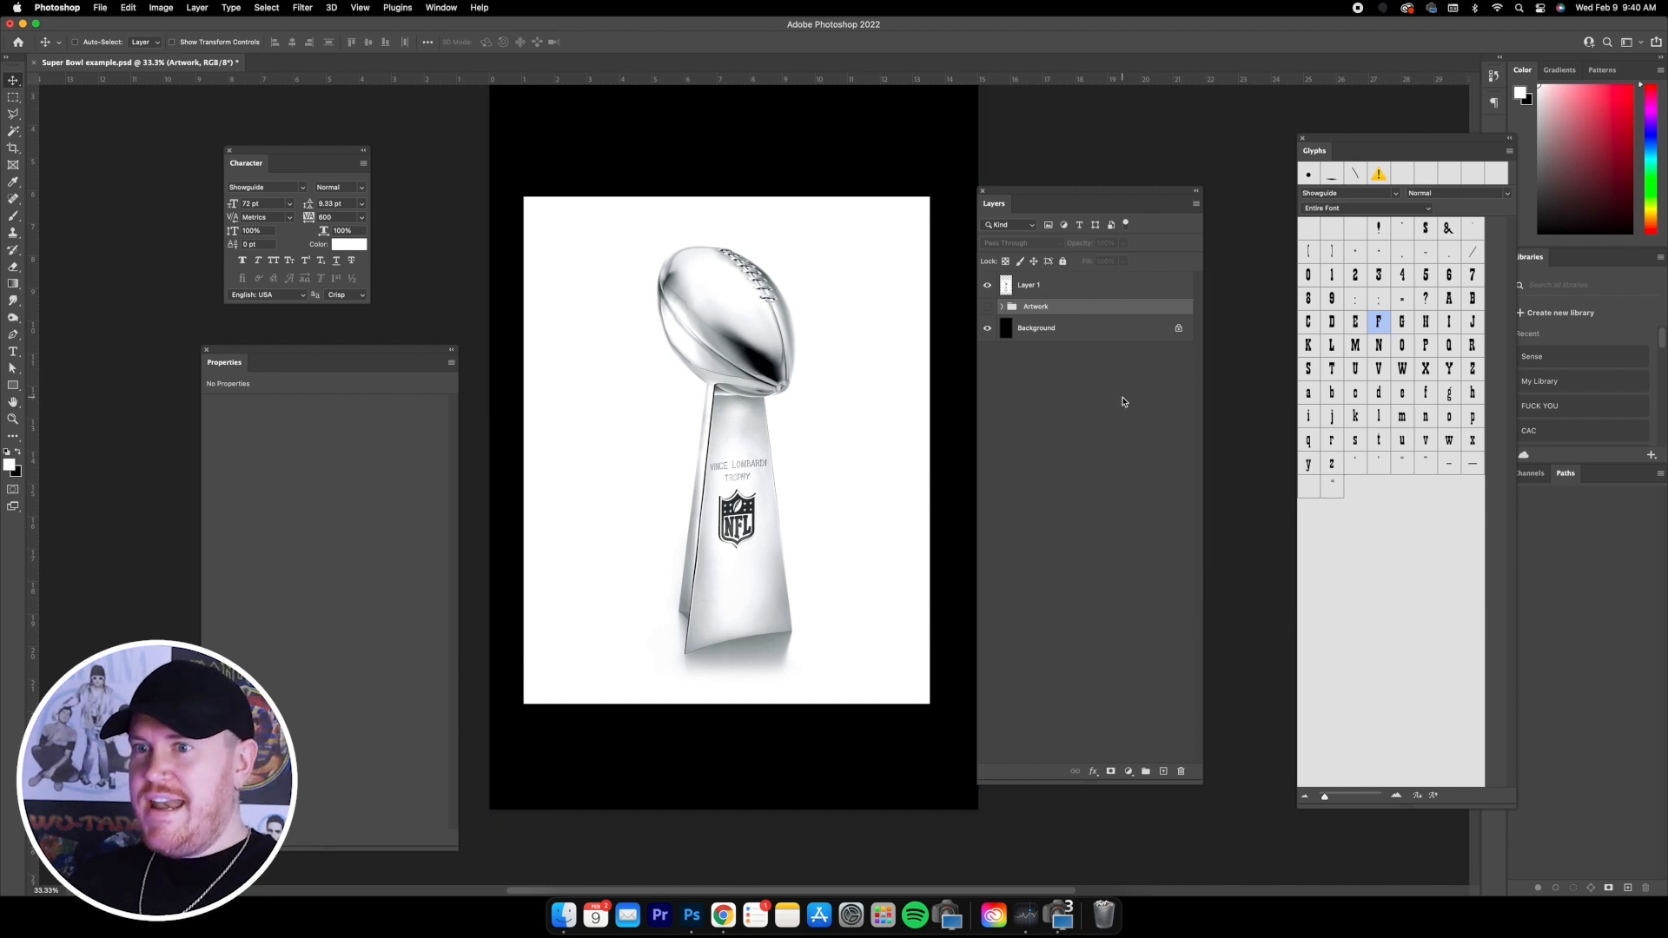
{"action": "mouse_move", "coordinate": [353, 366]}
{"action": "left_mouse_down"}
{"action": "mouse_move", "coordinate": [314, 348]}
{"action": "mouse_move", "coordinate": [330, 352]}
{"action": "left_mouse_up"}
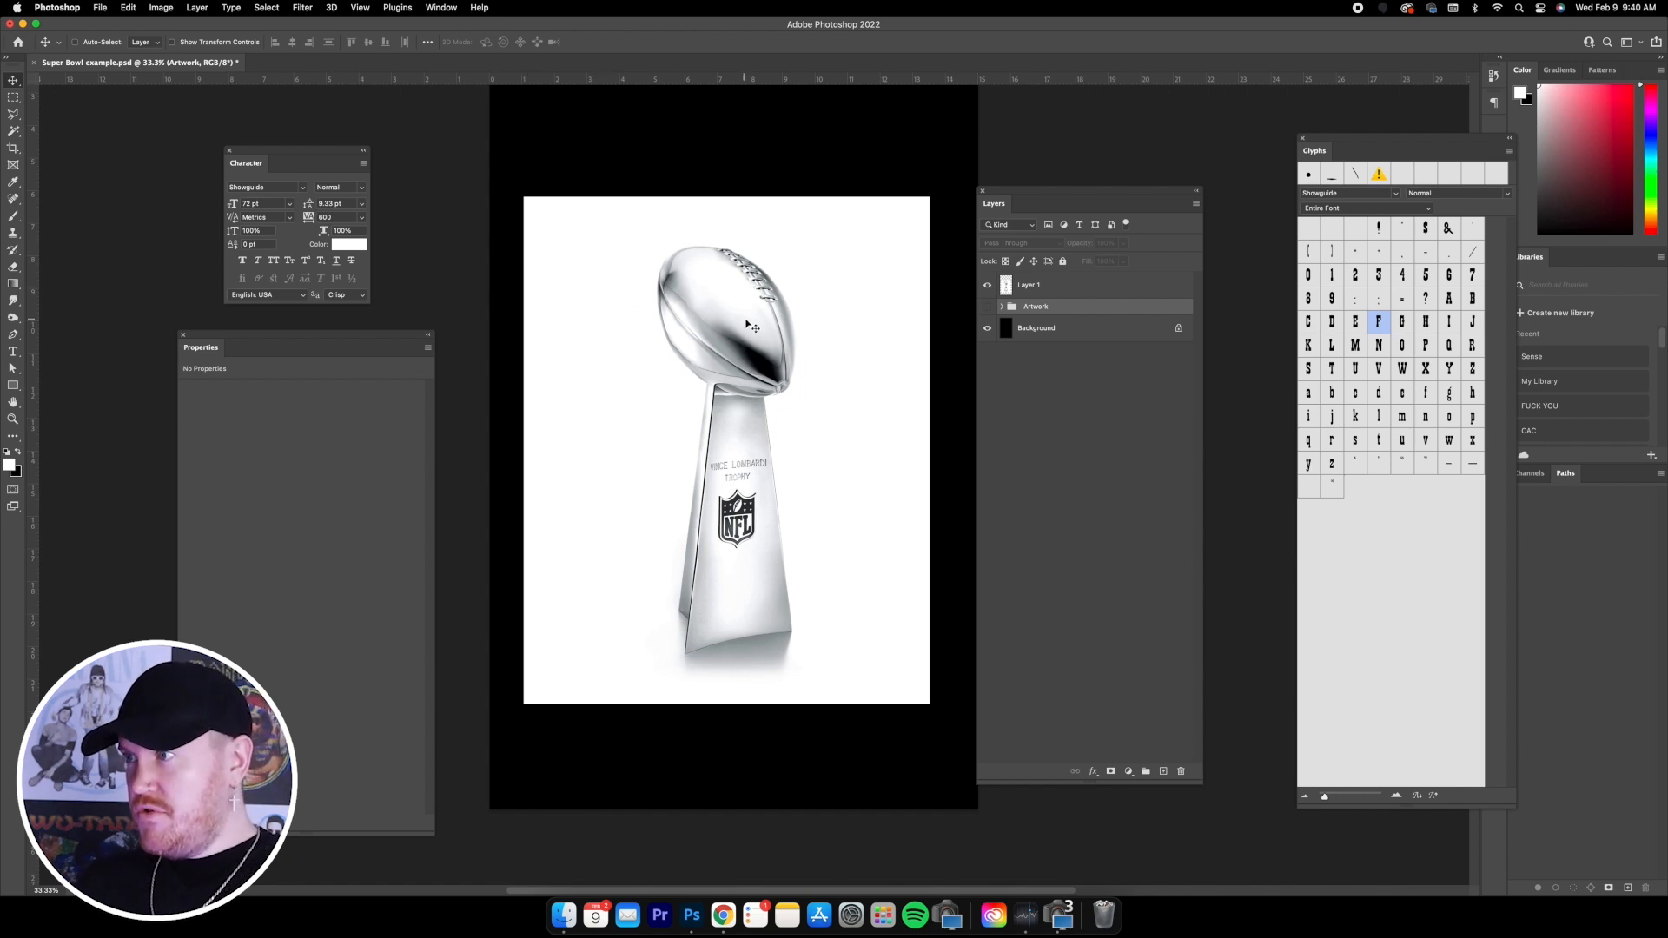
{"action": "left_click", "coordinate": [1083, 288]}
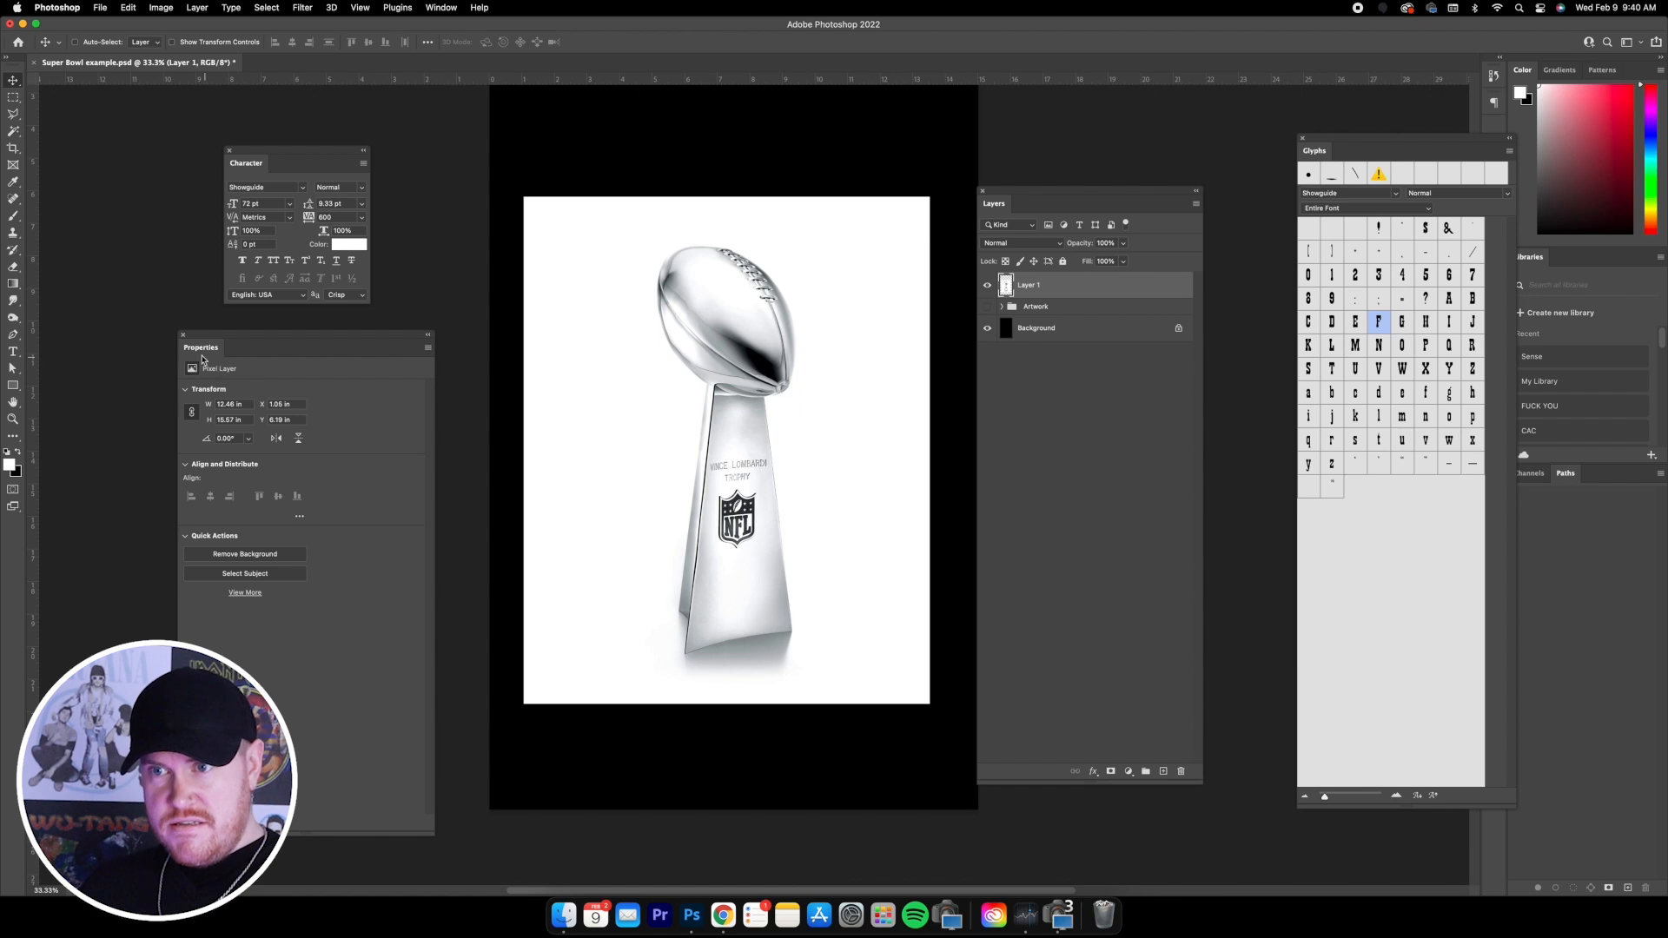
- Close the Properties panel and reopen it
{"action": "left_click", "coordinate": [184, 336]}
{"action": "left_click", "coordinate": [442, 7]}
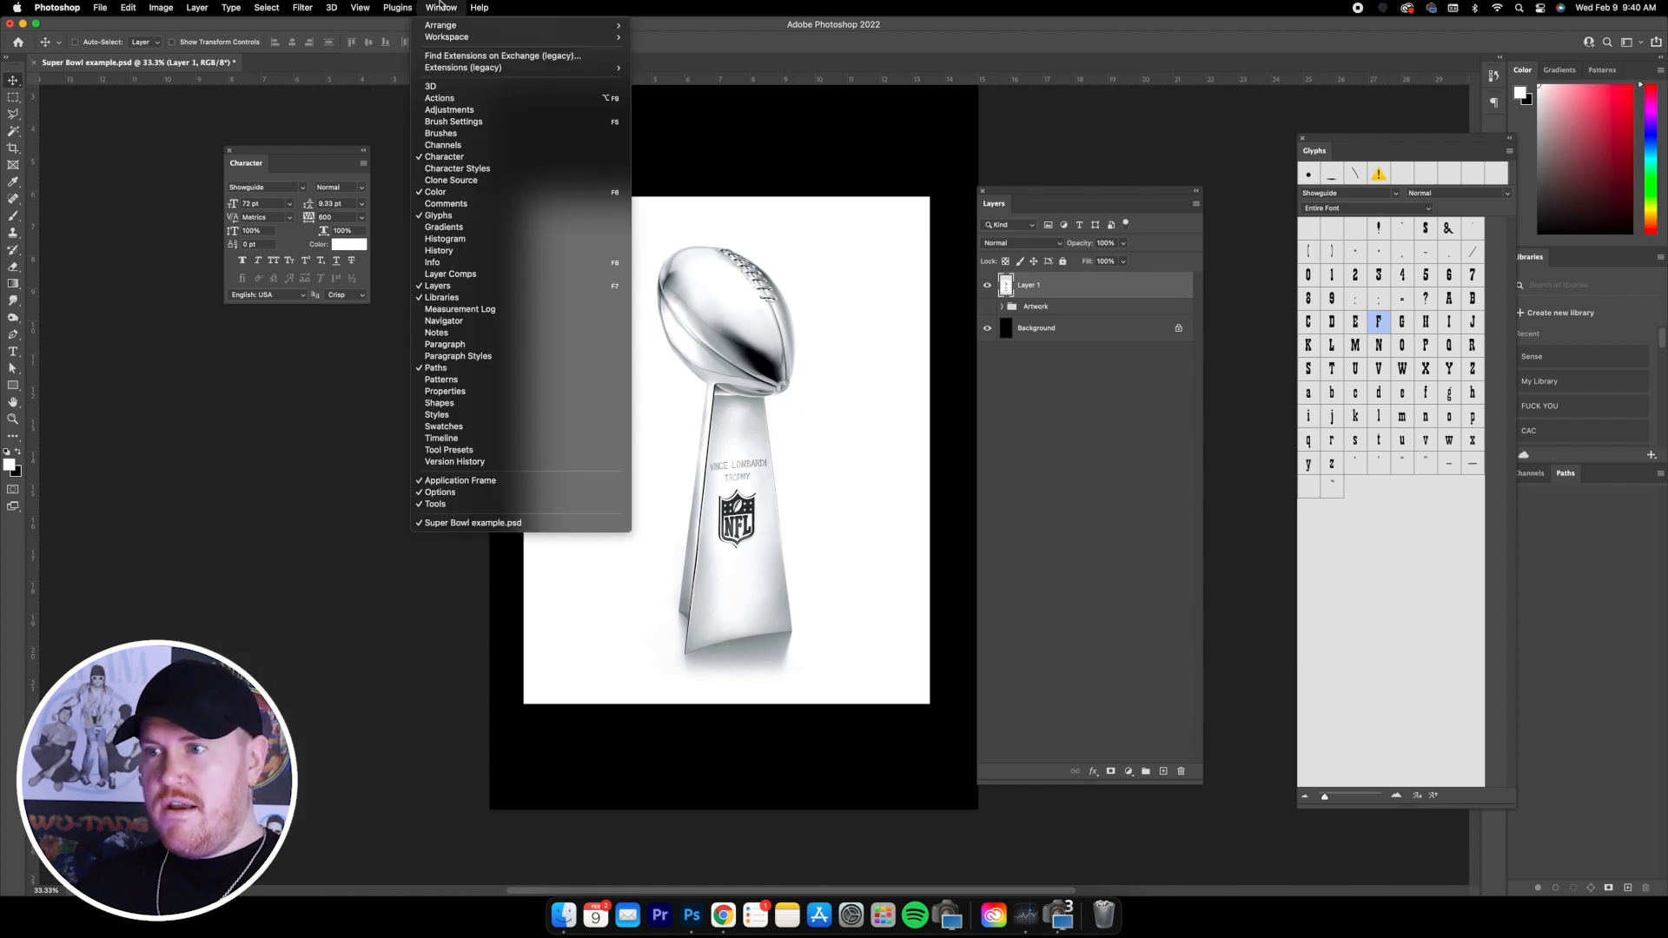
{"action": "left_click", "coordinate": [463, 392]}
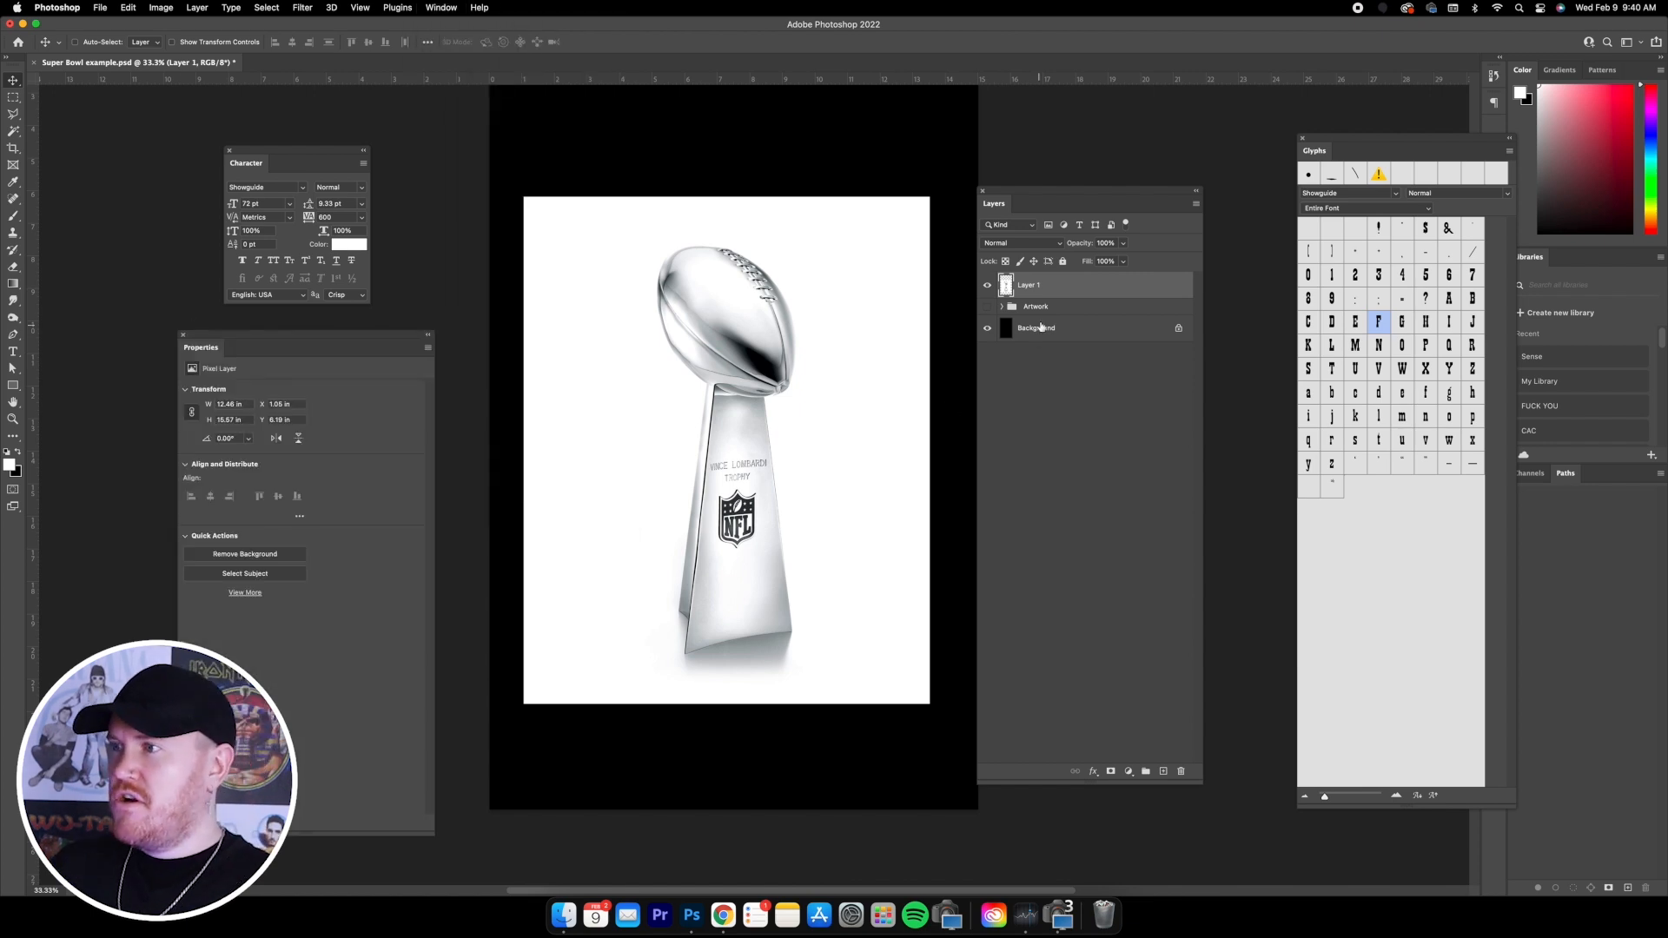
- Run the Remove Background quick action on the trophy layer
{"action": "left_click", "coordinate": [988, 287]}
{"action": "left_click", "coordinate": [988, 287]}
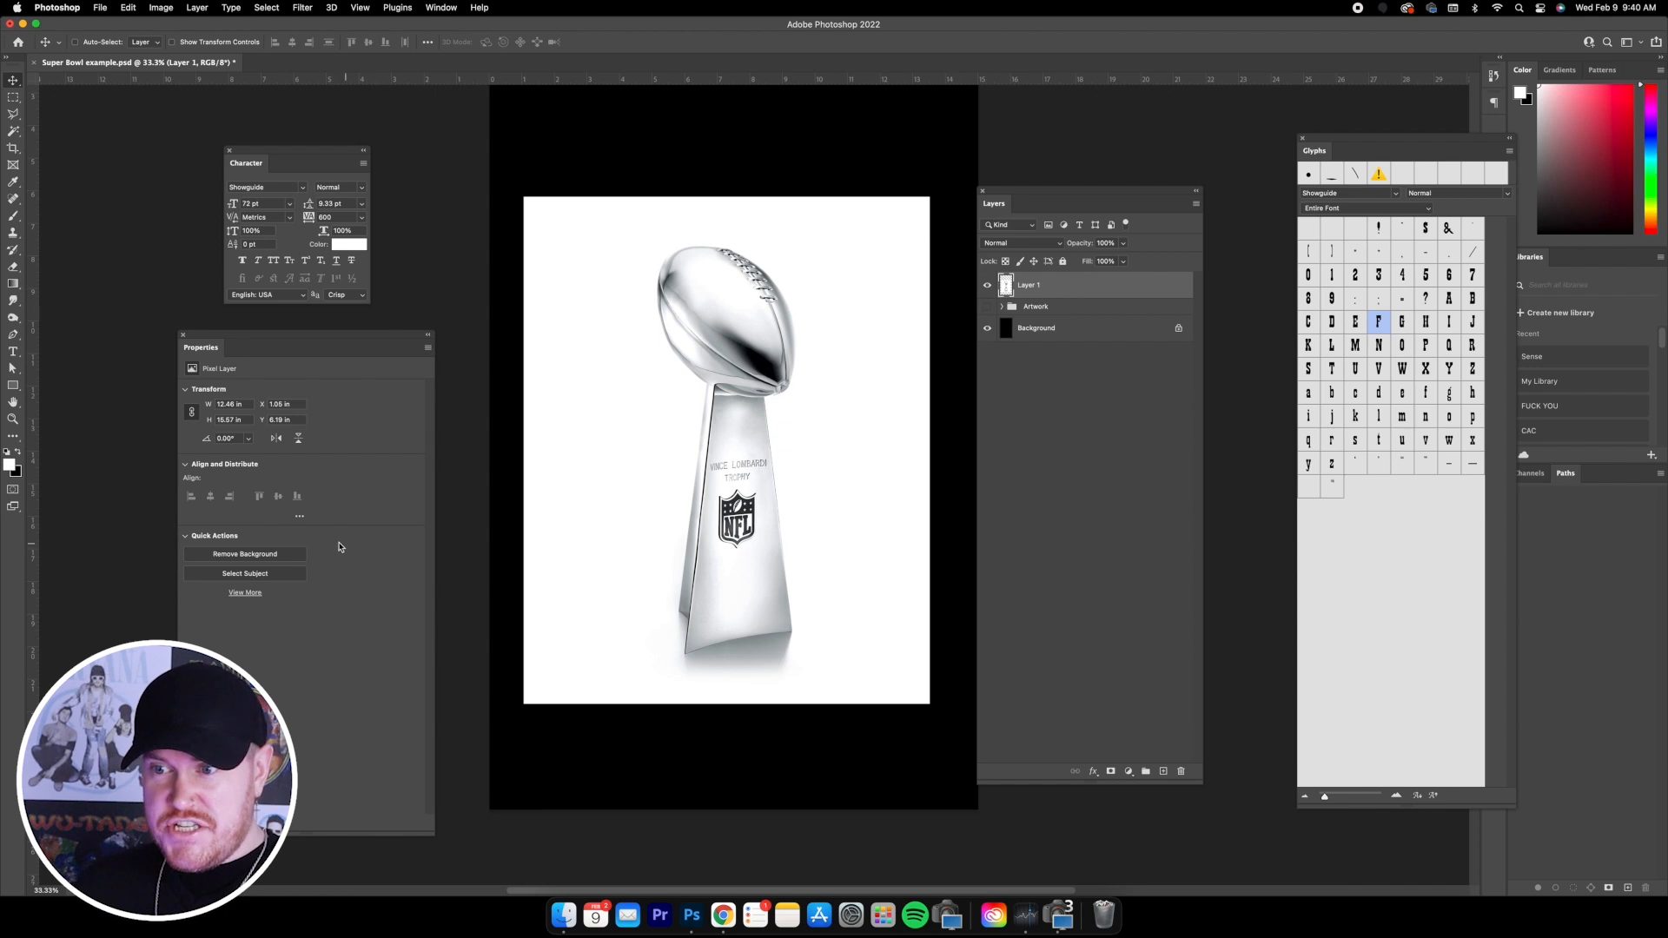
{"action": "left_click", "coordinate": [274, 556]}
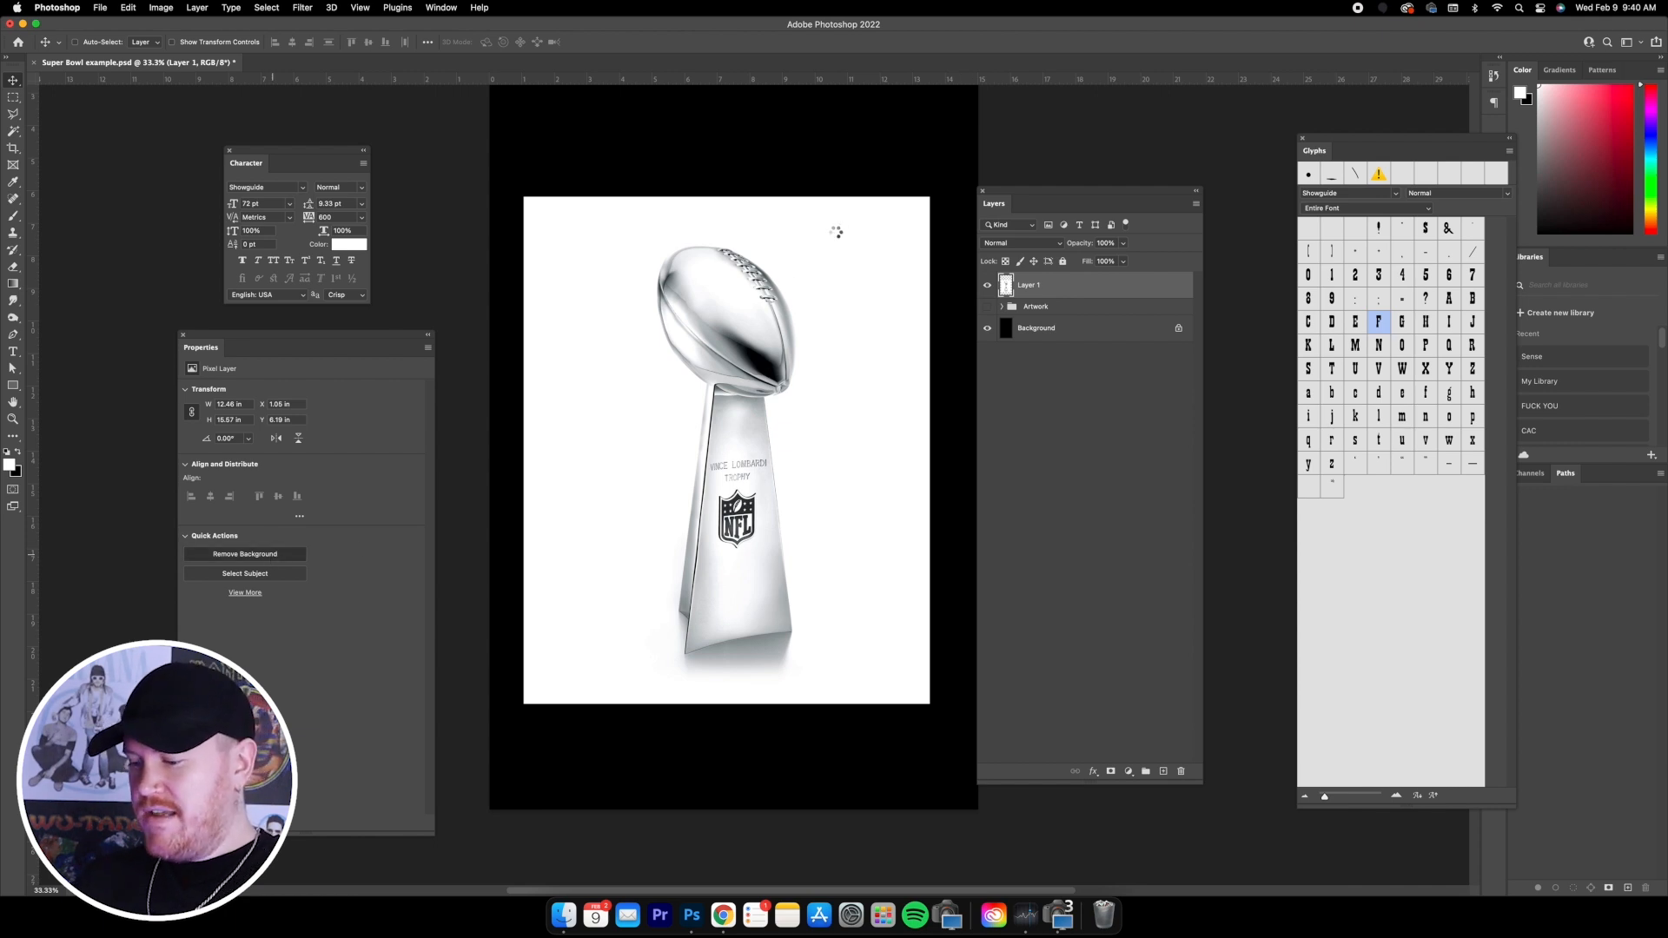
- Target the trophy layer's mask and set up the Brush tool with a Hard Round tip at 284 px
{"action": "key", "text": "super+equal"}
{"action": "key", "text": "super+equal"}
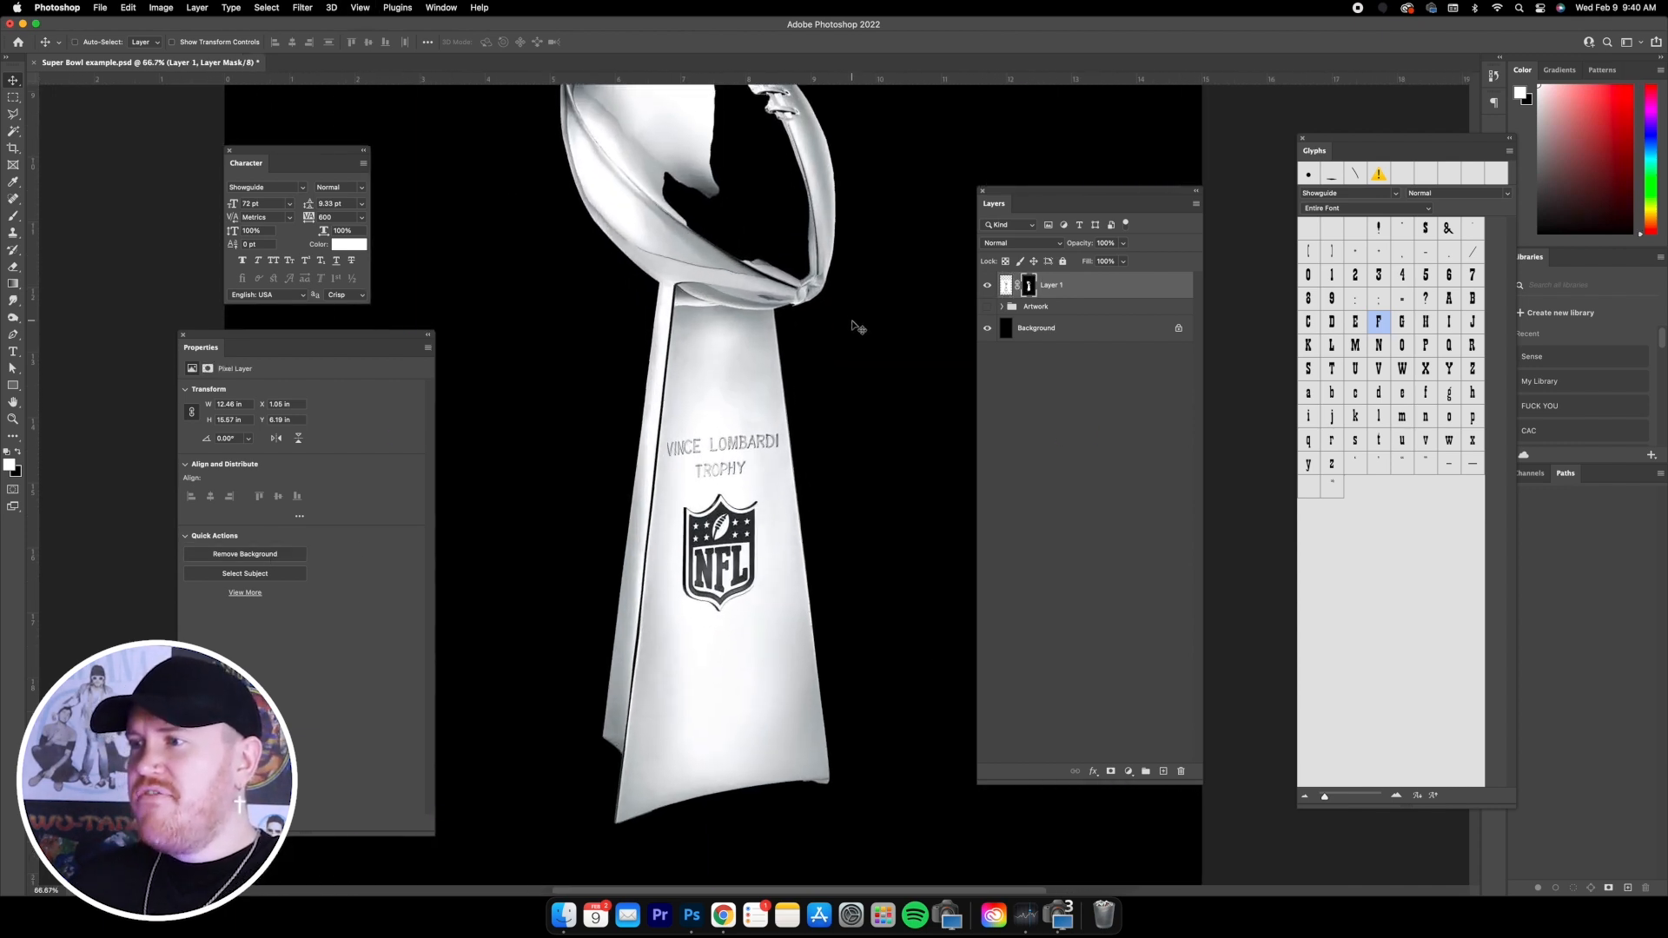
{"action": "scroll", "coordinate": [851, 322], "scroll_direction": "up", "scroll_amount": 3}
{"action": "key", "text": "super+equal"}
{"action": "scroll", "coordinate": [720, 299], "scroll_direction": "up", "scroll_amount": 1}
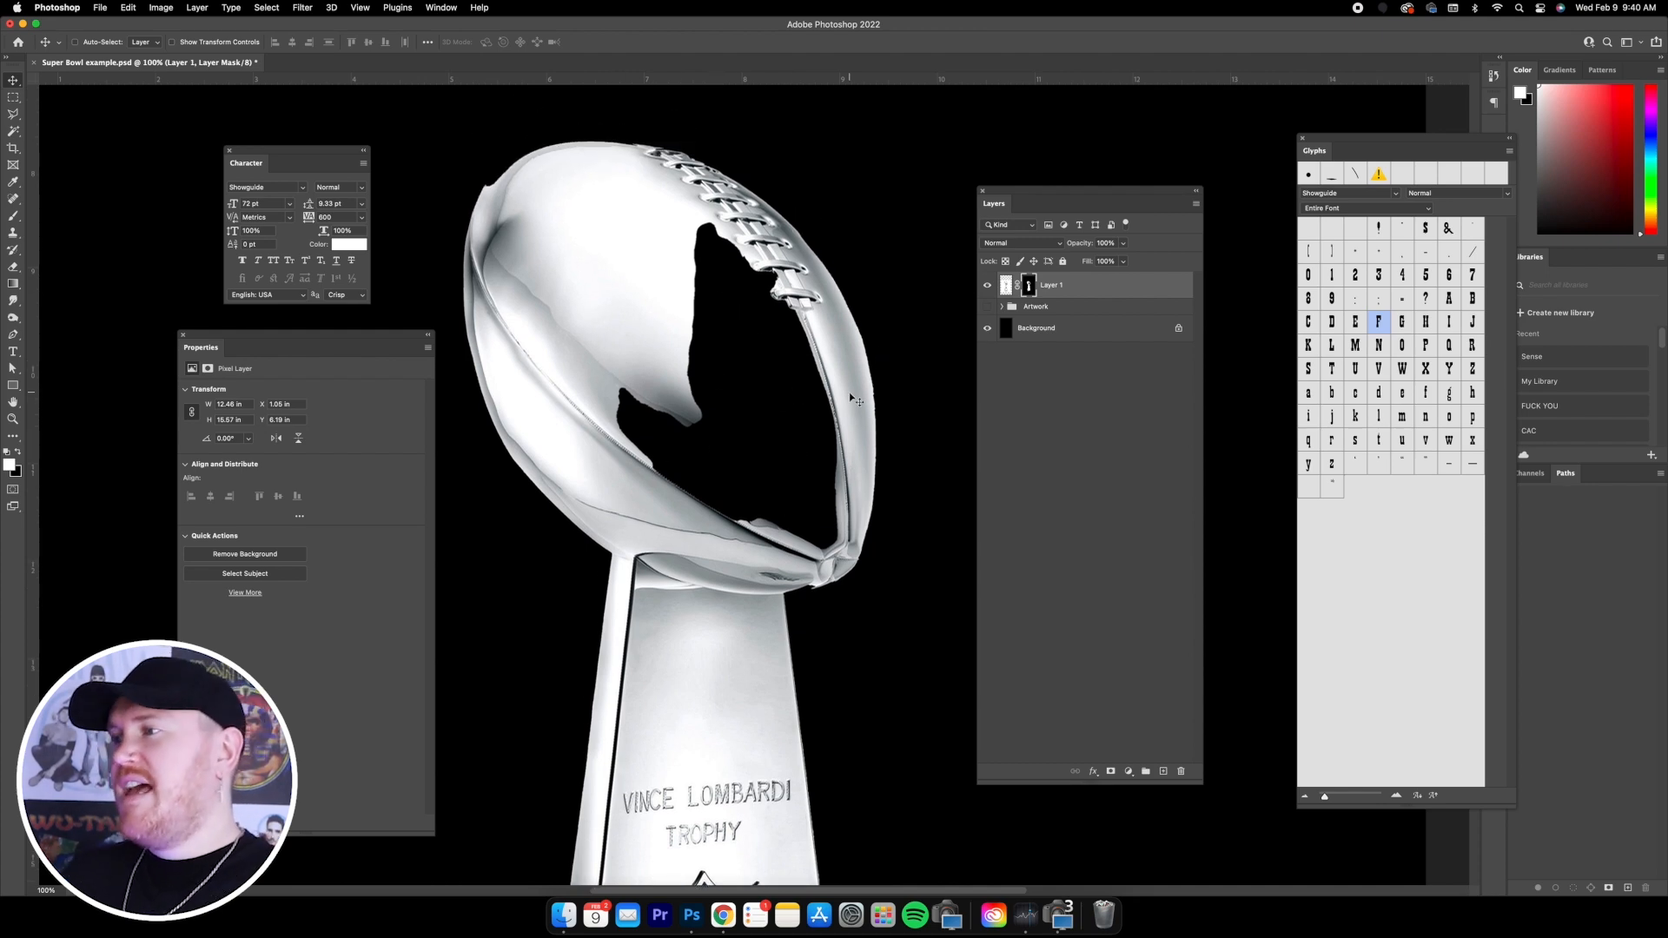
{"action": "left_click", "coordinate": [1029, 289]}
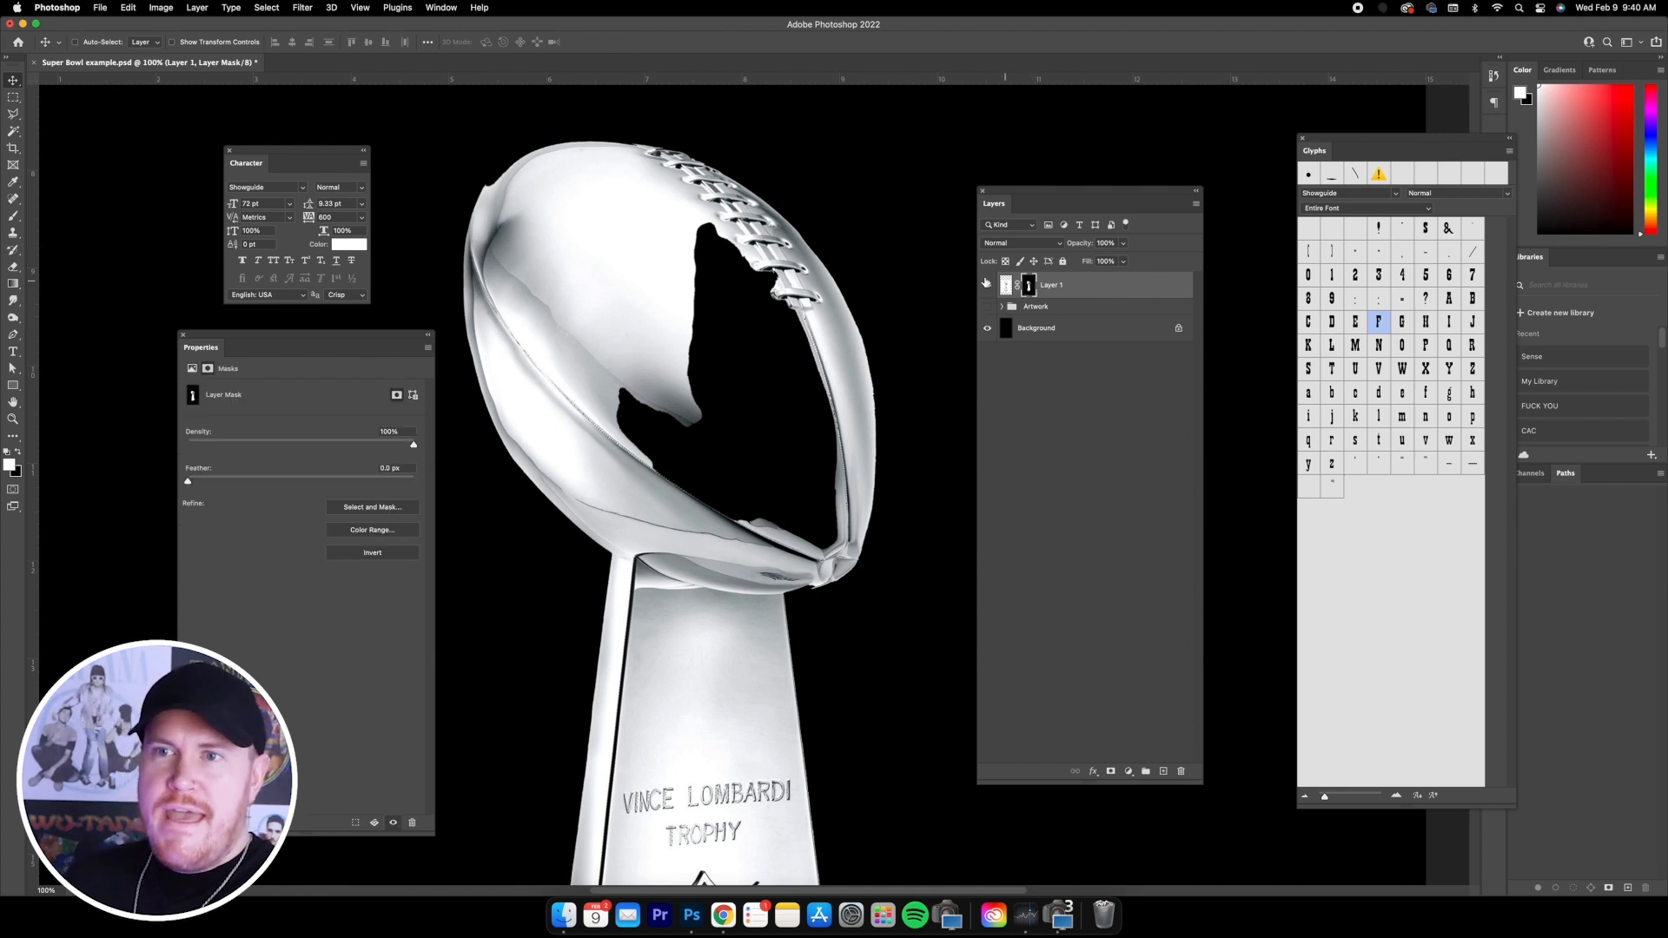
{"action": "left_click", "coordinate": [13, 219]}
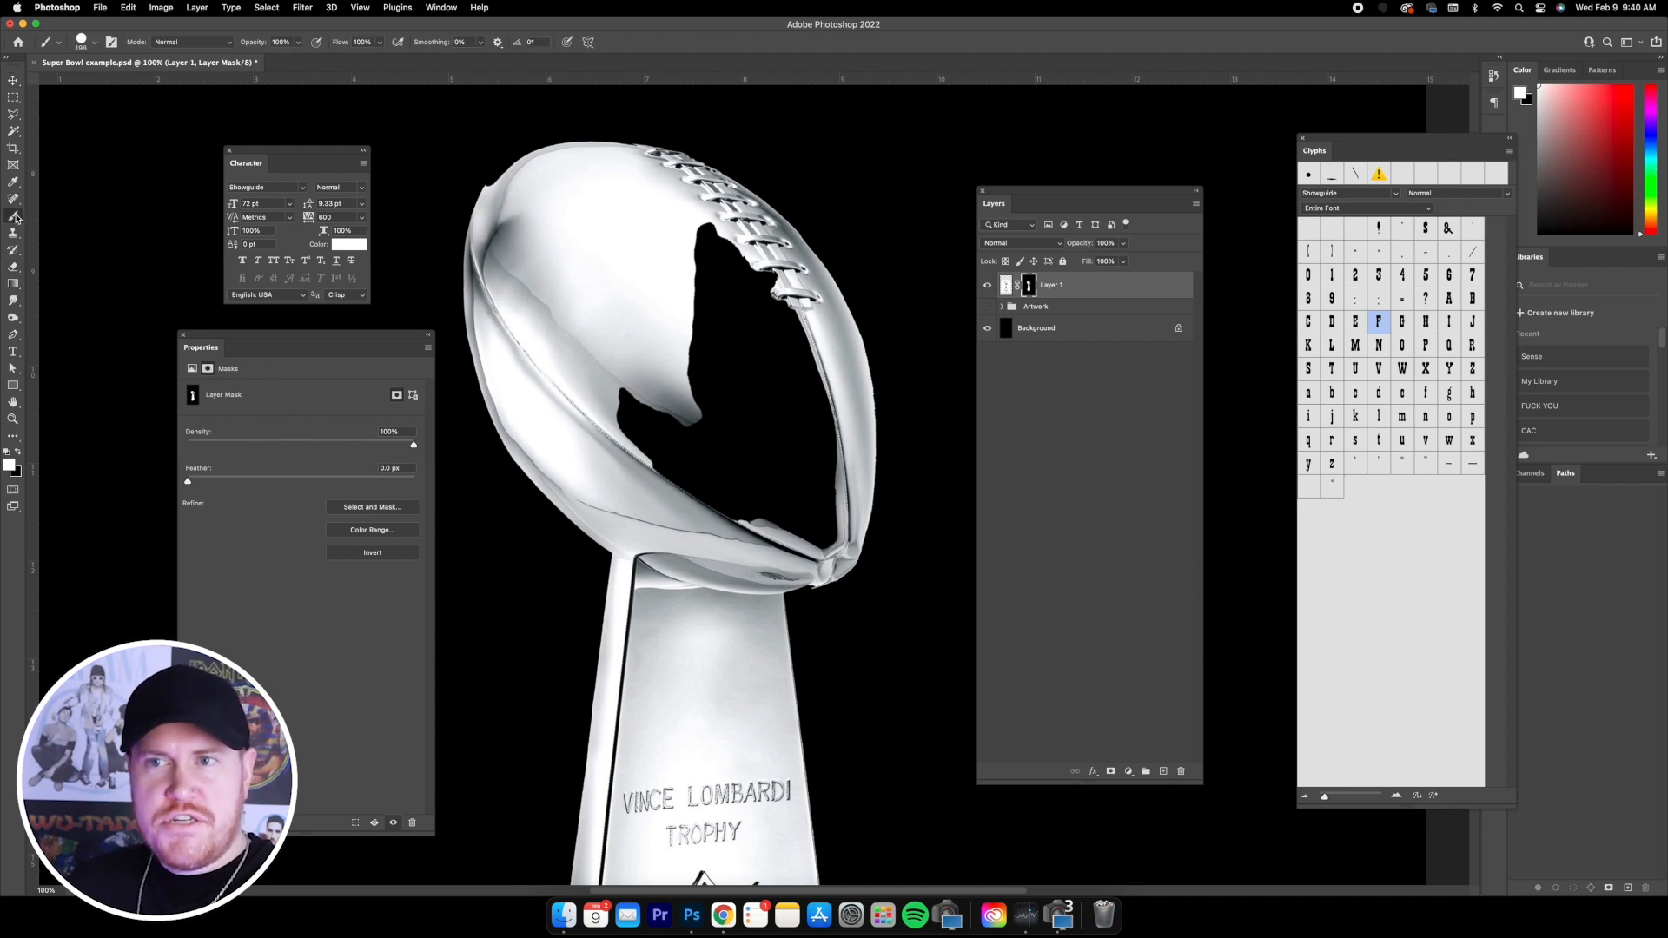
{"action": "left_click", "coordinate": [92, 42]}
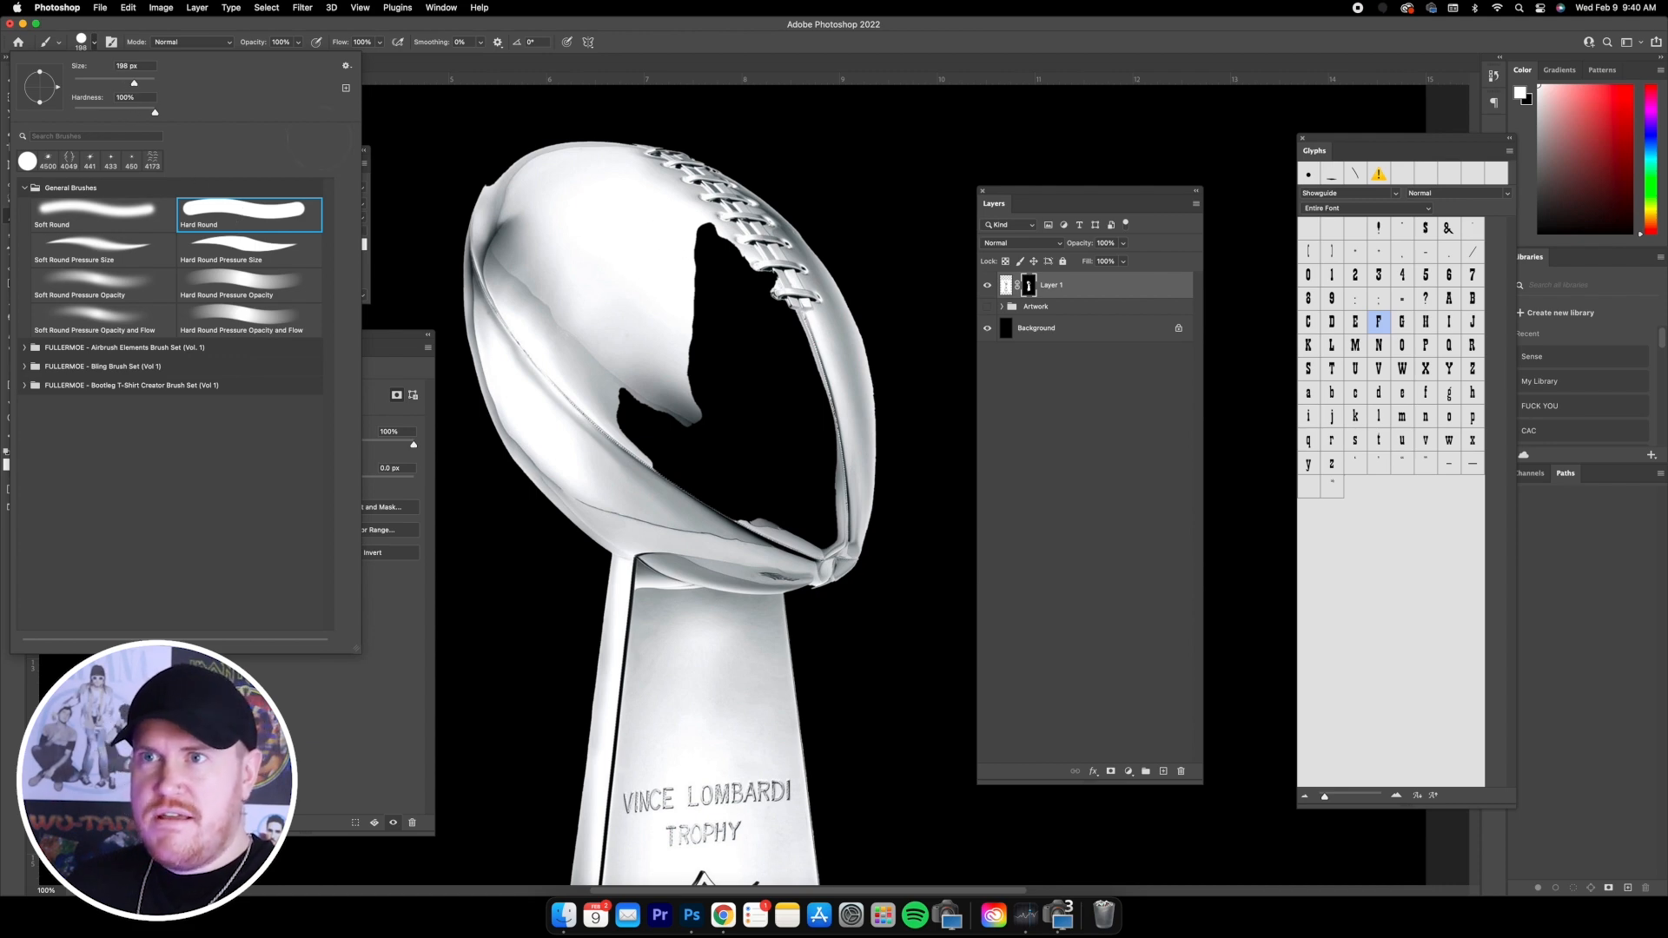
{"action": "left_click", "coordinate": [139, 85]}
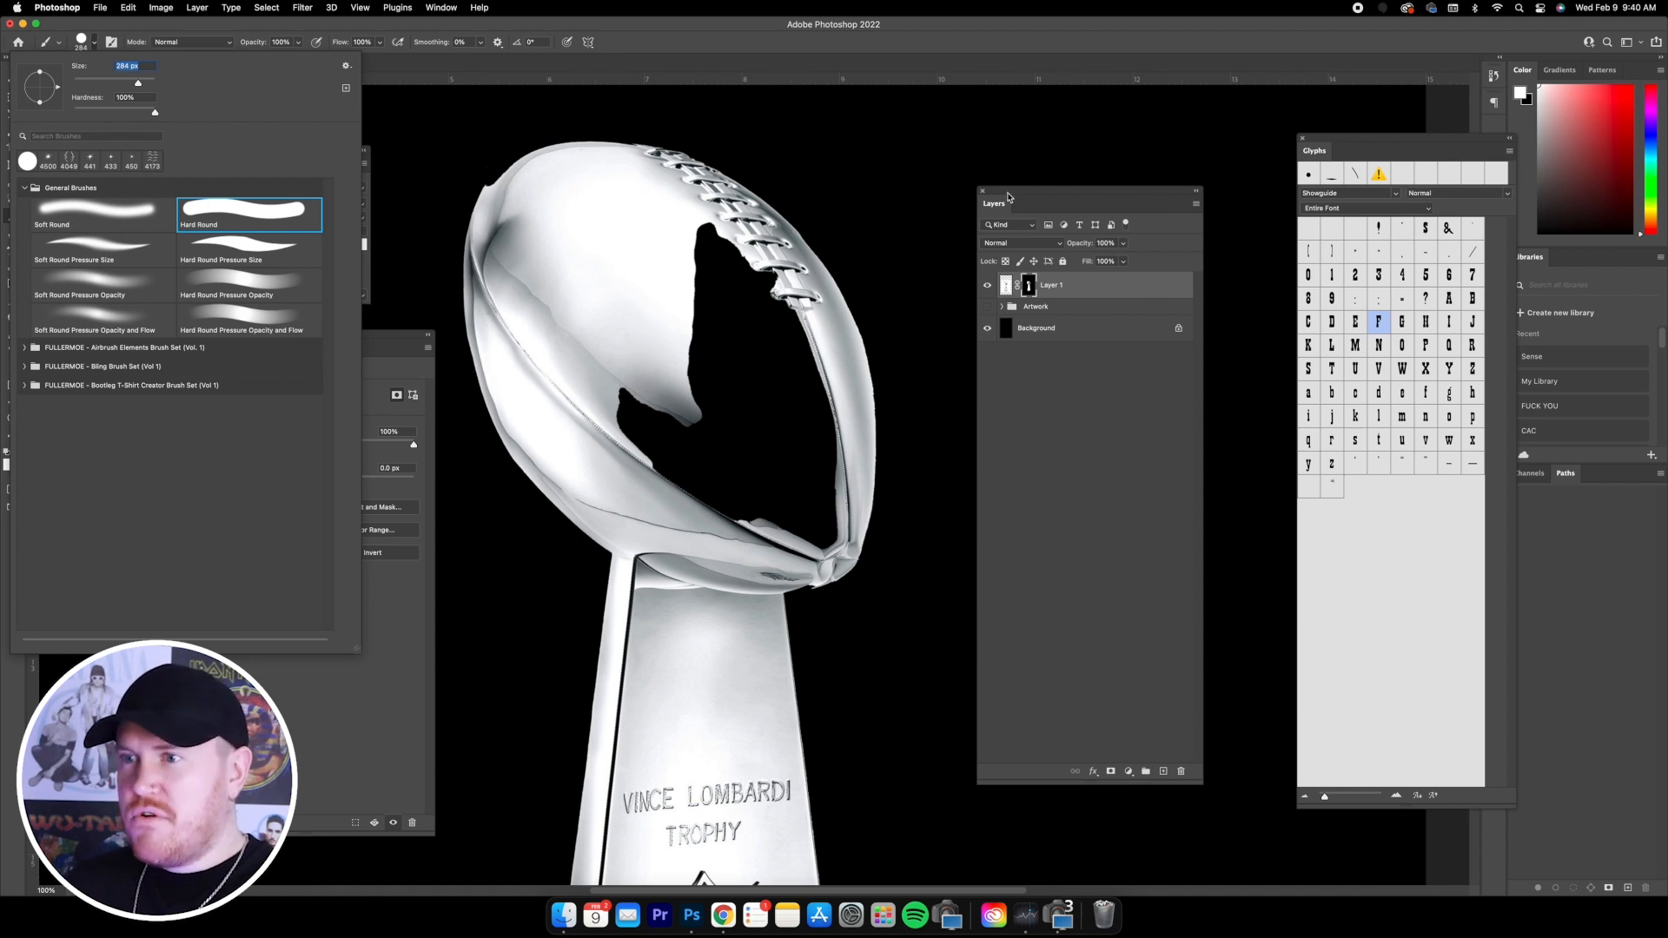
{"action": "left_click", "coordinate": [391, 340]}
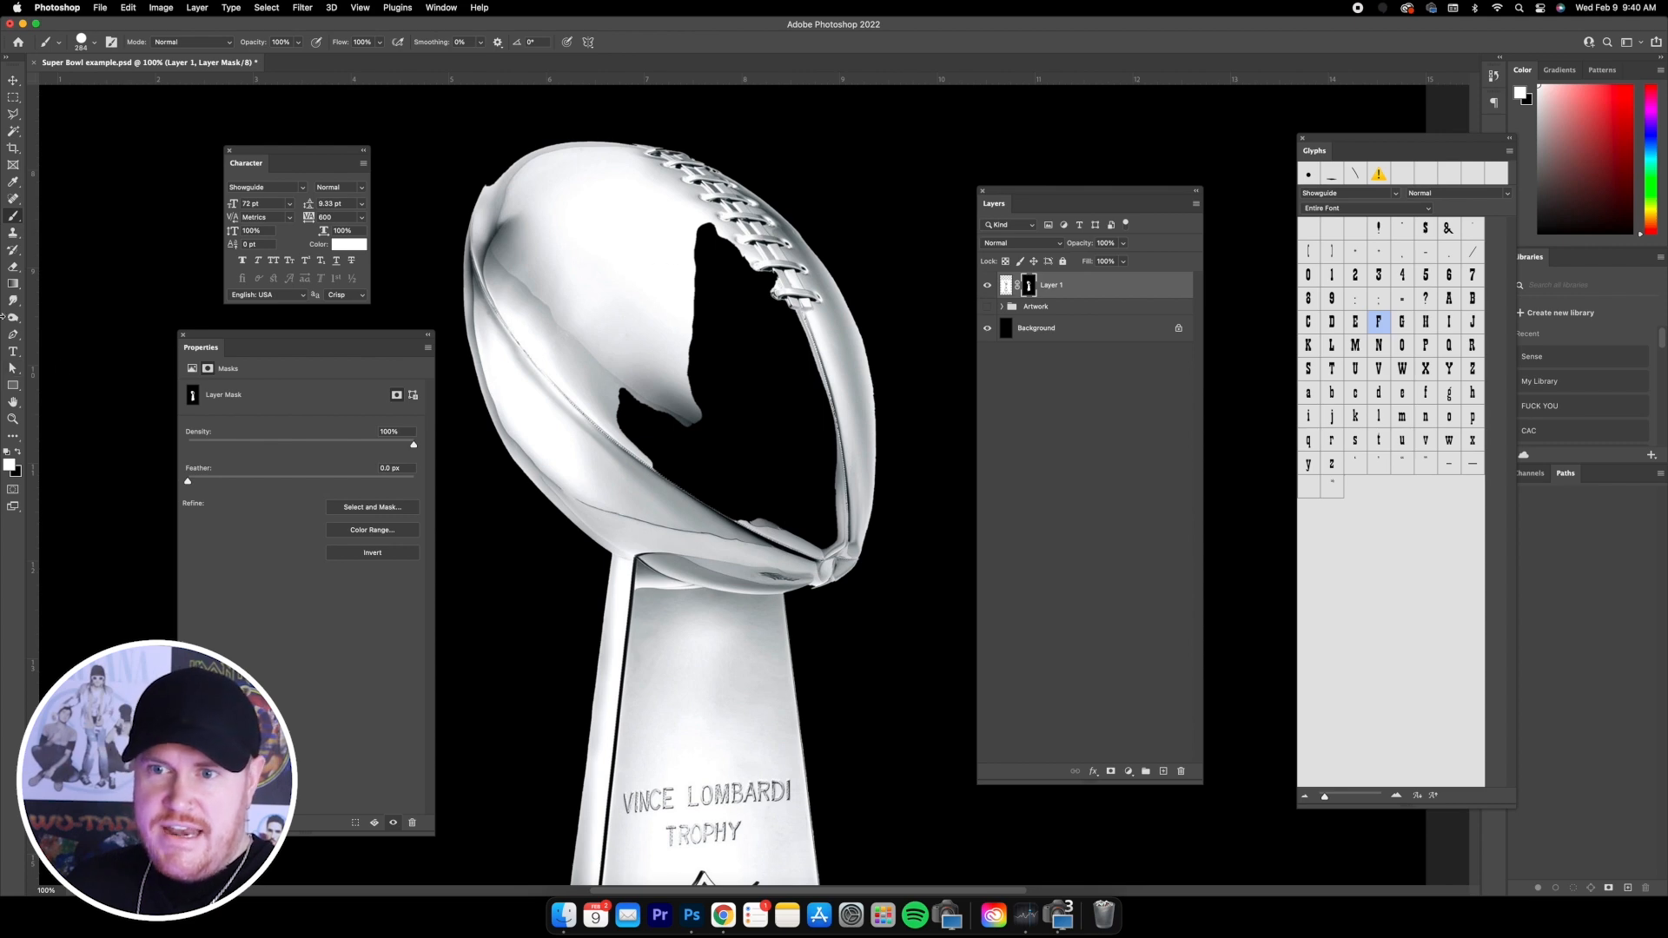
- Check the foreground and background colours in the Color Picker, keeping white ffffff and black 000000
{"action": "left_click", "coordinate": [10, 466]}
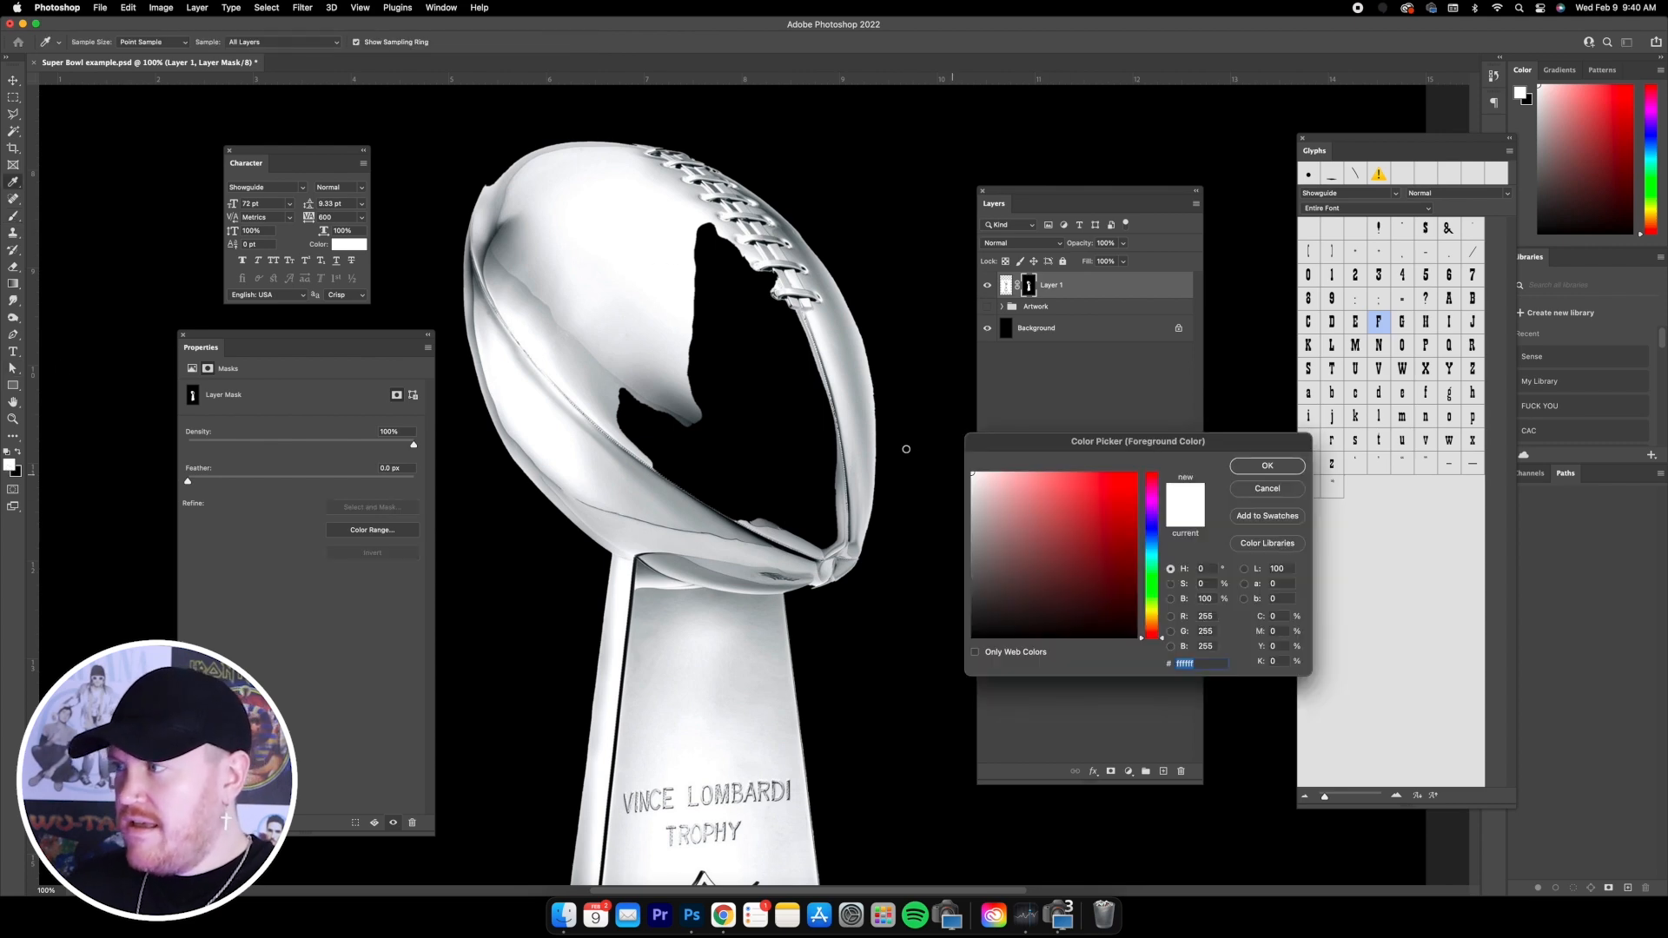
{"action": "left_click", "coordinate": [1247, 467]}
{"action": "left_click", "coordinate": [19, 474]}
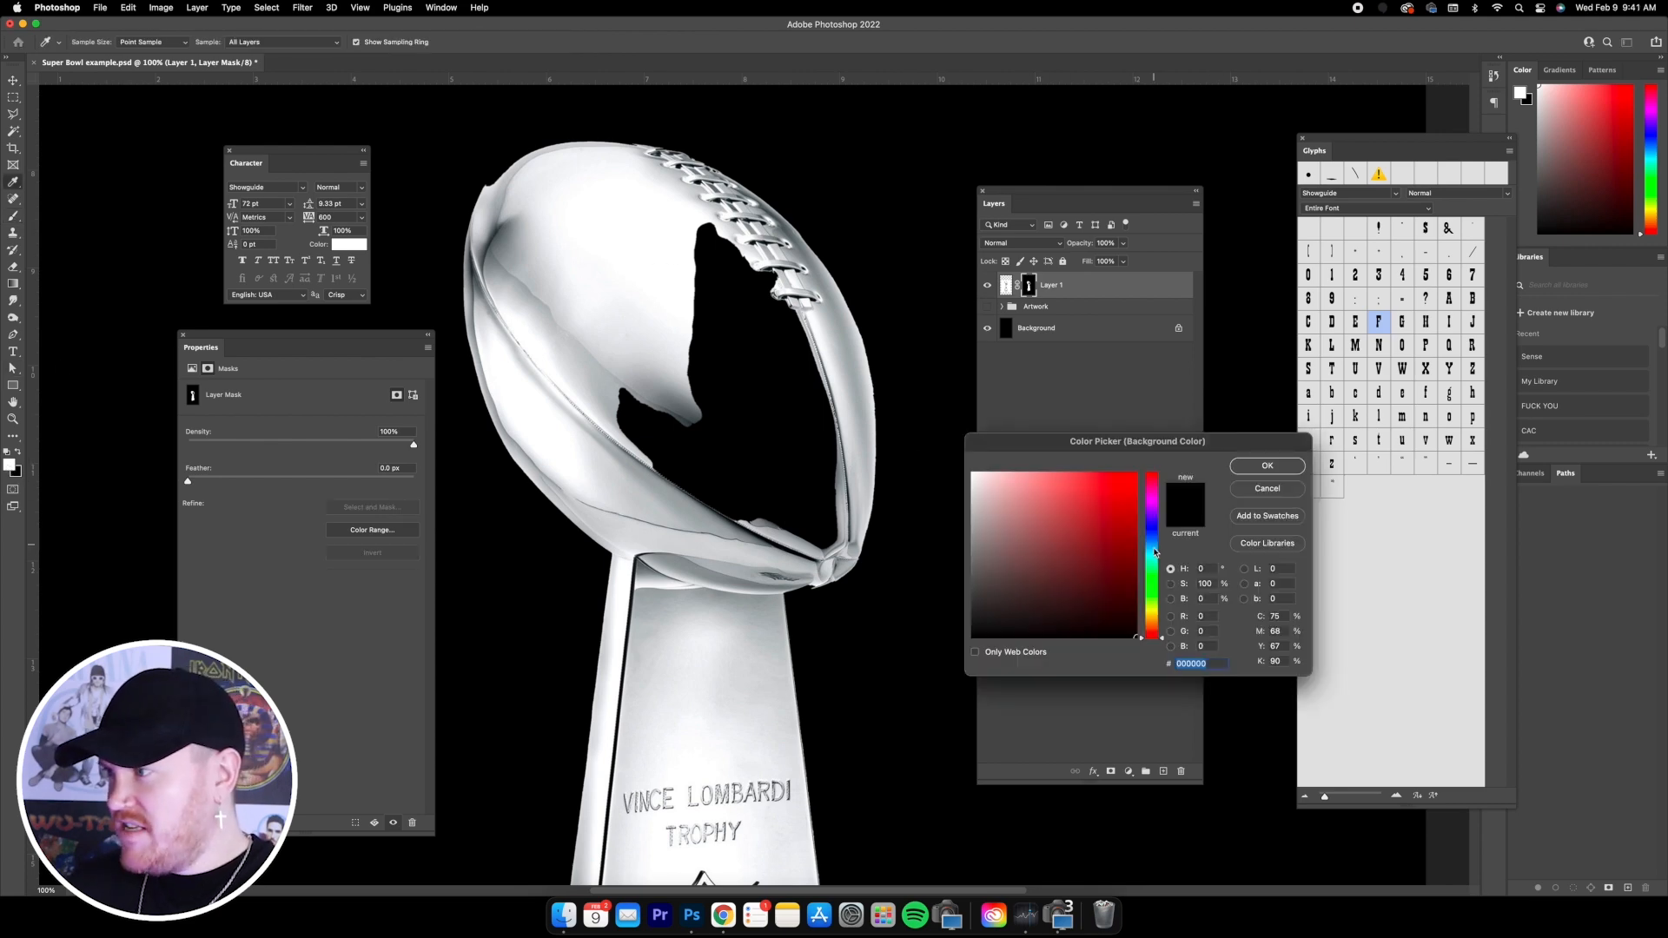
{"action": "left_click", "coordinate": [1252, 467]}
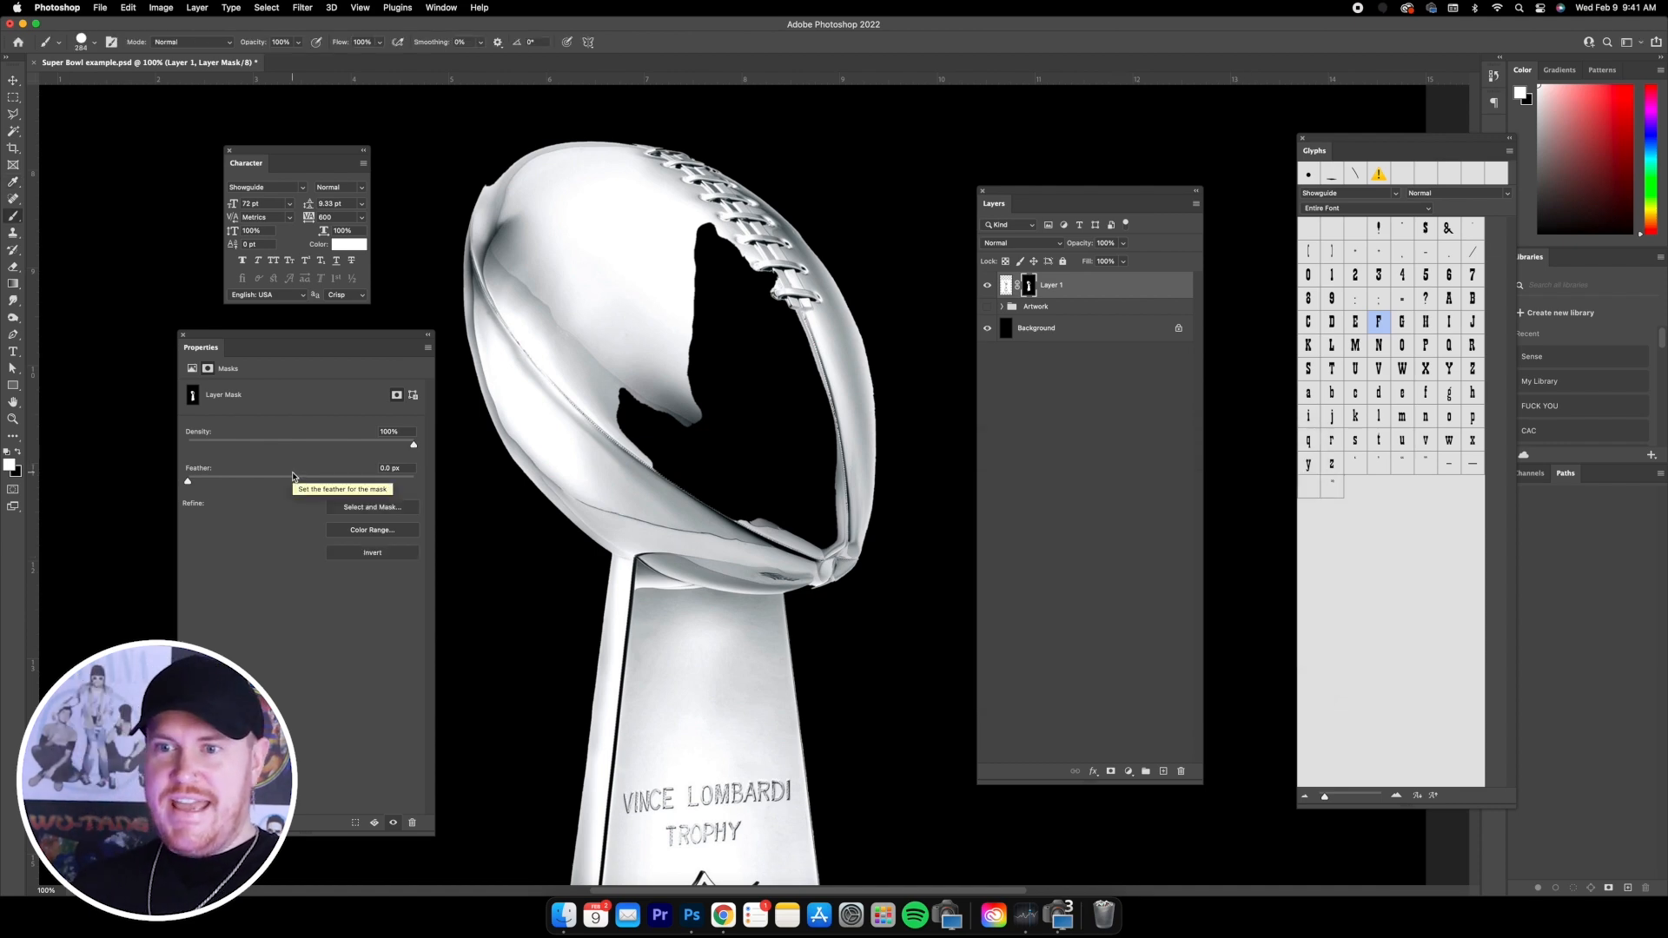
- Swap the foreground and background colours back and forth, ending with white in the foreground
{"action": "key", "text": "x"}
{"action": "key", "text": "x"}
{"action": "key", "text": "x"}
{"action": "key", "text": "x"}
{"action": "key", "text": "x"}
{"action": "key", "text": "x"}
{"action": "key", "text": "x"}
{"action": "key", "text": "x"}
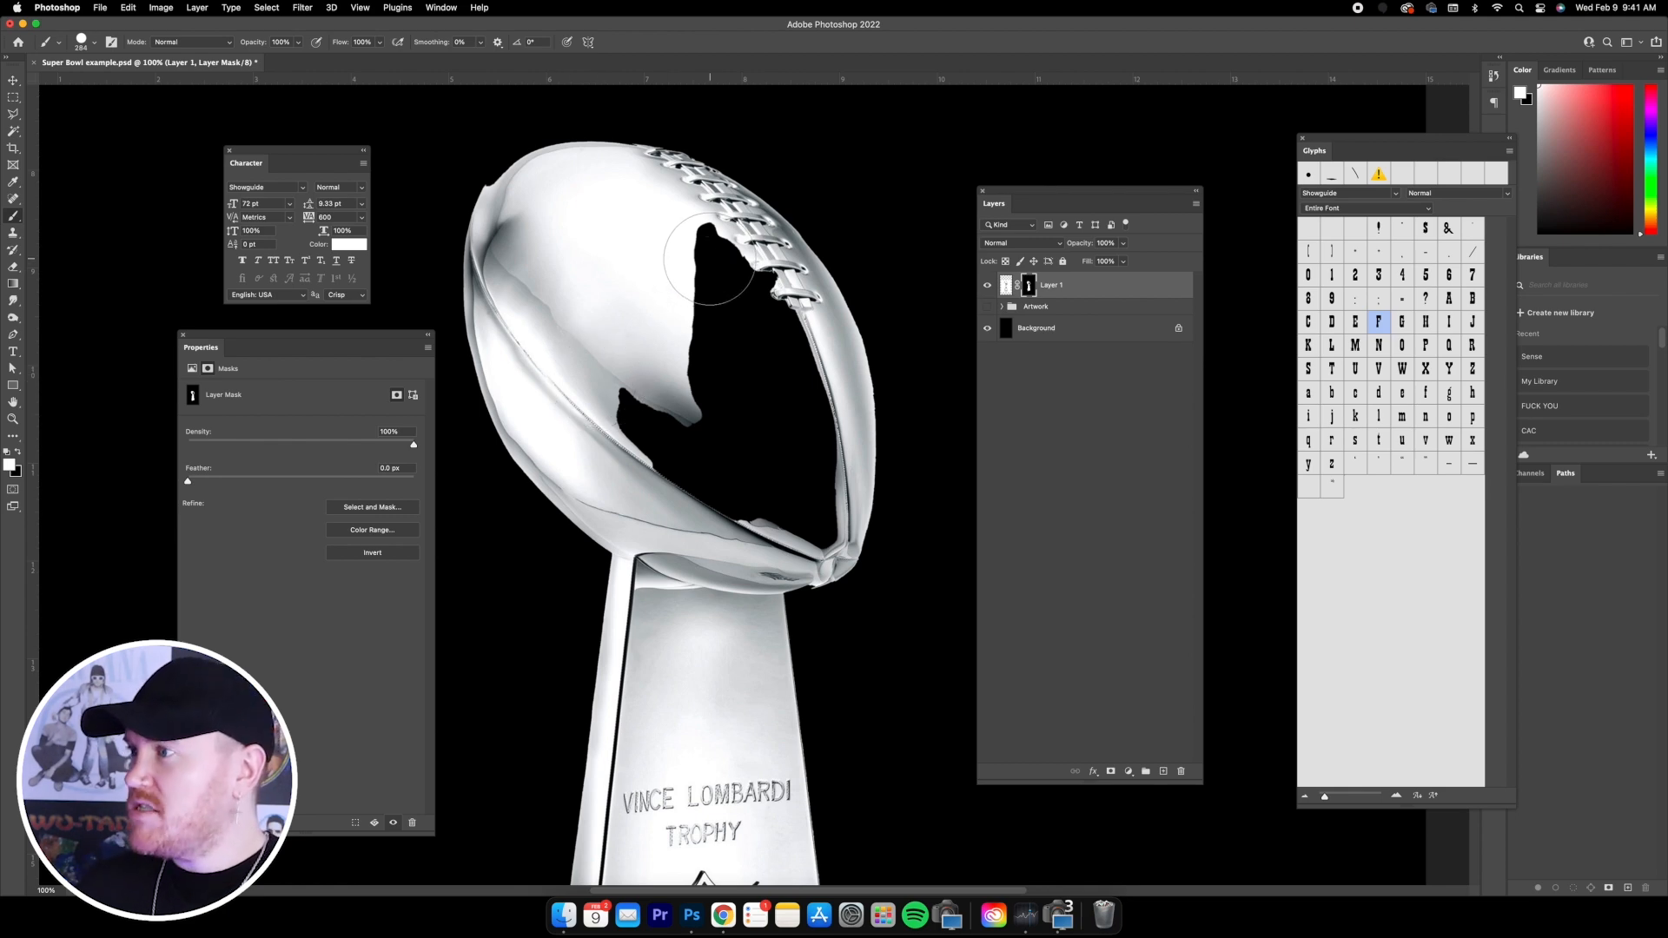
- Paint white on the trophy's mask to restore the football's missing centre and the notch in its upper-left edge
{"action": "scroll", "coordinate": [721, 260], "scroll_direction": "left", "scroll_amount": 3}
{"action": "scroll", "coordinate": [741, 263], "scroll_direction": "right", "scroll_amount": 5}
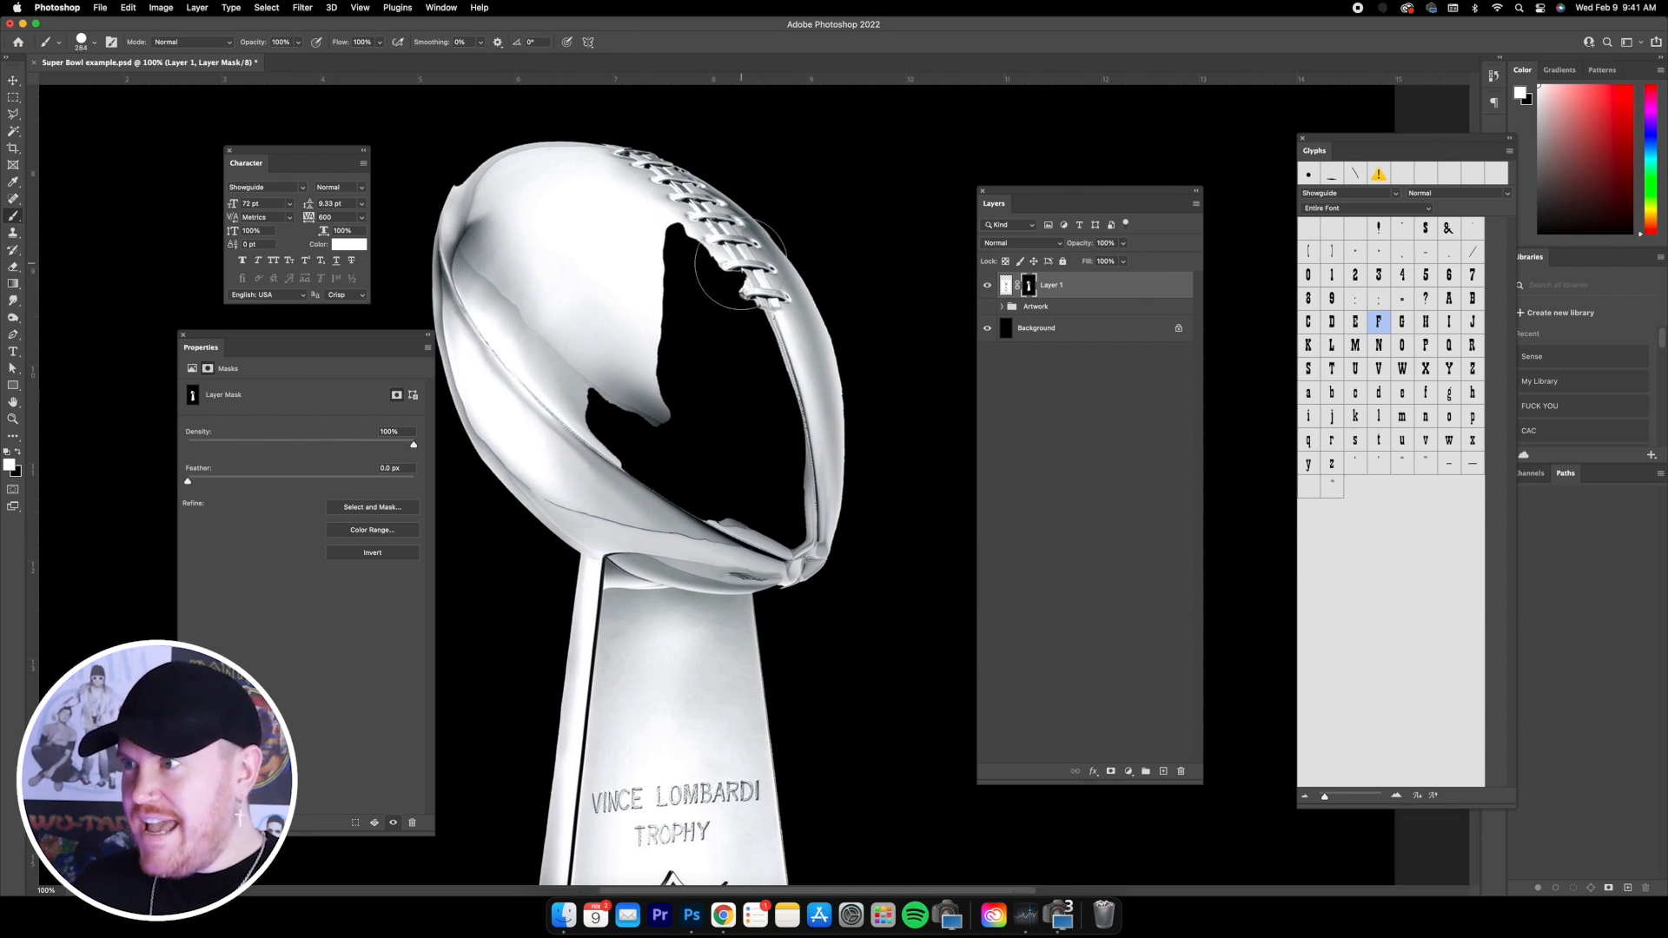
{"action": "mouse_move", "coordinate": [681, 257]}
{"action": "left_mouse_down"}
{"action": "mouse_move", "coordinate": [726, 381]}
{"action": "mouse_move", "coordinate": [694, 265]}
{"action": "mouse_move", "coordinate": [726, 288]}
{"action": "mouse_move", "coordinate": [781, 453]}
{"action": "mouse_move", "coordinate": [689, 327]}
{"action": "mouse_move", "coordinate": [640, 450]}
{"action": "mouse_move", "coordinate": [596, 448]}
{"action": "mouse_move", "coordinate": [684, 445]}
{"action": "mouse_move", "coordinate": [800, 526]}
{"action": "mouse_move", "coordinate": [763, 512]}
{"action": "mouse_move", "coordinate": [738, 448]}
{"action": "left_mouse_up"}
{"action": "key", "text": "ctrl+z"}
{"action": "mouse_move", "coordinate": [700, 335]}
{"action": "left_mouse_down"}
{"action": "mouse_move", "coordinate": [674, 258]}
{"action": "mouse_move", "coordinate": [683, 313]}
{"action": "mouse_move", "coordinate": [634, 443]}
{"action": "mouse_move", "coordinate": [669, 491]}
{"action": "mouse_move", "coordinate": [730, 494]}
{"action": "mouse_move", "coordinate": [698, 285]}
{"action": "mouse_move", "coordinate": [756, 430]}
{"action": "mouse_move", "coordinate": [756, 391]}
{"action": "left_mouse_up"}
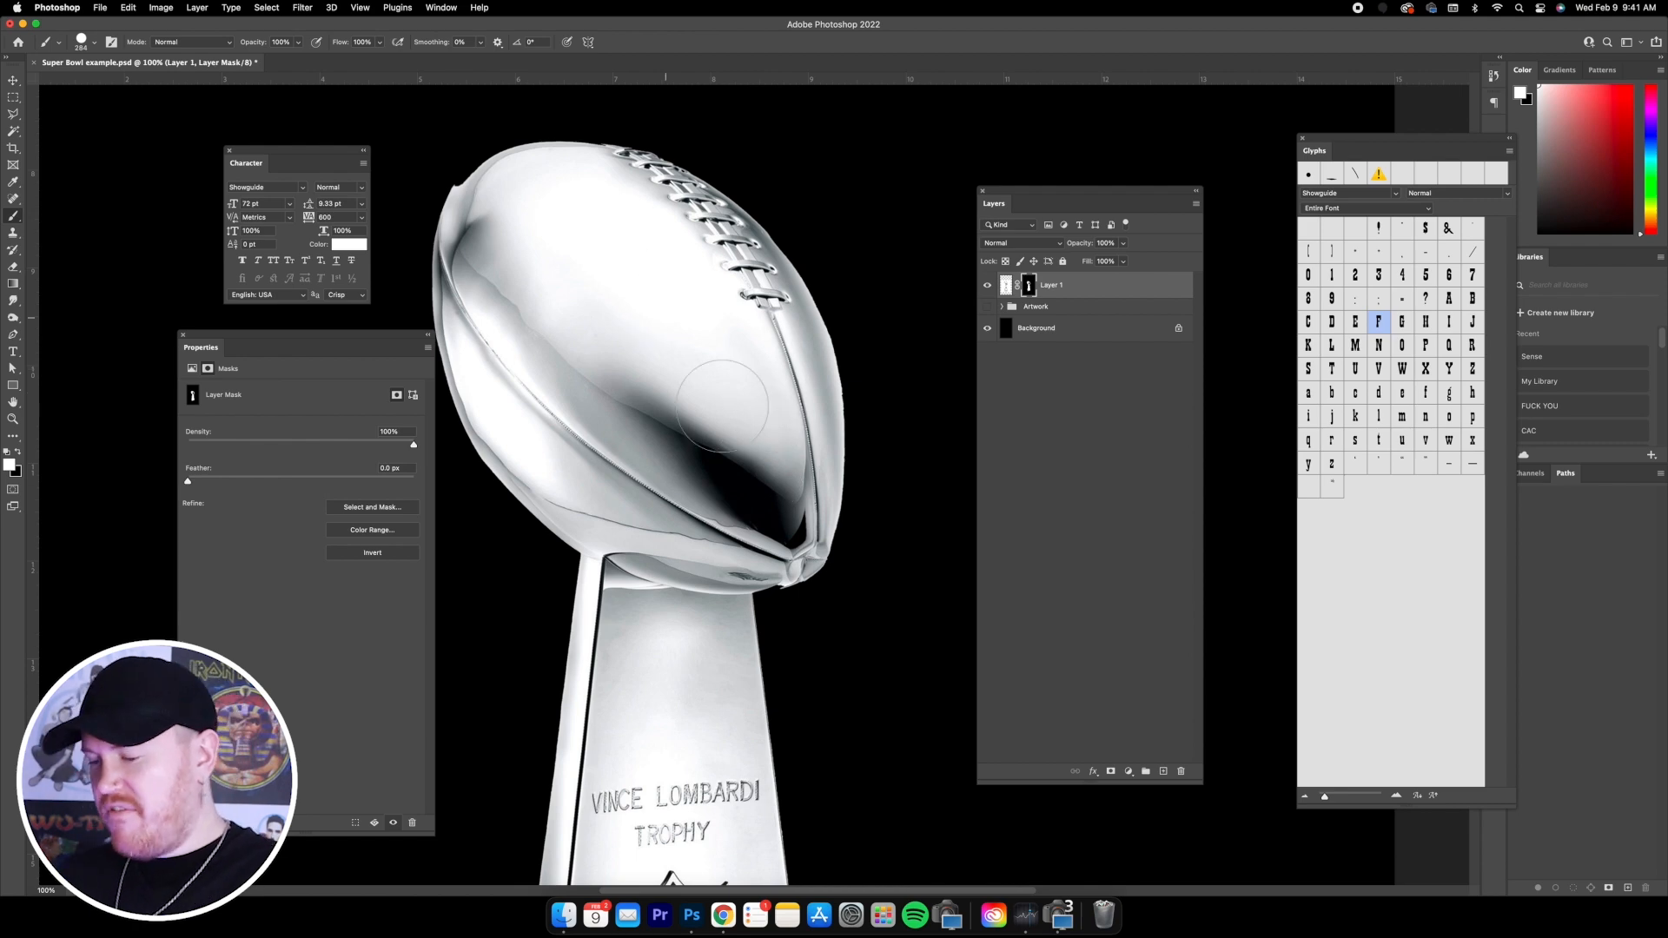
{"action": "key", "text": "super+equal"}
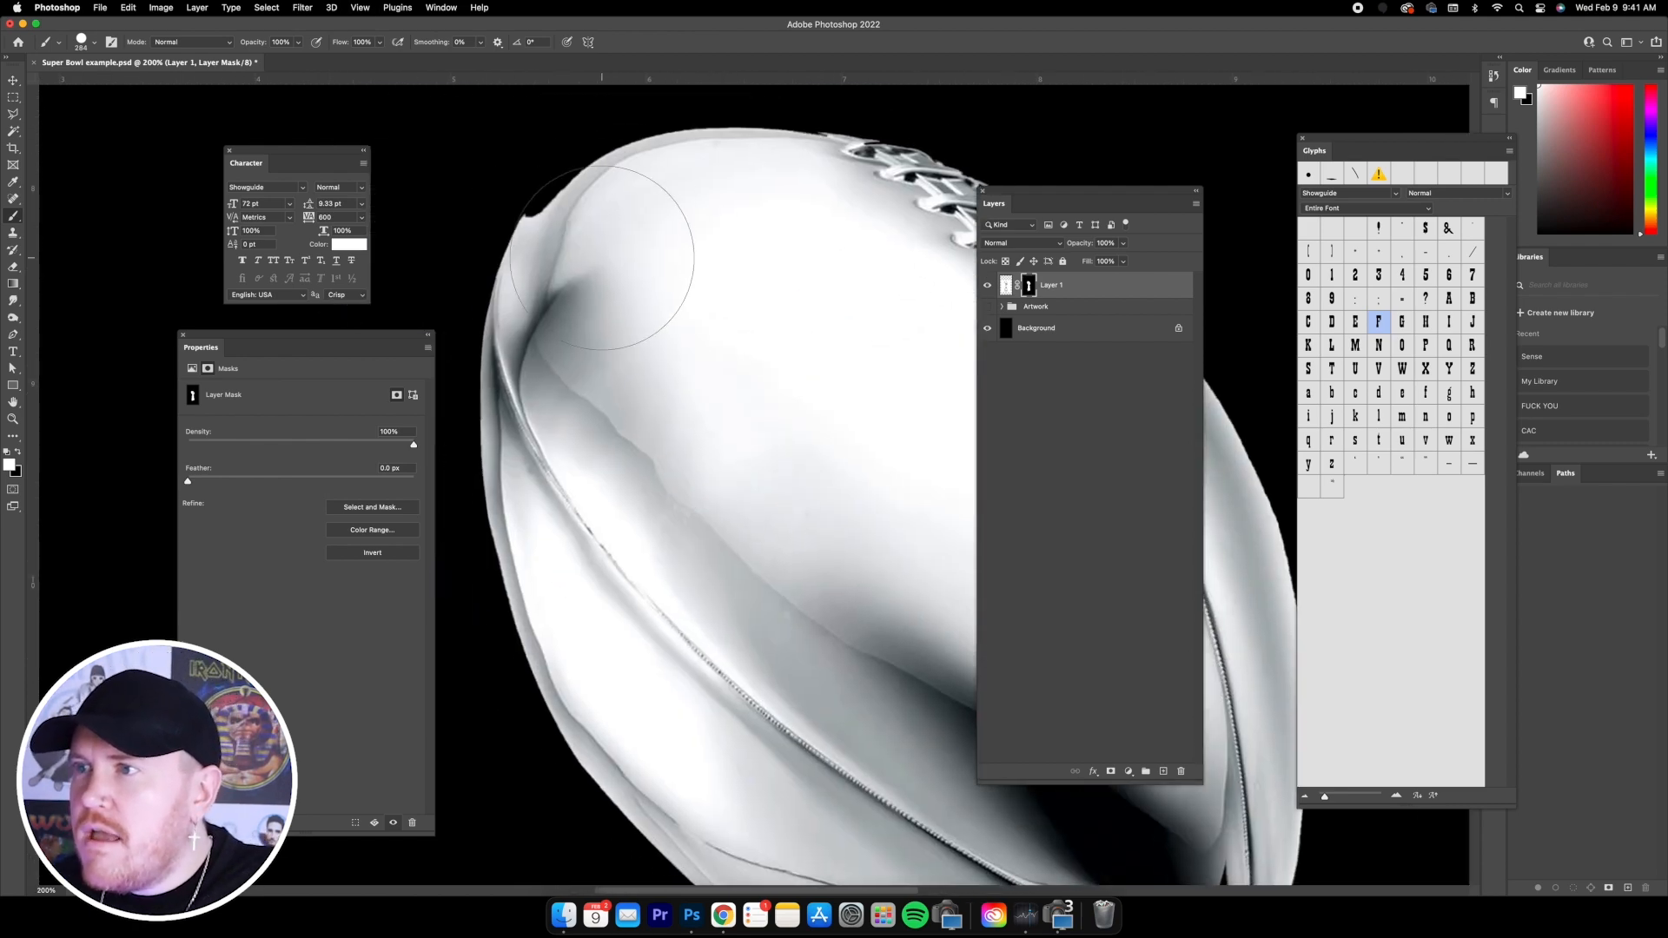
{"action": "left_click", "coordinate": [602, 264]}
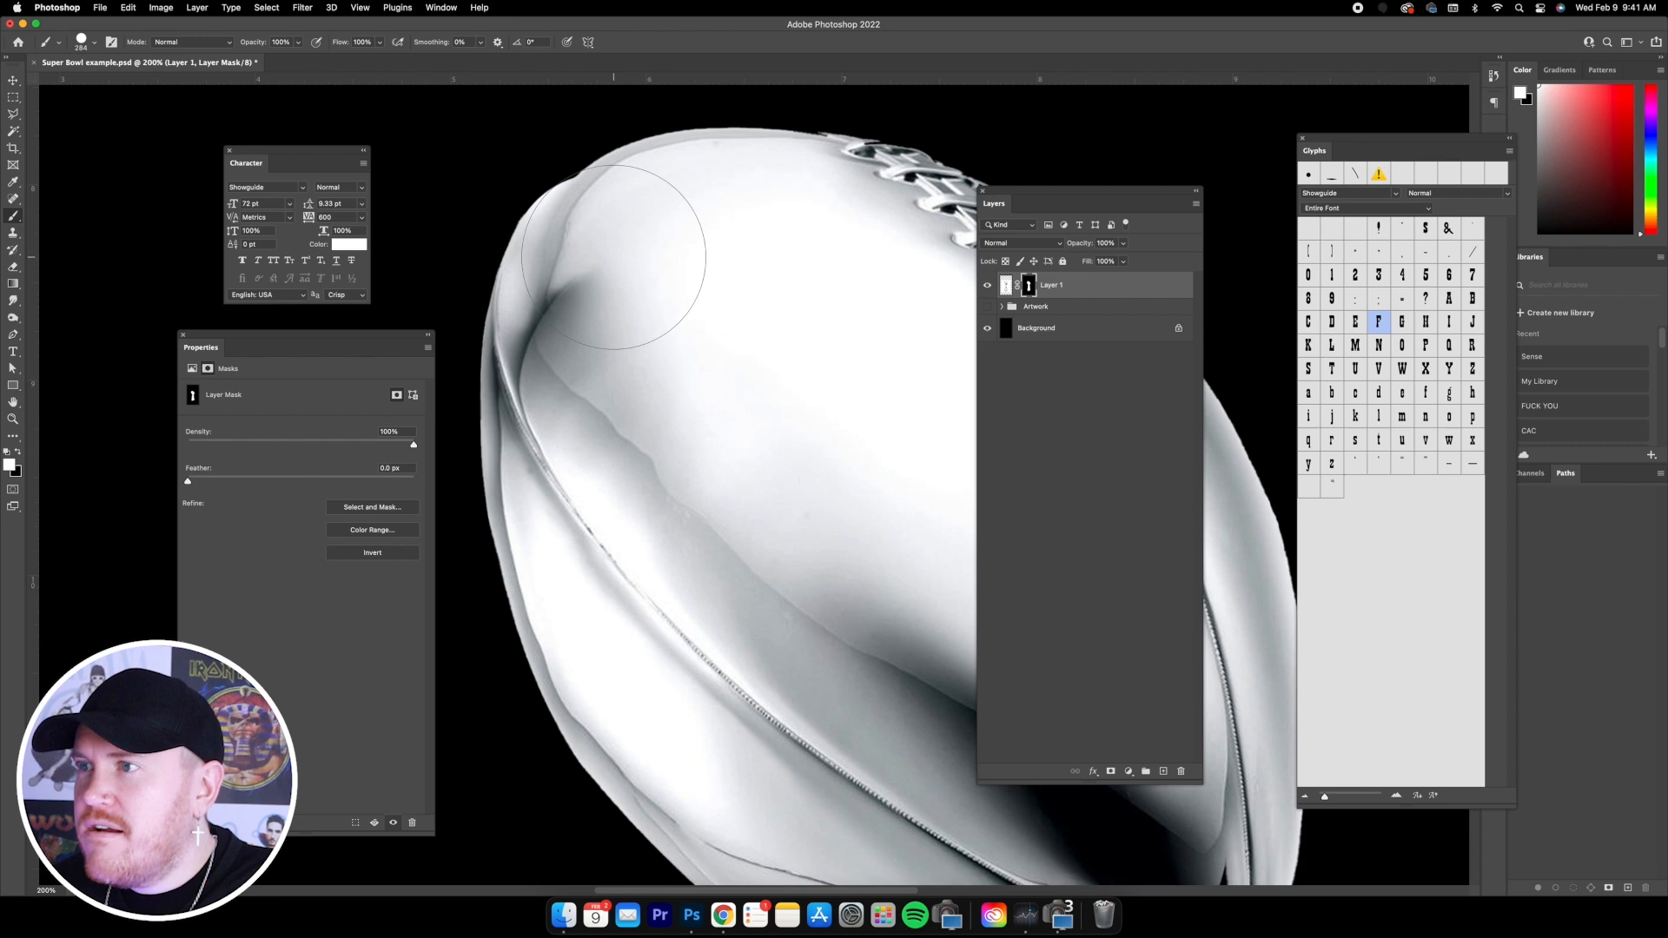
- Paint black on the mask with a much smaller brush to remove the leftover shadow along the trophy base's lower edge
{"action": "key", "text": "super+minus"}
{"action": "scroll", "coordinate": [699, 467], "scroll_direction": "down", "scroll_amount": 3}
{"action": "scroll", "coordinate": [700, 468], "scroll_direction": "down", "scroll_amount": 10}
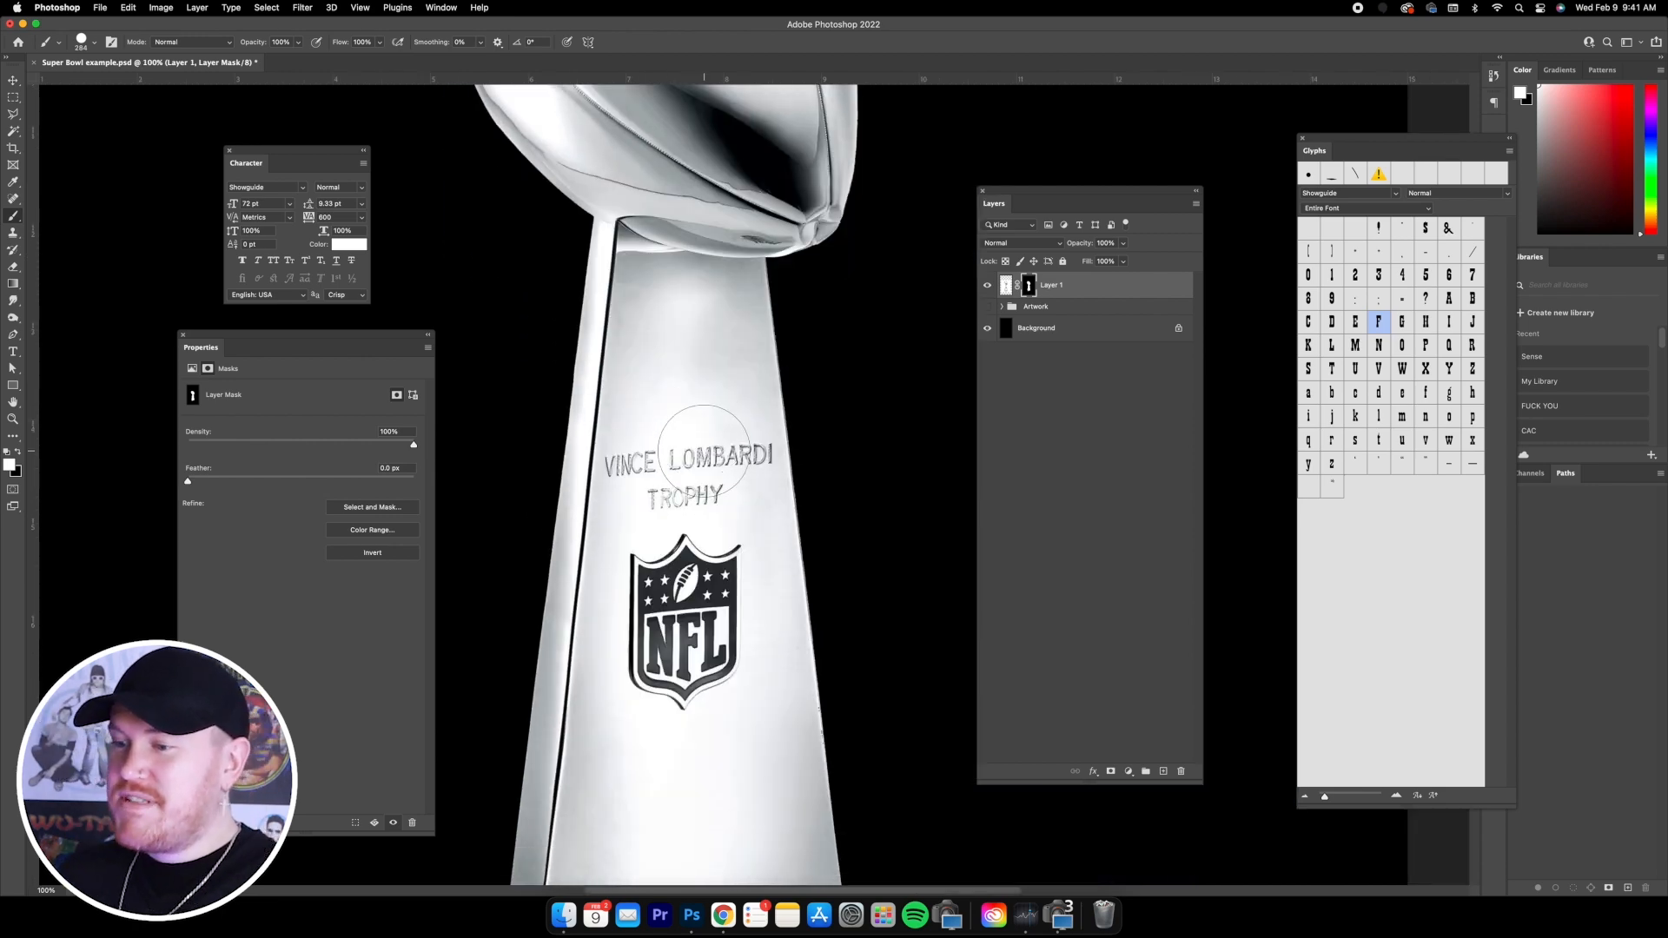
{"action": "key", "text": "super+equal"}
{"action": "scroll", "coordinate": [700, 448], "scroll_direction": "right", "scroll_amount": 3}
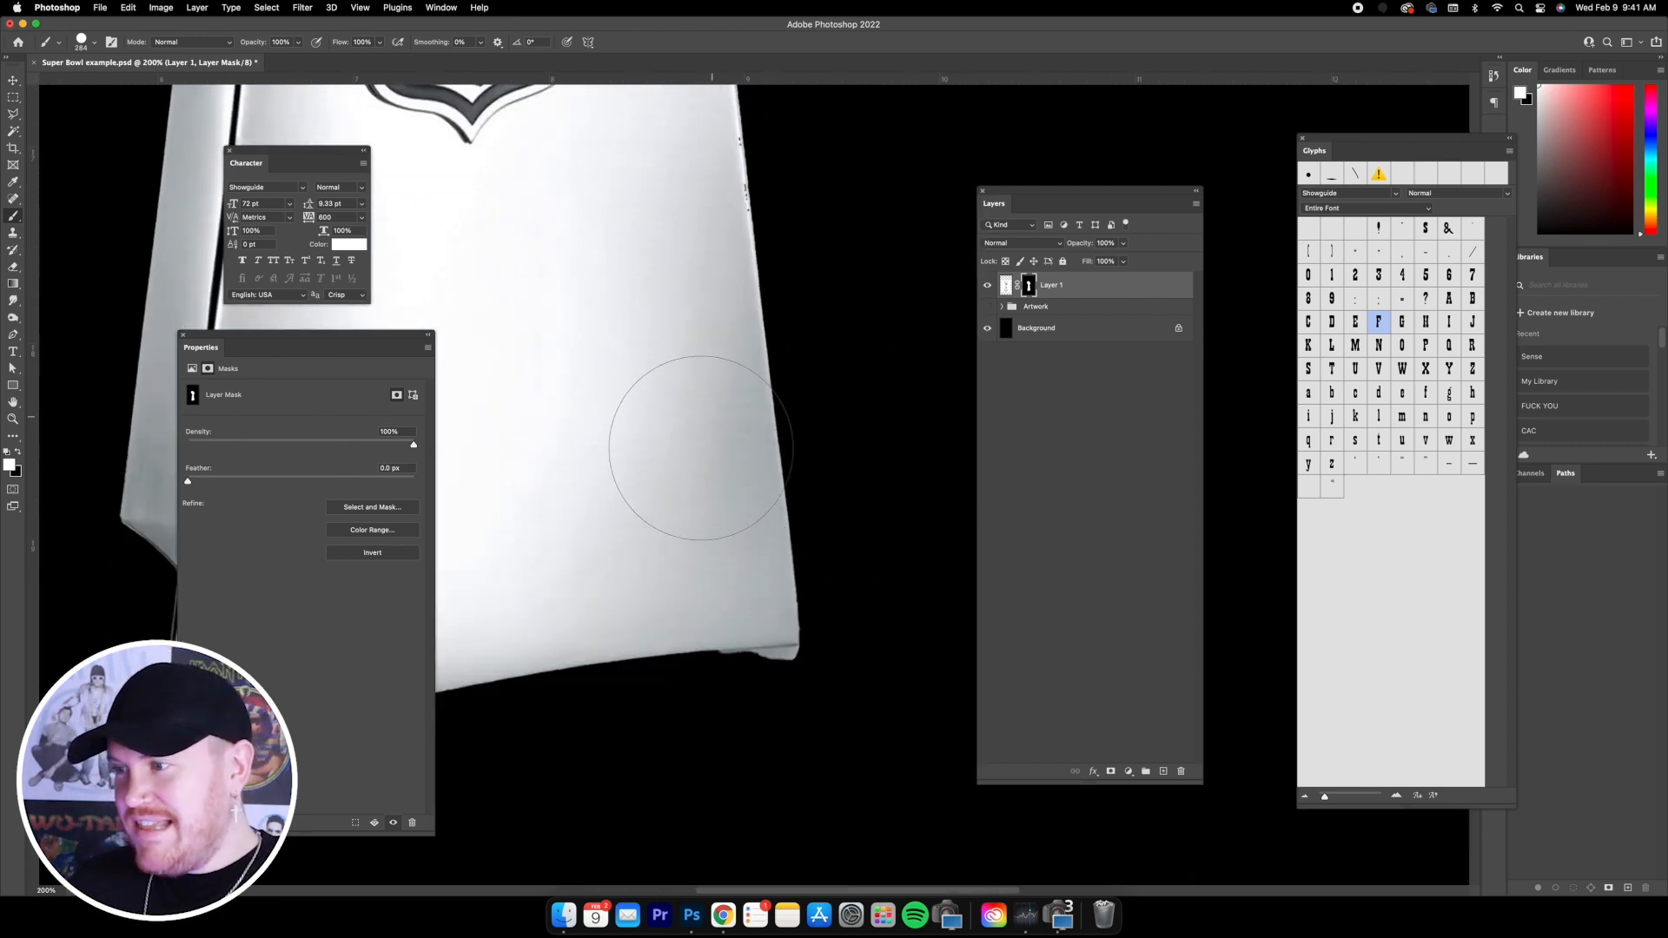
{"action": "scroll", "coordinate": [626, 446], "scroll_direction": "down", "scroll_amount": 5}
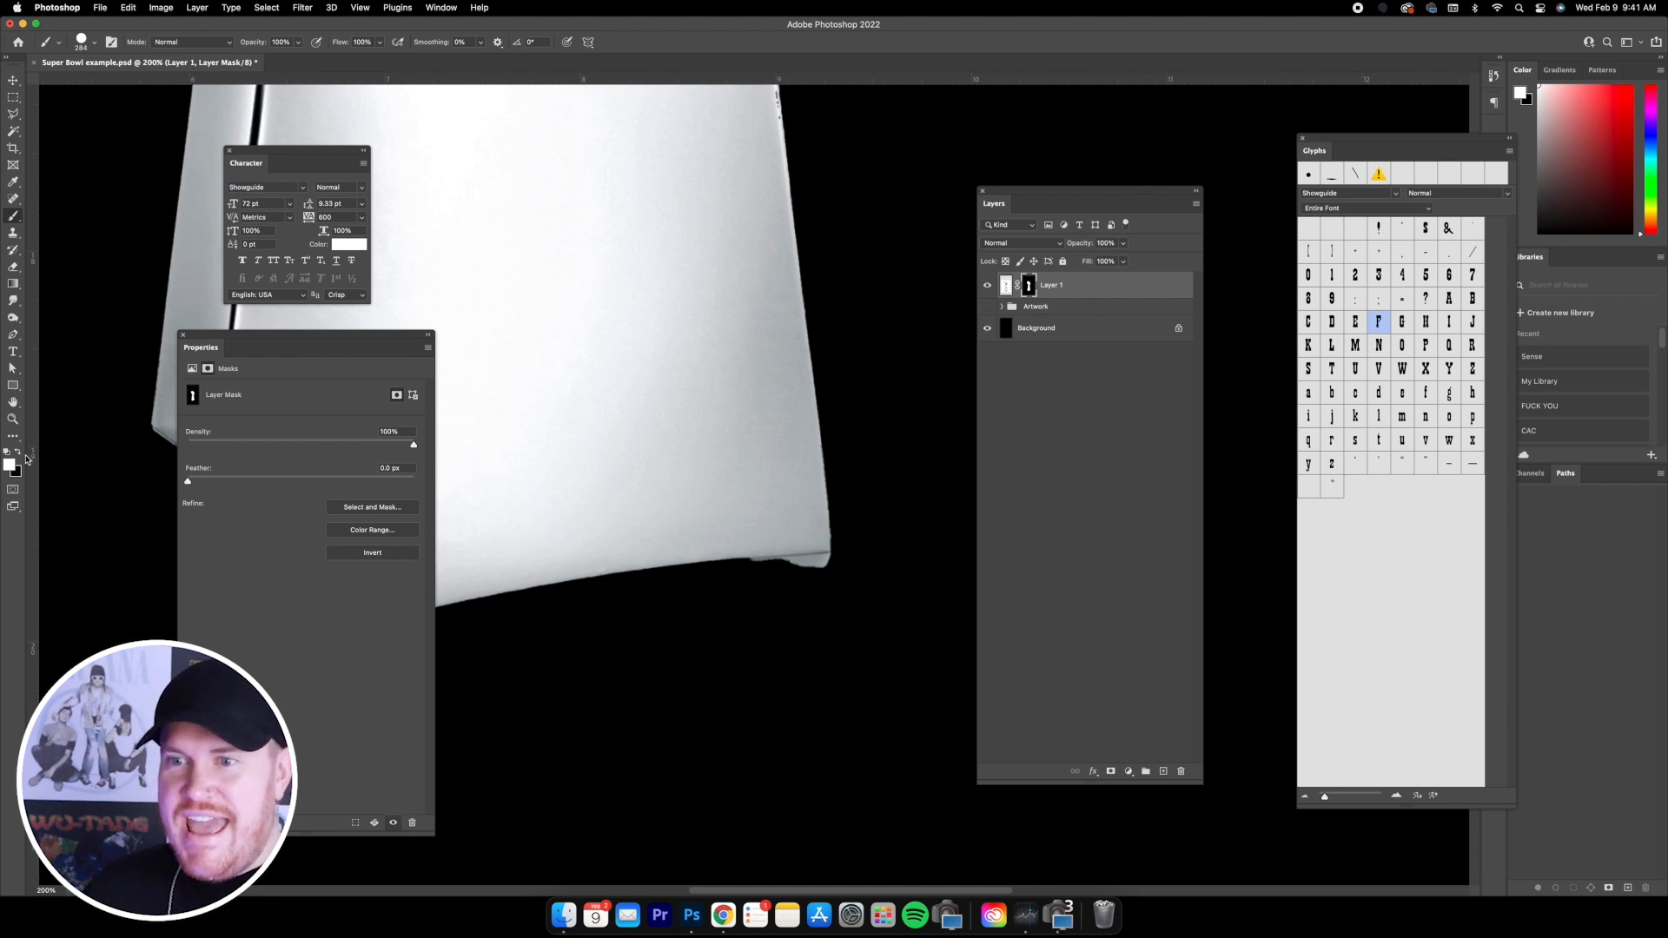
{"action": "left_click", "coordinate": [16, 454]}
{"action": "left_click", "coordinate": [92, 45]}
{"action": "left_click", "coordinate": [85, 84]}
{"action": "mouse_move", "coordinate": [748, 567]}
{"action": "left_mouse_down"}
{"action": "mouse_move", "coordinate": [834, 555]}
{"action": "mouse_move", "coordinate": [838, 529]}
{"action": "mouse_move", "coordinate": [747, 566]}
{"action": "mouse_move", "coordinate": [845, 544]}
{"action": "left_mouse_up"}
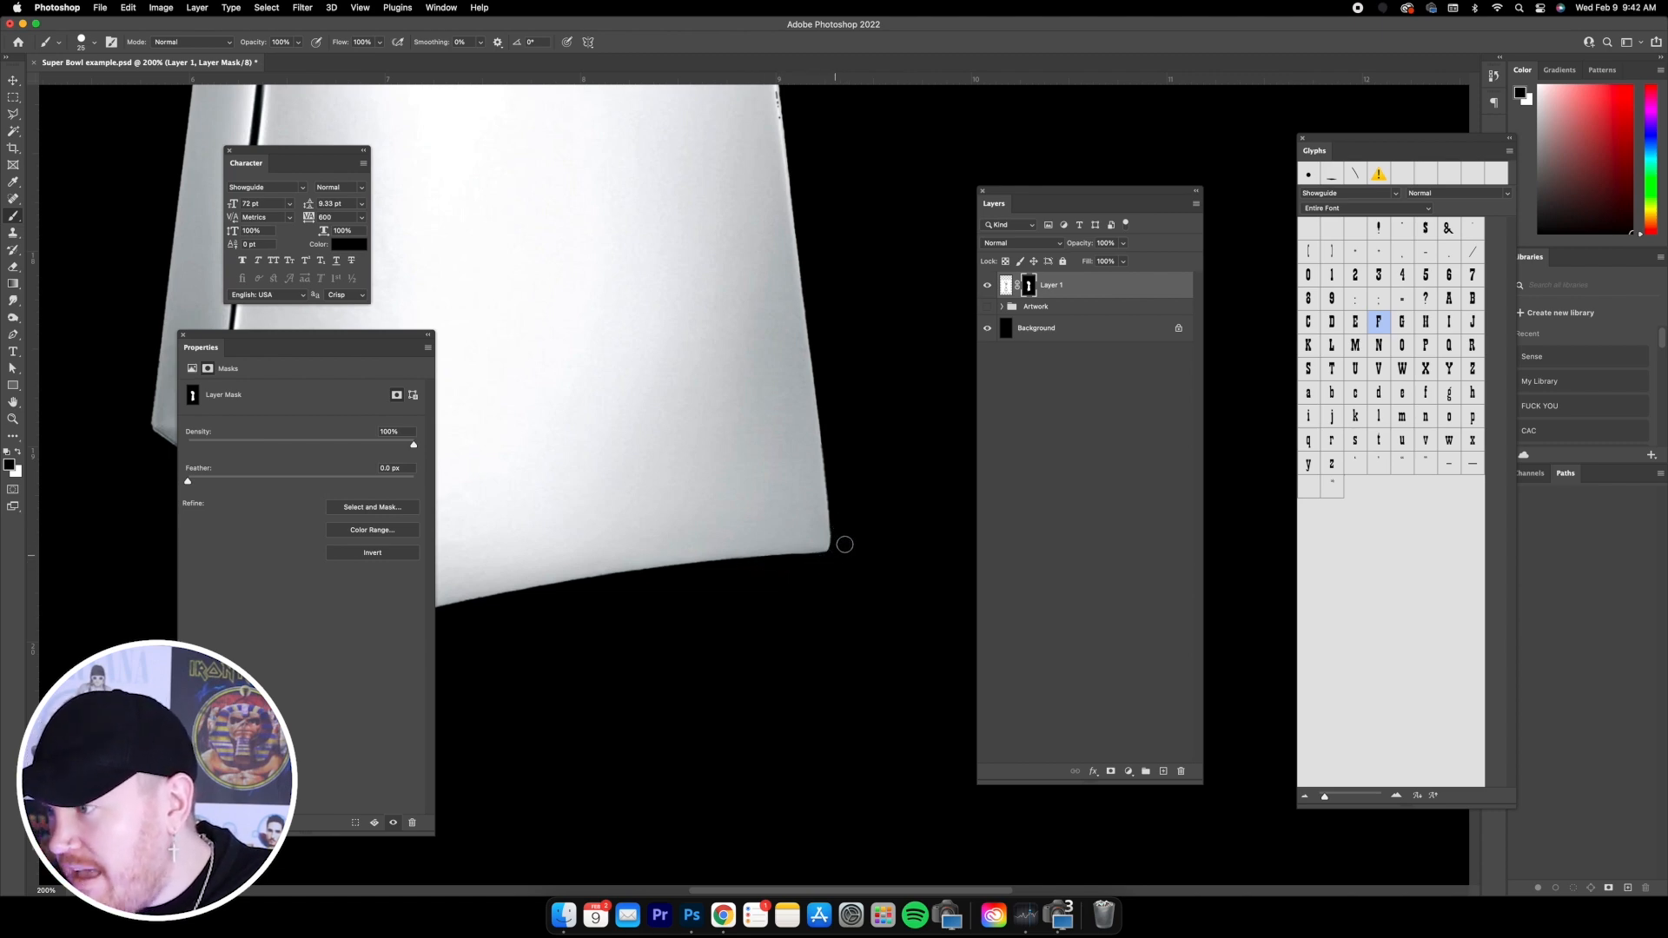
{"action": "scroll", "coordinate": [696, 621], "scroll_direction": "left", "scroll_amount": 5}
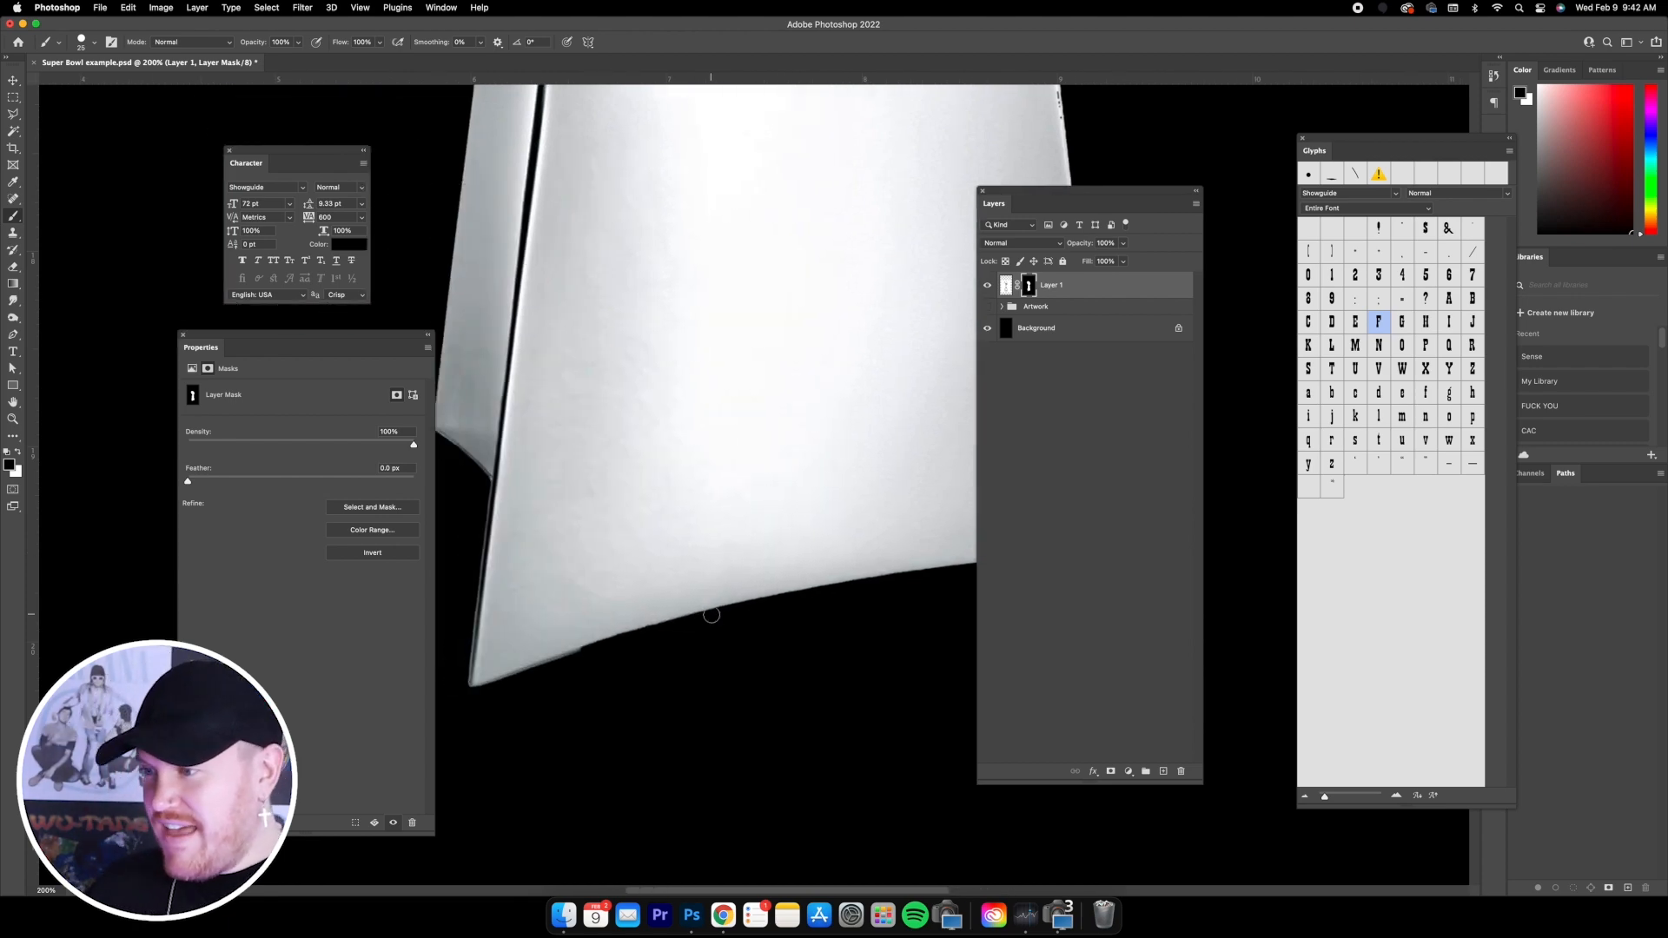
{"action": "left_click_drag", "start_coordinate": [731, 653], "coordinate": [611, 696]}
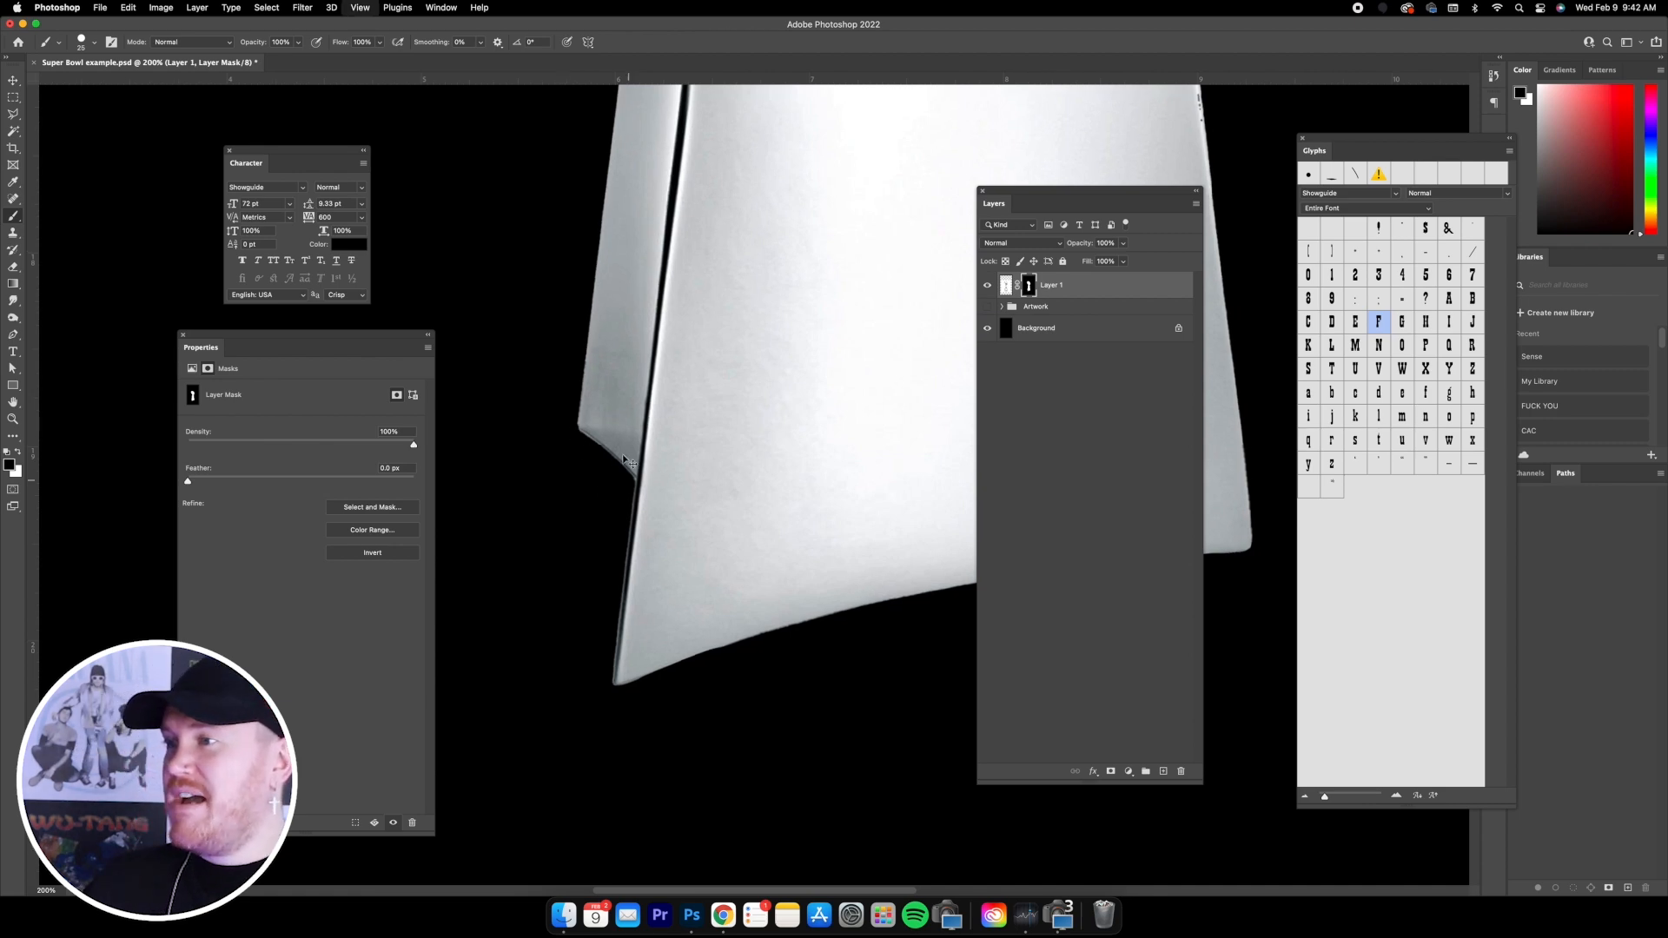
- Touch up the mask in white along the football's lower edge near its tip
{"action": "scroll", "coordinate": [782, 470], "scroll_direction": "down", "scroll_amount": 8}
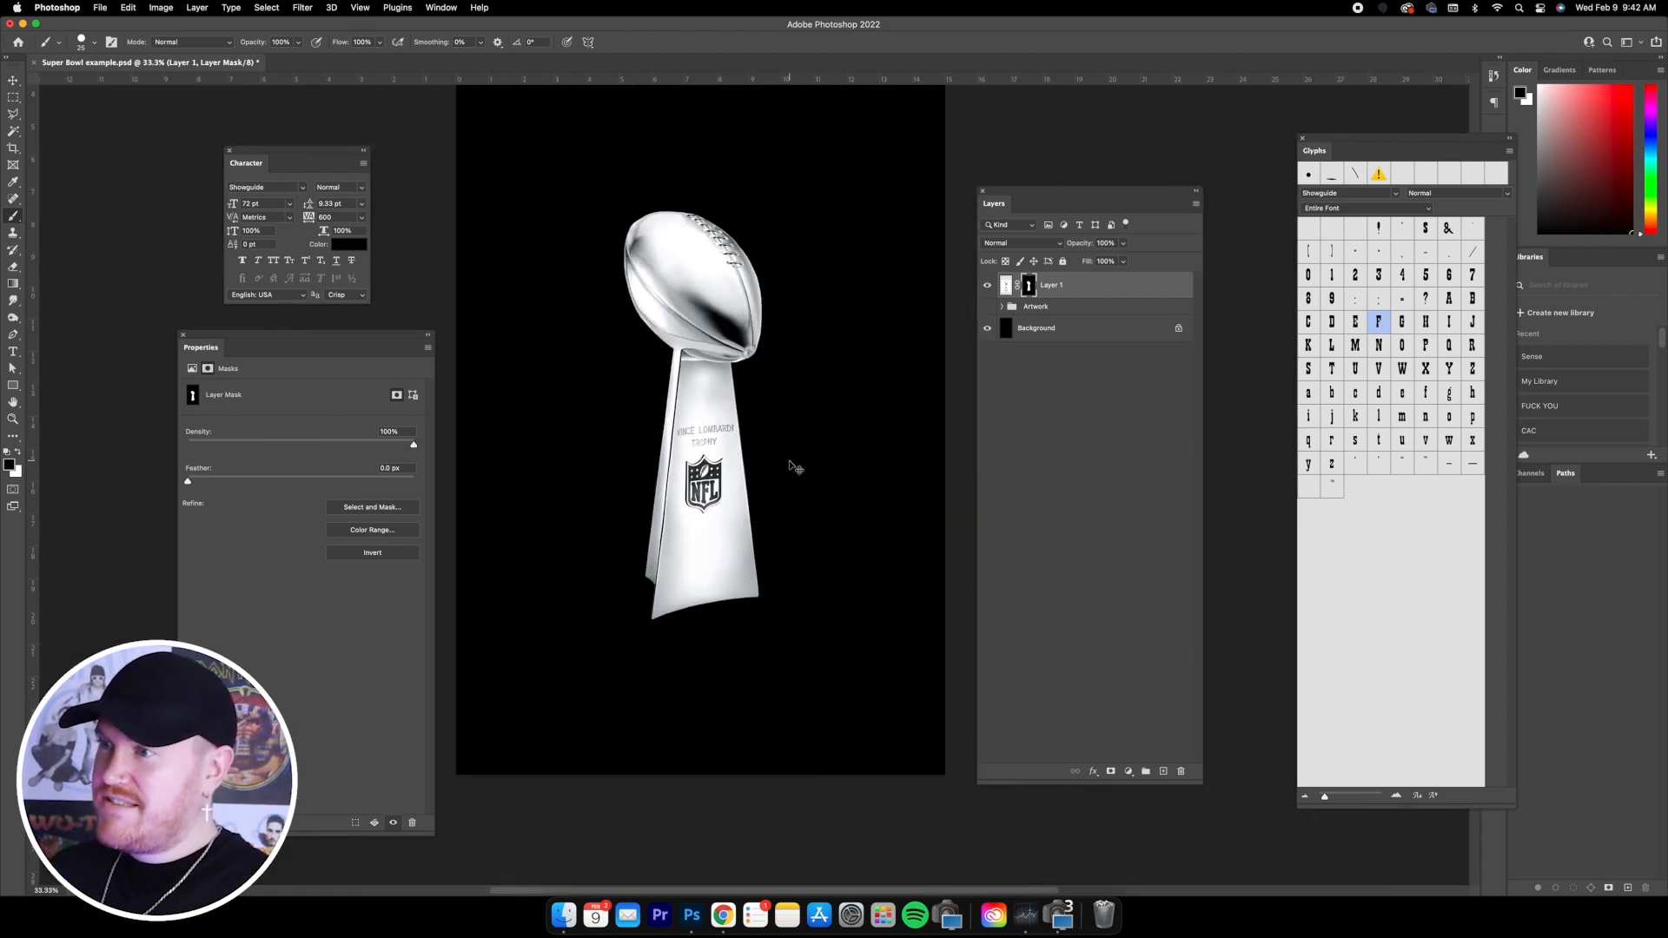
{"action": "scroll", "coordinate": [790, 466], "scroll_direction": "up", "scroll_amount": 8}
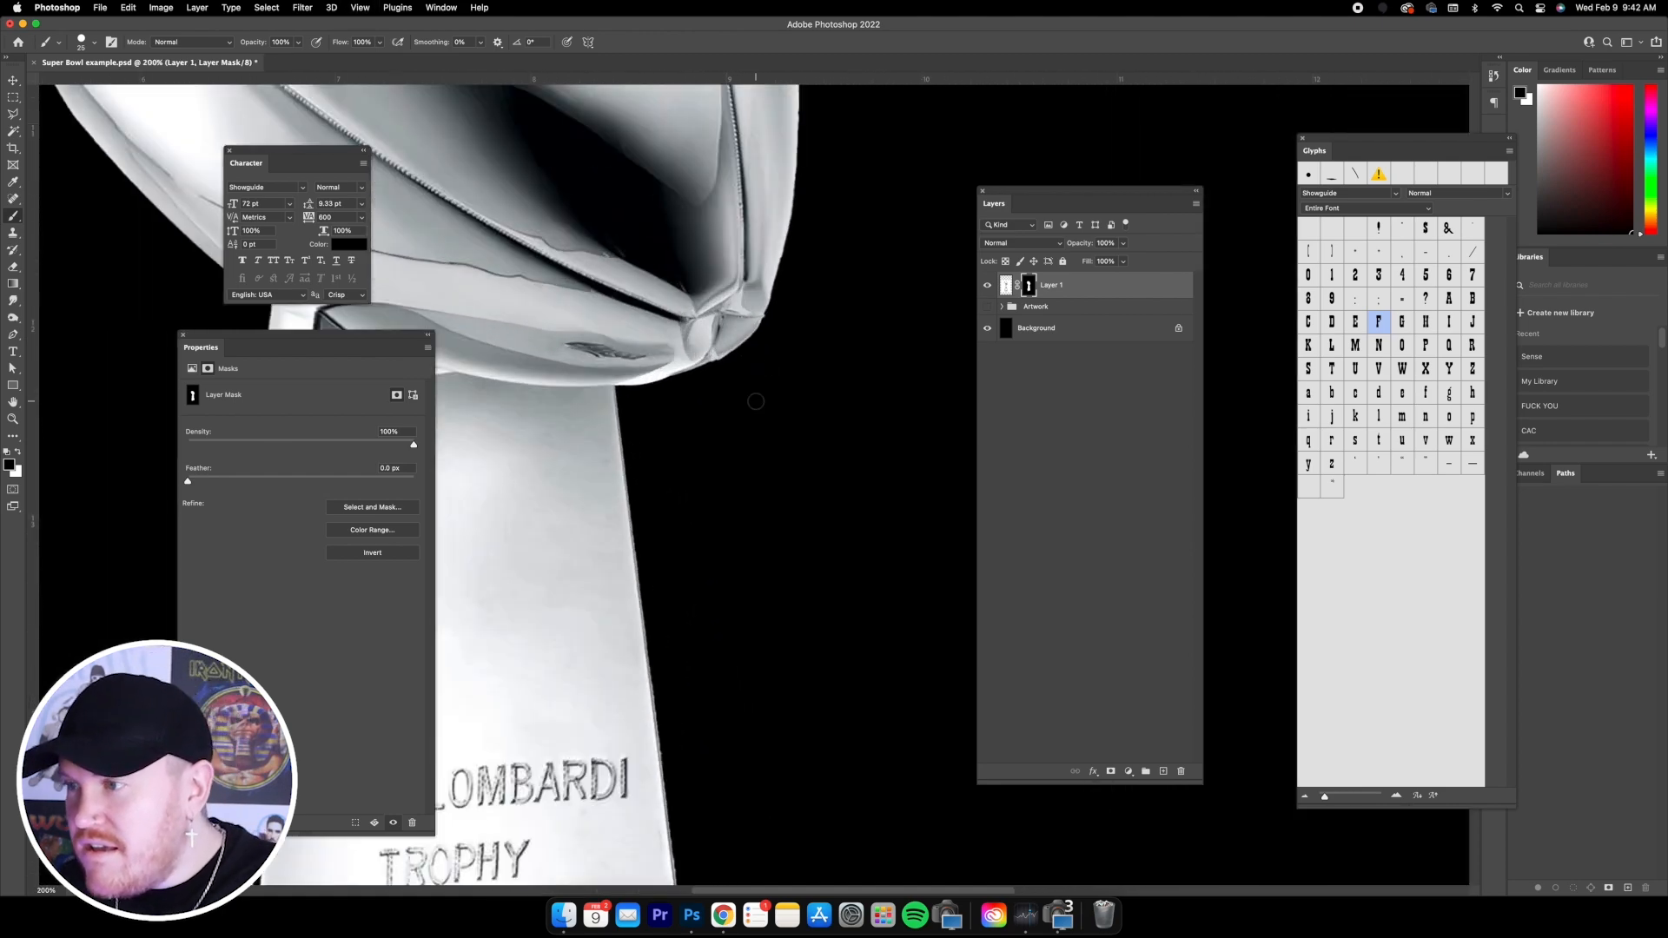
{"action": "scroll", "coordinate": [756, 401], "scroll_direction": "up", "scroll_amount": 4}
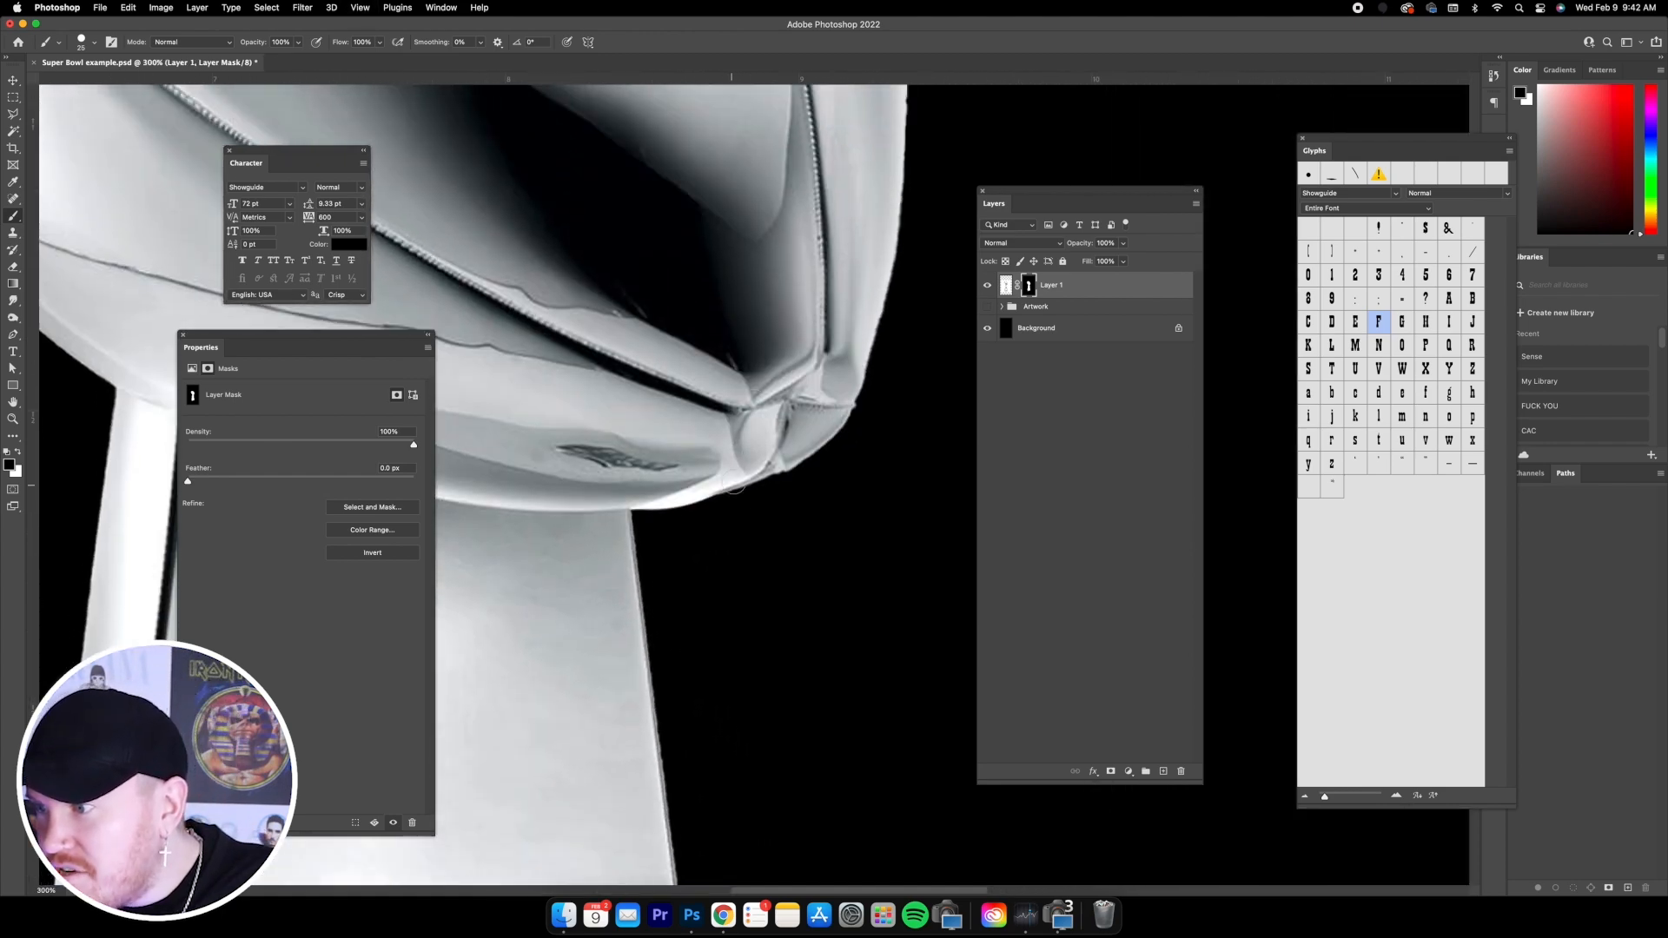
{"action": "left_click", "coordinate": [18, 452]}
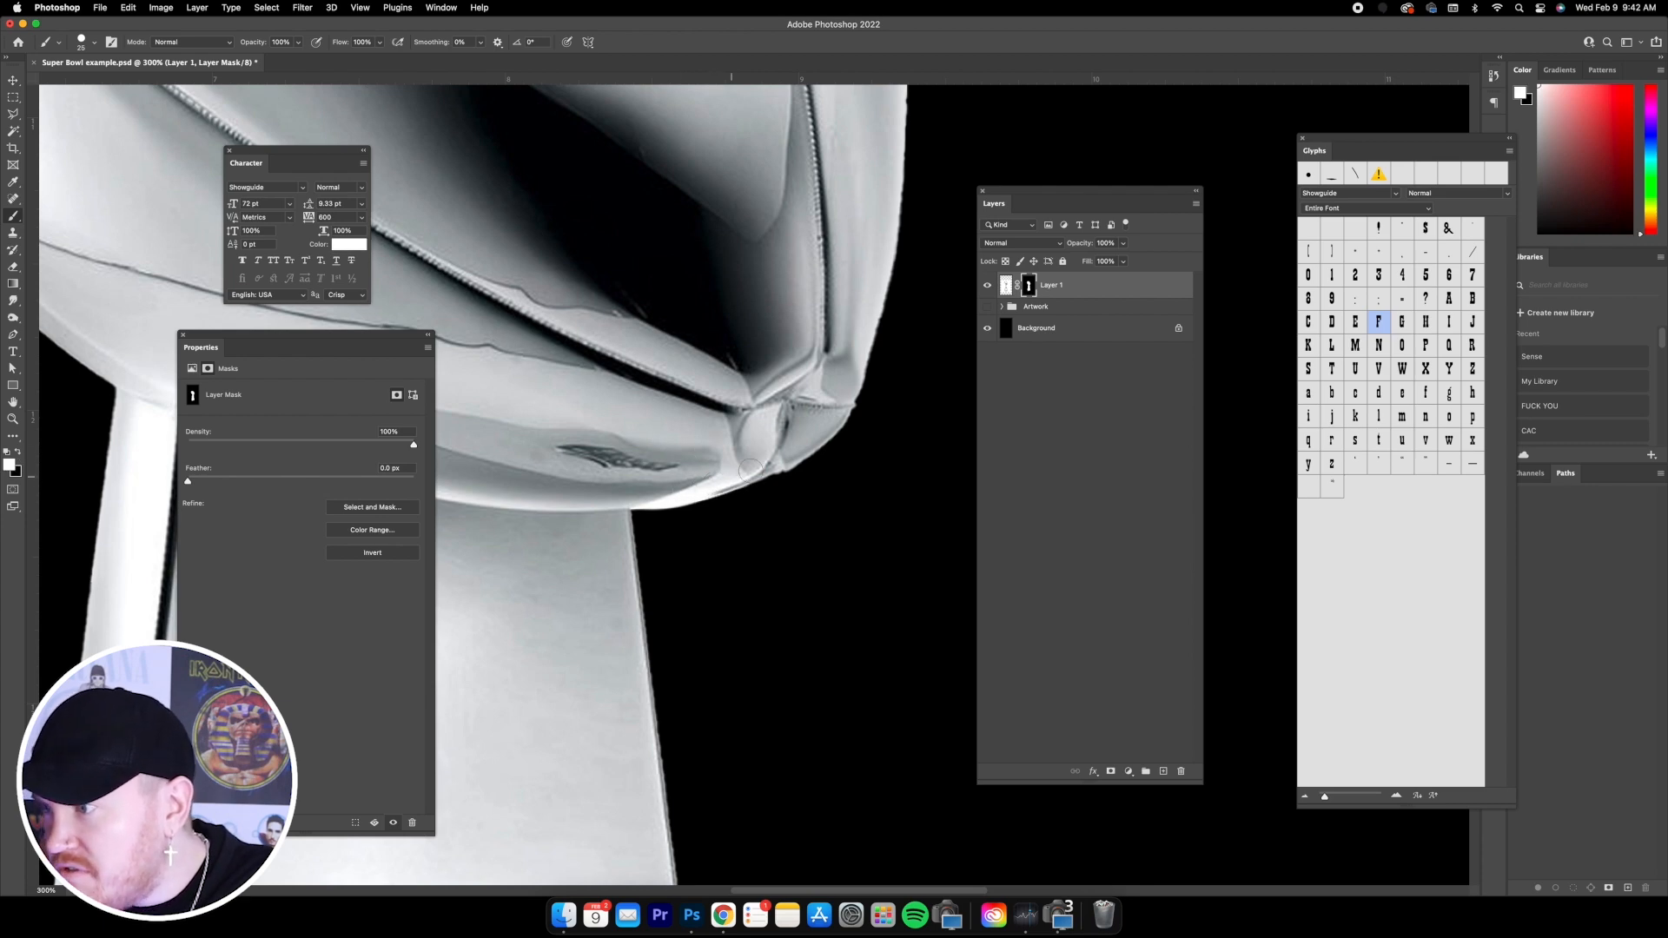
{"action": "scroll", "coordinate": [782, 456], "scroll_direction": "down", "scroll_amount": 10}
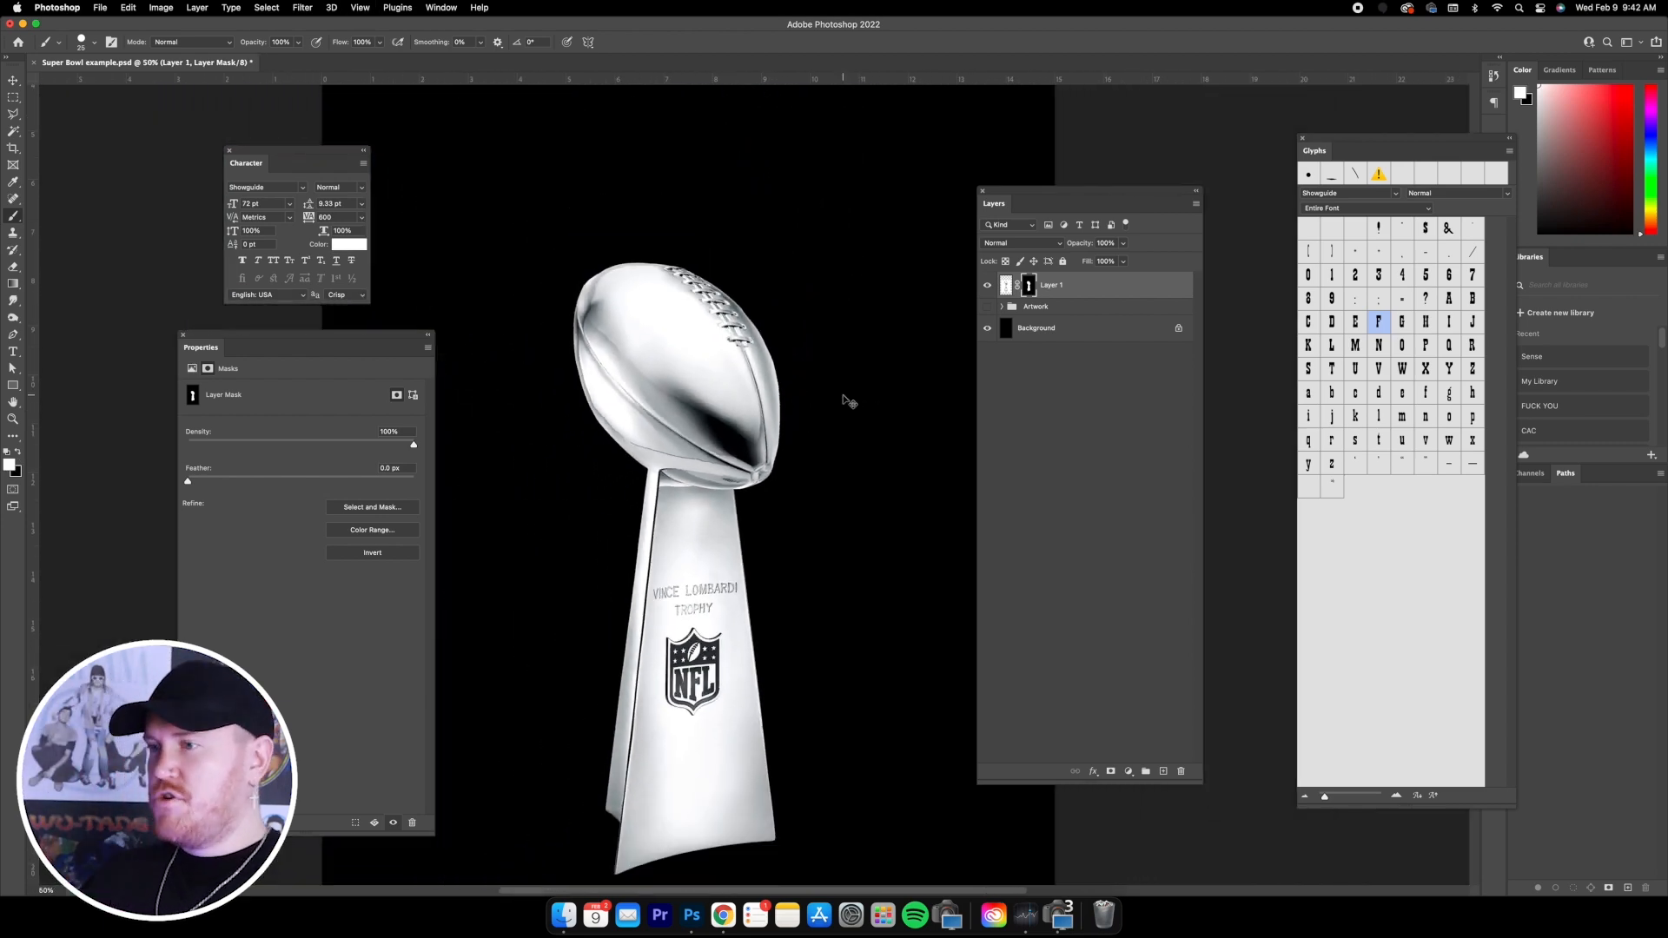
- Convert the masked trophy layer, Layer 1, to a smart object and make the Move tool active
{"action": "scroll", "coordinate": [852, 400], "scroll_direction": "down", "scroll_amount": 2}
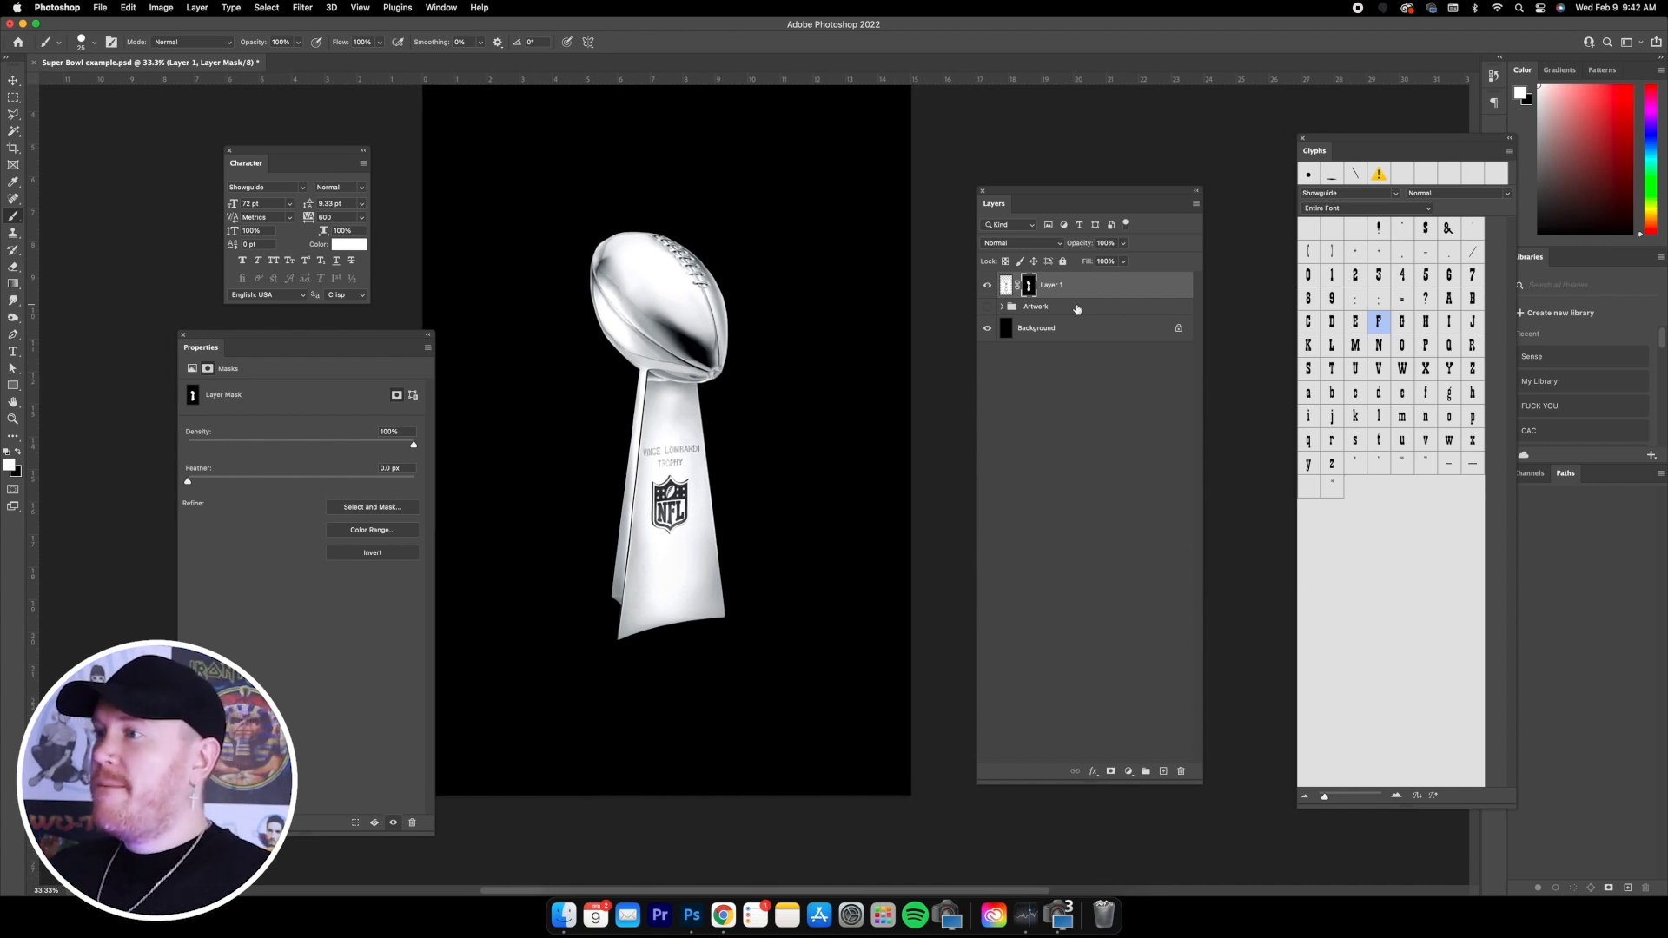
{"action": "right_click", "coordinate": [1085, 291]}
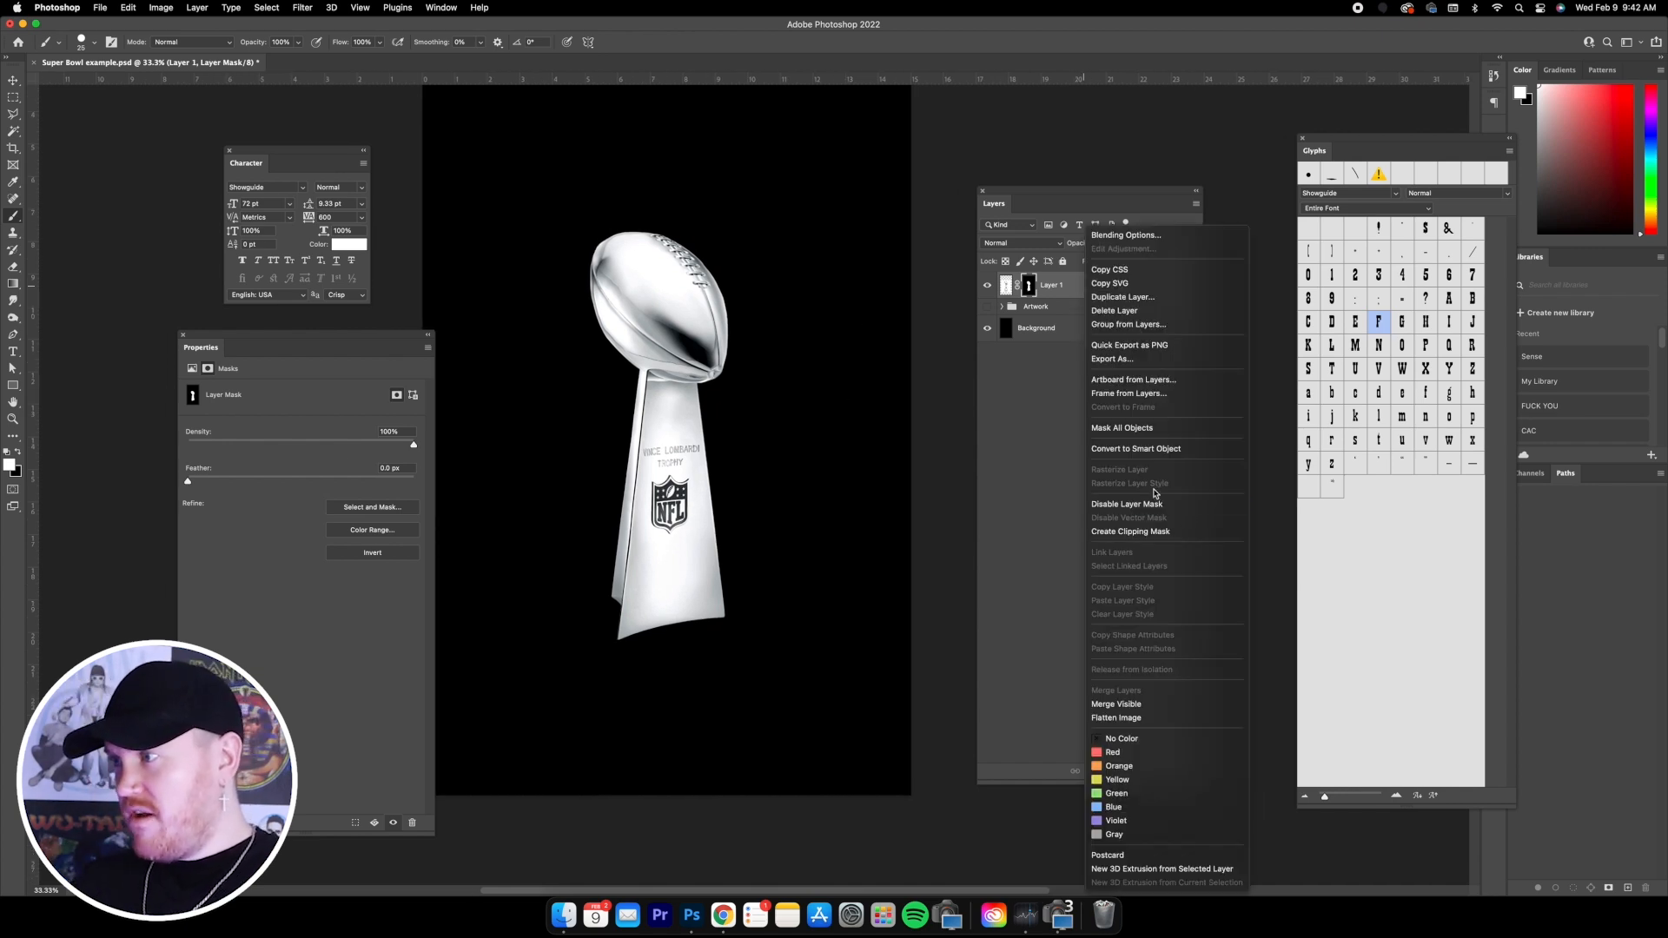
{"action": "left_click", "coordinate": [1134, 451]}
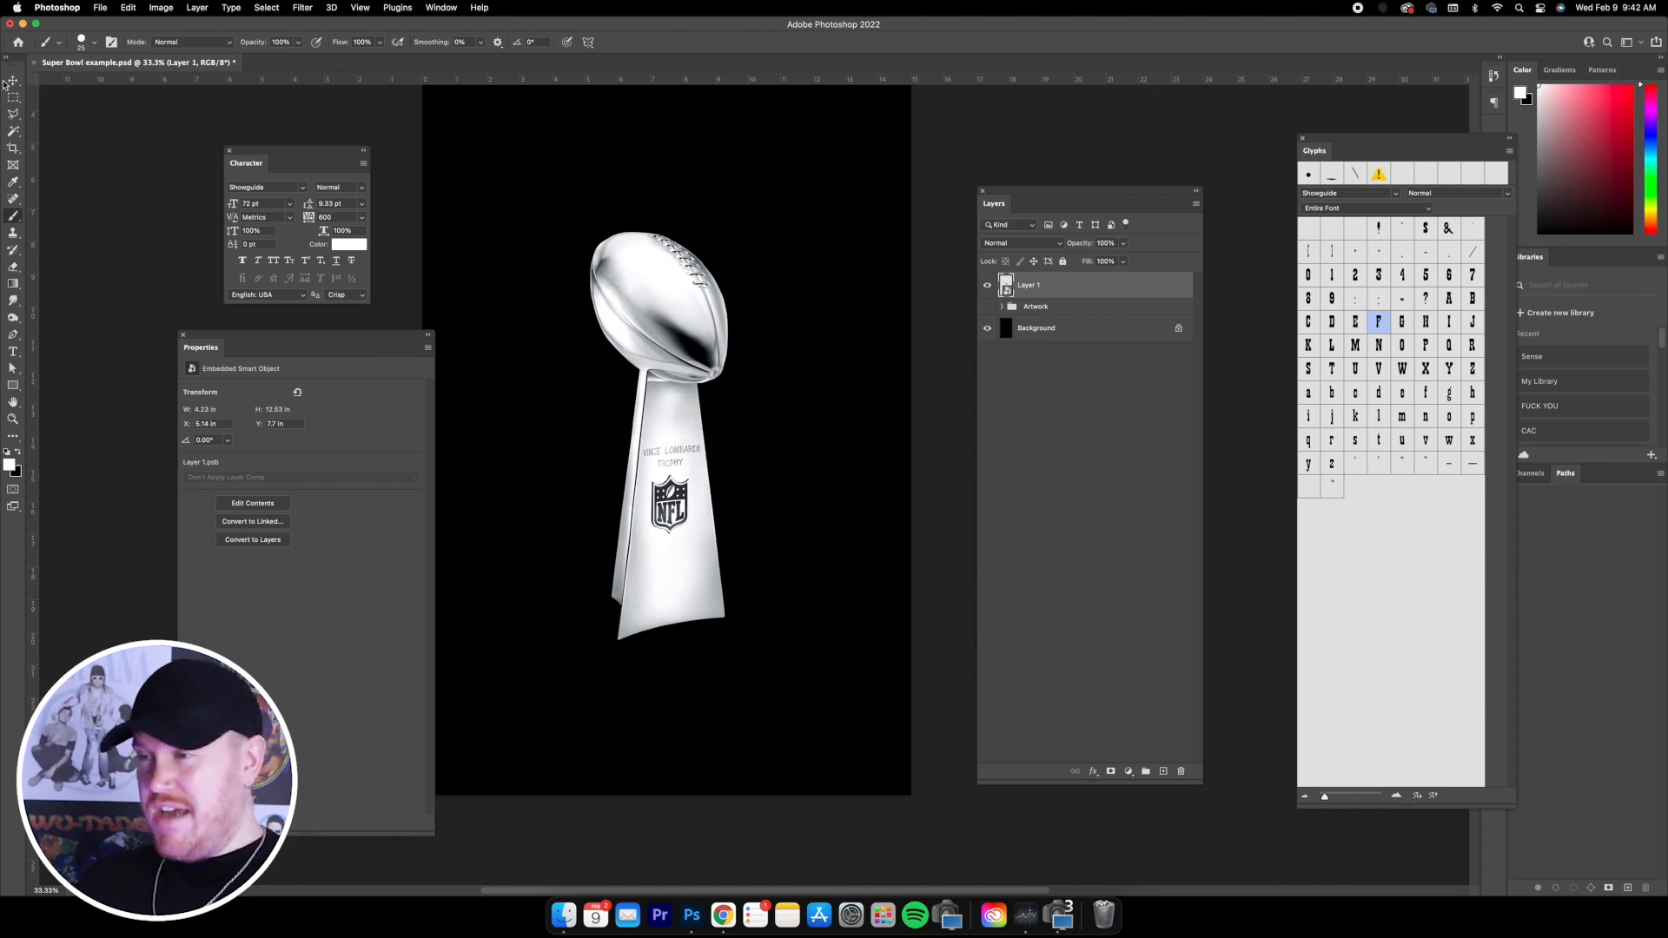
{"action": "key", "text": "v"}
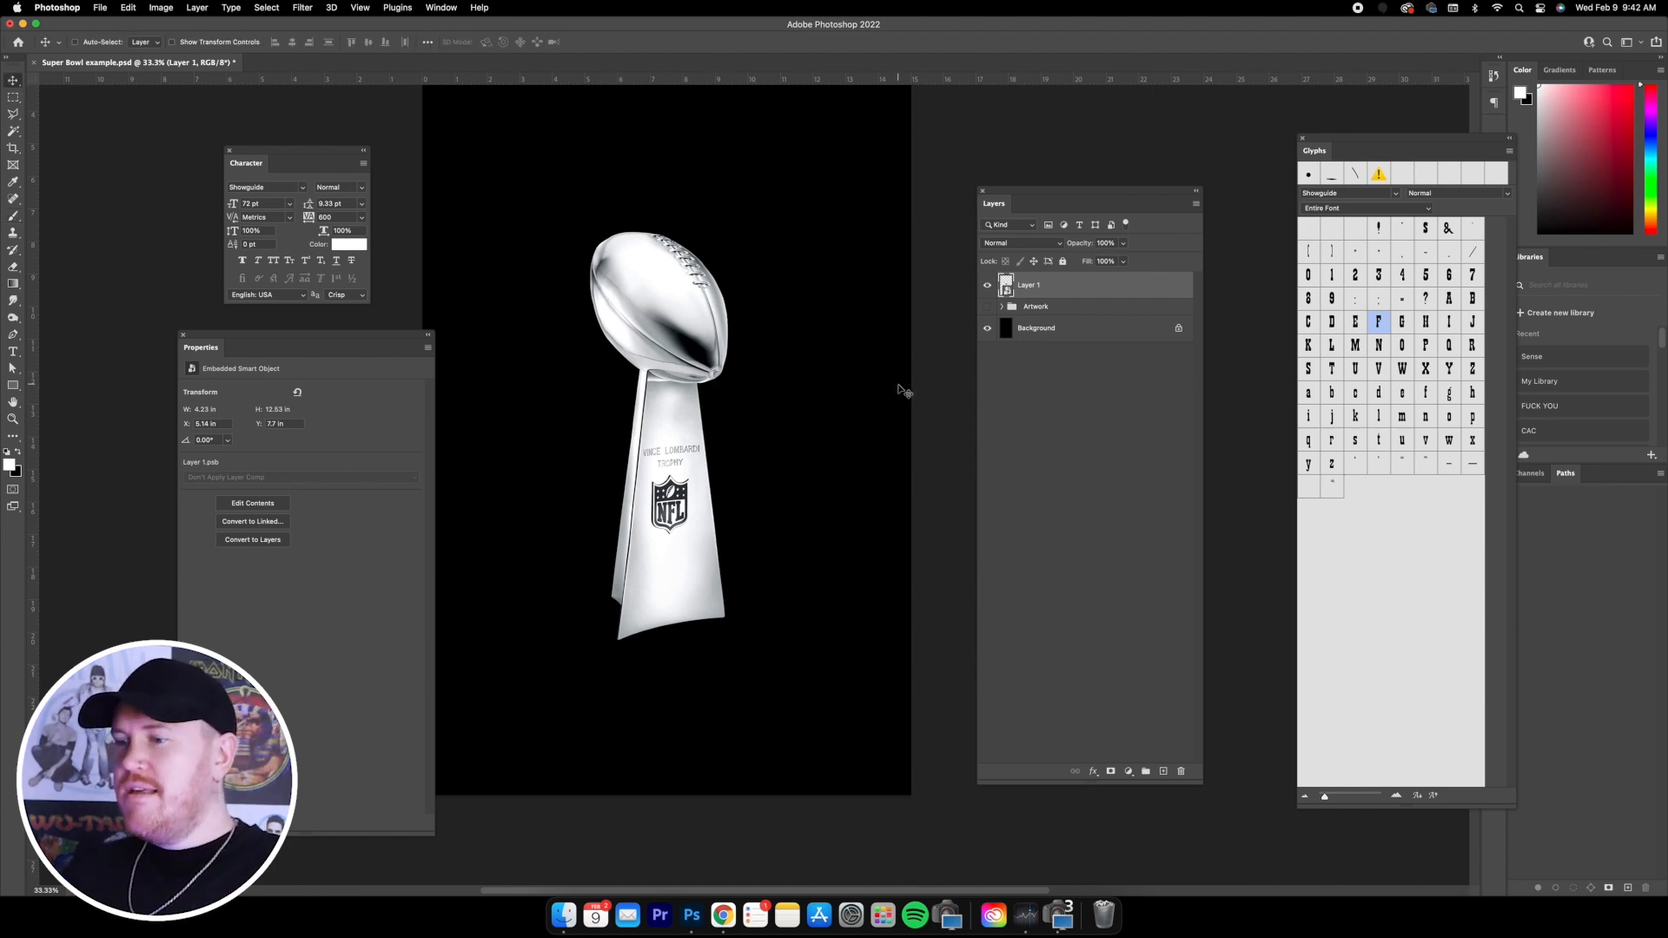
- Look over the "matthew stafford rams" image results in Chrome, then return to Photoshop
{"action": "left_click", "coordinate": [724, 914]}
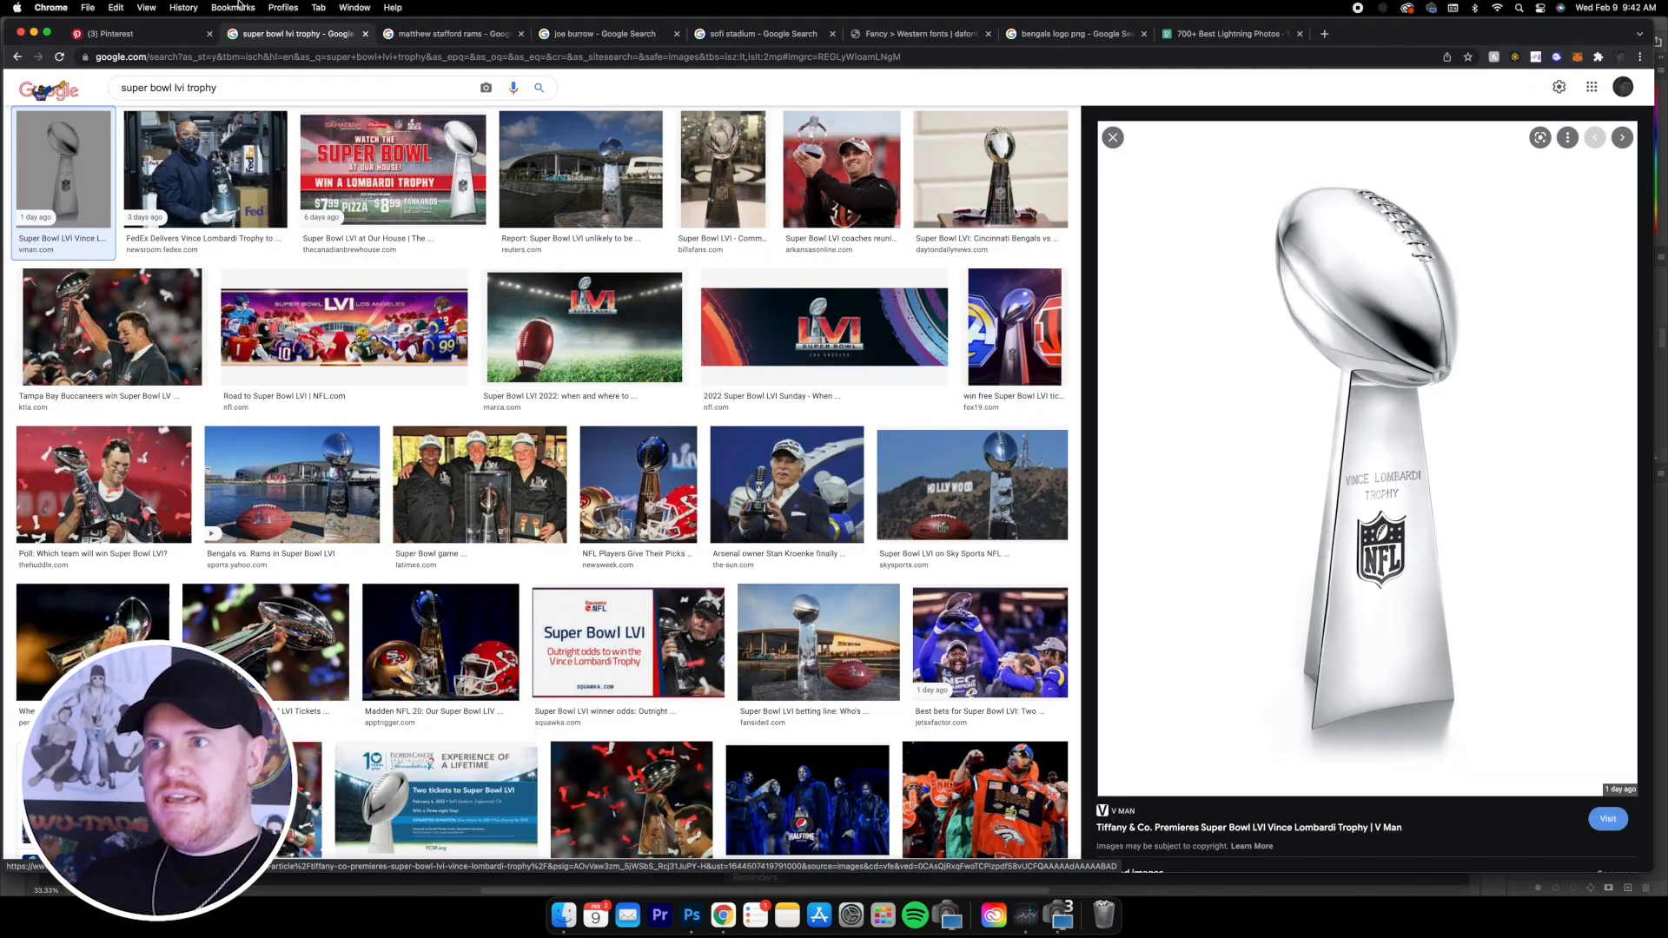
{"action": "left_click", "coordinate": [443, 33]}
{"action": "left_click_drag", "start_coordinate": [1443, 28], "coordinate": [1452, 27]}
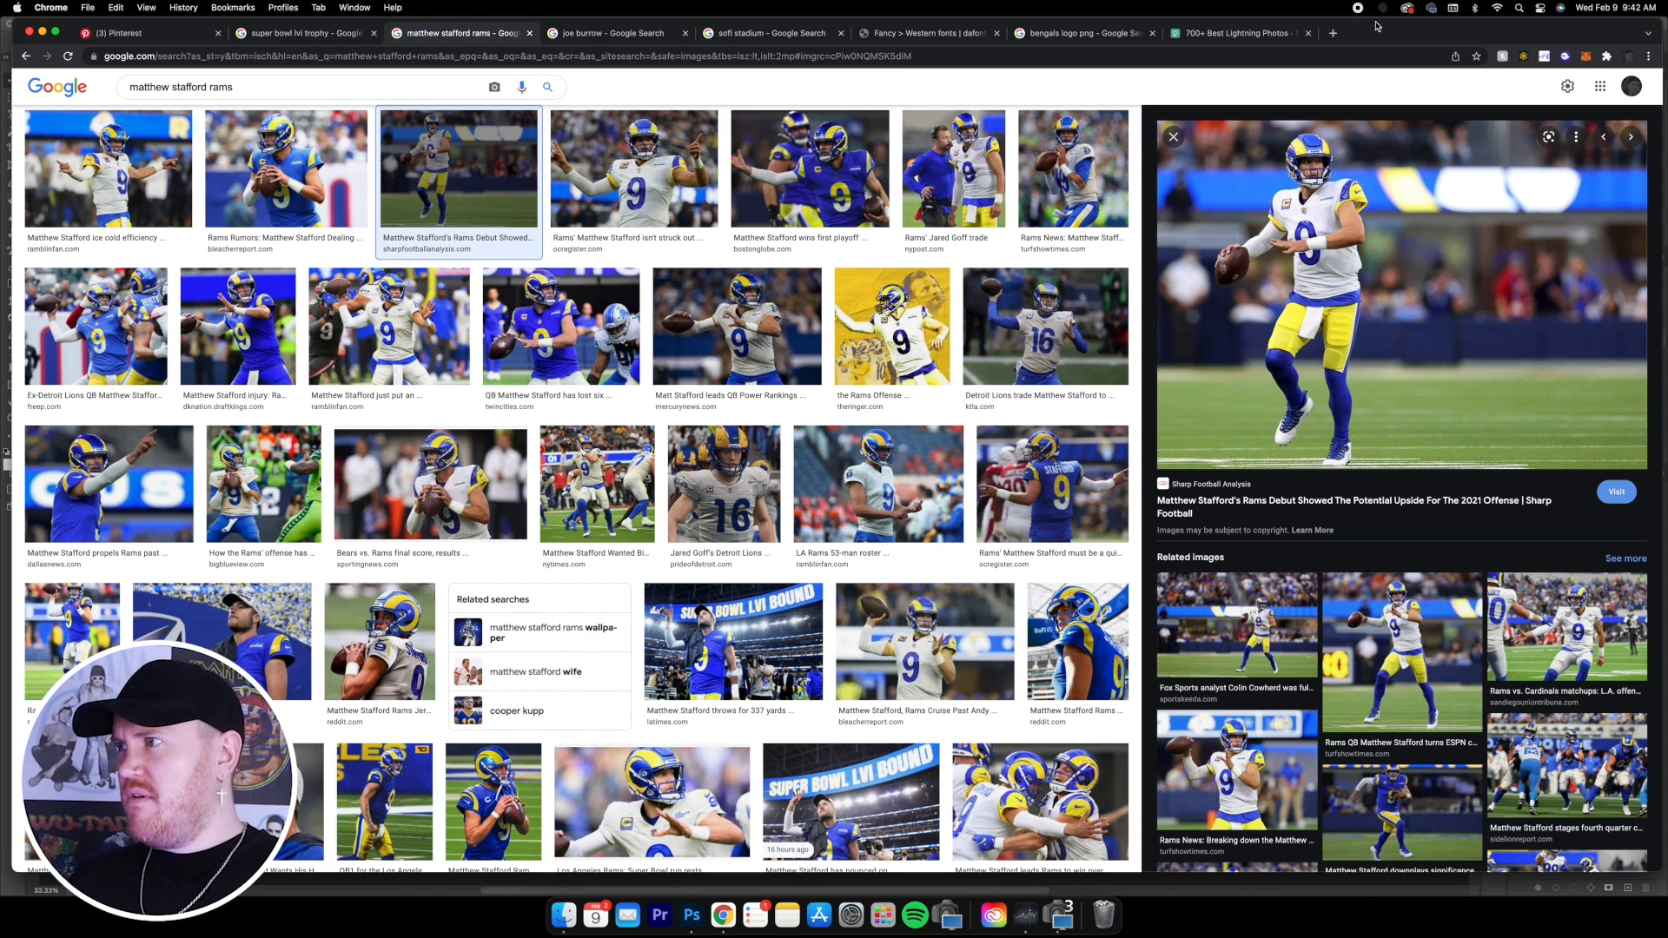
{"action": "left_click_drag", "start_coordinate": [1394, 37], "coordinate": [1399, 35]}
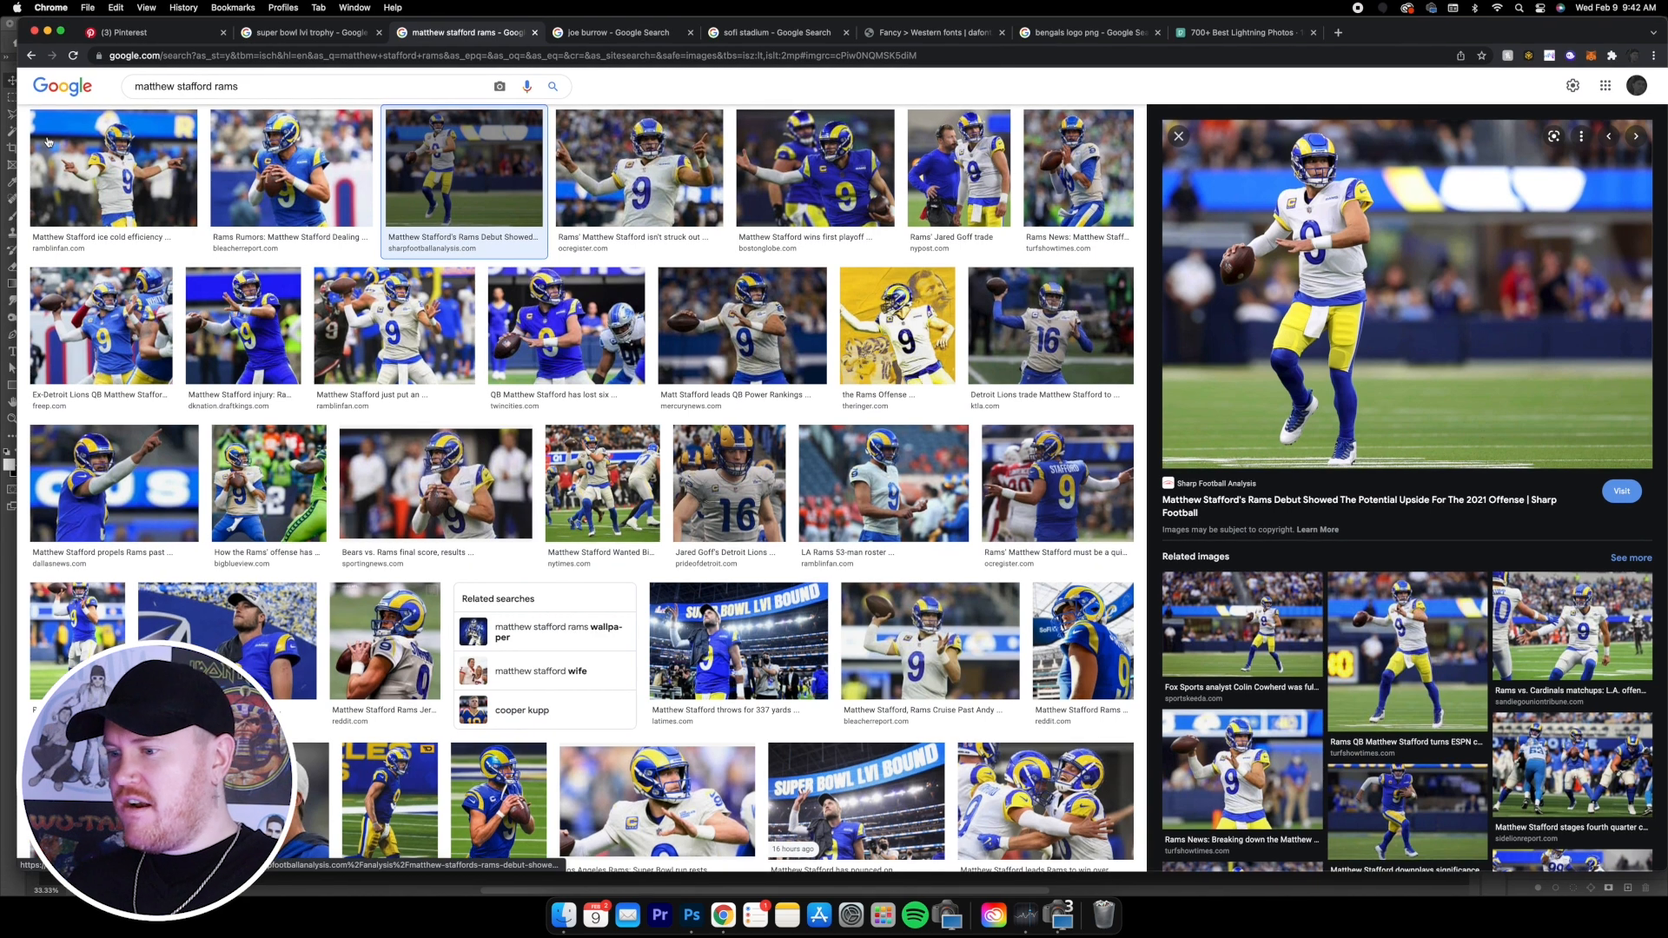
{"action": "key", "text": "super+Tab"}
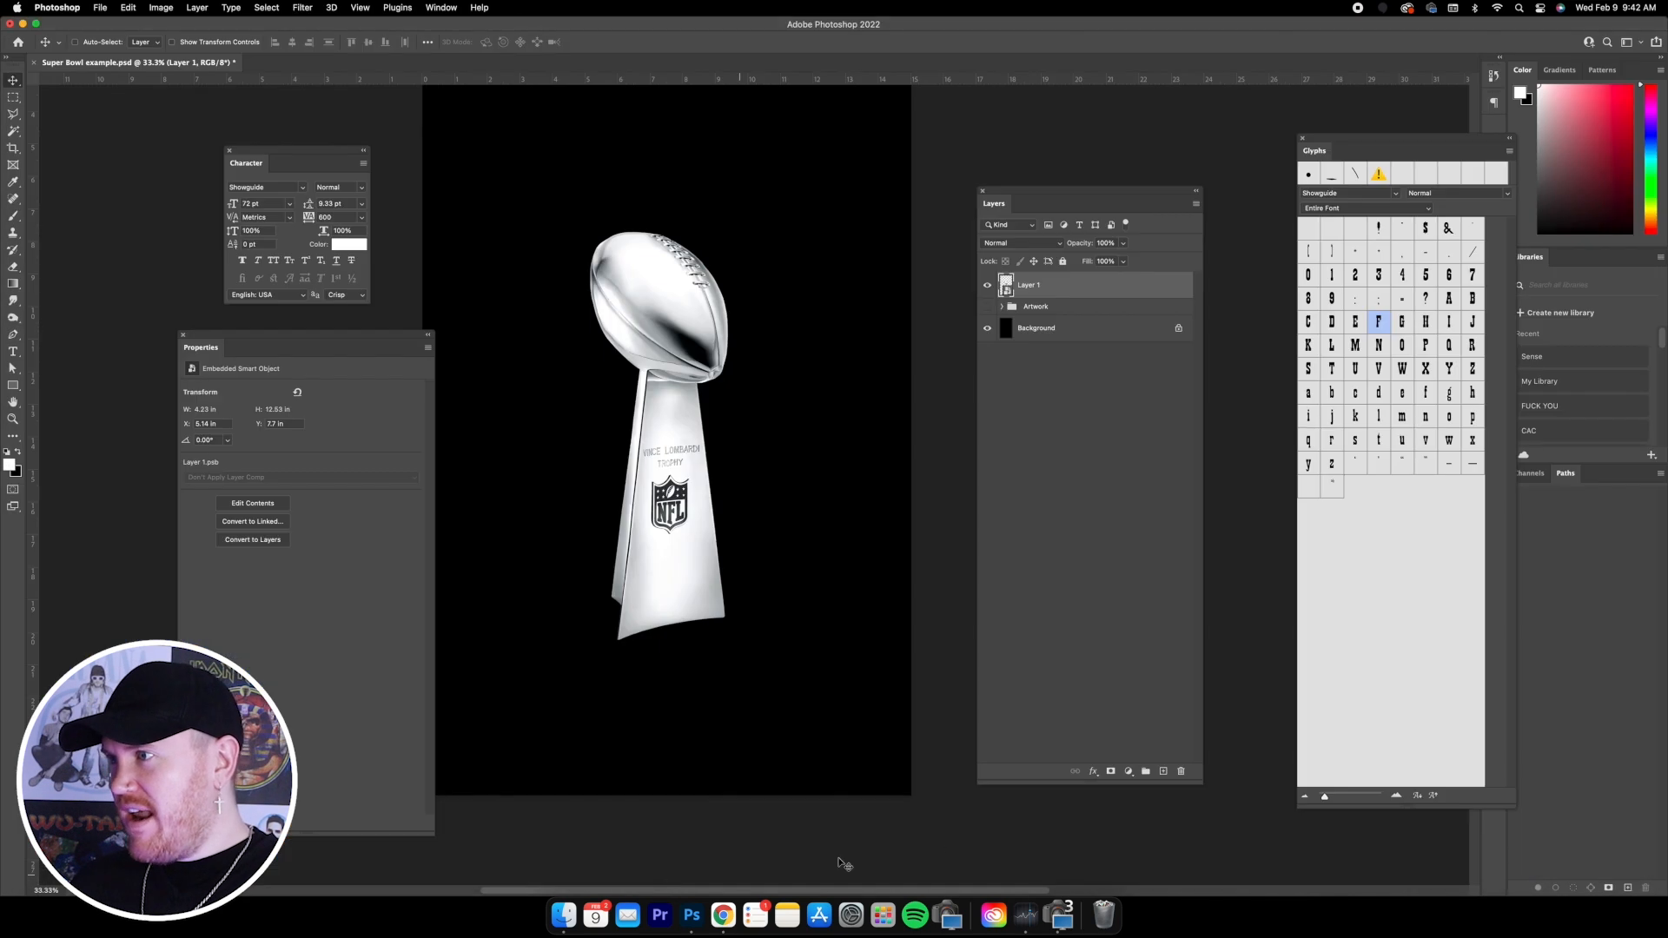
- Hide the trophy layer and show the Artwork group to examine the finished reference design
{"action": "left_click", "coordinate": [987, 285]}
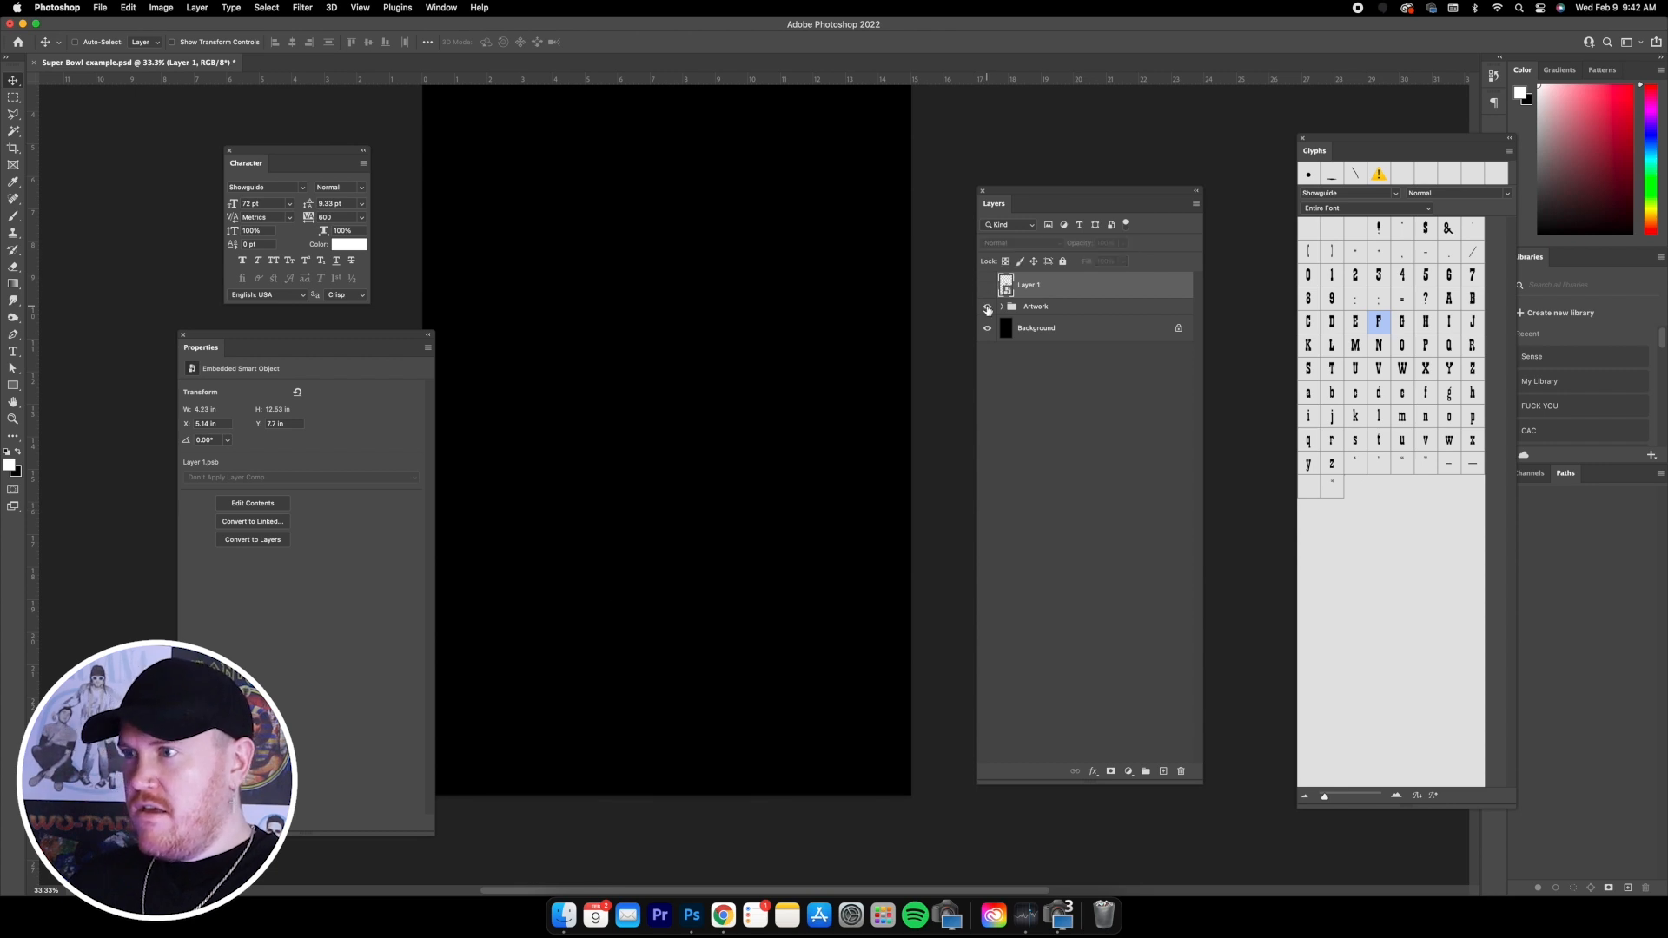
{"action": "left_click", "coordinate": [1040, 314]}
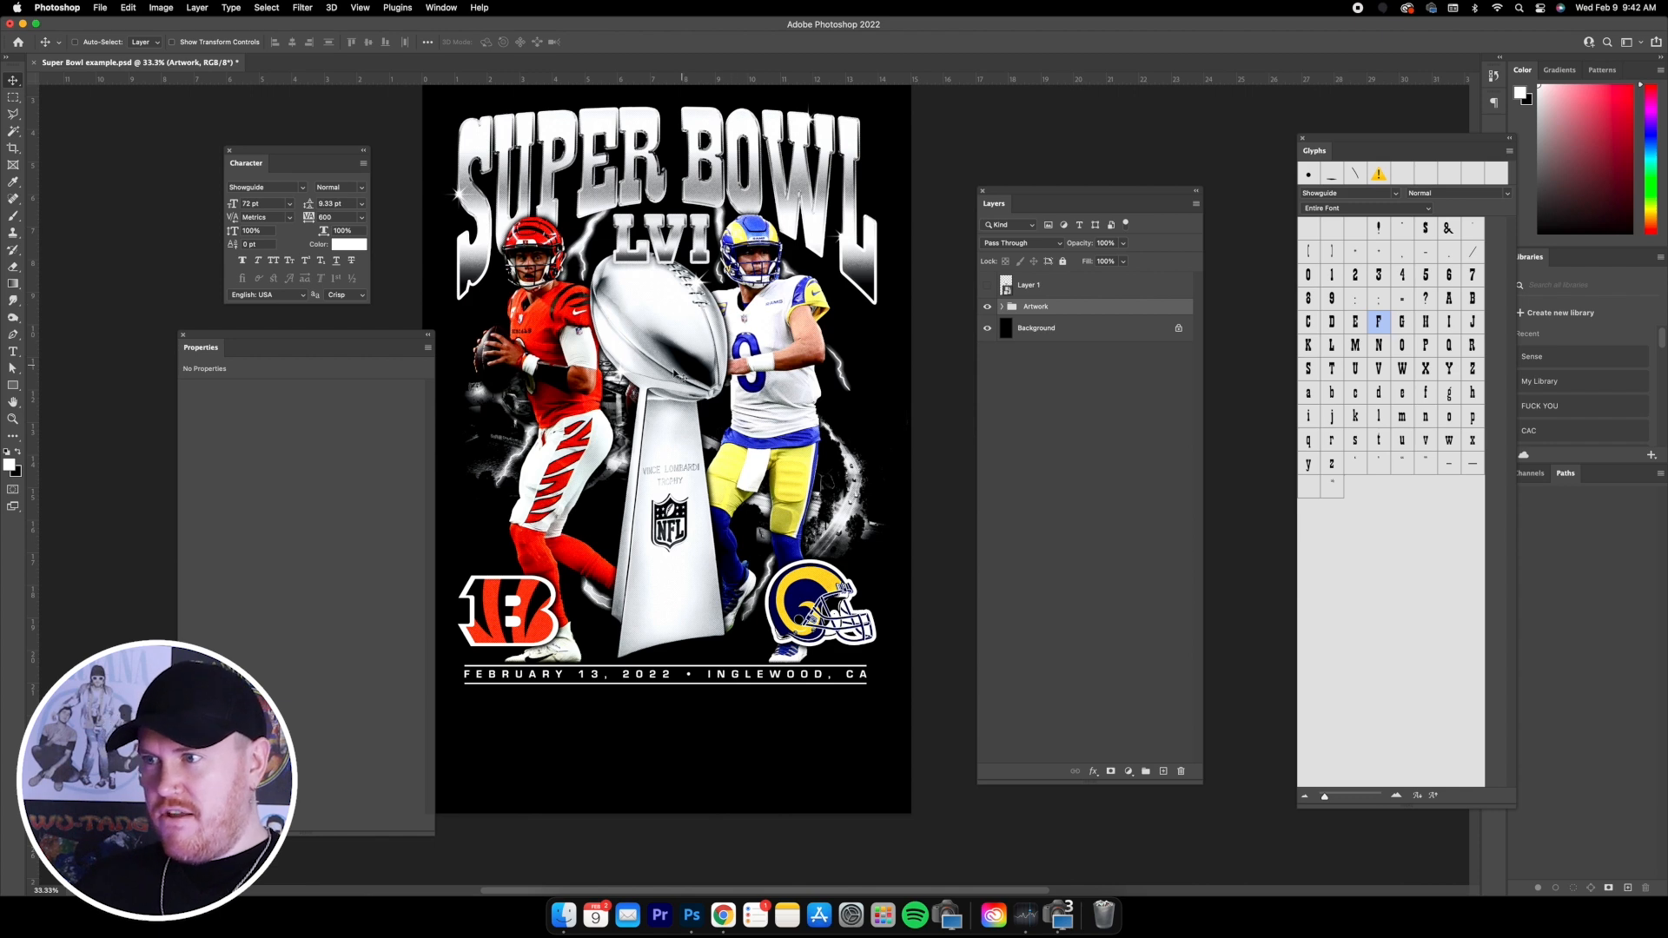
{"action": "key", "text": "super+z"}
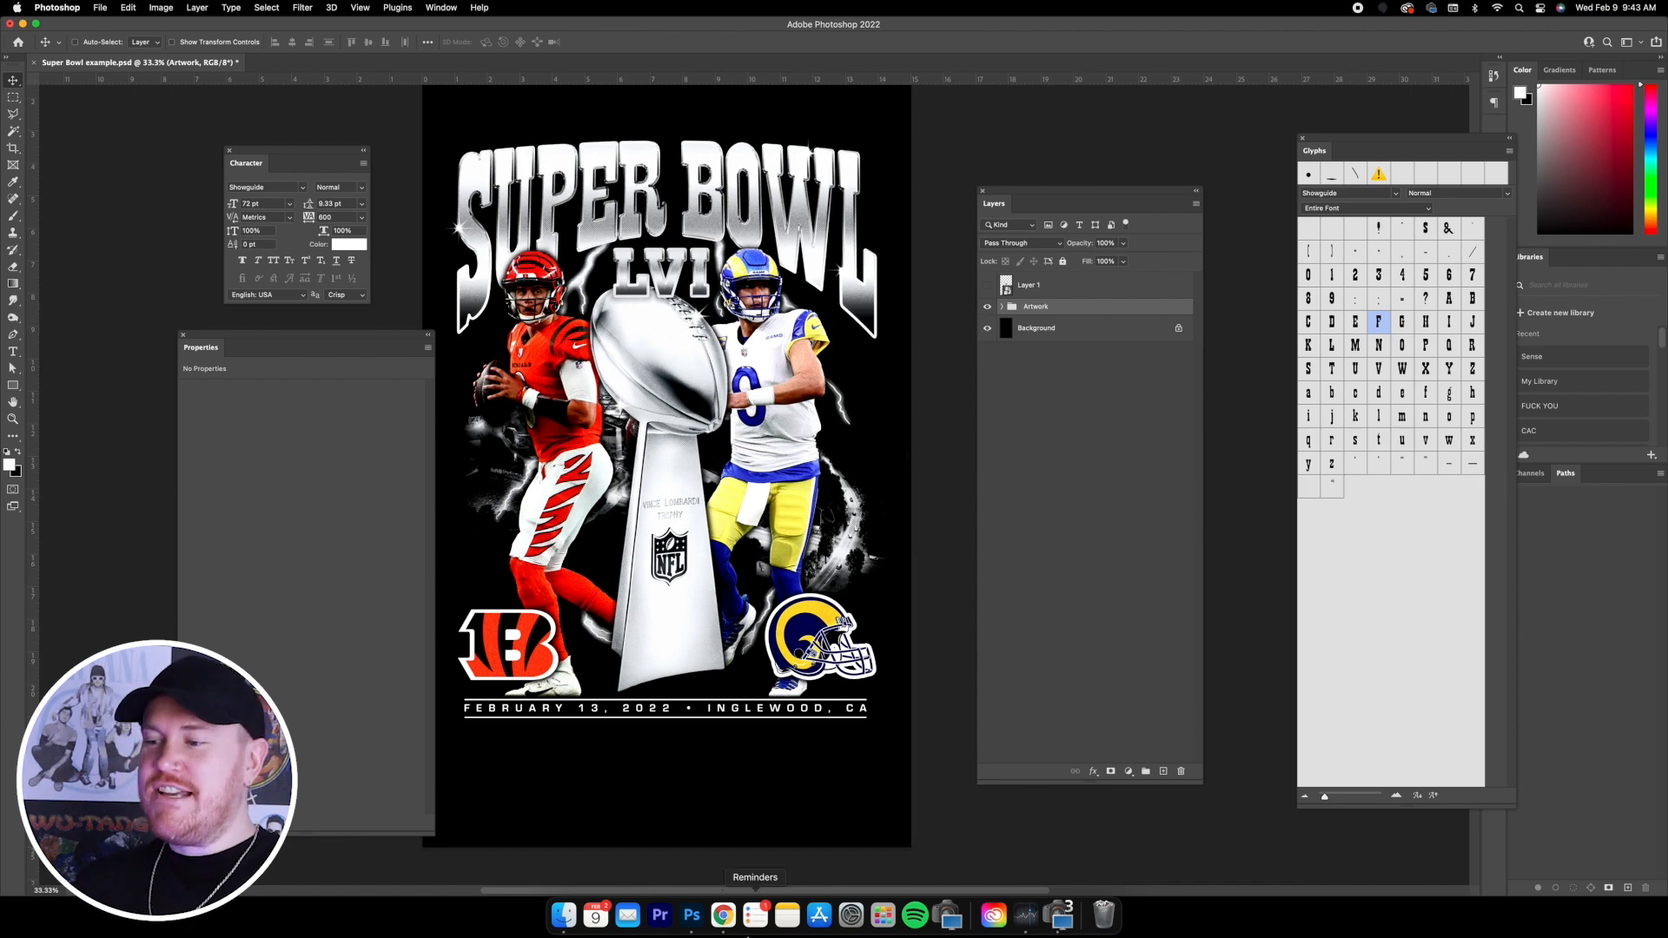
- Switch to Chrome, copy the enlarged Matthew Stafford photo in the white Rams jersey, and return to Photoshop
{"action": "left_click", "coordinate": [723, 913]}
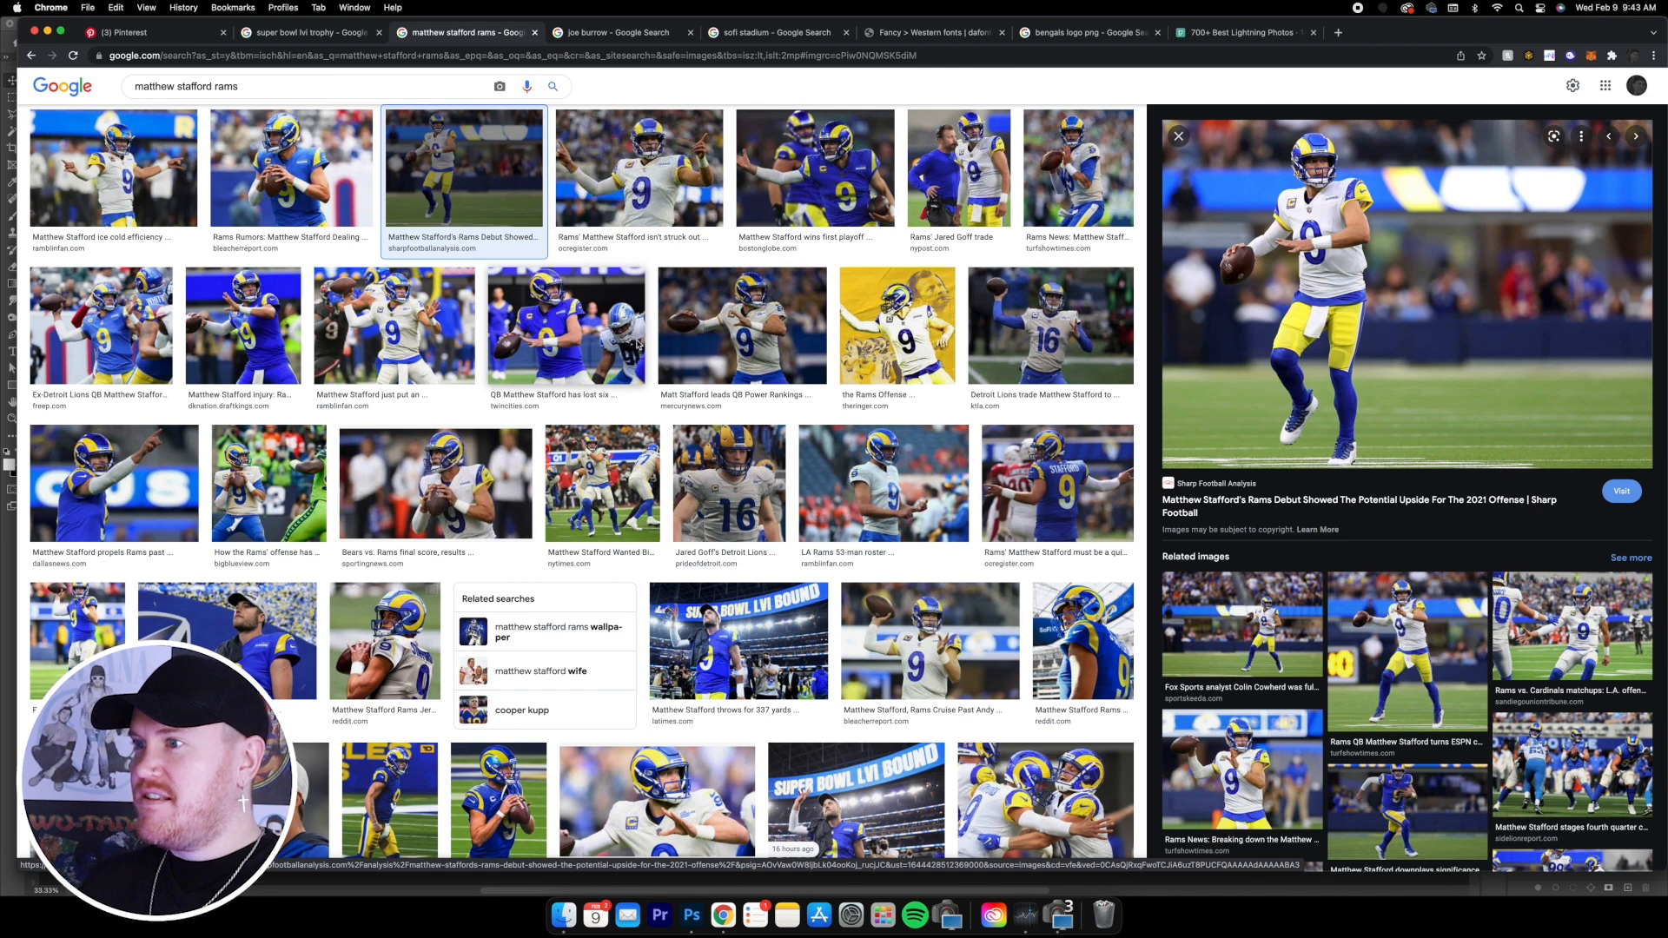
{"action": "scroll", "coordinate": [1419, 202], "scroll_direction": "up", "scroll_amount": 3}
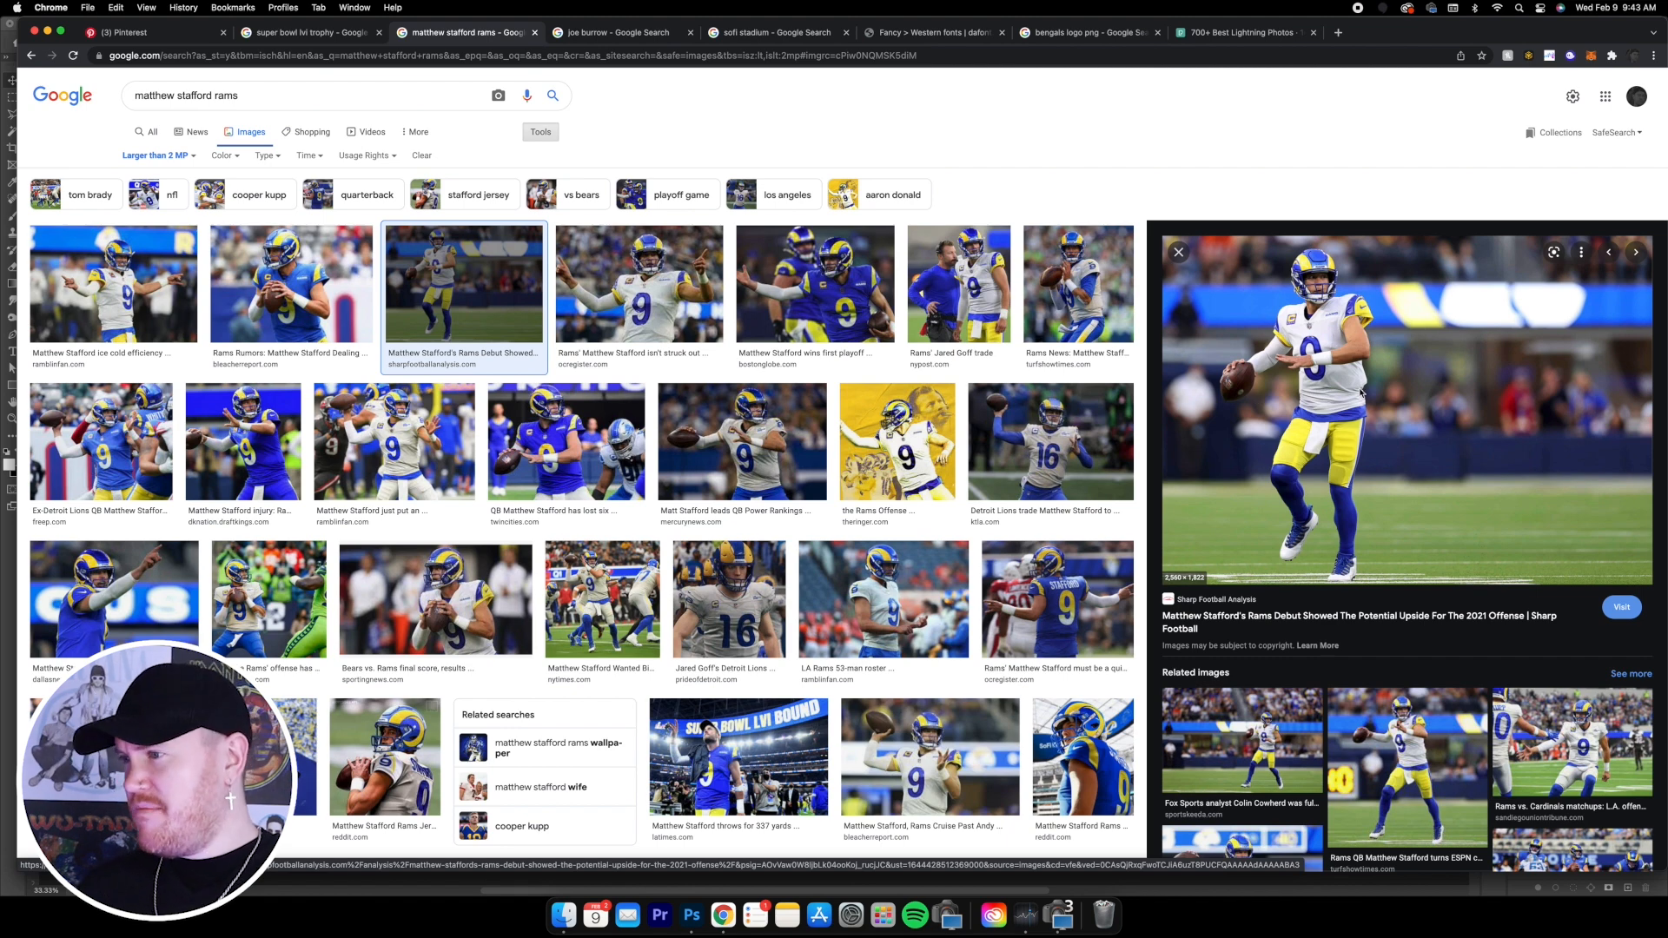
{"action": "right_click", "coordinate": [1322, 307]}
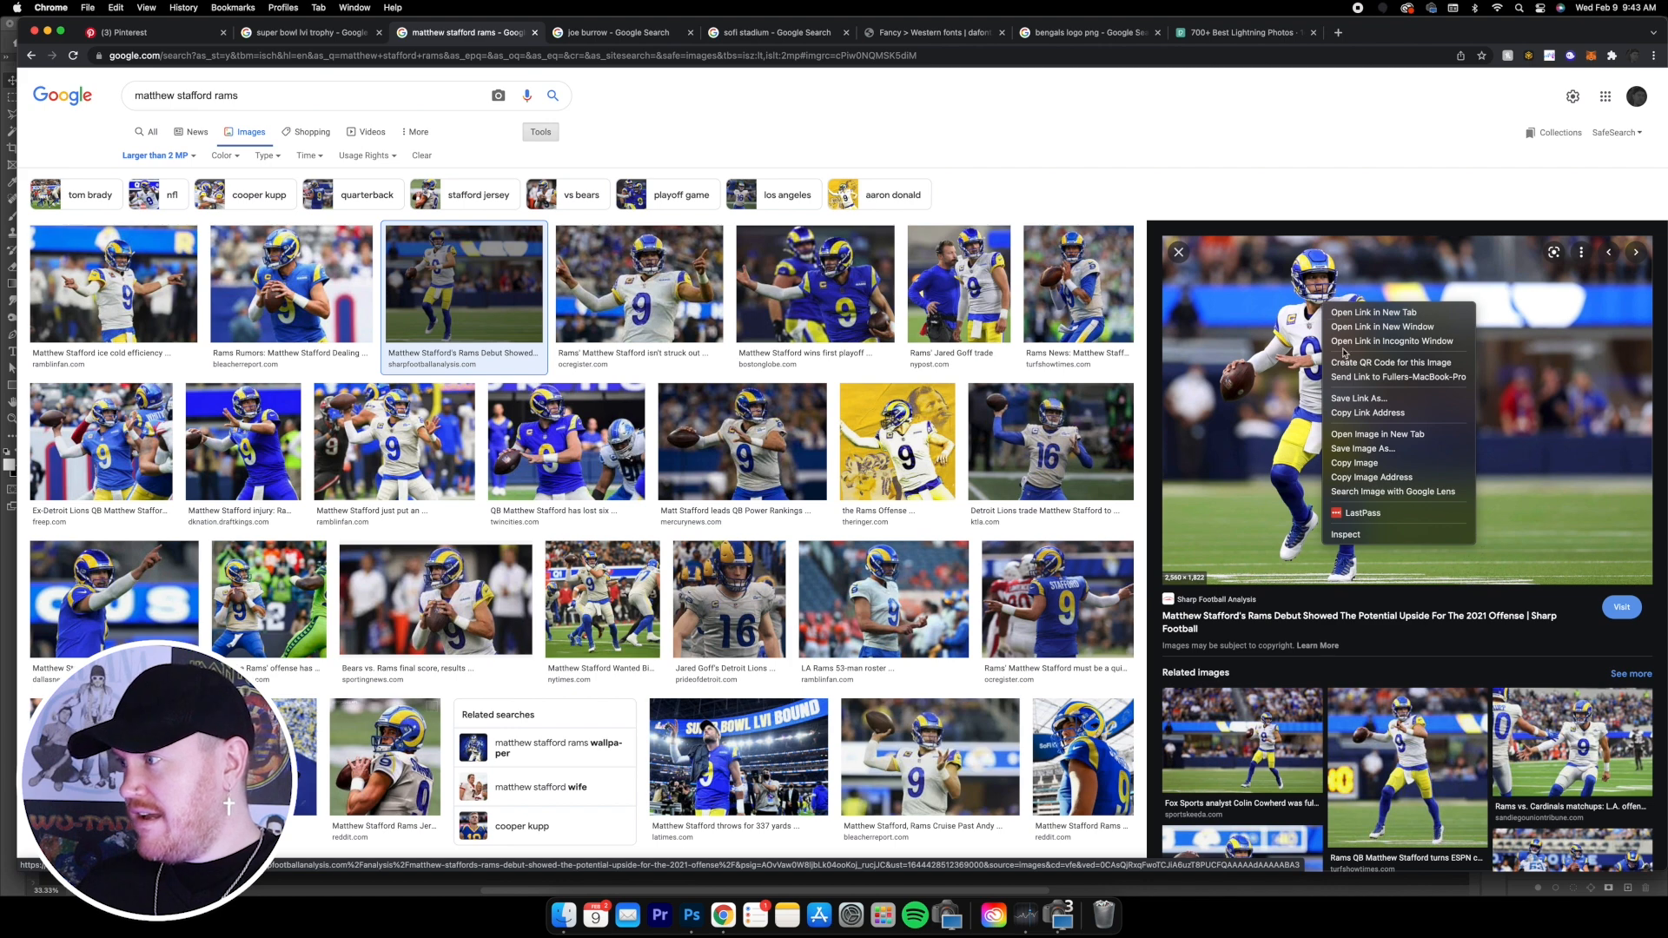
{"action": "left_click", "coordinate": [1348, 465]}
{"action": "left_click", "coordinate": [691, 915]}
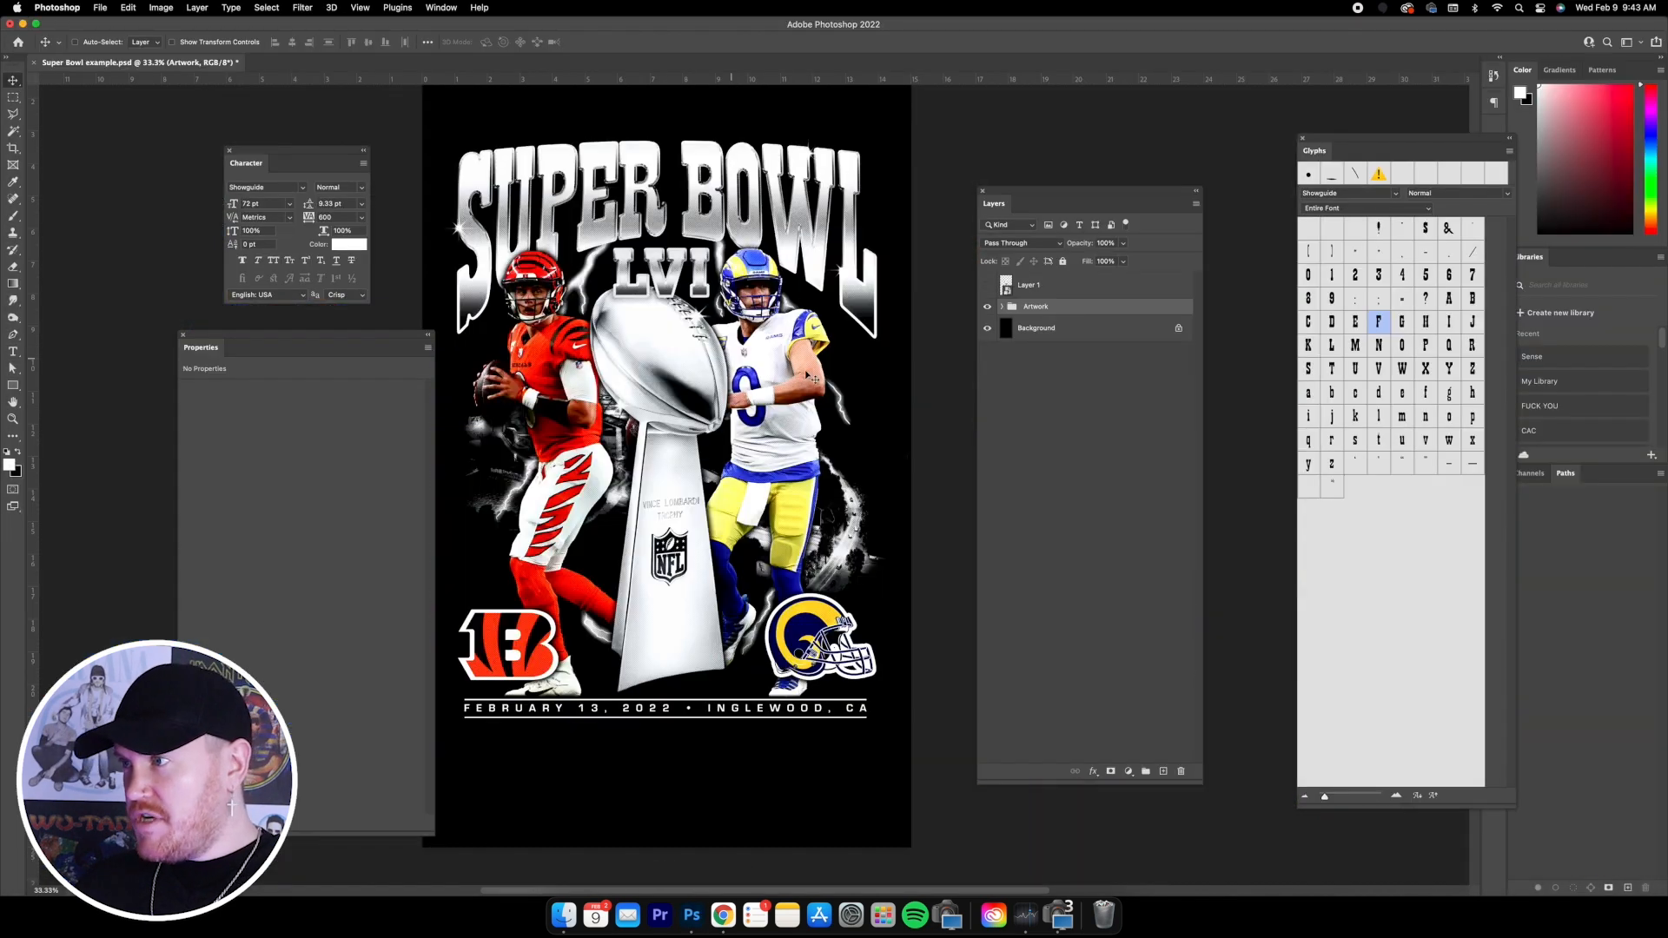
- Hide the Artwork group, show the trophy layer again, and paste the player photo between the two in the layer stack
{"action": "left_click", "coordinate": [987, 305]}
{"action": "left_click", "coordinate": [987, 285]}
{"action": "left_click", "coordinate": [1030, 287]}
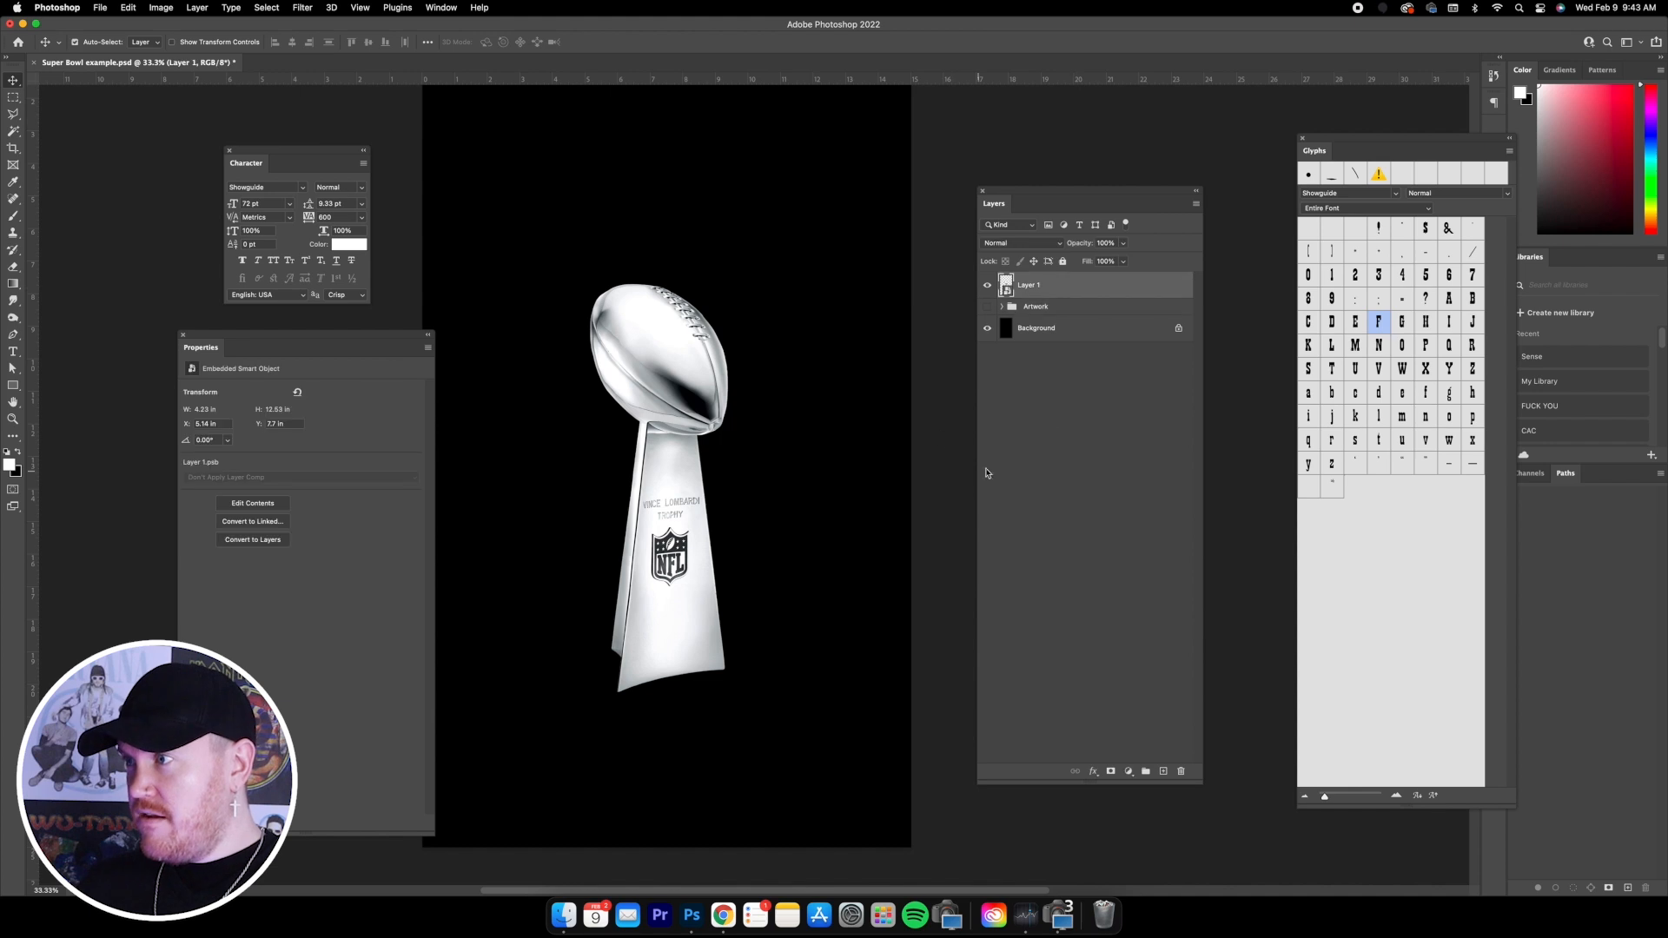
{"action": "left_click", "coordinate": [1051, 311]}
{"action": "key", "text": "super+v"}
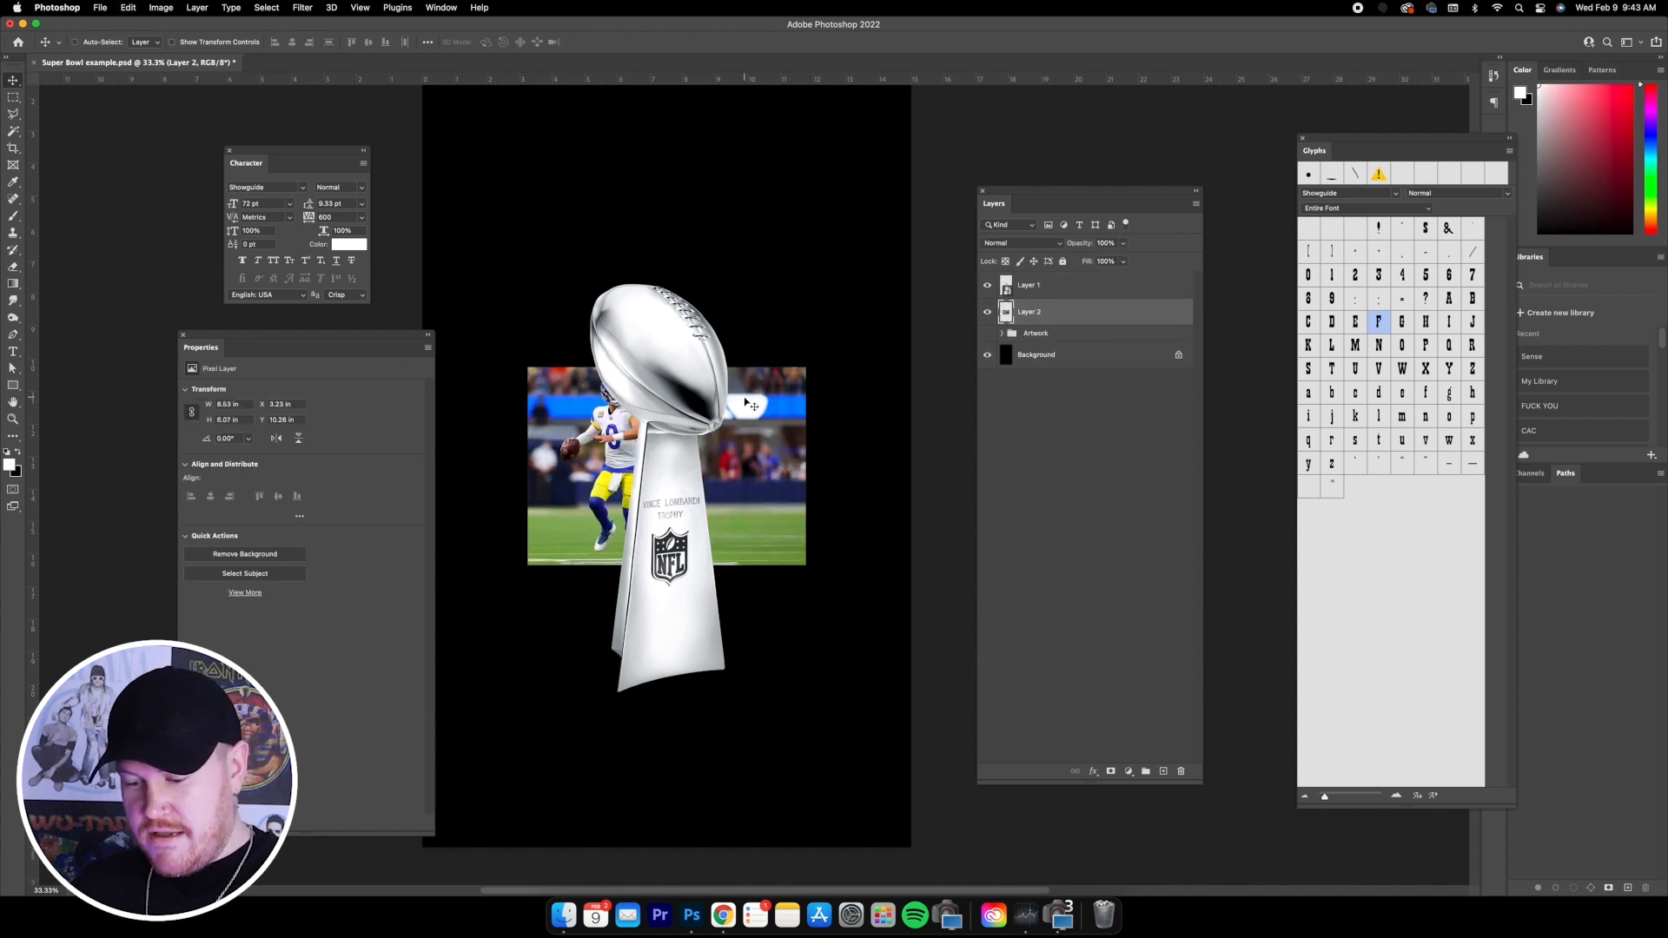
- Turn on transform controls and enlarge the player photo, placing the player behind the trophy on its right side
{"action": "left_click", "coordinate": [171, 42]}
{"action": "left_click_drag", "start_coordinate": [751, 446], "coordinate": [944, 455]}
{"action": "left_click_drag", "start_coordinate": [723, 375], "coordinate": [434, 118]}
{"action": "left_click_drag", "start_coordinate": [574, 242], "coordinate": [758, 376]}
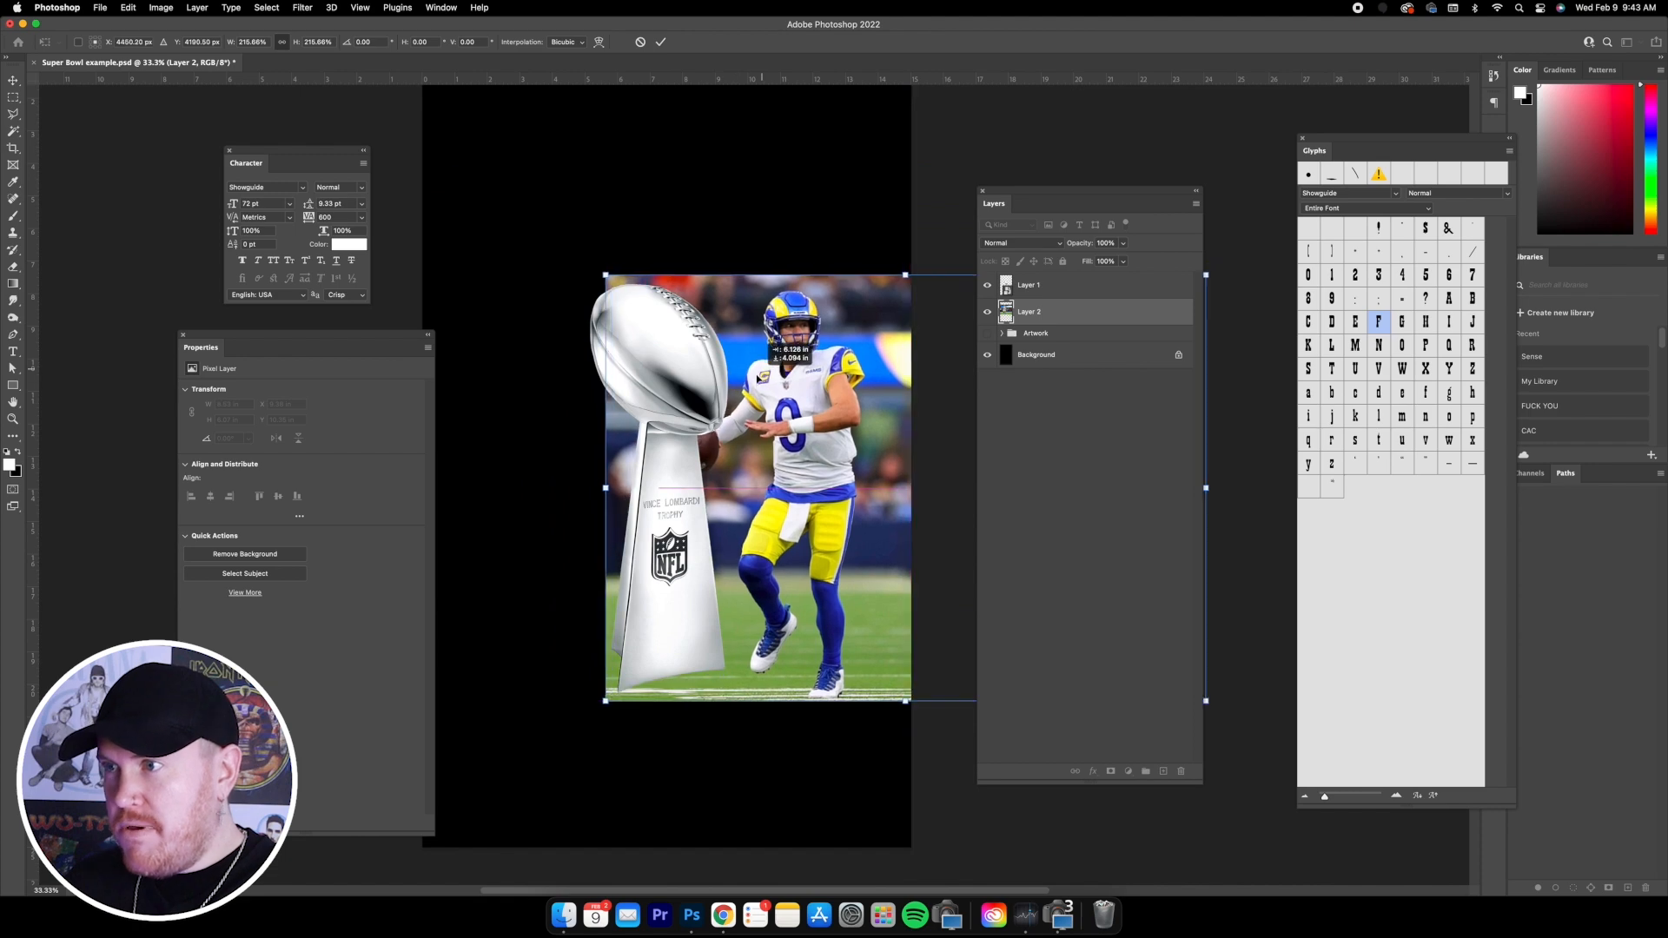
{"action": "left_click_drag", "start_coordinate": [606, 275], "coordinate": [537, 225]}
{"action": "left_click", "coordinate": [12, 82]}
- With the Artwork group visible and the photo at 72% opacity, match it to the reference player at about 20.44 by 14.54 in
{"action": "left_click", "coordinate": [987, 333]}
{"action": "left_click", "coordinate": [1123, 261]}
{"action": "left_click_drag", "start_coordinate": [1123, 260], "coordinate": [1108, 262]}
{"action": "mouse_move", "coordinate": [796, 304]}
{"action": "left_mouse_down"}
{"action": "mouse_move", "coordinate": [806, 320]}
{"action": "mouse_move", "coordinate": [801, 306]}
{"action": "left_mouse_up"}
{"action": "left_click_drag", "start_coordinate": [1014, 202], "coordinate": [1070, 198]}
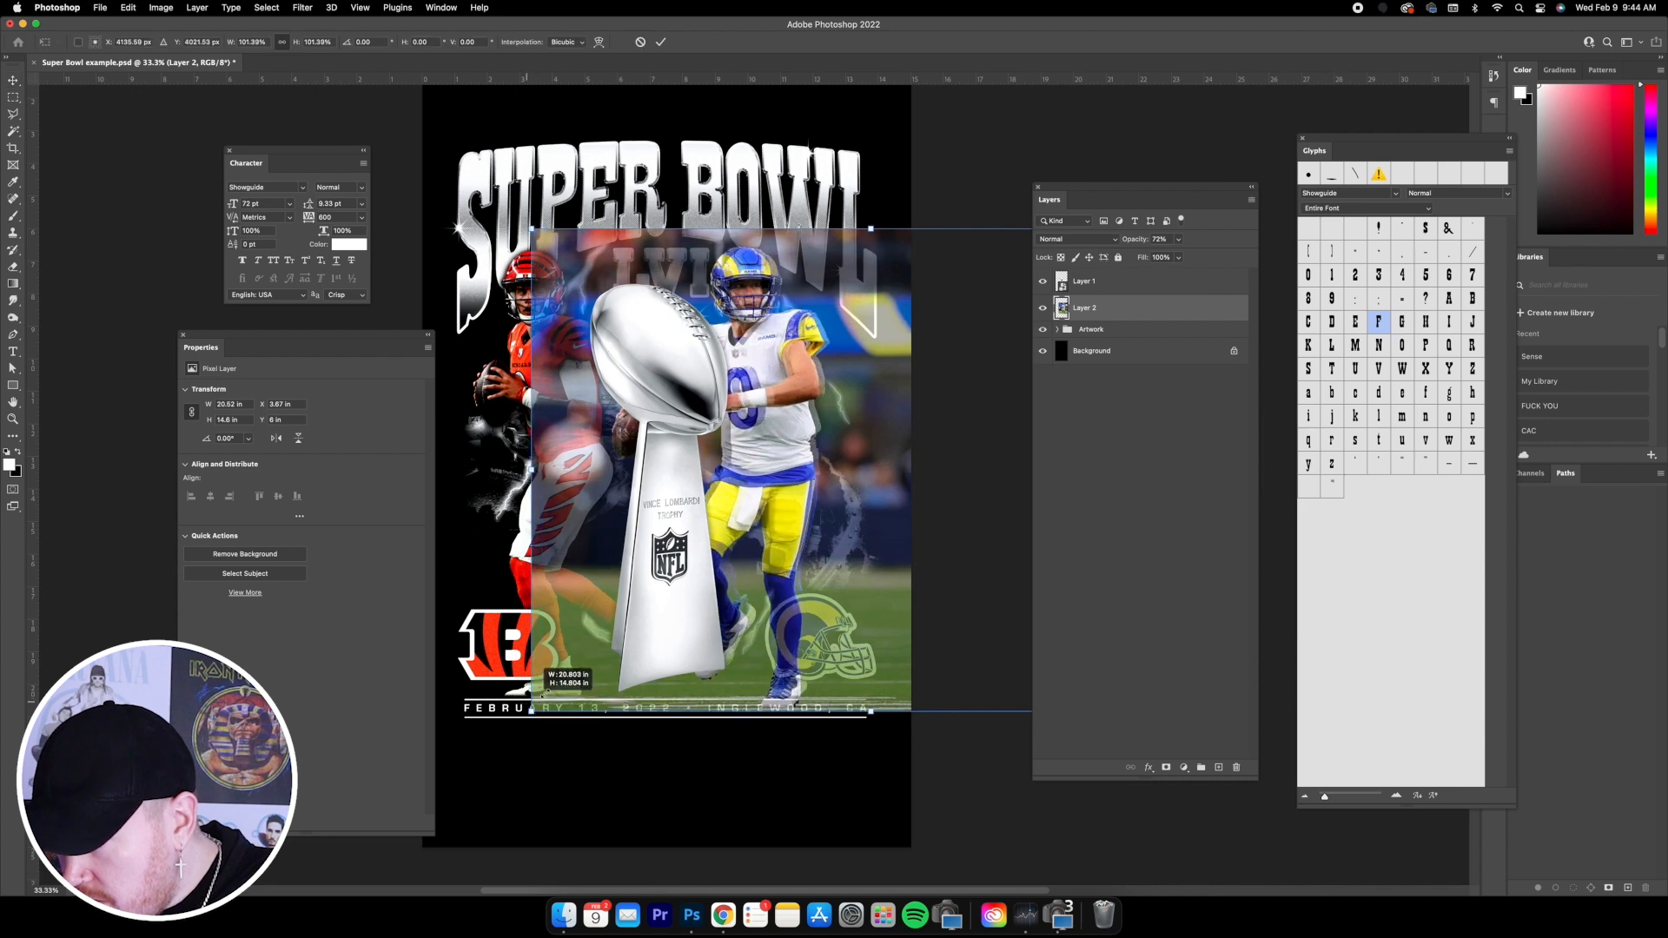
{"action": "left_click_drag", "start_coordinate": [542, 702], "coordinate": [543, 696]}
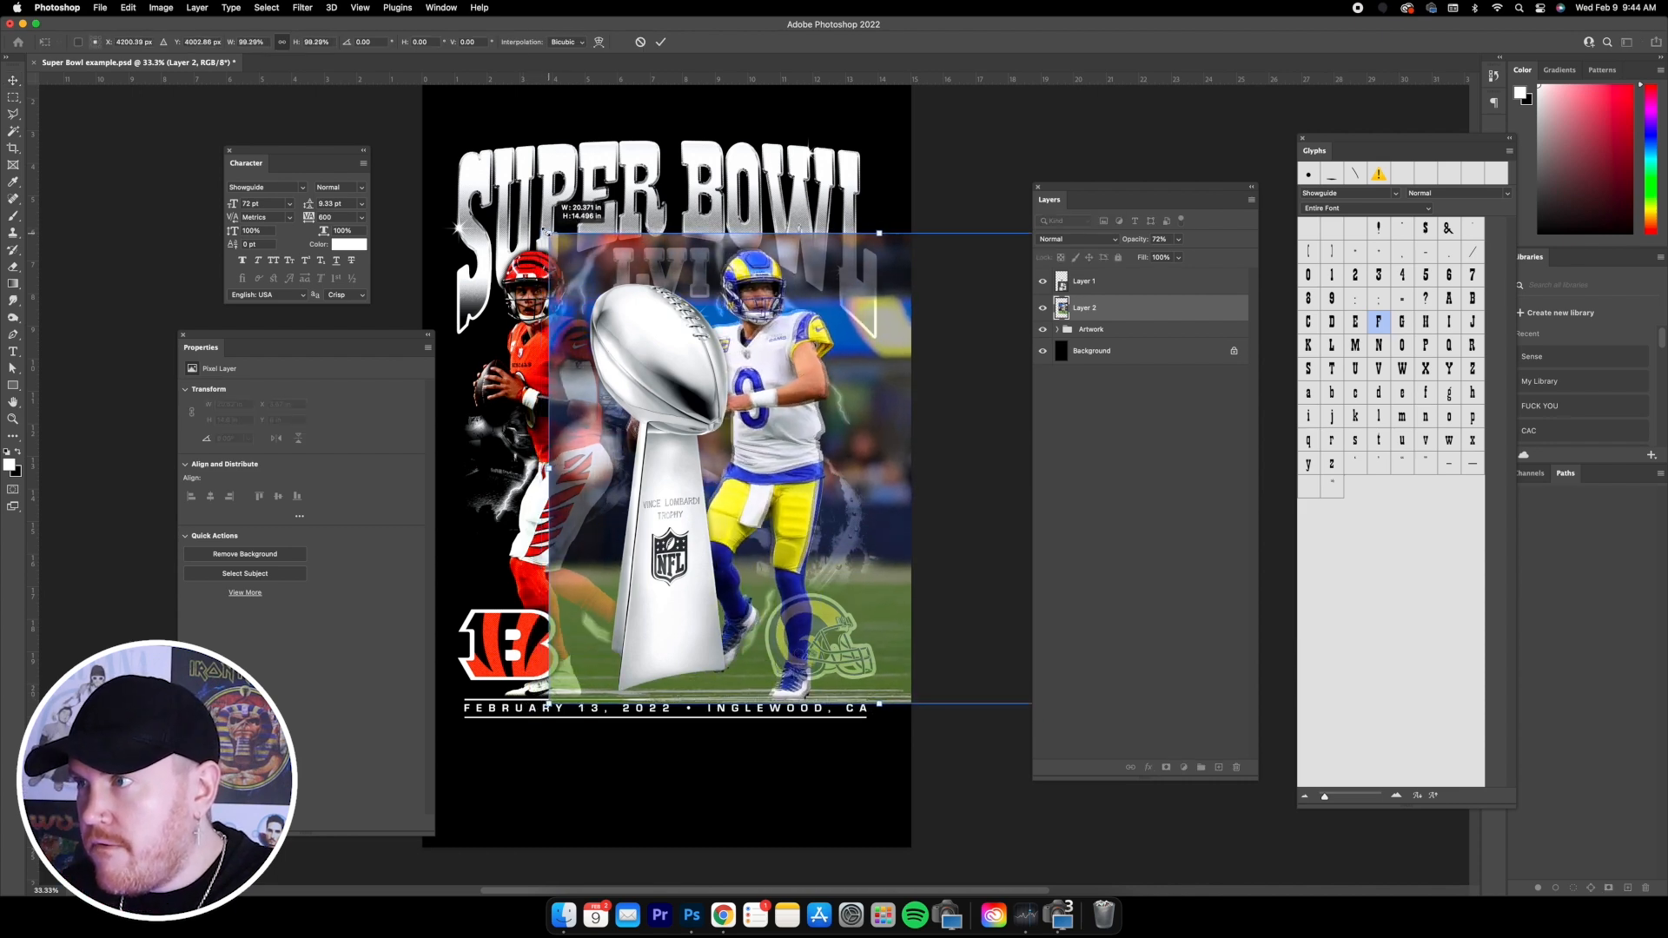
{"action": "left_click_drag", "start_coordinate": [542, 230], "coordinate": [545, 231]}
{"action": "key", "text": "Return"}
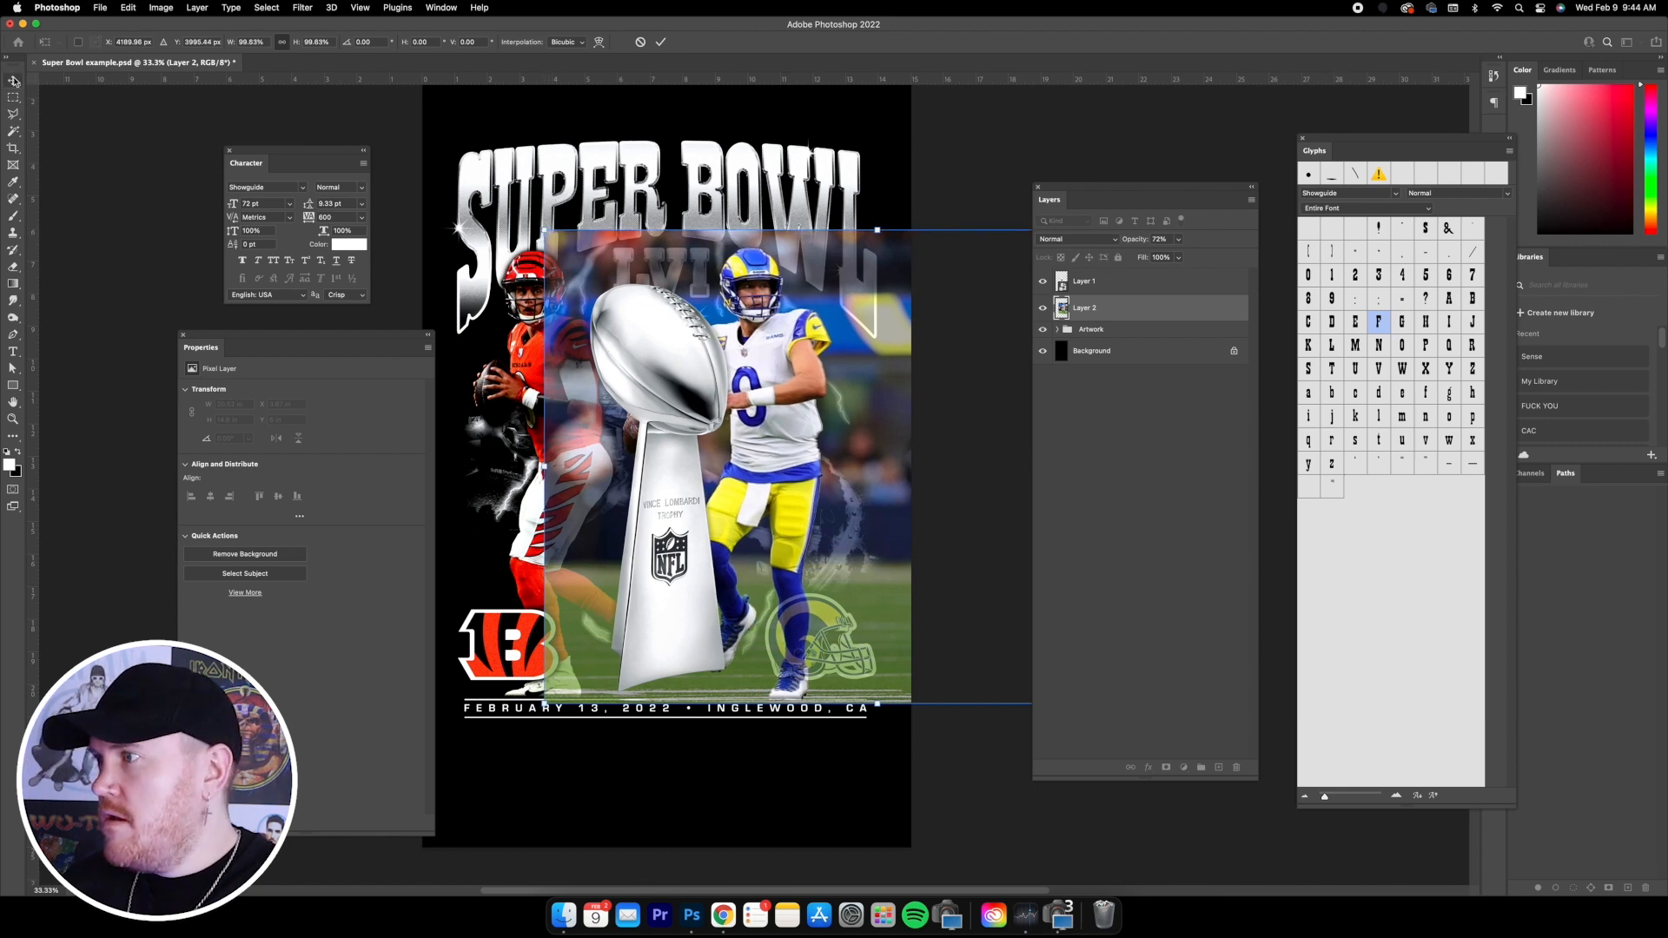
- Restore the player photo to 100% opacity and remove its background
{"action": "left_click", "coordinate": [1179, 240]}
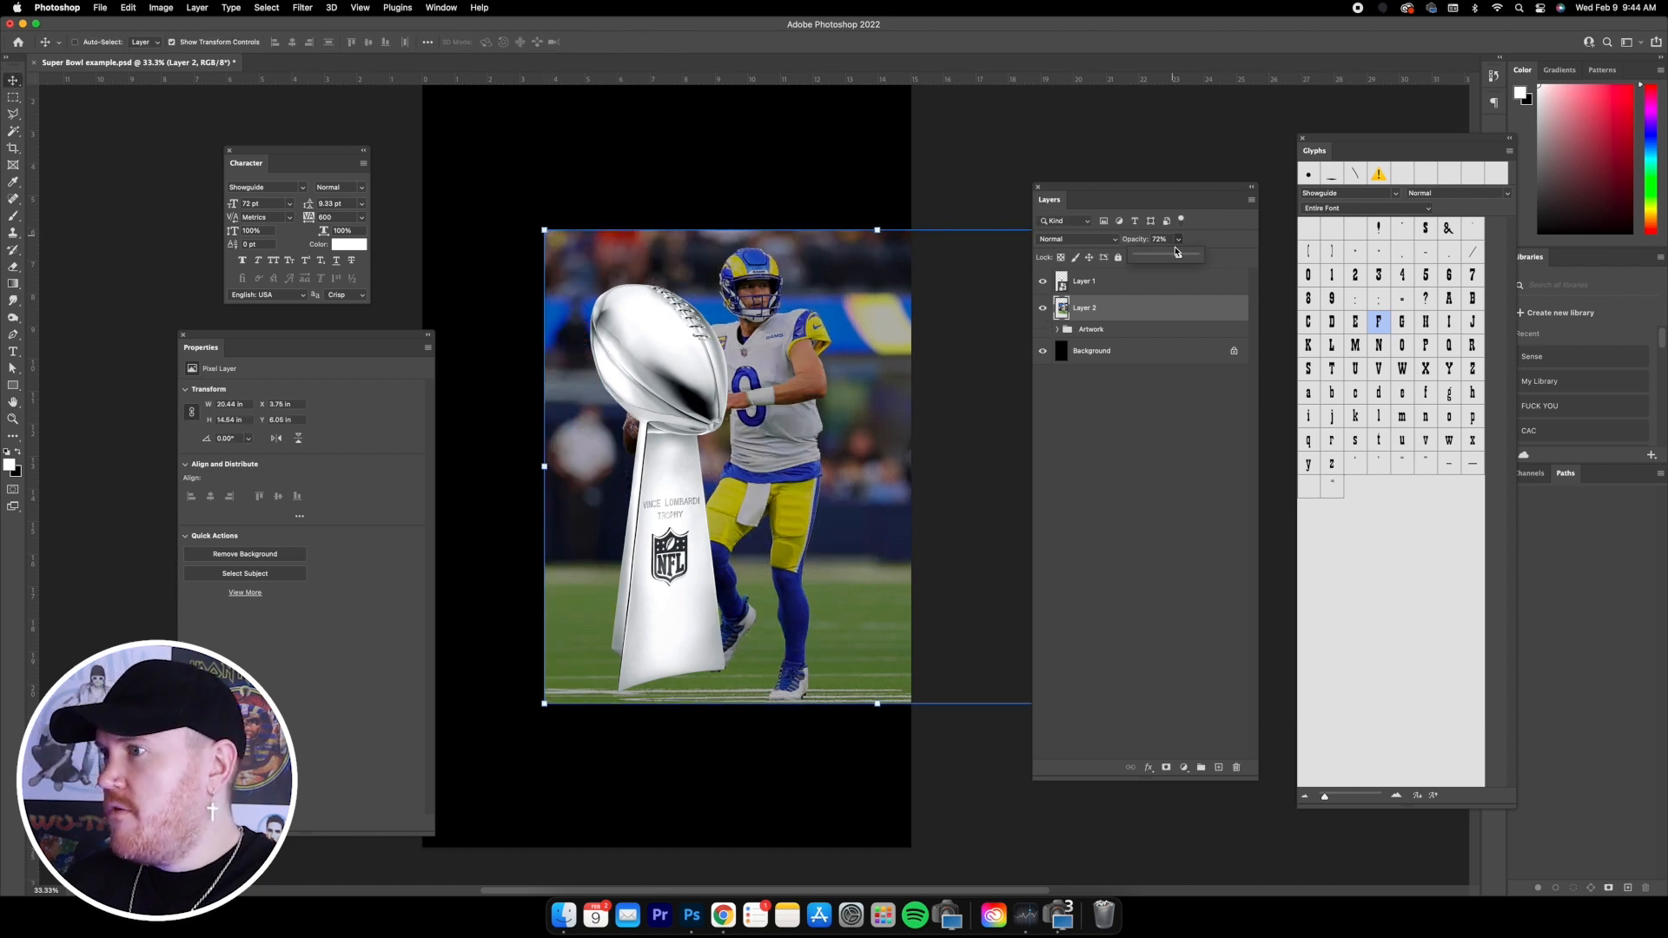
{"action": "left_click_drag", "start_coordinate": [1177, 256], "coordinate": [1277, 261]}
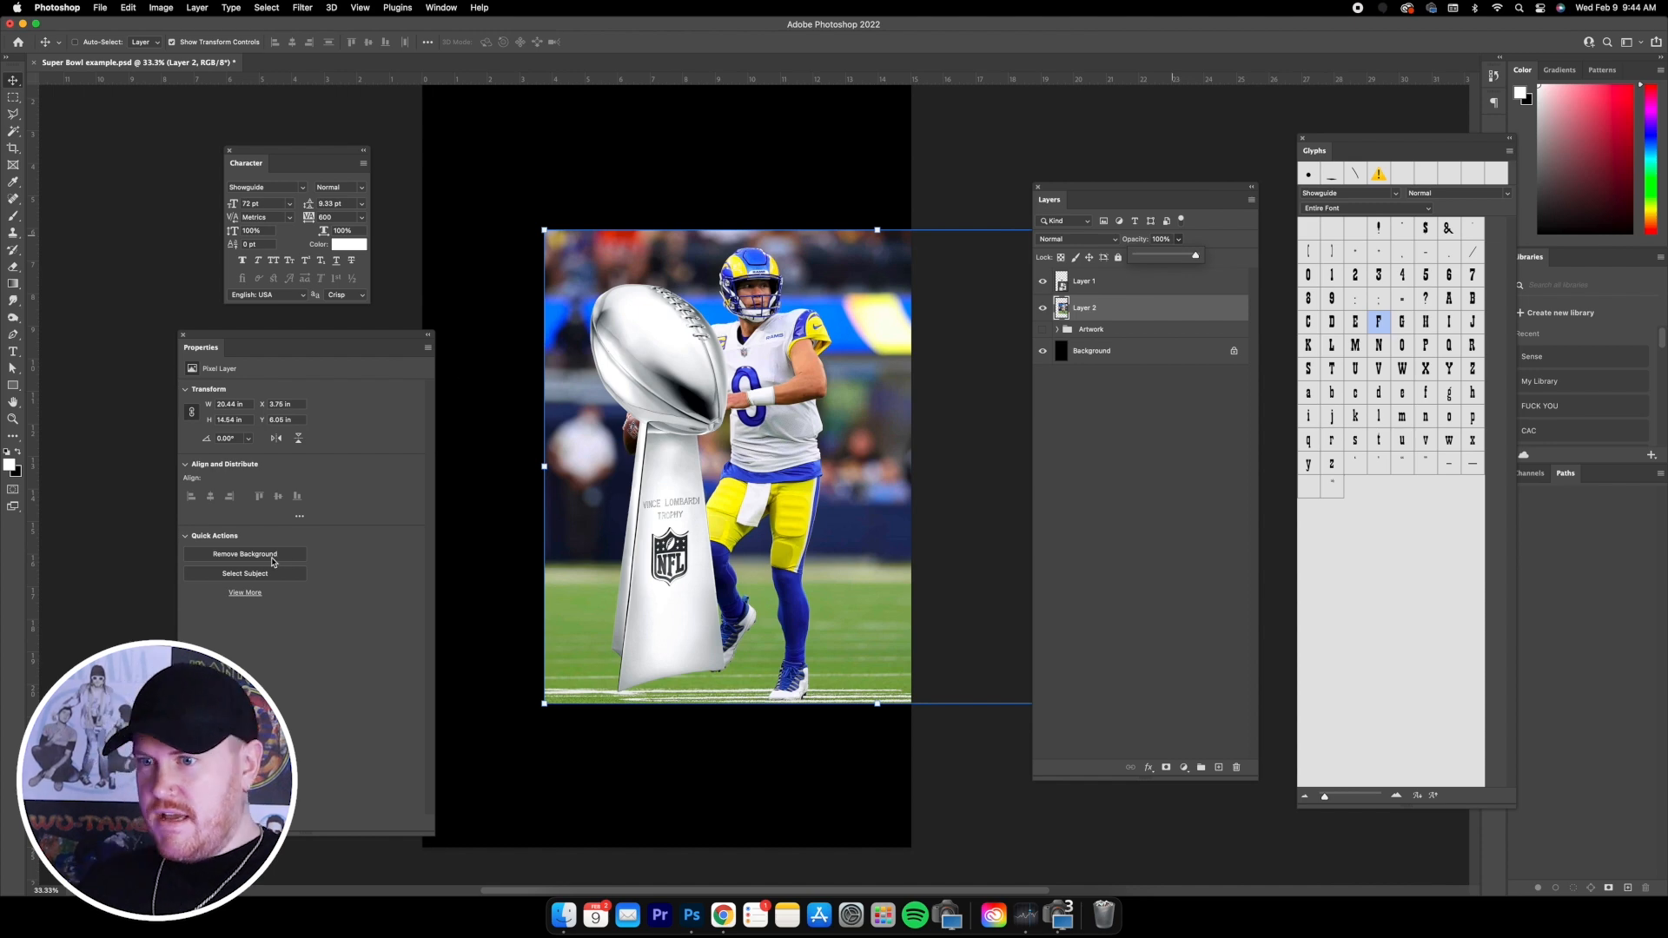
{"action": "left_click", "coordinate": [270, 556]}
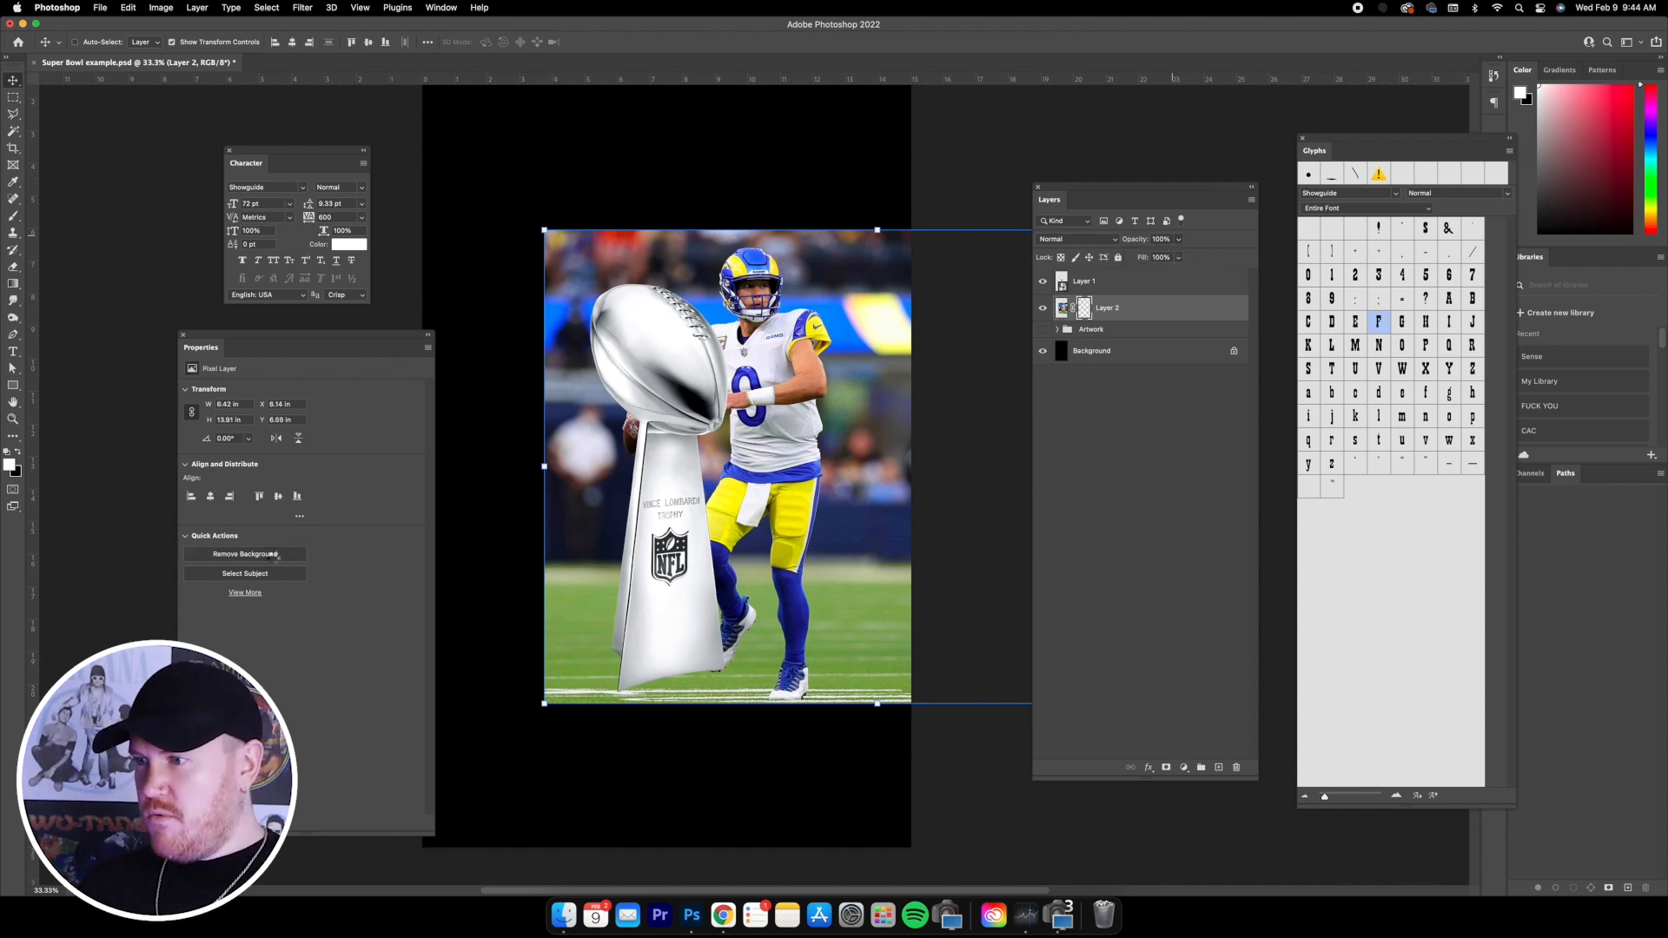
- Inspect the player's cutout edges up close, especially around the helmet, face mask and shoulders
{"action": "key", "text": "super+plus"}
{"action": "key", "text": "super+plus"}
{"action": "key", "text": "super+plus"}
{"action": "key", "text": "super+plus"}
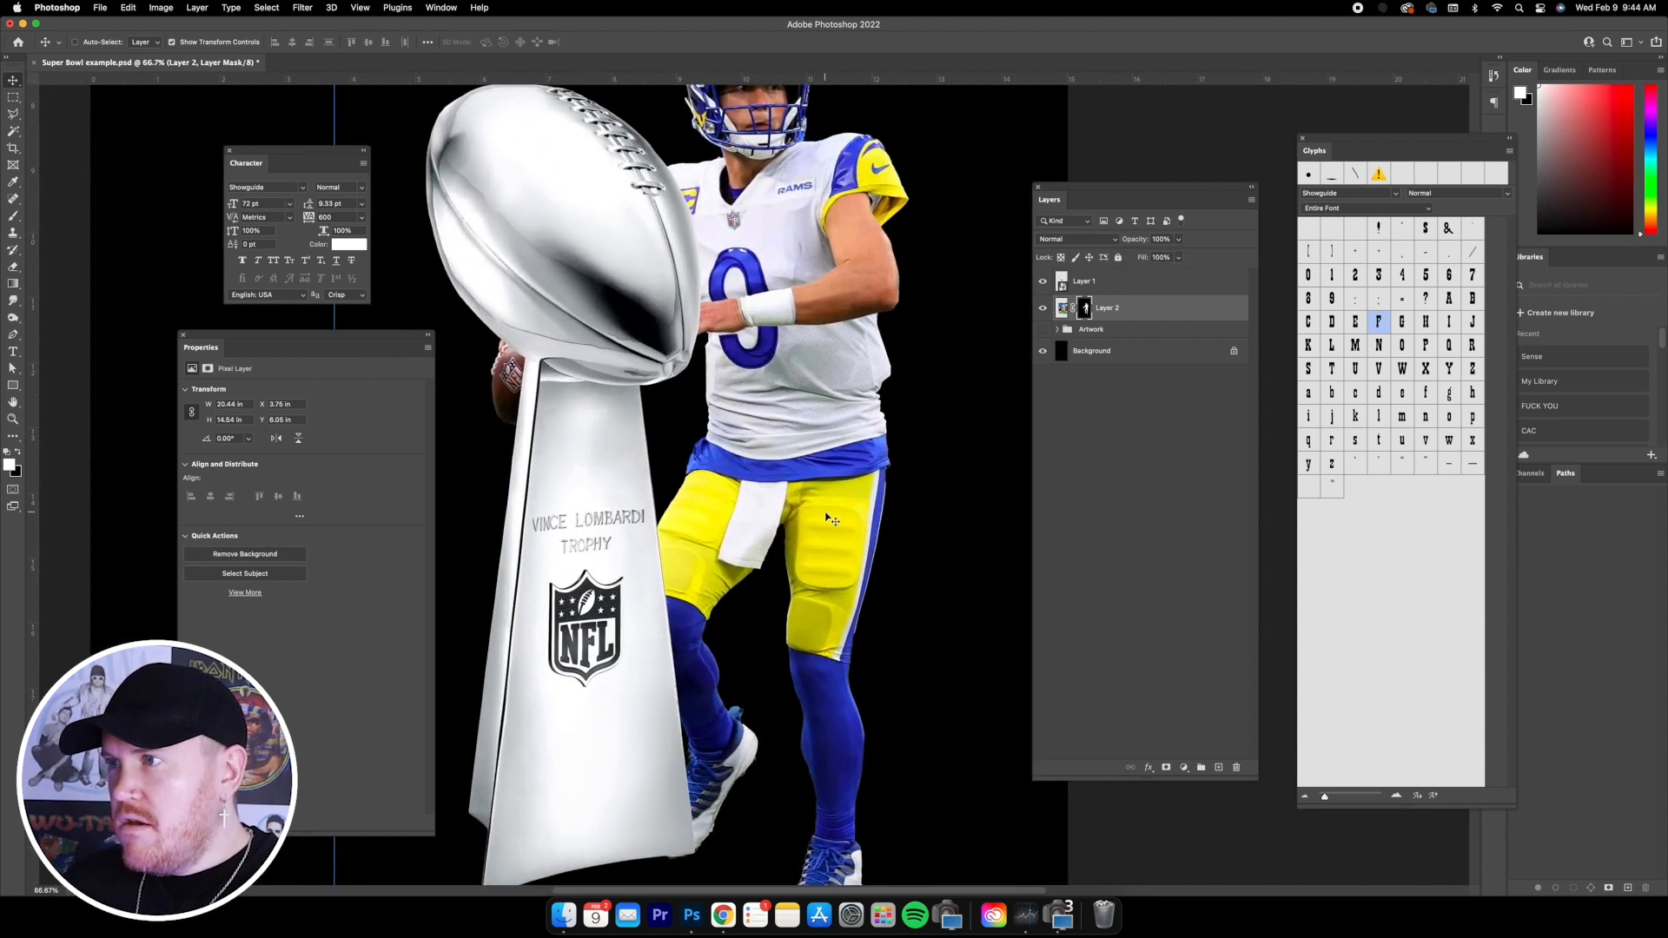
{"action": "scroll", "coordinate": [827, 516], "scroll_direction": "left", "scroll_amount": 3}
{"action": "scroll", "coordinate": [827, 516], "scroll_direction": "up", "scroll_amount": 2}
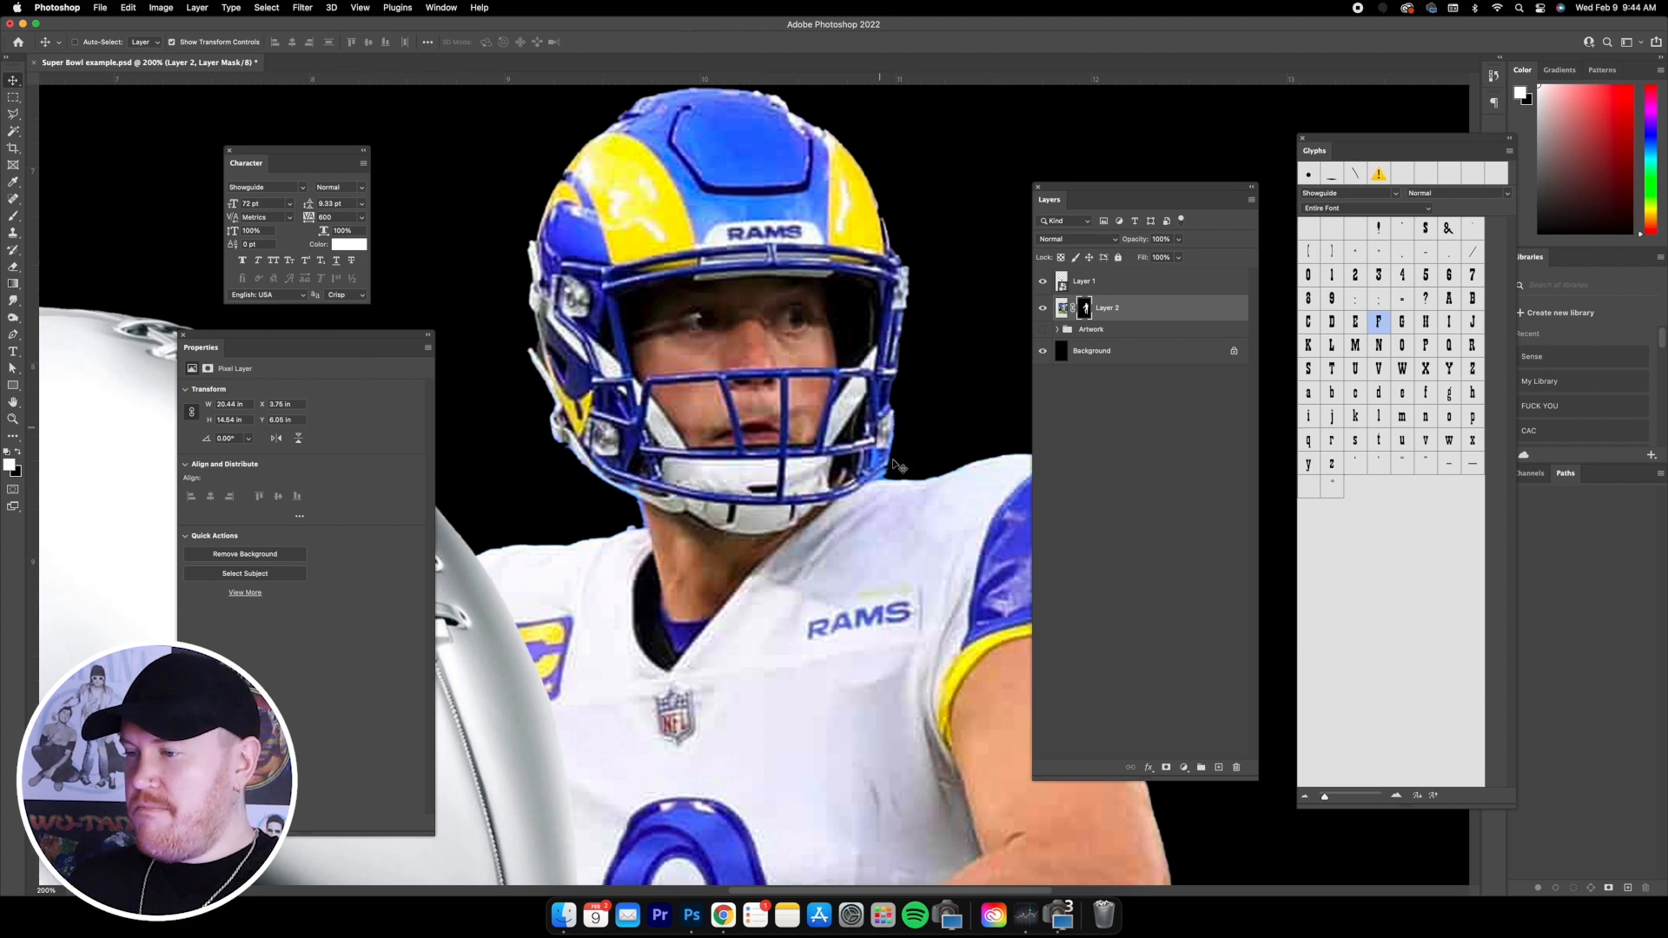
{"action": "key", "text": "super+minus"}
{"action": "key", "text": "super+minus"}
{"action": "key", "text": "super+minus"}
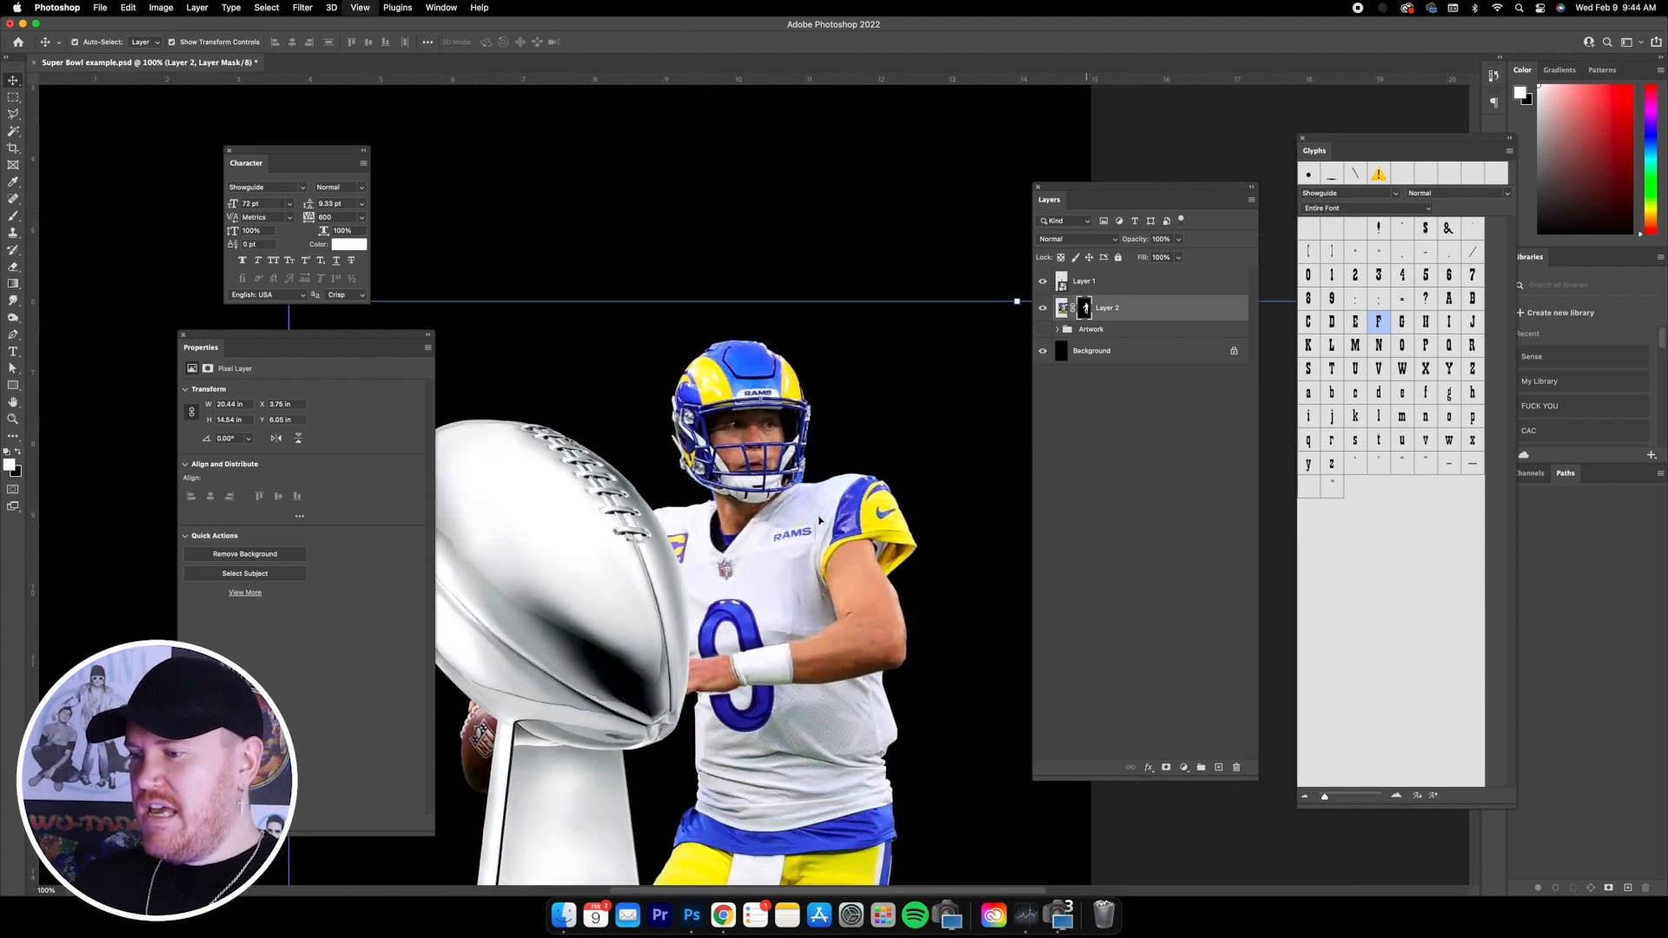
{"action": "left_click", "coordinate": [718, 929]}
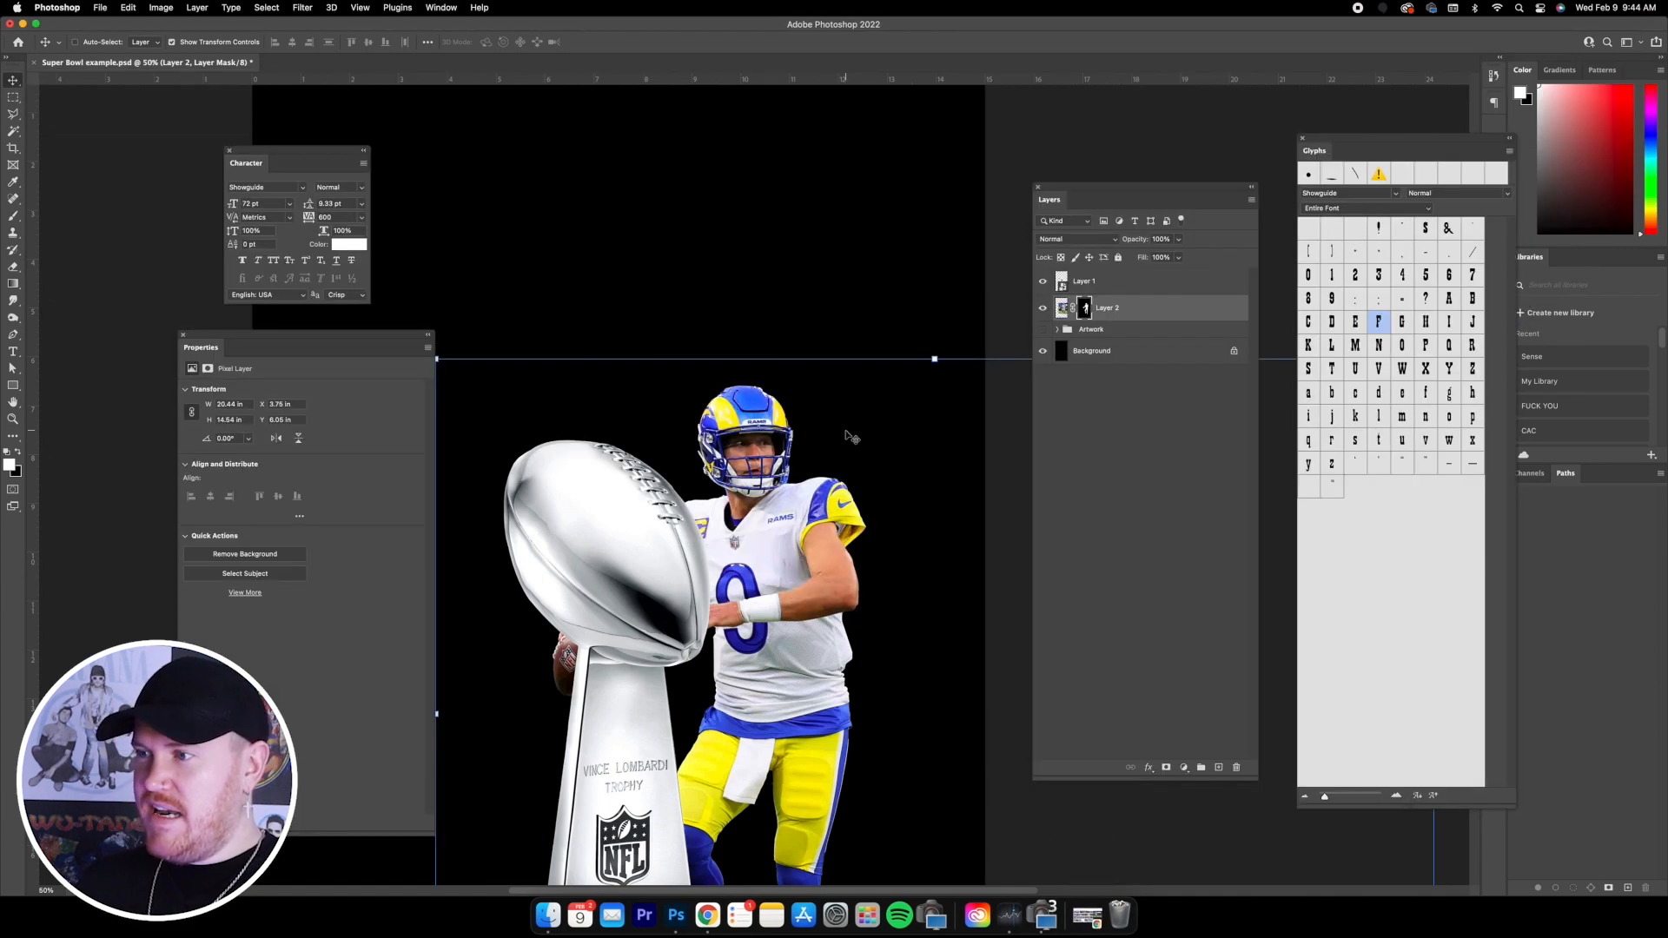
{"action": "scroll", "coordinate": [847, 432], "scroll_direction": "up", "scroll_amount": 3}
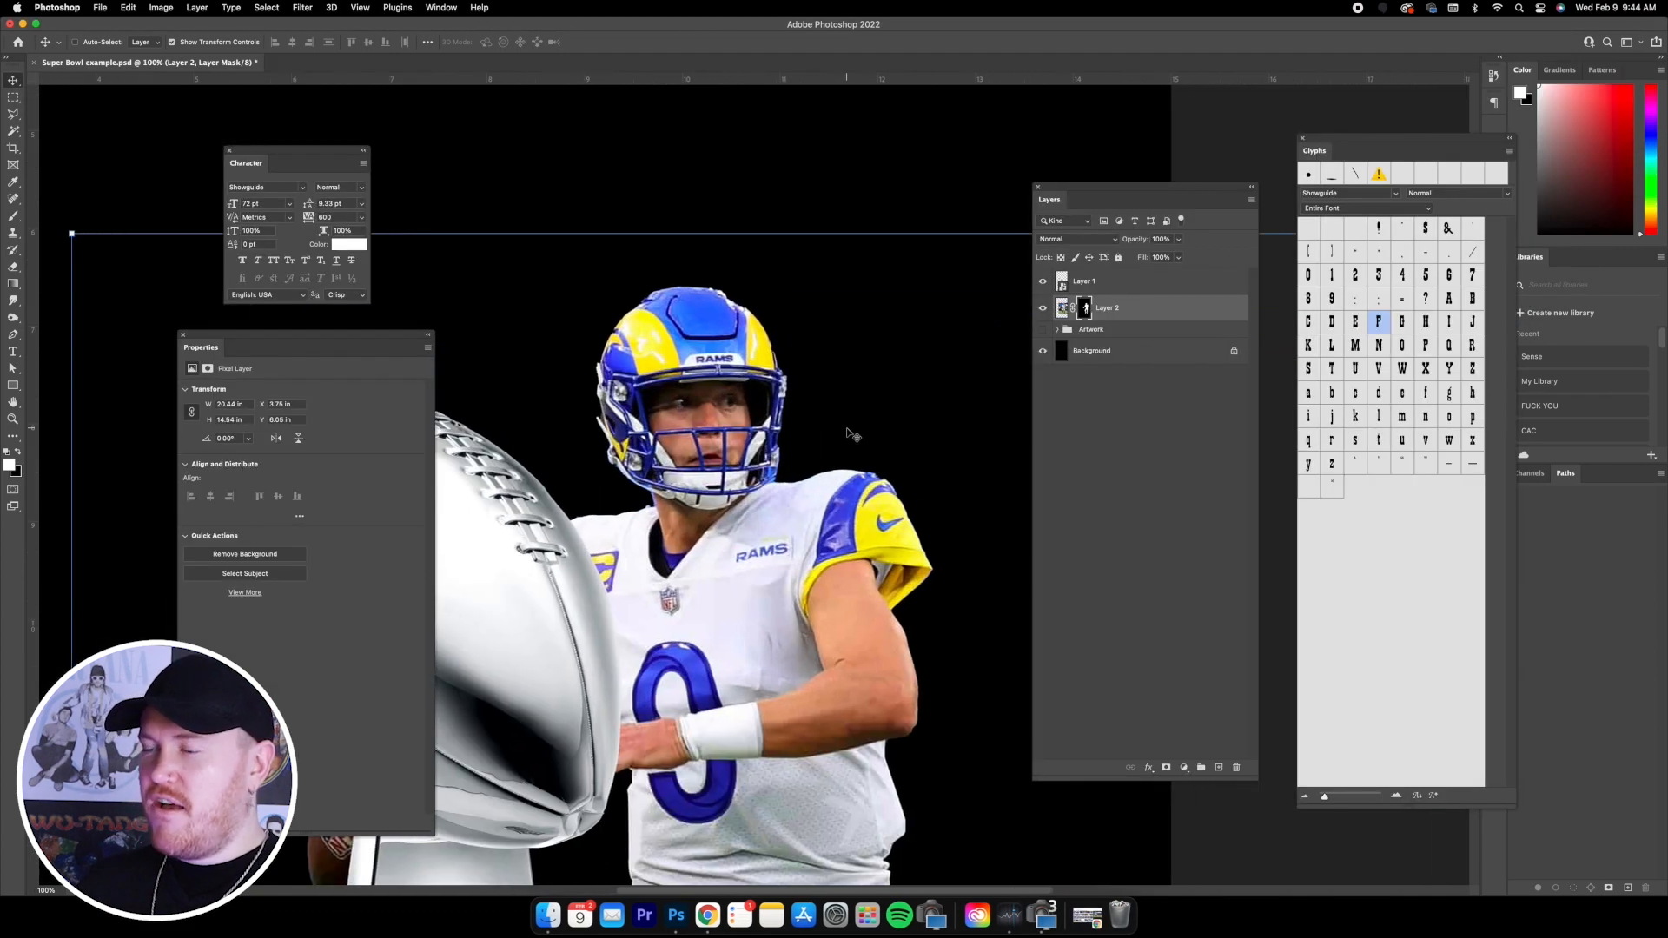
{"action": "scroll", "coordinate": [847, 432], "scroll_direction": "up", "scroll_amount": 2}
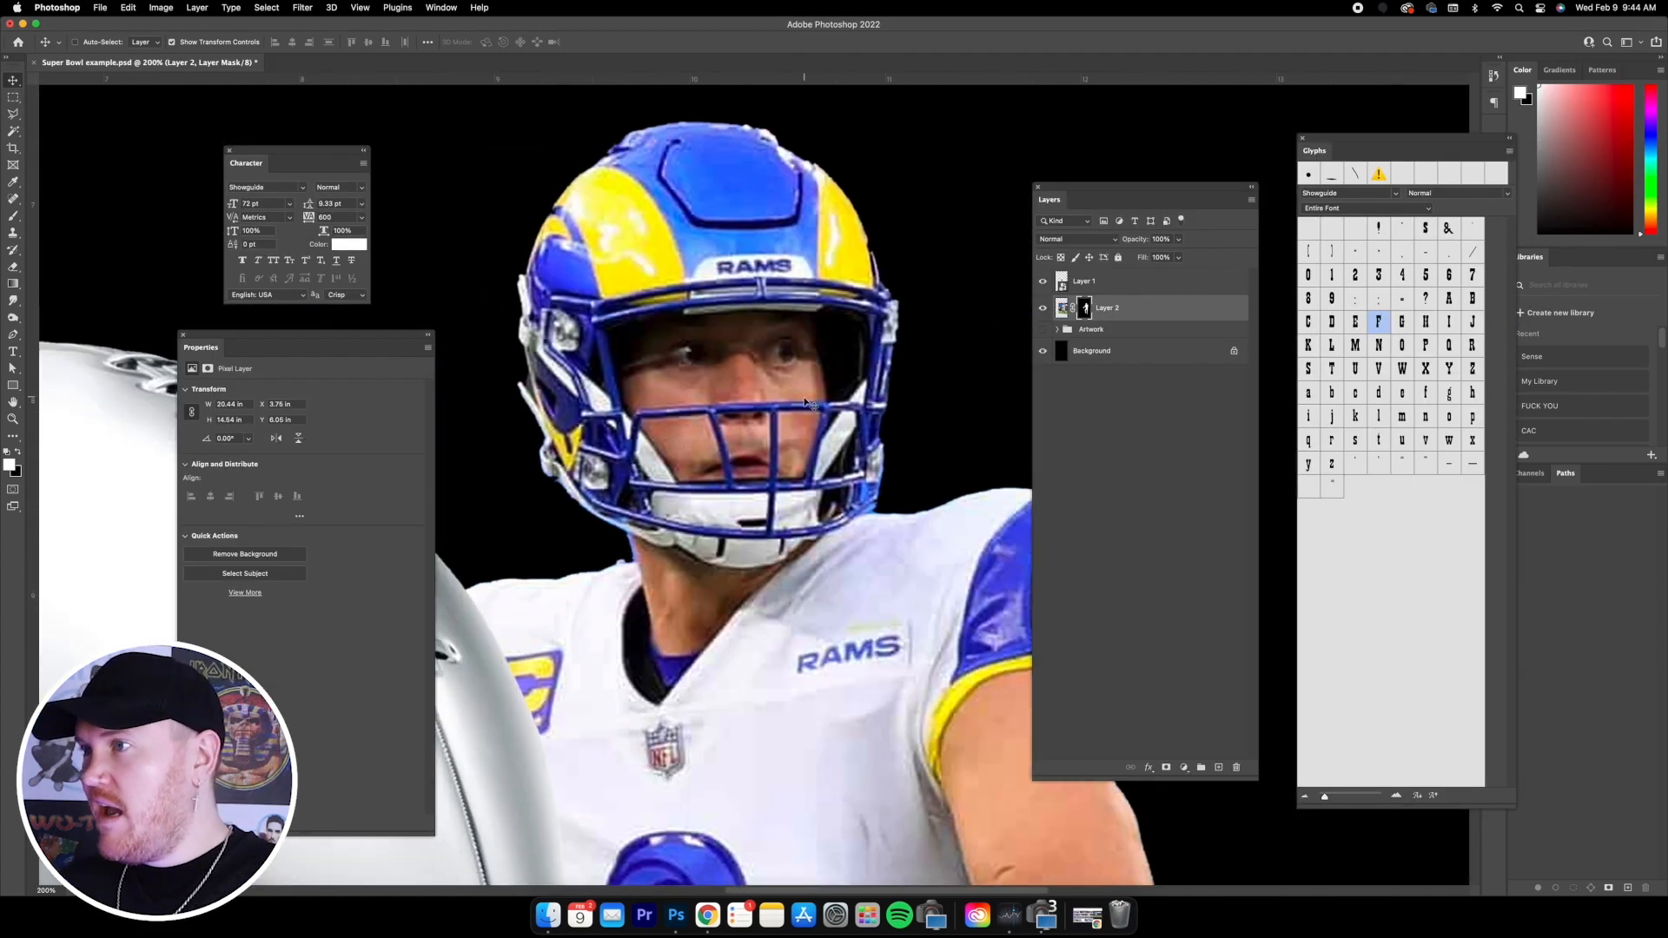
{"action": "scroll", "coordinate": [806, 402], "scroll_direction": "up", "scroll_amount": 2}
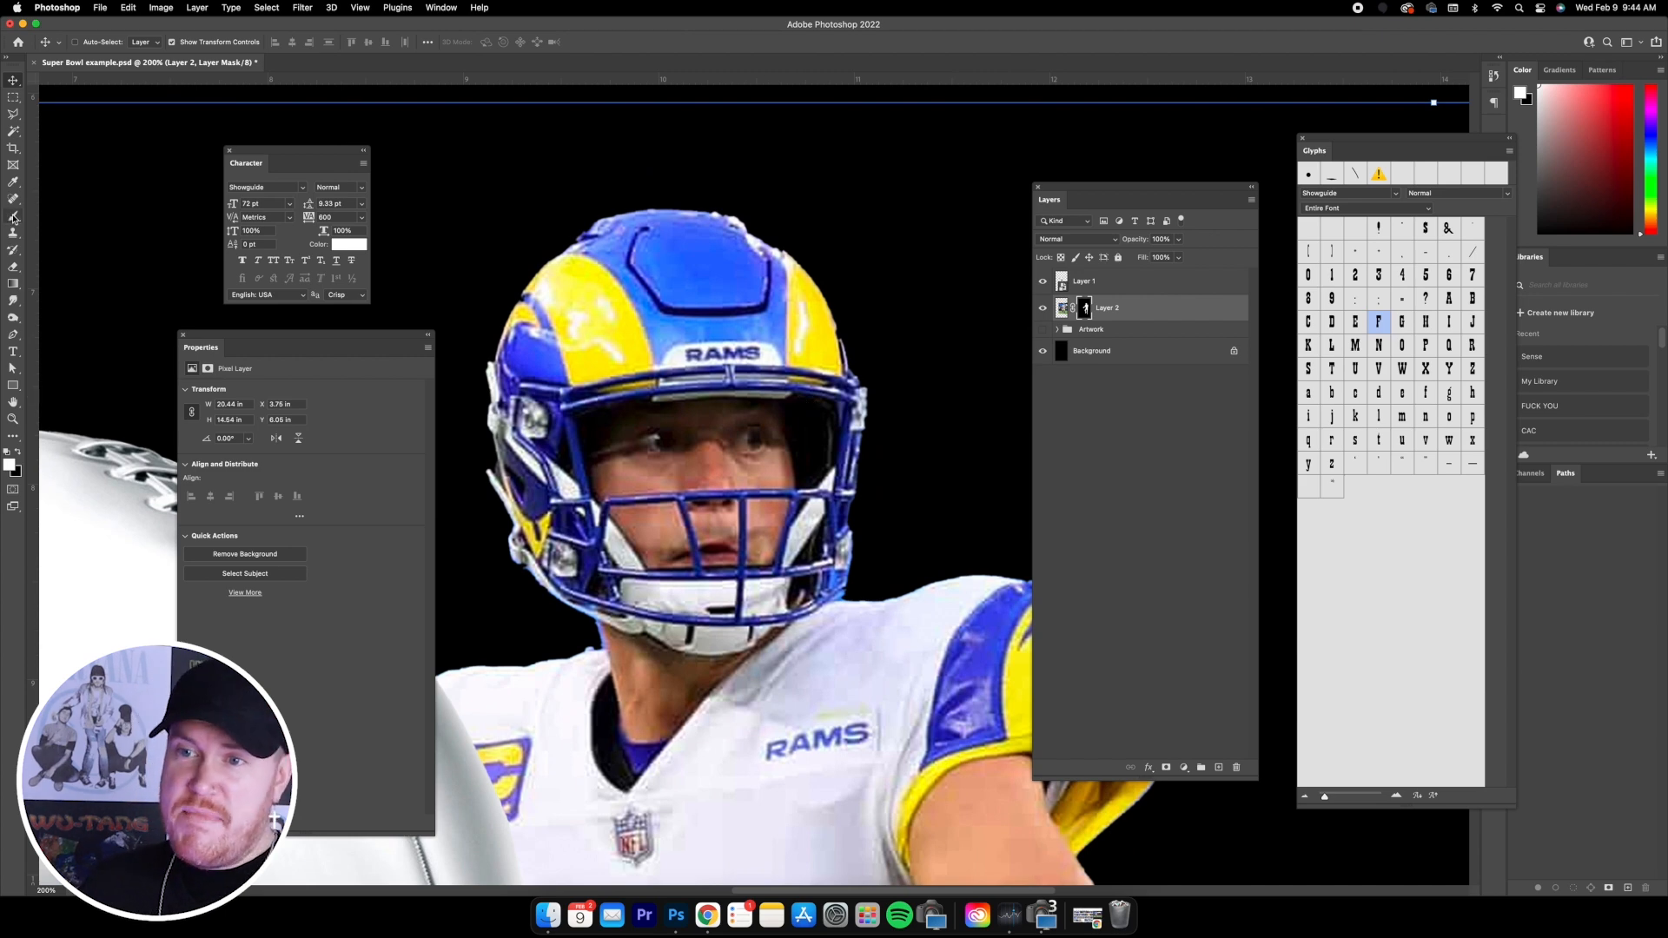
- Choose the Brush tool, select the player's layer mask, and feather the mask about 1.8 px
{"action": "left_click", "coordinate": [13, 218]}
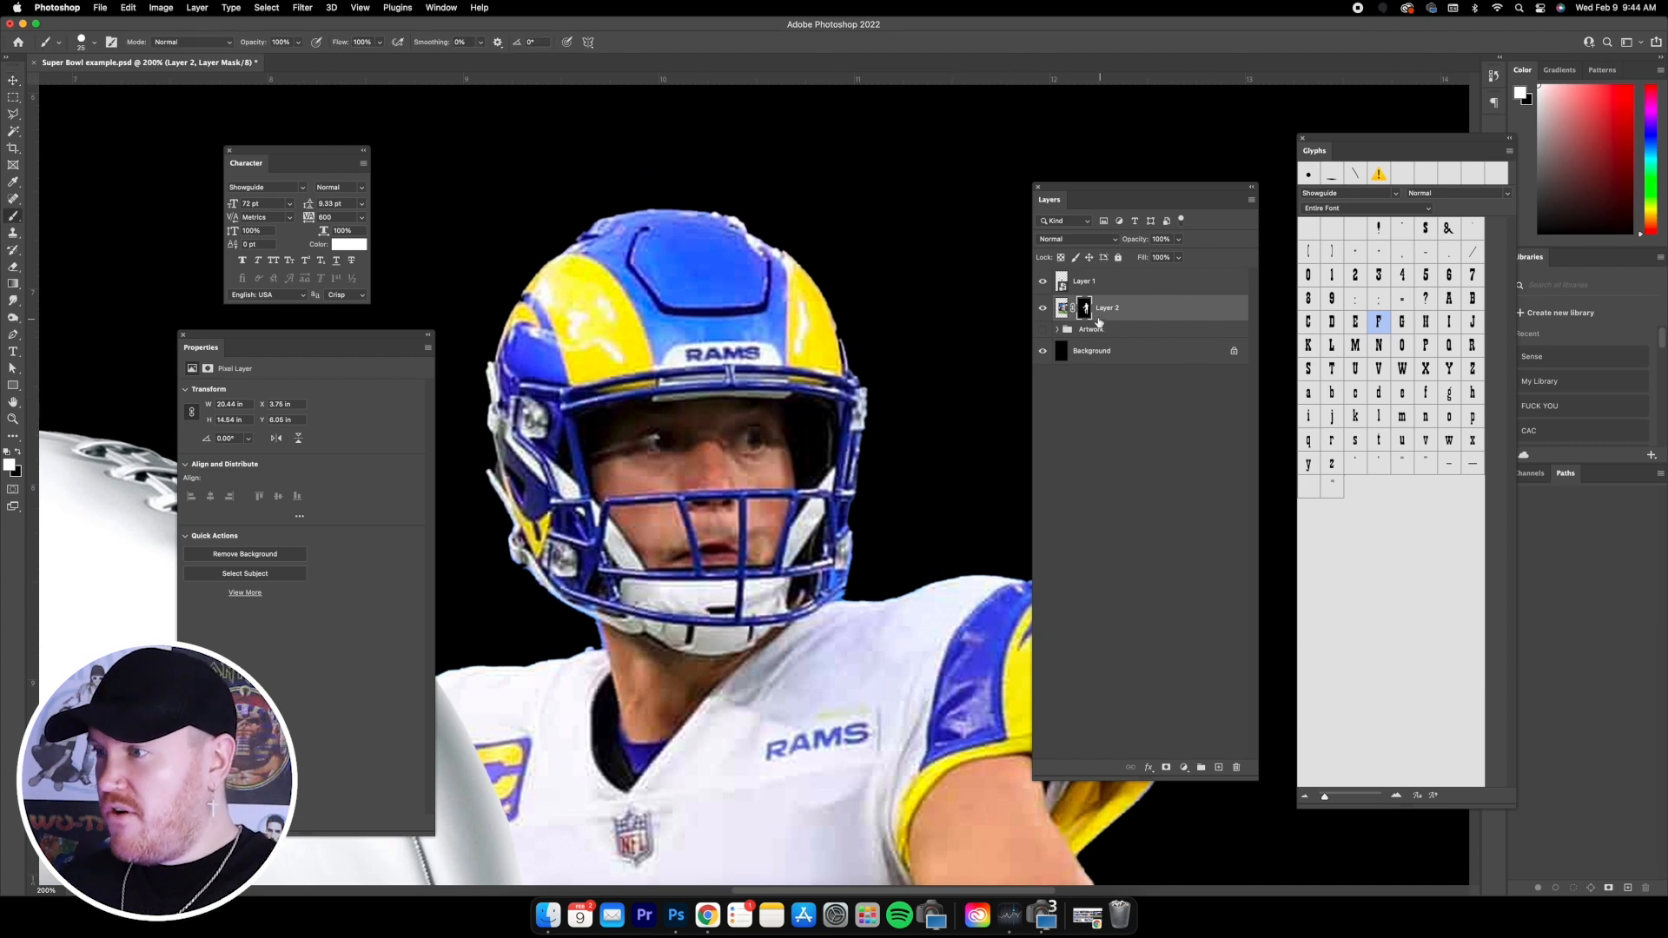
{"action": "left_click", "coordinate": [1085, 309]}
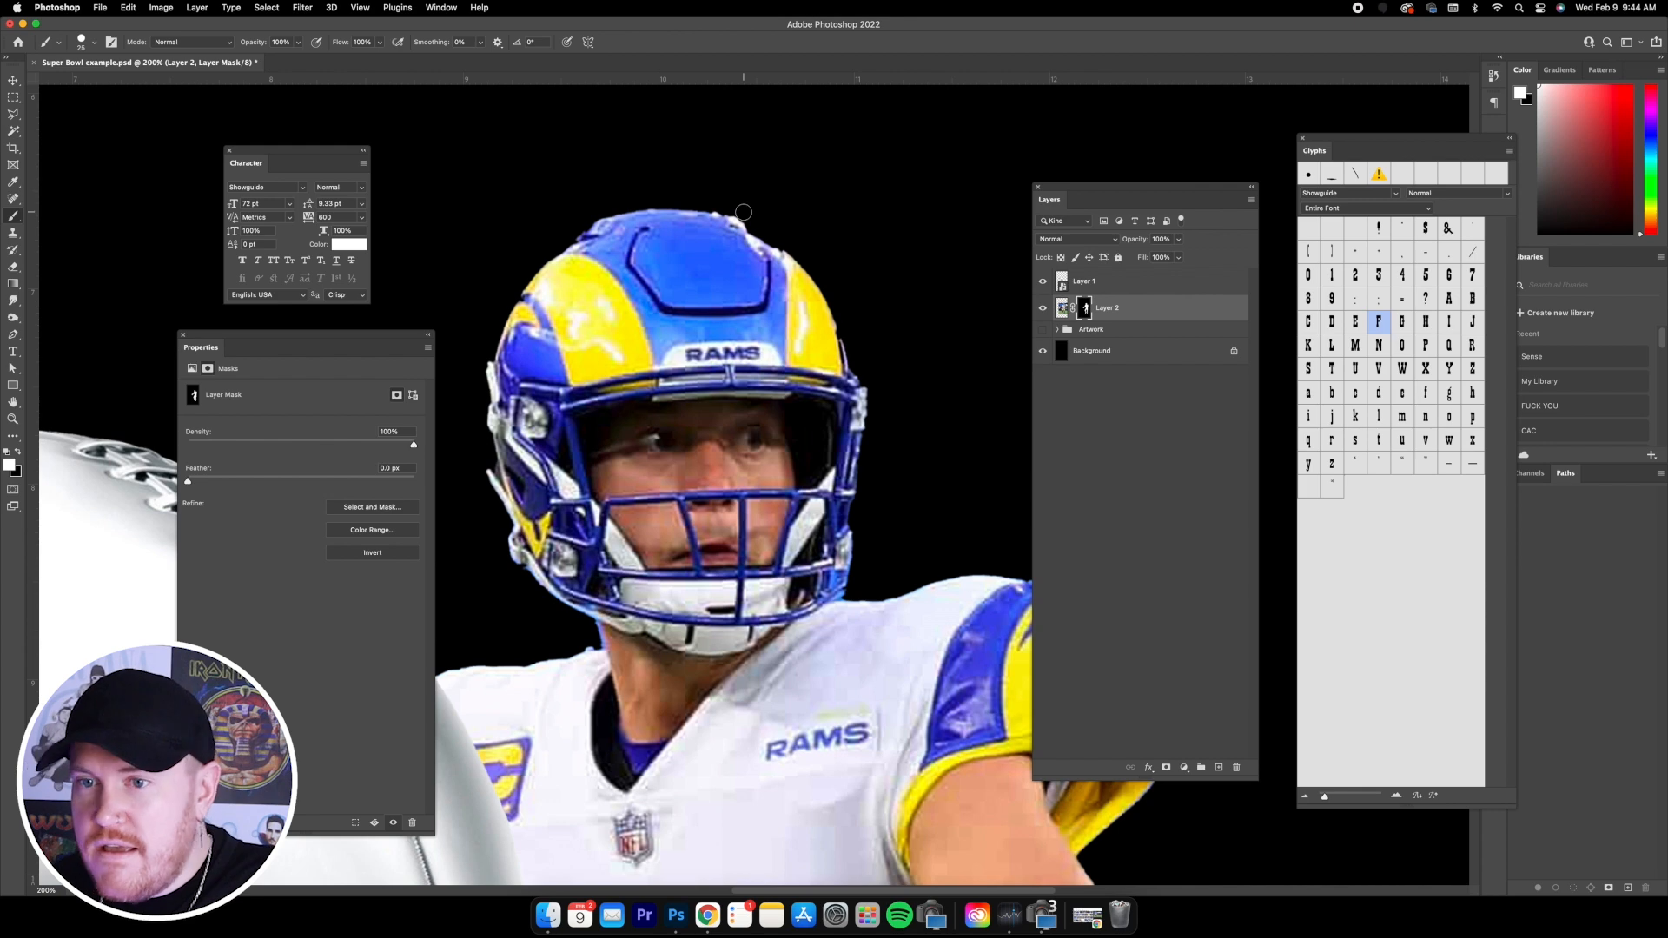
{"action": "scroll", "coordinate": [756, 211], "scroll_direction": "down", "scroll_amount": 2}
{"action": "scroll", "coordinate": [732, 400], "scroll_direction": "down", "scroll_amount": 5}
{"action": "scroll", "coordinate": [675, 466], "scroll_direction": "down", "scroll_amount": 1}
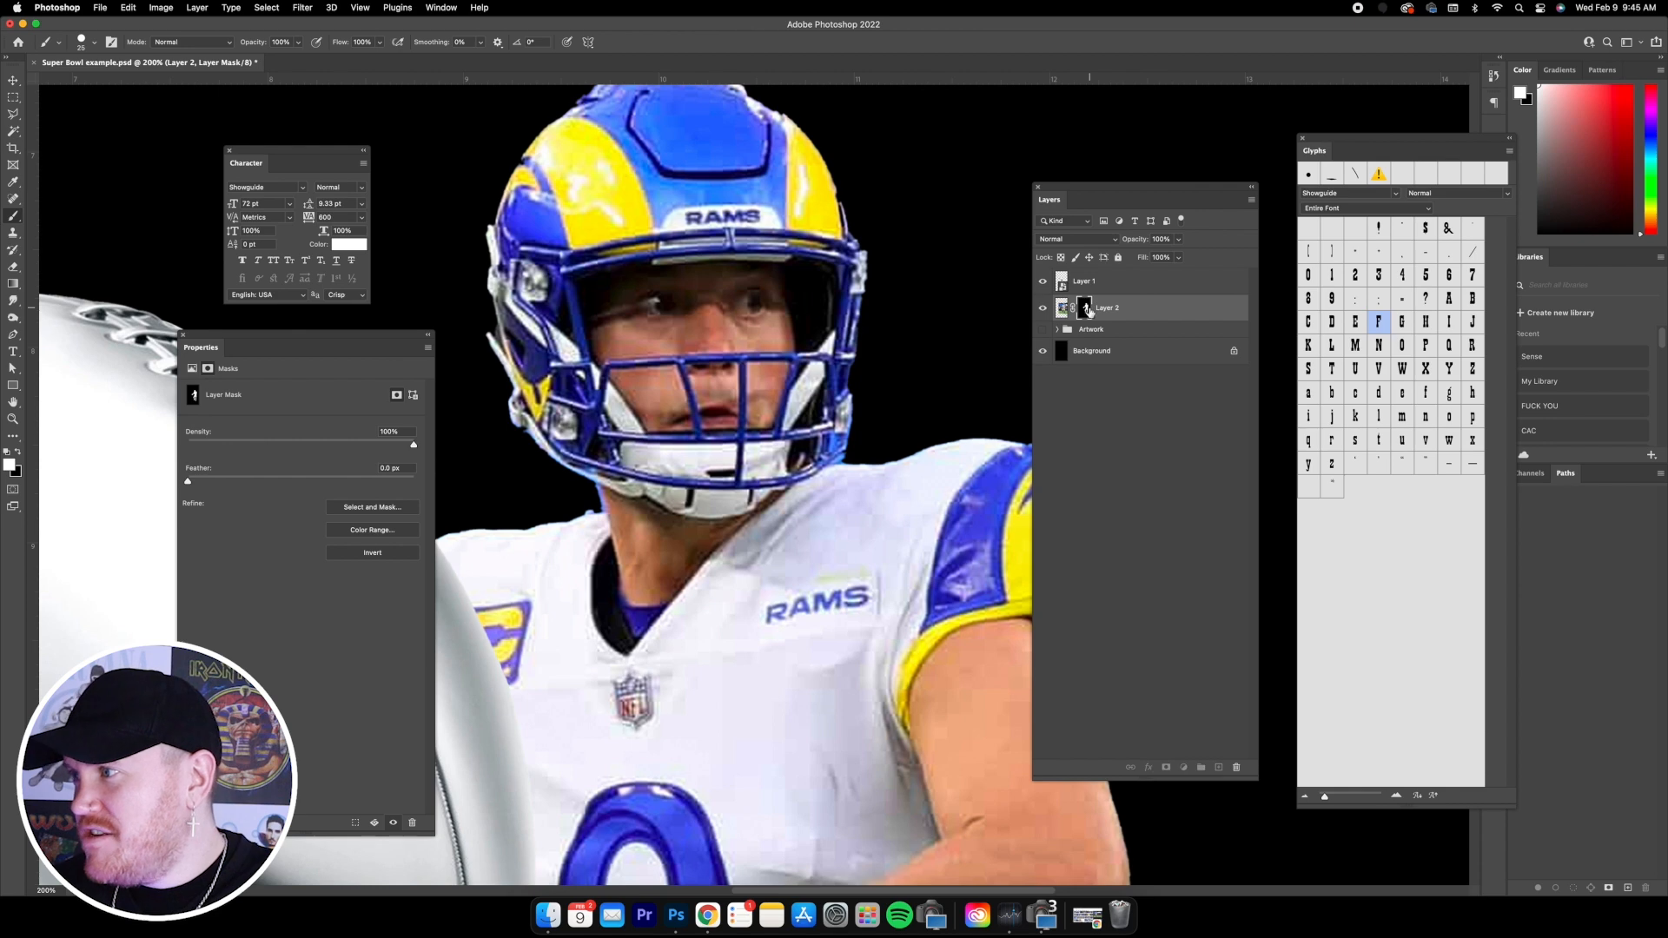
{"action": "left_click_drag", "start_coordinate": [188, 481], "coordinate": [209, 483]}
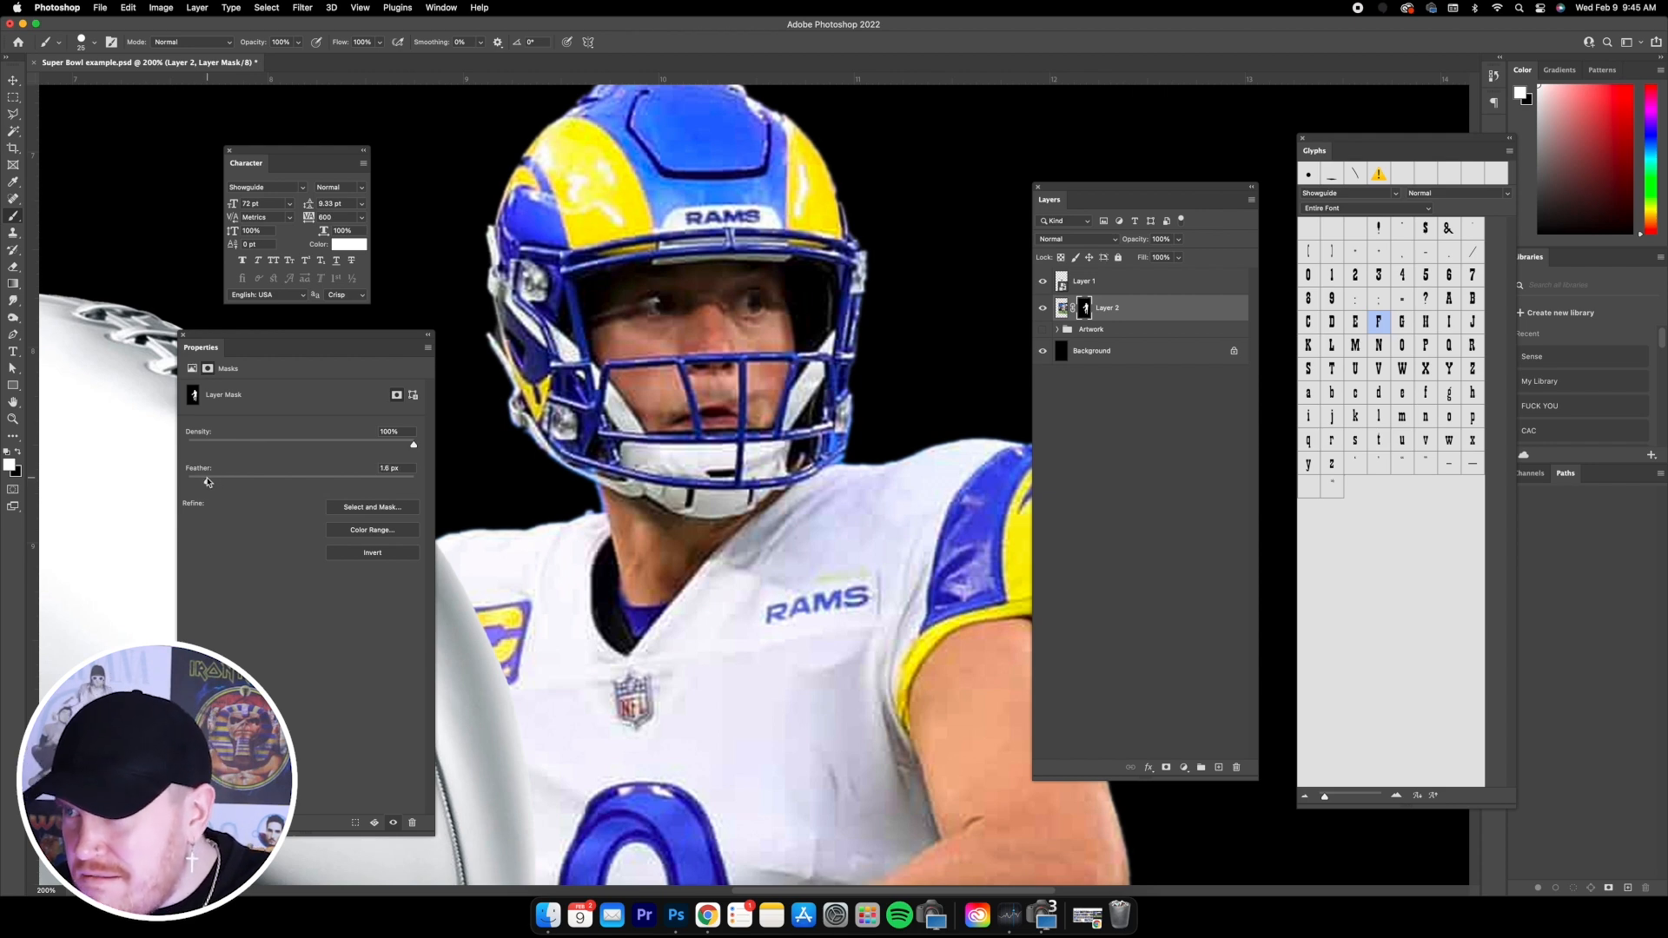
- Examine the feathered cutout edges of the Rams player from the helmet and shoulders down through the arms, jersey and legs
{"action": "scroll", "coordinate": [811, 396], "scroll_direction": "up", "scroll_amount": 2}
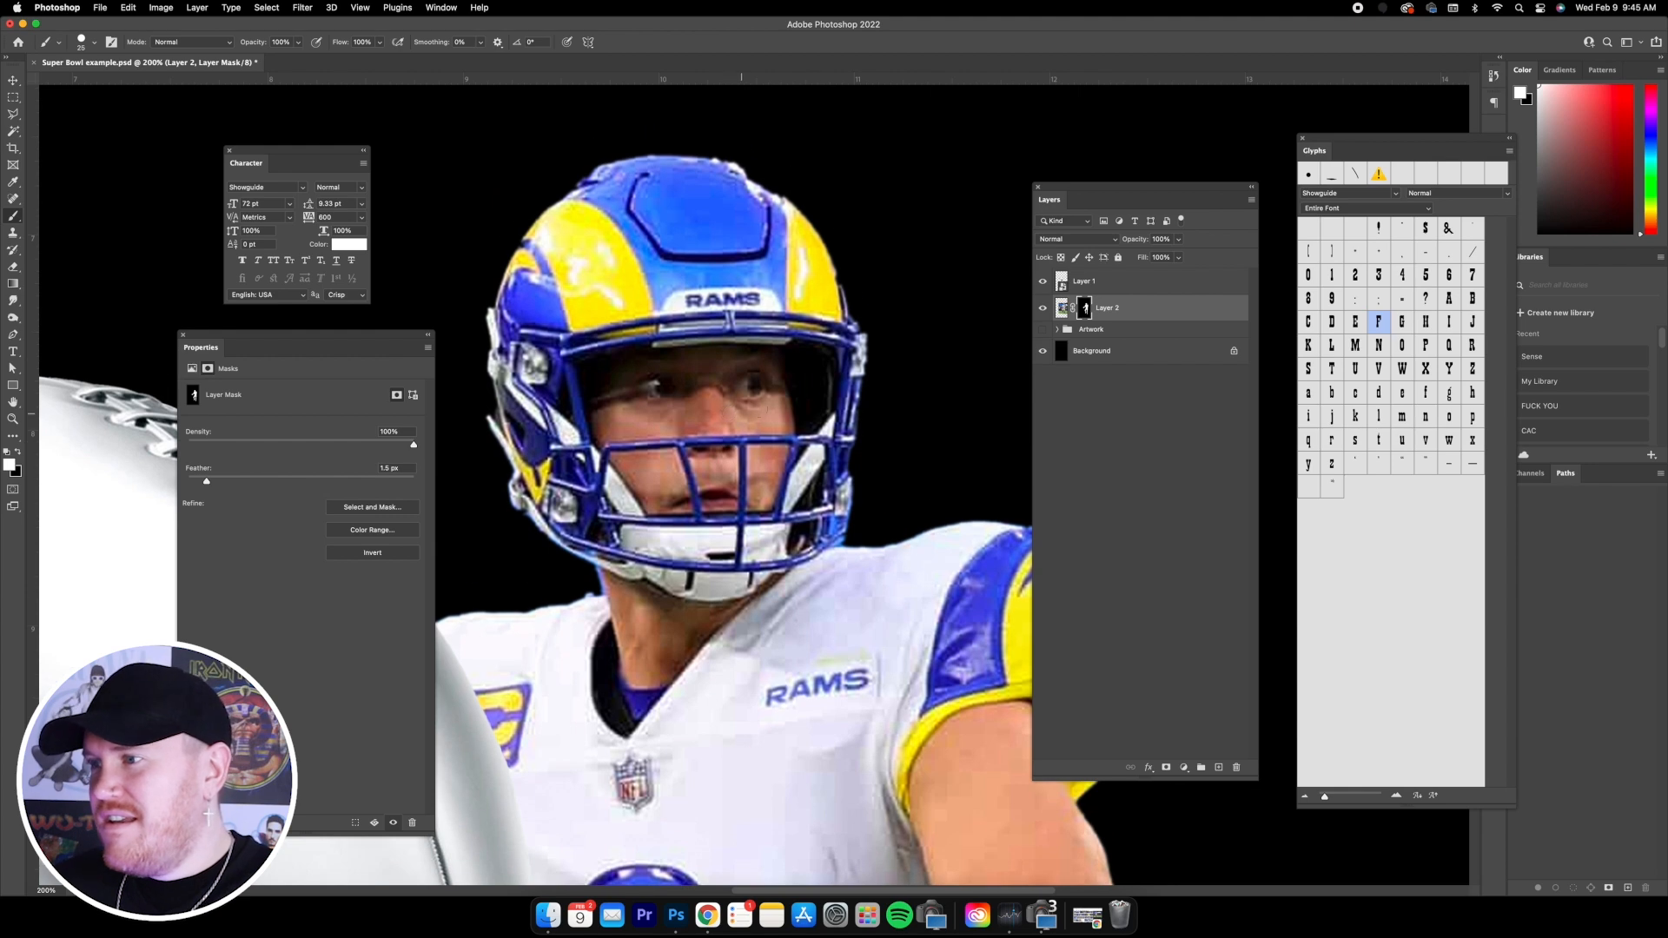
{"action": "scroll", "coordinate": [811, 396], "scroll_direction": "down", "scroll_amount": 4}
{"action": "scroll", "coordinate": [812, 397], "scroll_direction": "right", "scroll_amount": 4}
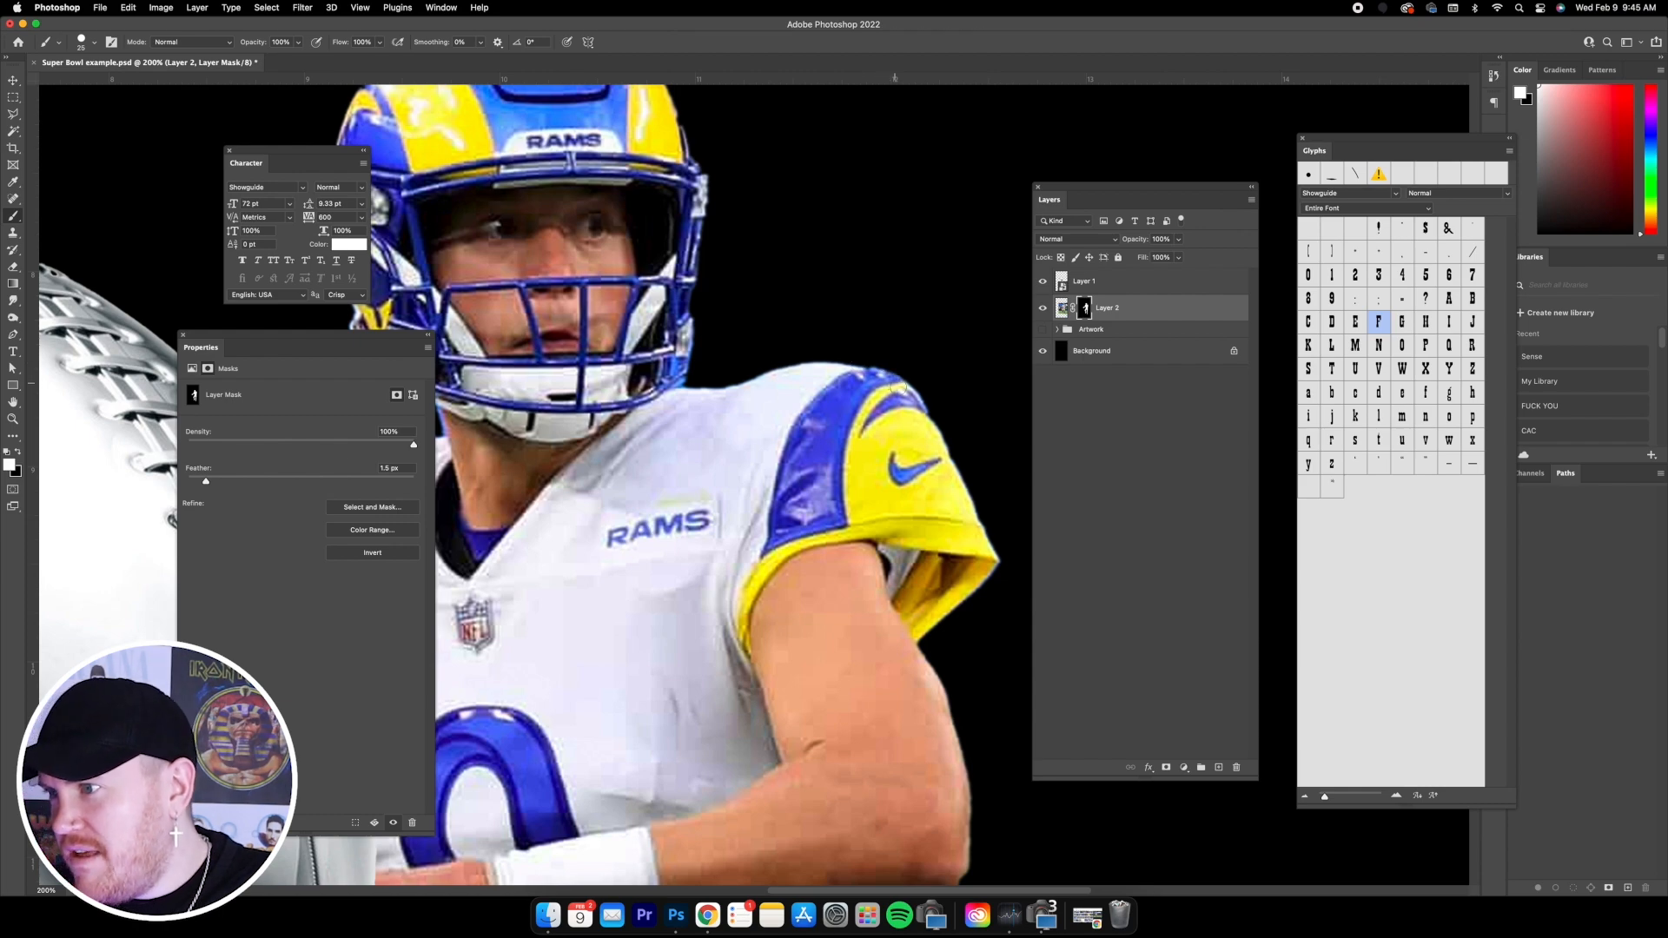
{"action": "key", "text": "super+minus"}
{"action": "scroll", "coordinate": [756, 435], "scroll_direction": "down", "scroll_amount": 10}
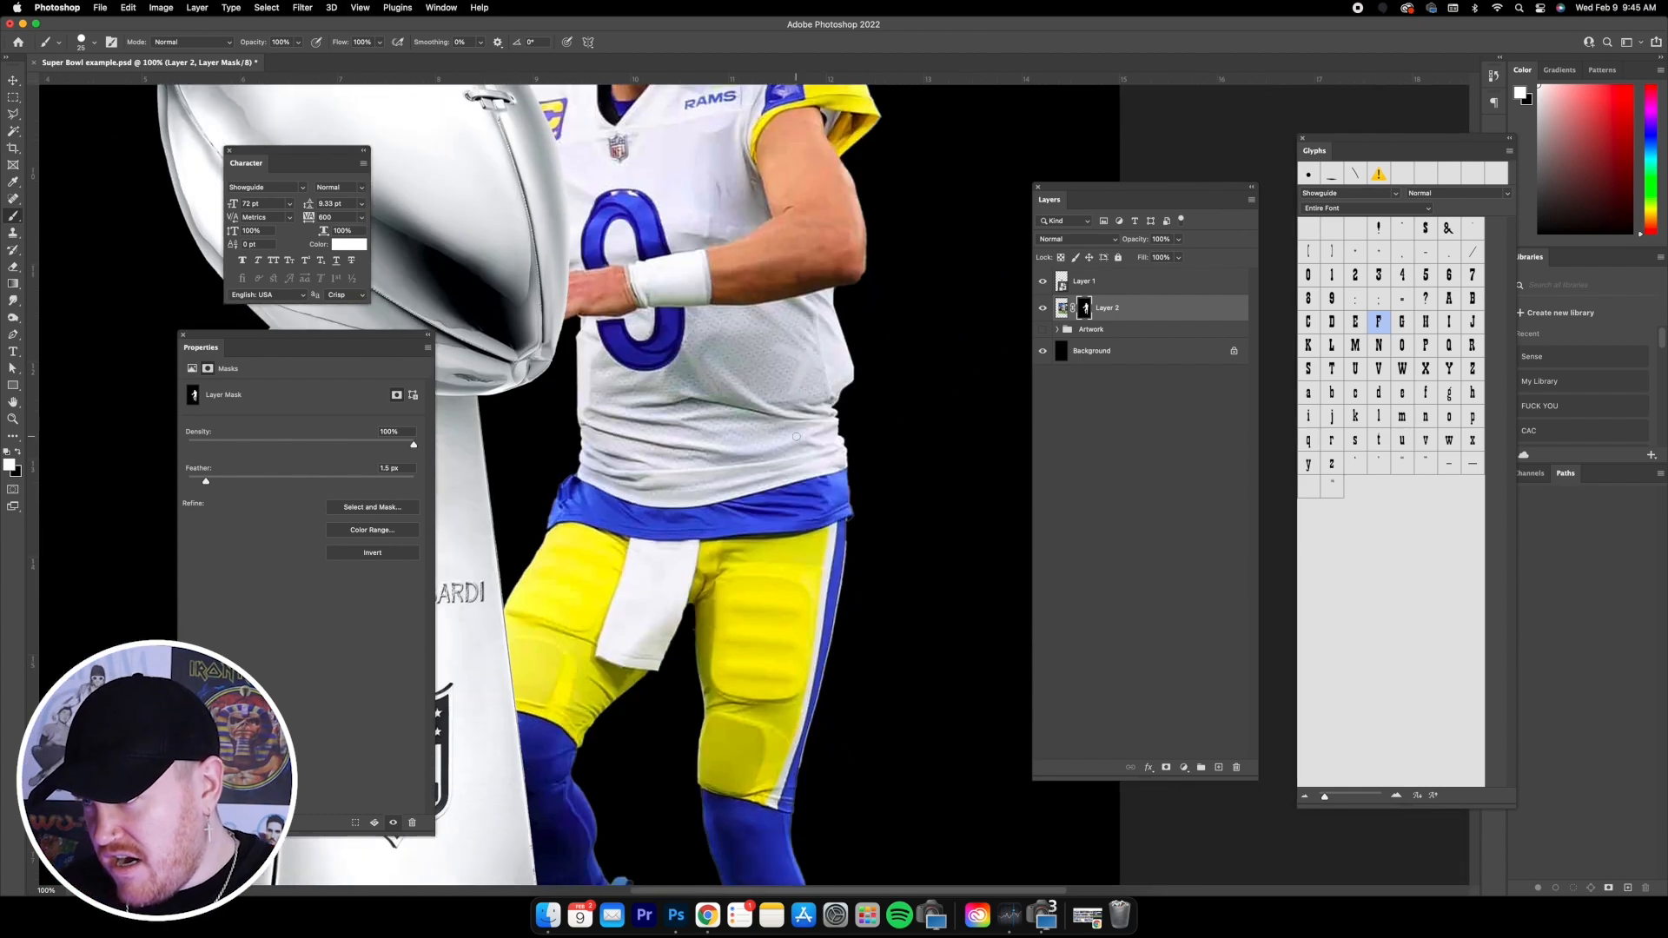
{"action": "scroll", "coordinate": [796, 437], "scroll_direction": "down", "scroll_amount": 5}
{"action": "key", "text": "super+plus"}
{"action": "scroll", "coordinate": [796, 431], "scroll_direction": "down", "scroll_amount": 8}
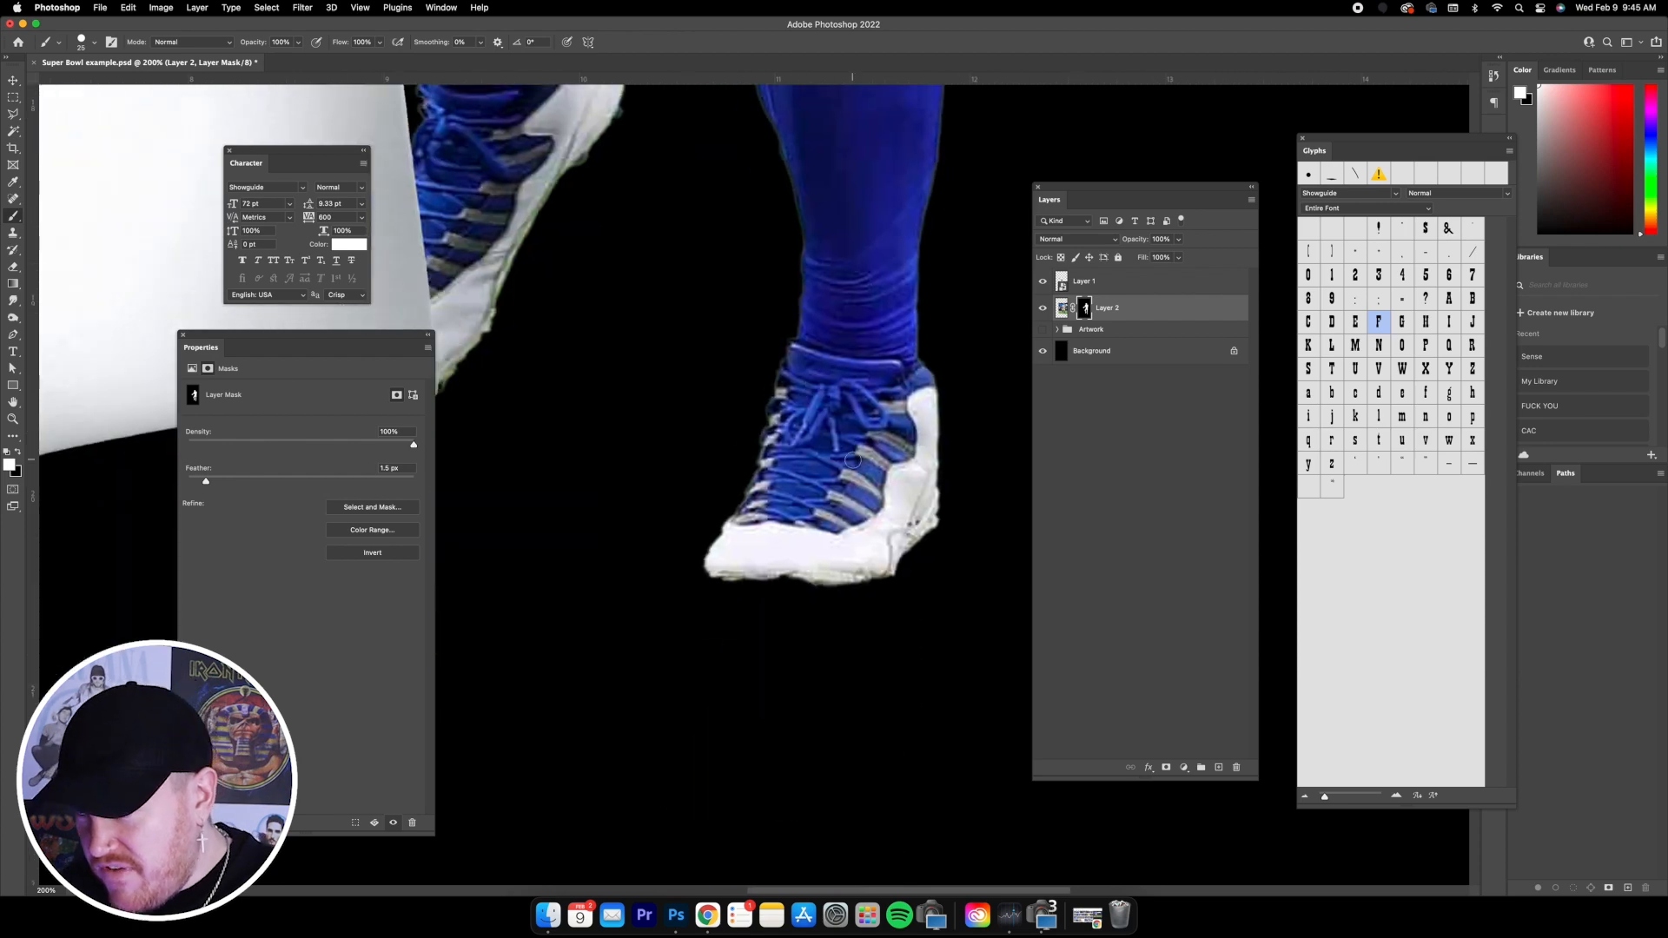
- Examine the Rams player's shoes and lower legs up close for leftover background along the cutout, including beside the trophy base
{"action": "key", "text": "super+plus"}
{"action": "scroll", "coordinate": [701, 571], "scroll_direction": "right", "scroll_amount": 2}
{"action": "mouse_move", "coordinate": [577, 670]}
{"action": "left_mouse_down"}
{"action": "mouse_move", "coordinate": [804, 677]}
{"action": "mouse_move", "coordinate": [862, 598]}
{"action": "mouse_move", "coordinate": [894, 596]}
{"action": "mouse_move", "coordinate": [838, 662]}
{"action": "mouse_move", "coordinate": [805, 672]}
{"action": "left_mouse_up"}
{"action": "scroll", "coordinate": [521, 667], "scroll_direction": "left", "scroll_amount": 10}
{"action": "scroll", "coordinate": [521, 668], "scroll_direction": "up", "scroll_amount": 3}
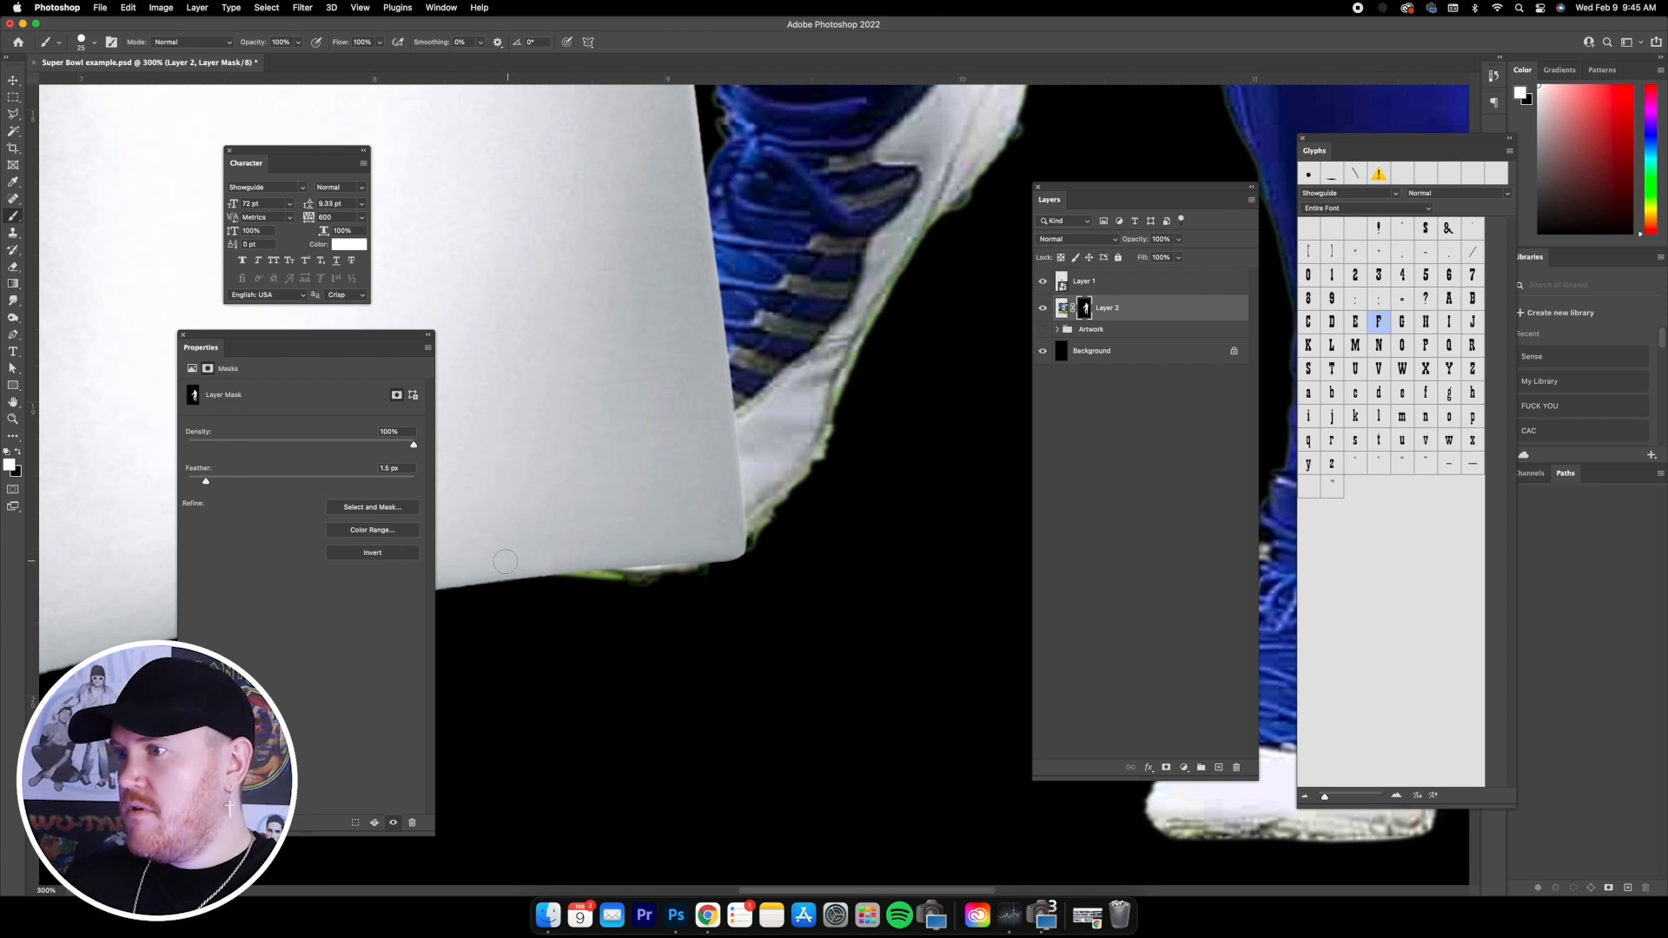
{"action": "key", "text": "super+minus"}
{"action": "key", "text": "super+minus"}
{"action": "scroll", "coordinate": [754, 589], "scroll_direction": "up", "scroll_amount": 8}
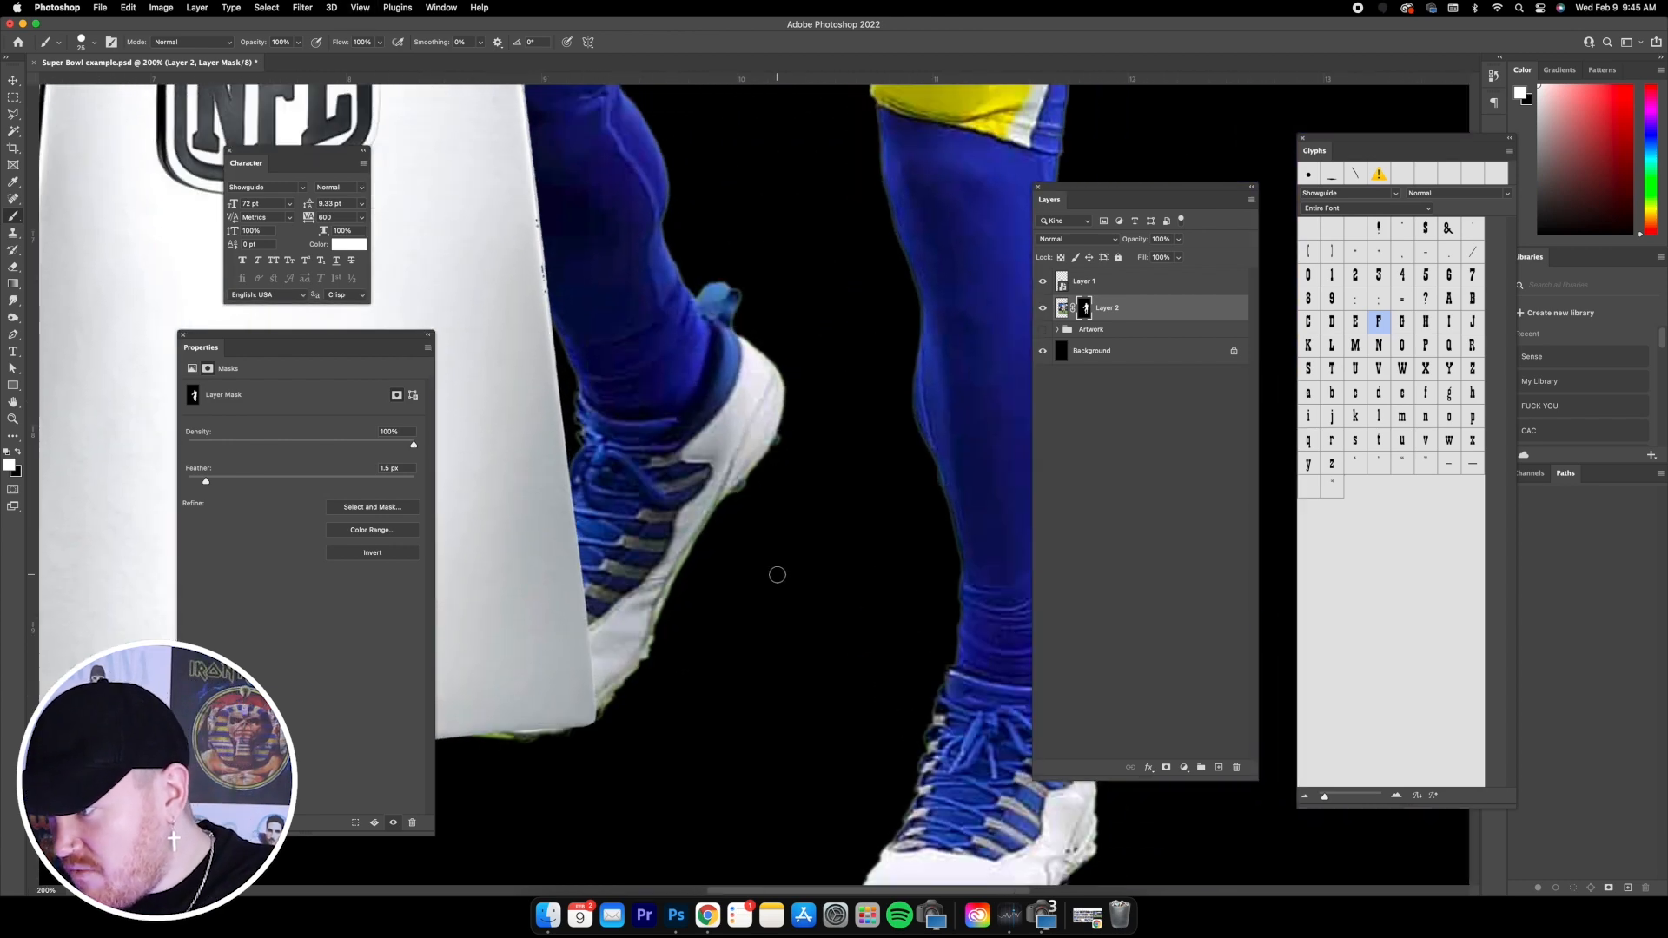
{"action": "scroll", "coordinate": [747, 580], "scroll_direction": "down", "scroll_amount": 4}
{"action": "scroll", "coordinate": [748, 580], "scroll_direction": "right", "scroll_amount": 3}
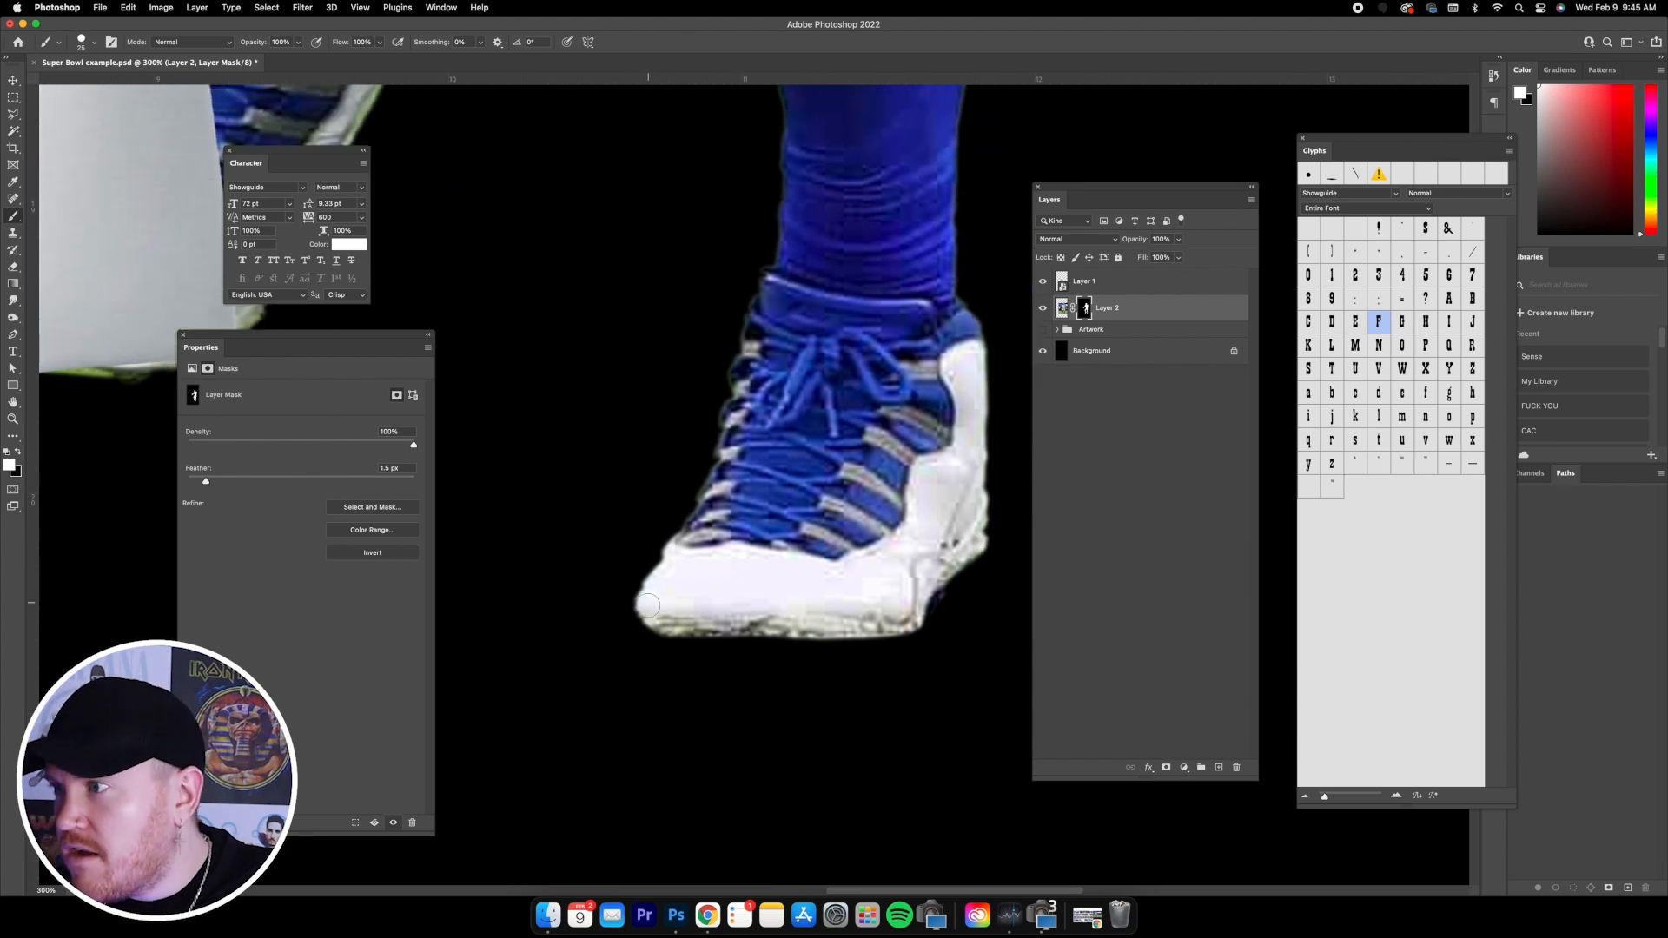
{"action": "scroll", "coordinate": [777, 588], "scroll_direction": "up", "scroll_amount": 4}
{"action": "scroll", "coordinate": [778, 590], "scroll_direction": "down", "scroll_amount": 8}
{"action": "scroll", "coordinate": [786, 578], "scroll_direction": "up", "scroll_amount": 12}
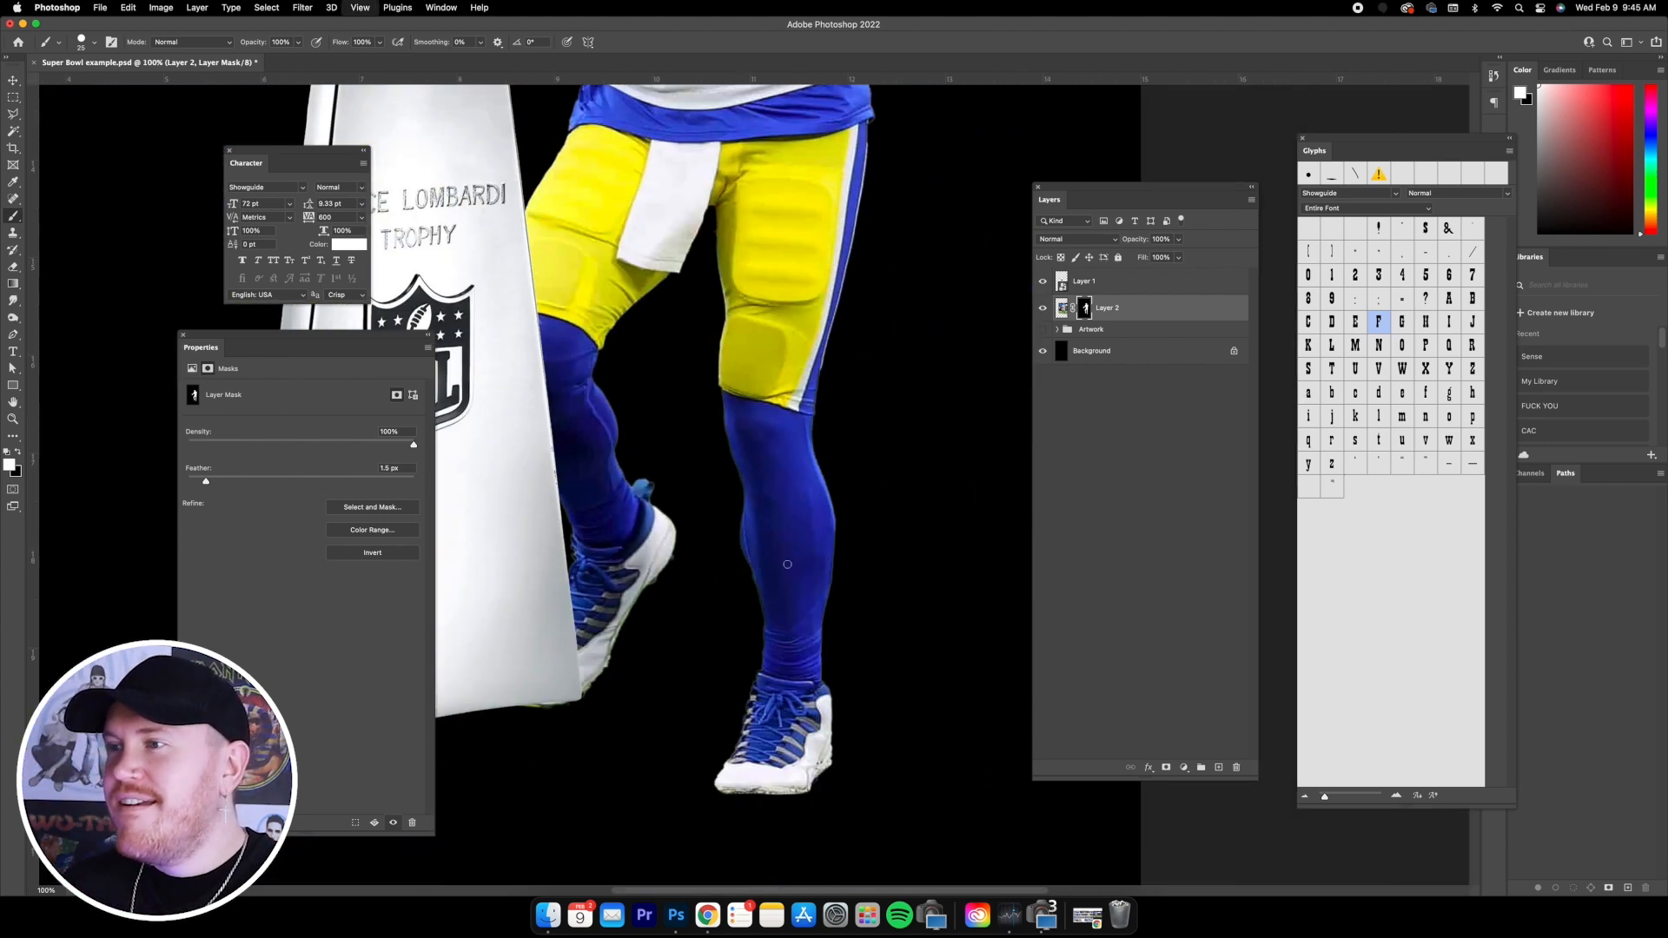
- Paint black on the Rams player's layer mask to hide the leftover fringe below the helmet, beside the neck
{"action": "scroll", "coordinate": [792, 571], "scroll_direction": "up", "scroll_amount": 4}
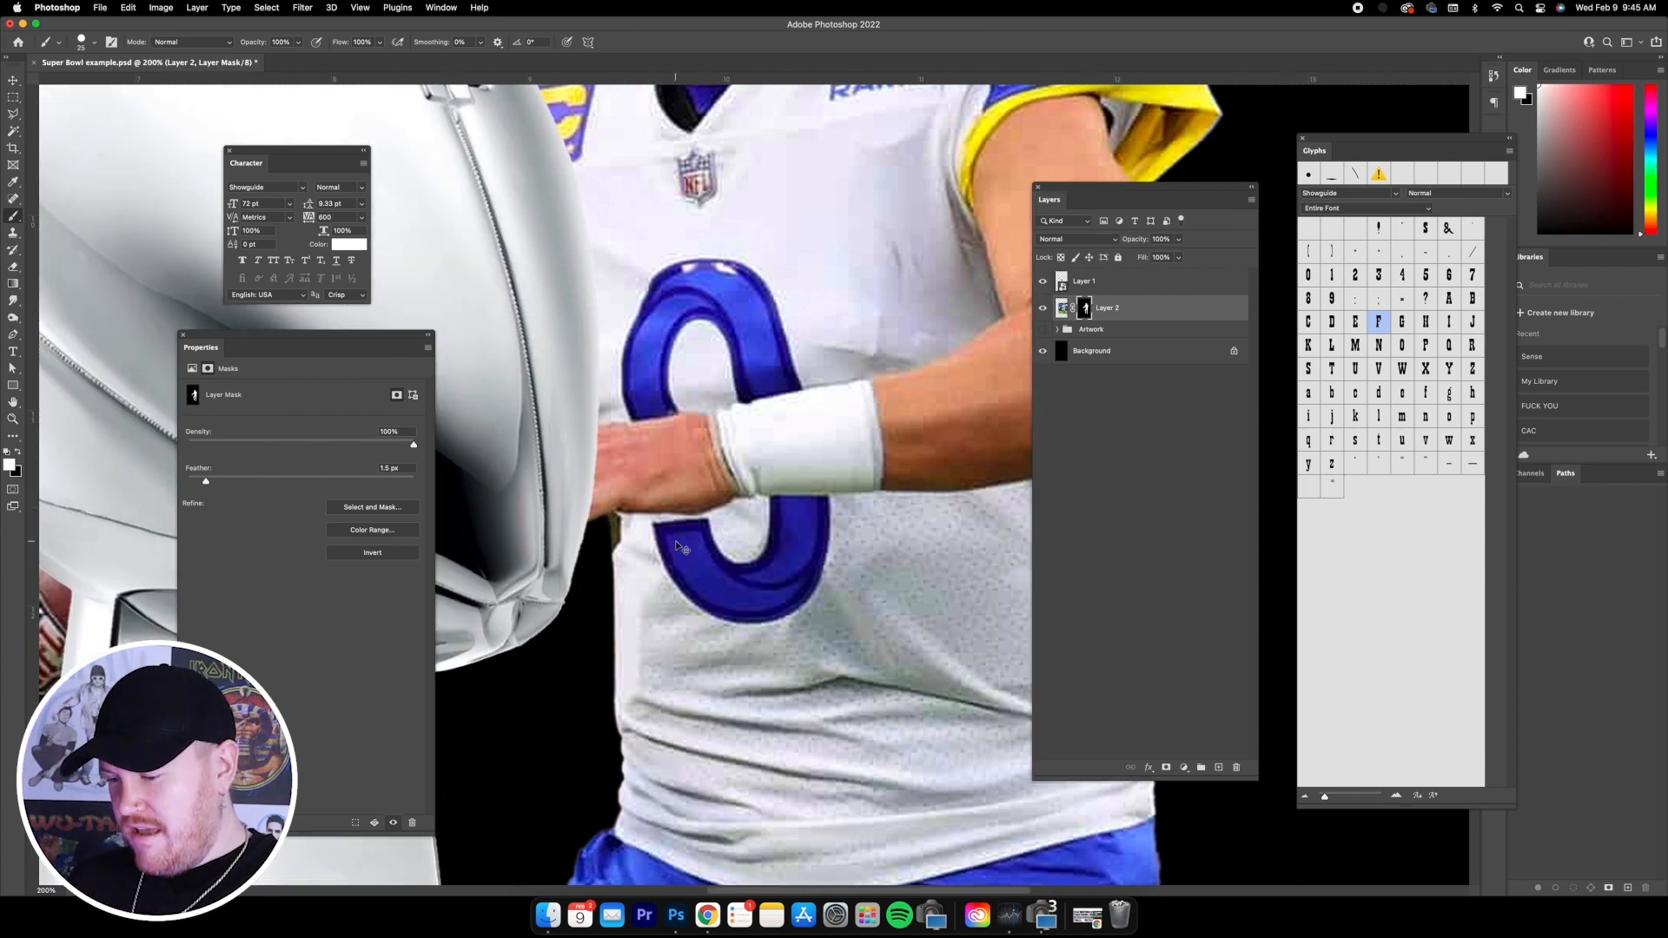
{"action": "scroll", "coordinate": [677, 541], "scroll_direction": "down", "scroll_amount": 5}
{"action": "scroll", "coordinate": [804, 519], "scroll_direction": "up", "scroll_amount": 5}
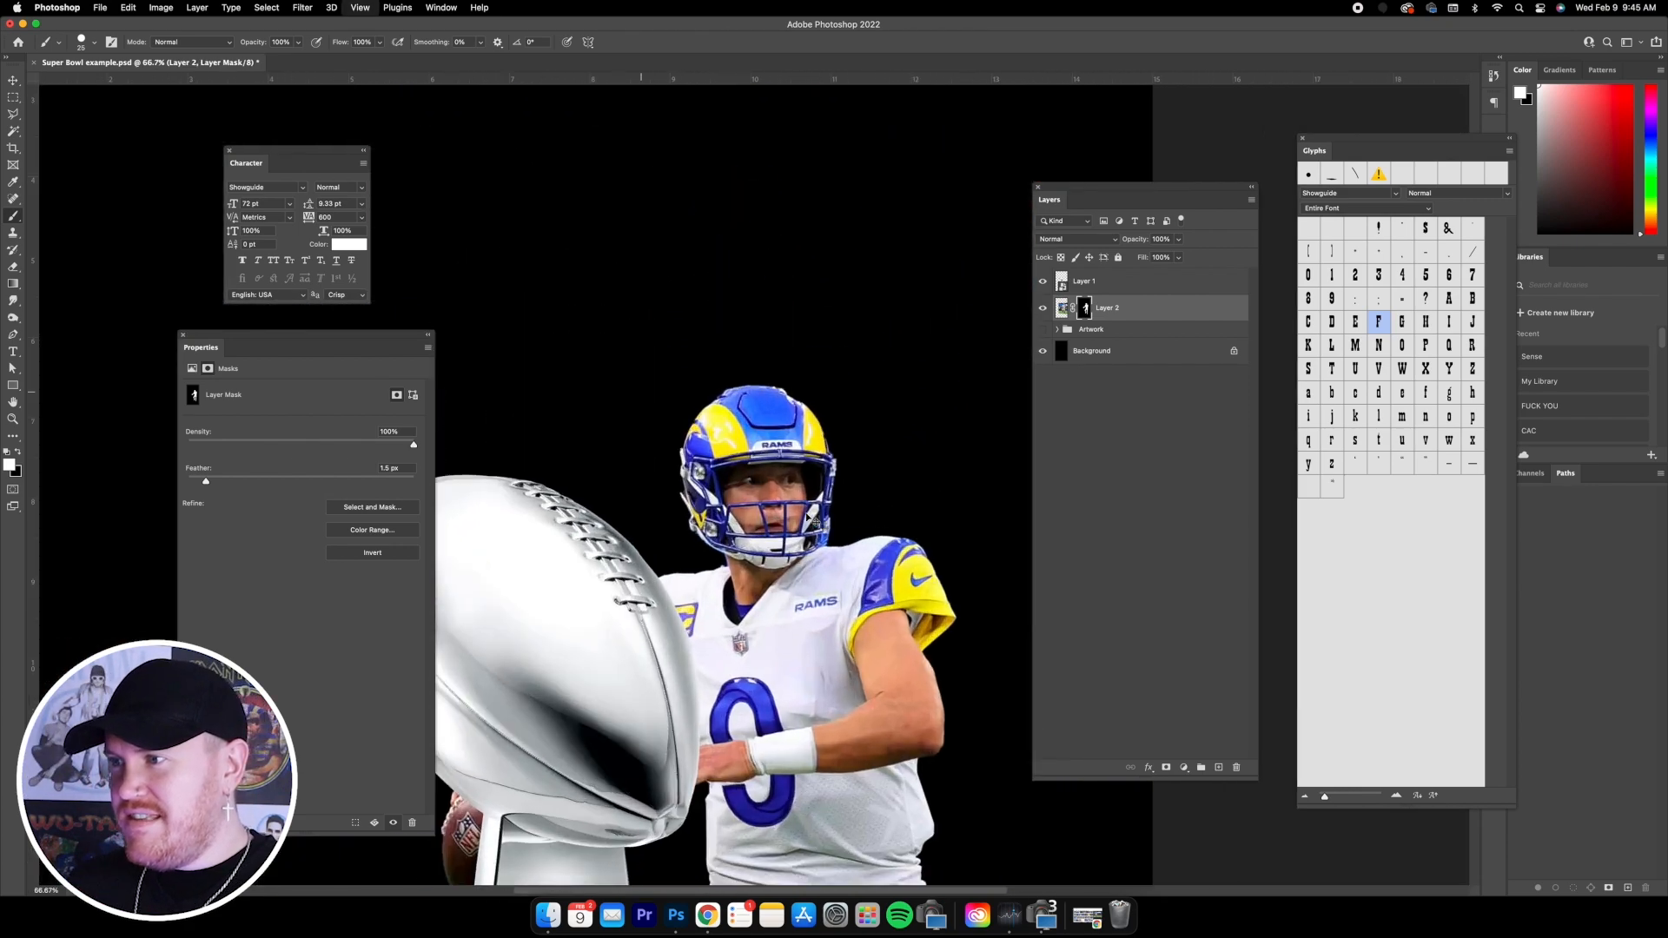
{"action": "scroll", "coordinate": [803, 519], "scroll_direction": "left", "scroll_amount": 2}
{"action": "scroll", "coordinate": [602, 547], "scroll_direction": "up", "scroll_amount": 3}
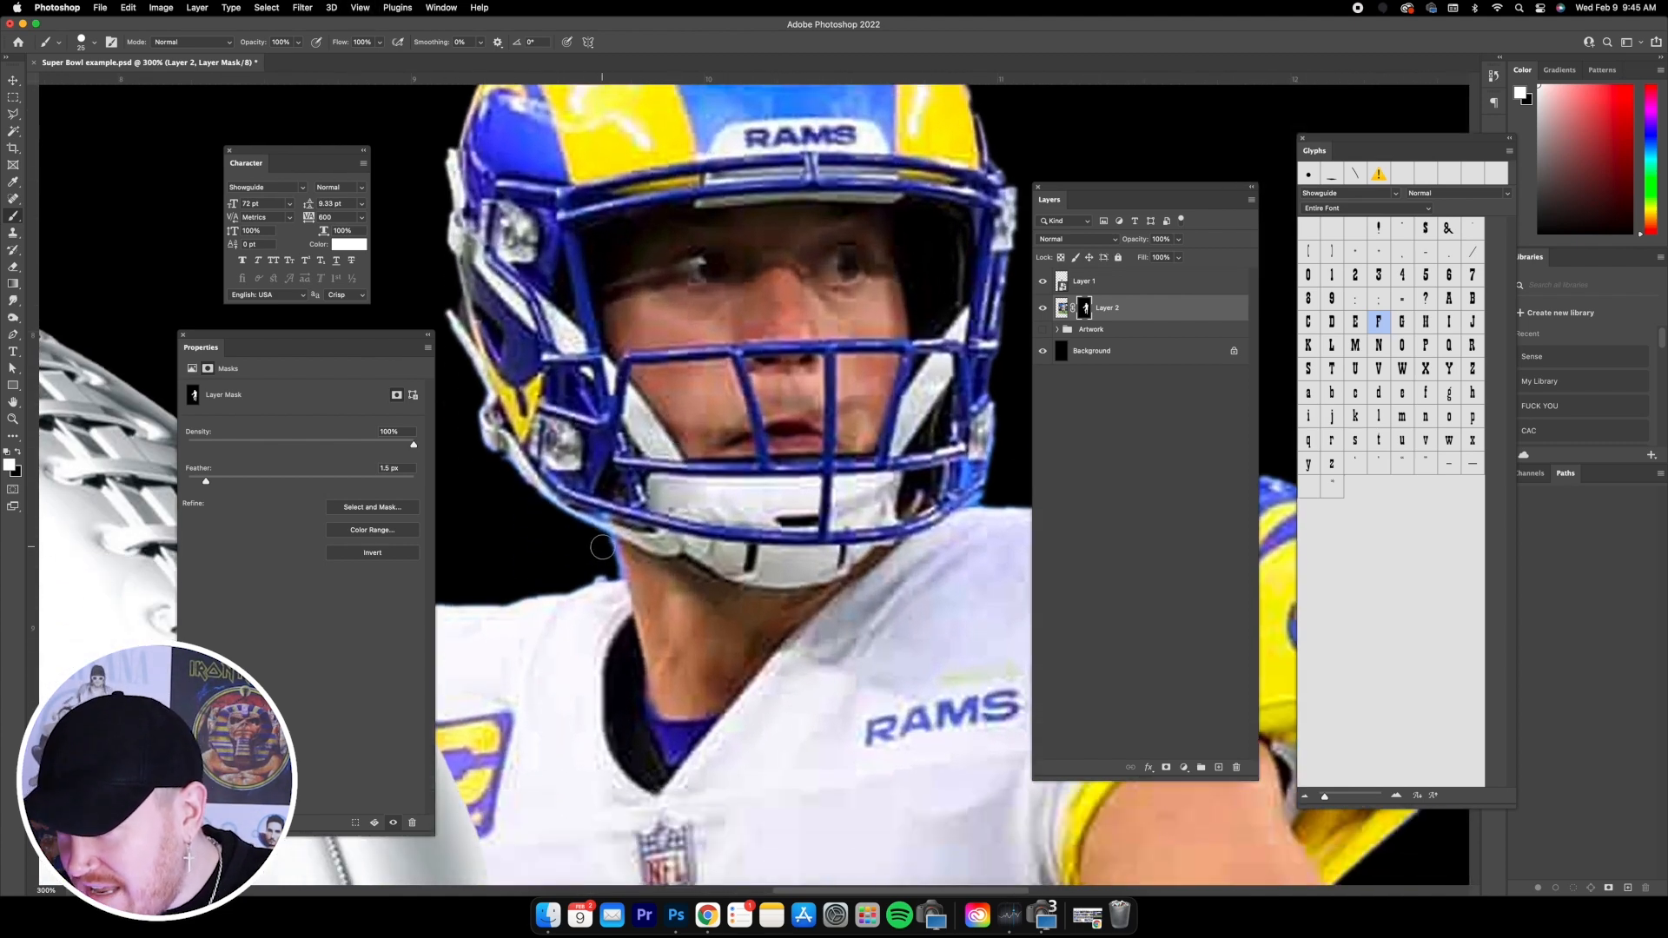
{"action": "left_click", "coordinate": [20, 453]}
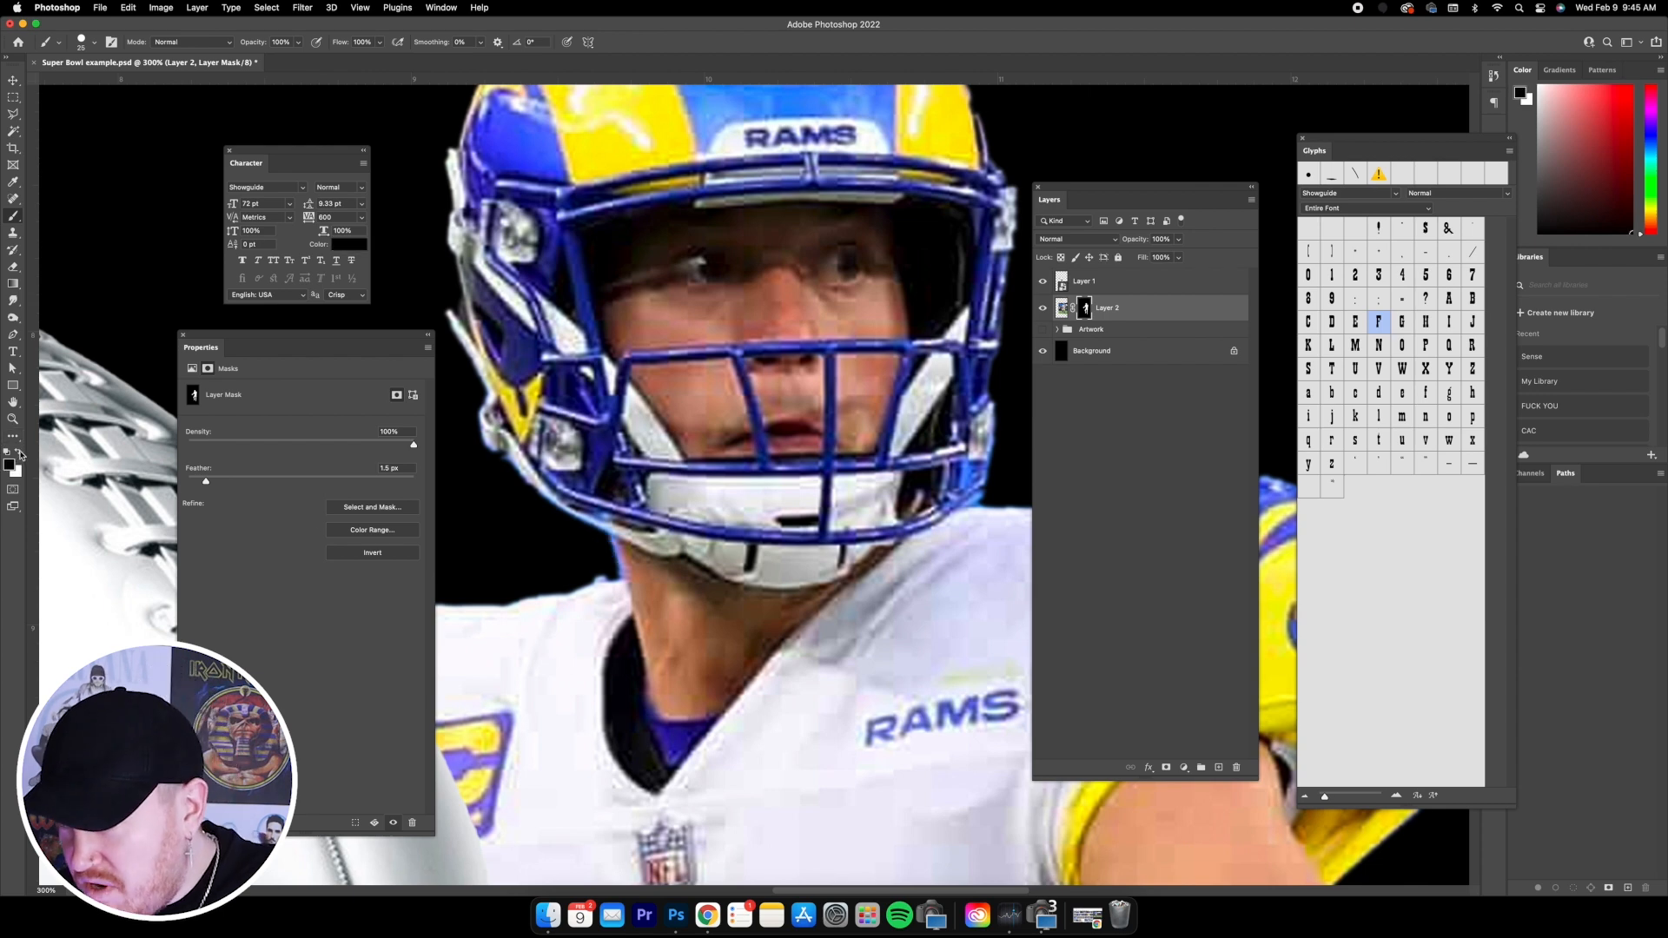
{"action": "mouse_move", "coordinate": [605, 548]}
{"action": "left_mouse_down"}
{"action": "mouse_move", "coordinate": [613, 561]}
{"action": "mouse_move", "coordinate": [594, 569]}
{"action": "mouse_move", "coordinate": [609, 572]}
{"action": "mouse_move", "coordinate": [597, 547]}
{"action": "left_mouse_up"}
- Convert the masked Rams player layer to a smart object and name it Matt Stafford
{"action": "key", "text": "super+minus"}
{"action": "key", "text": "super+minus"}
{"action": "key", "text": "super+minus"}
{"action": "key", "text": "super+minus"}
{"action": "key", "text": "super+minus"}
{"action": "key", "text": "super+minus"}
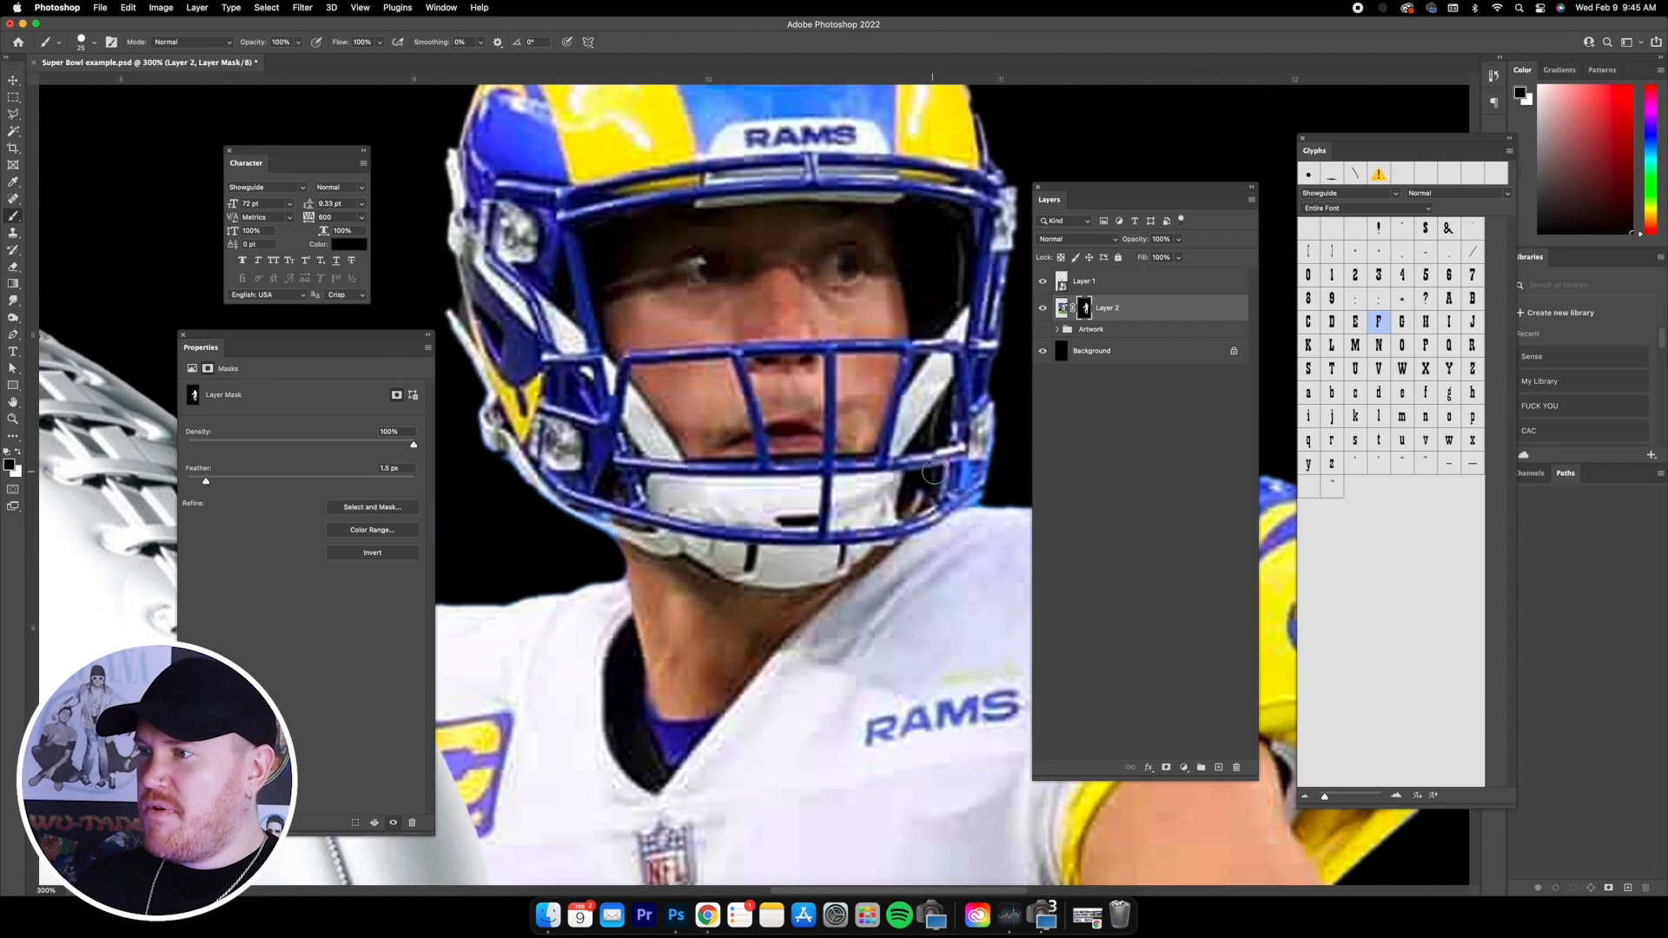
{"action": "scroll", "coordinate": [896, 478], "scroll_direction": "down", "scroll_amount": 1}
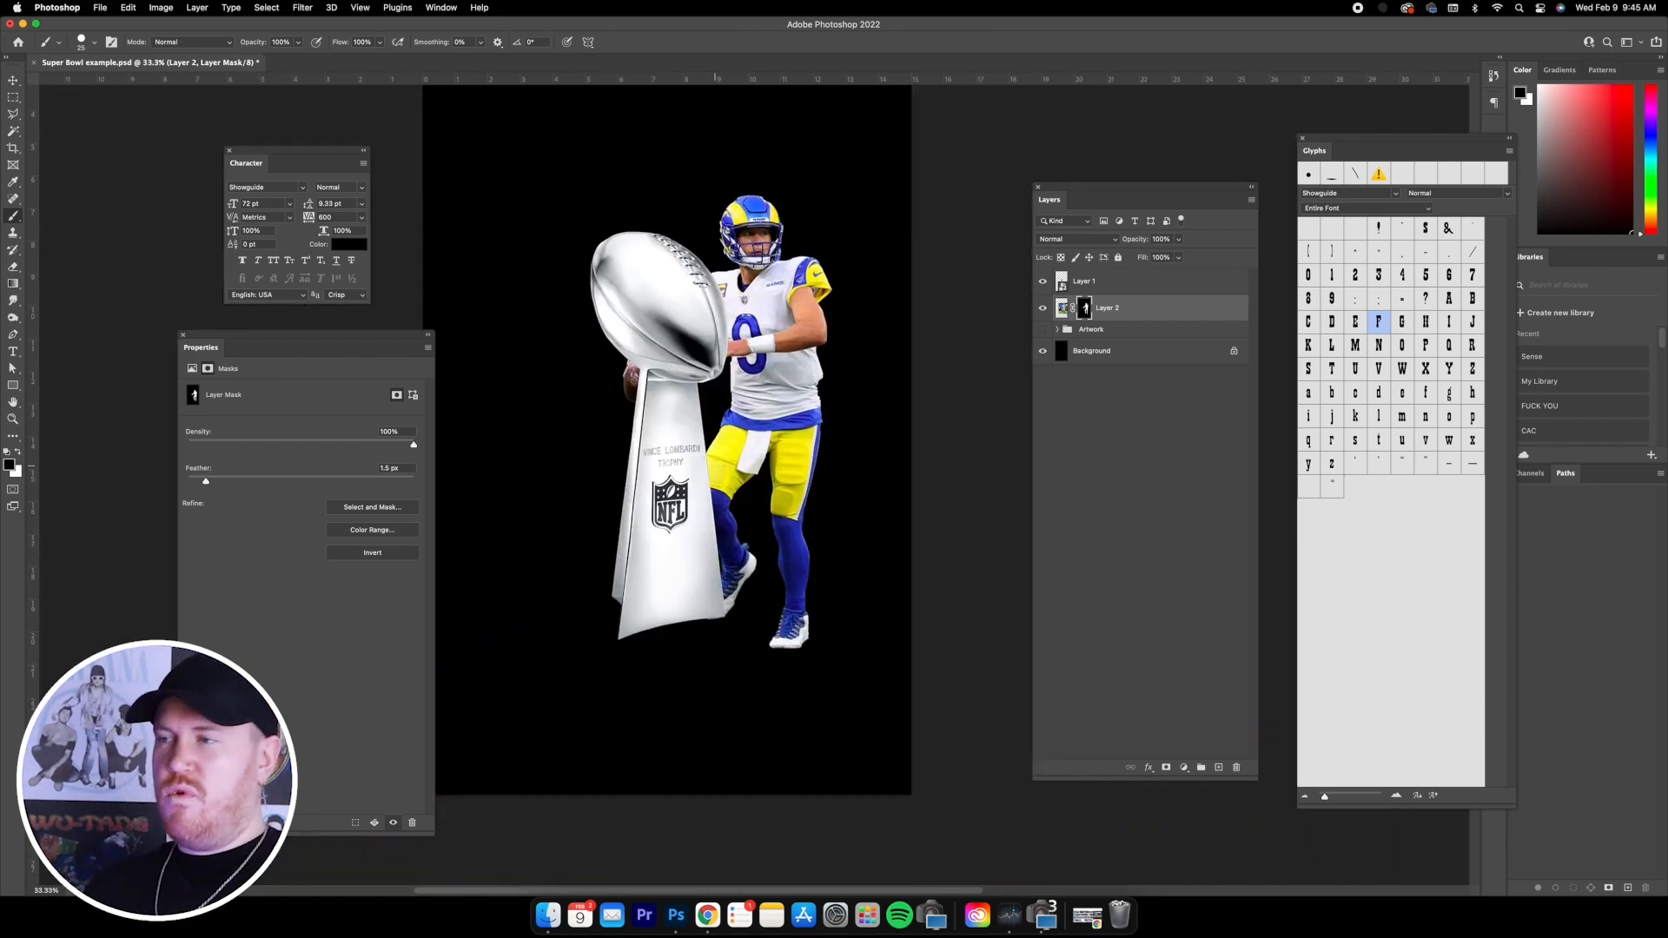
{"action": "scroll", "coordinate": [739, 478], "scroll_direction": "up", "scroll_amount": 5}
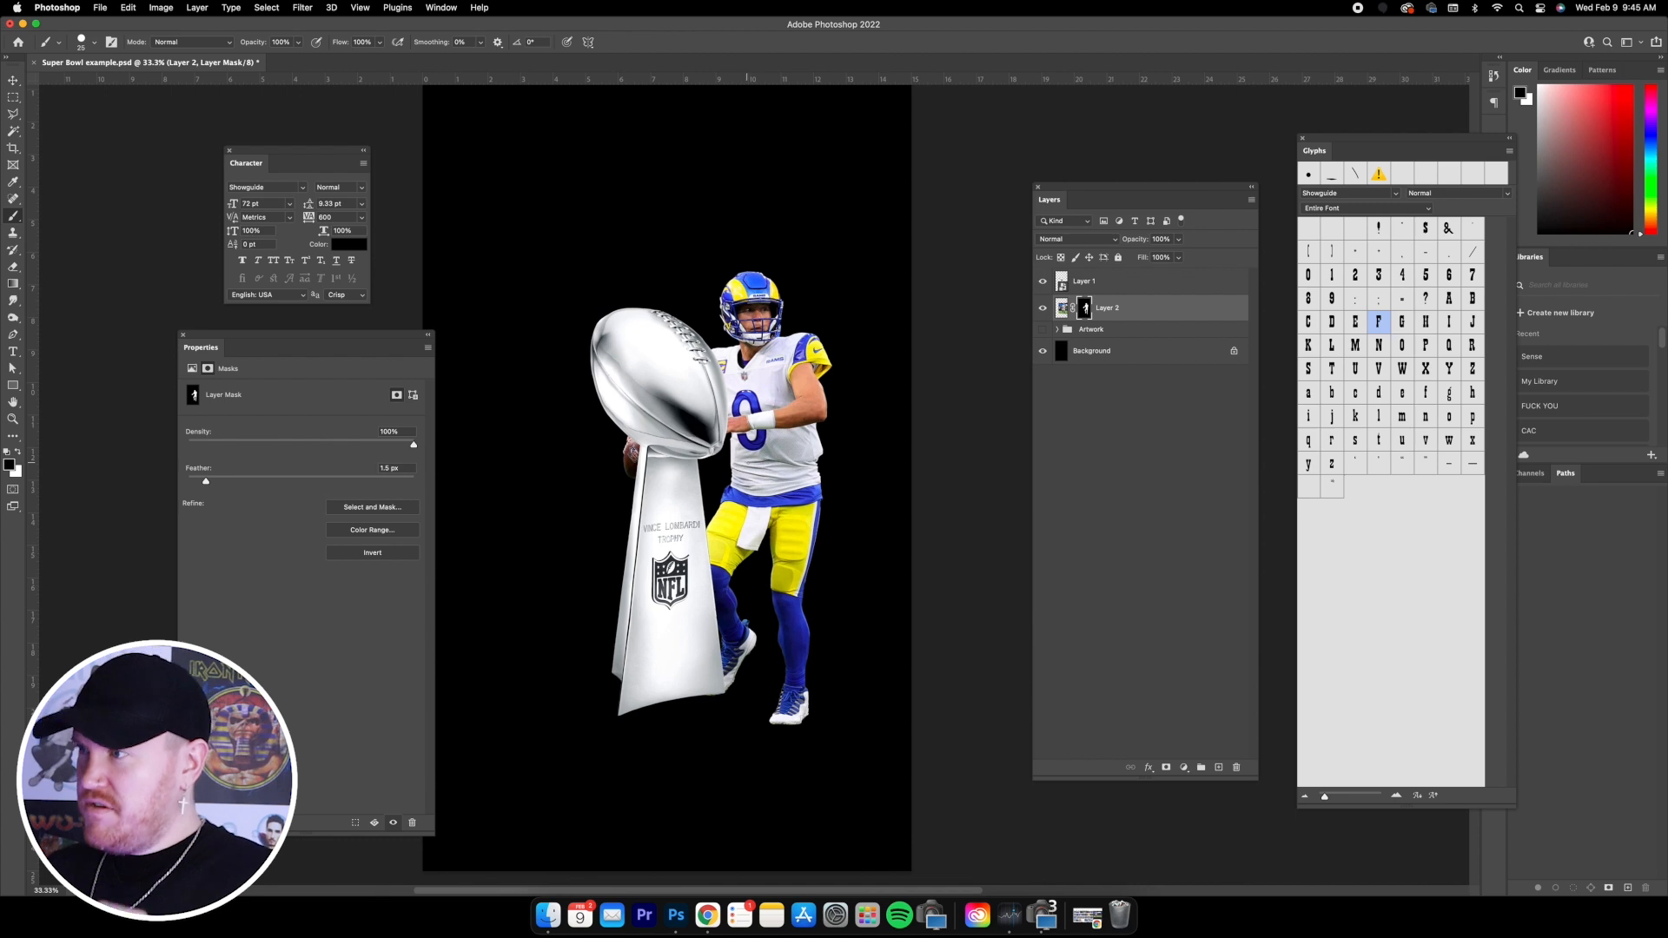
{"action": "right_click", "coordinate": [1136, 316]}
{"action": "left_click", "coordinate": [1186, 449]}
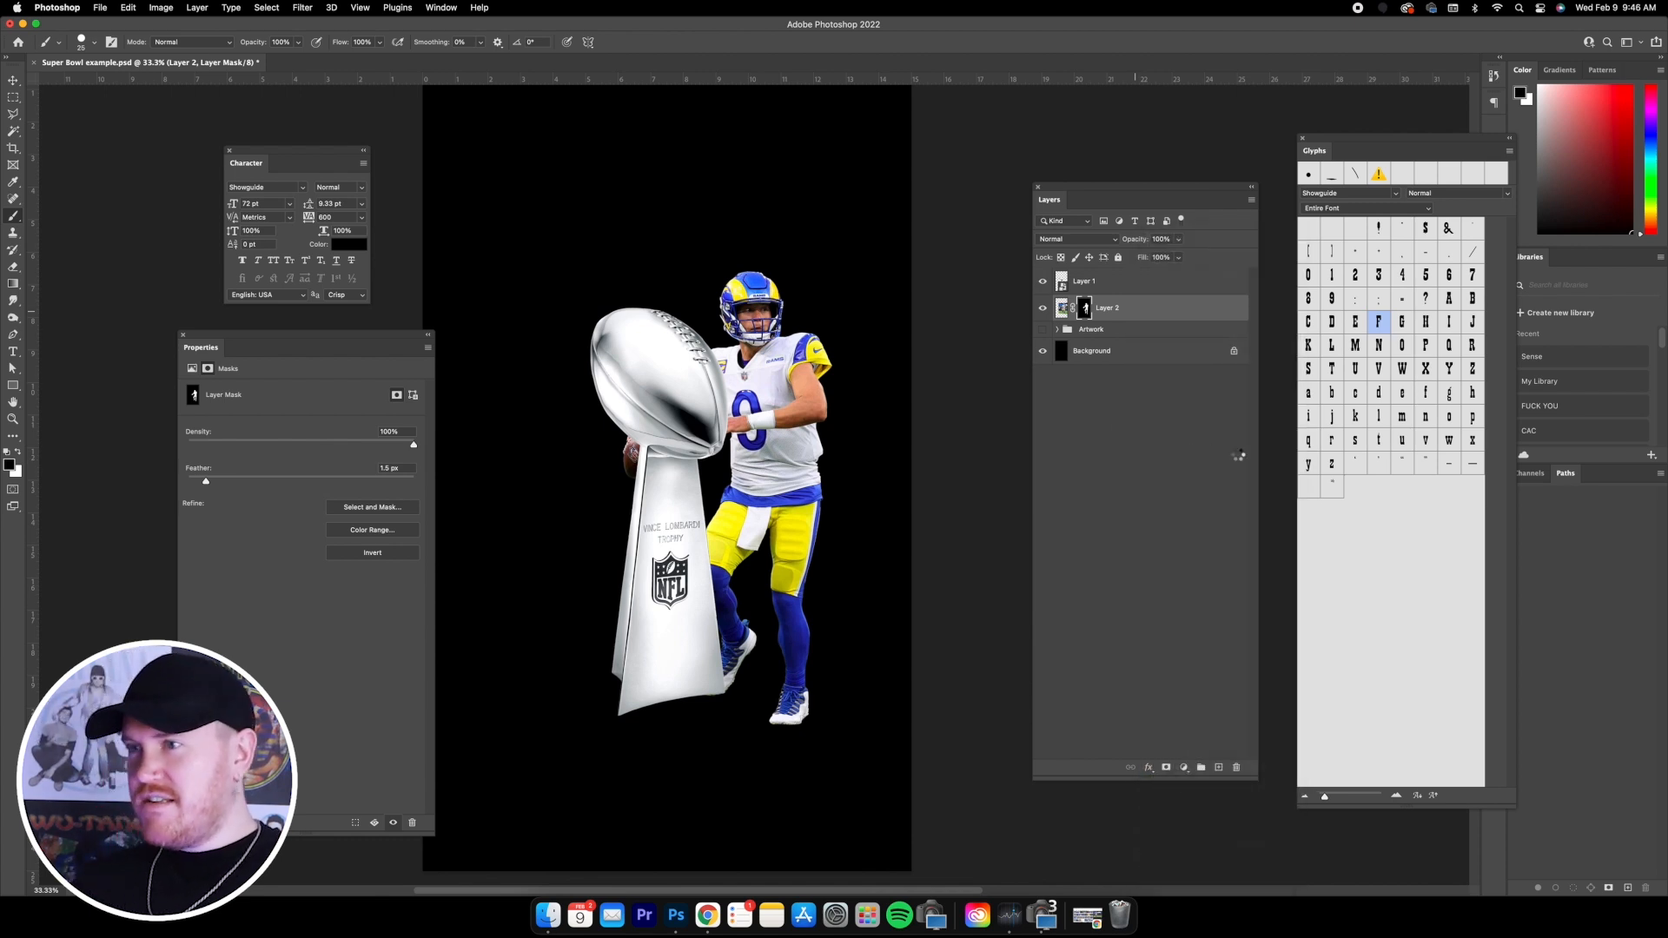
{"action": "key", "text": "v"}
{"action": "type", "text": "Matt Stafford"}
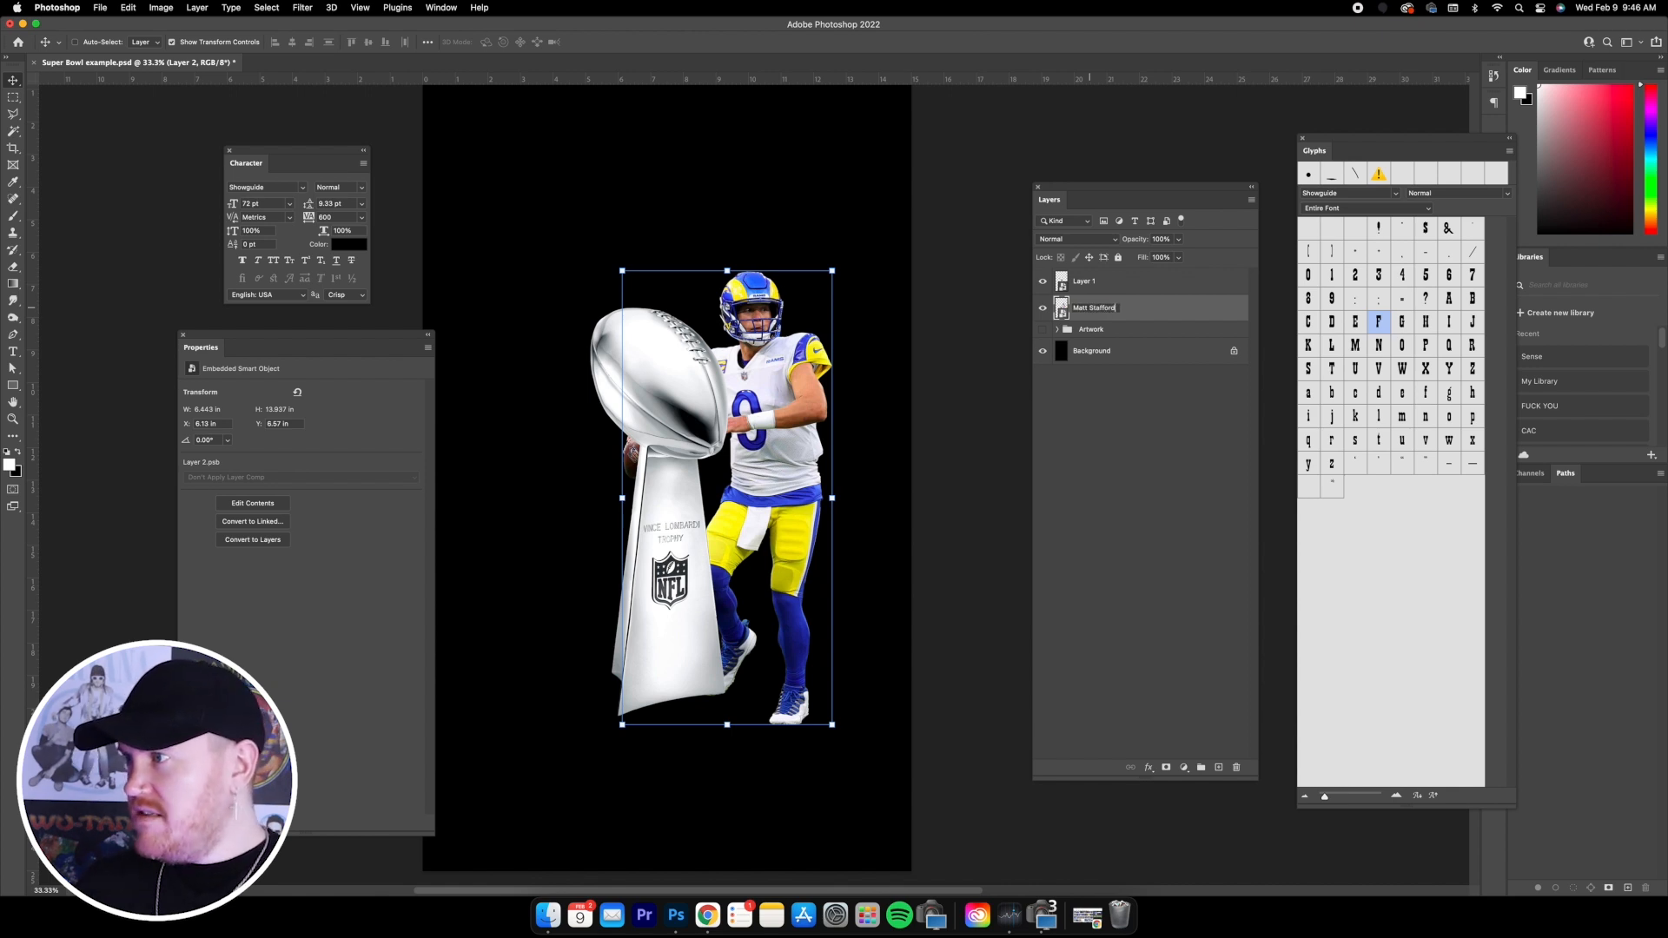
{"action": "key", "text": "Return"}
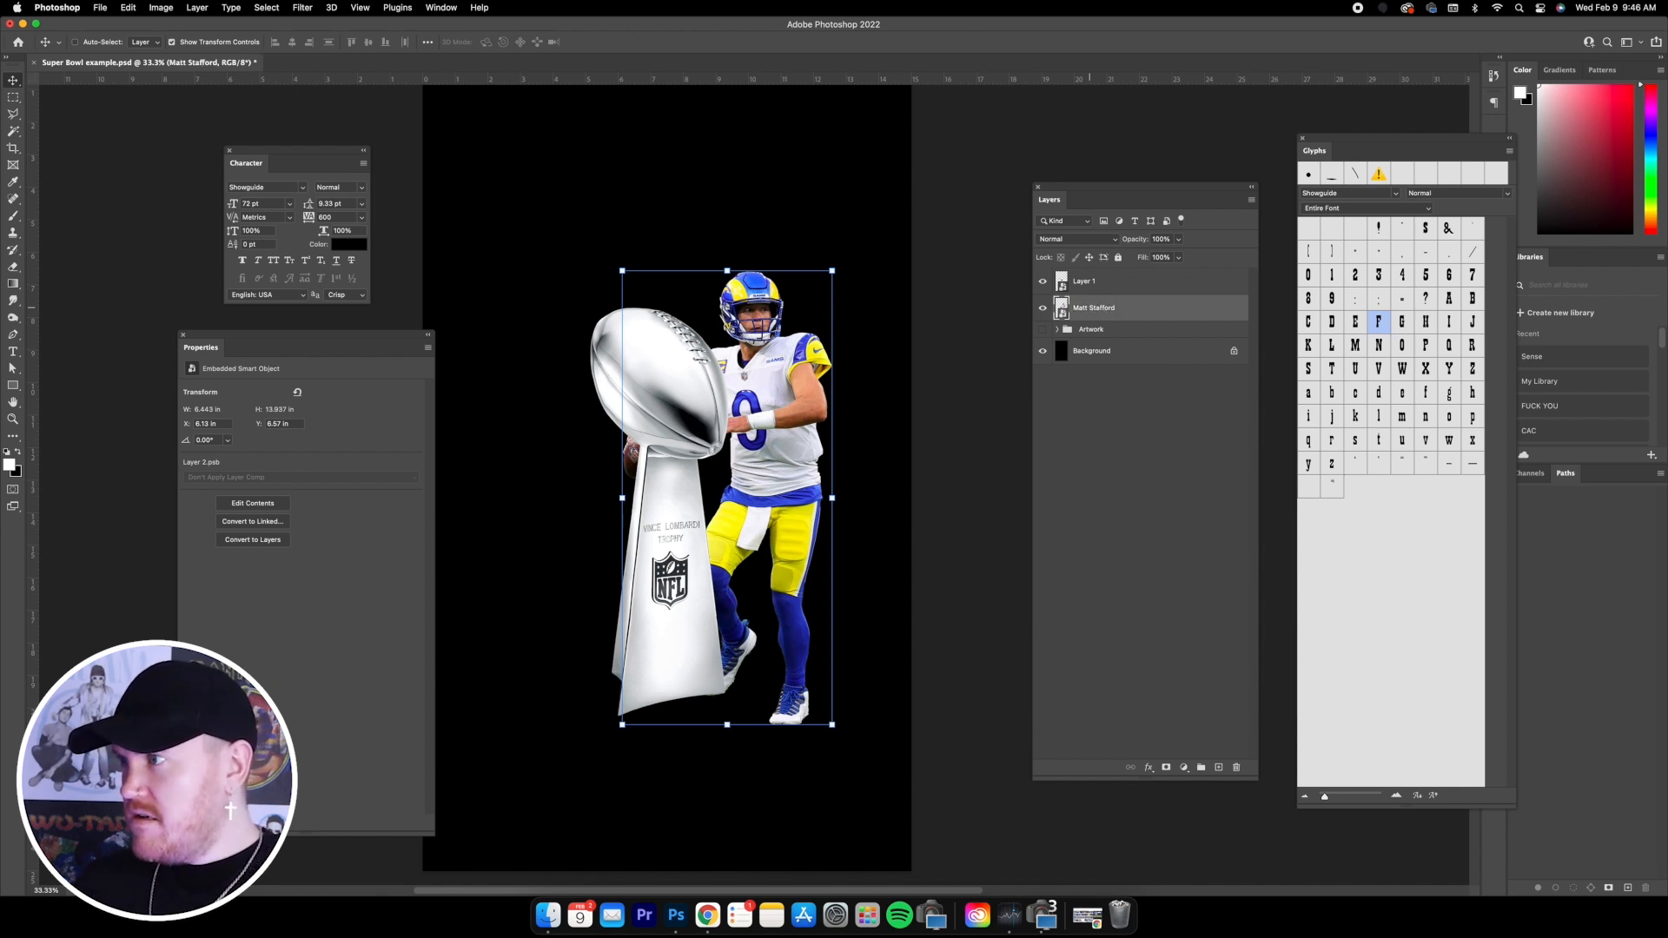
- Rename the trophy's layer as Trophy
{"action": "double_click", "coordinate": [1084, 282]}
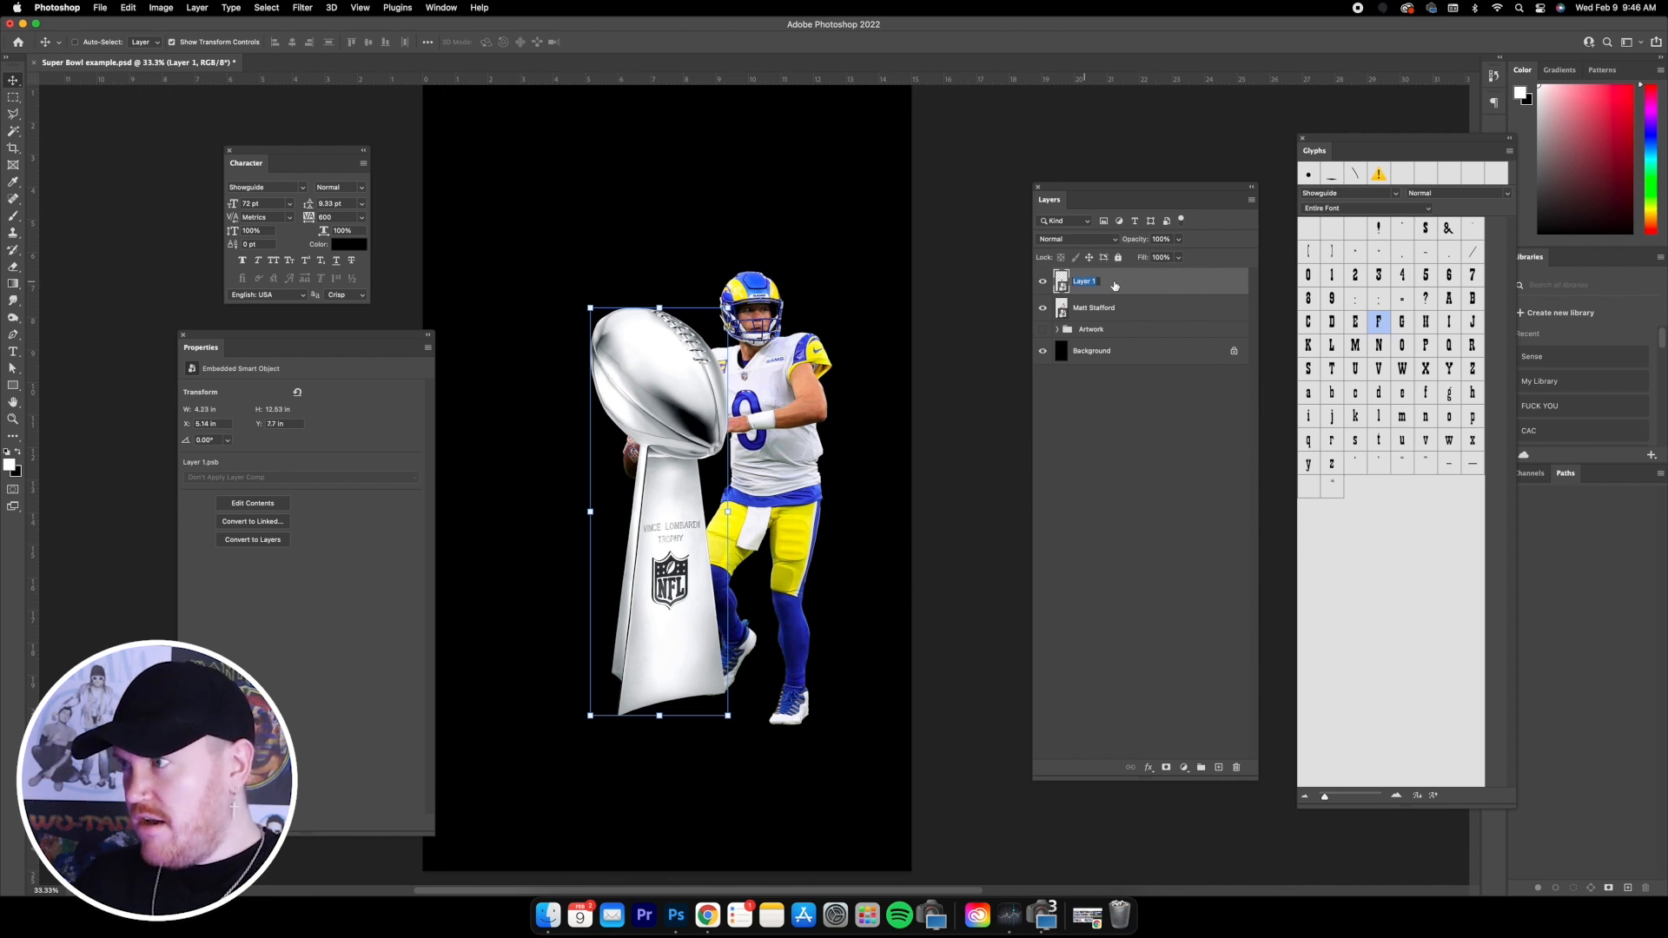
{"action": "type", "text": "Trophy"}
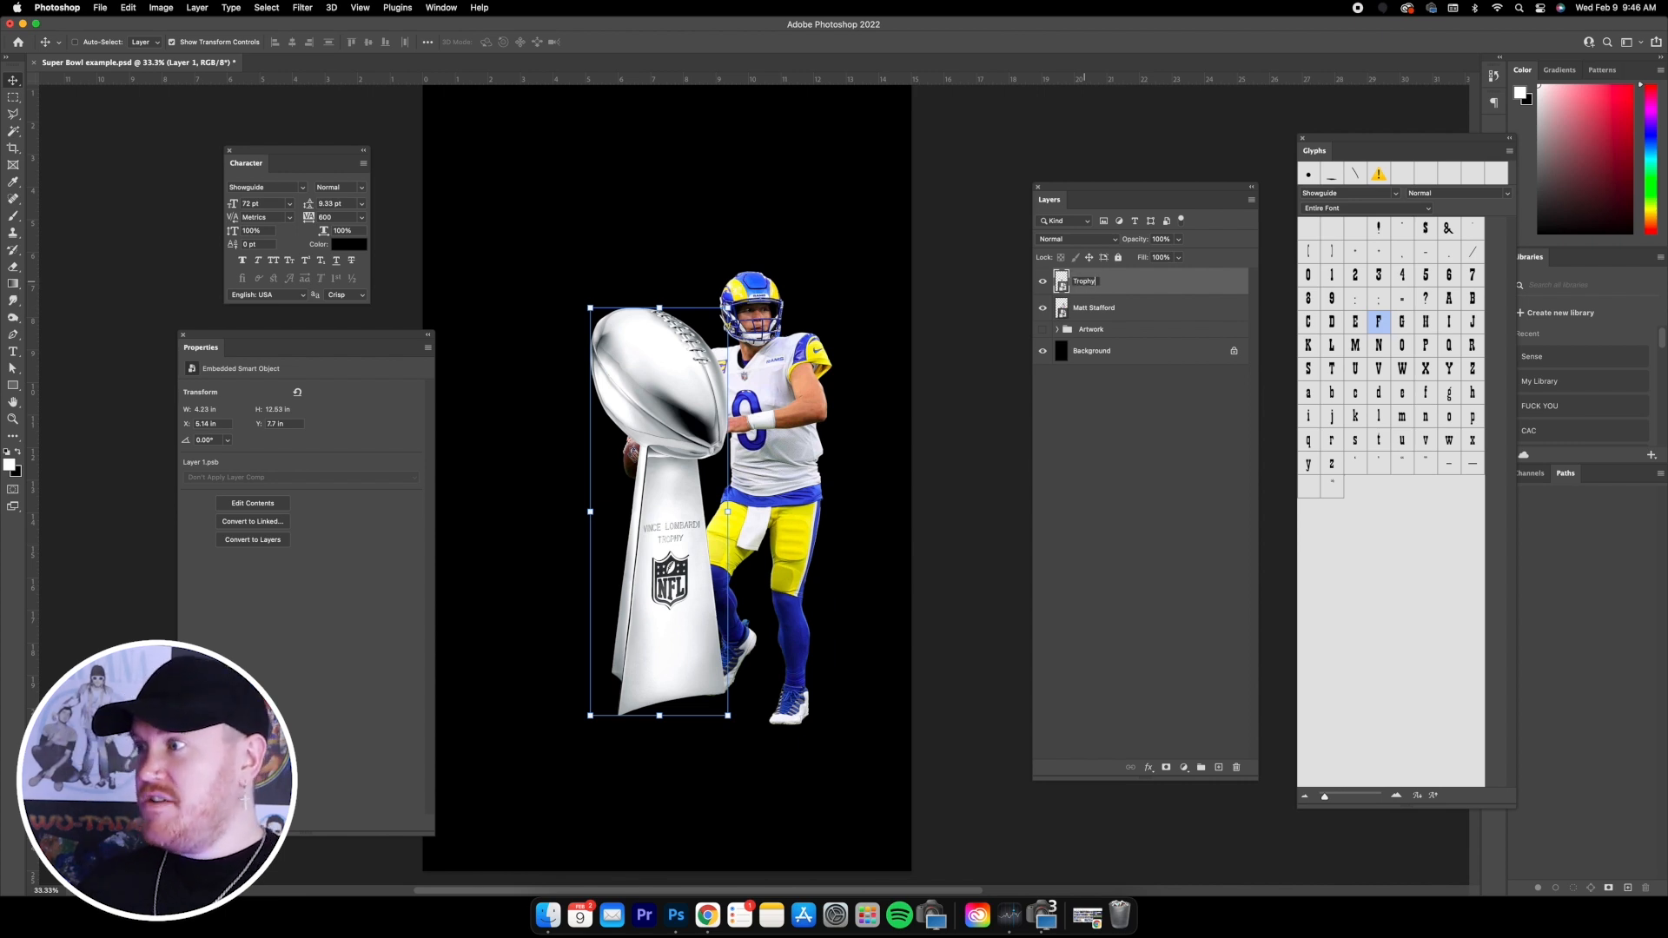
{"action": "key", "text": "Return"}
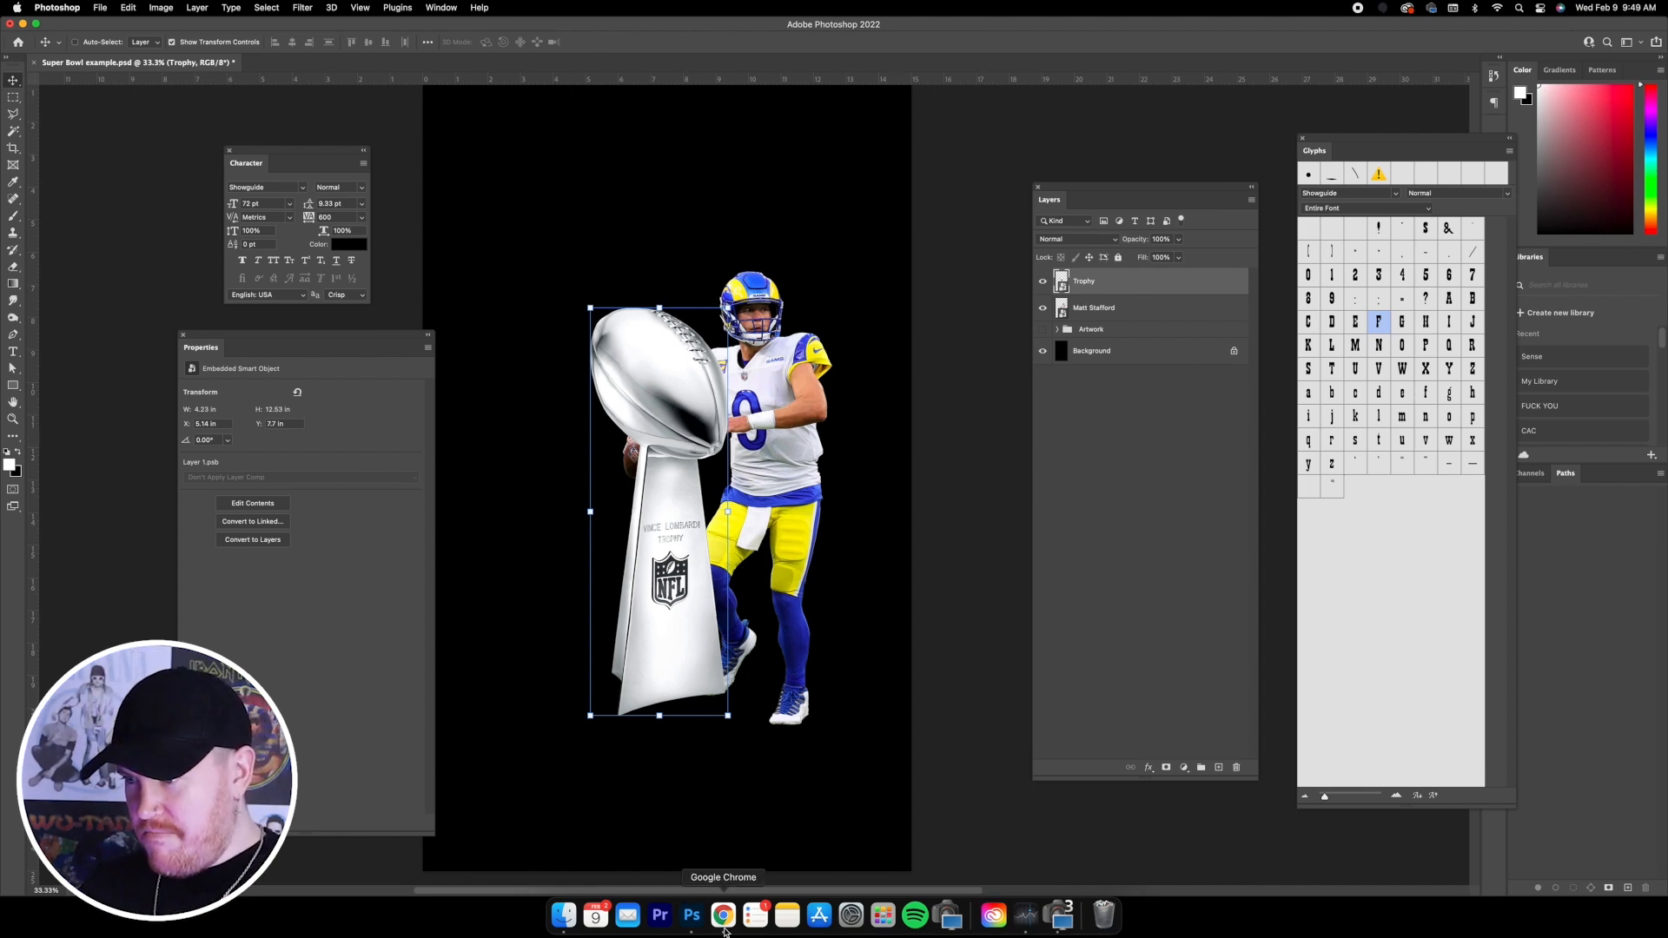
- Copy the full-body Joe Burrow photo from Chrome, paste it into the Photoshop design and order it directly below the Matt Stafford layer
{"action": "left_click", "coordinate": [725, 930]}
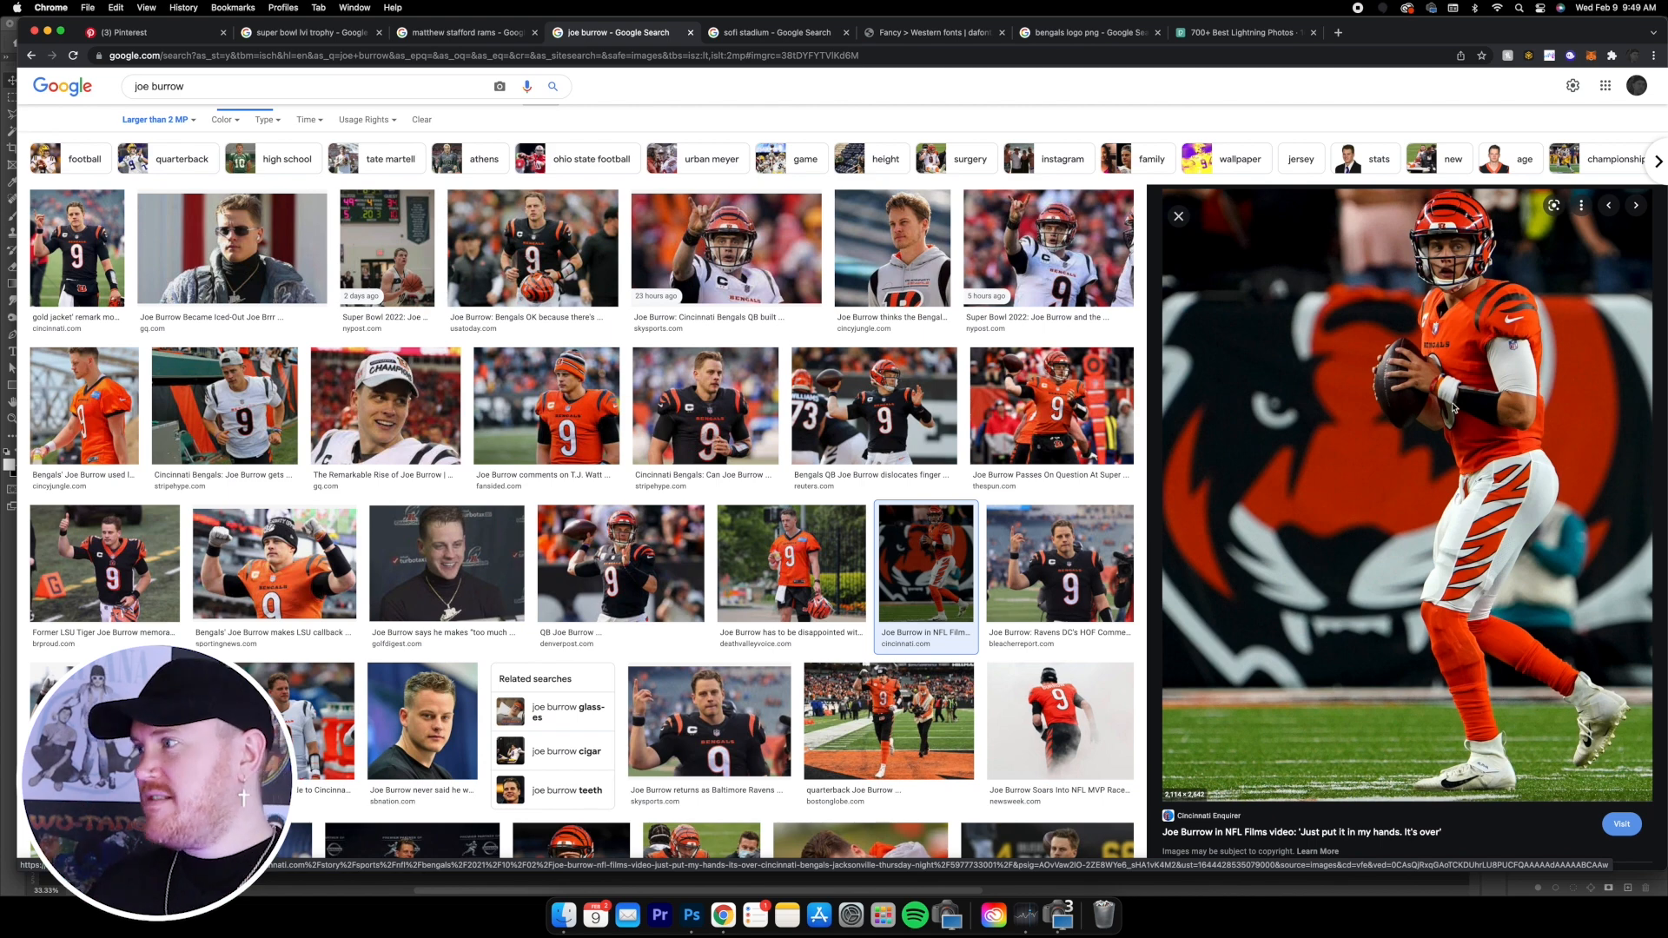
{"action": "right_click", "coordinate": [1448, 345]}
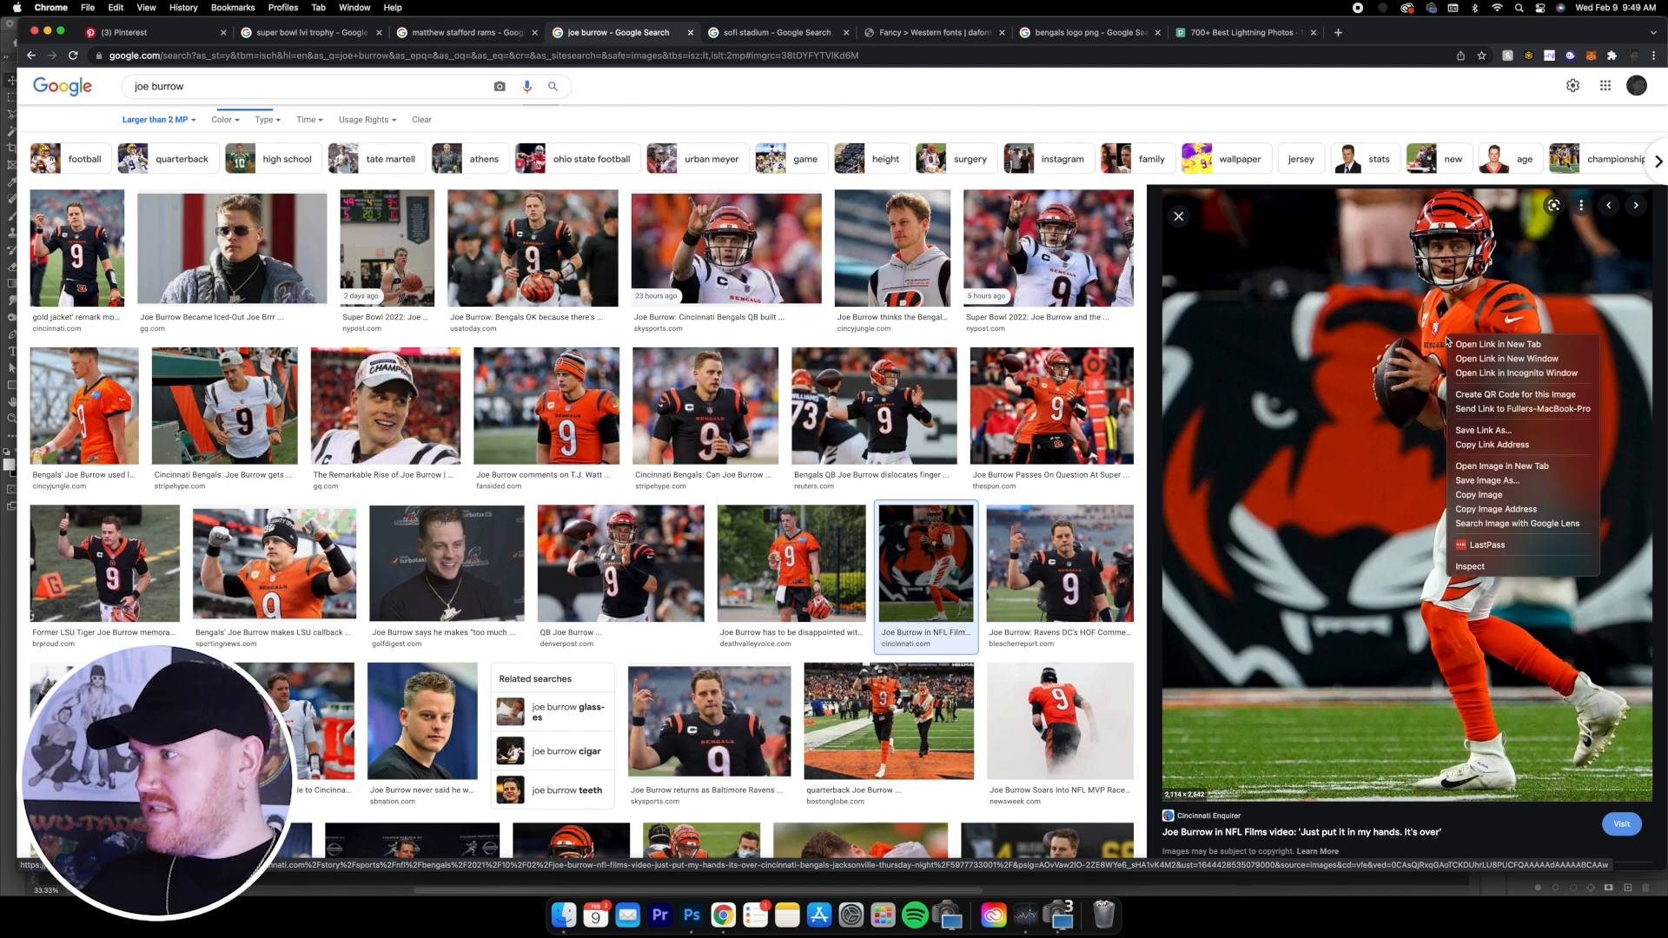
{"action": "left_click", "coordinate": [1481, 494]}
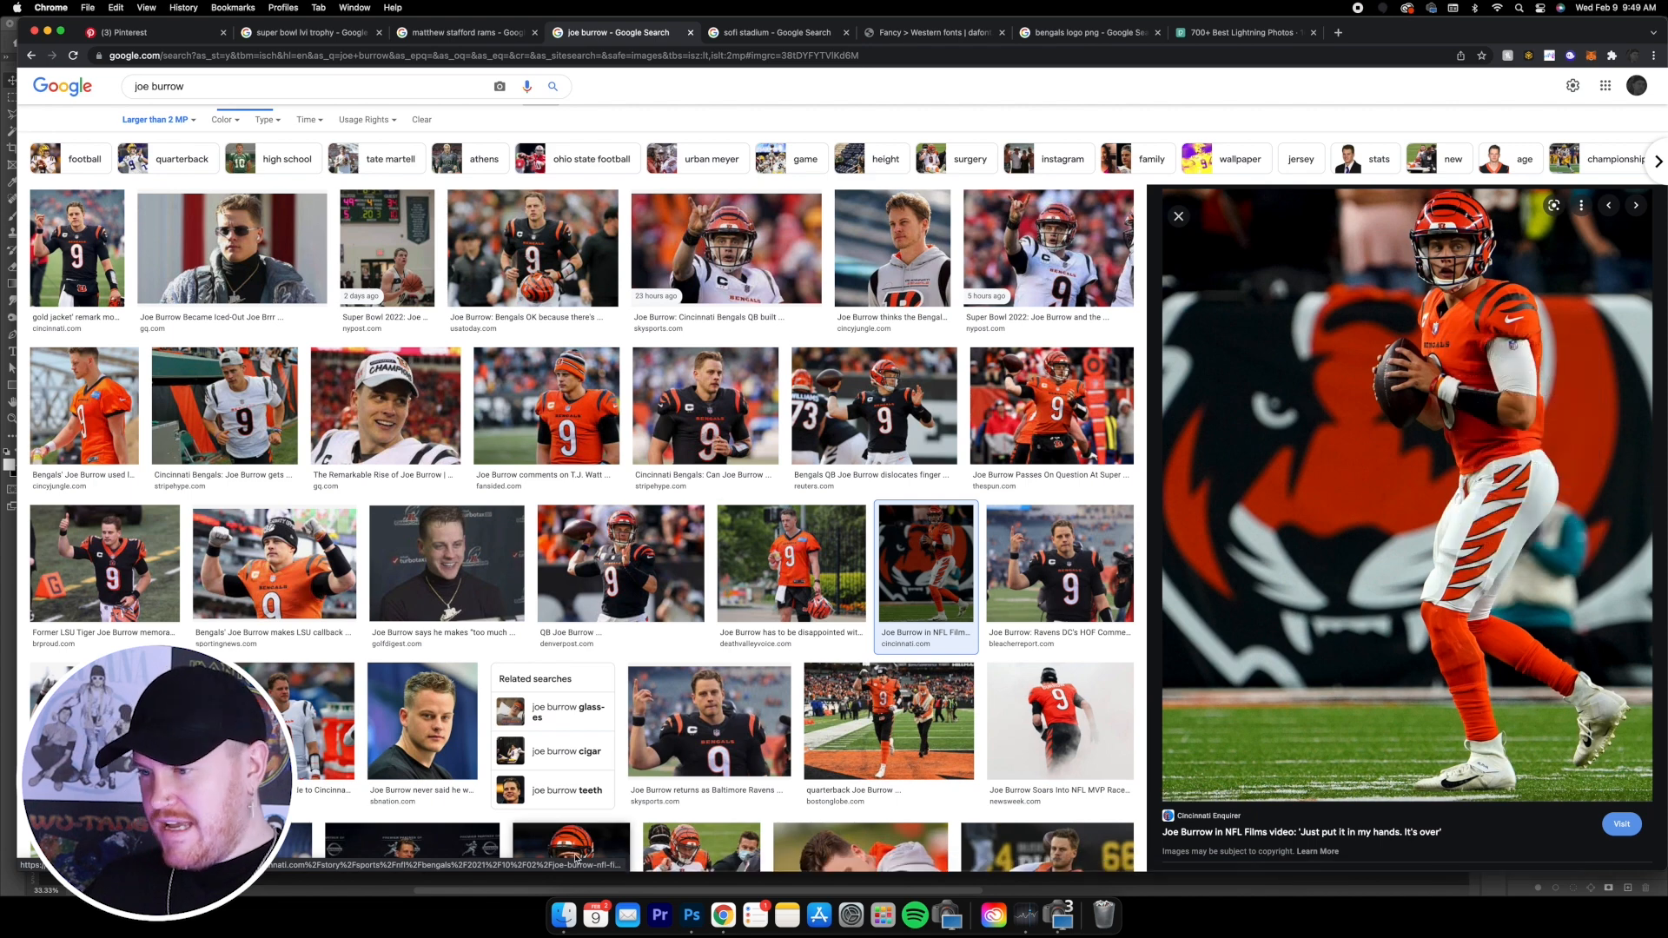
{"action": "left_click", "coordinate": [692, 915]}
{"action": "key", "text": "super+v"}
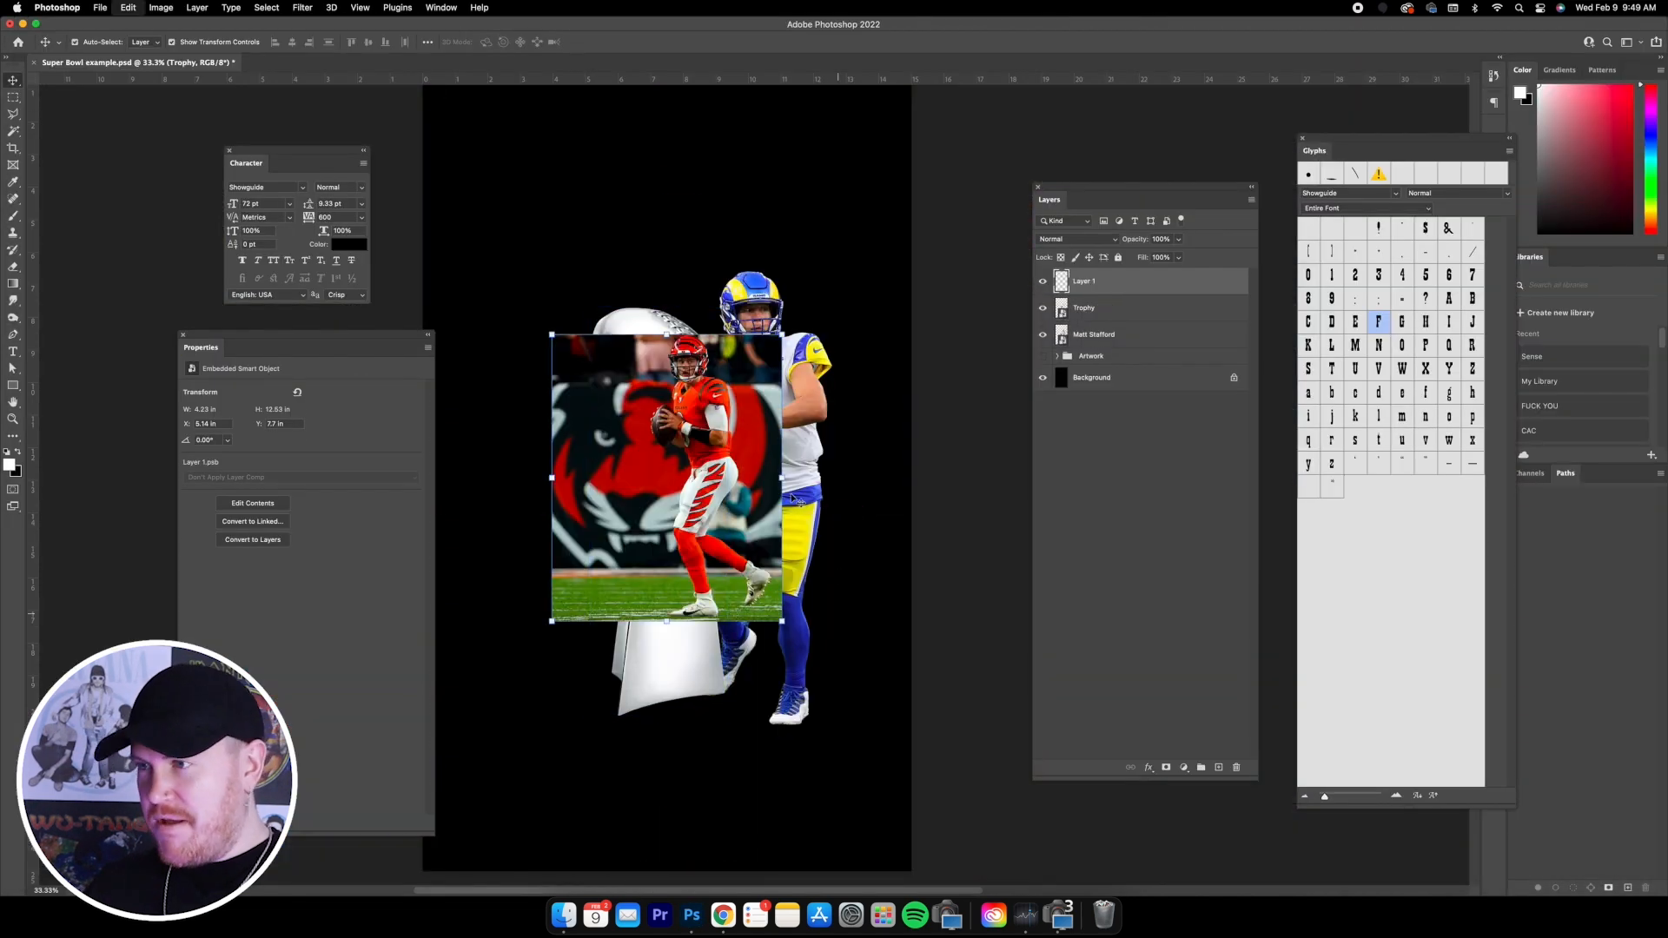
{"action": "left_click_drag", "start_coordinate": [728, 363], "coordinate": [612, 371]}
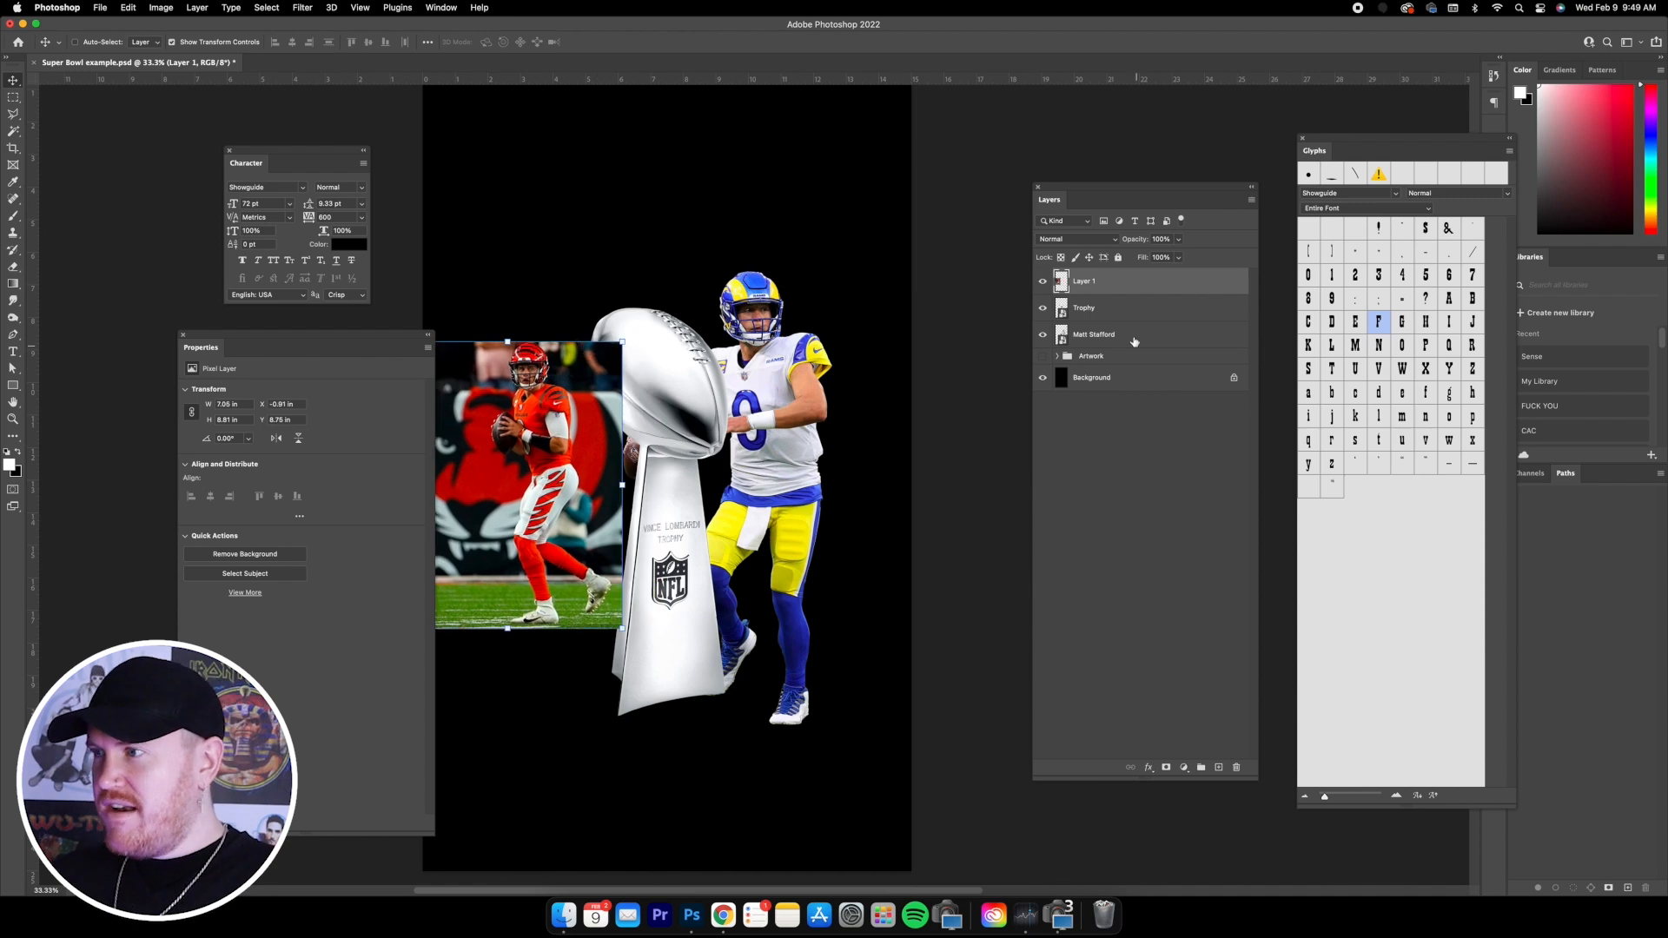
{"action": "left_click_drag", "start_coordinate": [1142, 288], "coordinate": [1134, 348]}
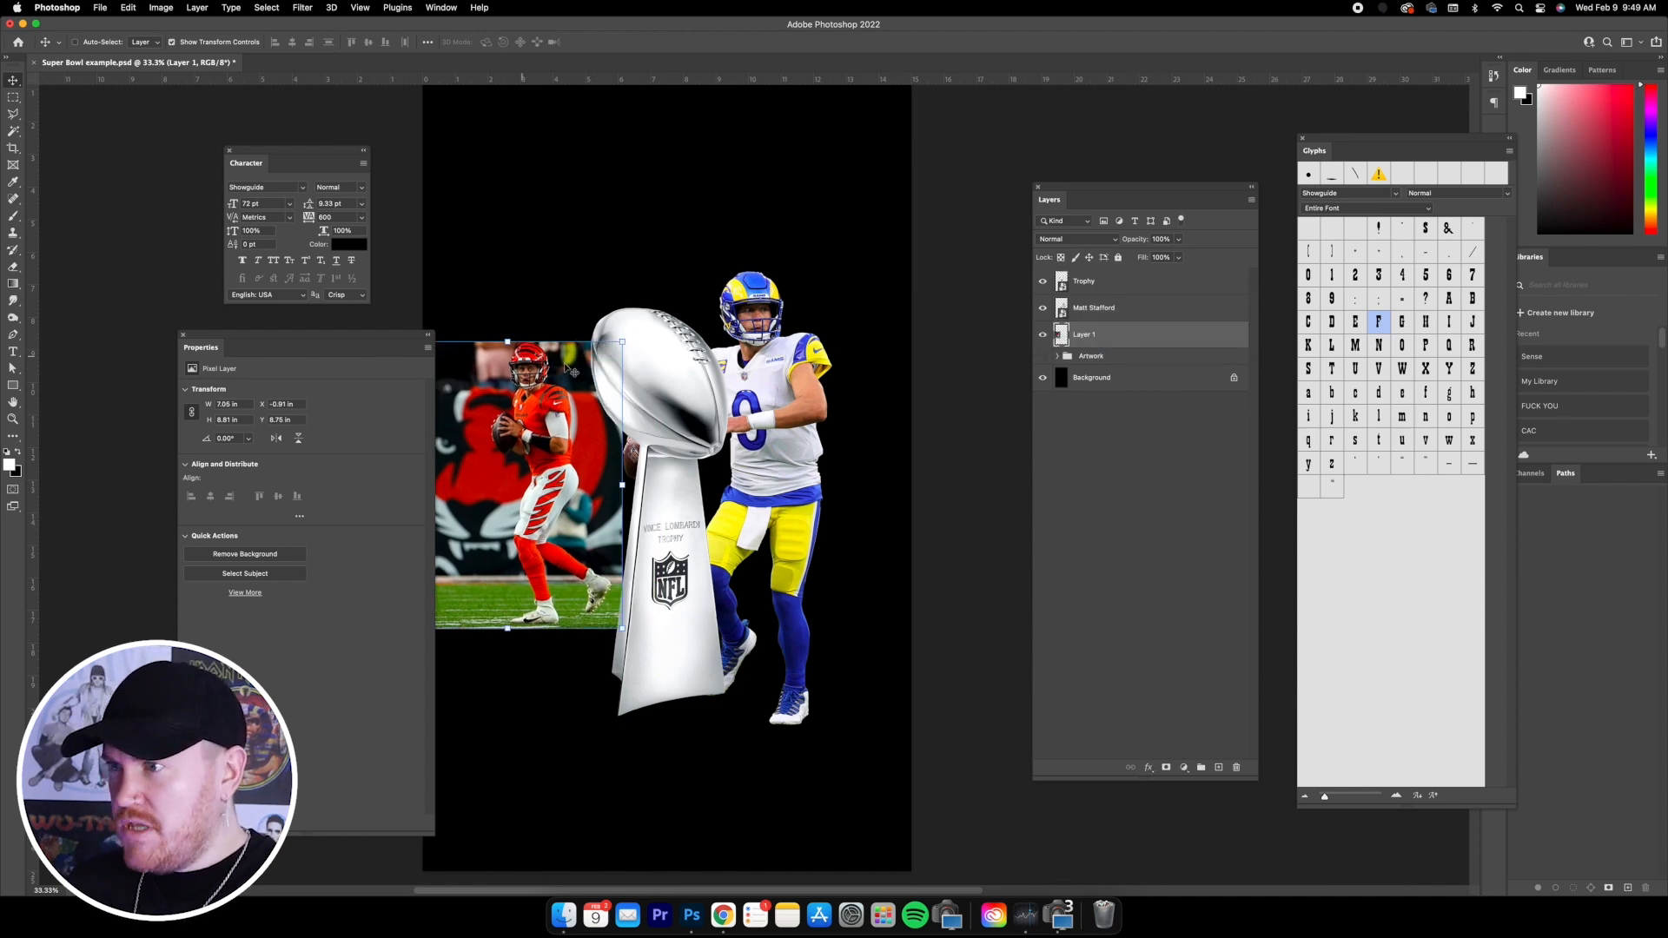
- Scale the Bengals player photo to about 11.58 by 14.47 in behind the trophy and remove its background
{"action": "key", "text": "super+t"}
{"action": "left_click_drag", "start_coordinate": [622, 343], "coordinate": [686, 264]}
{"action": "left_click_drag", "start_coordinate": [719, 706], "coordinate": [734, 743]}
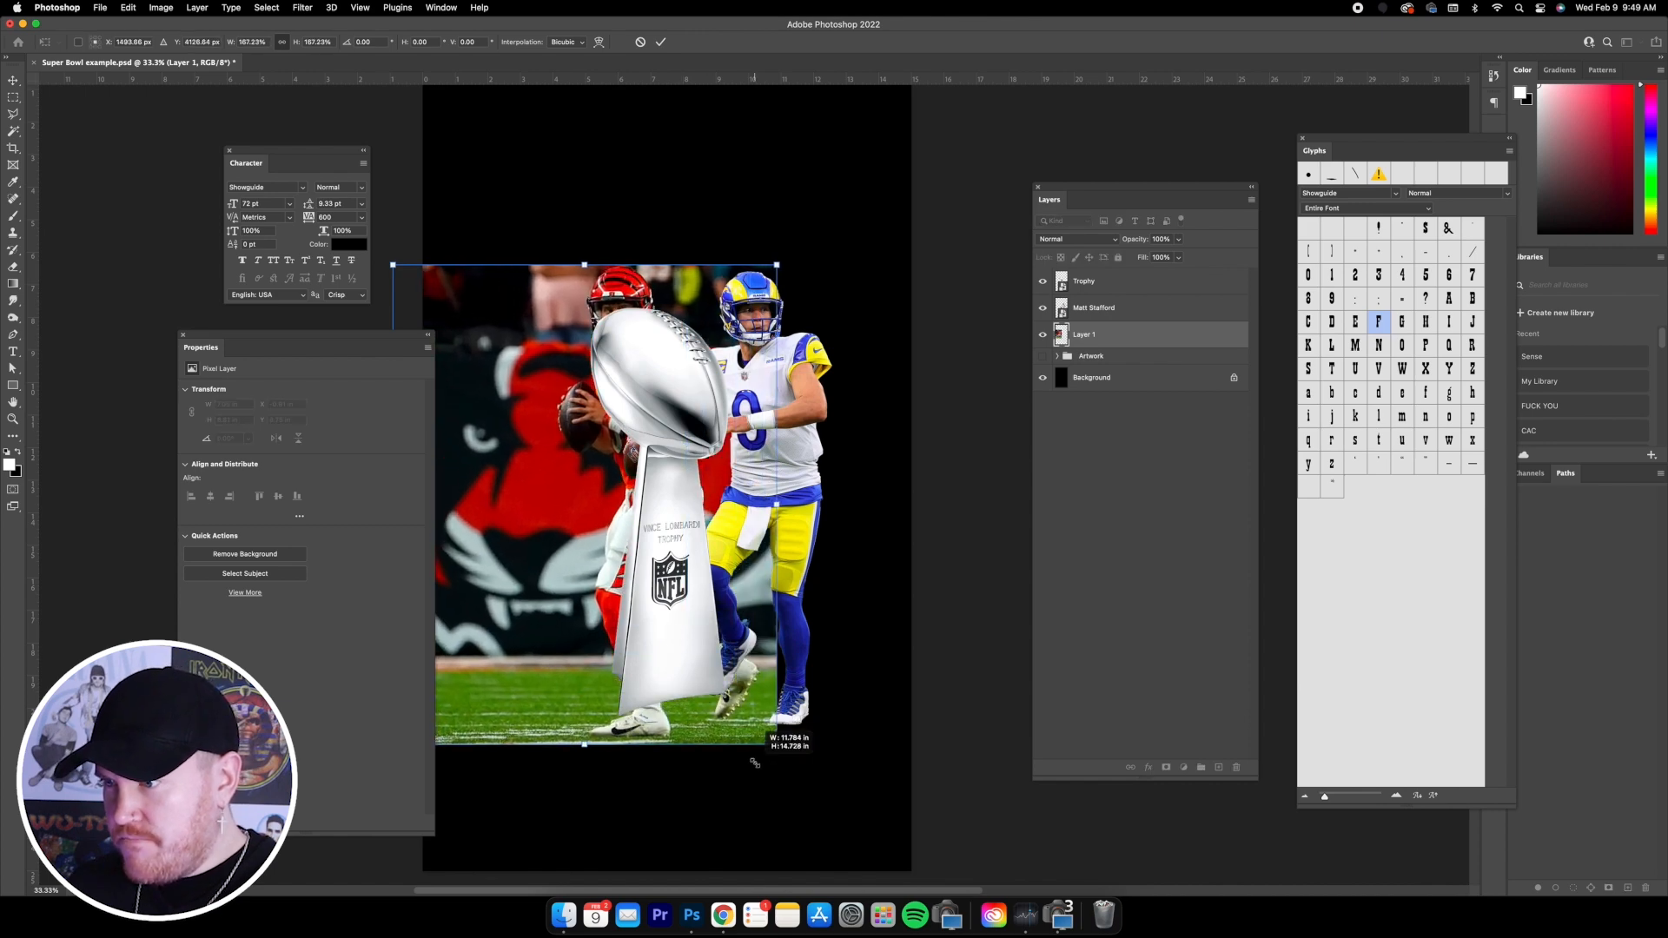
{"action": "key", "text": "Return"}
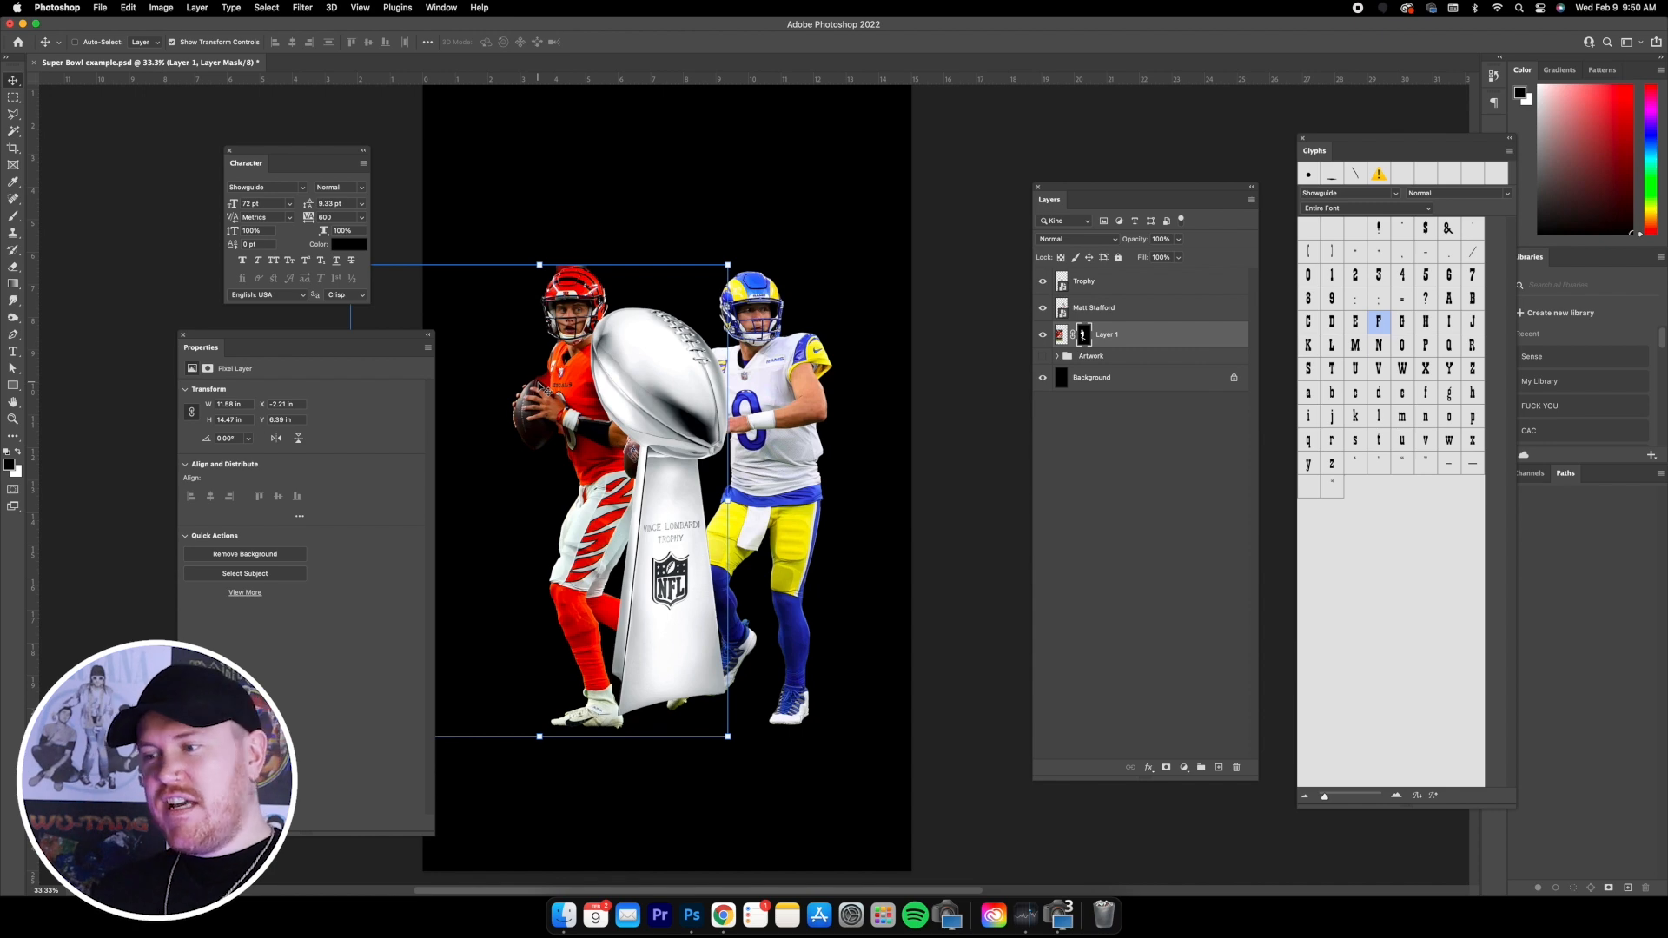
- Check the original Bengals photo in Chrome, return to Photoshop and move the cut-out player away from the trophy to about X -3.14 in
{"action": "left_click", "coordinate": [723, 914]}
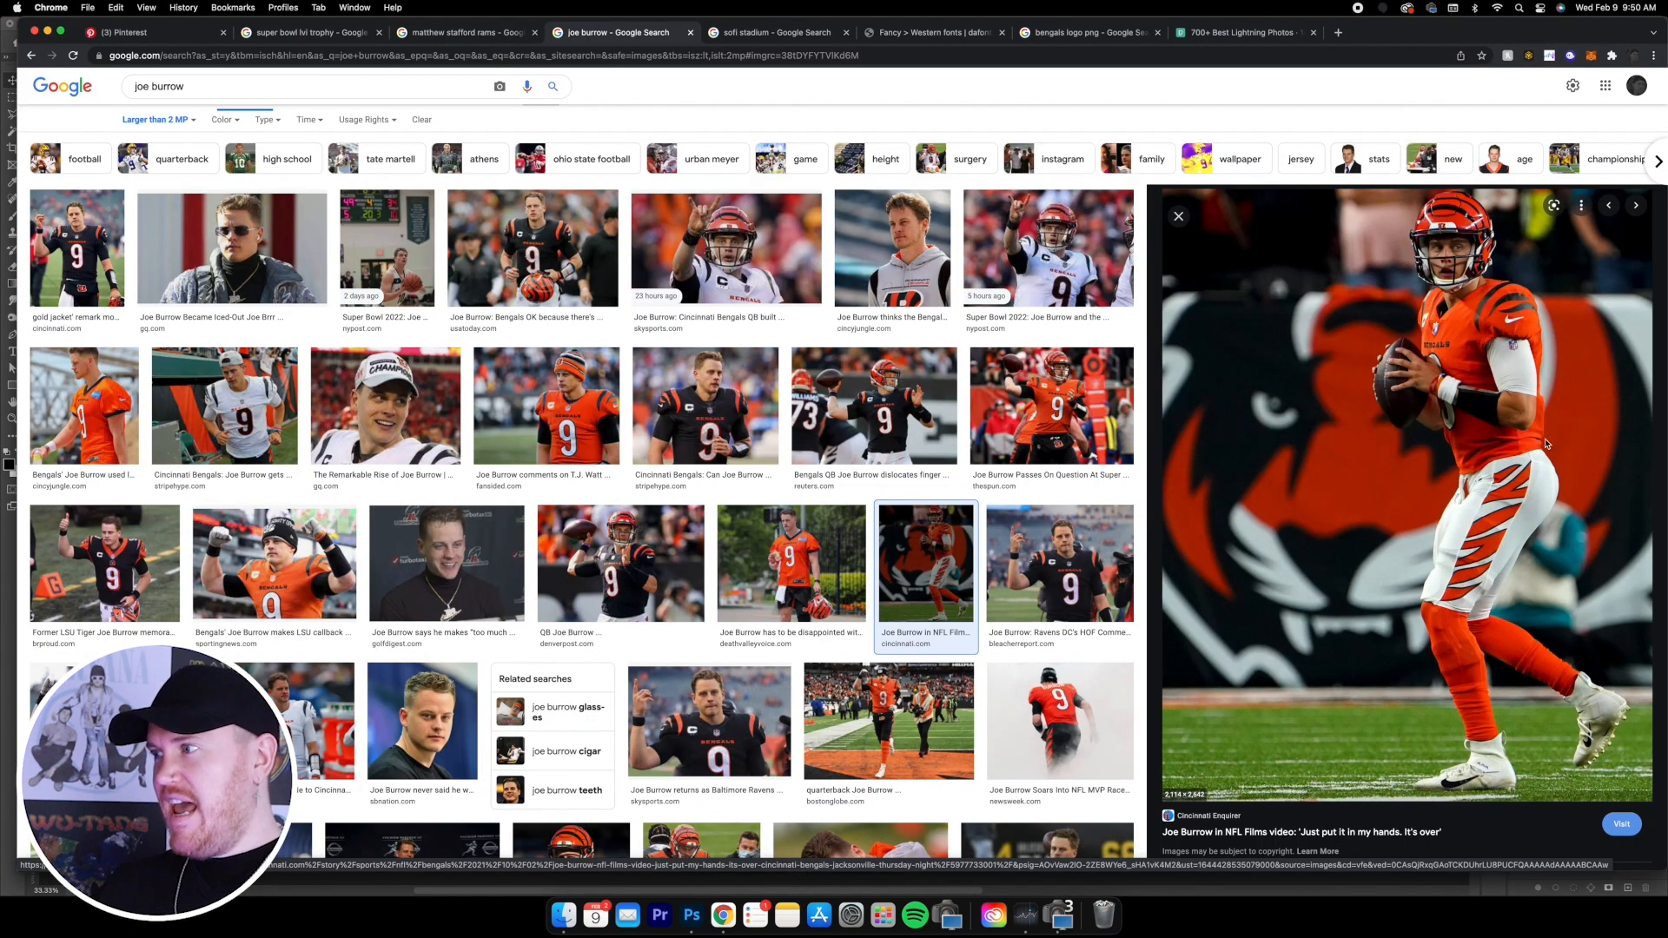
{"action": "key", "text": "super+Tab"}
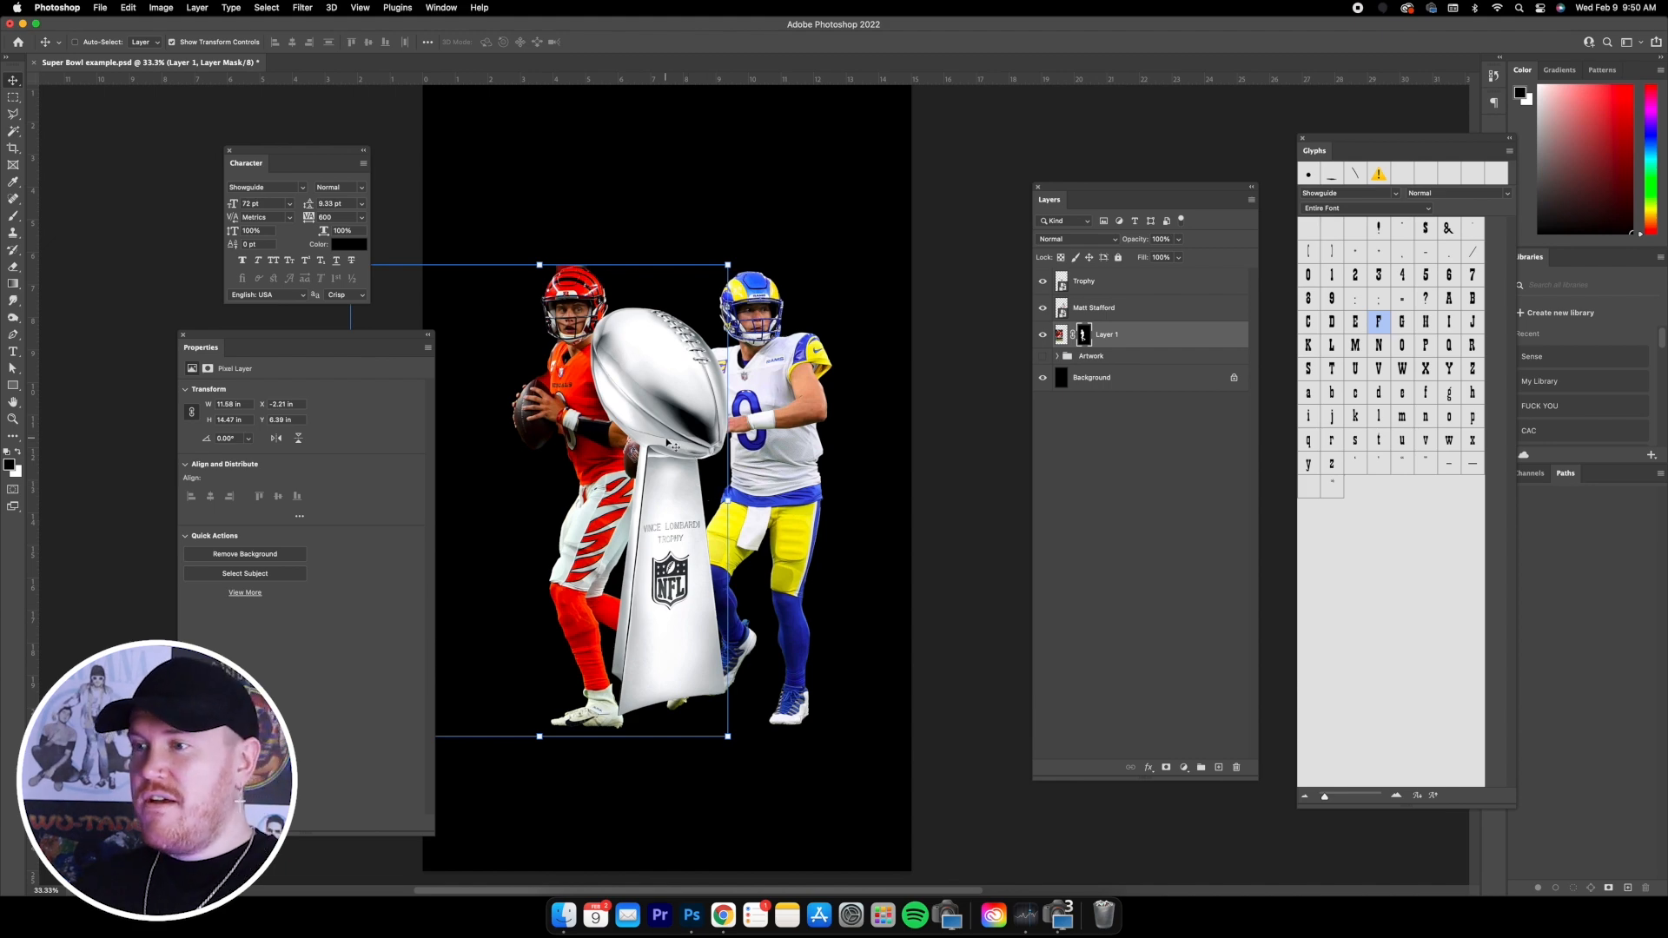
{"action": "left_click_drag", "start_coordinate": [637, 398], "coordinate": [594, 382]}
- Brush black on the Bengals player's layer mask to hide the leftover red background between the football and his shoulder
{"action": "key", "text": "super+equal"}
{"action": "key", "text": "super+equal"}
{"action": "key", "text": "super+equal"}
{"action": "key", "text": "super+equal"}
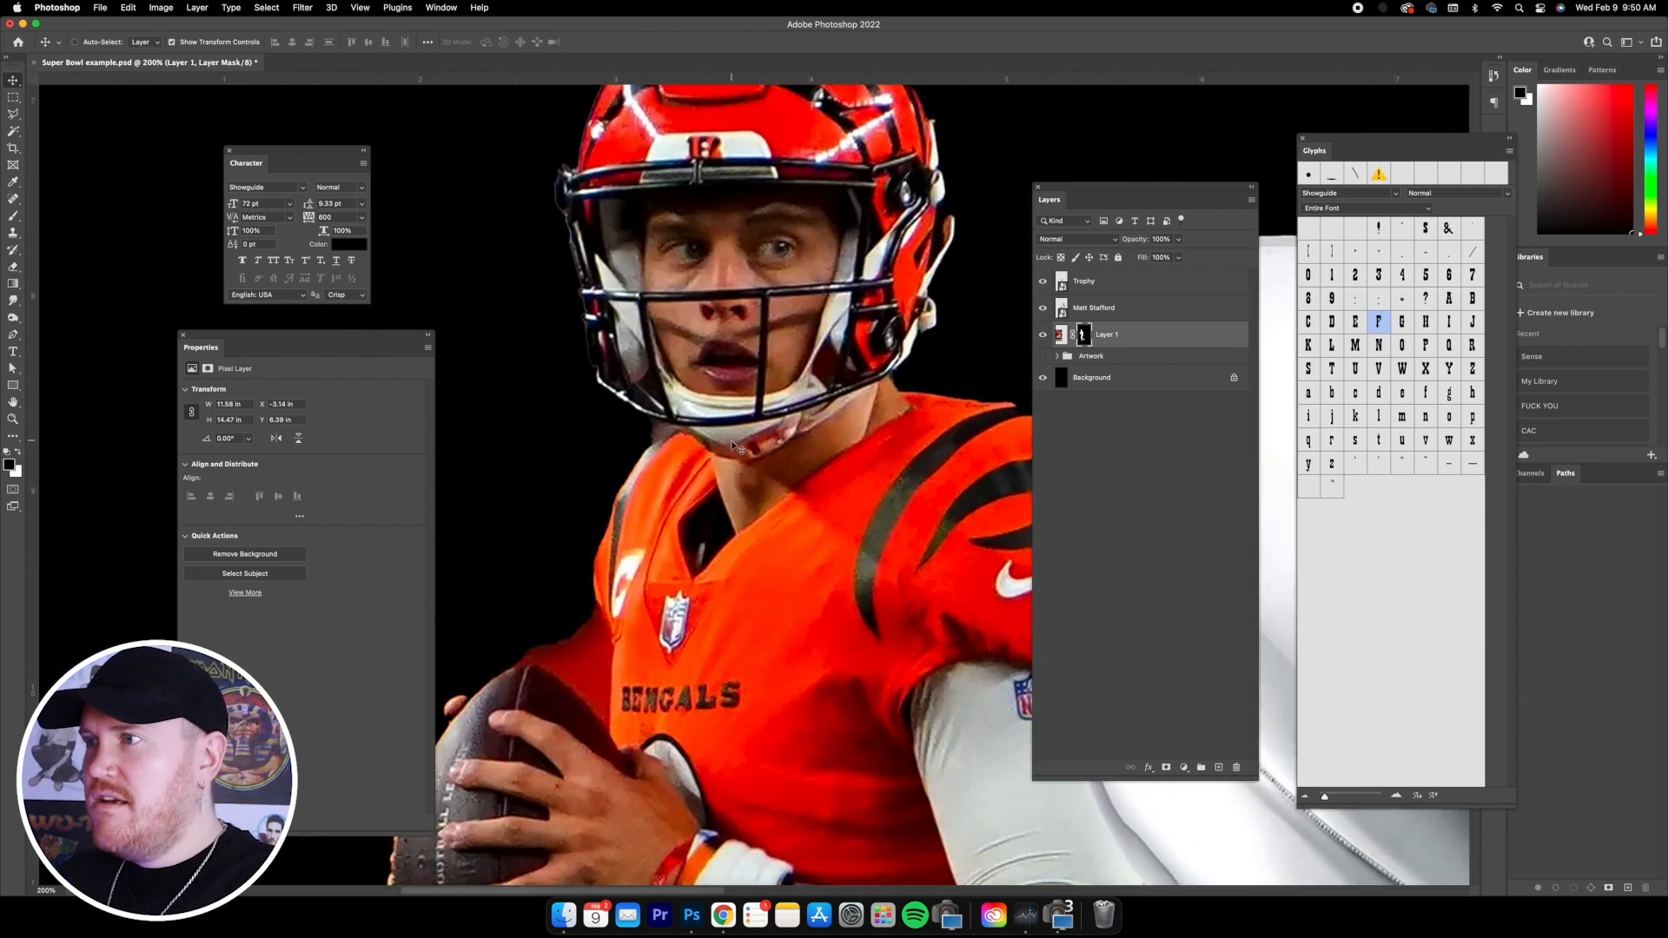
{"action": "scroll", "coordinate": [732, 447], "scroll_direction": "down", "scroll_amount": 5}
{"action": "scroll", "coordinate": [732, 446], "scroll_direction": "left", "scroll_amount": 2}
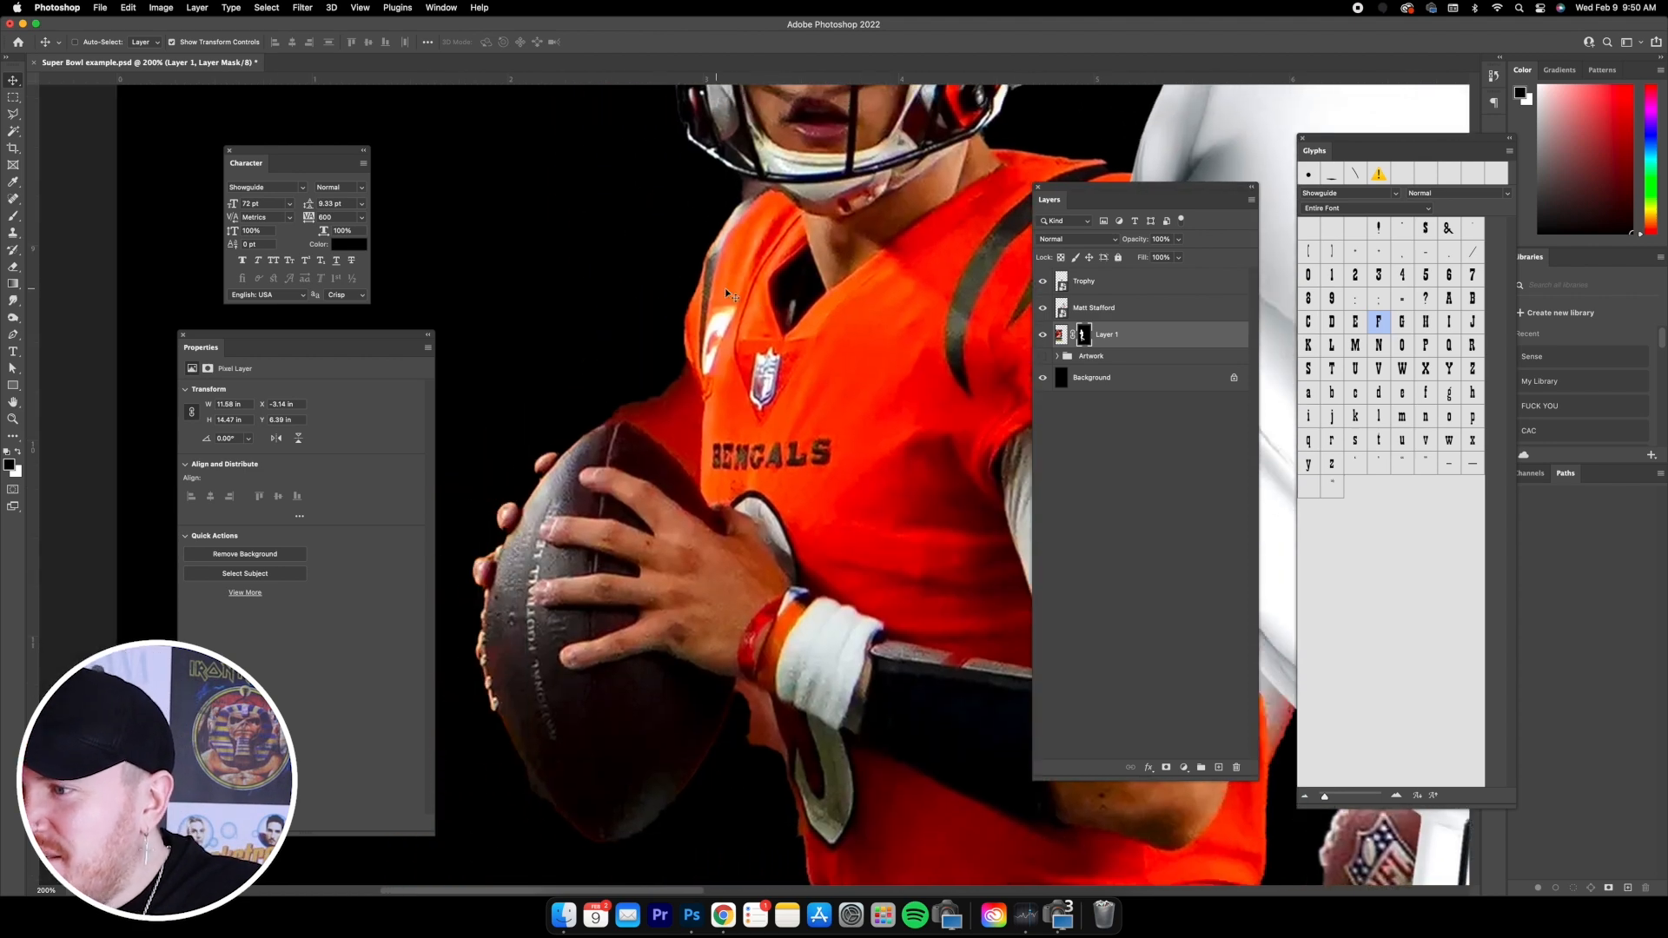
{"action": "left_click", "coordinate": [13, 216]}
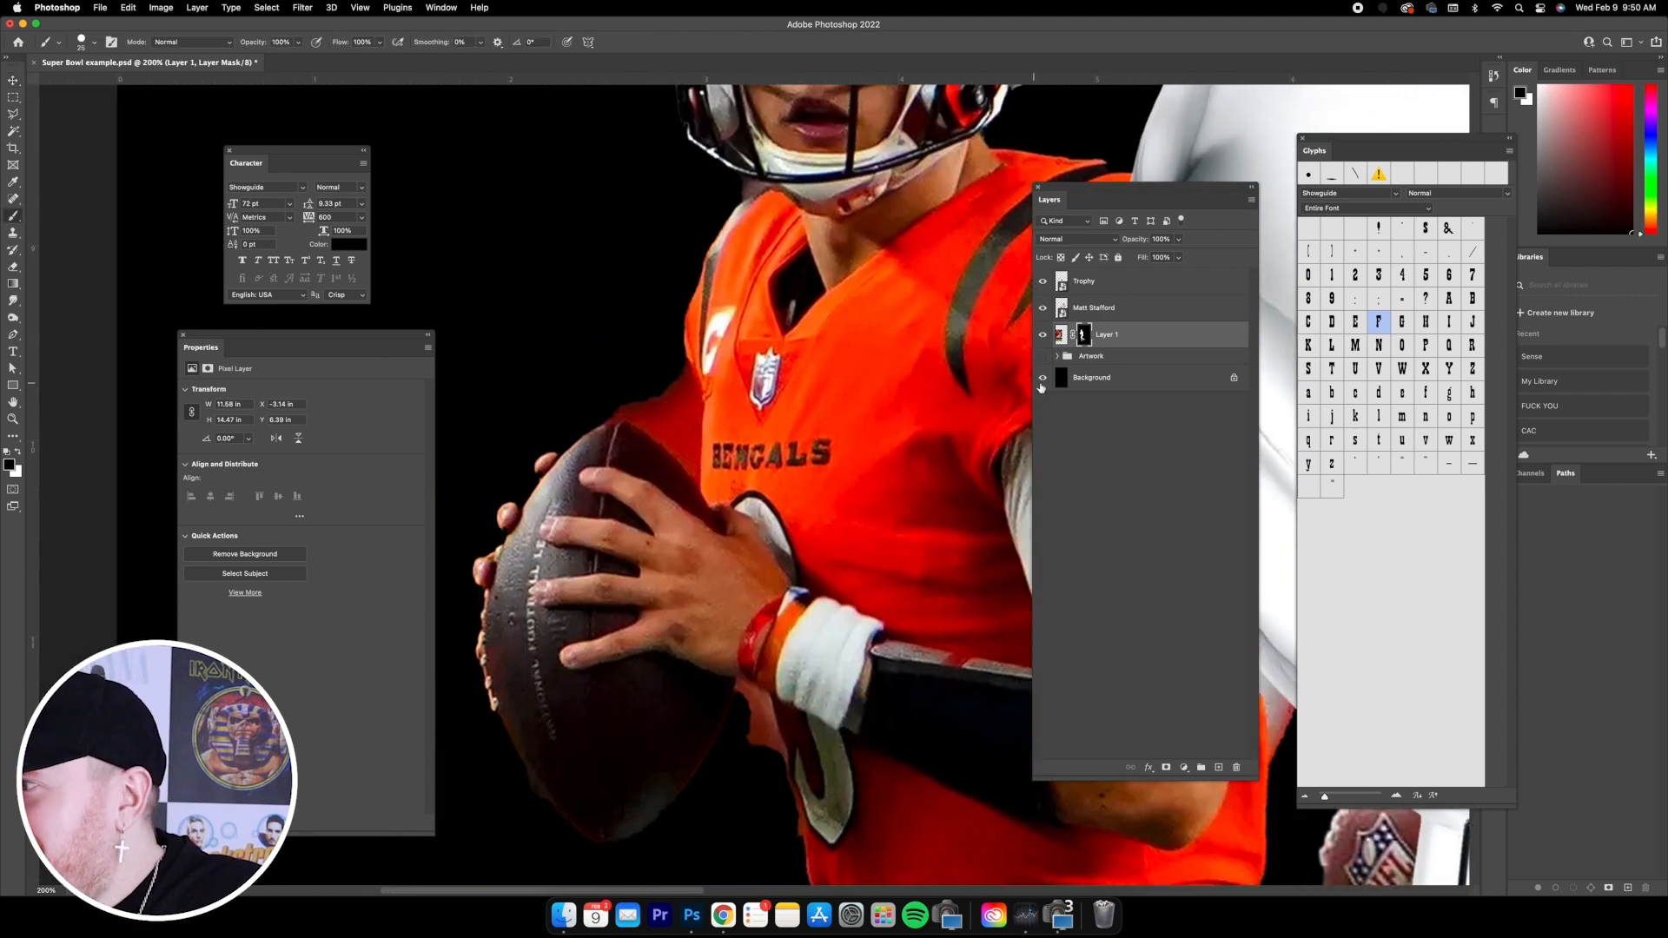
{"action": "left_click", "coordinate": [1087, 338]}
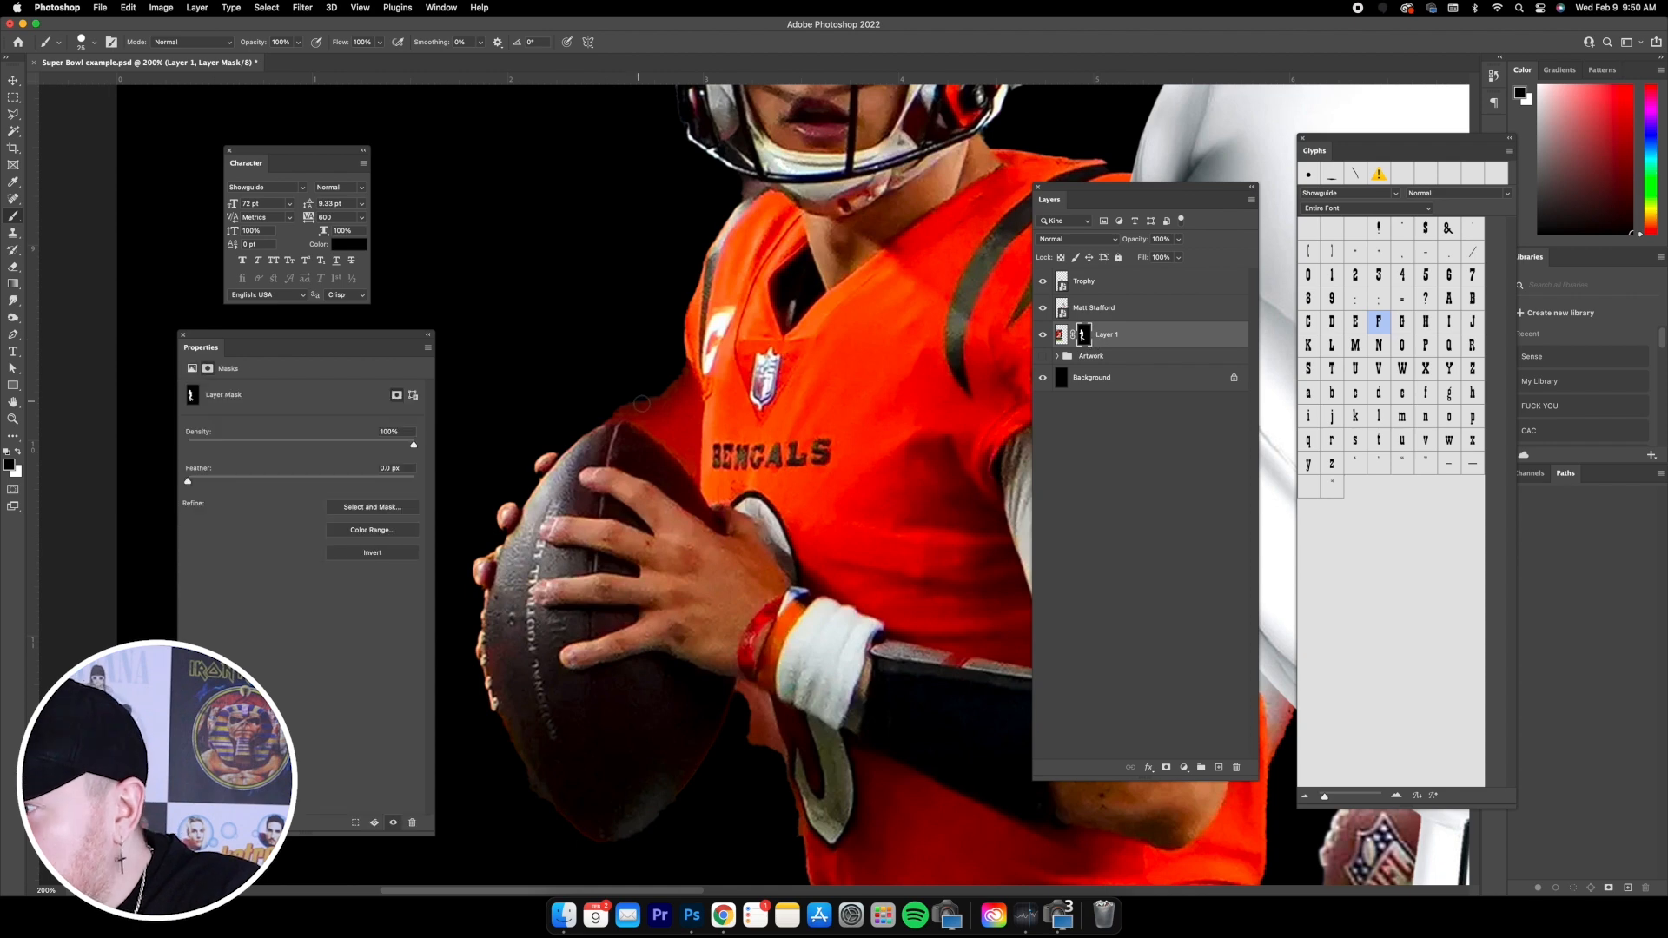
{"action": "mouse_move", "coordinate": [606, 415]}
{"action": "left_mouse_down"}
{"action": "mouse_move", "coordinate": [657, 421]}
{"action": "mouse_move", "coordinate": [624, 395]}
{"action": "mouse_move", "coordinate": [677, 412]}
{"action": "mouse_move", "coordinate": [658, 383]}
{"action": "mouse_move", "coordinate": [666, 395]}
{"action": "mouse_move", "coordinate": [680, 365]}
{"action": "mouse_move", "coordinate": [686, 408]}
{"action": "mouse_move", "coordinate": [658, 433]}
{"action": "left_mouse_up"}
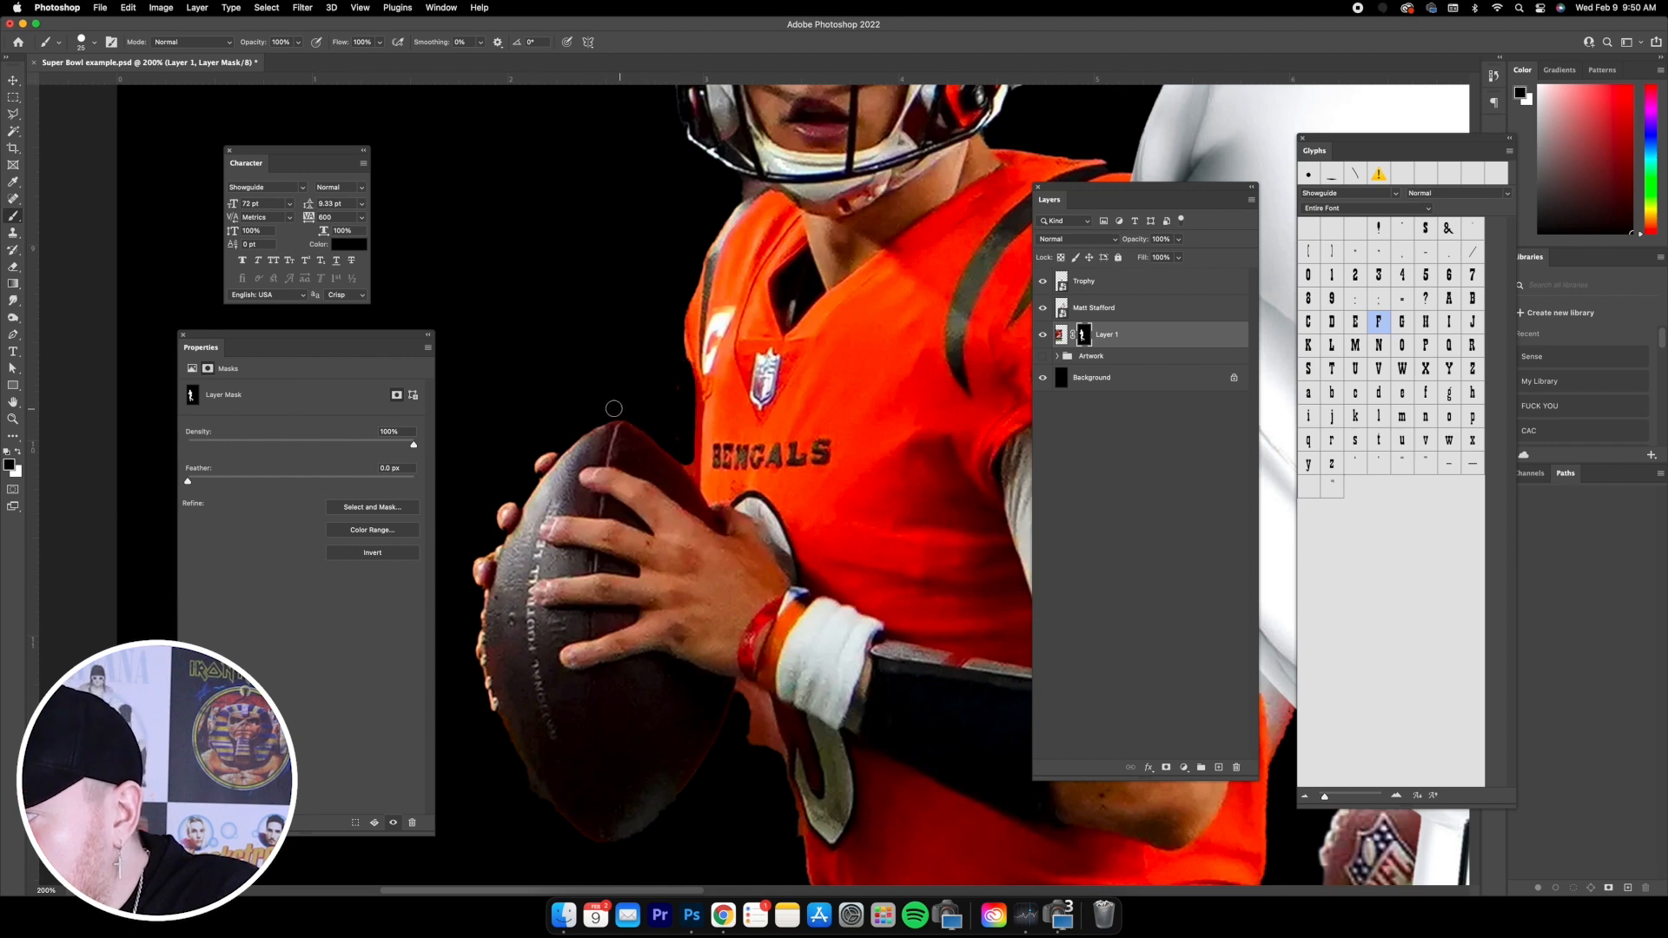
- Set the Hard Round brush to 11 px and mask out the background remnants along the jersey's edge and shoulder below the helmet
{"action": "left_click", "coordinate": [96, 42]}
{"action": "left_click_drag", "start_coordinate": [81, 83], "coordinate": [77, 83]}
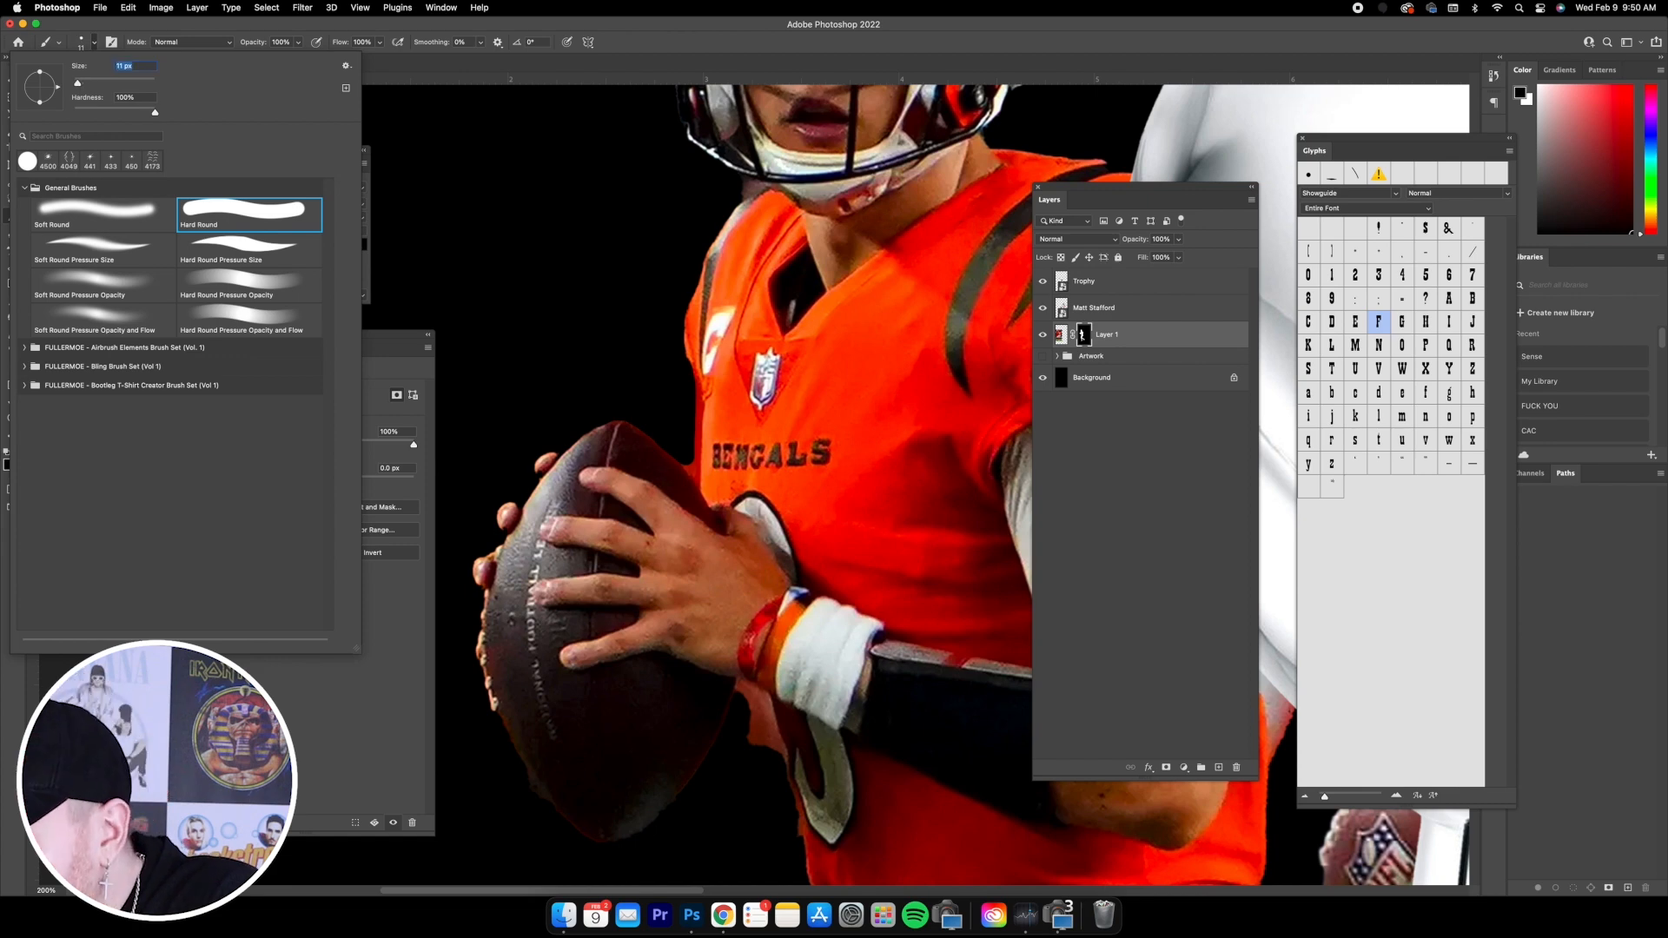
{"action": "left_click", "coordinate": [683, 459]}
{"action": "left_click_drag", "start_coordinate": [697, 477], "coordinate": [688, 363]}
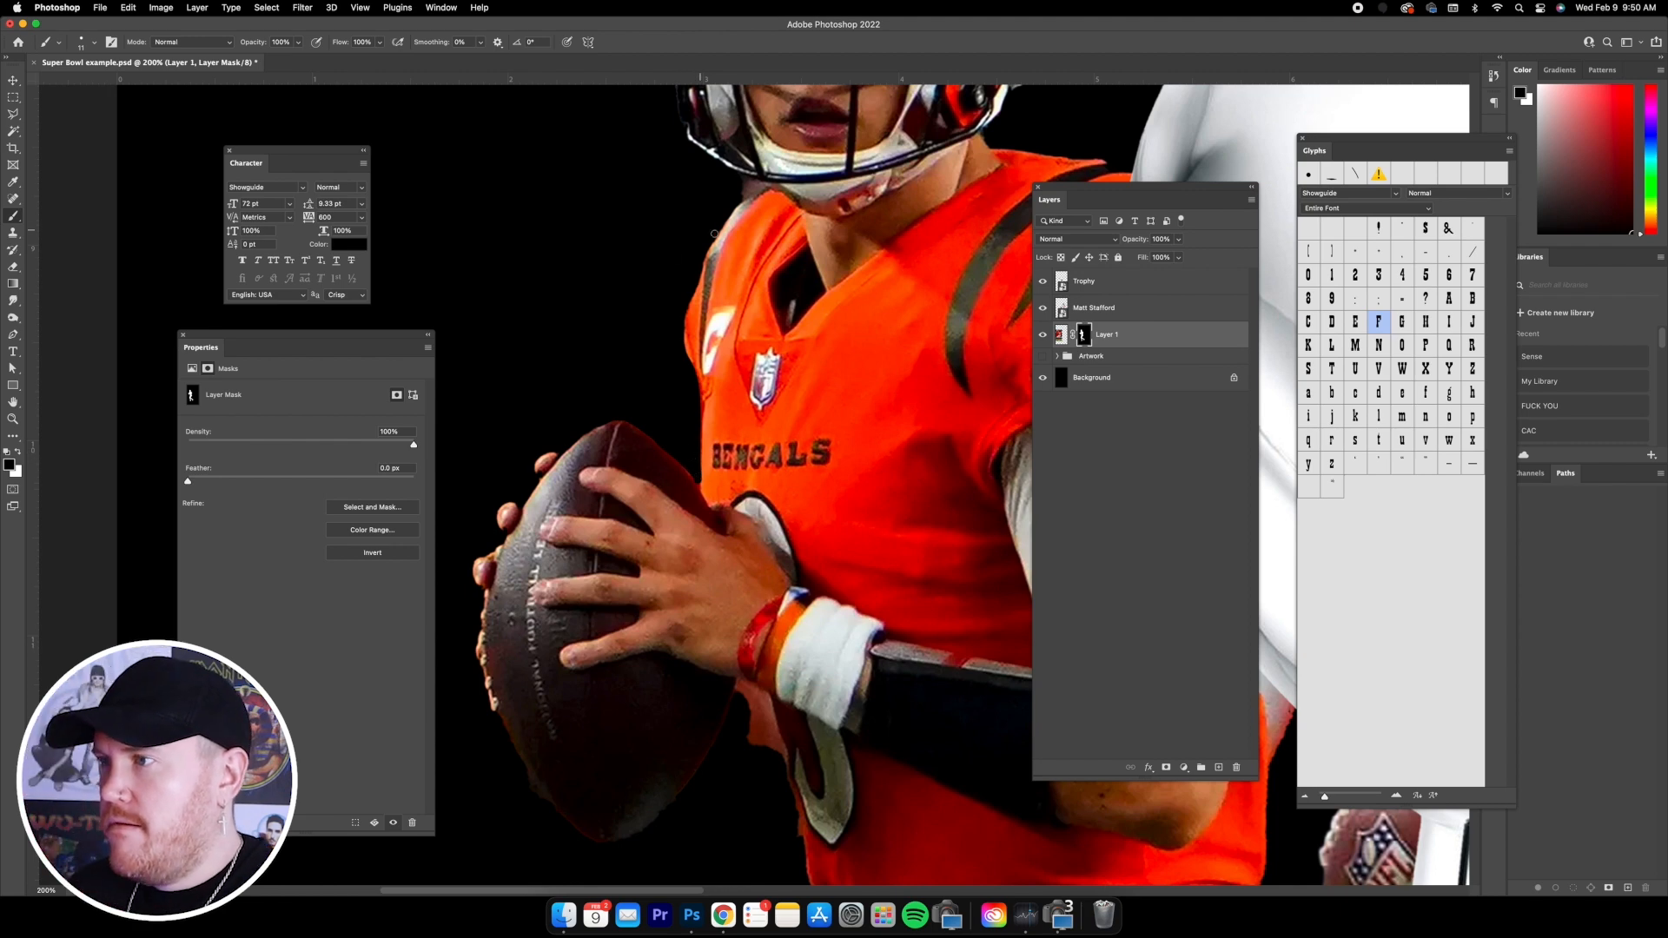
{"action": "scroll", "coordinate": [826, 312], "scroll_direction": "up", "scroll_amount": 5}
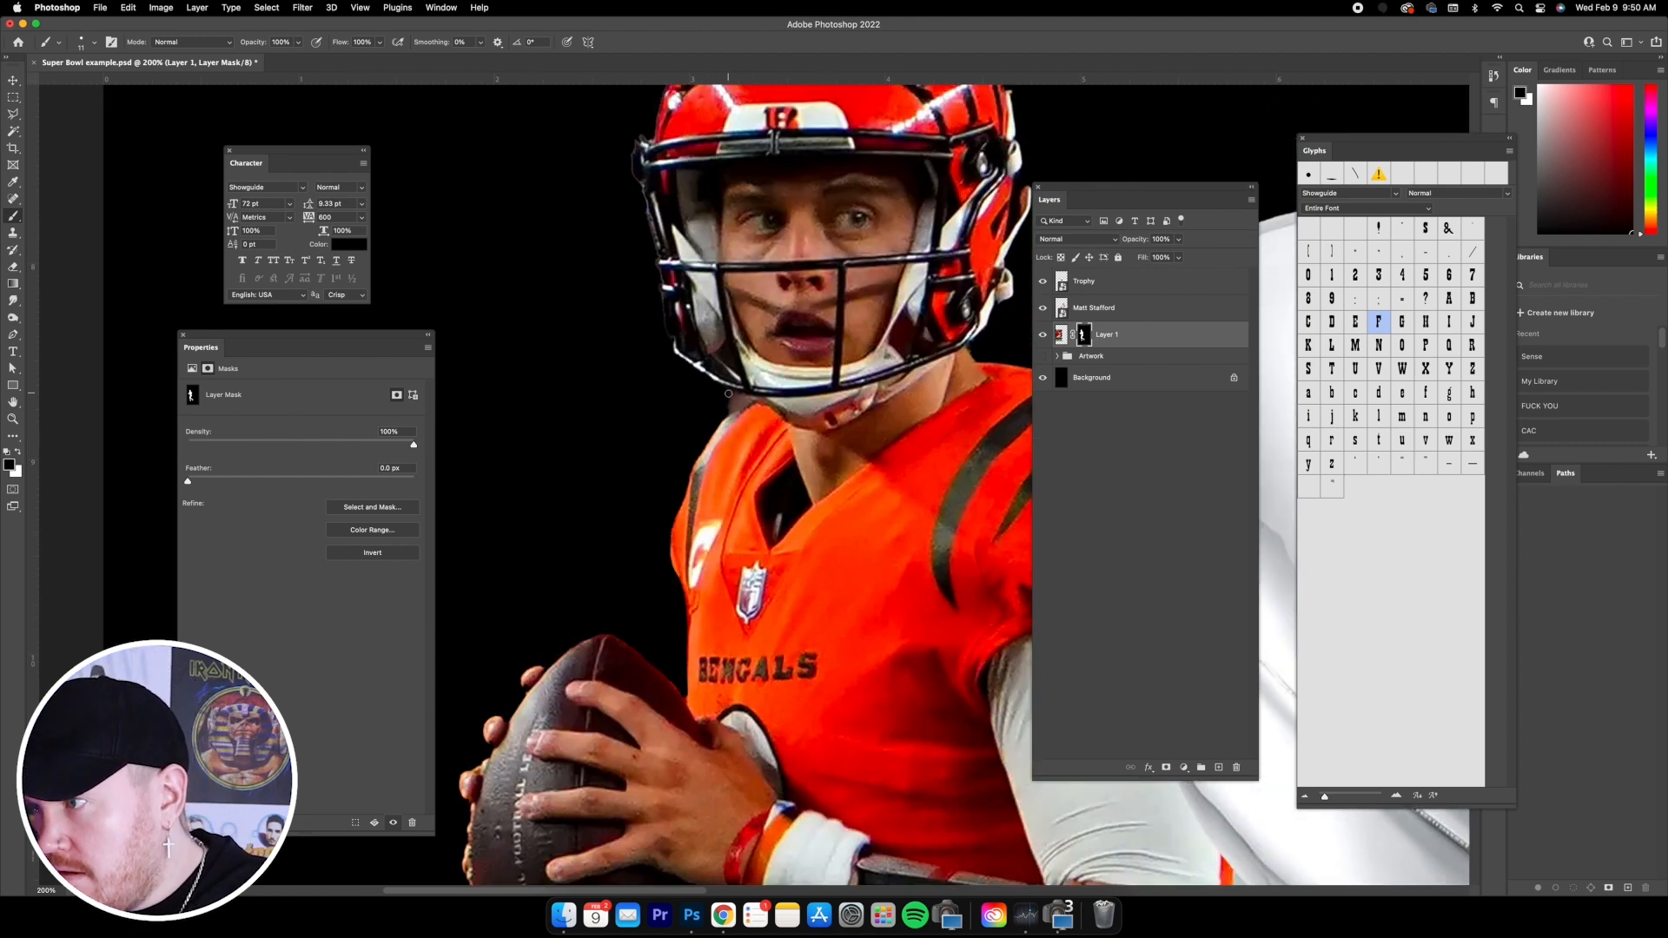
{"action": "left_click_drag", "start_coordinate": [749, 398], "coordinate": [719, 413]}
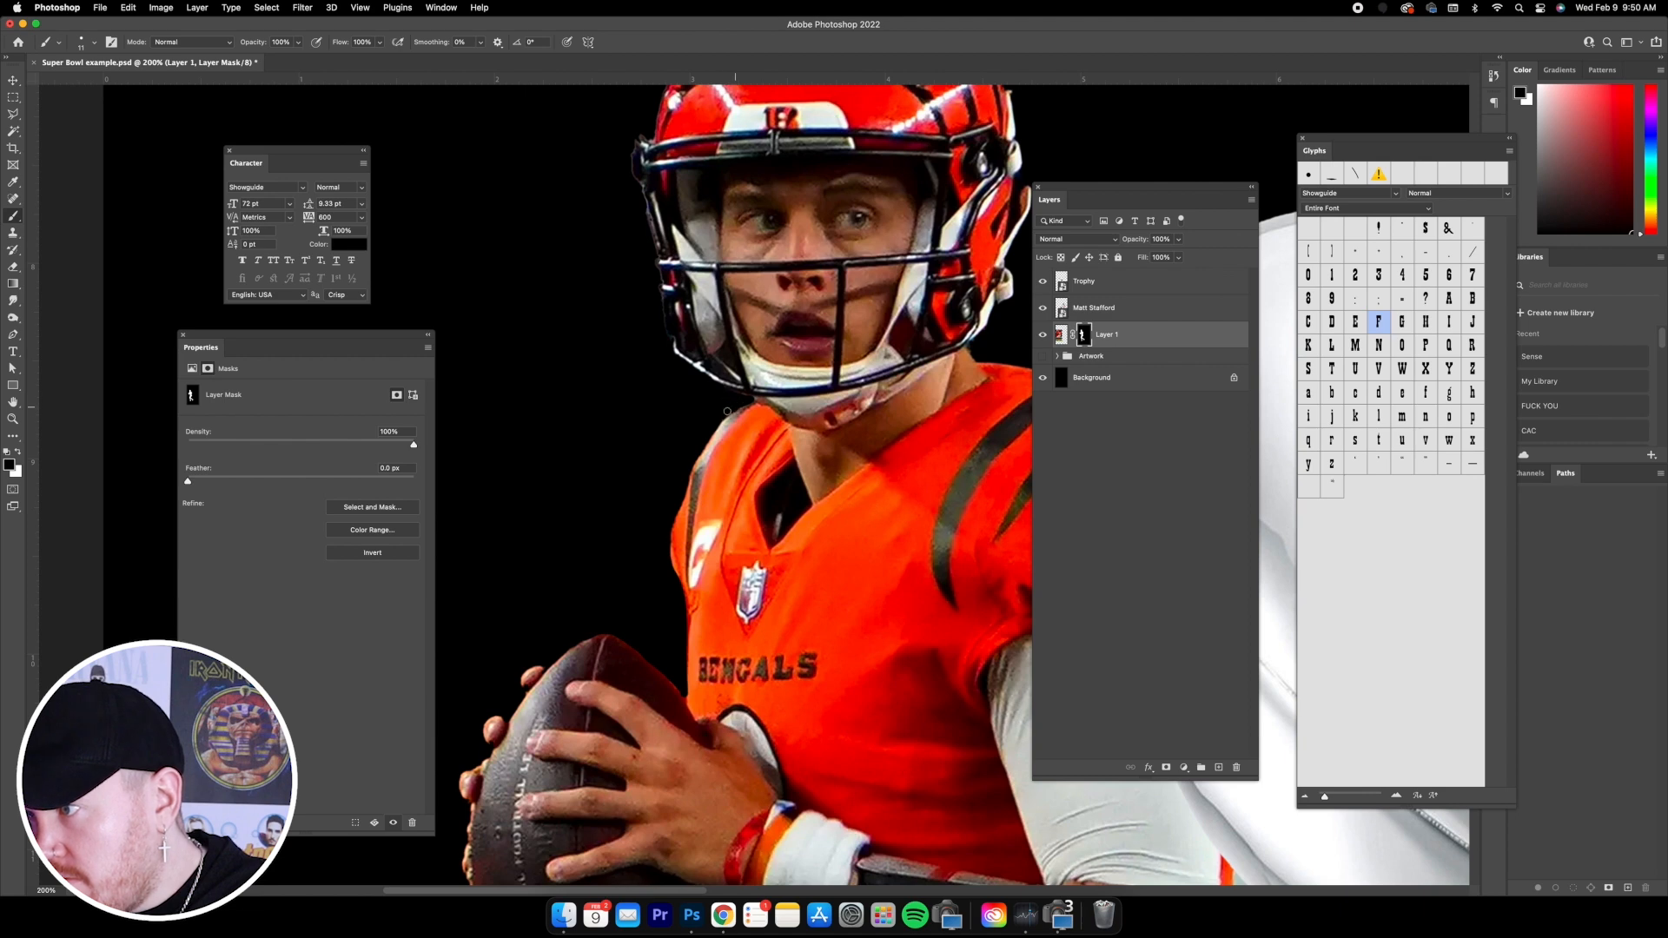
- Mask out the leftover red background patch above the Bengals player's helmet
{"action": "scroll", "coordinate": [741, 398], "scroll_direction": "up", "scroll_amount": 5}
{"action": "scroll", "coordinate": [742, 398], "scroll_direction": "right", "scroll_amount": 4}
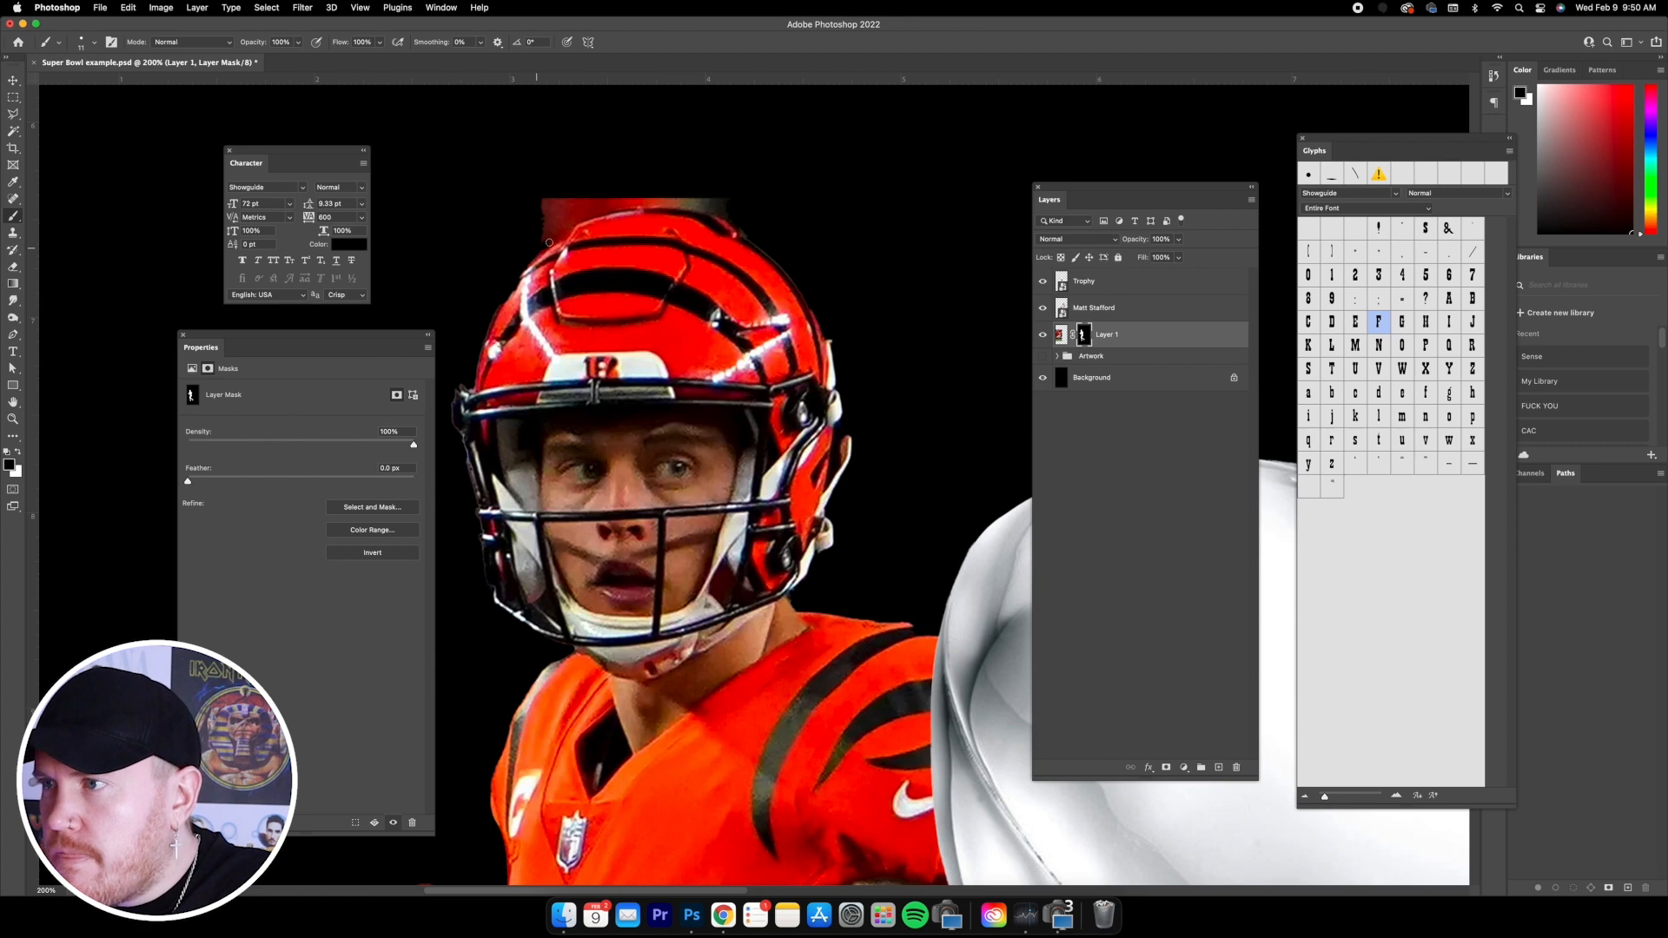
{"action": "mouse_move", "coordinate": [568, 228]}
{"action": "left_mouse_down"}
{"action": "mouse_move", "coordinate": [609, 208]}
{"action": "mouse_move", "coordinate": [730, 209]}
{"action": "mouse_move", "coordinate": [547, 200]}
{"action": "mouse_move", "coordinate": [555, 227]}
{"action": "mouse_move", "coordinate": [611, 201]}
{"action": "mouse_move", "coordinate": [690, 201]}
{"action": "mouse_move", "coordinate": [614, 198]}
{"action": "left_mouse_up"}
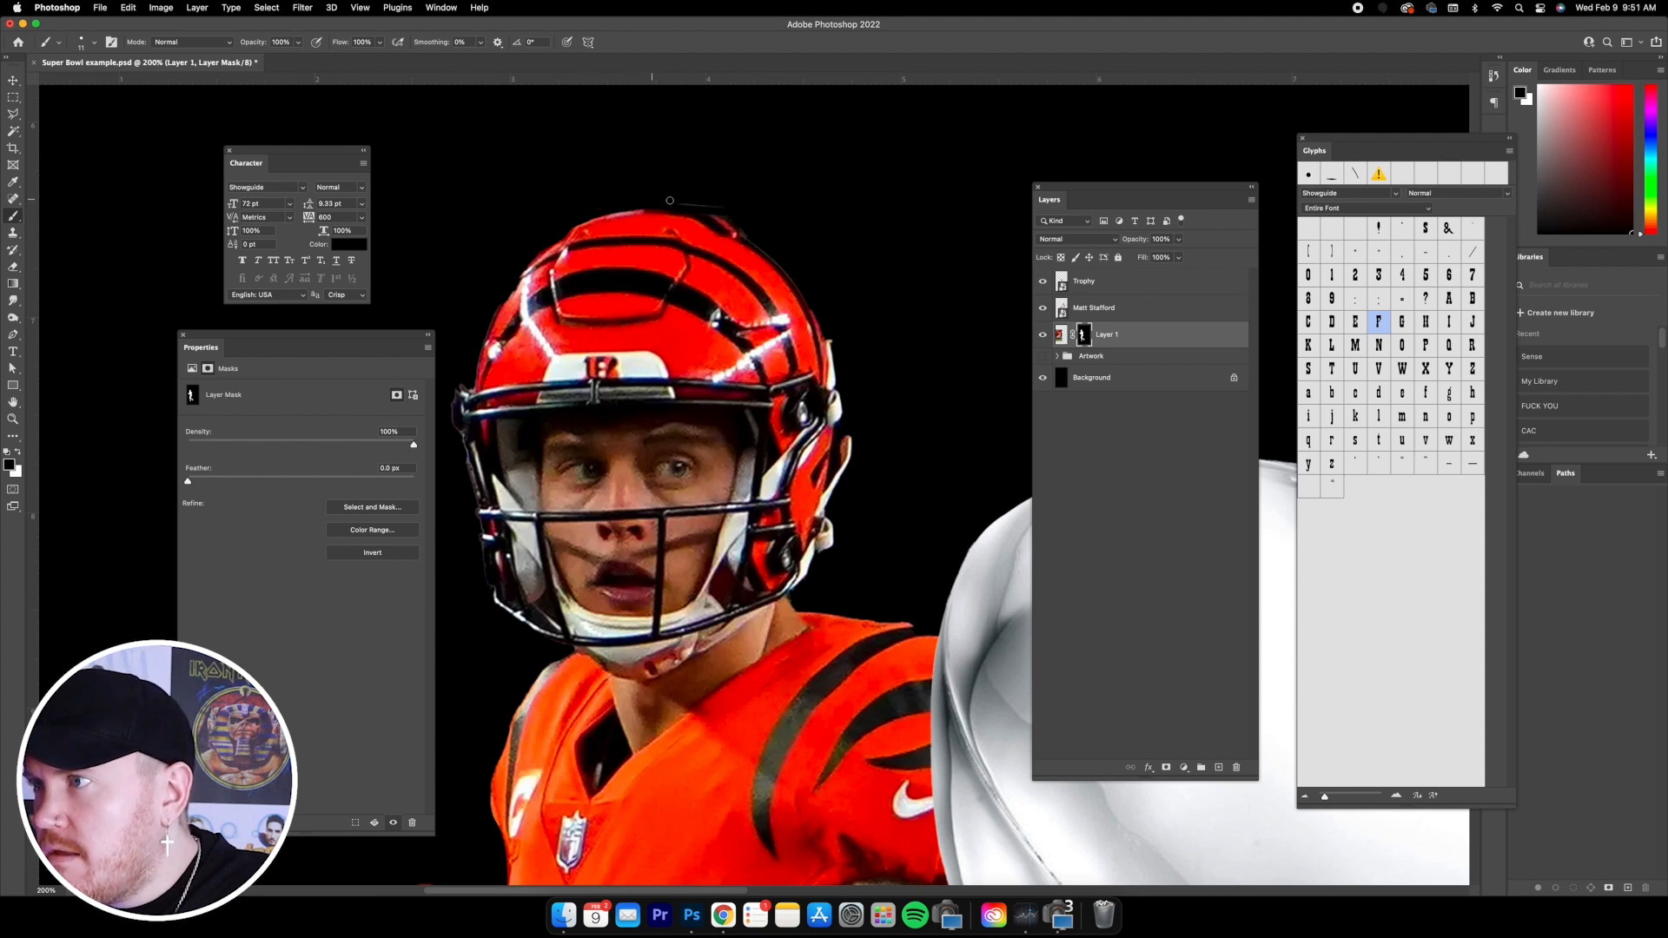
- Mask out the background remnants beside the jersey below the wristband and restore the red wristband's lower edge with white
{"action": "key", "text": "super+minus"}
{"action": "key", "text": "super+minus"}
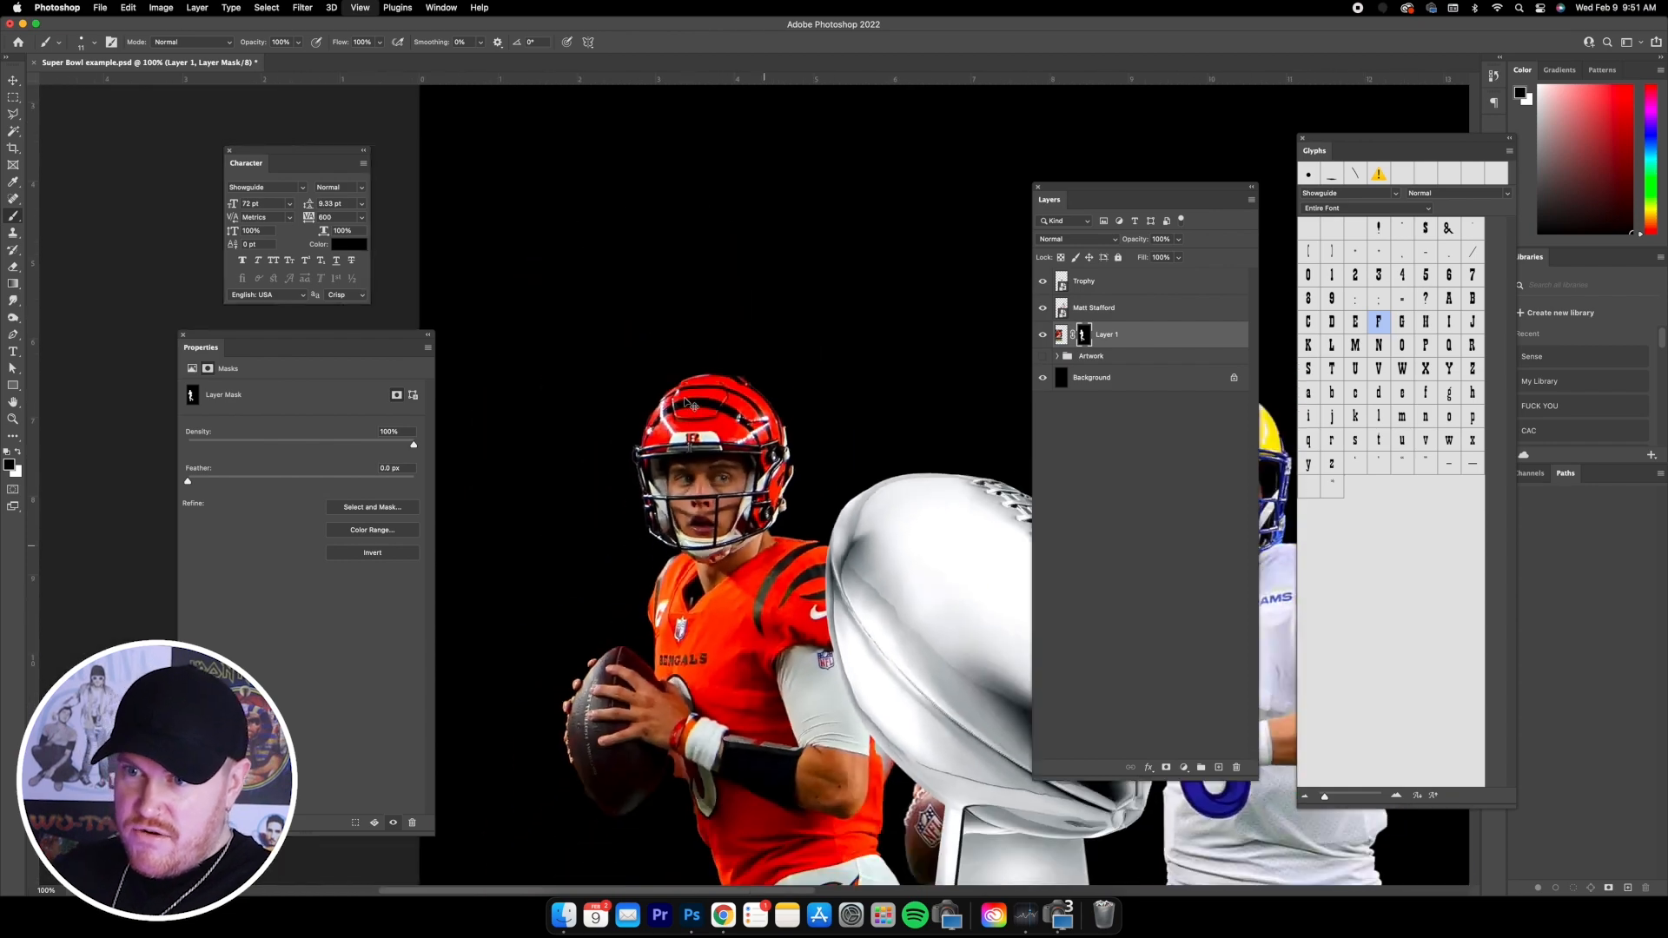
{"action": "scroll", "coordinate": [630, 361], "scroll_direction": "right", "scroll_amount": 5}
{"action": "scroll", "coordinate": [630, 362], "scroll_direction": "down", "scroll_amount": 4}
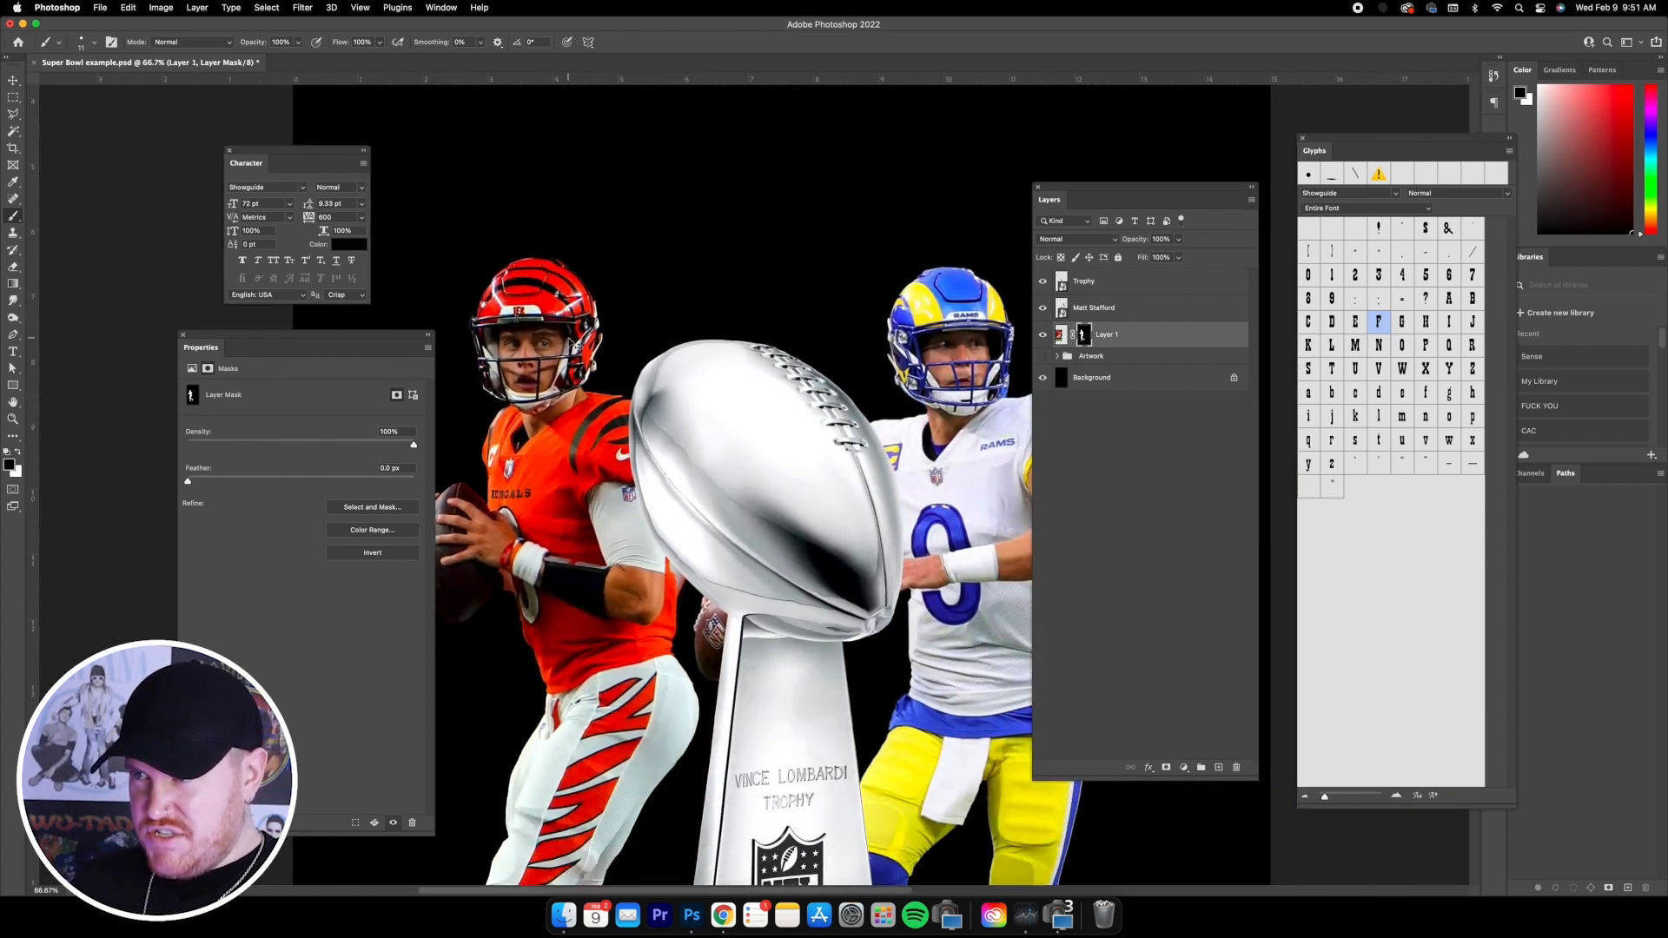
{"action": "scroll", "coordinate": [574, 343], "scroll_direction": "up", "scroll_amount": 6}
{"action": "scroll", "coordinate": [625, 356], "scroll_direction": "down", "scroll_amount": 6}
{"action": "scroll", "coordinate": [660, 382], "scroll_direction": "down", "scroll_amount": 4}
{"action": "scroll", "coordinate": [733, 409], "scroll_direction": "up", "scroll_amount": 5}
{"action": "scroll", "coordinate": [733, 409], "scroll_direction": "up", "scroll_amount": 3}
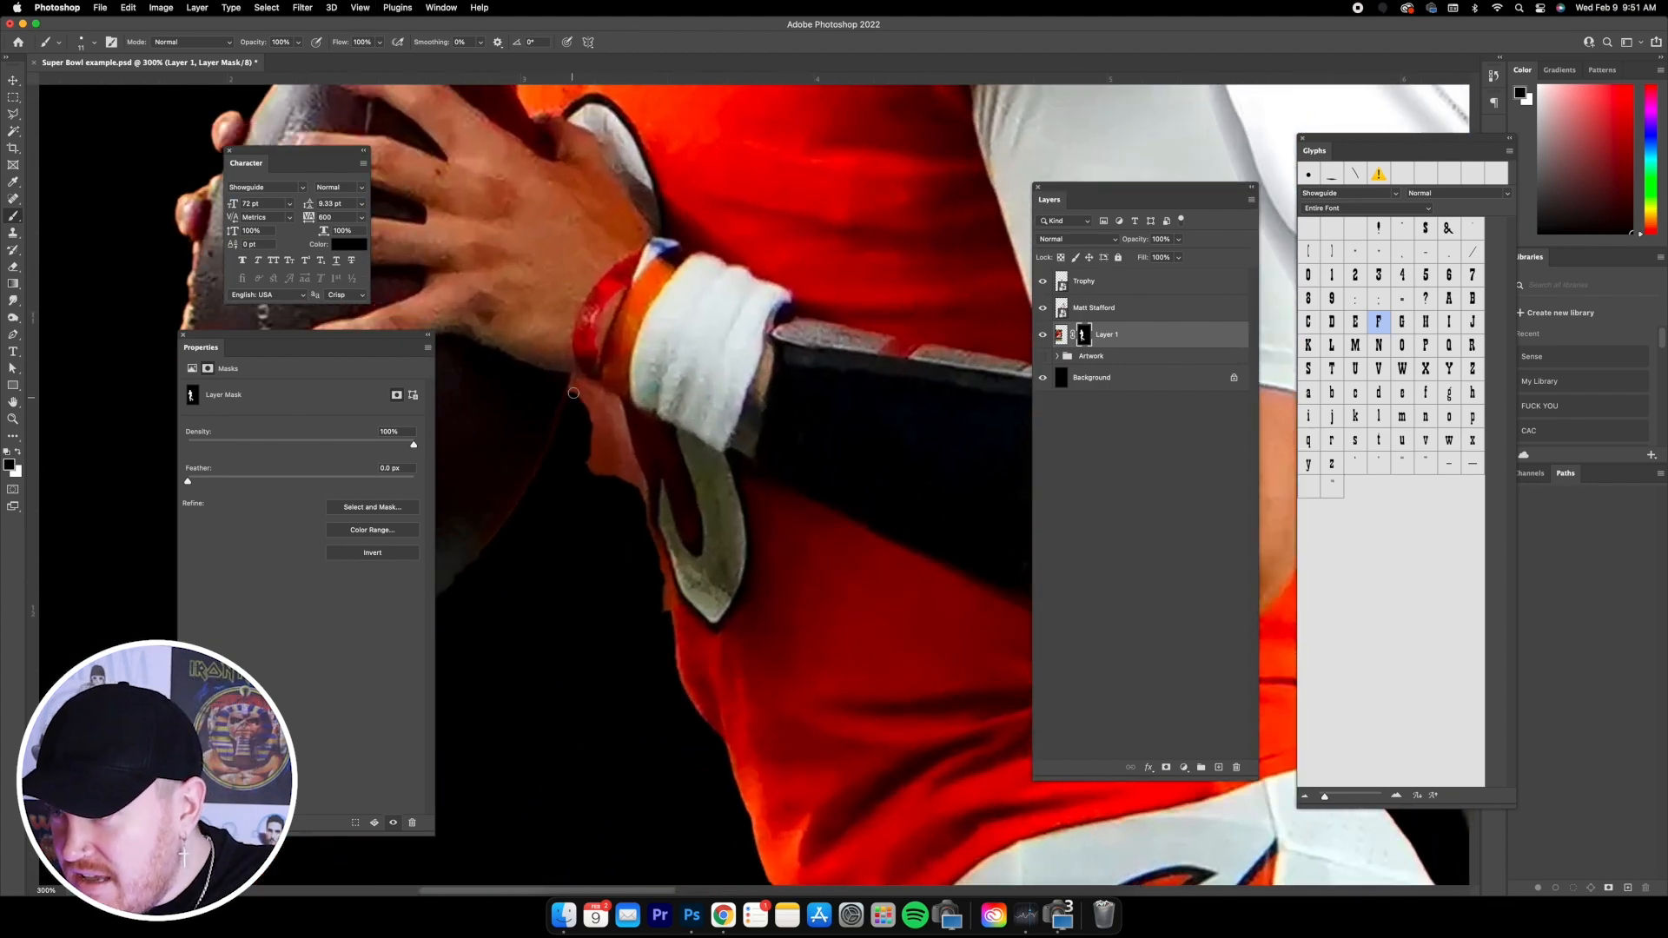
{"action": "mouse_move", "coordinate": [576, 382]}
{"action": "left_mouse_down"}
{"action": "mouse_move", "coordinate": [617, 400]}
{"action": "mouse_move", "coordinate": [672, 627]}
{"action": "mouse_move", "coordinate": [610, 399]}
{"action": "mouse_move", "coordinate": [591, 390]}
{"action": "mouse_move", "coordinate": [592, 480]}
{"action": "mouse_move", "coordinate": [588, 398]}
{"action": "mouse_move", "coordinate": [607, 477]}
{"action": "mouse_move", "coordinate": [600, 390]}
{"action": "mouse_move", "coordinate": [622, 496]}
{"action": "mouse_move", "coordinate": [616, 441]}
{"action": "mouse_move", "coordinate": [636, 487]}
{"action": "left_mouse_up"}
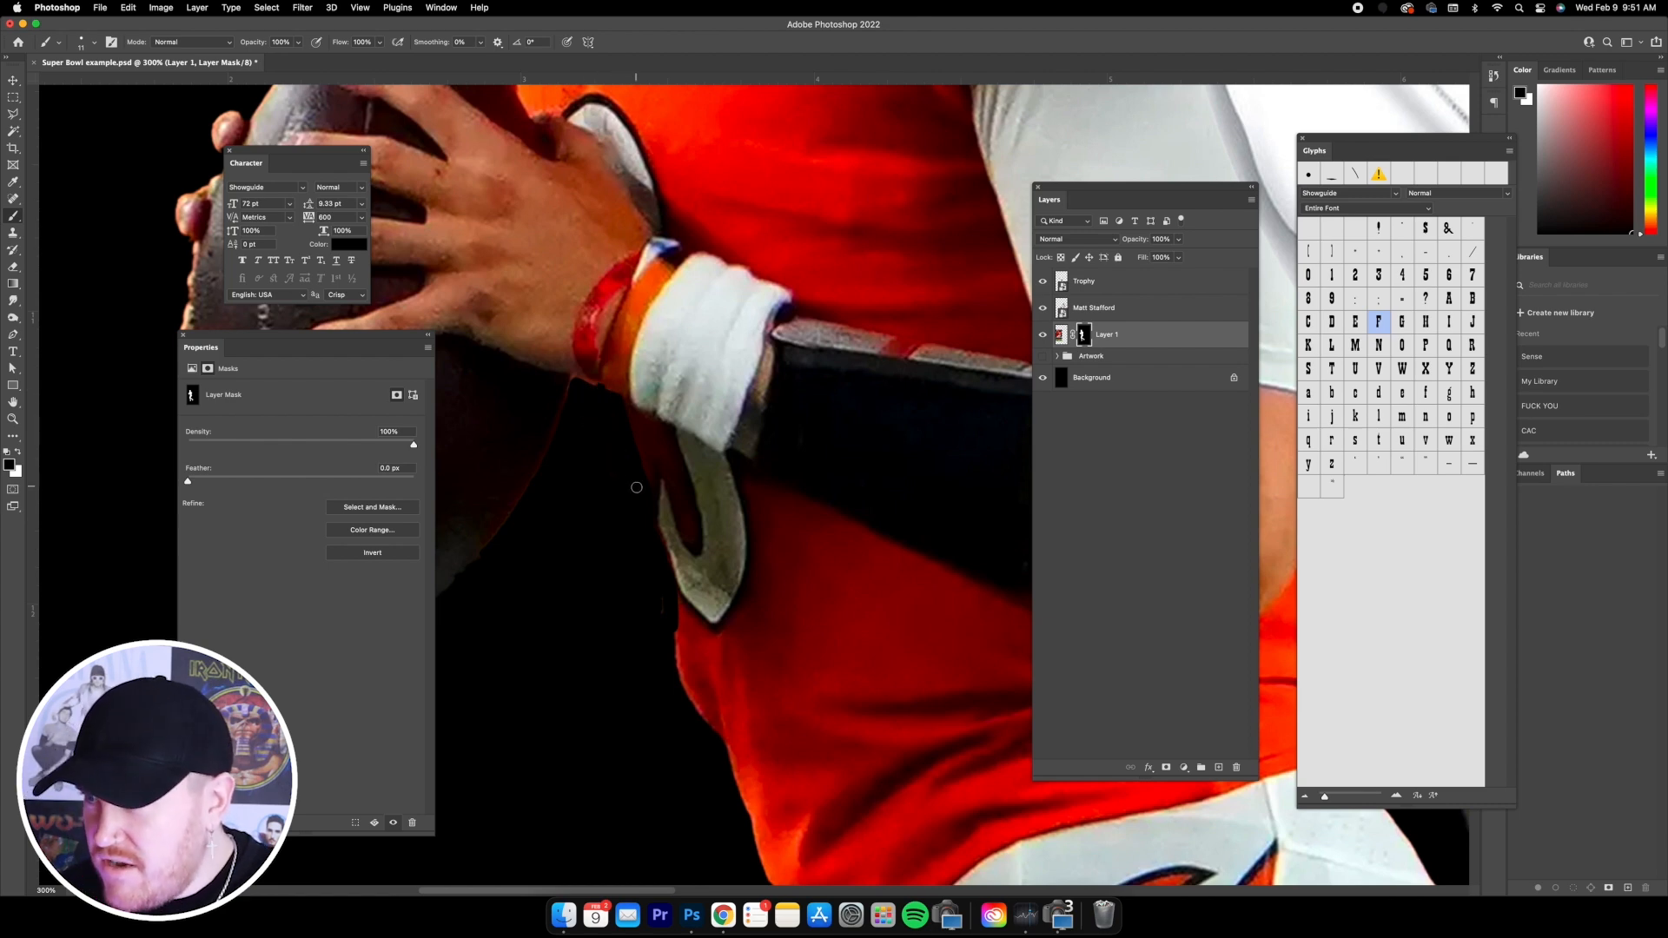
{"action": "left_click", "coordinate": [18, 452]}
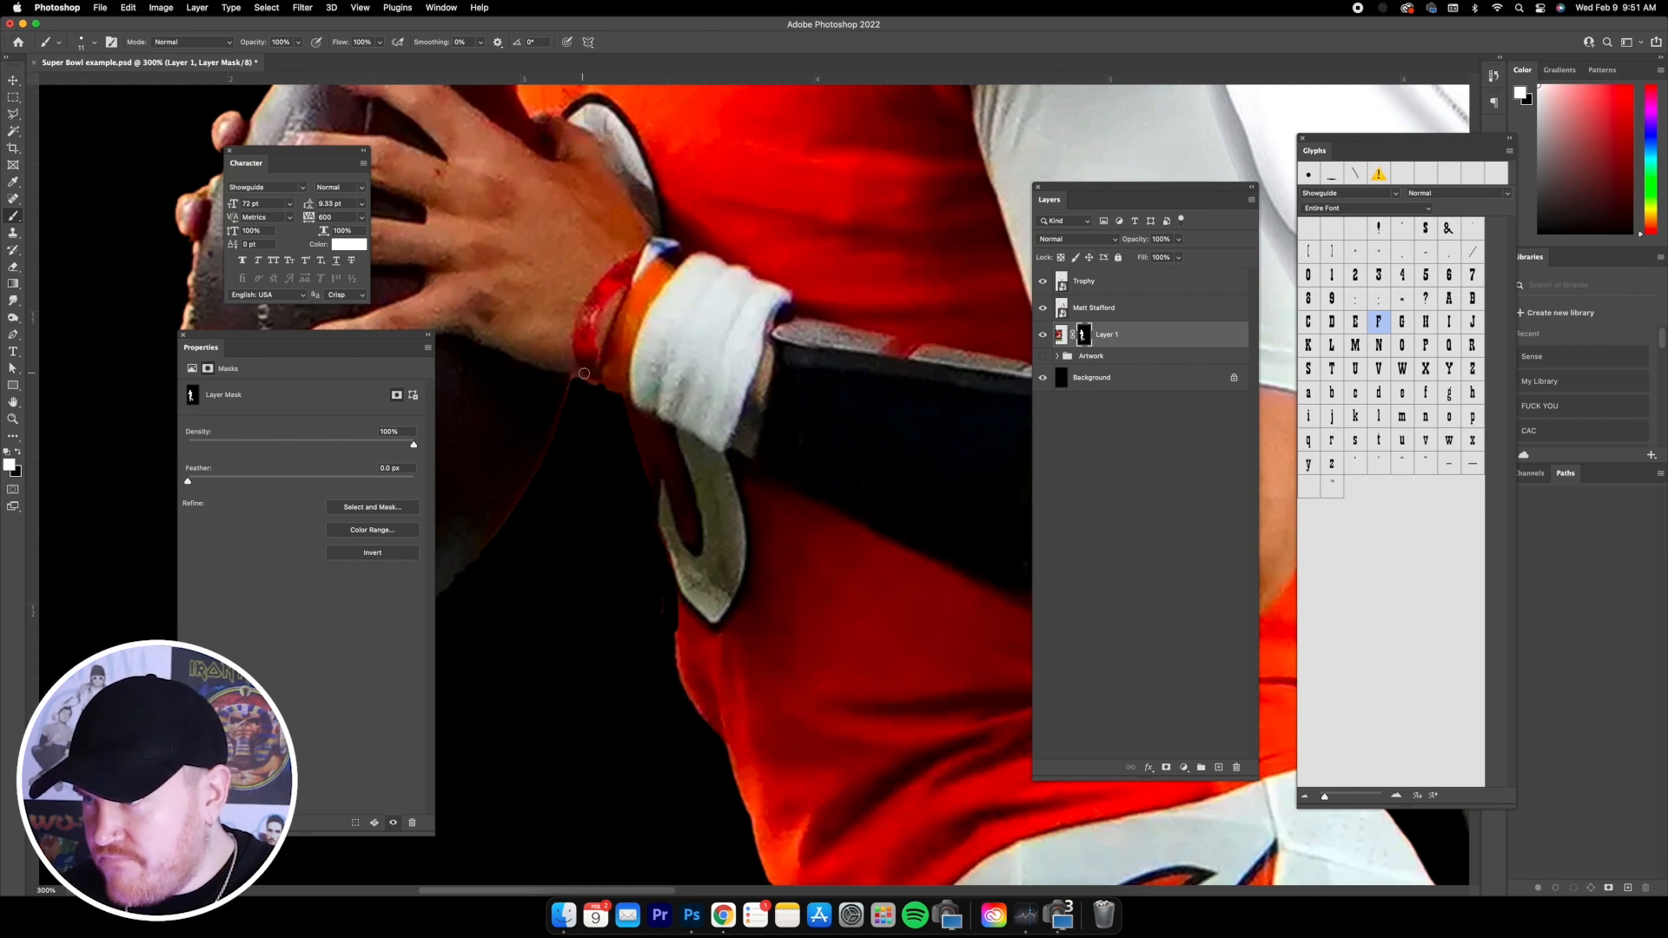
{"action": "left_click_drag", "start_coordinate": [604, 383], "coordinate": [586, 377]}
- Mask out in black the background remnants between the Bengals player's elbow and the trophy
{"action": "key", "text": "super+minus"}
{"action": "key", "text": "super+minus"}
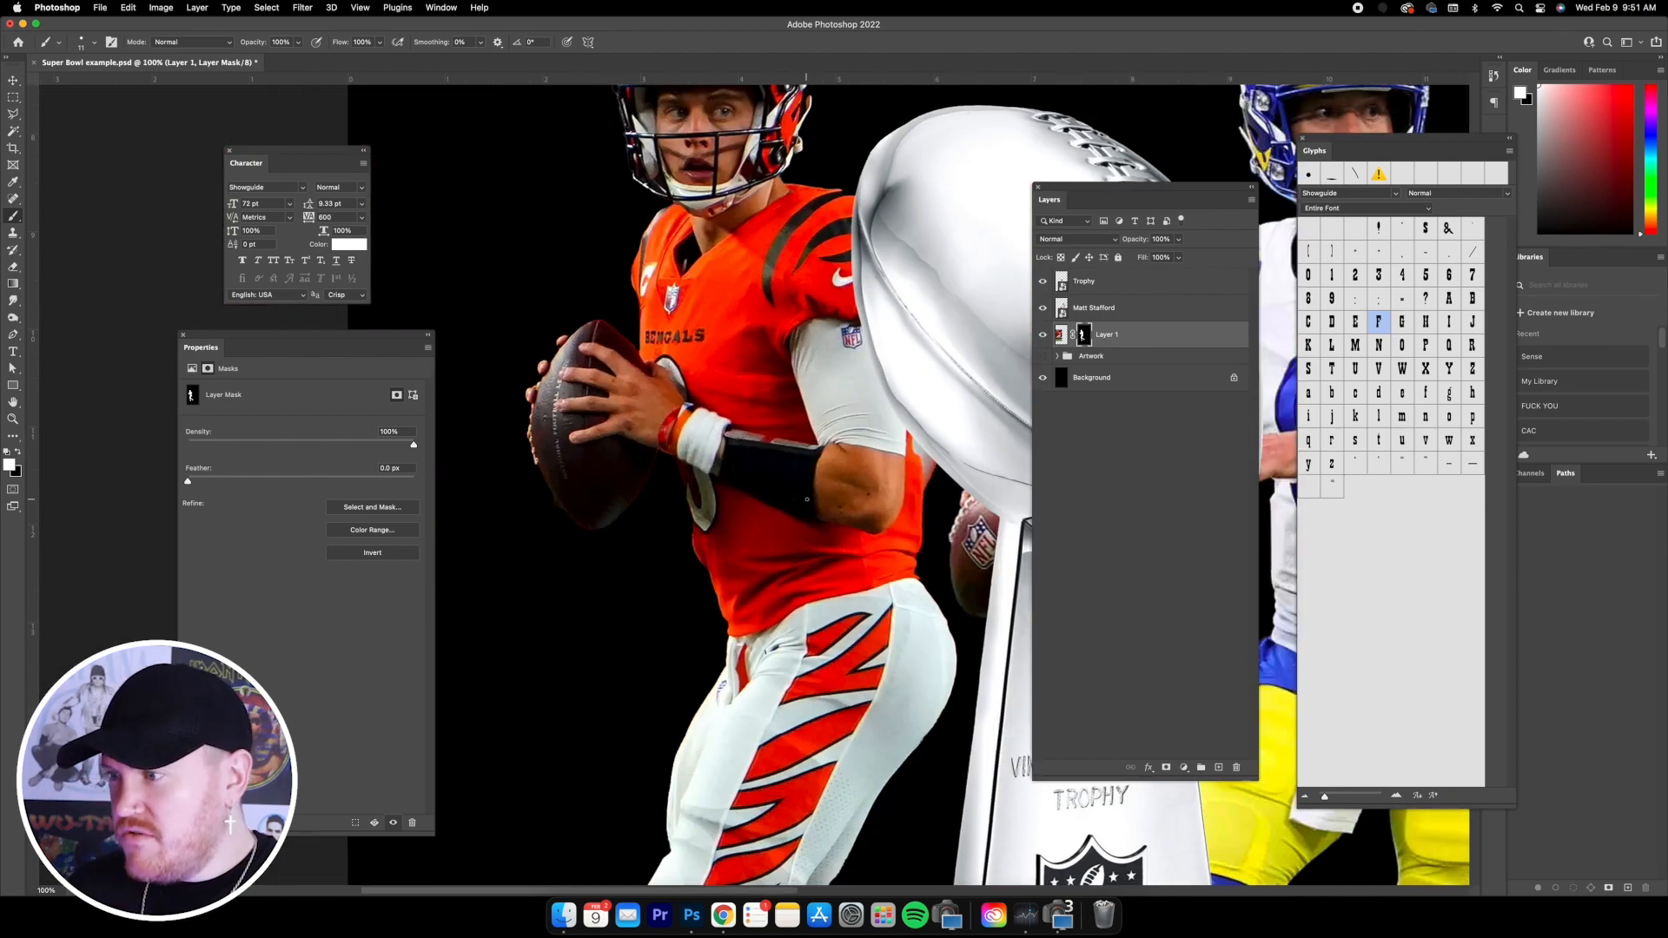
{"action": "scroll", "coordinate": [806, 500], "scroll_direction": "down", "scroll_amount": 4}
{"action": "scroll", "coordinate": [807, 500], "scroll_direction": "right", "scroll_amount": 3}
{"action": "scroll", "coordinate": [806, 500], "scroll_direction": "up", "scroll_amount": 3}
{"action": "key", "text": "super+plus"}
{"action": "scroll", "coordinate": [773, 488], "scroll_direction": "up", "scroll_amount": 4}
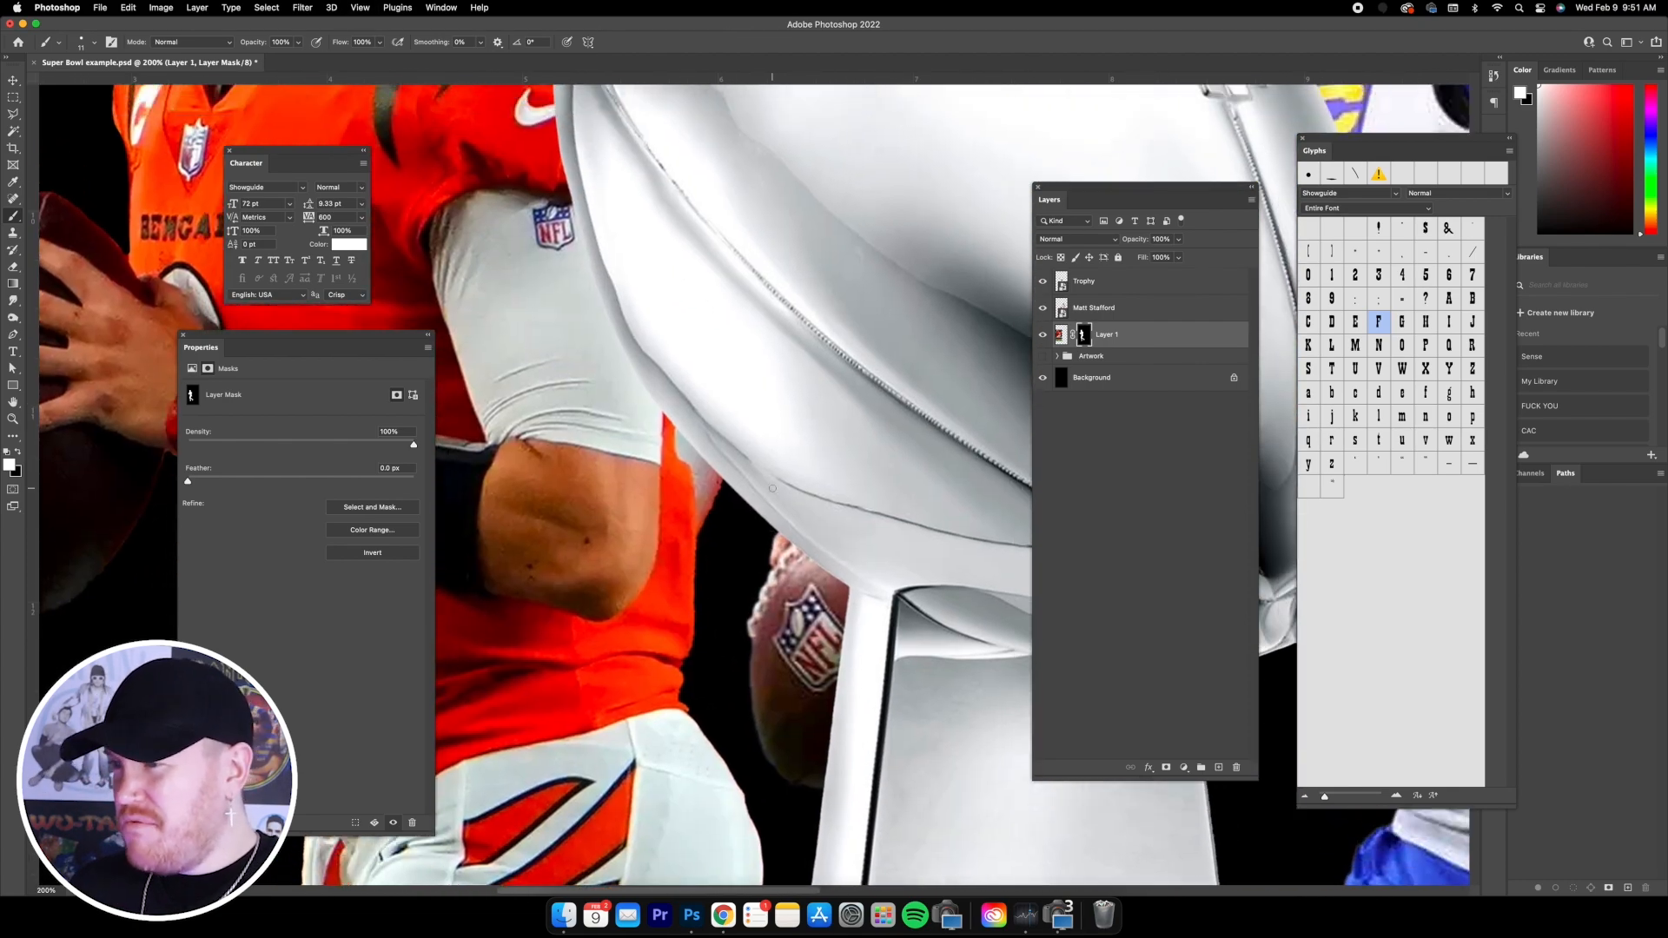
{"action": "left_click", "coordinate": [18, 451]}
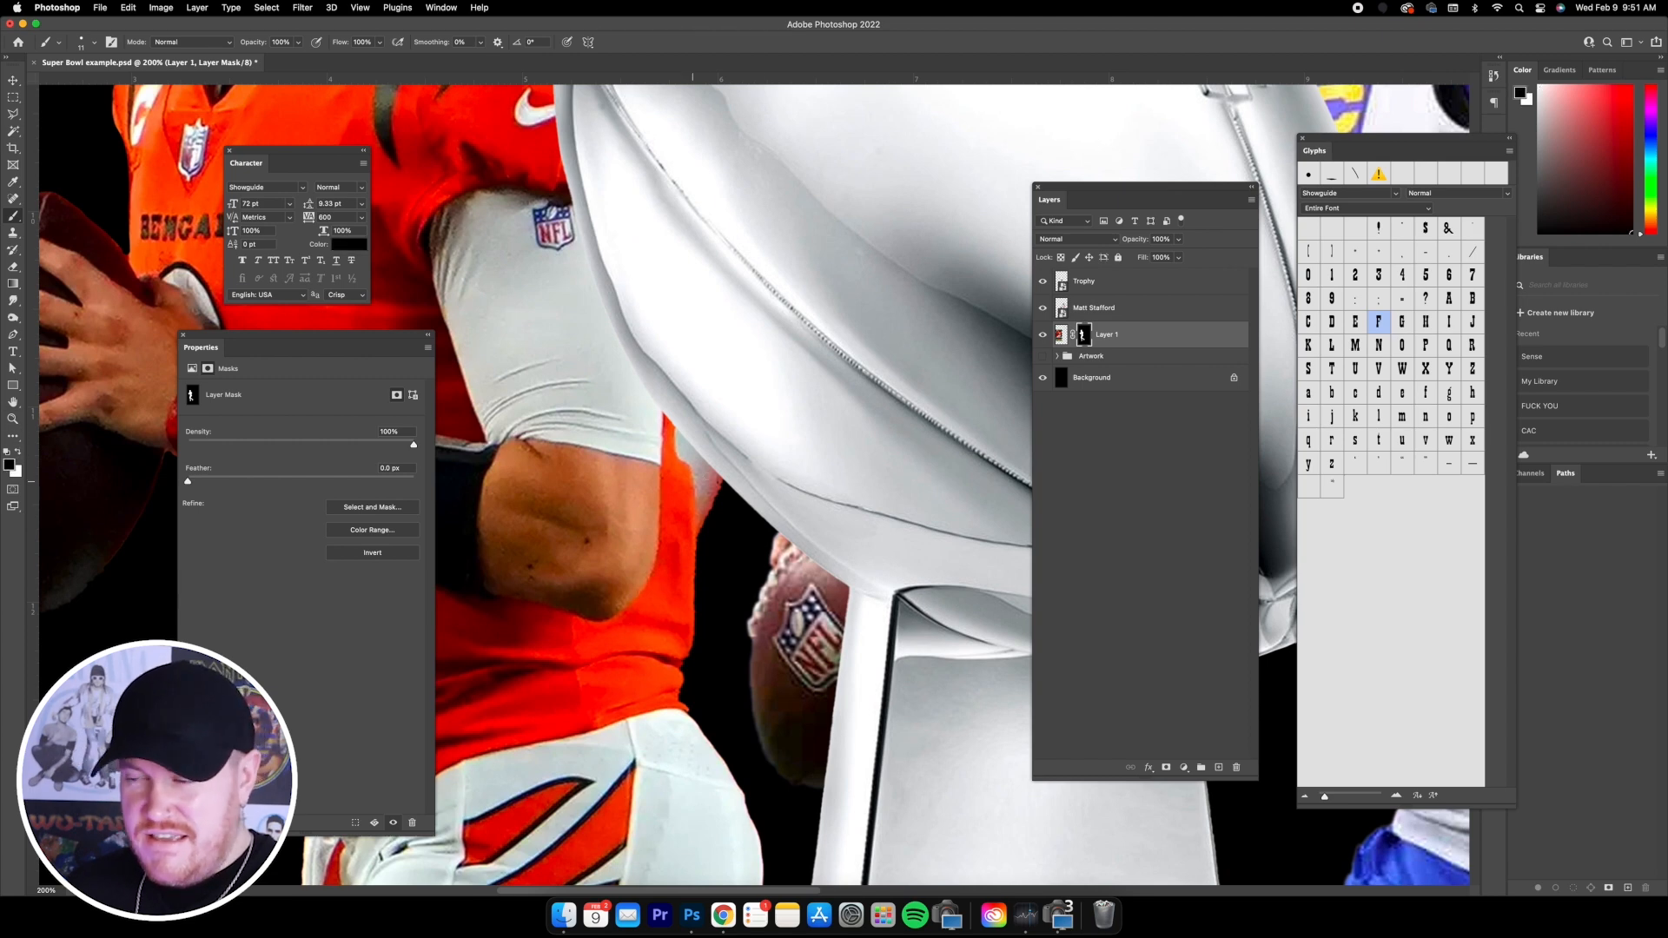
{"action": "left_click_drag", "start_coordinate": [700, 449], "coordinate": [698, 532]}
{"action": "left_click_drag", "start_coordinate": [695, 448], "coordinate": [708, 496]}
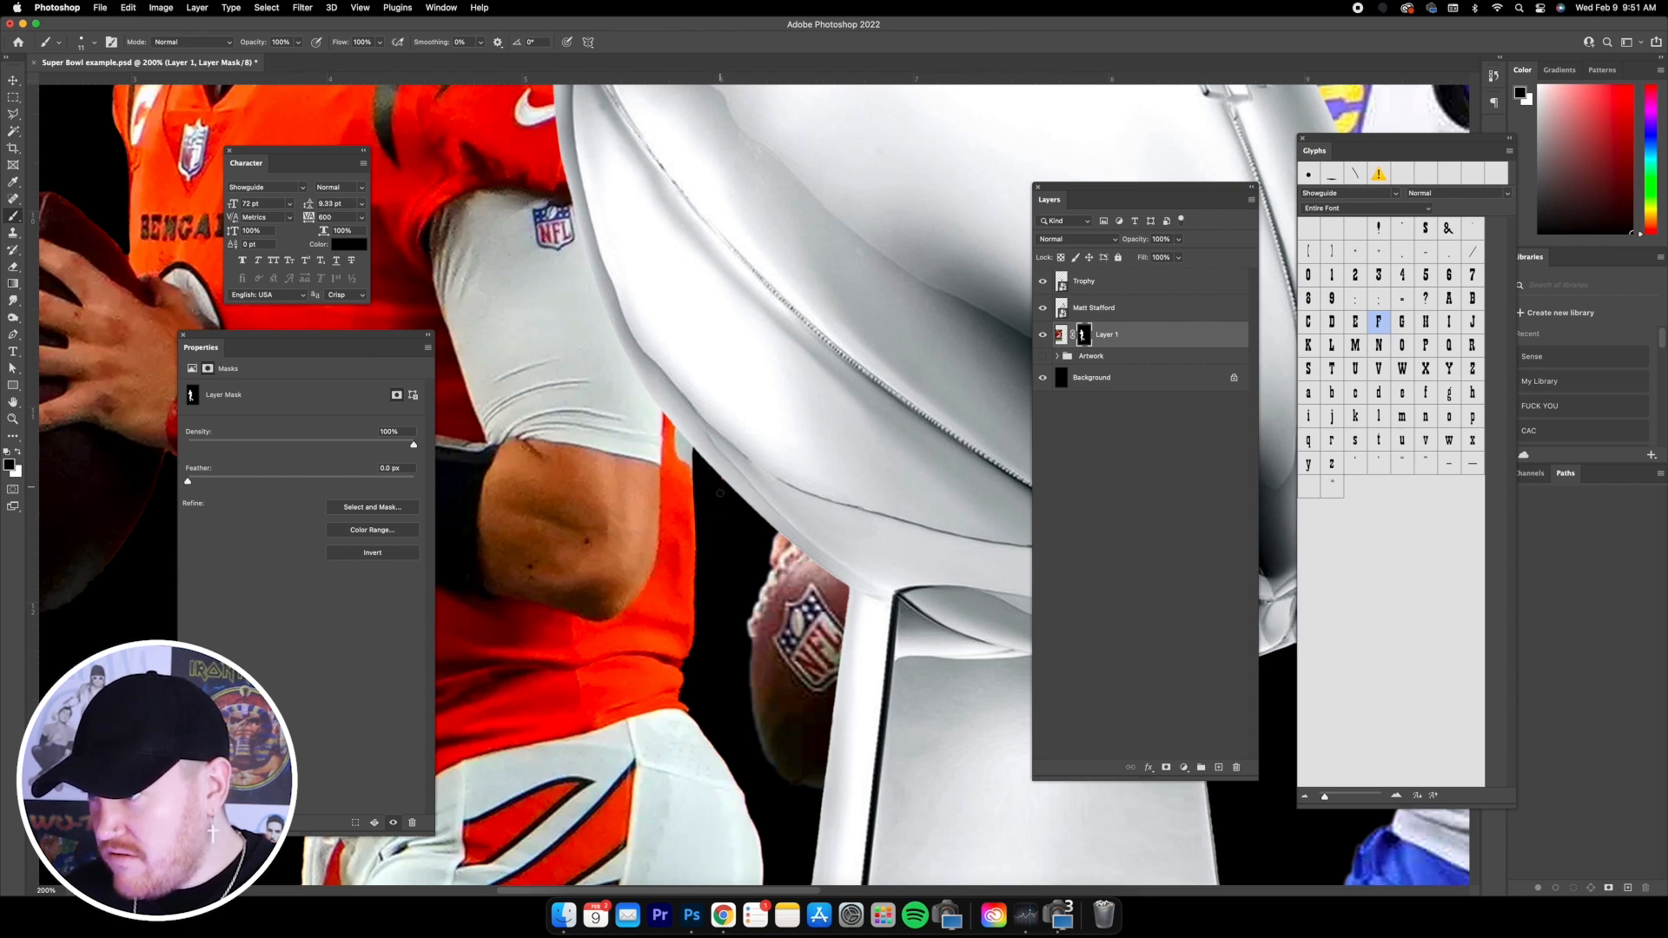
- Inspect the cut-out's edges around the Bengals player's hips and legs for masking flaws
{"action": "key", "text": "super+minus"}
{"action": "key", "text": "super+minus"}
{"action": "key", "text": "super+minus"}
{"action": "scroll", "coordinate": [719, 462], "scroll_direction": "down", "scroll_amount": 4}
{"action": "key", "text": "super+equal"}
{"action": "key", "text": "super+equal"}
{"action": "scroll", "coordinate": [719, 458], "scroll_direction": "up", "scroll_amount": 2}
{"action": "key", "text": "super+equal"}
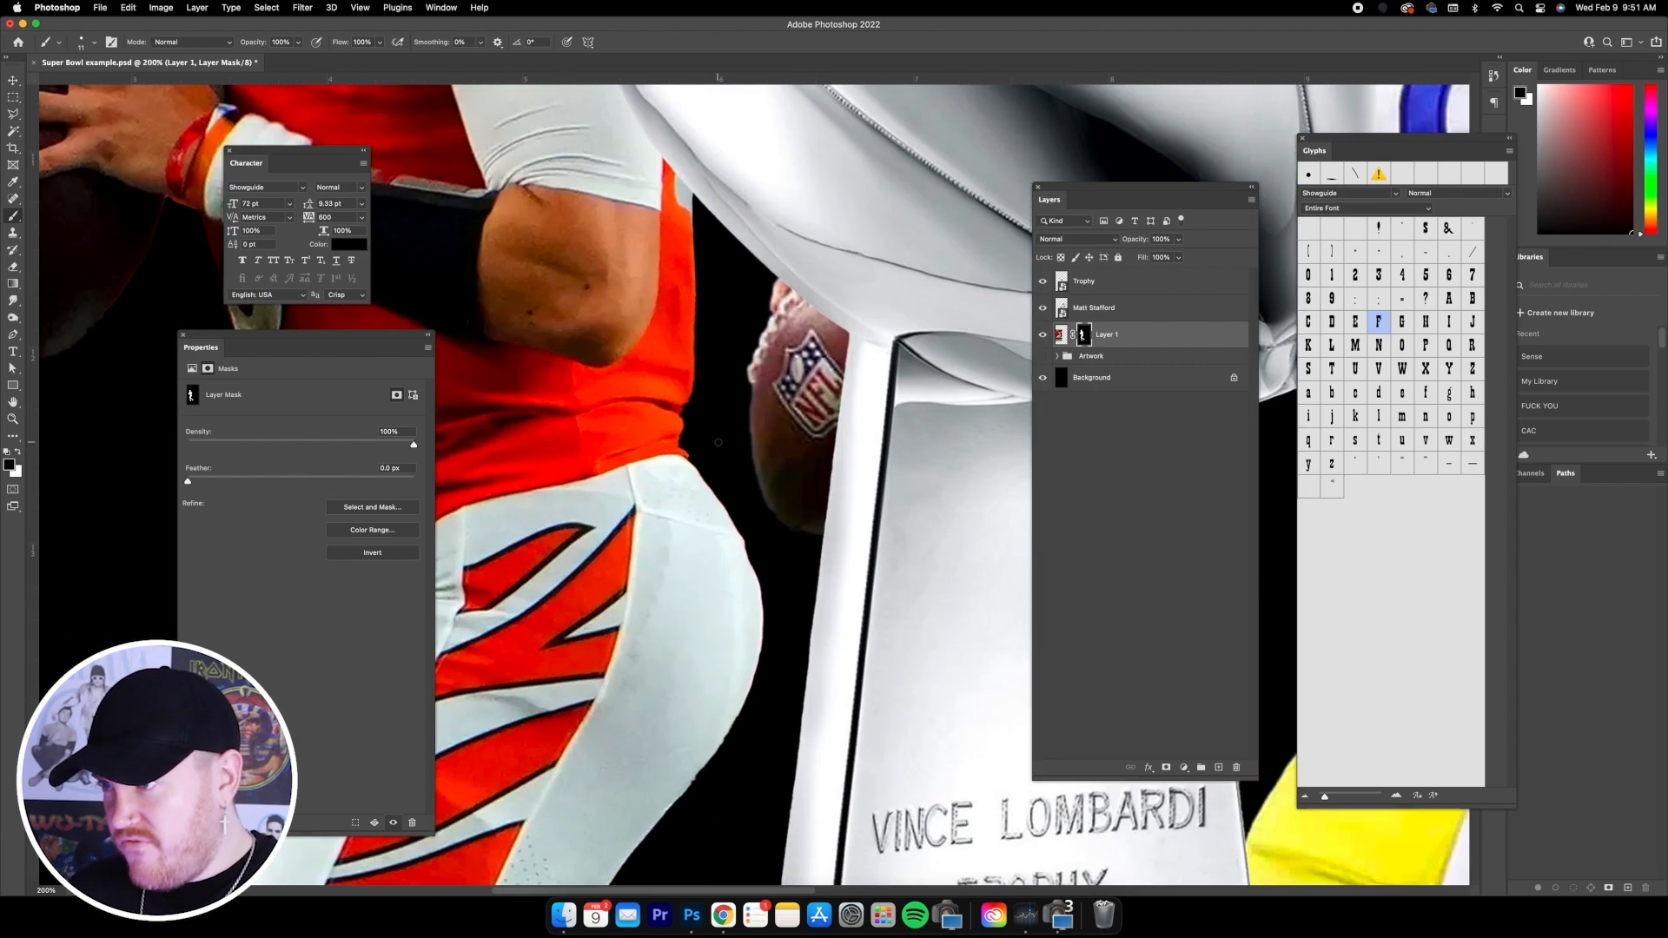
{"action": "scroll", "coordinate": [719, 445], "scroll_direction": "down", "scroll_amount": 3}
{"action": "key", "text": "super+minus"}
{"action": "key", "text": "super+minus"}
{"action": "key", "text": "super+minus"}
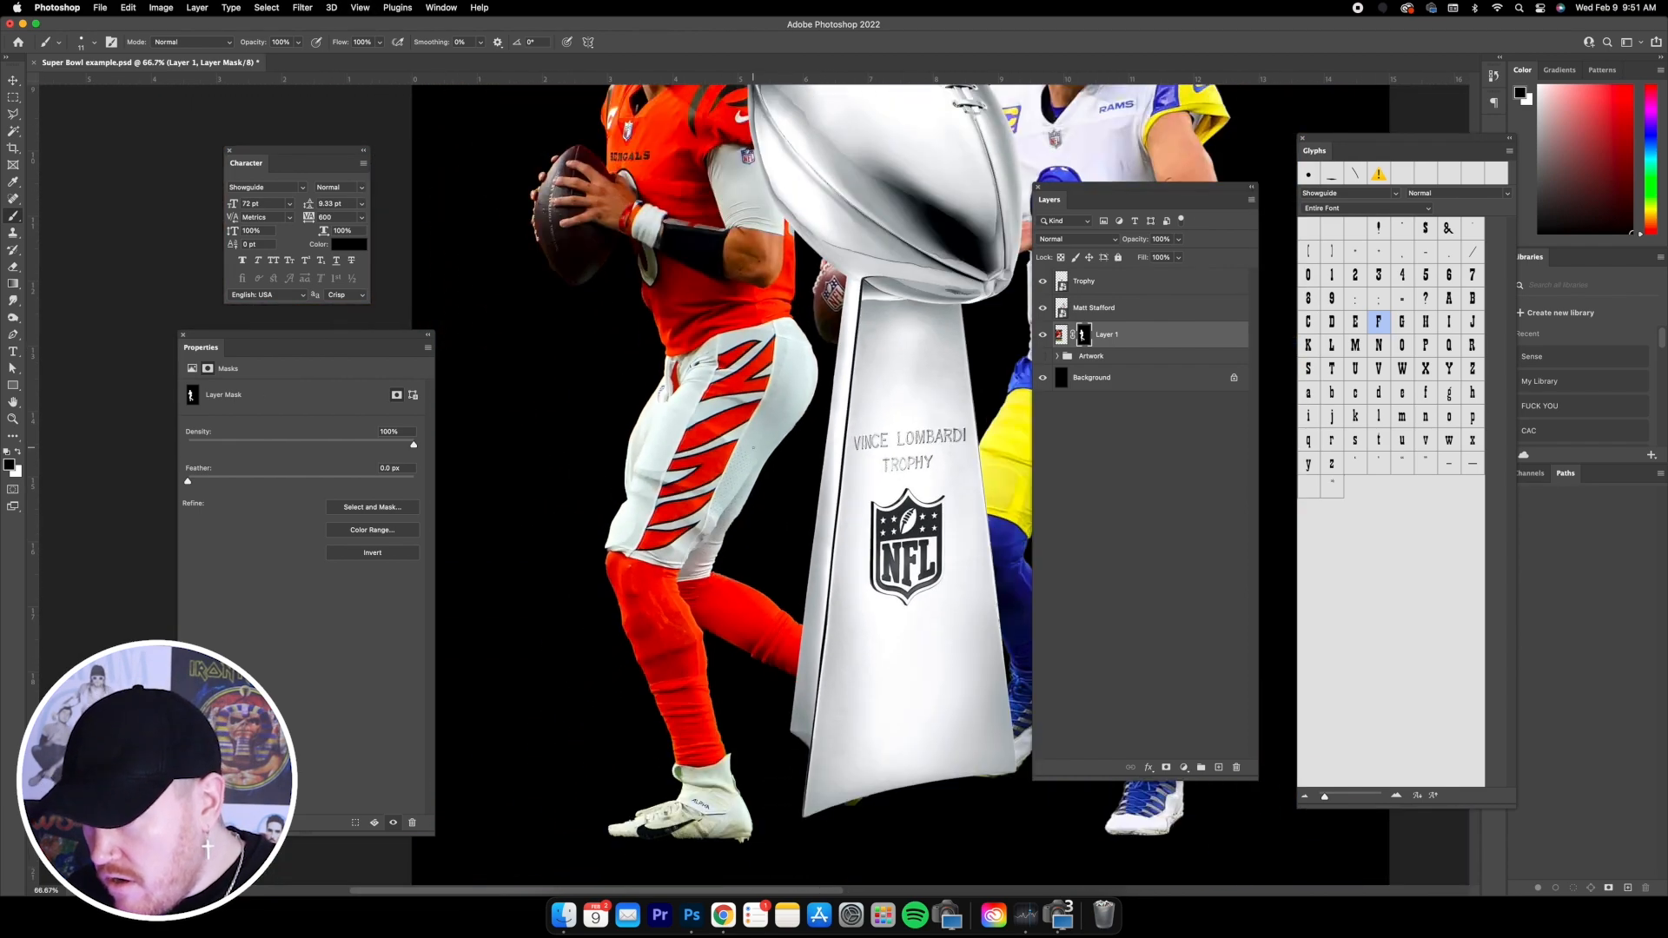
- Restore the front shoe's missing toe and sole on the mask with a larger white brush, and mask out the grass beneath it
{"action": "key", "text": "super+equal"}
{"action": "key", "text": "super+equal"}
{"action": "scroll", "coordinate": [754, 452], "scroll_direction": "down", "scroll_amount": 5}
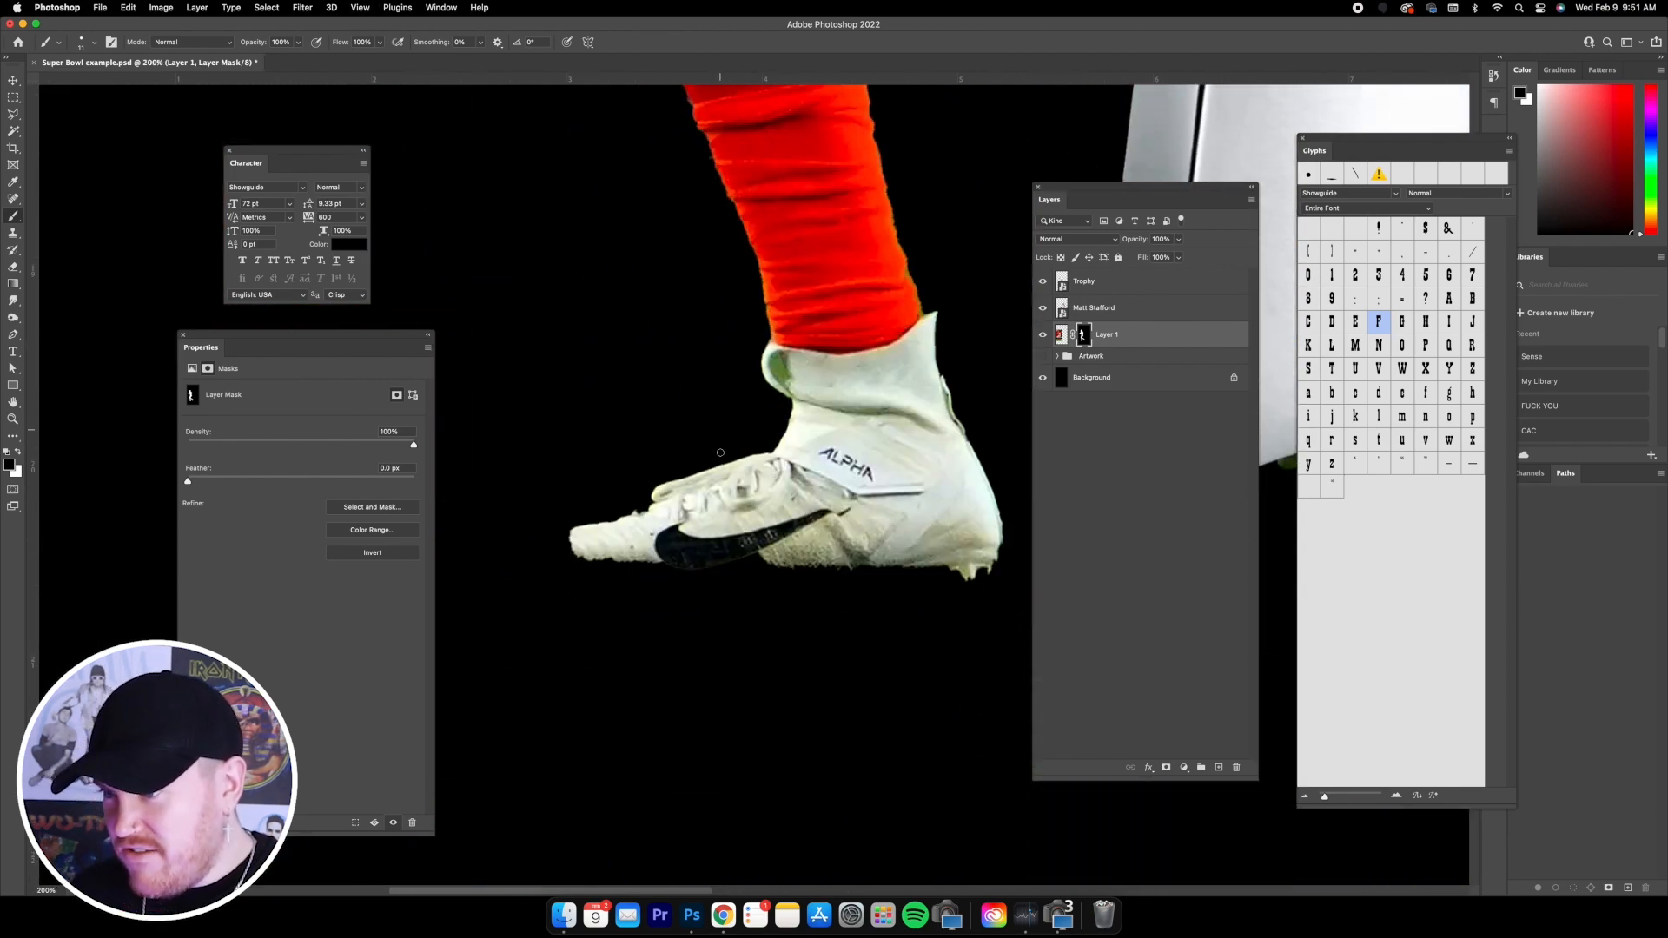
{"action": "left_click", "coordinate": [87, 42]}
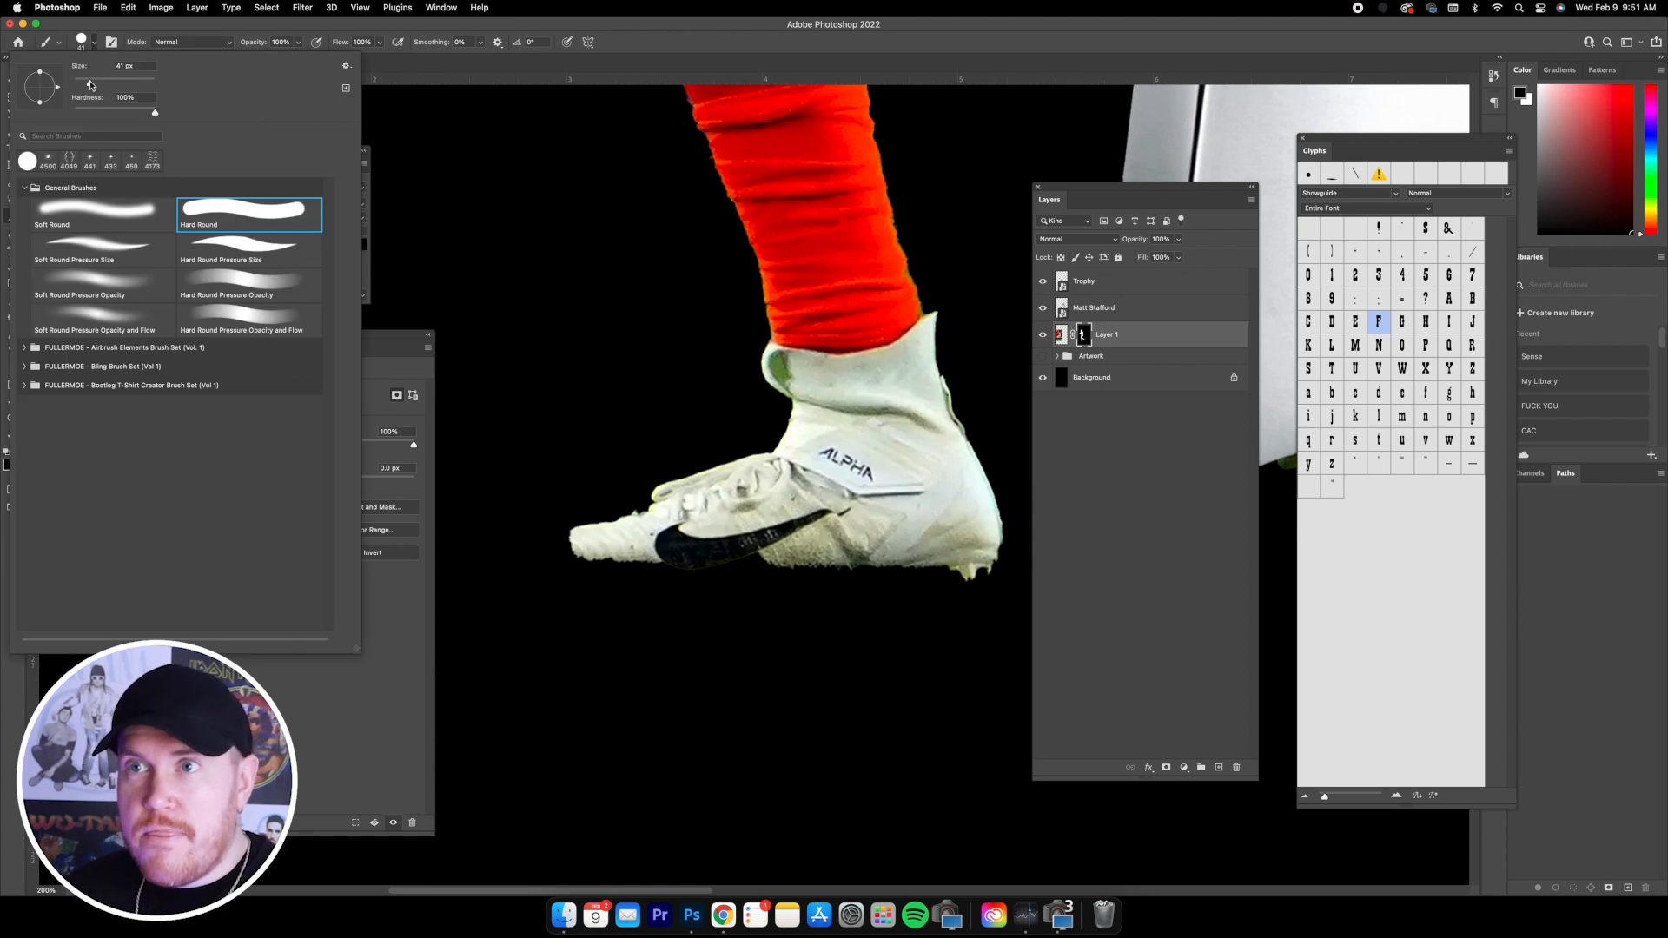
{"action": "left_click", "coordinate": [1080, 334]}
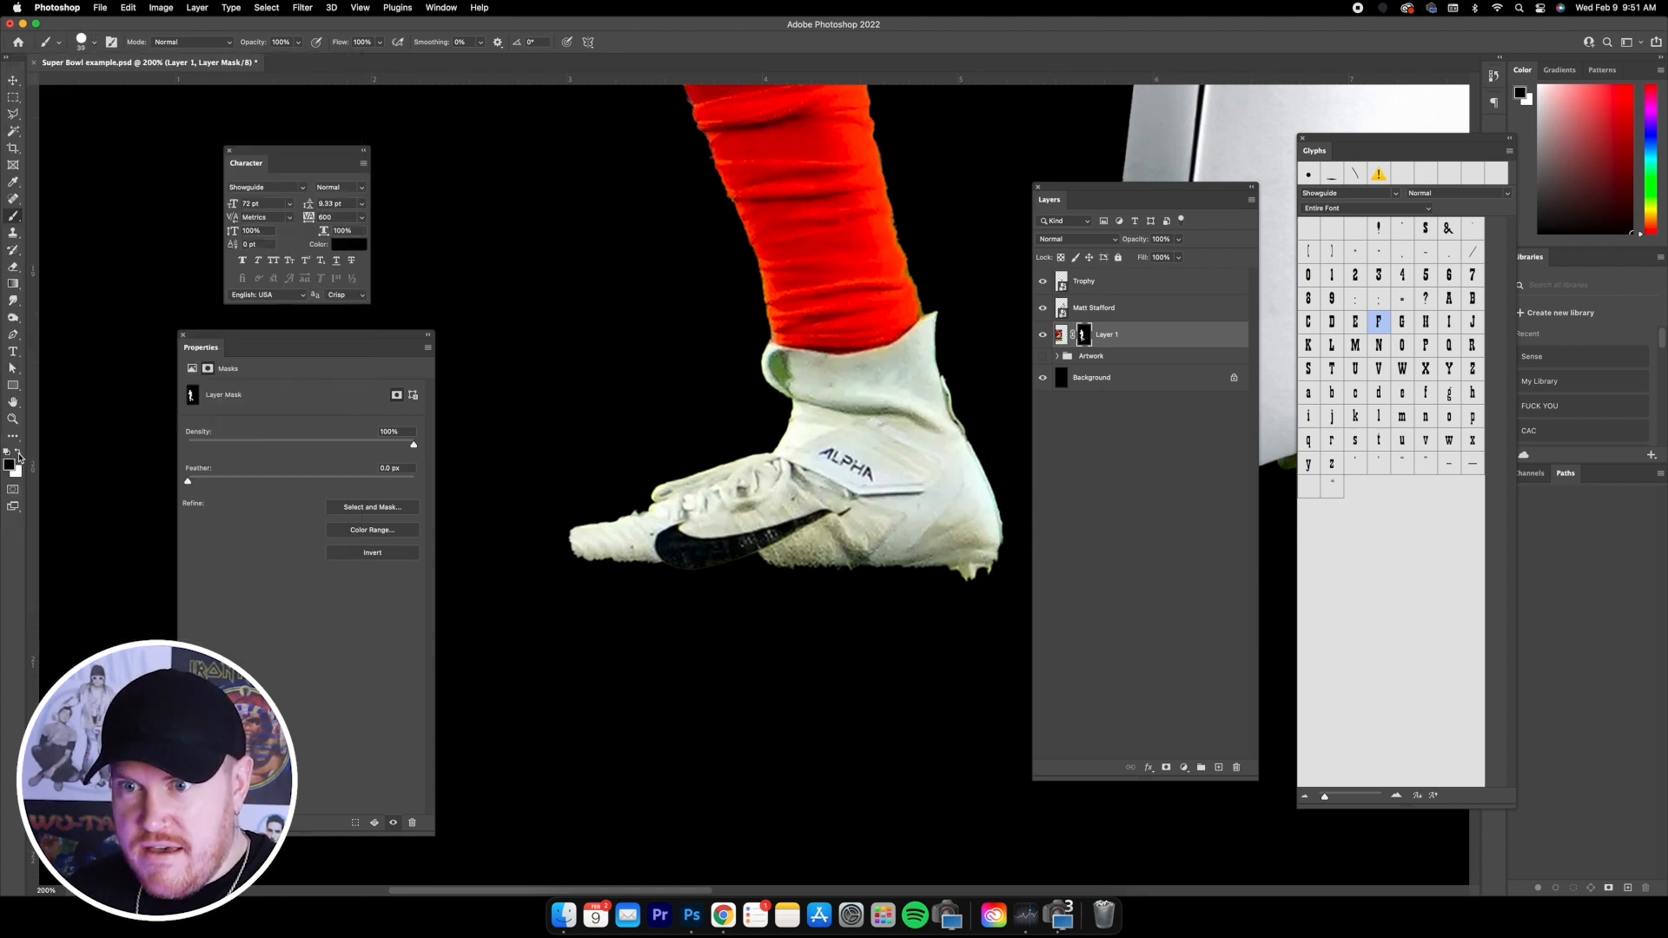
{"action": "key", "text": "x"}
{"action": "mouse_move", "coordinate": [573, 547]}
{"action": "left_mouse_down"}
{"action": "mouse_move", "coordinate": [600, 566]}
{"action": "mouse_move", "coordinate": [951, 573]}
{"action": "left_mouse_up"}
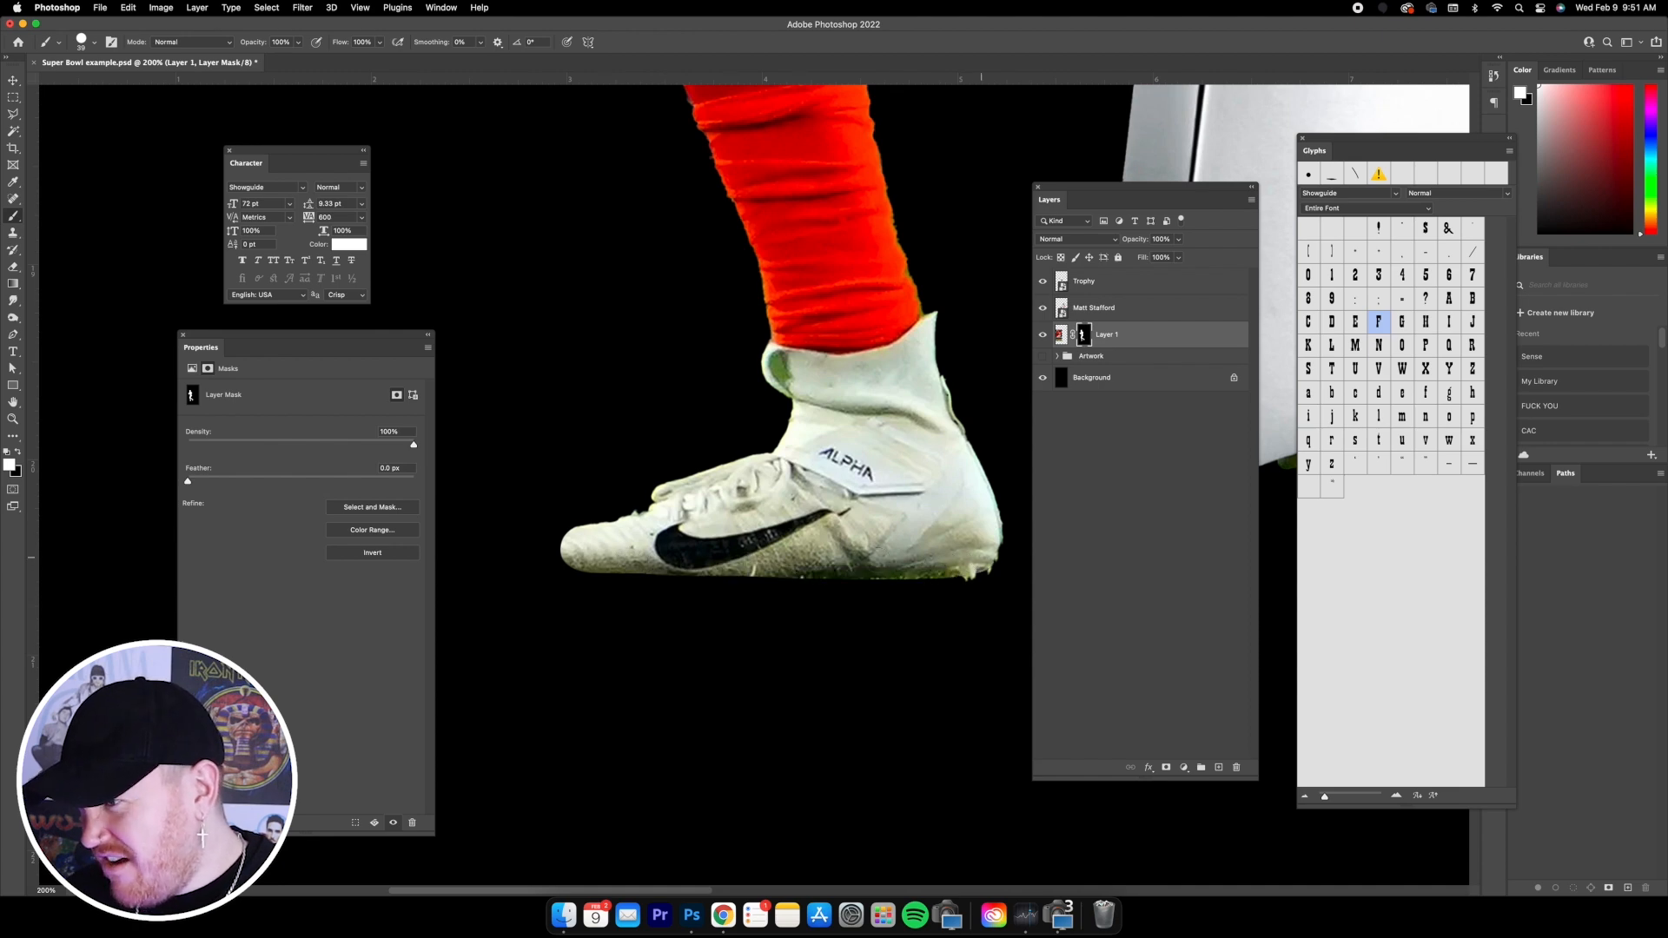
{"action": "mouse_move", "coordinate": [582, 554]}
{"action": "left_mouse_down"}
{"action": "mouse_move", "coordinate": [578, 539]}
{"action": "mouse_move", "coordinate": [556, 556]}
{"action": "mouse_move", "coordinate": [782, 565]}
{"action": "mouse_move", "coordinate": [556, 574]}
{"action": "left_mouse_up"}
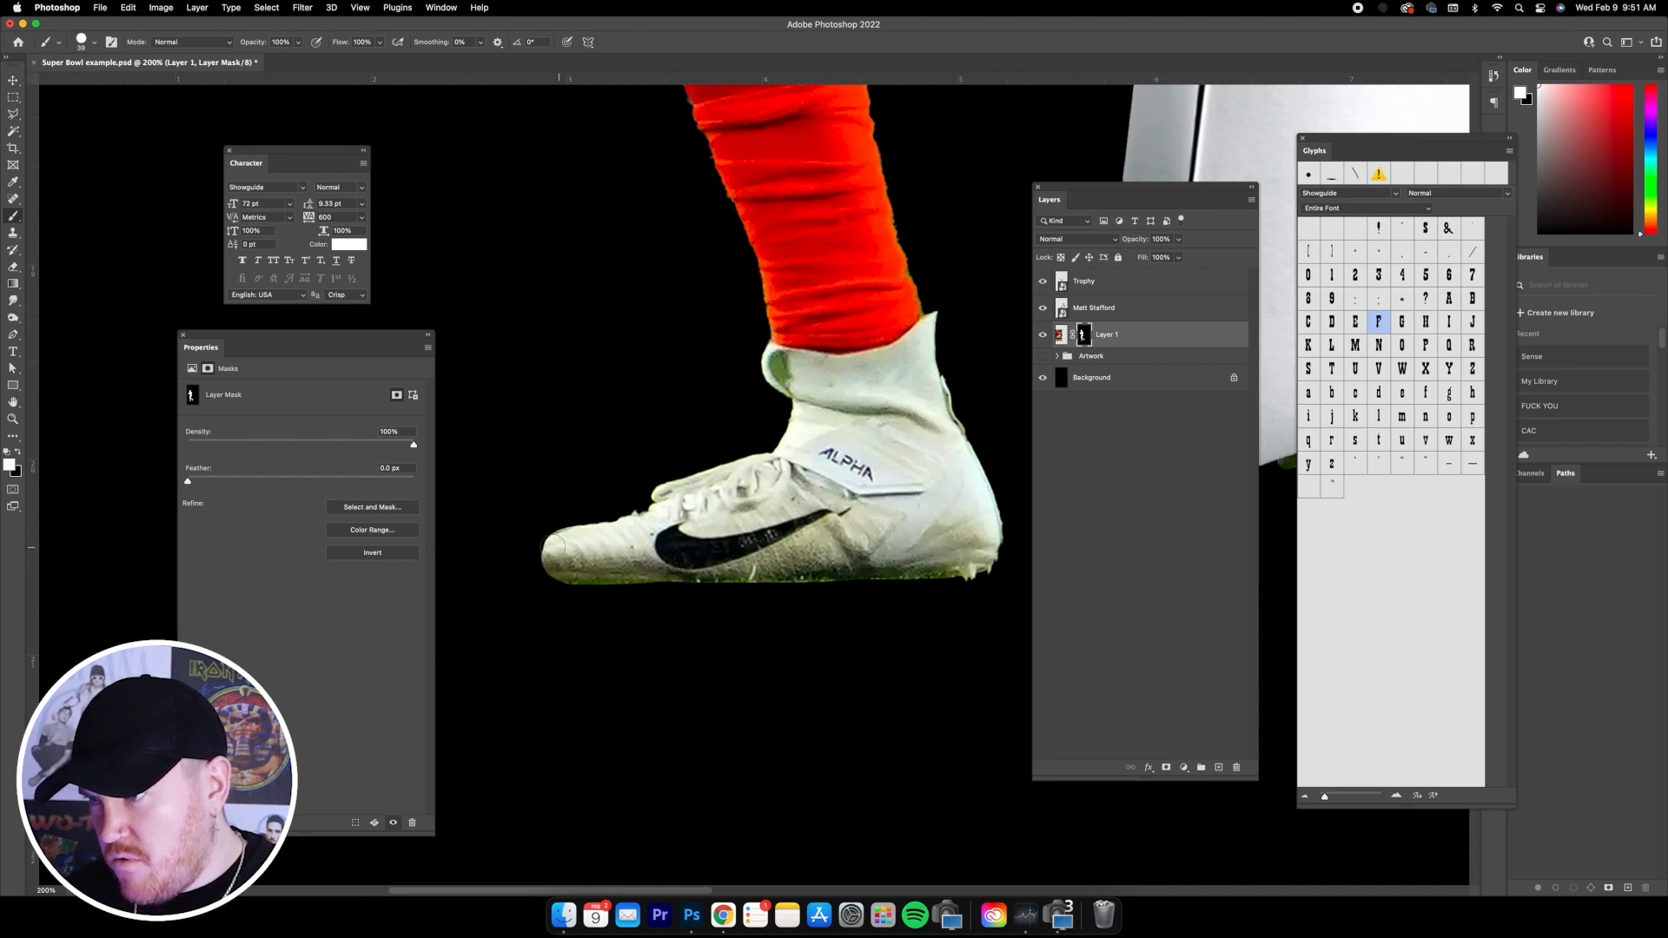
{"action": "left_click", "coordinate": [18, 455]}
{"action": "left_click_drag", "start_coordinate": [541, 577], "coordinate": [975, 585]}
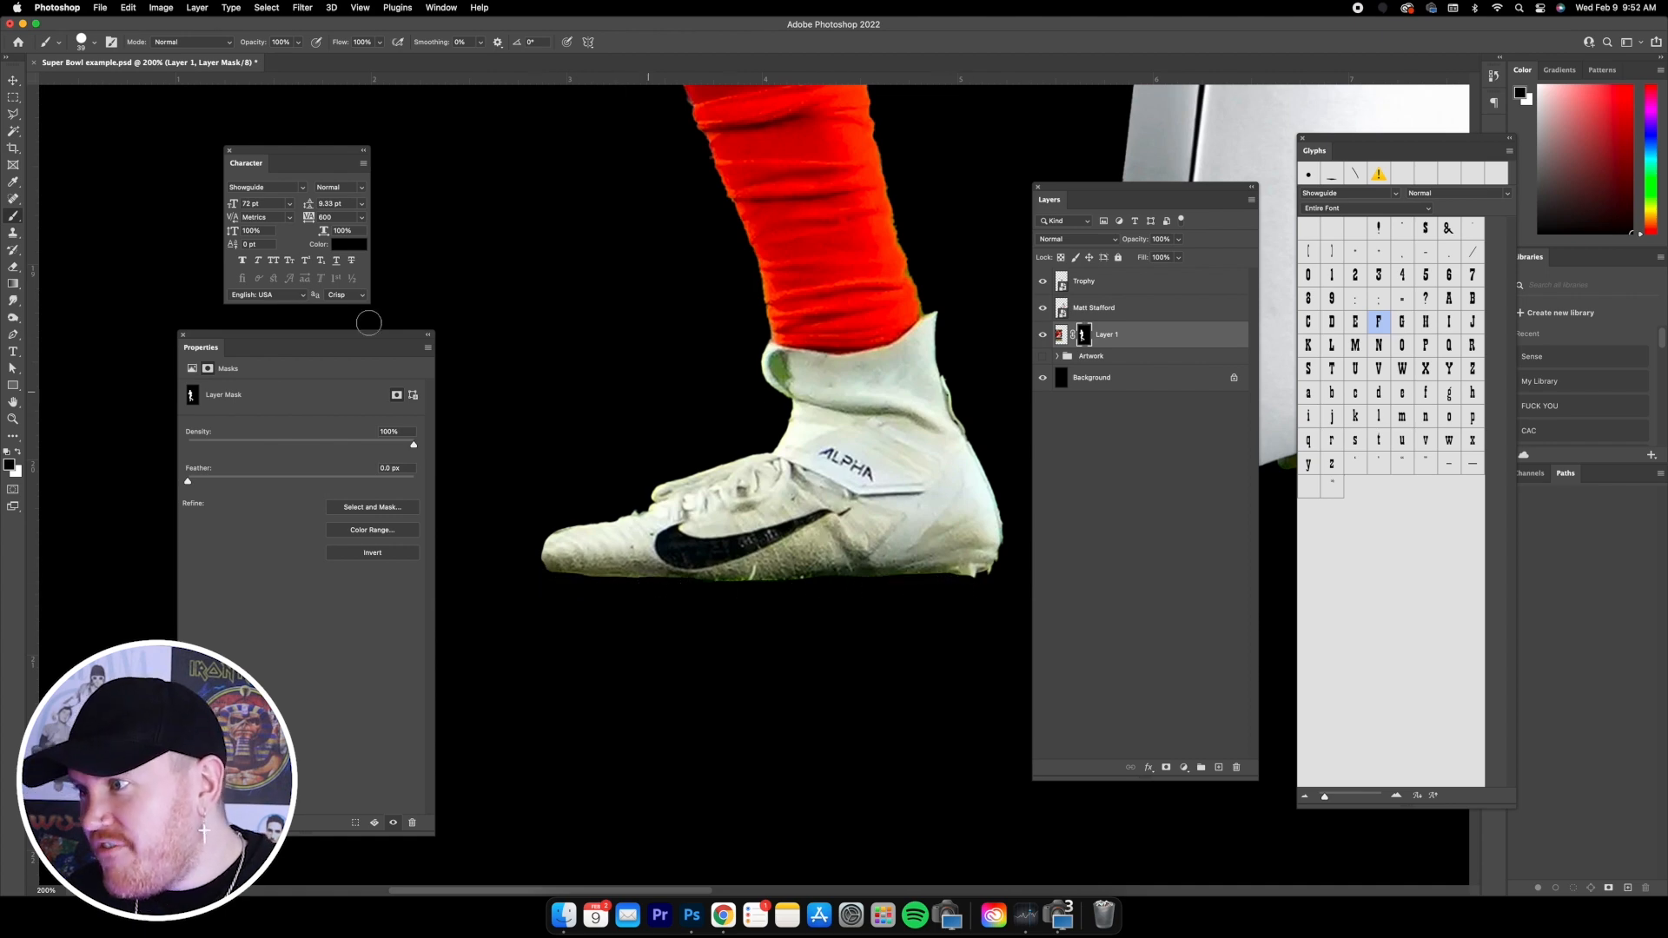
- Set the brush to 15 px and mask out the background inside the front shoe's ankle loop
{"action": "left_click", "coordinate": [93, 43]}
{"action": "left_click_drag", "start_coordinate": [84, 85], "coordinate": [80, 84]}
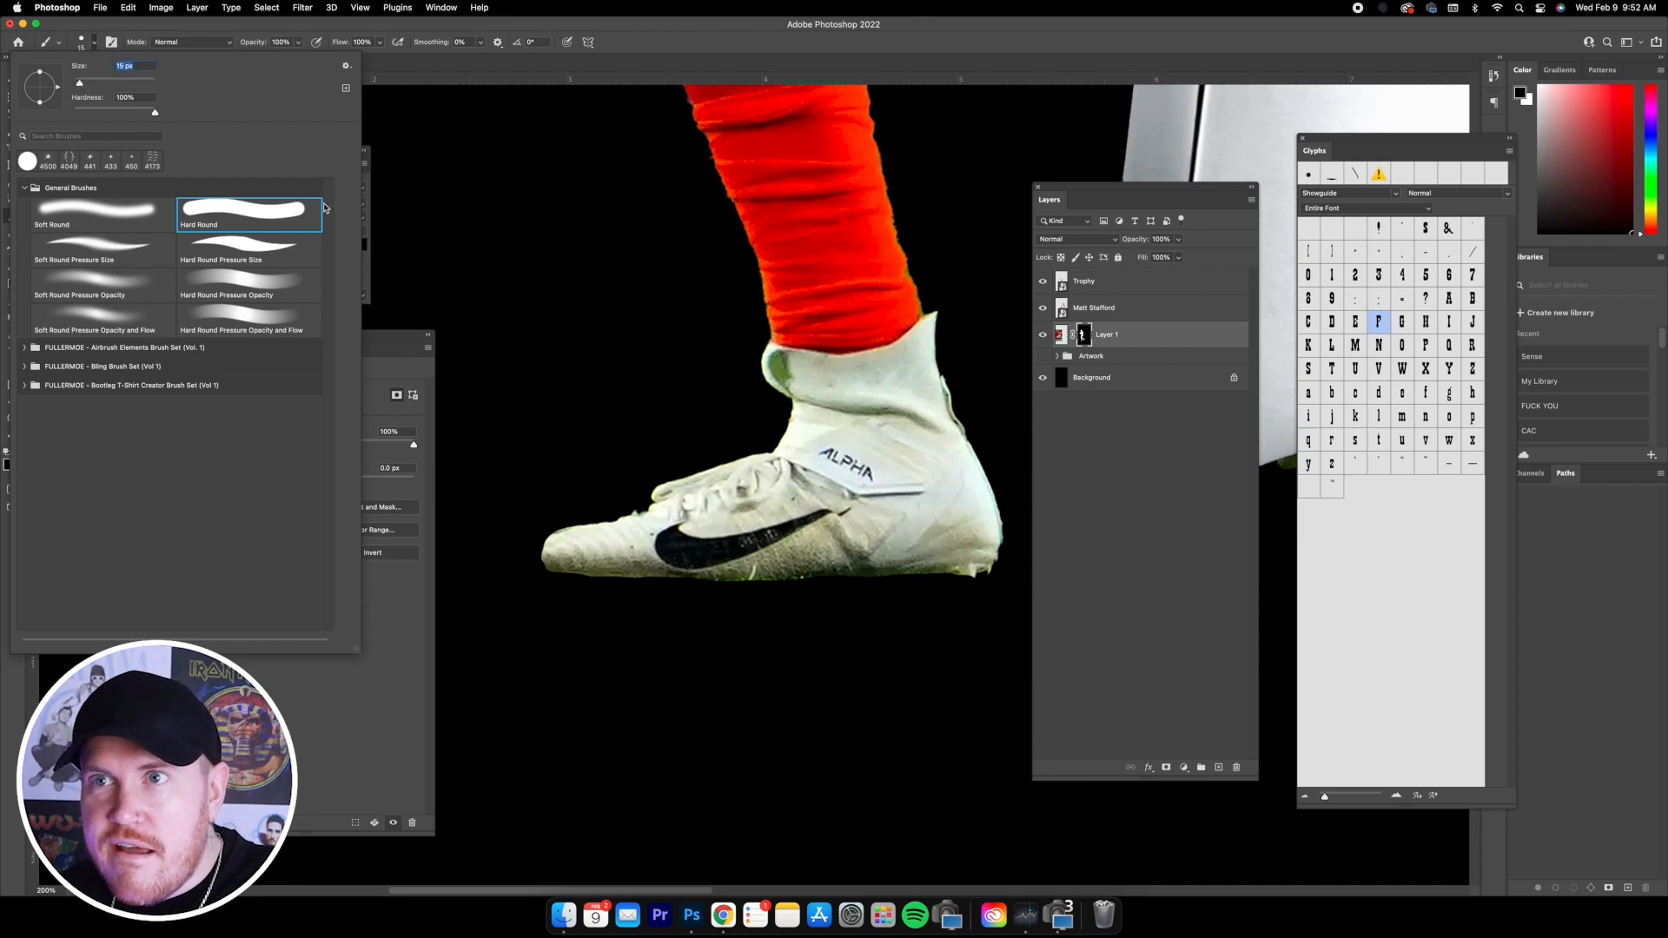
{"action": "left_click", "coordinate": [777, 358]}
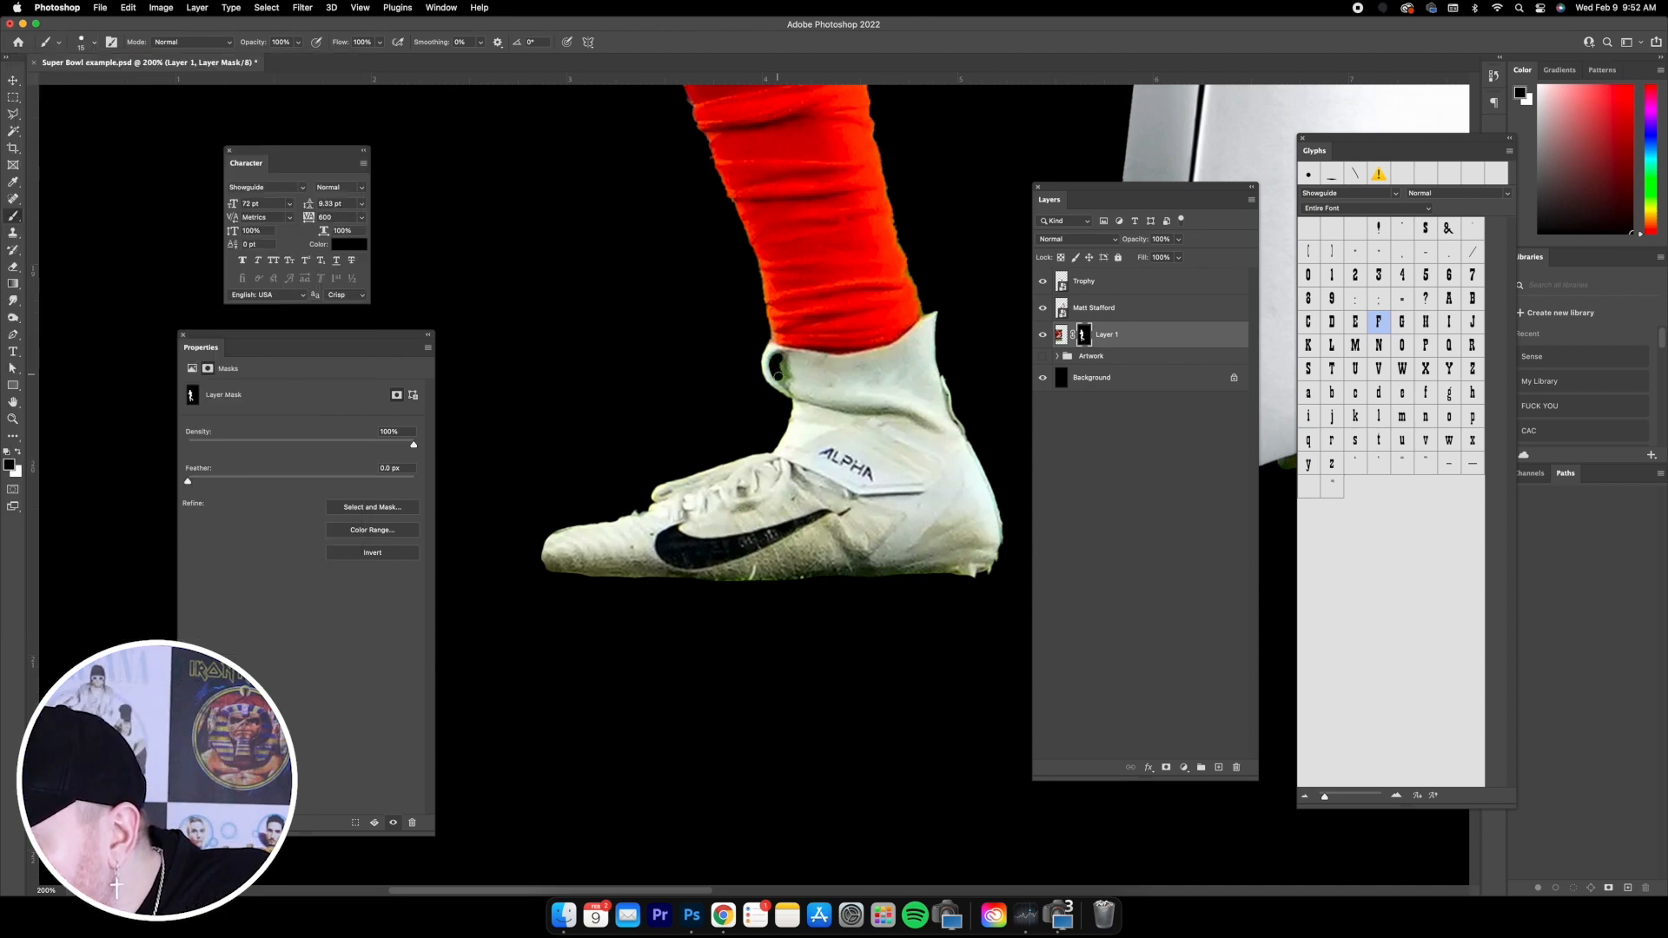
{"action": "left_click_drag", "start_coordinate": [782, 380], "coordinate": [779, 362]}
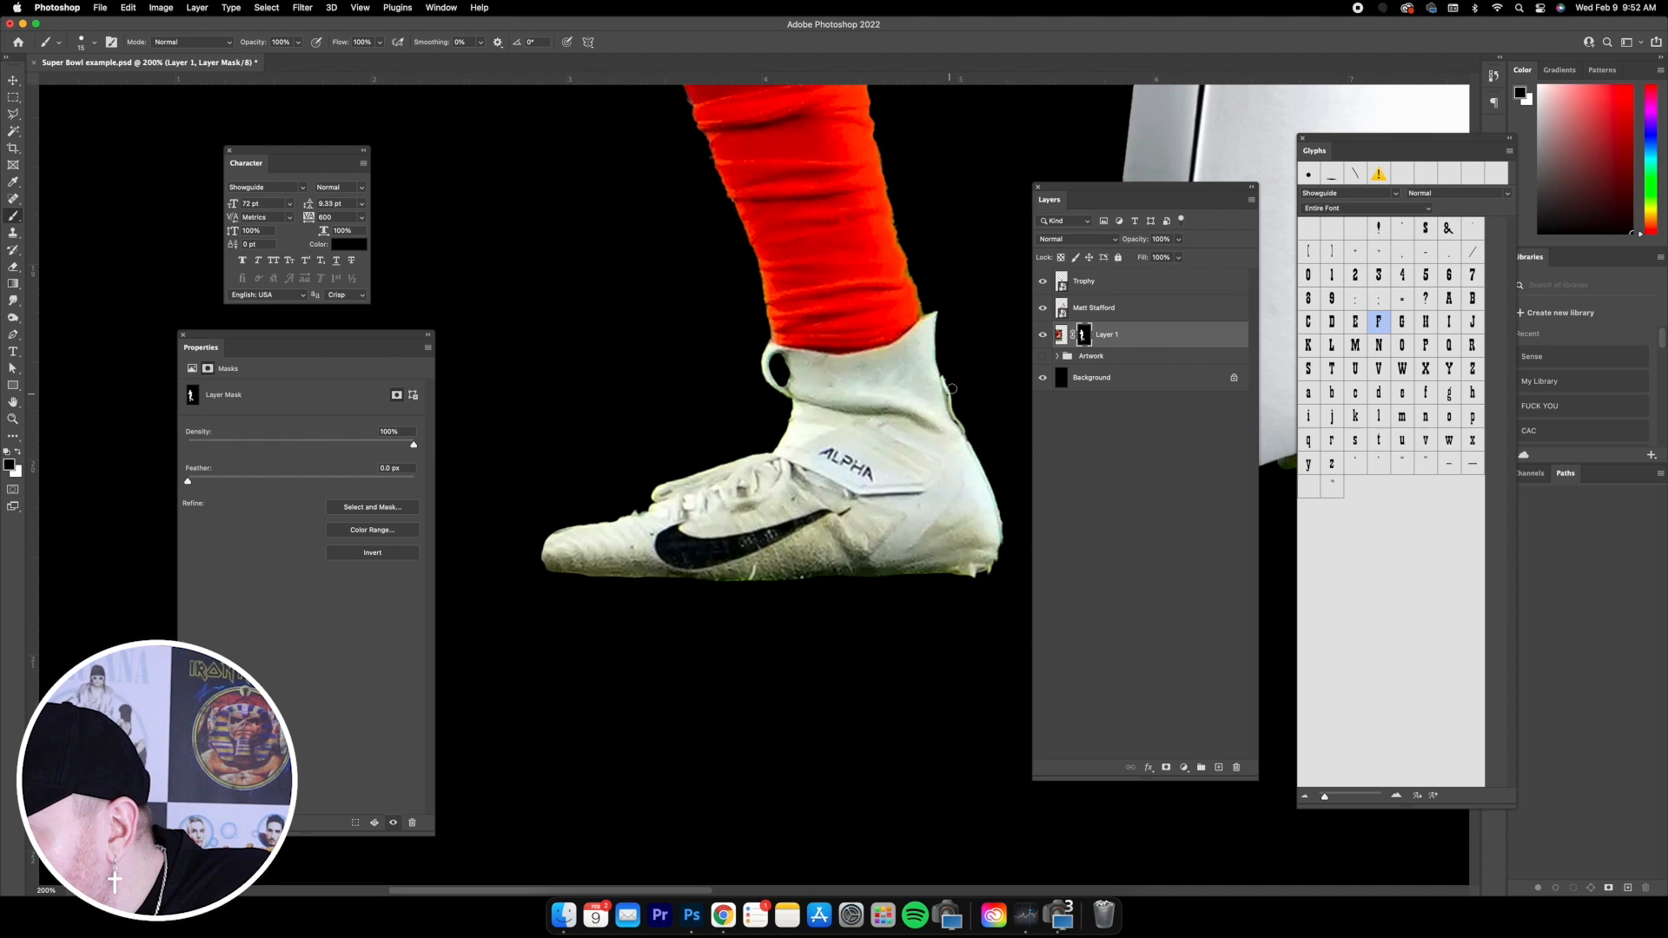
- Refine the back edge of the front lower leg on the mask, restoring the red sock and masking out the background fringe
{"action": "key", "text": "super+minus"}
{"action": "scroll", "coordinate": [912, 387], "scroll_direction": "right", "scroll_amount": 2}
{"action": "key", "text": "super+plus"}
{"action": "scroll", "coordinate": [886, 380], "scroll_direction": "up", "scroll_amount": 5}
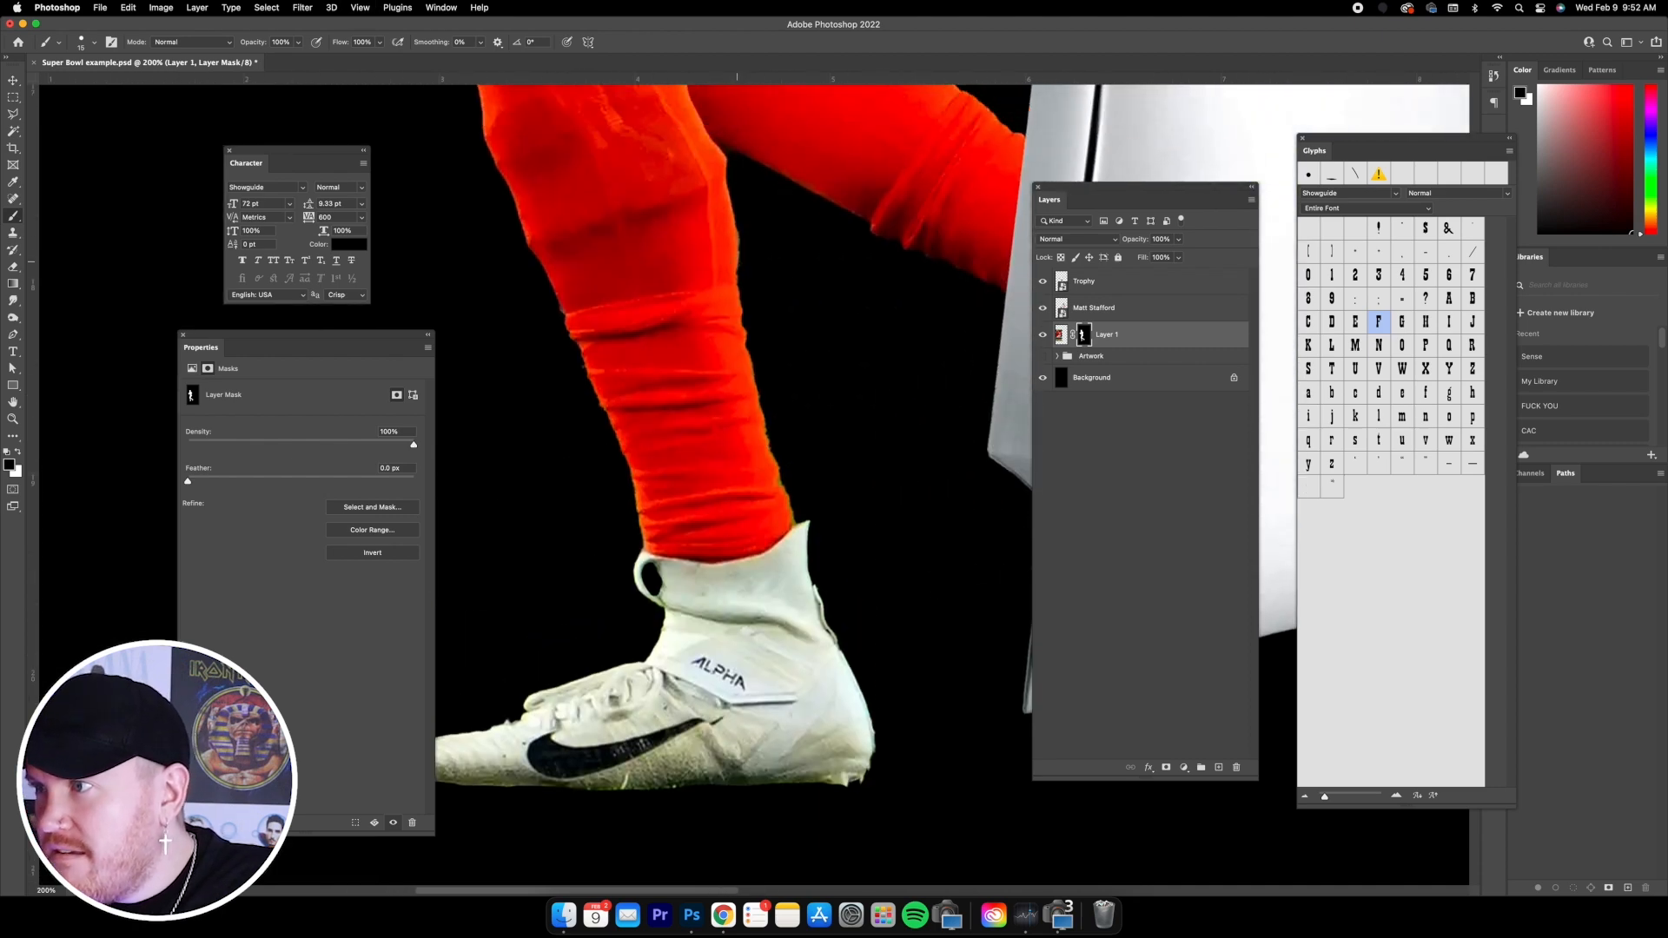
{"action": "left_click", "coordinate": [19, 453]}
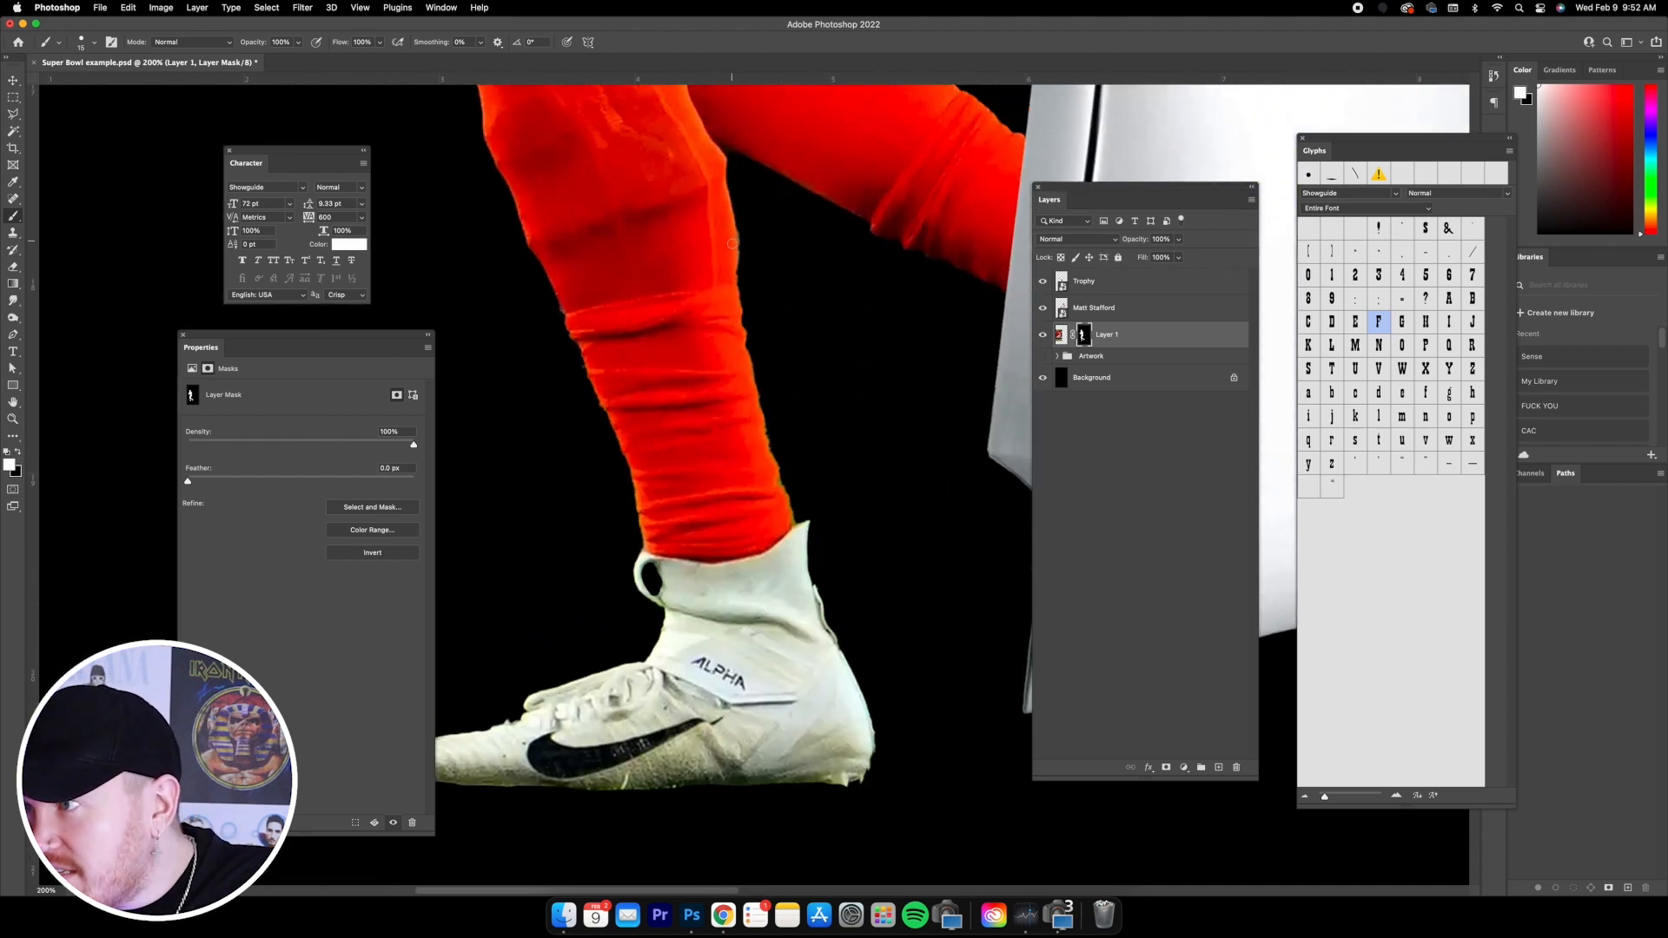
{"action": "left_click_drag", "start_coordinate": [740, 331], "coordinate": [772, 464]}
{"action": "left_click", "coordinate": [17, 453]}
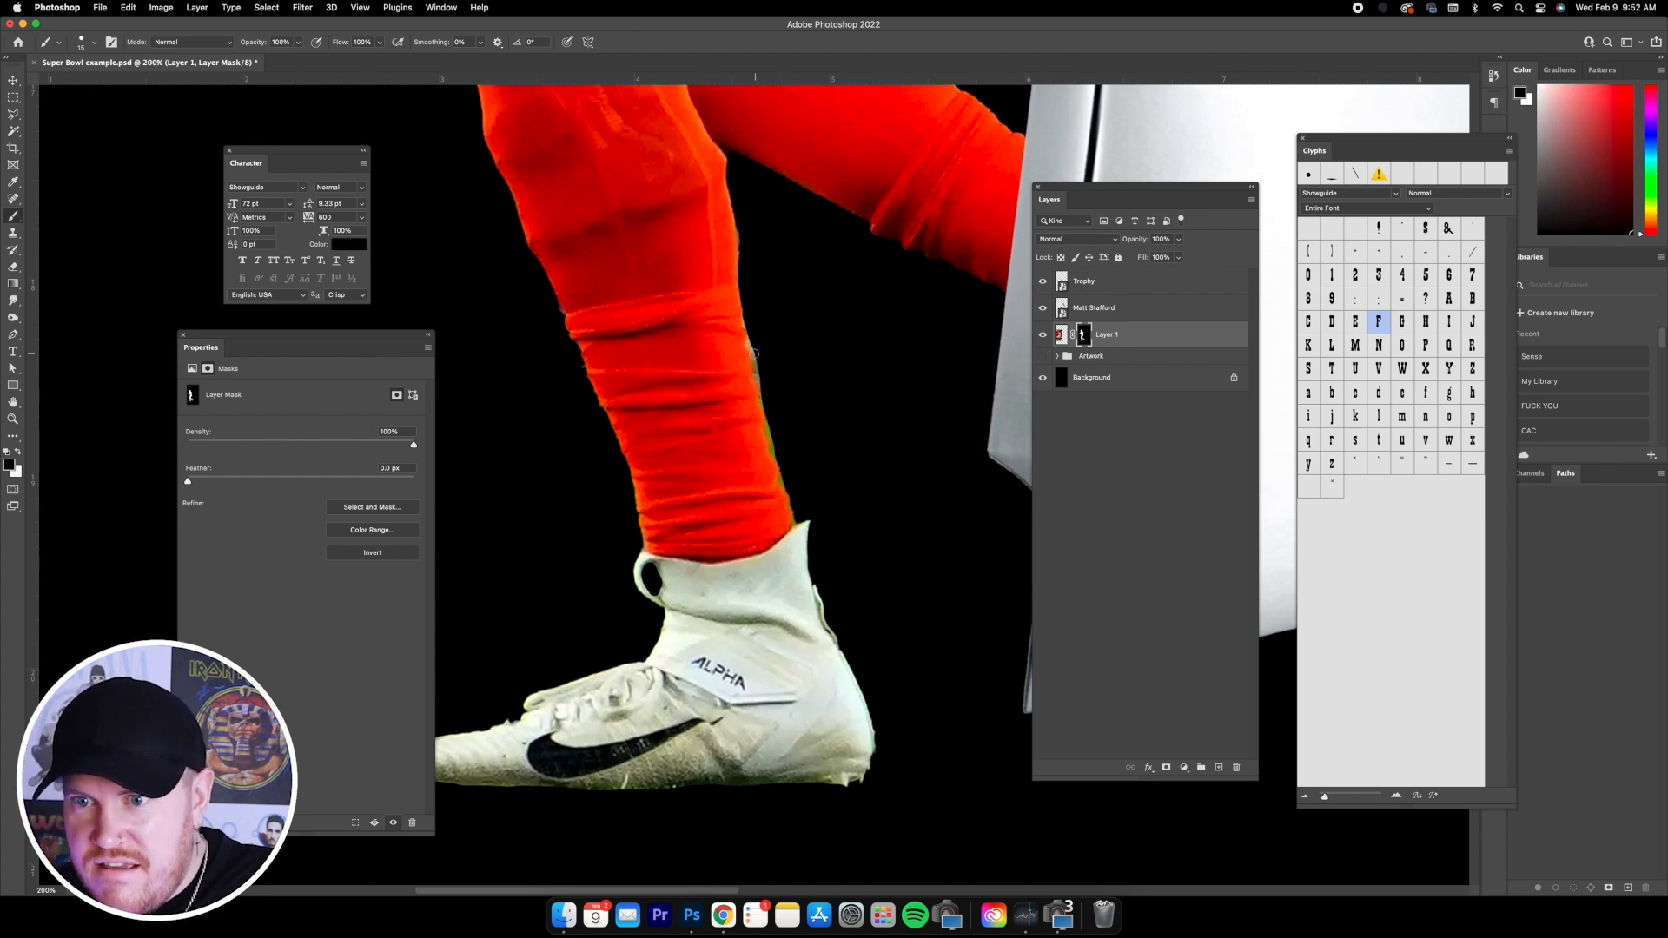
{"action": "left_click_drag", "start_coordinate": [742, 243], "coordinate": [763, 405]}
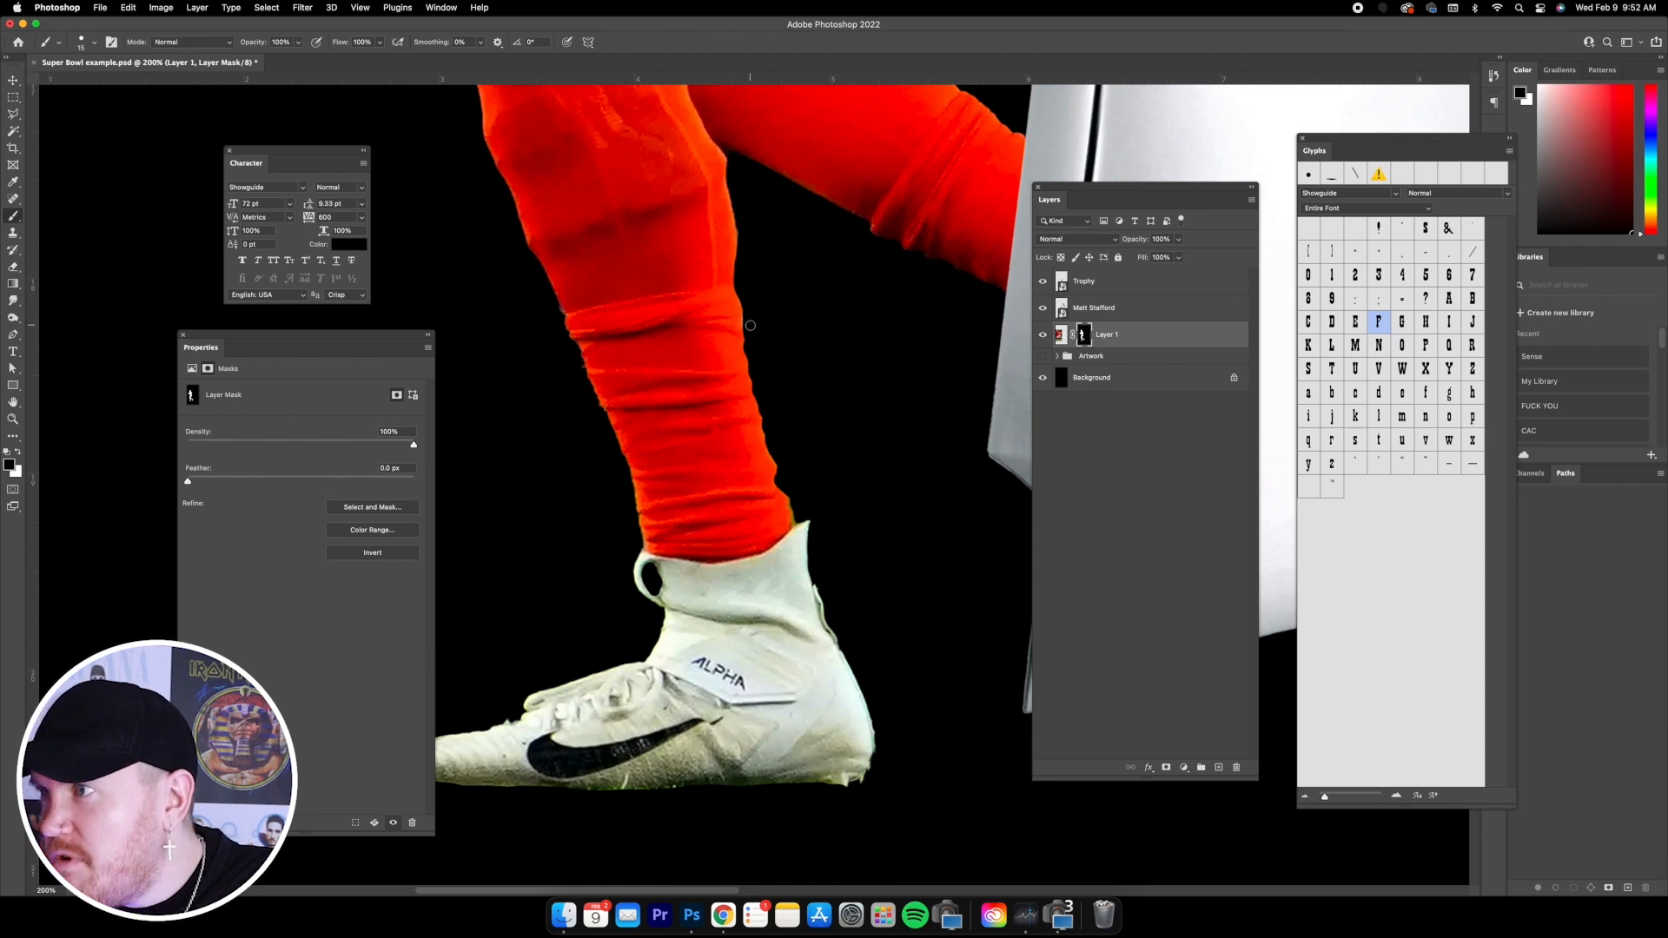
- Stretch the Rams player's layer vertically to about 103% height and nudge it slightly into place beside the trophy
{"action": "scroll", "coordinate": [750, 325], "scroll_direction": "down", "scroll_amount": 8}
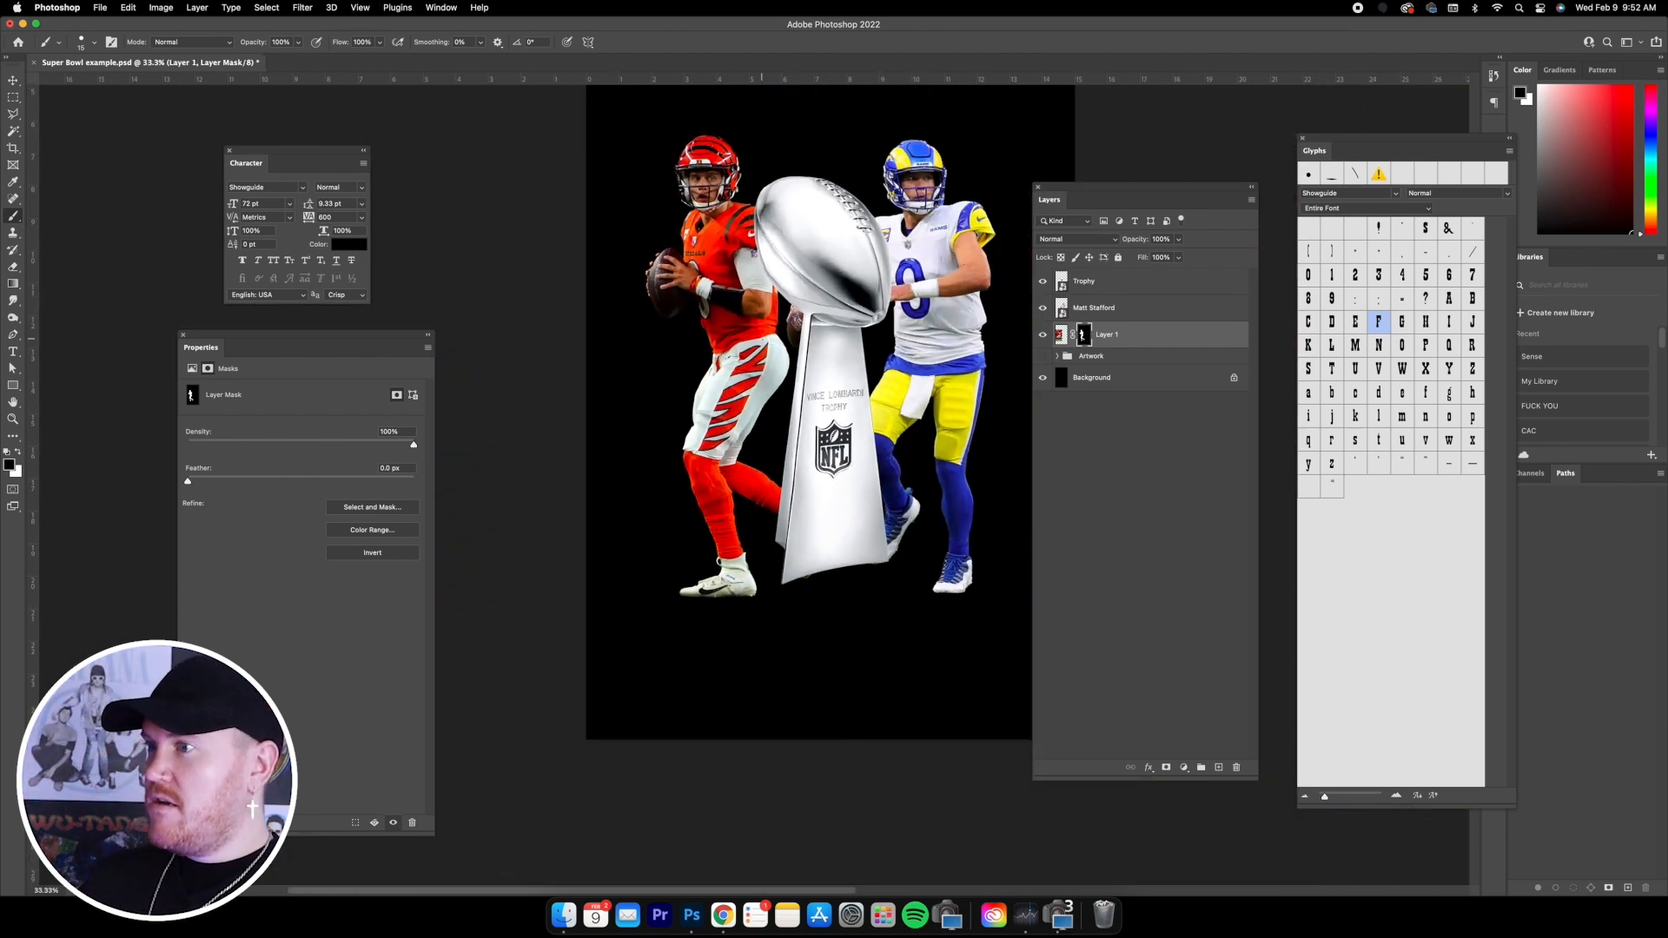
{"action": "scroll", "coordinate": [762, 348], "scroll_direction": "right", "scroll_amount": 3}
{"action": "scroll", "coordinate": [762, 347], "scroll_direction": "up", "scroll_amount": 2}
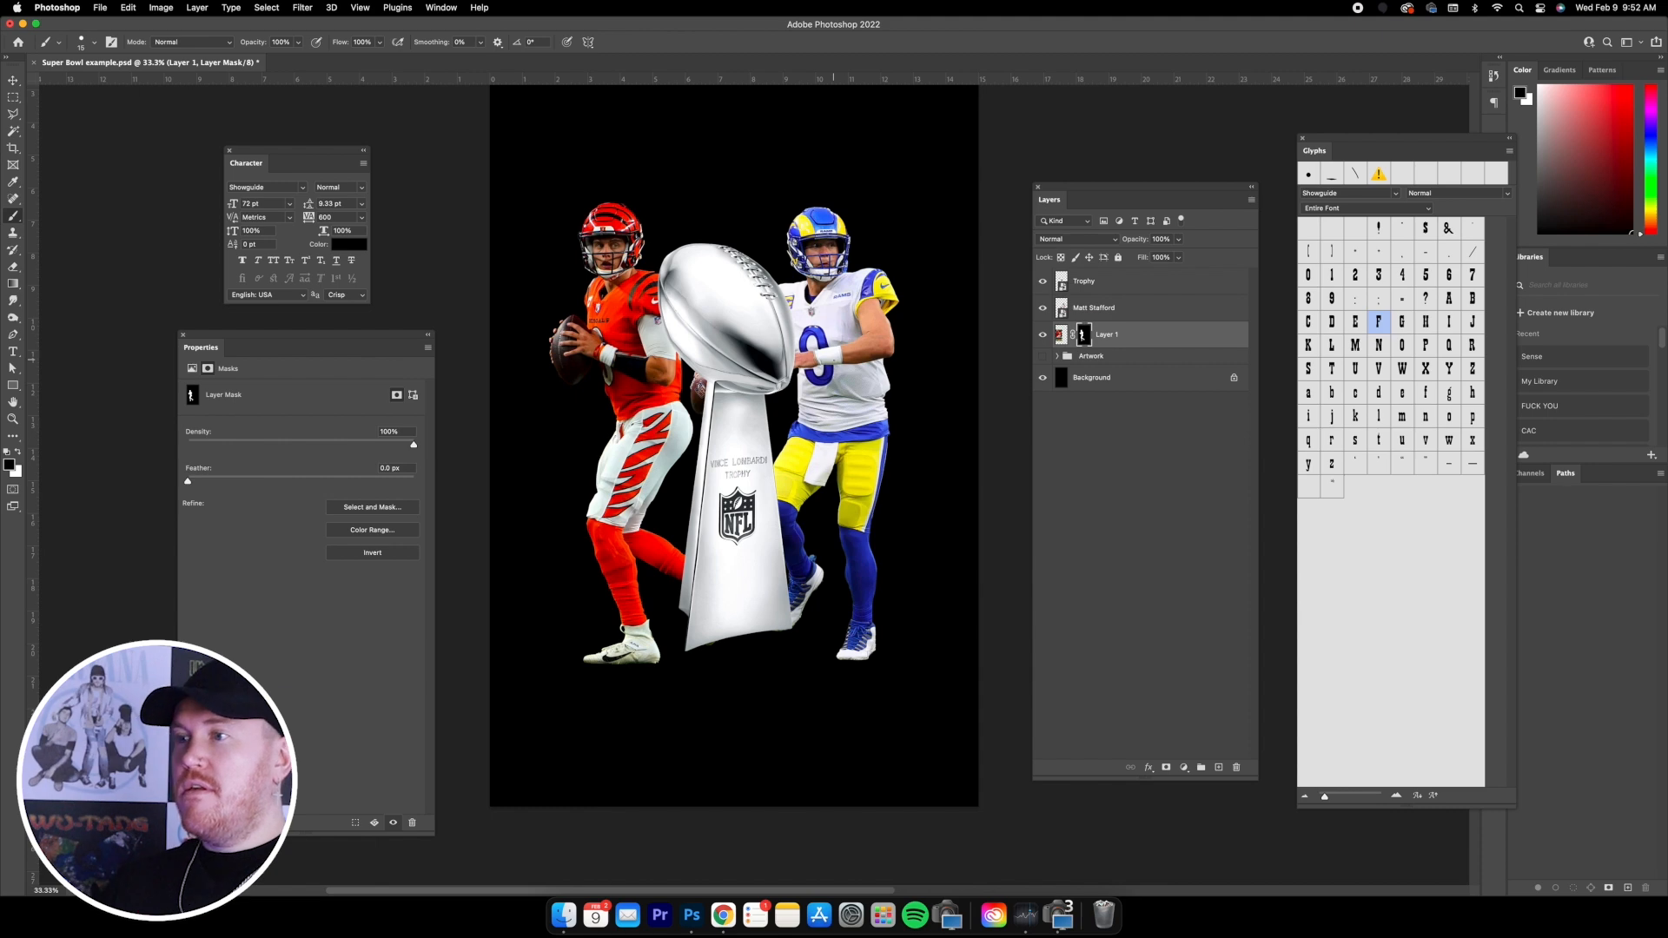
{"action": "left_click", "coordinate": [13, 80]}
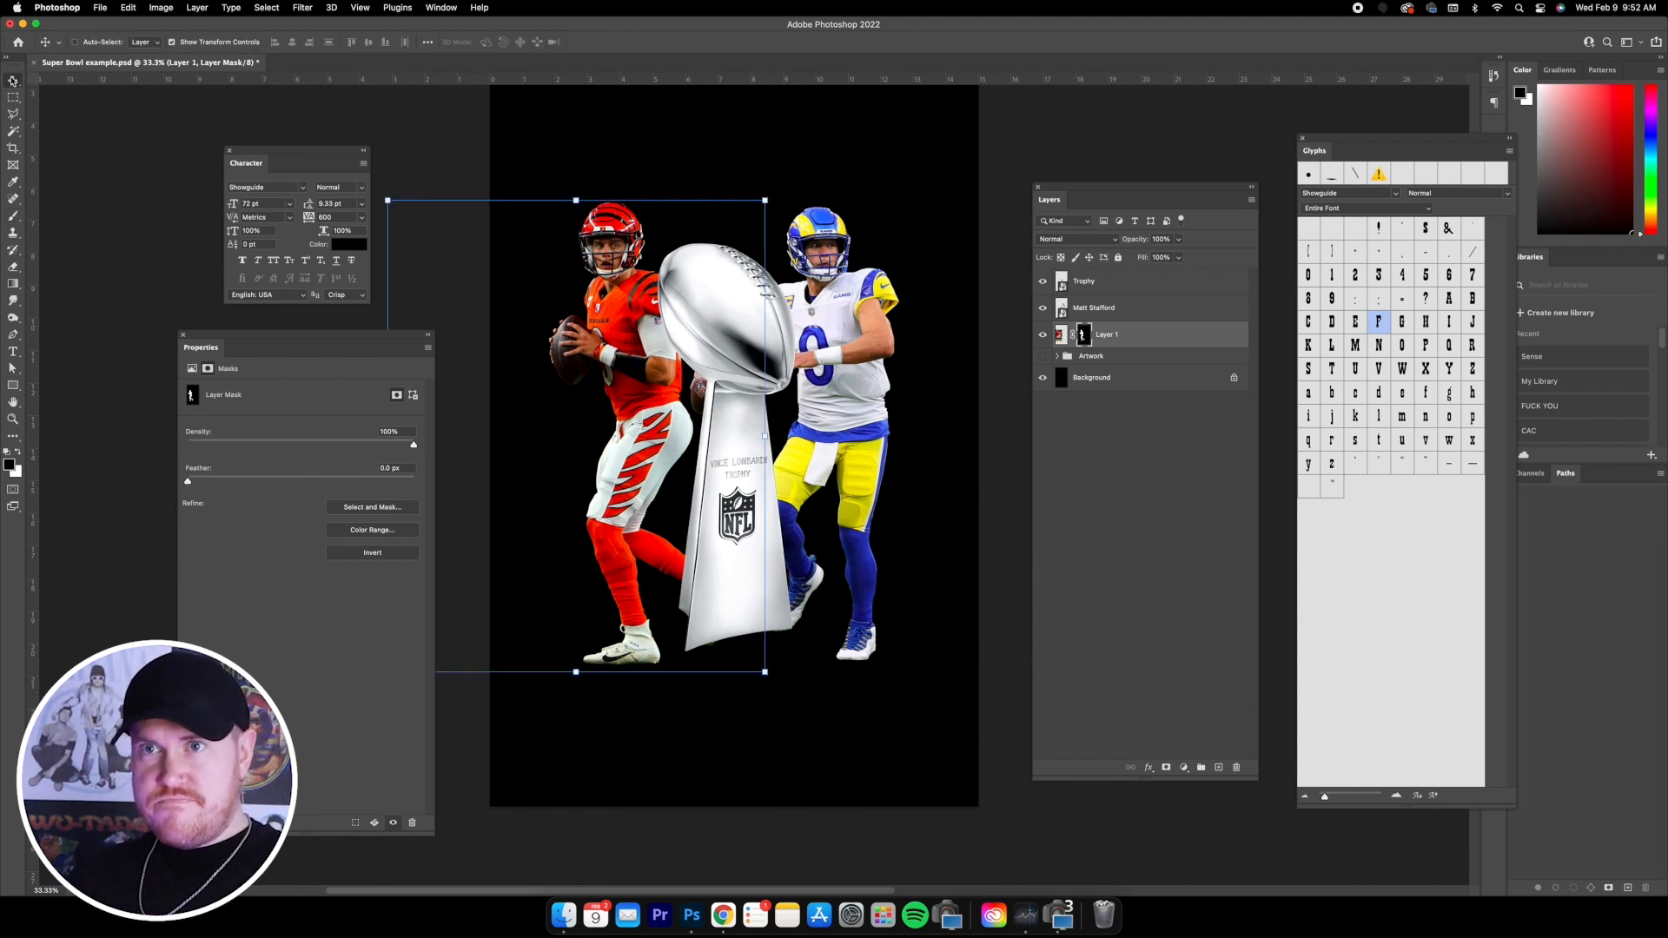
{"action": "left_click", "coordinate": [1108, 308]}
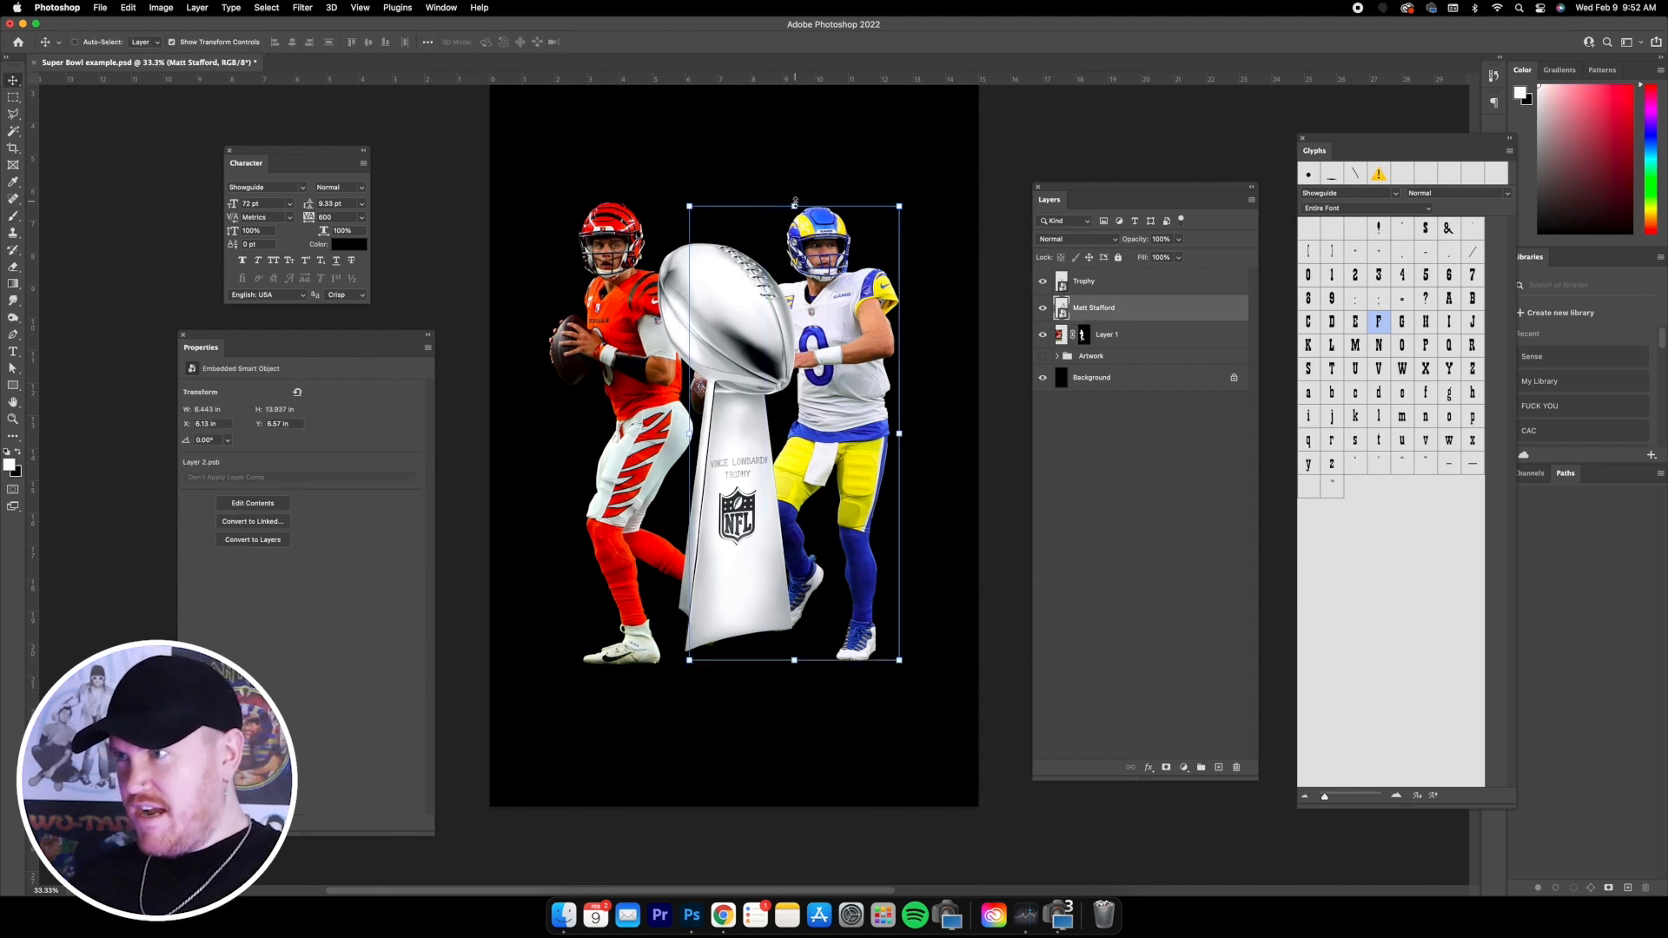
{"action": "key", "text": "ctrl+t"}
{"action": "left_click_drag", "start_coordinate": [949, 191], "coordinate": [936, 194]}
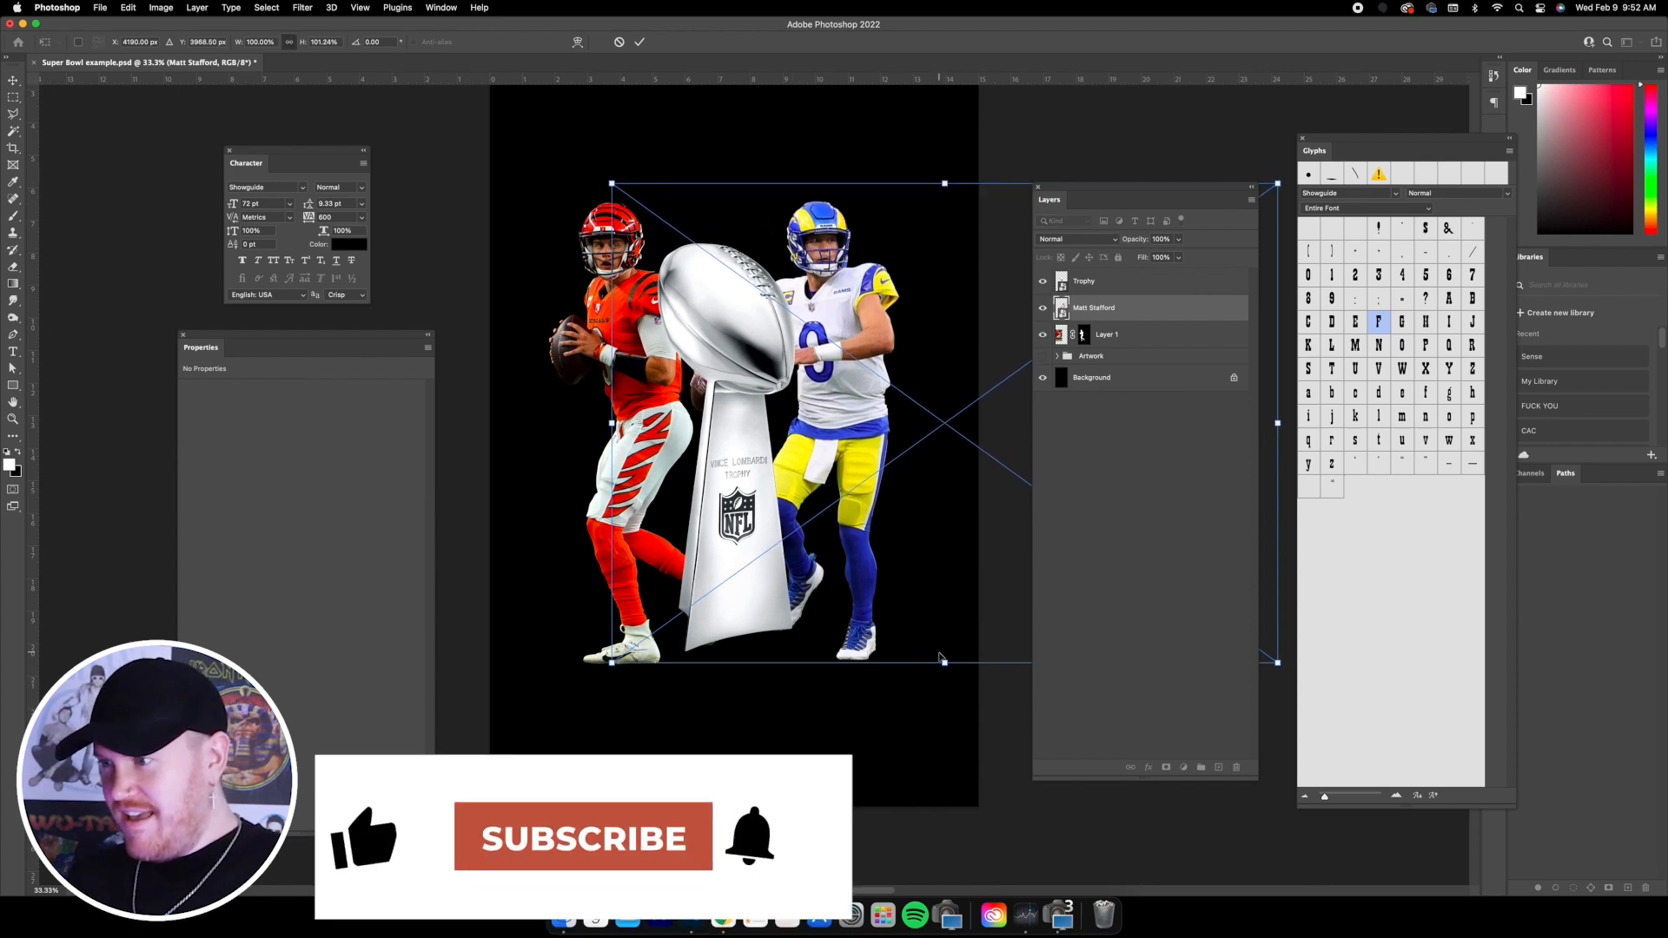
{"action": "left_click_drag", "start_coordinate": [944, 663], "coordinate": [943, 669]}
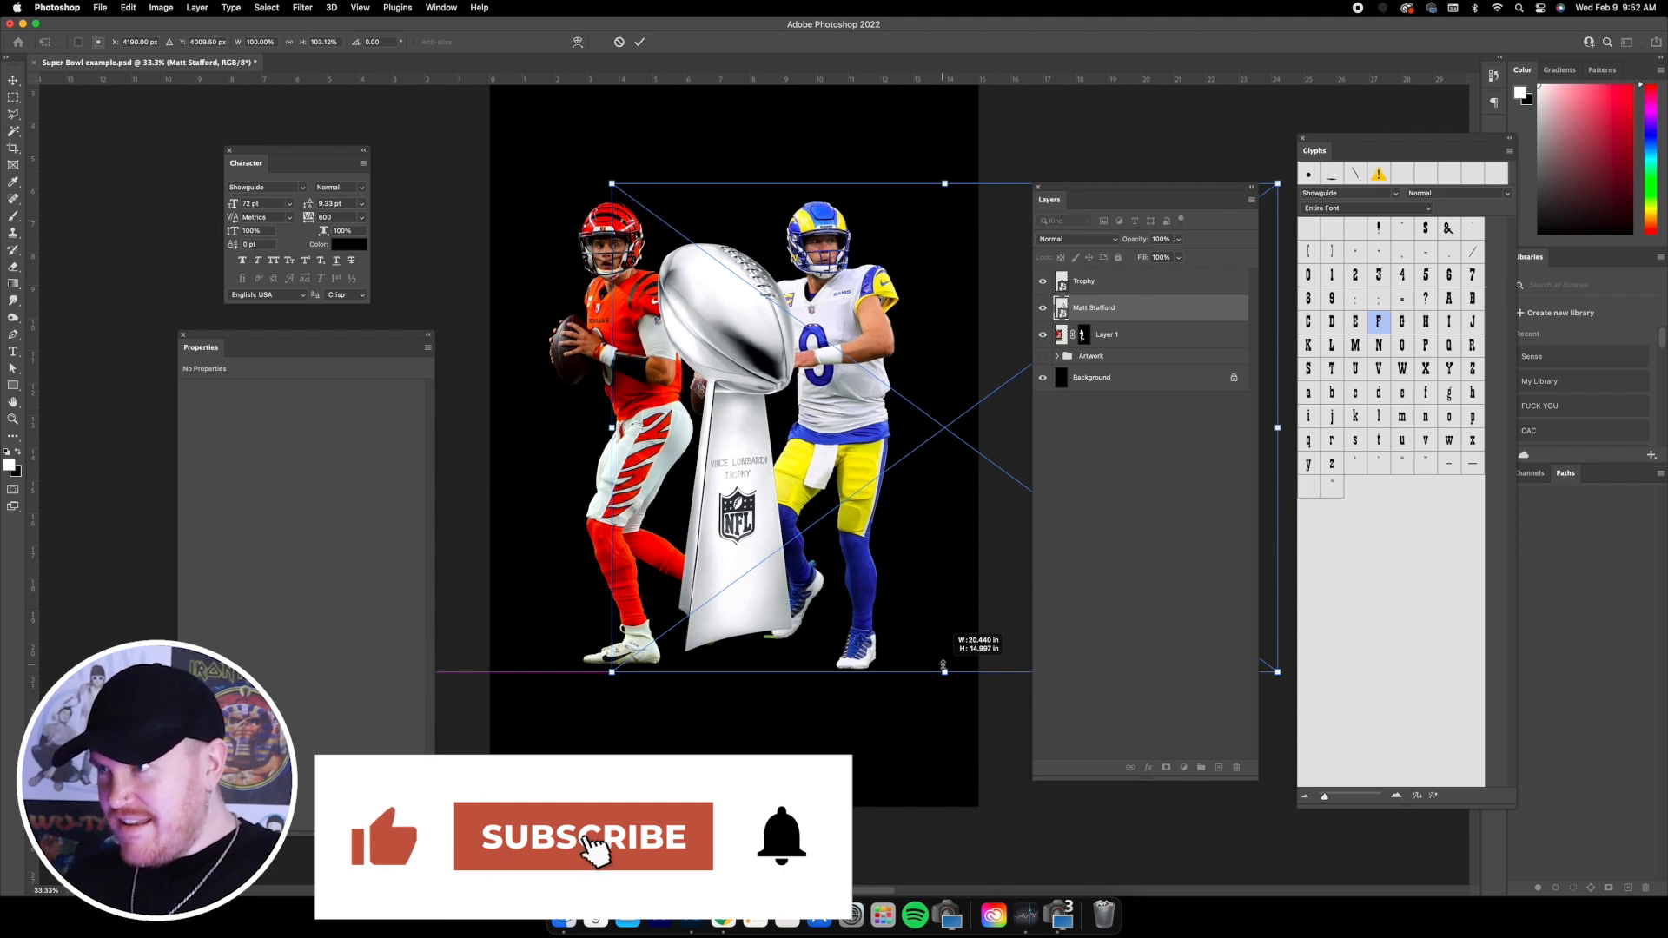
{"action": "key", "text": "Return"}
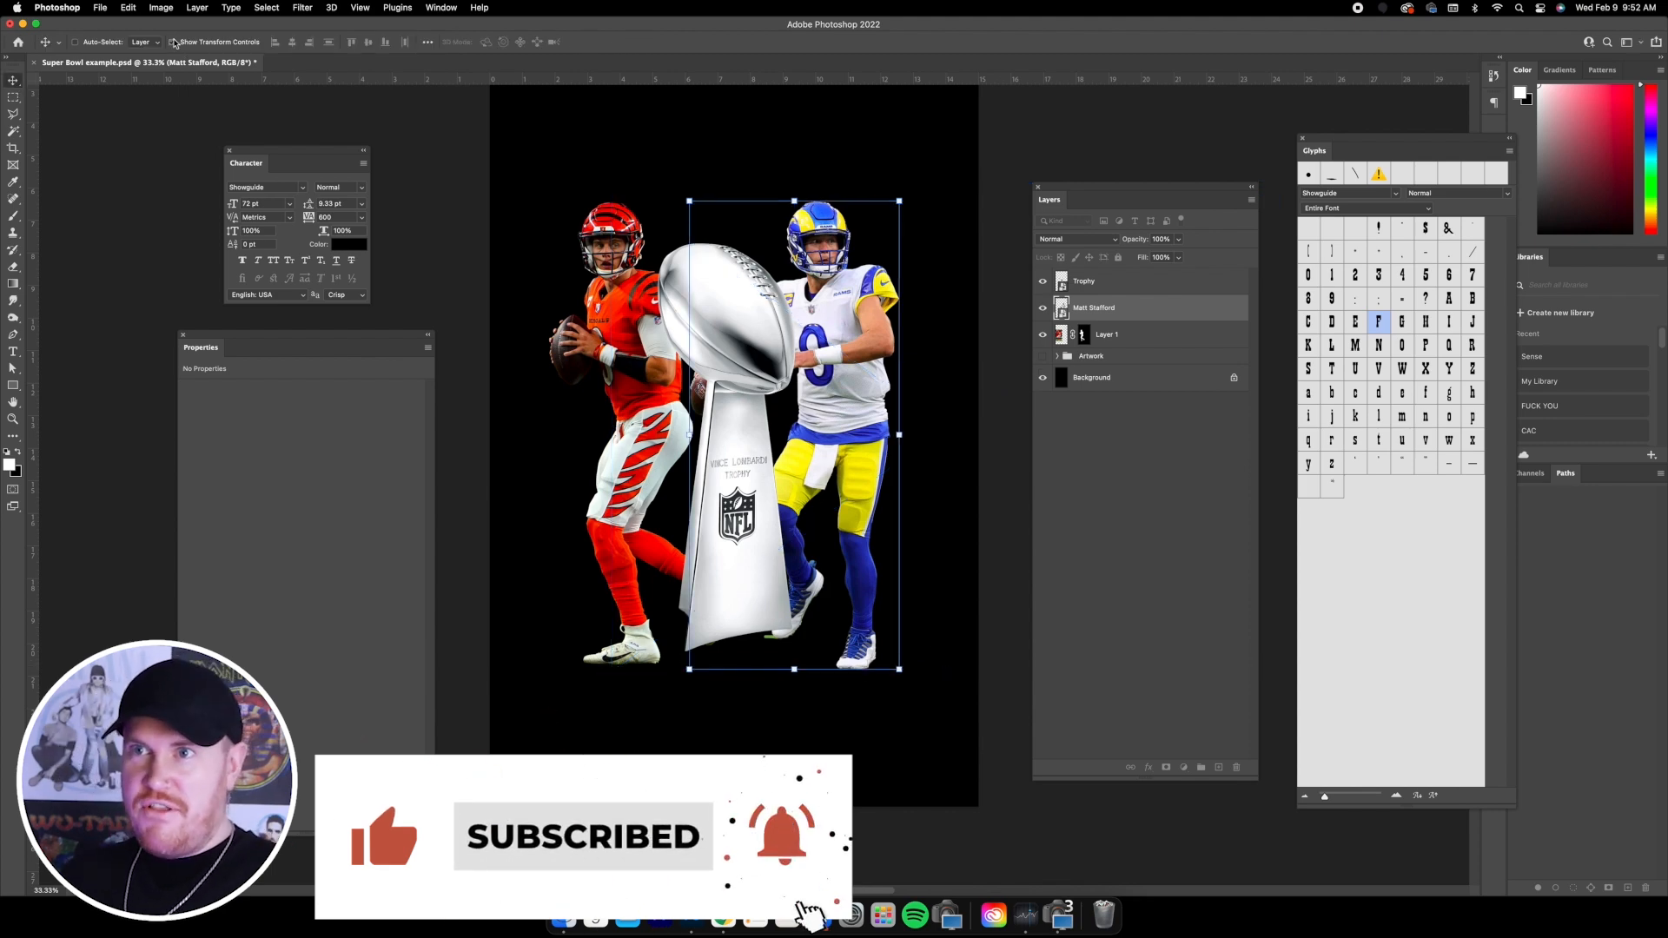
{"action": "left_click", "coordinate": [171, 42]}
{"action": "left_click_drag", "start_coordinate": [829, 289], "coordinate": [832, 290]}
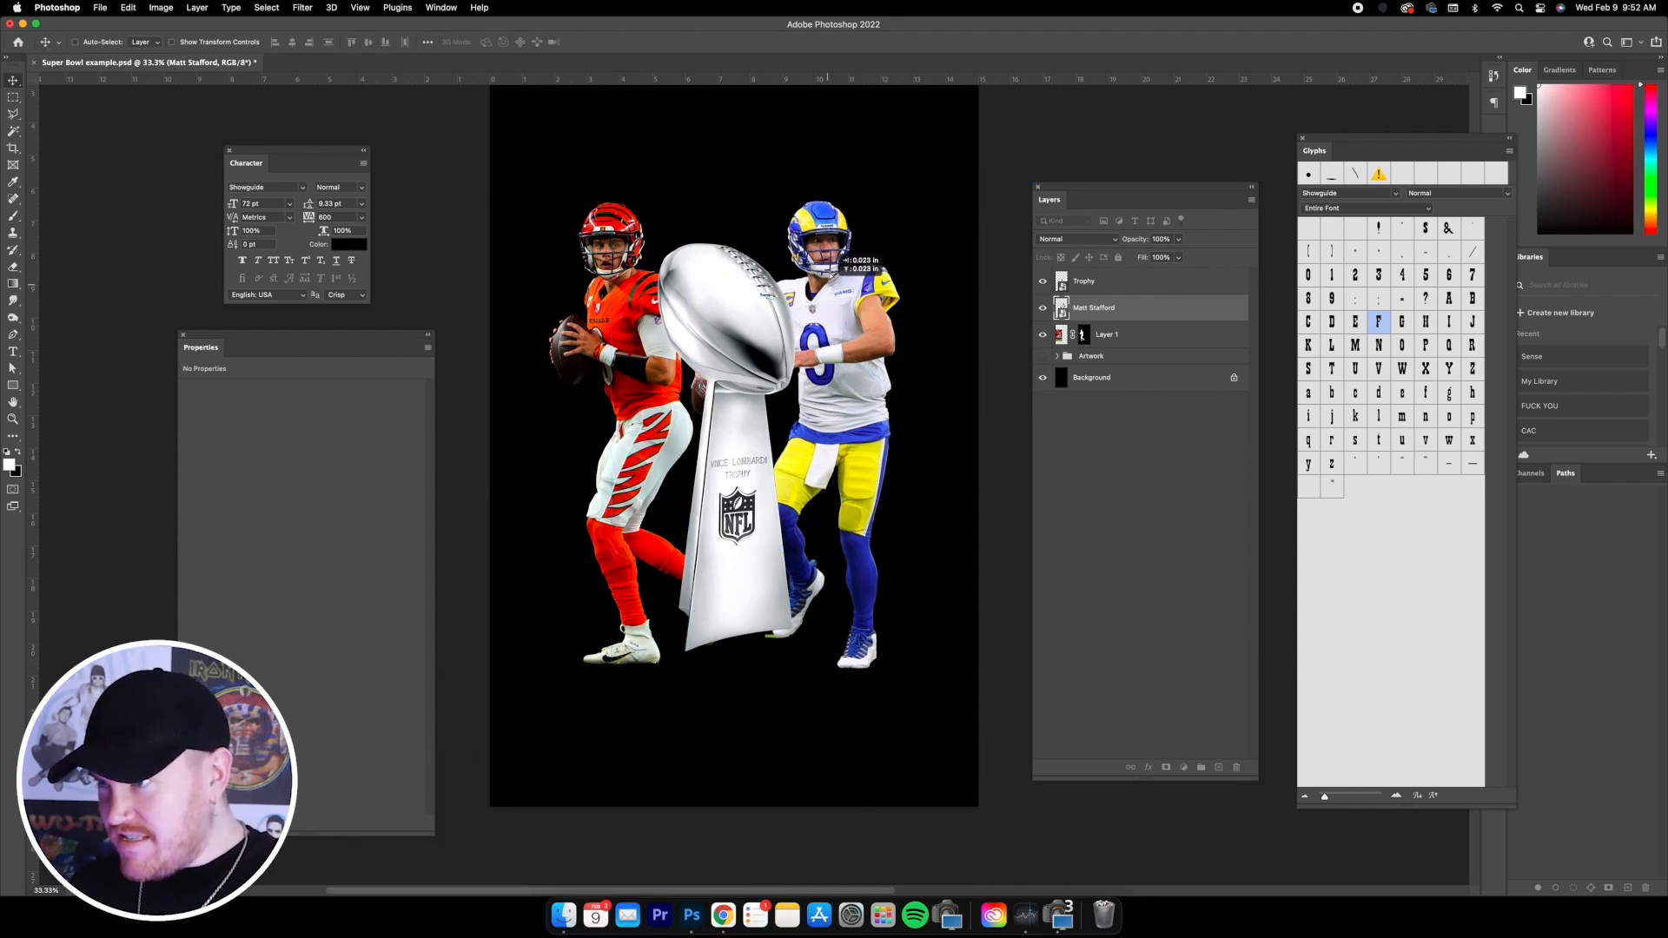
- Overlay the Rams player on the Bengals player to match their heights, adjust his lower edge, and return him beside the trophy
{"action": "left_click", "coordinate": [171, 42]}
{"action": "left_click_drag", "start_coordinate": [868, 265], "coordinate": [650, 263]}
{"action": "left_click_drag", "start_coordinate": [679, 669], "coordinate": [726, 671]}
{"action": "key", "text": "Return"}
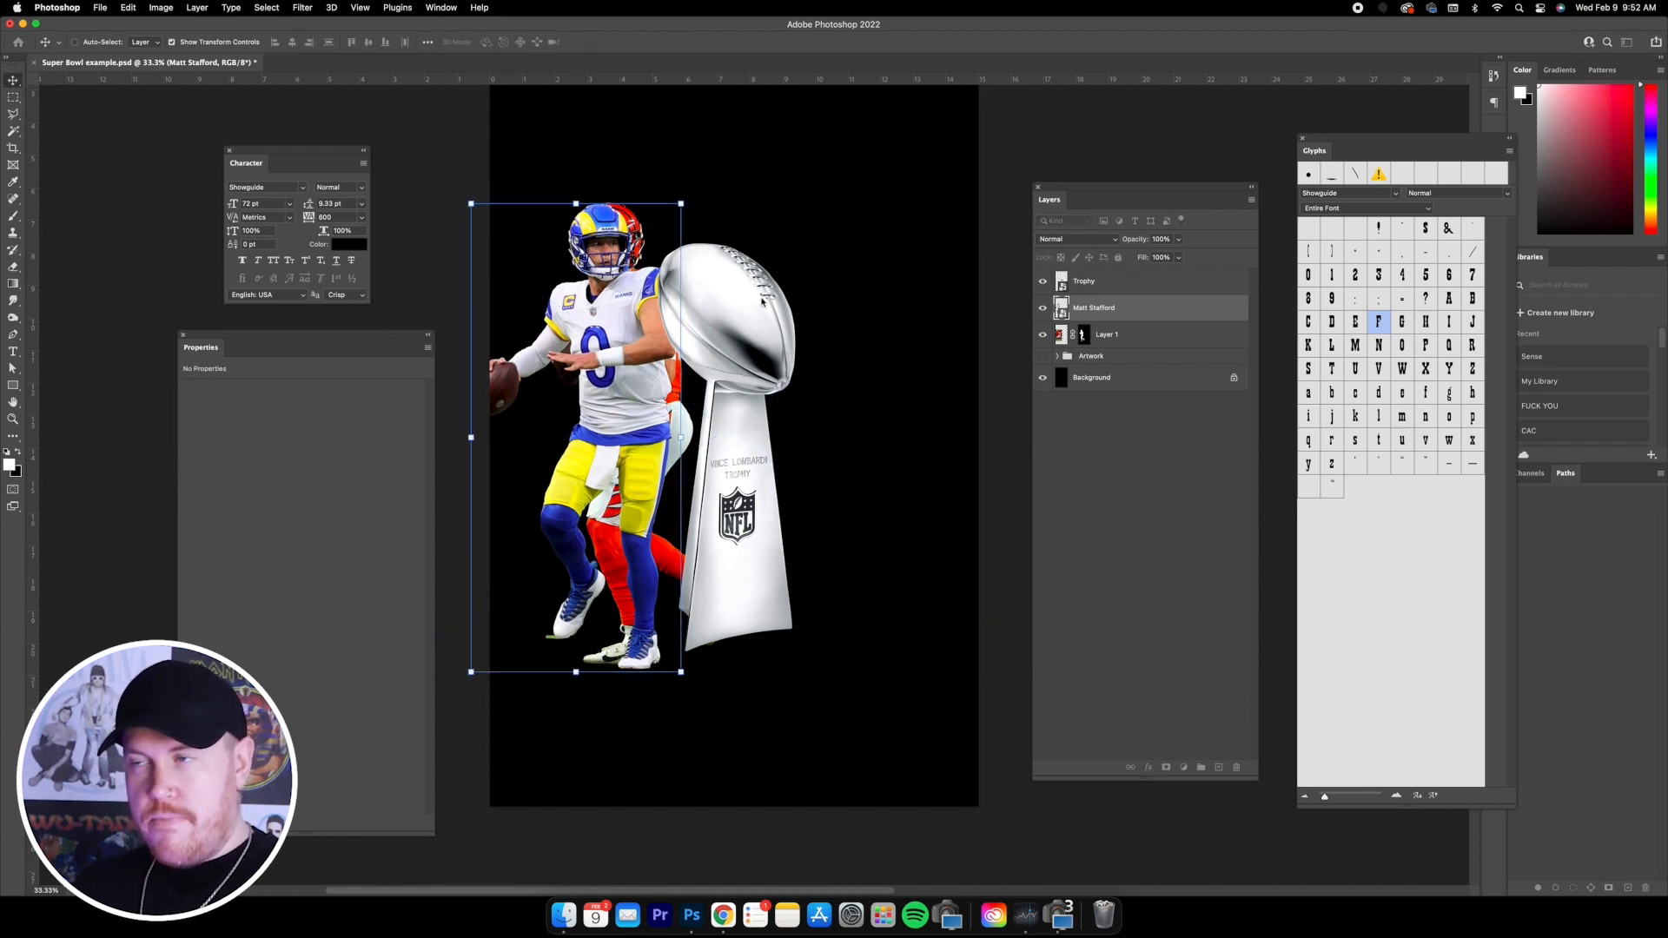
{"action": "left_click_drag", "start_coordinate": [555, 280], "coordinate": [788, 281]}
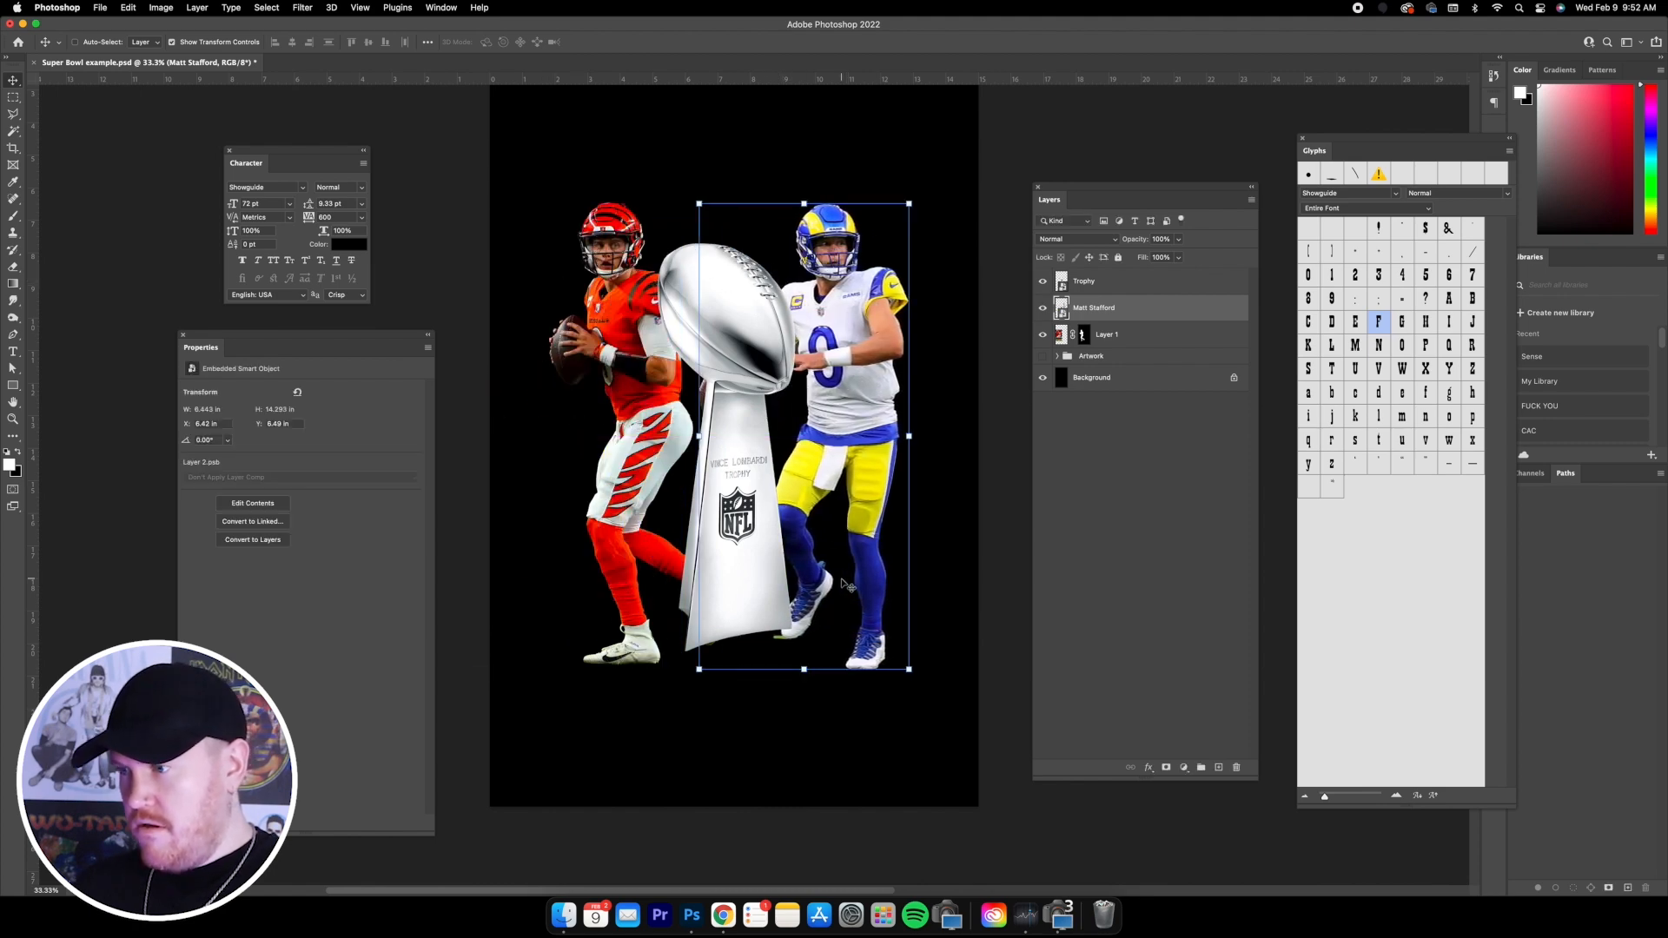
- Rasterize the Rams player's layer and erase the green grass streak beneath his raised shoe's toe
{"action": "key", "text": "super+equal"}
{"action": "key", "text": "super+equal"}
{"action": "key", "text": "super+equal"}
{"action": "key", "text": "super+equal"}
{"action": "key", "text": "super+equal"}
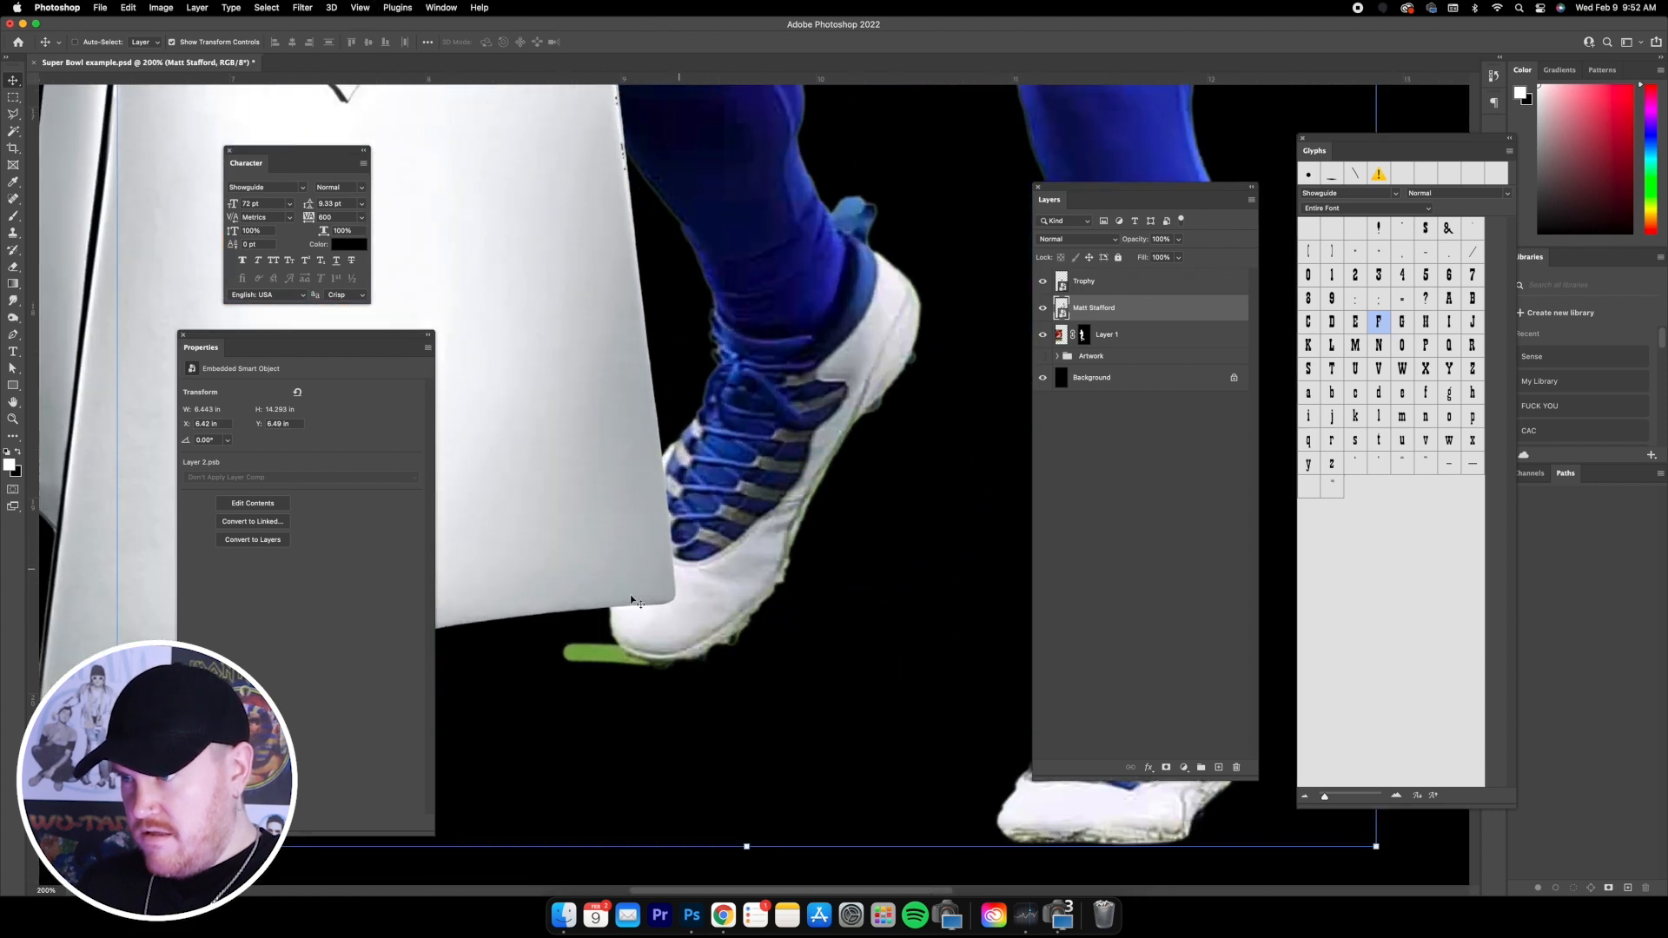
{"action": "right_click", "coordinate": [1138, 309]}
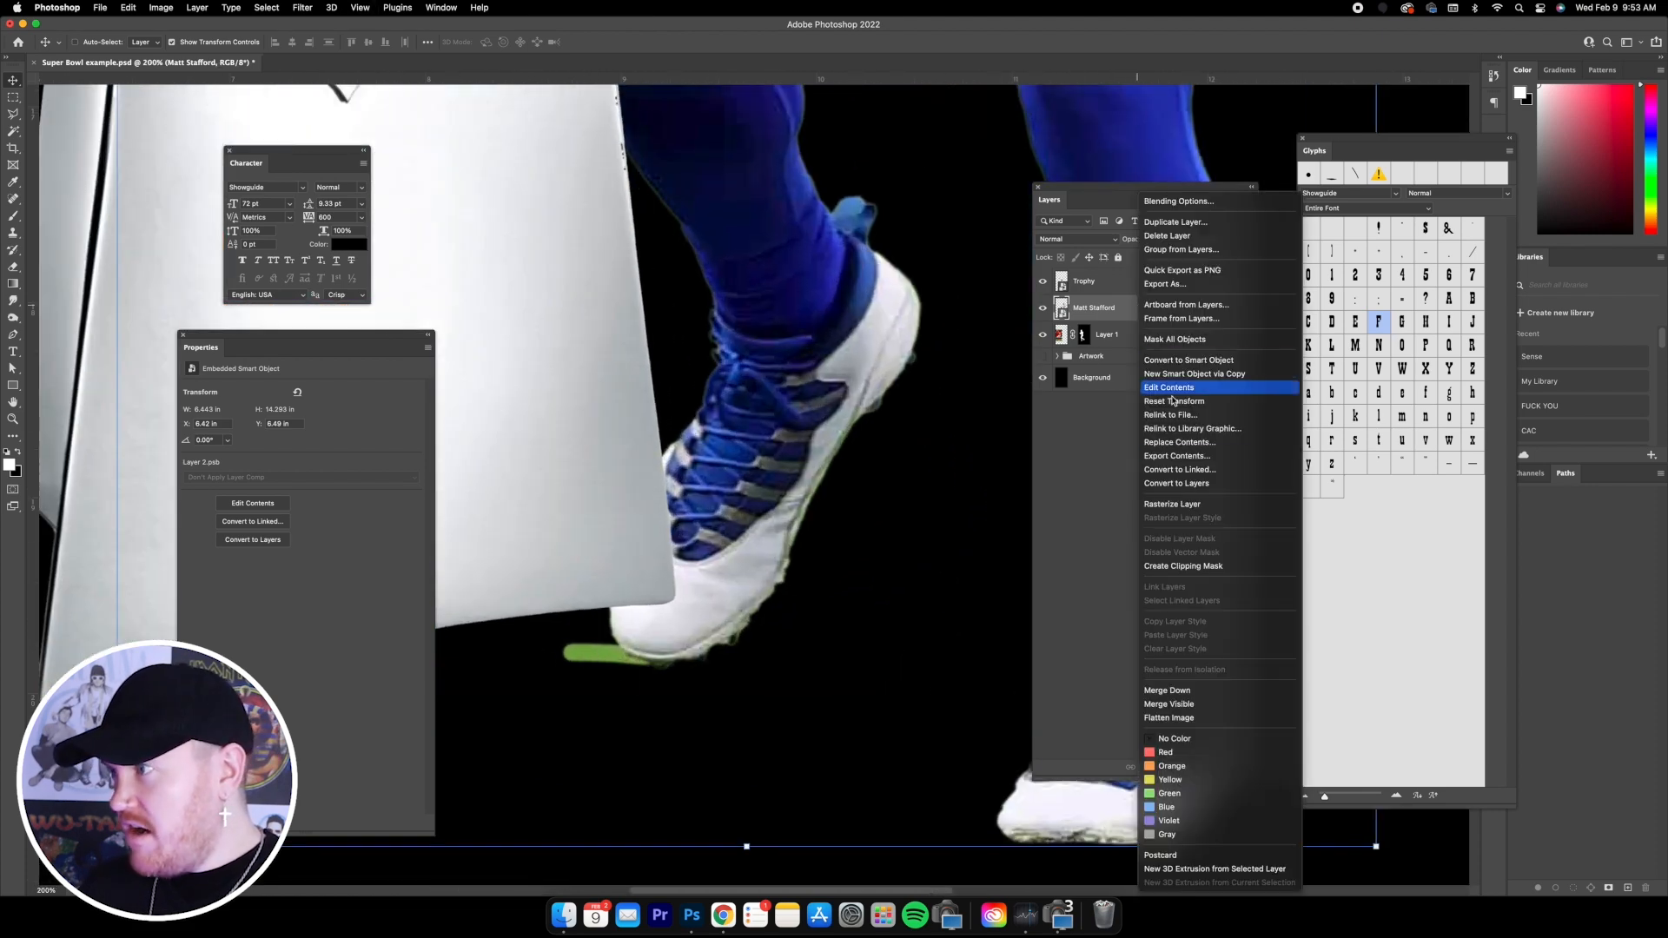
{"action": "left_click", "coordinate": [1168, 491]}
{"action": "left_click", "coordinate": [13, 267]}
{"action": "left_click", "coordinate": [86, 43]}
{"action": "left_click", "coordinate": [85, 83]}
{"action": "mouse_move", "coordinate": [554, 642]}
{"action": "left_mouse_down"}
{"action": "mouse_move", "coordinate": [669, 673]}
{"action": "mouse_move", "coordinate": [534, 659]}
{"action": "left_mouse_up"}
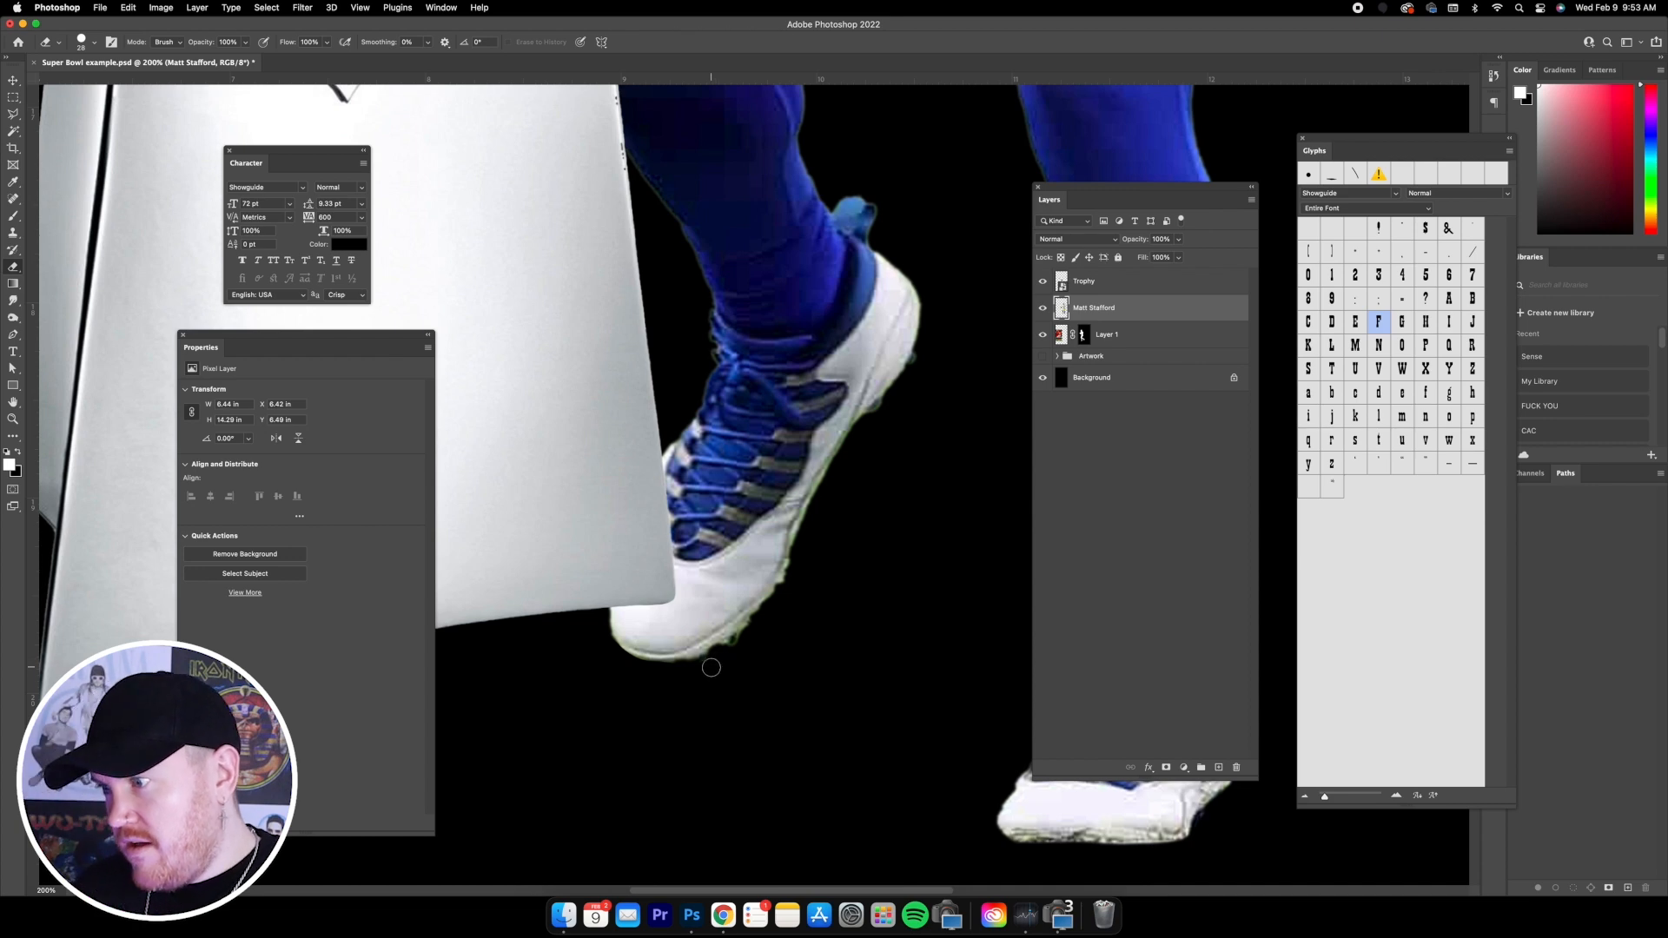
- Convert the cleaned-up Rams player's layer back to a smart object and switch to the Move tool
{"action": "key", "text": "super+minus"}
{"action": "key", "text": "super+minus"}
{"action": "key", "text": "super+minus"}
{"action": "key", "text": "super+minus"}
{"action": "key", "text": "super+minus"}
{"action": "key", "text": "super+plus"}
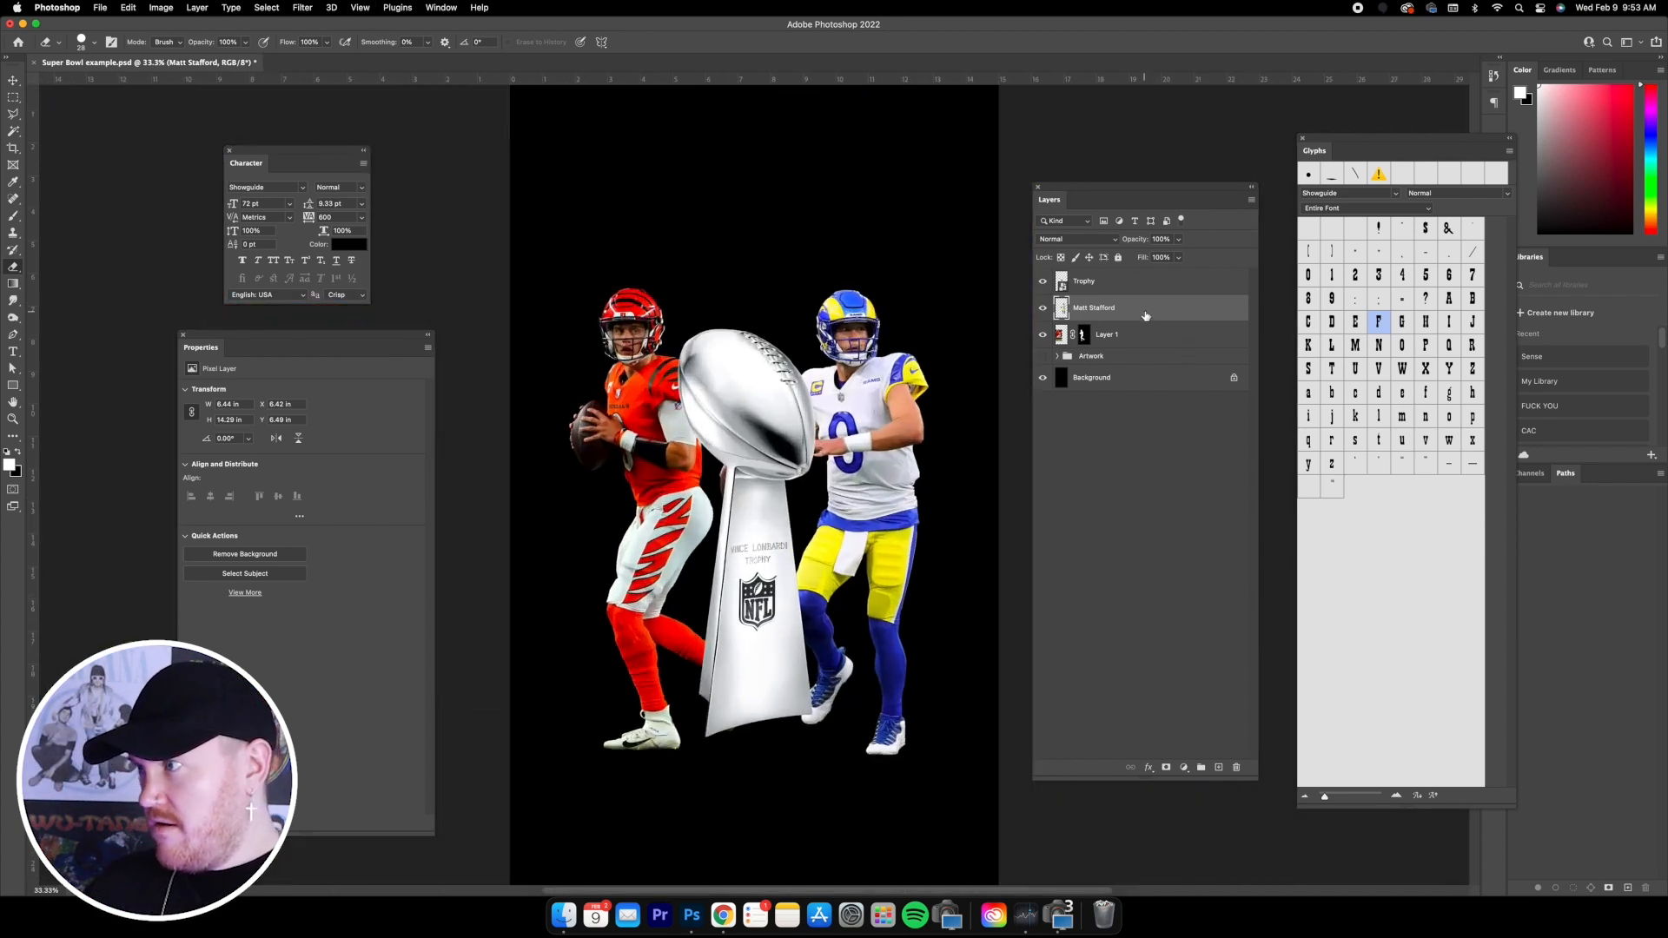
{"action": "right_click", "coordinate": [1147, 309]}
{"action": "left_click", "coordinate": [1197, 448]}
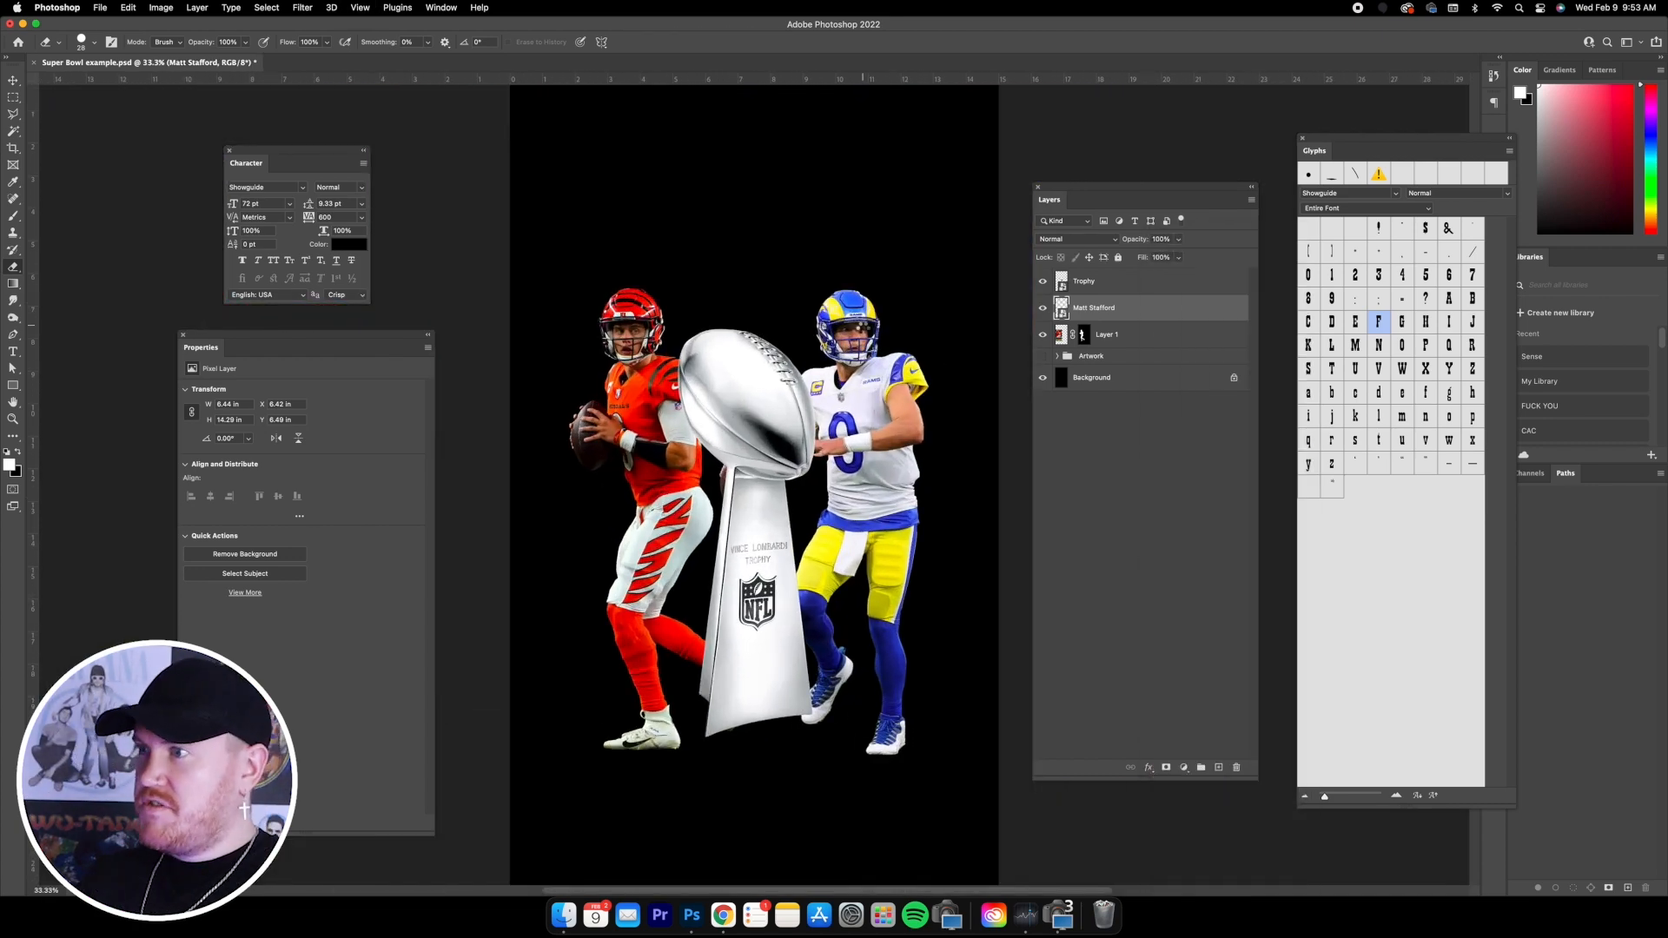
{"action": "key", "text": "v"}
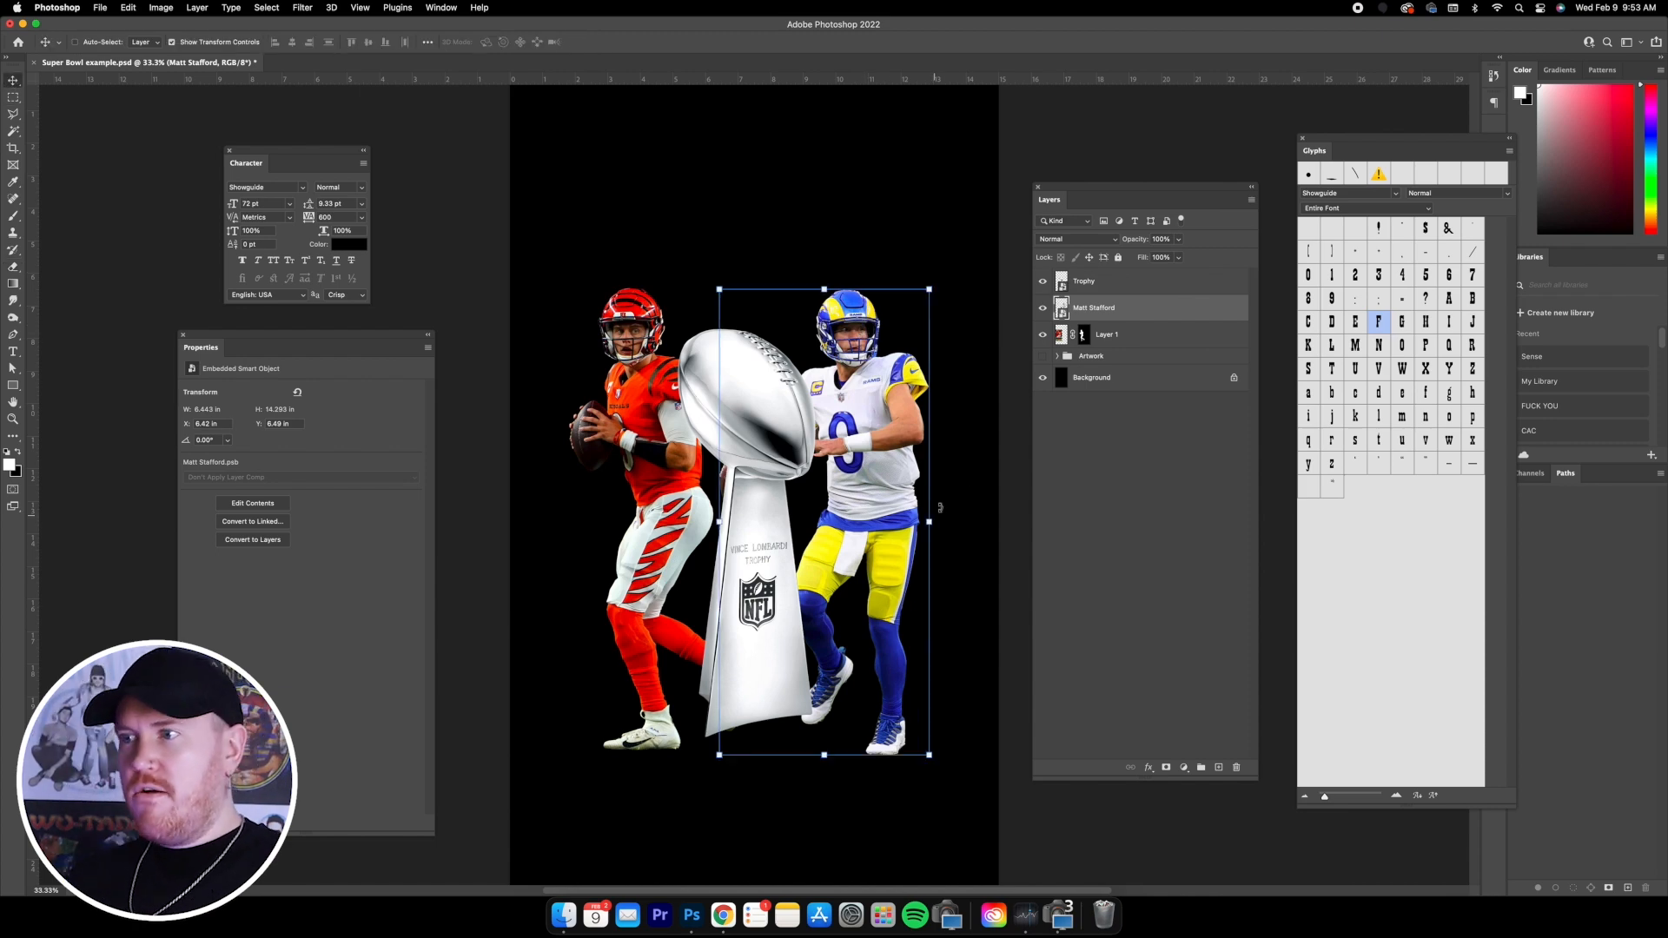
- With the Artwork group shown and Layer 1 hidden, shift the Rams player left and scale him down until his feet clear the date line
{"action": "left_click", "coordinate": [1043, 336]}
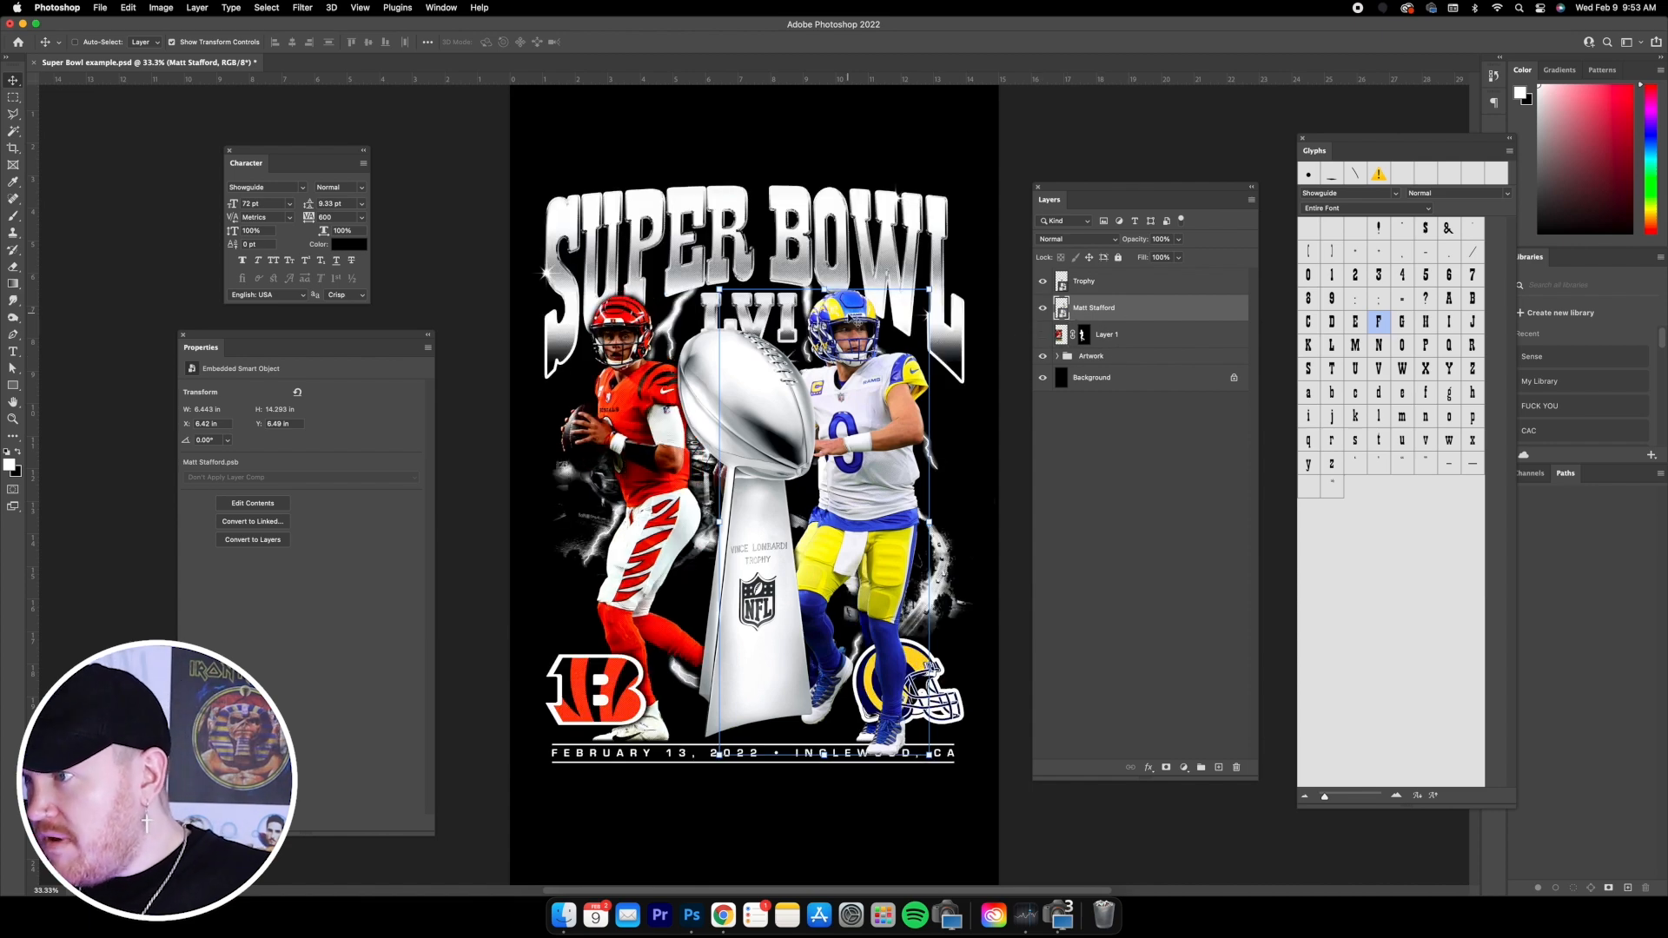
{"action": "left_click_drag", "start_coordinate": [863, 324], "coordinate": [850, 315]}
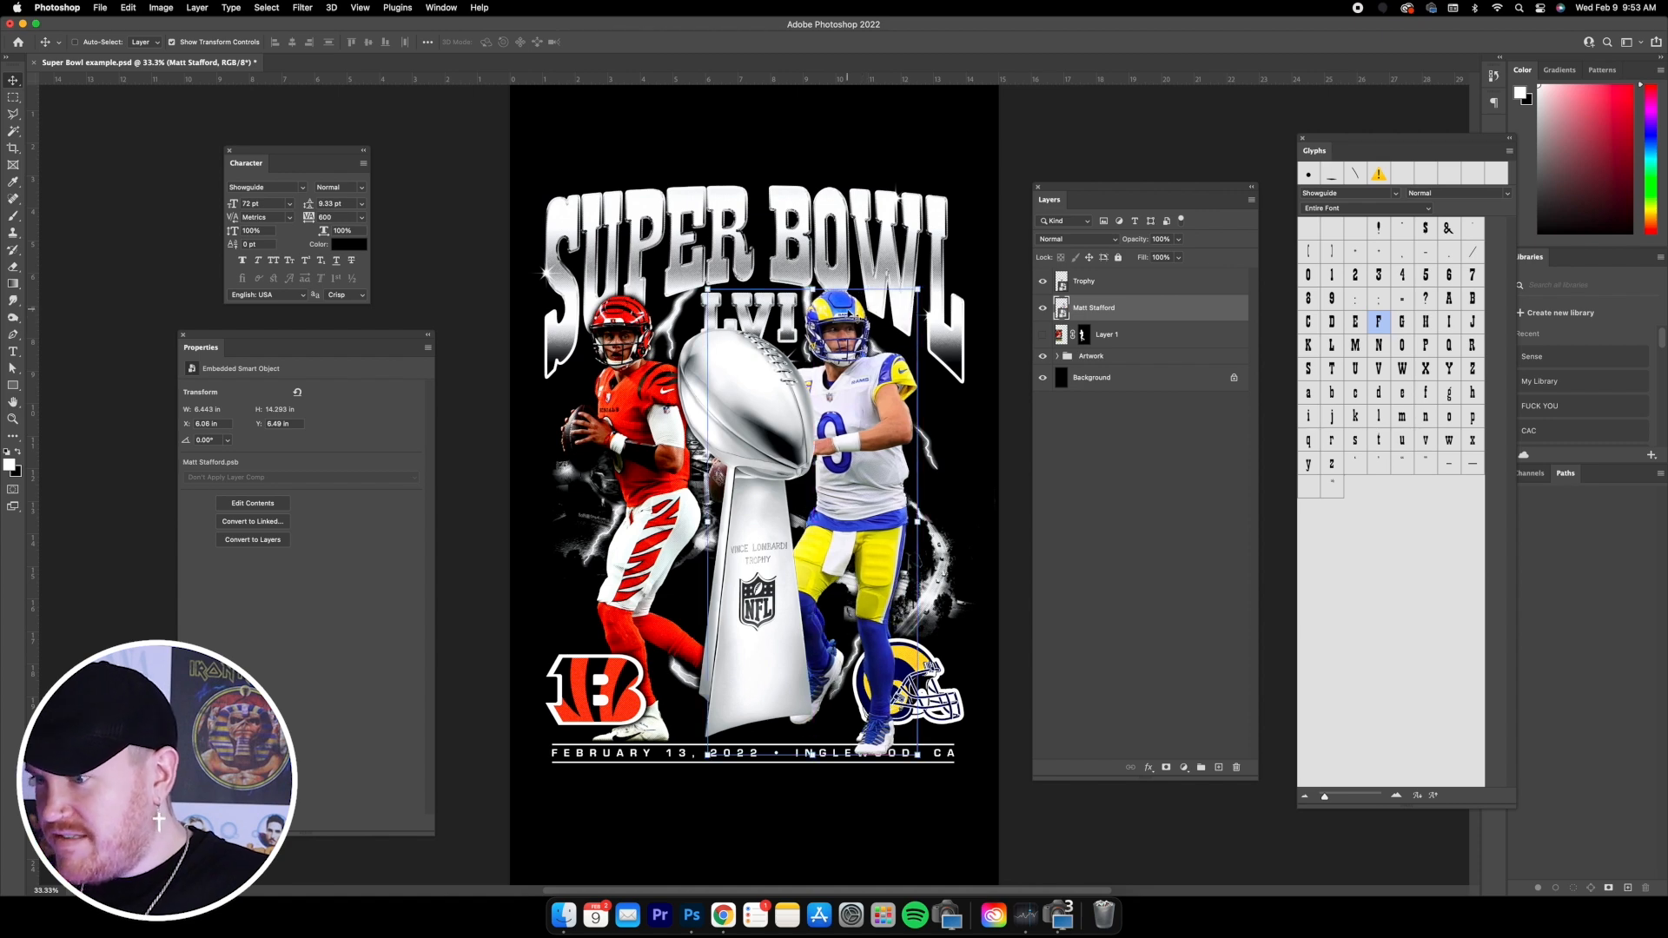
{"action": "key", "text": "super+t"}
{"action": "left_click_drag", "start_coordinate": [919, 289], "coordinate": [918, 292]}
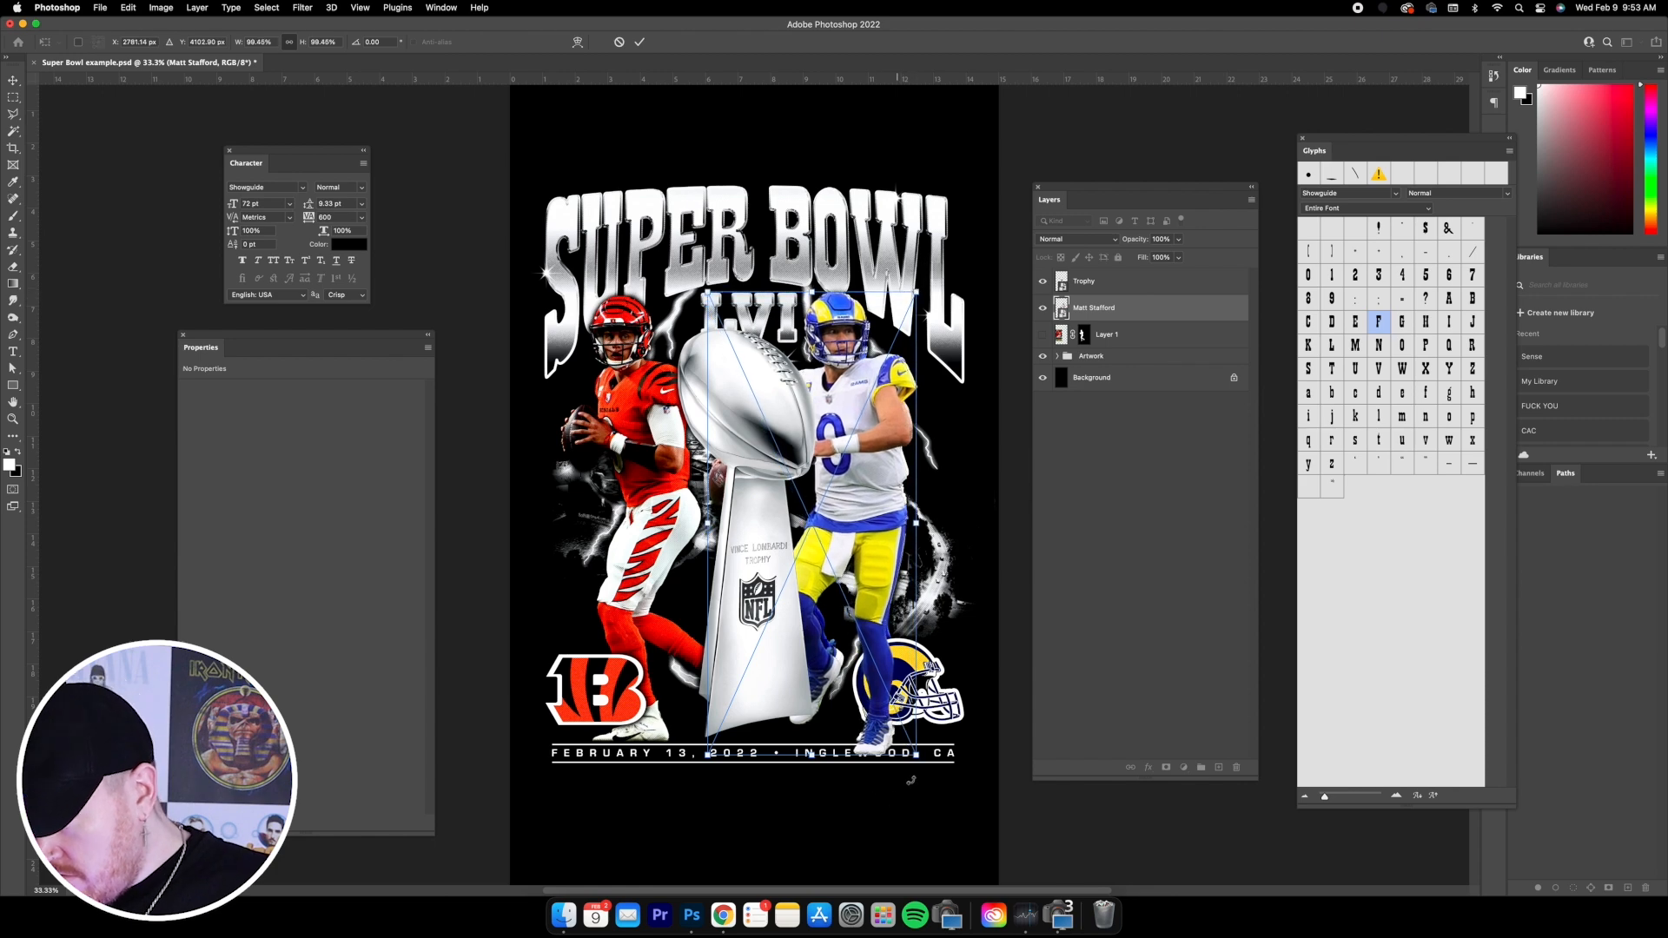
{"action": "left_click_drag", "start_coordinate": [915, 755], "coordinate": [904, 744]}
{"action": "key", "text": "Return"}
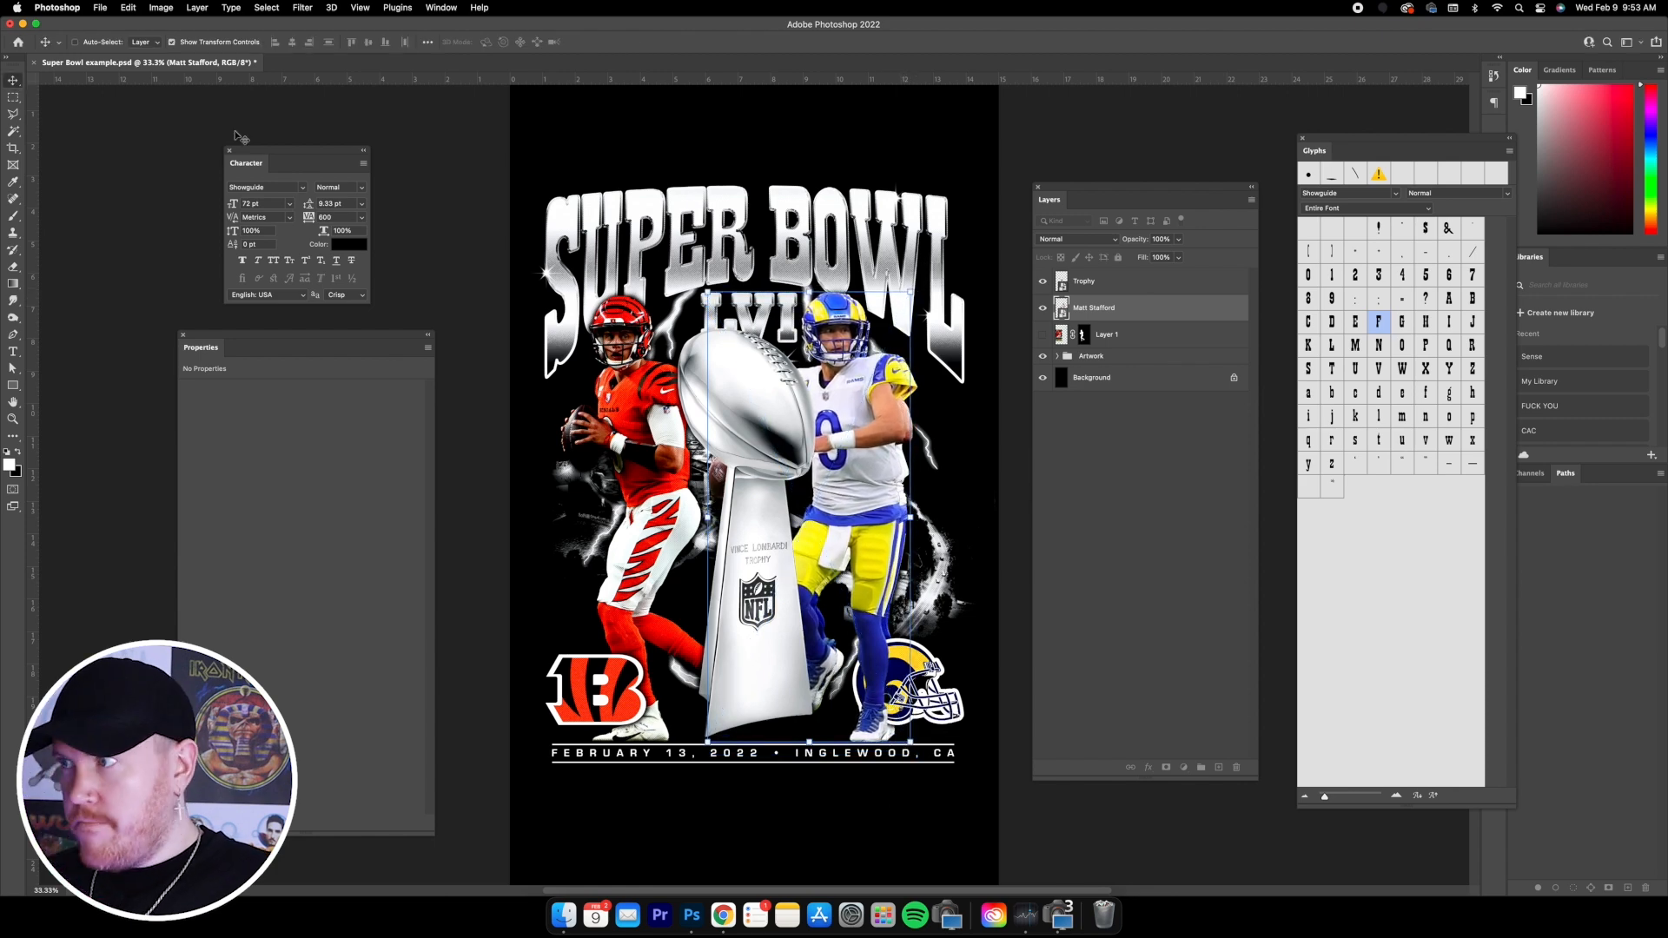
- Show the Bengals player on Layer 1 and scale him down over the reference artwork, with his feet just above the date line
{"action": "left_click", "coordinate": [1043, 335]}
{"action": "left_click", "coordinate": [1121, 334]}
{"action": "left_click_drag", "start_coordinate": [651, 349], "coordinate": [658, 349]}
{"action": "key", "text": "super+t"}
{"action": "left_click_drag", "start_coordinate": [779, 287], "coordinate": [766, 289]}
{"action": "left_click_drag", "start_coordinate": [771, 755], "coordinate": [759, 741]}
{"action": "left_click", "coordinate": [13, 82]}
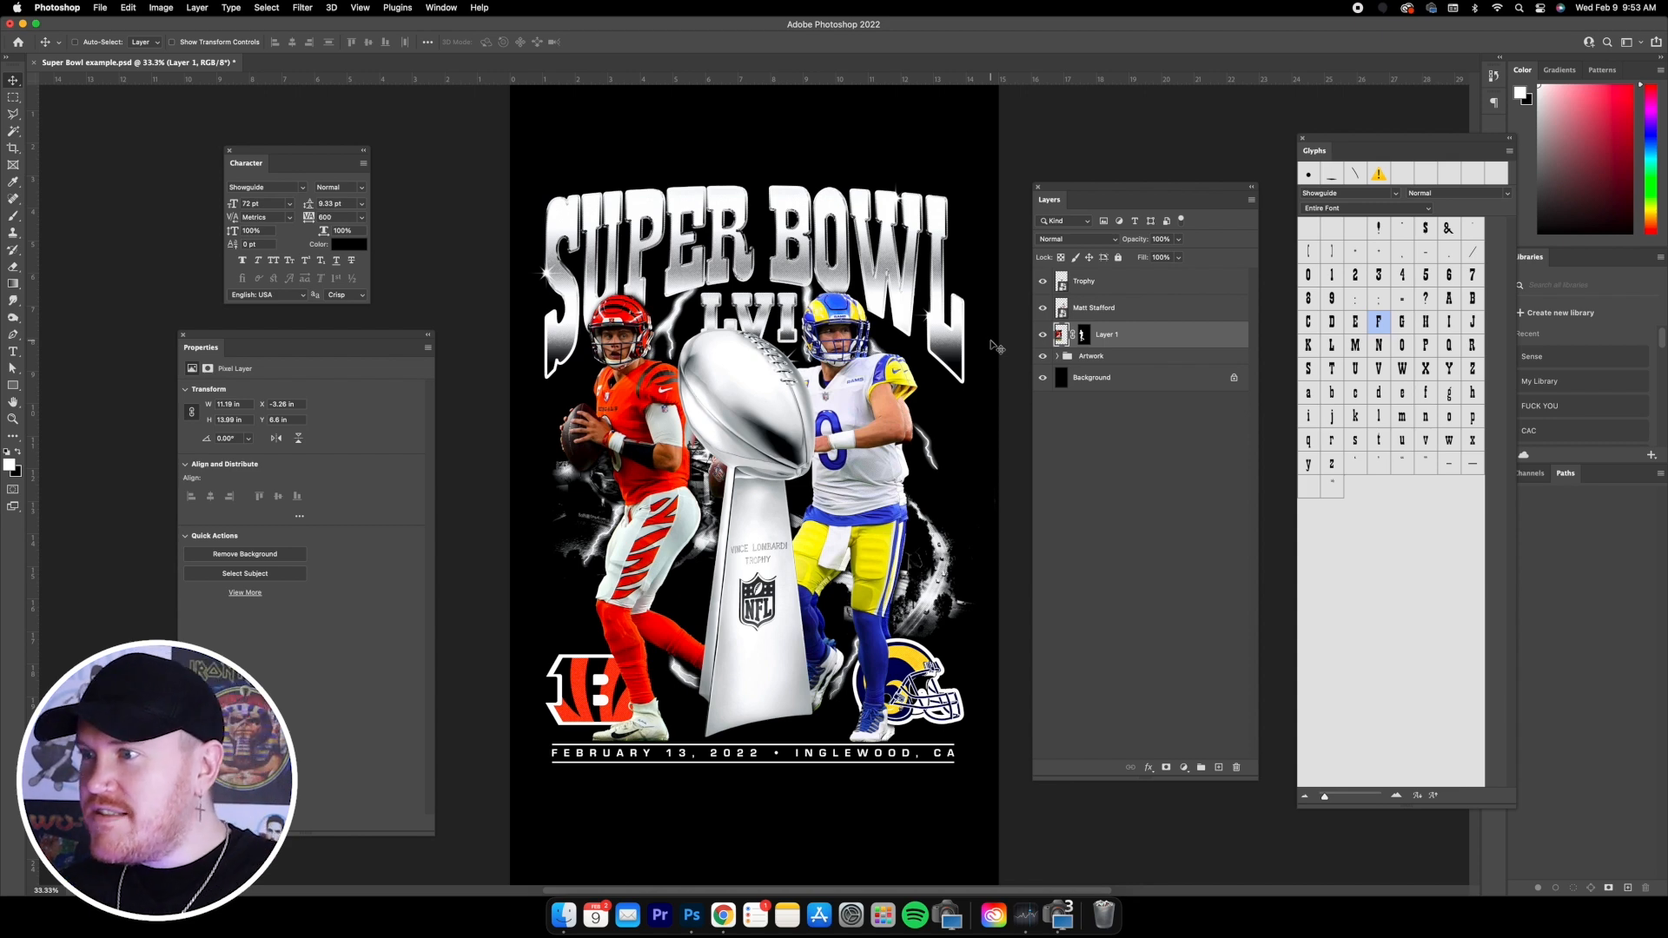
- Nudge the Bengals player slightly right to X -3.23 in and hide the Artwork group
{"action": "key", "text": "Right"}
{"action": "key", "text": "Right"}
{"action": "key", "text": "Right"}
{"action": "key", "text": "Right"}
{"action": "key", "text": "Right"}
{"action": "key", "text": "Right"}
{"action": "key", "text": "Right"}
{"action": "key", "text": "Right"}
{"action": "key", "text": "Right"}
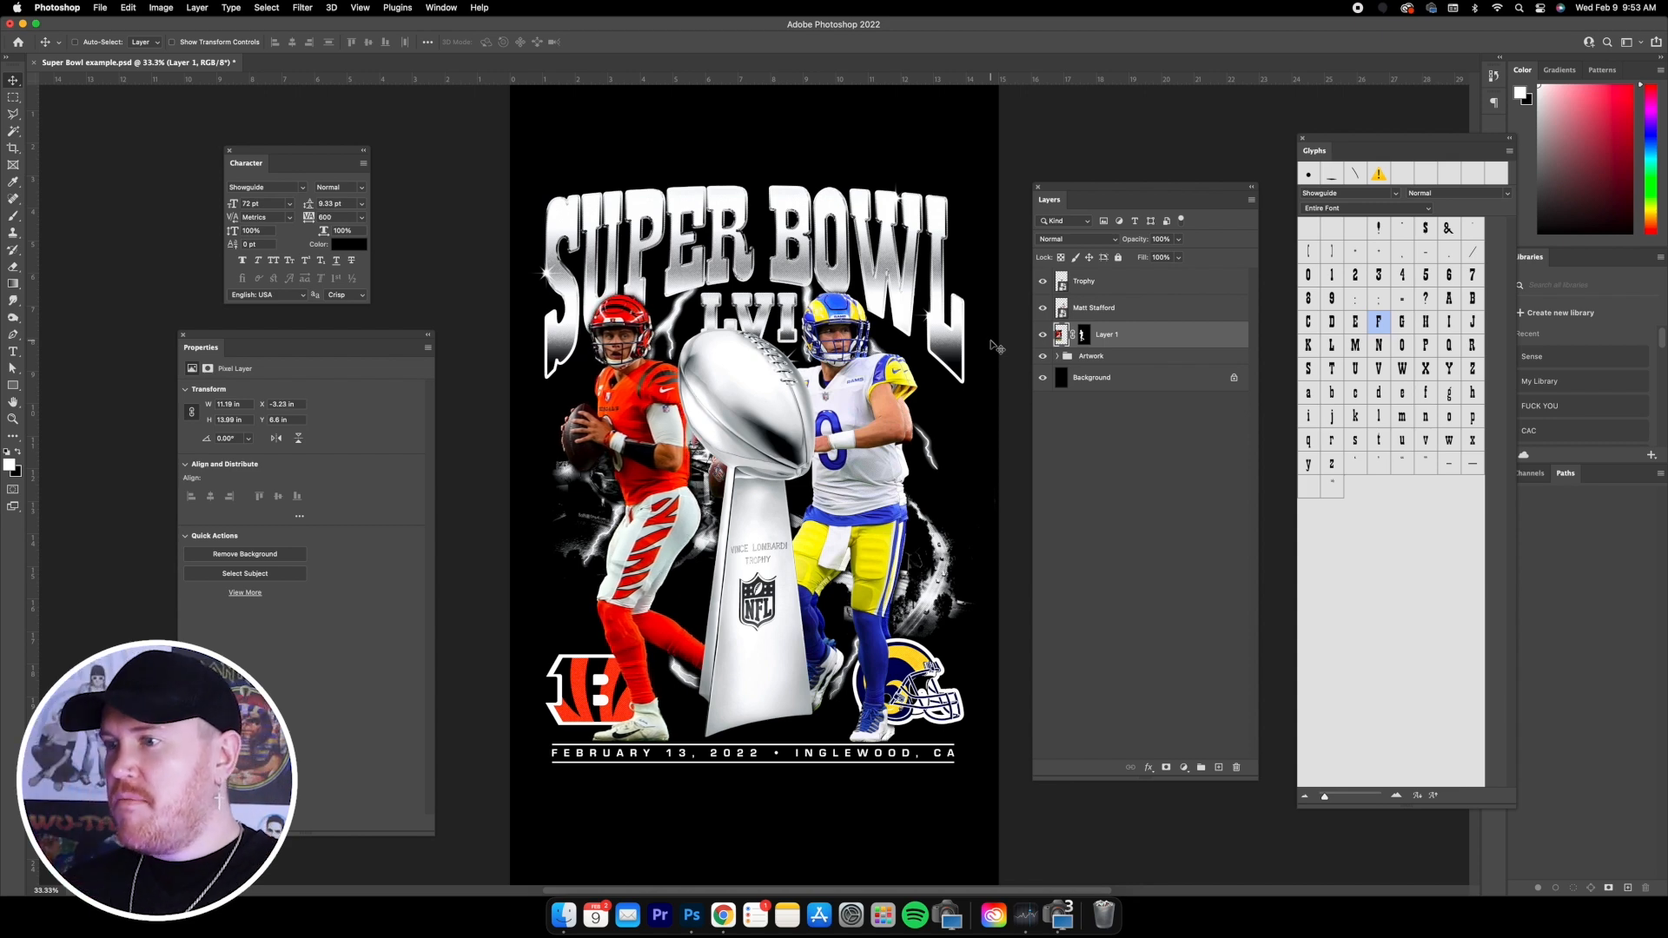
{"action": "left_click", "coordinate": [1044, 357]}
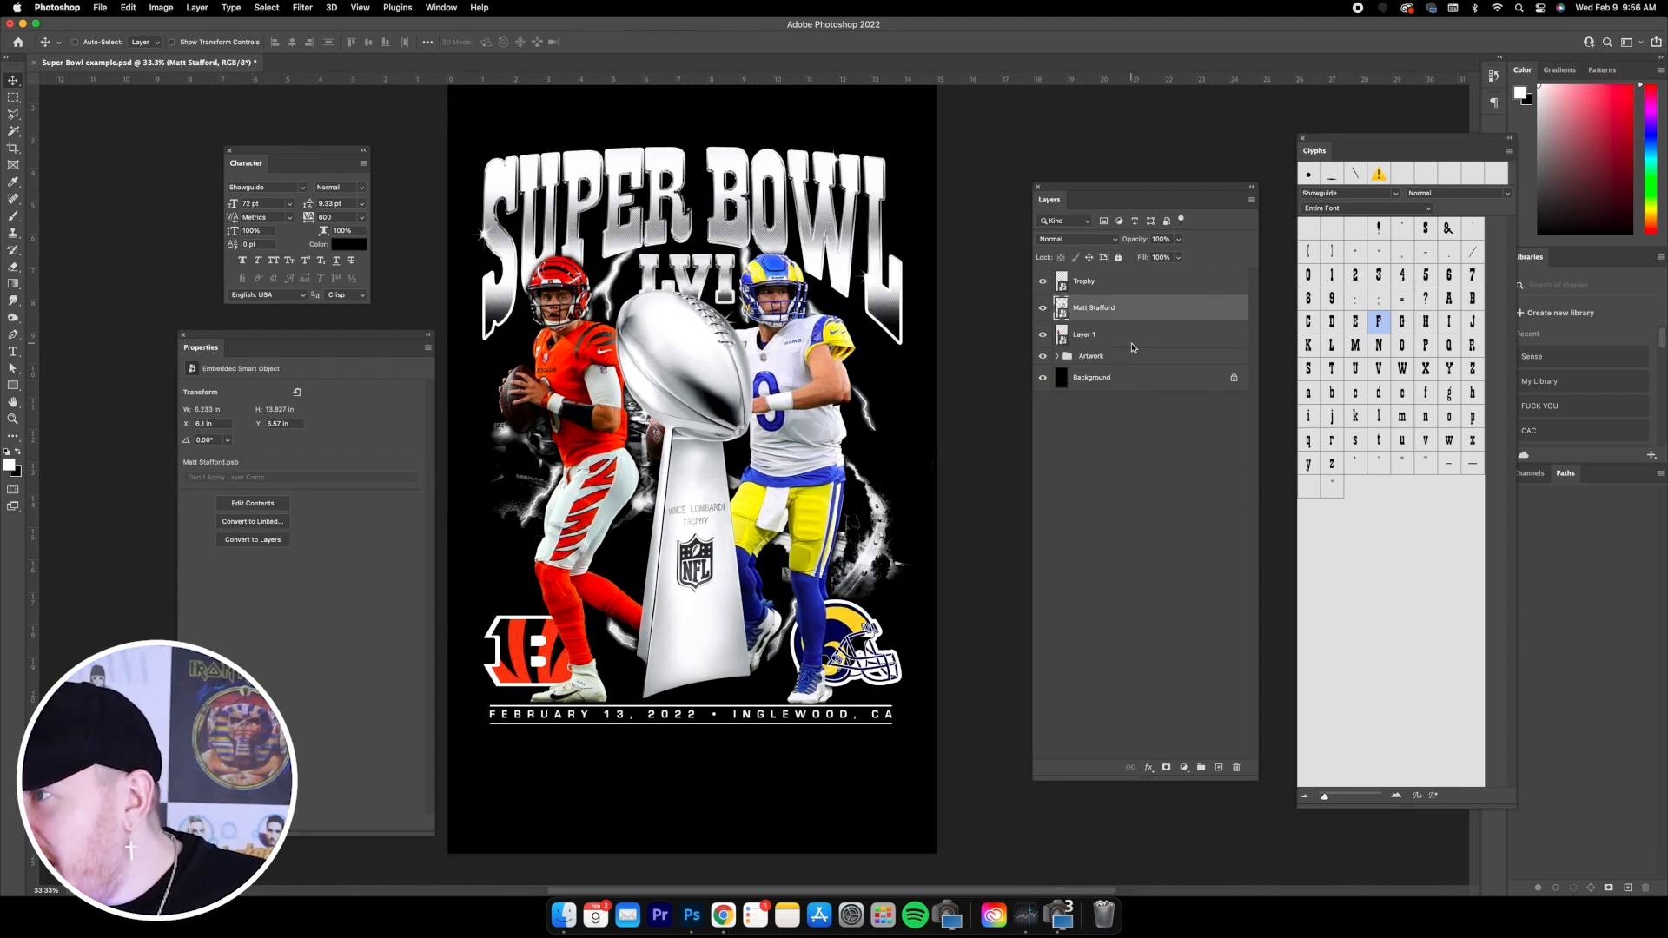
- Nudge the Rams player right to X 6.26 in against the reference, and hide the Artwork group
{"action": "key", "text": "shift+Right"}
{"action": "key", "text": "shift+Right"}
{"action": "key", "text": "shift+Right"}
{"action": "key", "text": "shift+Right"}
{"action": "key", "text": "shift+Right"}
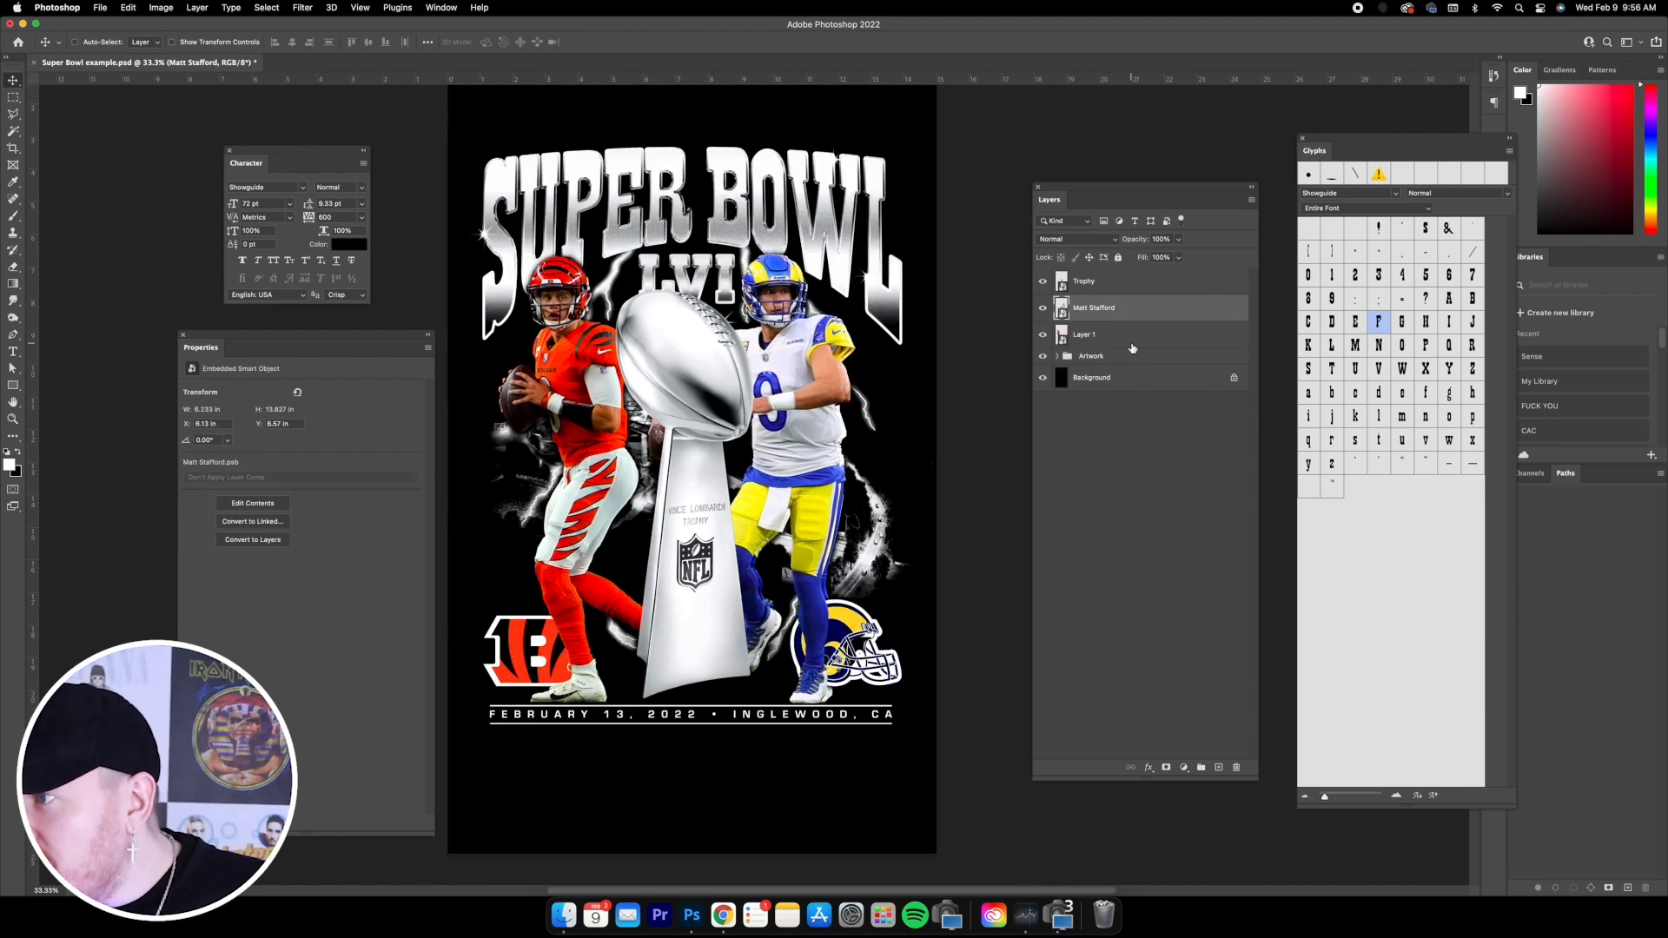
{"action": "key", "text": "shift+Right"}
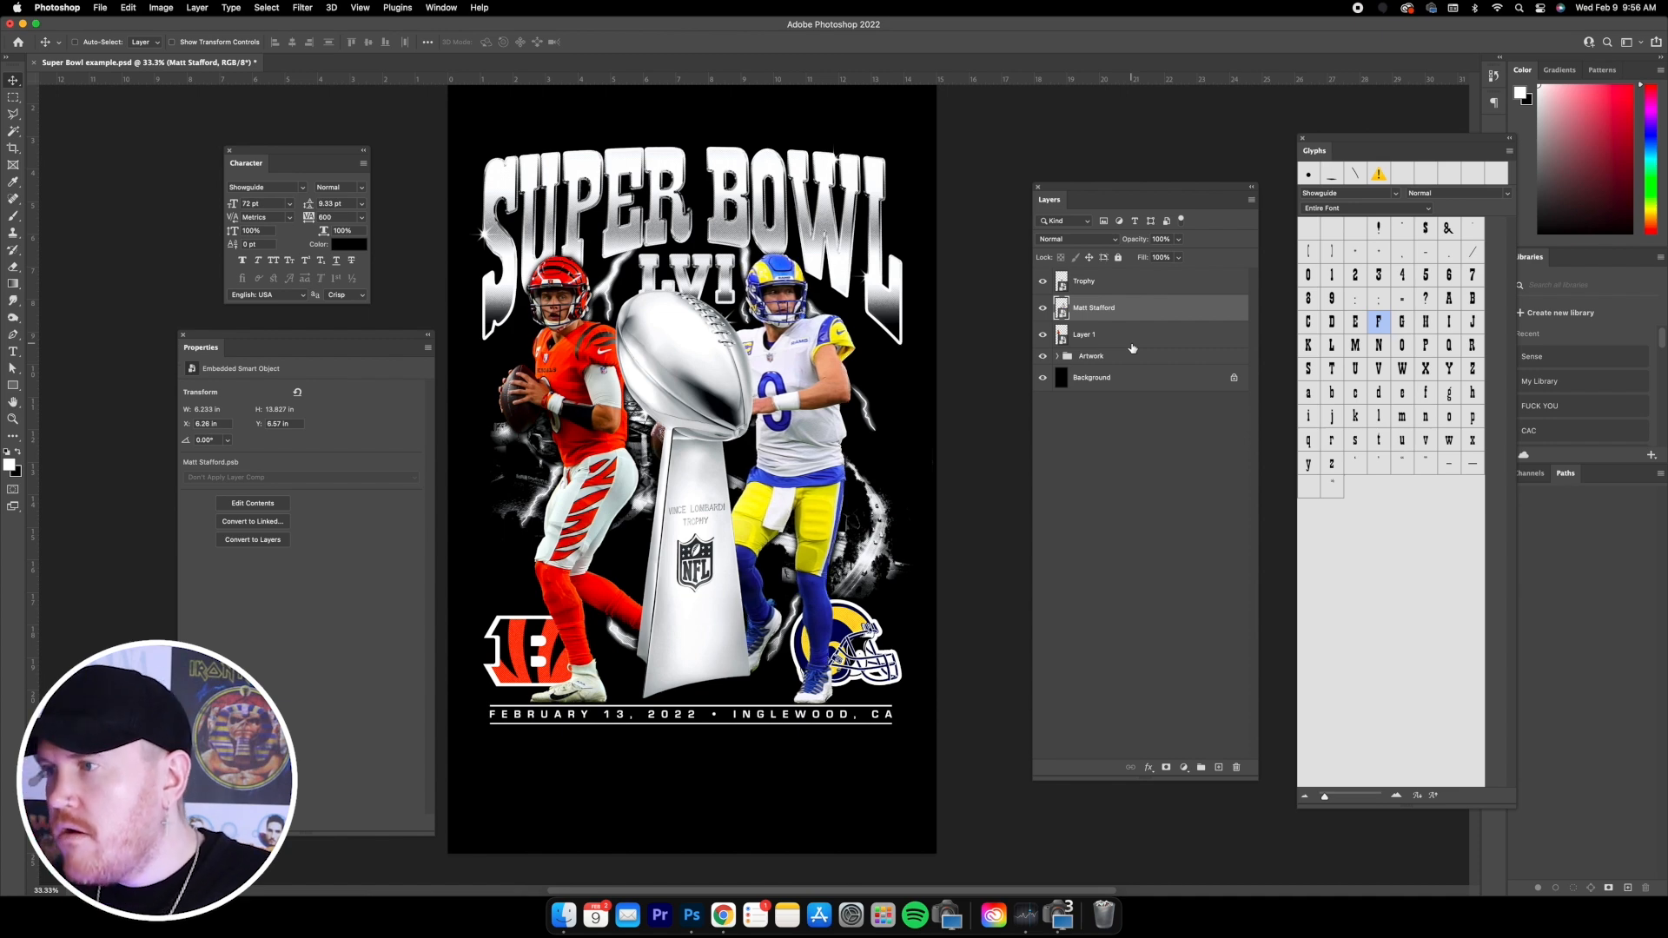
{"action": "left_click", "coordinate": [1042, 356]}
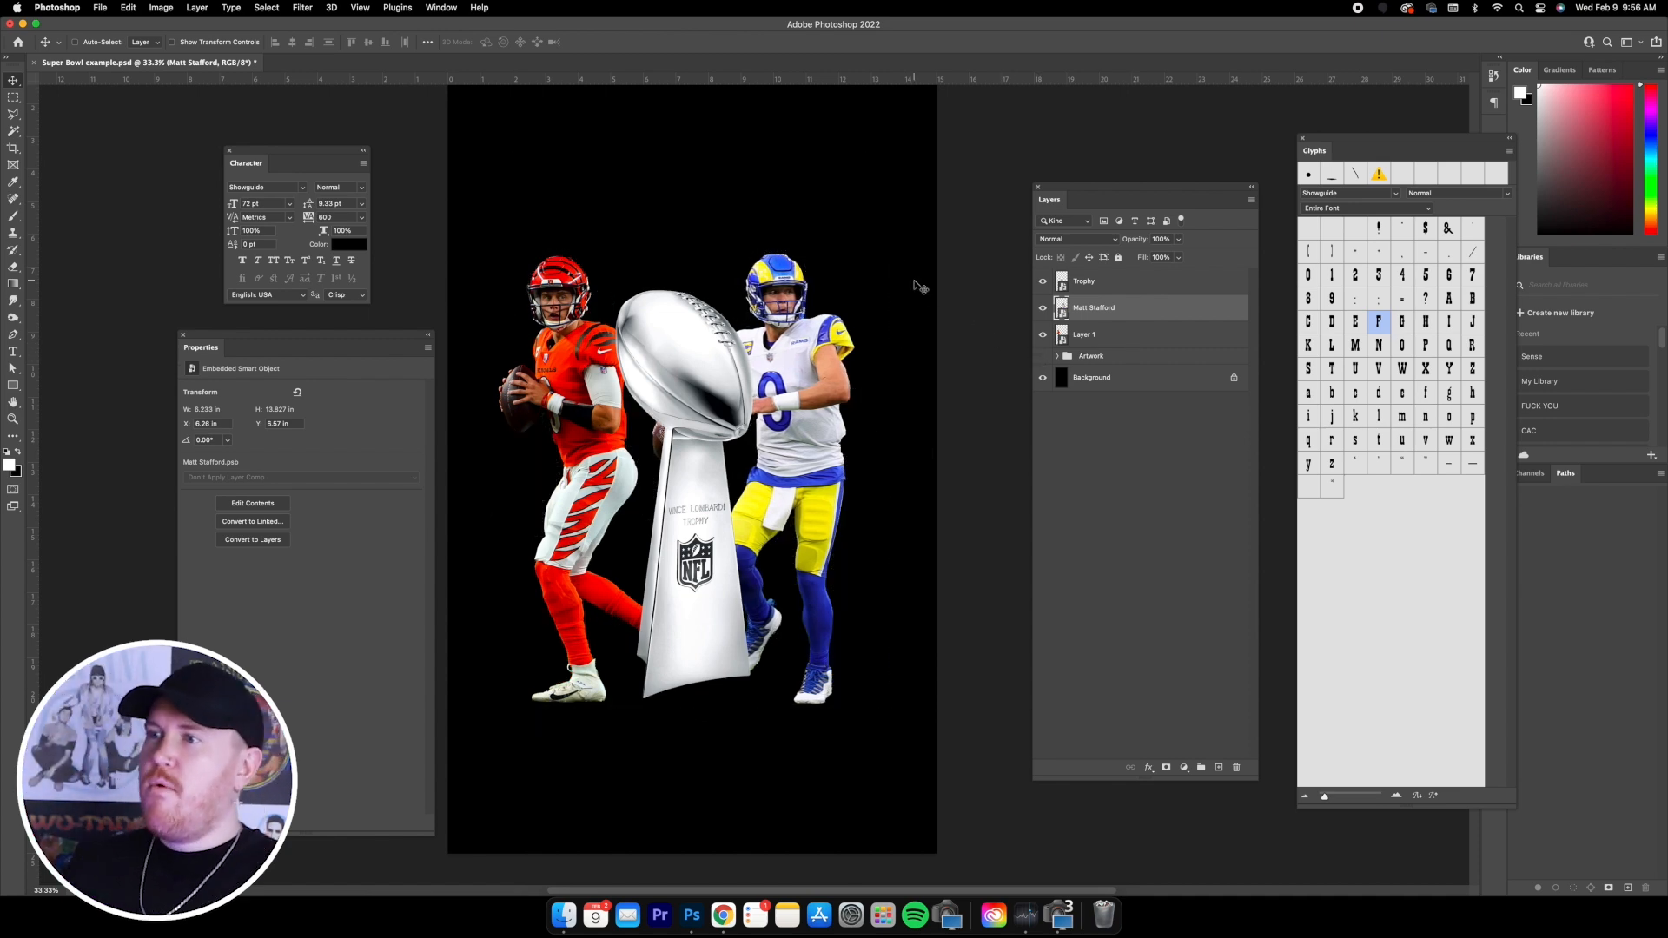
- Switch to Chrome, browse the SoFi Stadium image results, and copy the Curbed LA aerial picture of the lit stadium at dusk
{"action": "left_click", "coordinate": [722, 915]}
{"action": "left_click", "coordinate": [768, 35]}
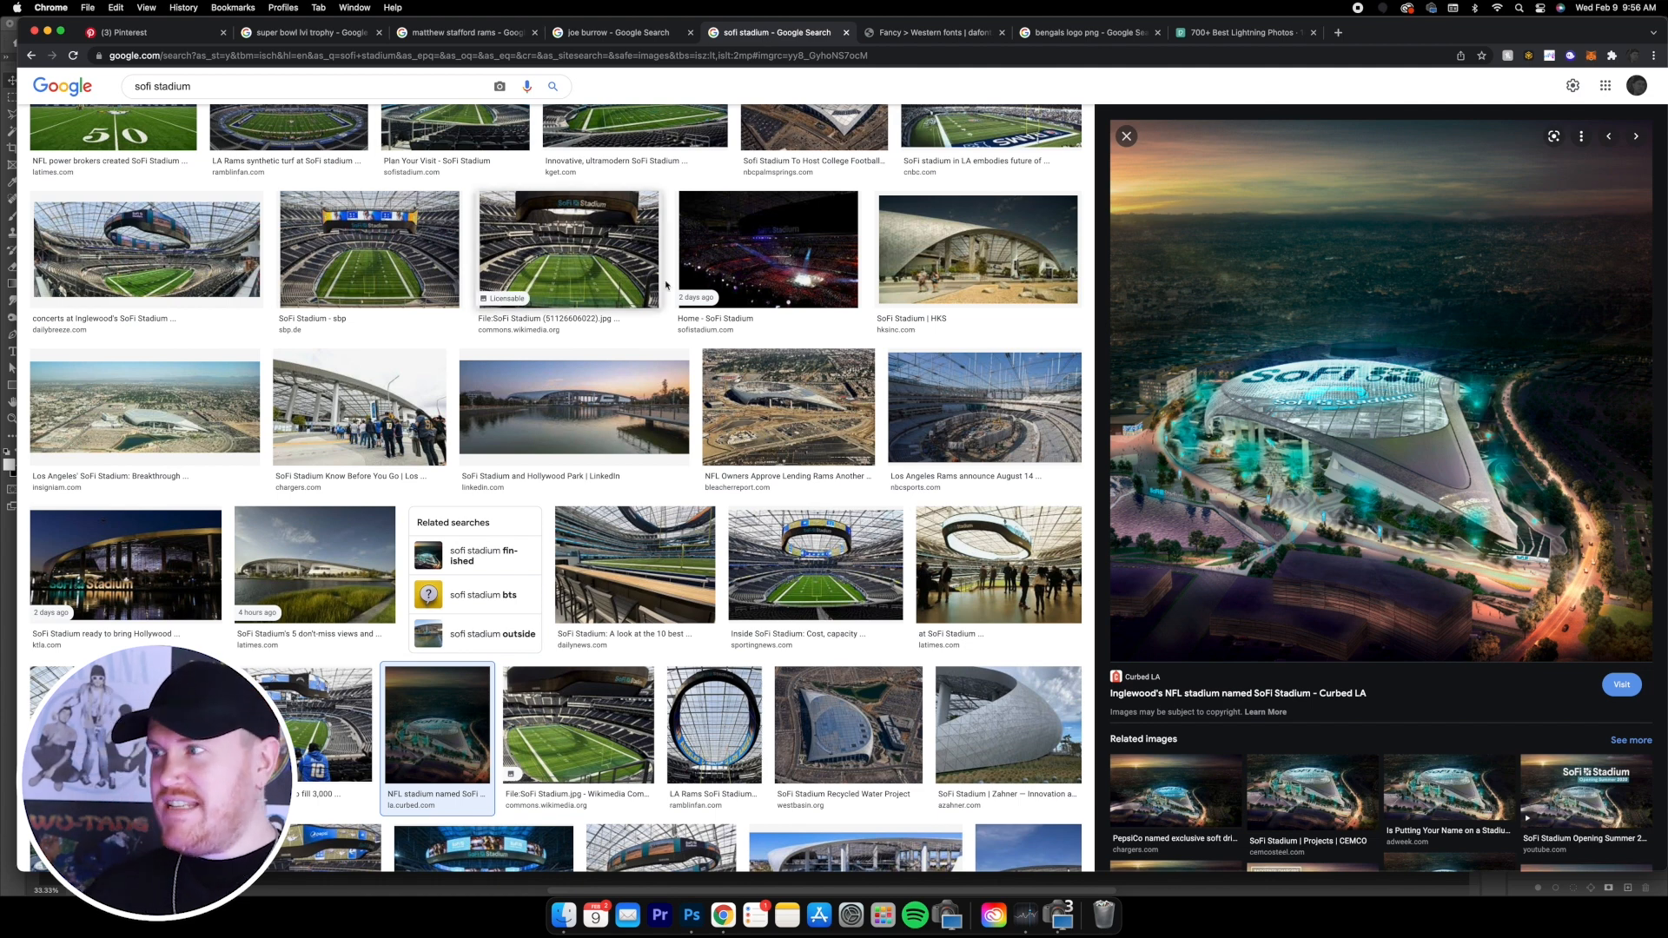
{"action": "scroll", "coordinate": [646, 276], "scroll_direction": "up", "scroll_amount": 5}
{"action": "scroll", "coordinate": [573, 401], "scroll_direction": "down", "scroll_amount": 2}
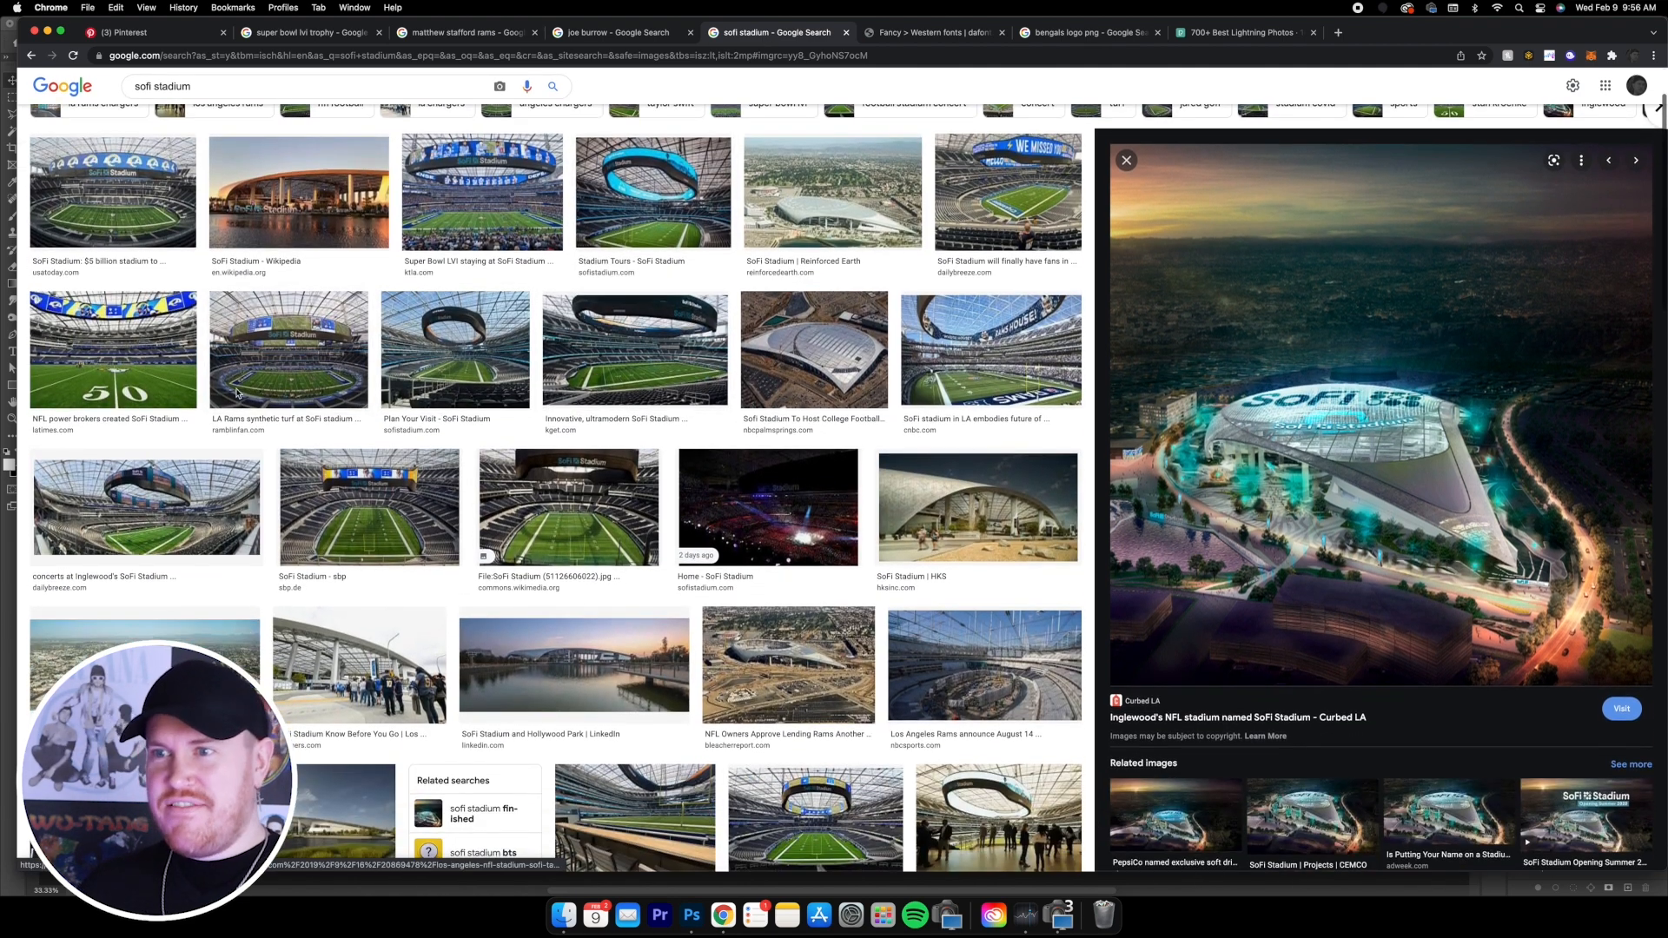
{"action": "scroll", "coordinate": [639, 410], "scroll_direction": "down", "scroll_amount": 1}
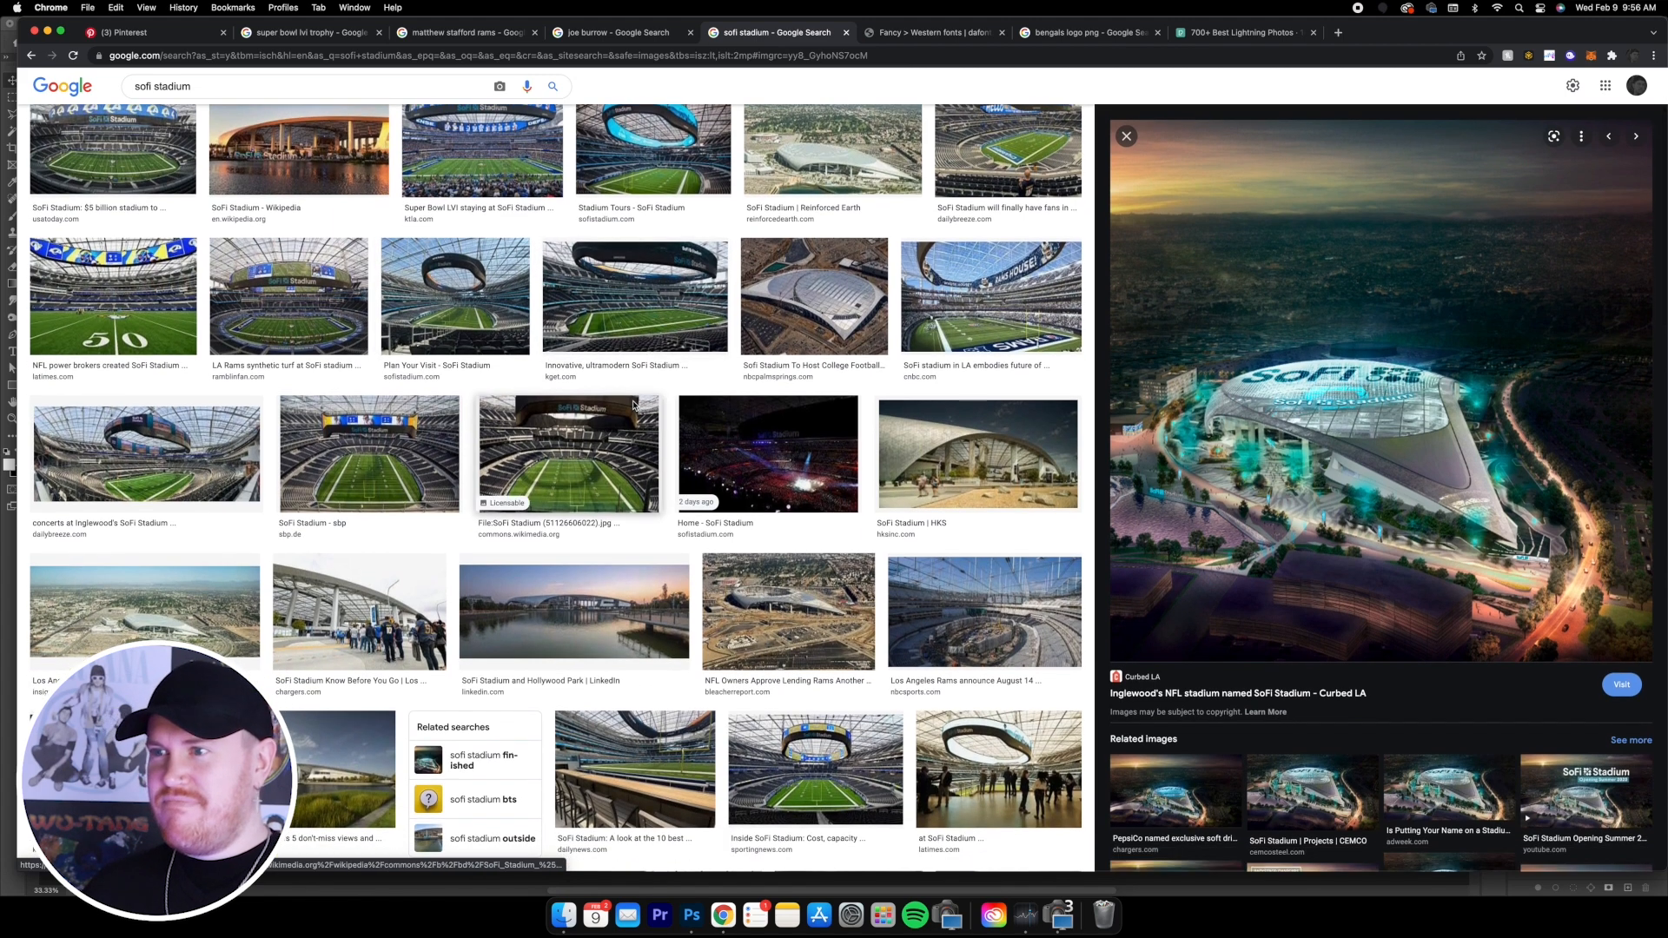
{"action": "scroll", "coordinate": [635, 405], "scroll_direction": "down", "scroll_amount": 2}
{"action": "scroll", "coordinate": [658, 409], "scroll_direction": "down", "scroll_amount": 1}
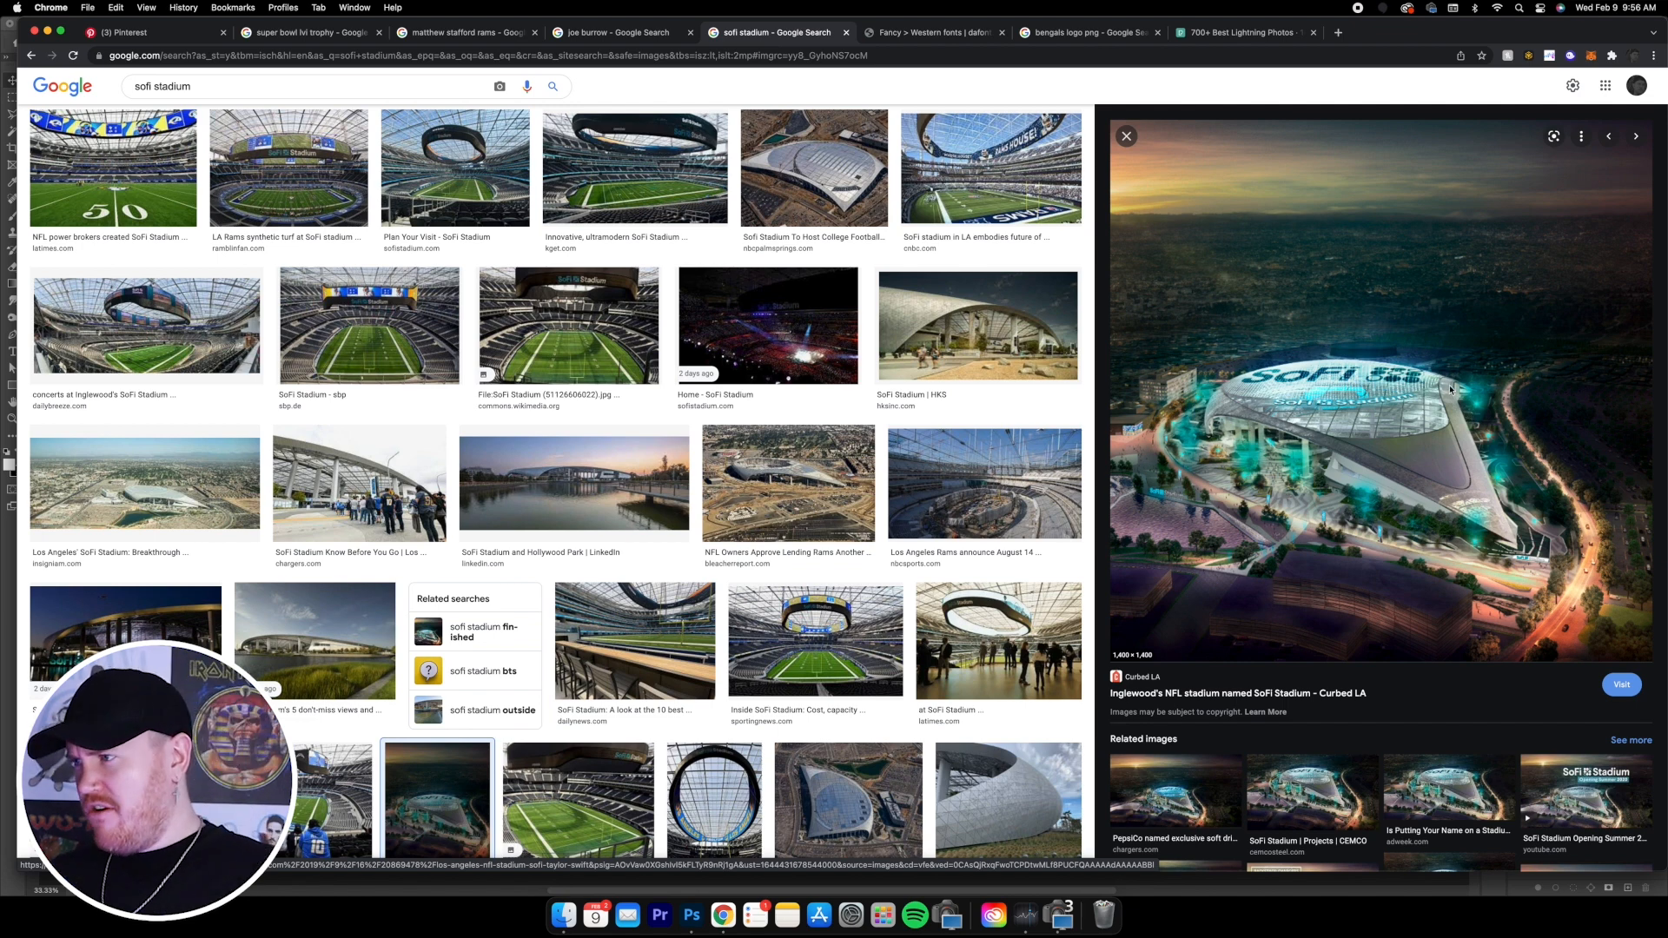
{"action": "right_click", "coordinate": [1367, 295]}
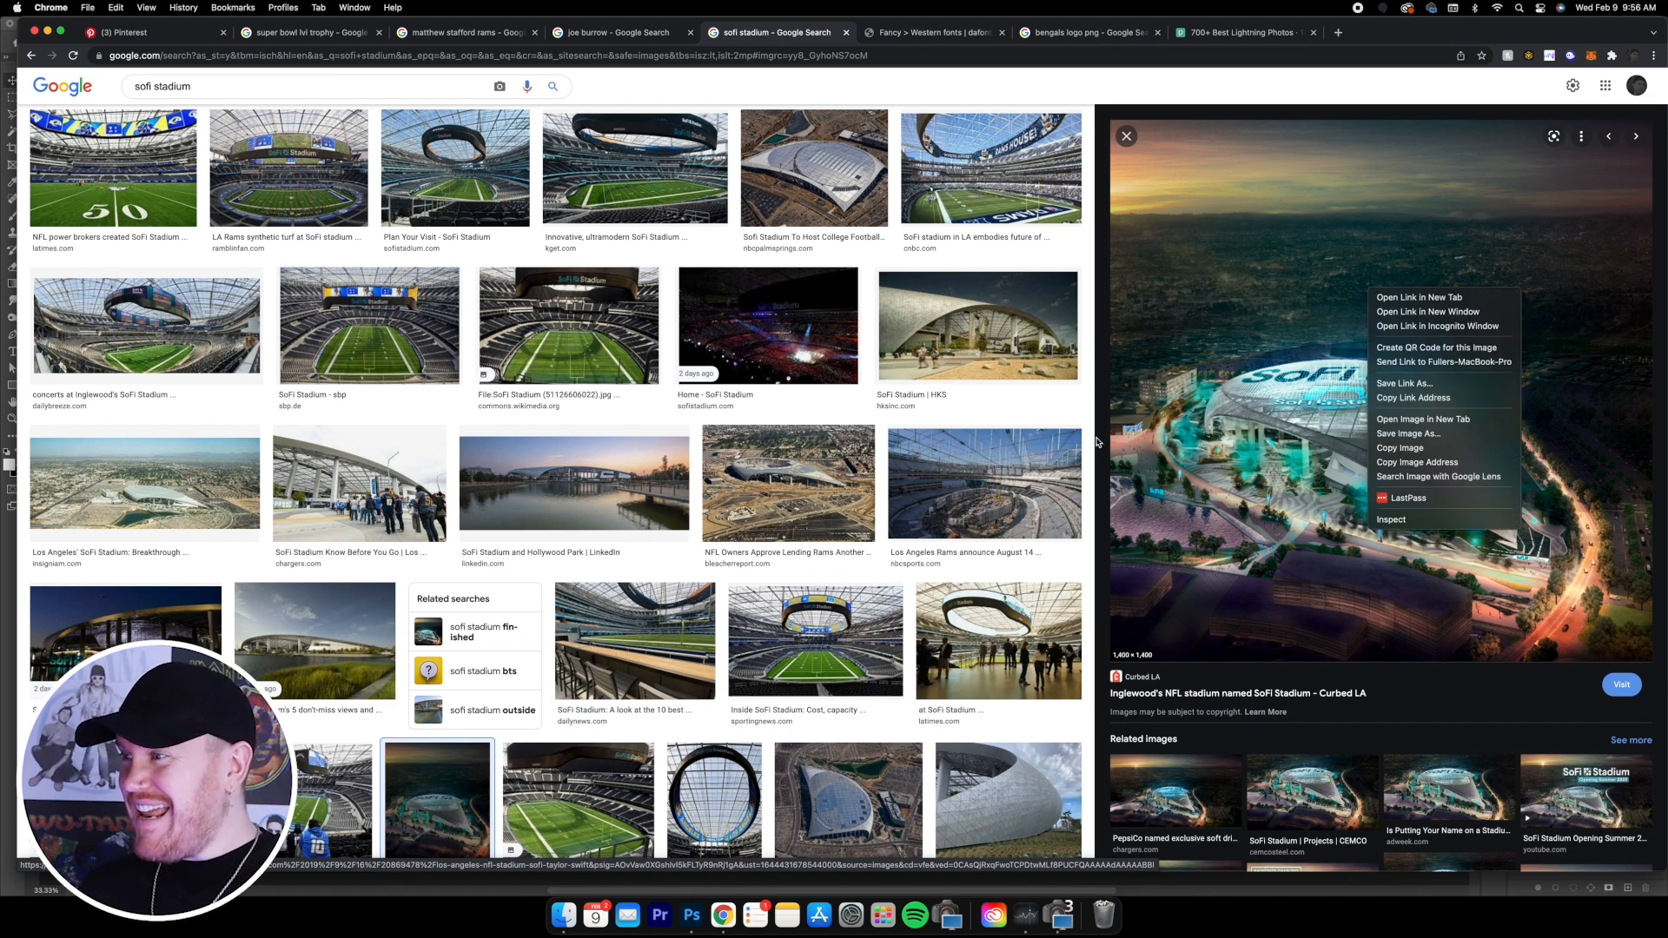
{"action": "left_click", "coordinate": [1437, 449]}
- Return to Photoshop, paste the stadium image, place its layer directly below the Bengals player's Layer 1, and show the transform controls
{"action": "left_click", "coordinate": [691, 915]}
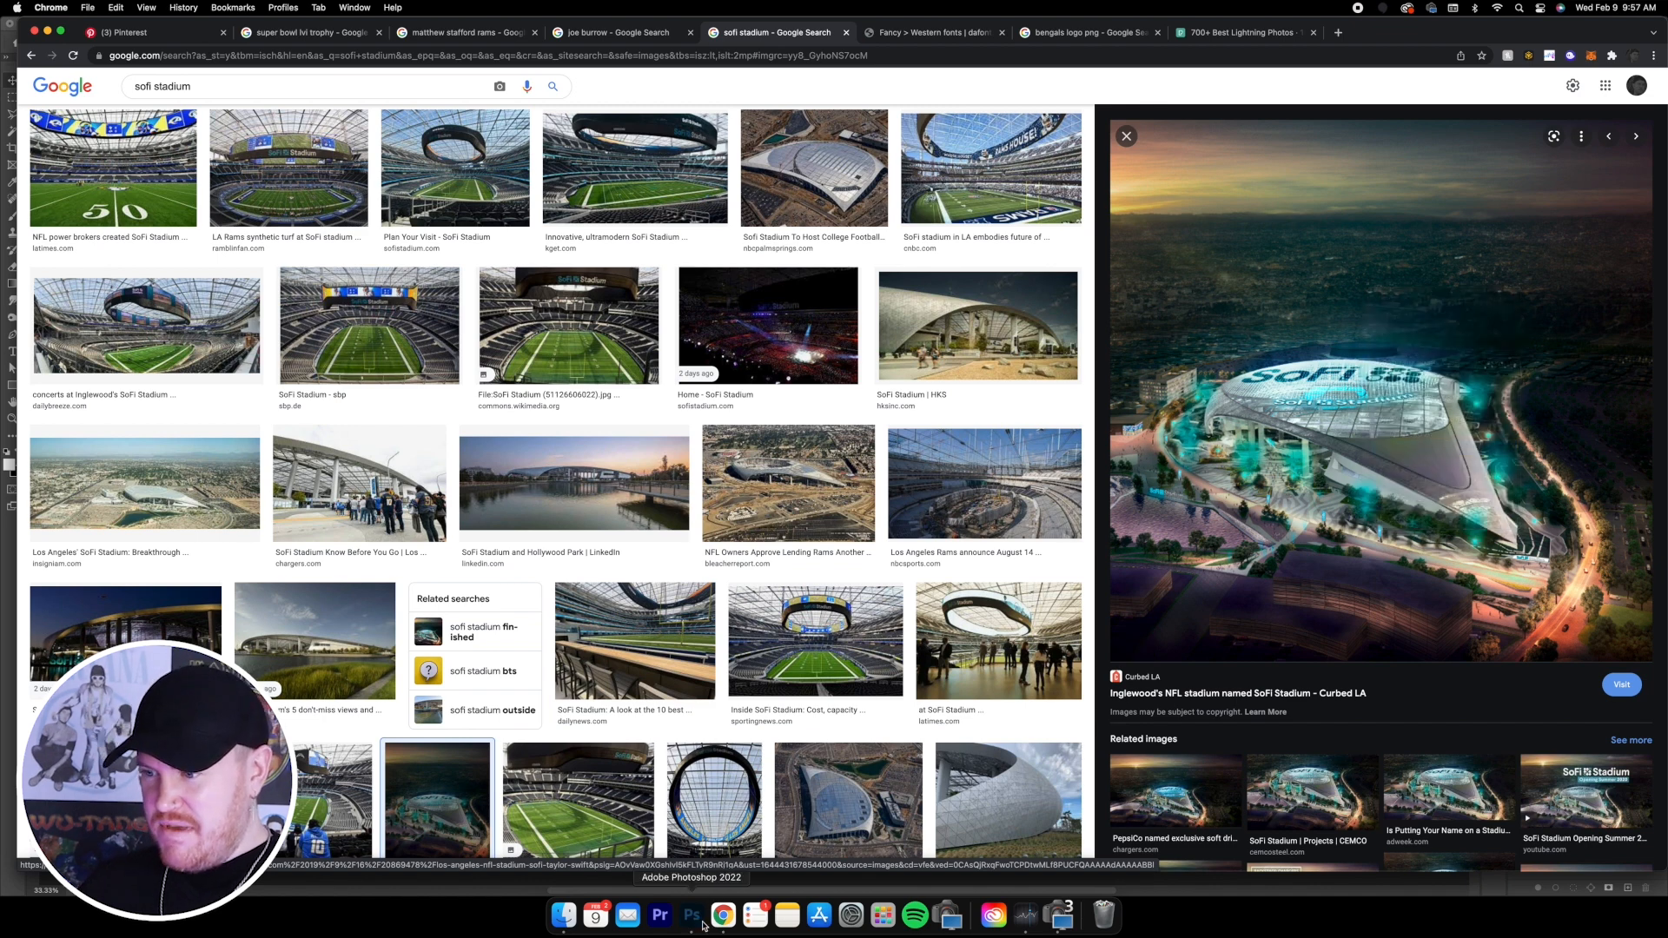
{"action": "left_click", "coordinate": [1121, 338]}
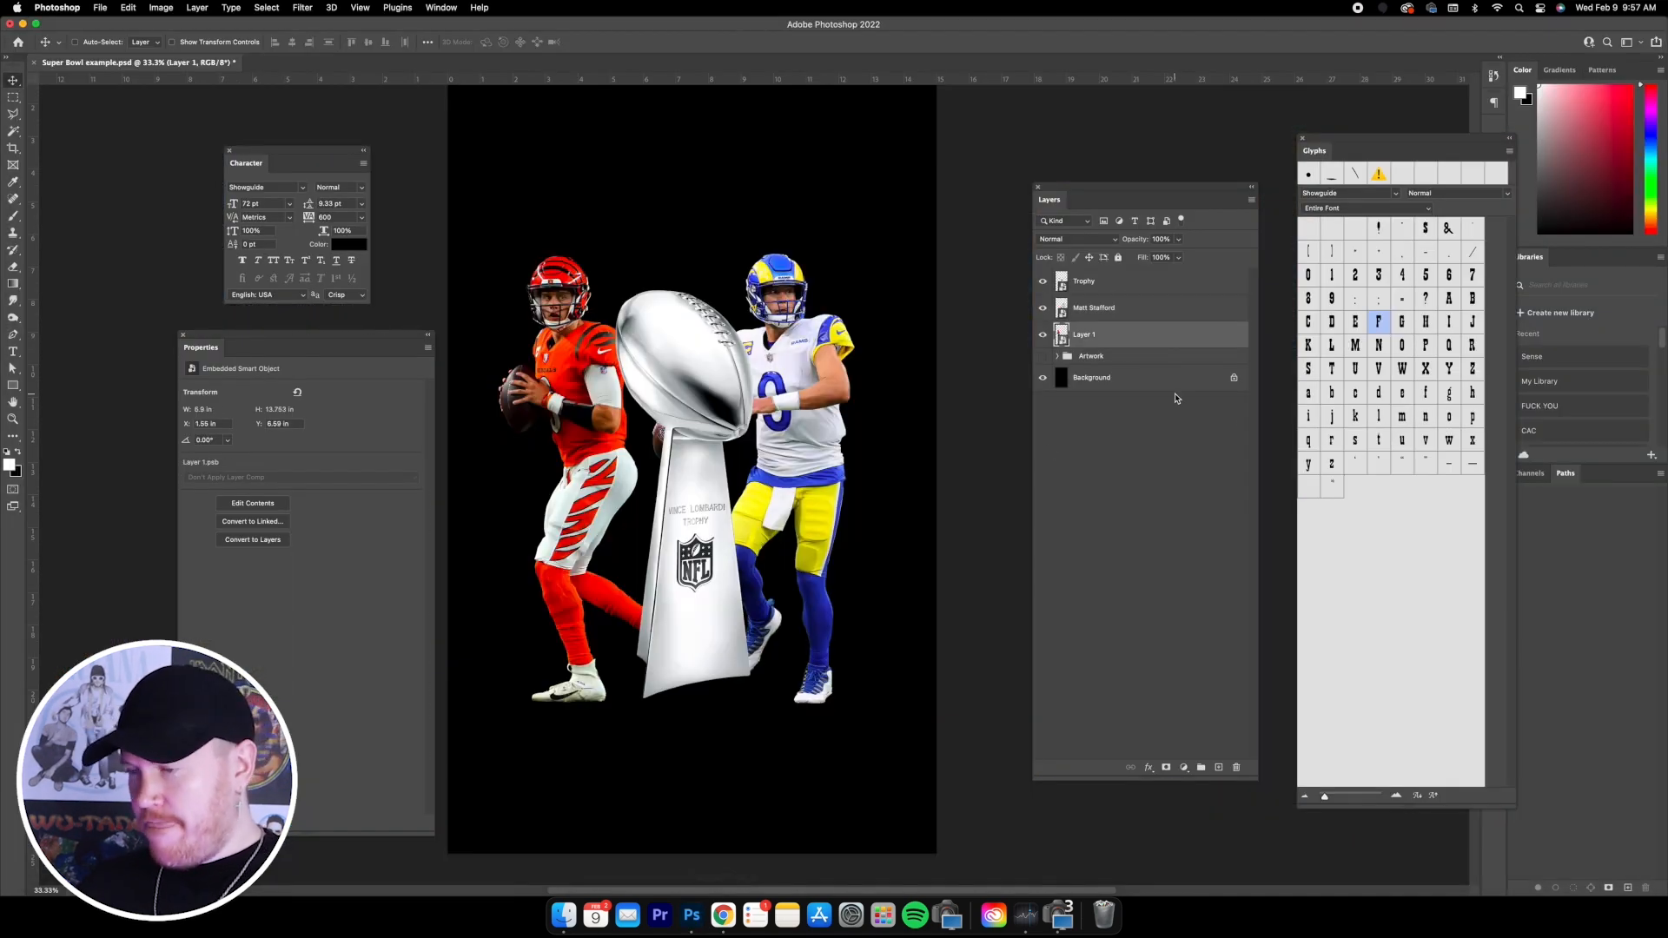
{"action": "key", "text": "super+v"}
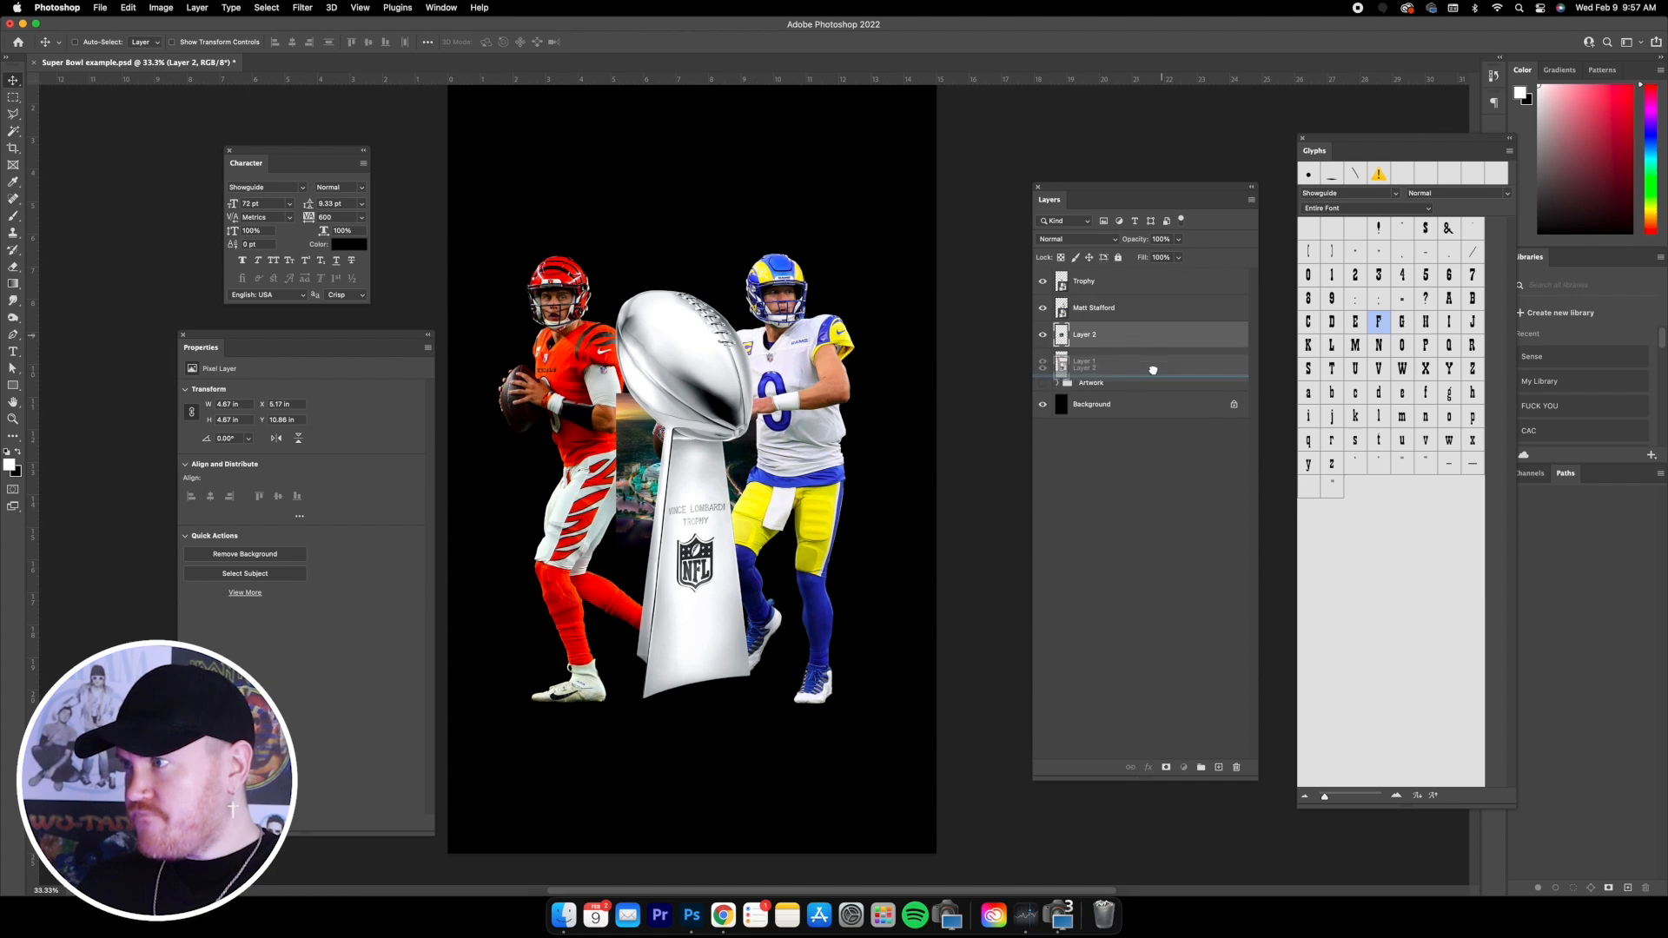
{"action": "left_click", "coordinate": [173, 42]}
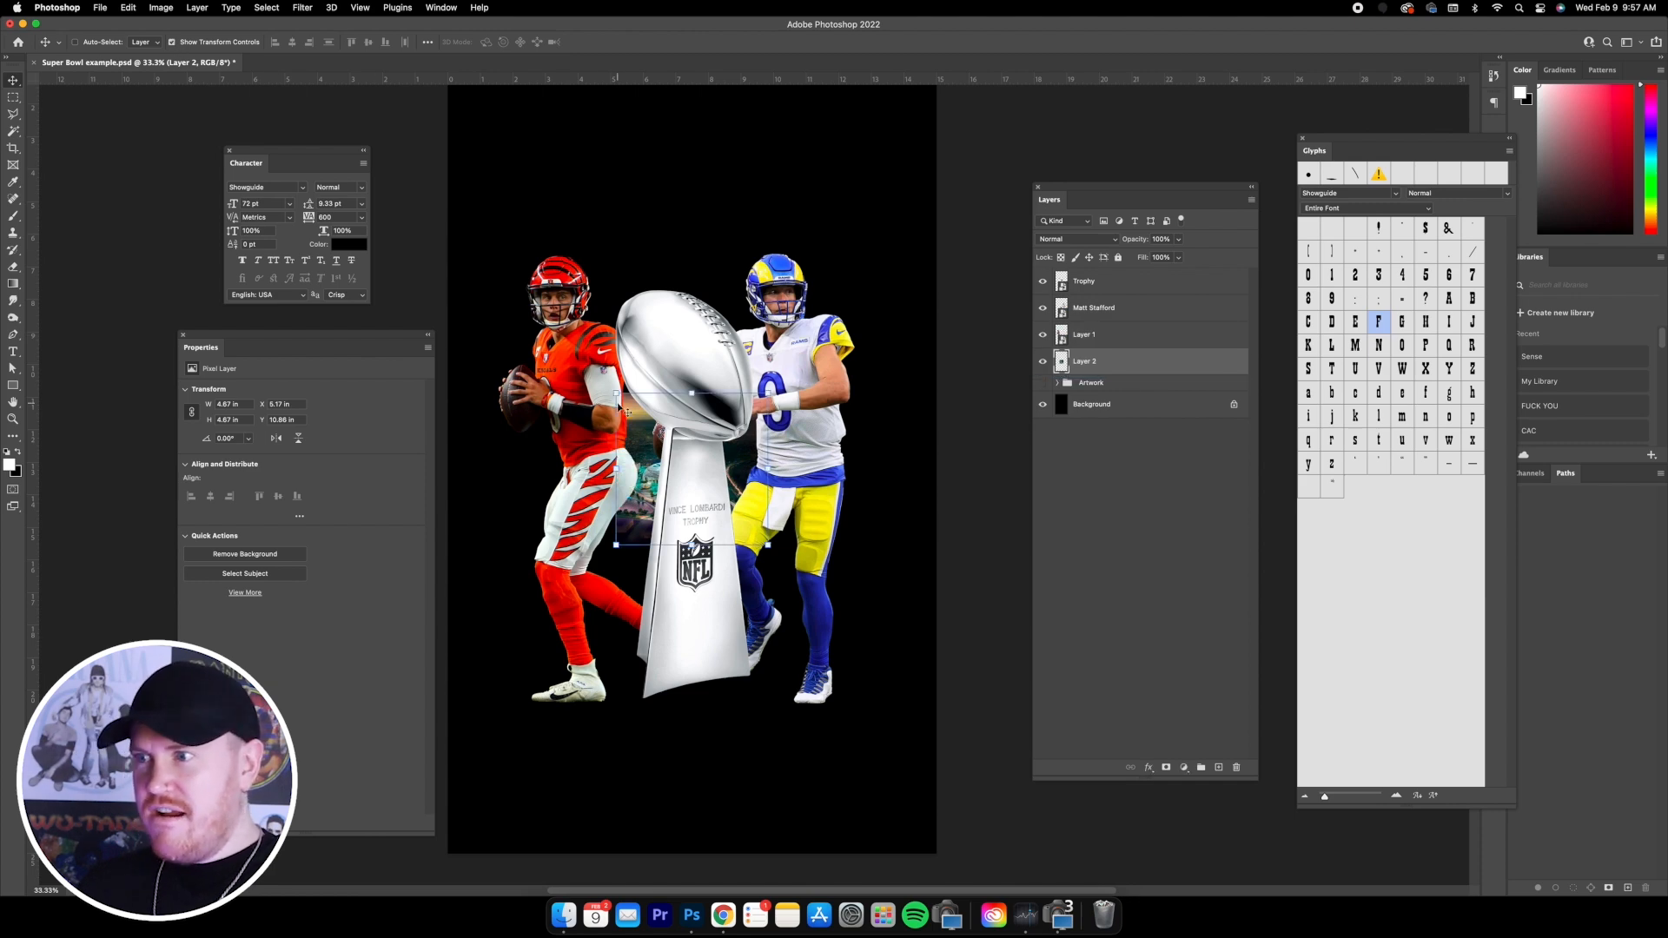
- Enlarge the stadium image to about 14.7 in square and centre it vertically behind the players at Y 4.59 in
{"action": "left_click_drag", "start_coordinate": [615, 393], "coordinate": [448, 224]}
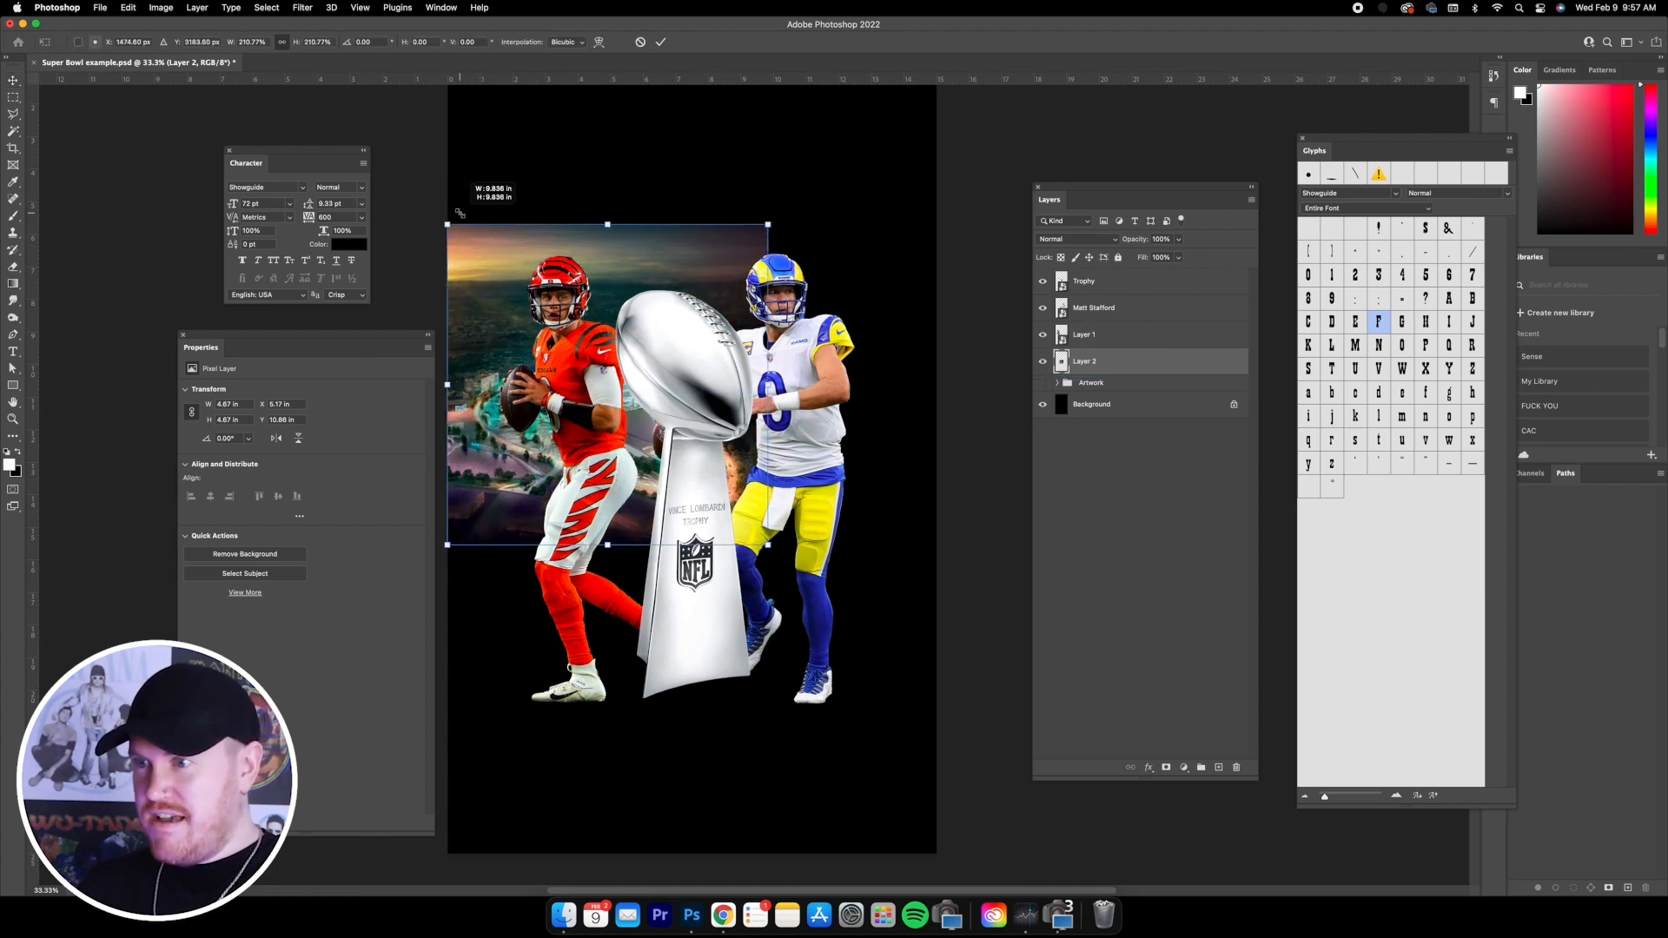
{"action": "left_click_drag", "start_coordinate": [776, 220], "coordinate": [891, 104]}
{"action": "left_click_drag", "start_coordinate": [886, 549], "coordinate": [927, 609]}
{"action": "left_click", "coordinate": [13, 82]}
{"action": "left_click_drag", "start_coordinate": [661, 286], "coordinate": [661, 365]}
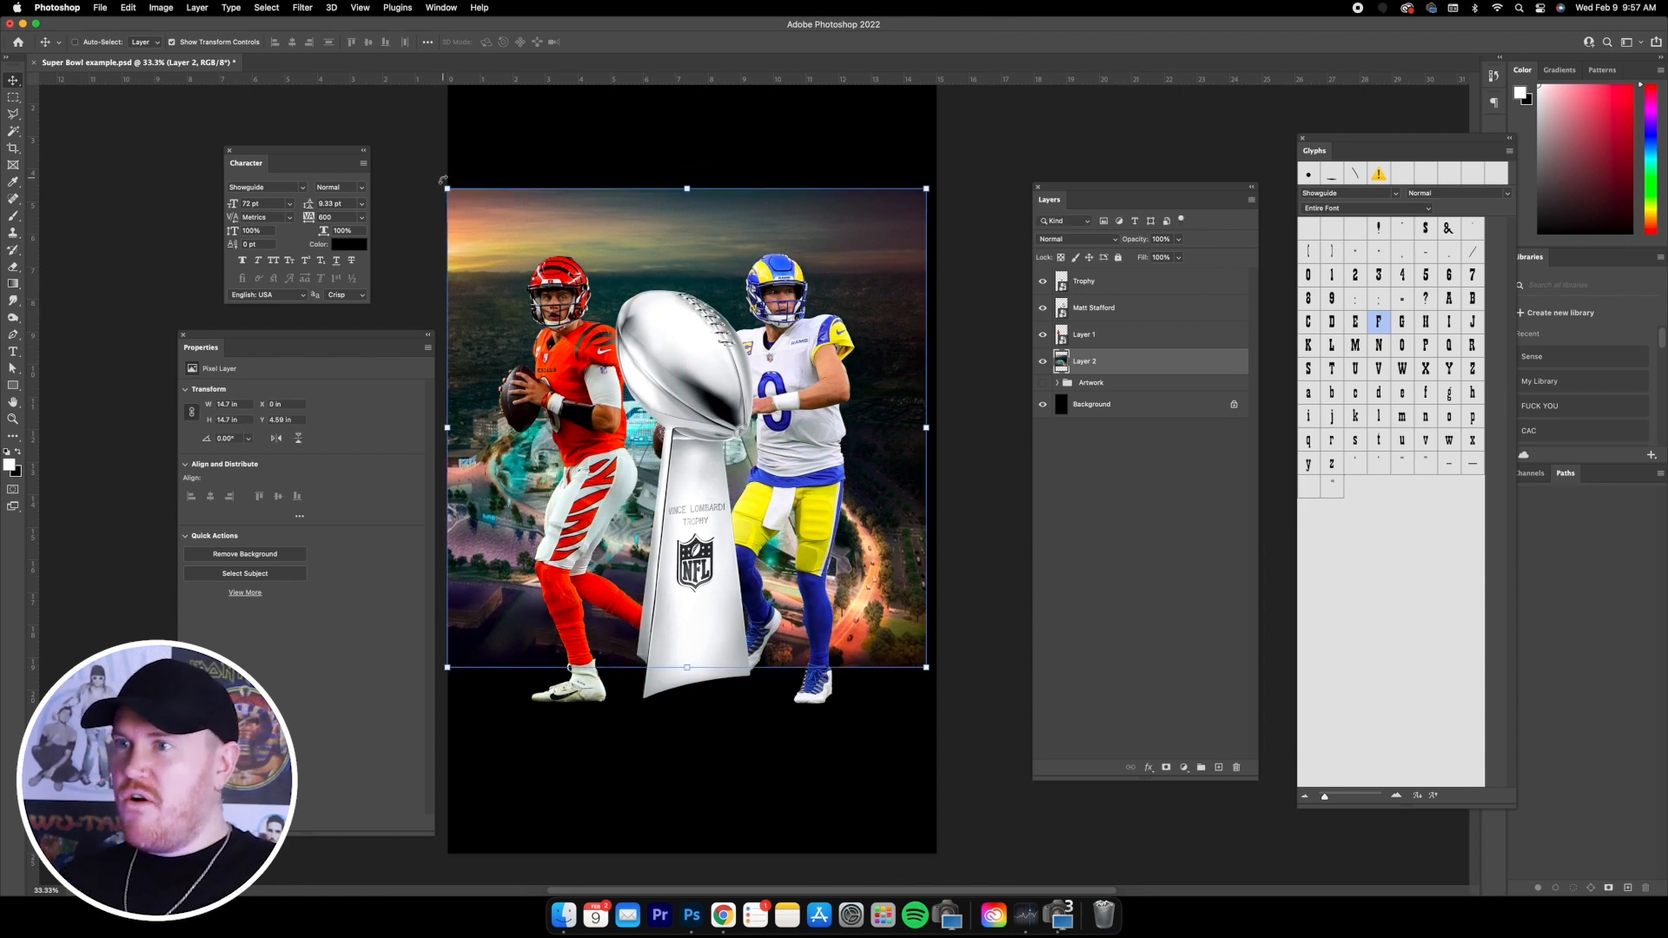
- Shrink the stadium image slightly to about 14.39 in square, hide the transform controls, and nudge it to about X 0.26 in, Y 4.84 in
{"action": "left_click_drag", "start_coordinate": [446, 188], "coordinate": [454, 194]}
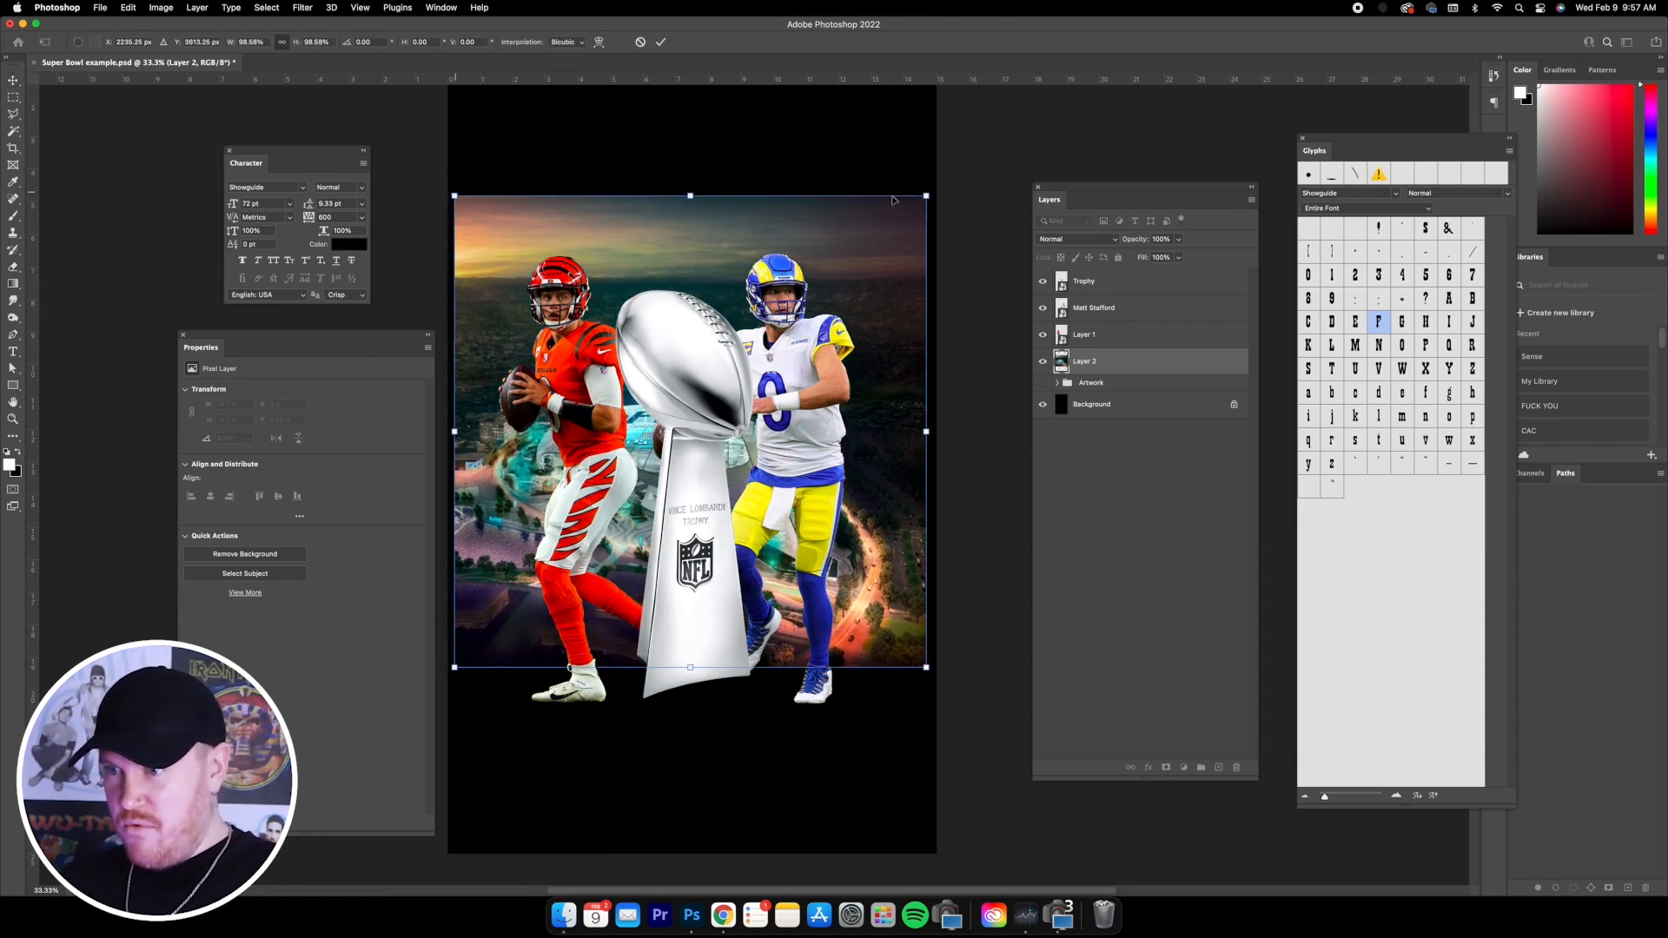
{"action": "left_click_drag", "start_coordinate": [928, 193], "coordinate": [921, 194]}
{"action": "left_click", "coordinate": [13, 81]}
{"action": "left_click", "coordinate": [172, 42]}
{"action": "left_click_drag", "start_coordinate": [720, 285], "coordinate": [720, 288]}
{"action": "mouse_move", "coordinate": [620, 325]}
{"action": "left_mouse_down"}
{"action": "mouse_move", "coordinate": [619, 346]}
{"action": "mouse_move", "coordinate": [622, 325]}
{"action": "left_mouse_up"}
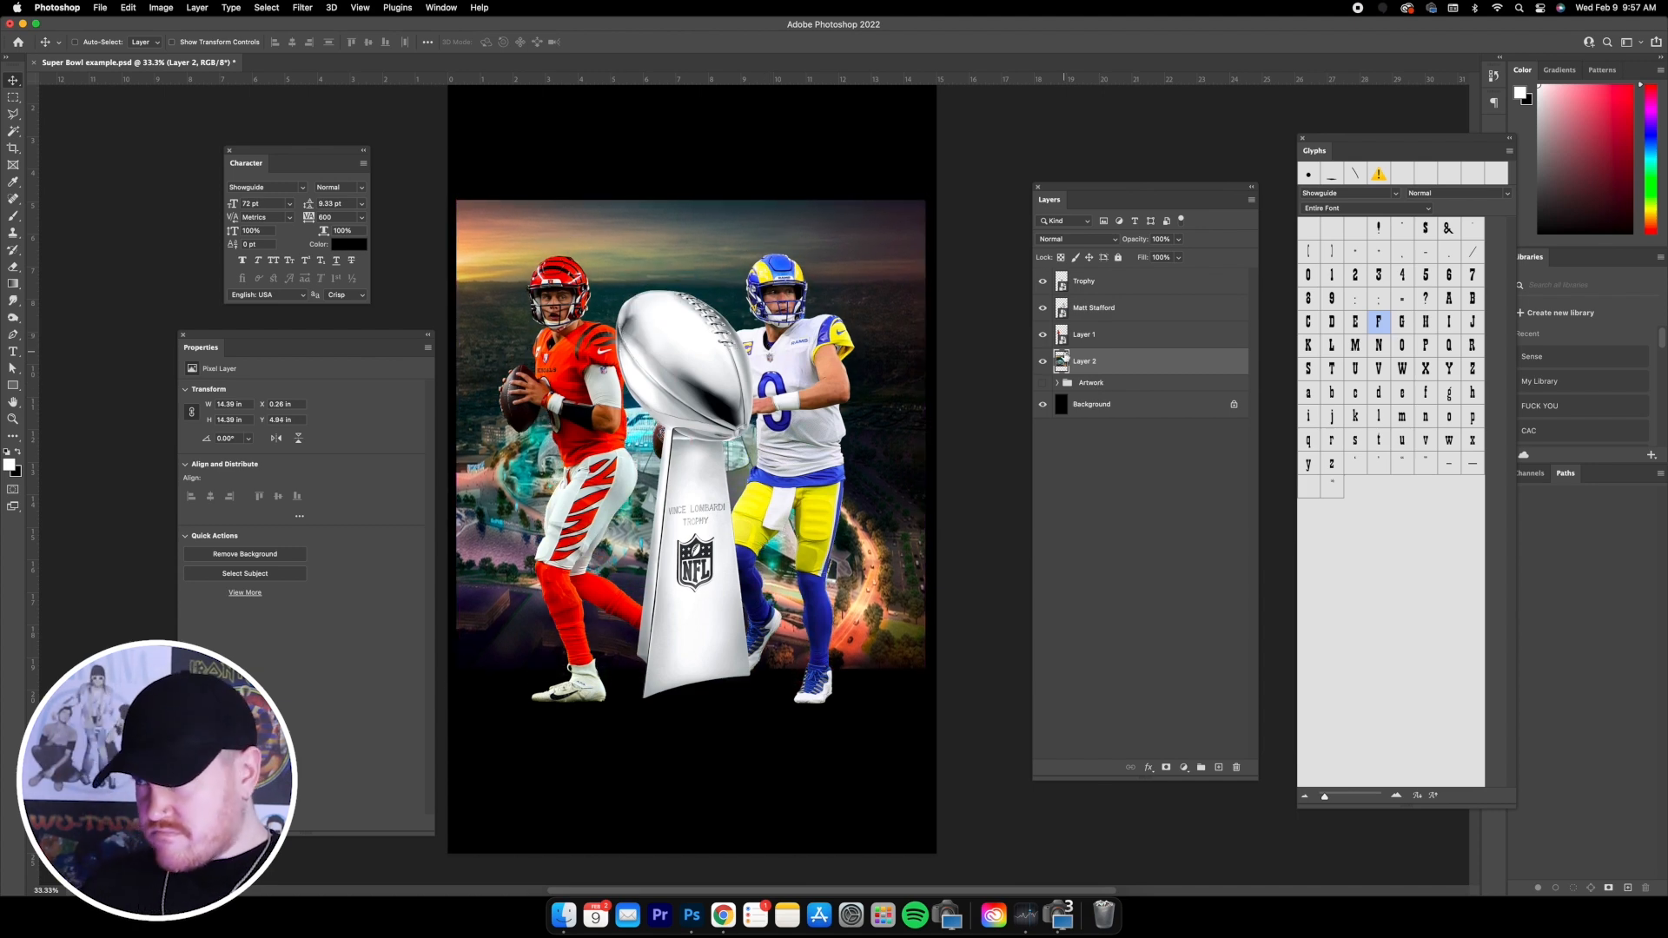
- Convert the stadium's Layer 2 to a smart object and add an Inner Glow effect to it
{"action": "right_click", "coordinate": [1142, 372]}
{"action": "left_click", "coordinate": [1216, 446]}
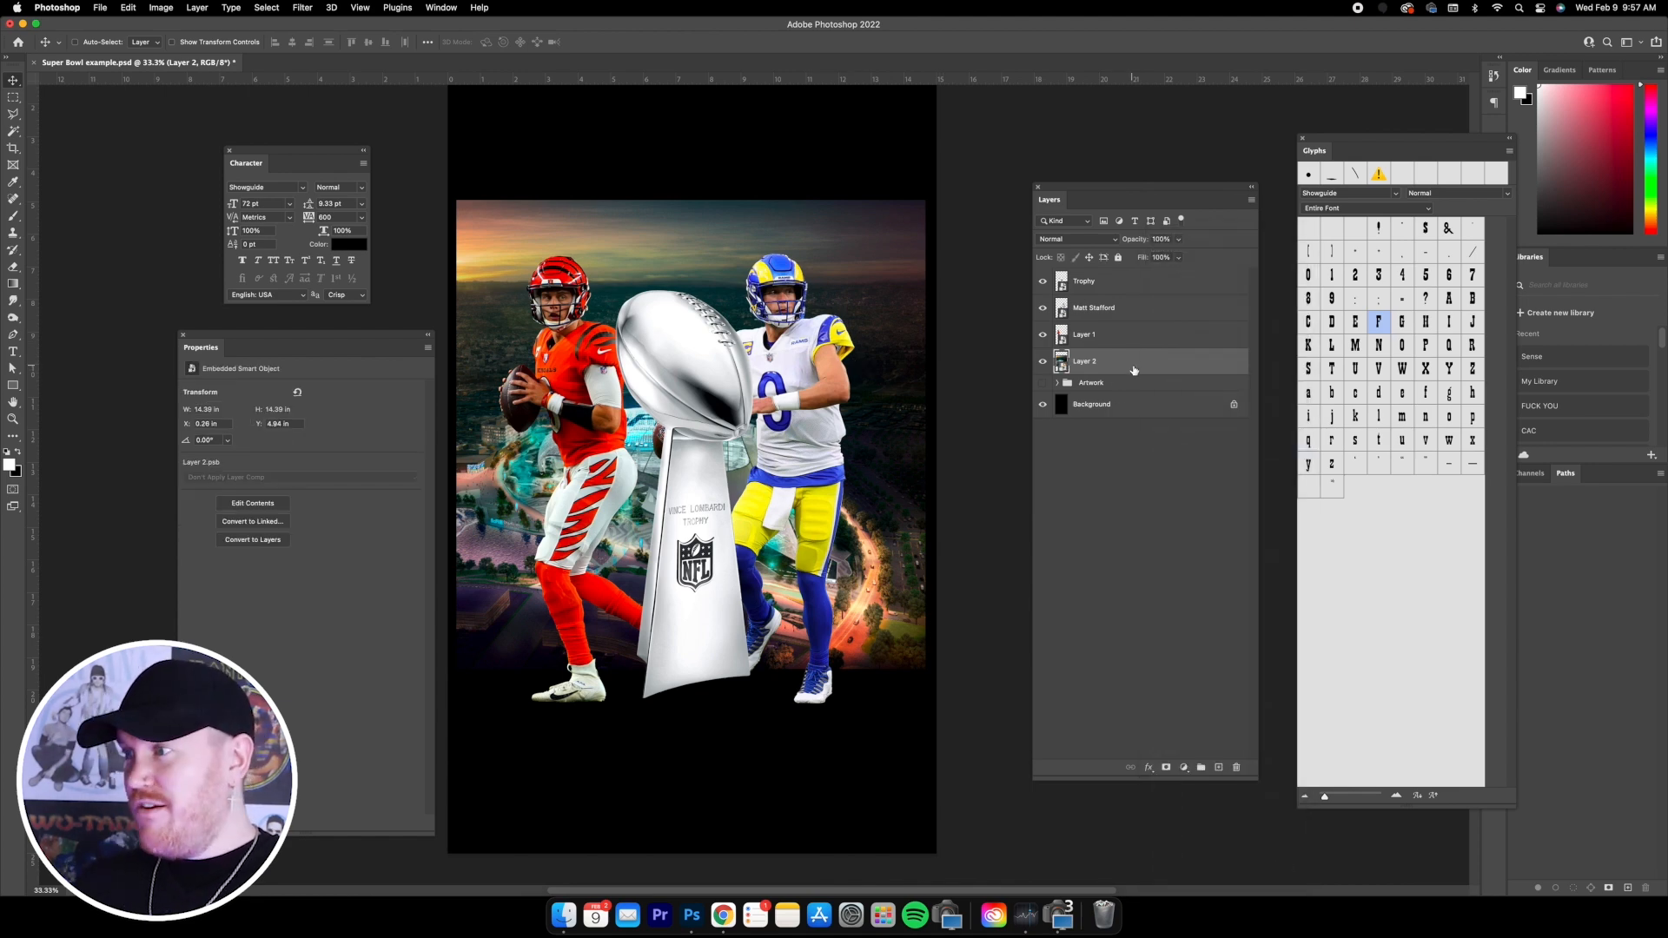
{"action": "double_click", "coordinate": [1147, 366]}
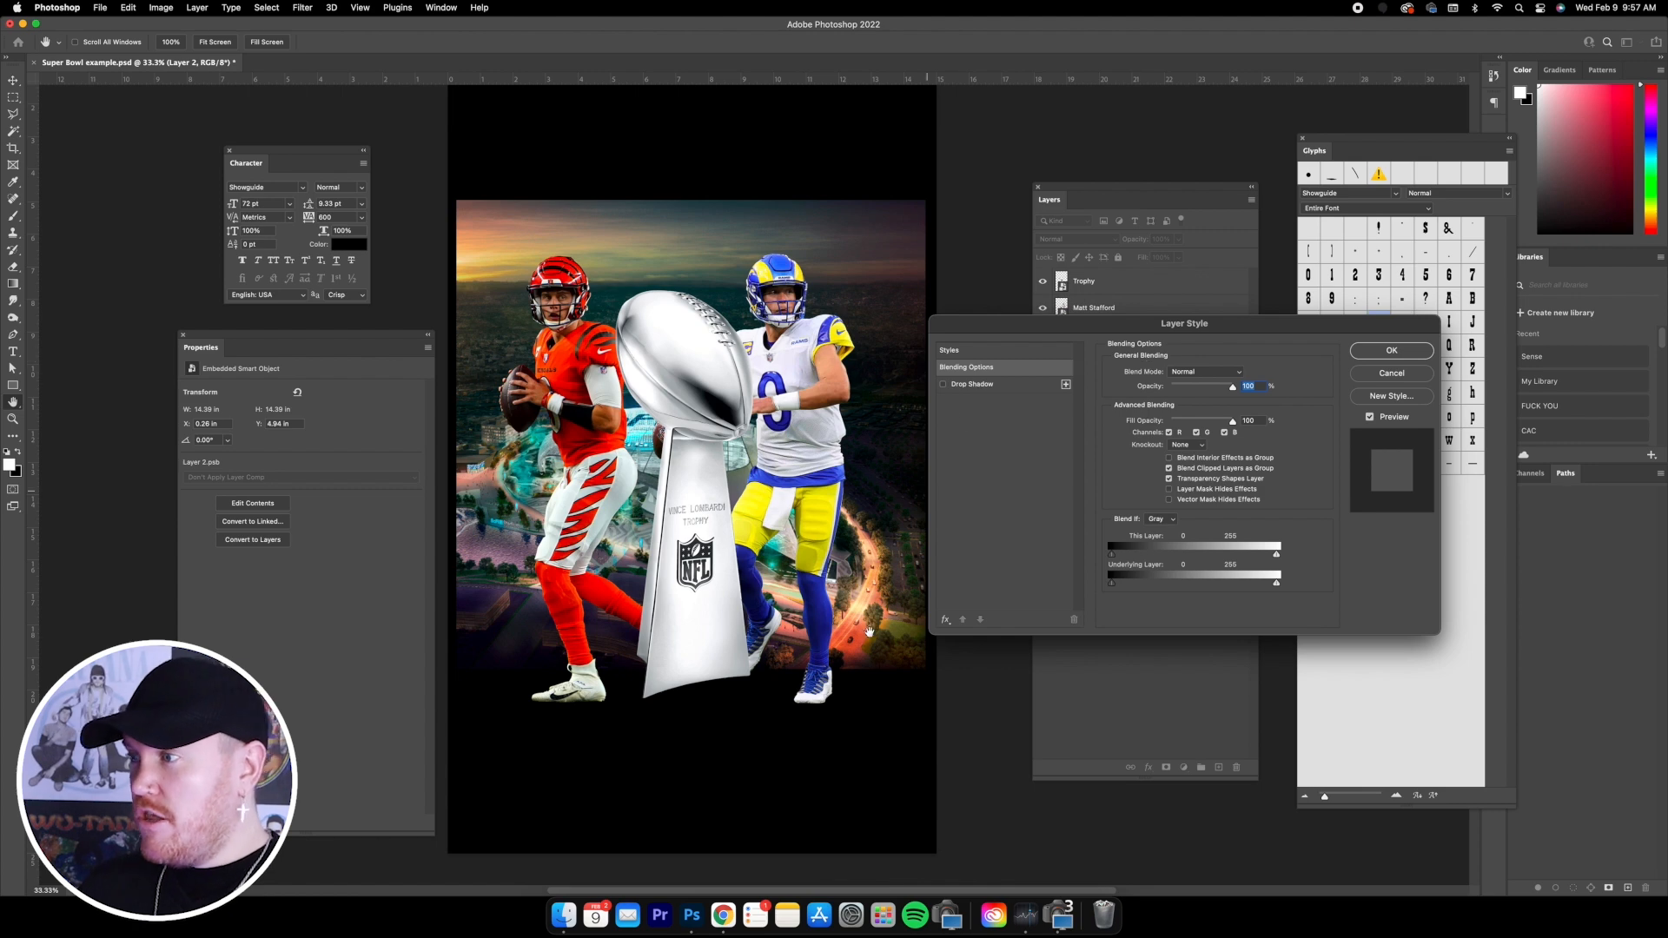
{"action": "left_click", "coordinate": [945, 619]}
{"action": "left_click", "coordinate": [982, 641]}
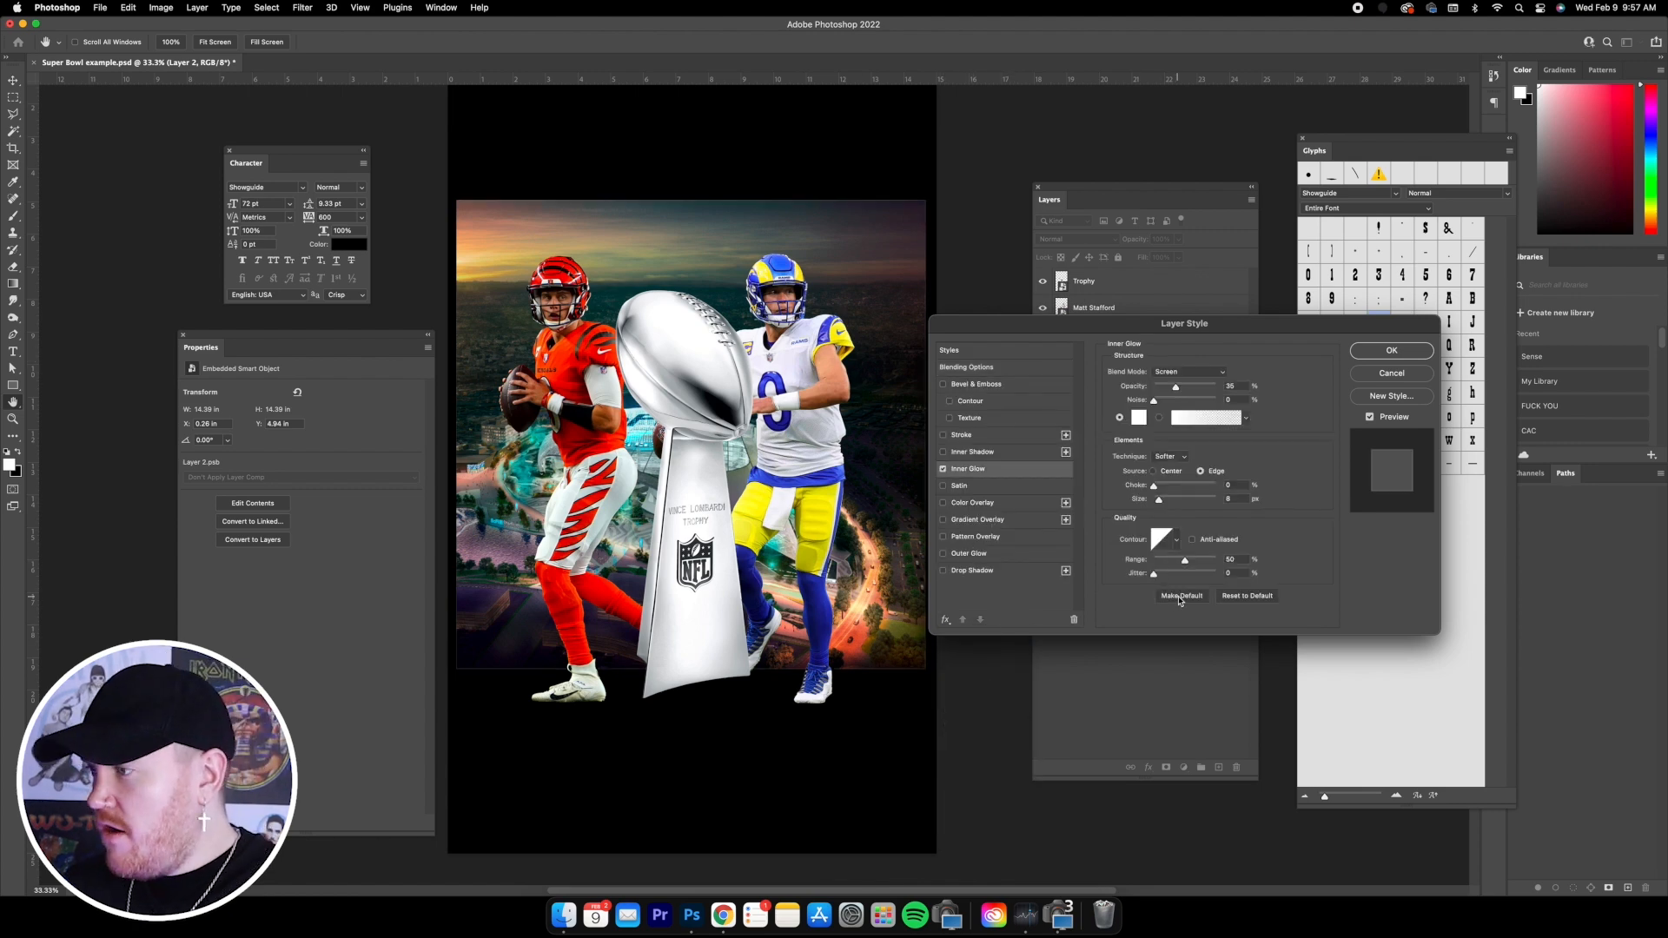
- Set the inner glow colour to 000000, change its blend mode, and raise its opacity and size to fade the stadium's edges into black
{"action": "left_click", "coordinate": [1139, 419]}
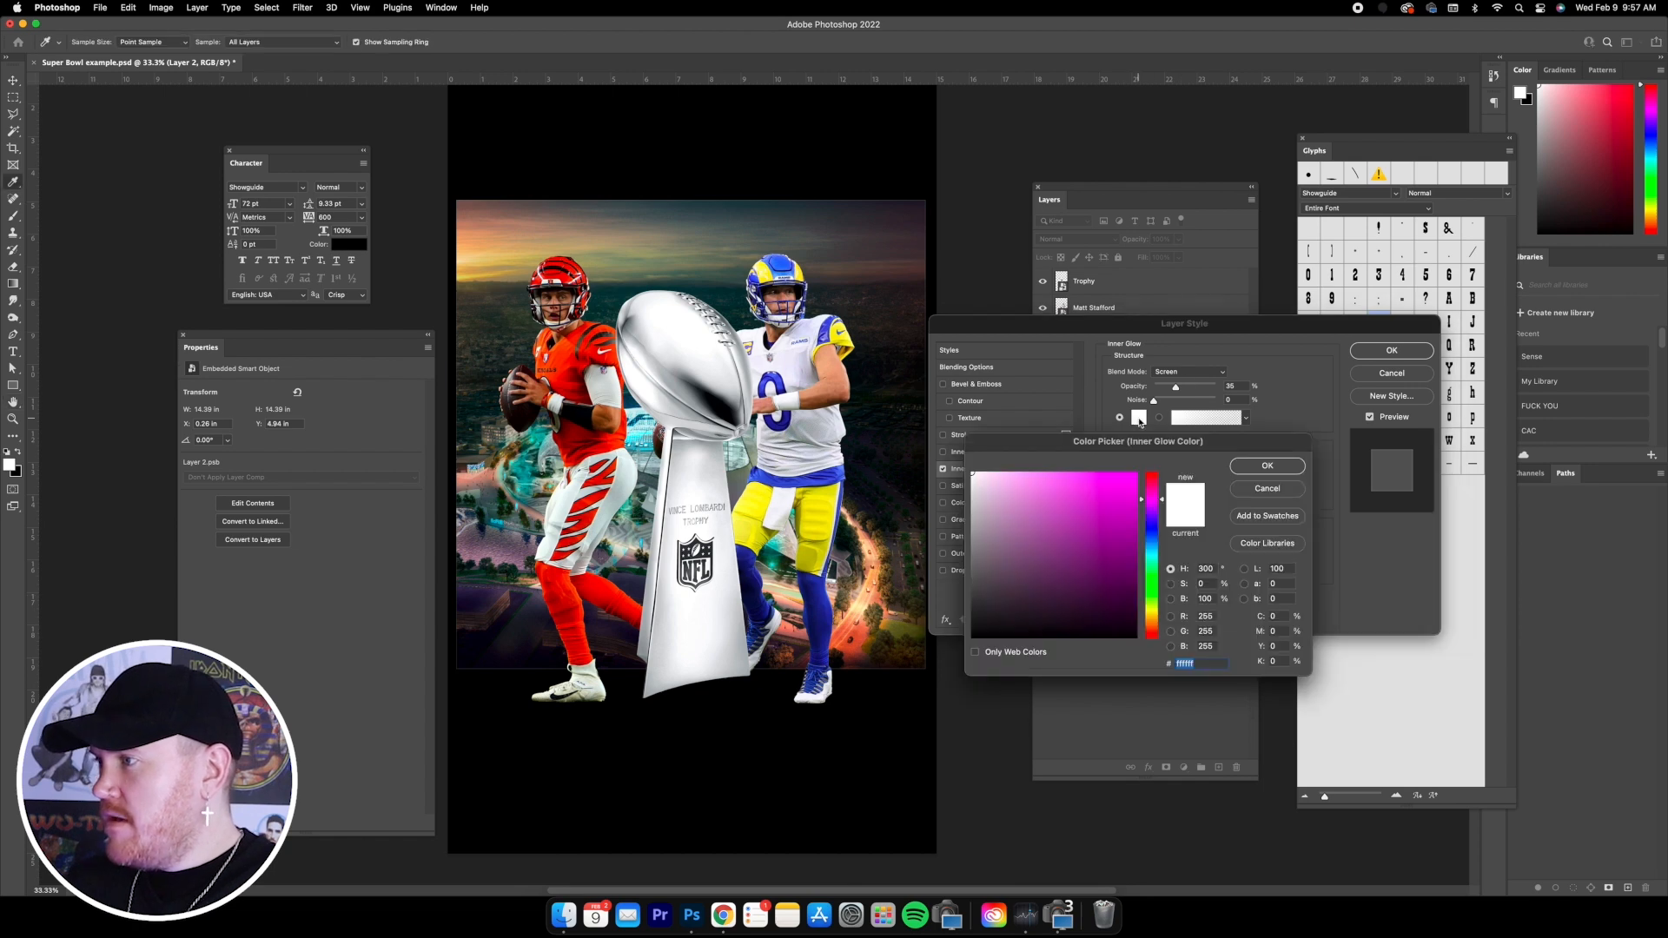
{"action": "left_click", "coordinate": [1266, 489]}
{"action": "left_click", "coordinate": [1139, 418]}
{"action": "type", "text": "000000"}
{"action": "left_click", "coordinate": [1268, 465]}
{"action": "left_click_drag", "start_coordinate": [1180, 389], "coordinate": [1216, 388]}
{"action": "left_click", "coordinate": [1215, 372]}
{"action": "key", "text": "Return"}
{"action": "left_click_drag", "start_coordinate": [1159, 503], "coordinate": [1216, 500]}
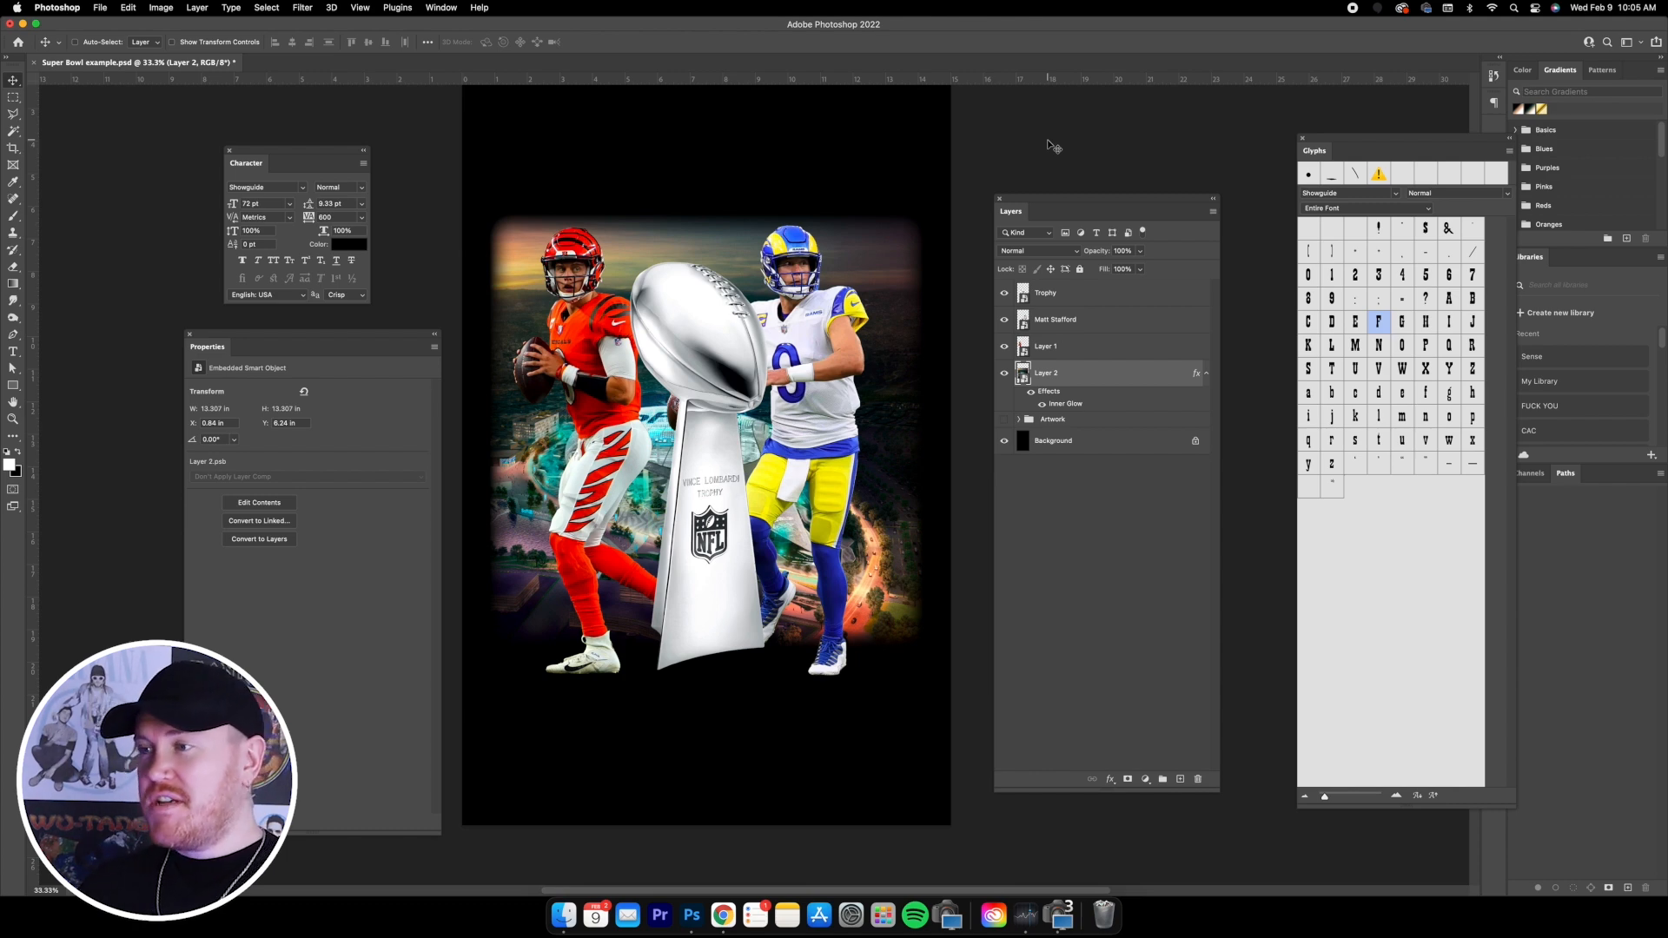
- Add a Gradient Map adjustment layer directly above the stadium's Layer 2
{"action": "left_click", "coordinate": [1146, 779]}
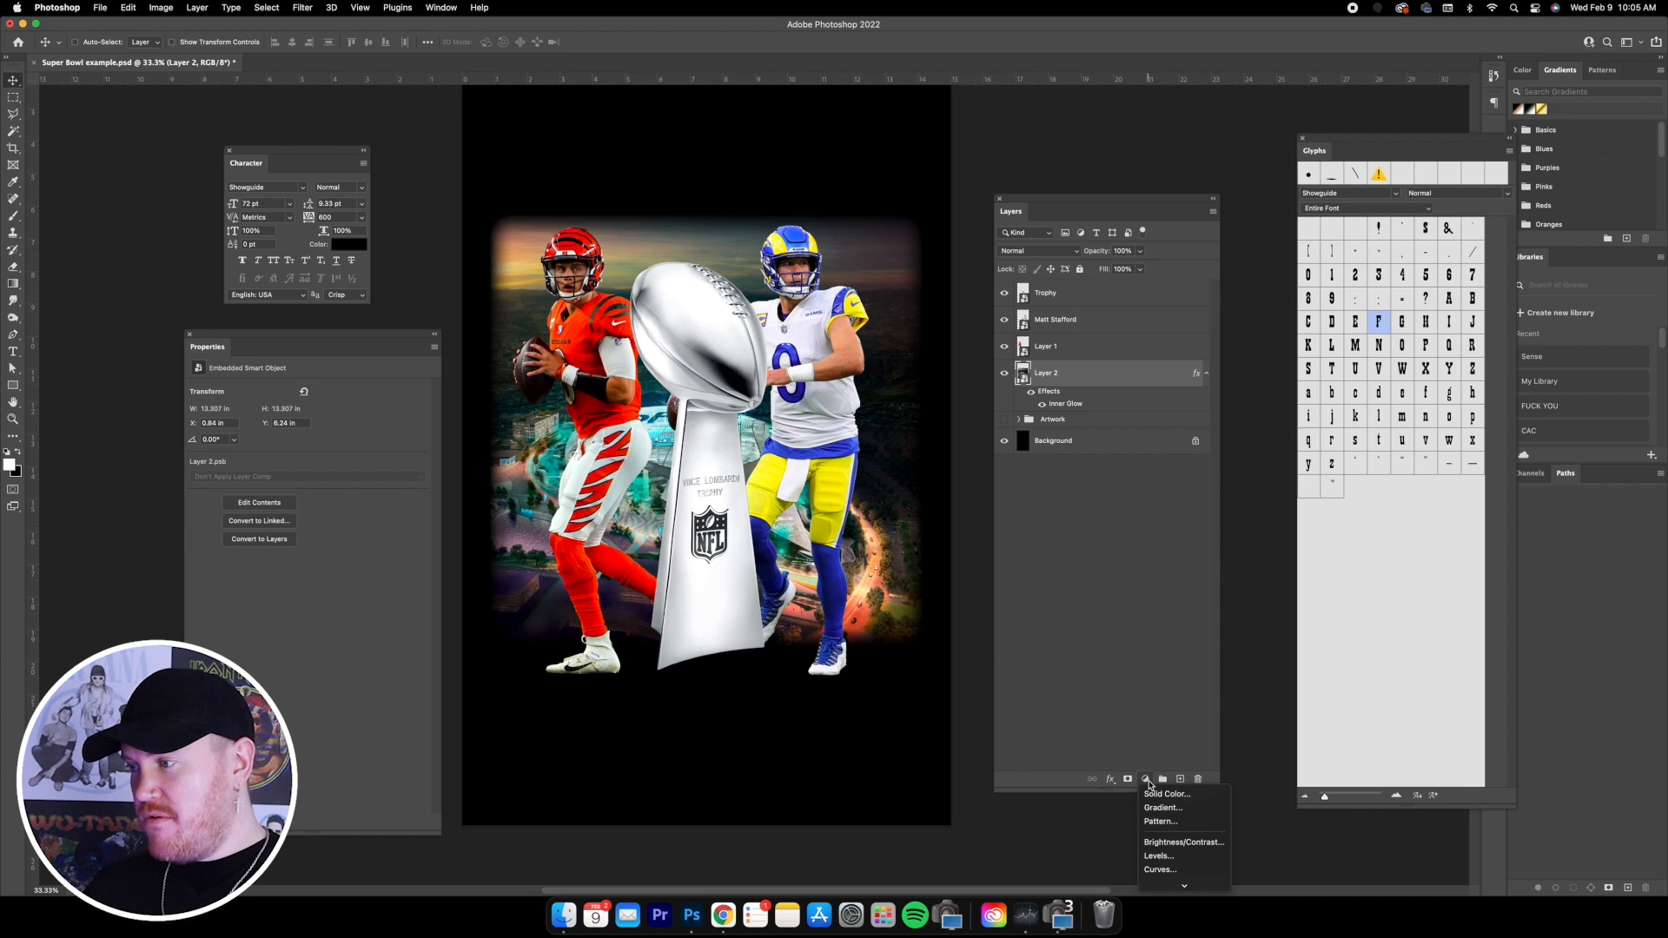
{"action": "left_click", "coordinate": [1163, 747]}
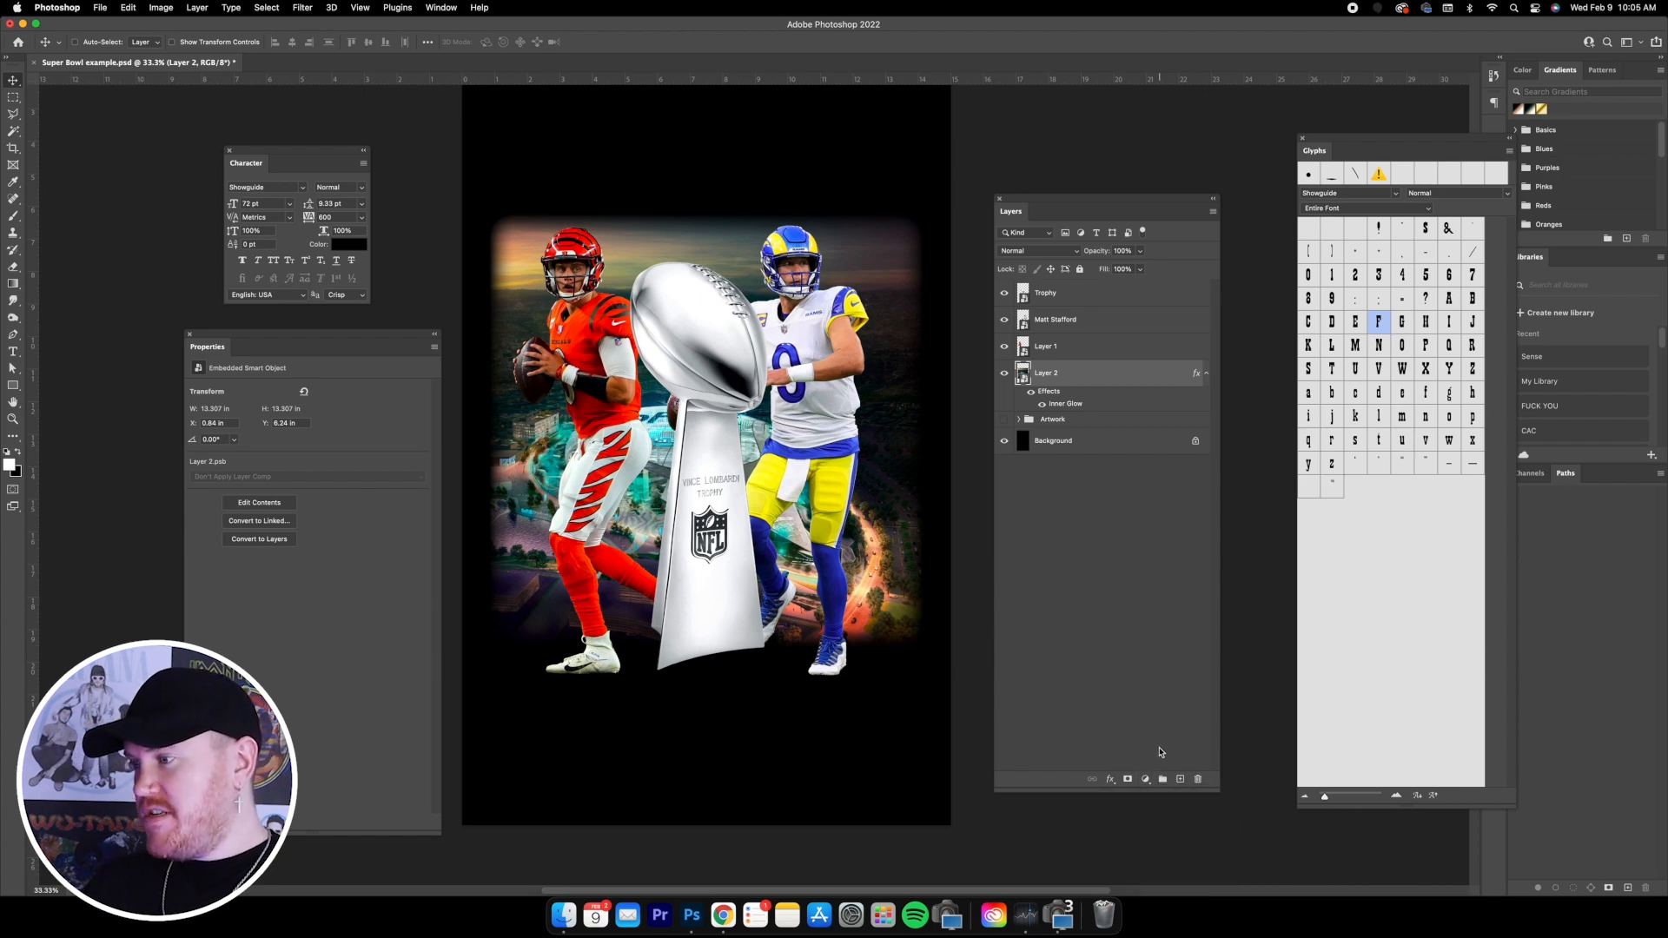
{"action": "left_click", "coordinate": [1147, 780]}
{"action": "left_click", "coordinate": [1148, 780]}
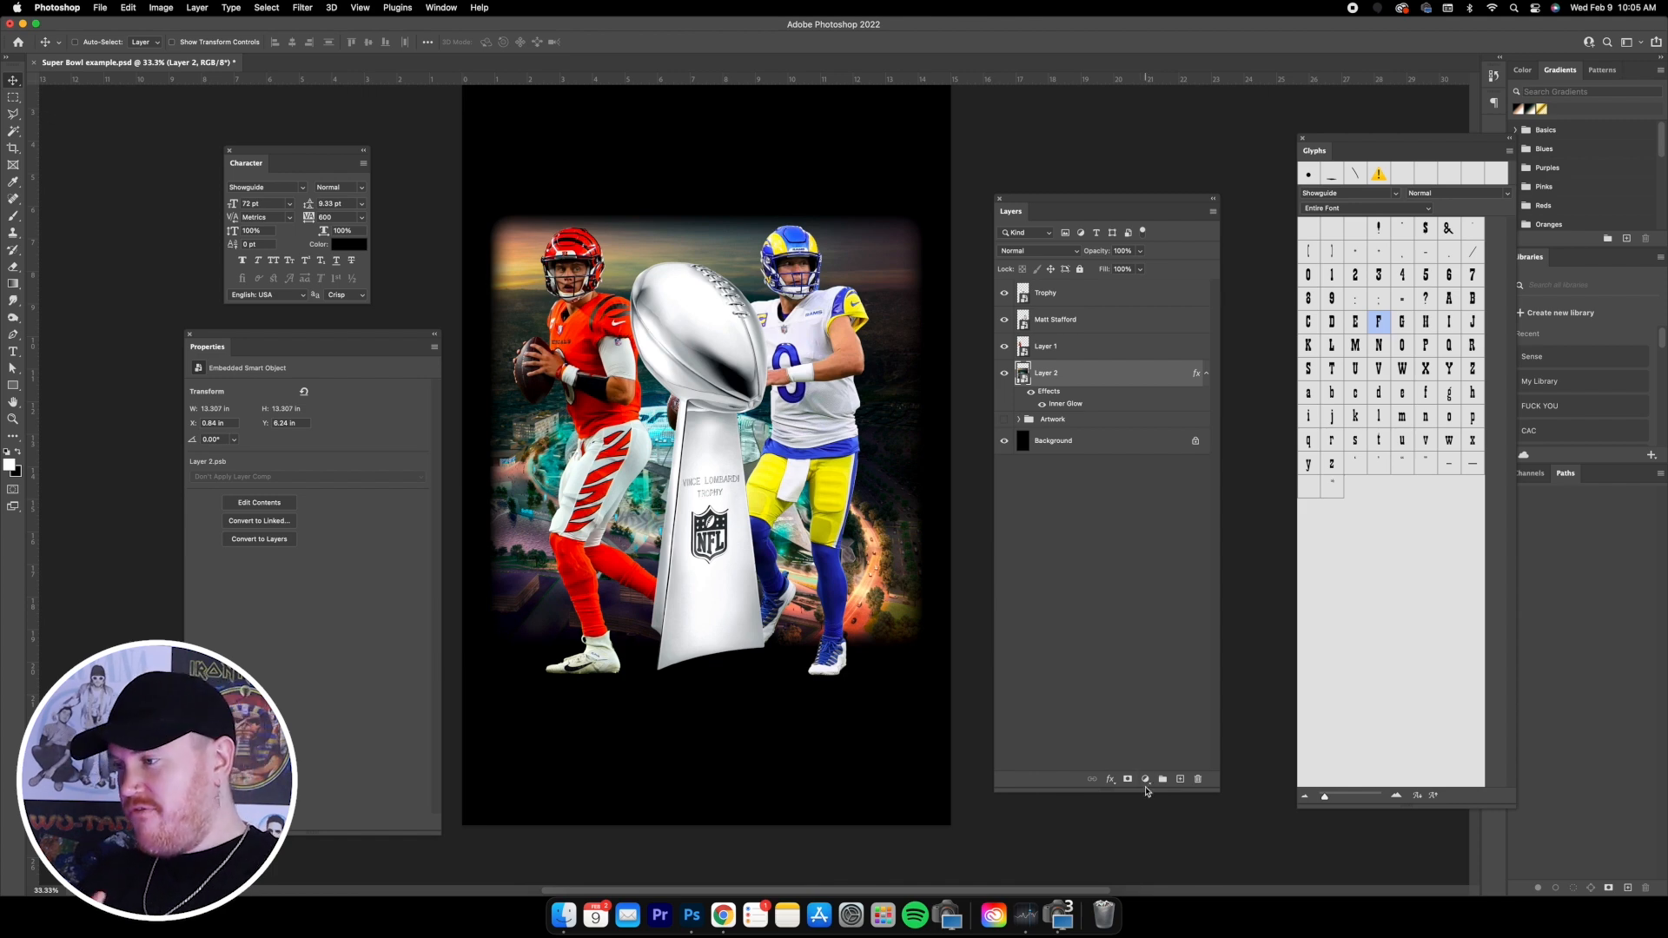
{"action": "left_click", "coordinate": [1148, 783]}
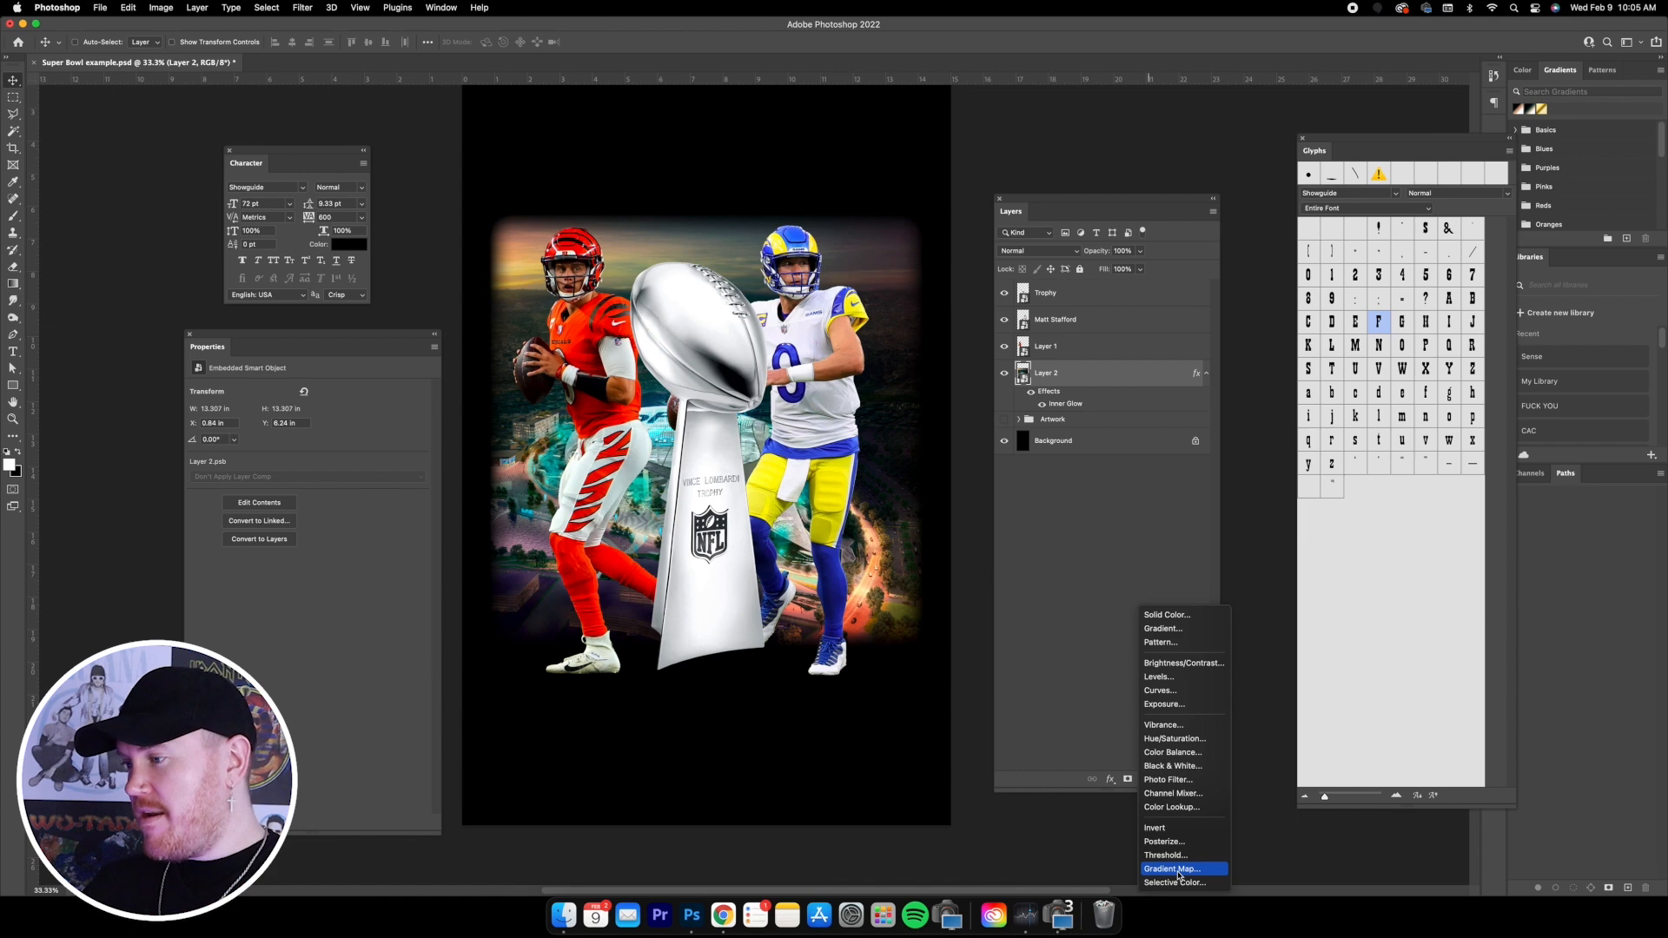
{"action": "left_click", "coordinate": [1197, 871]}
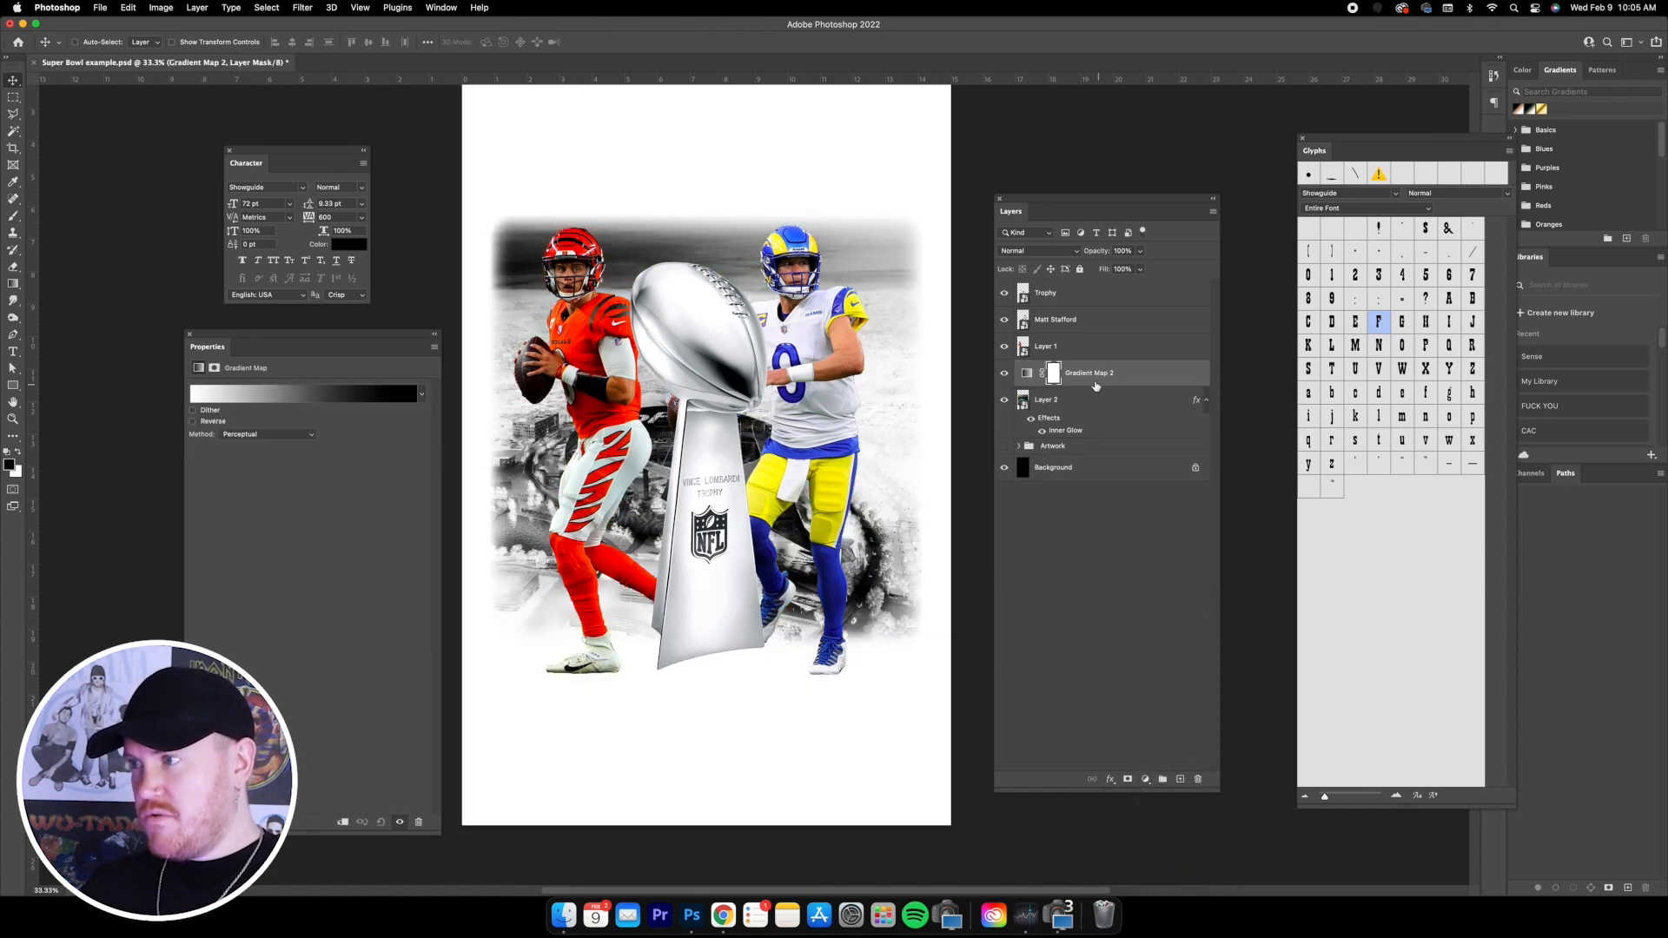
{"action": "right_click", "coordinate": [1138, 374]}
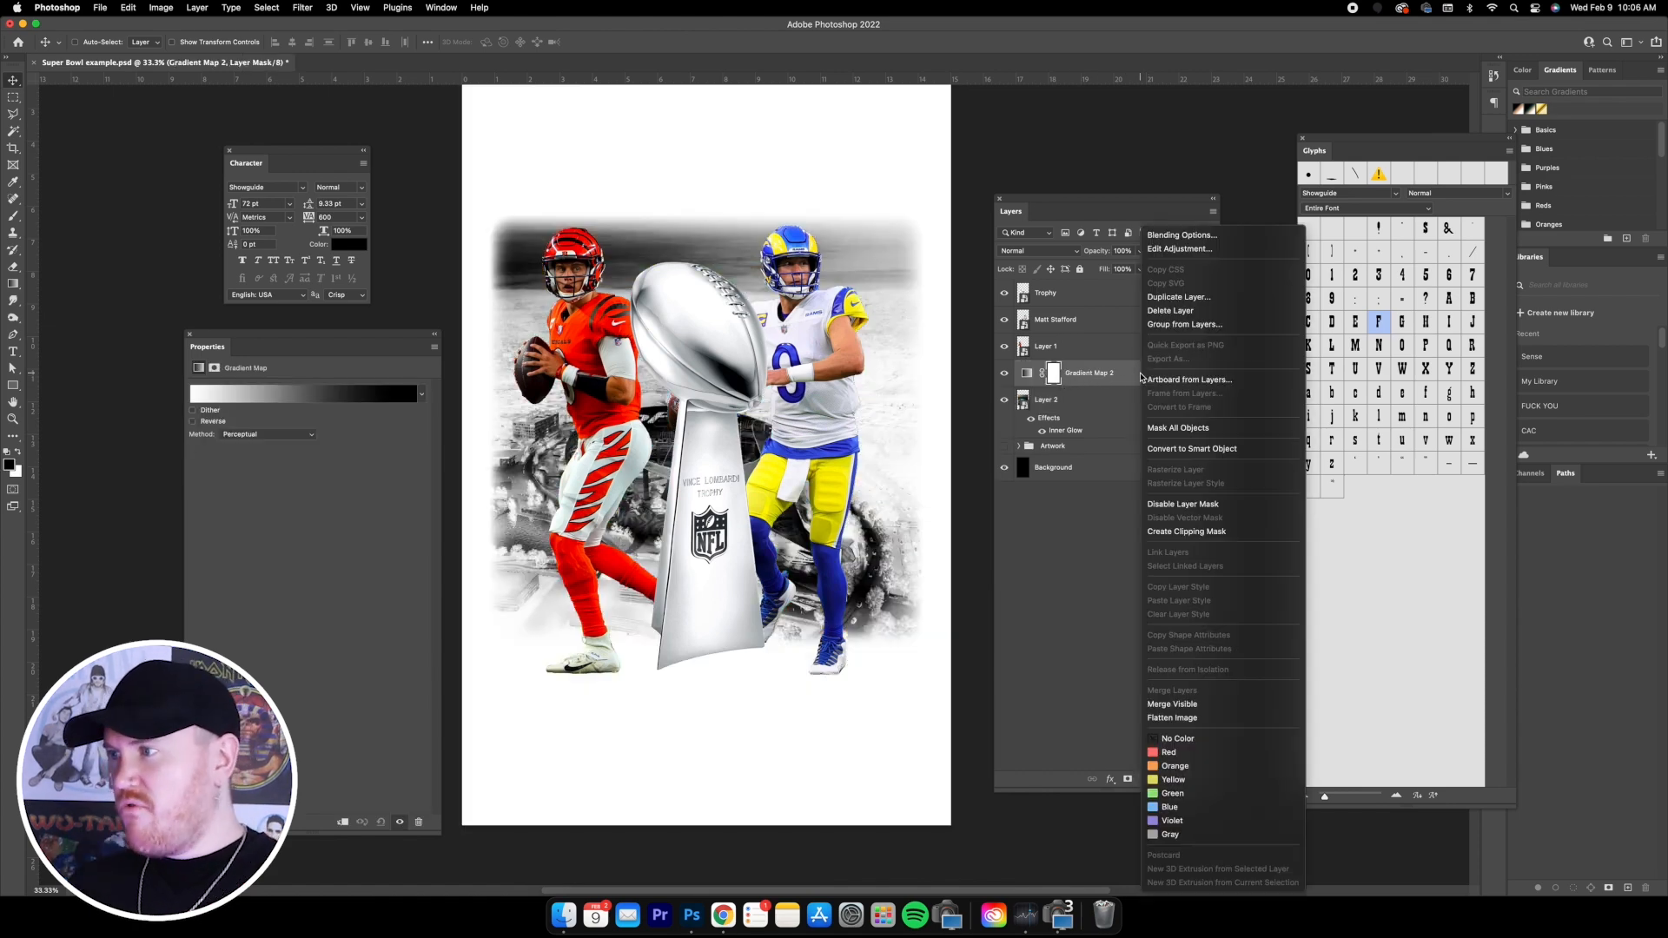
{"action": "left_click", "coordinate": [1069, 540]}
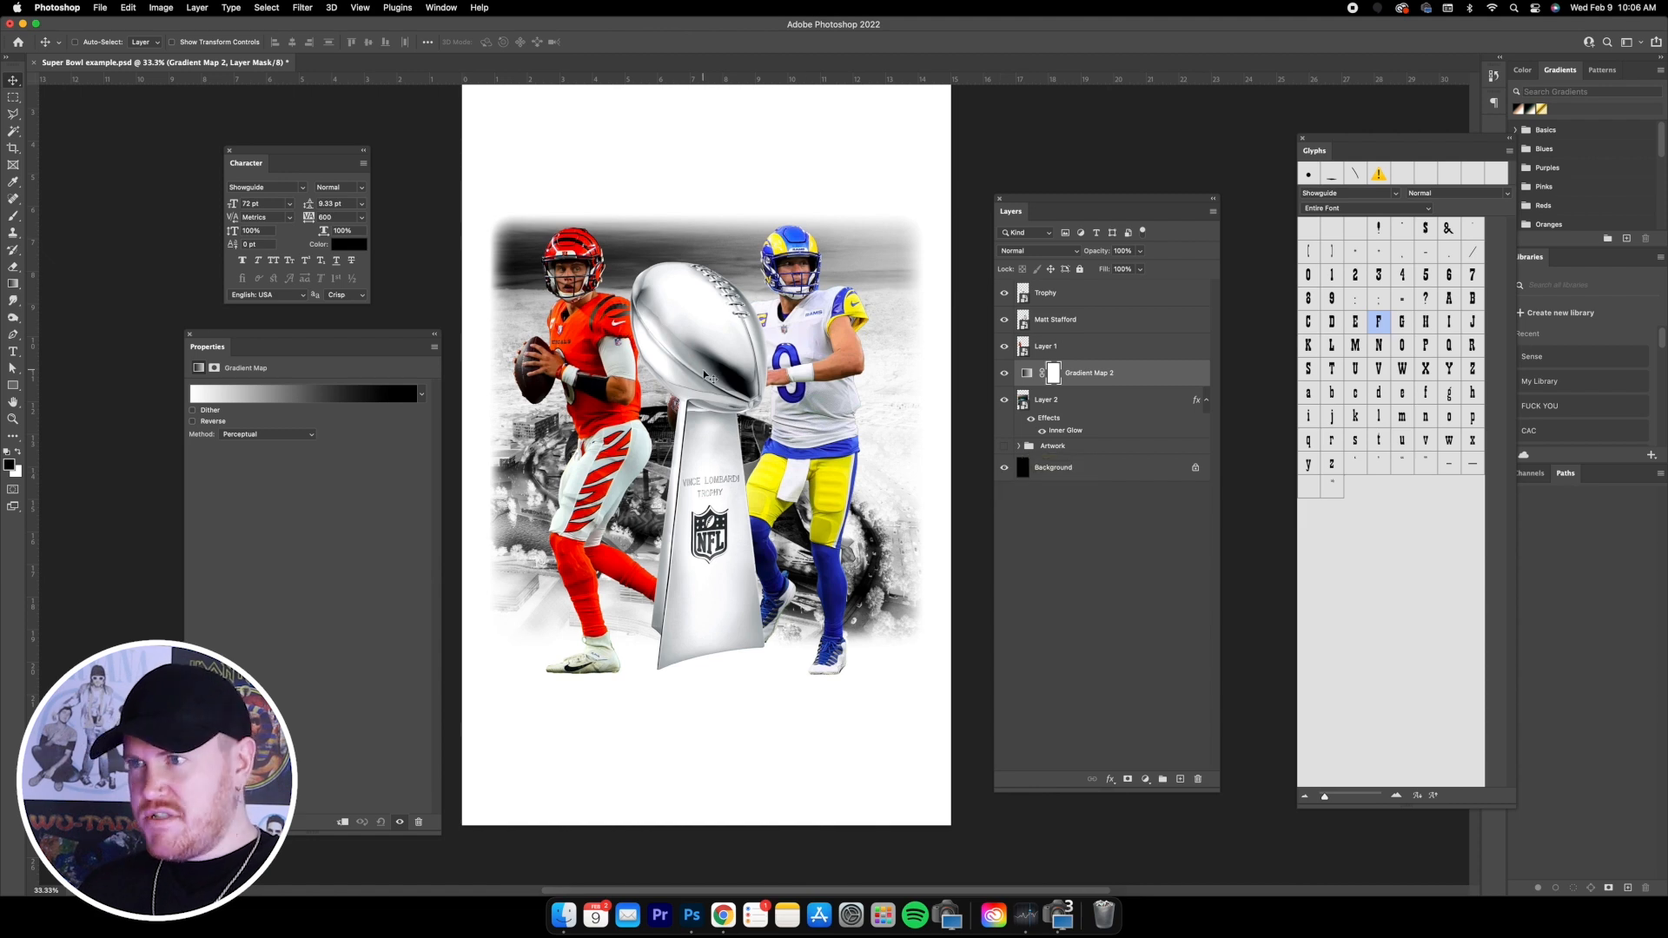
{"action": "left_click_drag", "start_coordinate": [338, 338], "coordinate": [333, 341]}
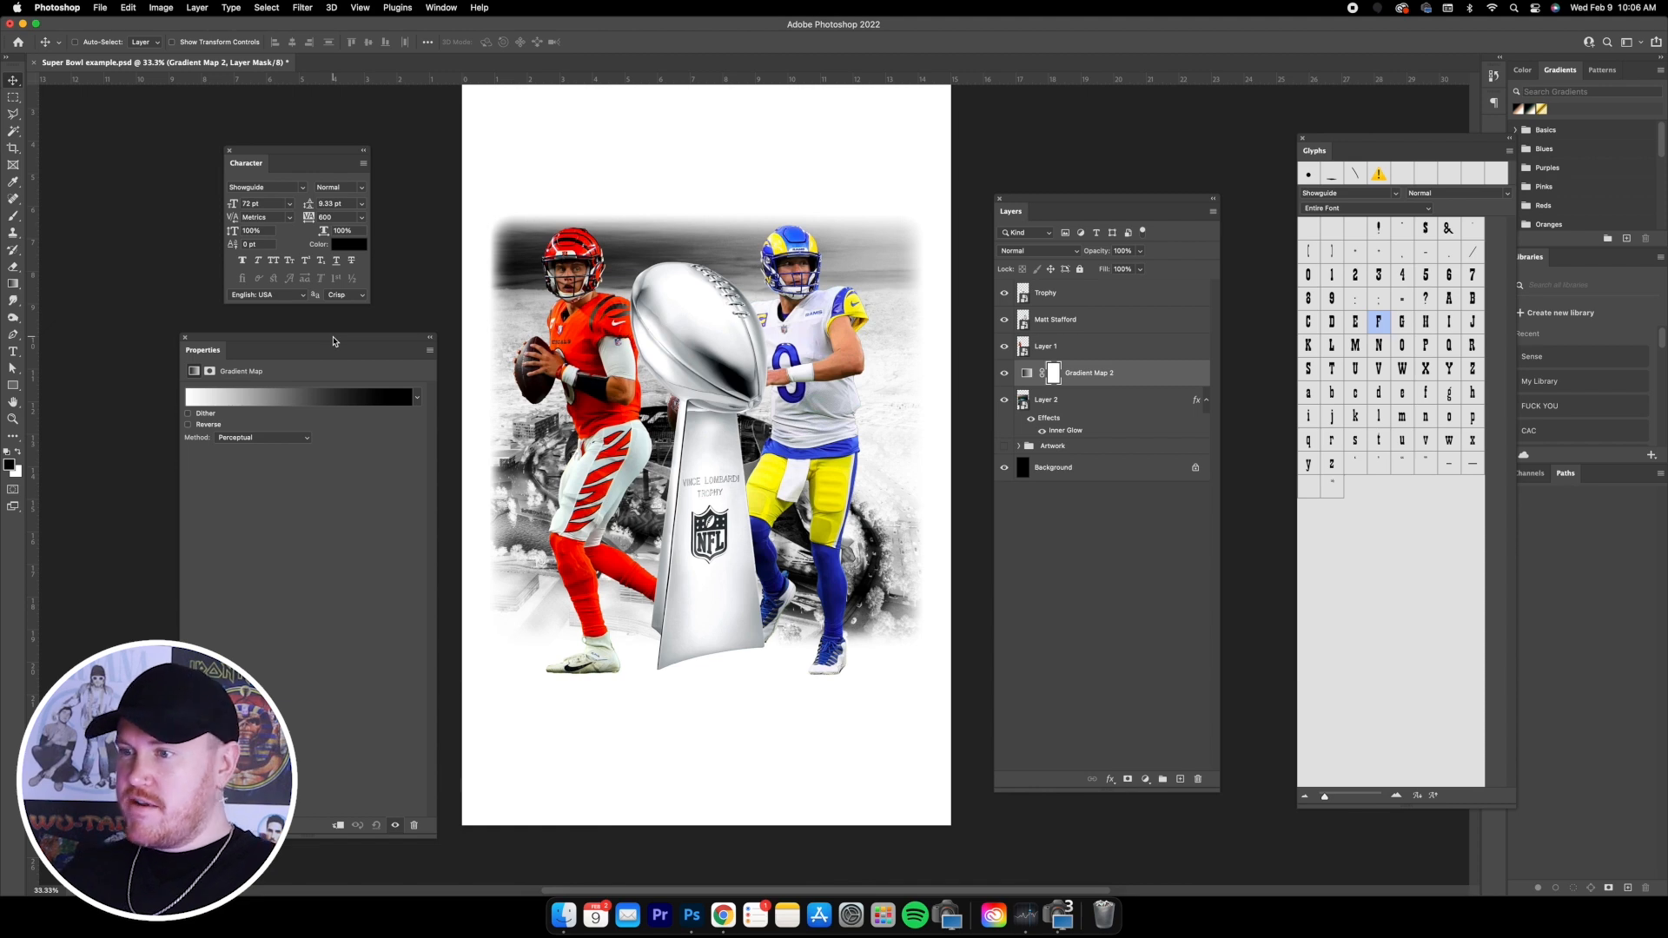
{"action": "mouse_move", "coordinate": [324, 336]}
{"action": "left_mouse_down"}
{"action": "mouse_move", "coordinate": [296, 341]}
{"action": "mouse_move", "coordinate": [331, 334]}
{"action": "left_mouse_up"}
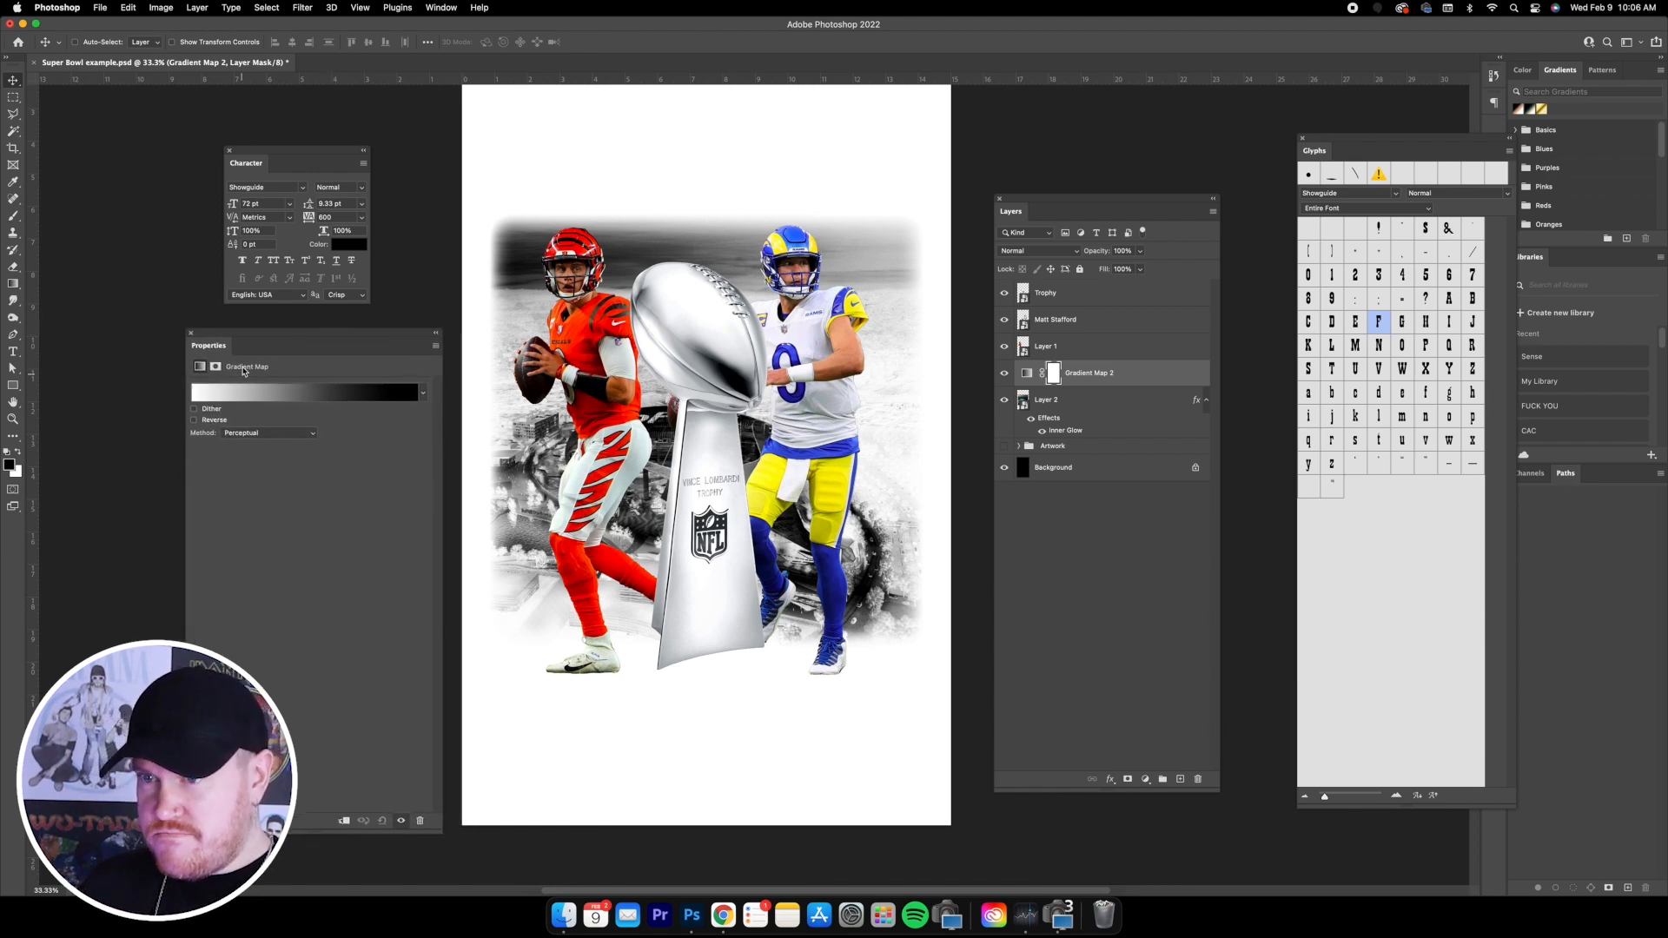
- Open the gradient map's gradient for editing and look through the Blues and EXOGRADE preset groups
{"action": "left_click", "coordinate": [310, 396]}
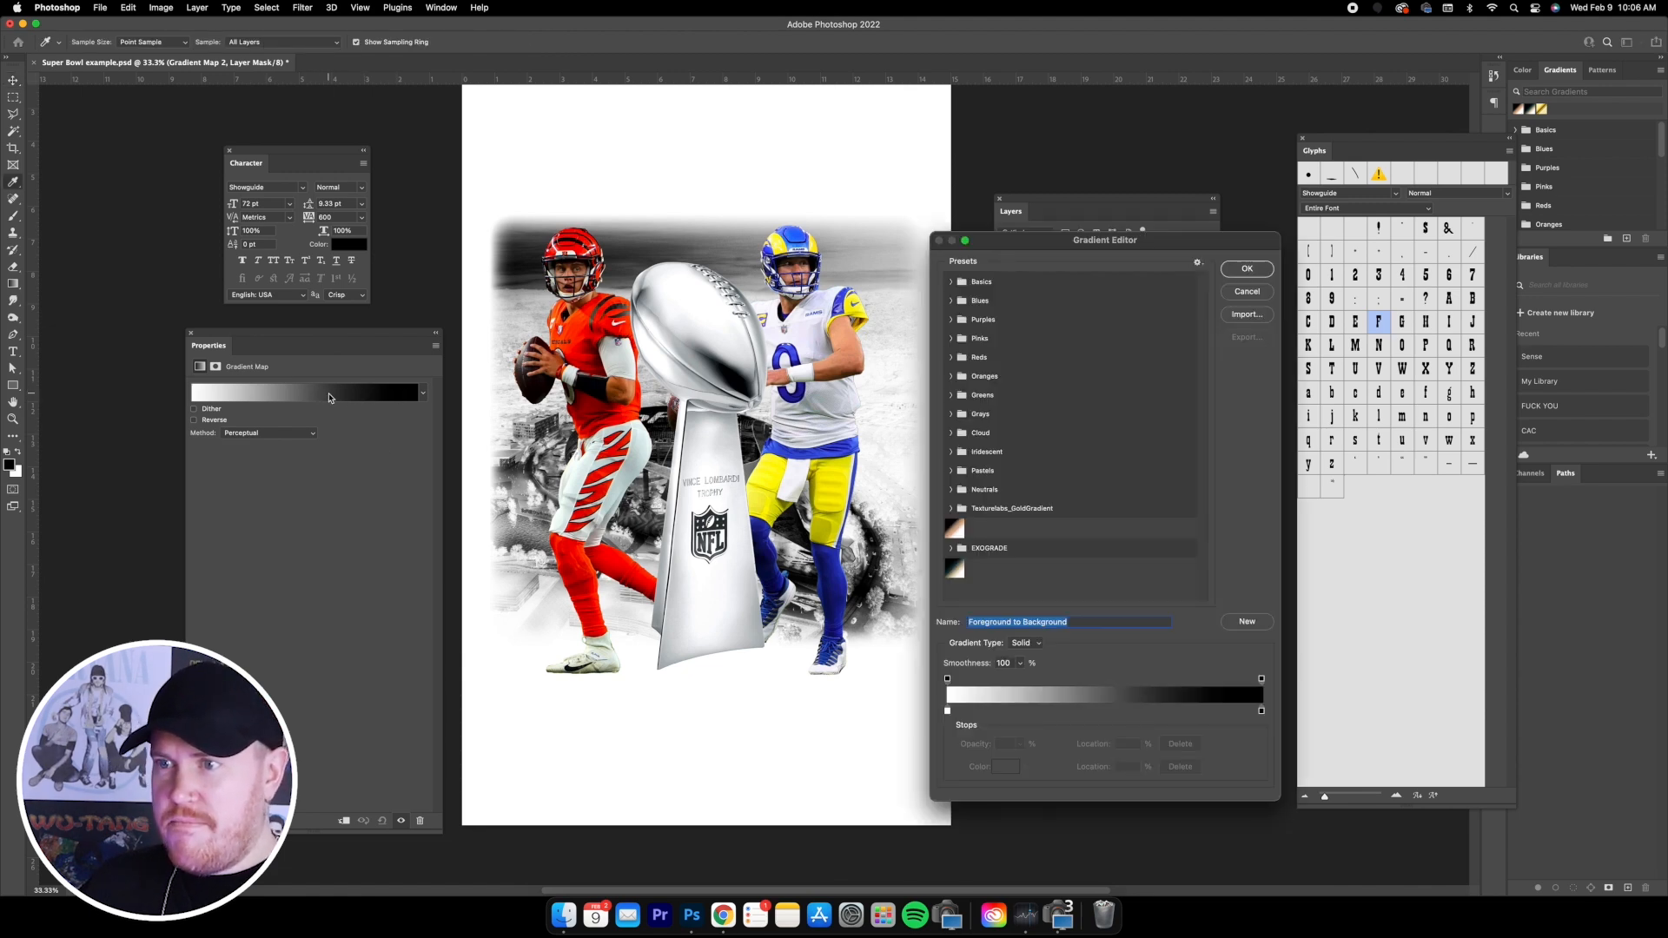
{"action": "left_click_drag", "start_coordinate": [1072, 243], "coordinate": [1053, 251]}
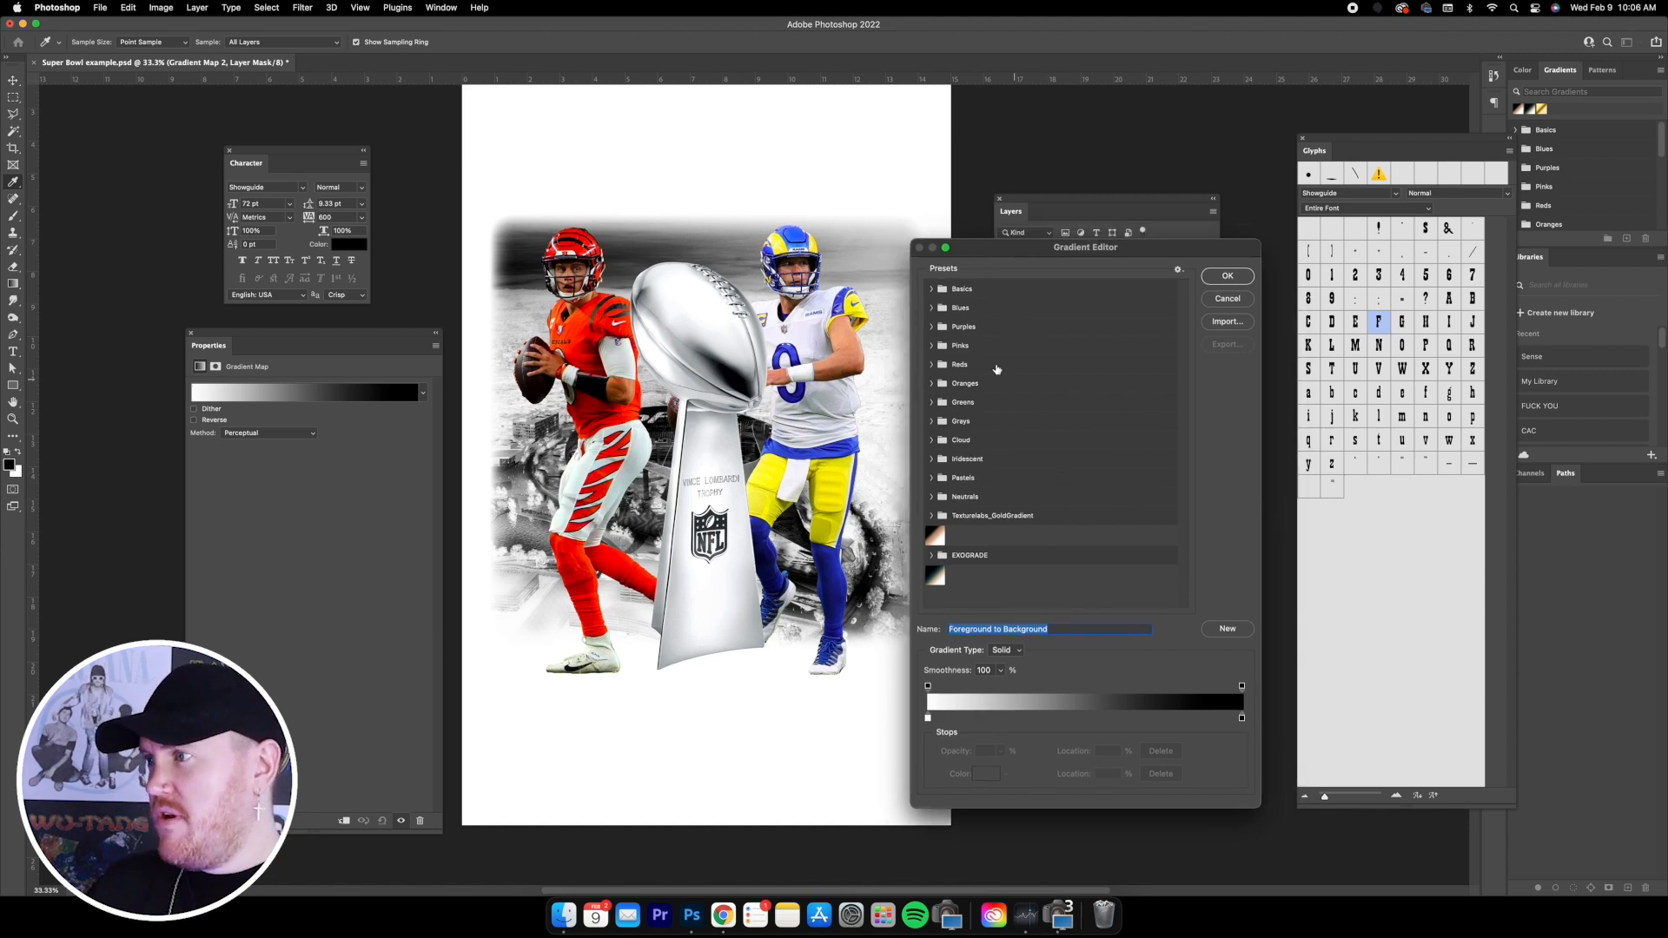
{"action": "left_click", "coordinate": [932, 309]}
{"action": "left_click", "coordinate": [931, 309]}
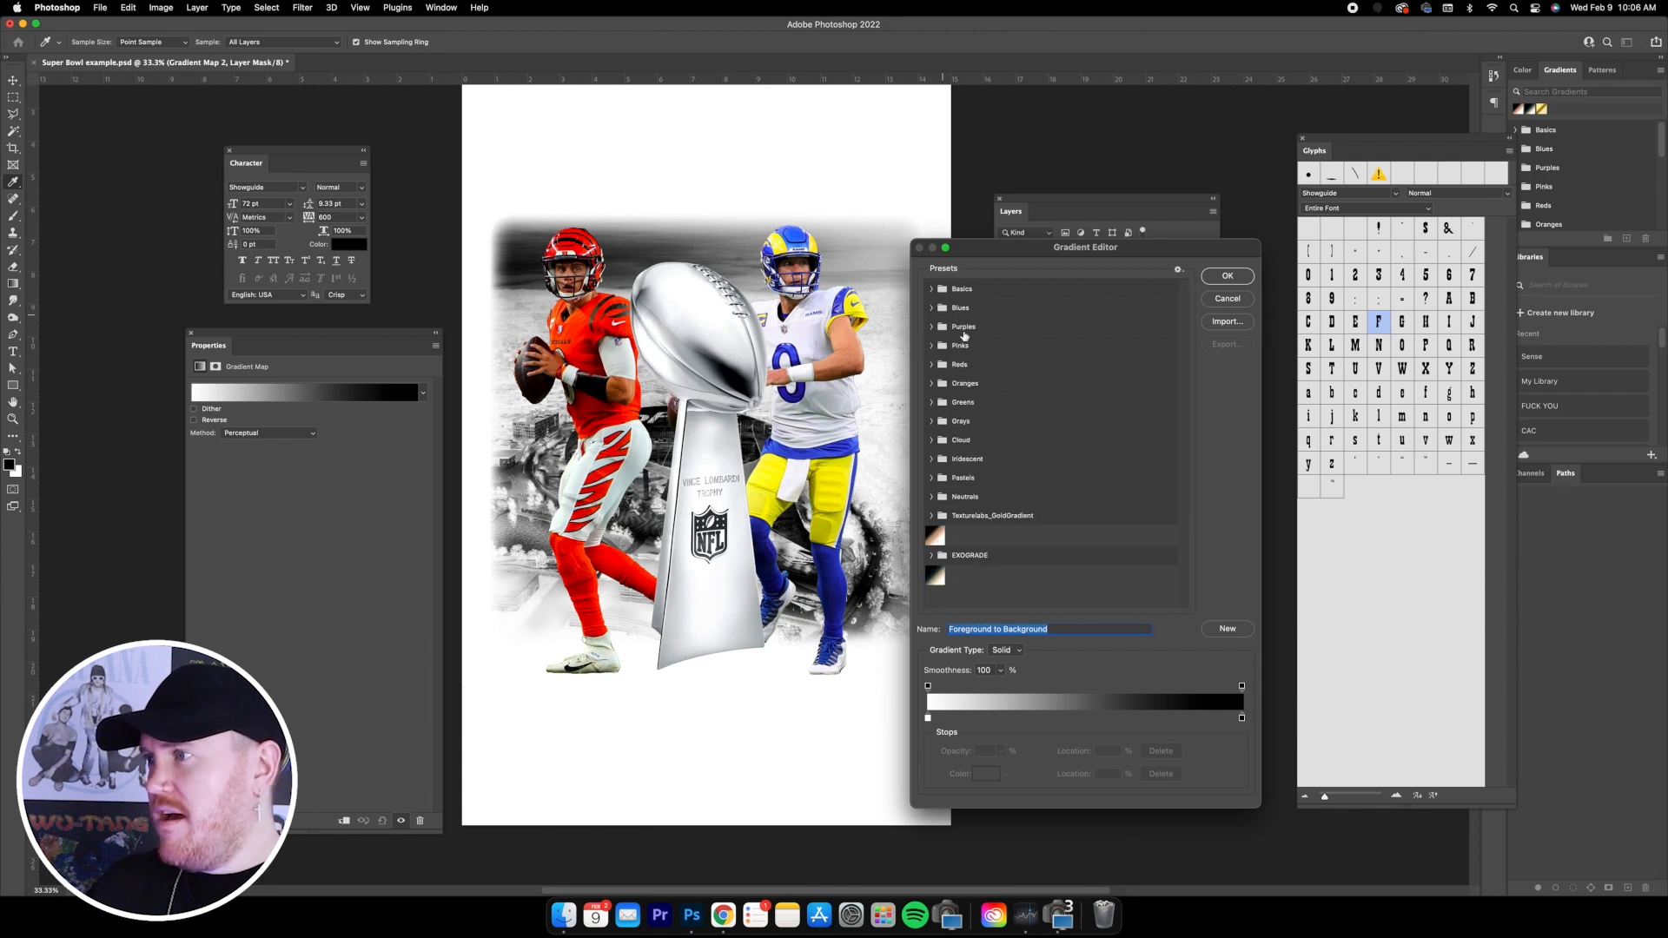
{"action": "left_click", "coordinate": [931, 556]}
{"action": "scroll", "coordinate": [1030, 561], "scroll_direction": "down", "scroll_amount": 3}
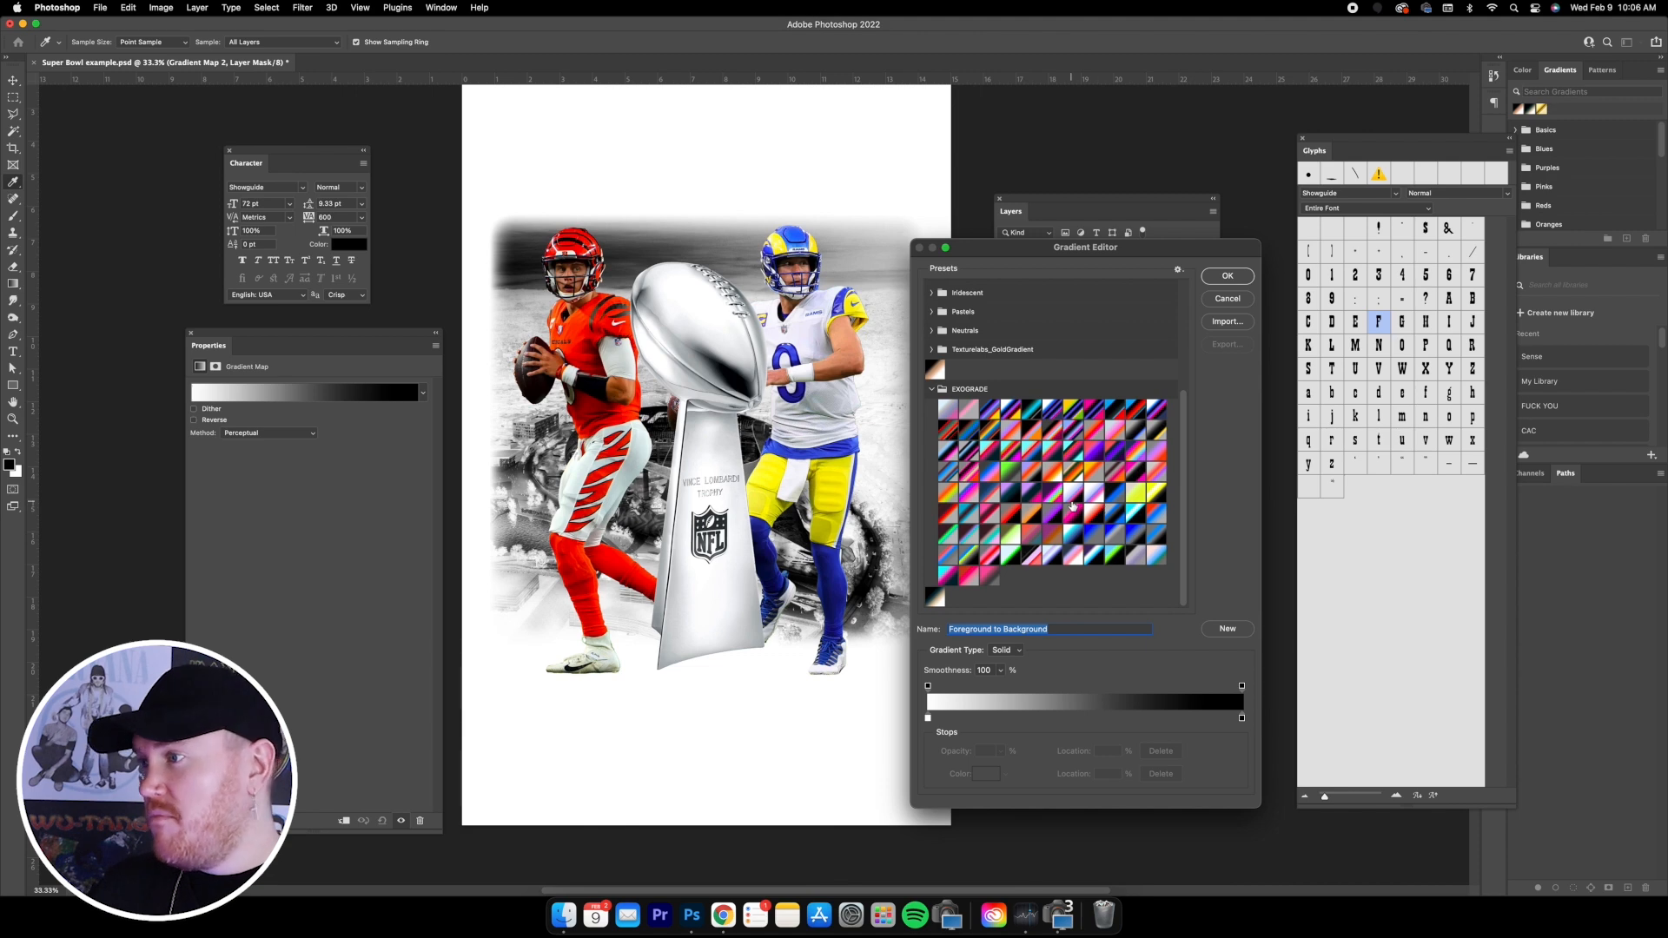
{"action": "left_click", "coordinate": [932, 389]}
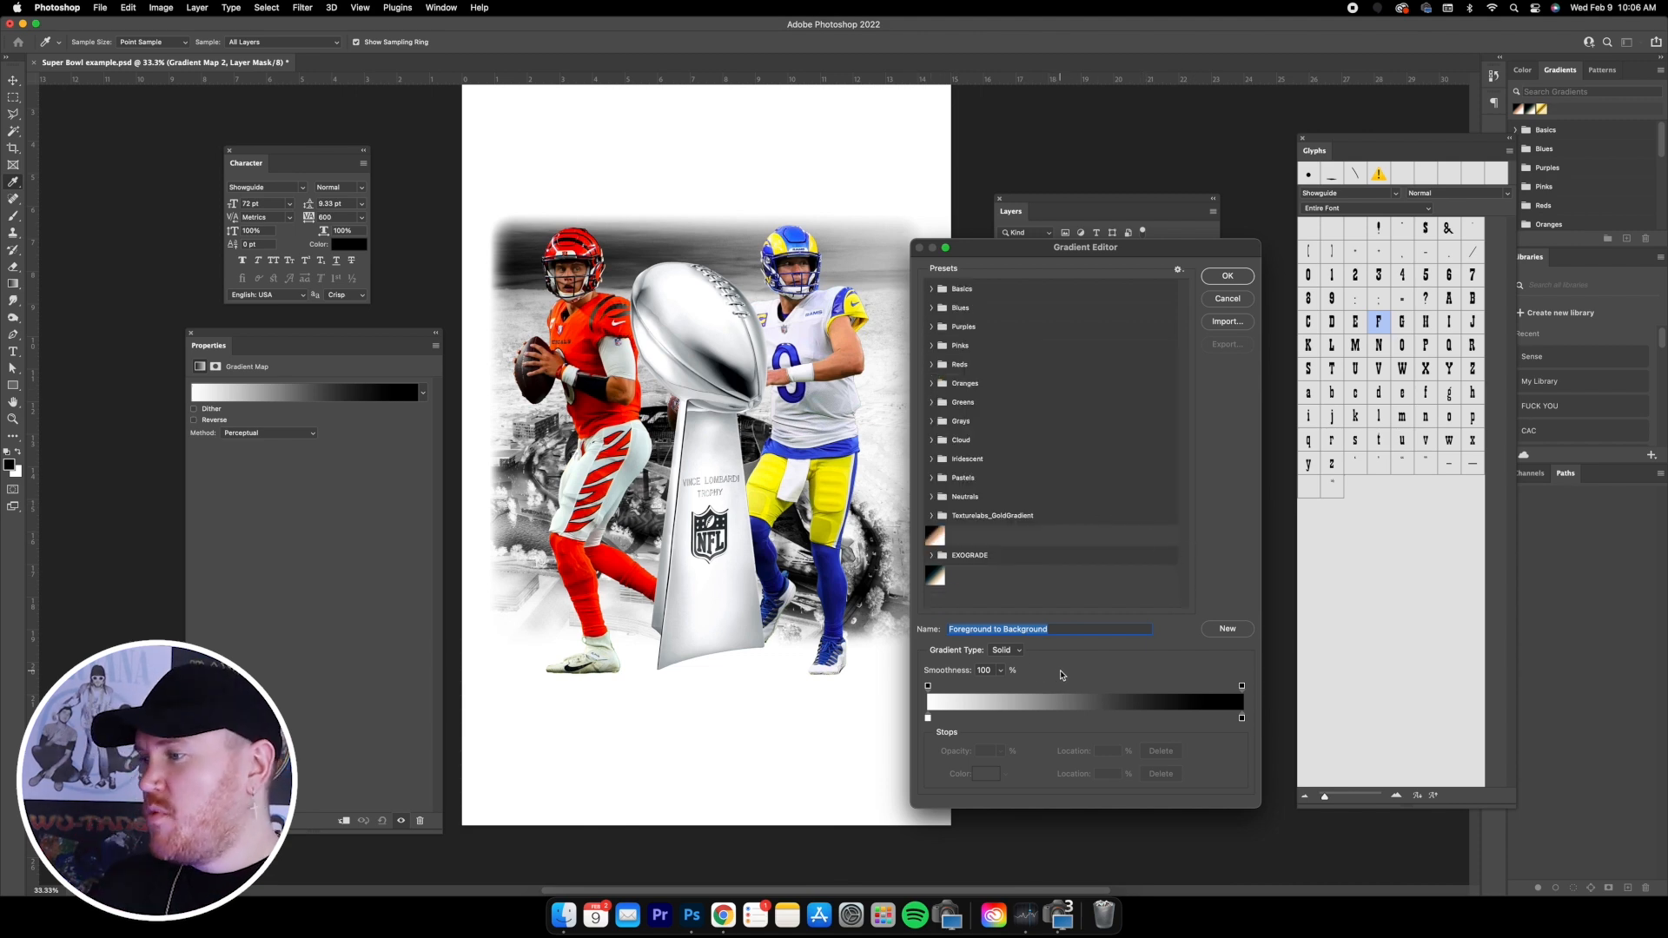
- Set the gradient's starting colour stop at location 0% to black
{"action": "left_click", "coordinate": [928, 720]}
{"action": "left_click", "coordinate": [1241, 717]}
{"action": "left_click", "coordinate": [929, 720]}
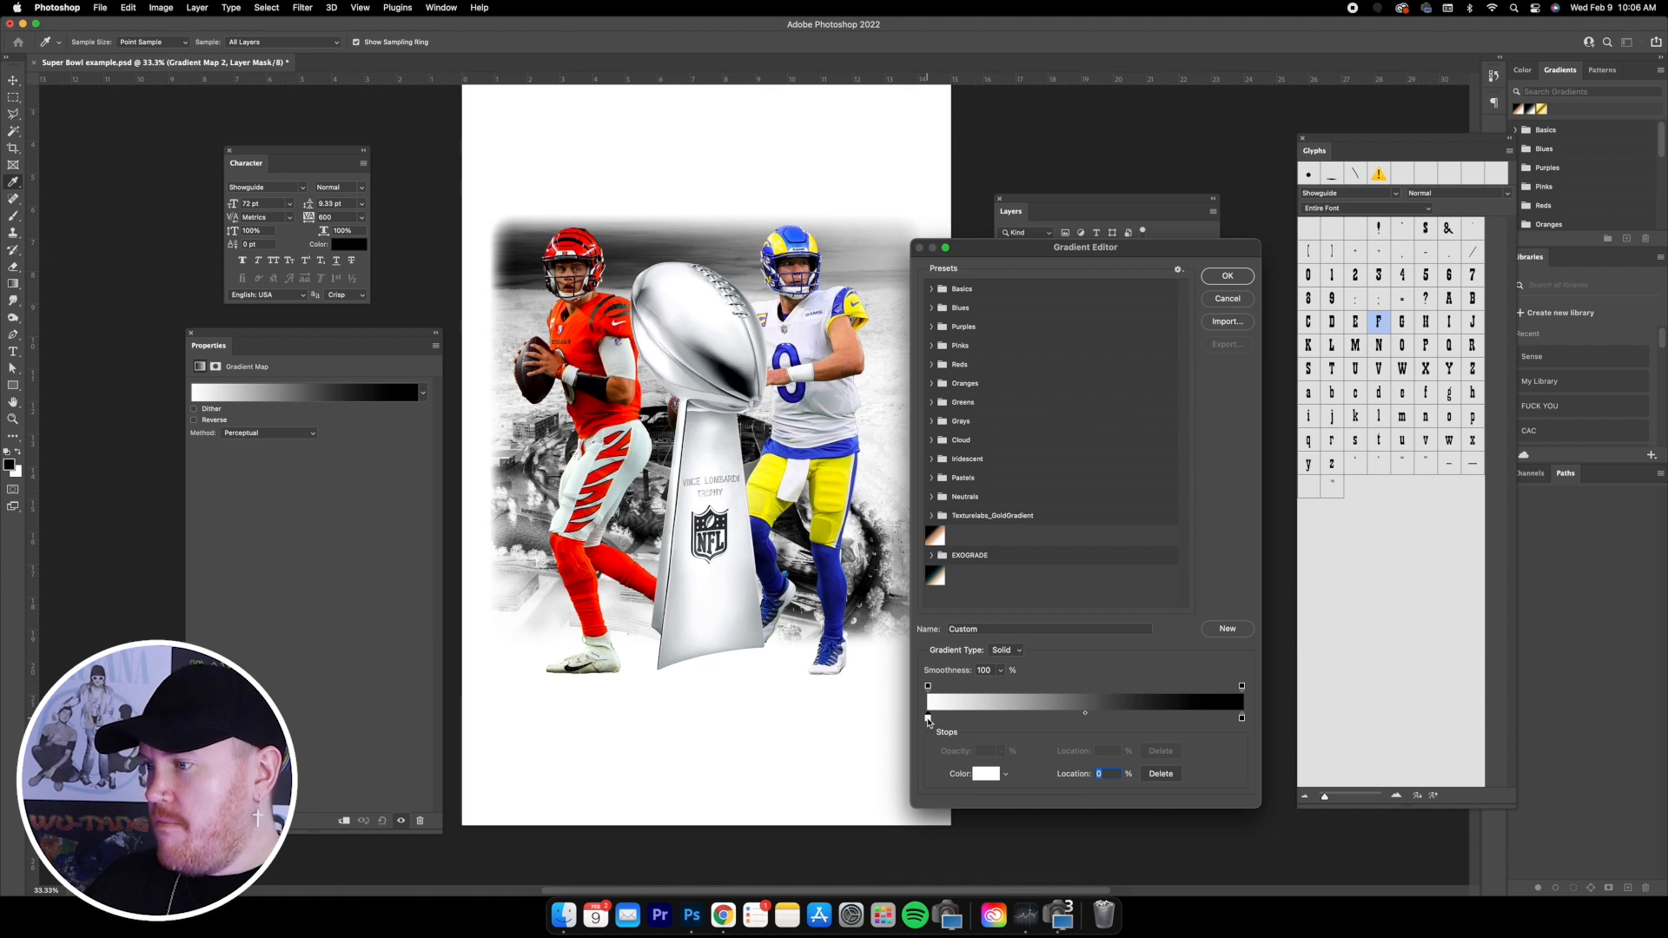
{"action": "left_click", "coordinate": [1241, 718]}
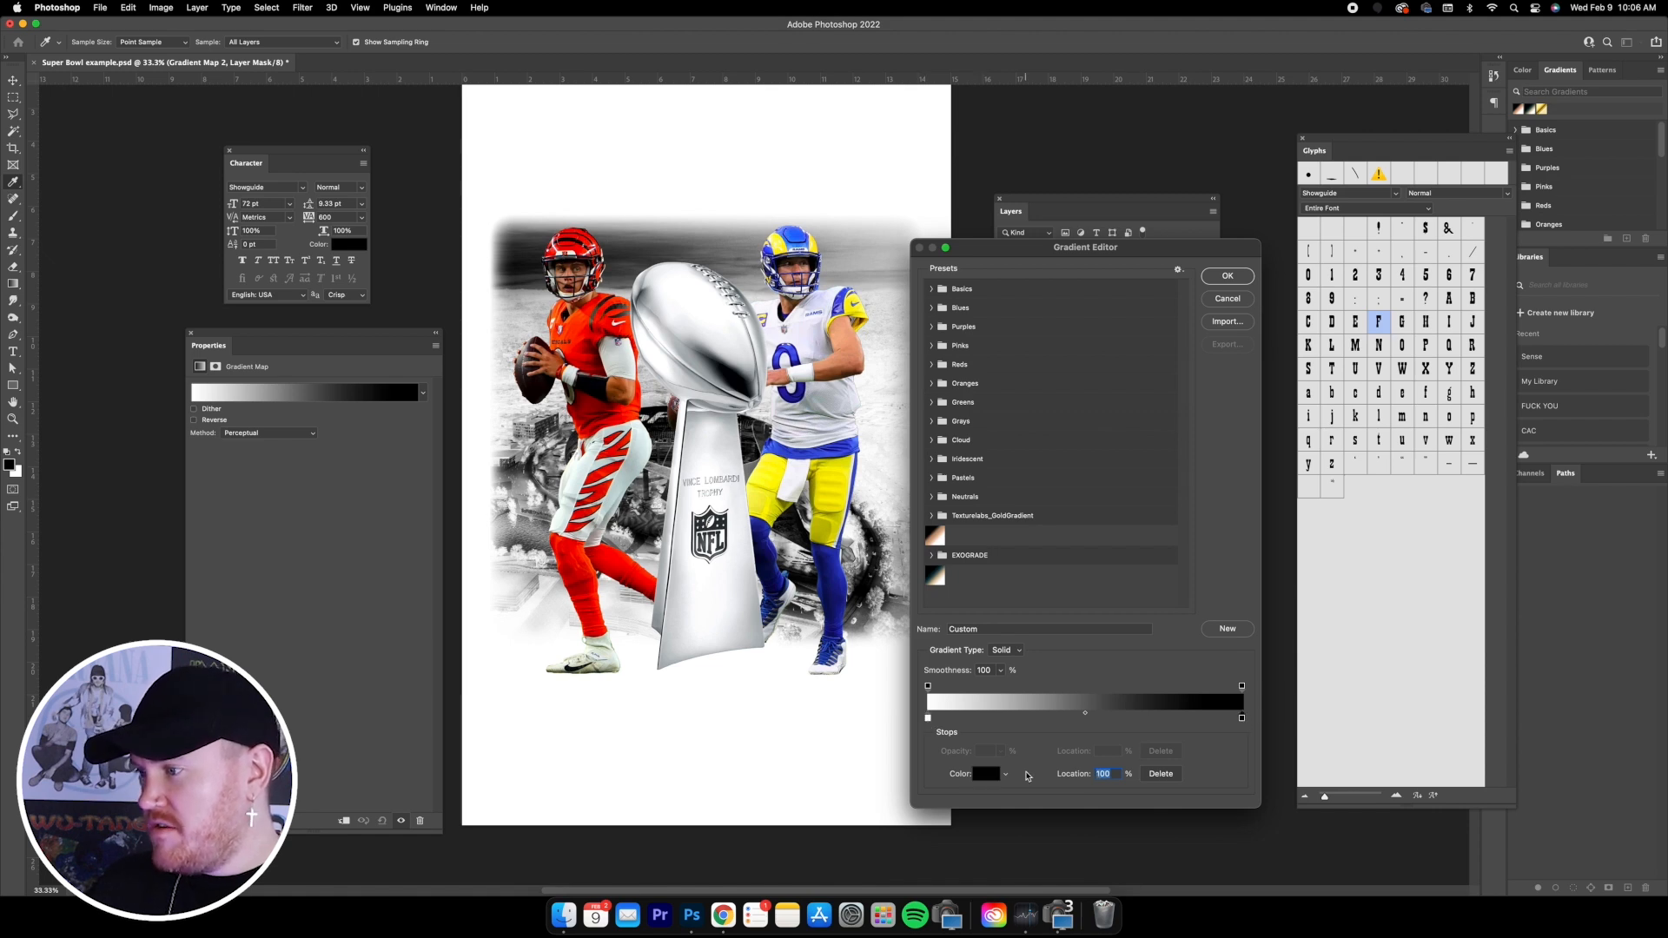
{"action": "left_click", "coordinate": [928, 718]}
{"action": "left_click", "coordinate": [1006, 779]}
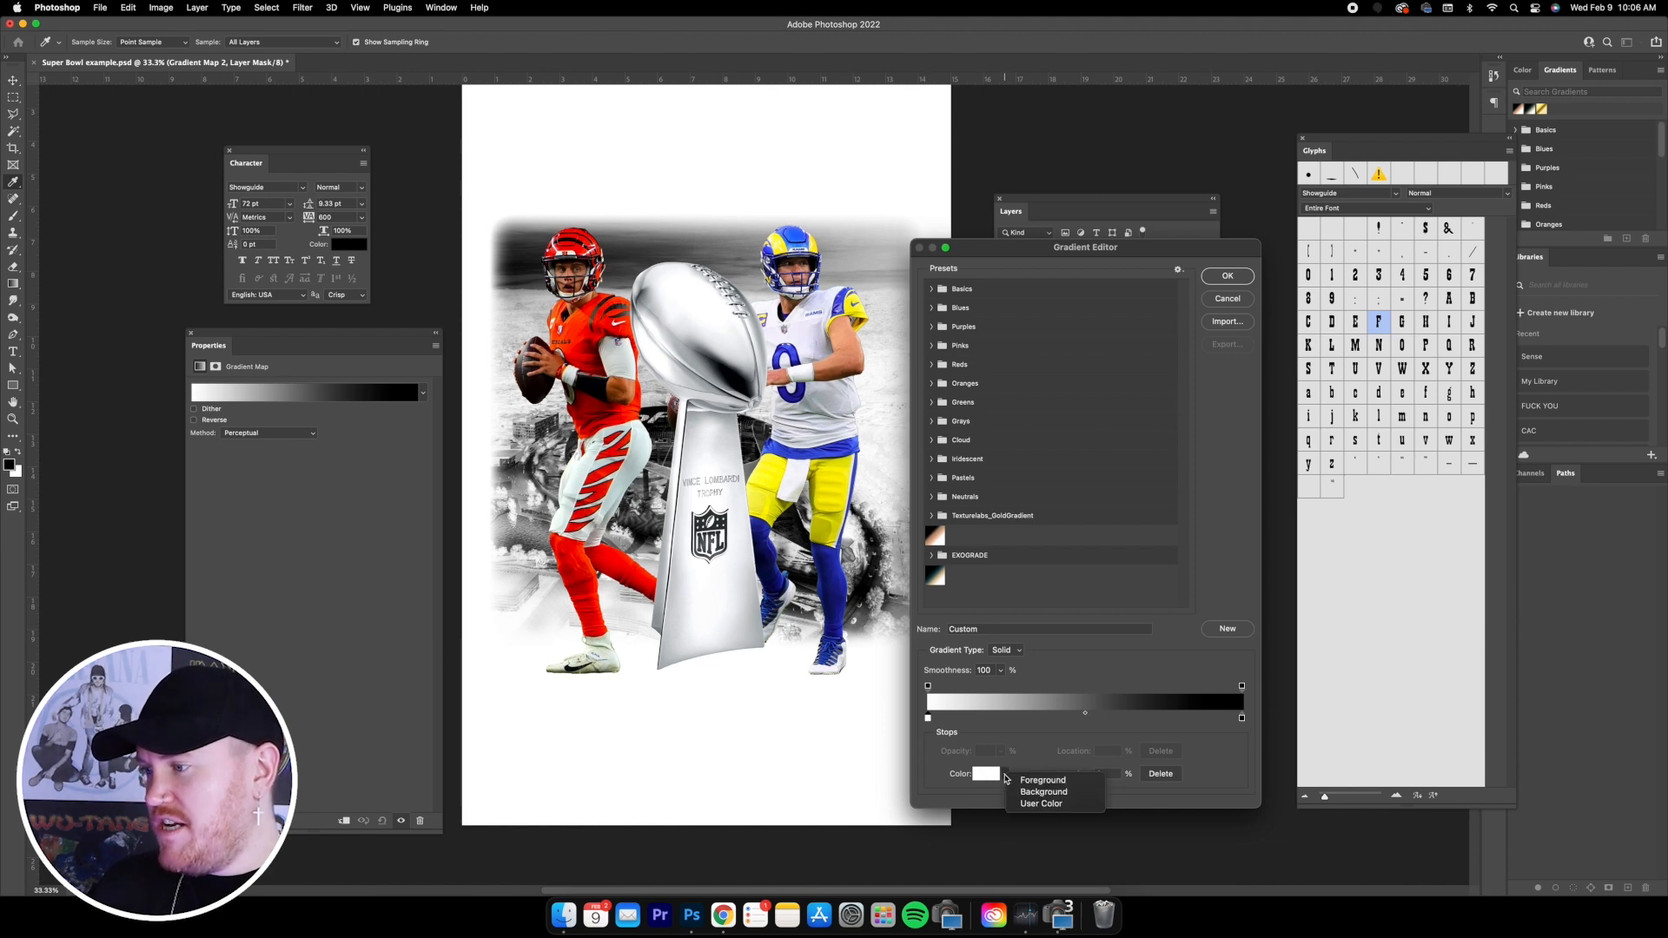
{"action": "left_click", "coordinate": [1004, 777]}
{"action": "left_click", "coordinate": [993, 777]}
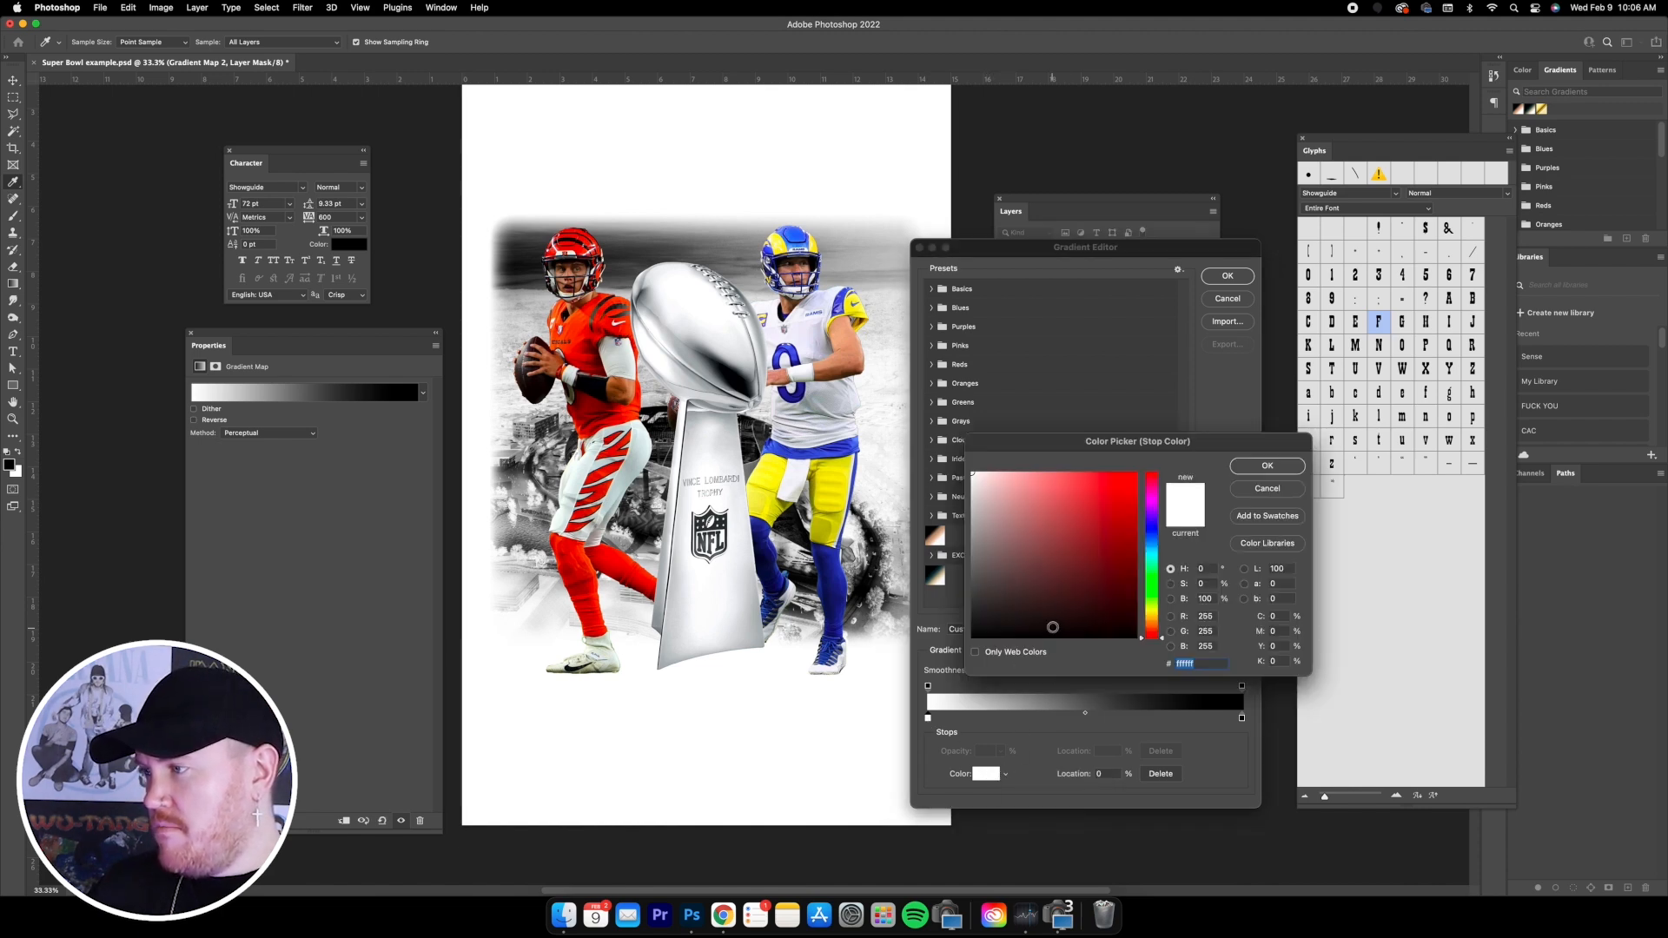
{"action": "left_click", "coordinate": [1053, 636]}
{"action": "left_click", "coordinate": [1262, 467]}
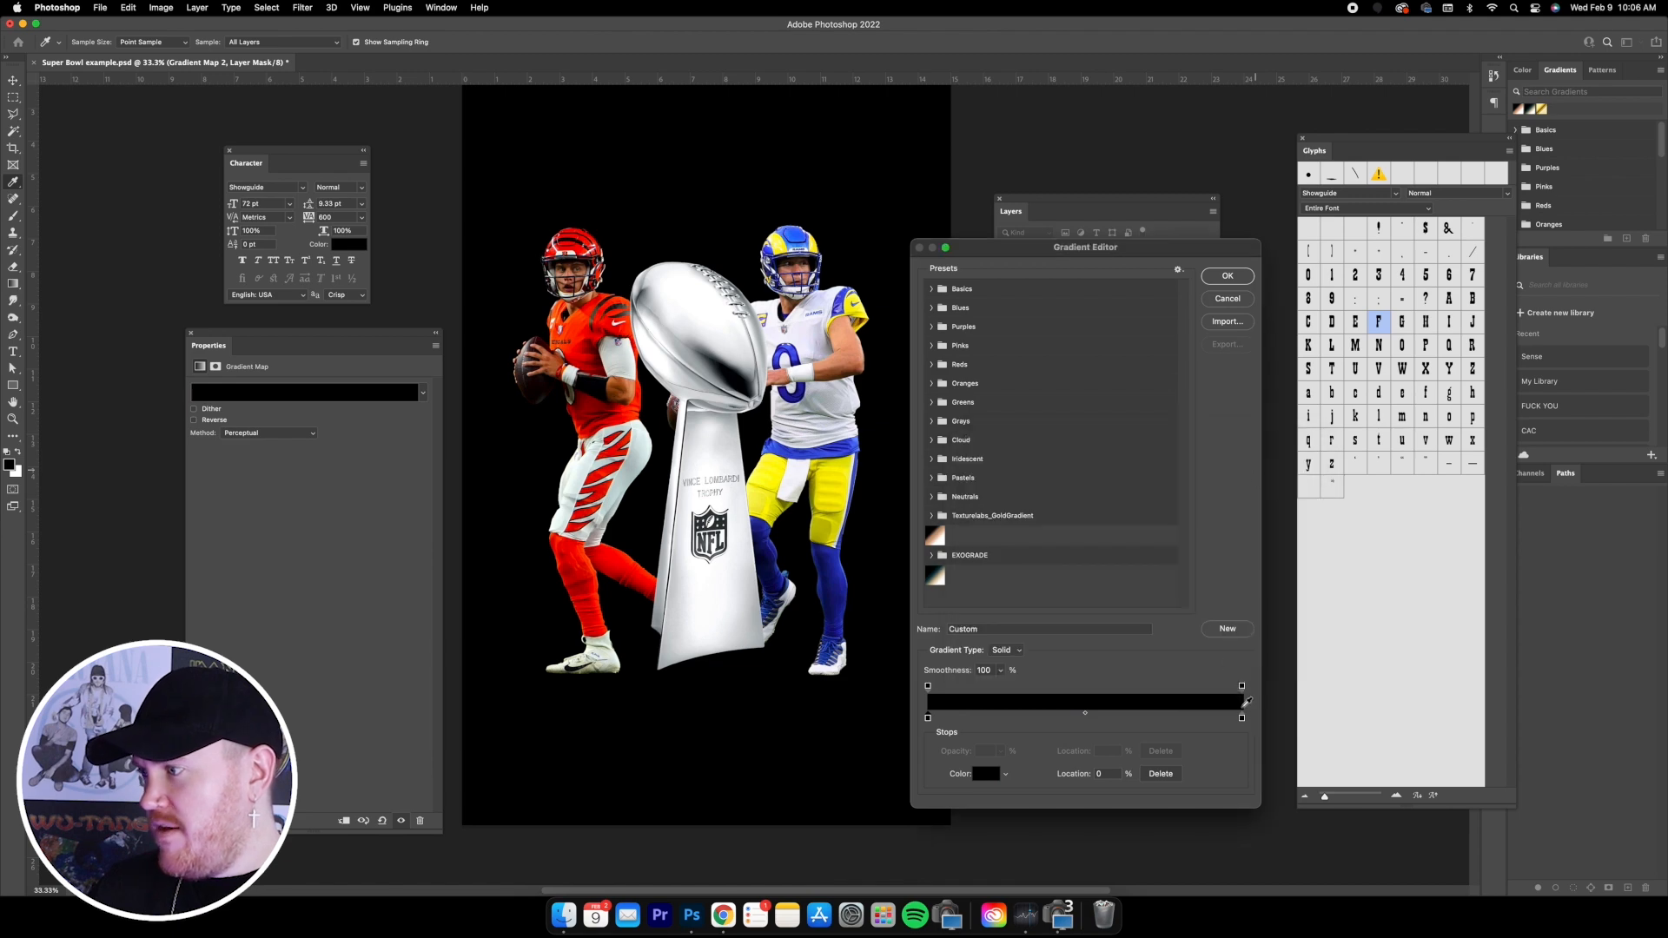
- Set the gradient's end colour stop at location 100% to white
{"action": "left_click", "coordinate": [1241, 718]}
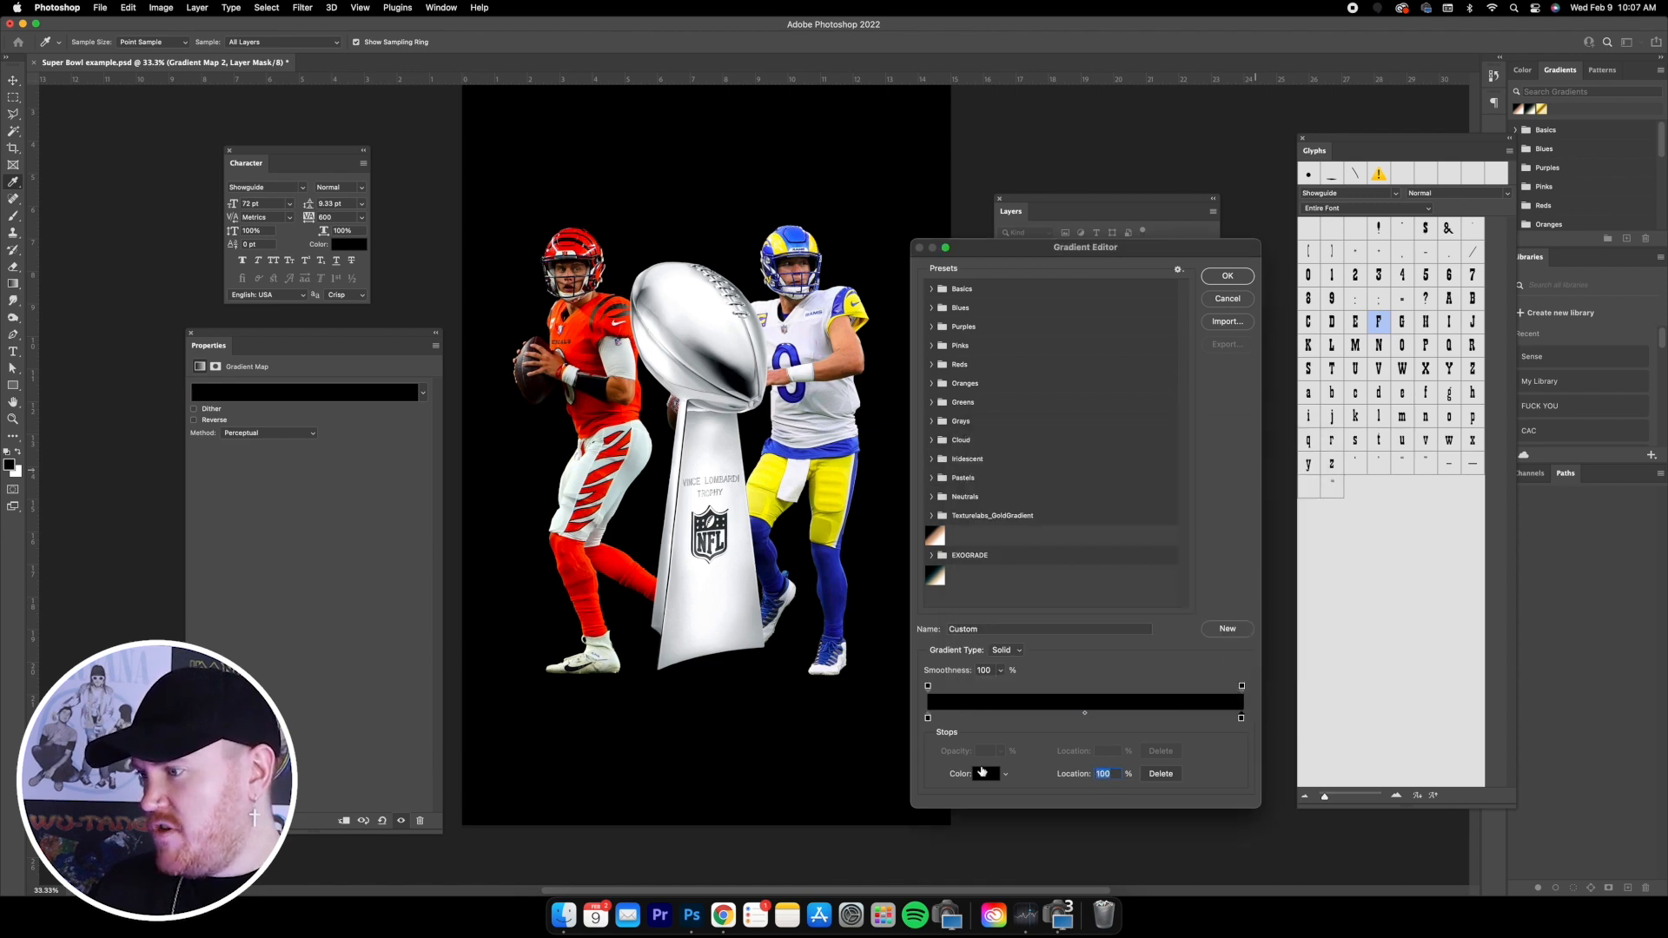
{"action": "left_click", "coordinate": [986, 773]}
{"action": "left_click", "coordinate": [973, 474]}
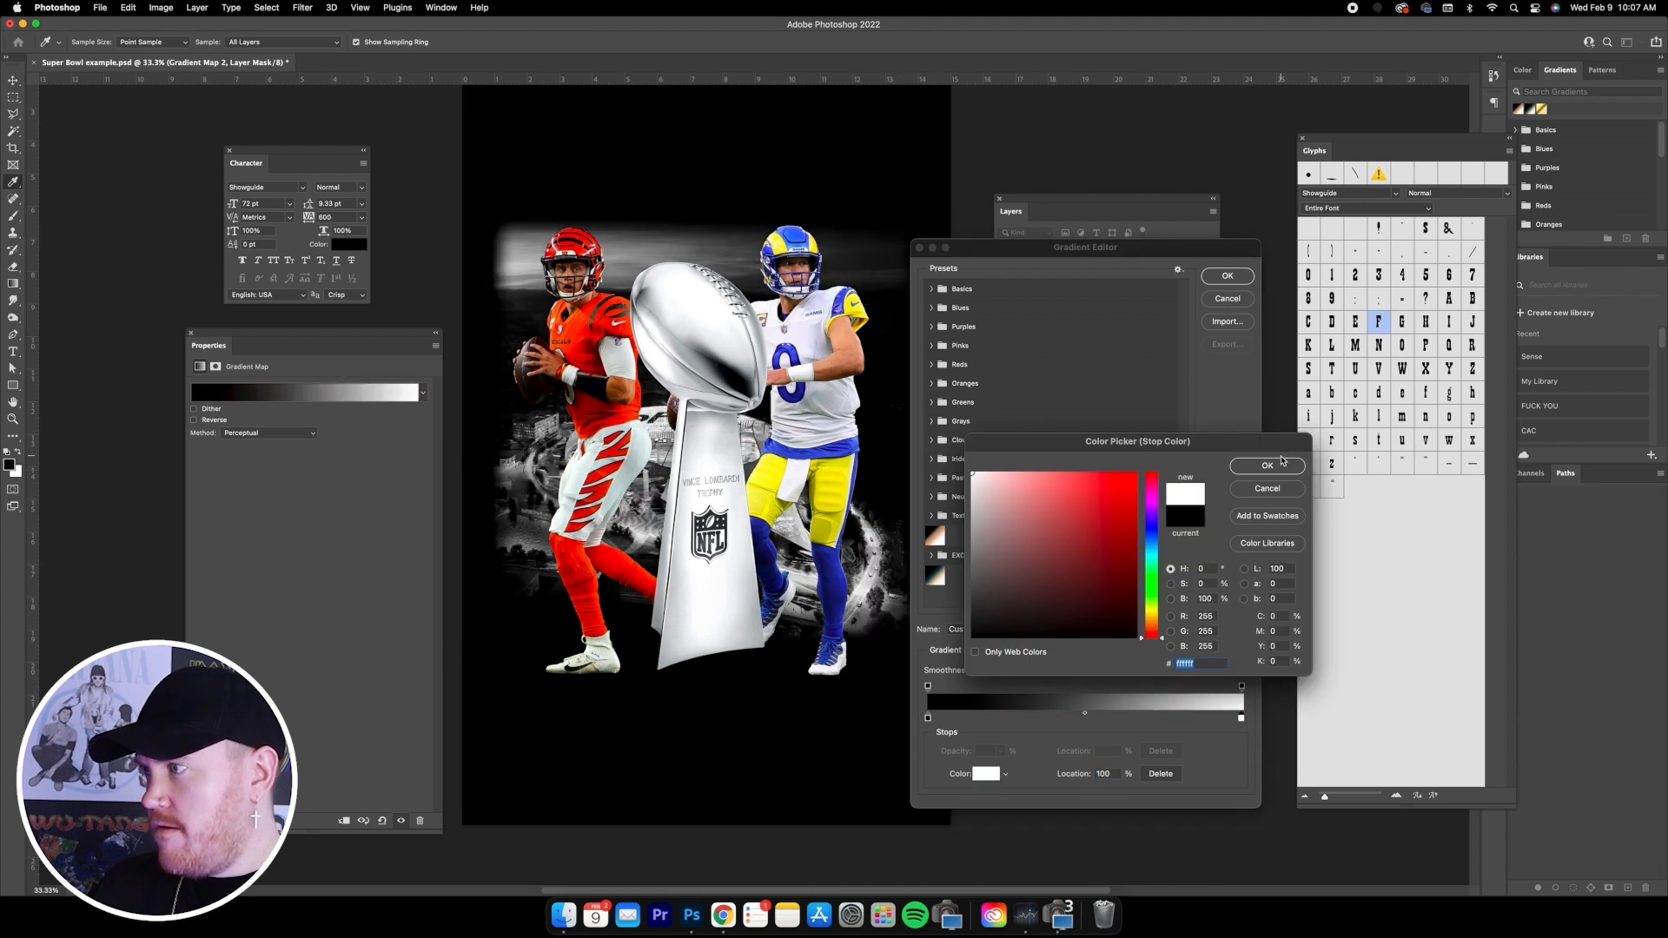
{"action": "left_click", "coordinate": [1267, 466]}
- Add a colour stop in the middle of the gradient at location 50%
{"action": "left_click", "coordinate": [1088, 720]}
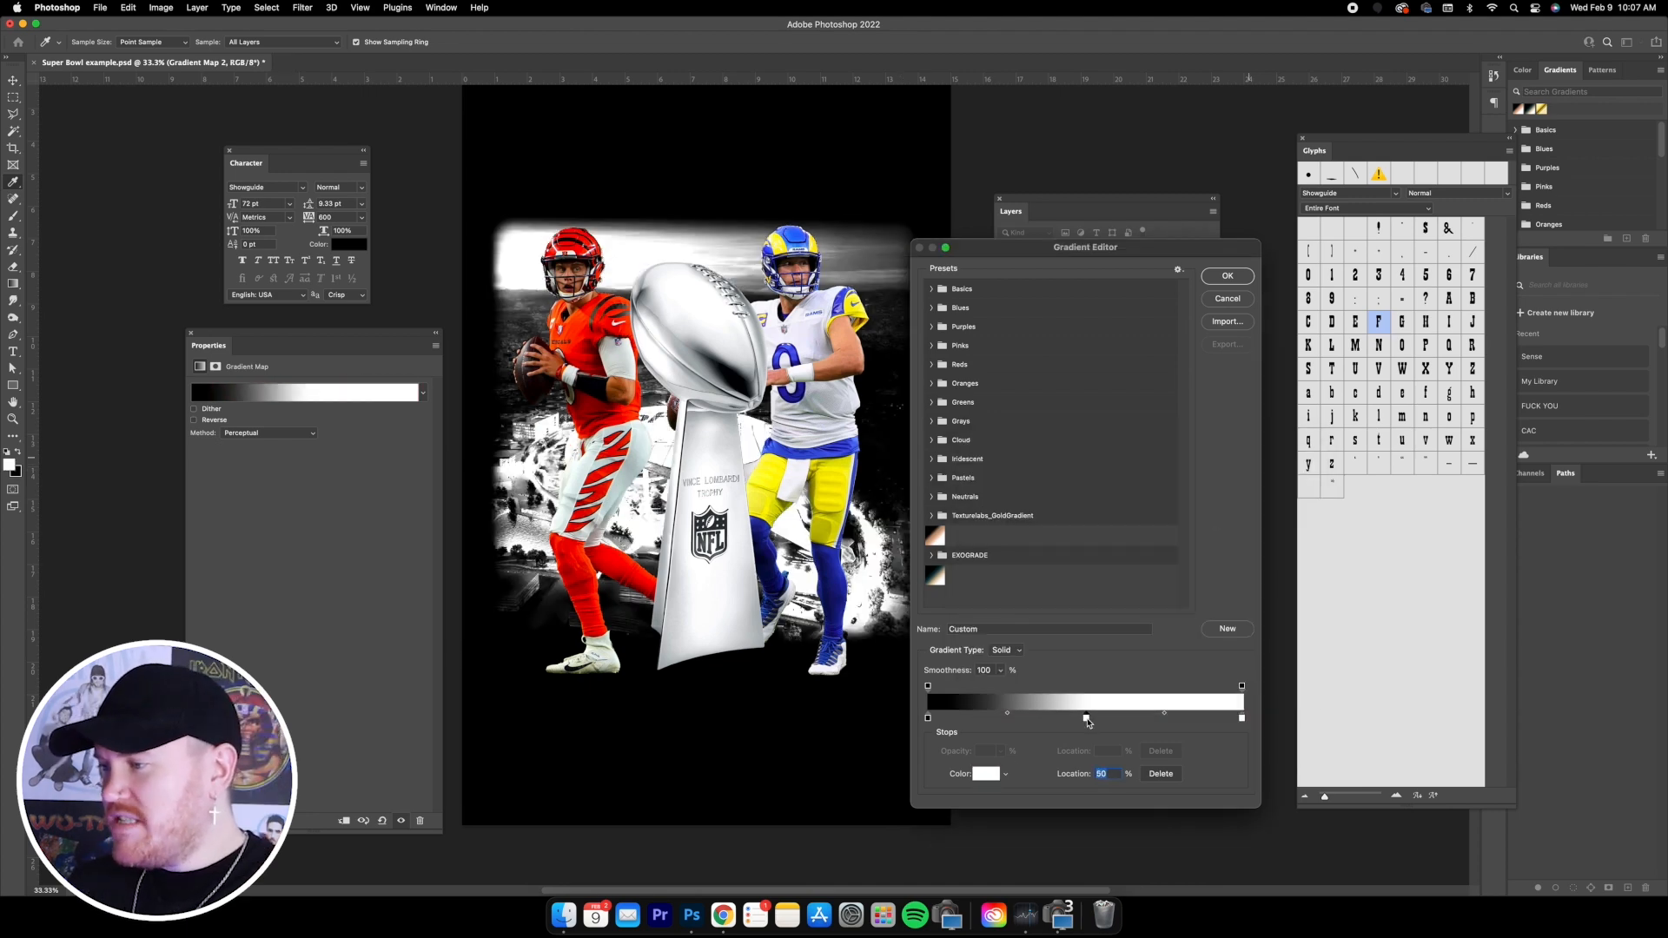
{"action": "key", "text": "Down"}
{"action": "key", "text": "Down"}
{"action": "key", "text": "Down"}
{"action": "key", "text": "Down"}
{"action": "key", "text": "Down"}
{"action": "key", "text": "Down"}
{"action": "key", "text": "Down"}
{"action": "key", "text": "Down"}
{"action": "key", "text": "Down"}
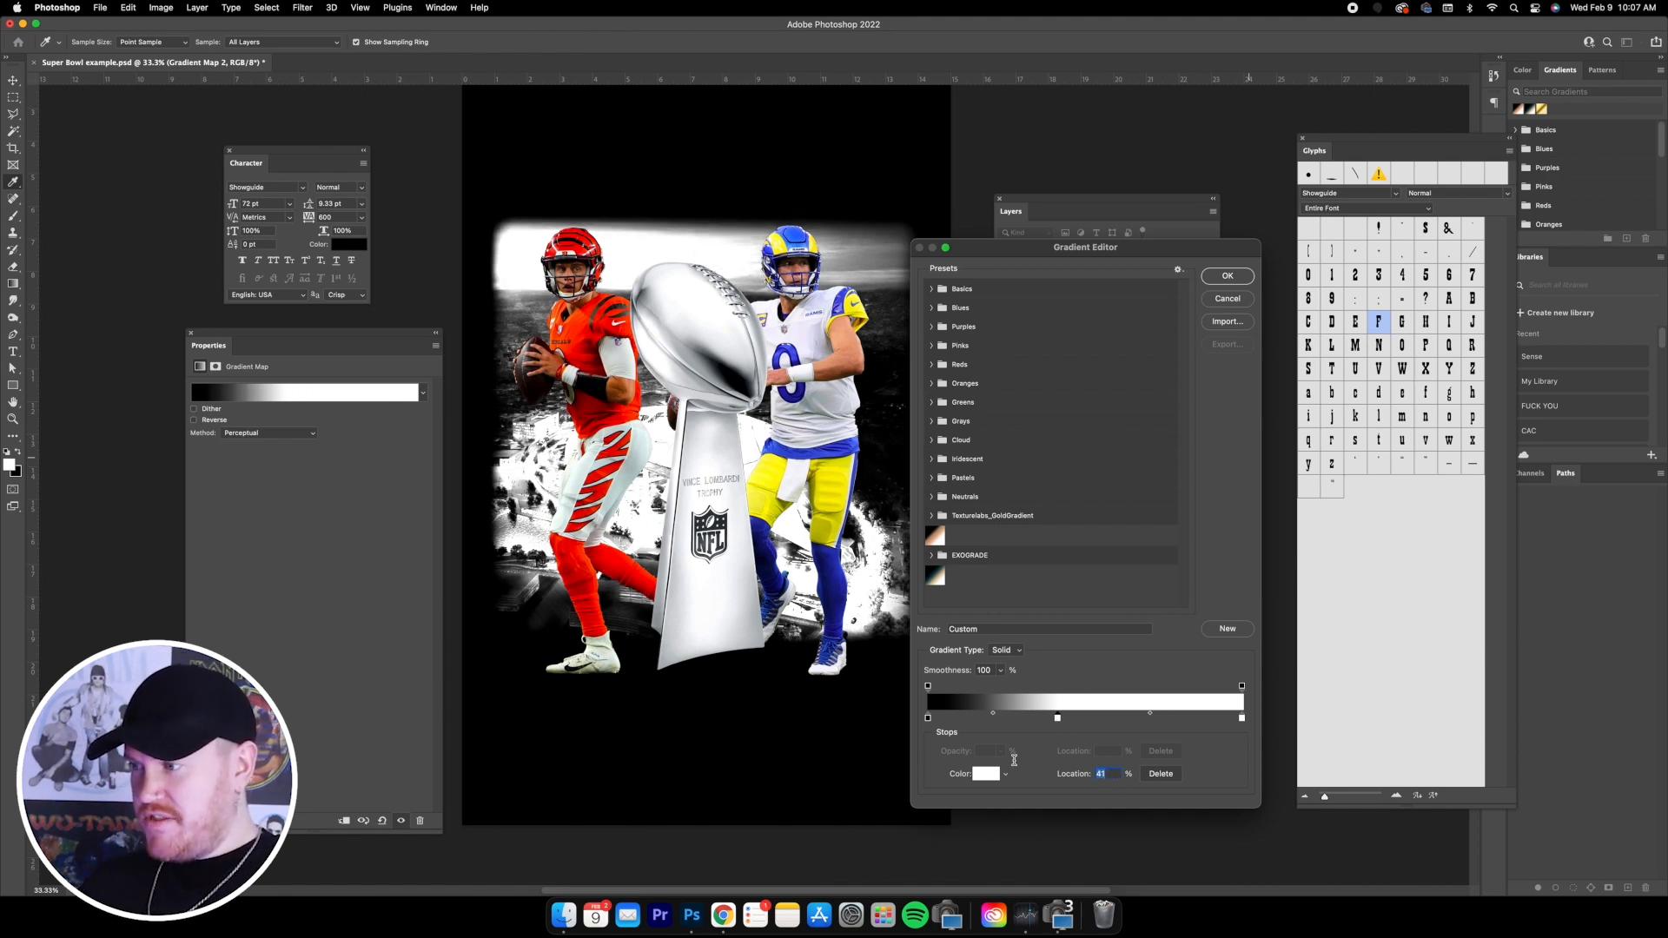
{"action": "type", "text": "50"}
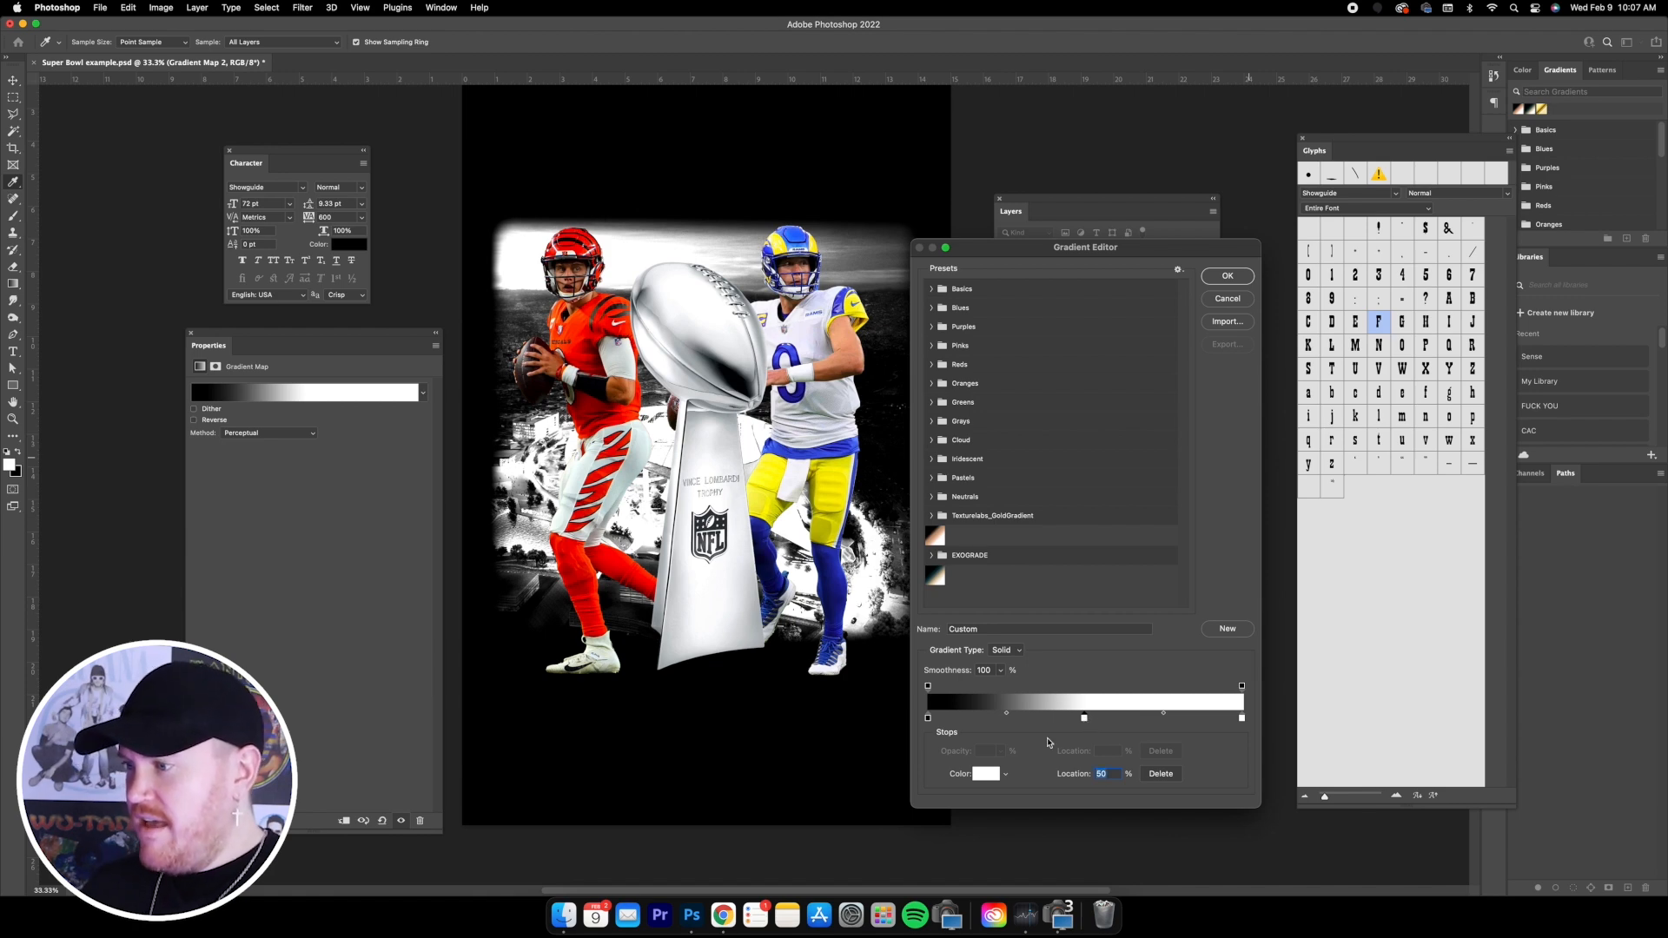
- Set the middle stop to light grey #c6c7c9 sampled from the trophy's football and move it to location 69%
{"action": "left_click", "coordinate": [990, 773]}
{"action": "left_click", "coordinate": [688, 332]}
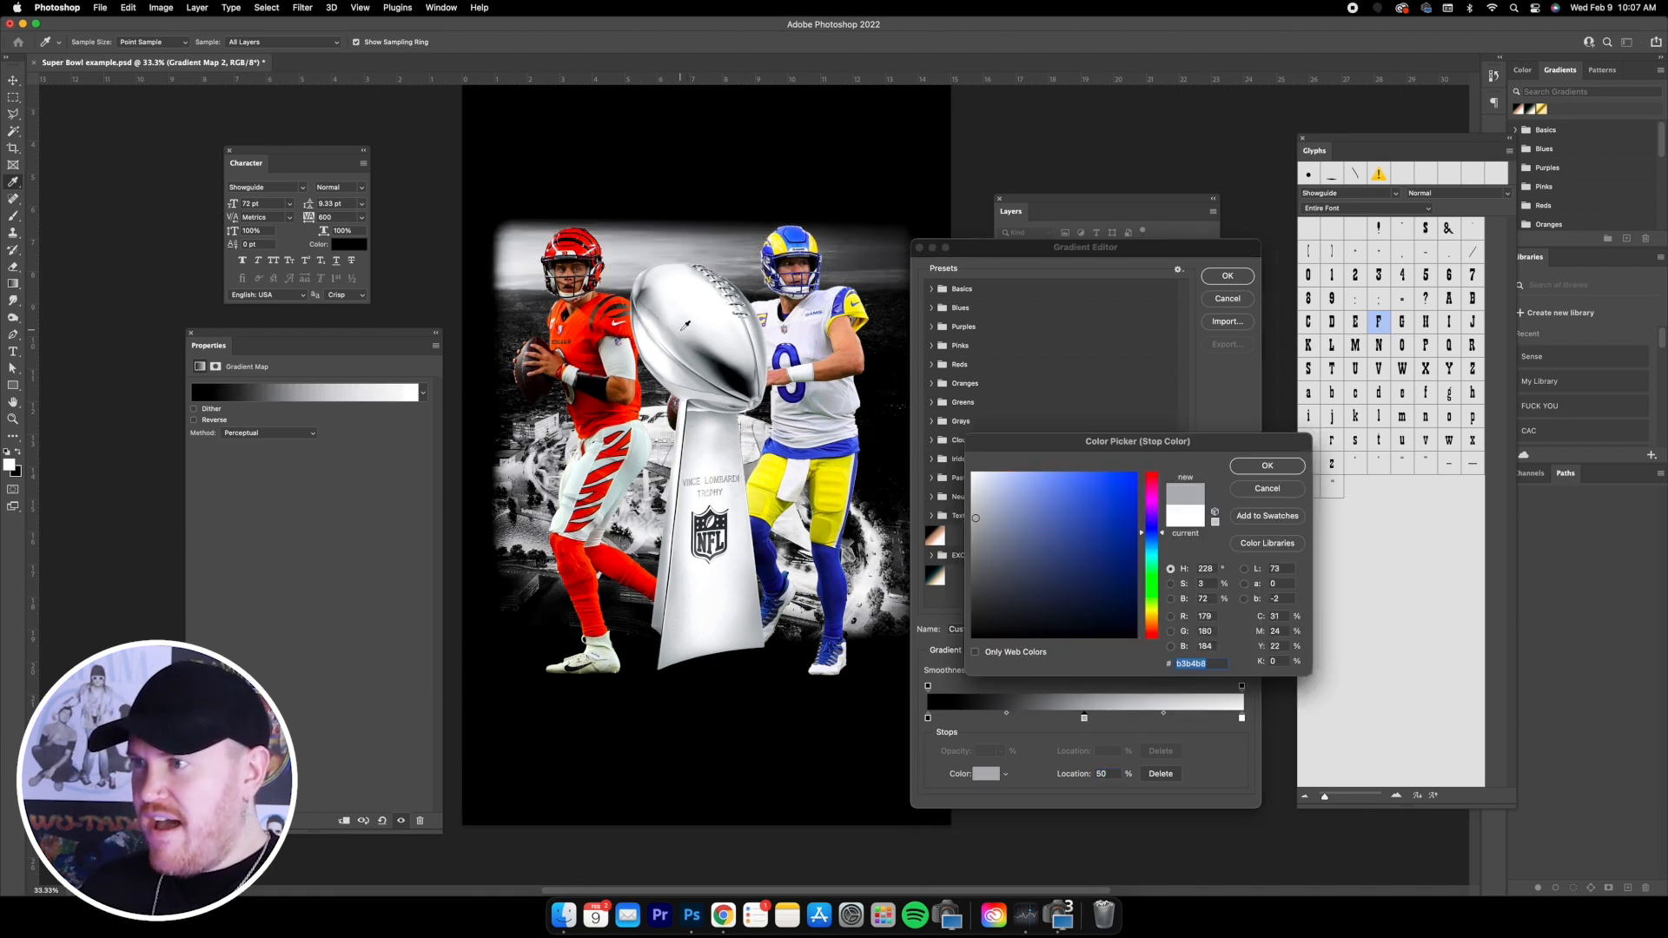
{"action": "left_click", "coordinate": [660, 315]}
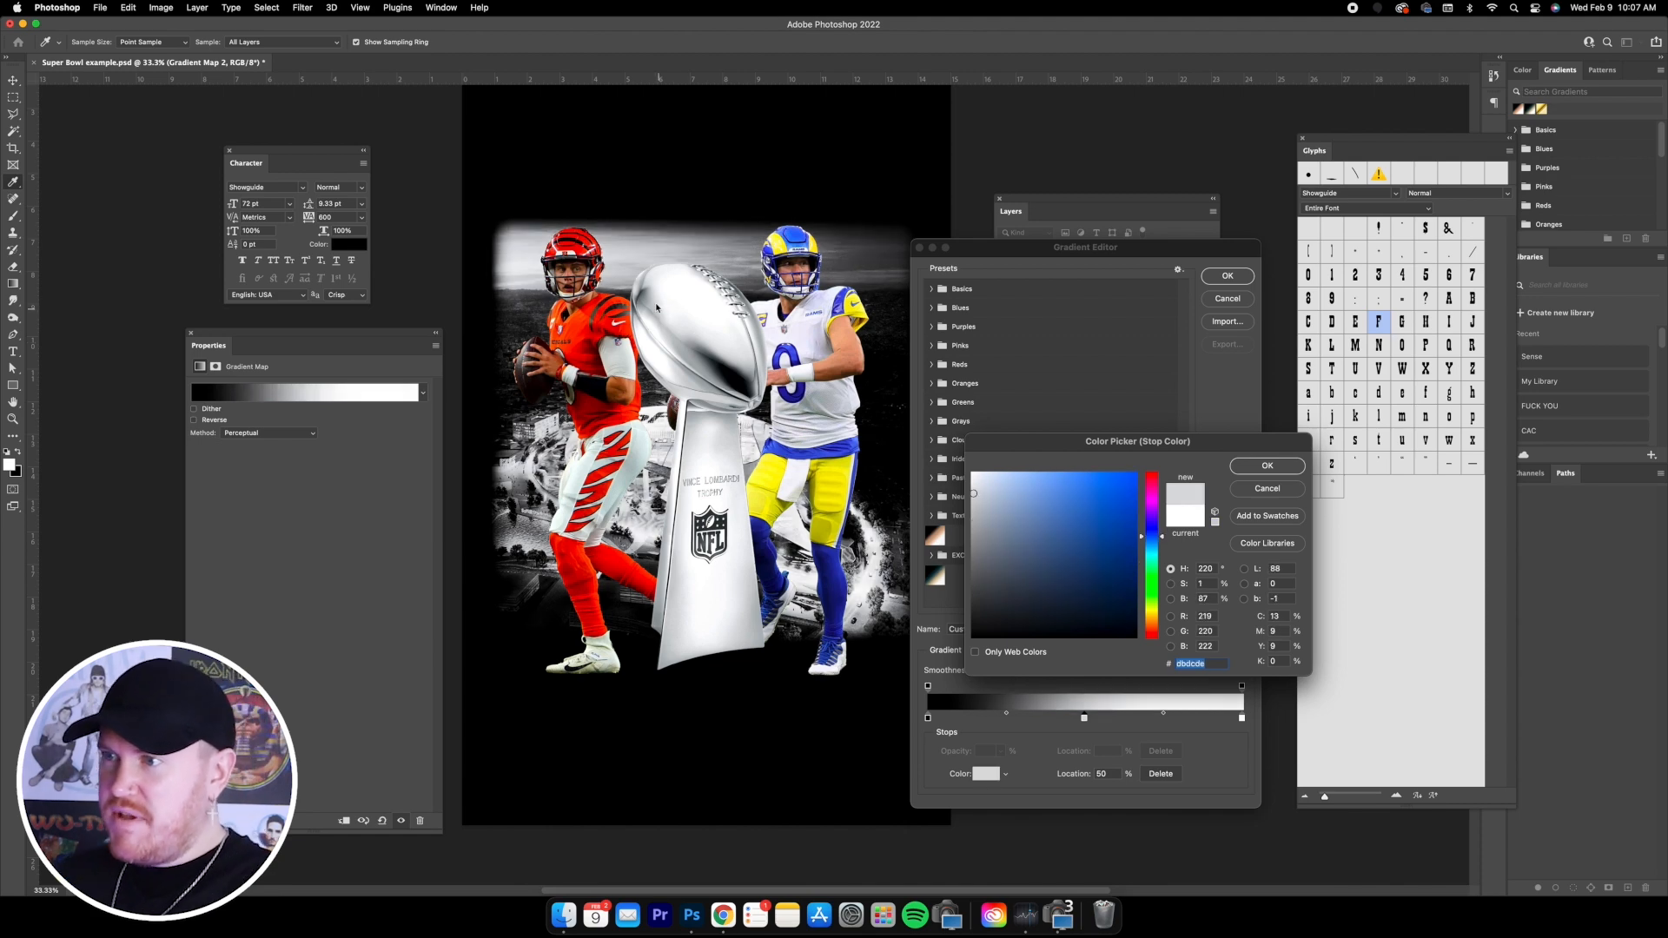
{"action": "left_click", "coordinate": [658, 313]}
{"action": "left_click", "coordinate": [654, 312]}
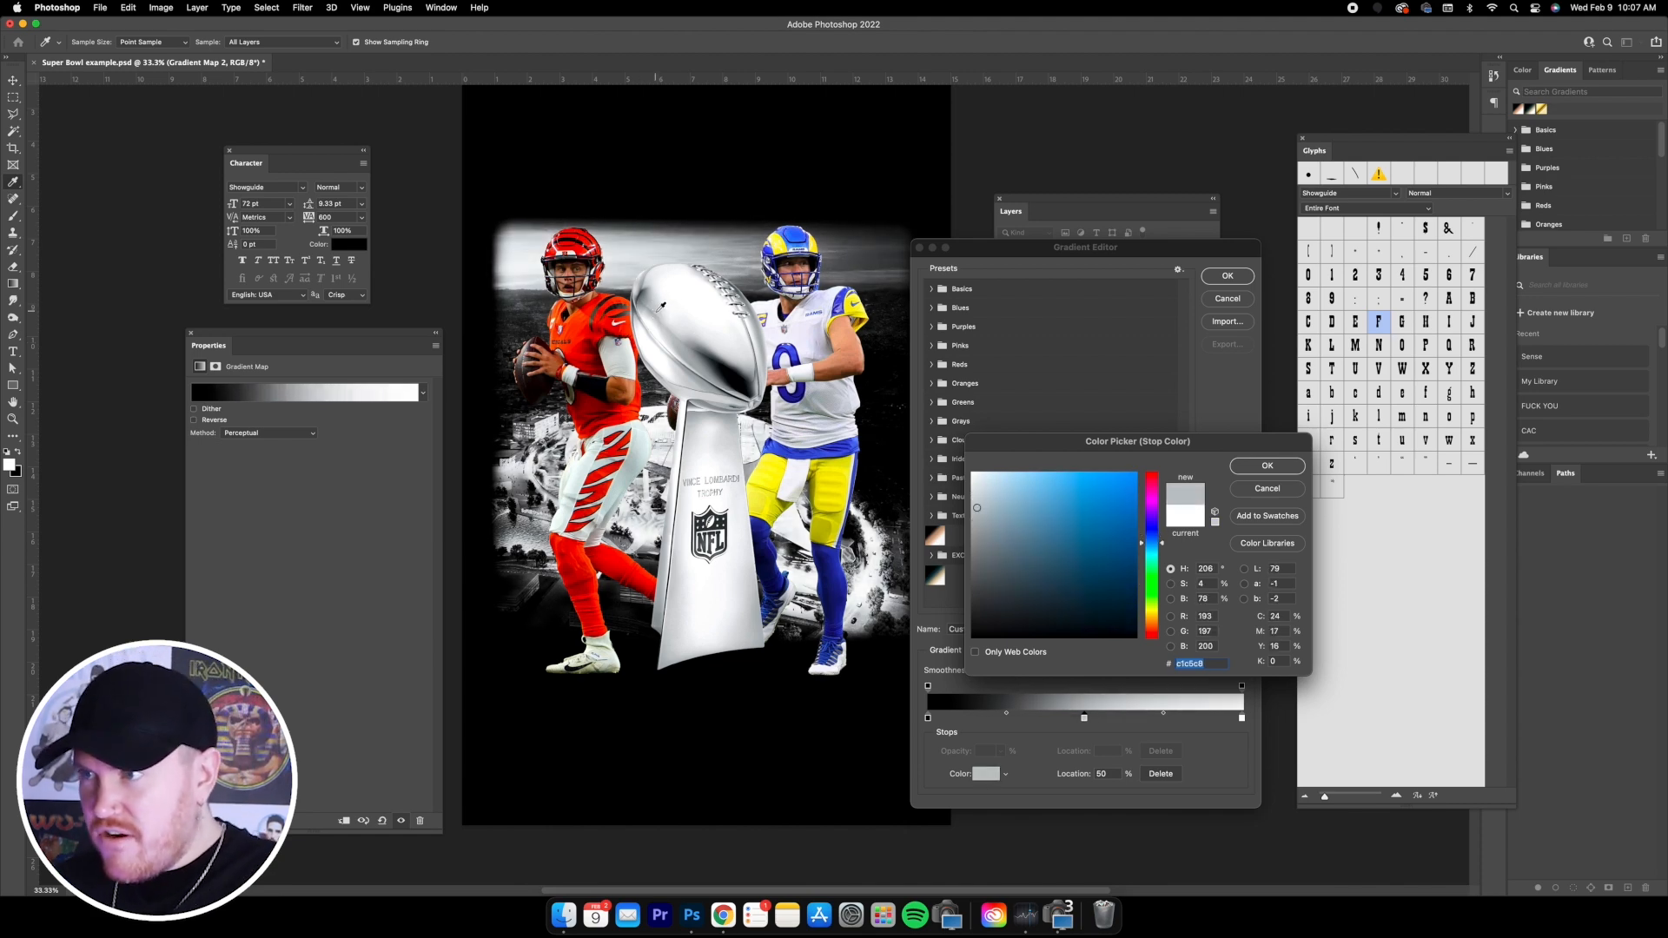
{"action": "left_click", "coordinate": [658, 303]}
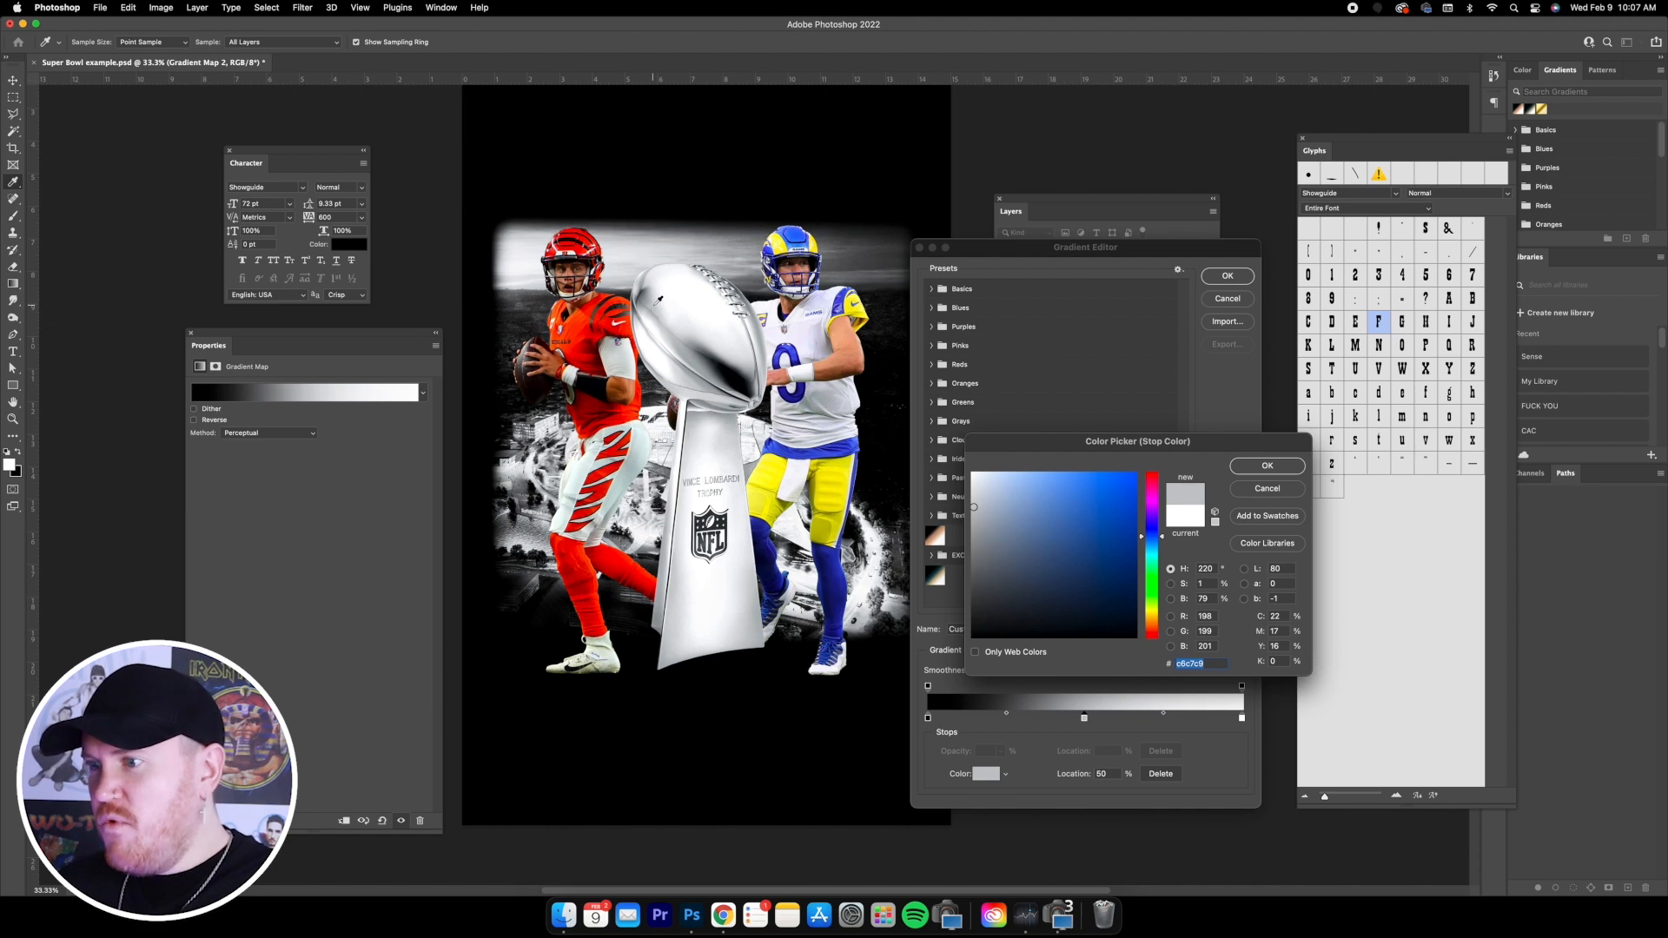
{"action": "left_click", "coordinate": [1267, 467]}
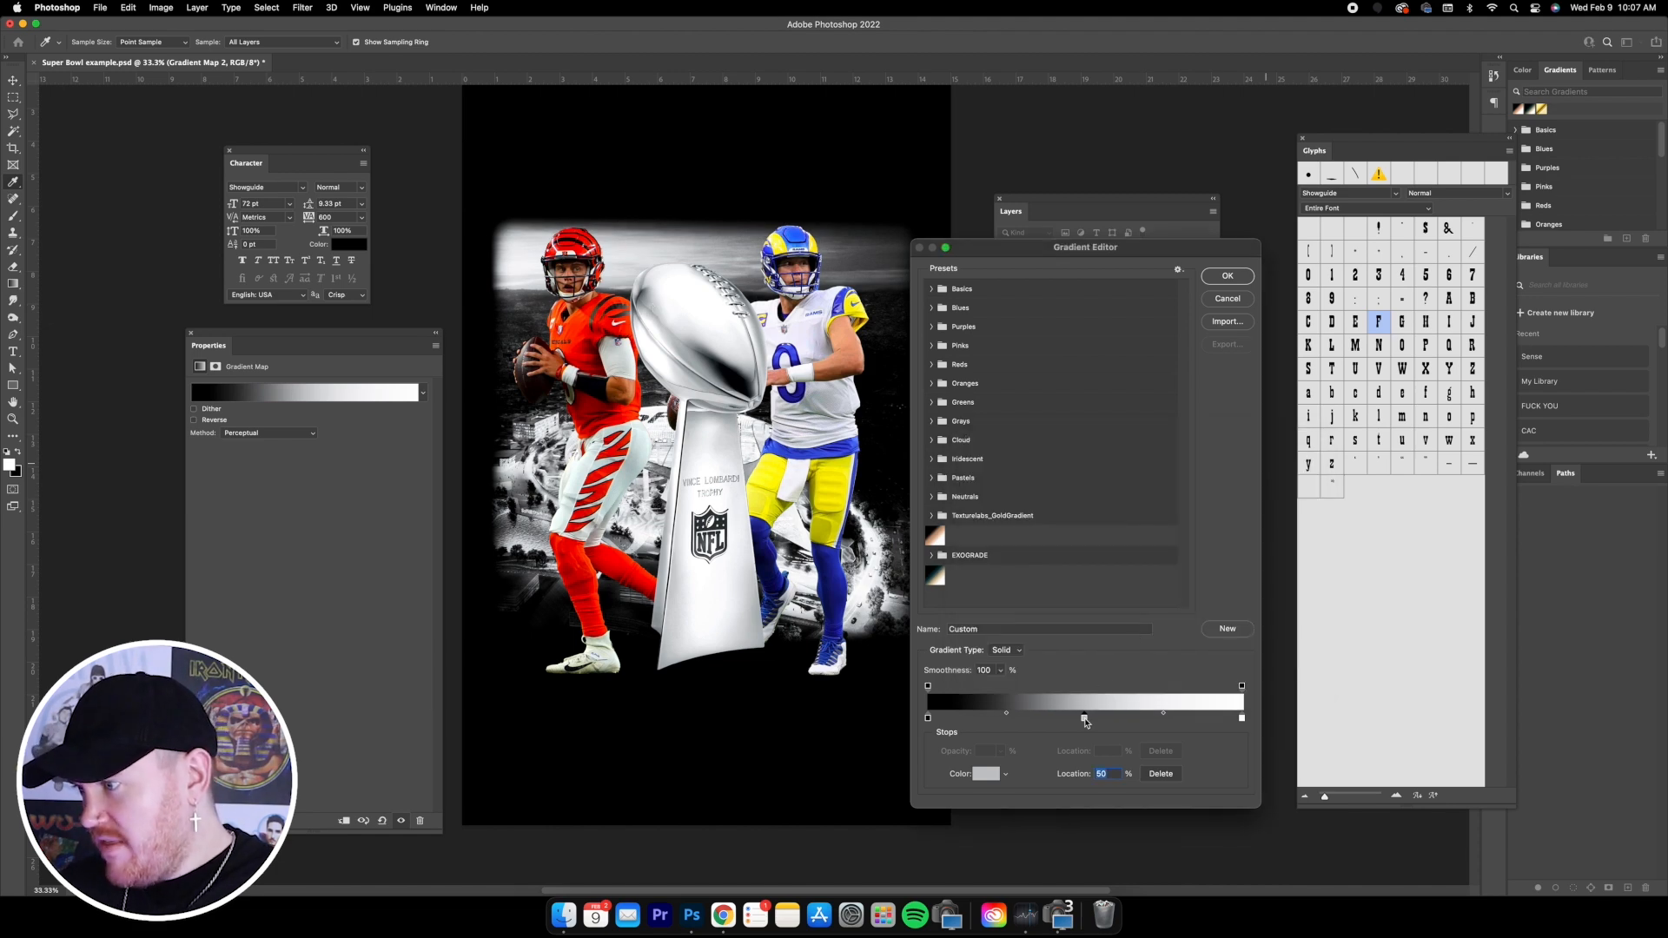
{"action": "left_click_drag", "start_coordinate": [1086, 722], "coordinate": [1146, 721]}
- Add a colour stop to the gradient at location 30% and set its colour to dark grey #343536
{"action": "left_click", "coordinate": [1022, 720]}
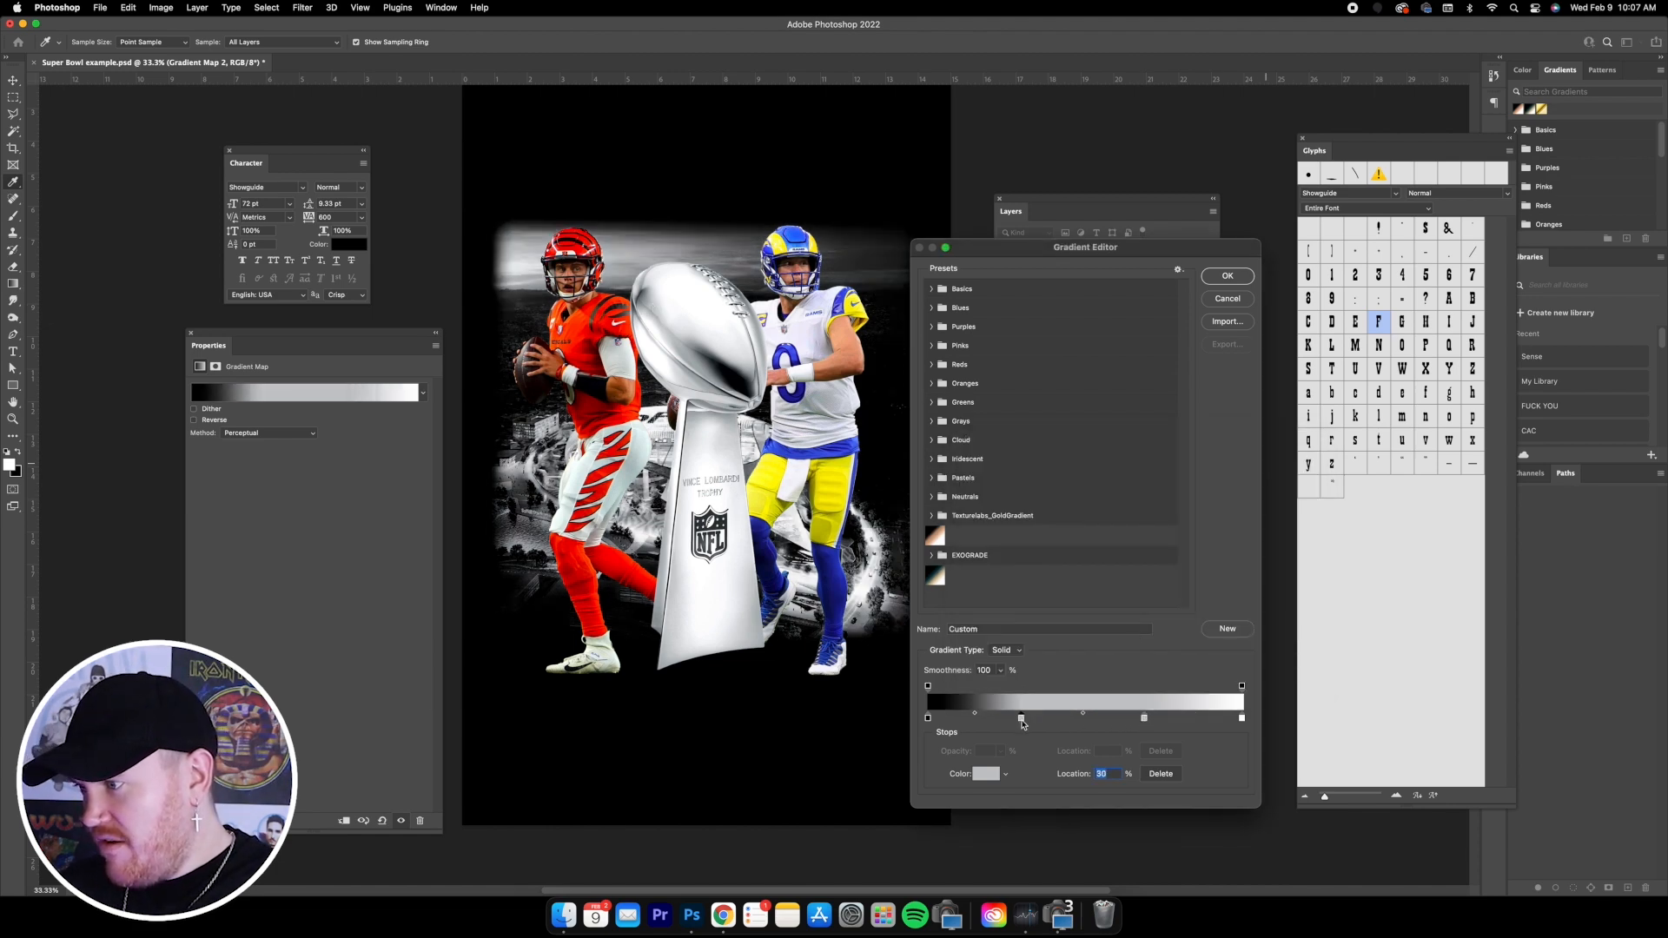
{"action": "double_click", "coordinate": [1021, 720]}
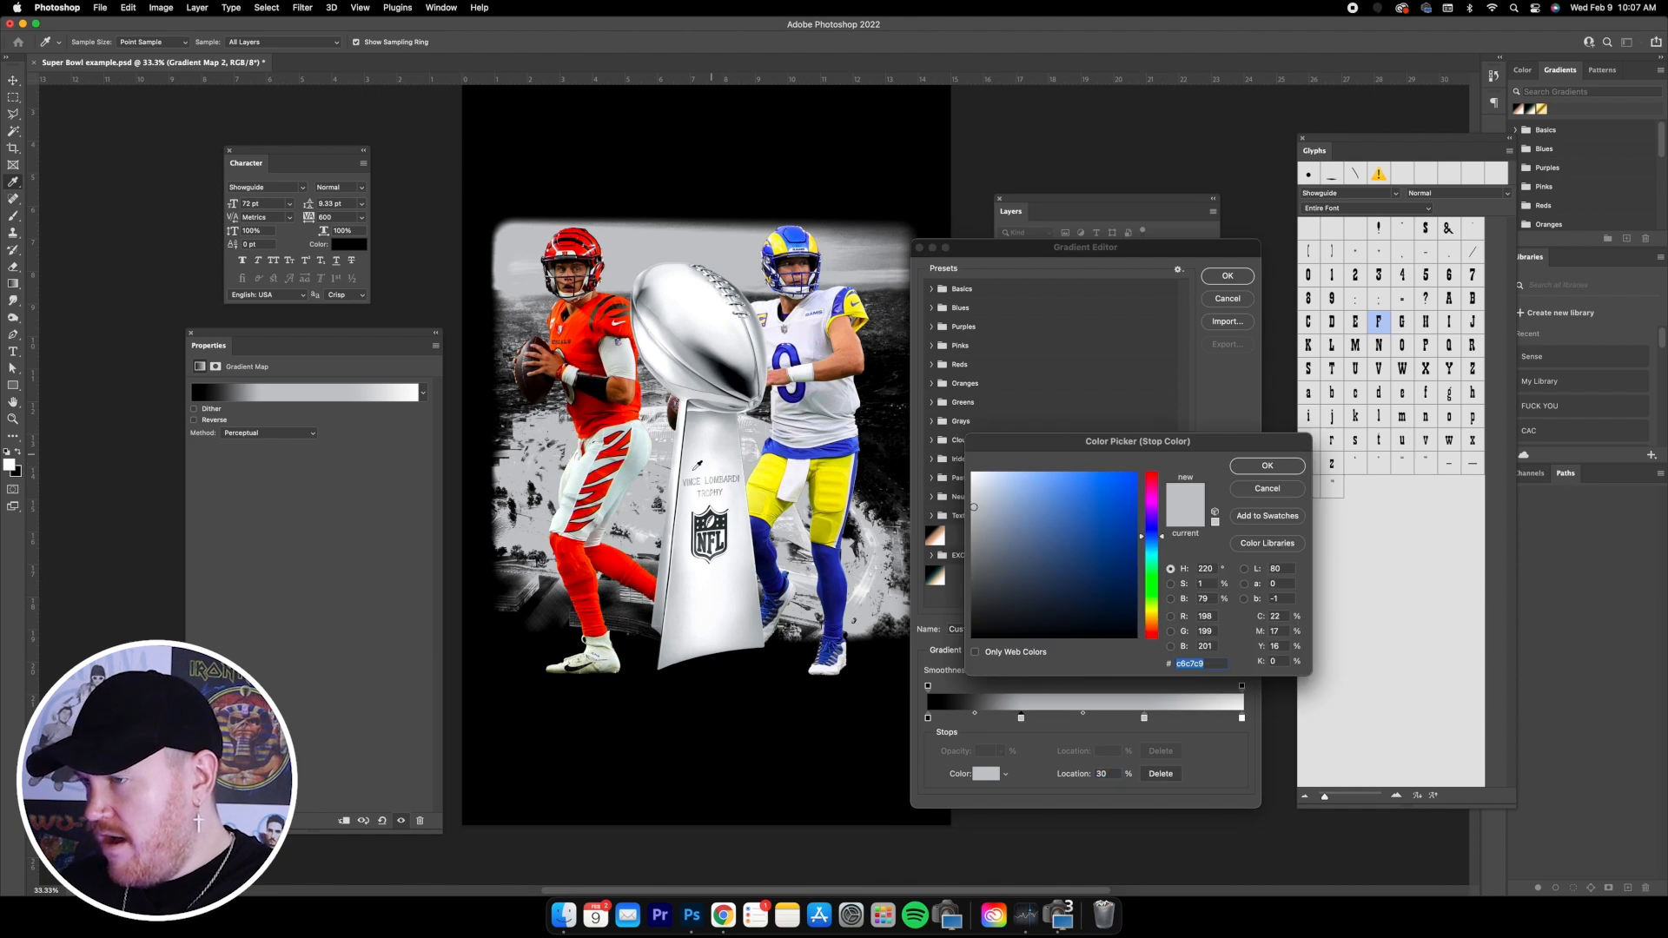
{"action": "left_click", "coordinate": [695, 367]}
{"action": "left_click_drag", "start_coordinate": [695, 366], "coordinate": [717, 383]}
{"action": "left_click", "coordinate": [716, 381]}
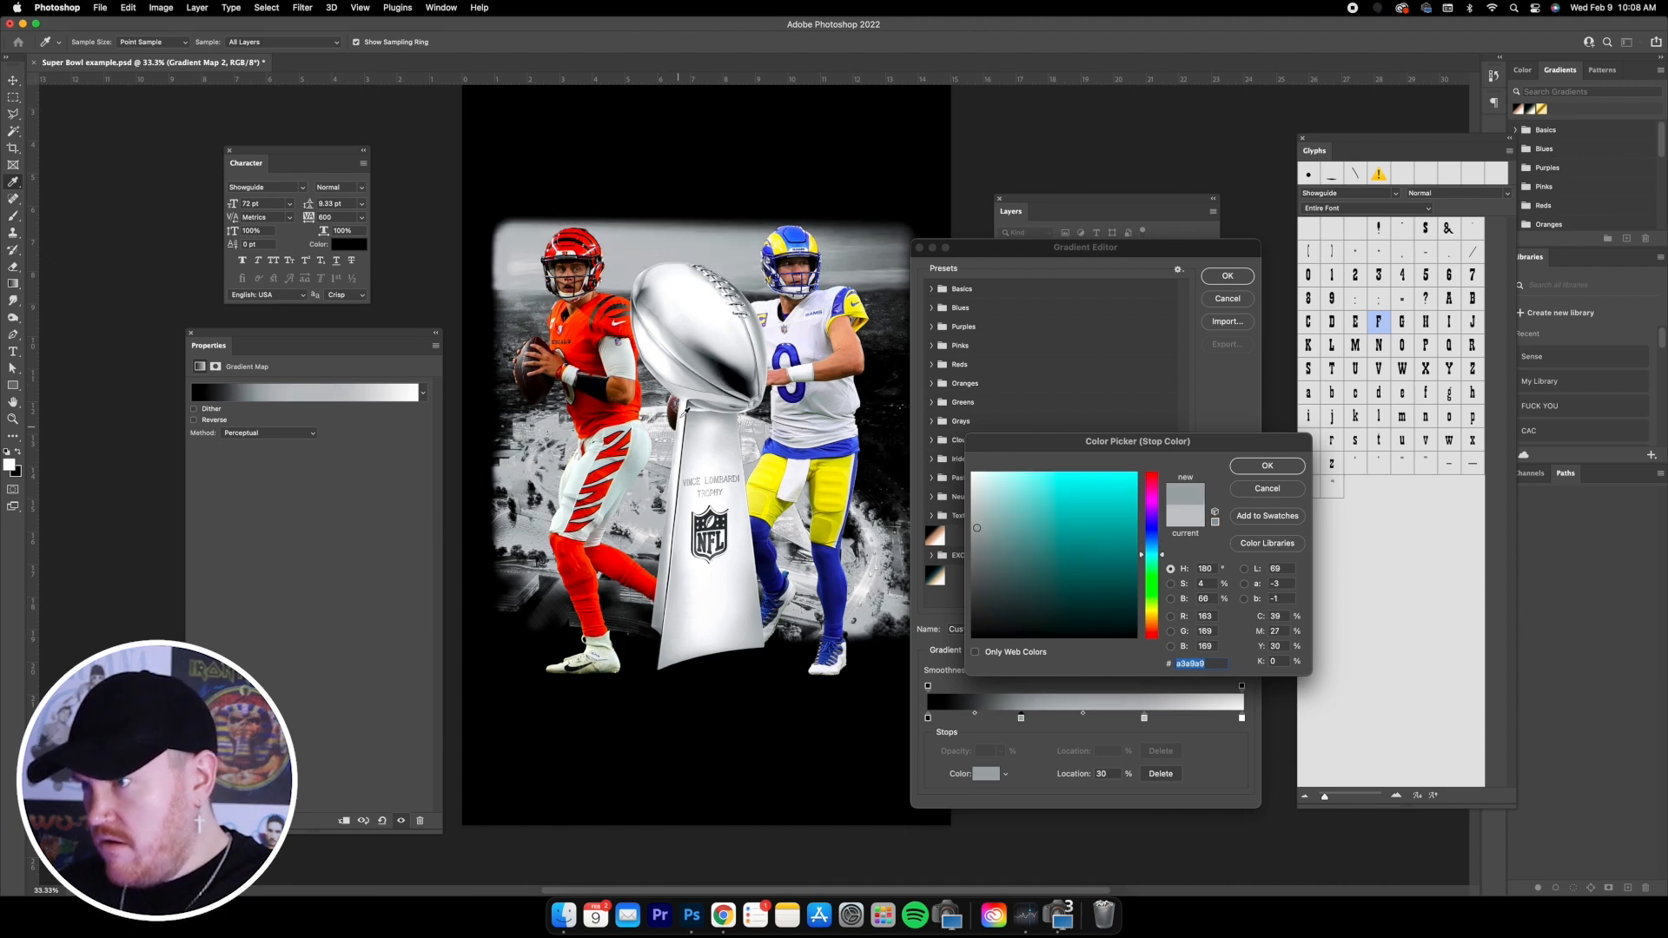
{"action": "left_click", "coordinate": [726, 391]}
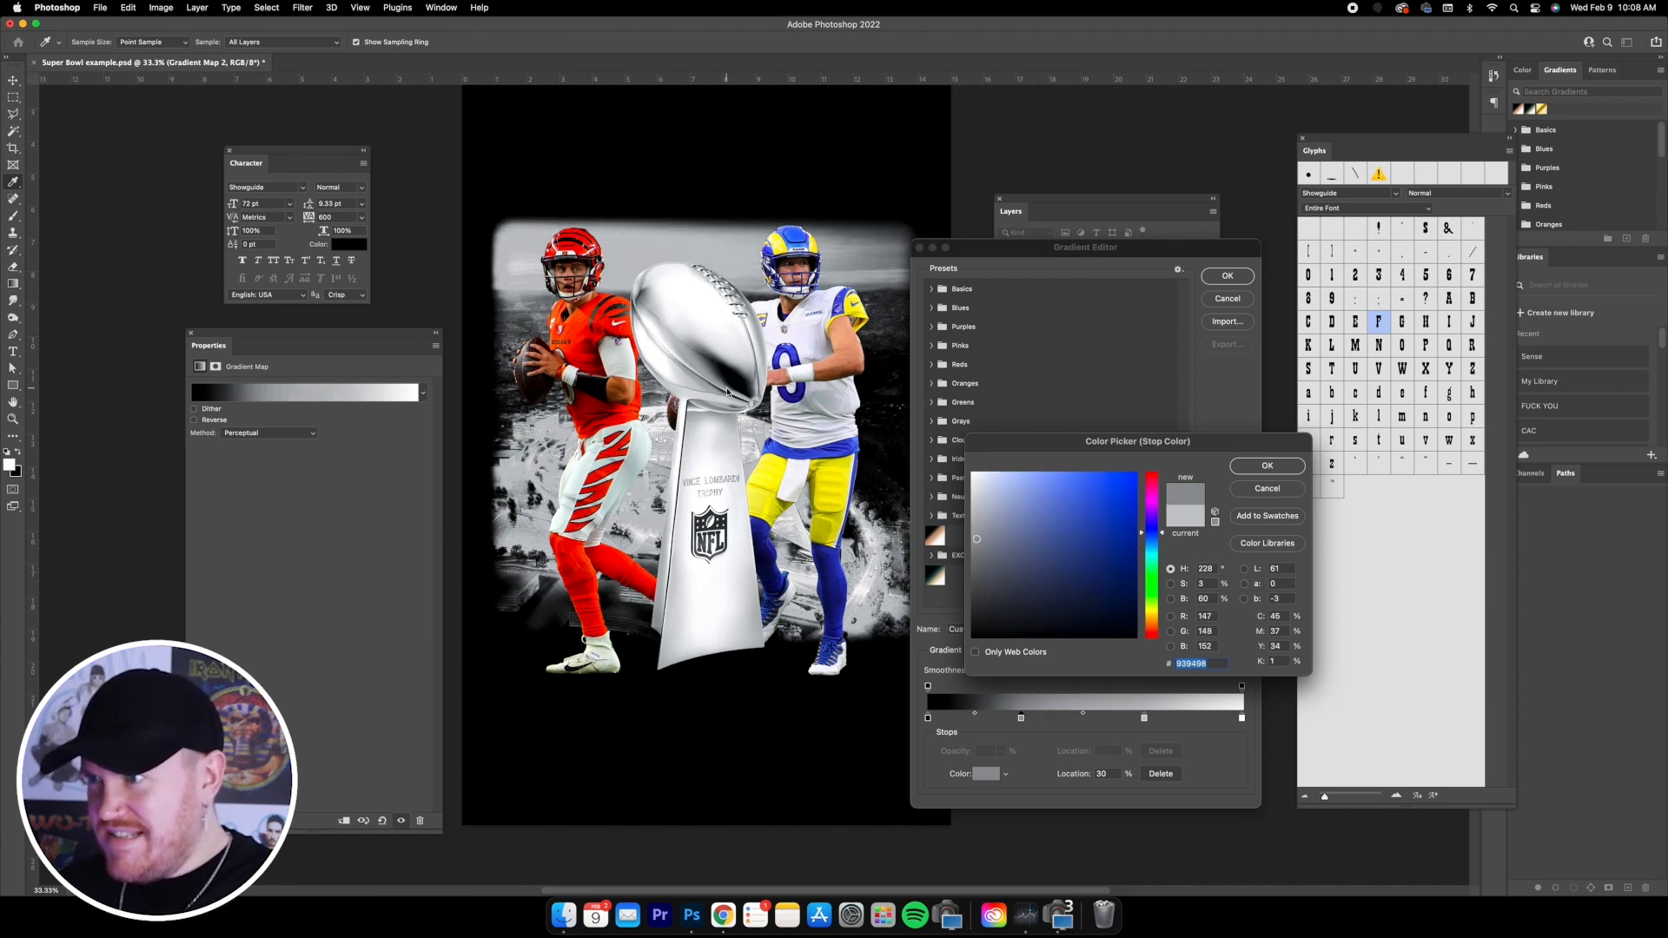
{"action": "left_click", "coordinate": [974, 547]}
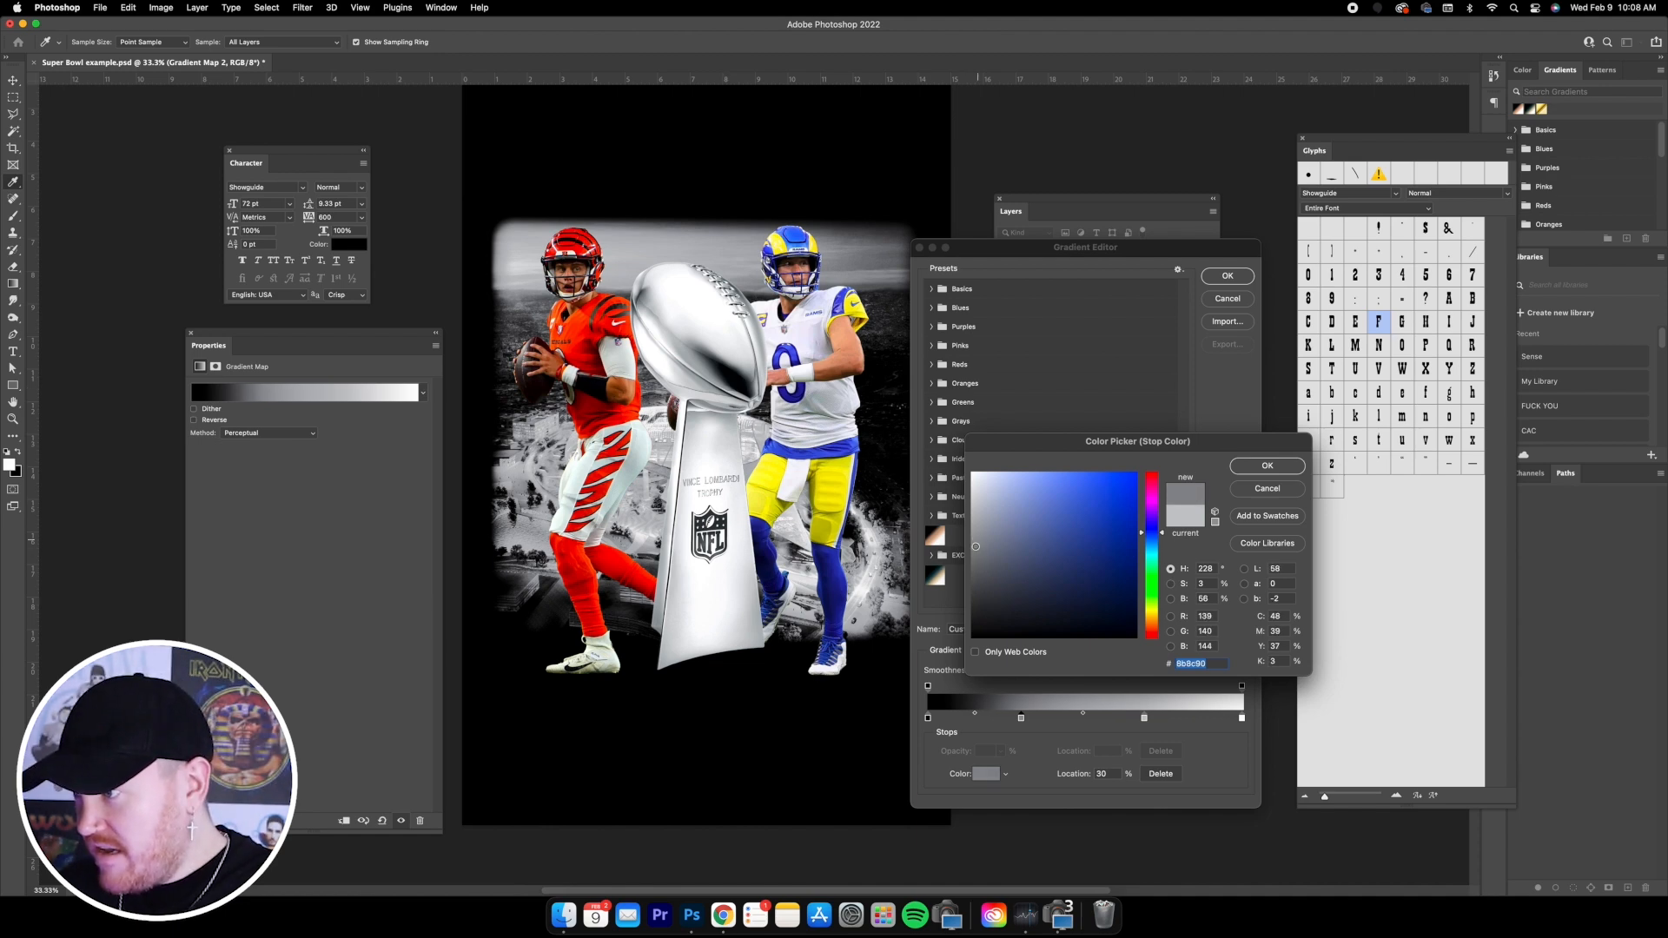
{"action": "left_click_drag", "start_coordinate": [974, 547], "coordinate": [977, 608]}
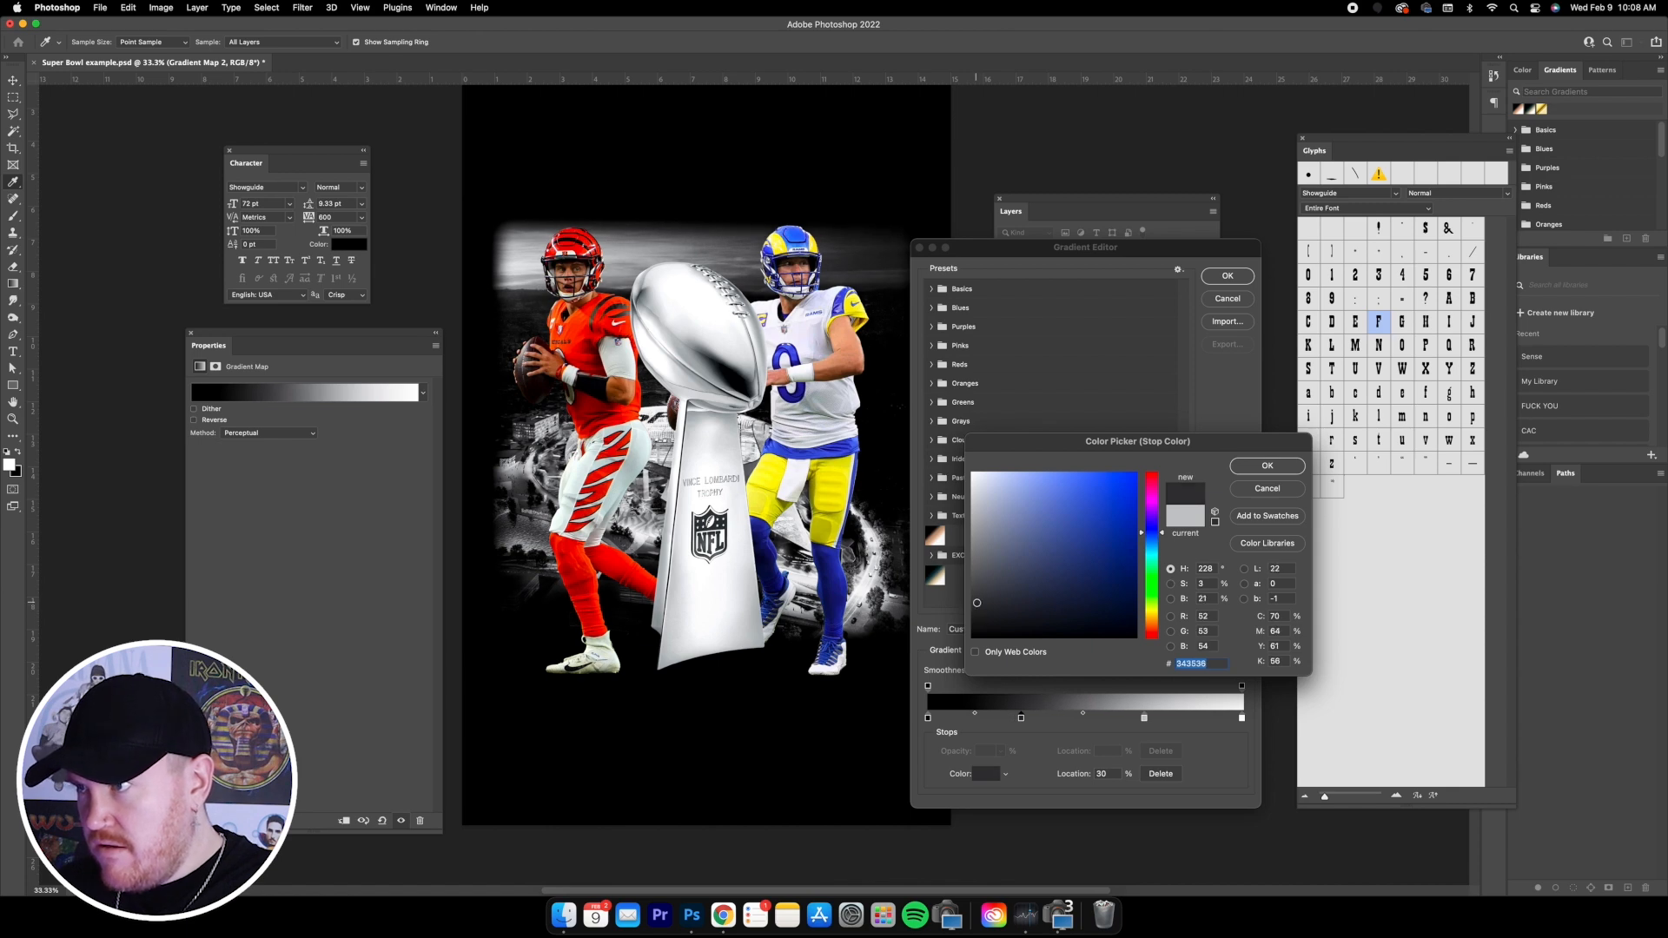
{"action": "left_click", "coordinate": [1264, 467]}
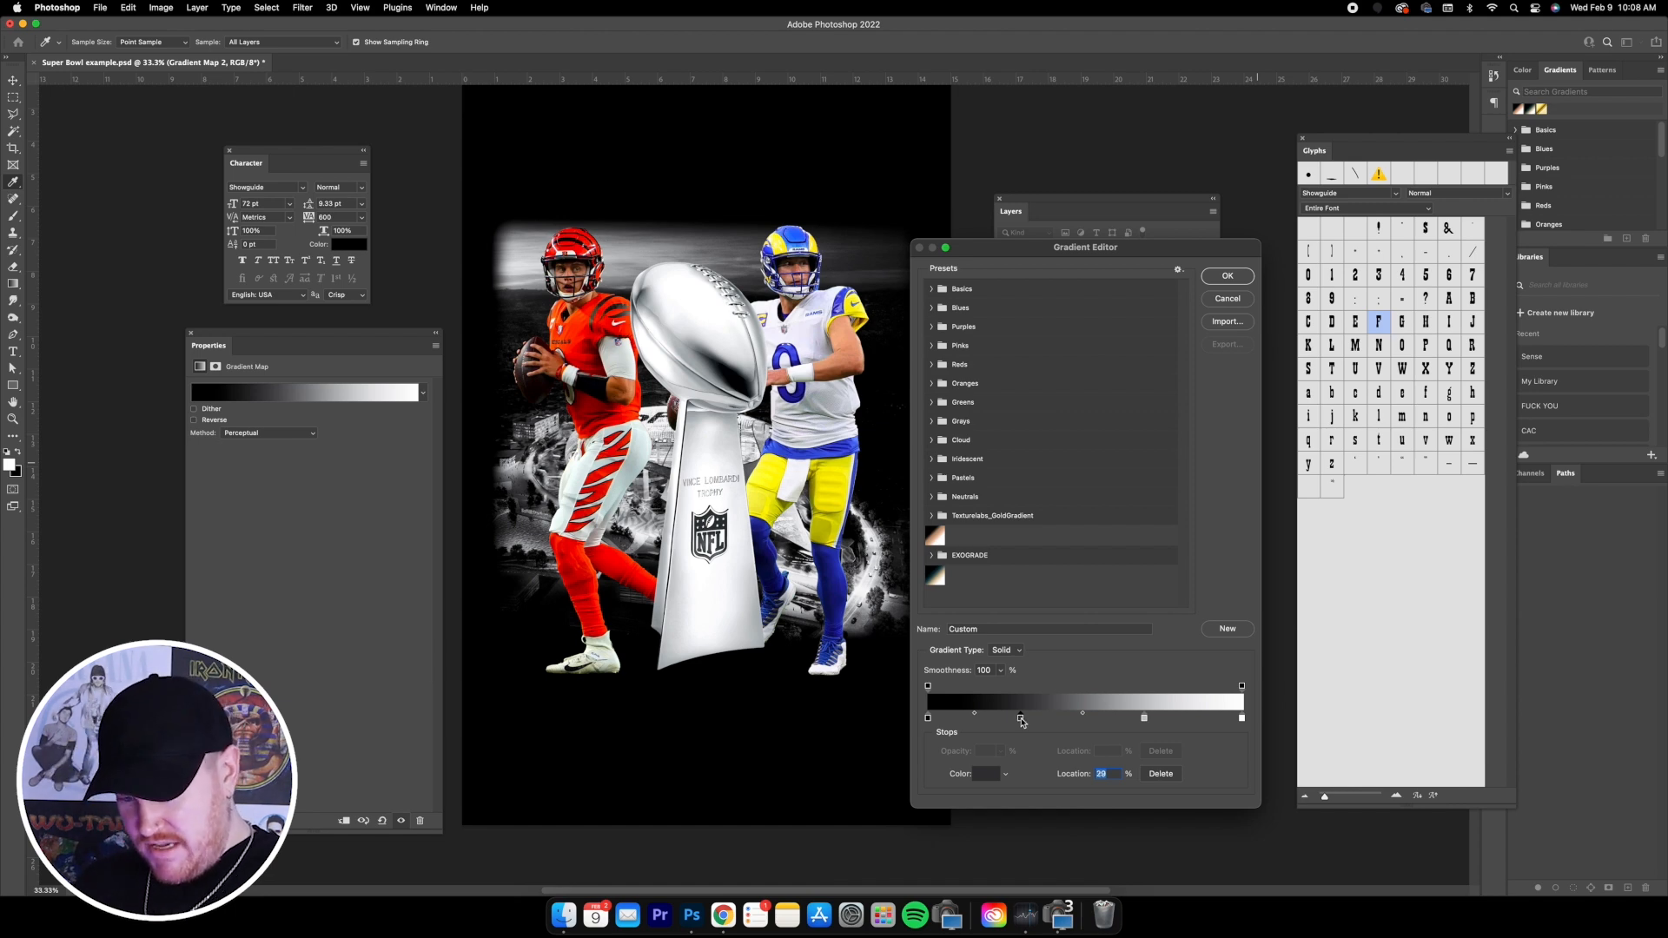
- Move the dark grey stop to about a third of the gradient and the light grey stop to 66%, and apply the gradient
{"action": "type", "text": "25"}
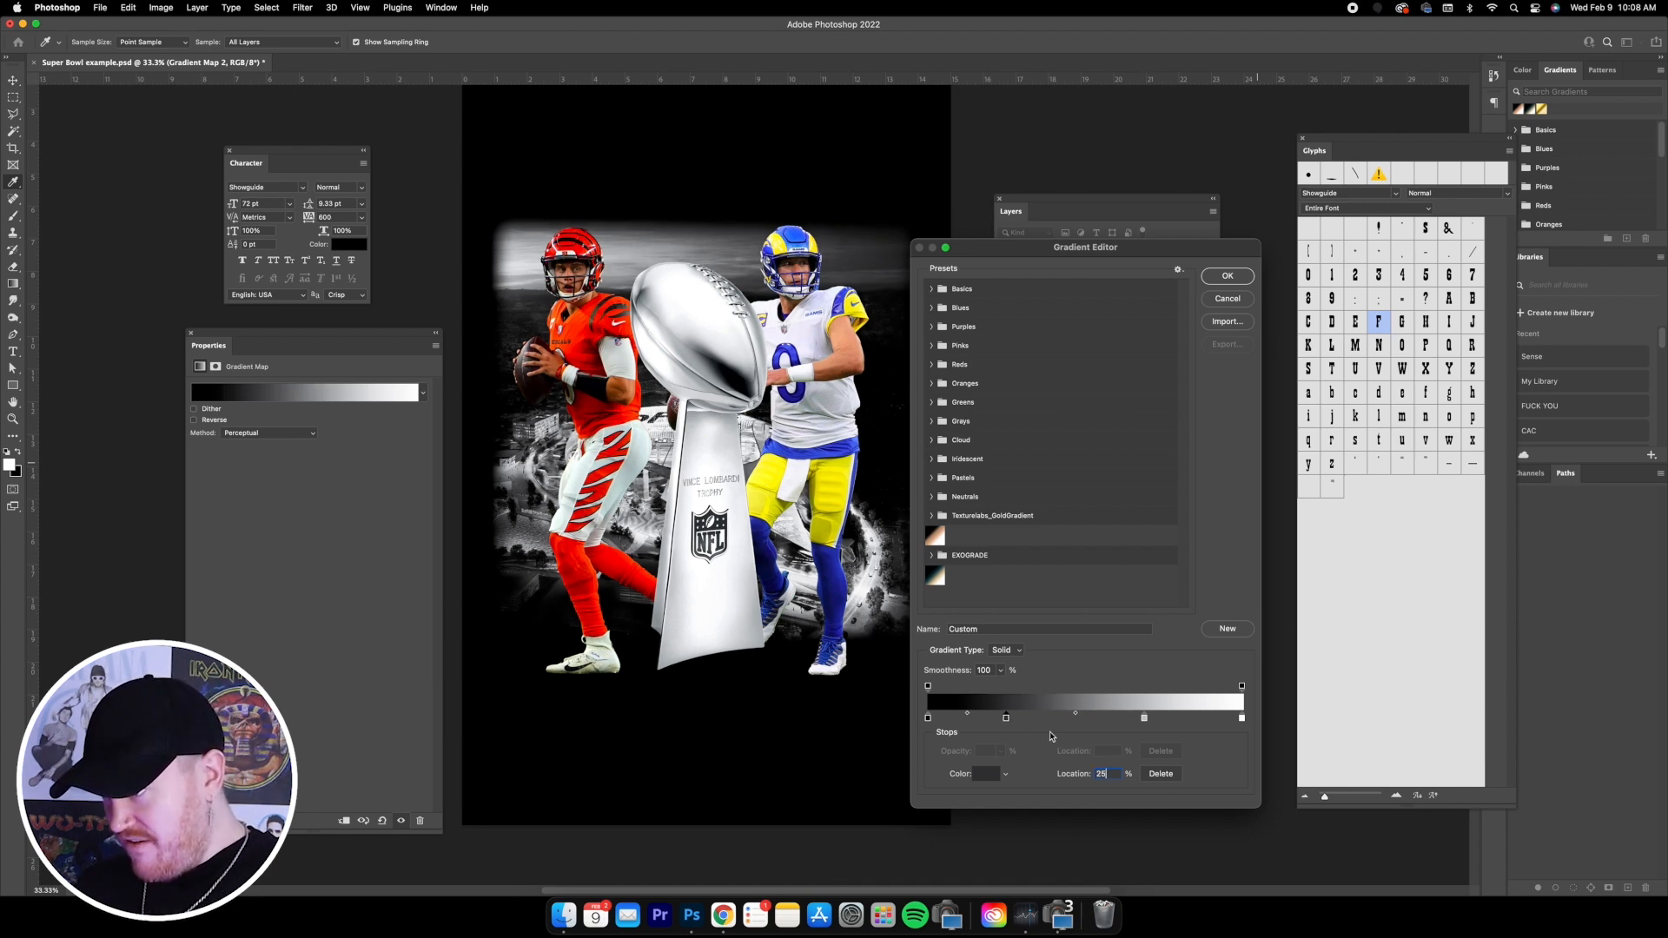
{"action": "left_click", "coordinate": [1144, 718]}
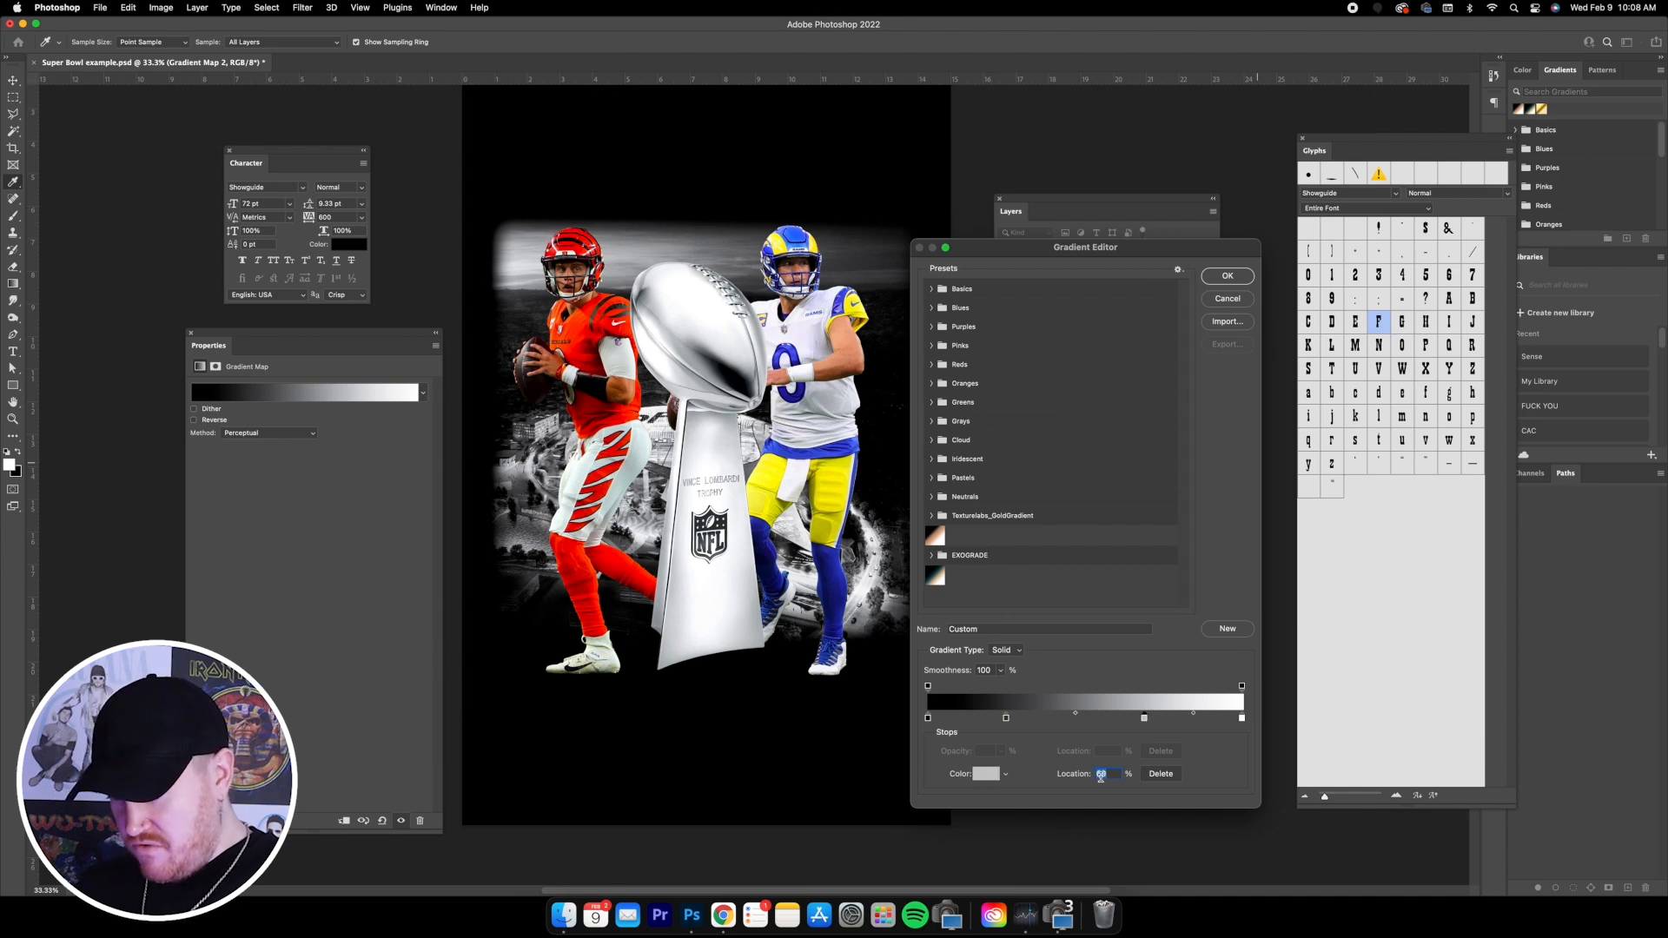
{"action": "left_click", "coordinate": [1005, 719]}
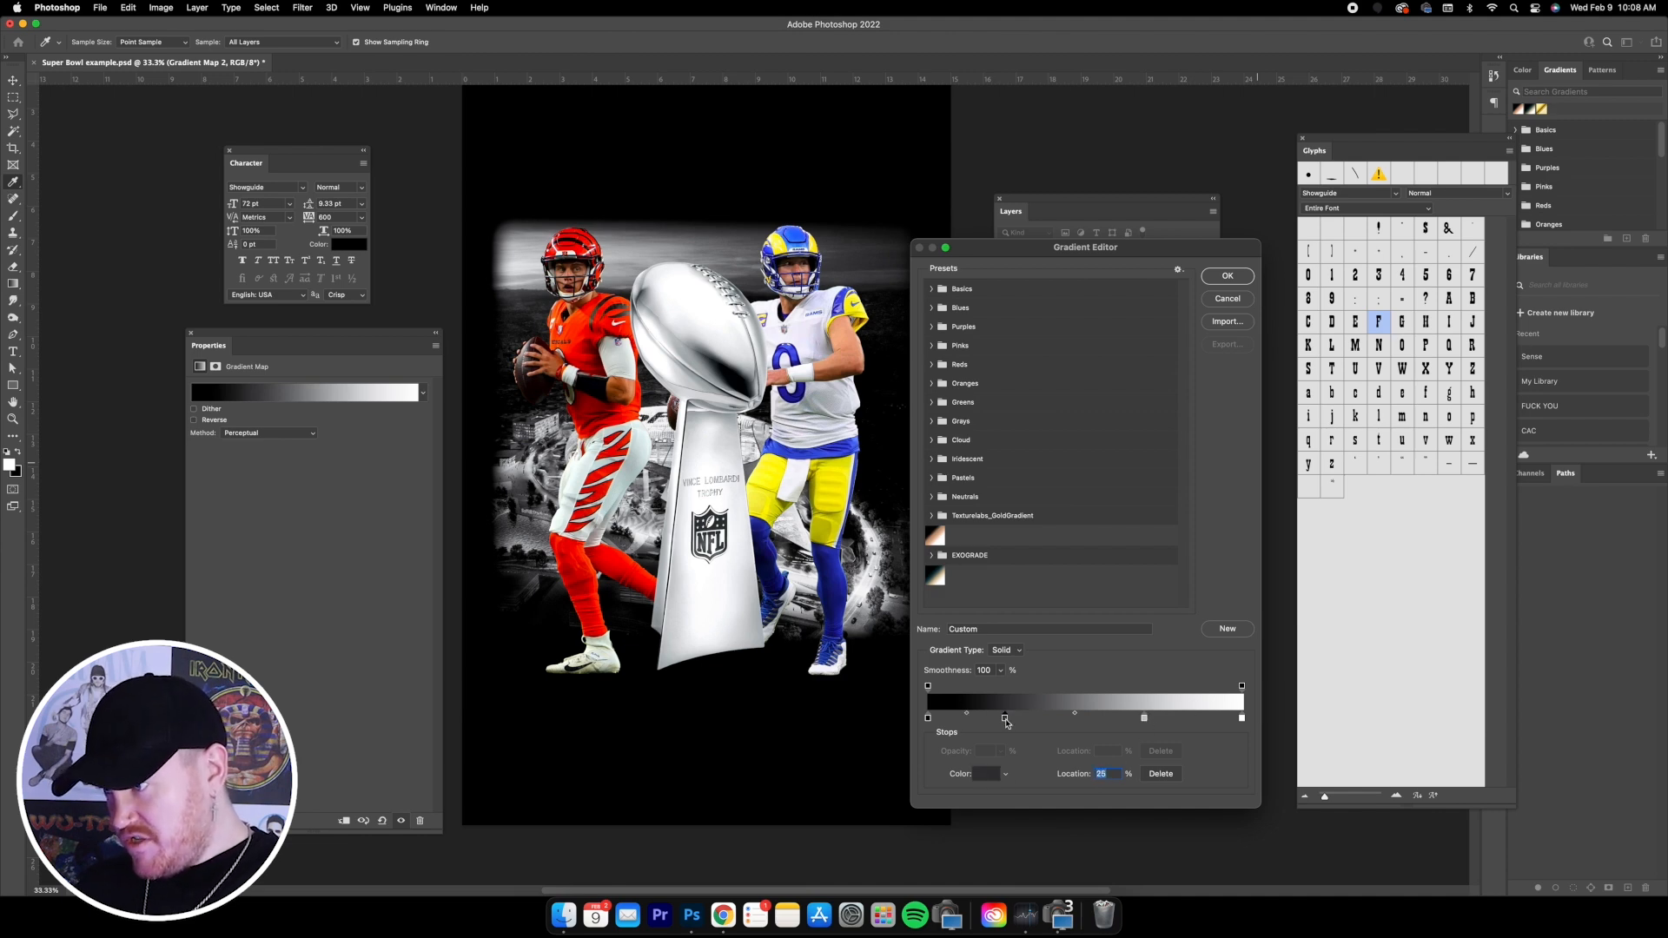
{"action": "left_click_drag", "start_coordinate": [1006, 718], "coordinate": [1031, 718]}
{"action": "left_click", "coordinate": [1144, 718]}
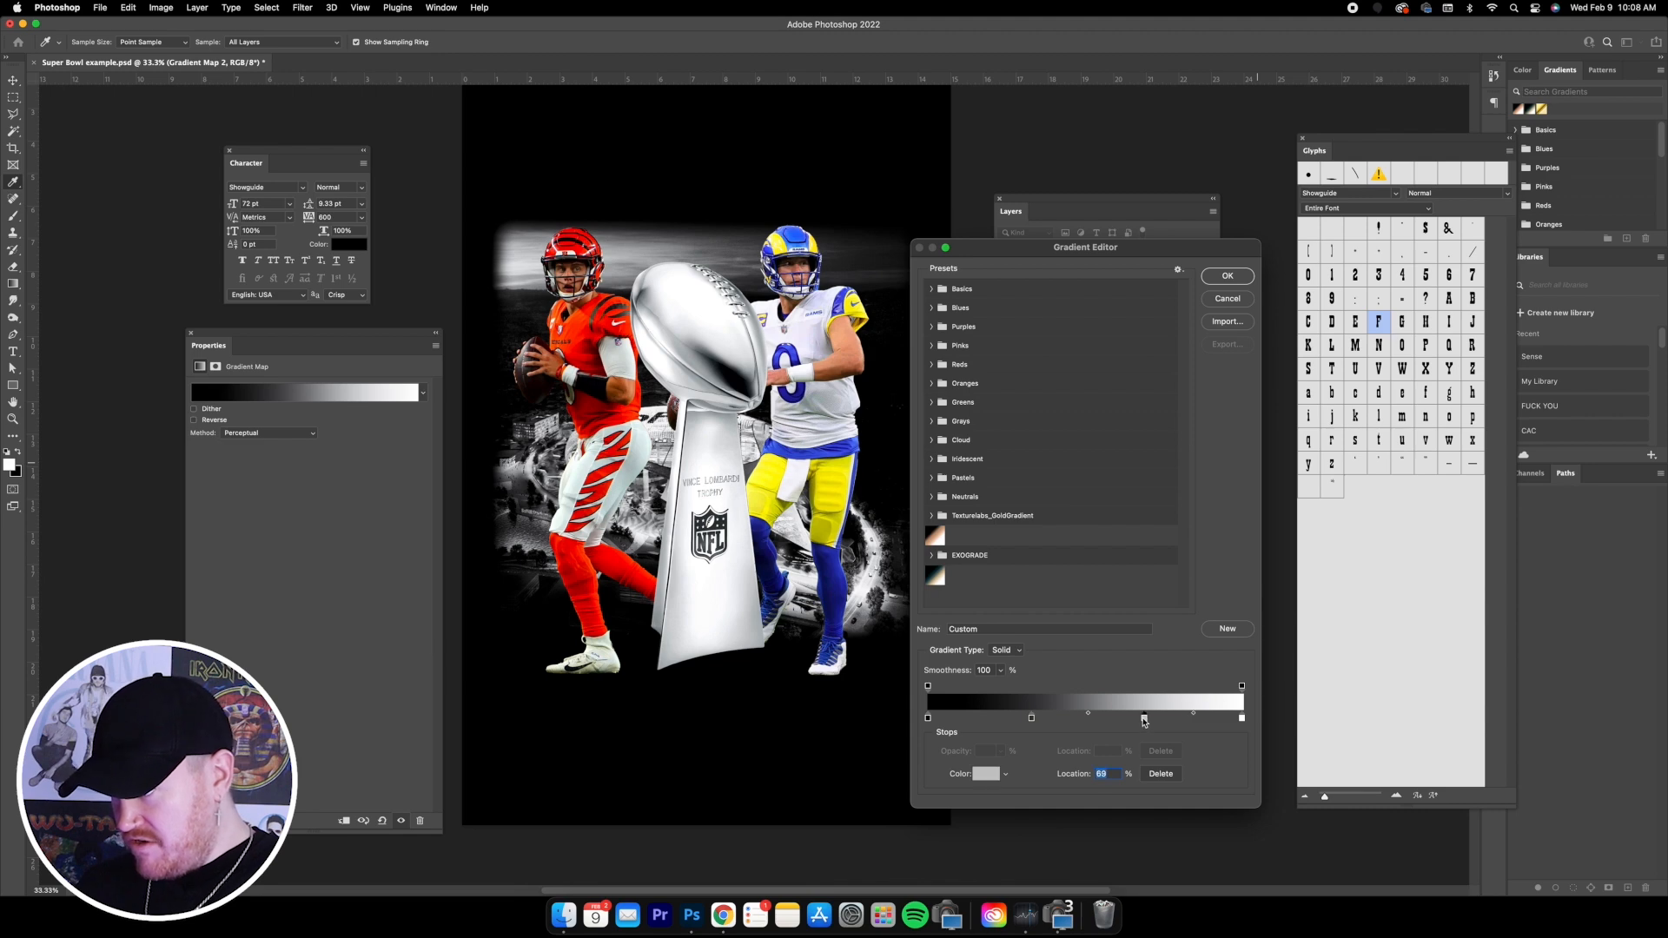
{"action": "left_click_drag", "start_coordinate": [1142, 719], "coordinate": [1135, 719]}
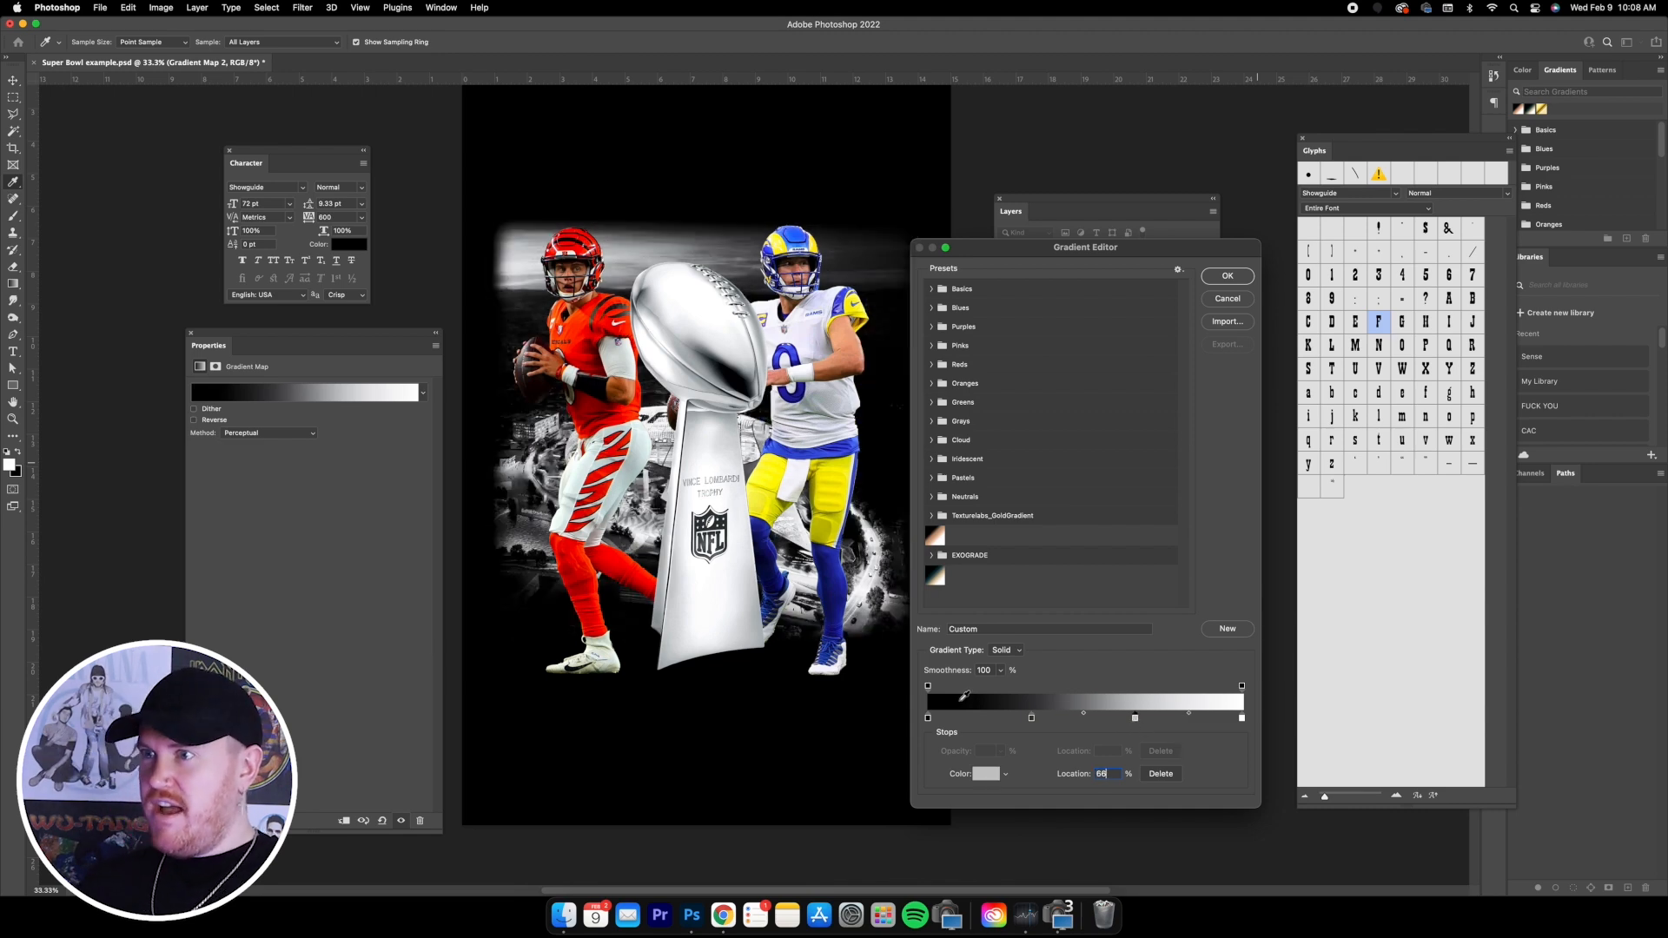
{"action": "left_click", "coordinate": [1227, 276]}
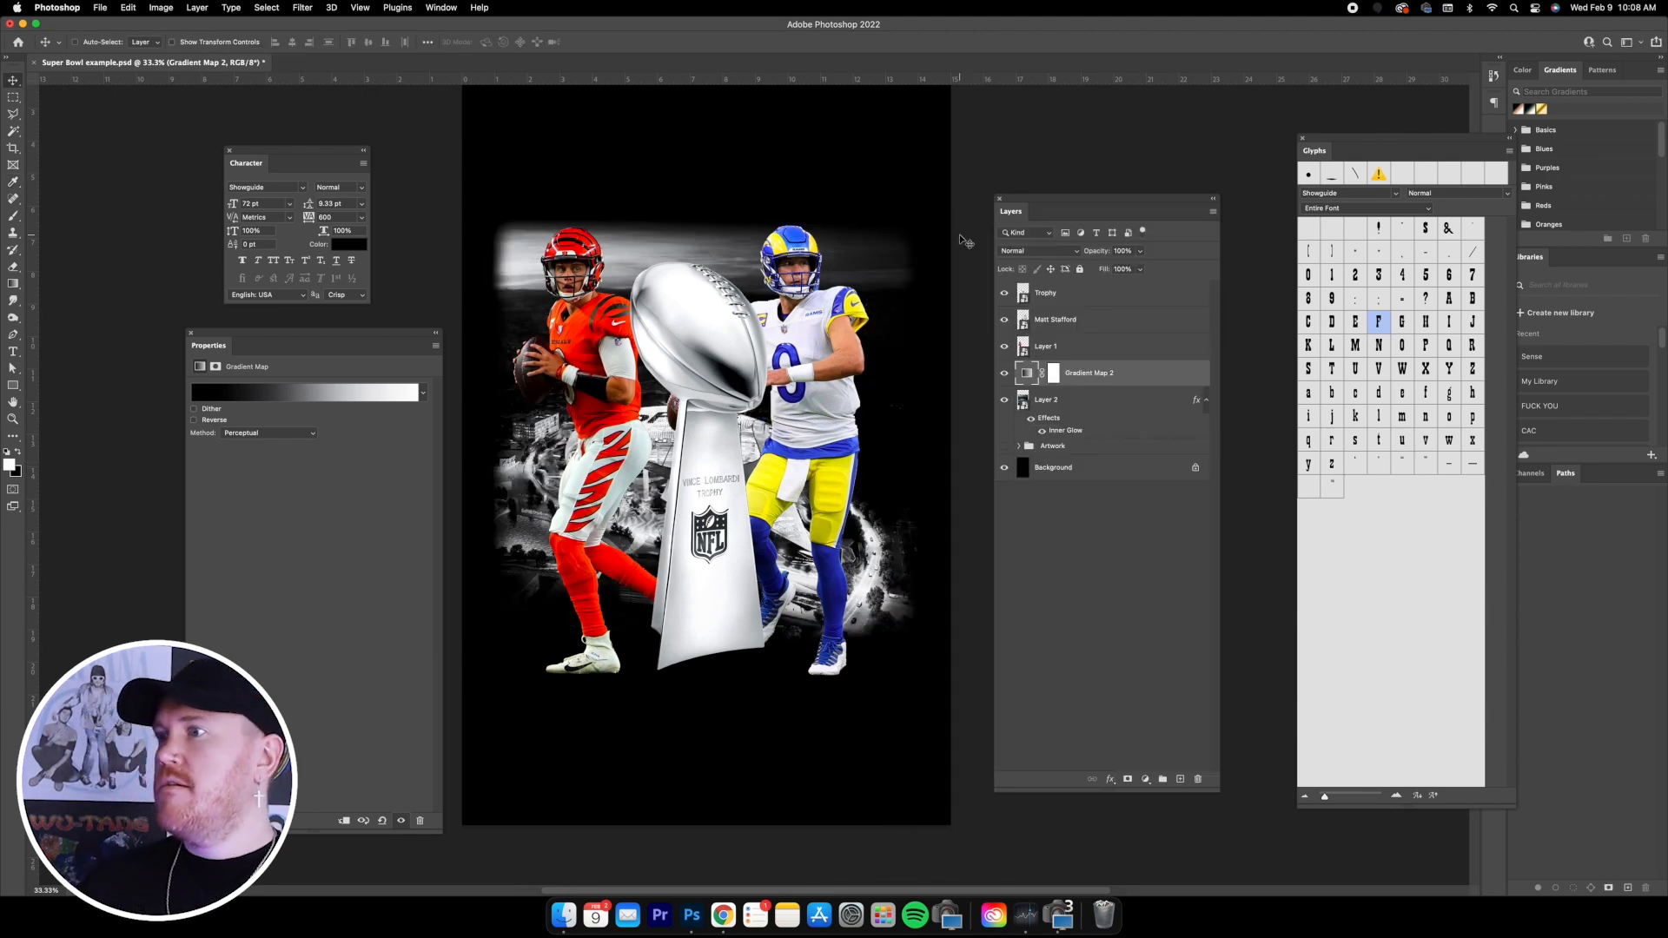
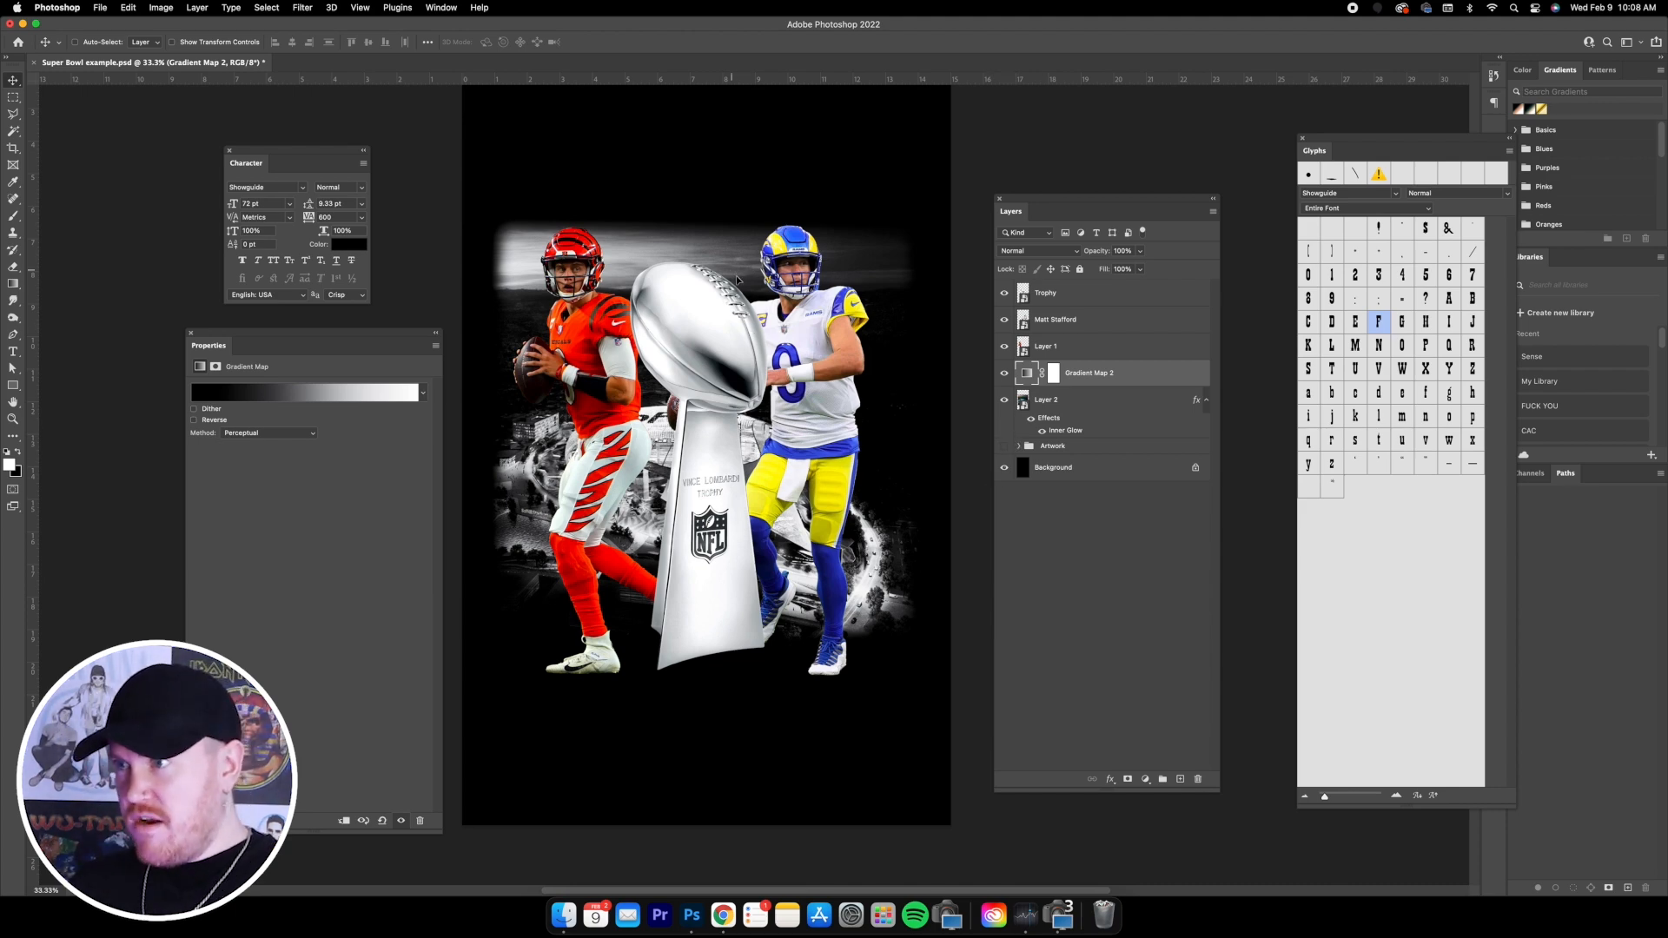
- Move the stadium layer slightly down and group it with all the layers above it as "Remake"
{"action": "left_click", "coordinate": [1074, 406]}
{"action": "left_click_drag", "start_coordinate": [716, 235], "coordinate": [717, 246]}
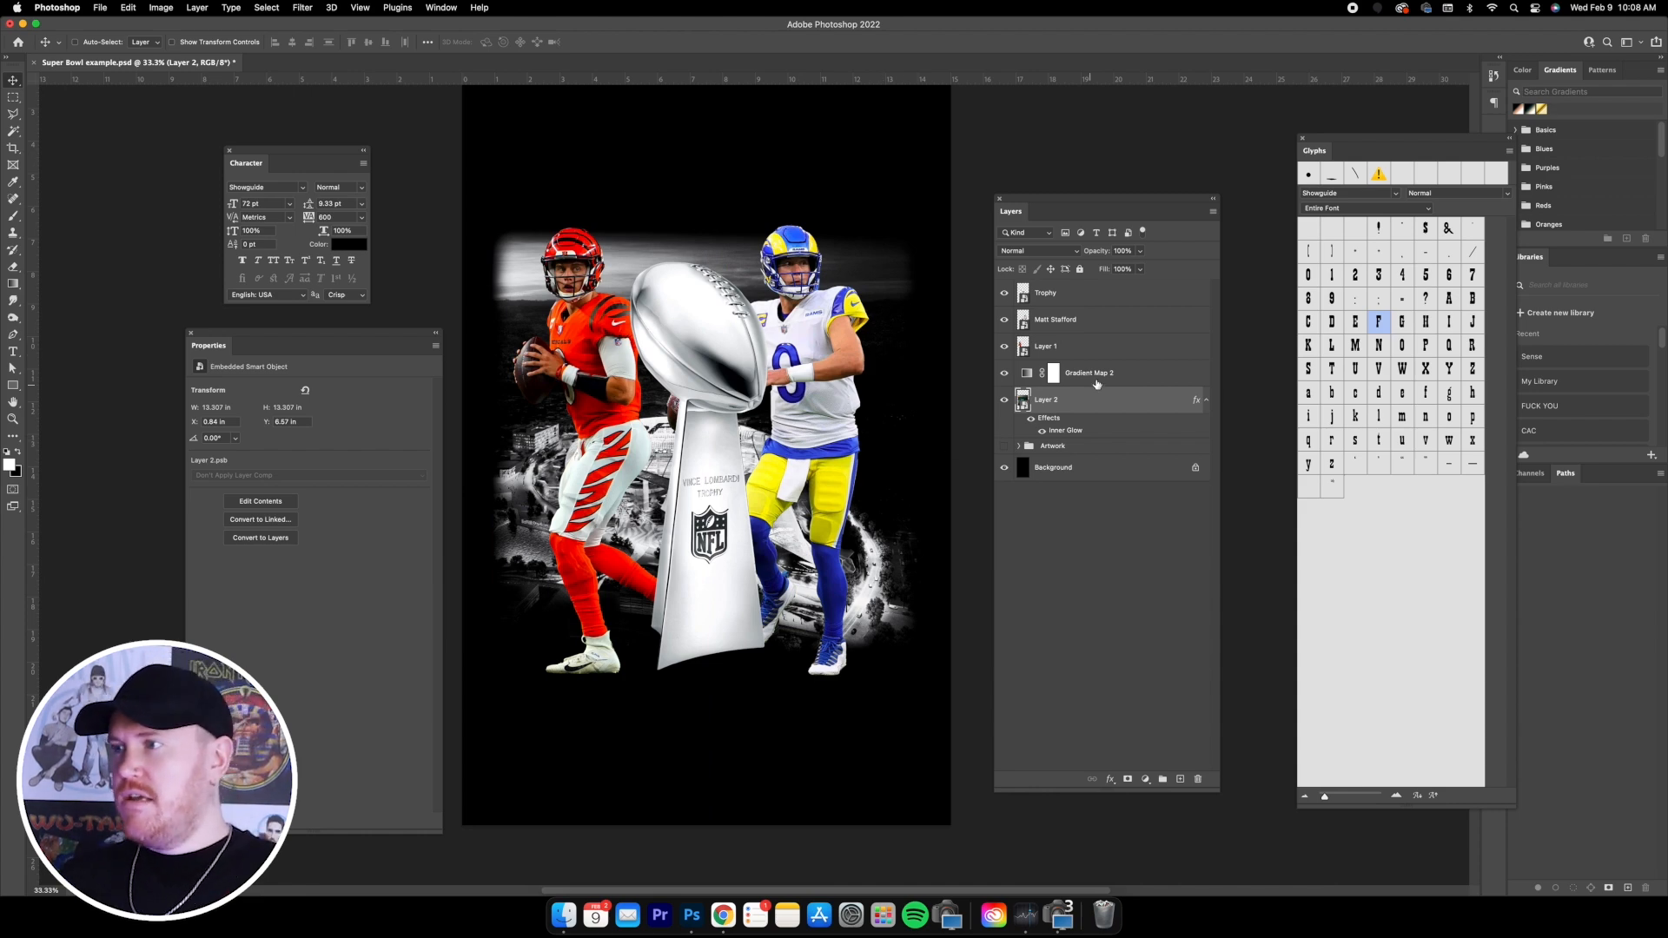
{"action": "left_click", "coordinate": [1096, 302], "text": "shift"}
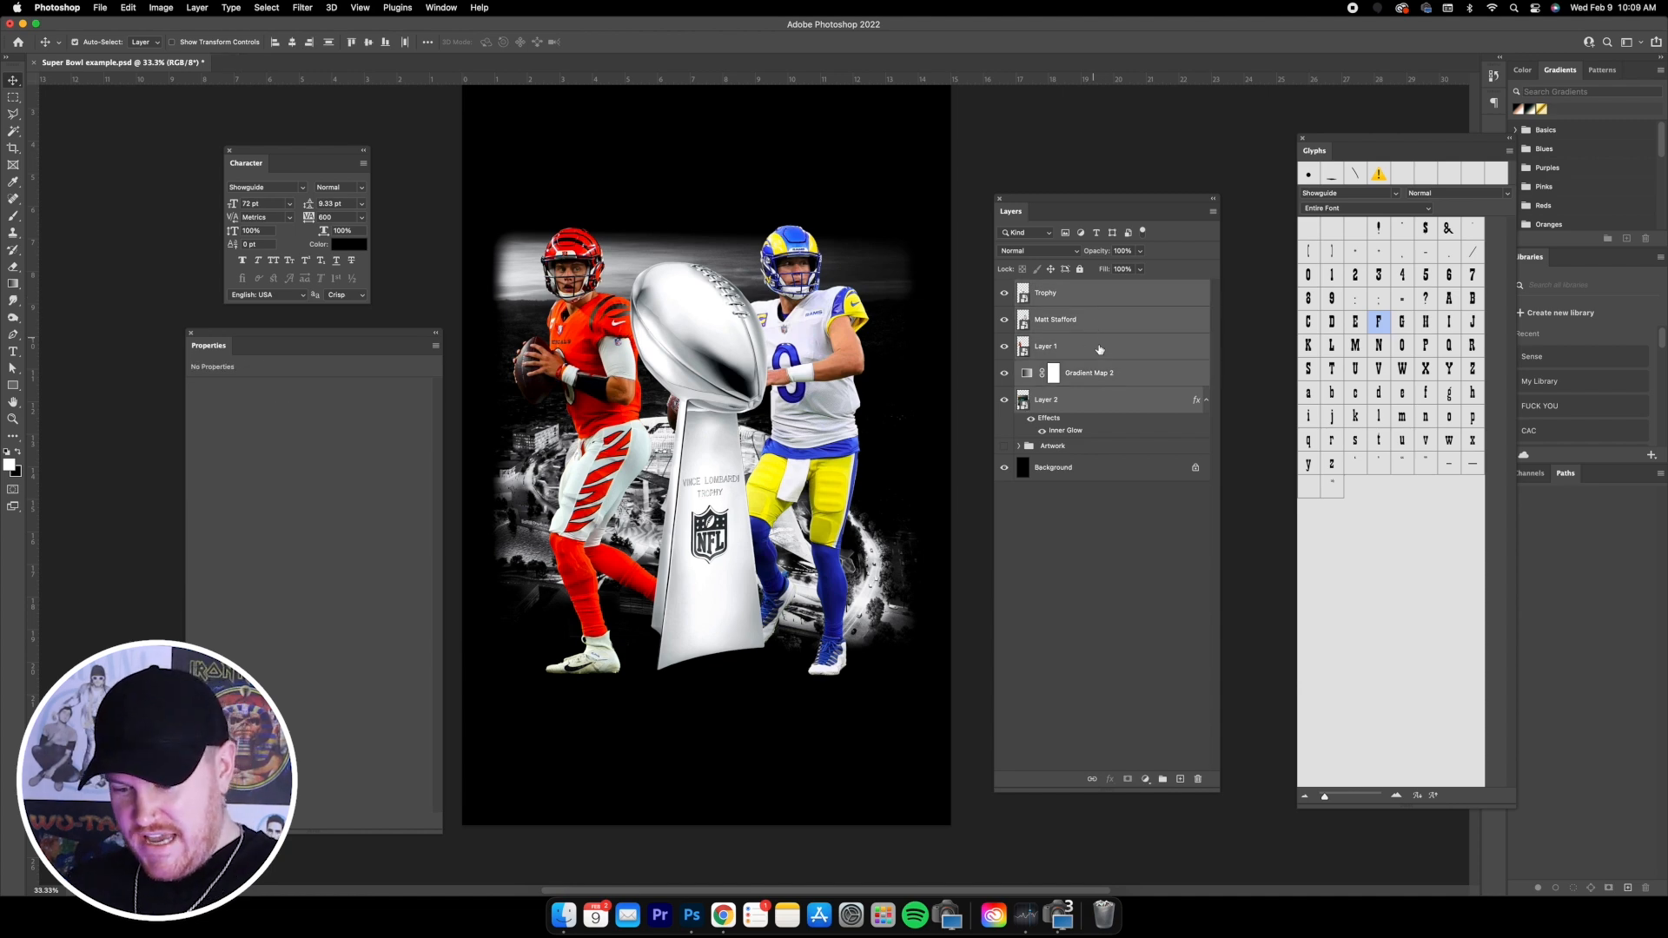
{"action": "key", "text": "super+g"}
{"action": "type", "text": "N"}
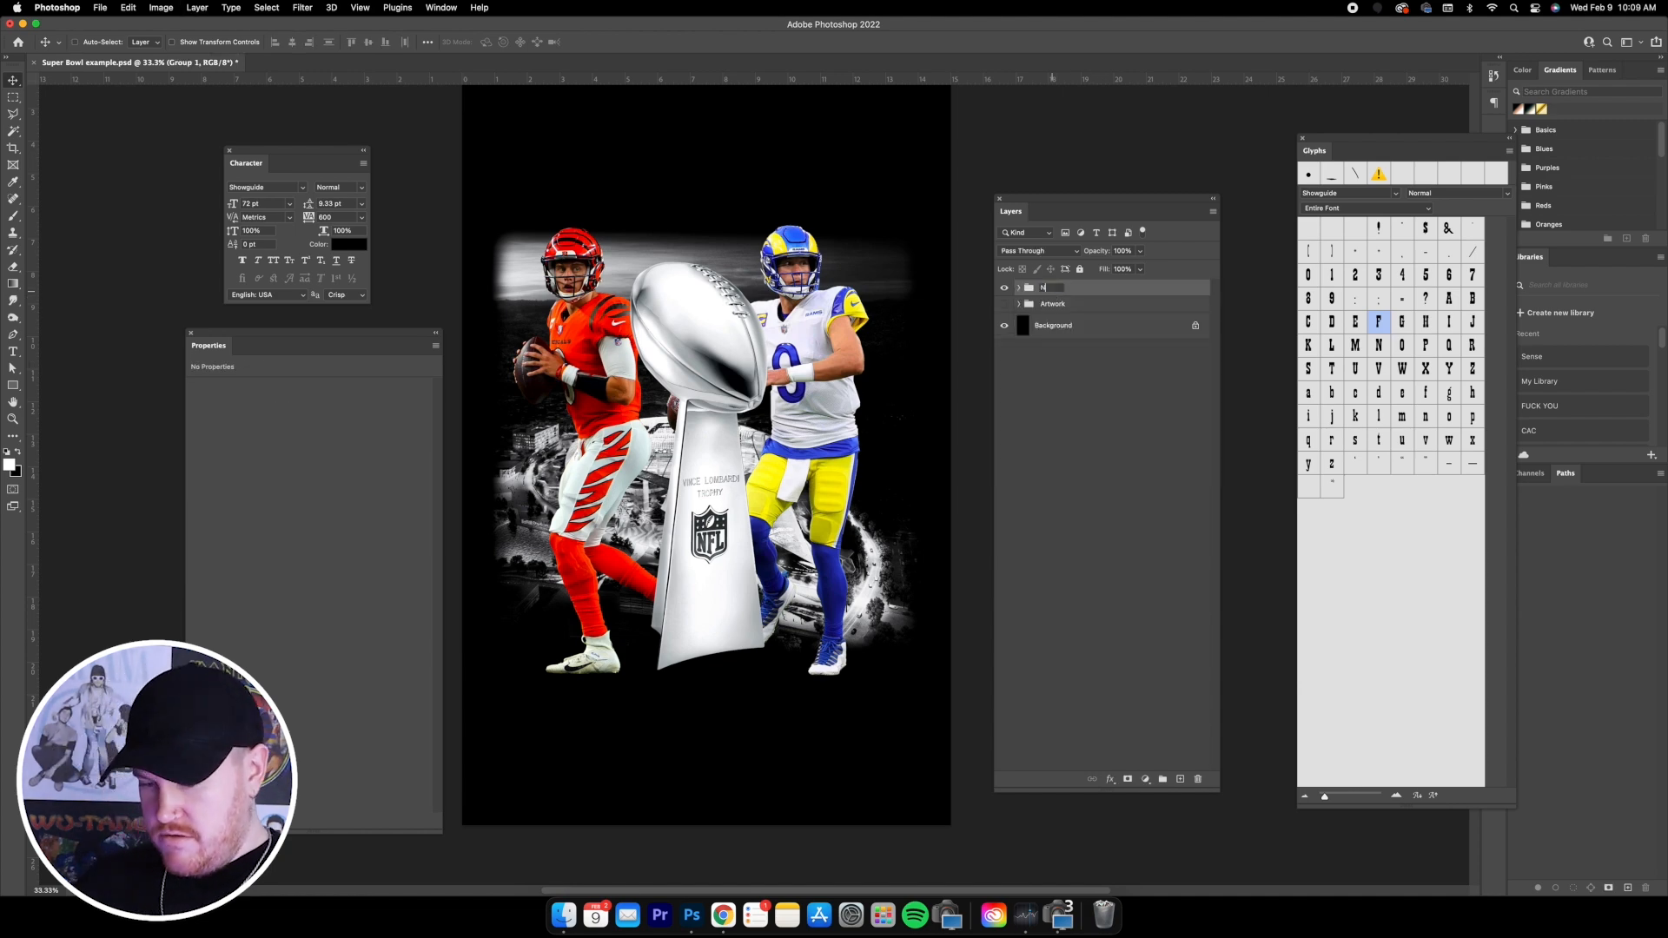
{"action": "type", "text": "emake"}
{"action": "key", "text": "Return"}
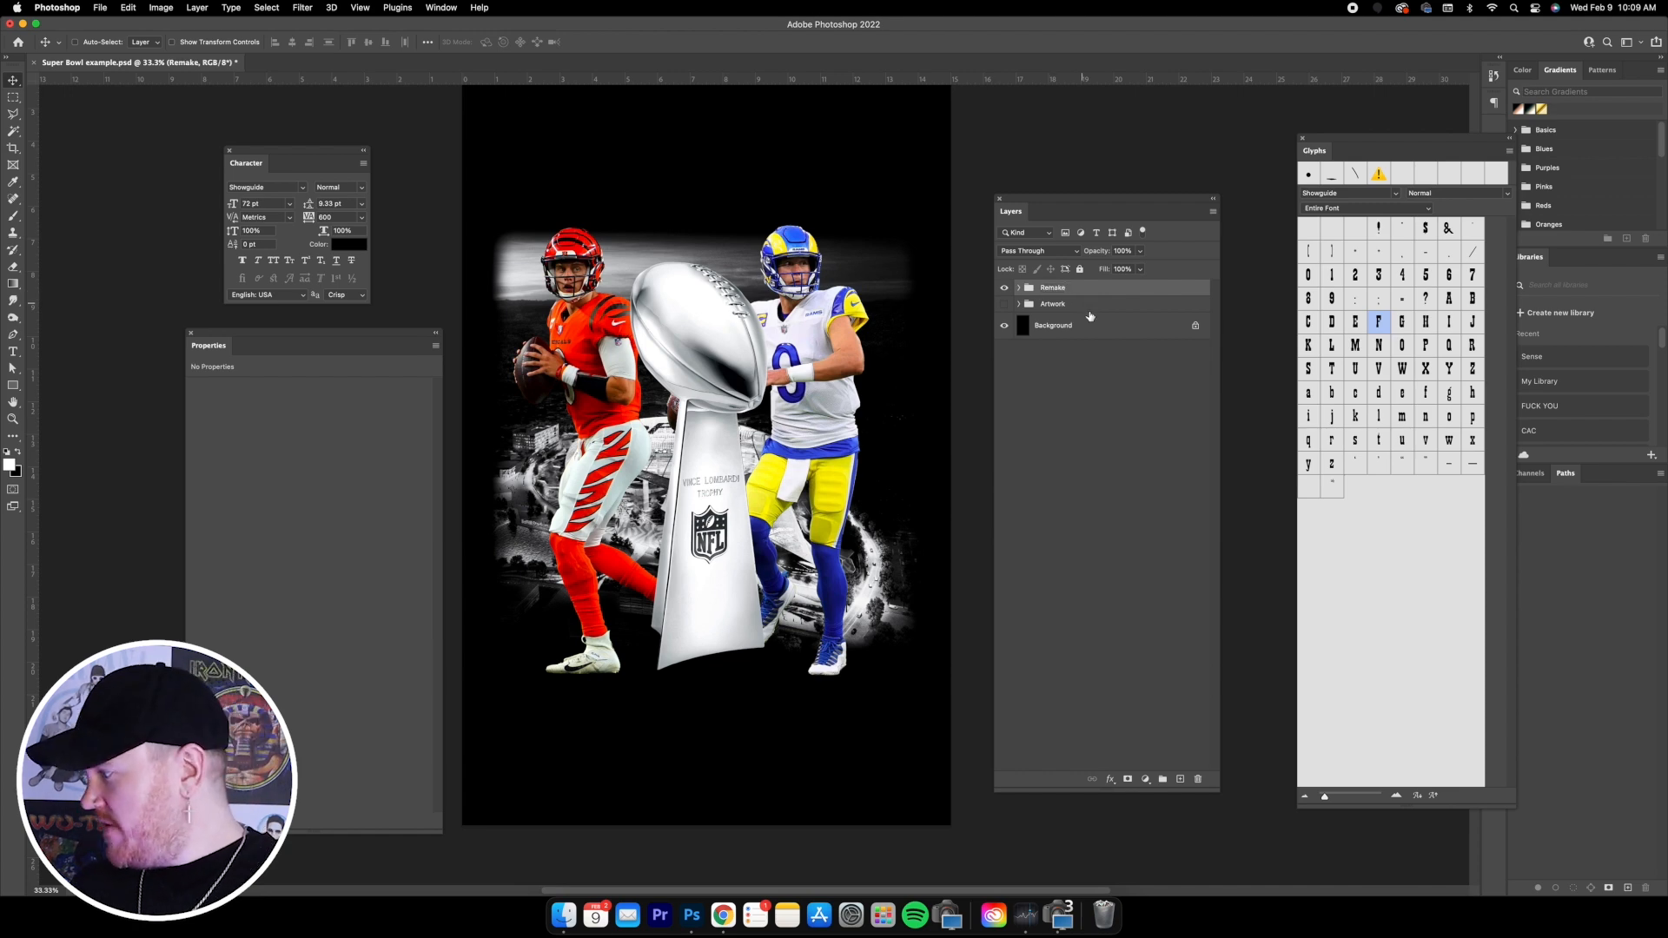
- Compare the Remake group with the original Artwork group by toggling their visibility, leaving Remake shown and expanded
{"action": "left_click", "coordinate": [1004, 287]}
{"action": "left_click", "coordinate": [1004, 304]}
{"action": "left_click", "coordinate": [1033, 308]}
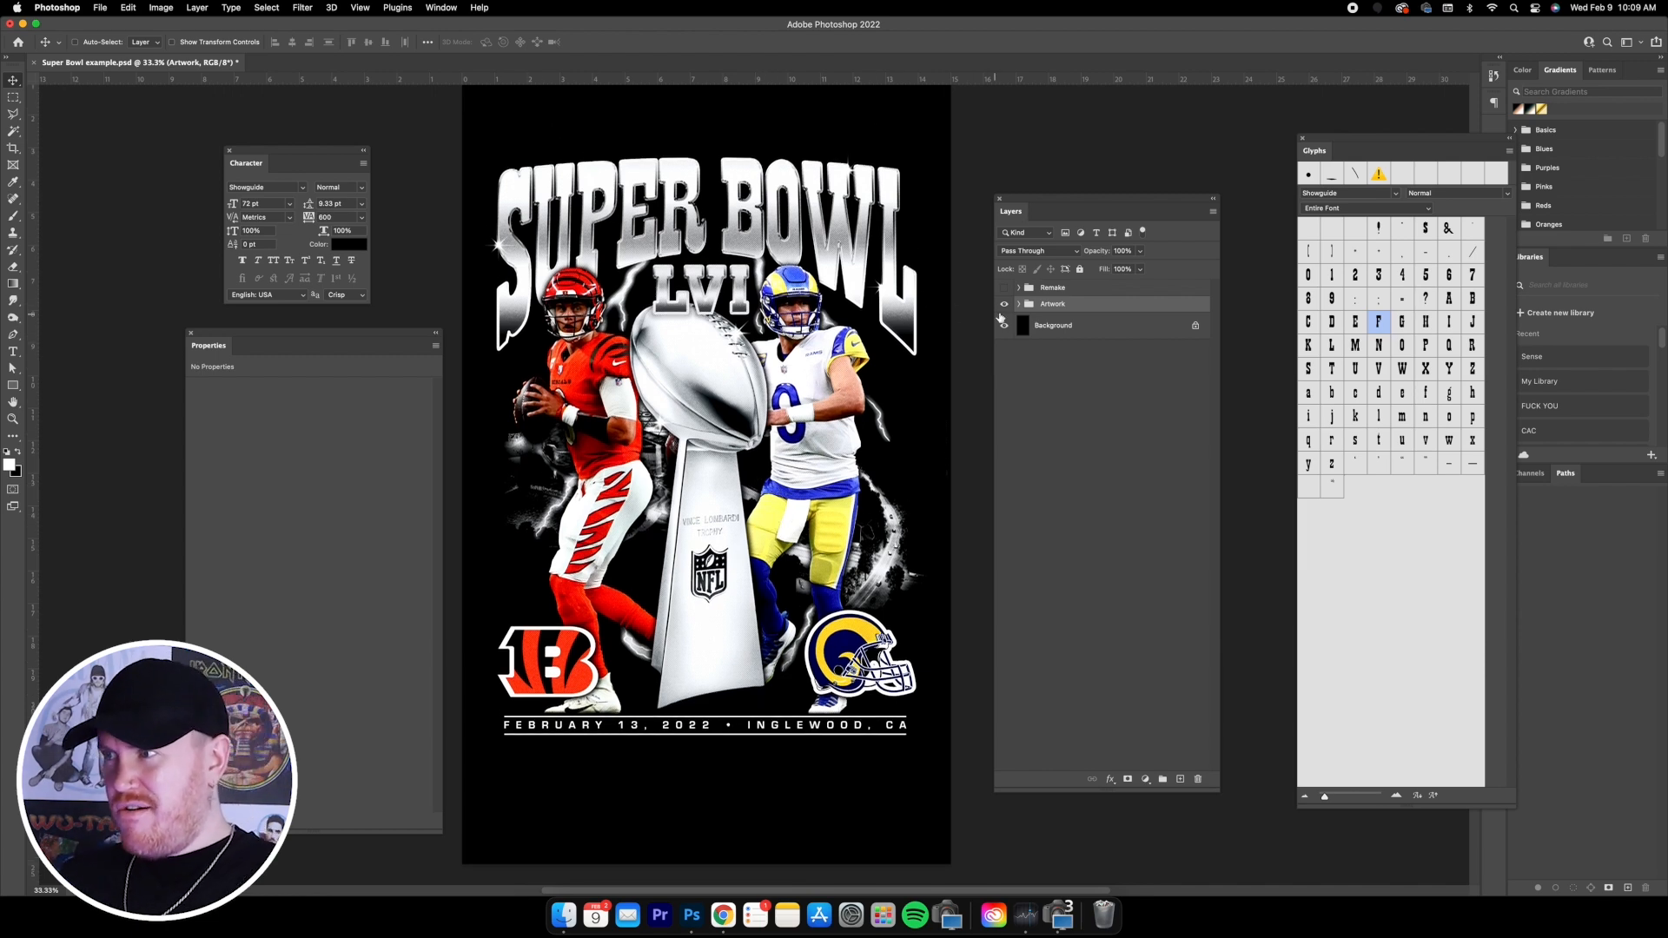
{"action": "left_click", "coordinate": [1004, 304]}
{"action": "left_click", "coordinate": [1004, 287]}
{"action": "left_click", "coordinate": [1018, 288]}
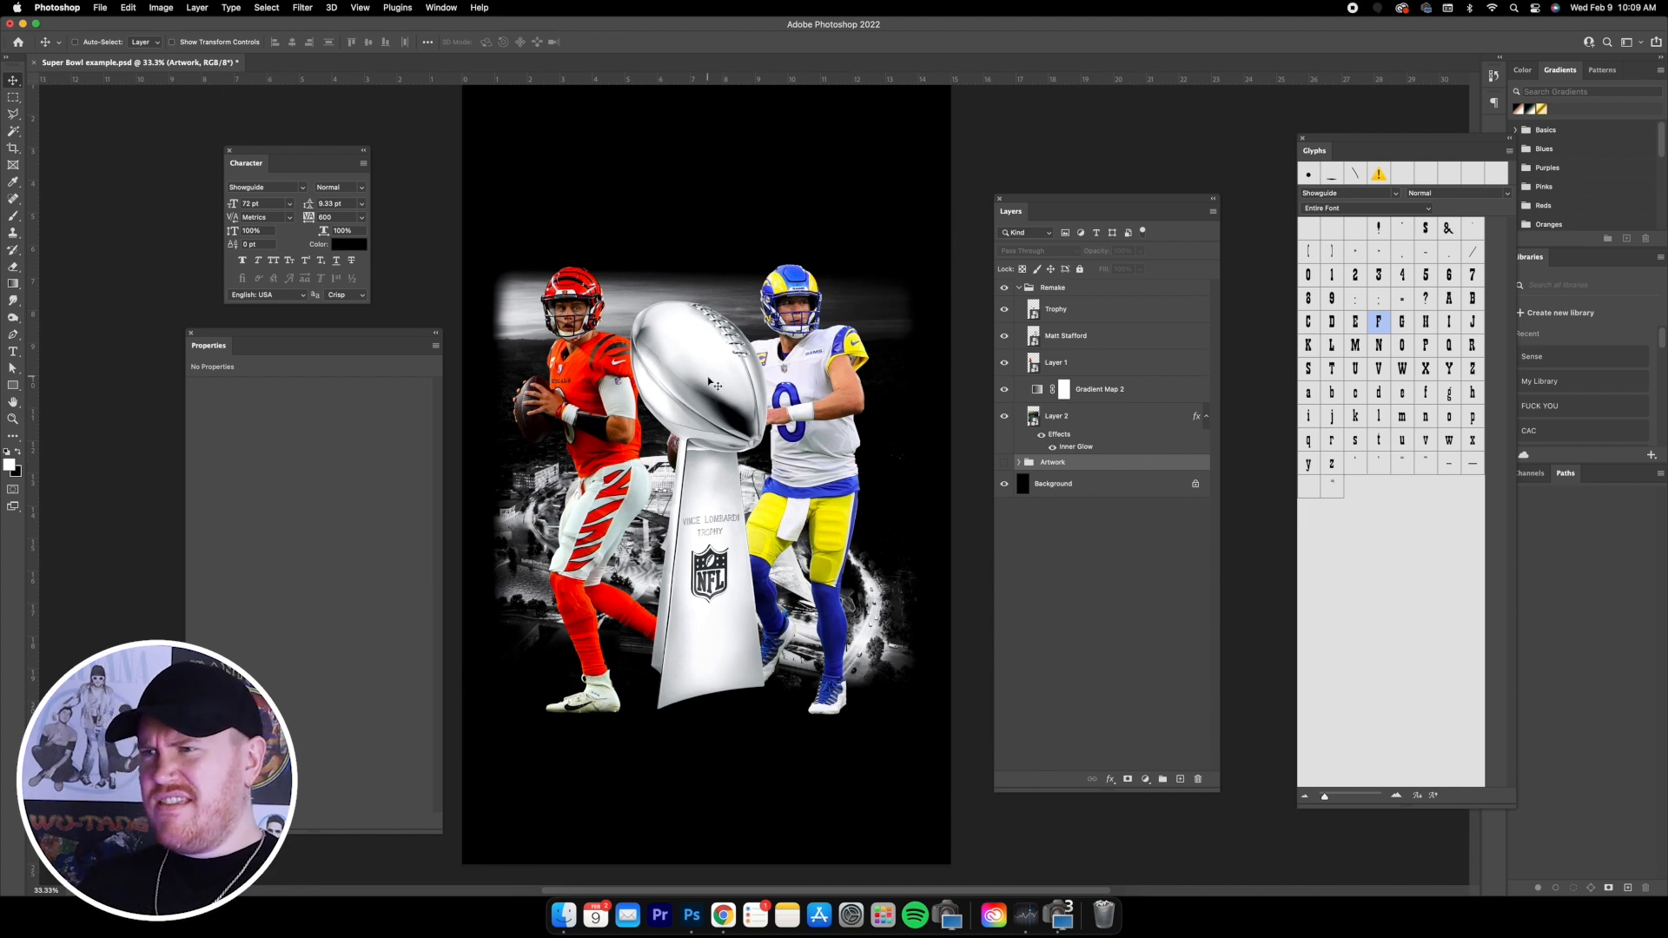
{"action": "scroll", "coordinate": [775, 409], "scroll_direction": "down", "scroll_amount": 2}
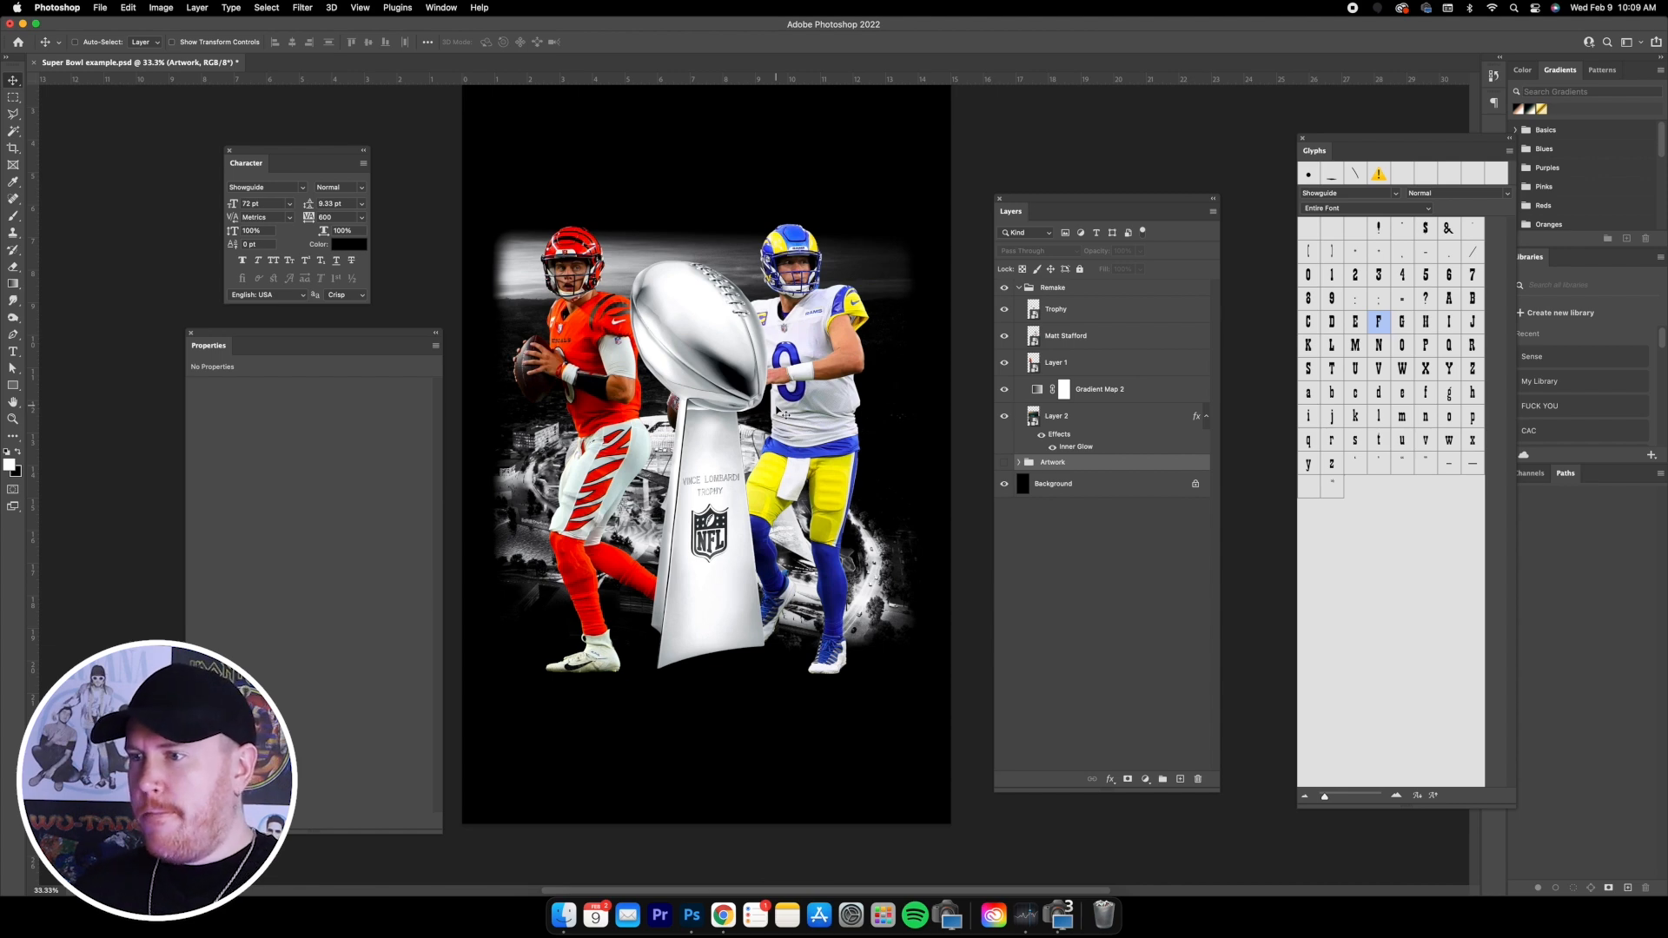
- Switch to Chrome and move the "bengals logo png" search tab ahead of the Western fonts tab
{"action": "left_click", "coordinate": [725, 915]}
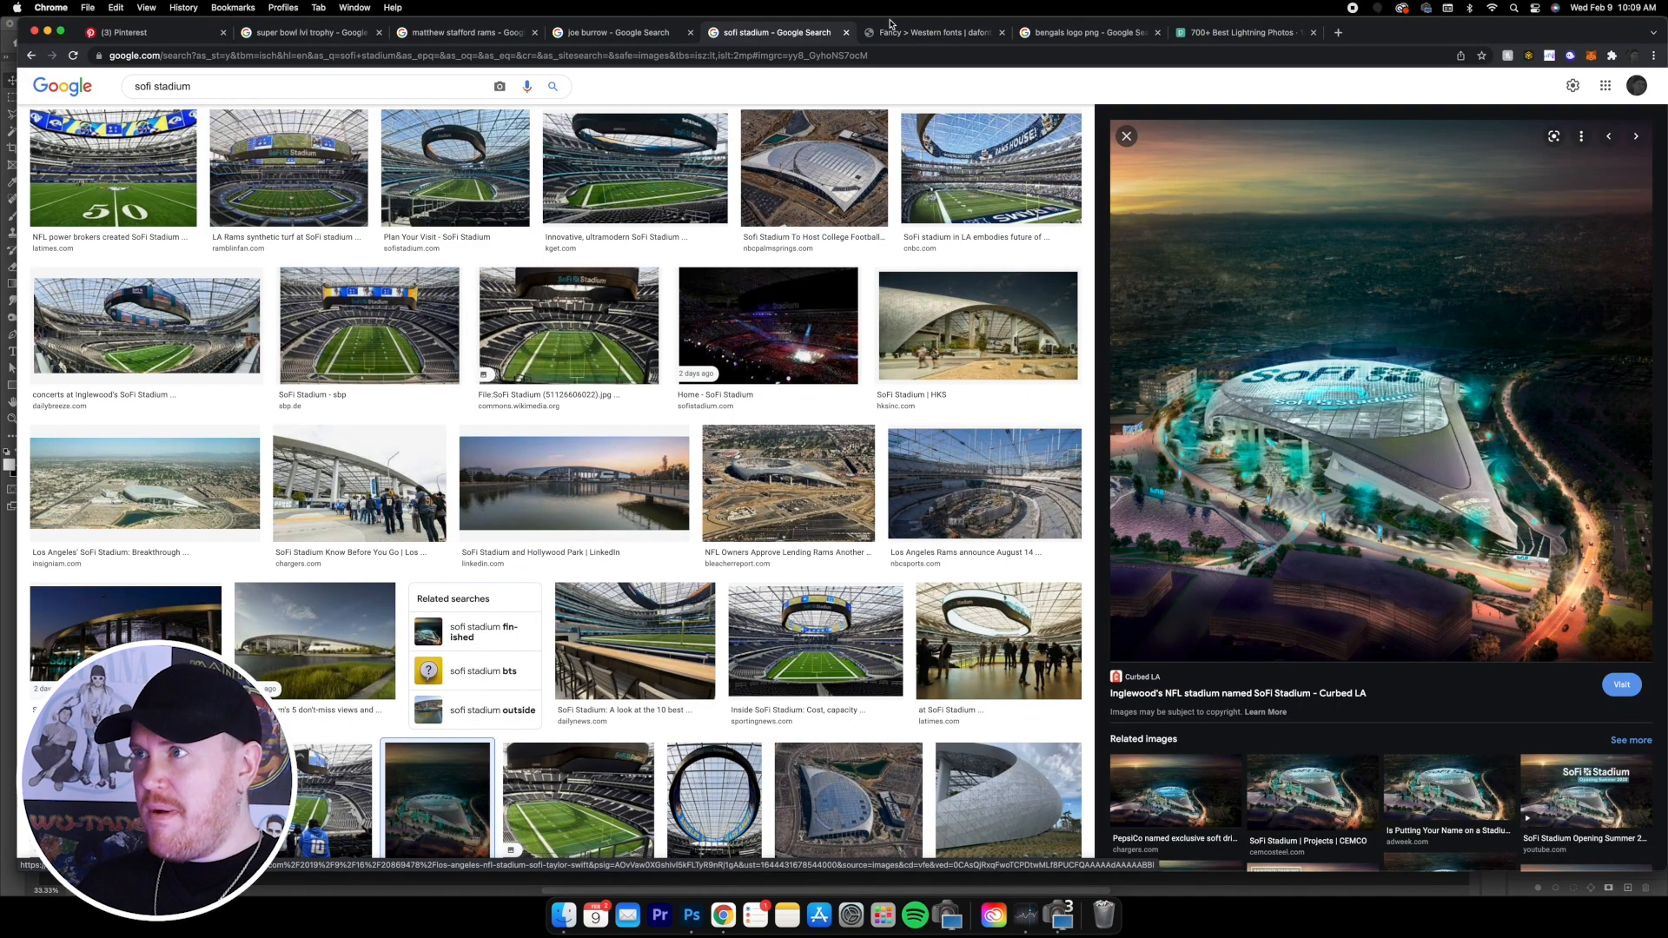
{"action": "left_click", "coordinate": [917, 32]}
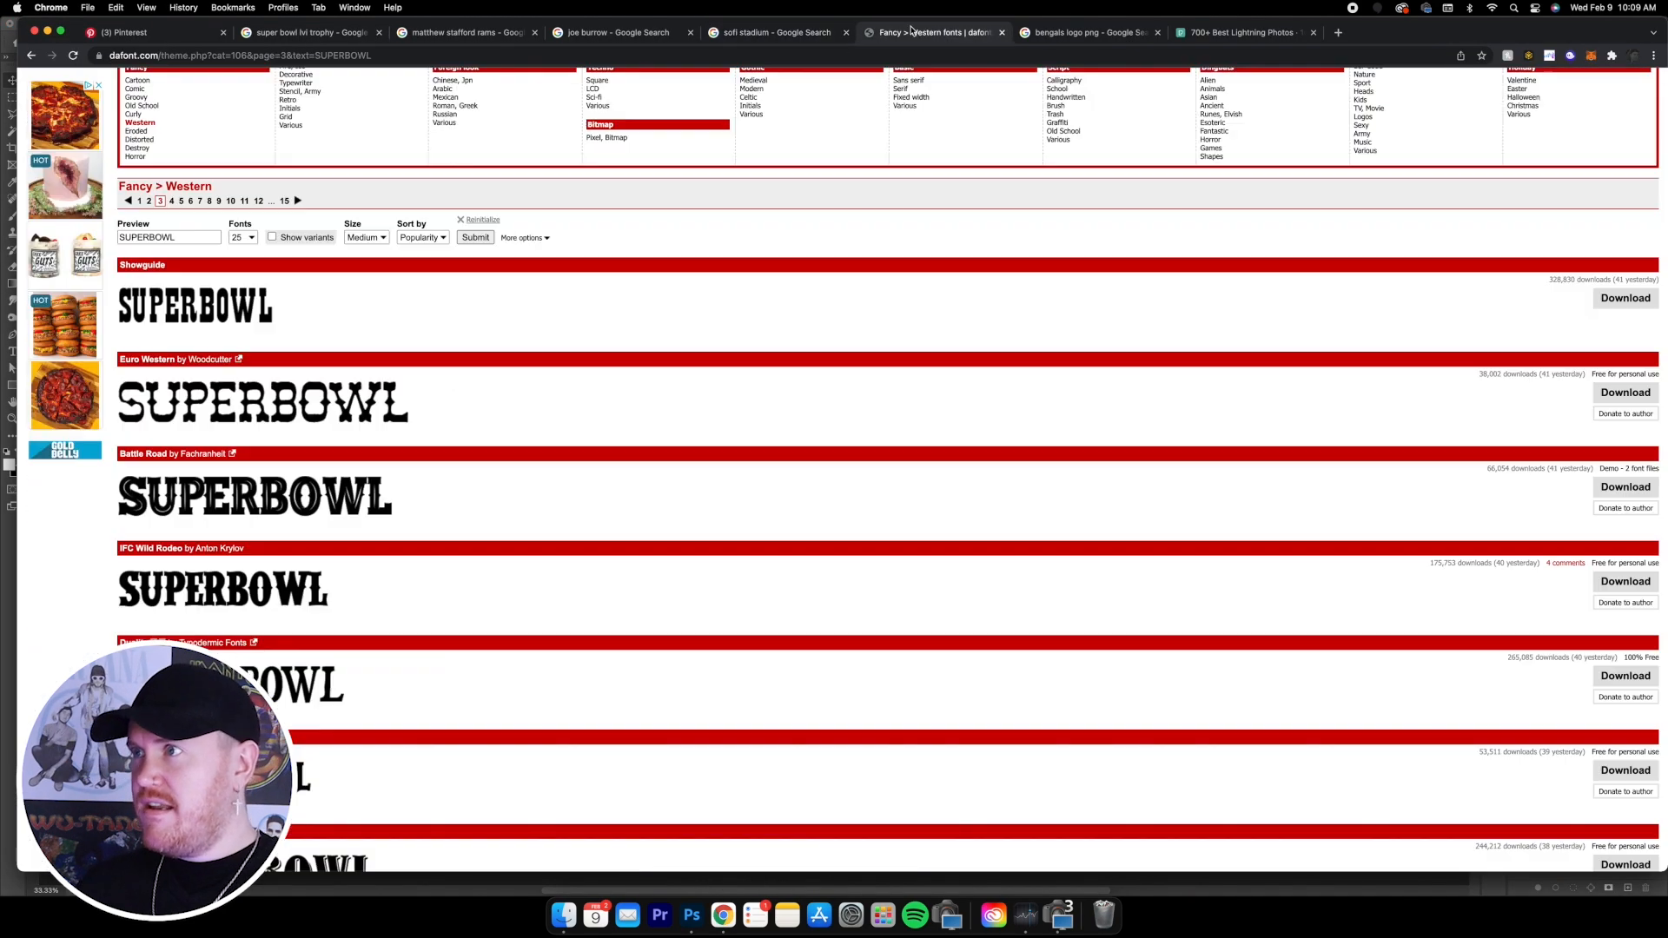
{"action": "left_click", "coordinate": [1075, 32]}
{"action": "left_click_drag", "start_coordinate": [1074, 31], "coordinate": [934, 32]}
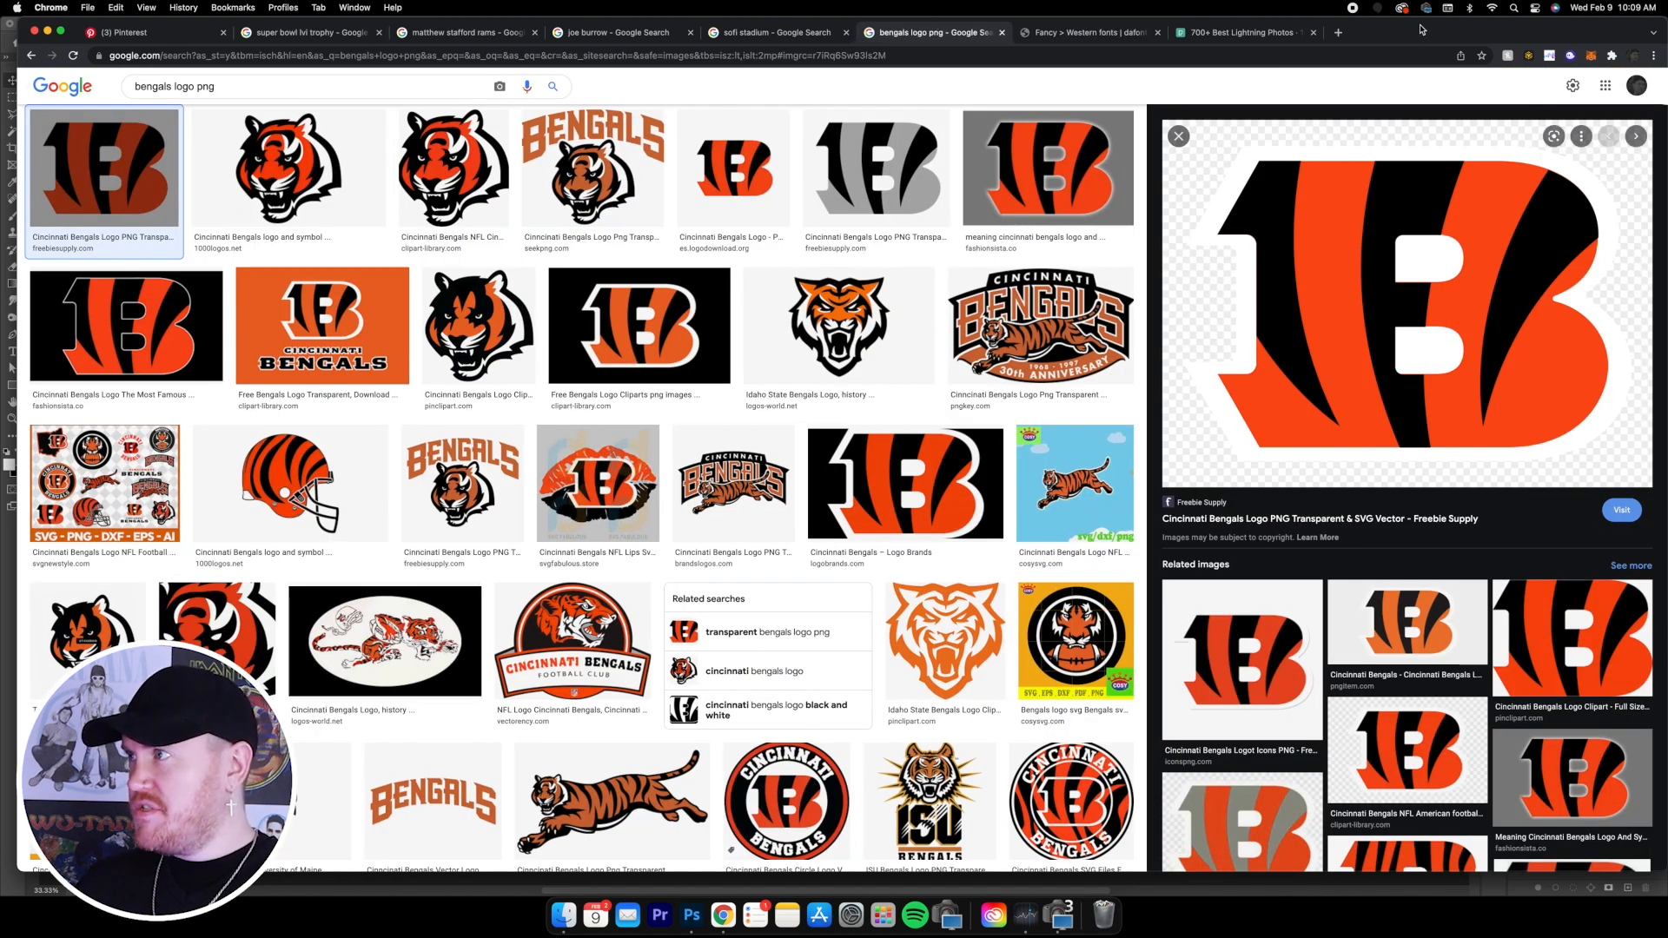
- Copy the large transparent Cincinnati Bengals "B" logo from the image search preview
{"action": "scroll", "coordinate": [171, 202], "scroll_direction": "up", "scroll_amount": 3}
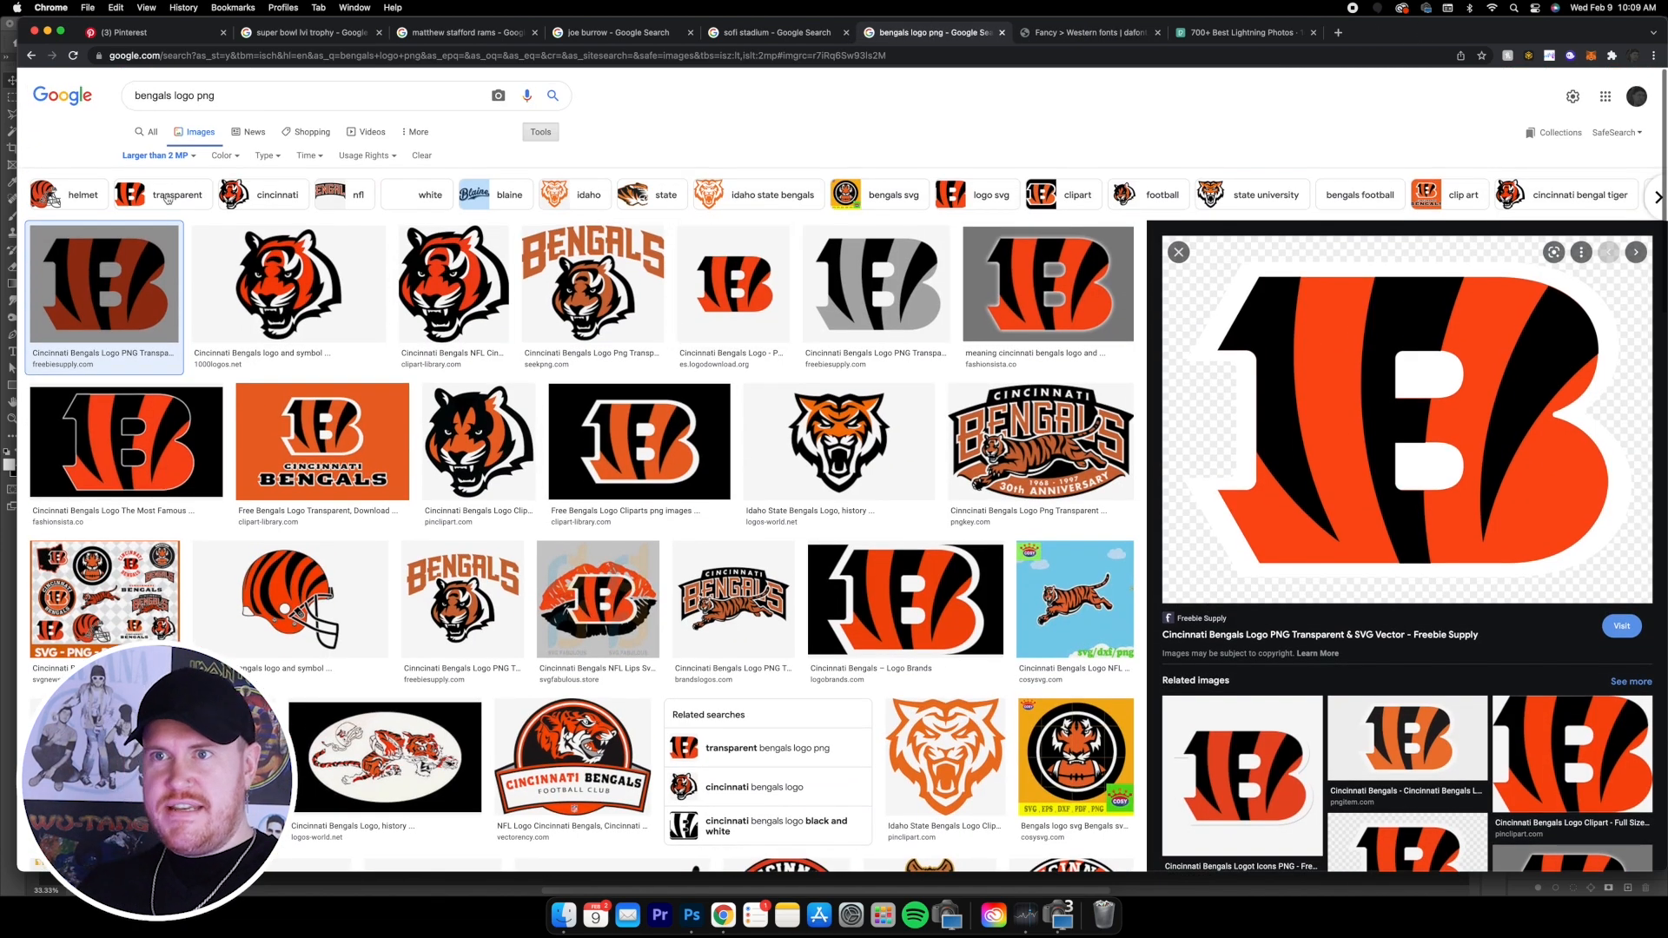
{"action": "scroll", "coordinate": [1315, 342], "scroll_direction": "down", "scroll_amount": 1}
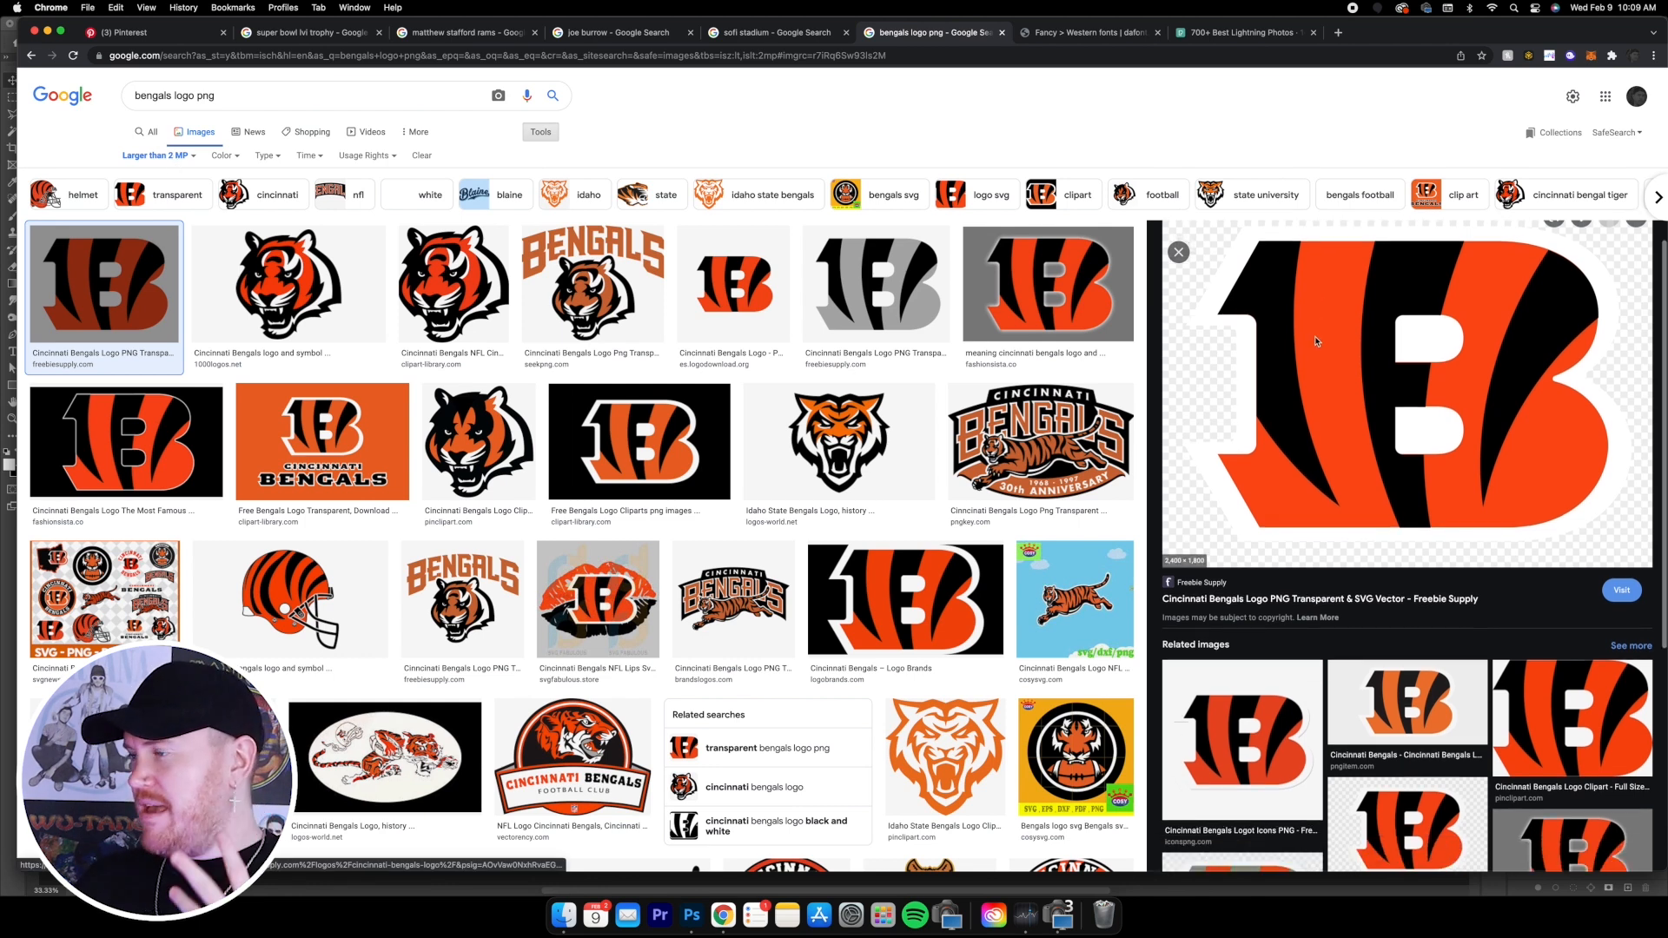
{"action": "right_click", "coordinate": [1315, 318]}
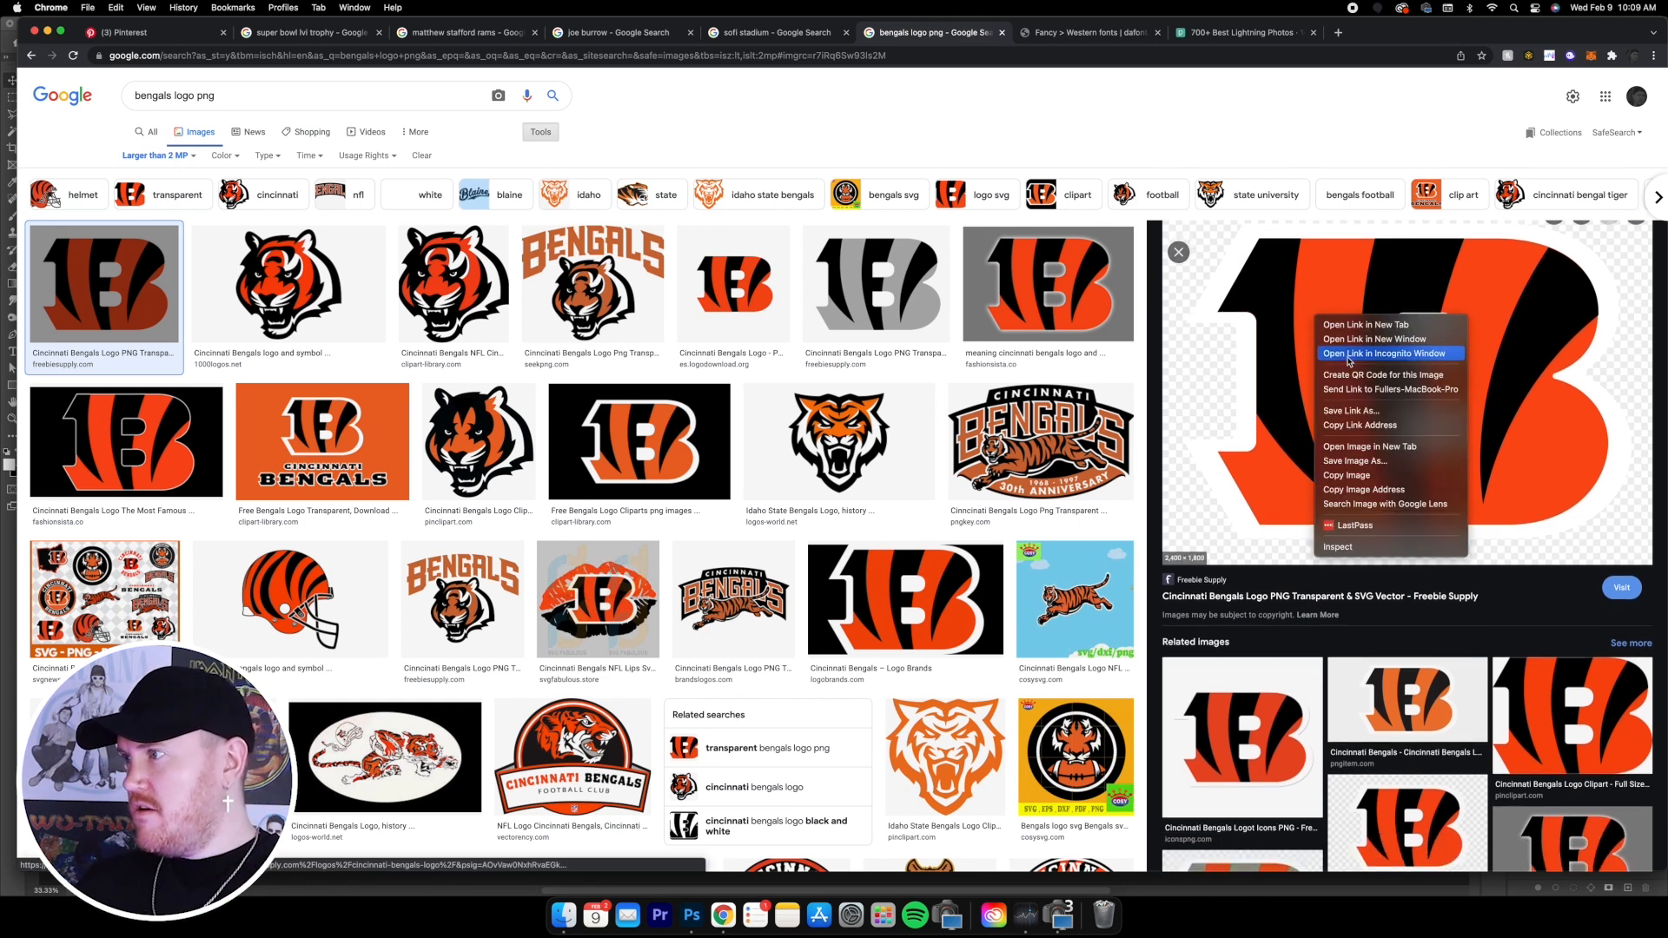
{"action": "left_click", "coordinate": [1339, 476]}
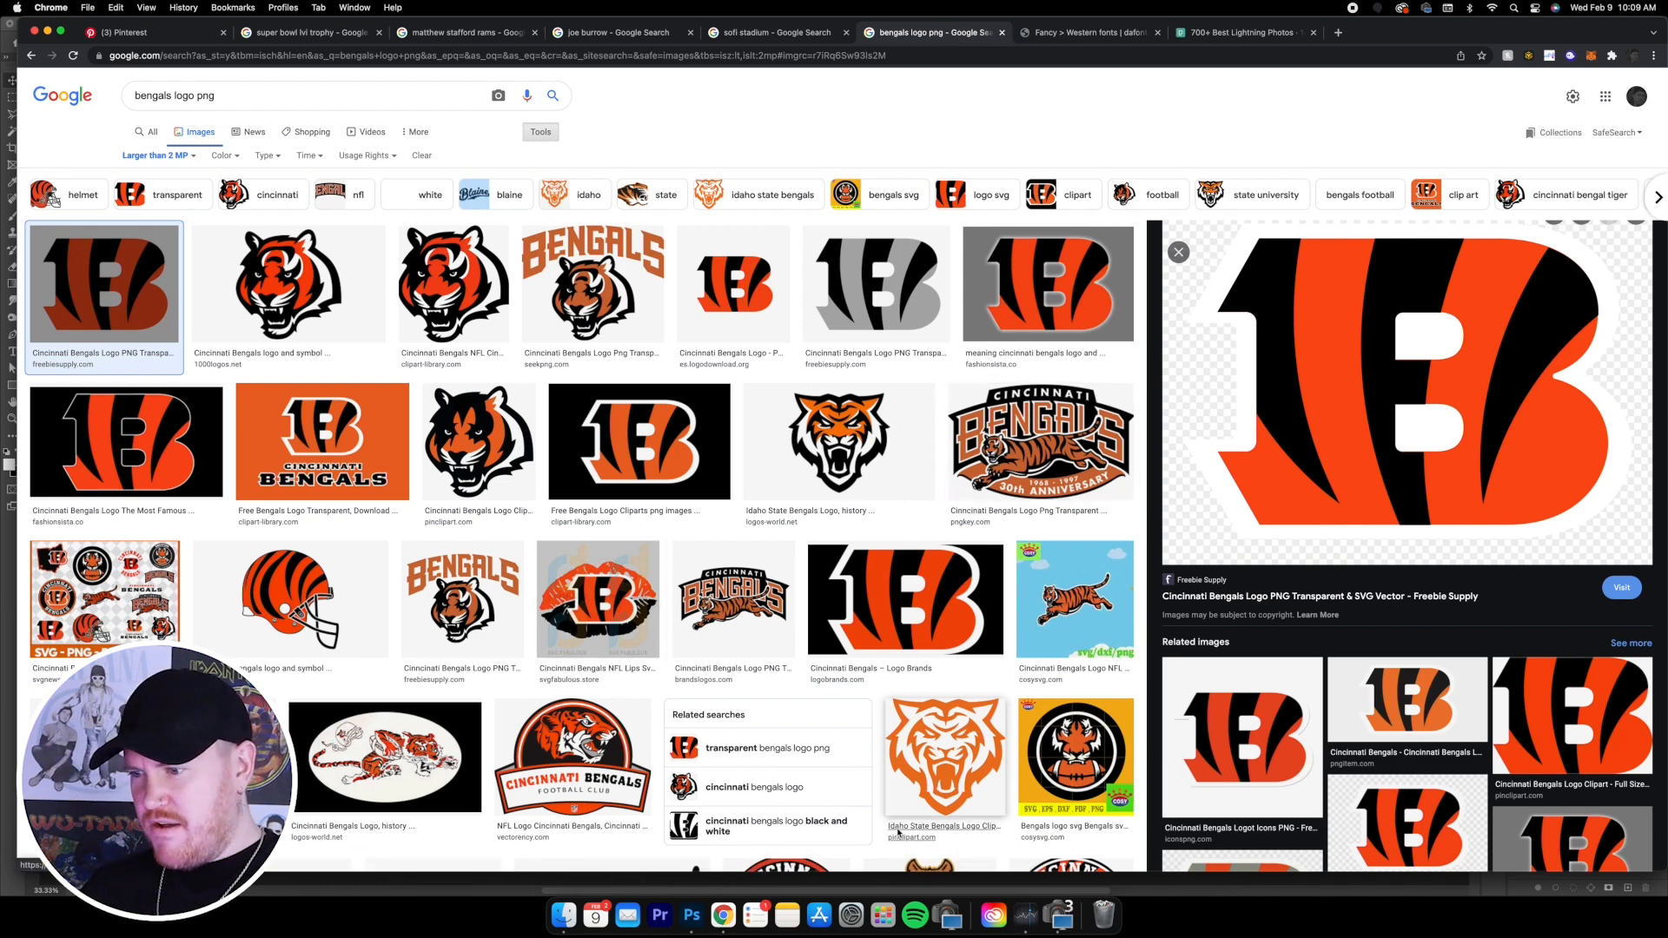
- Switch to Photoshop and paste the copied Bengals logo directly above the Trophy layer
{"action": "key", "text": "super+Tab"}
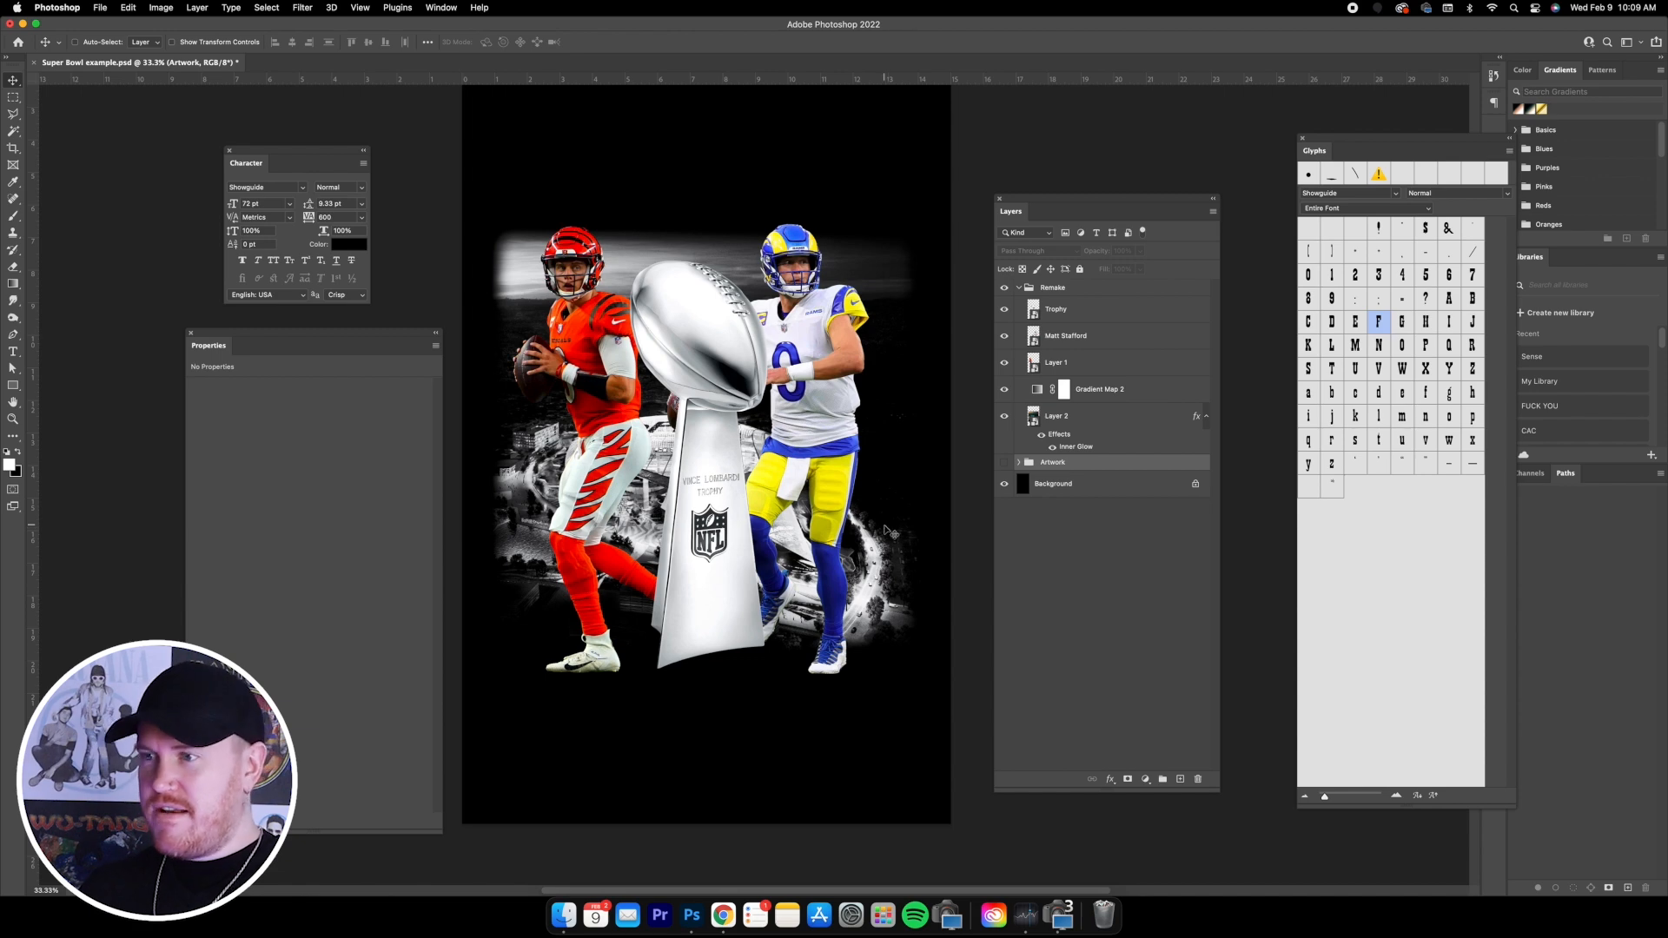
{"action": "left_click", "coordinate": [1077, 318]}
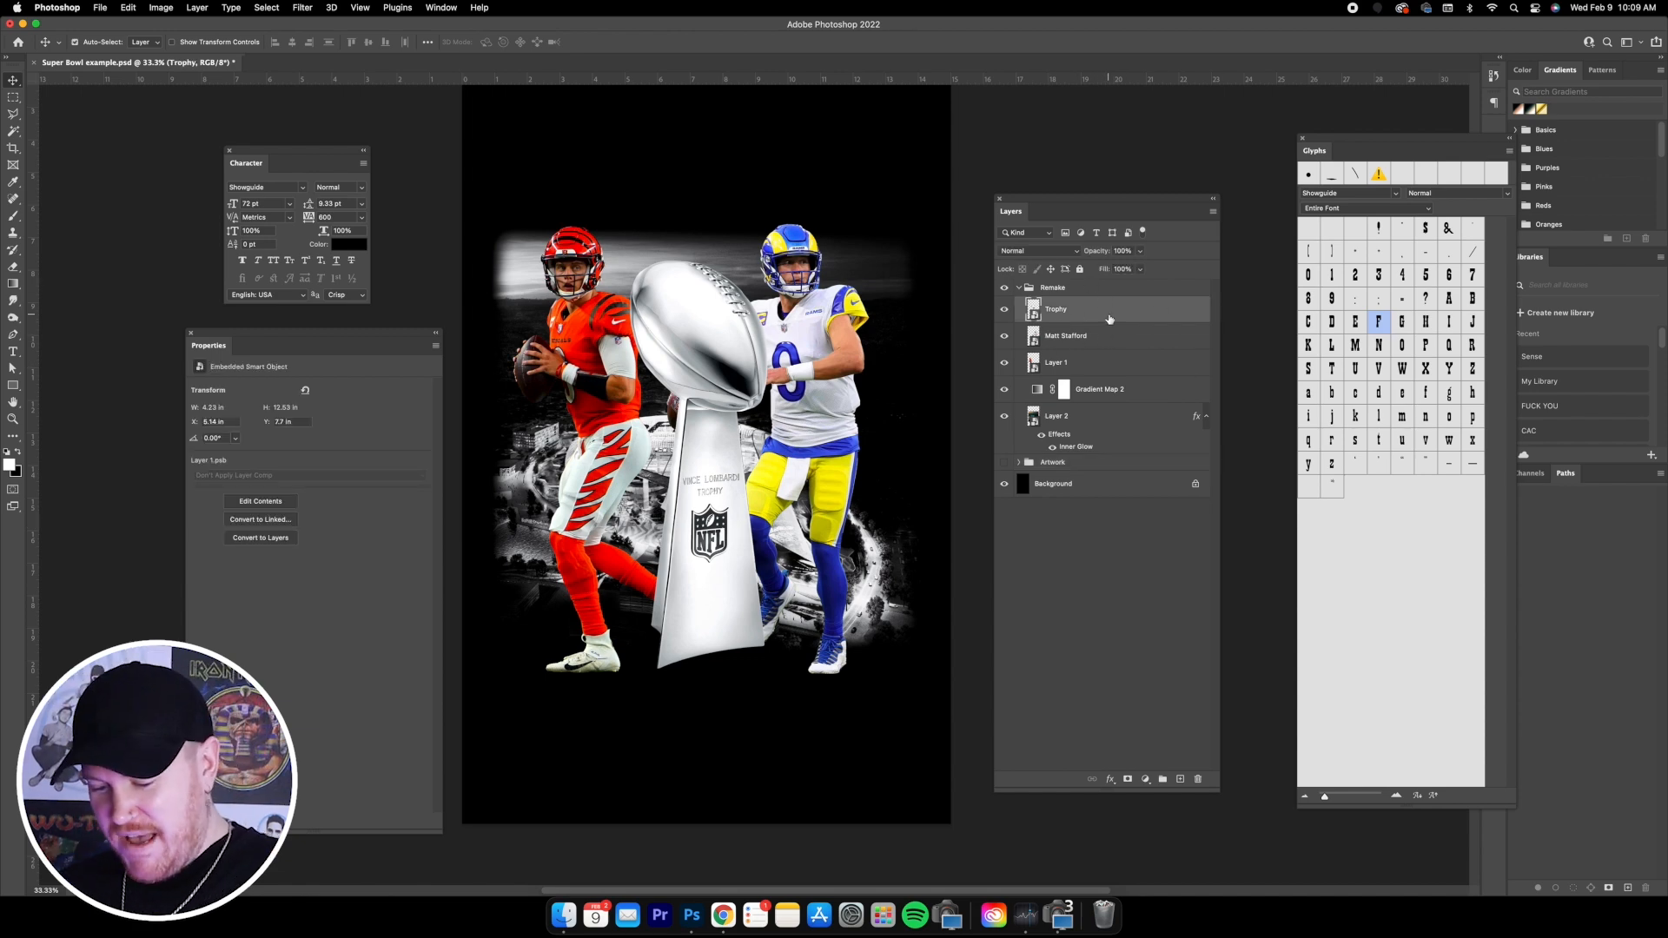
{"action": "key", "text": "super+v"}
- Convert the pasted Bengals logo to a smart object and scale it down over the orange-jersey player's lower legs
{"action": "left_click", "coordinate": [173, 42]}
{"action": "right_click", "coordinate": [1123, 310]}
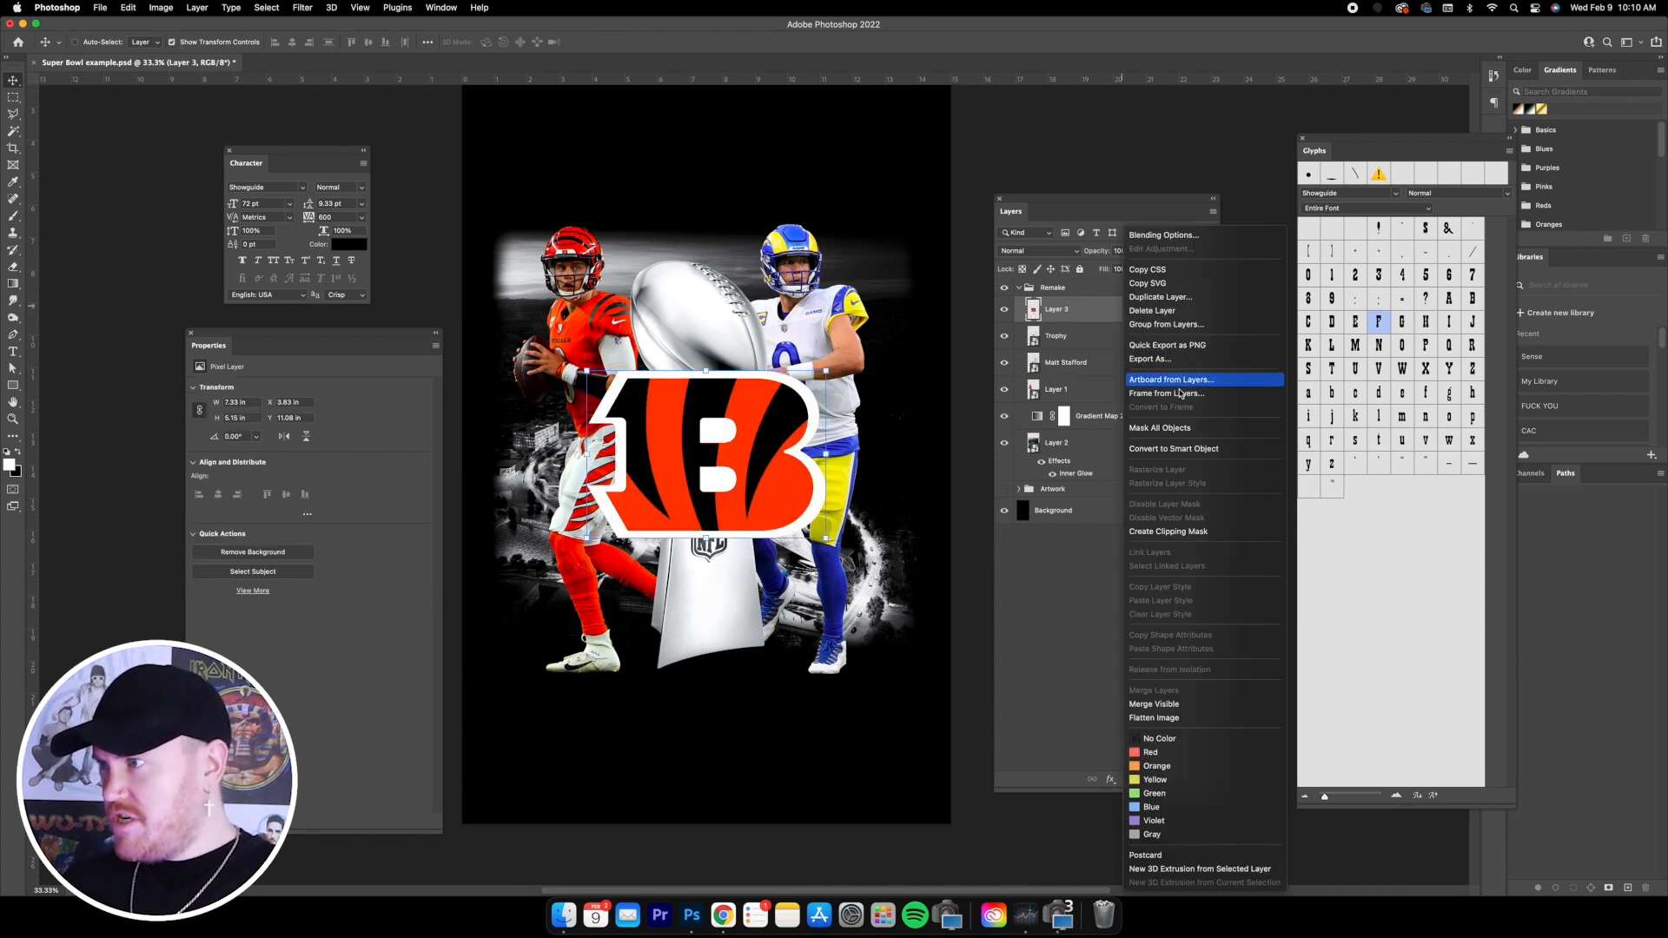
{"action": "left_click", "coordinate": [1173, 449]}
{"action": "key", "text": "super+t"}
{"action": "left_click_drag", "start_coordinate": [826, 371], "coordinate": [615, 554]}
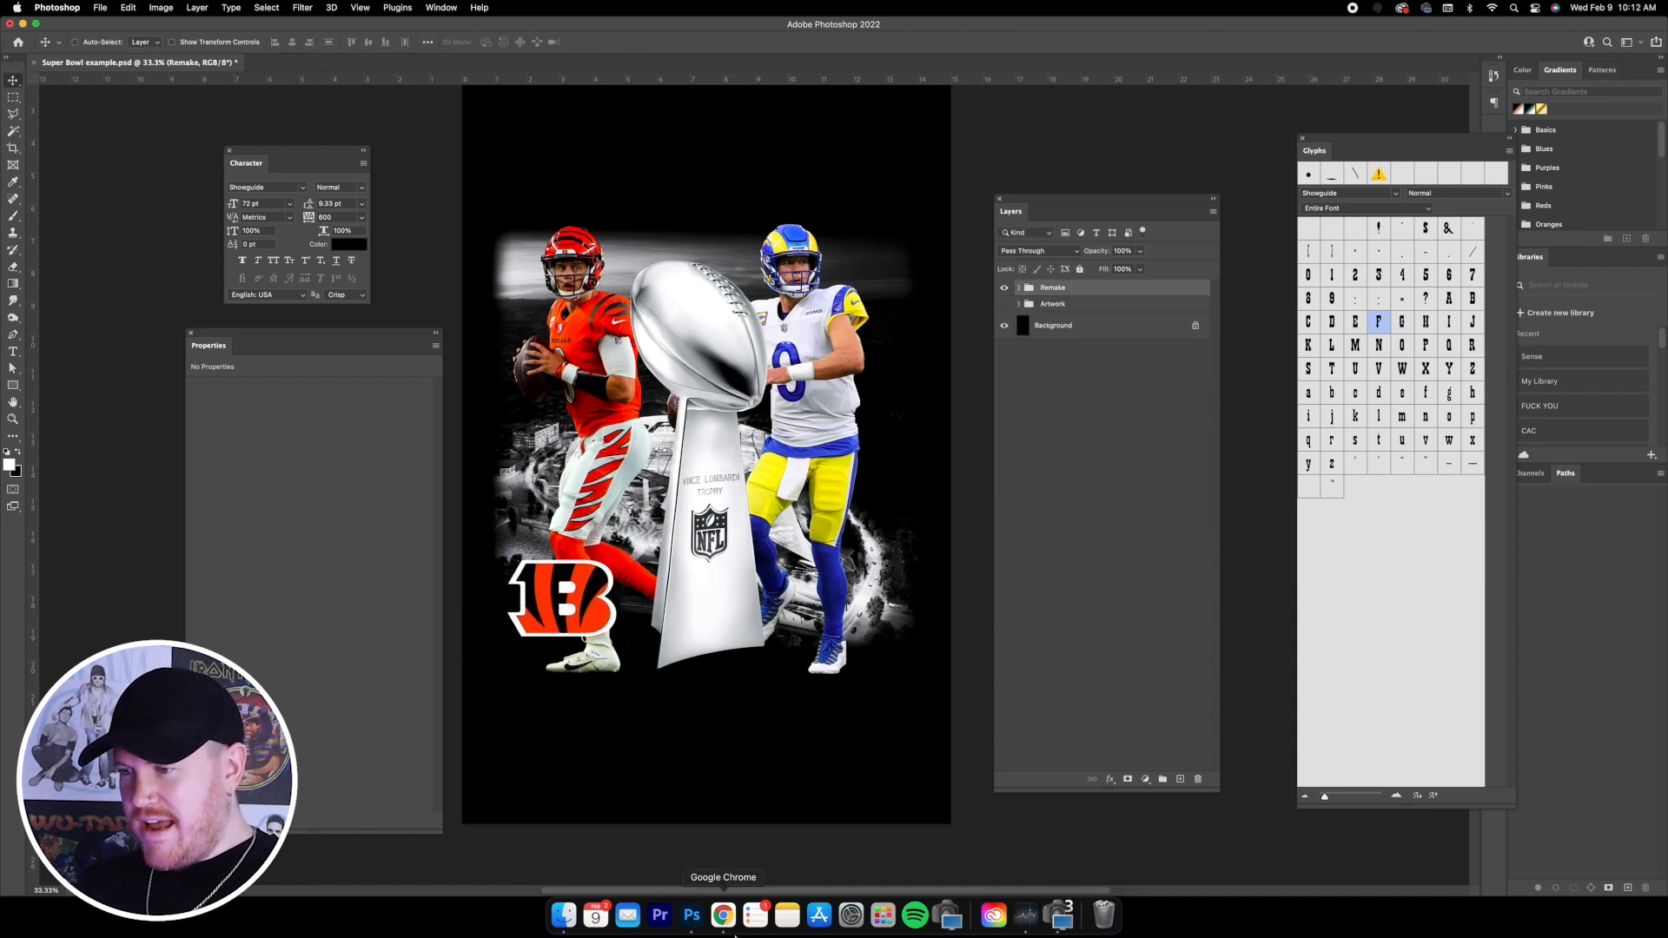
- Switch to Chrome and copy the large Rams helmet image from the "old rams logo png" search
{"action": "left_click", "coordinate": [727, 922]}
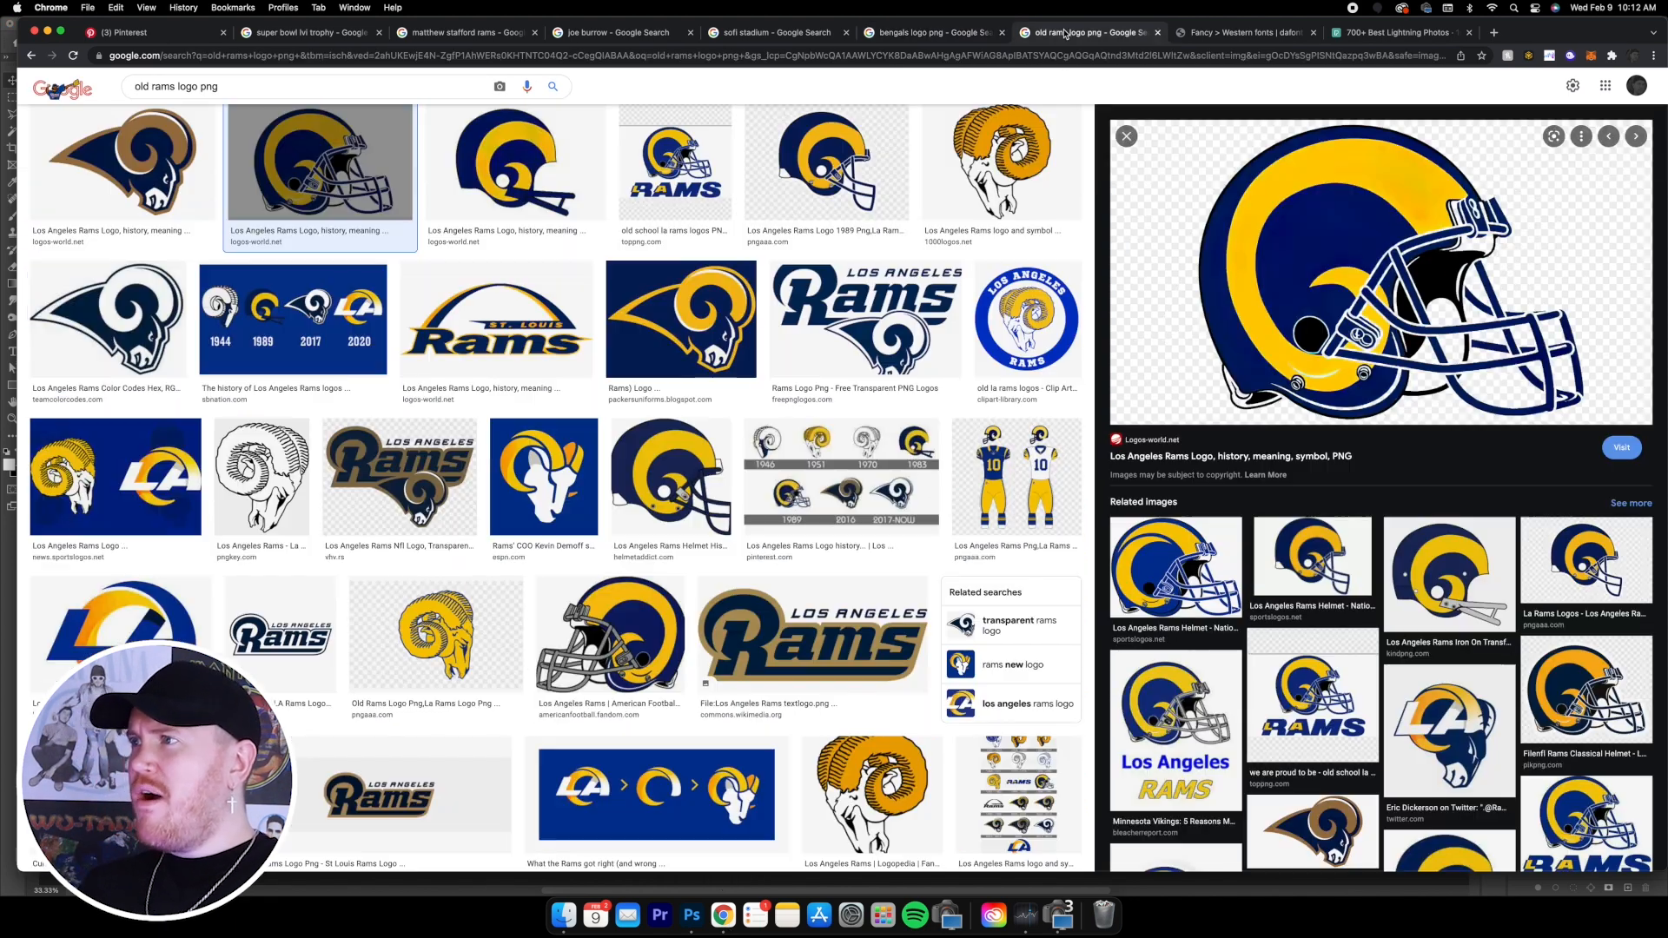
{"action": "left_click", "coordinate": [1069, 32]}
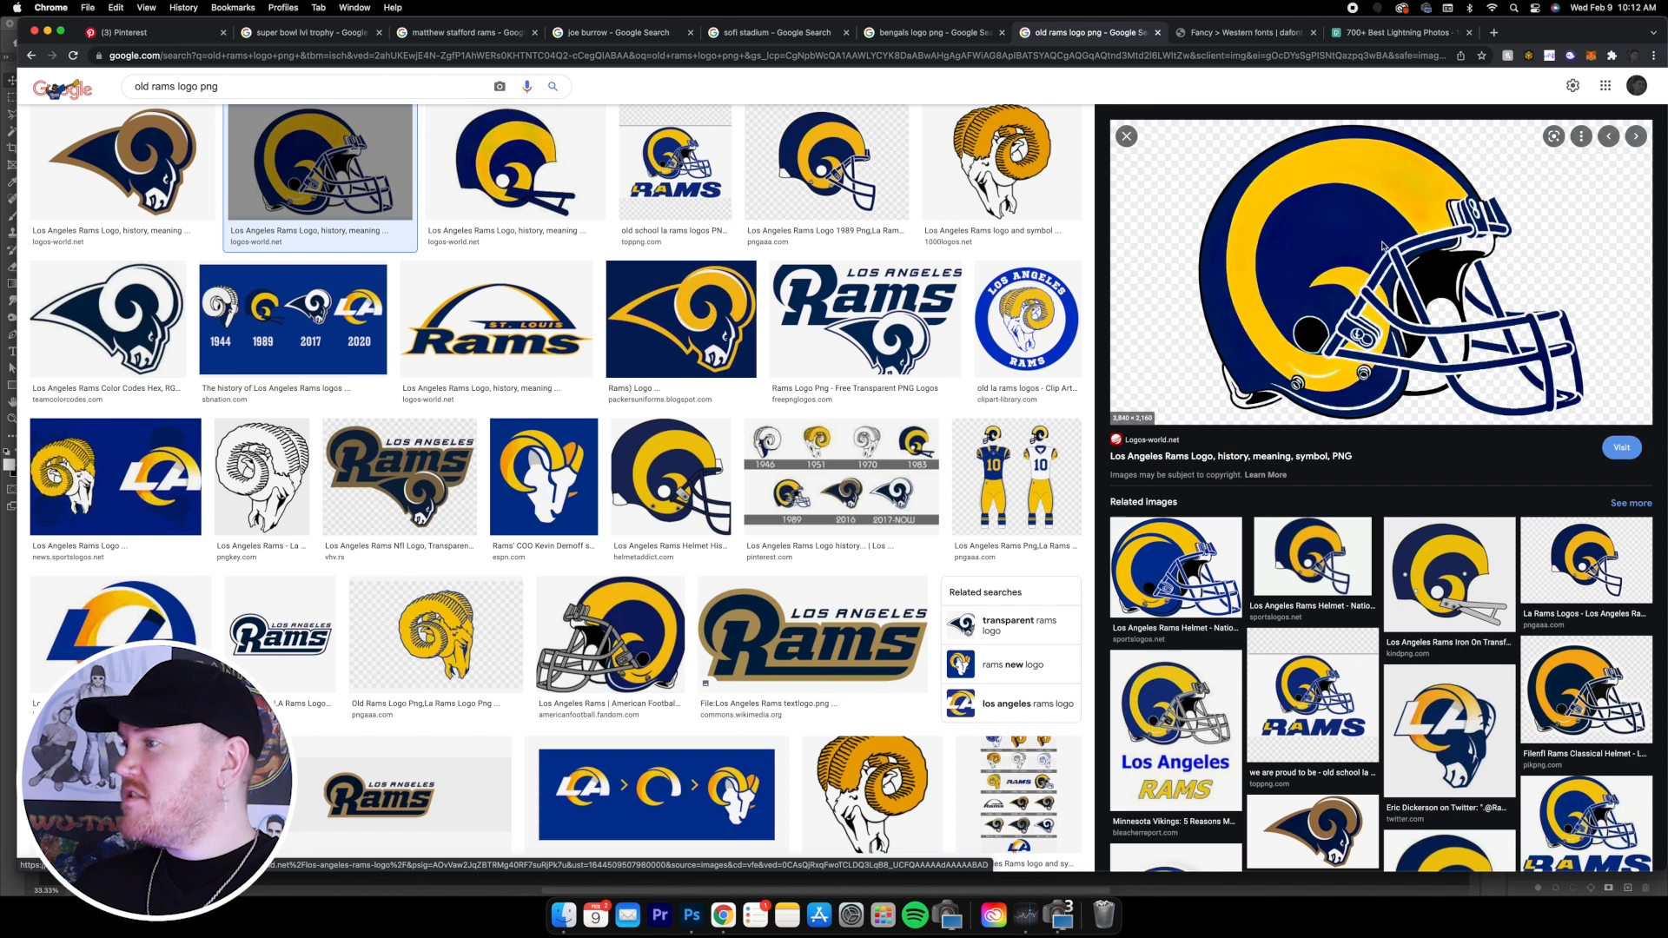
{"action": "right_click", "coordinate": [1296, 271]}
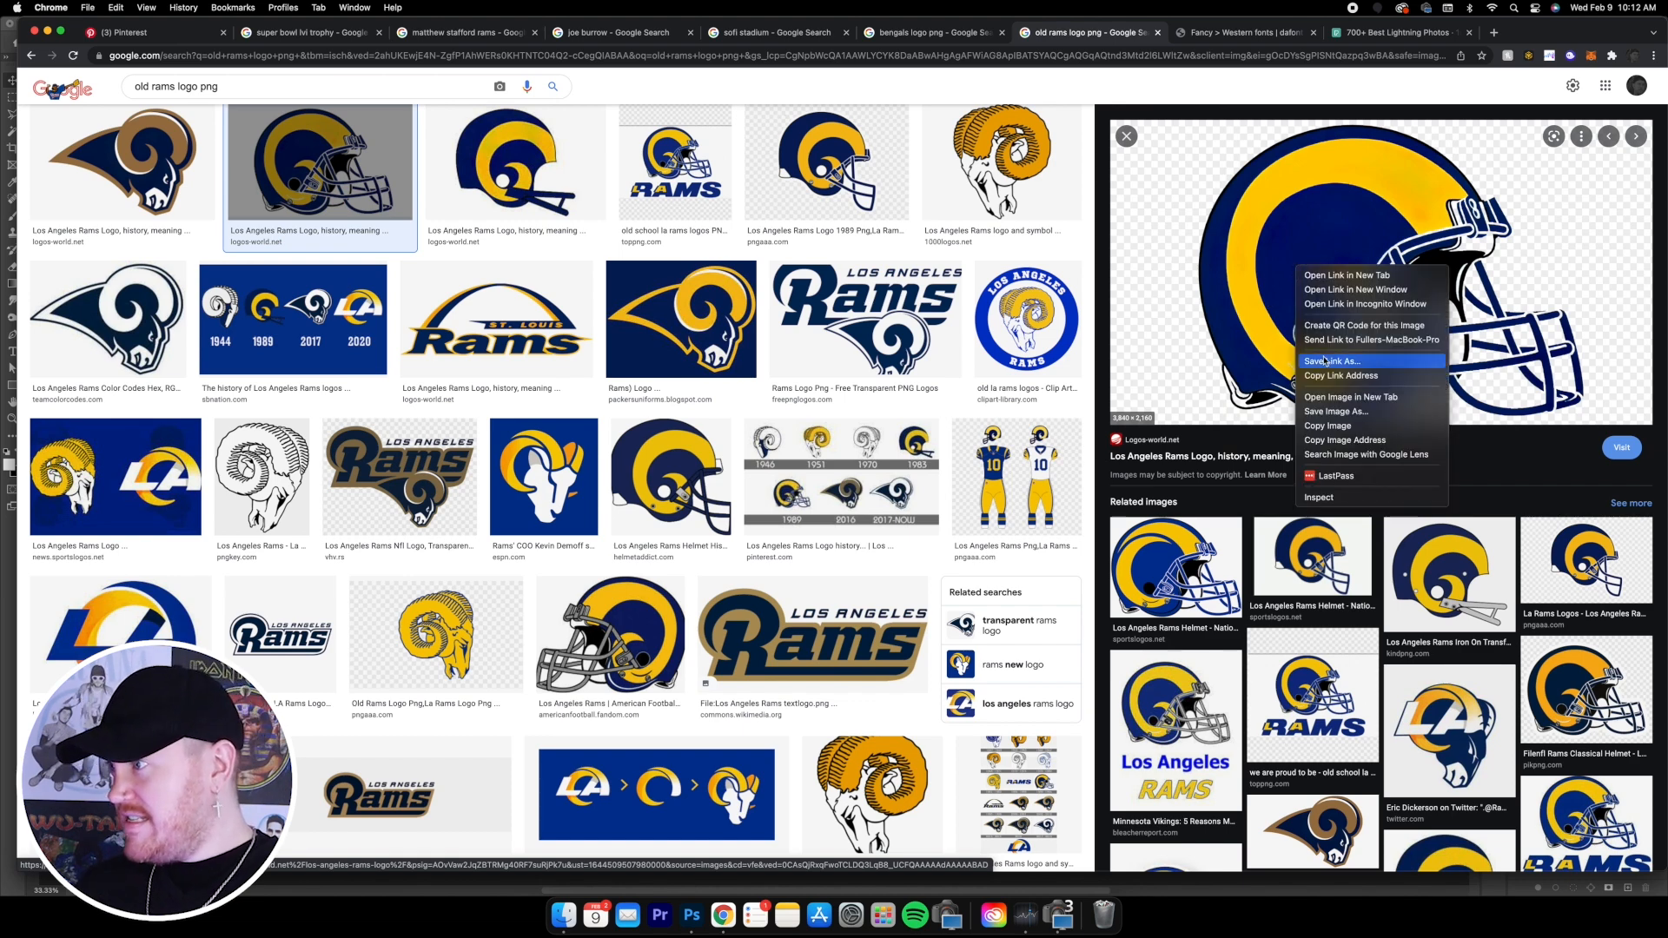
{"action": "left_click", "coordinate": [1313, 426]}
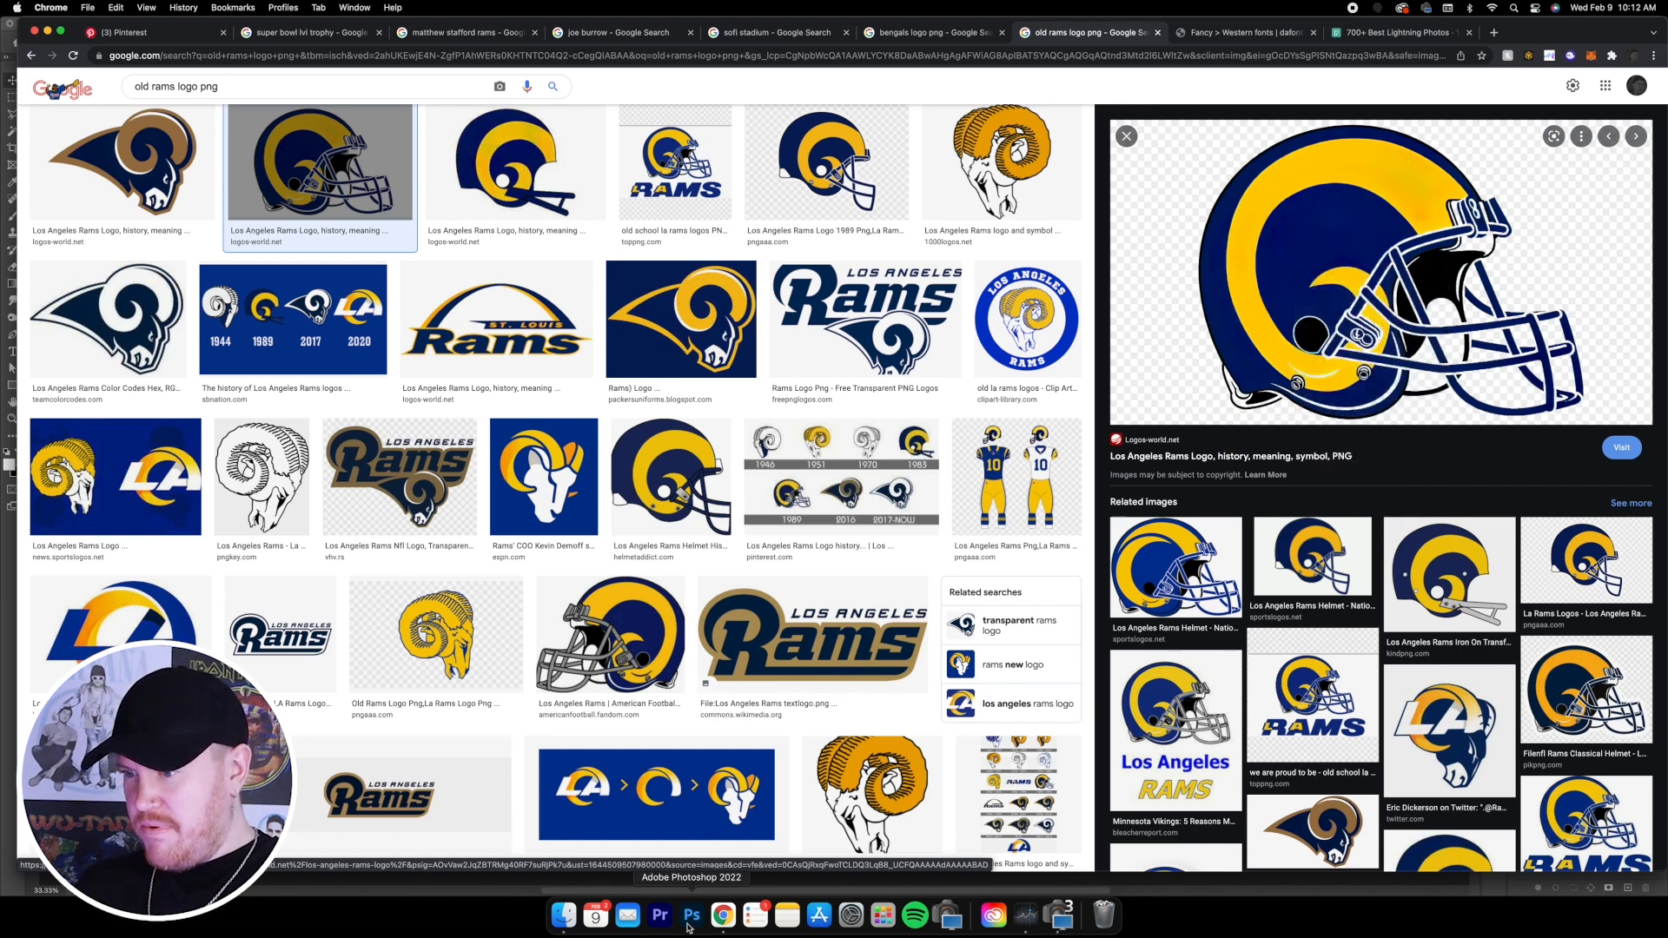
- Switch to Photoshop, expand the Remake group and rename Layer 3 as "Bengals Logo"
{"action": "left_click", "coordinate": [691, 914]}
{"action": "left_click", "coordinate": [1018, 288]}
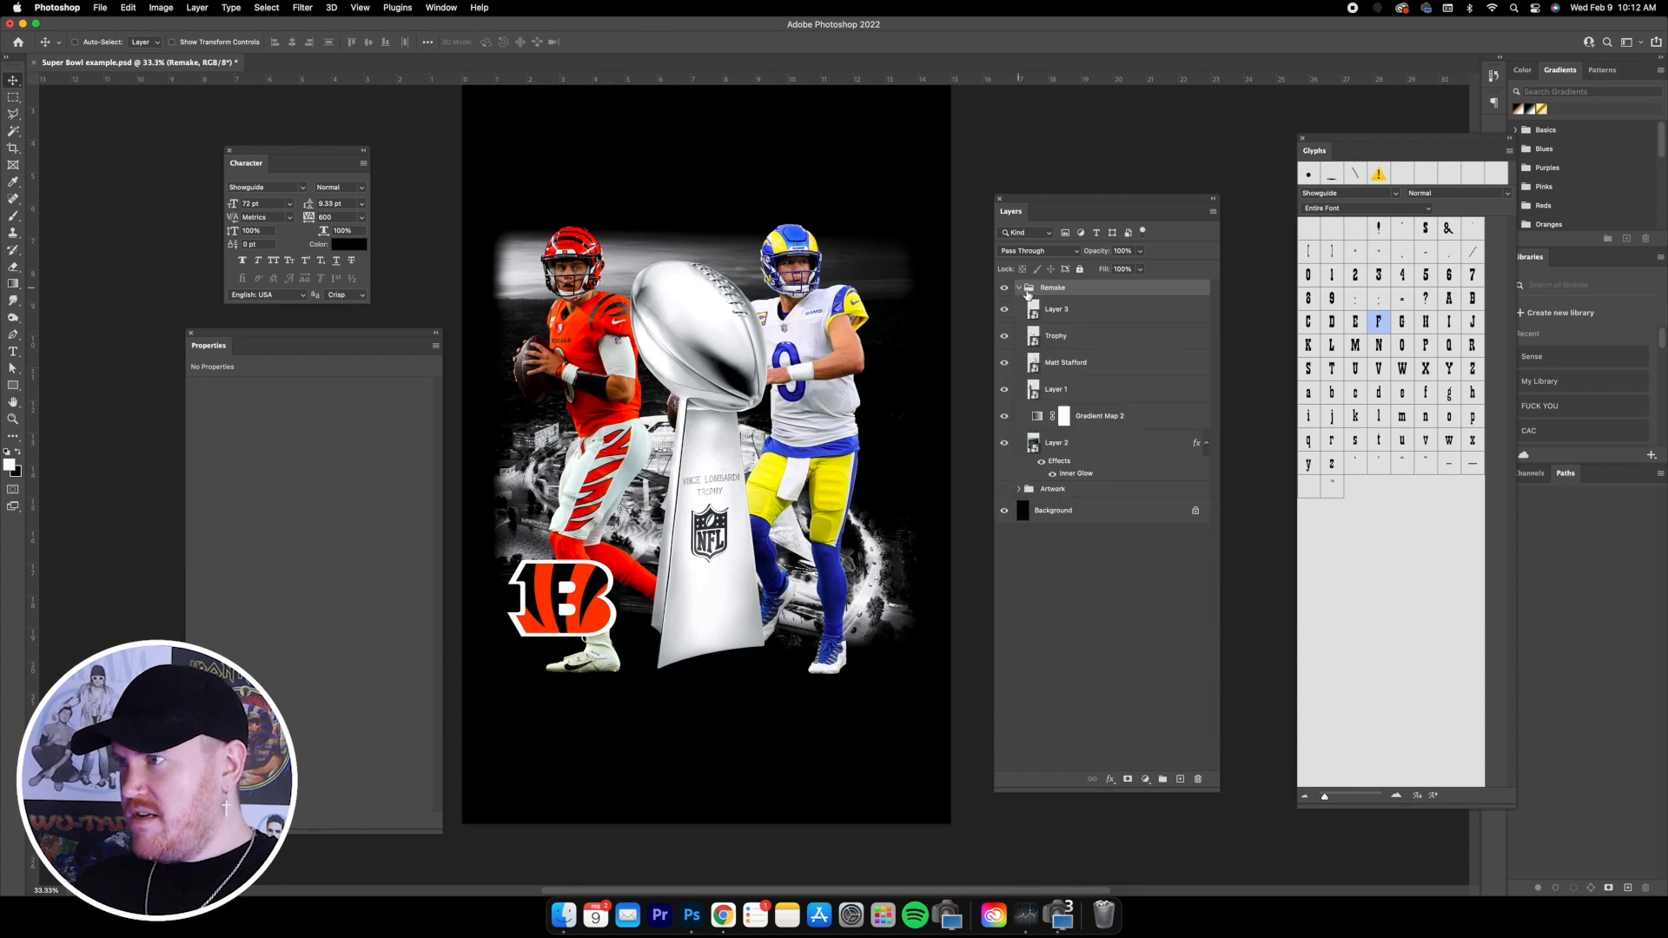
{"action": "left_click", "coordinate": [1060, 314]}
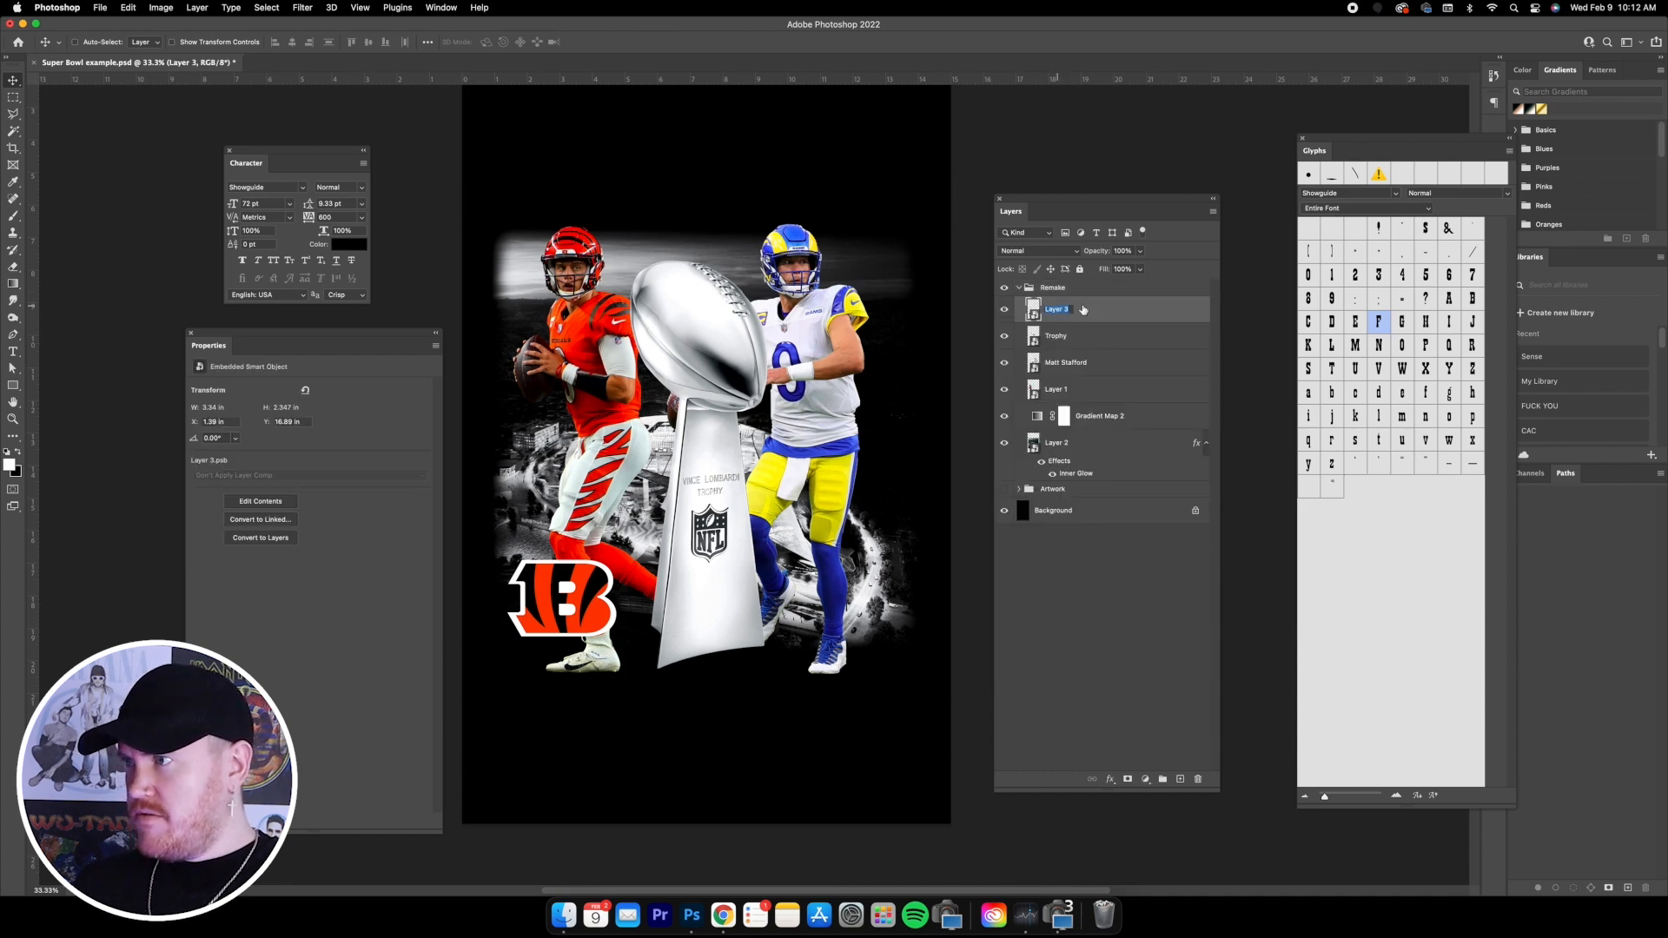
{"action": "type", "text": "Bengals Logo"}
{"action": "key", "text": "Return"}
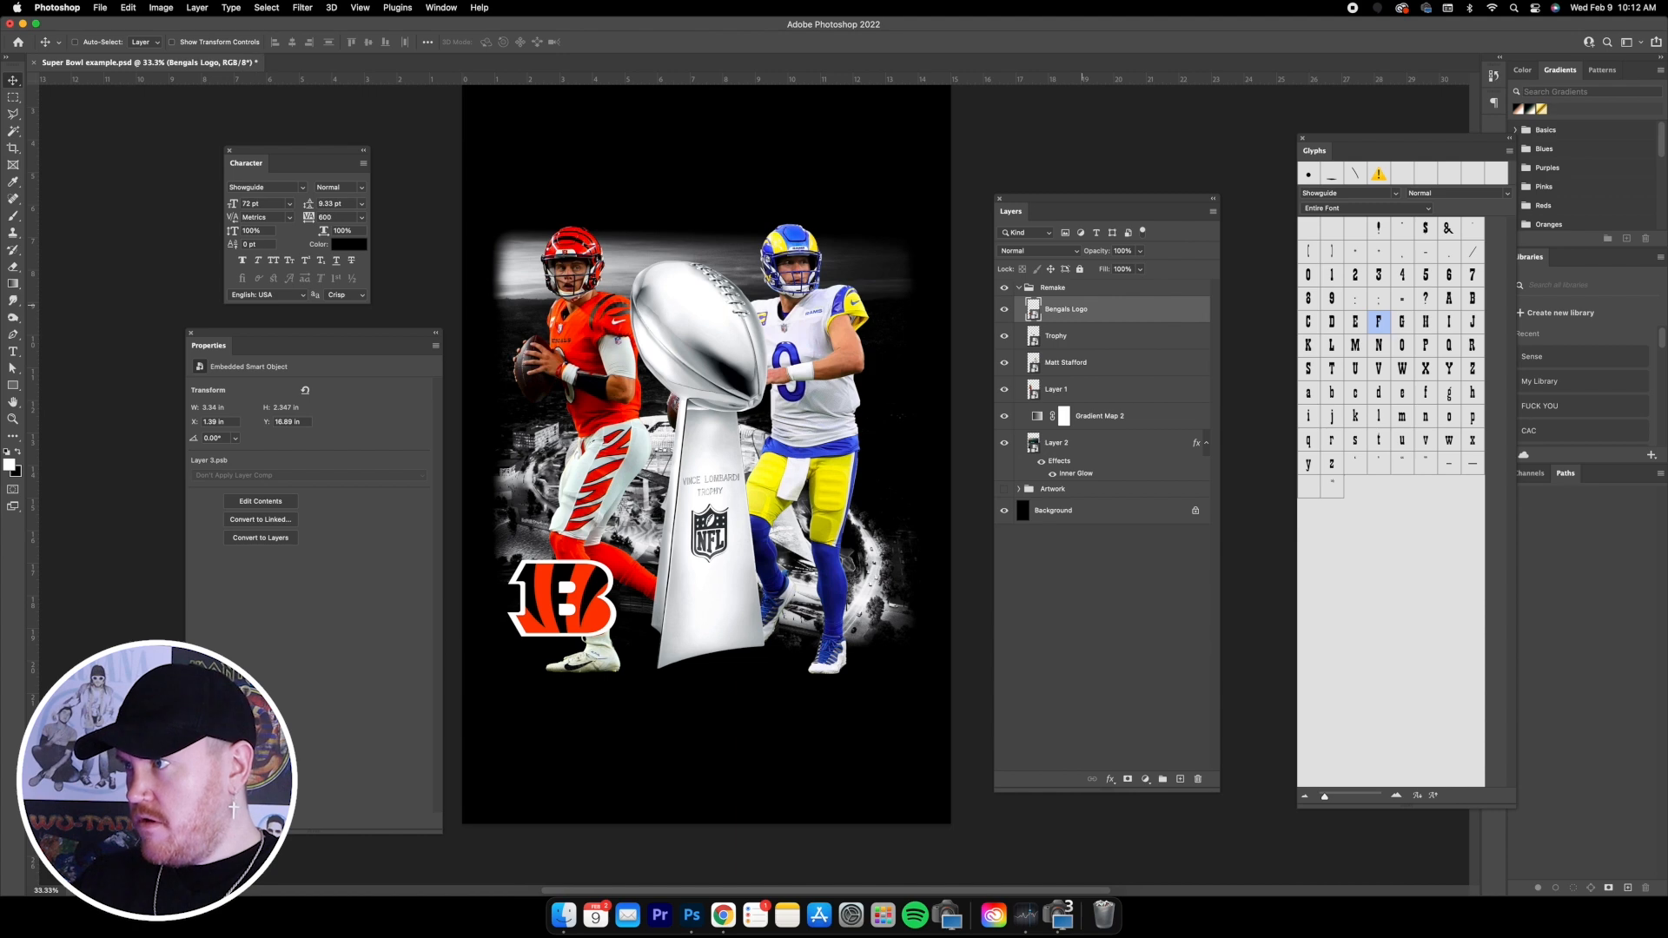
- Paste the Rams helmet above the Bengals Logo layer and convert it to a smart object
{"action": "key", "text": "super+v"}
{"action": "left_click_drag", "start_coordinate": [684, 420], "coordinate": [695, 499]}
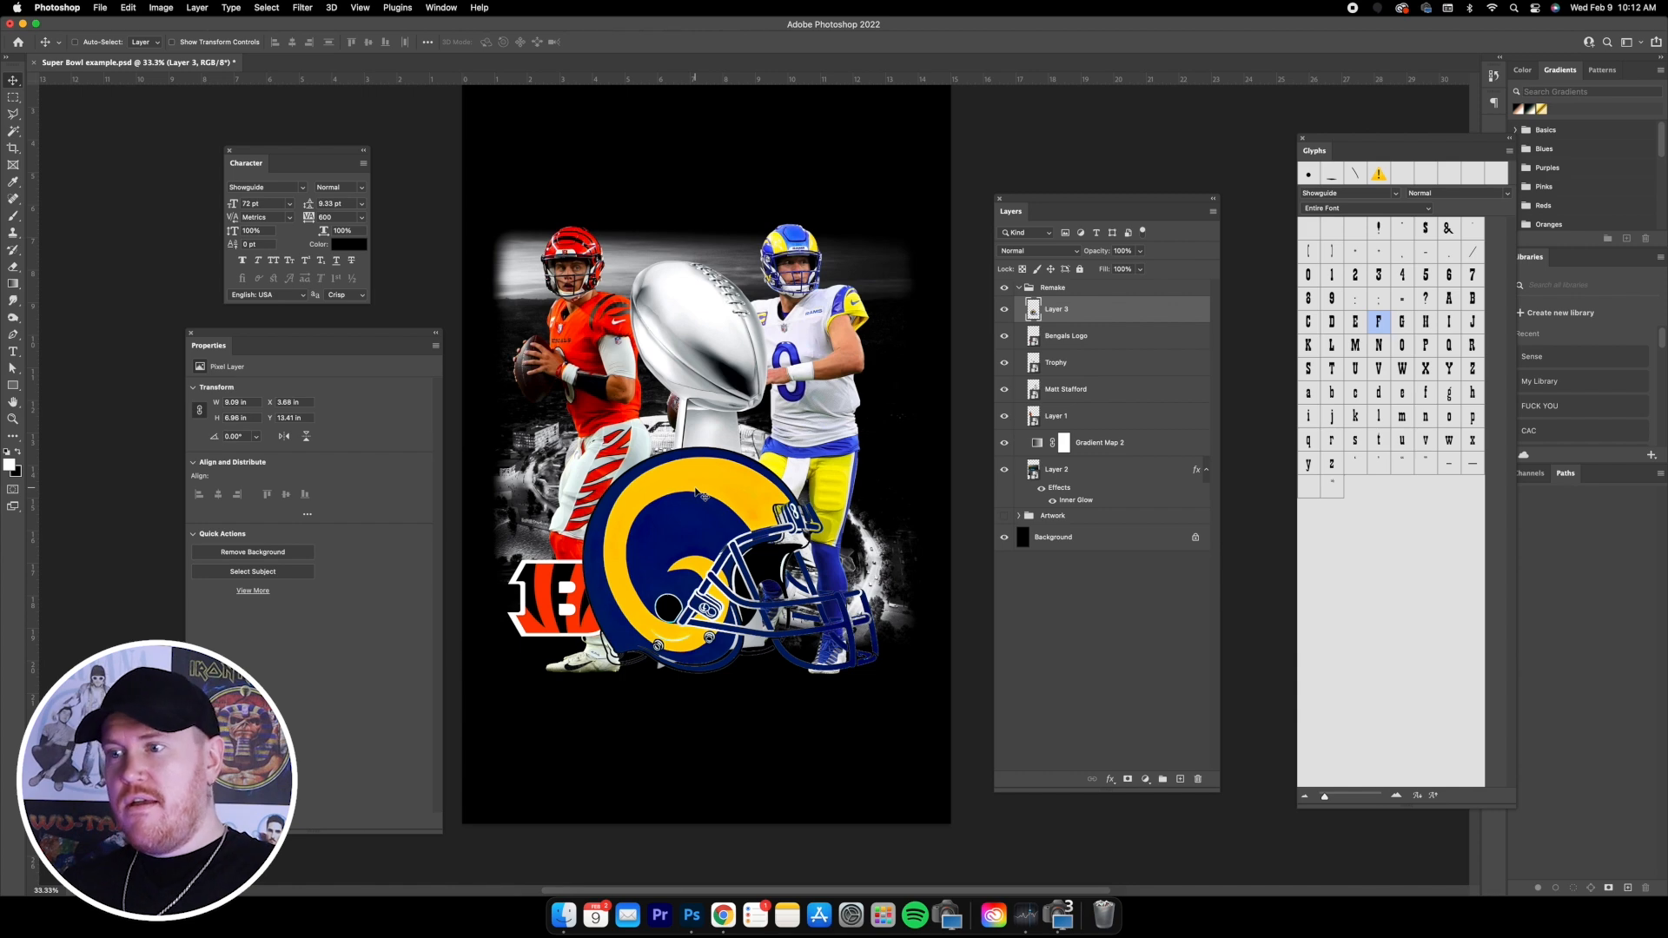
{"action": "right_click", "coordinate": [1104, 322]}
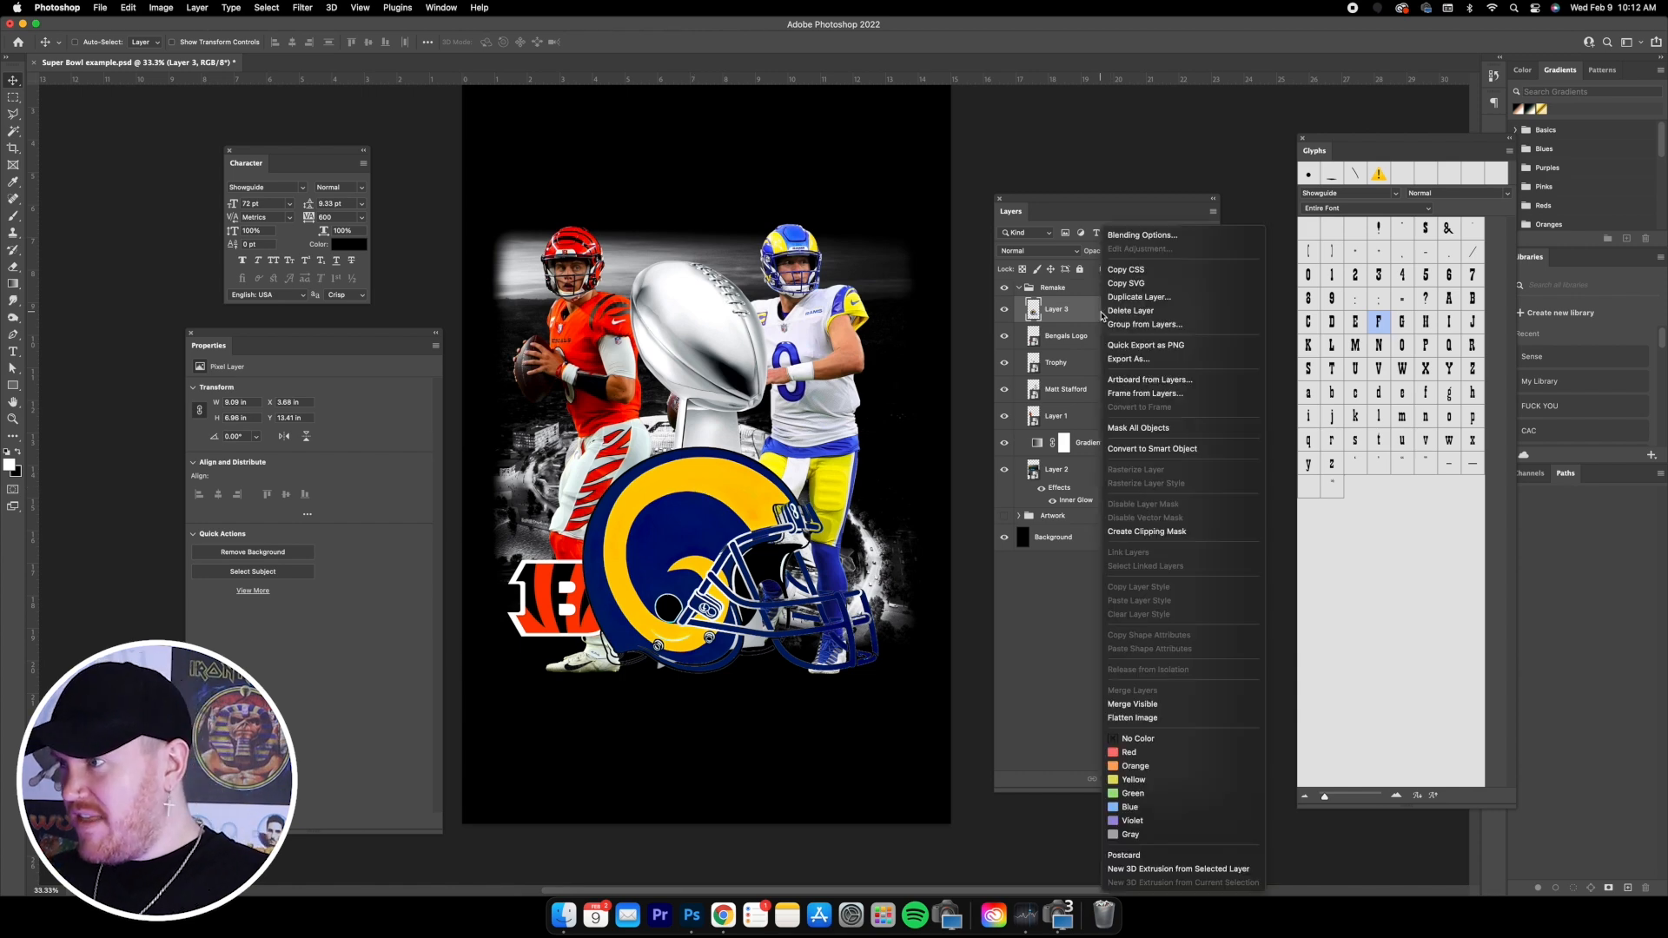
{"action": "left_click", "coordinate": [1132, 448]}
- Scale the Rams helmet down to about 40% so that it overlaps the Bengals logo
{"action": "left_click", "coordinate": [172, 42]}
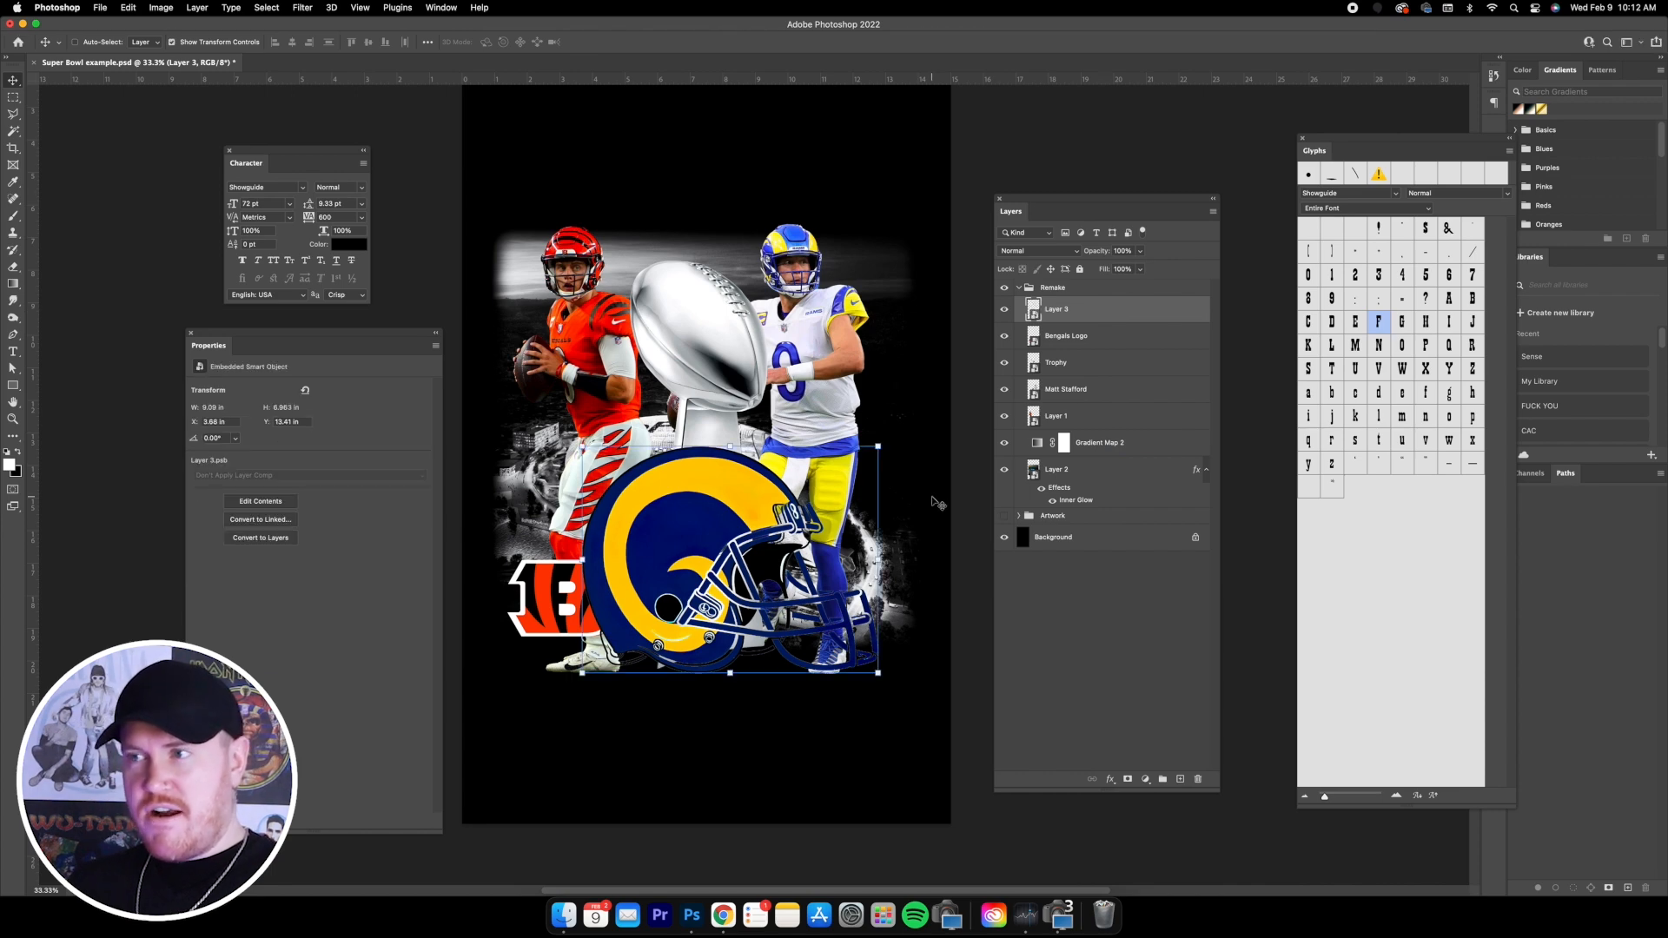
{"action": "left_click_drag", "start_coordinate": [878, 443], "coordinate": [596, 569]}
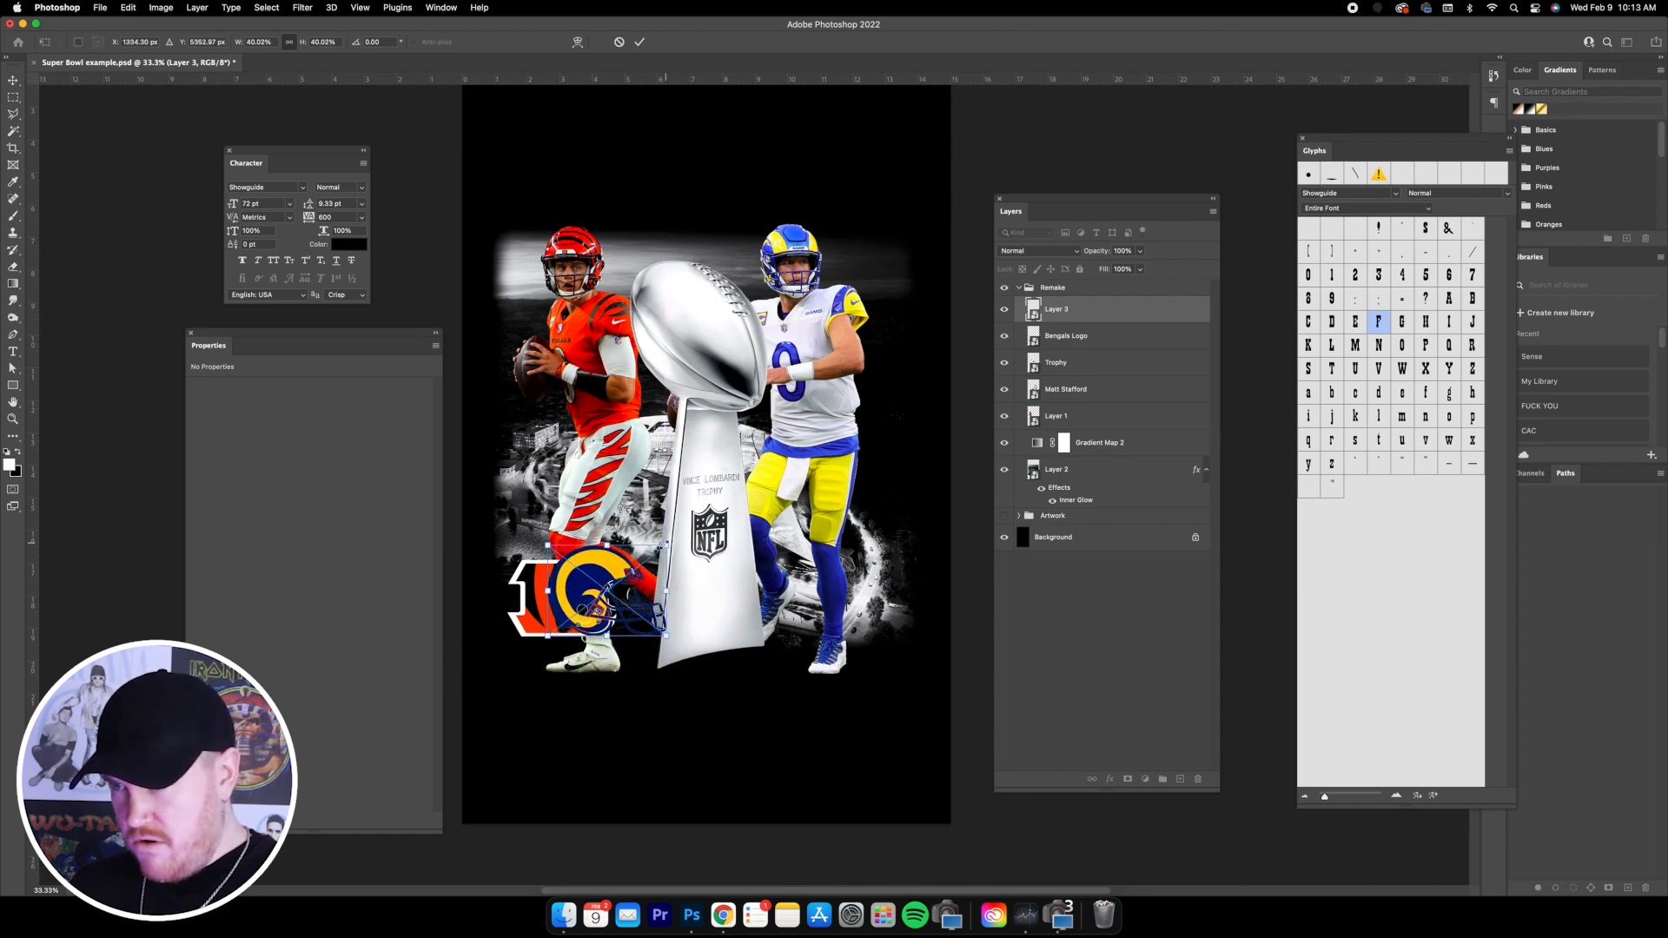
{"action": "left_click_drag", "start_coordinate": [665, 635], "coordinate": [667, 641]}
{"action": "key", "text": "Return"}
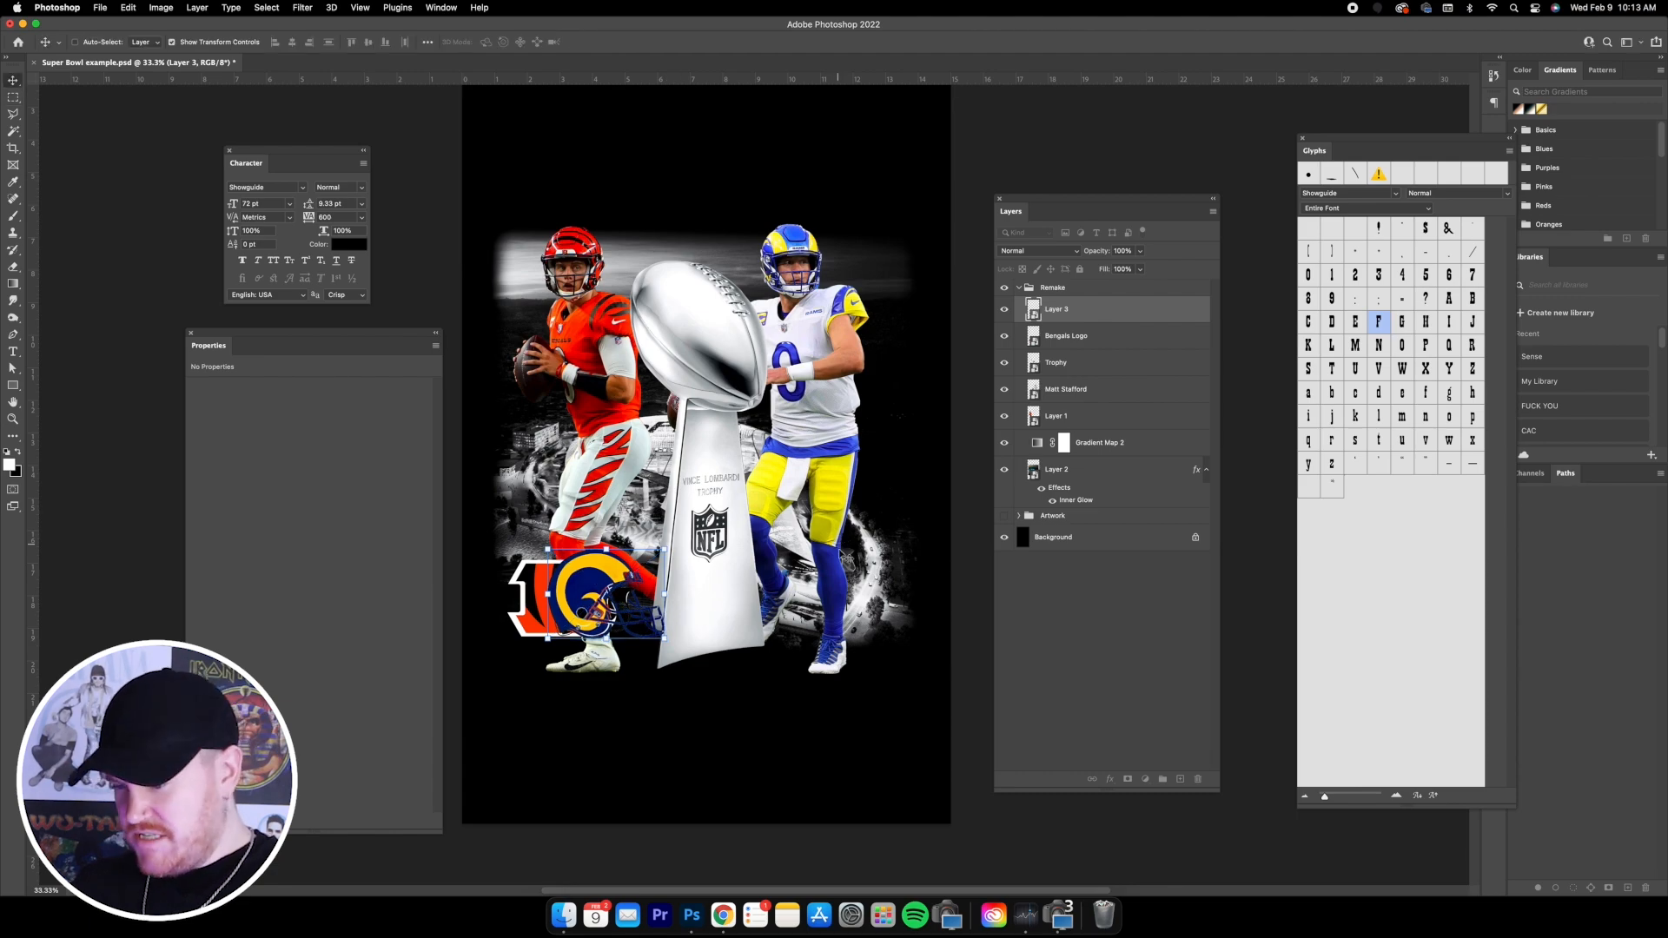
- Measure the thickness of the Bengals logo's white outline with a rectangular marquee, leaving nothing selected
{"action": "scroll", "coordinate": [841, 637], "scroll_direction": "up", "scroll_amount": 5}
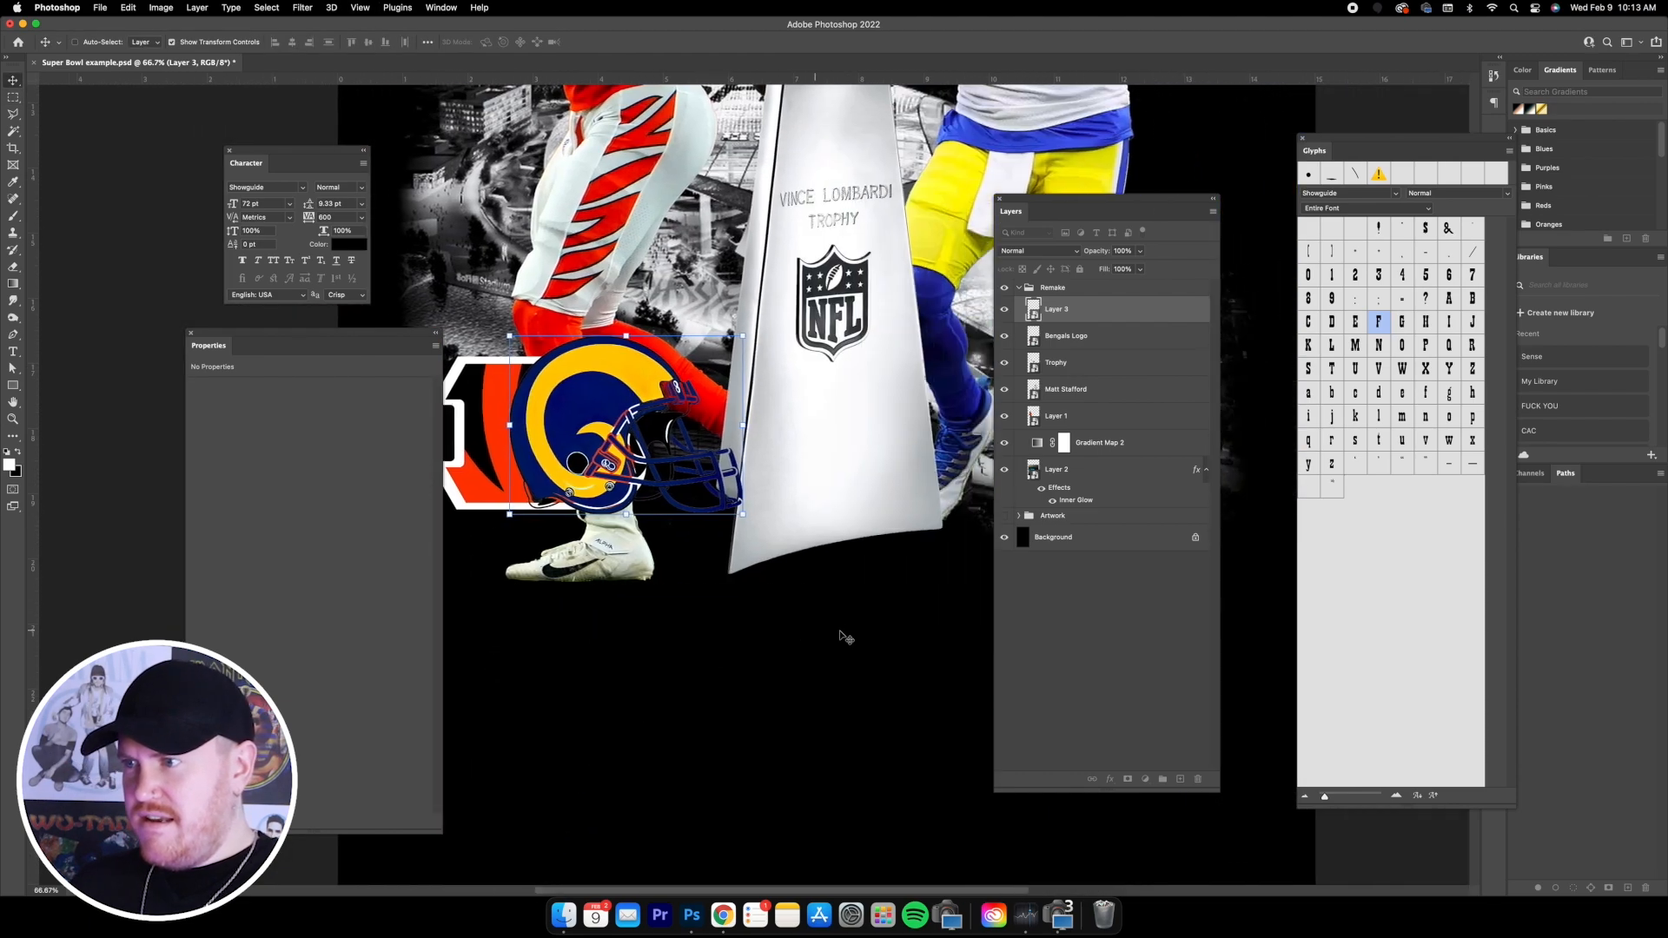
{"action": "scroll", "coordinate": [409, 222], "scroll_direction": "up", "scroll_amount": 3}
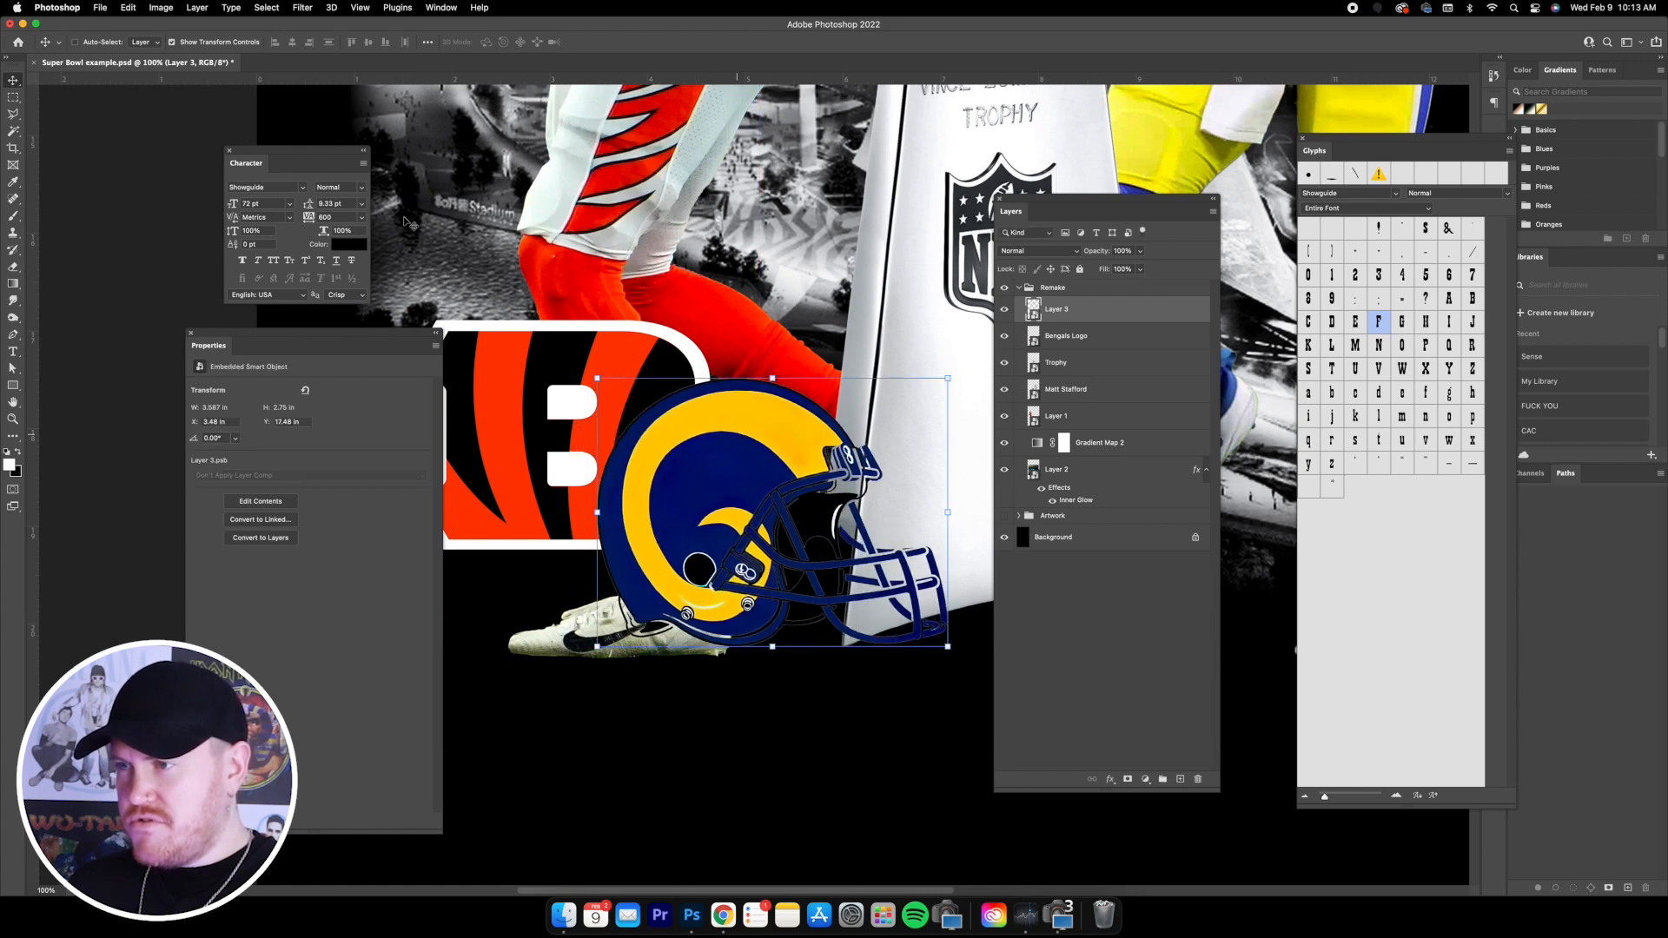
{"action": "left_click", "coordinate": [13, 97]}
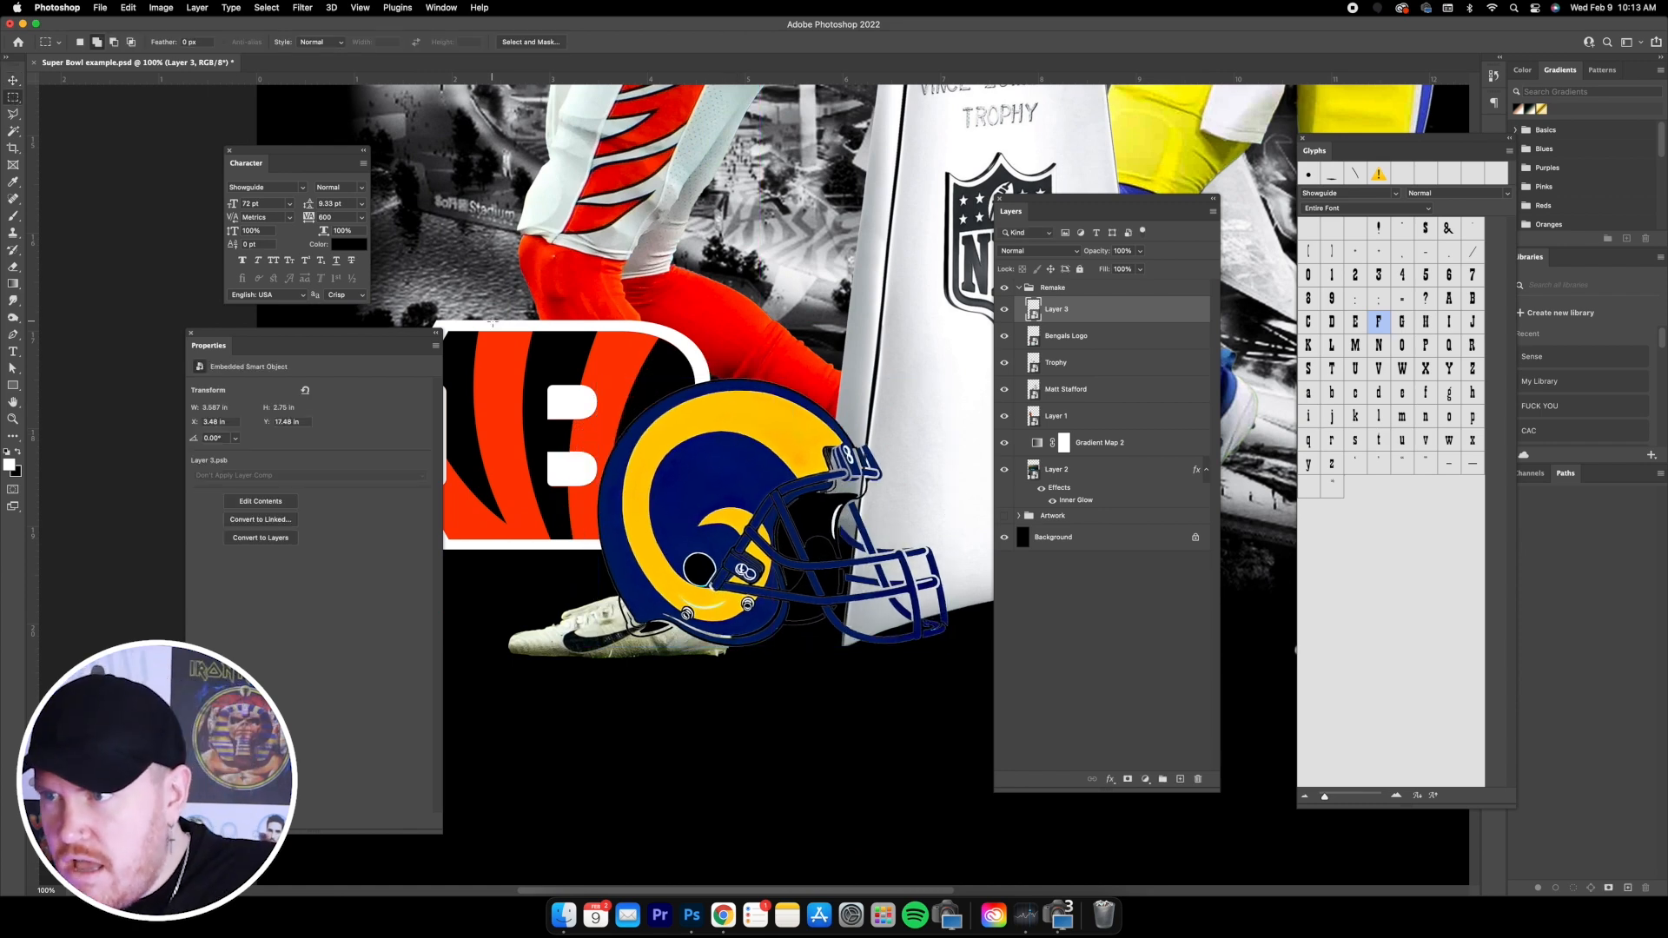
{"action": "left_click_drag", "start_coordinate": [493, 320], "coordinate": [549, 331]}
{"action": "right_click", "coordinate": [567, 279]}
{"action": "left_click", "coordinate": [588, 287]}
- Change the ruler units to pixels and measure the Bengals logo's white outline again with a rectangular marquee
{"action": "right_click", "coordinate": [475, 79]}
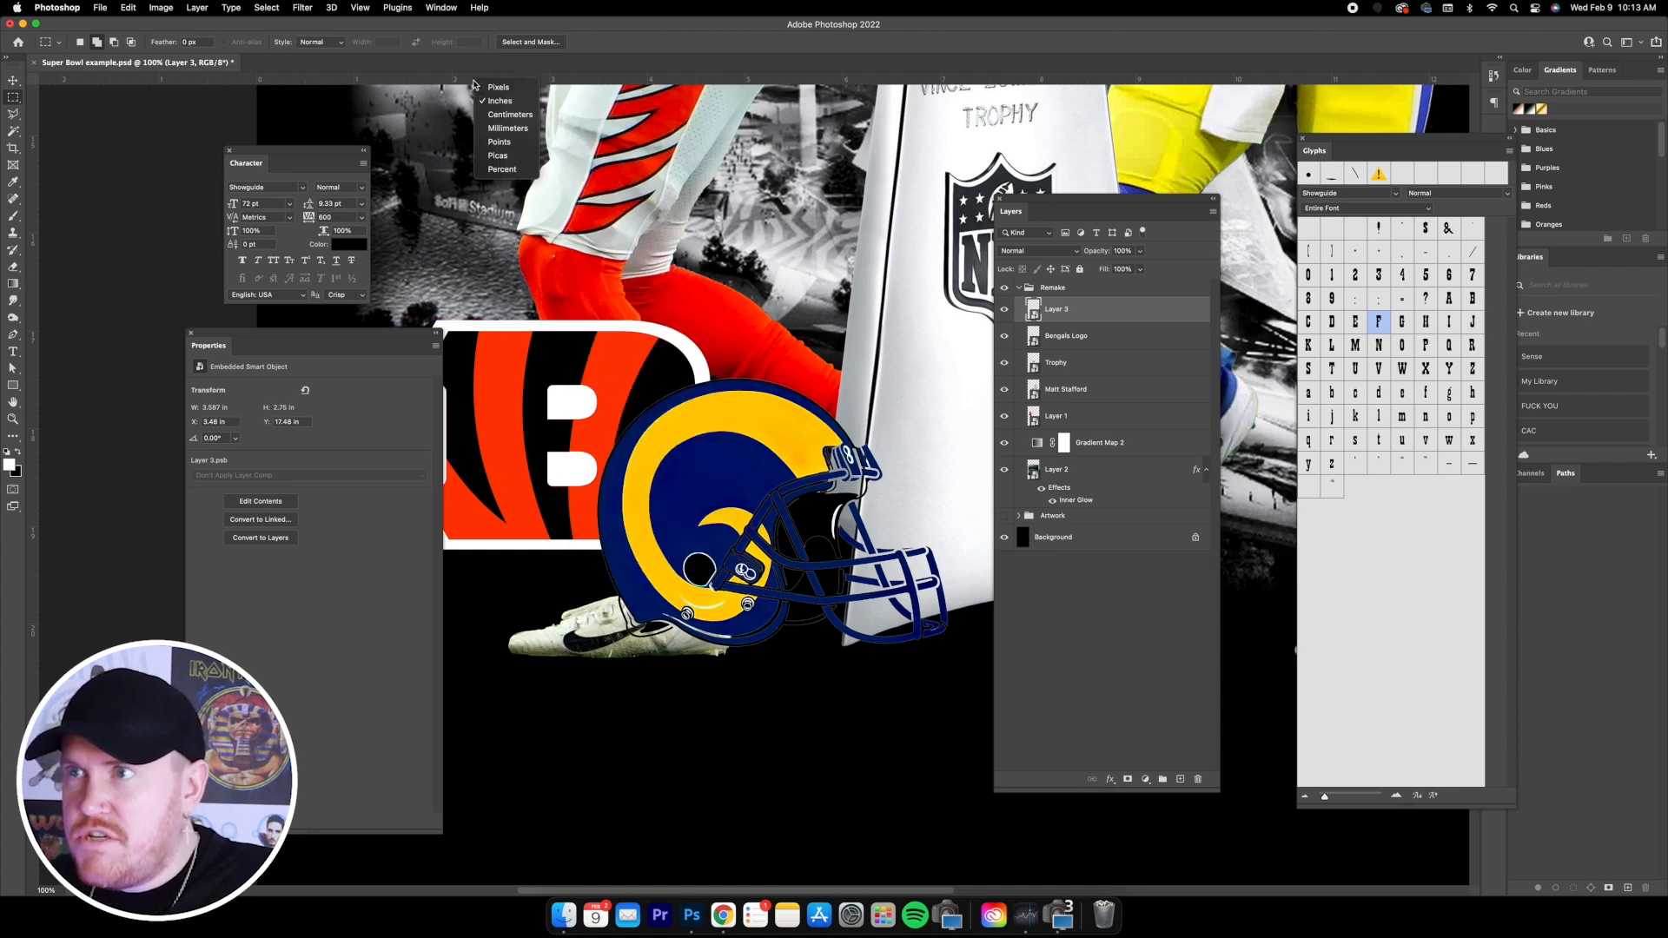
{"action": "left_click", "coordinate": [498, 88]}
{"action": "left_click_drag", "start_coordinate": [498, 322], "coordinate": [543, 330]}
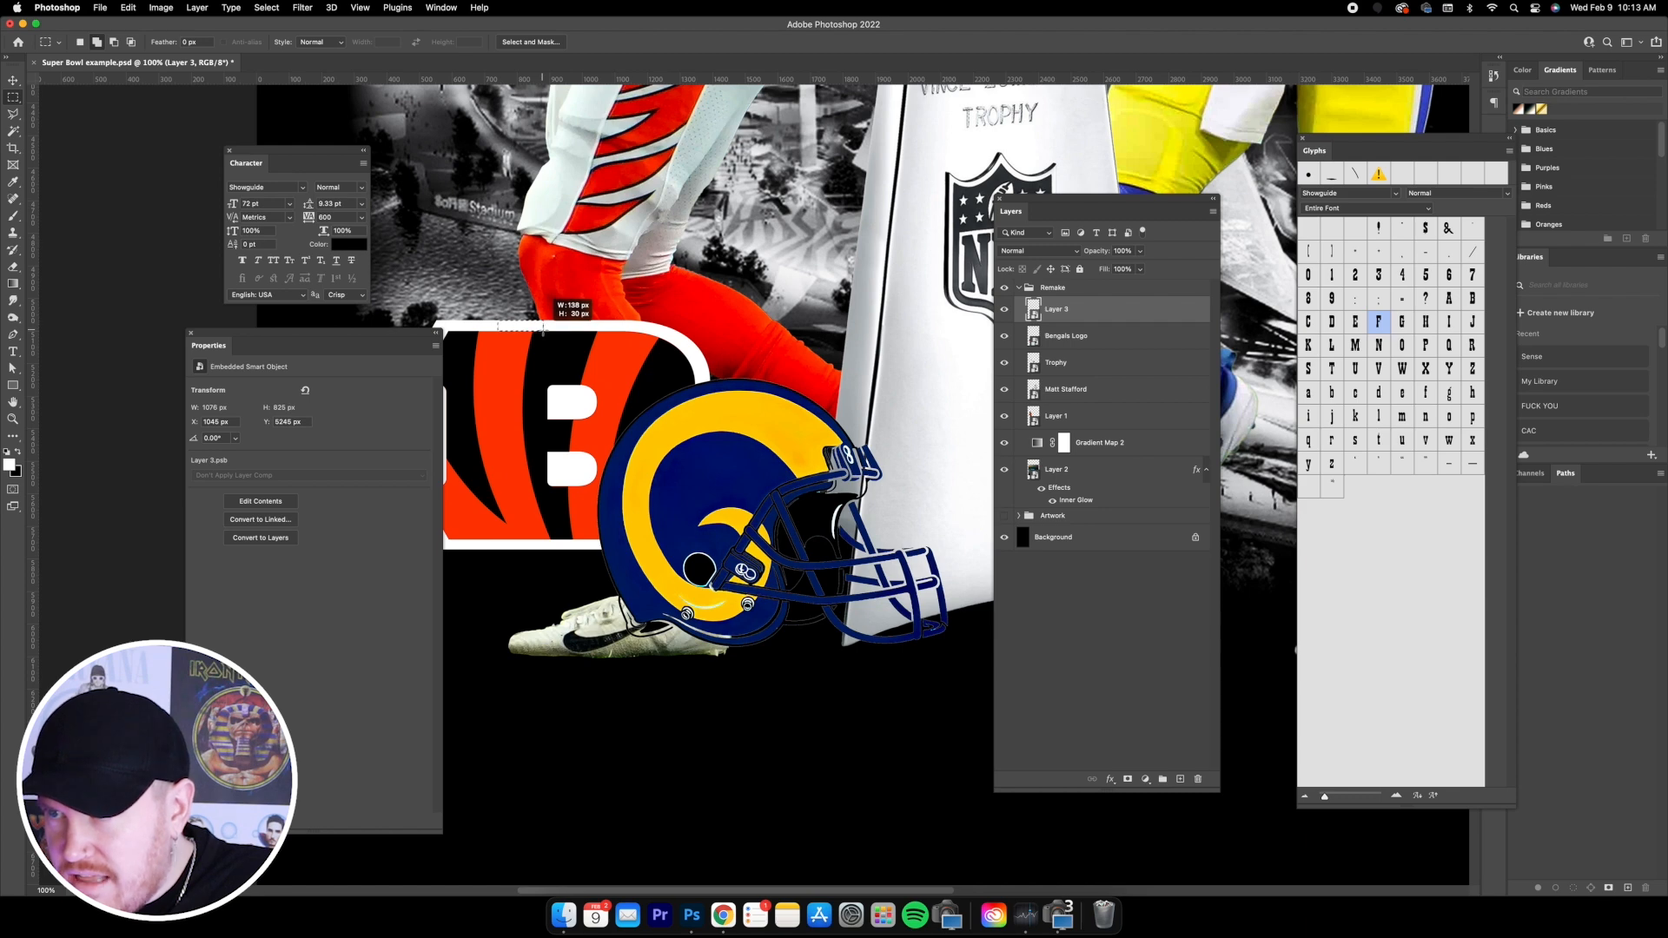
{"action": "right_click", "coordinate": [565, 281]}
{"action": "left_click", "coordinate": [585, 291]}
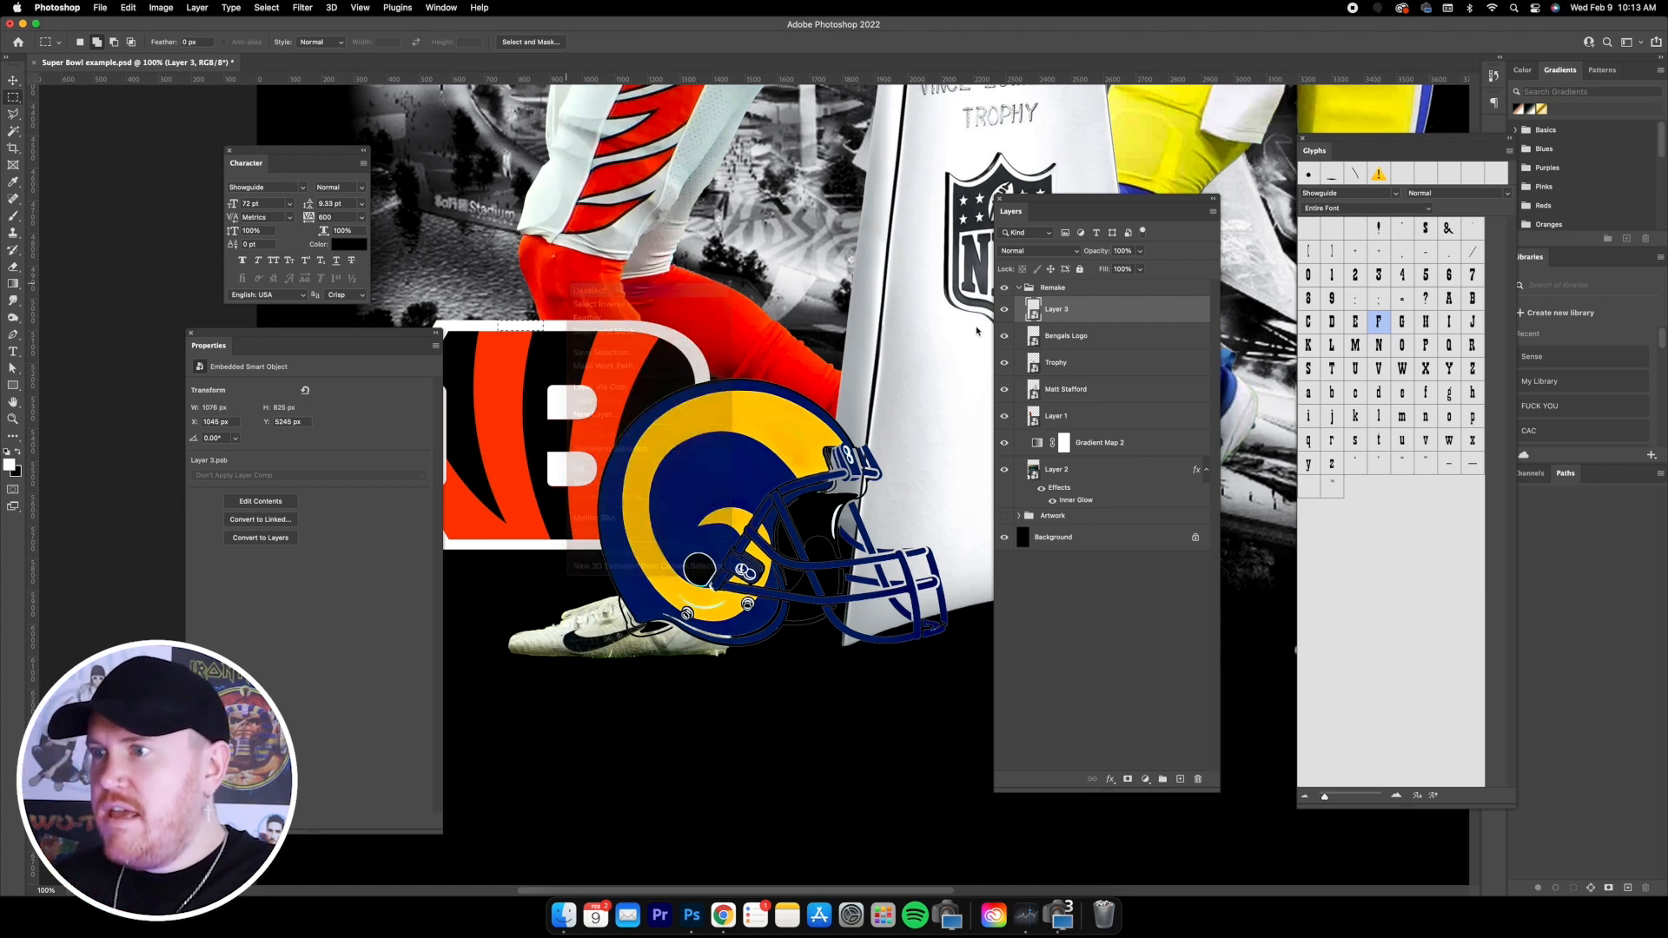
- Add an outside Stroke effect in white (ffffff) to the Rams helmet layer
{"action": "key", "text": "super+minus"}
{"action": "double_click", "coordinate": [1116, 317]}
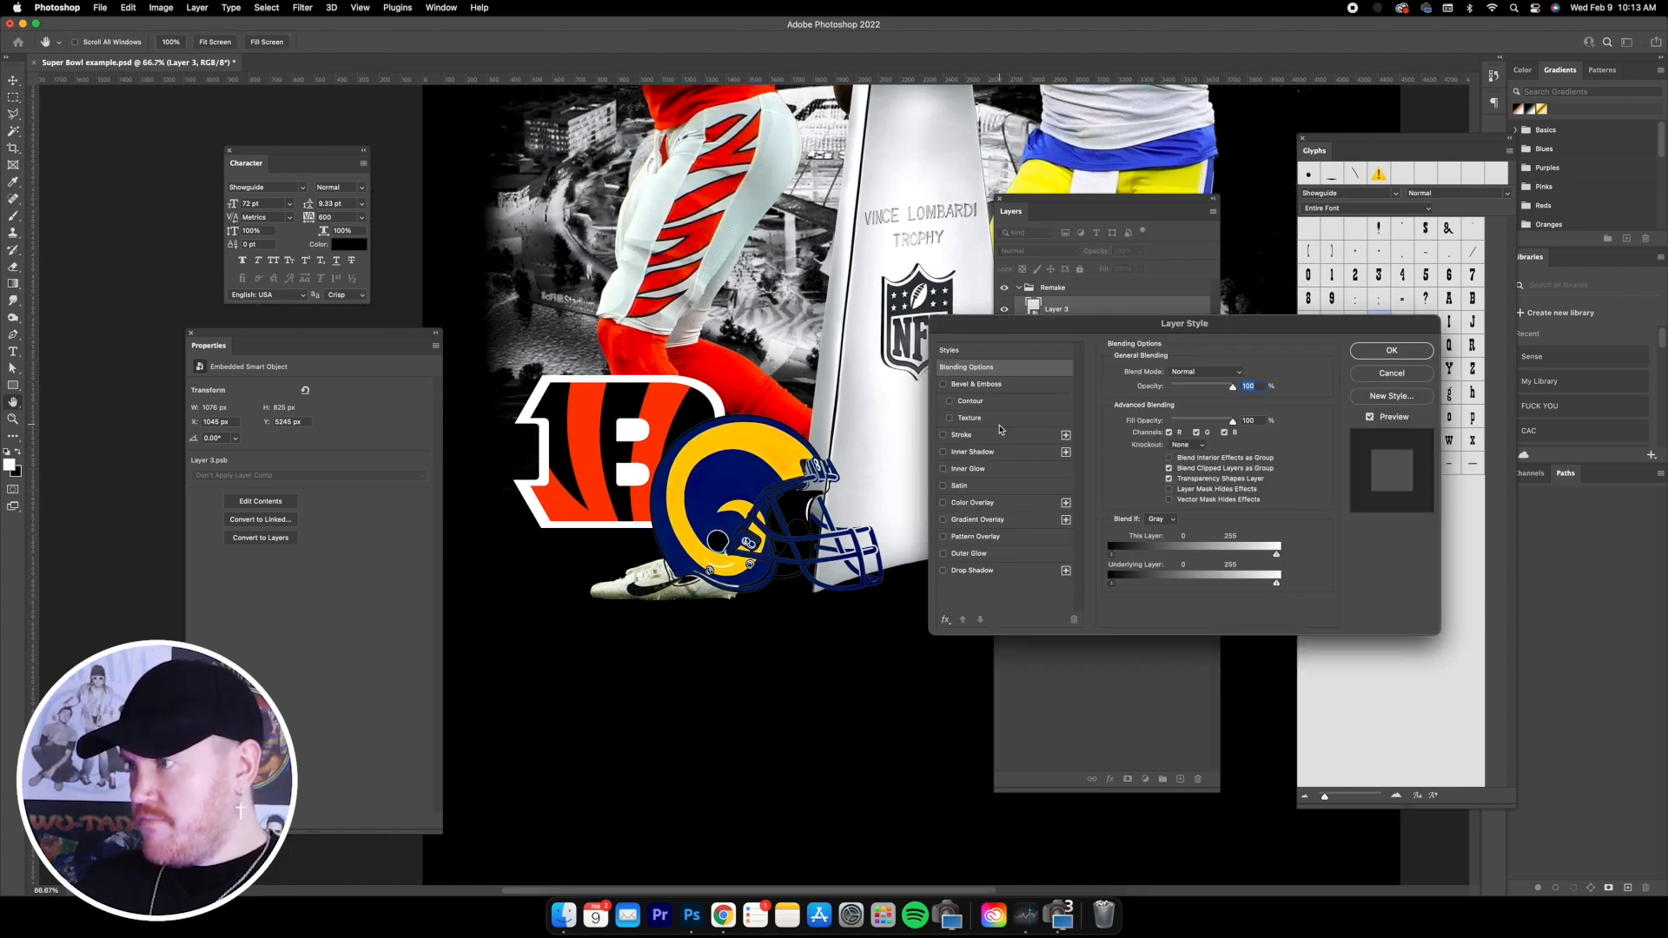
{"action": "left_click", "coordinate": [987, 436]}
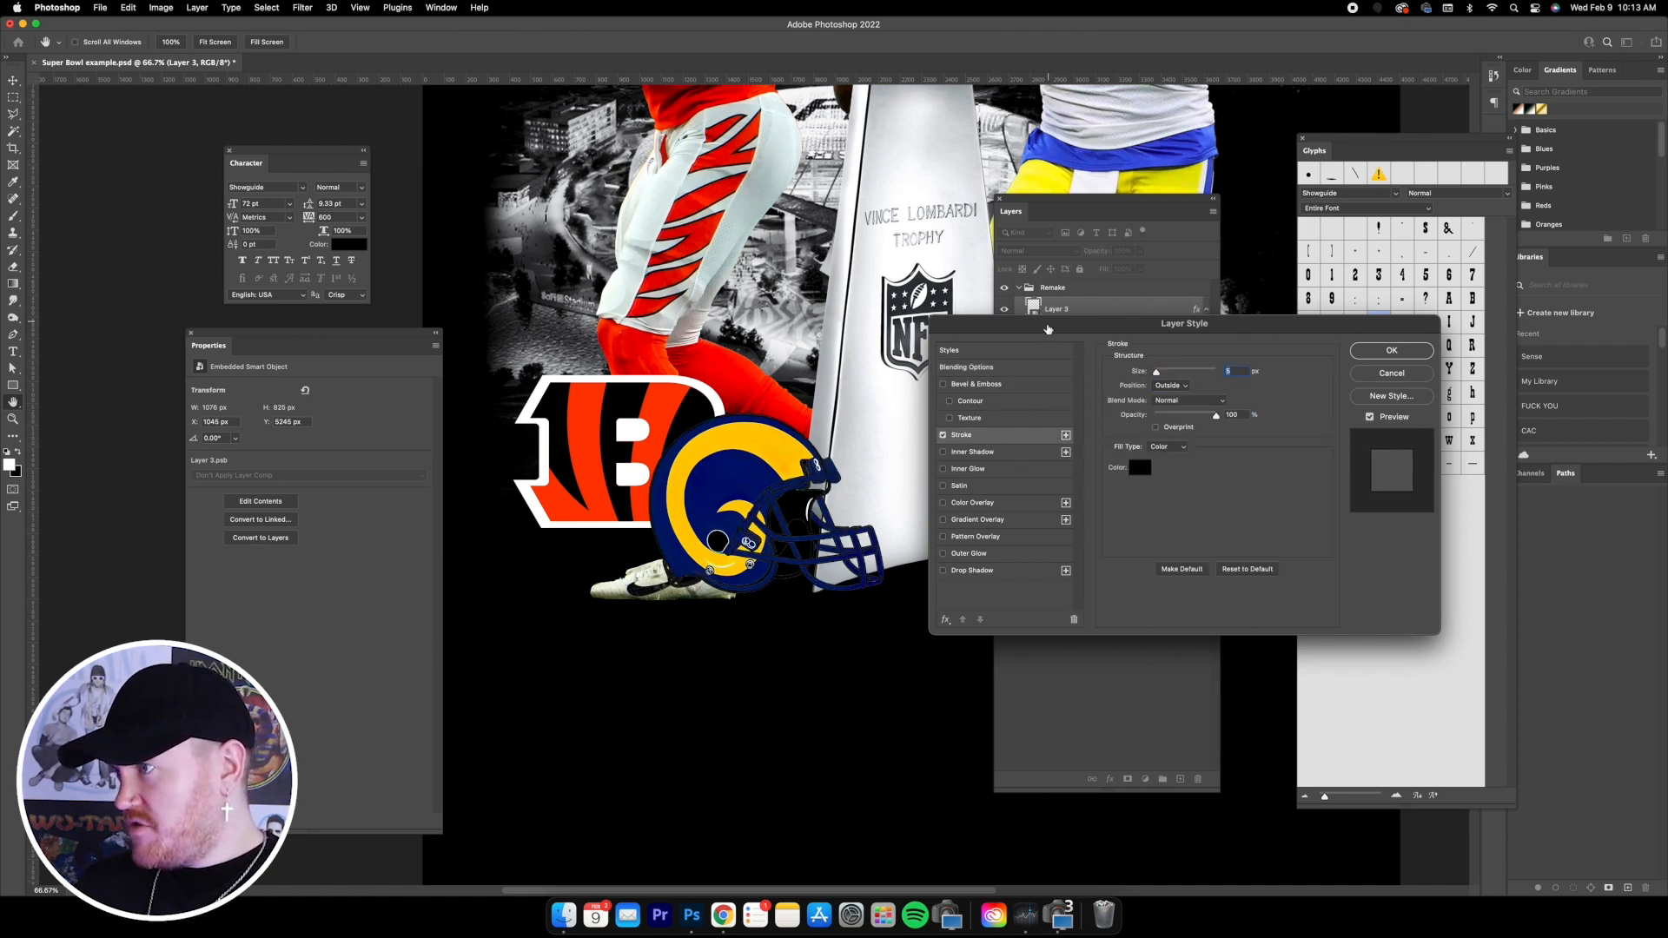
{"action": "left_click_drag", "start_coordinate": [1049, 326], "coordinate": [1044, 330]}
{"action": "left_click", "coordinate": [1132, 472]}
{"action": "left_click", "coordinate": [925, 444]}
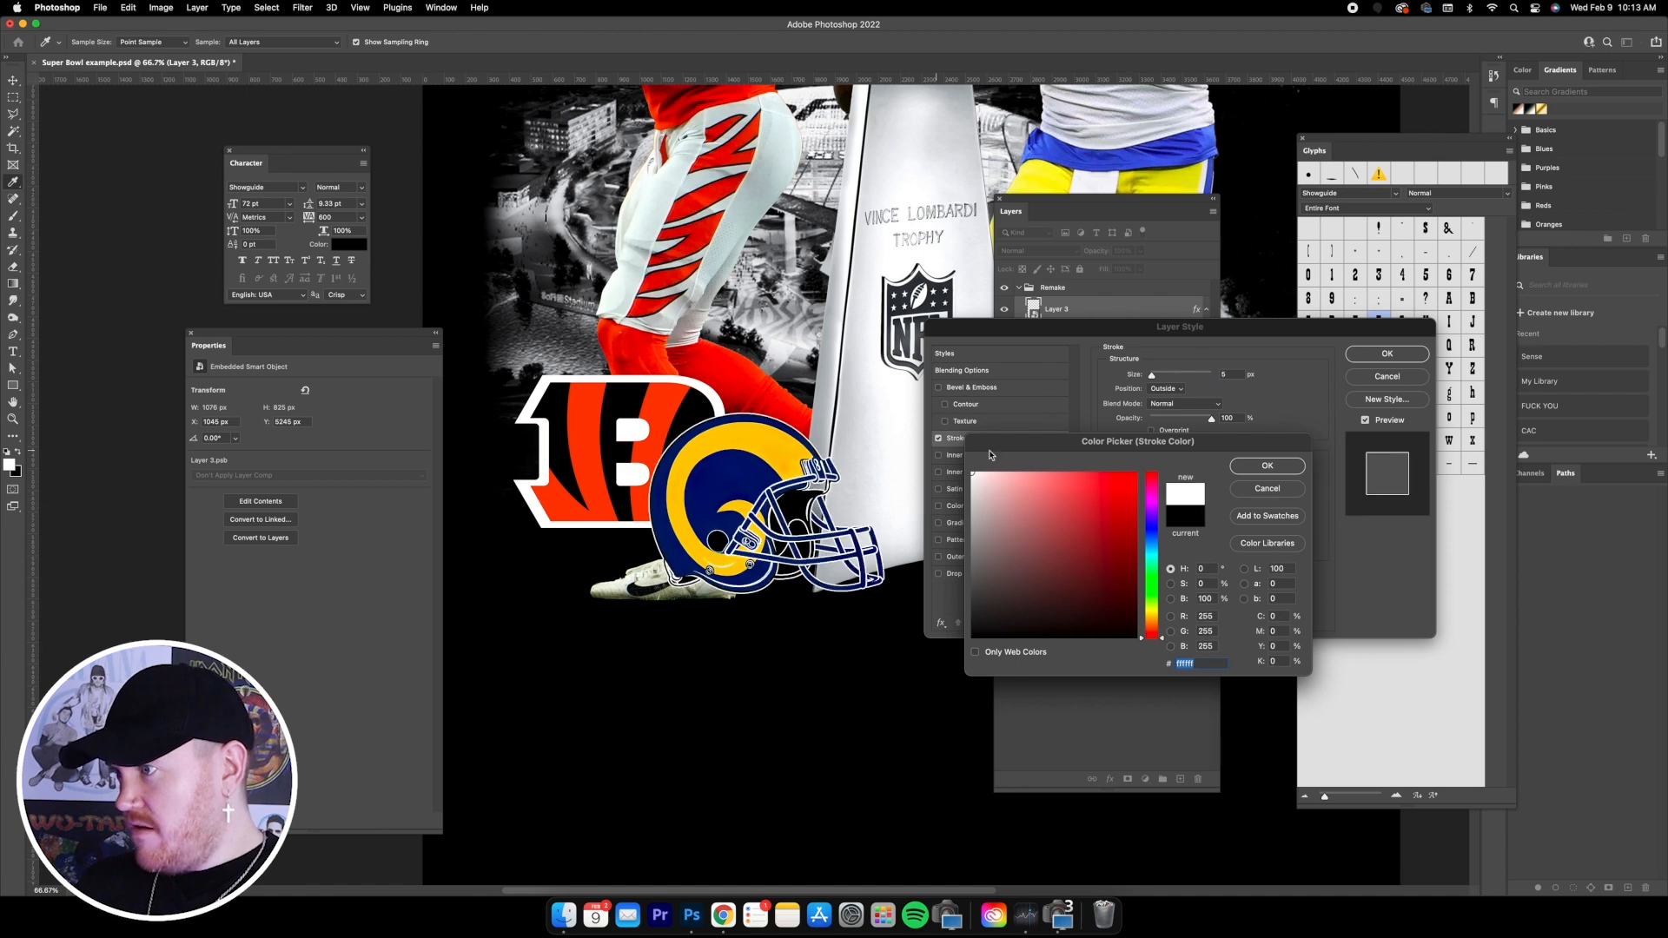
{"action": "left_click", "coordinate": [1268, 466]}
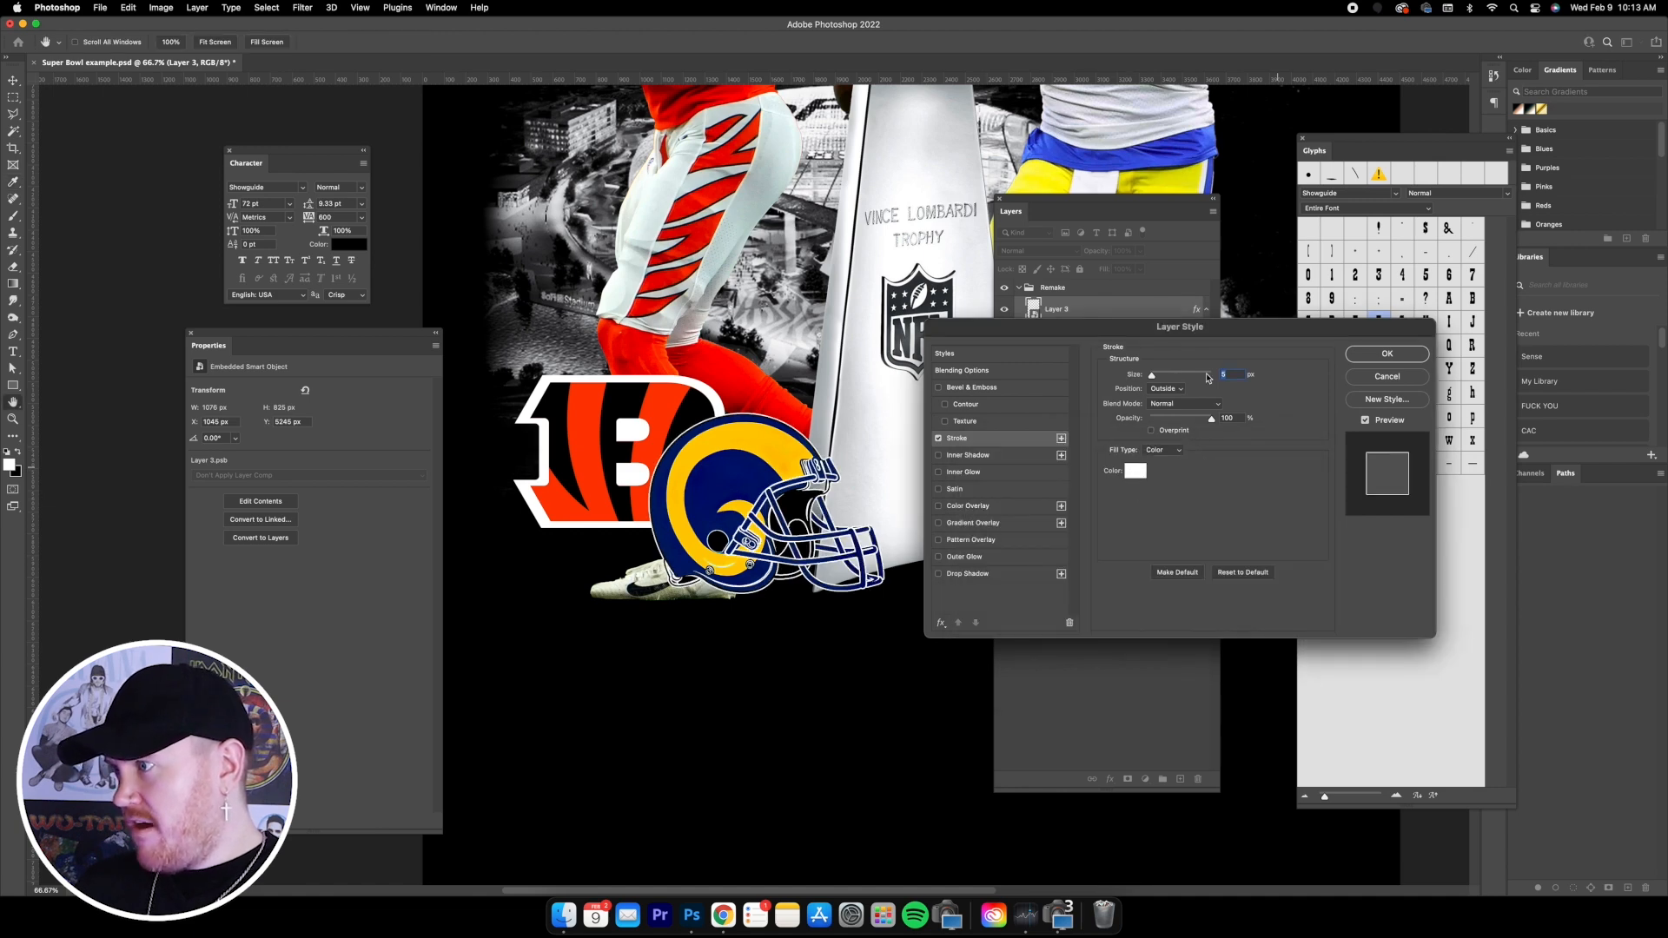
- Try stroke sizes around the Rams helmet, settle on 35 px and apply the layer style
{"action": "type", "text": "30"}
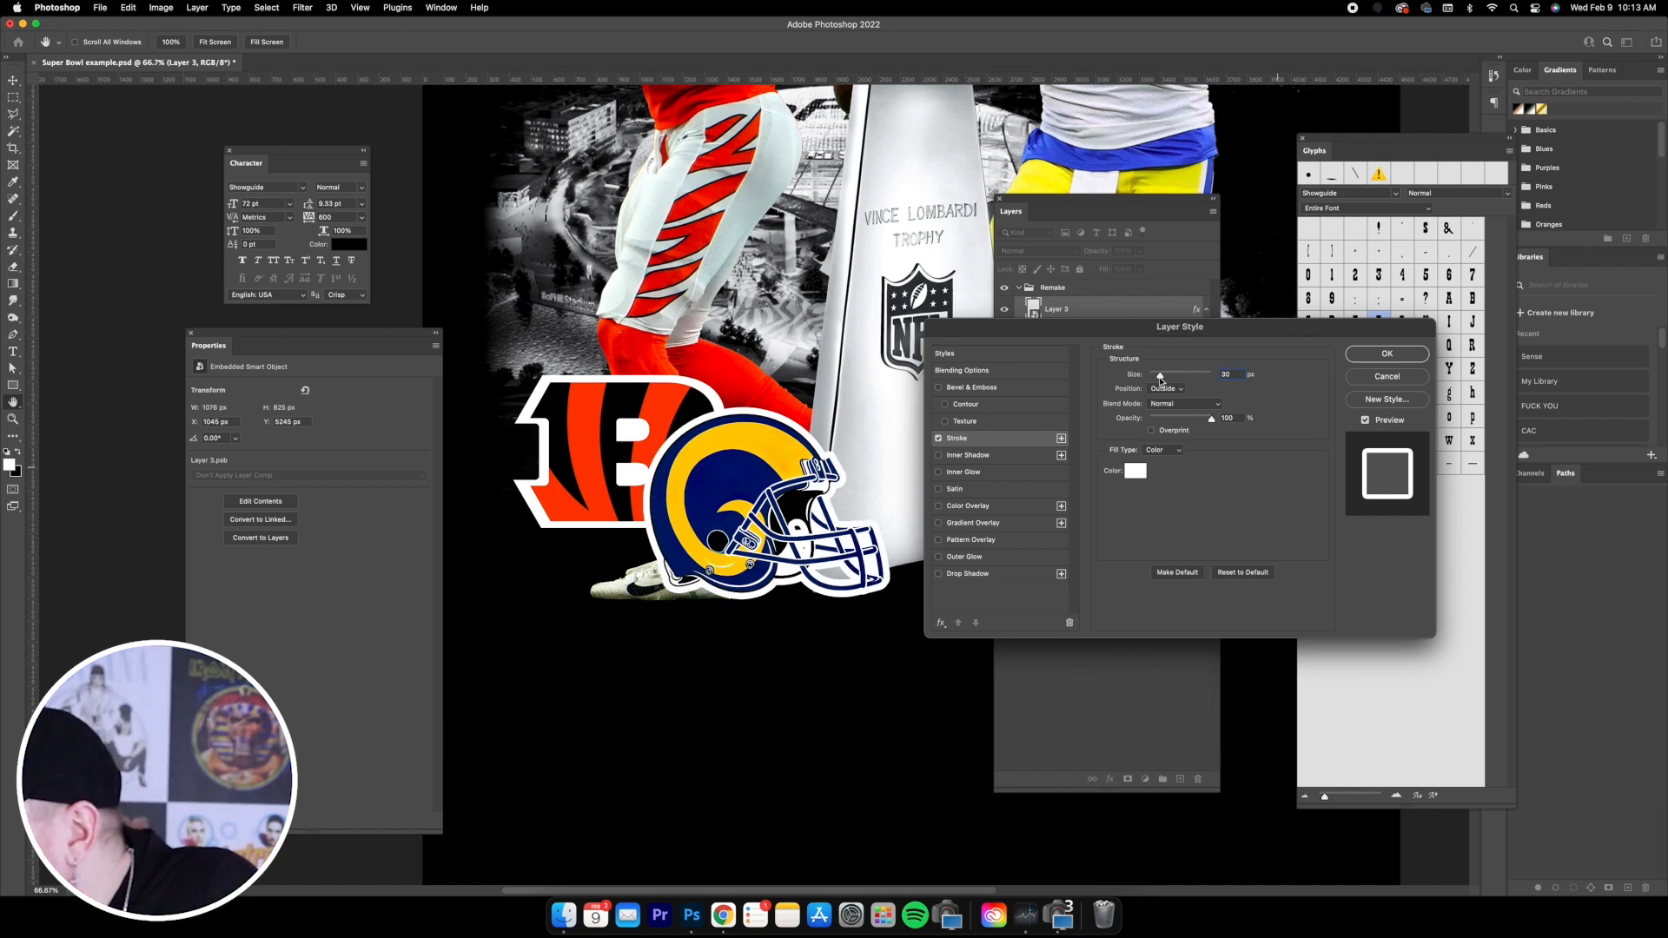
{"action": "left_click_drag", "start_coordinate": [1160, 379], "coordinate": [1164, 380]}
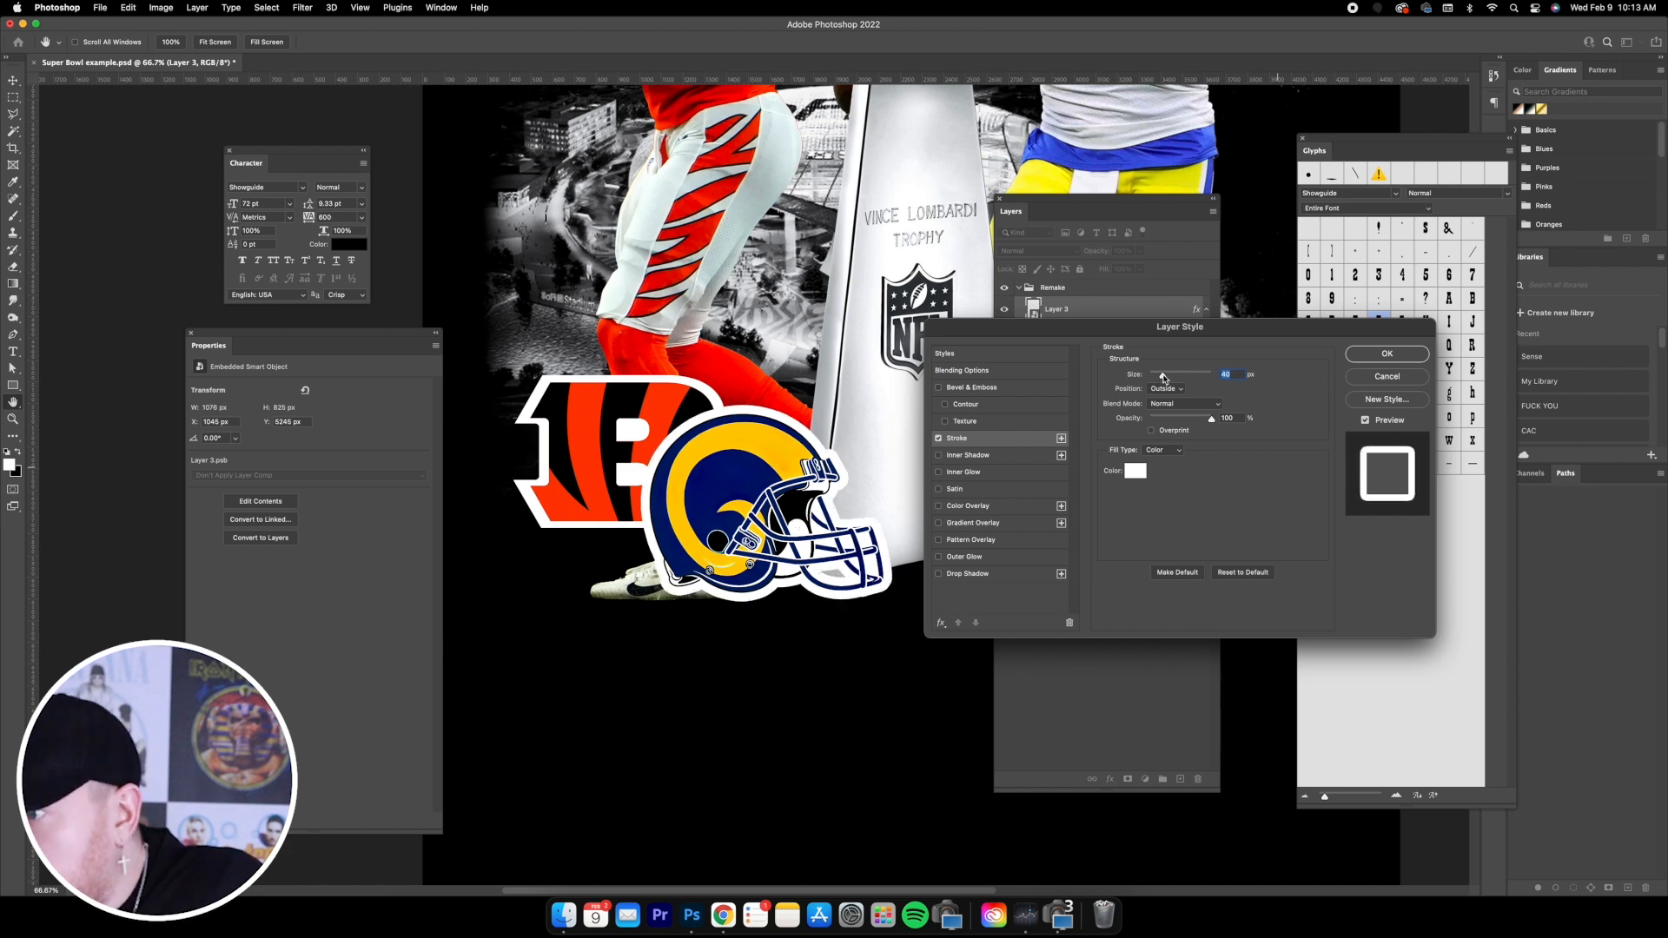
{"action": "type", "text": "35"}
{"action": "key", "text": "Return"}
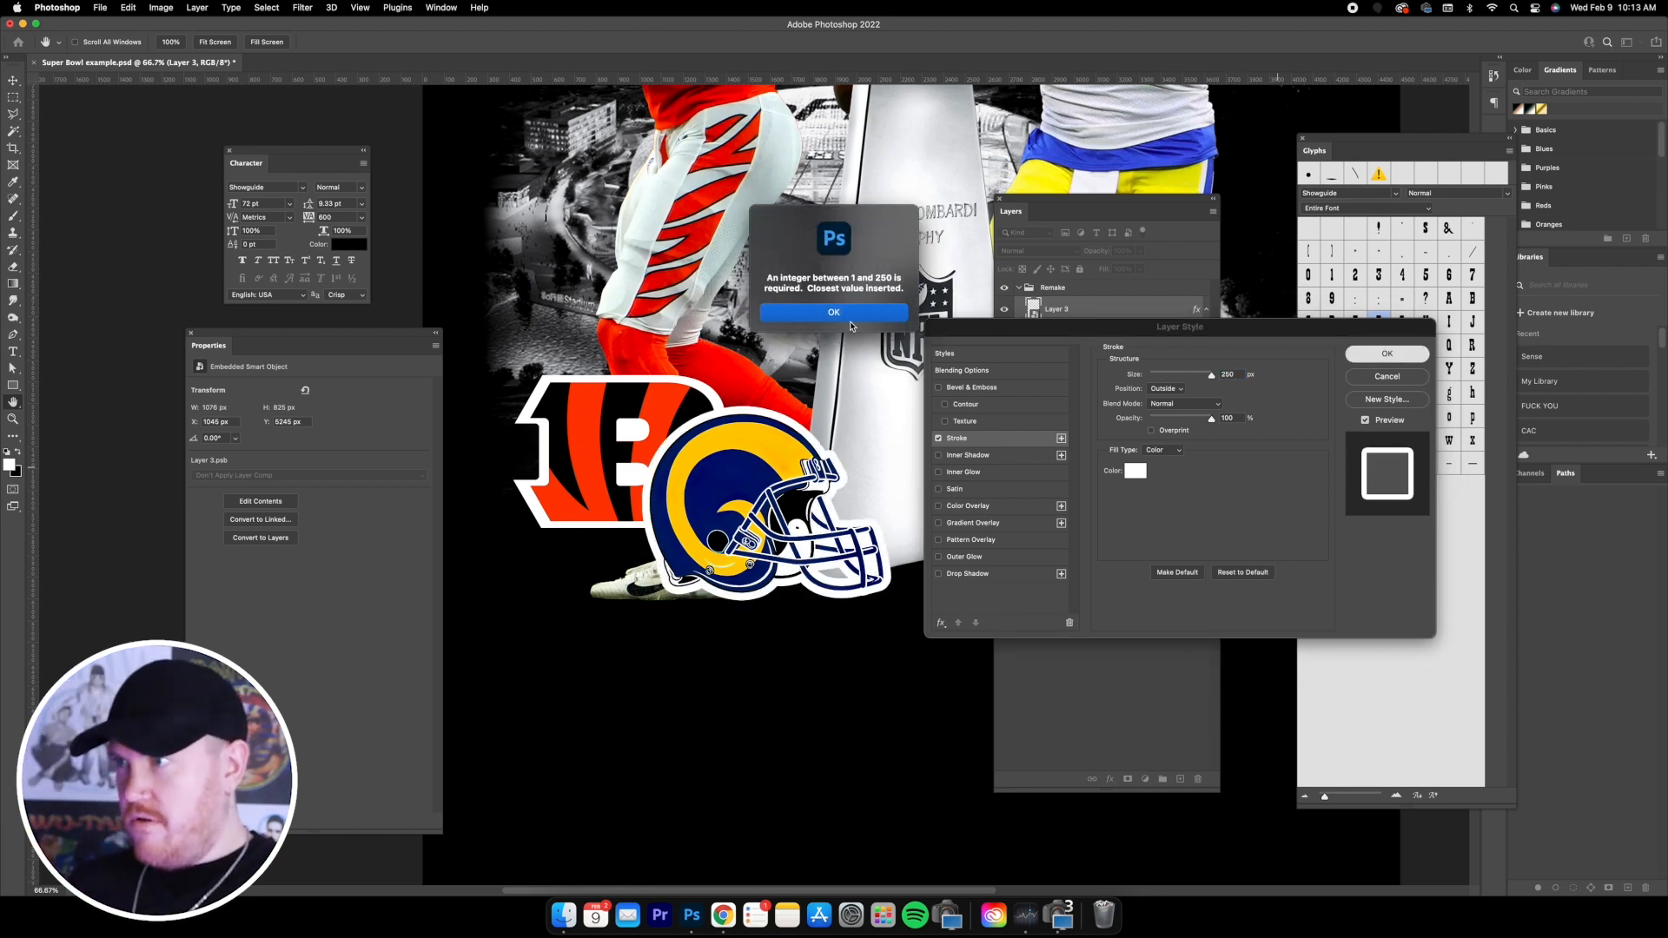
{"action": "left_click", "coordinate": [896, 314]}
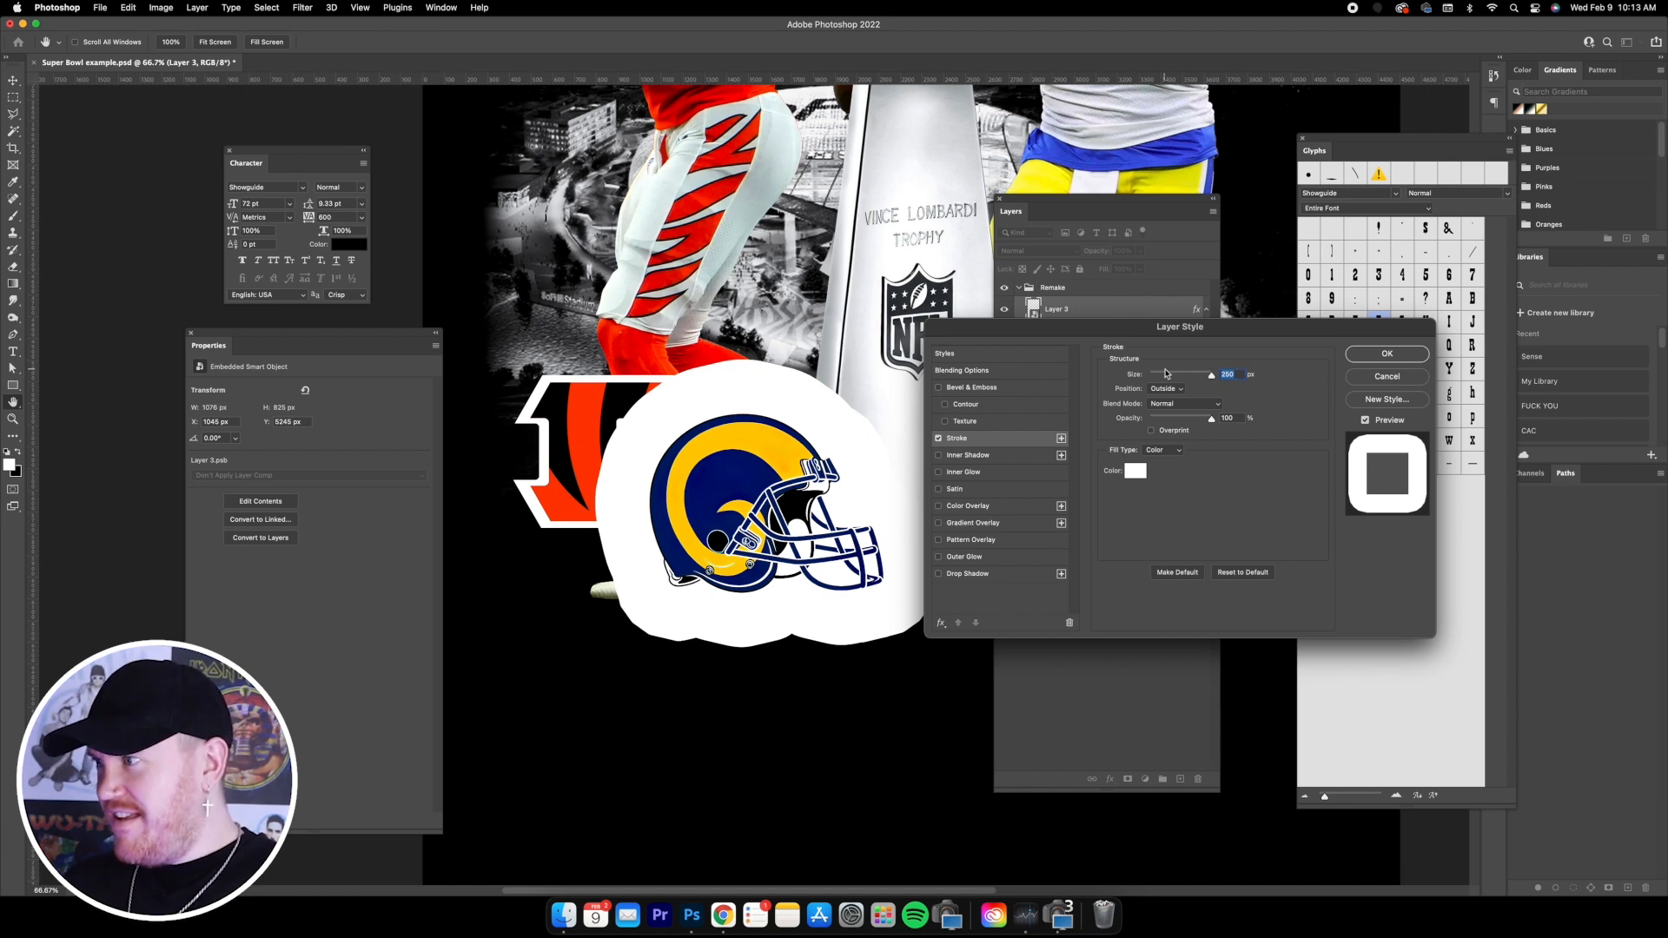
{"action": "type", "text": "35"}
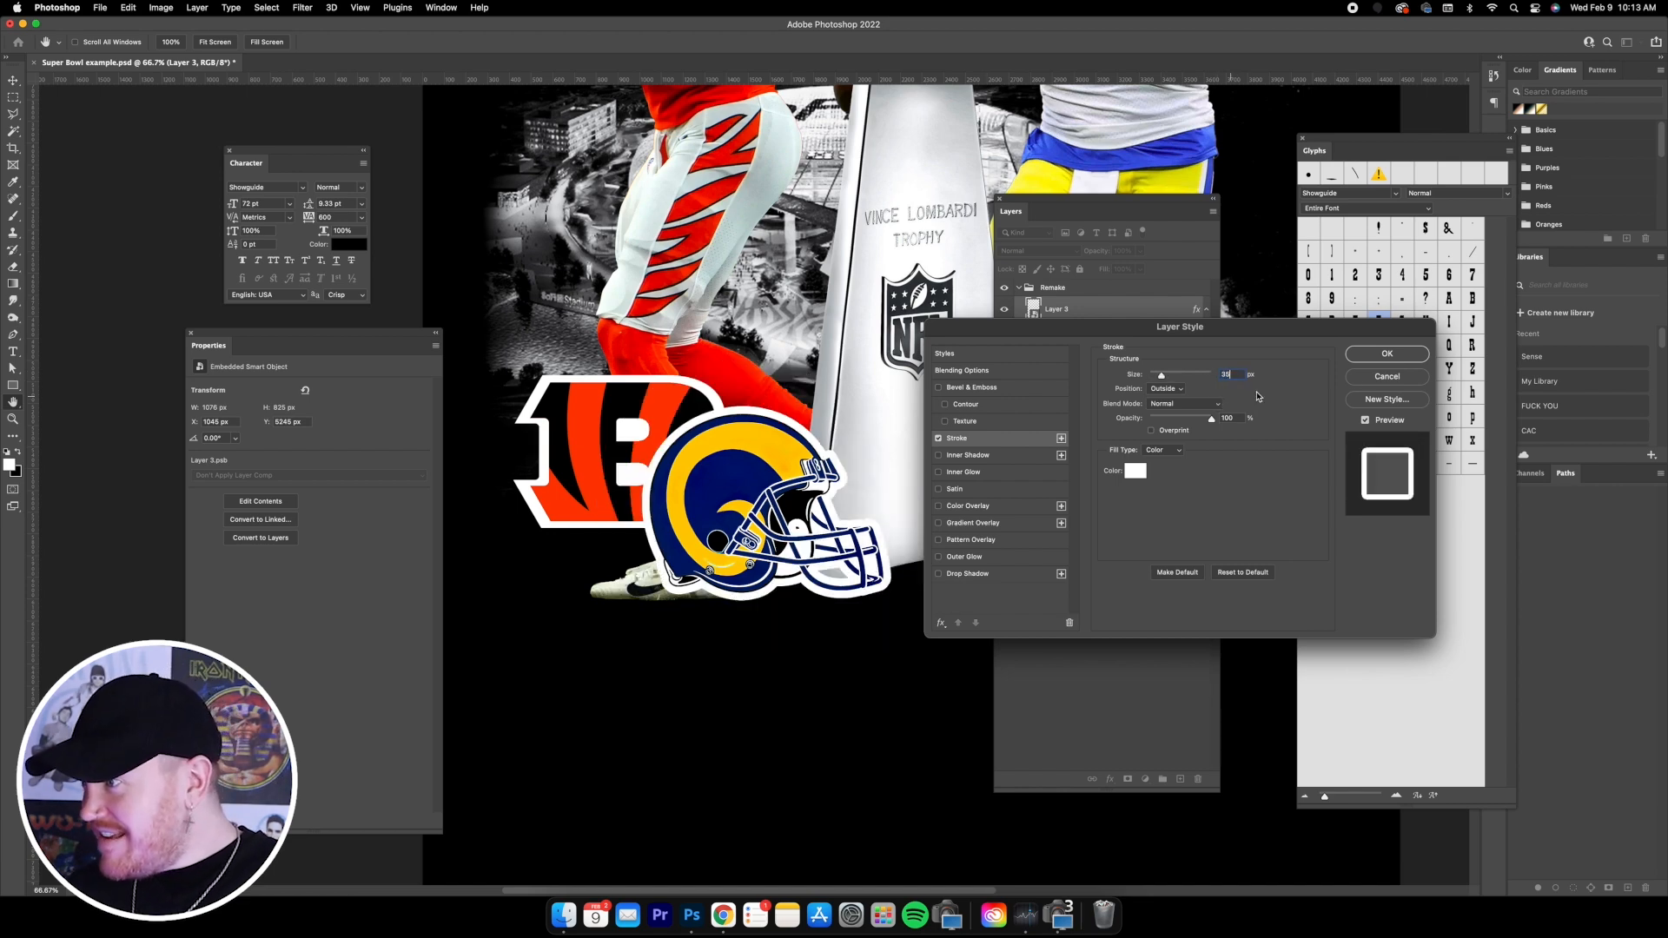
{"action": "left_click", "coordinate": [1387, 355]}
- Scale the Rams helmet down to about 36% beside the Bengals logo so the two logos match in size
{"action": "scroll", "coordinate": [834, 478], "scroll_direction": "right", "scroll_amount": 3}
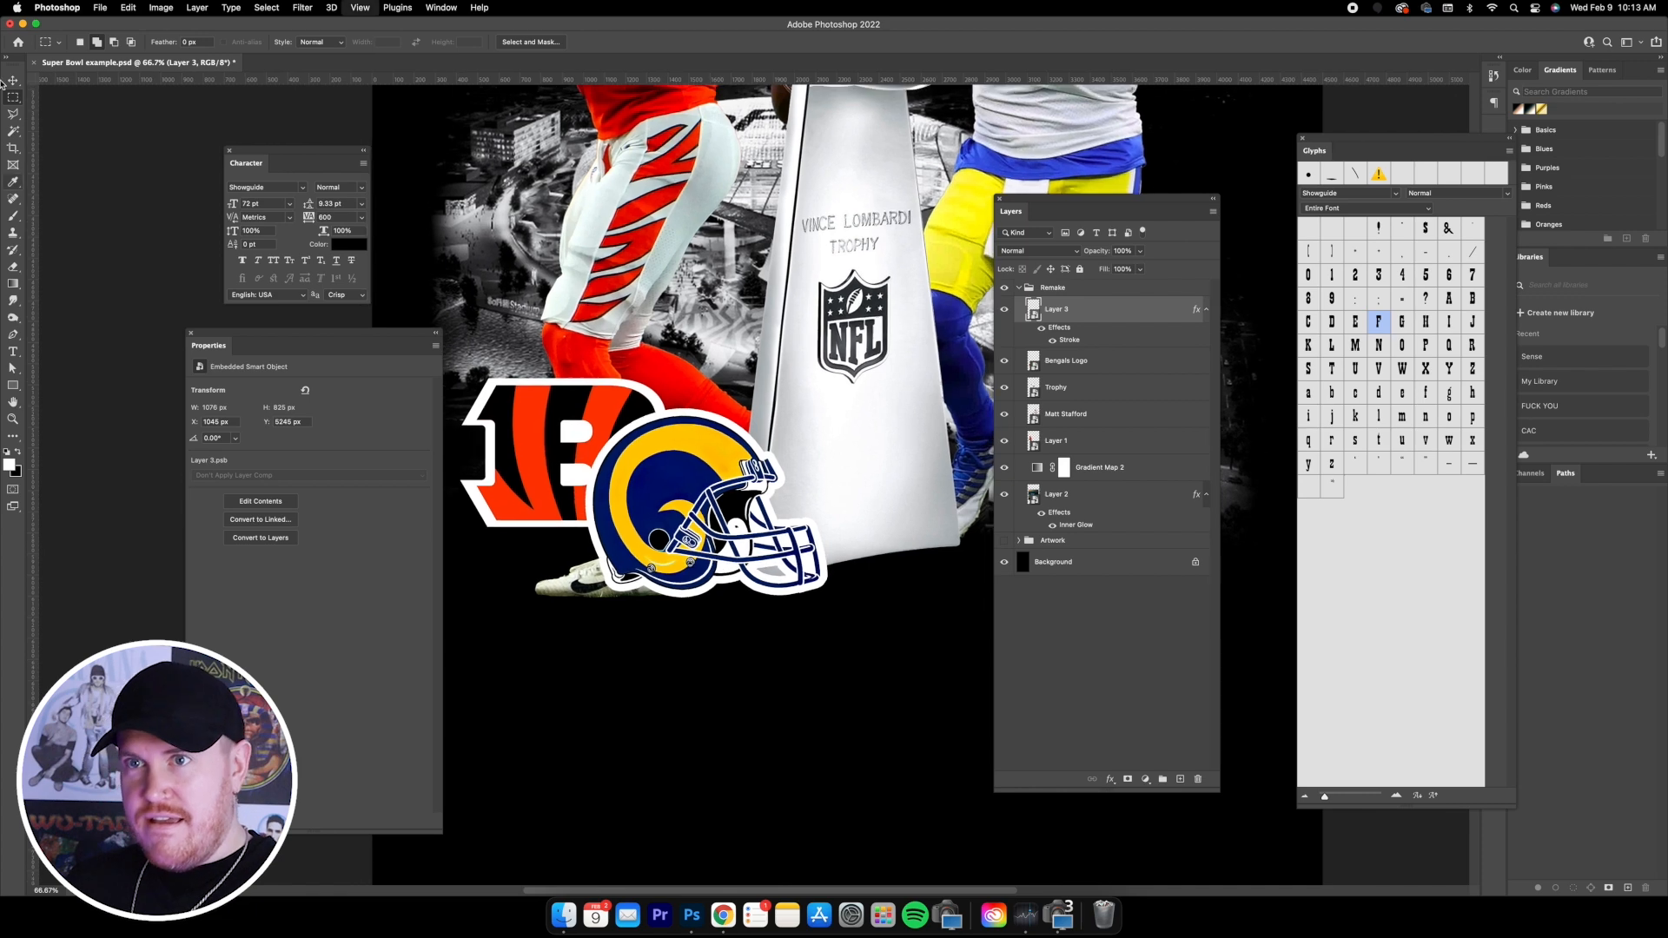
{"action": "key", "text": "super+minus"}
{"action": "left_click", "coordinate": [13, 79]}
{"action": "key", "text": "super+minus"}
{"action": "left_click_drag", "start_coordinate": [732, 481], "coordinate": [767, 450]}
{"action": "key", "text": "super+t"}
{"action": "left_click_drag", "start_coordinate": [772, 512], "coordinate": [772, 509]}
{"action": "left_click_drag", "start_coordinate": [772, 432], "coordinate": [781, 425]}
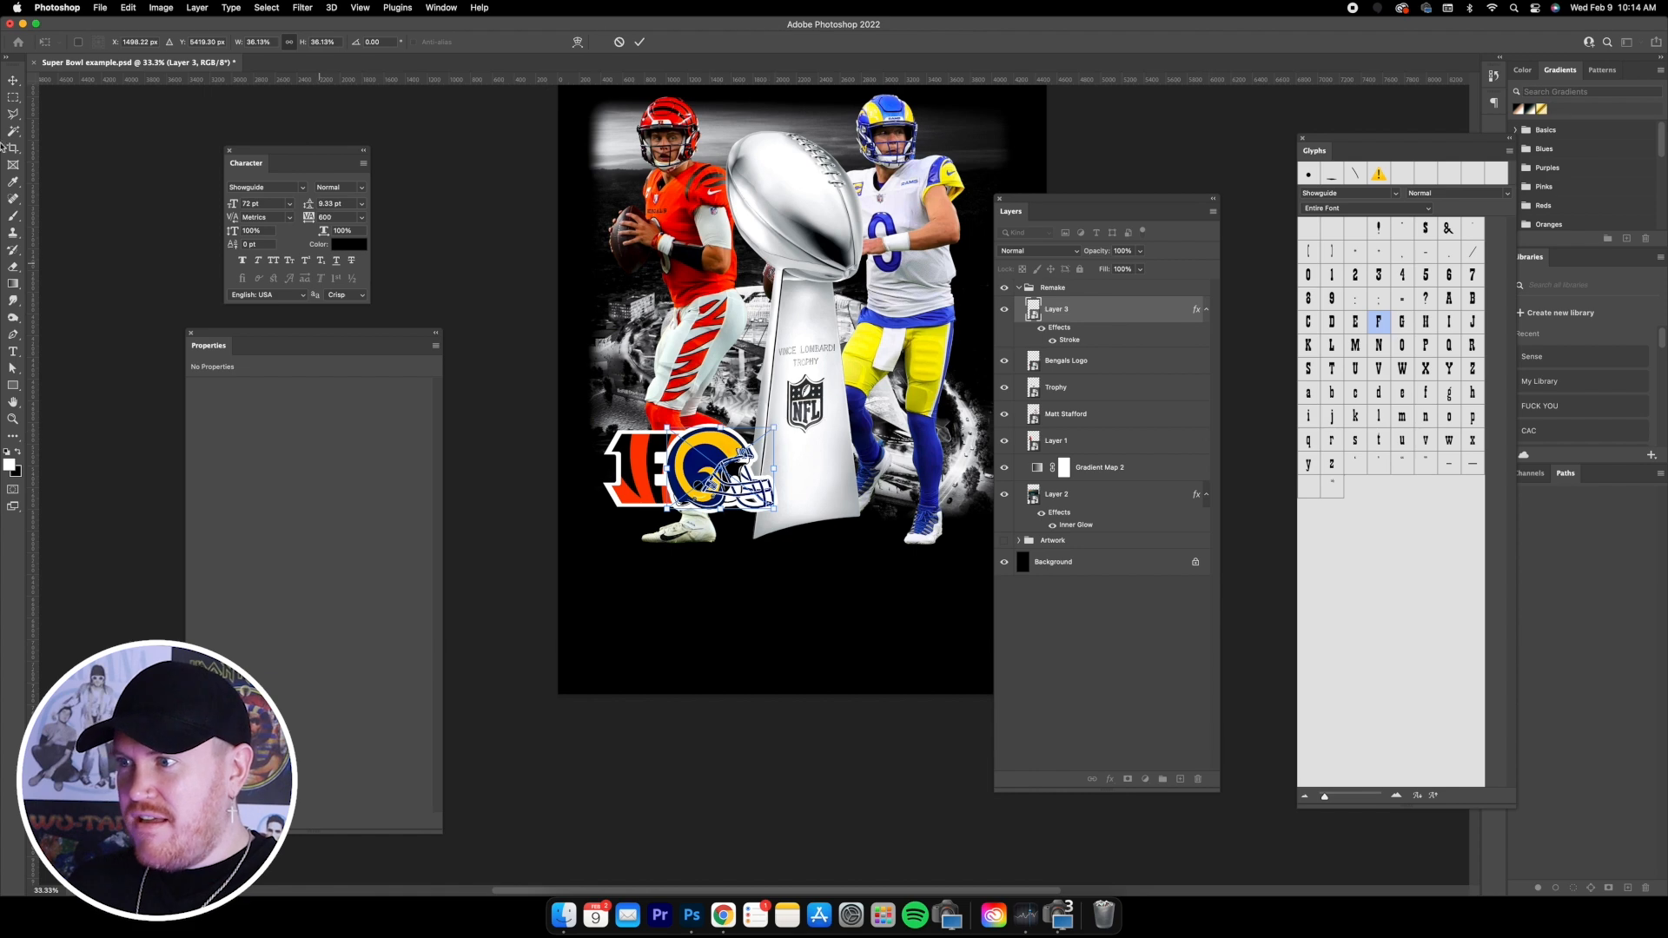
{"action": "left_click", "coordinate": [13, 81]}
- Move the Rams helmet across the trophy onto the white-jersey player's lower legs and show its transform controls
{"action": "scroll", "coordinate": [772, 470], "scroll_direction": "right", "scroll_amount": 3}
{"action": "left_click_drag", "start_coordinate": [605, 473], "coordinate": [827, 475]}
{"action": "scroll", "coordinate": [686, 372], "scroll_direction": "up", "scroll_amount": 3}
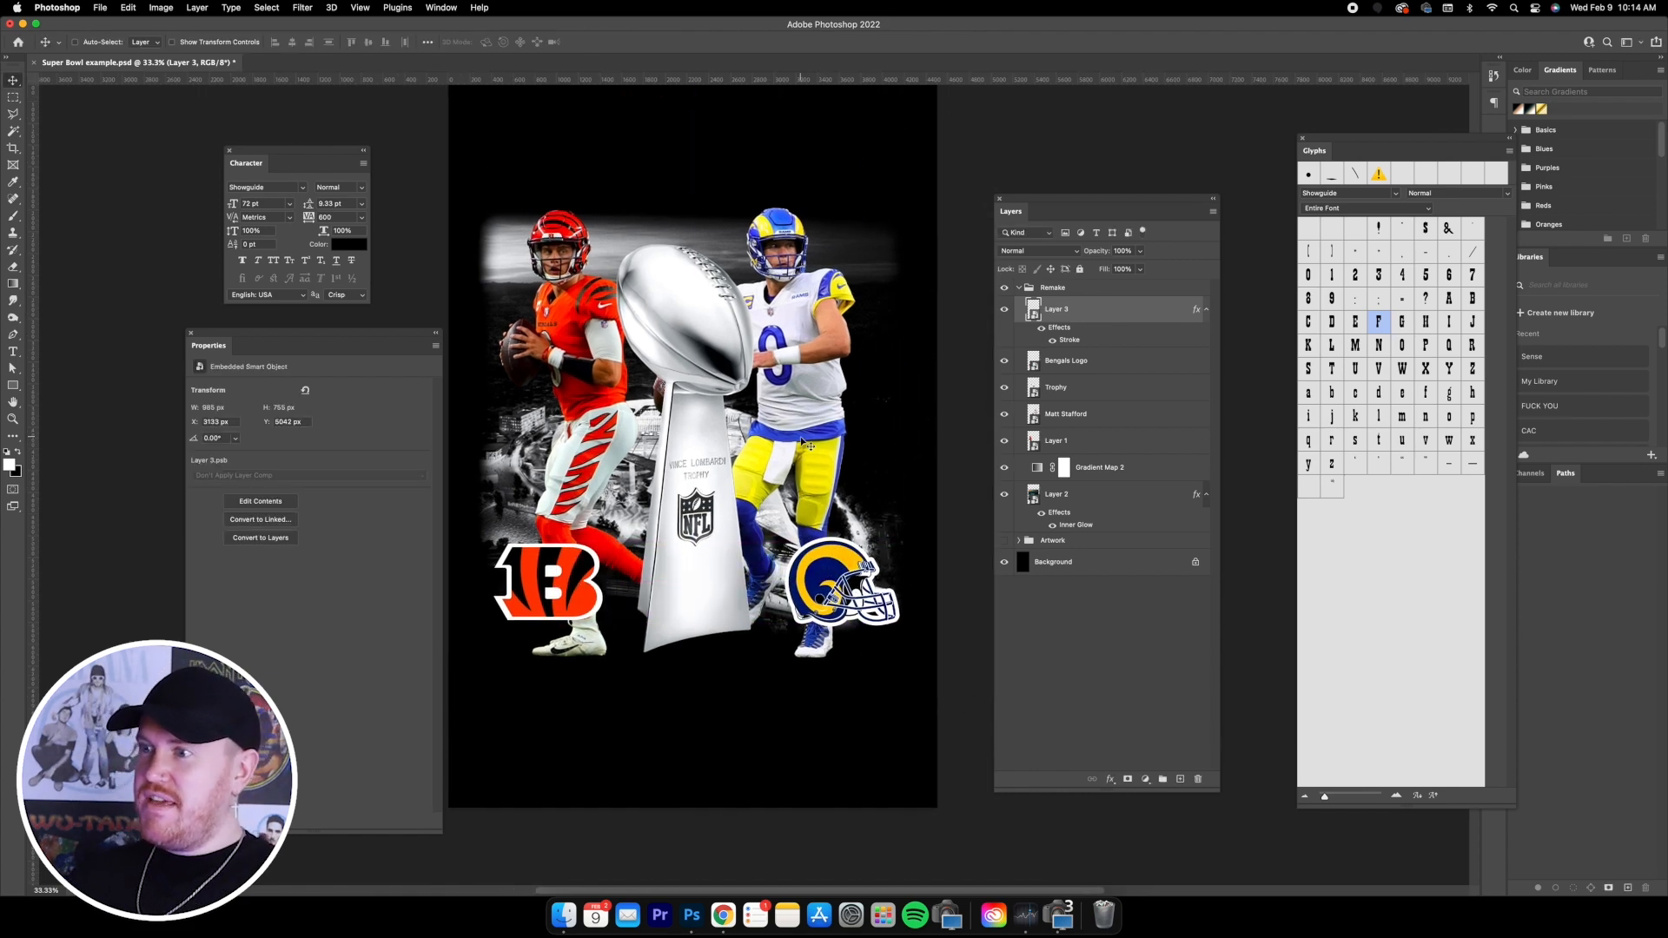
{"action": "left_click", "coordinate": [177, 43]}
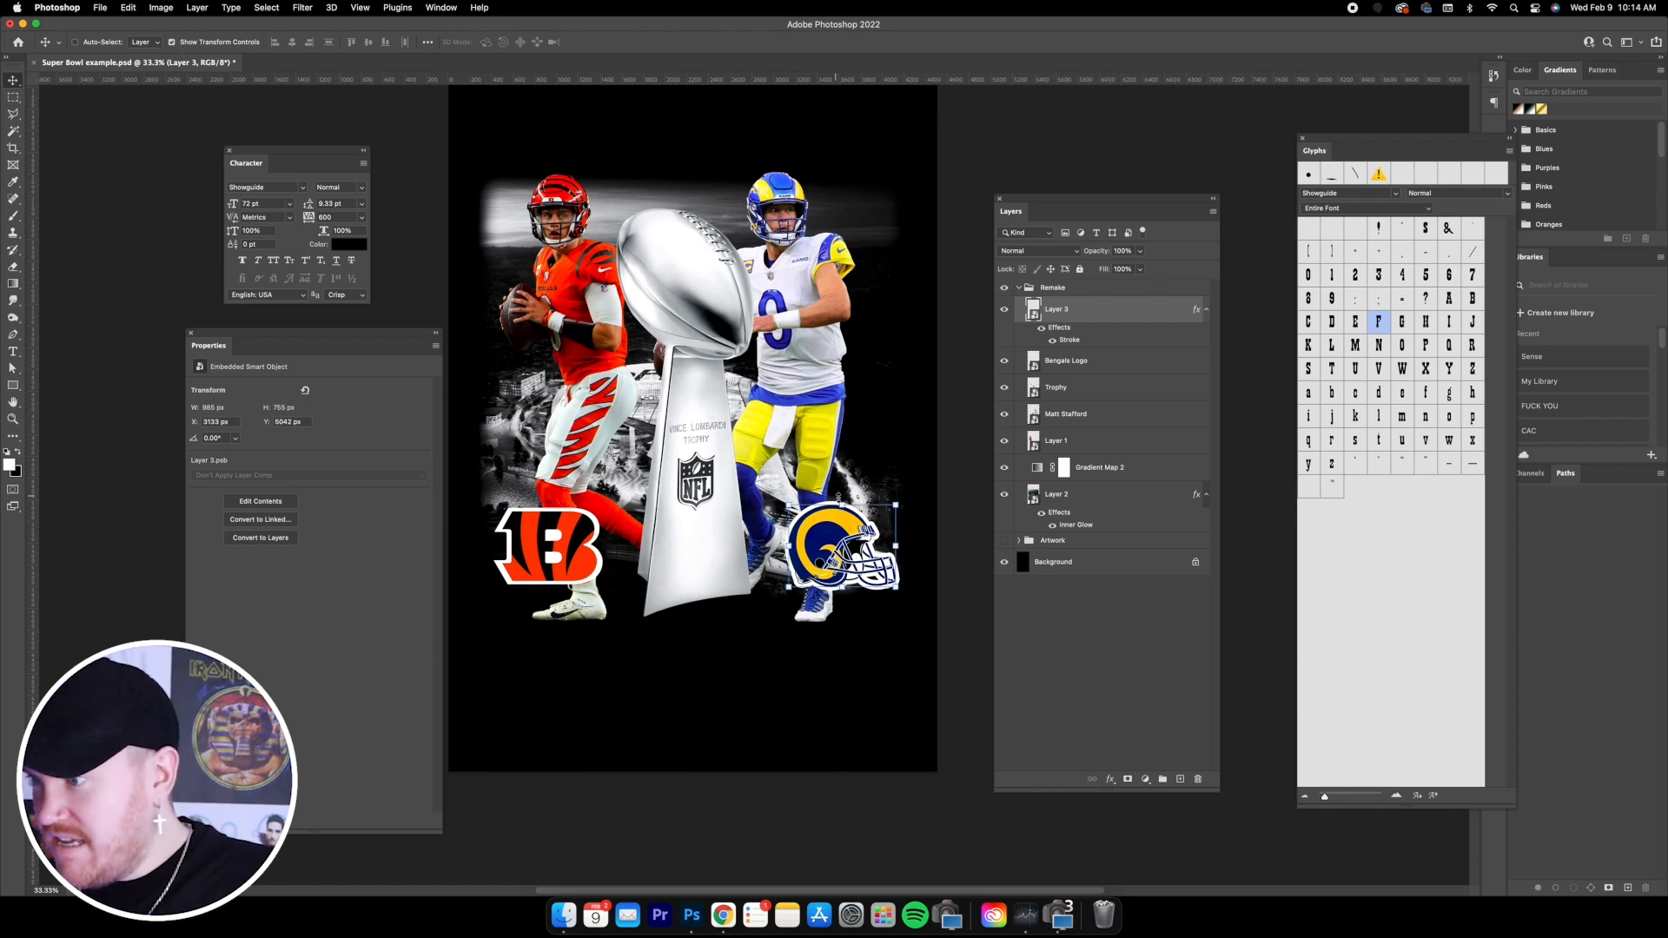
- Scale the Rams helmet down to 822 by 707 px and shift it slightly toward the trophy over the player's legs
{"action": "left_click_drag", "start_coordinate": [897, 505], "coordinate": [887, 508]}
{"action": "key", "text": "Return"}
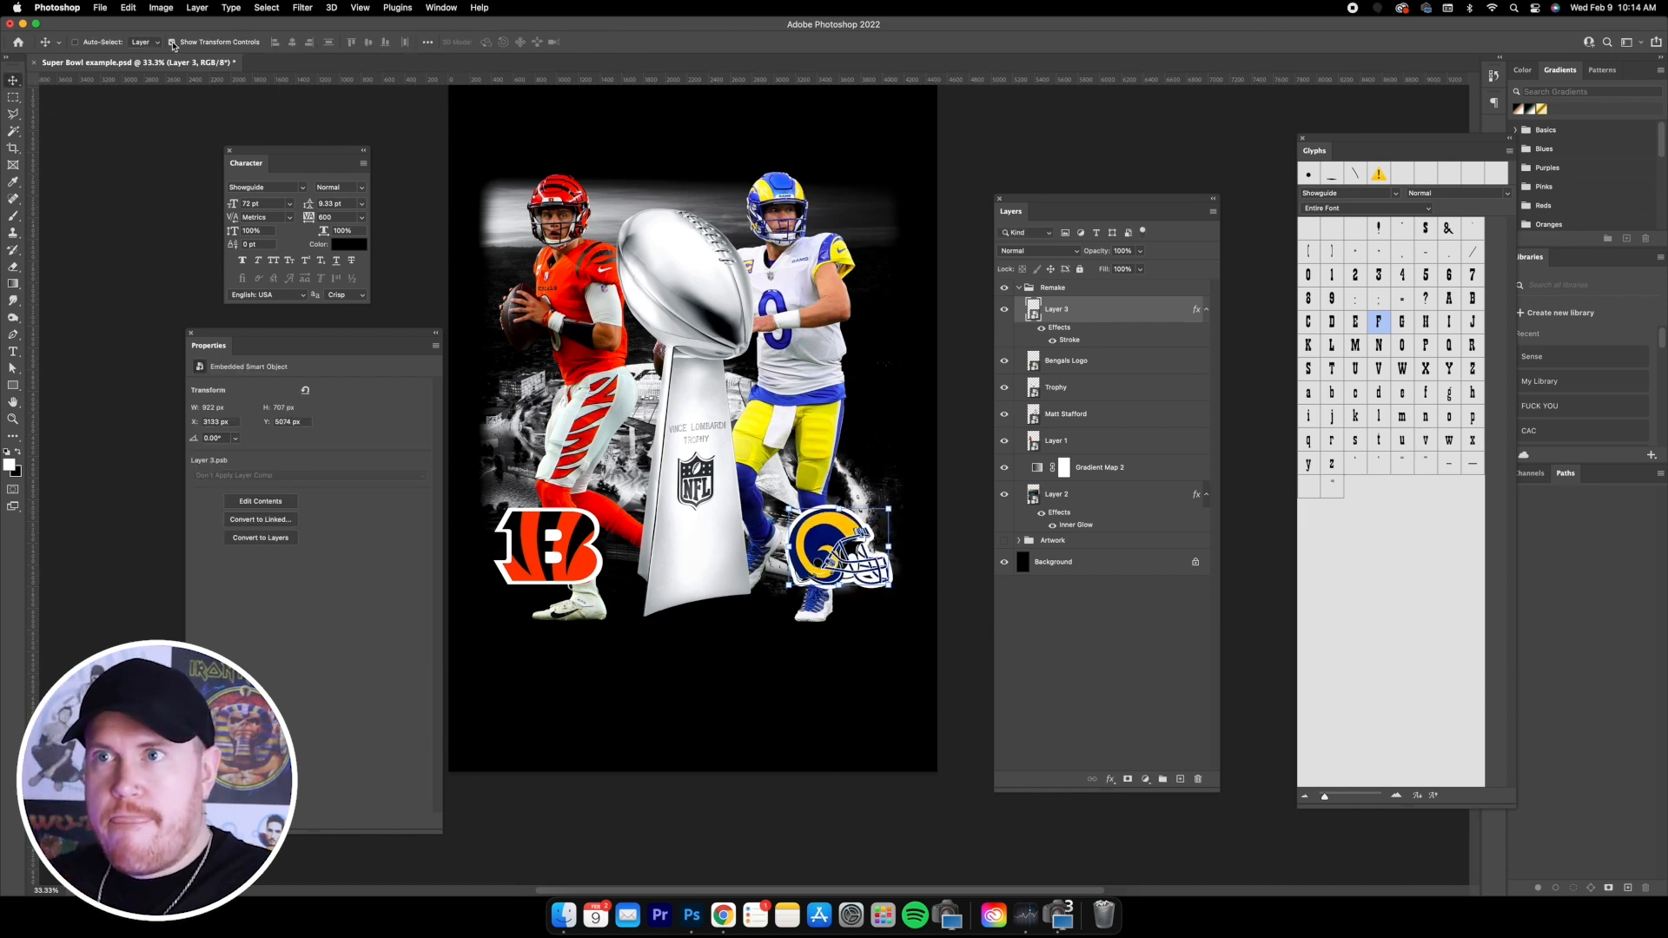
{"action": "scroll", "coordinate": [848, 371], "scroll_direction": "up", "scroll_amount": 2}
{"action": "left_click_drag", "start_coordinate": [888, 510], "coordinate": [871, 506]}
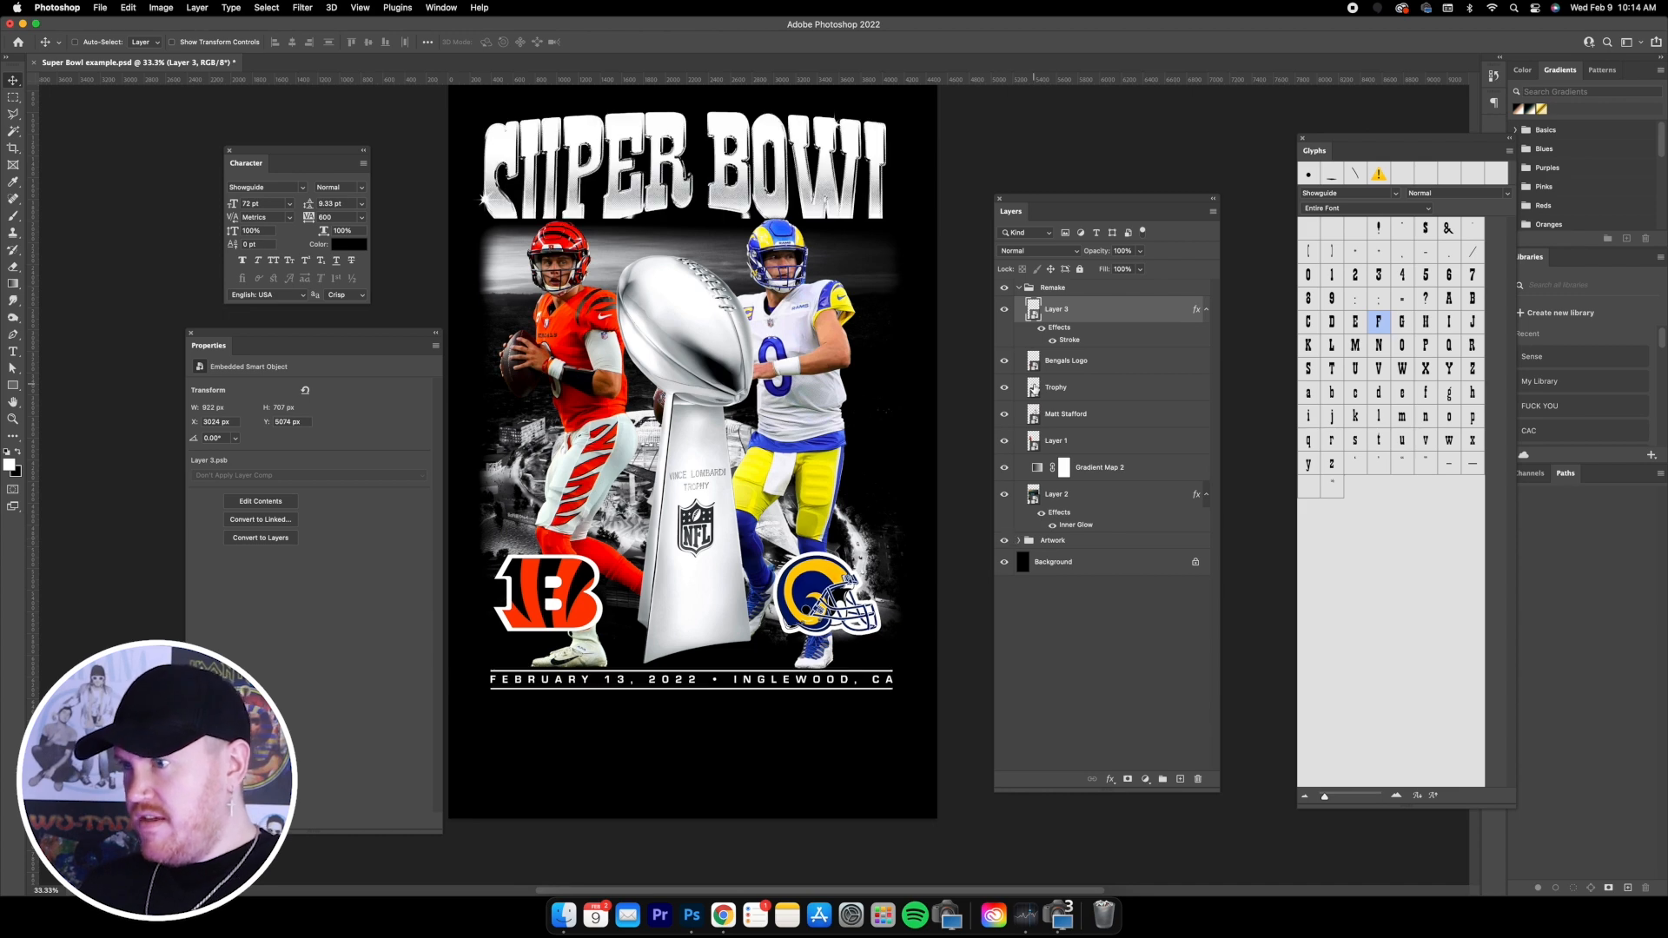
- Set the Remake group's blend mode to Screen so the reference artwork shows through
{"action": "left_click", "coordinate": [1062, 291]}
{"action": "left_click", "coordinate": [1039, 250]}
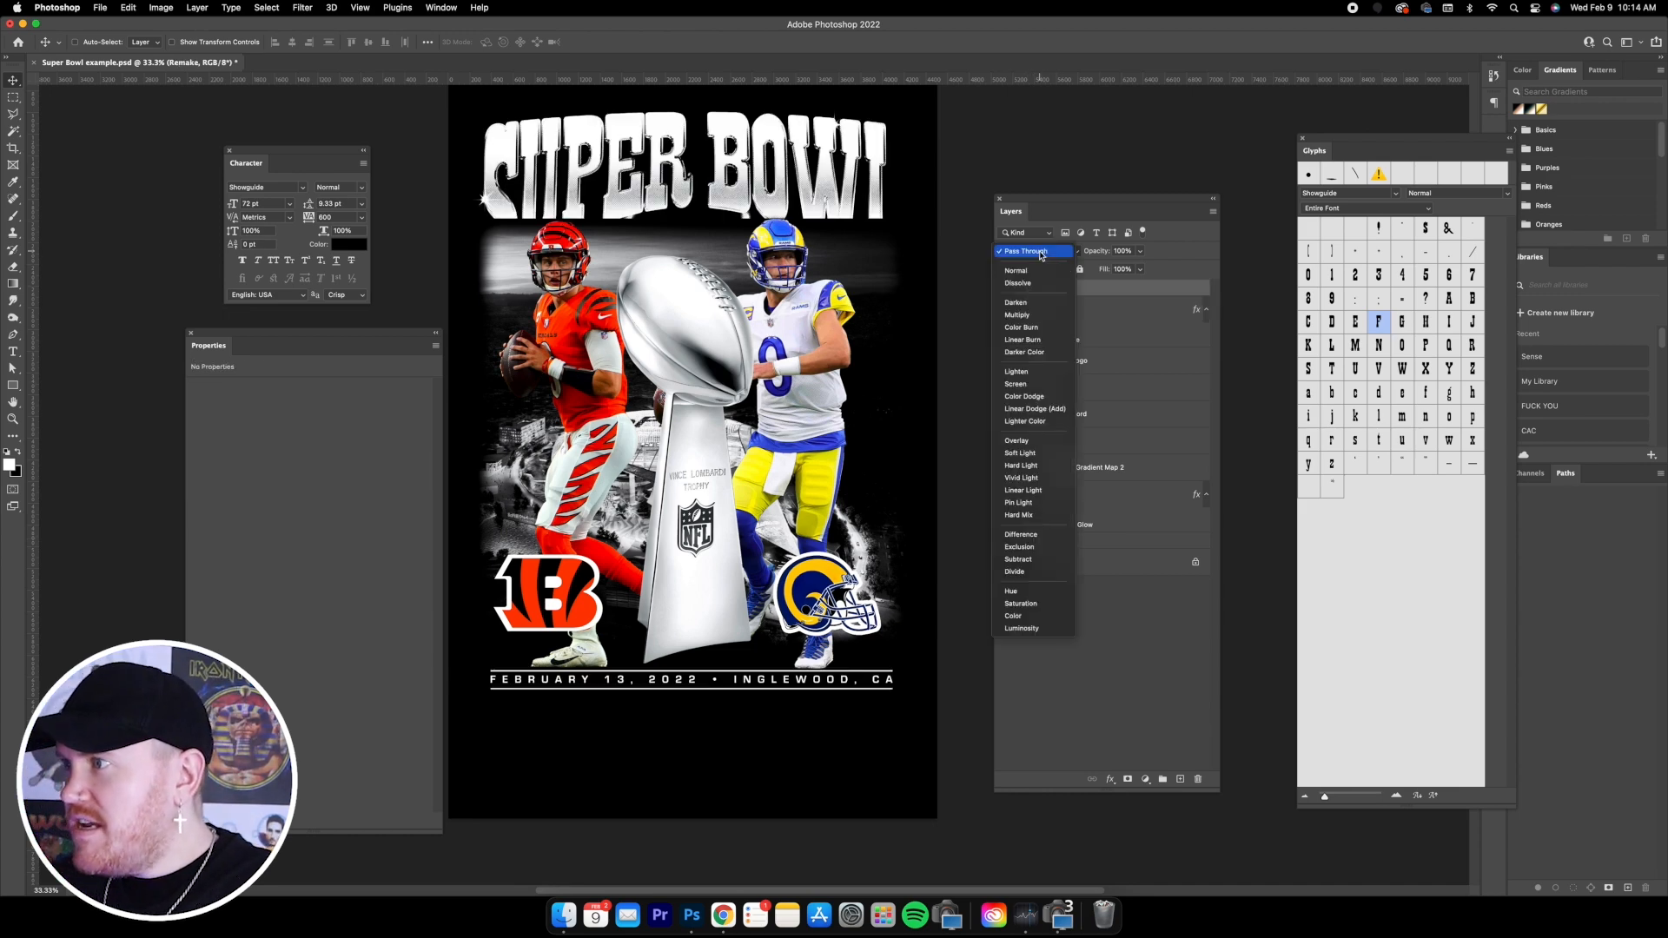
{"action": "left_click", "coordinate": [1018, 384]}
- Rename the Rams helmet layer as Rams Logo and move it over the reference artwork's helmet
{"action": "left_click", "coordinate": [1062, 311]}
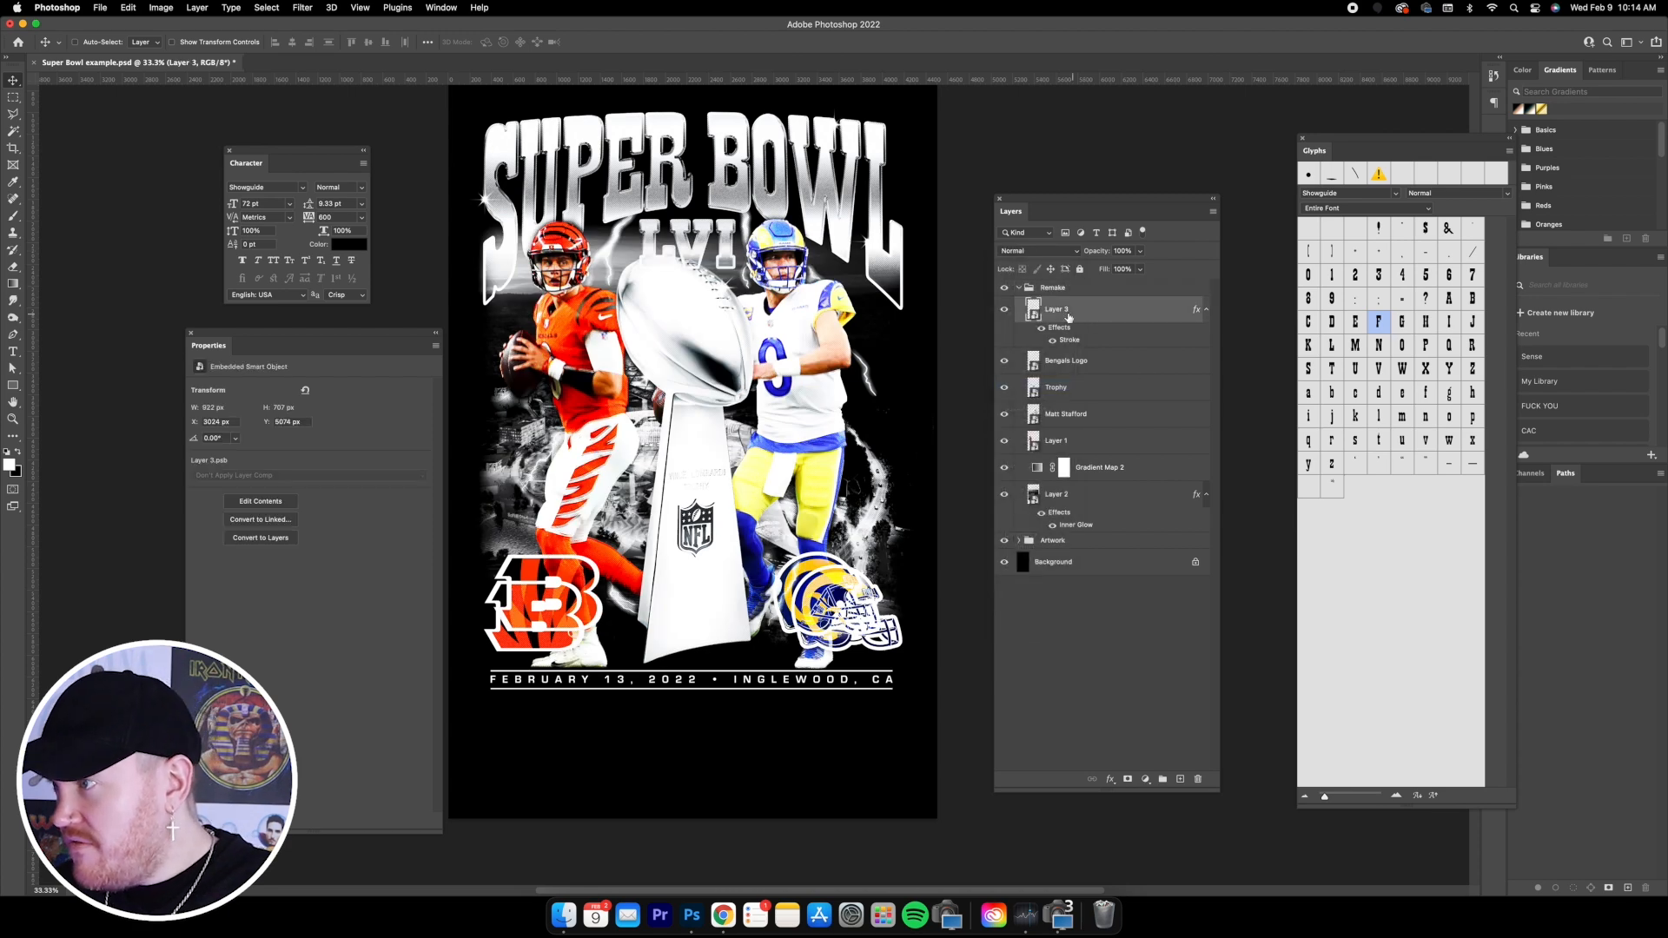
{"action": "type", "text": "Rams Logo"}
{"action": "key", "text": "Return"}
{"action": "left_click_drag", "start_coordinate": [825, 599], "coordinate": [867, 581]}
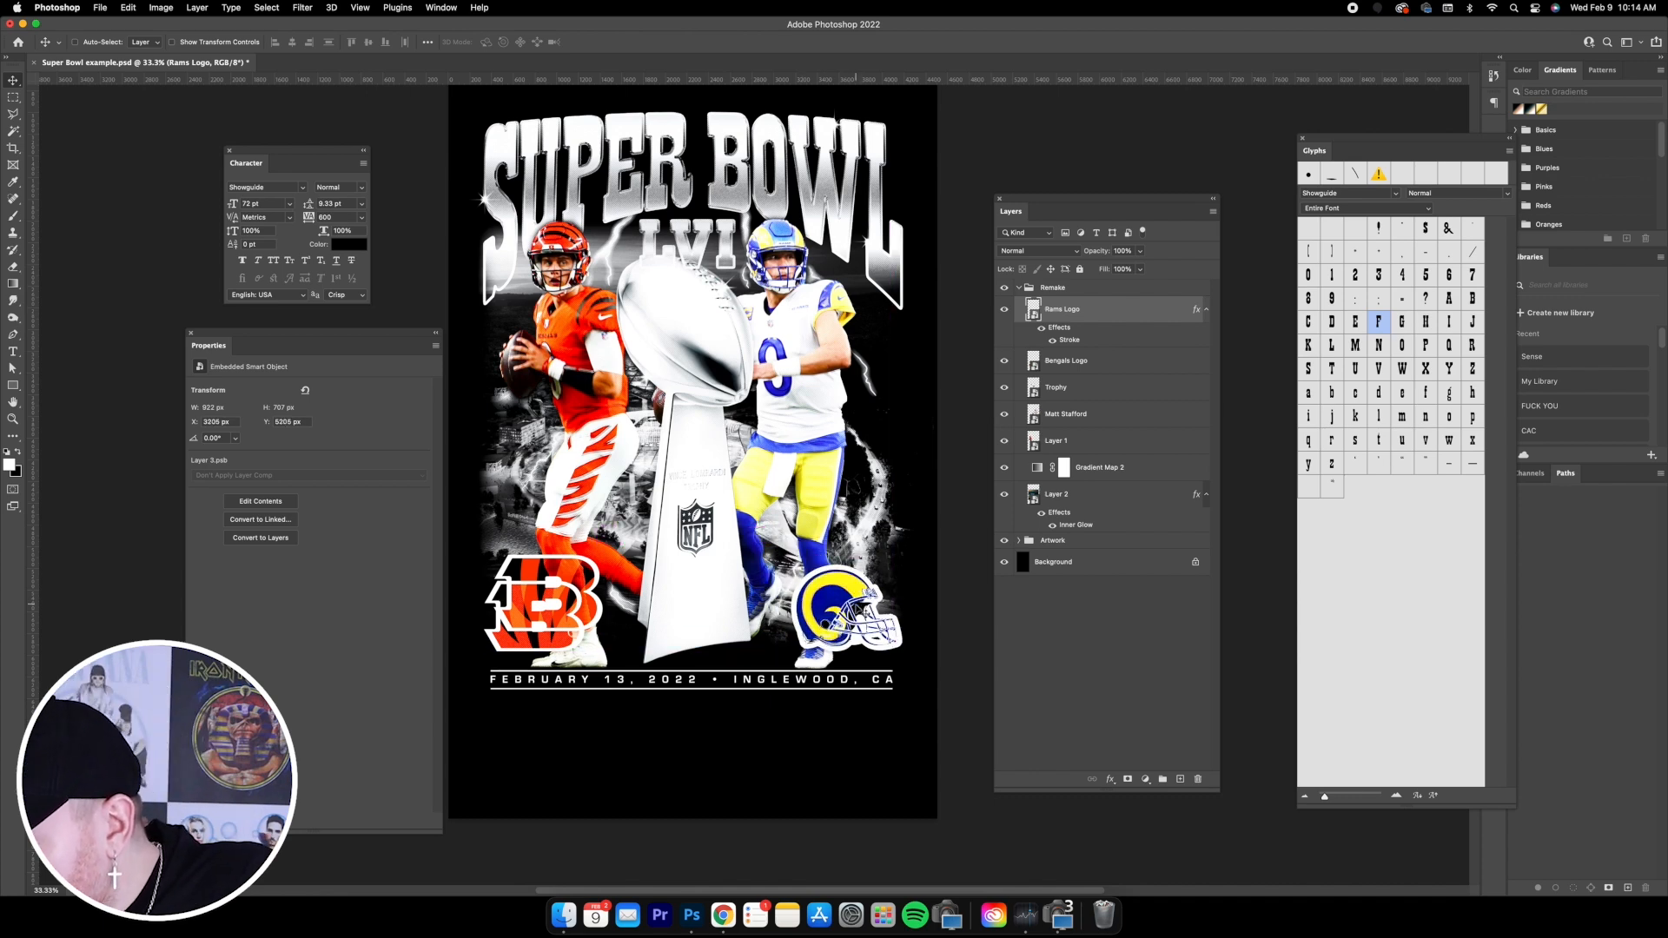
- Reposition the Bengals logo against the reference Bengals logo and start a free transform on it
{"action": "left_click", "coordinate": [1078, 363]}
{"action": "left_click_drag", "start_coordinate": [615, 515], "coordinate": [612, 556]}
{"action": "key", "text": "ctrl+t"}
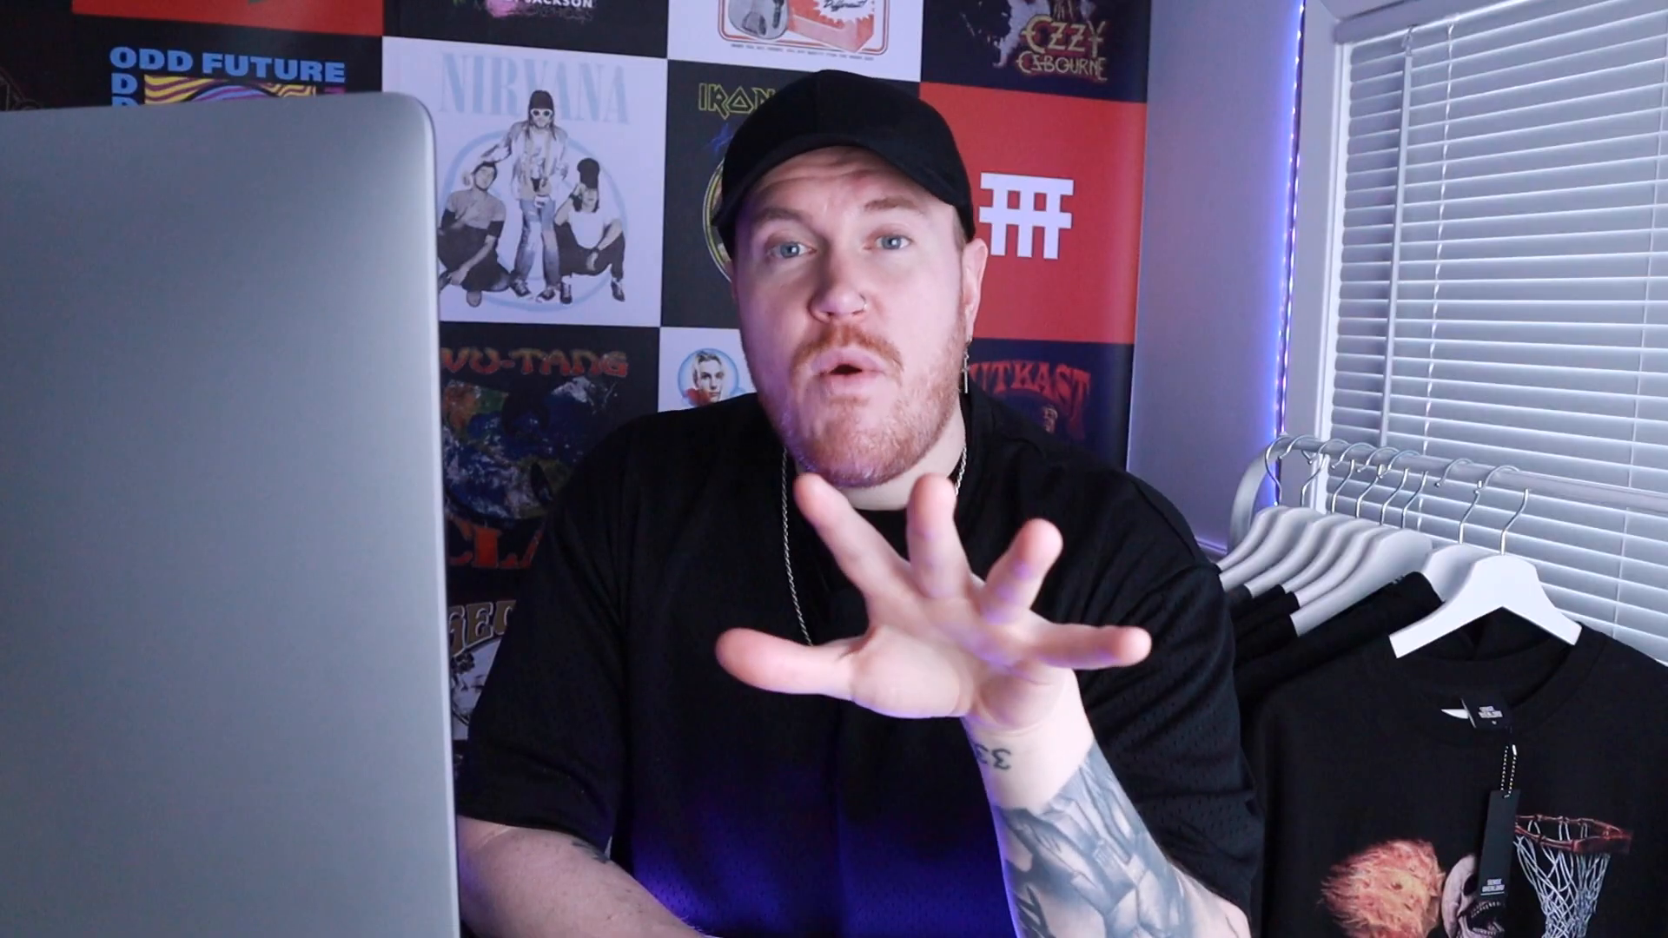
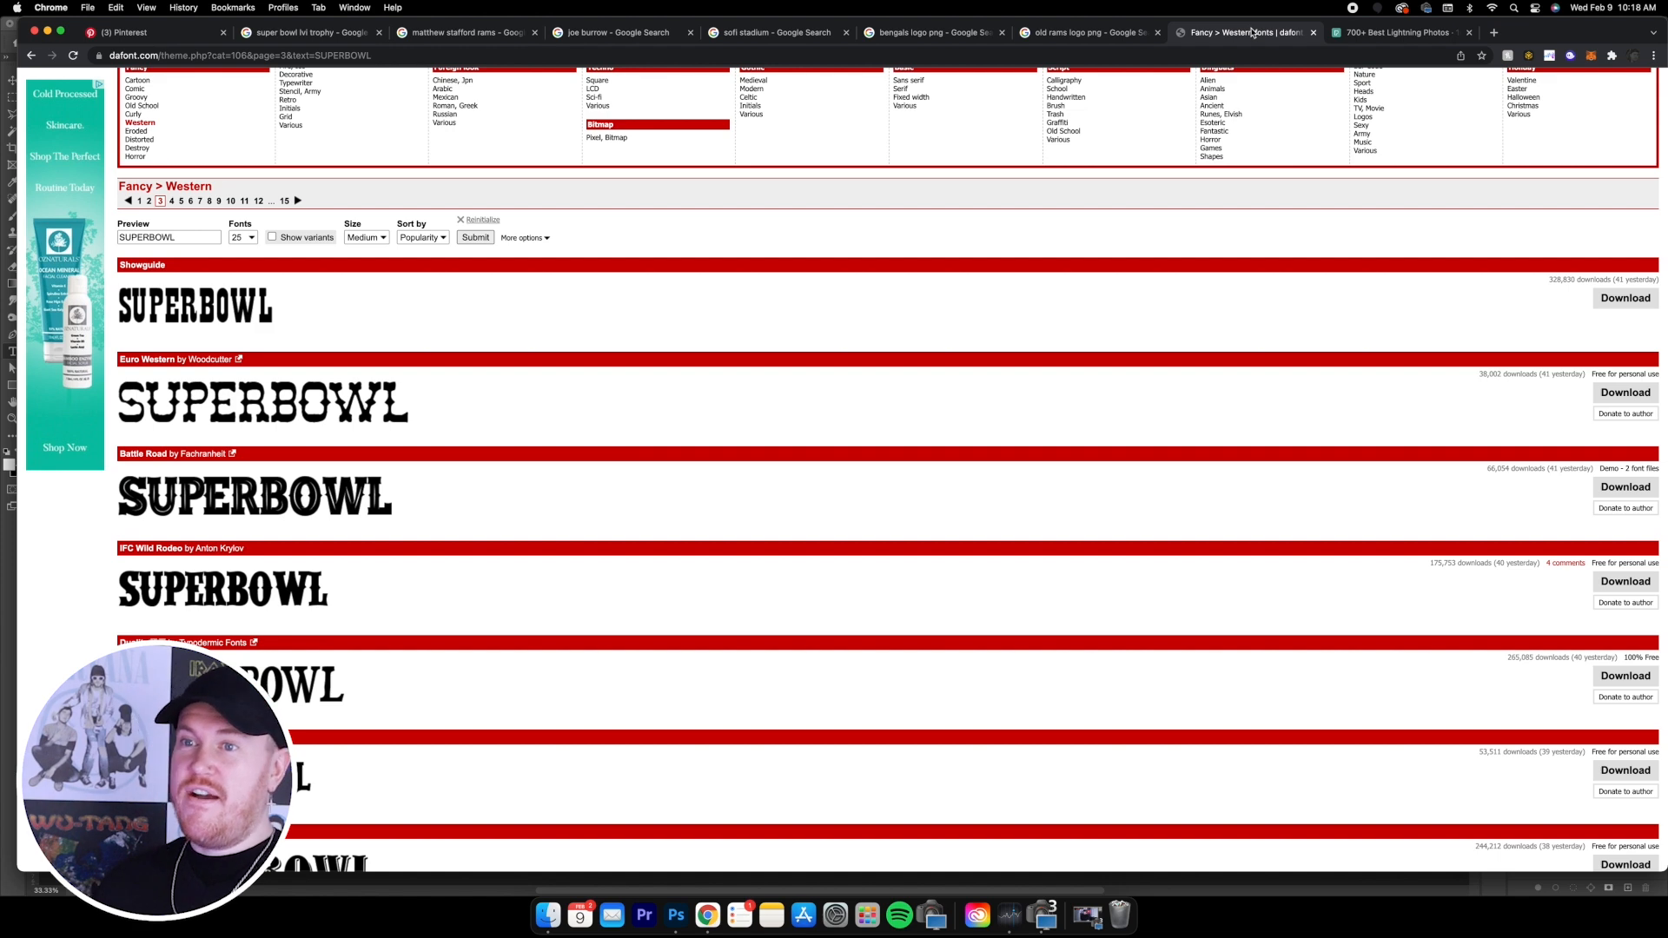
- On DaFont's Western fonts page in Chrome, preview the fonts with the text SUPER BOWL and look through them
{"action": "scroll", "coordinate": [855, 195], "scroll_direction": "up", "scroll_amount": 3}
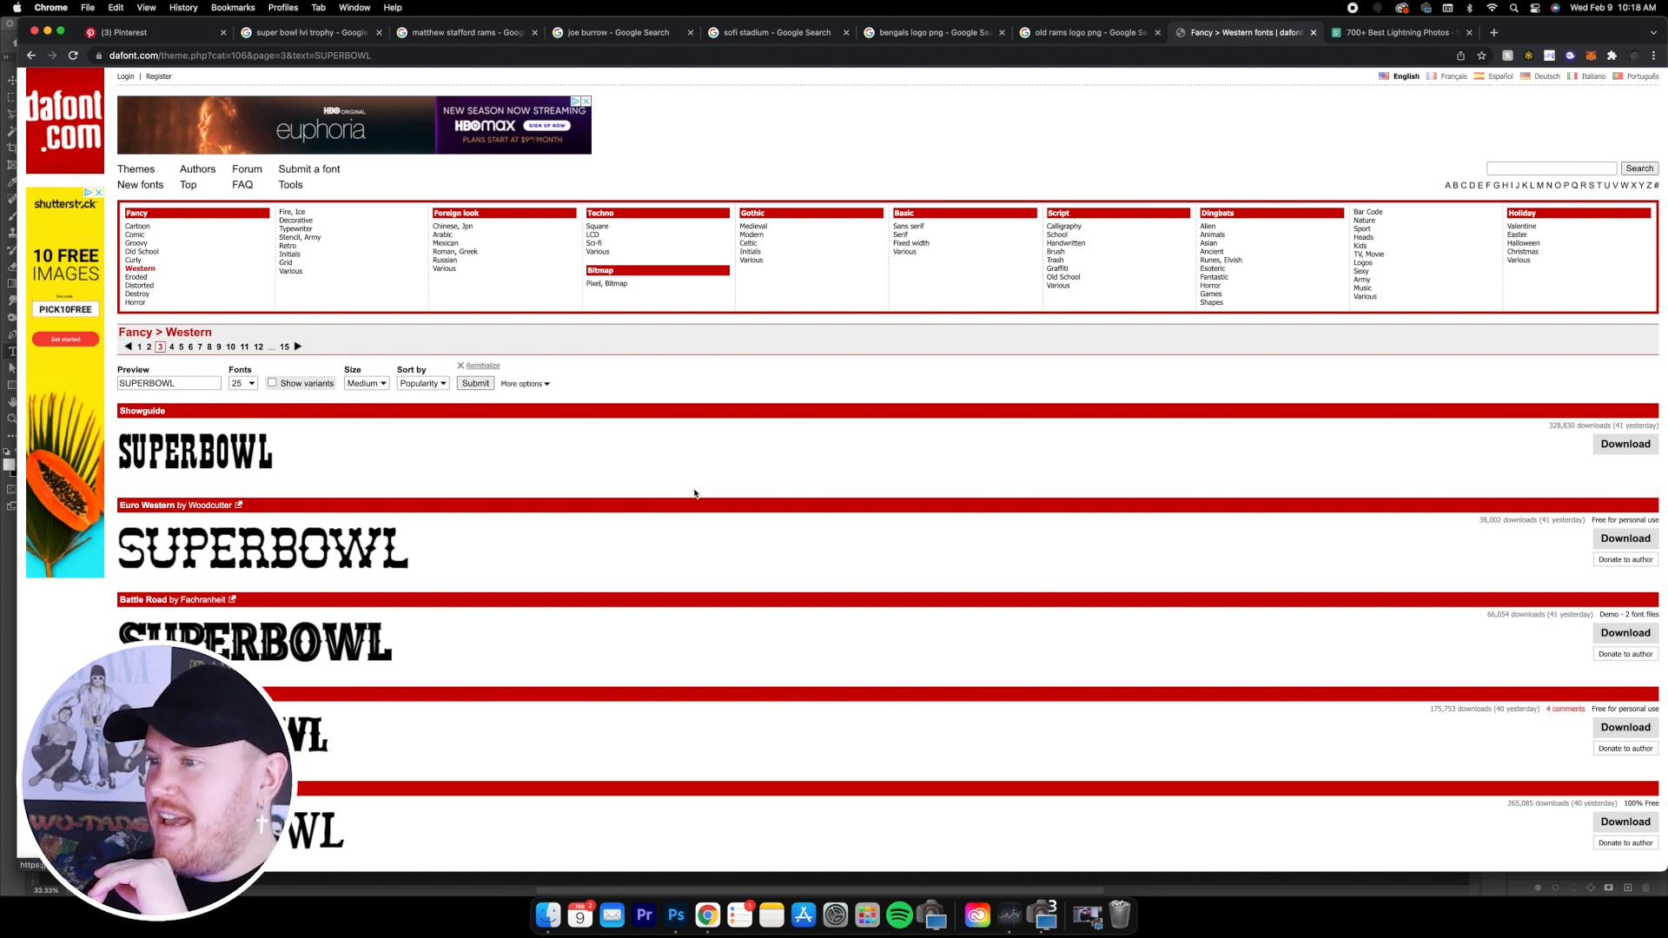
{"action": "scroll", "coordinate": [923, 556], "scroll_direction": "down", "scroll_amount": 1}
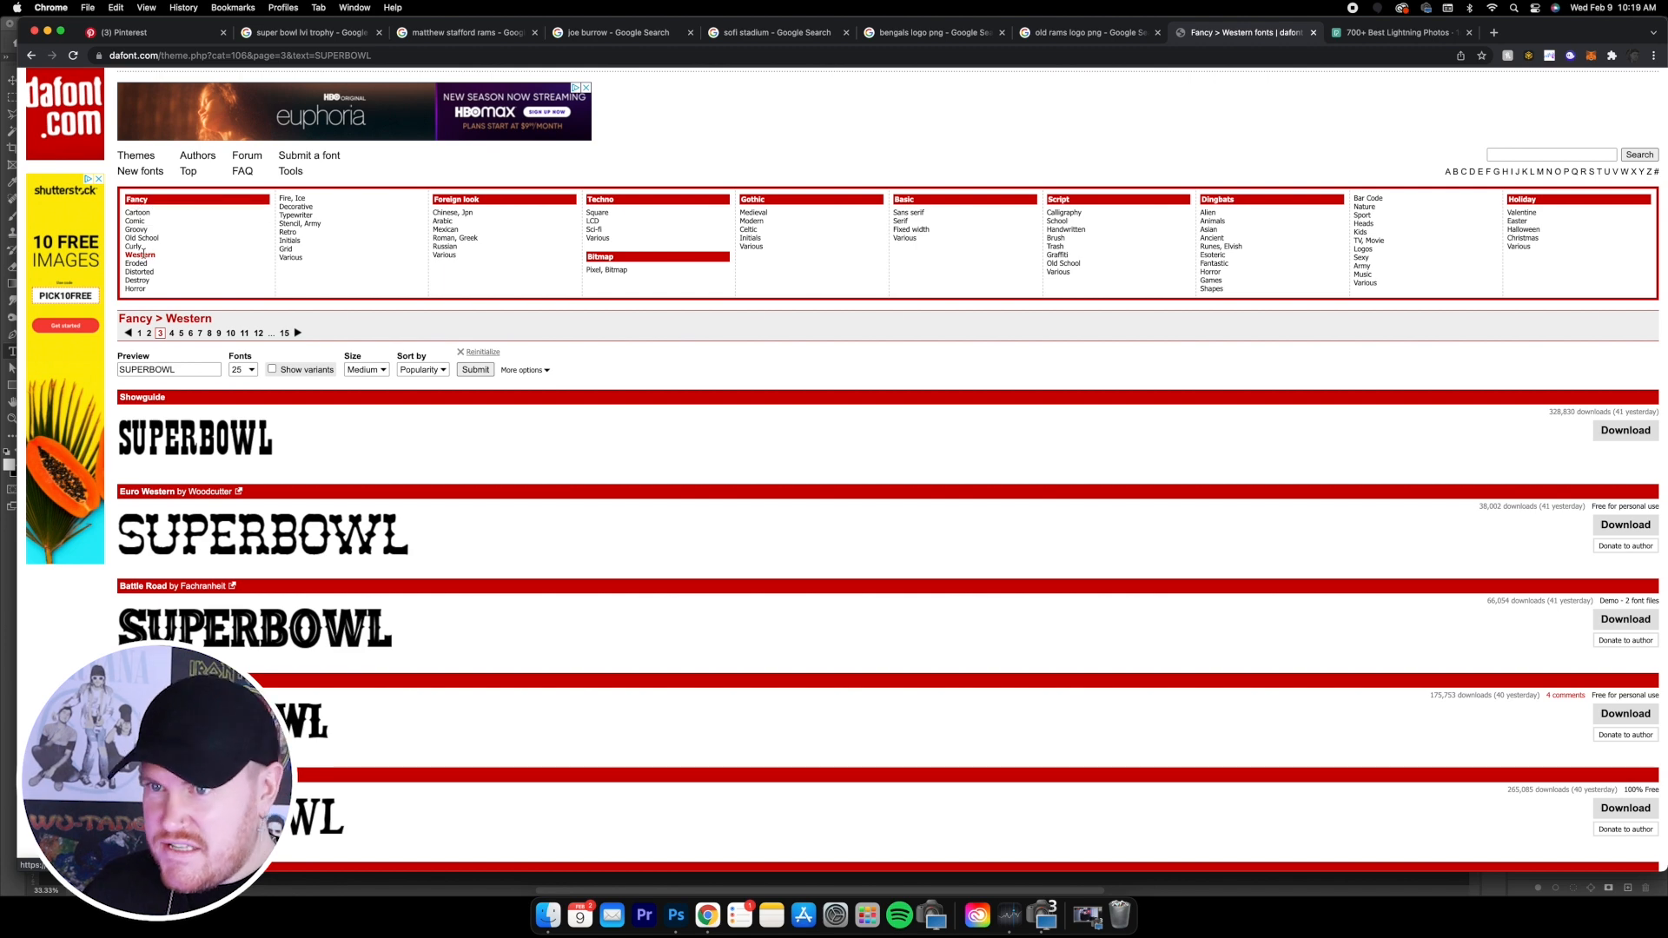
{"action": "scroll", "coordinate": [400, 395], "scroll_direction": "down", "scroll_amount": 3}
{"action": "left_click_drag", "start_coordinate": [178, 303], "coordinate": [108, 303]}
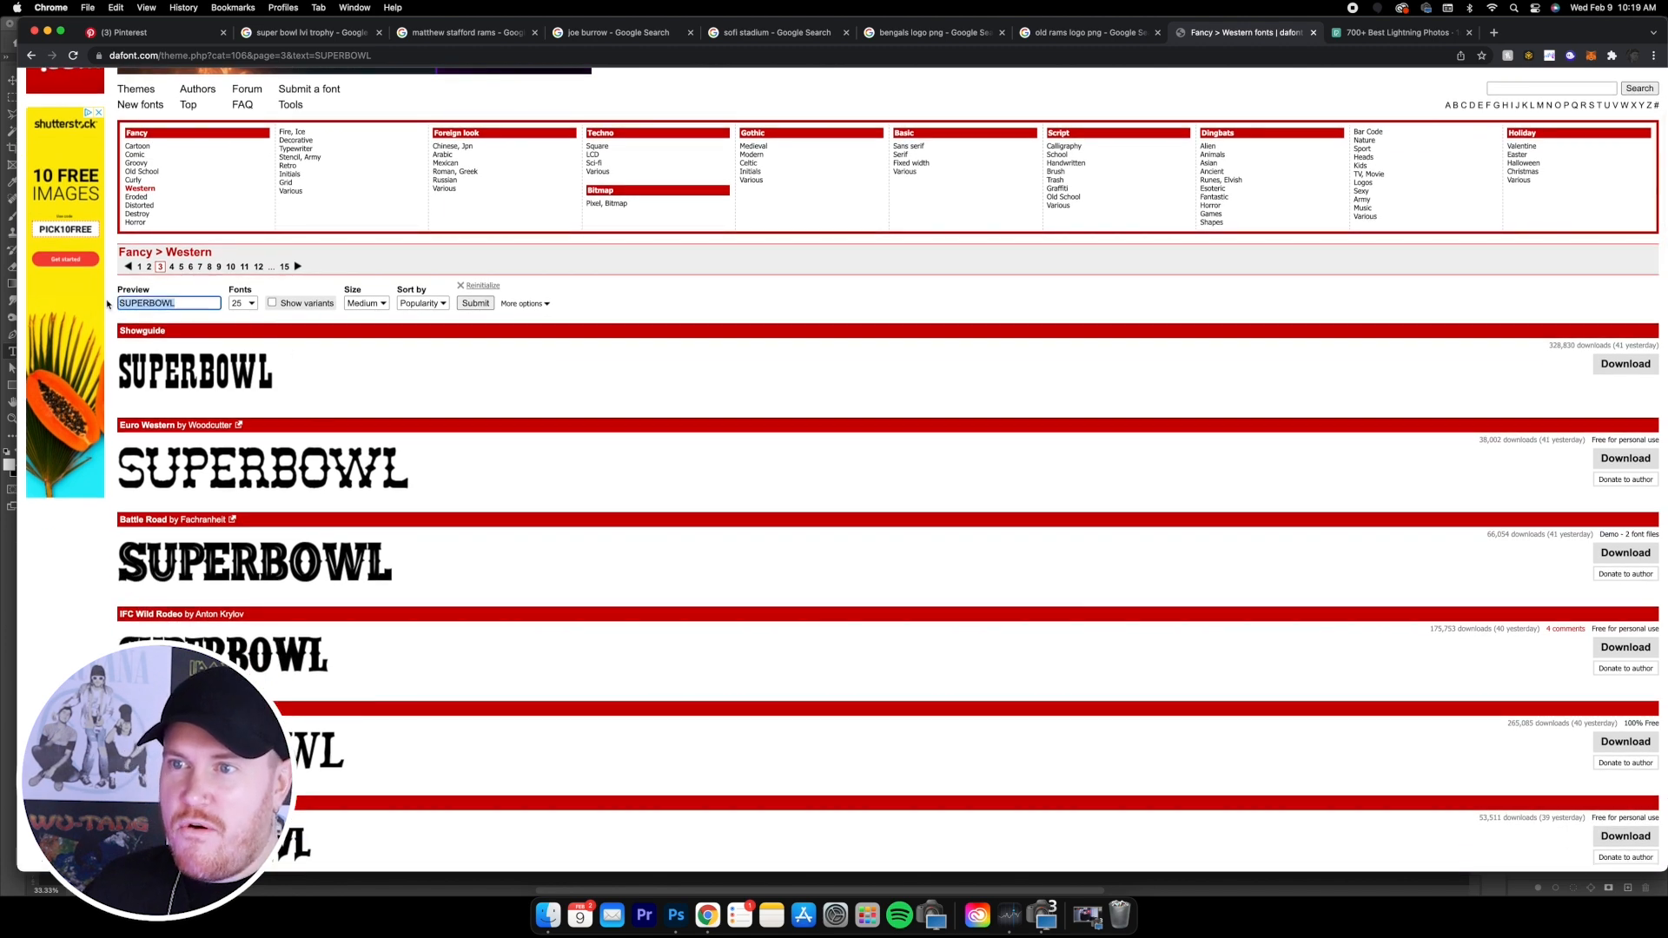
{"action": "left_click", "coordinate": [187, 306]}
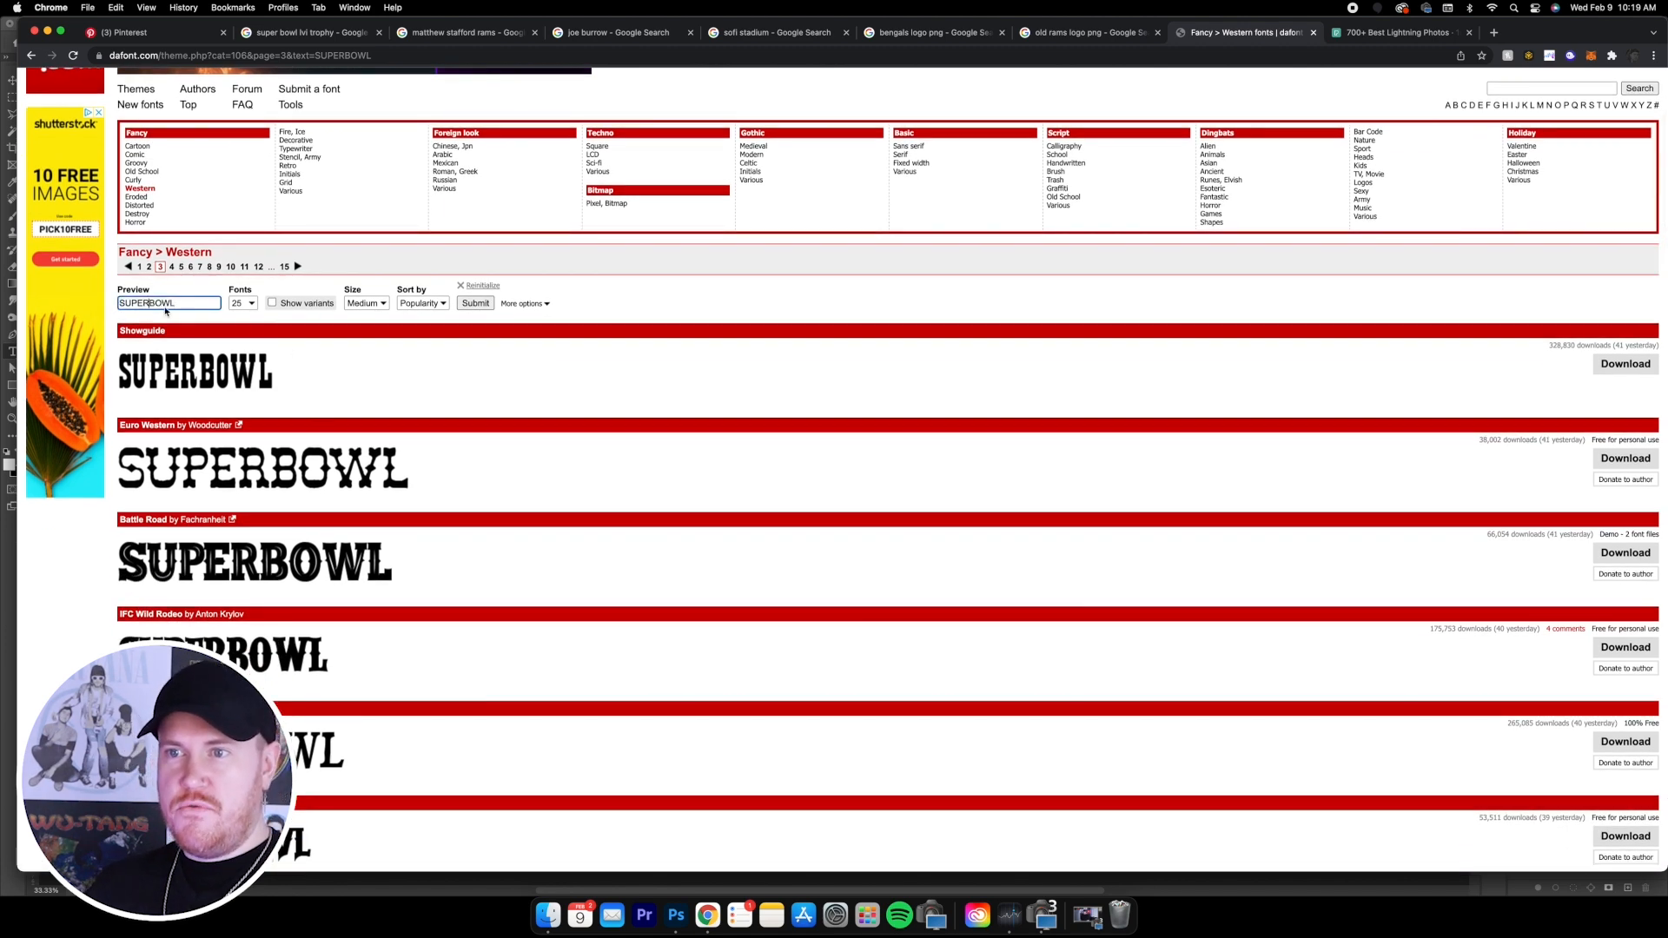
{"action": "left_click", "coordinate": [477, 303]}
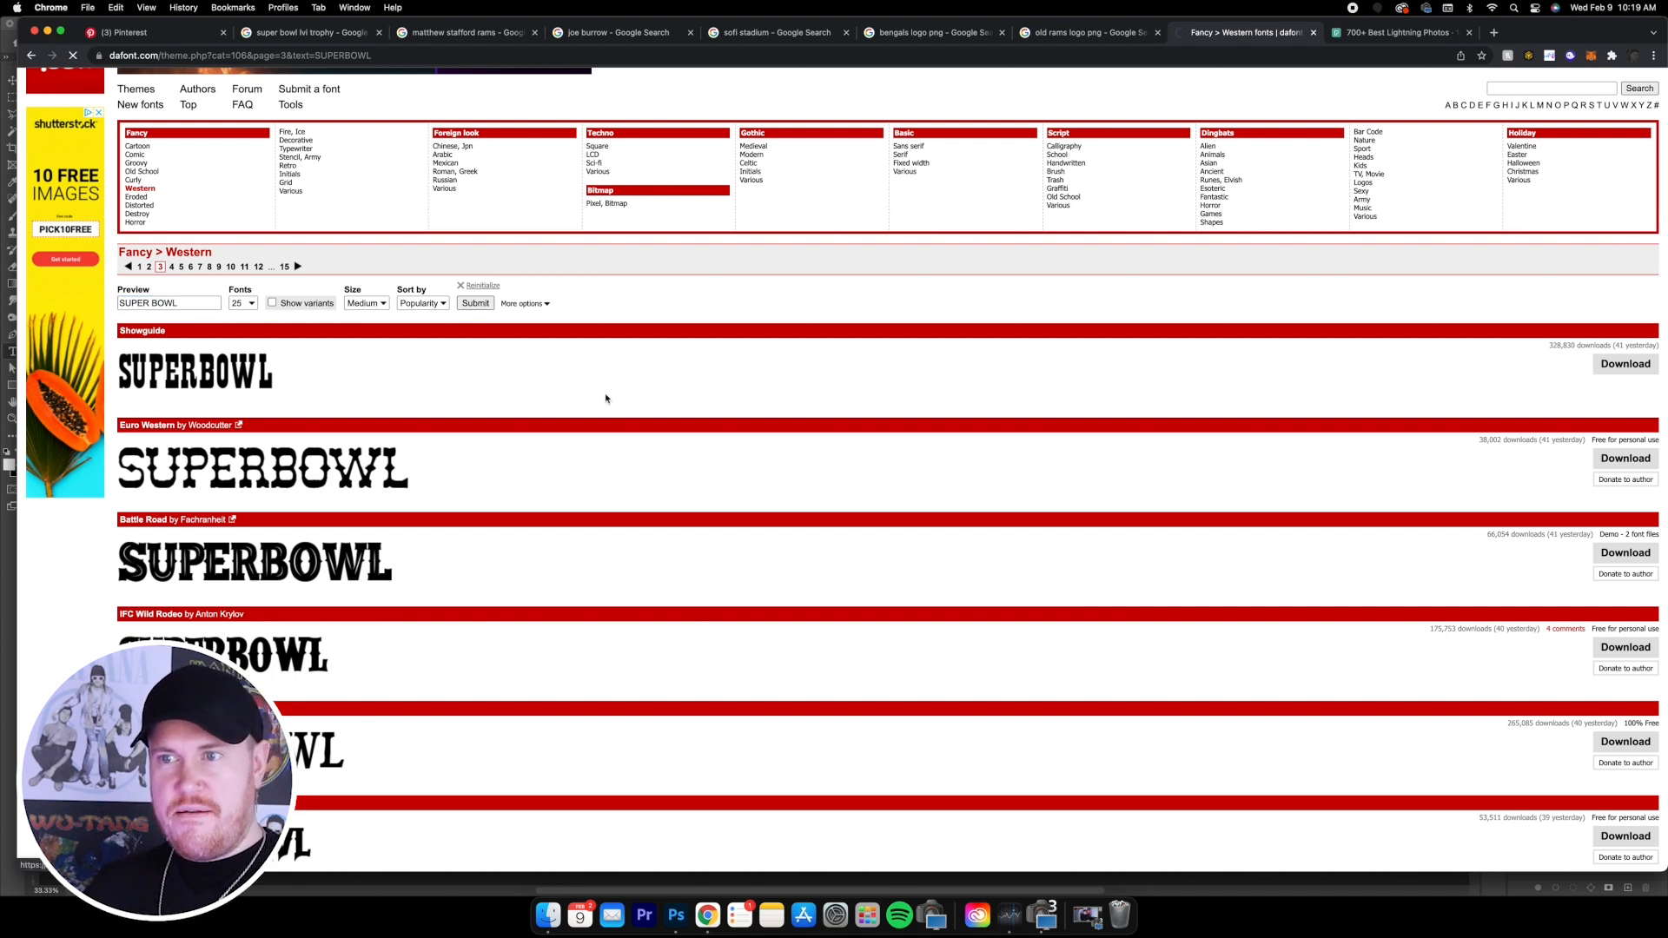
{"action": "scroll", "coordinate": [519, 418], "scroll_direction": "down", "scroll_amount": 3}
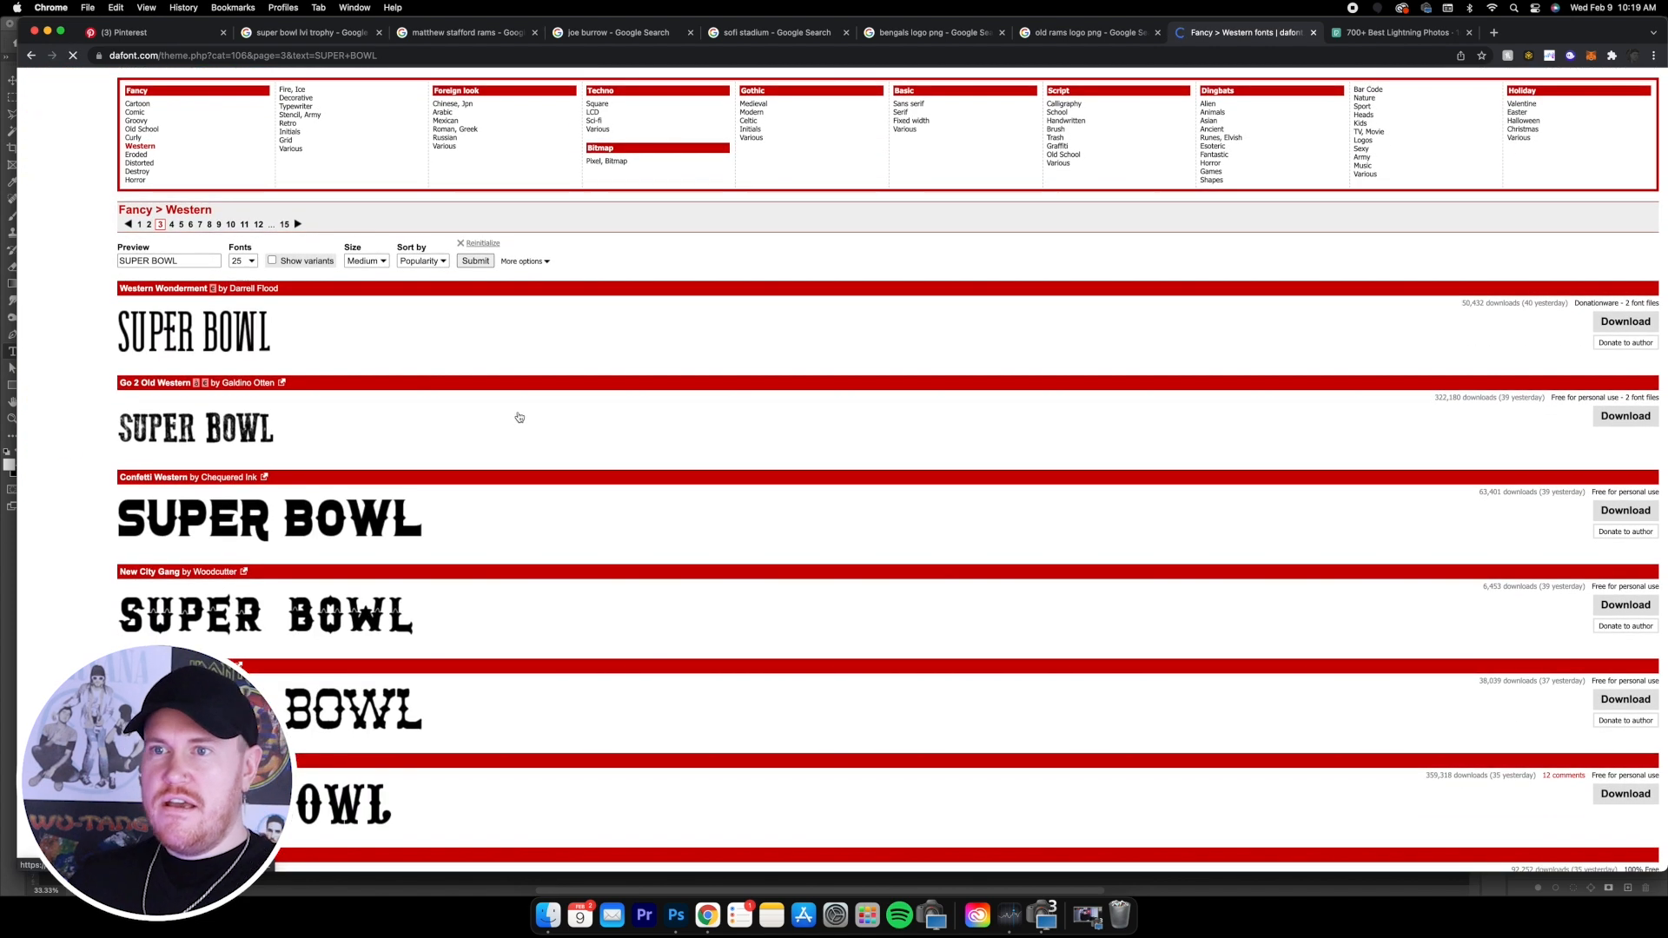
{"action": "scroll", "coordinate": [513, 416], "scroll_direction": "down", "scroll_amount": 3}
{"action": "scroll", "coordinate": [514, 416], "scroll_direction": "up", "scroll_amount": 3}
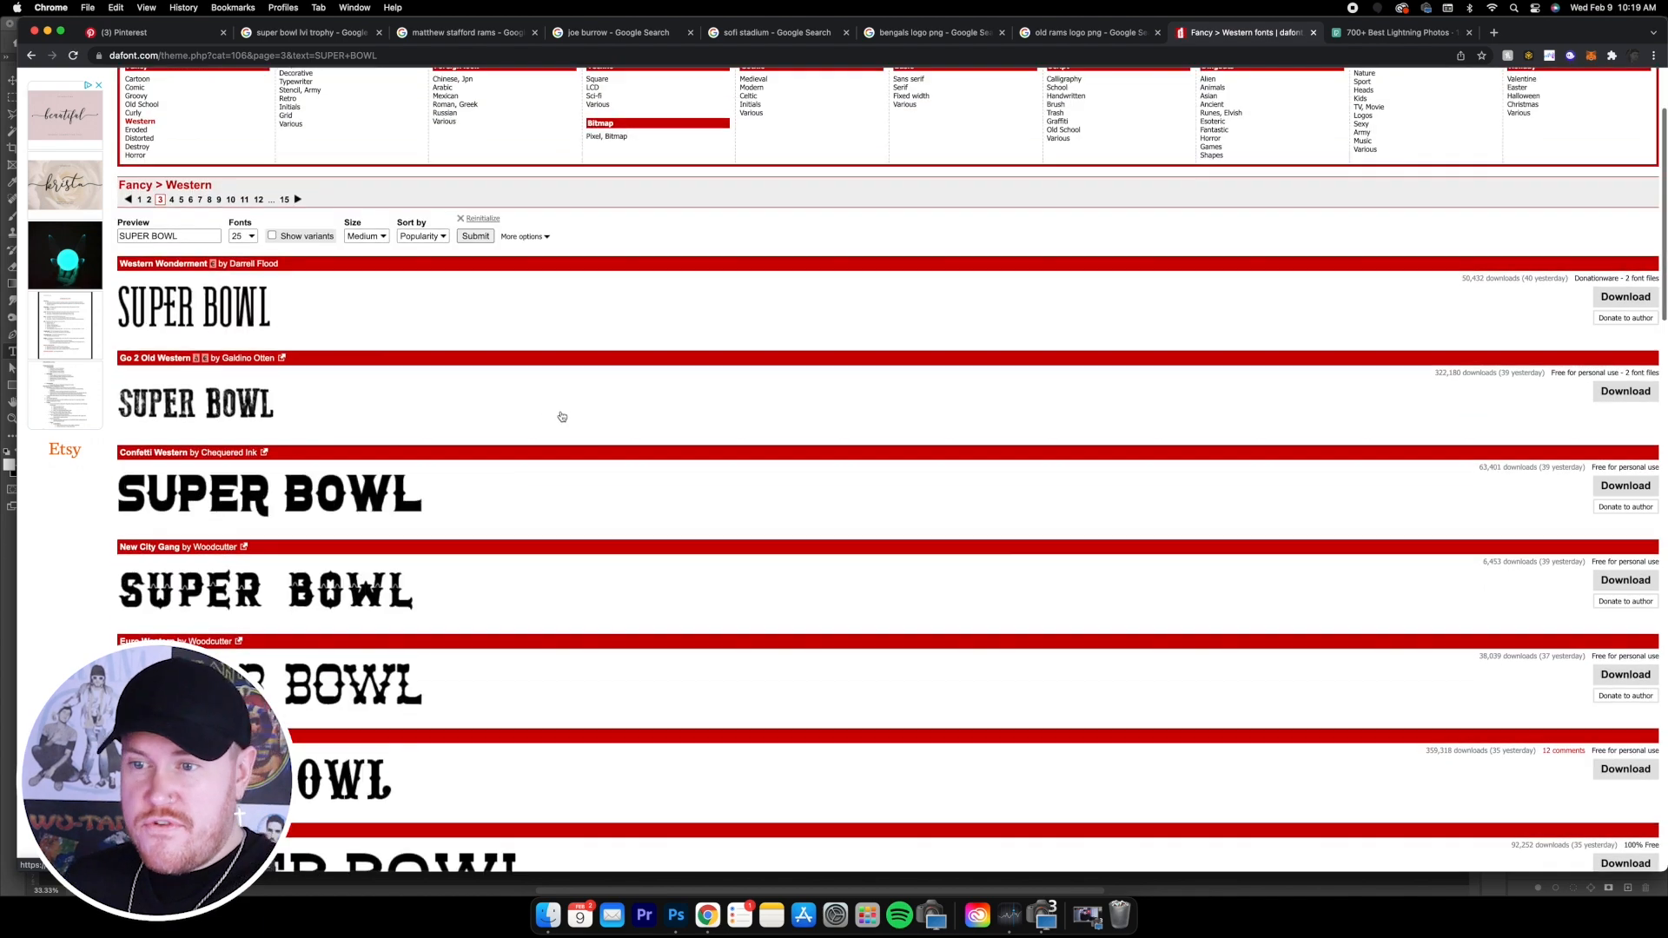
- Browse pages 3 and 2 of the Western fonts with the SUPER BOWL preview to compare lettering styles
{"action": "scroll", "coordinate": [609, 421], "scroll_direction": "down", "scroll_amount": 10}
{"action": "scroll", "coordinate": [630, 417], "scroll_direction": "down", "scroll_amount": 15}
{"action": "scroll", "coordinate": [616, 396], "scroll_direction": "down", "scroll_amount": 10}
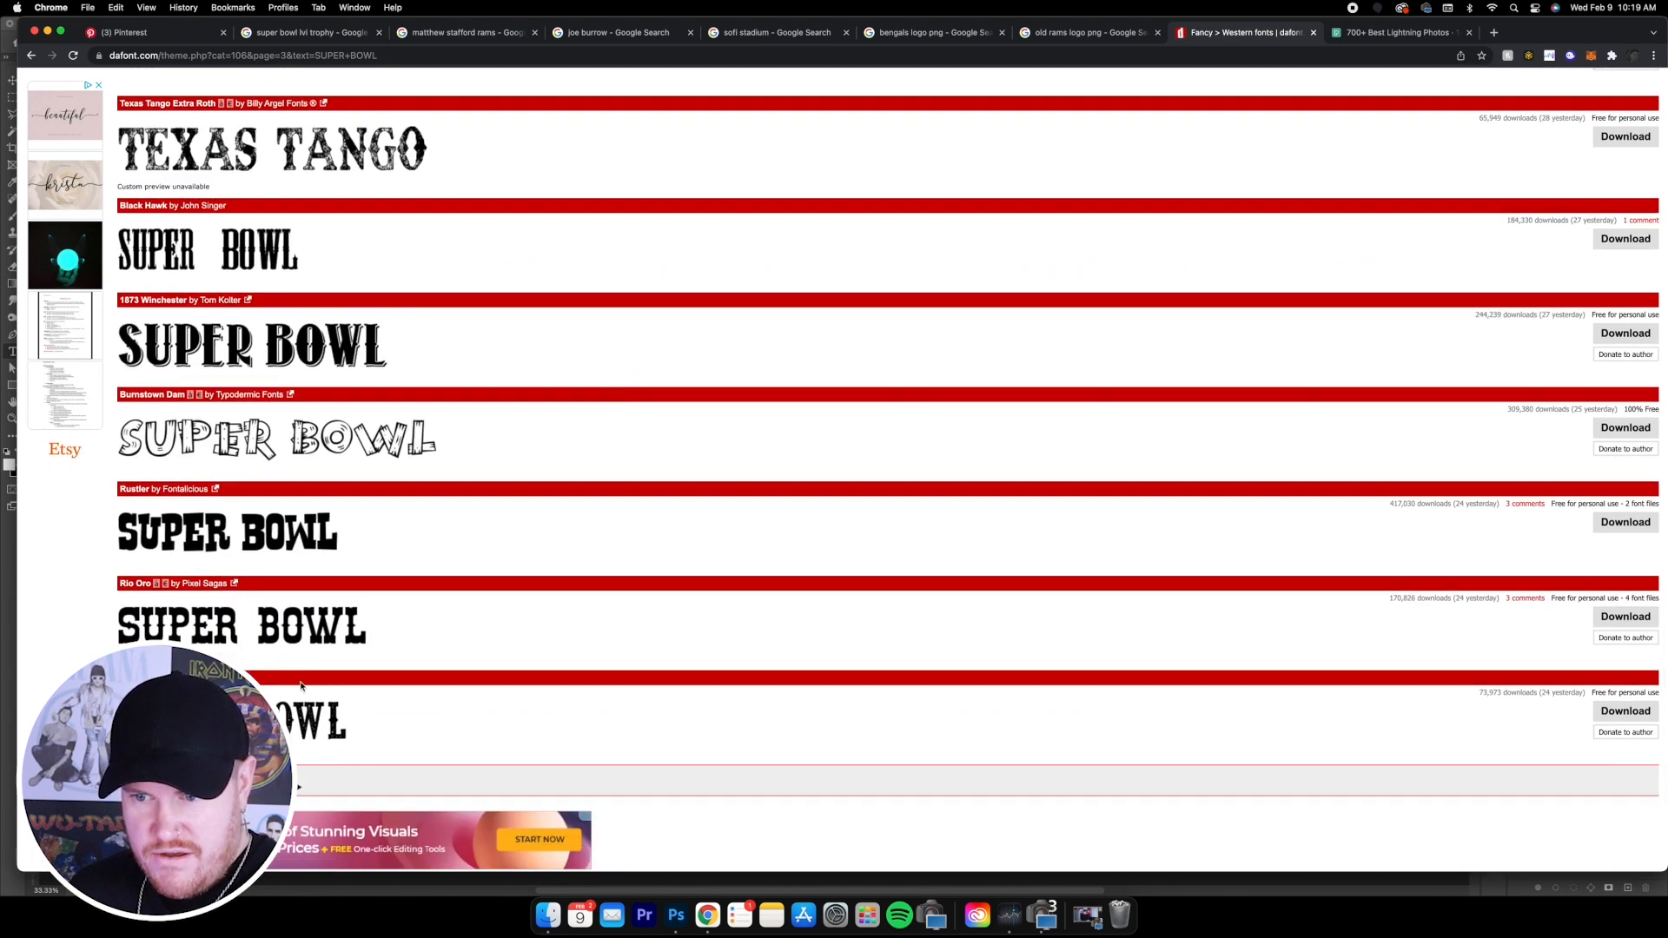
{"action": "left_click", "coordinate": [150, 787]}
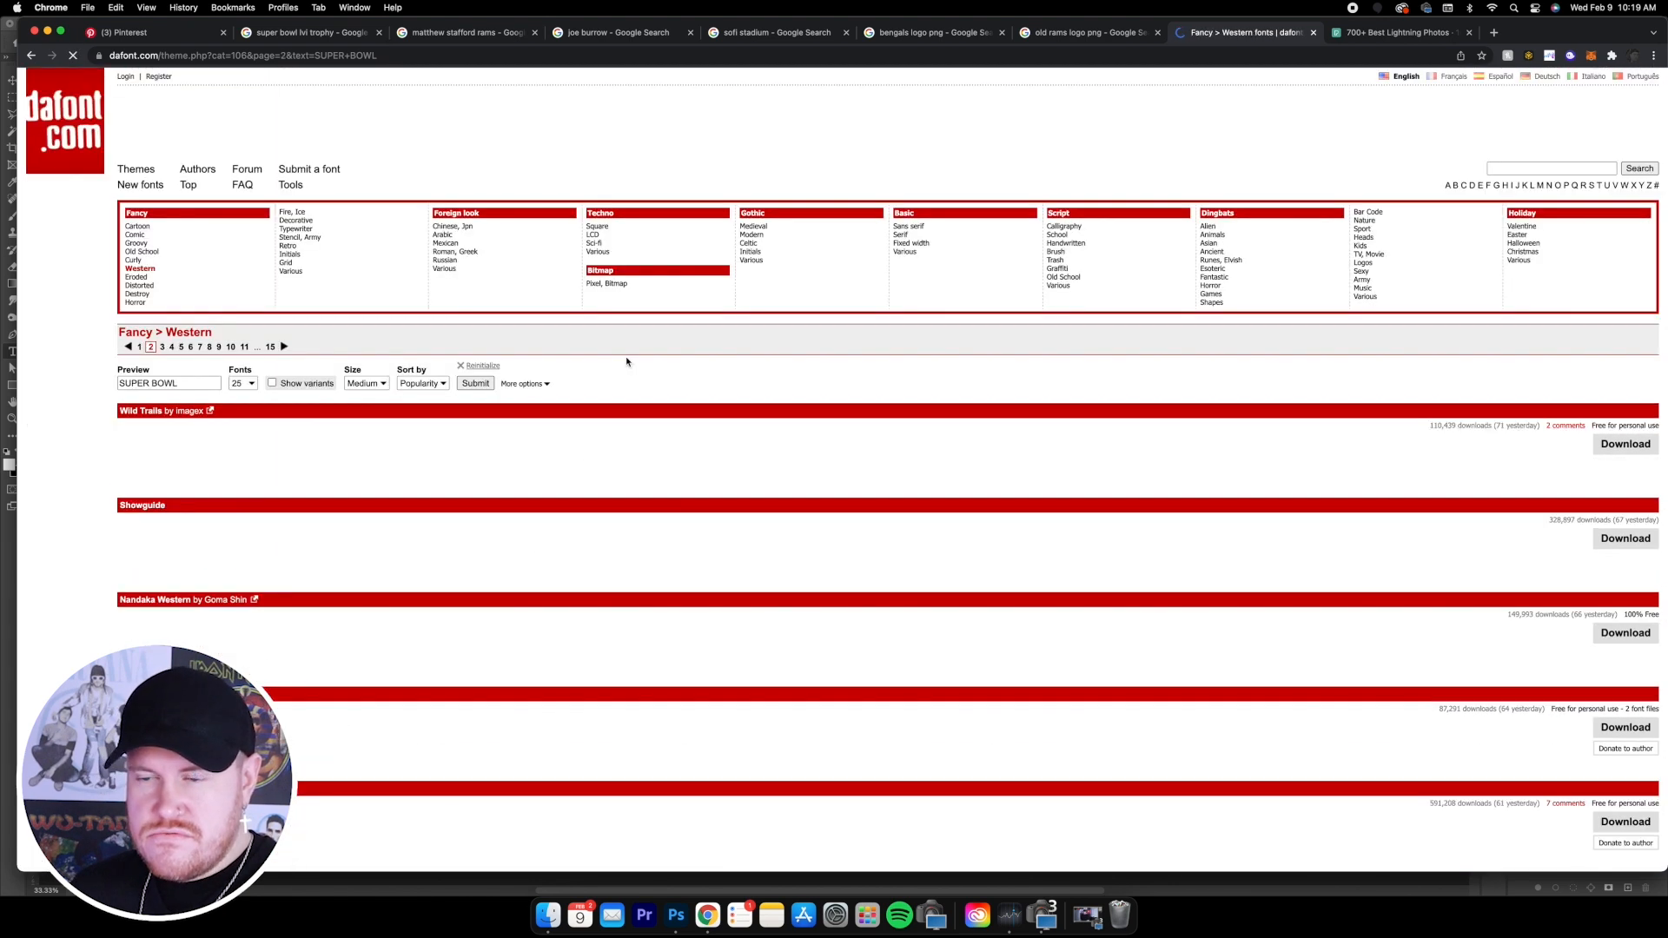
{"action": "scroll", "coordinate": [699, 374], "scroll_direction": "down", "scroll_amount": 1}
{"action": "scroll", "coordinate": [699, 374], "scroll_direction": "down", "scroll_amount": 3}
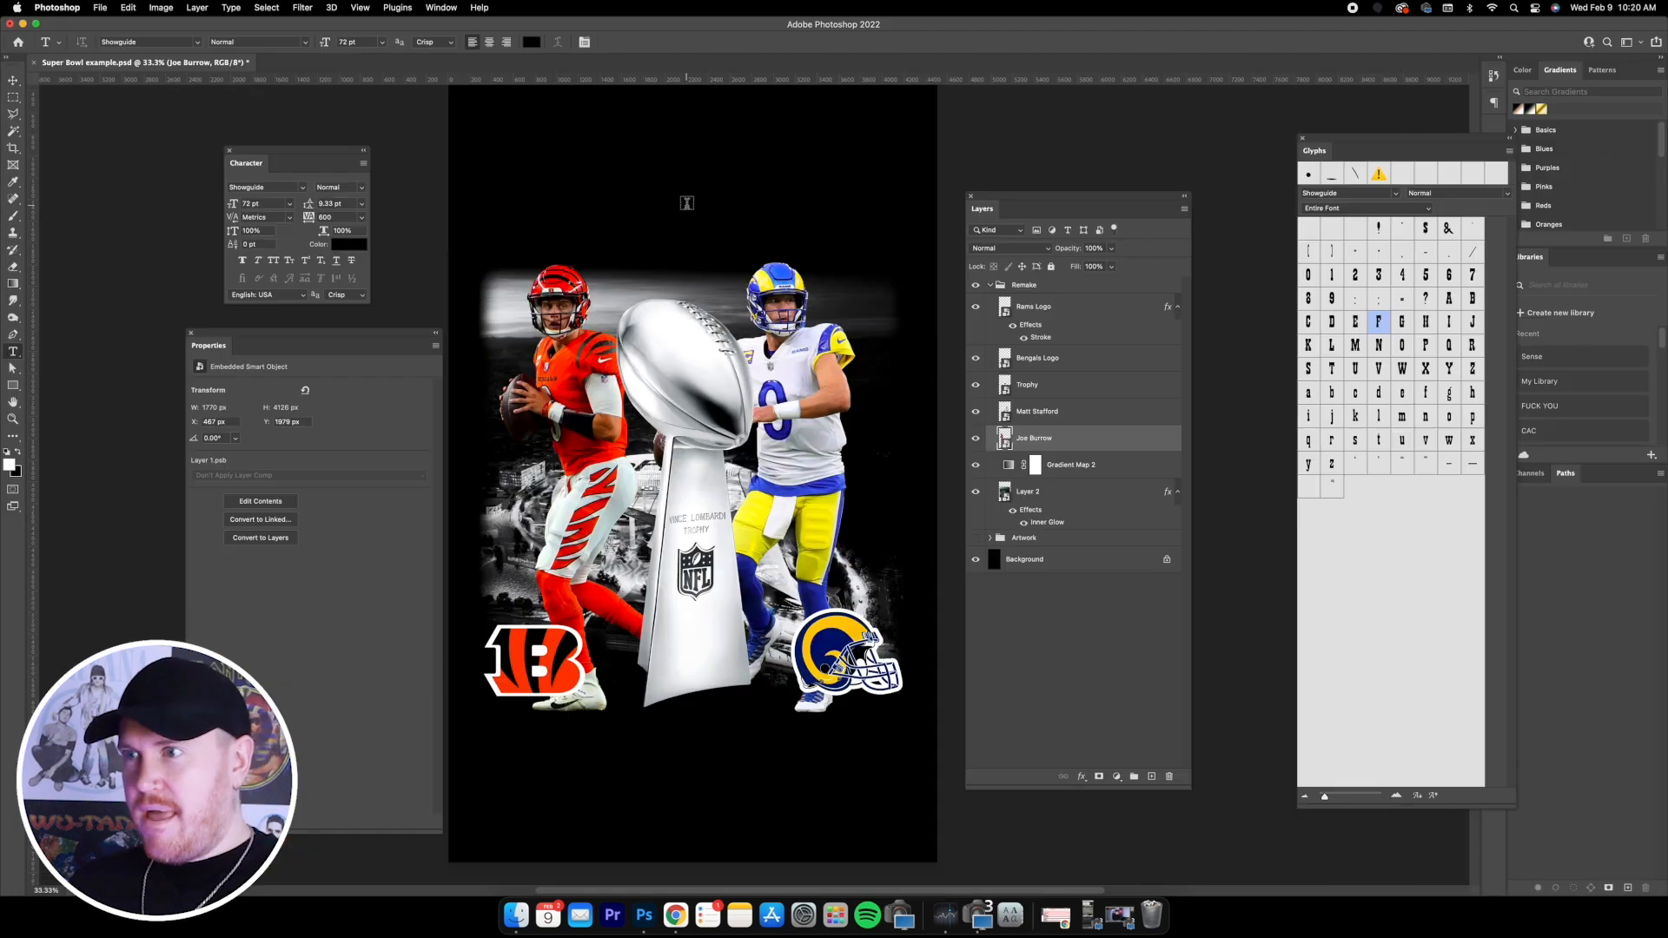
- Add a white "SUPER BROWL" heading in the Showguide font above the players and shift it toward the artwork's left edge
{"action": "left_click", "coordinate": [691, 248]}
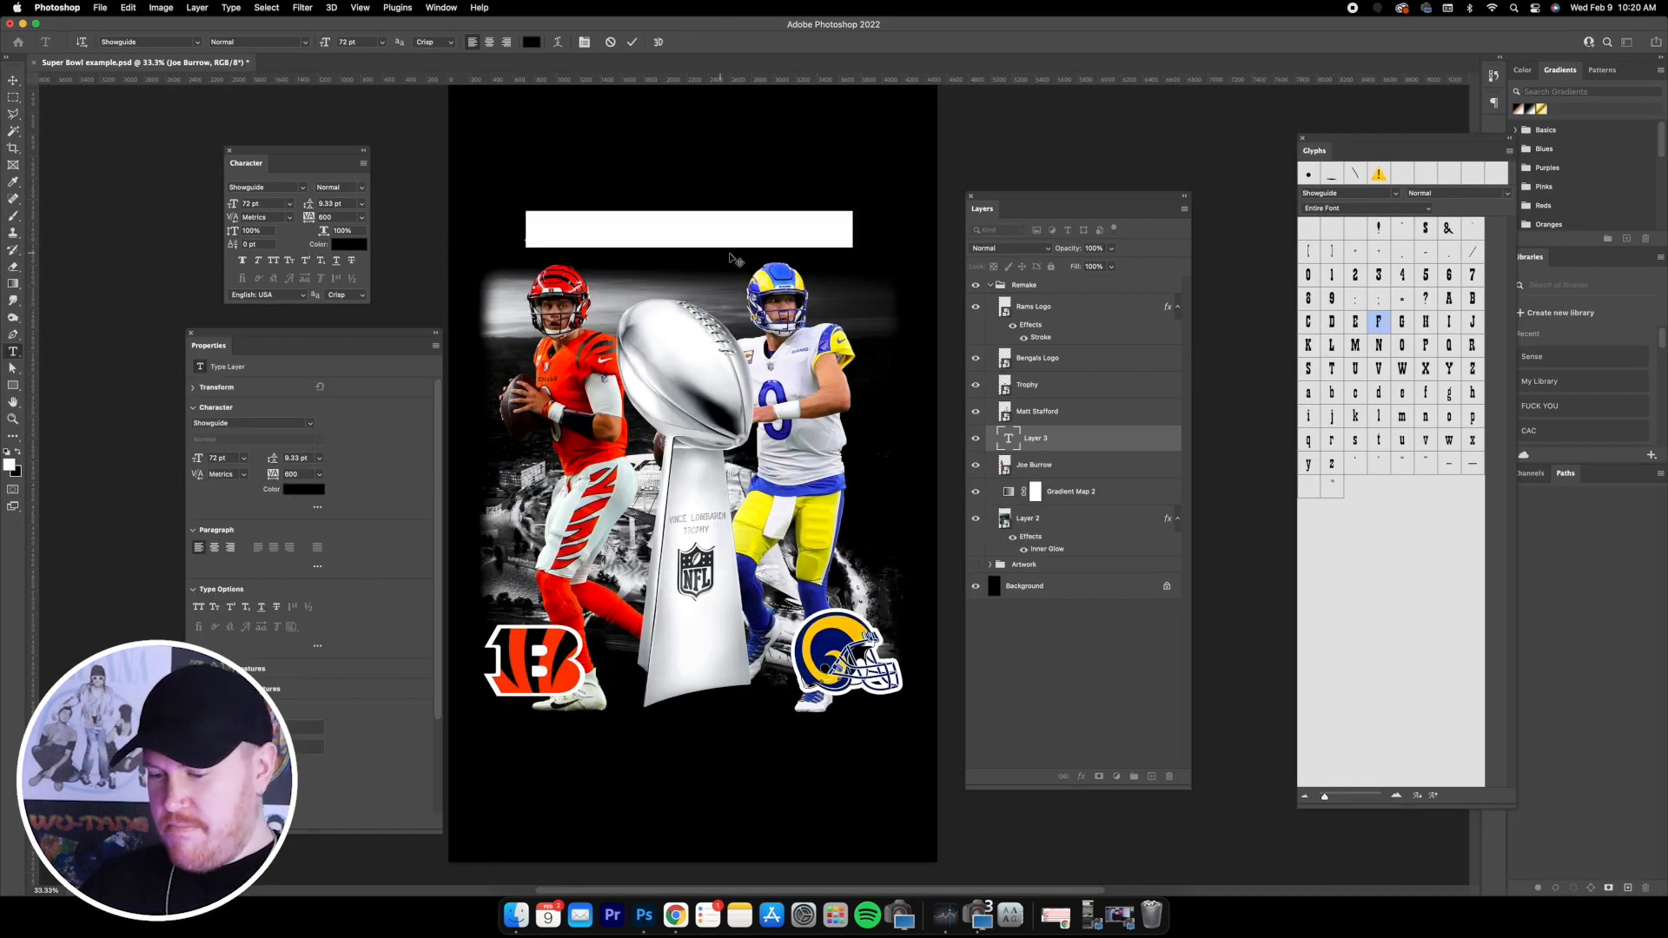
{"action": "type", "text": "SUPER BOWL"}
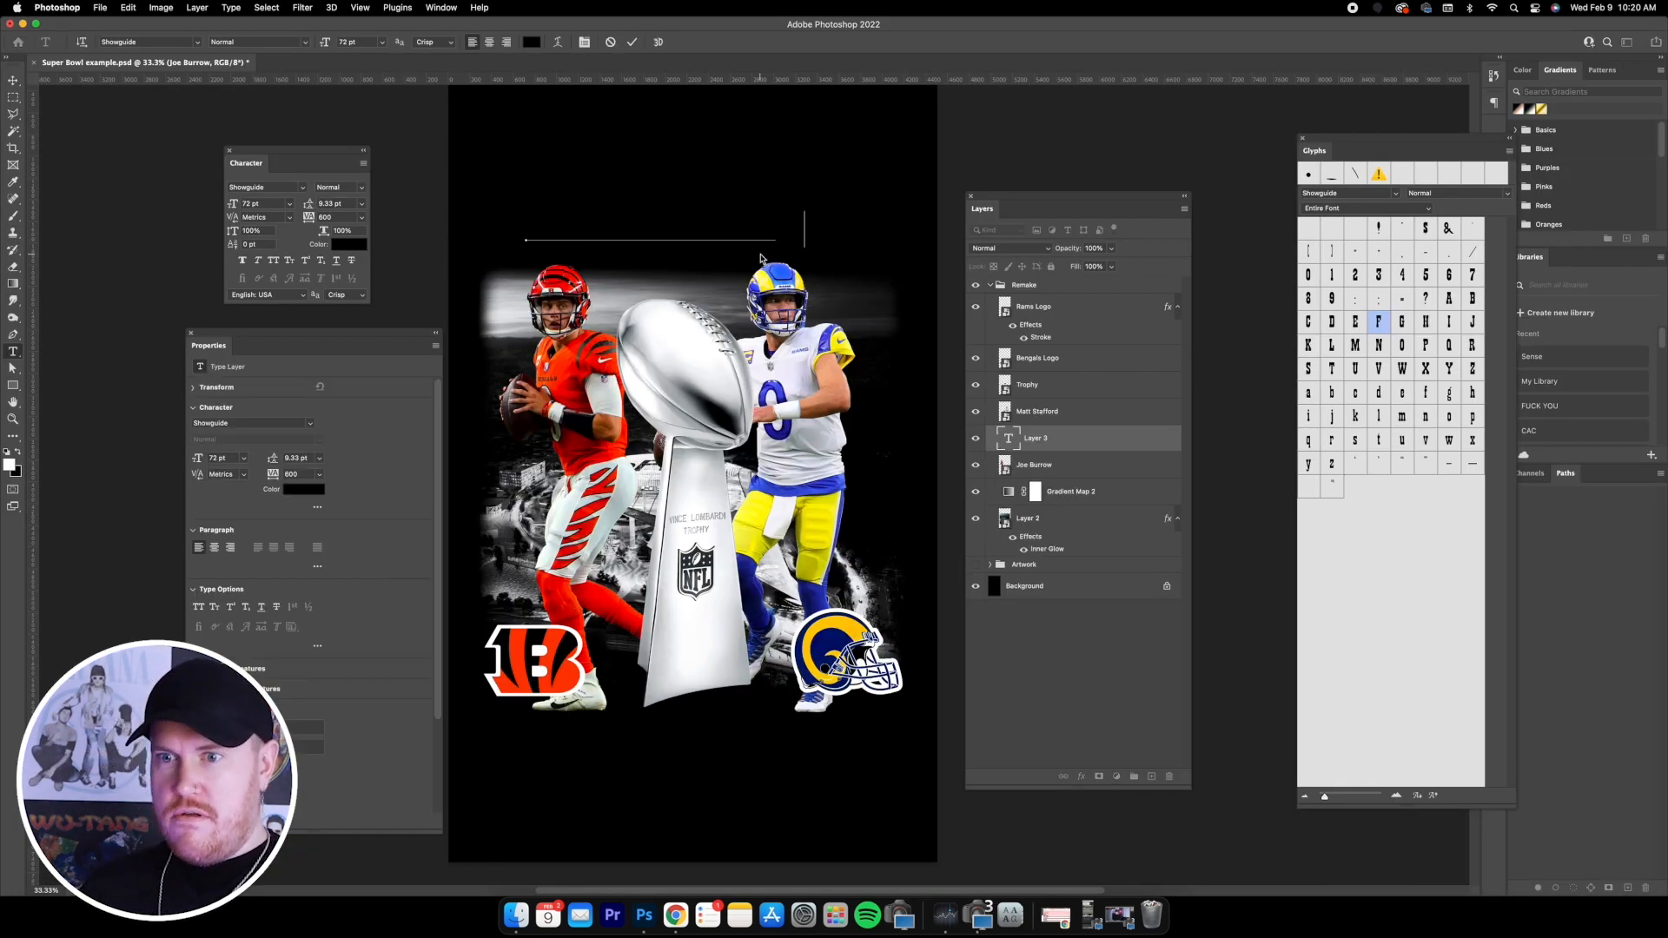
{"action": "key", "text": "super+a"}
{"action": "left_click", "coordinate": [16, 452]}
{"action": "left_click", "coordinate": [16, 452]}
{"action": "left_click", "coordinate": [15, 452]}
{"action": "left_click", "coordinate": [13, 82]}
{"action": "left_click_drag", "start_coordinate": [645, 231], "coordinate": [602, 239]}
- Tighten the heading's letter tracking to -25
{"action": "left_click", "coordinate": [364, 217]}
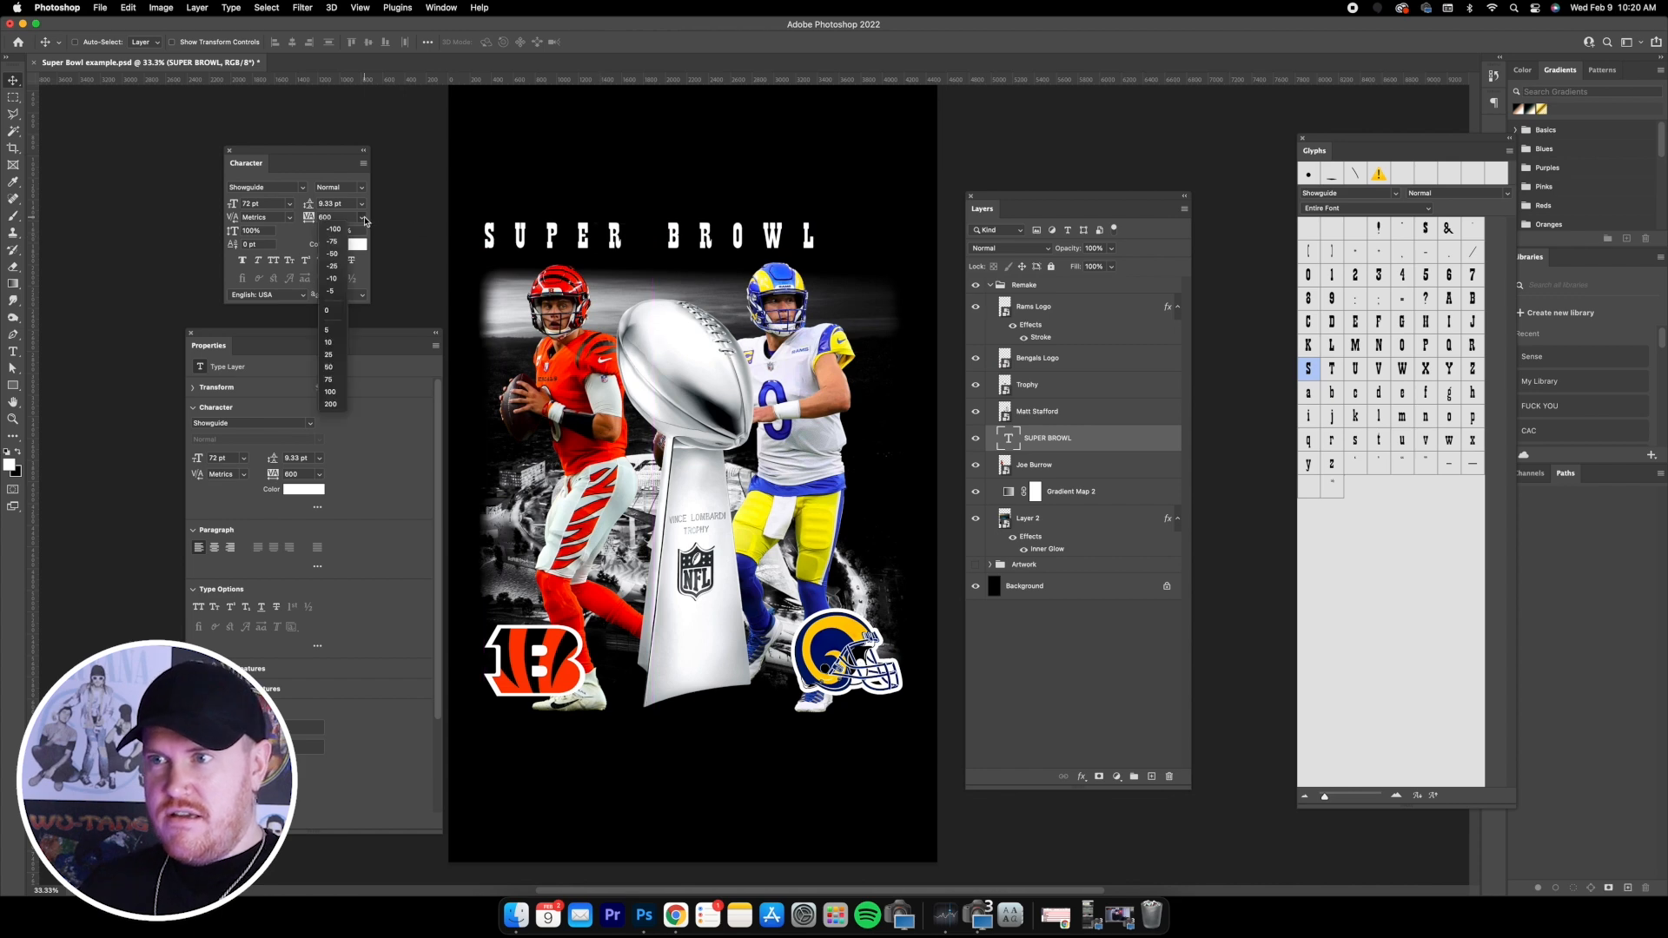
{"action": "left_click", "coordinate": [336, 311]}
{"action": "left_click", "coordinate": [363, 219]}
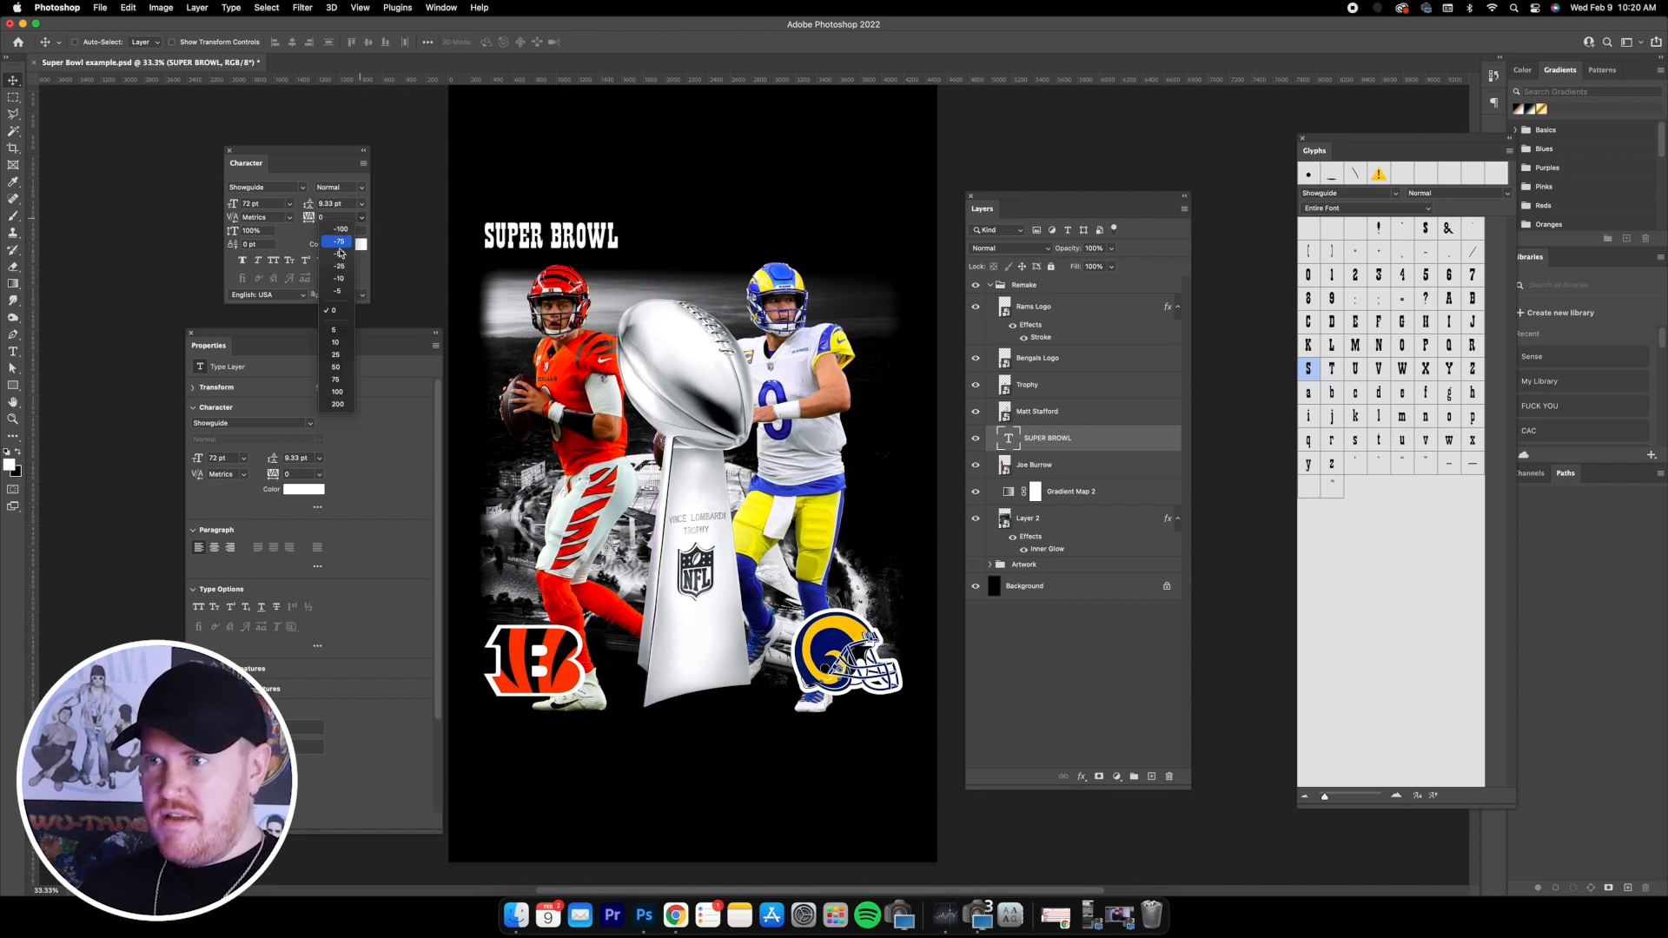
{"action": "left_click", "coordinate": [335, 276]}
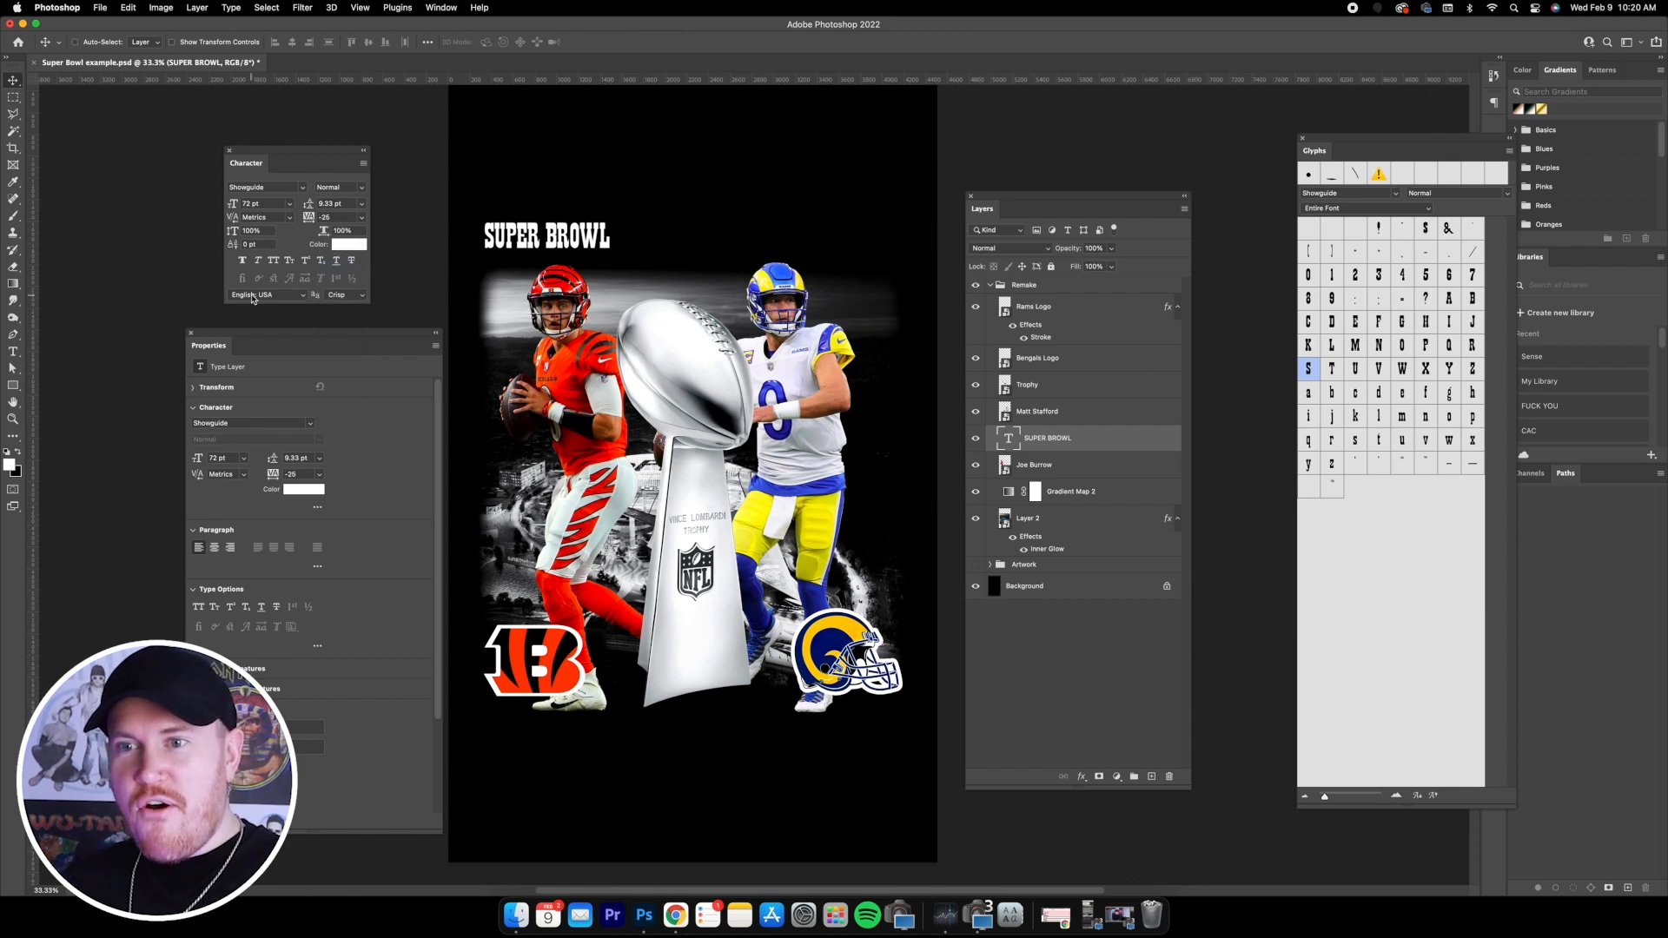
- Delete the stray R from the heading's second word so that it reads "SUPER BOWL"
{"action": "left_click", "coordinate": [11, 351]}
{"action": "left_click", "coordinate": [563, 236]}
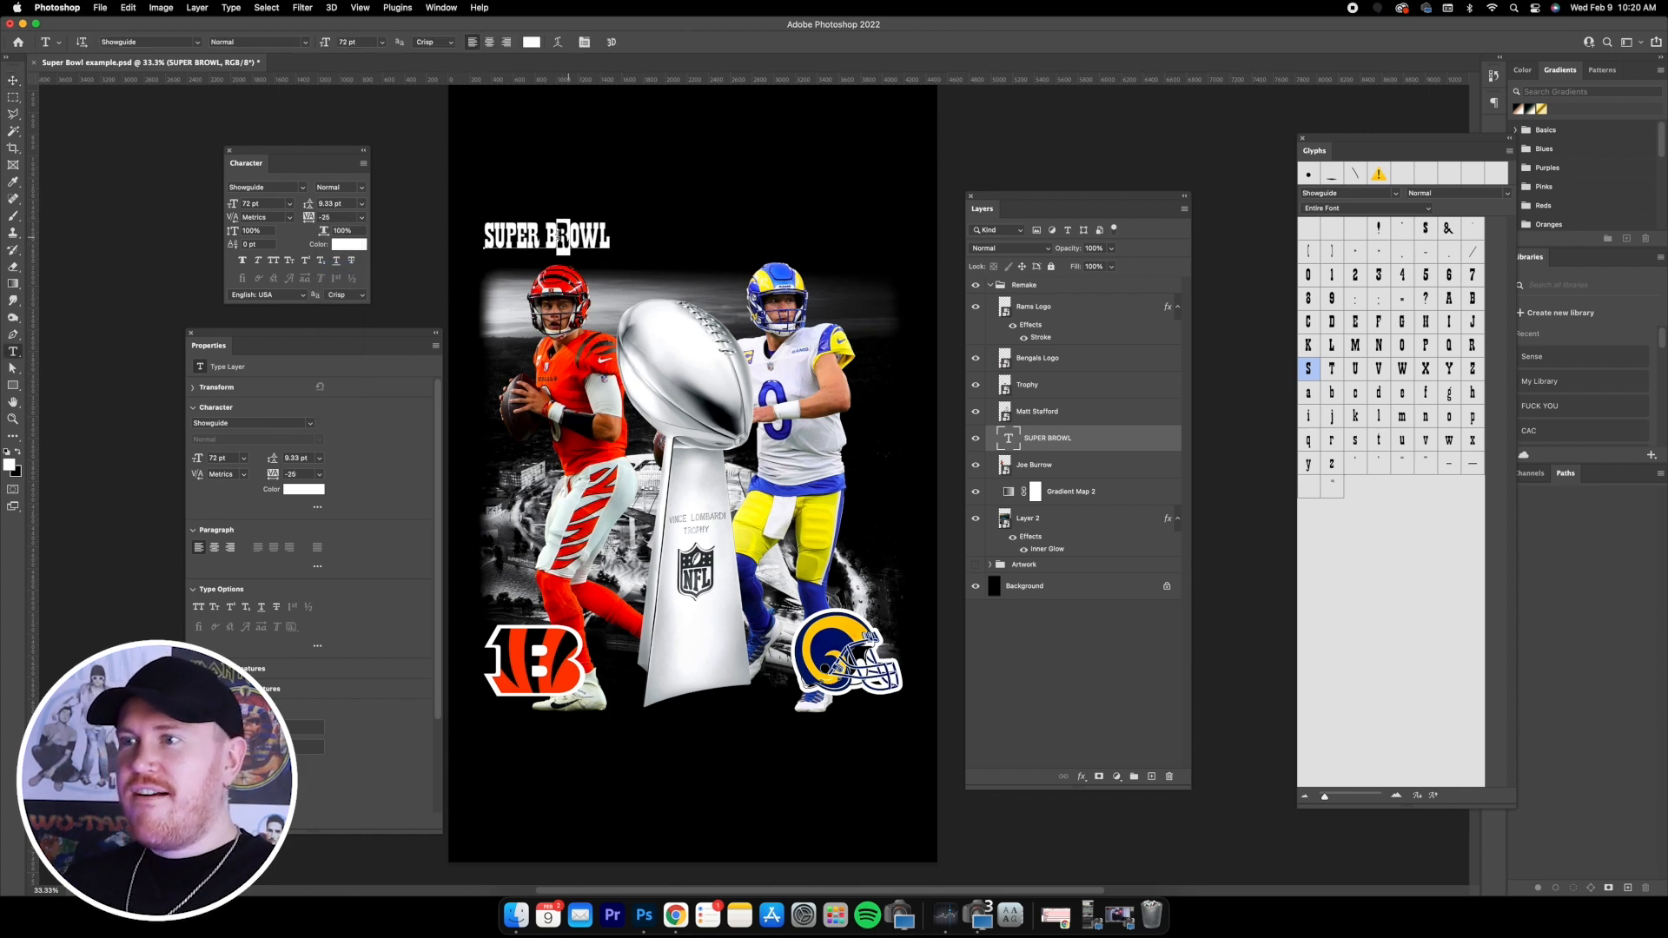
{"action": "key", "text": "Delete"}
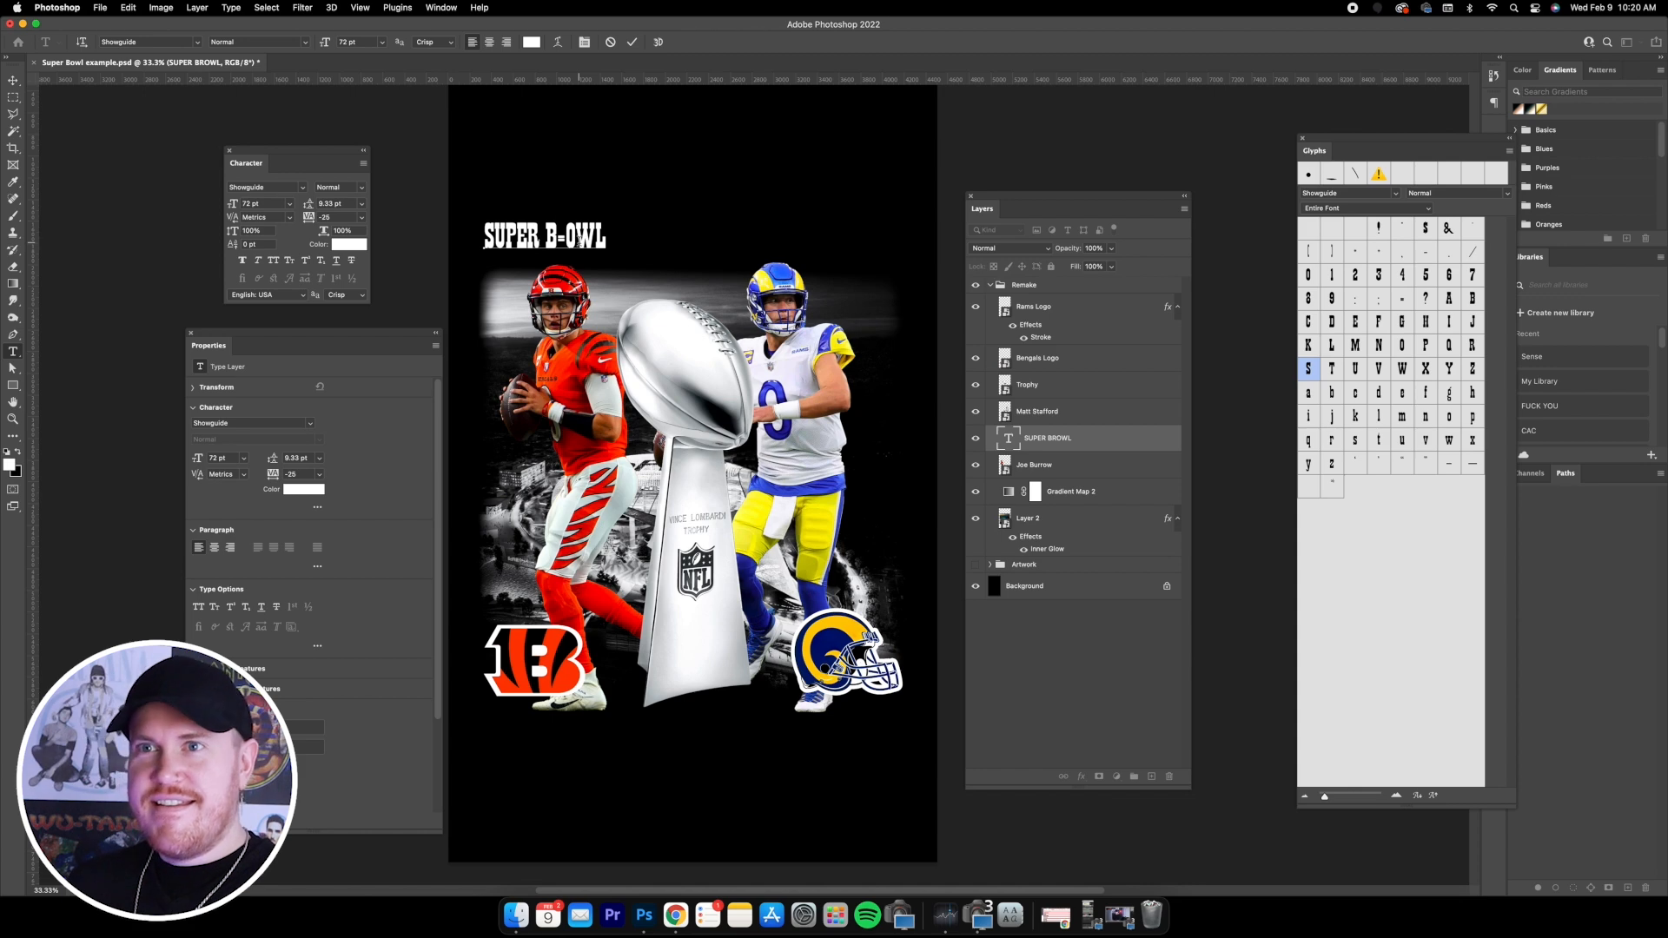
{"action": "key", "text": "super+Return"}
- Enlarge the SUPER BOWL heading to about 263 pt so it spans the artwork's width above the players
{"action": "key", "text": "v"}
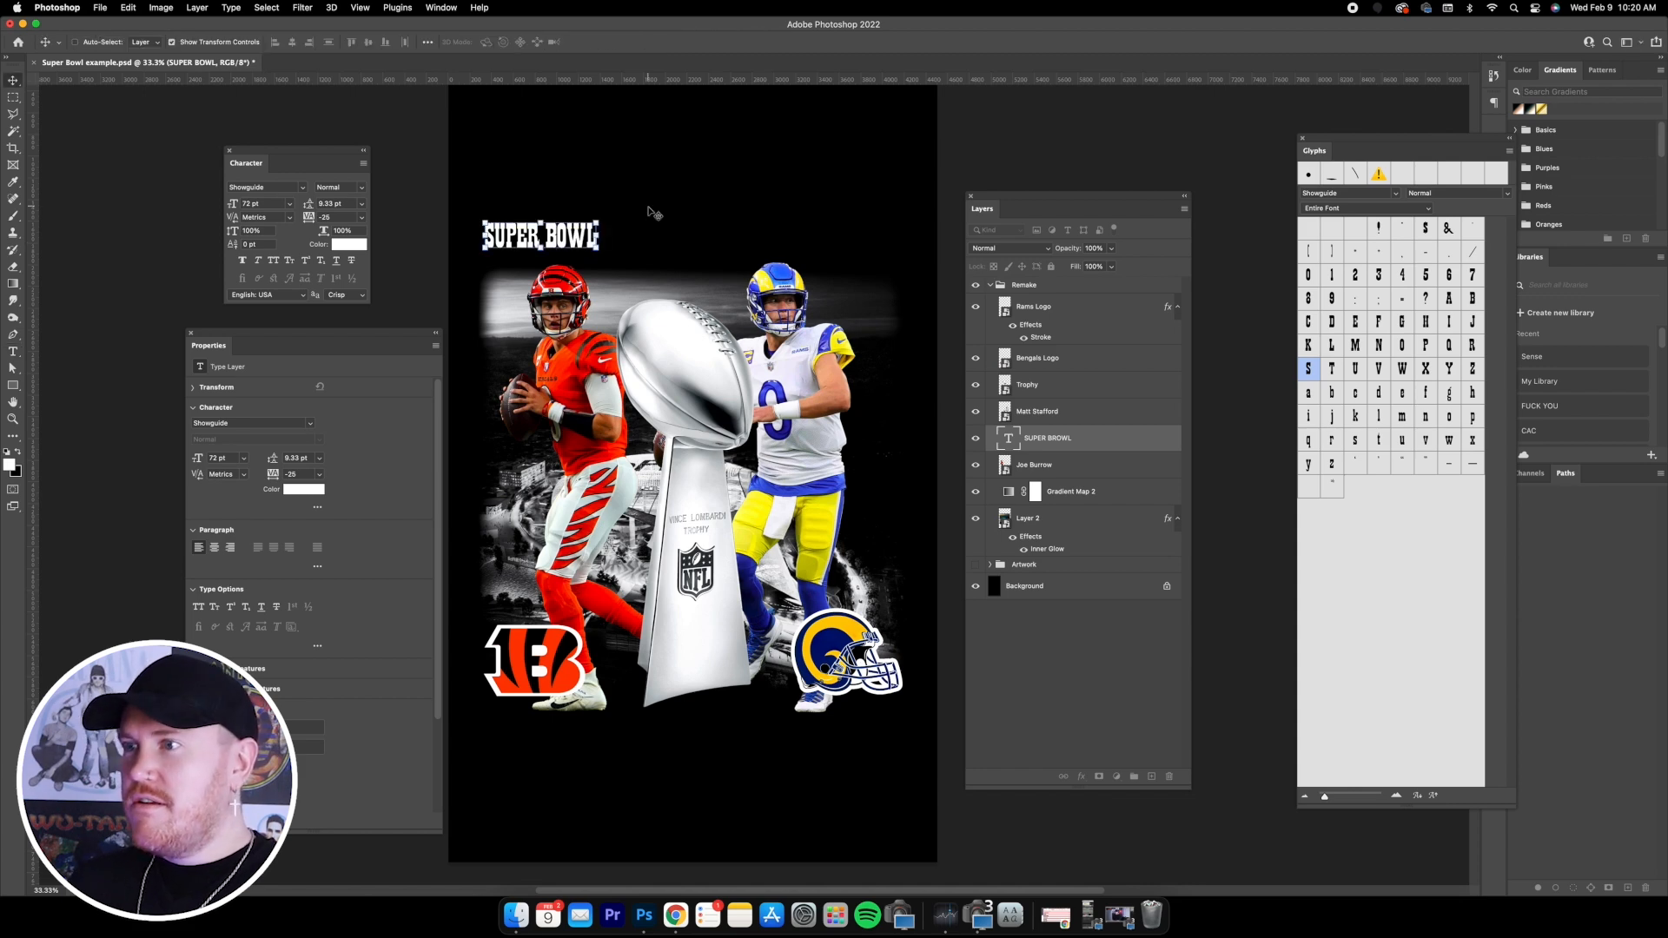
{"action": "key", "text": "super+t"}
{"action": "left_click_drag", "start_coordinate": [598, 222], "coordinate": [894, 123]}
- Set the tracking of the R at the end of SUPER to -100 to close the gap between the words
{"action": "left_click", "coordinate": [14, 351]}
{"action": "left_click_drag", "start_coordinate": [662, 174], "coordinate": [690, 174]}
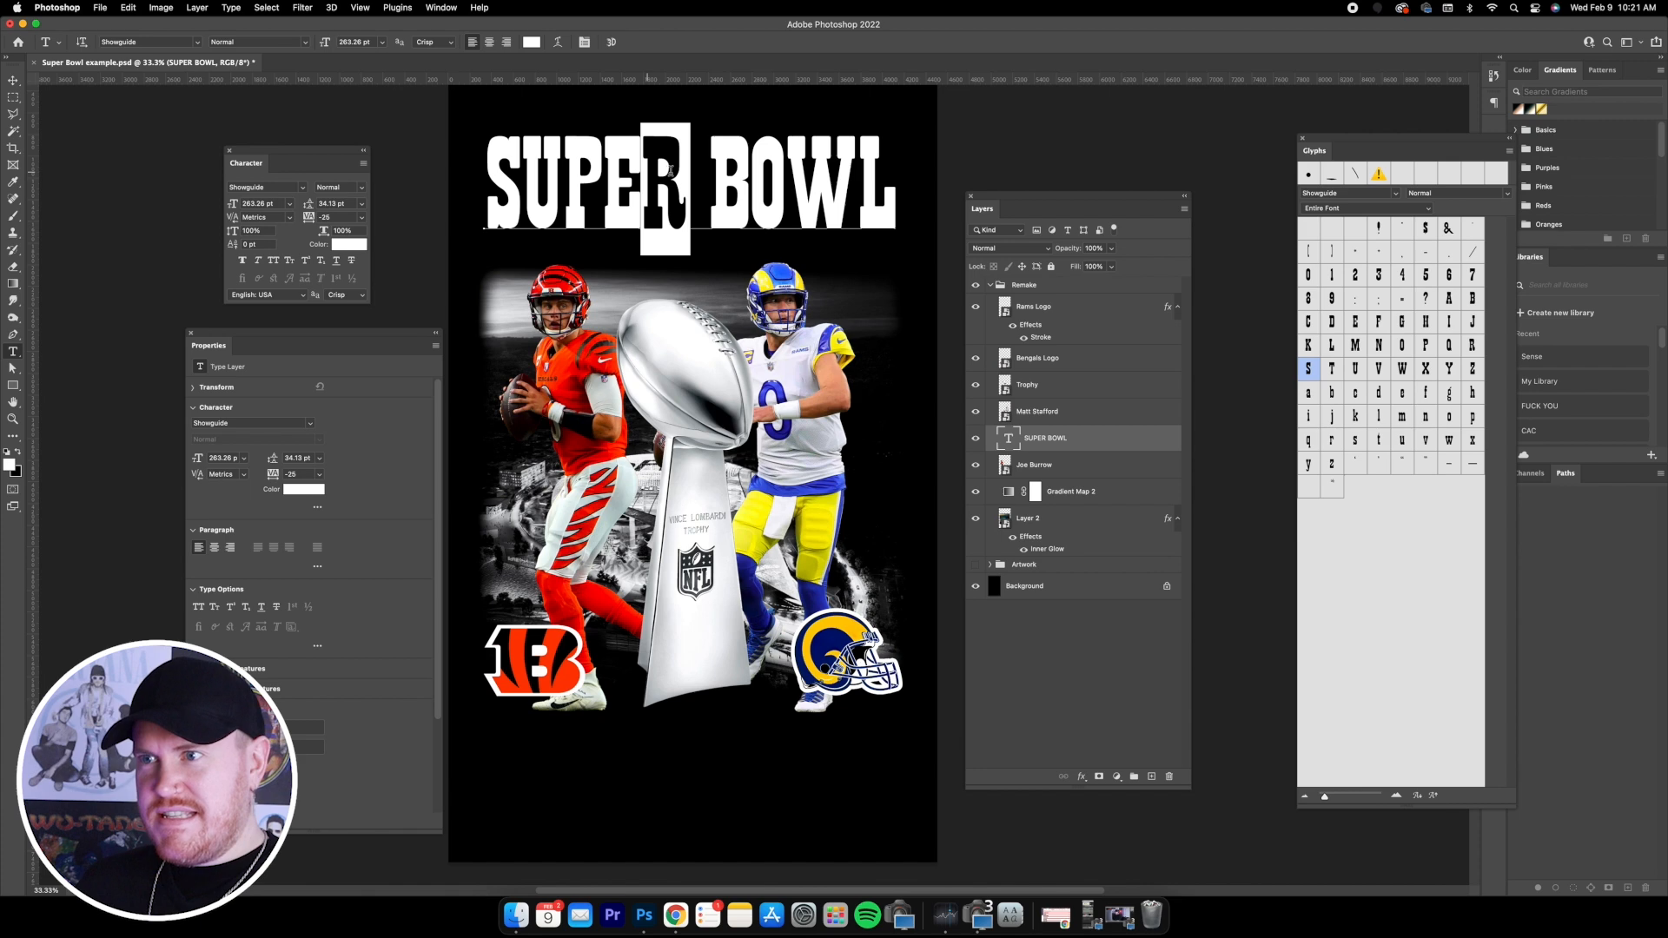
{"action": "left_click", "coordinate": [362, 217]}
{"action": "left_click", "coordinate": [336, 229]}
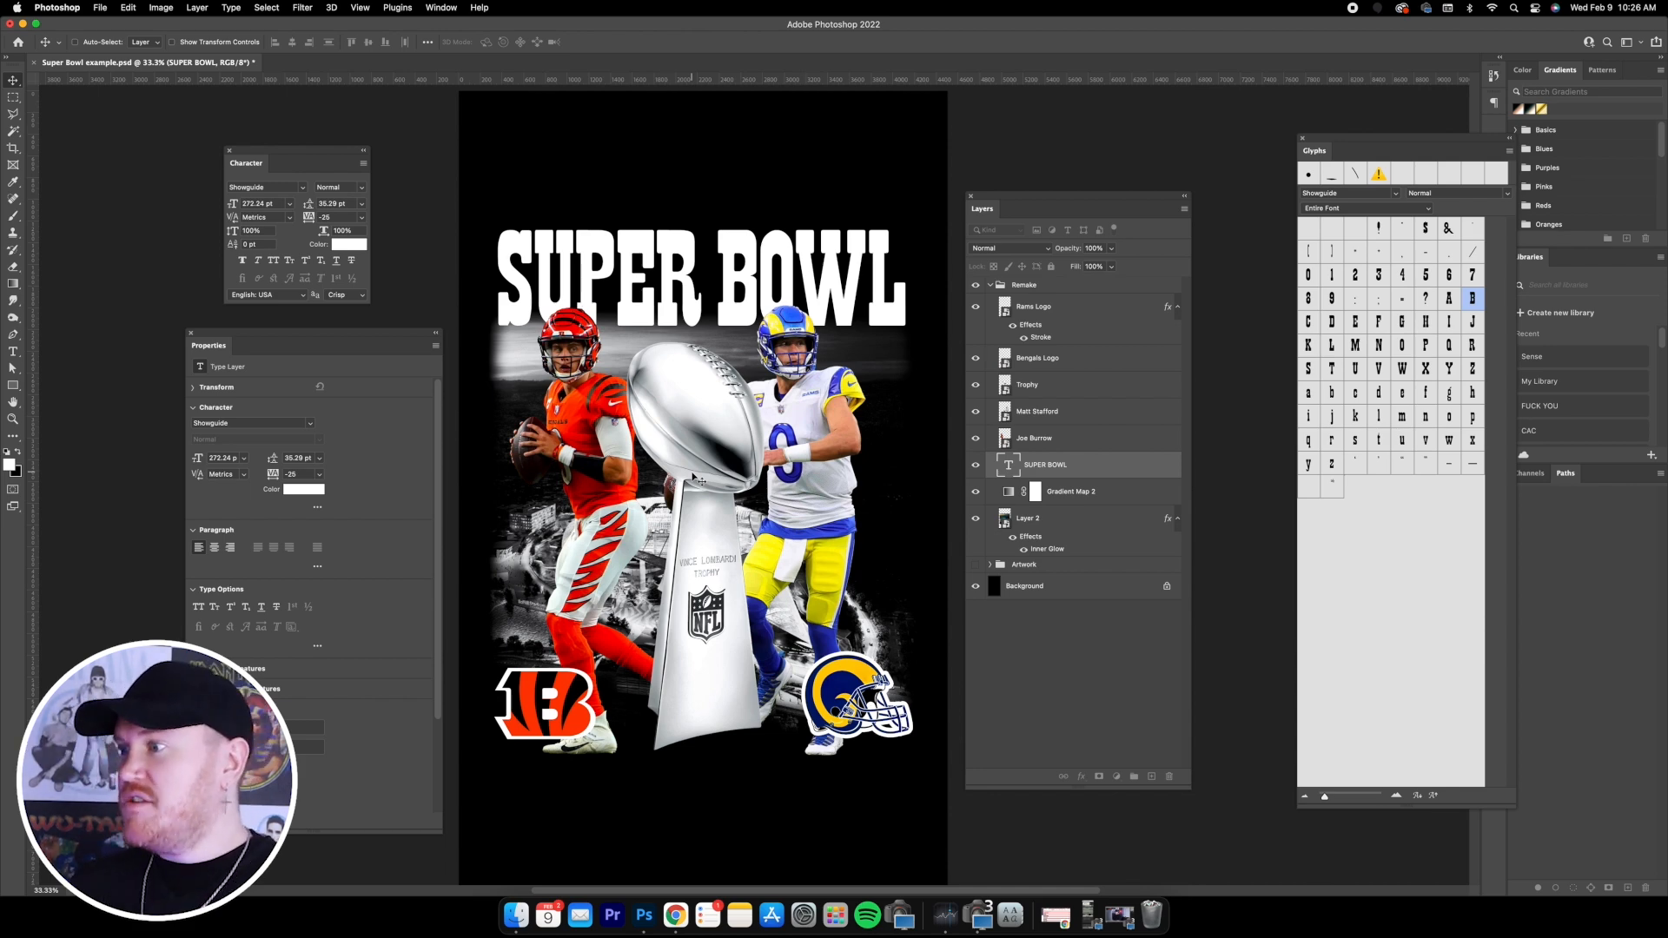
- Open the SUPER BOWL layer's style presets and expand the 80s NBA and both Heavy Metal text style packs
{"action": "double_click", "coordinate": [1099, 468]}
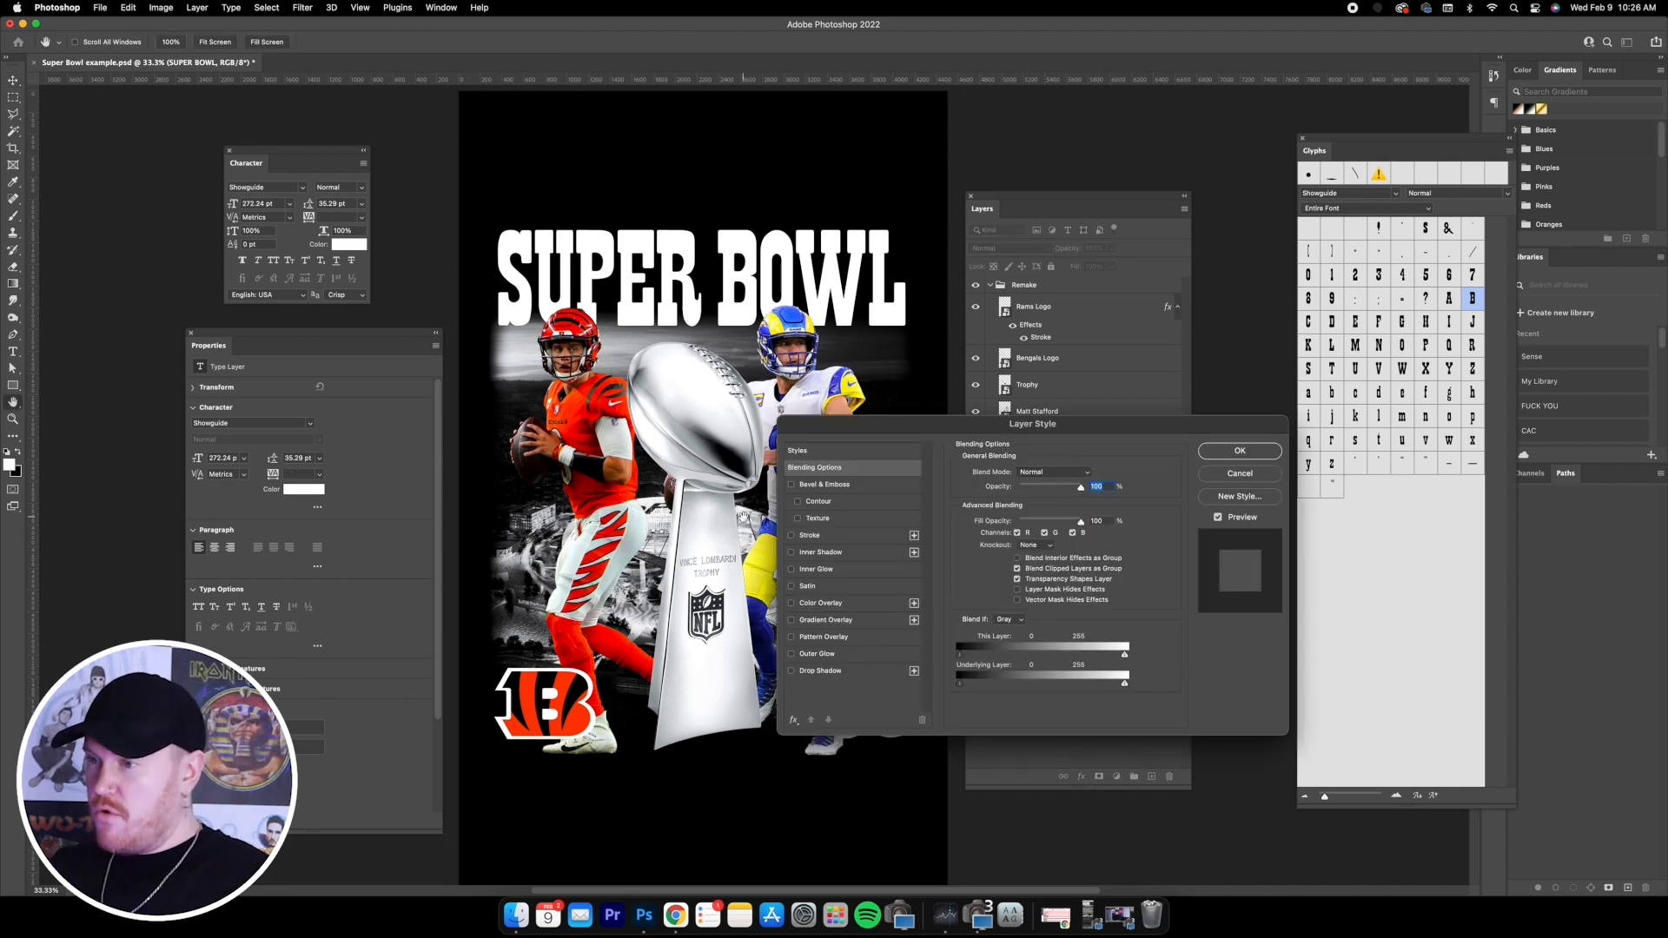
{"action": "left_click", "coordinate": [847, 453]}
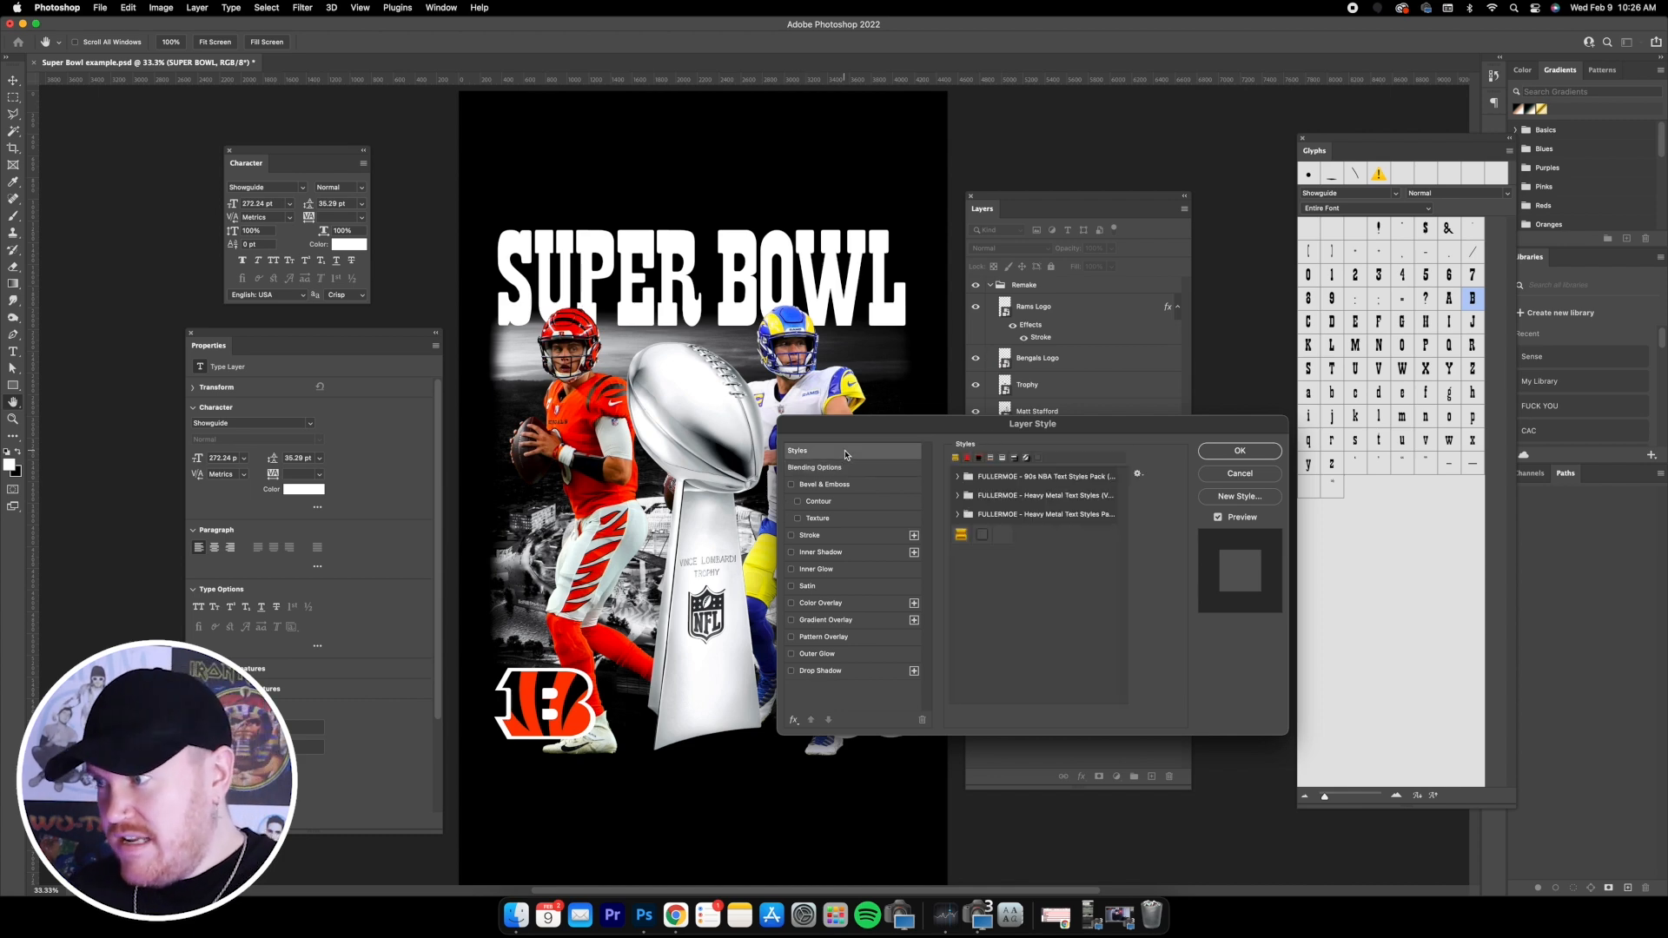
{"action": "left_click", "coordinate": [958, 515]}
{"action": "left_click", "coordinate": [957, 495]}
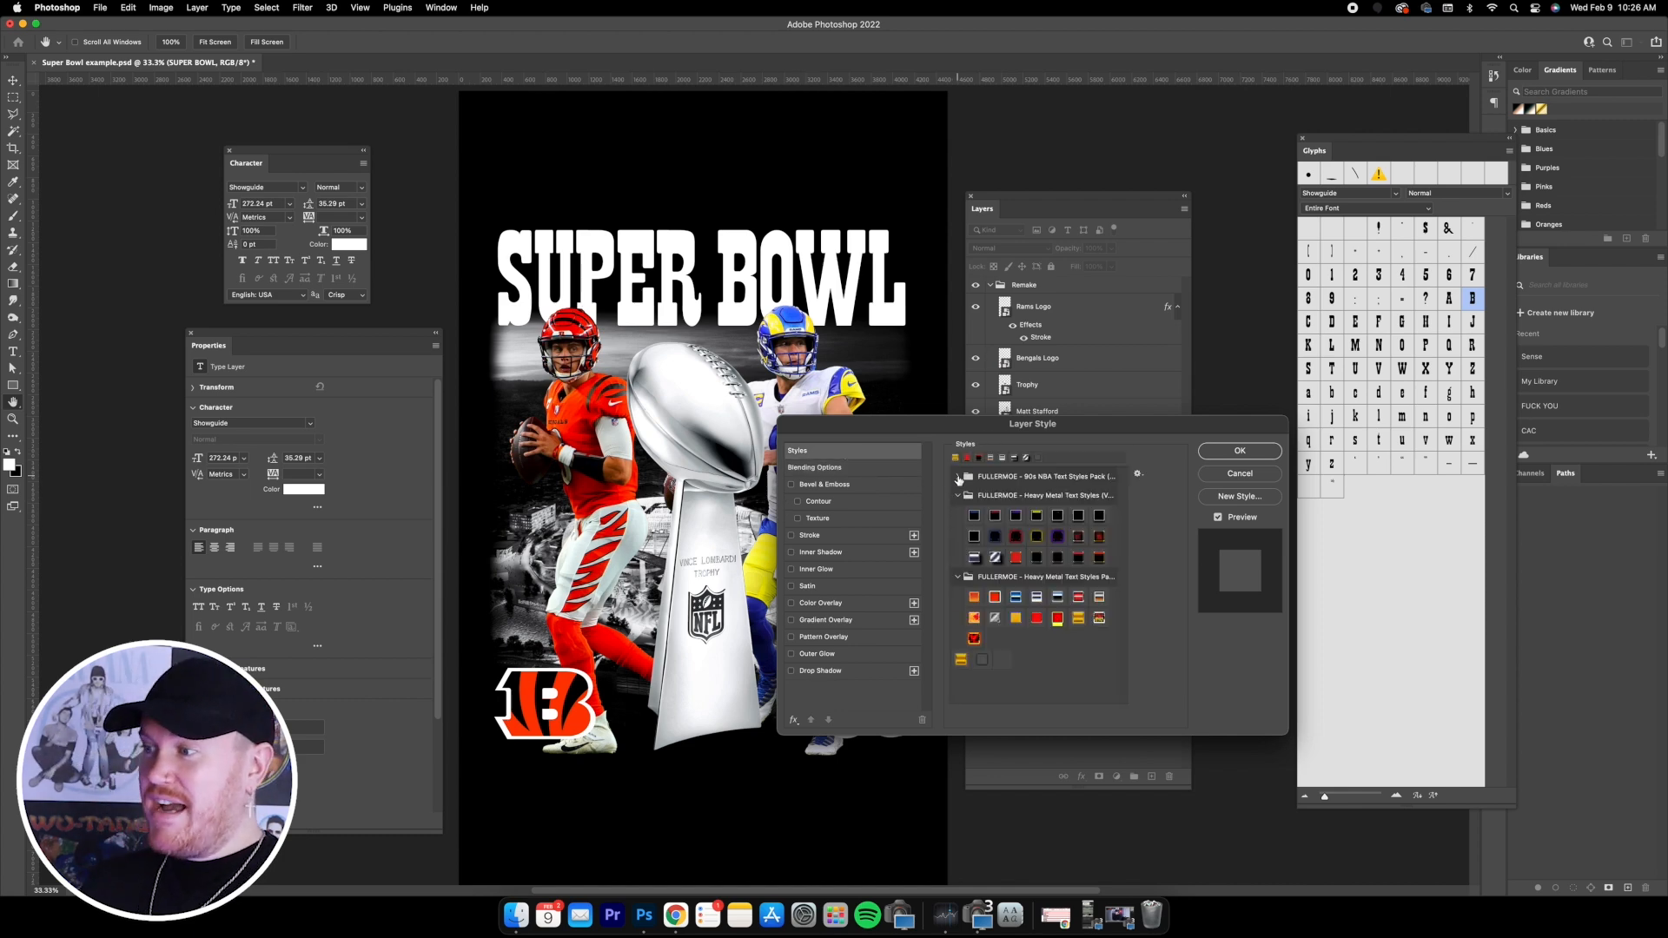
{"action": "left_click", "coordinate": [957, 476]}
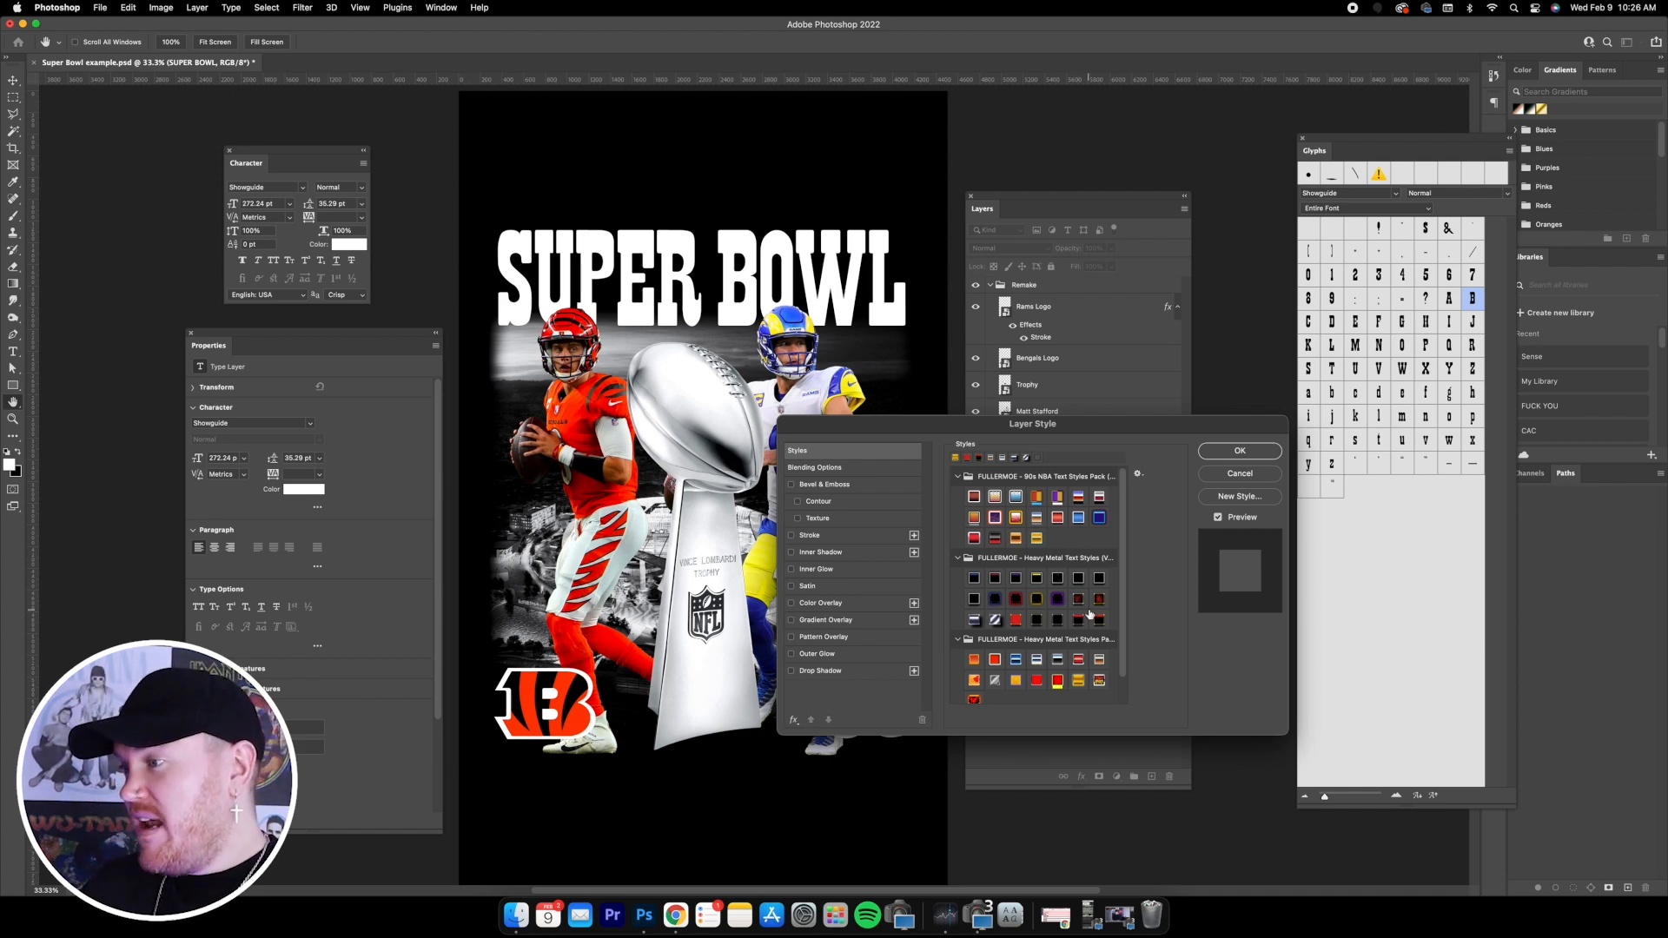
{"action": "scroll", "coordinate": [1093, 578], "scroll_direction": "down", "scroll_amount": 2}
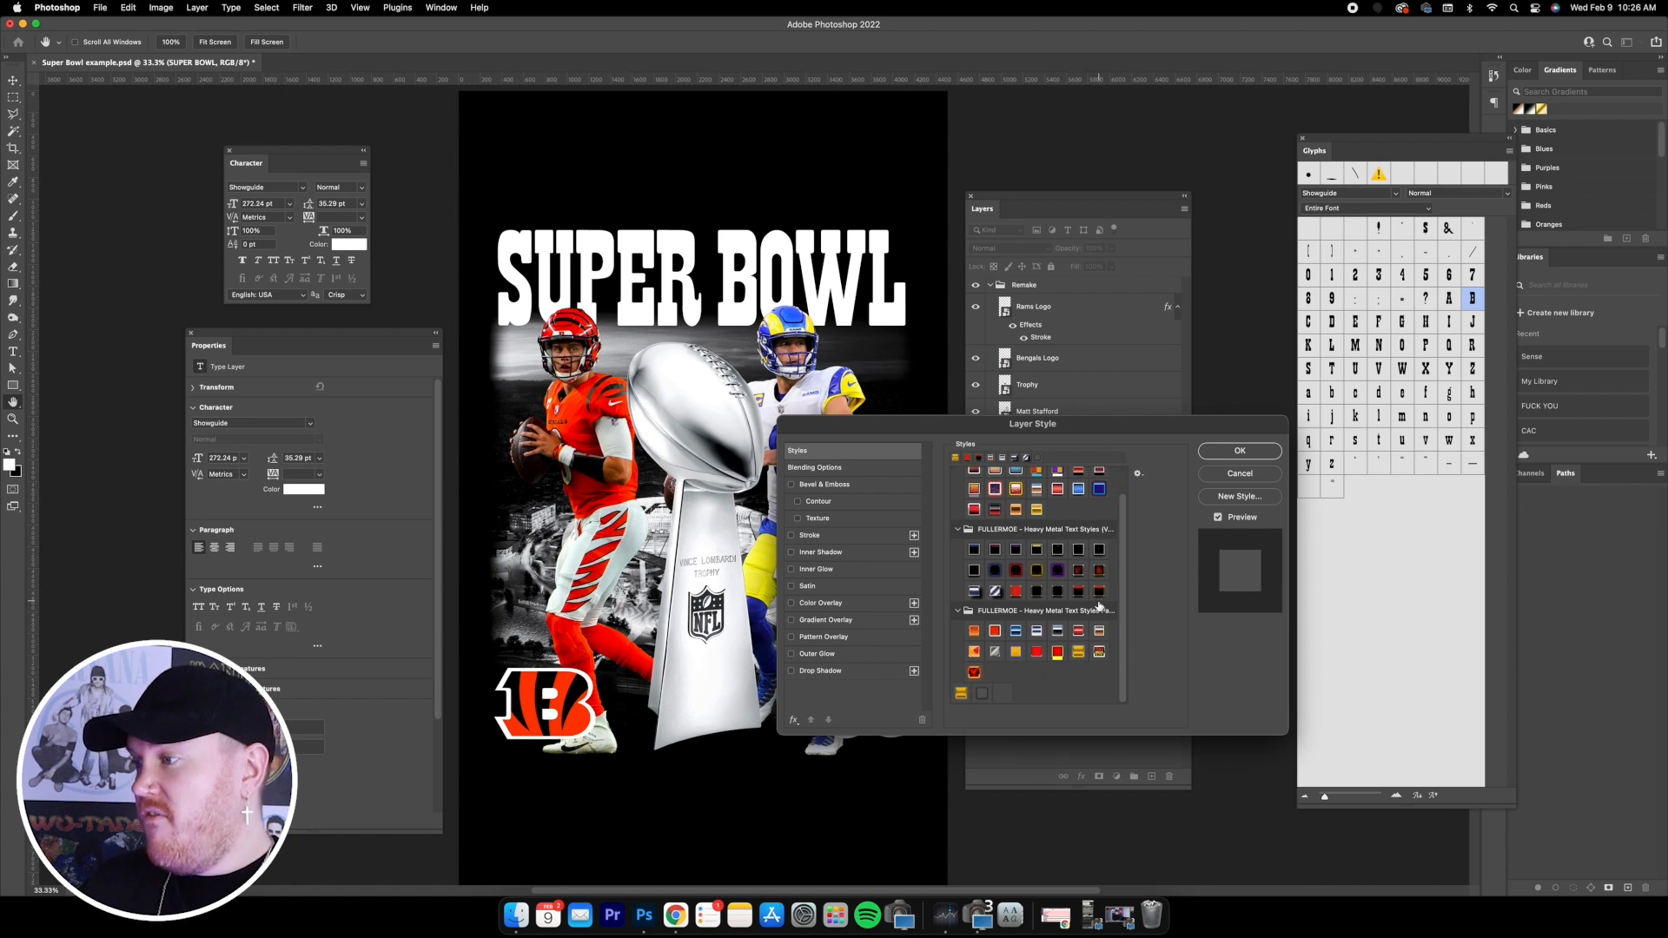
{"action": "scroll", "coordinate": [1099, 607], "scroll_direction": "up", "scroll_amount": 2}
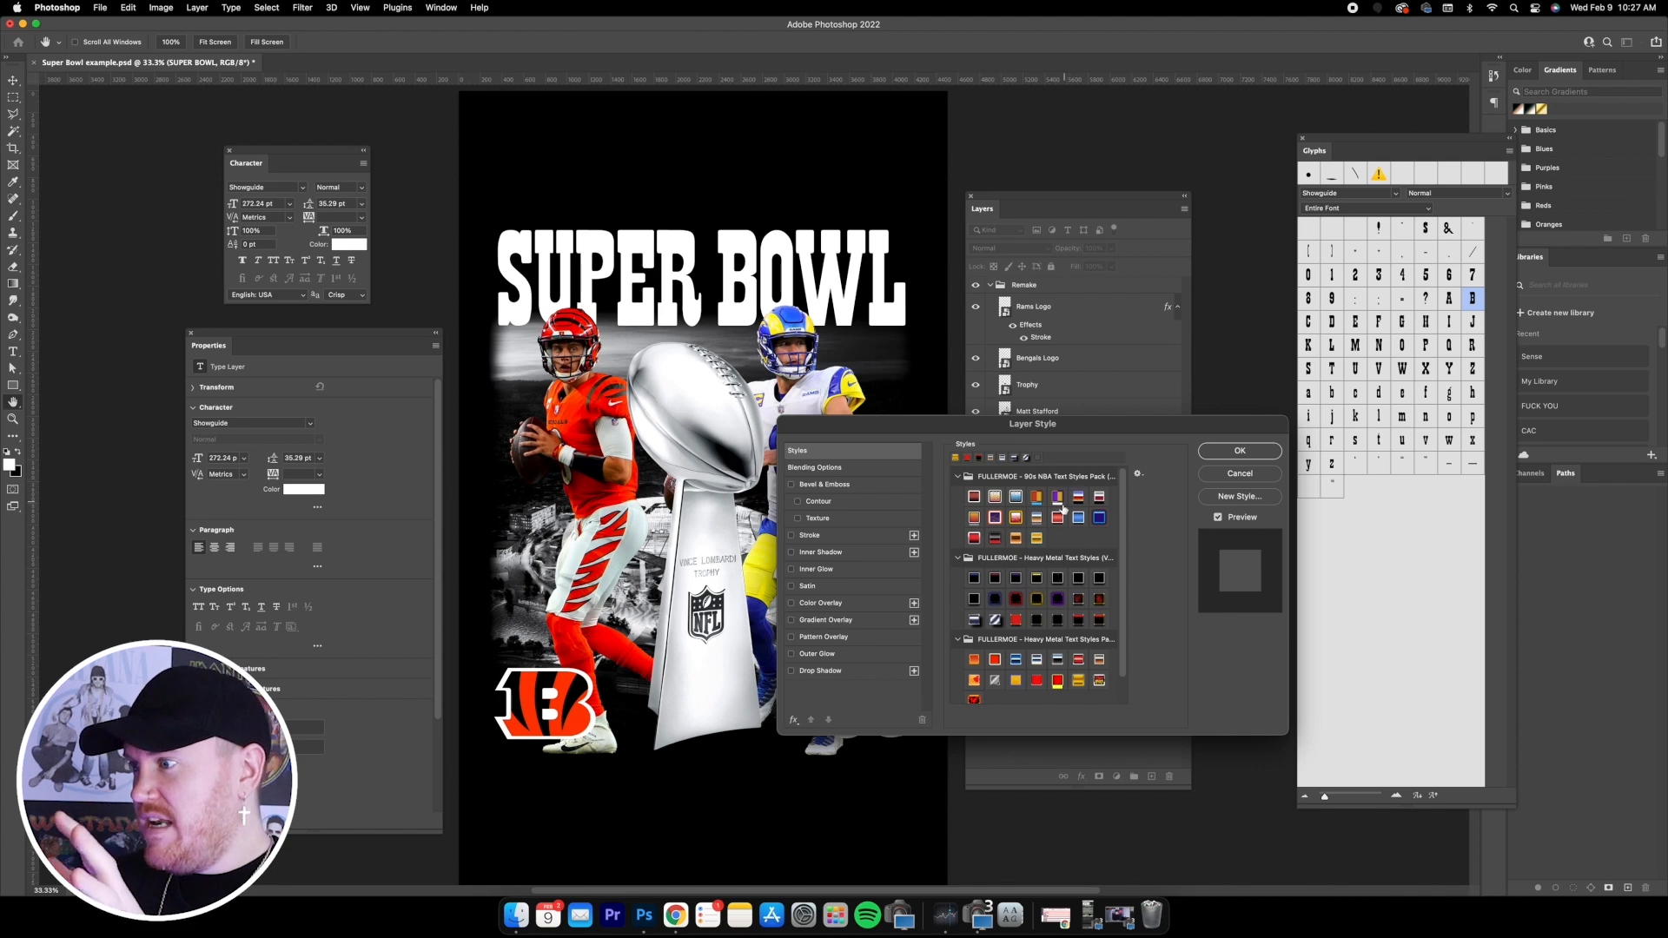
- Try several orange, chrome, red and black presets from the 80s NBA and Heavy Metal packs on the heading
{"action": "left_click", "coordinate": [1036, 538]}
{"action": "left_click", "coordinate": [1016, 538]}
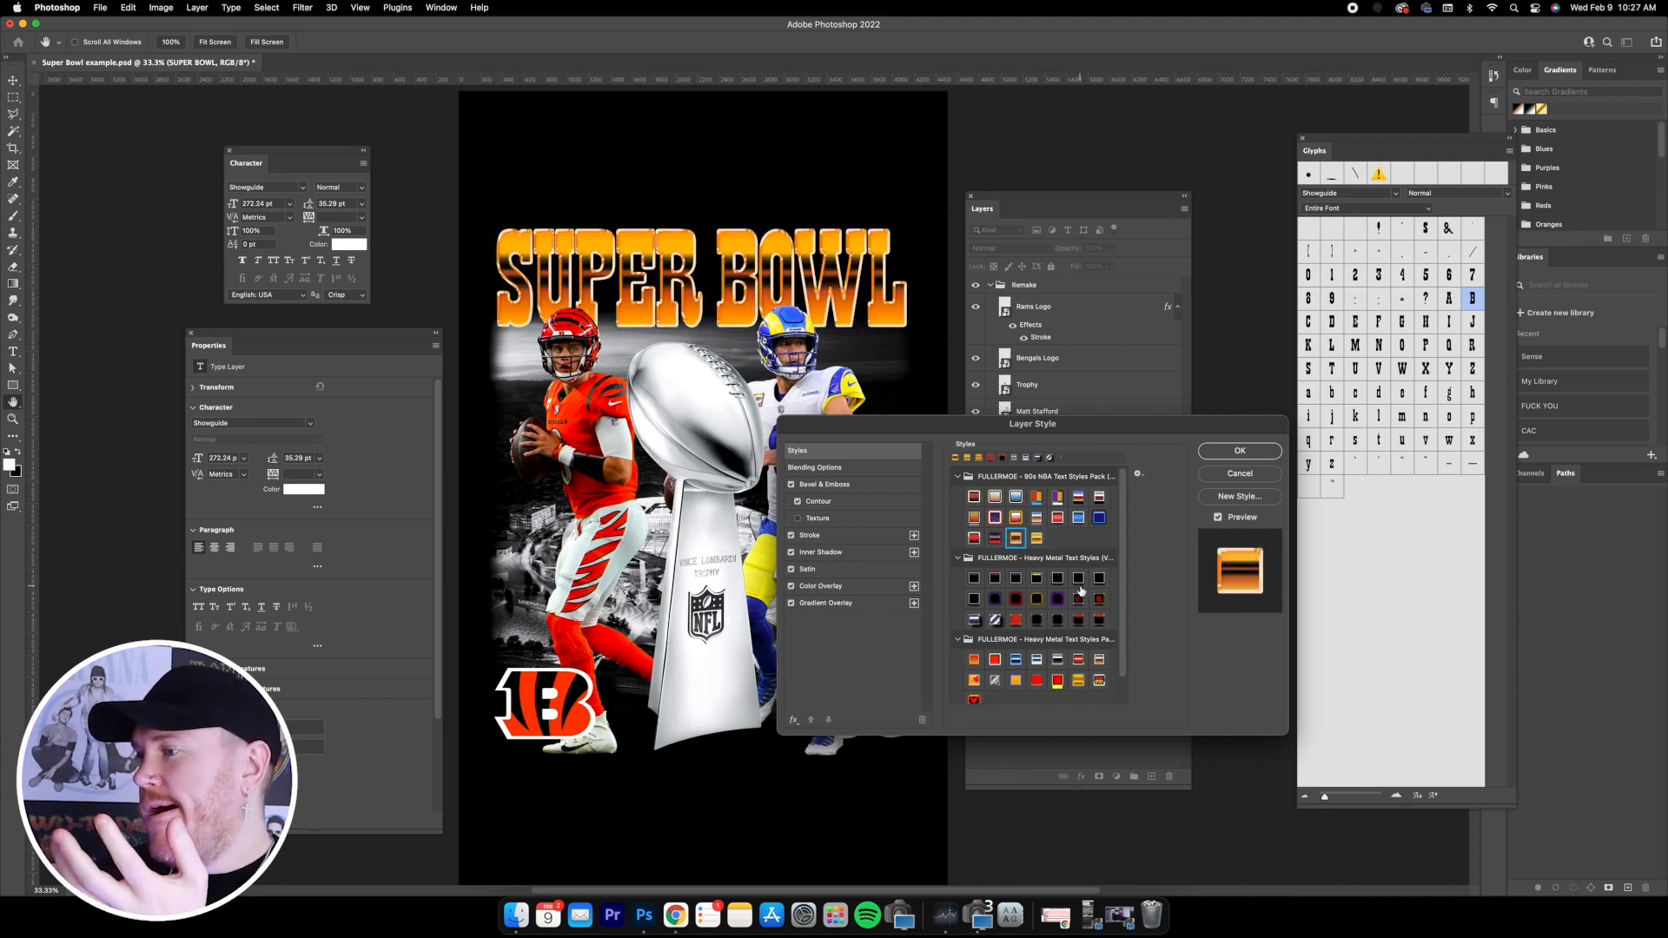
{"action": "scroll", "coordinate": [1081, 591], "scroll_direction": "down", "scroll_amount": 2}
{"action": "left_click", "coordinate": [995, 590]}
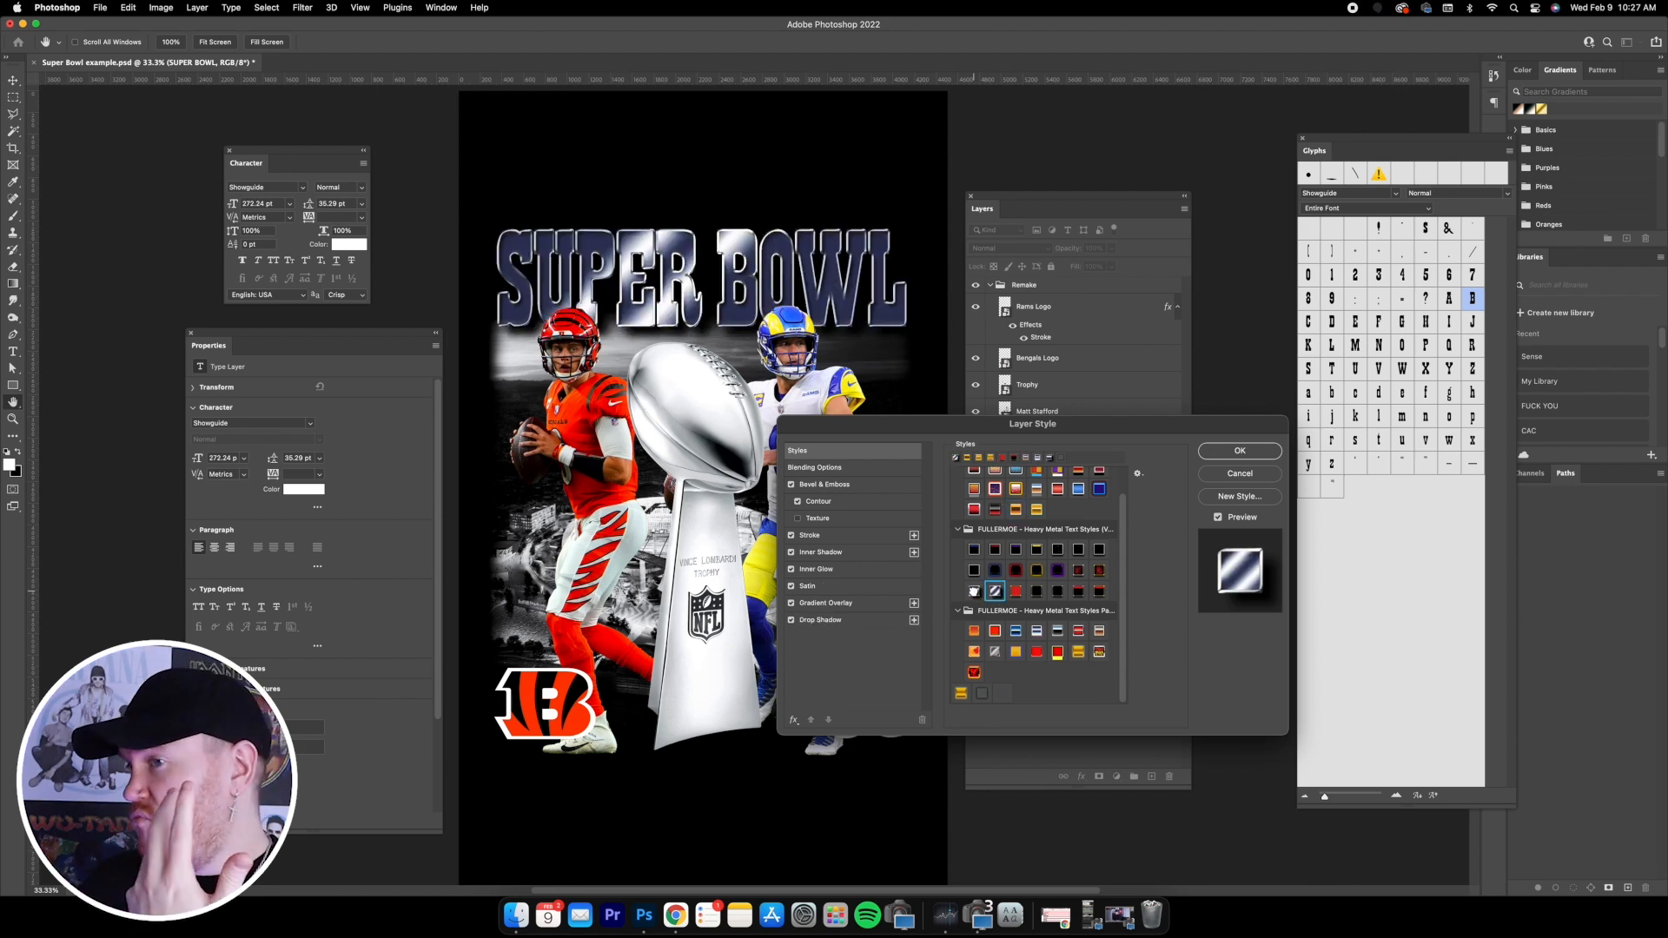
{"action": "left_click", "coordinate": [974, 592]}
{"action": "left_click", "coordinate": [1016, 590]}
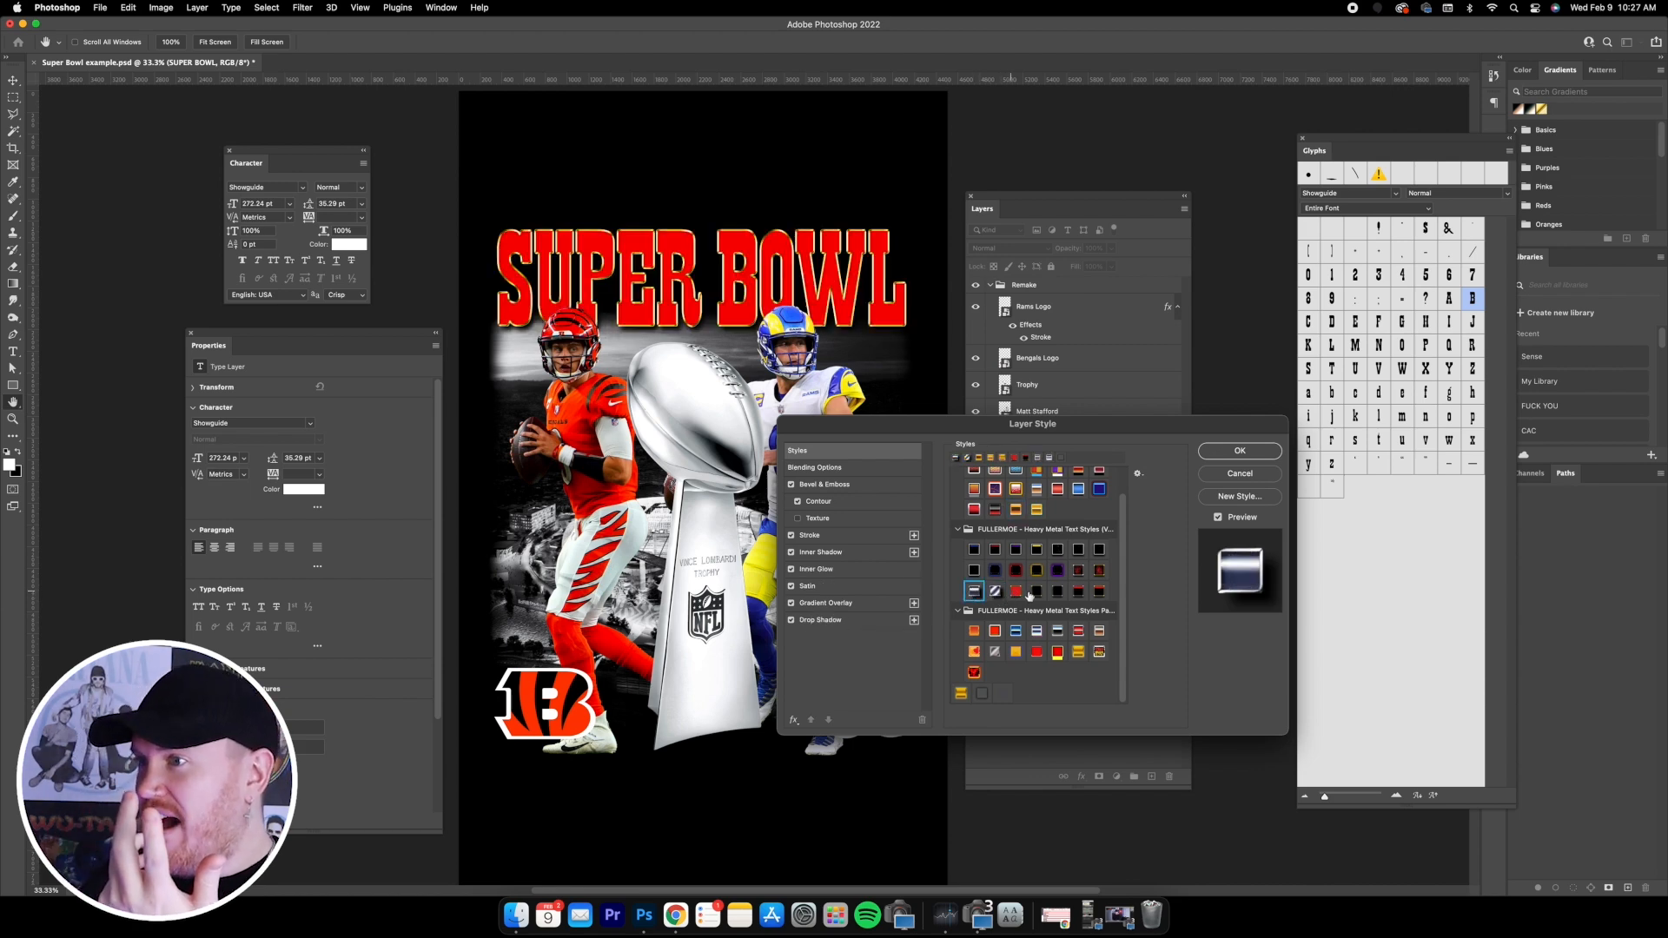
{"action": "left_click", "coordinate": [1036, 591]}
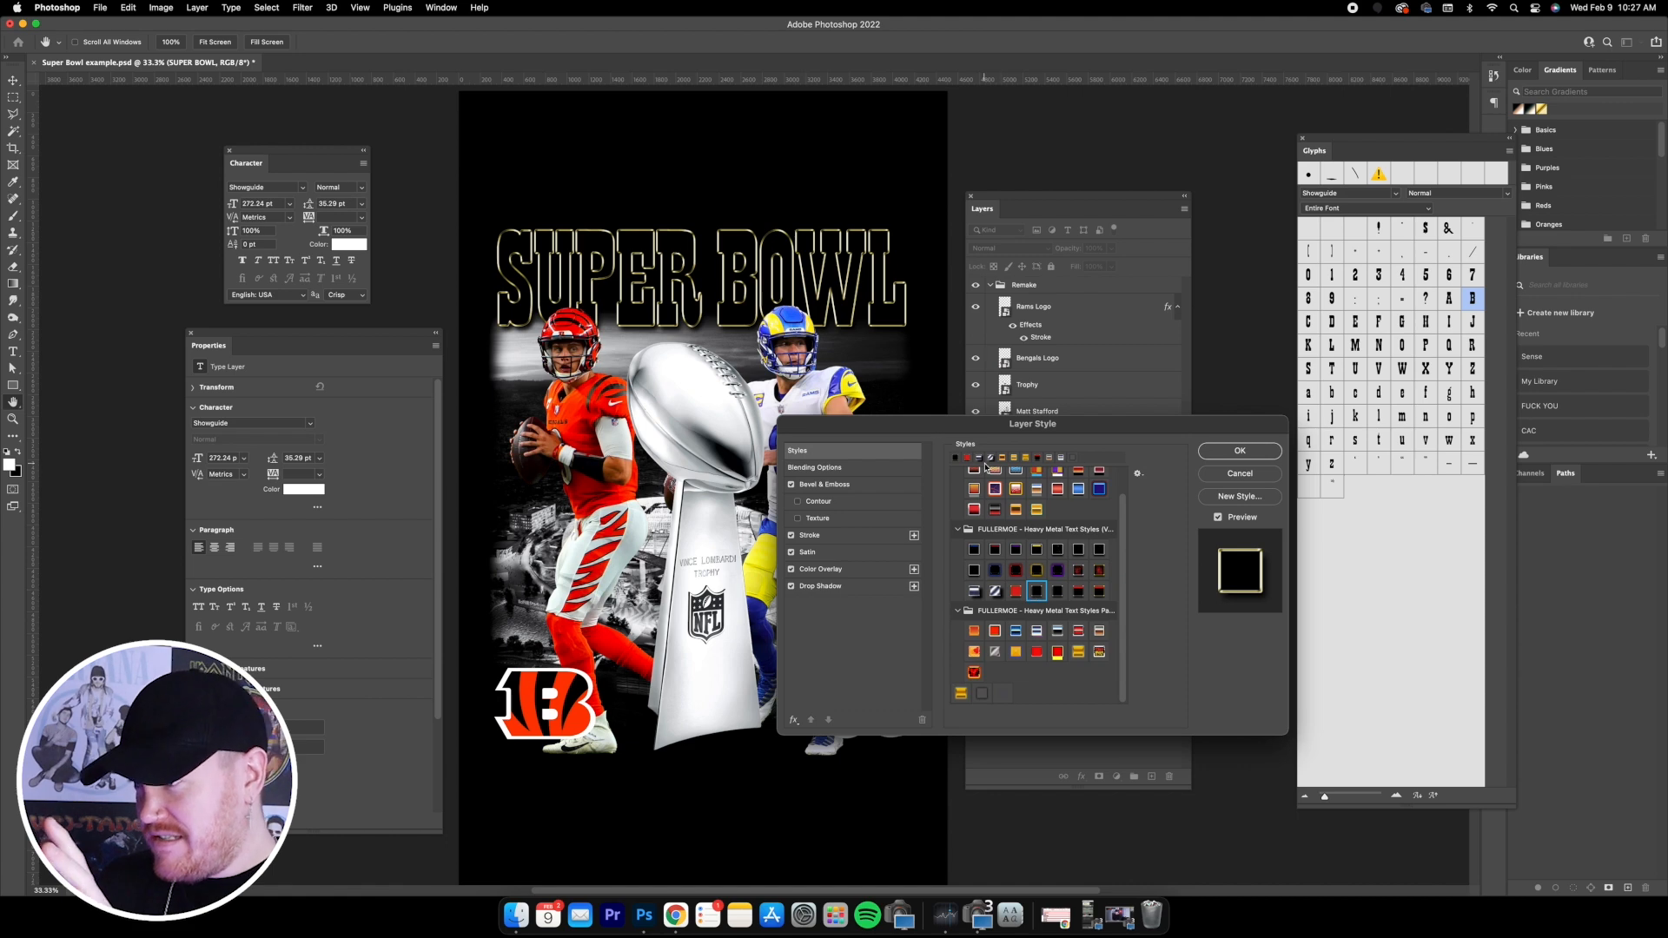
{"action": "left_click", "coordinate": [1078, 592]}
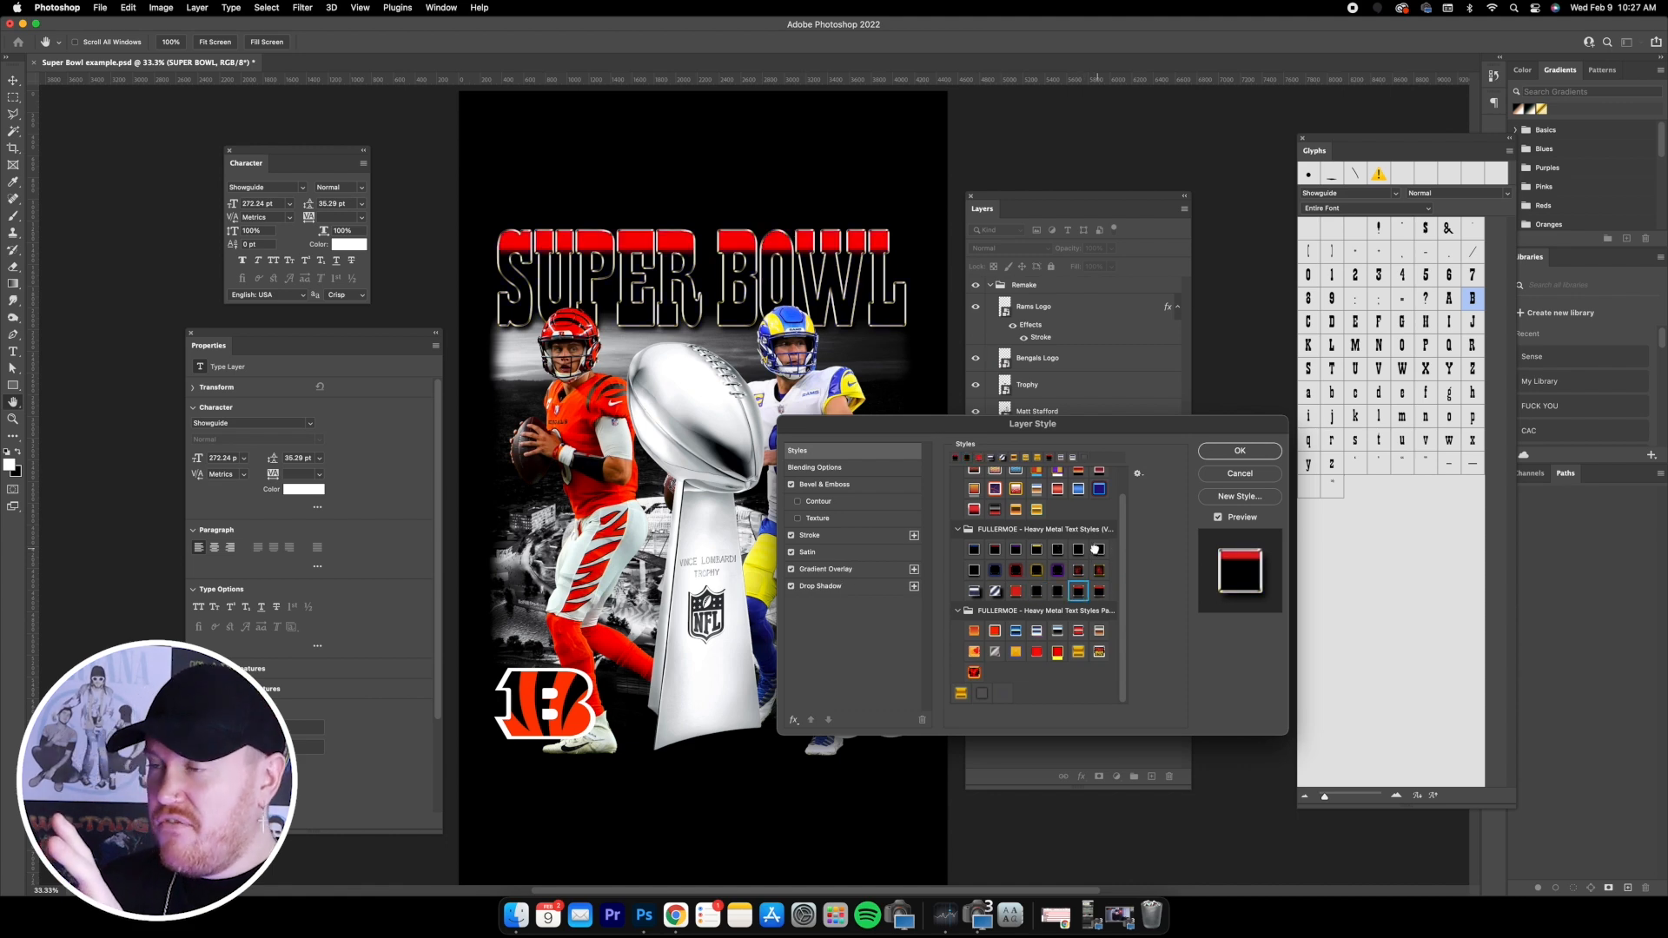
{"action": "left_click", "coordinate": [1078, 549]}
{"action": "left_click", "coordinate": [1096, 569]}
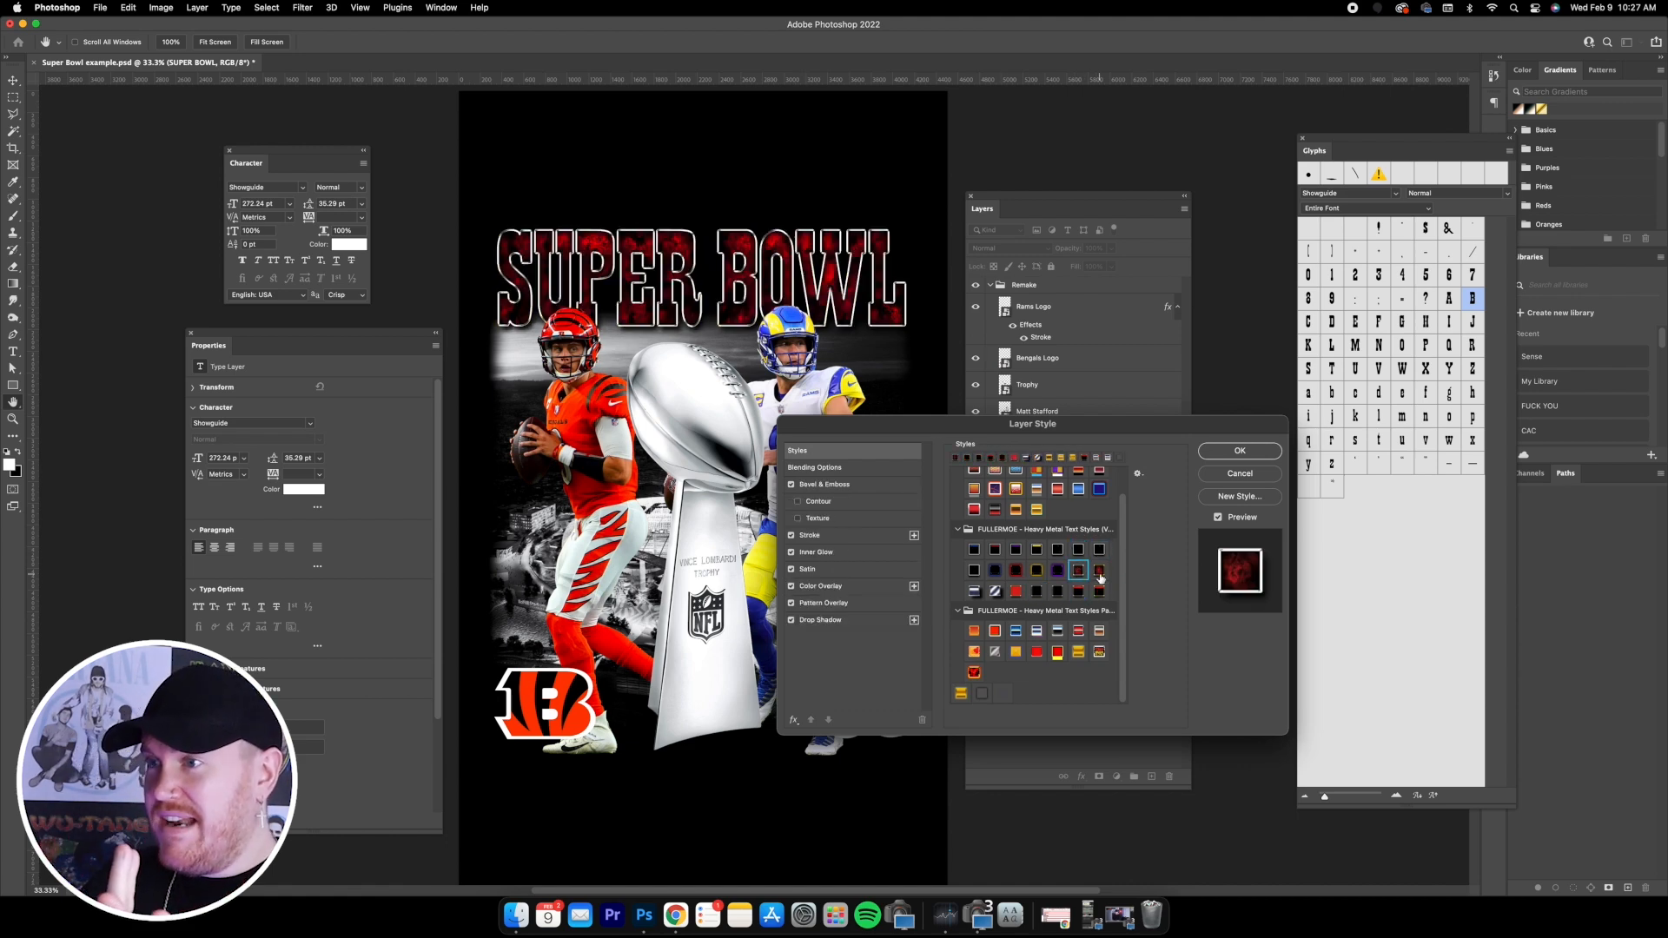
{"action": "left_click", "coordinate": [1076, 571]}
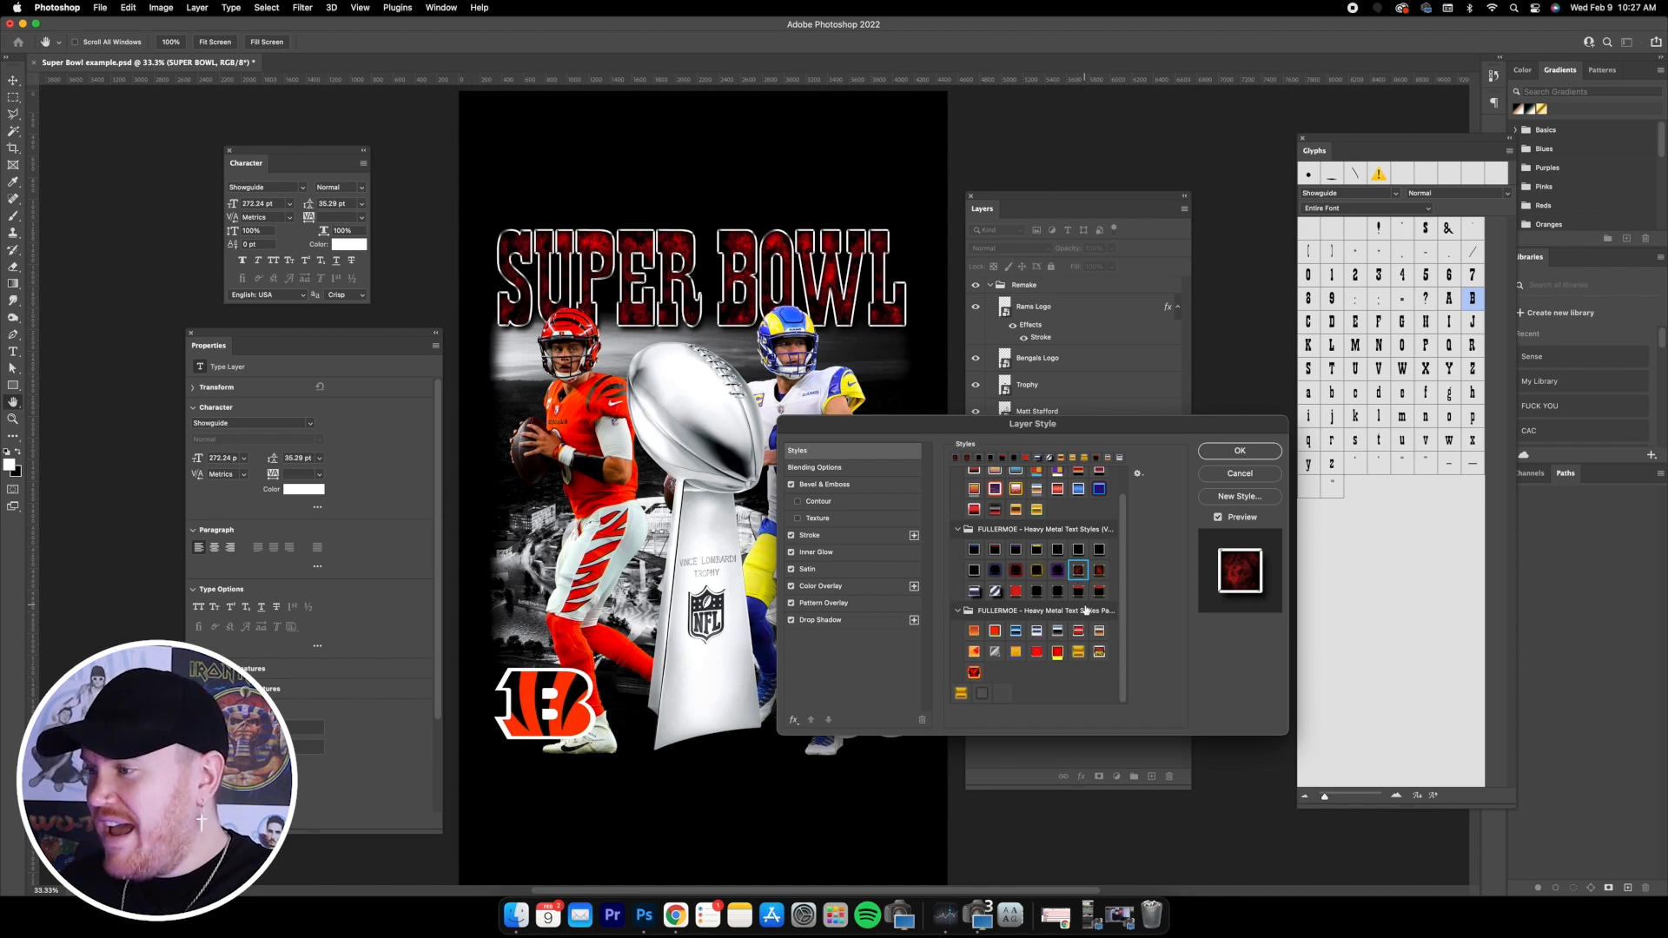
- Apply the glowing gold Heavy Metal preset to the heading and check the colours of its gradient overlay
{"action": "left_click", "coordinate": [1079, 653]}
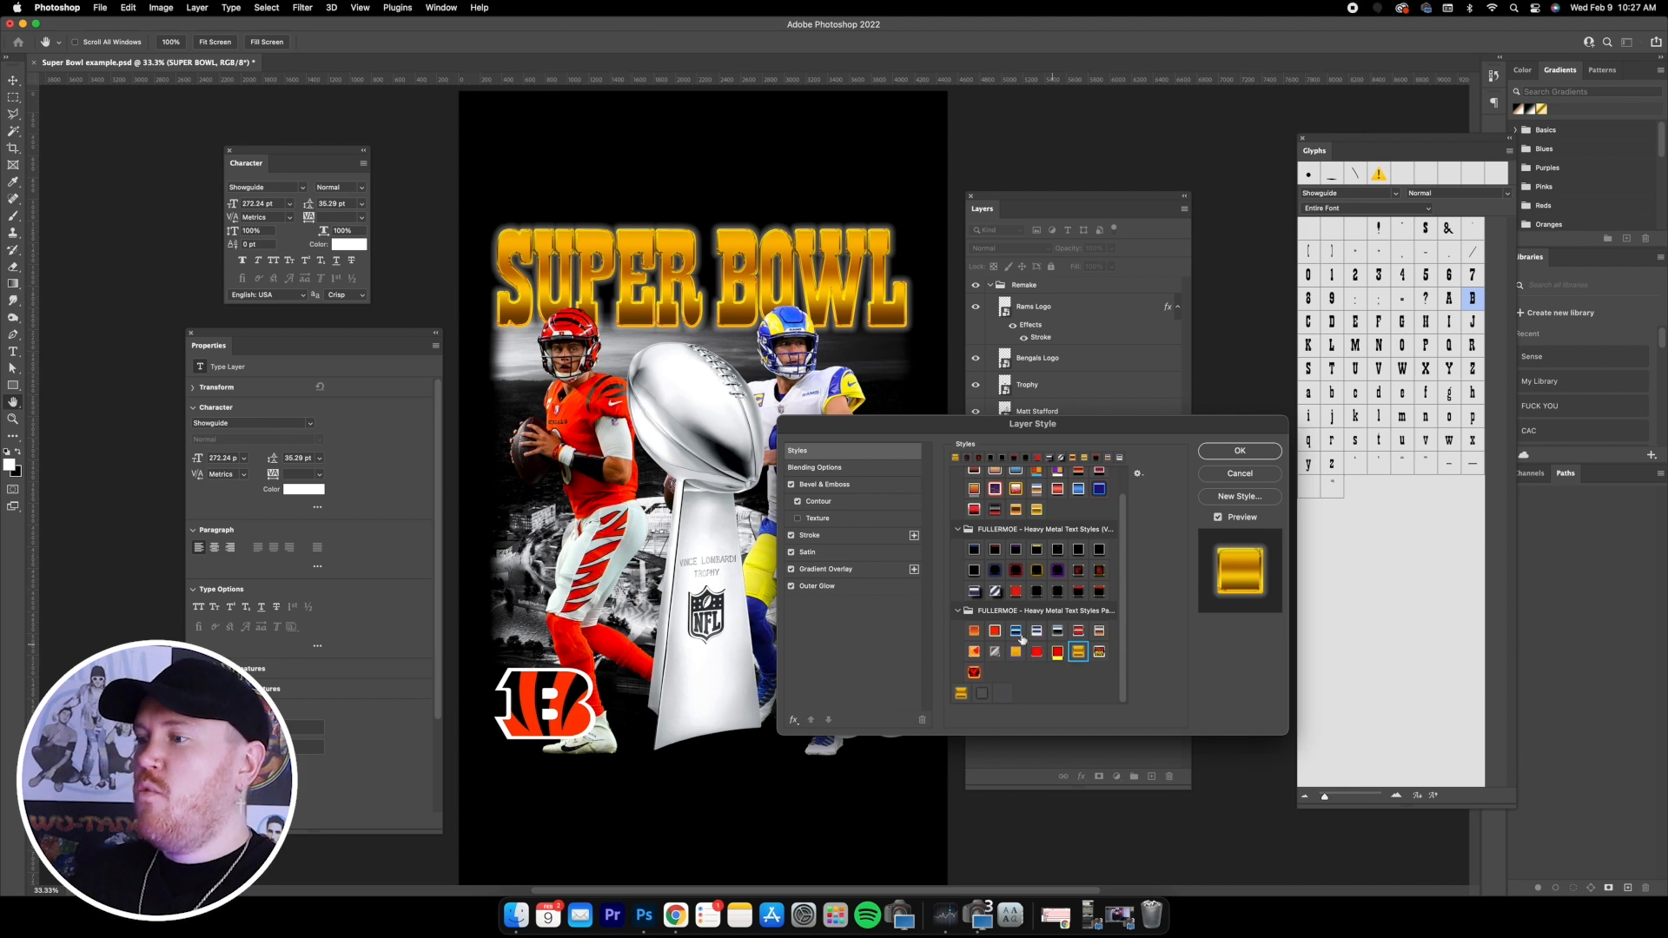
{"action": "left_click", "coordinate": [869, 571]}
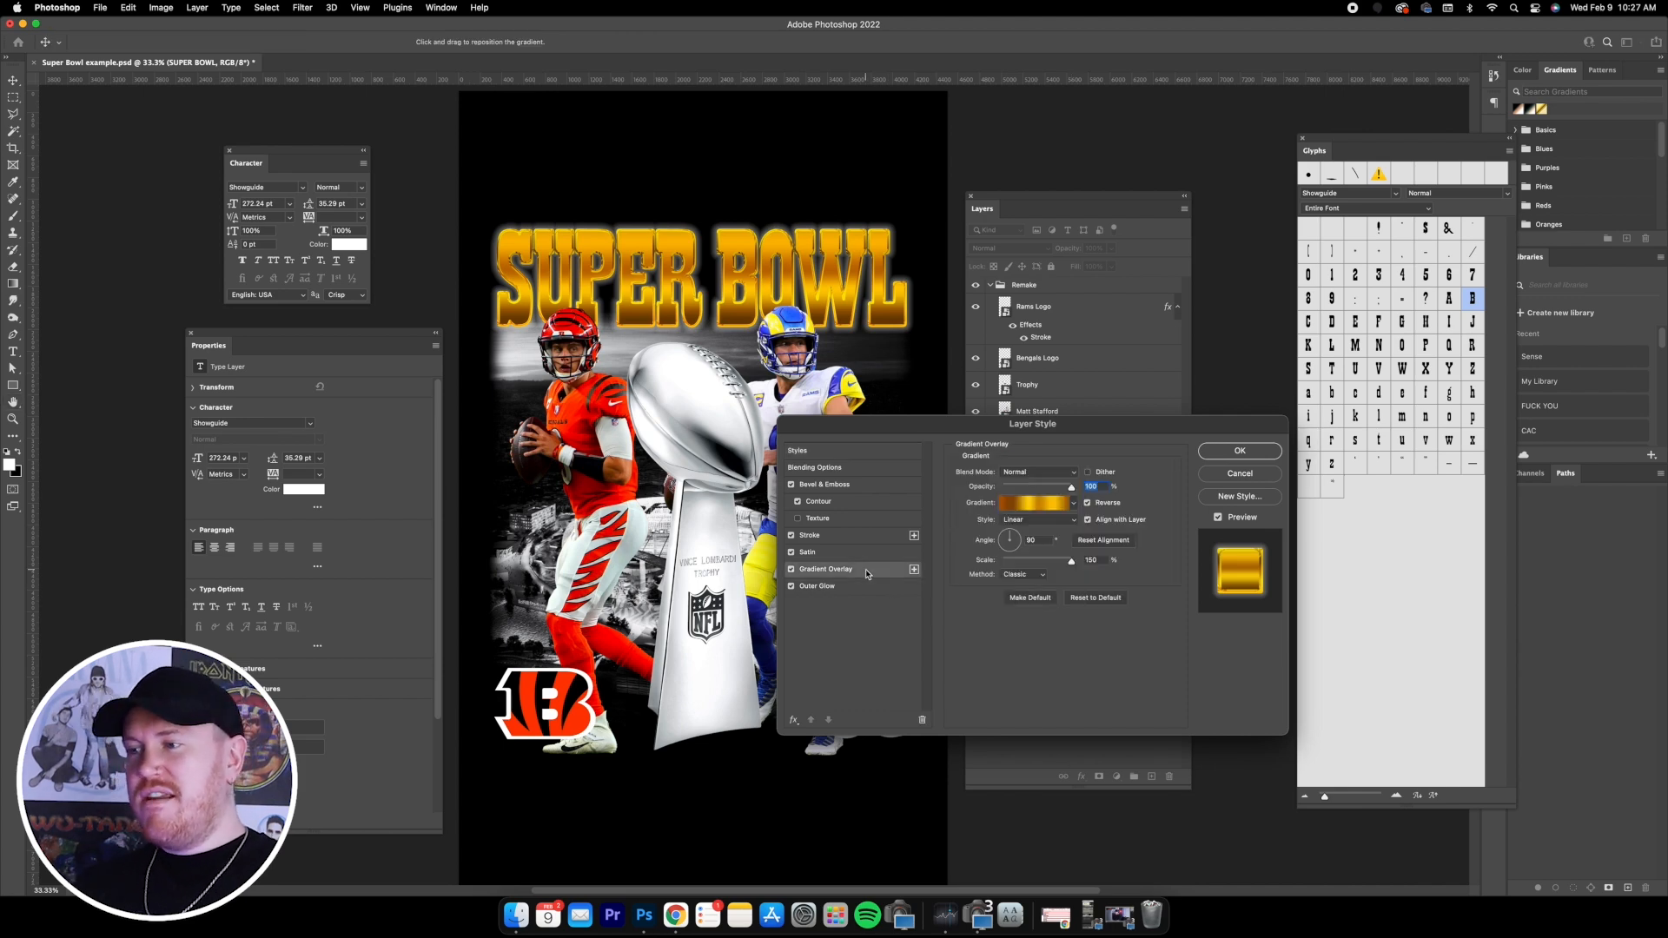
{"action": "left_click", "coordinate": [1030, 508]}
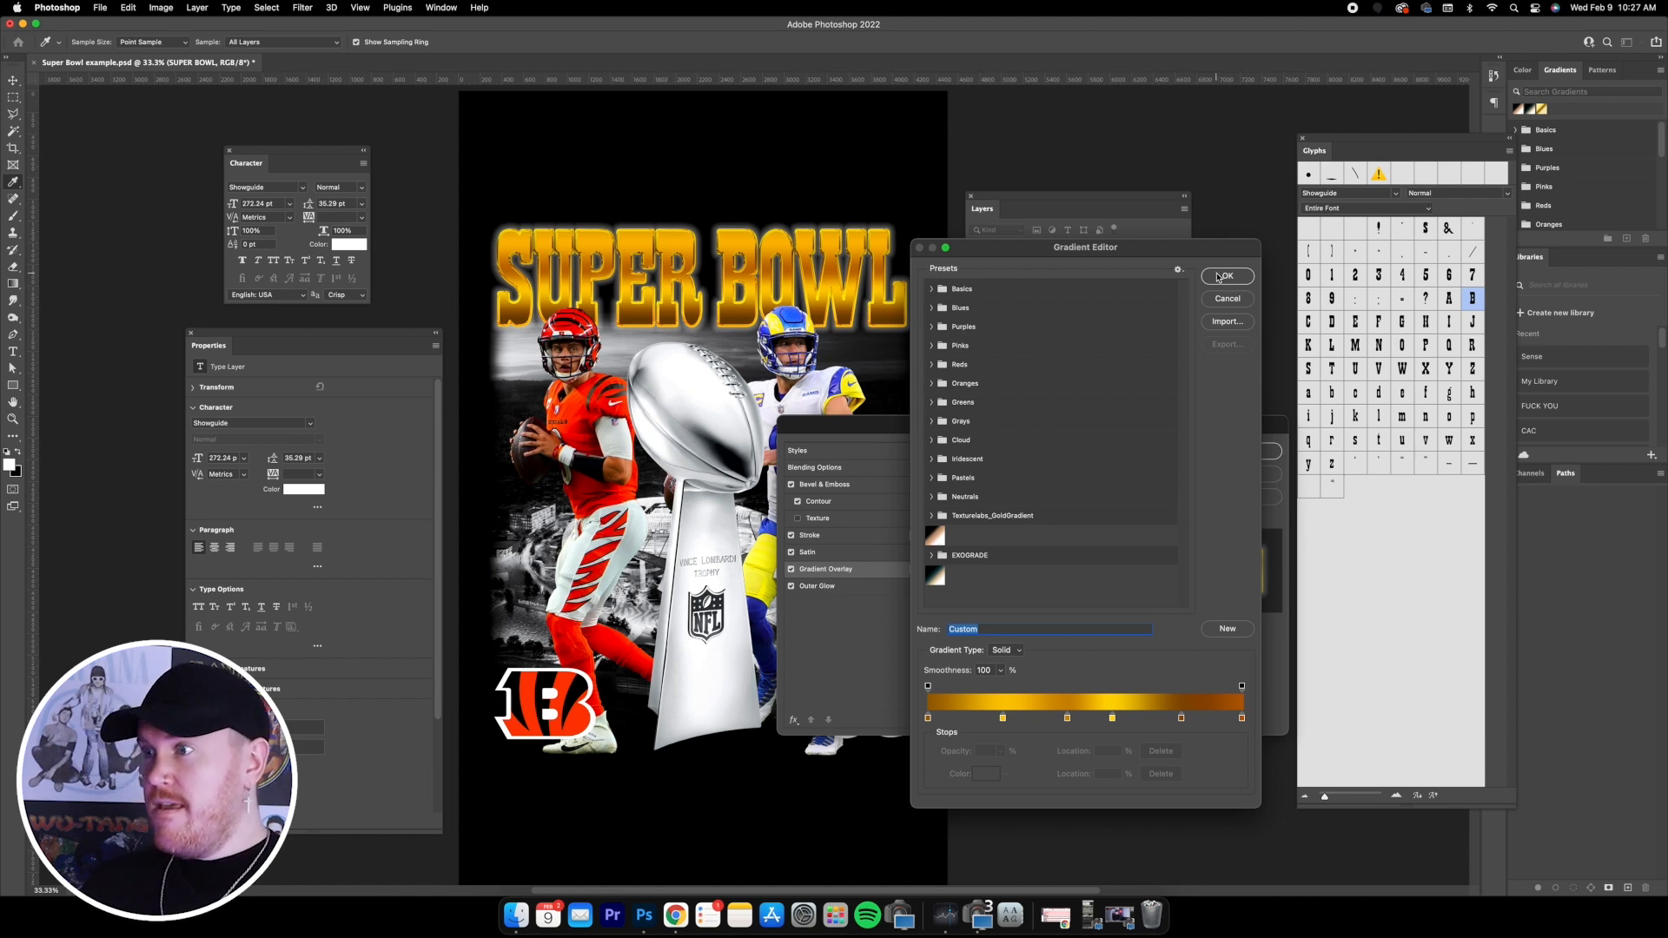
{"action": "left_click", "coordinate": [1225, 277]}
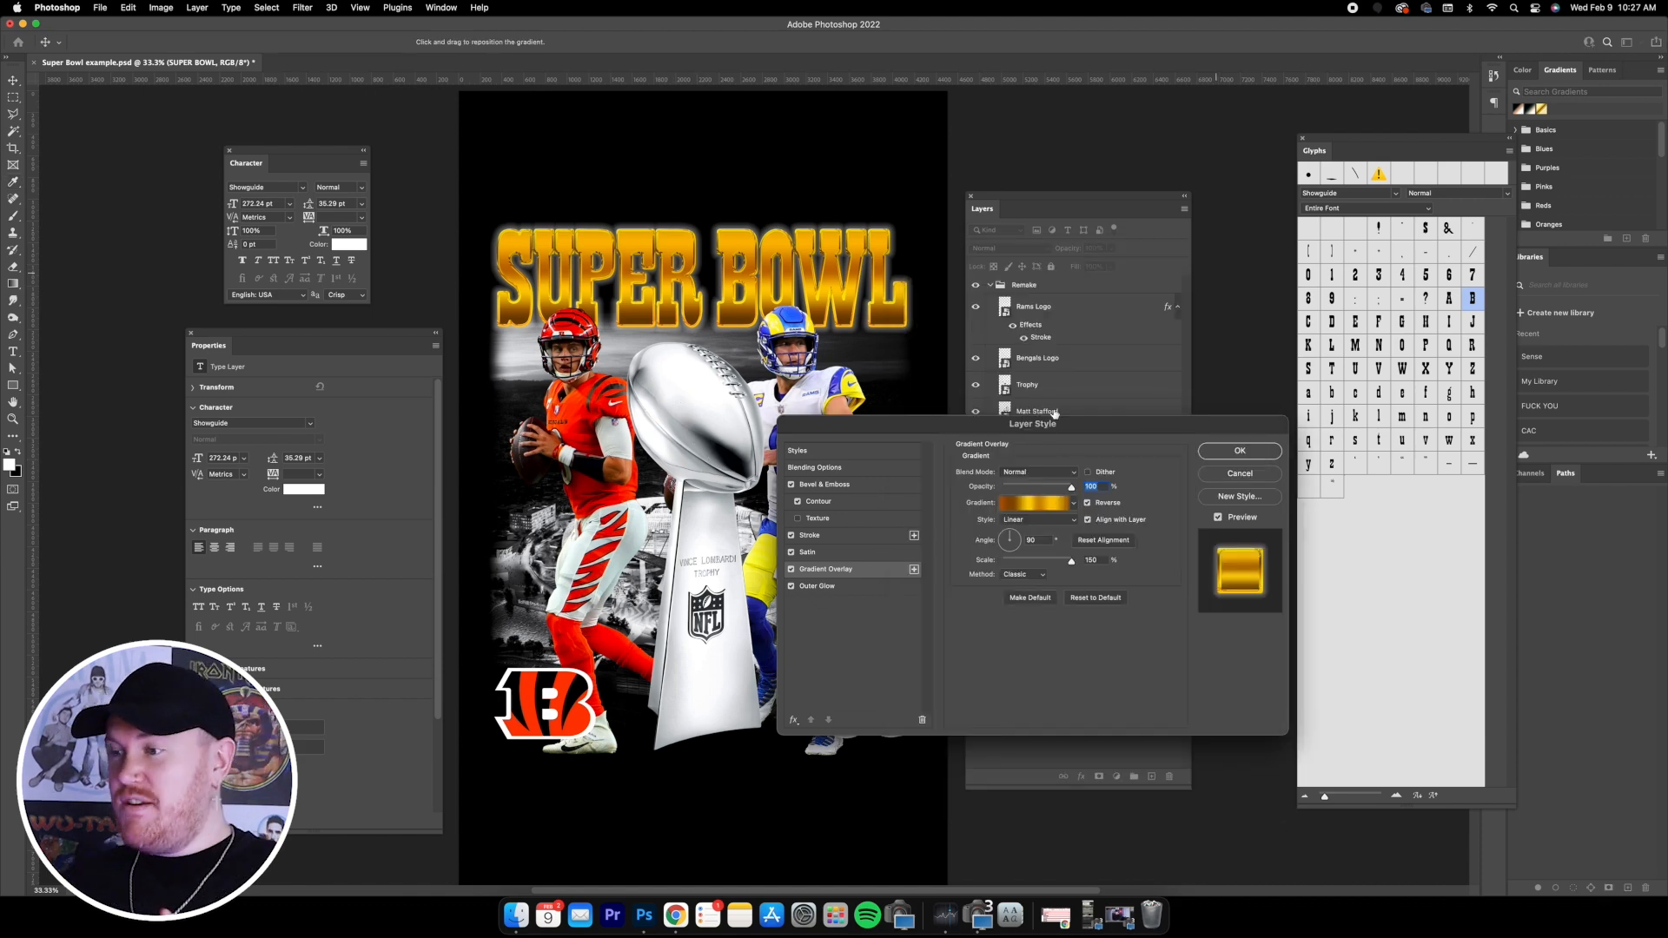
- Change the heading's outer glow colour to black (000000) and accept the layer style
{"action": "left_click", "coordinate": [837, 587]}
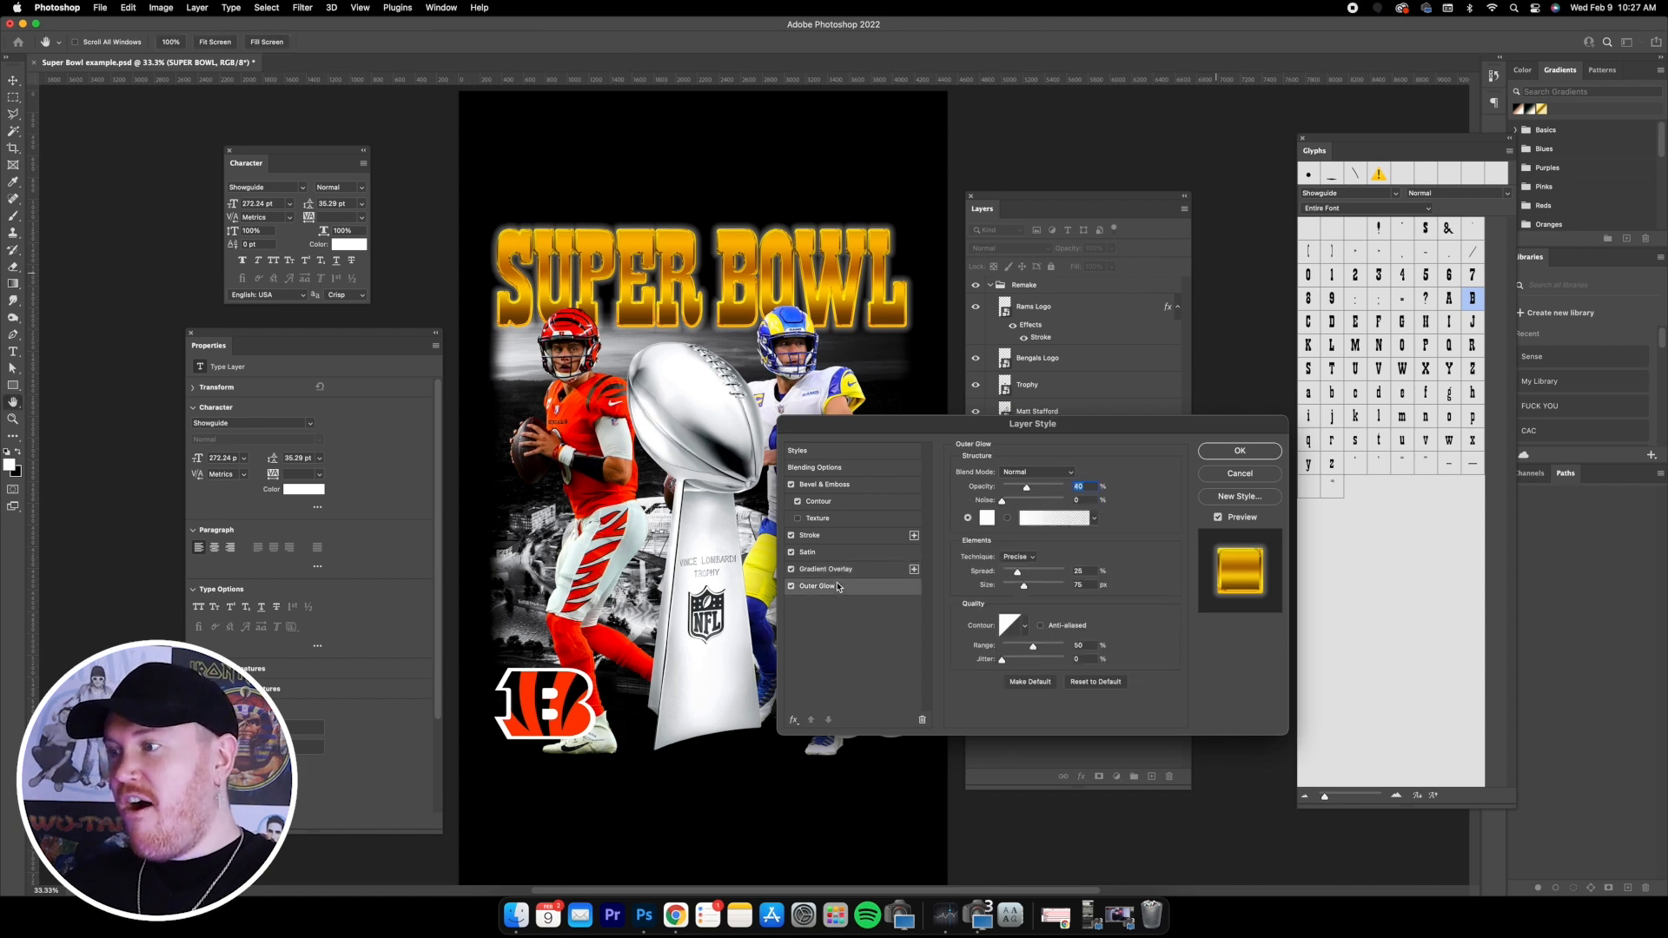
{"action": "left_click", "coordinate": [988, 519]}
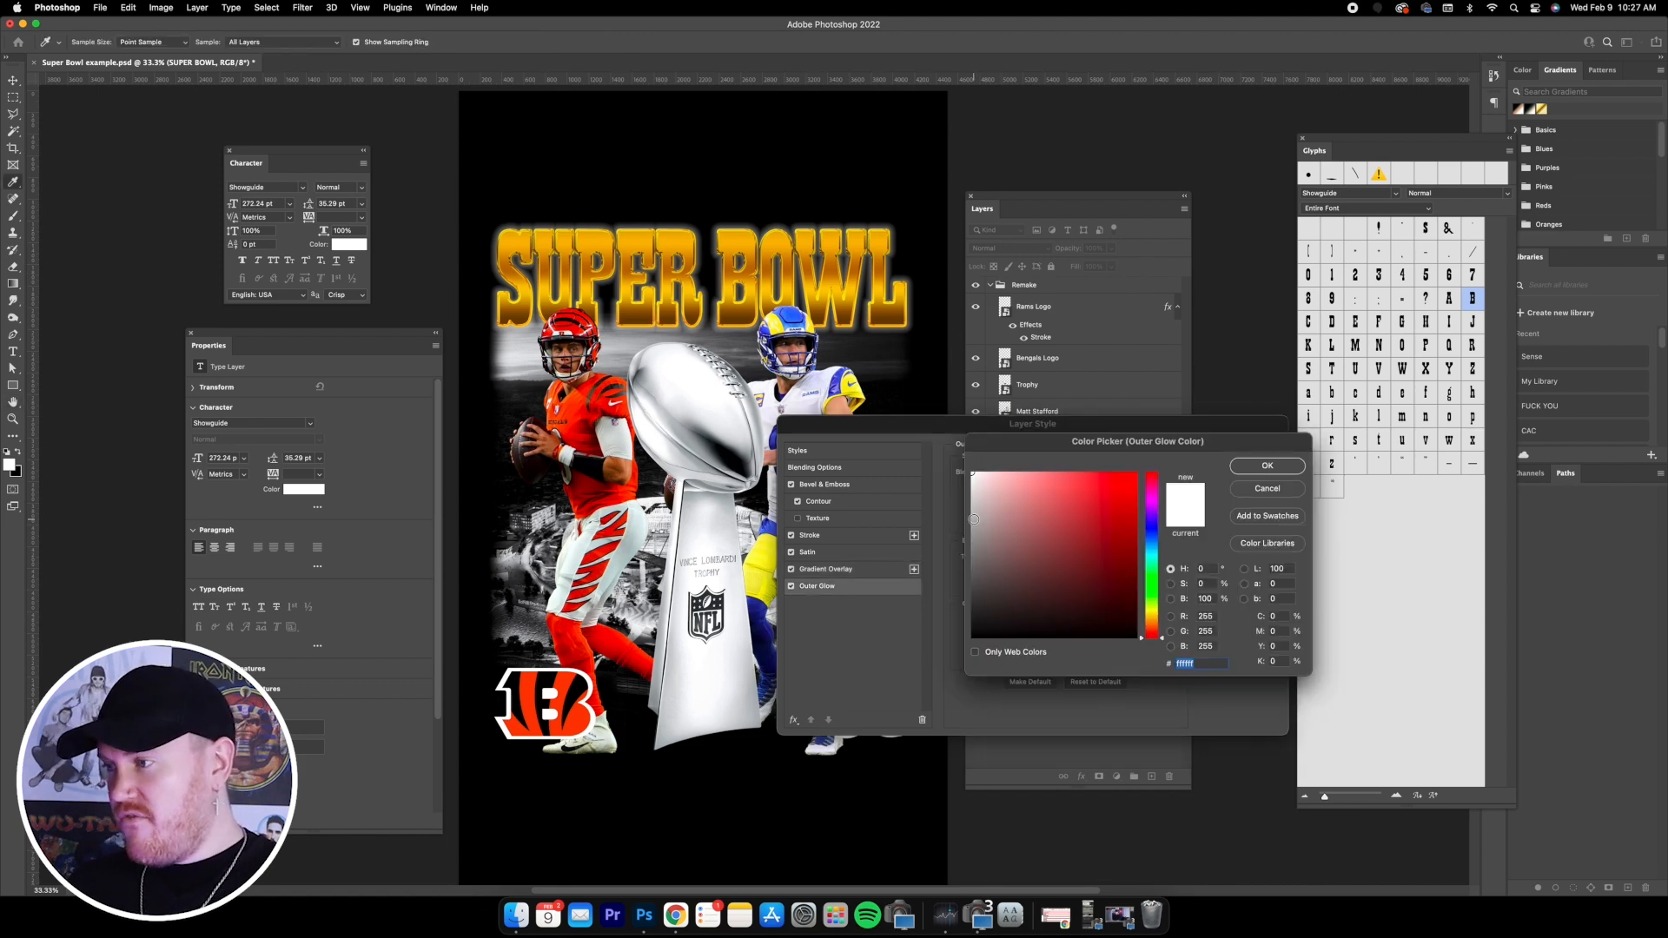
{"action": "left_click", "coordinate": [1138, 638]}
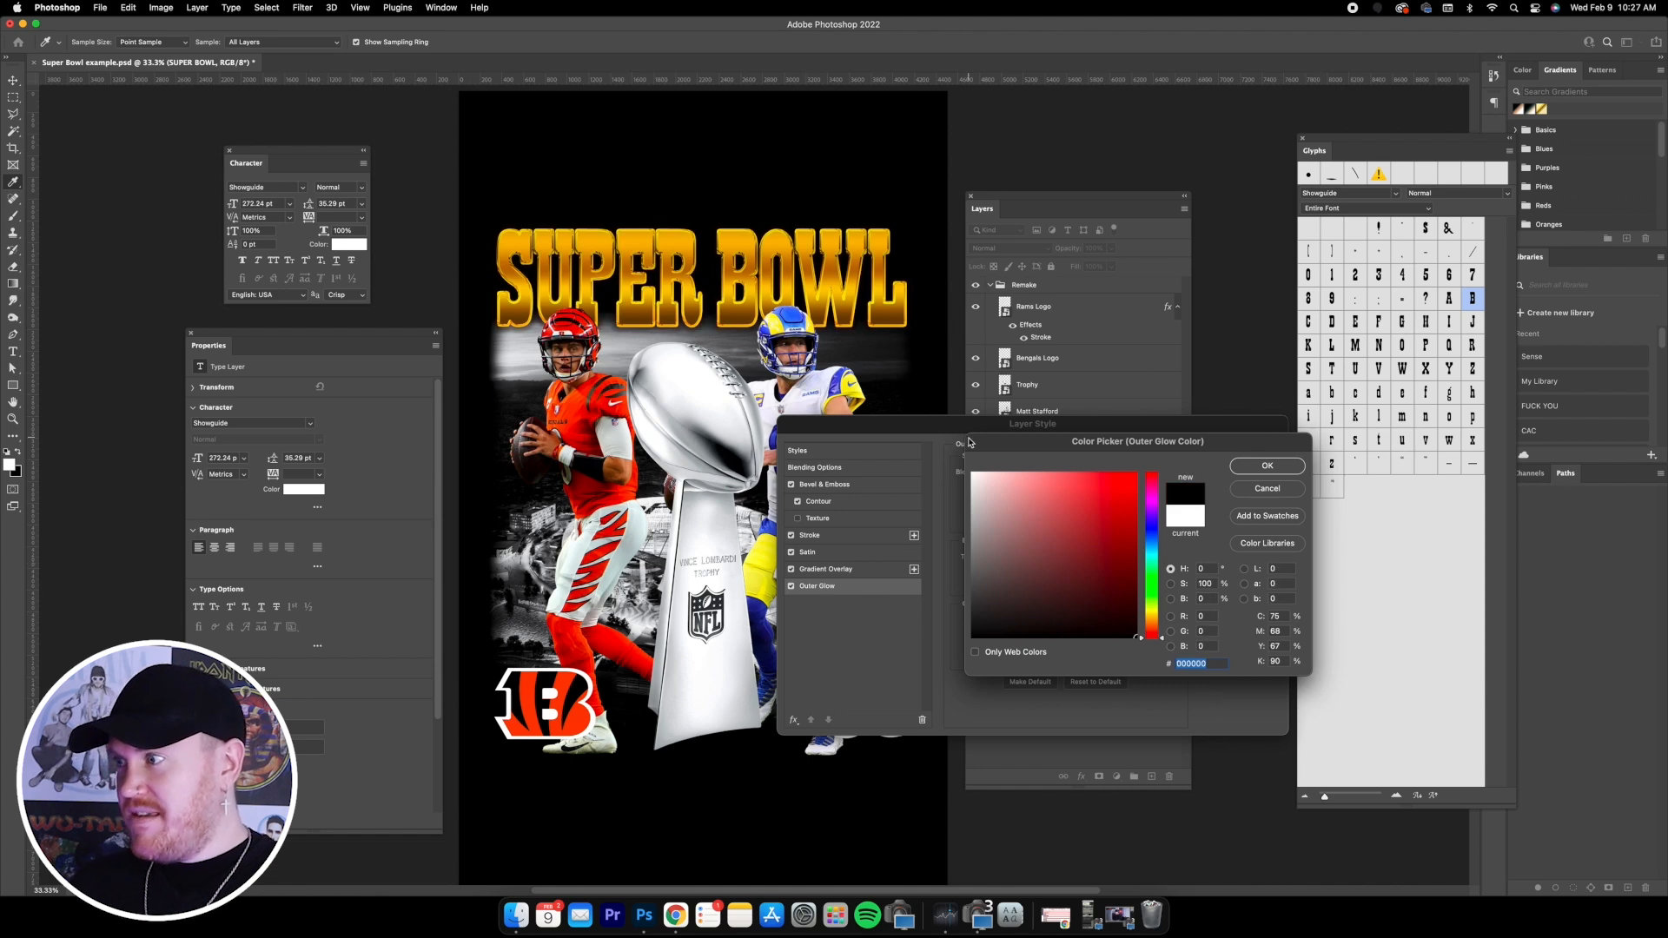
{"action": "left_click", "coordinate": [1267, 466]}
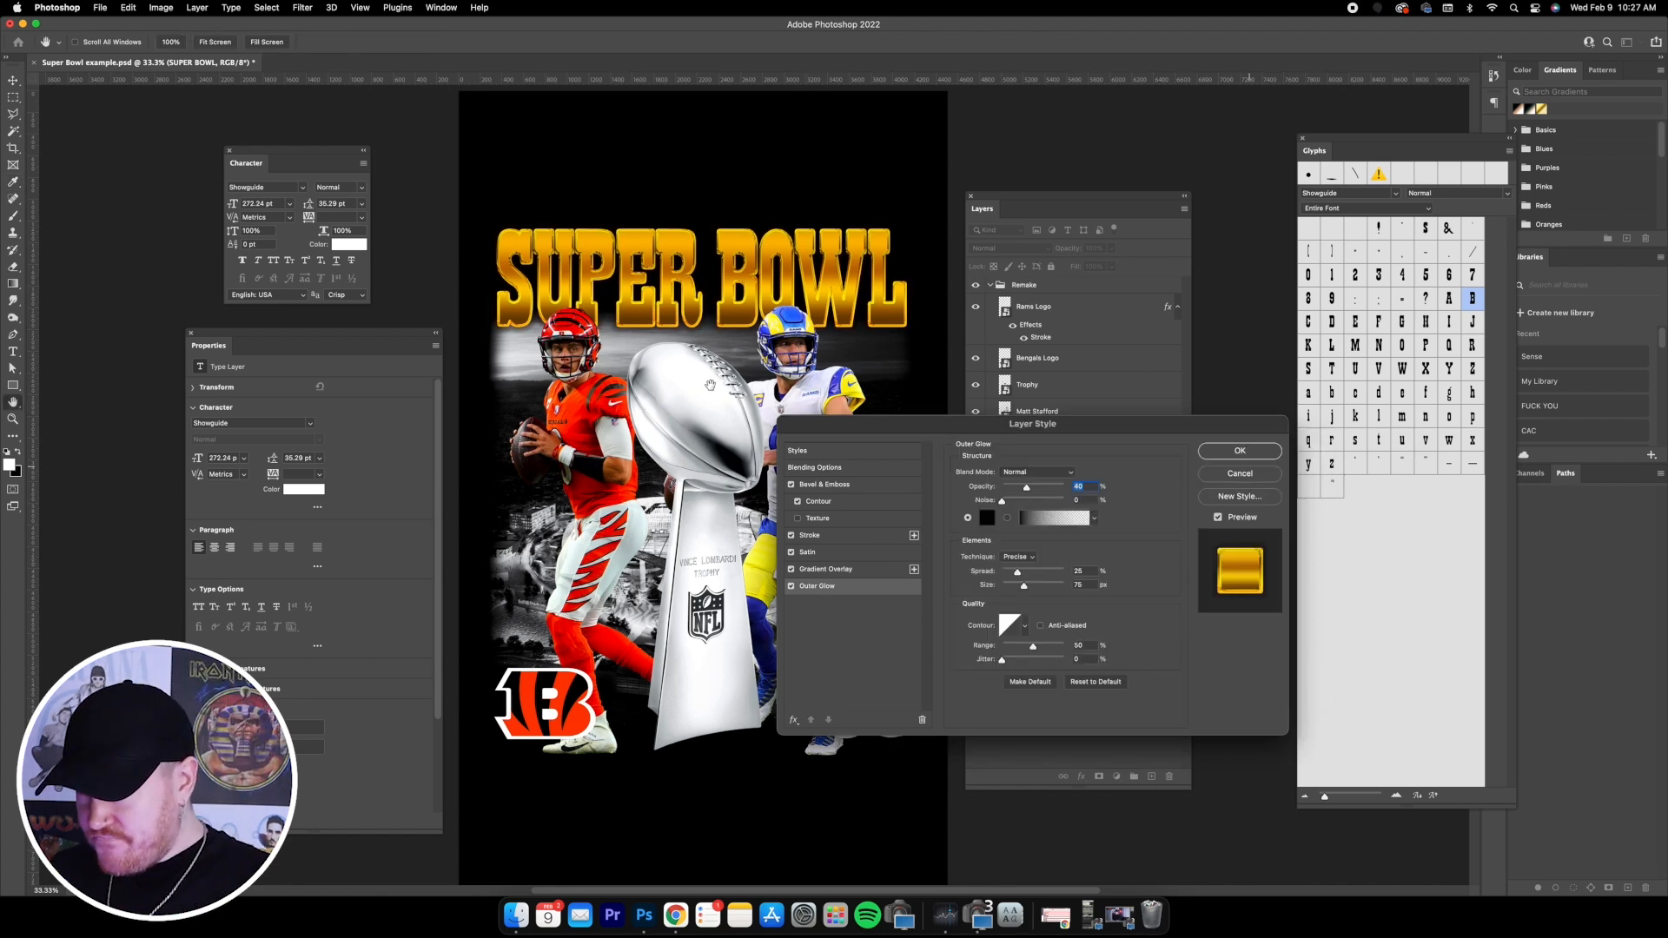
{"action": "left_click", "coordinate": [1274, 452]}
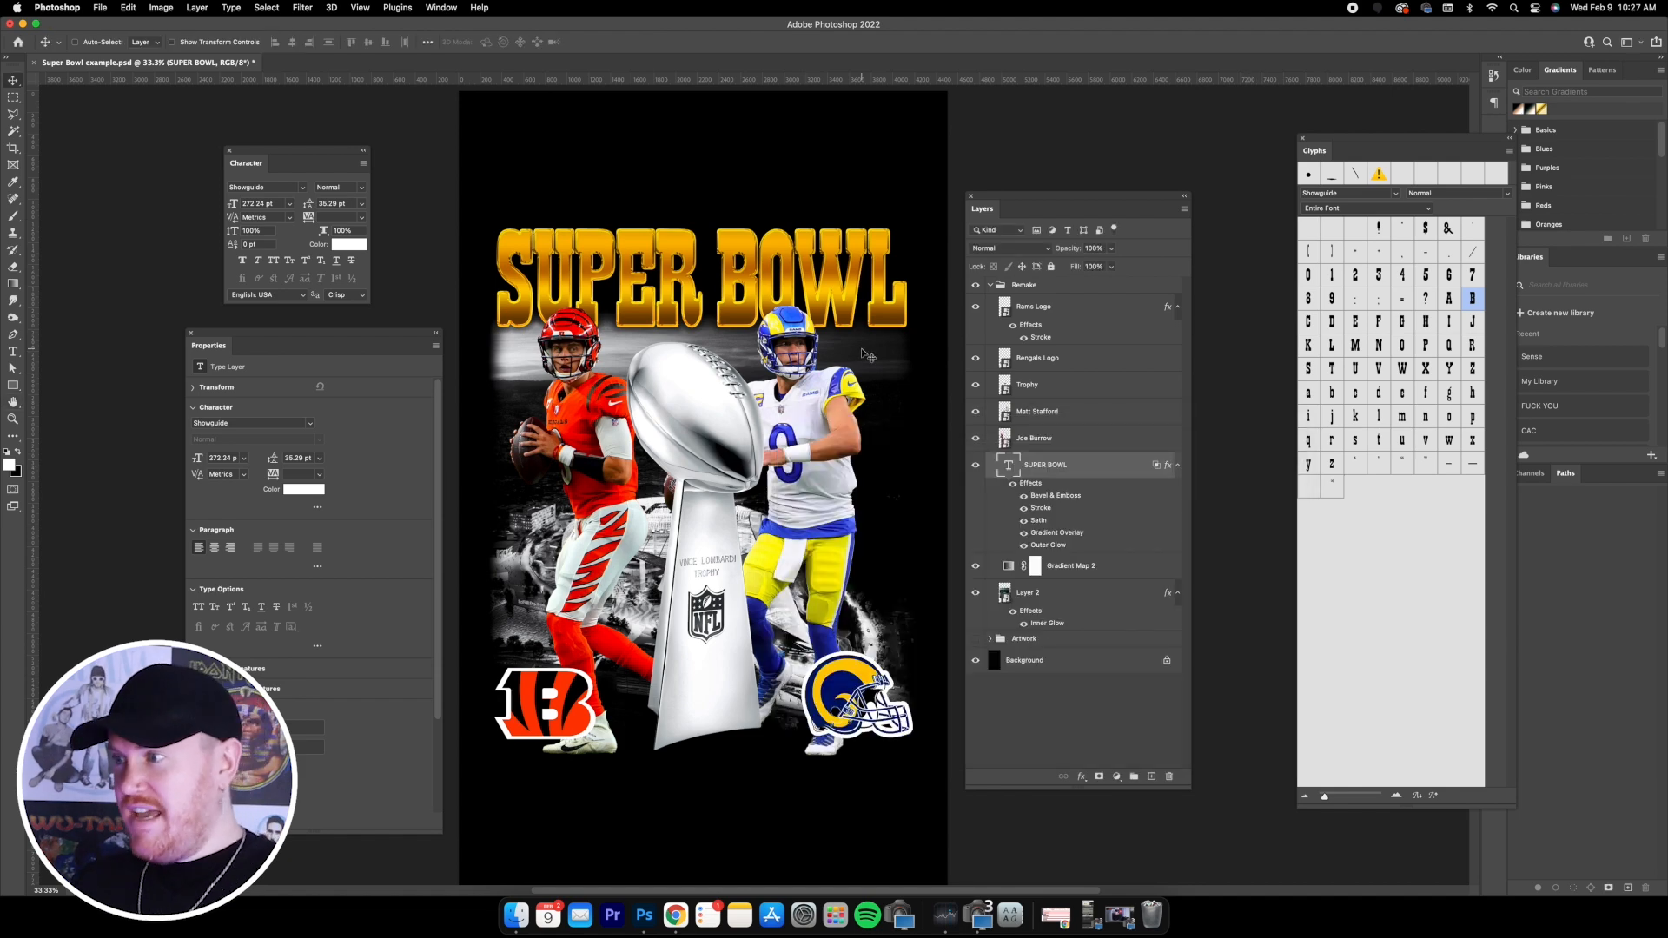
- Set the SUPER BOWL heading's stroke size to 15 px and its bevel and emboss depth to 150%, and accept the layer style
{"action": "double_click", "coordinate": [1091, 471]}
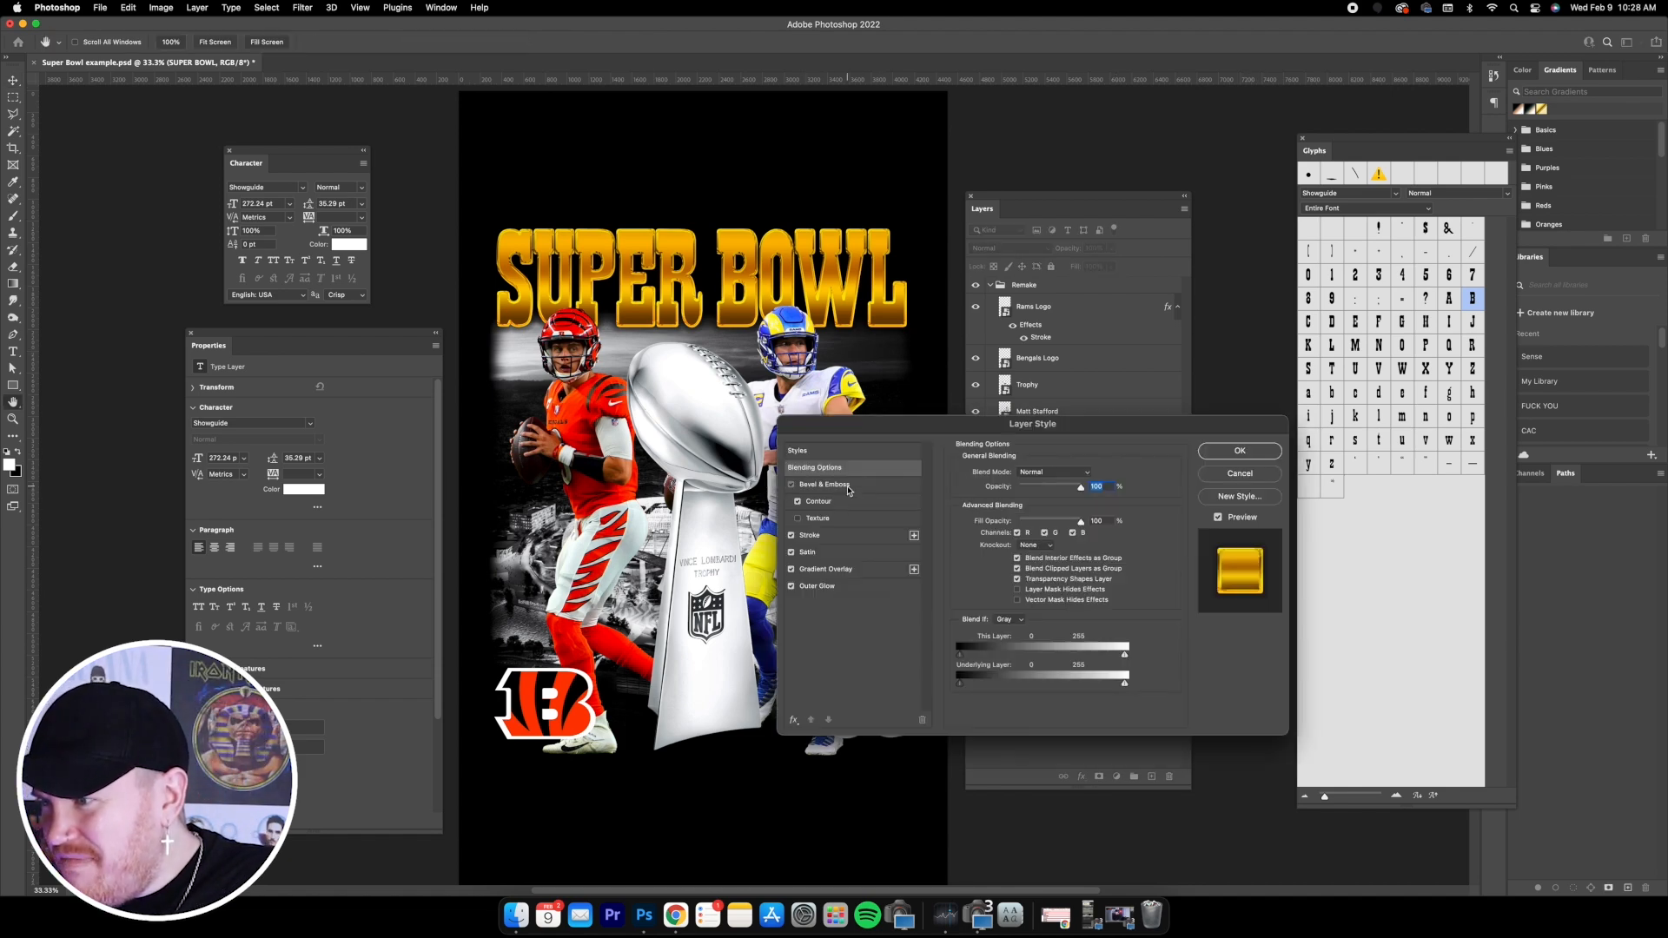
{"action": "left_click", "coordinate": [825, 534]}
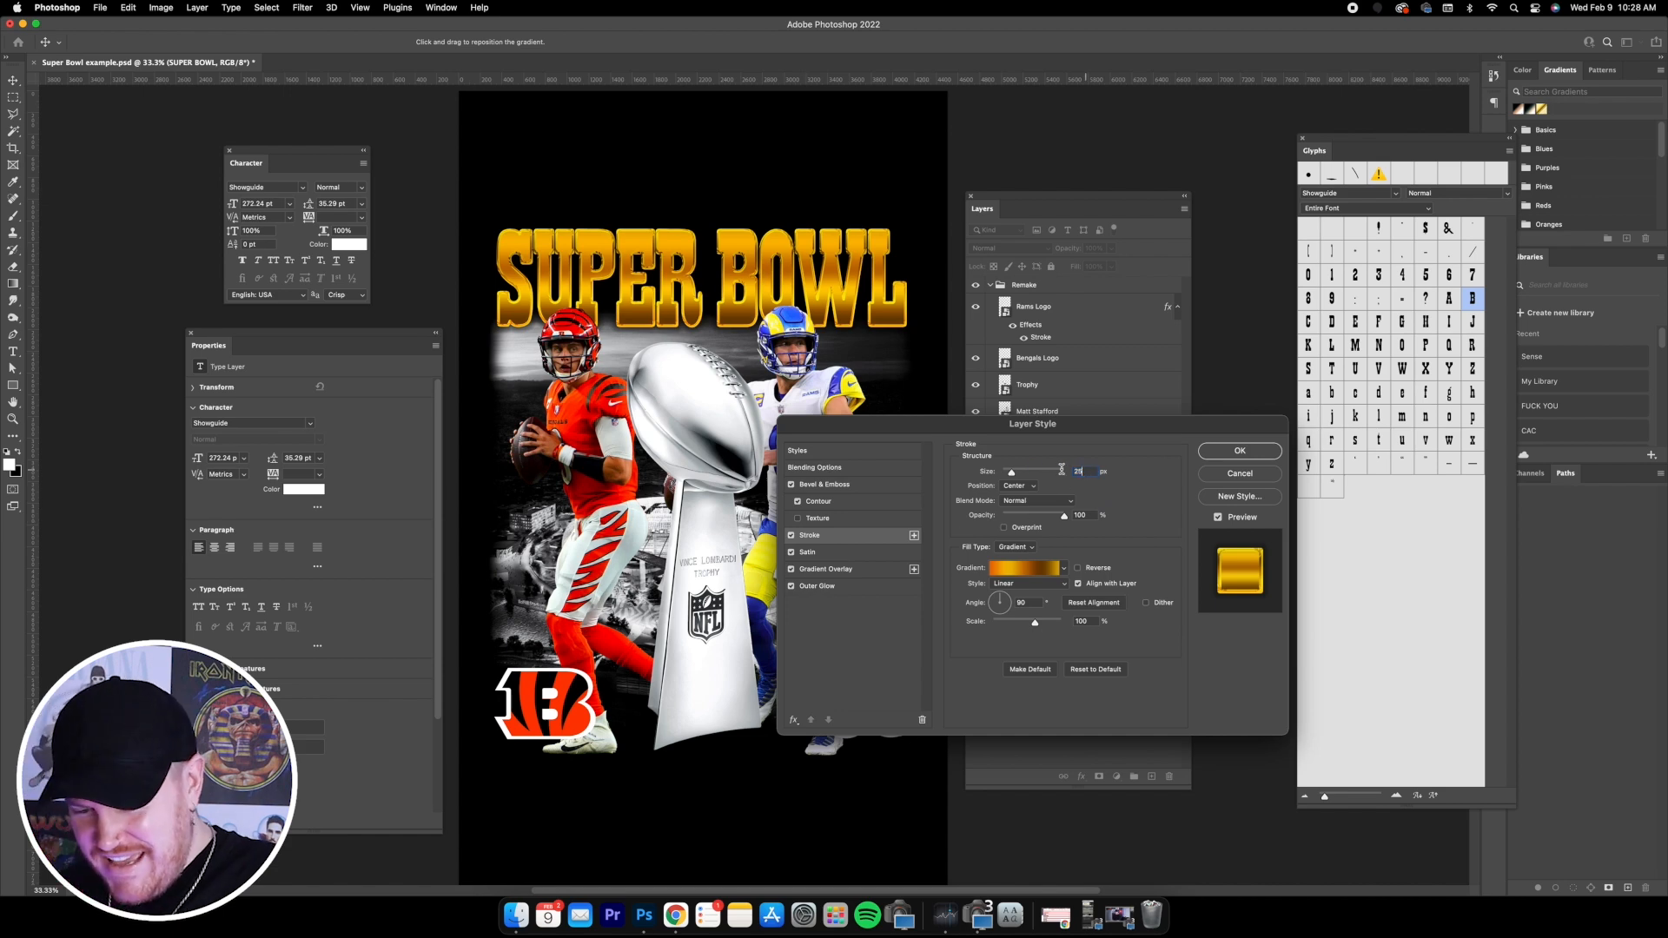
{"action": "type", "text": "15"}
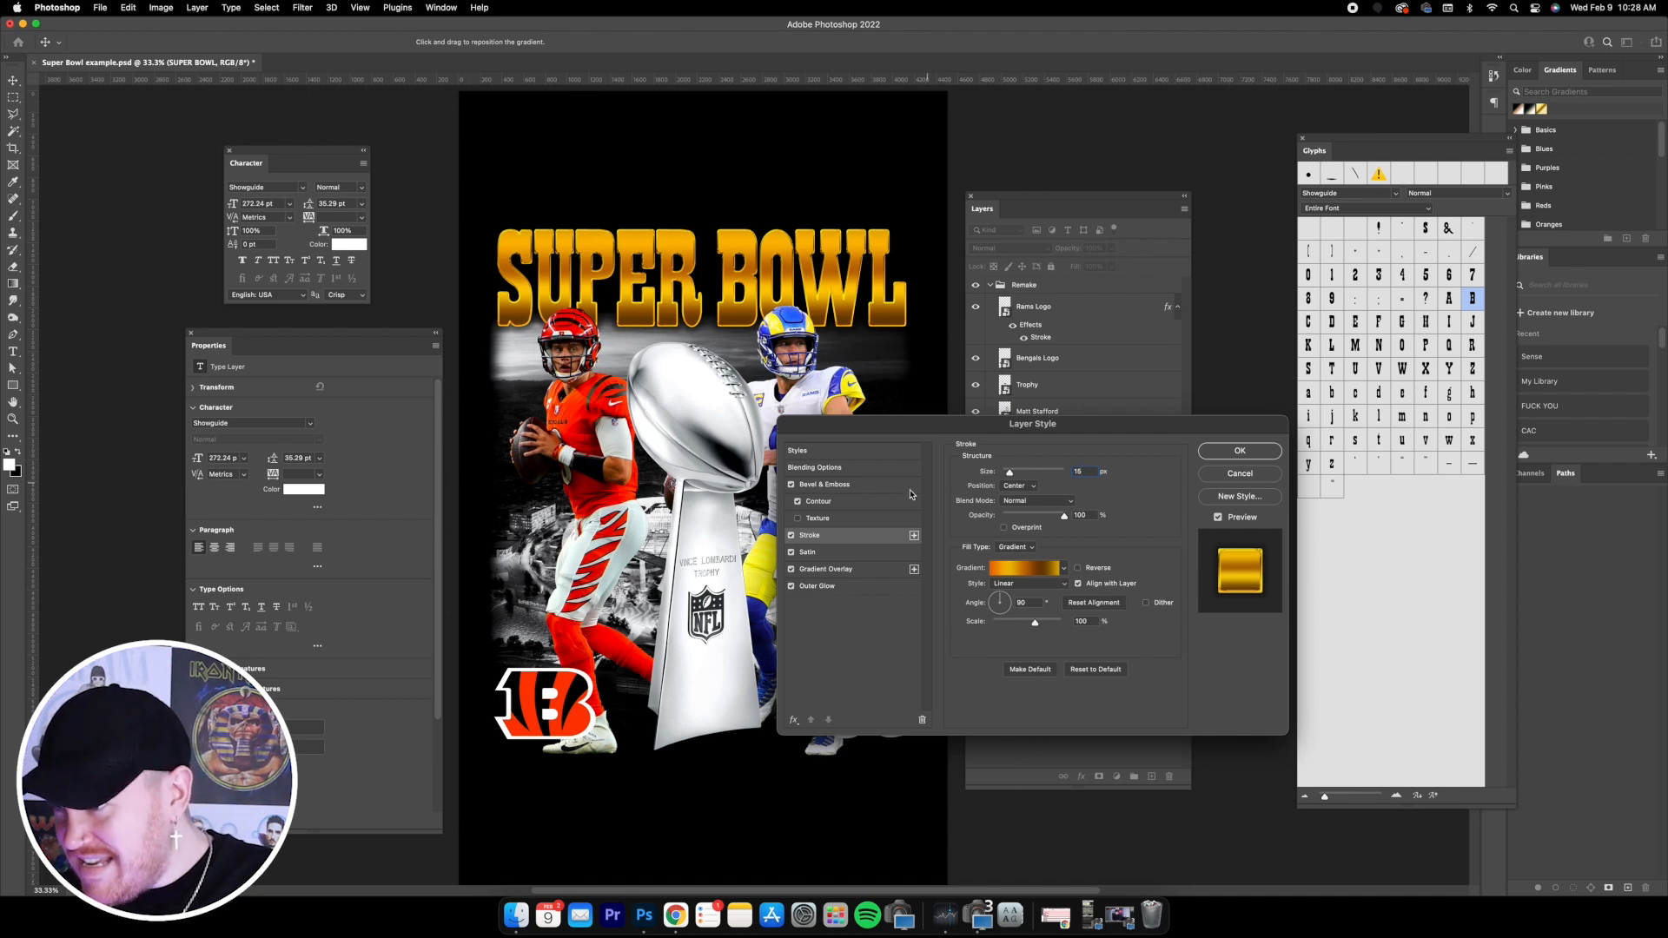
{"action": "left_click", "coordinate": [838, 485]}
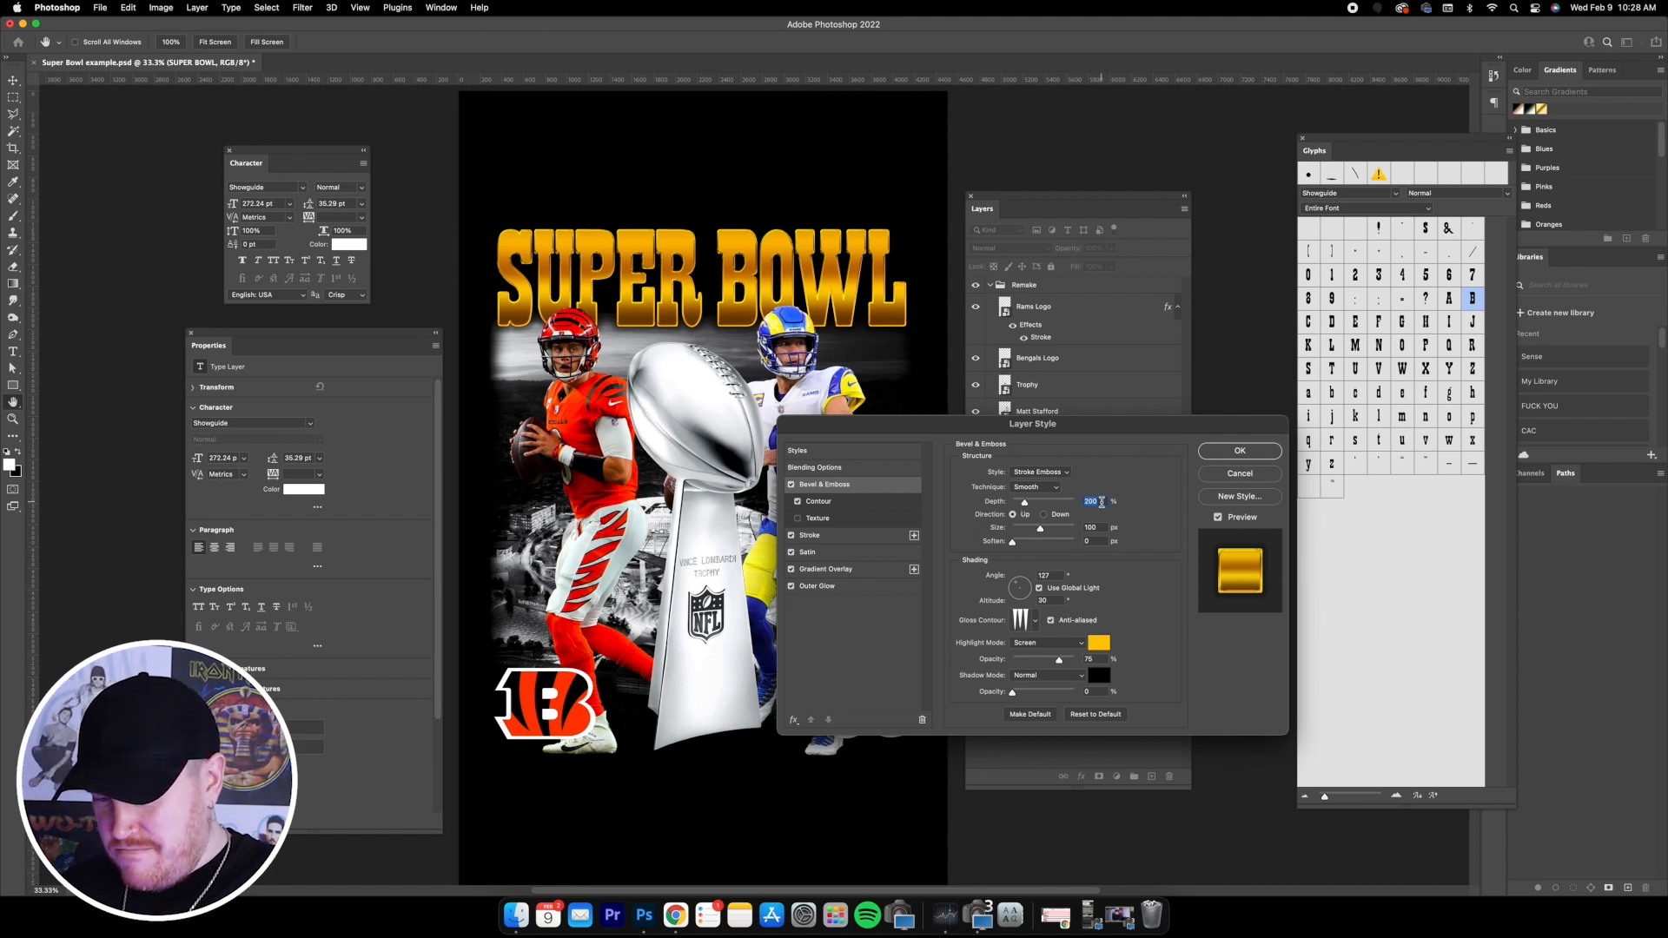
{"action": "type", "text": "150"}
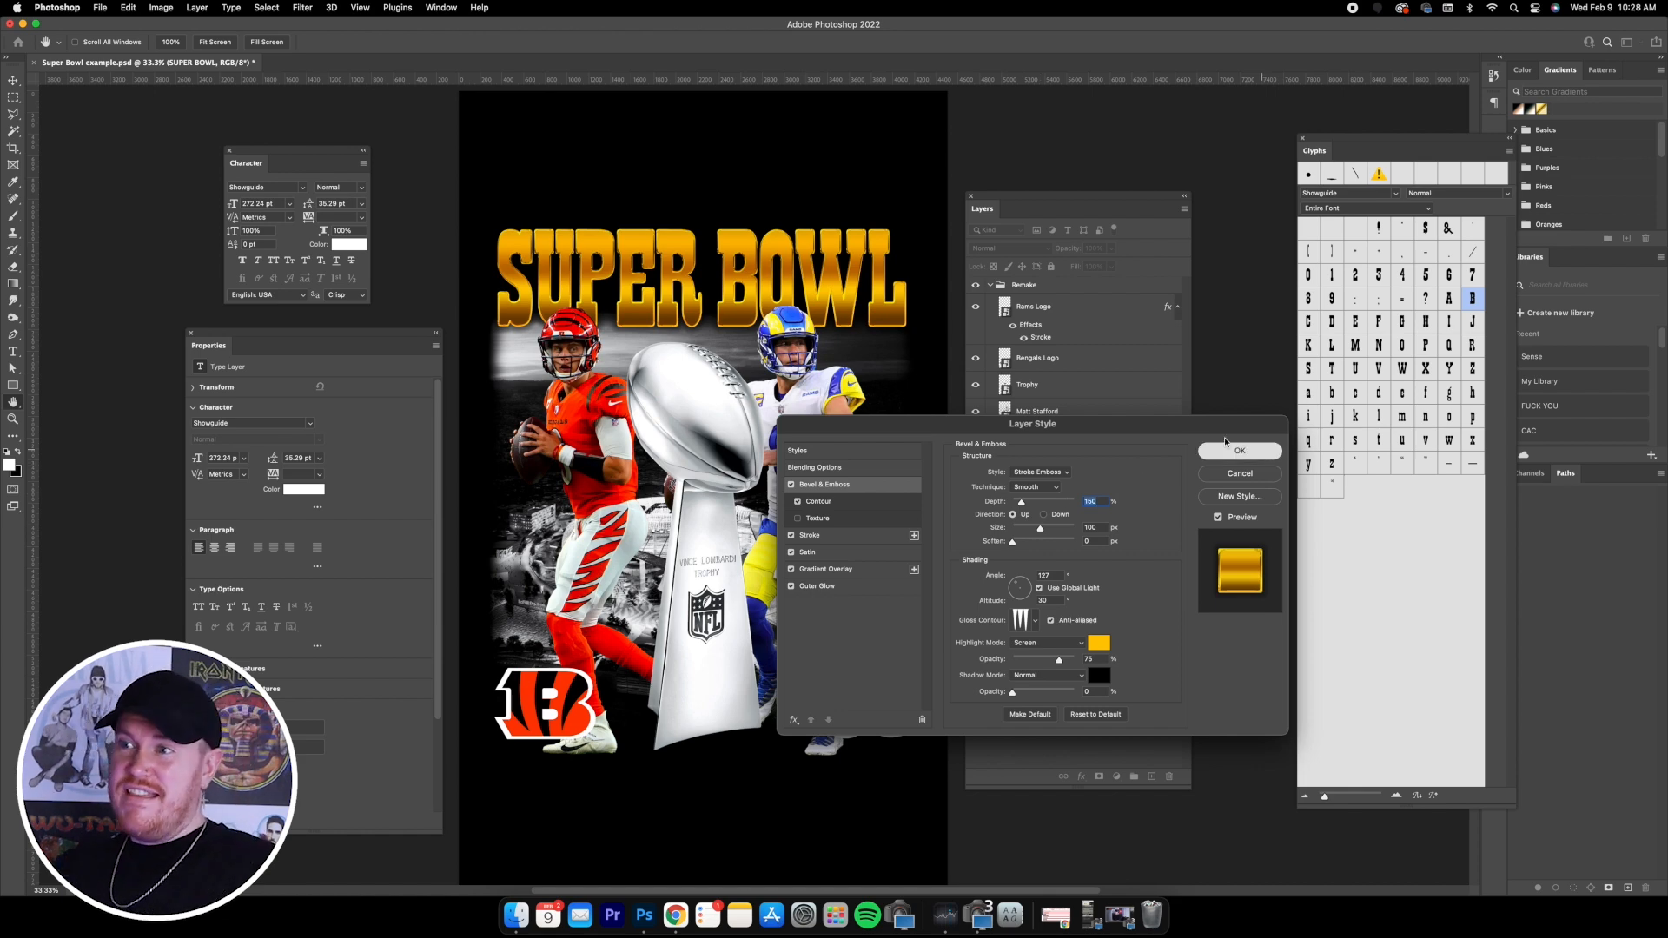
{"action": "left_click", "coordinate": [1263, 453]}
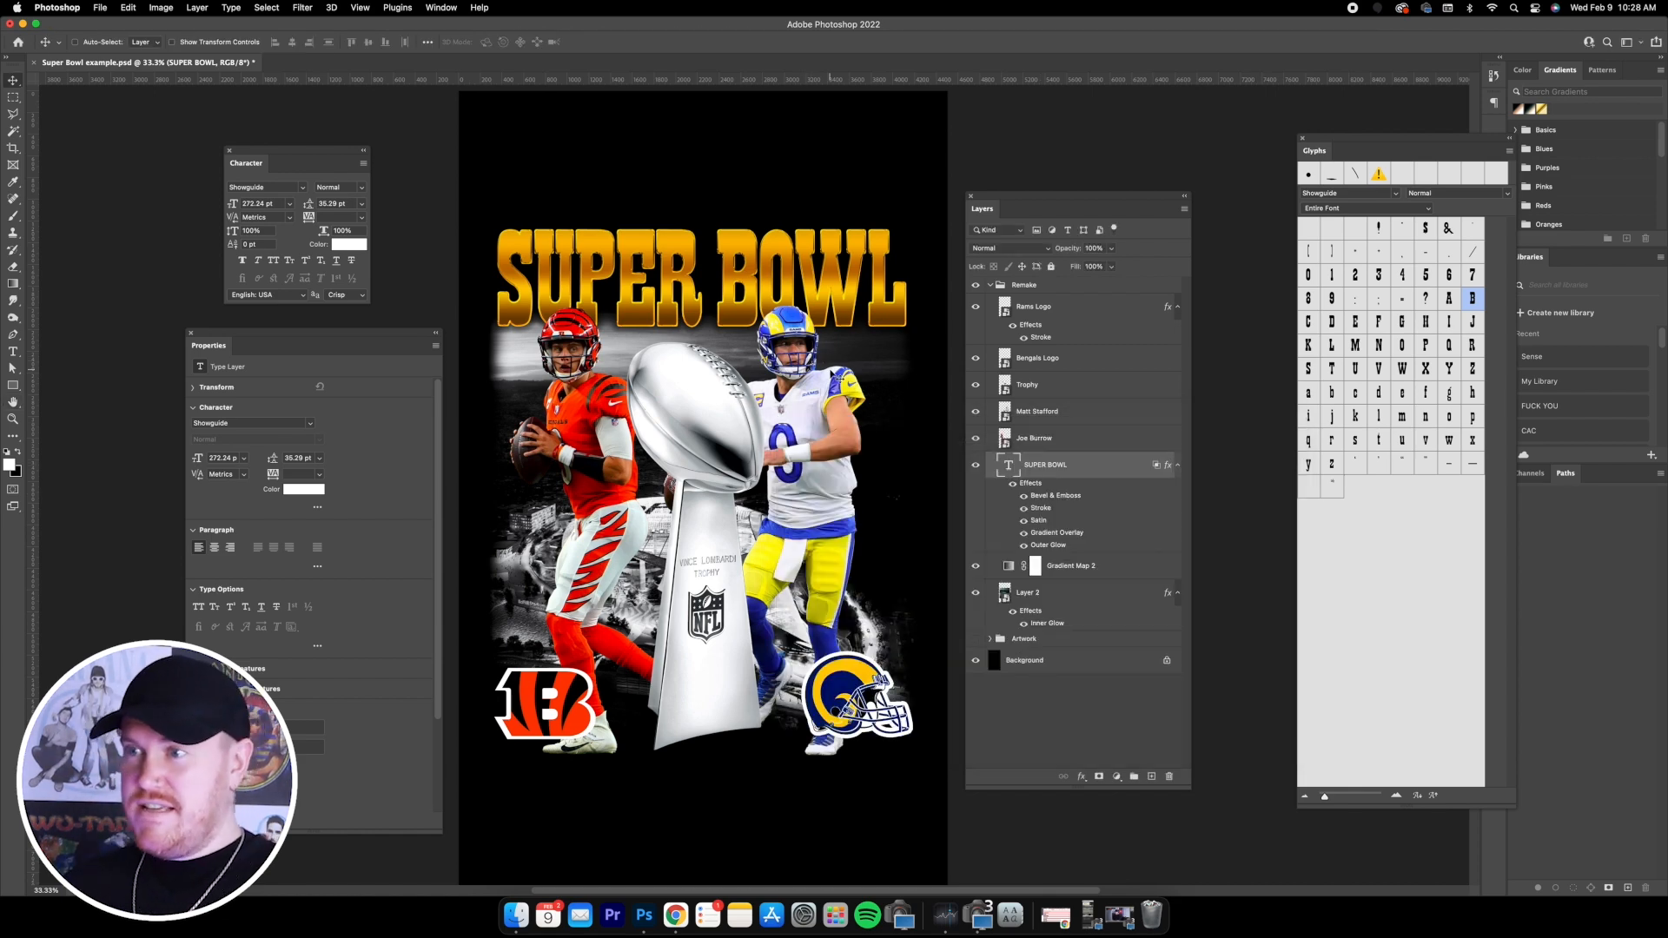
- Duplicate the SUPER BOWL text layer, hide the original and convert the copy to a smart object
{"action": "left_click", "coordinate": [1177, 465]}
{"action": "key", "text": "super+j"}
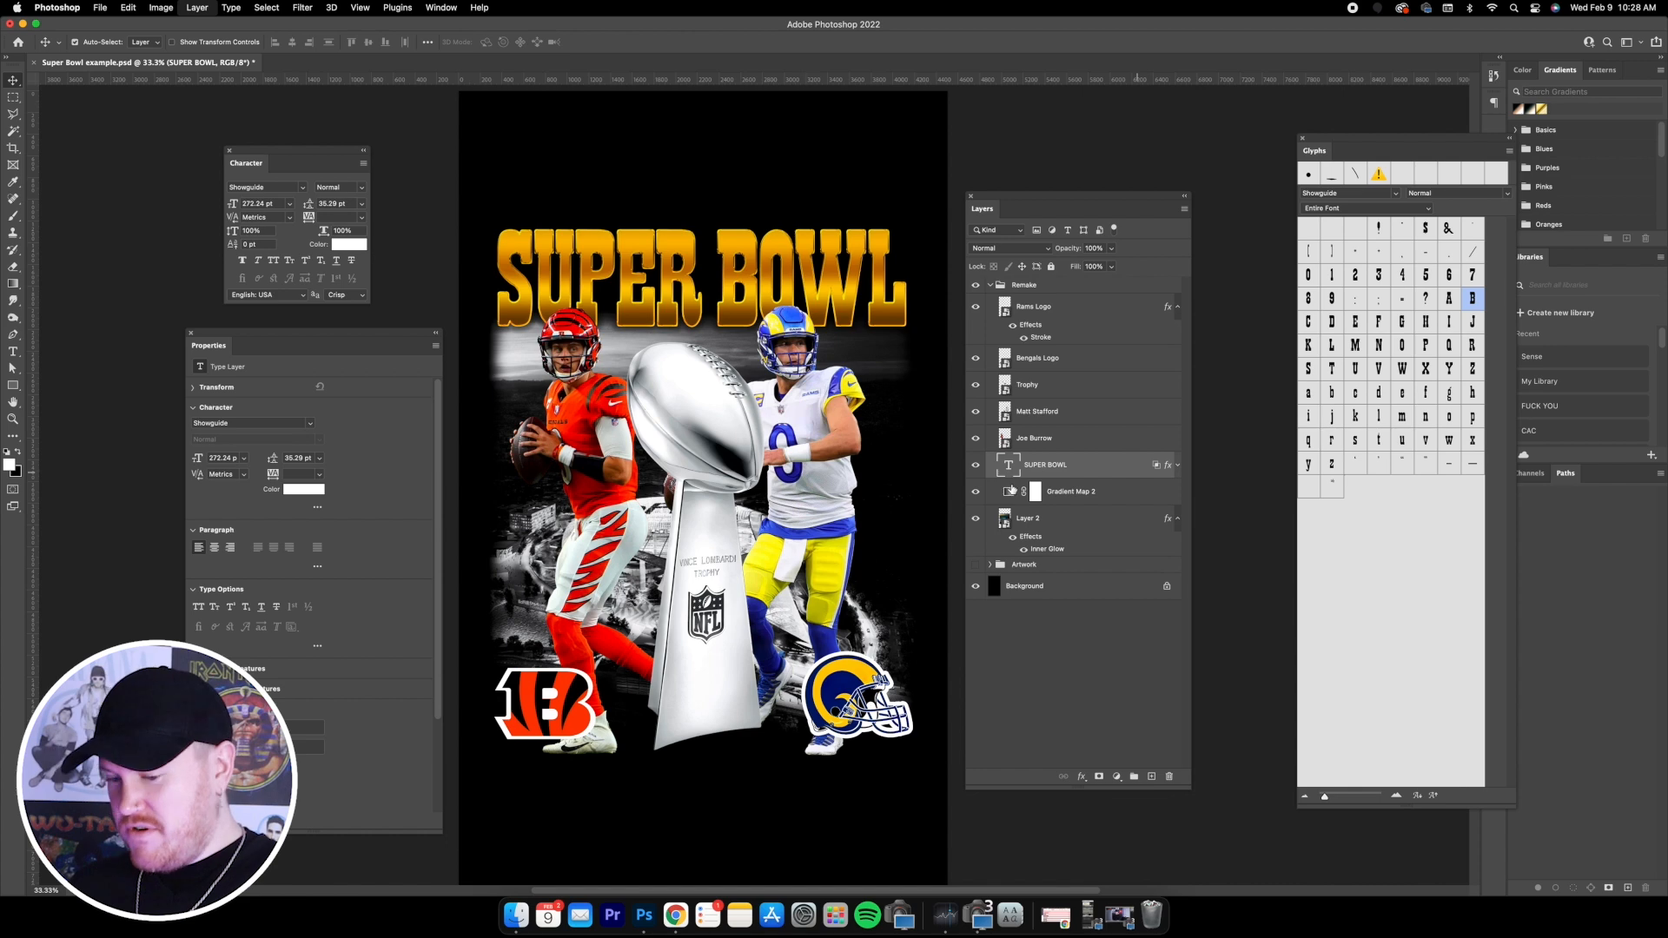
{"action": "left_click", "coordinate": [974, 492]}
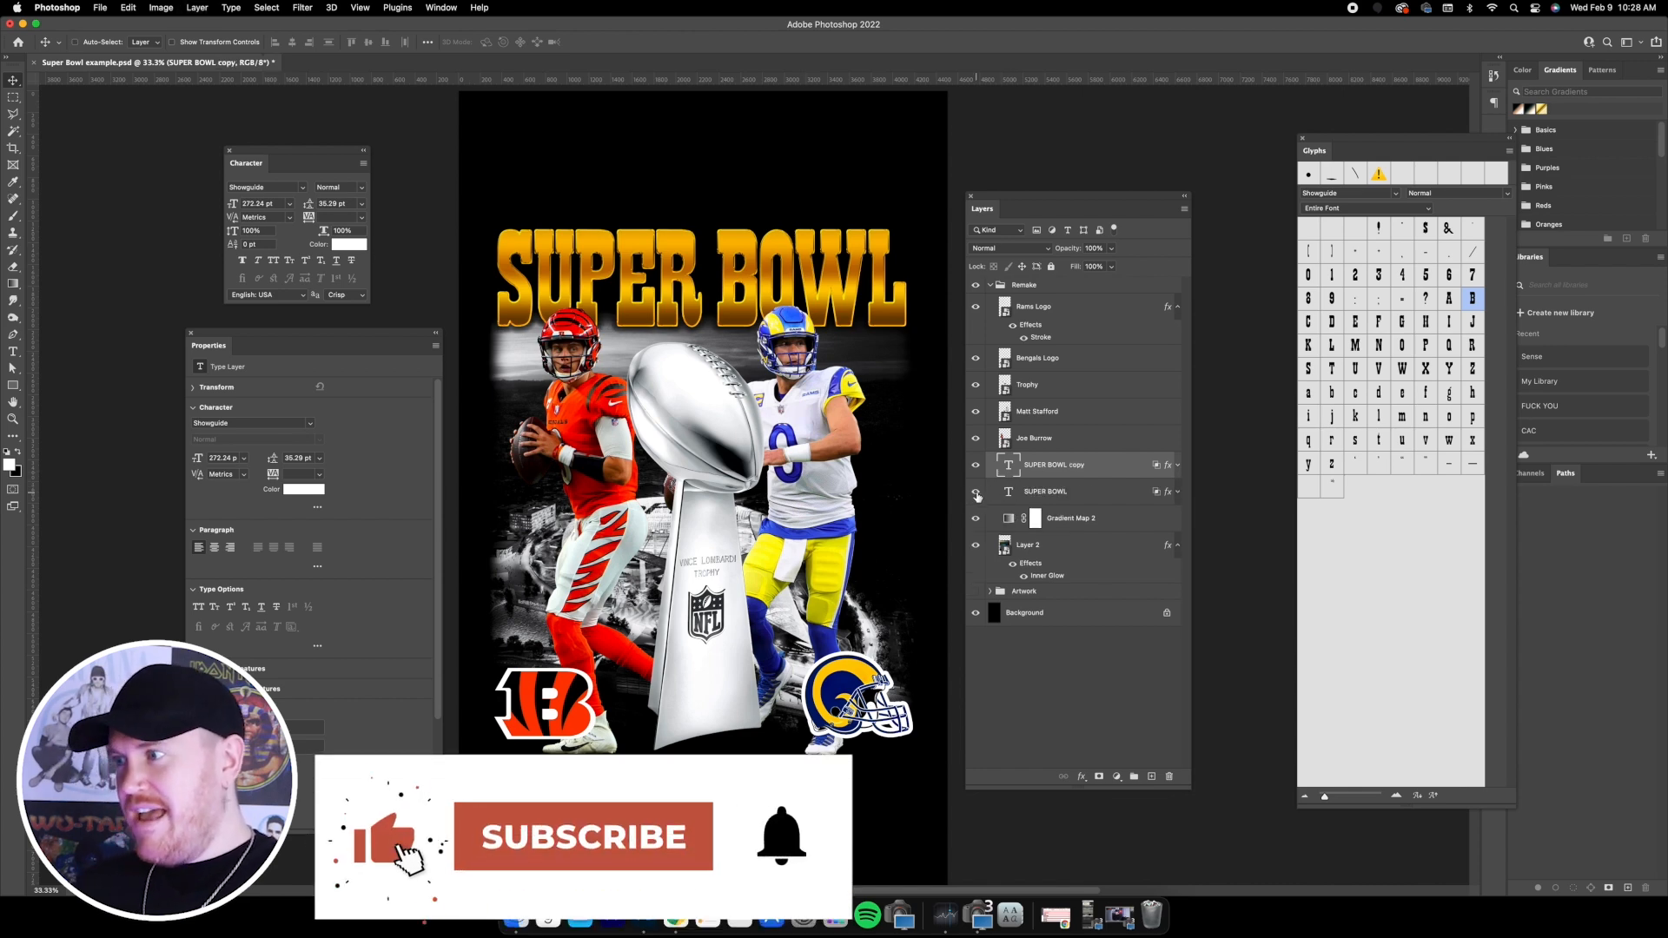
{"action": "right_click", "coordinate": [1108, 469]}
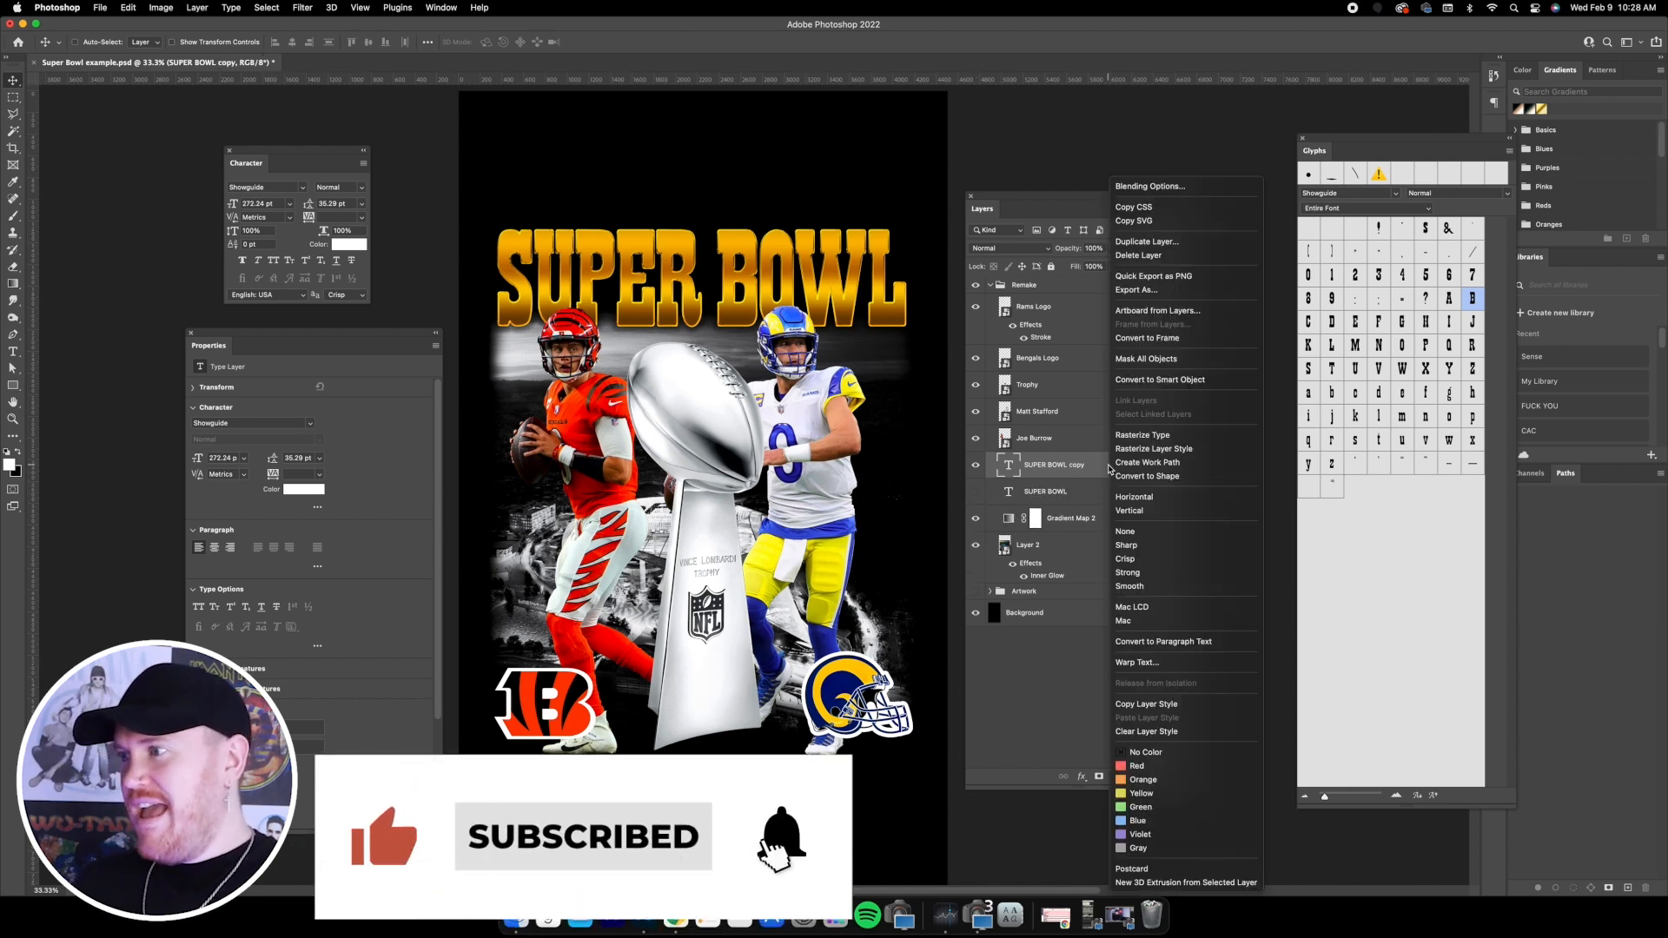
{"action": "left_click", "coordinate": [1158, 387]}
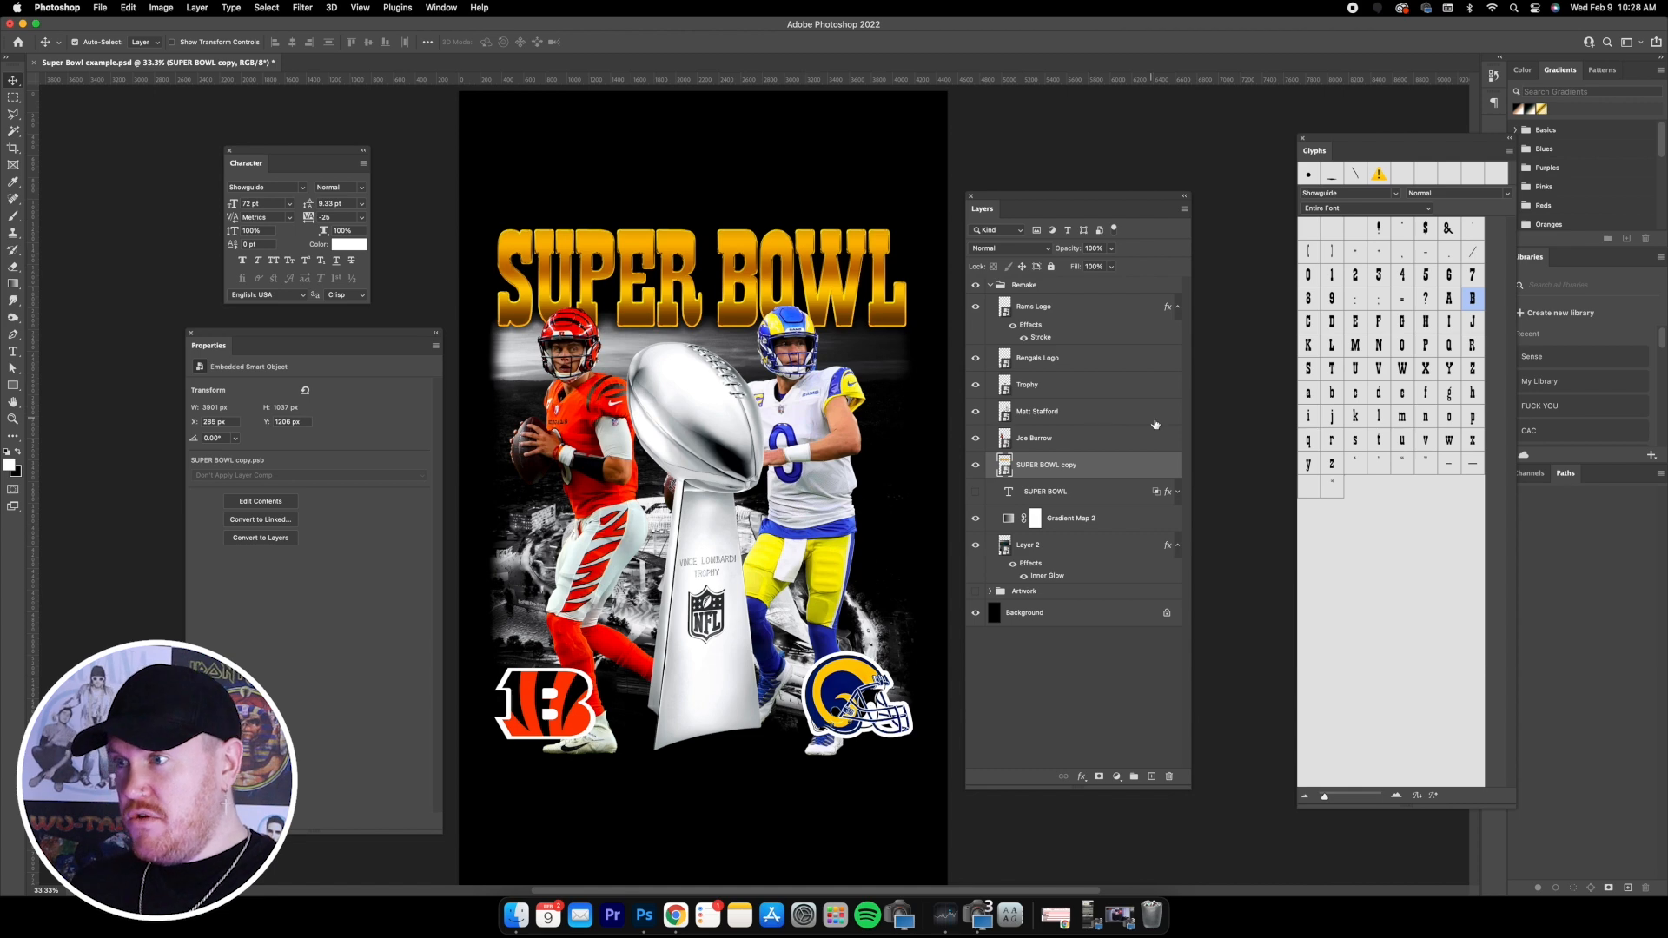
- Desaturate the SUPER BOWL copy fully with Hue/Saturation by setting its saturation to -100
{"action": "key", "text": "super+u"}
{"action": "left_click_drag", "start_coordinate": [771, 224], "coordinate": [821, 499]}
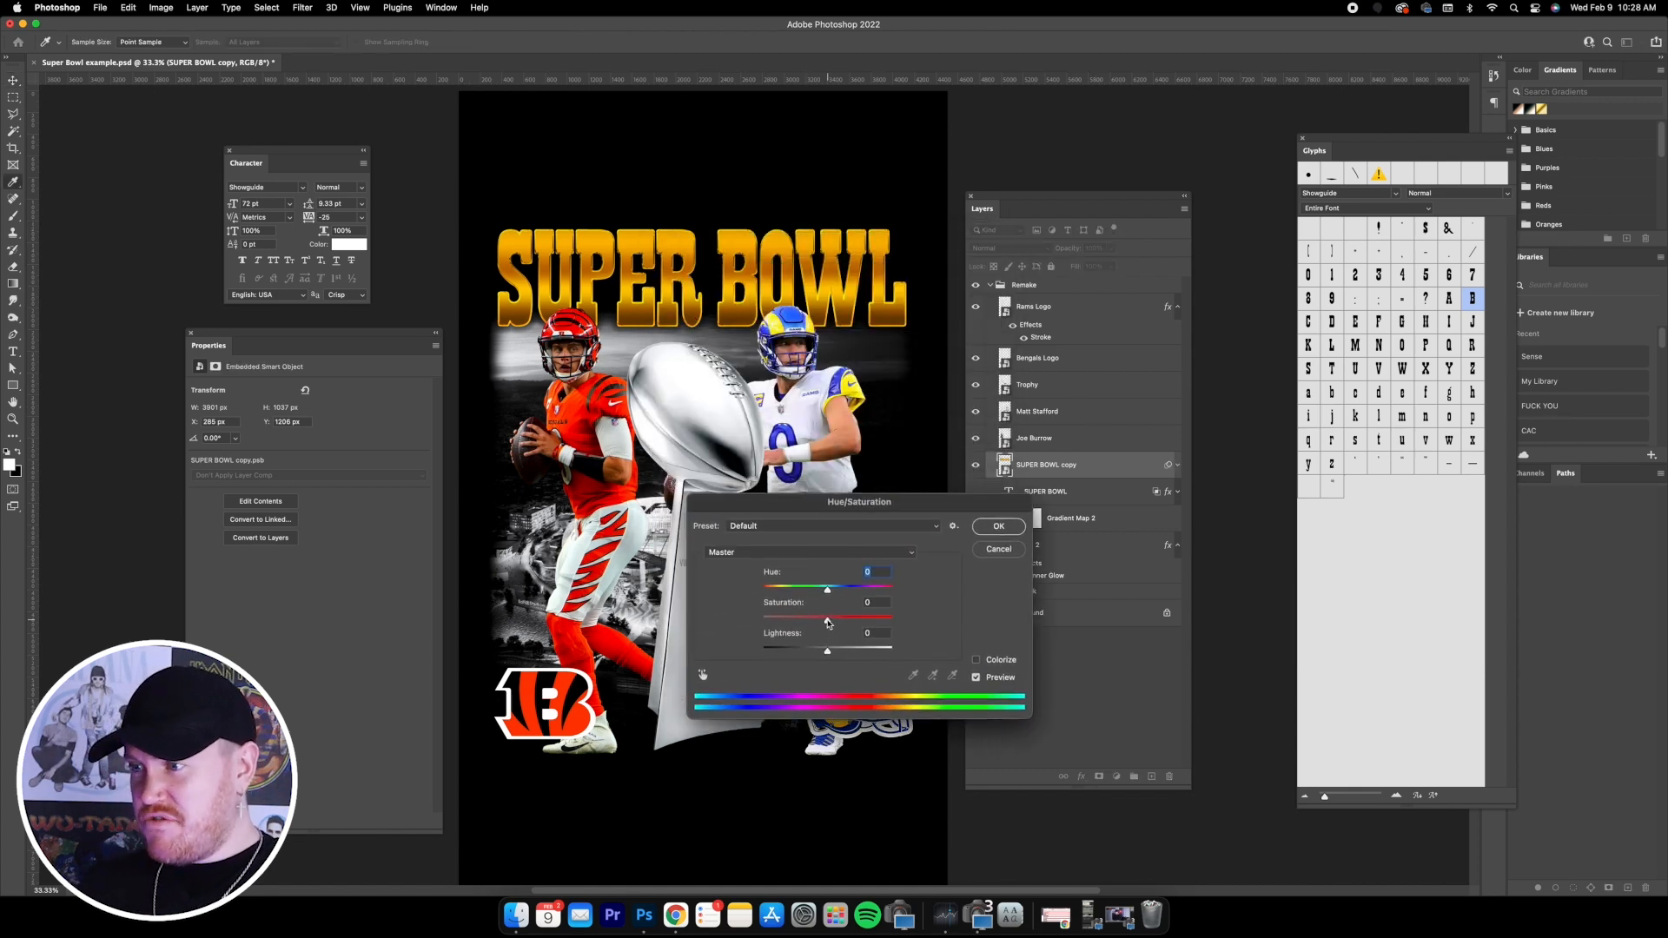
{"action": "left_click_drag", "start_coordinate": [828, 620], "coordinate": [762, 620]}
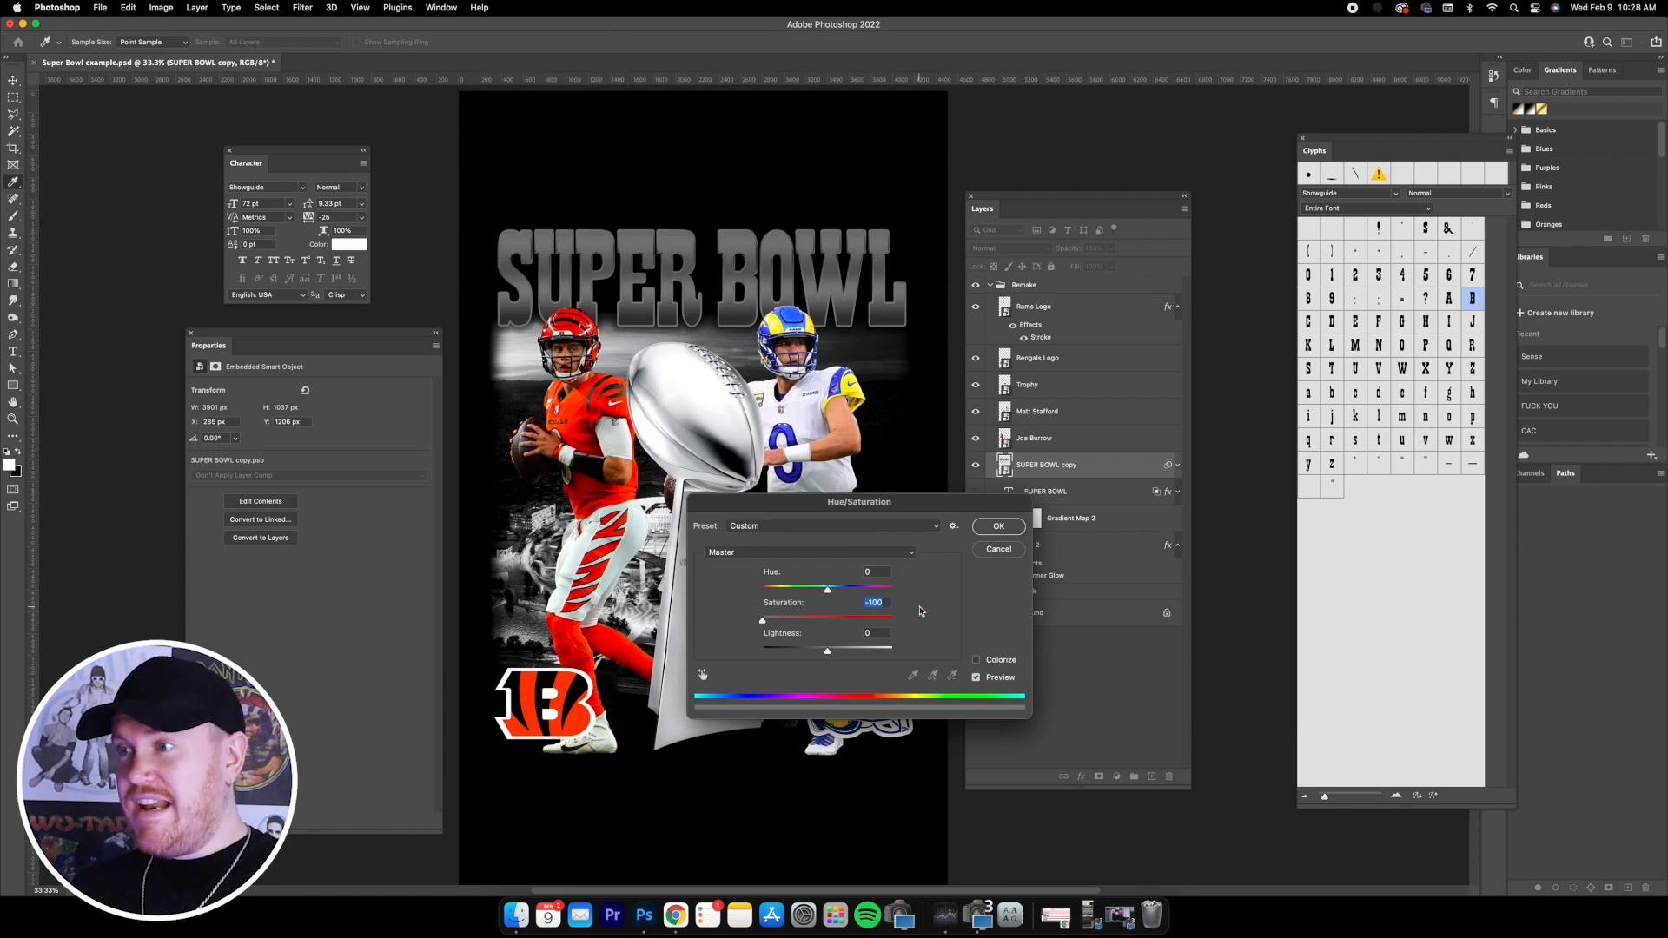
{"action": "left_click", "coordinate": [999, 528]}
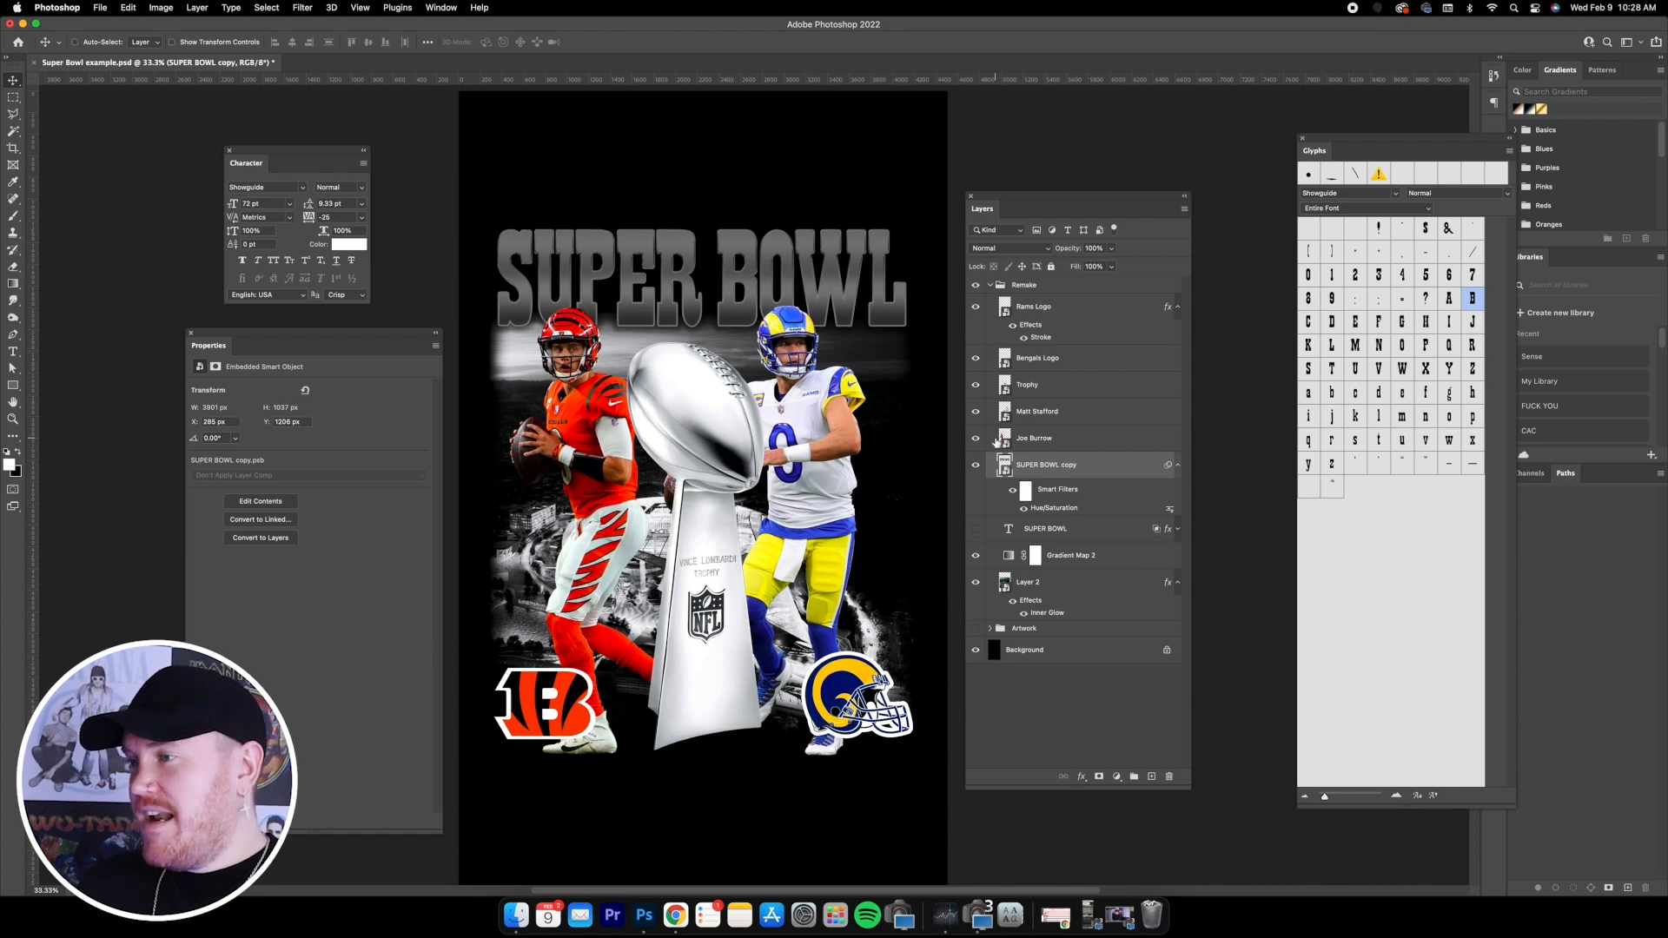
- Apply a legacy Brightness/Contrast adjustment to the SUPER BOWL copy with brightness 16 and contrast 61
{"action": "left_click", "coordinate": [161, 7]}
{"action": "mouse_move", "coordinate": [176, 50]}
{"action": "left_click", "coordinate": [348, 45]}
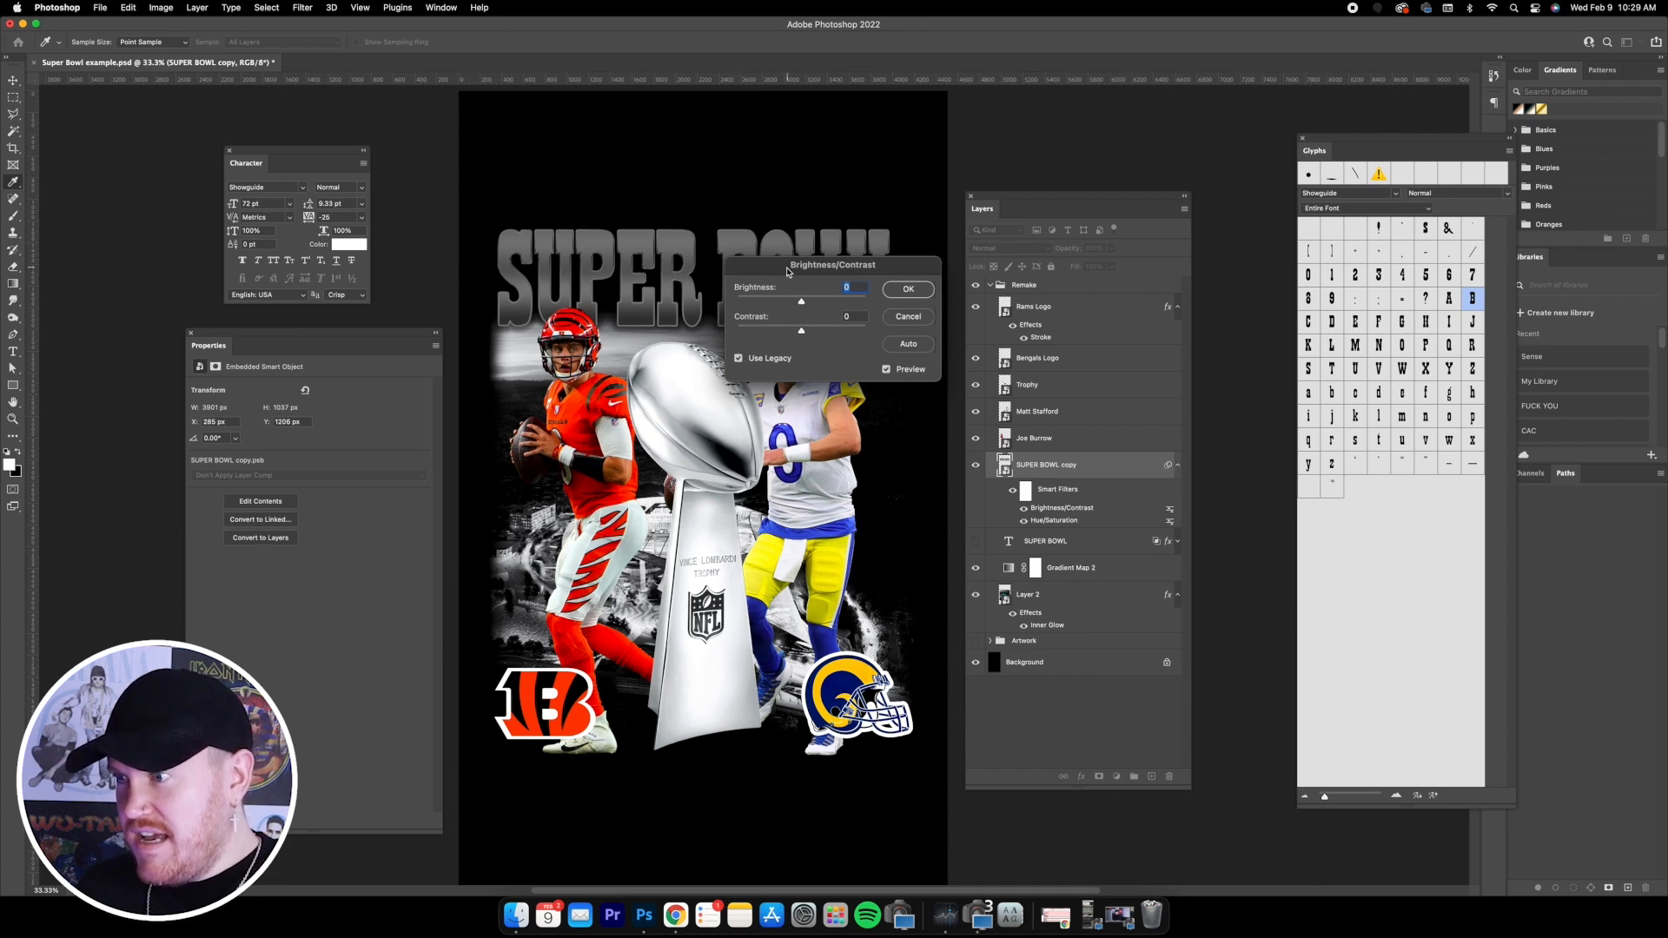
{"action": "left_click_drag", "start_coordinate": [788, 265], "coordinate": [729, 428]}
{"action": "left_click", "coordinate": [739, 519]}
{"action": "left_click_drag", "start_coordinate": [745, 496], "coordinate": [783, 493]}
{"action": "left_click", "coordinate": [849, 453]}
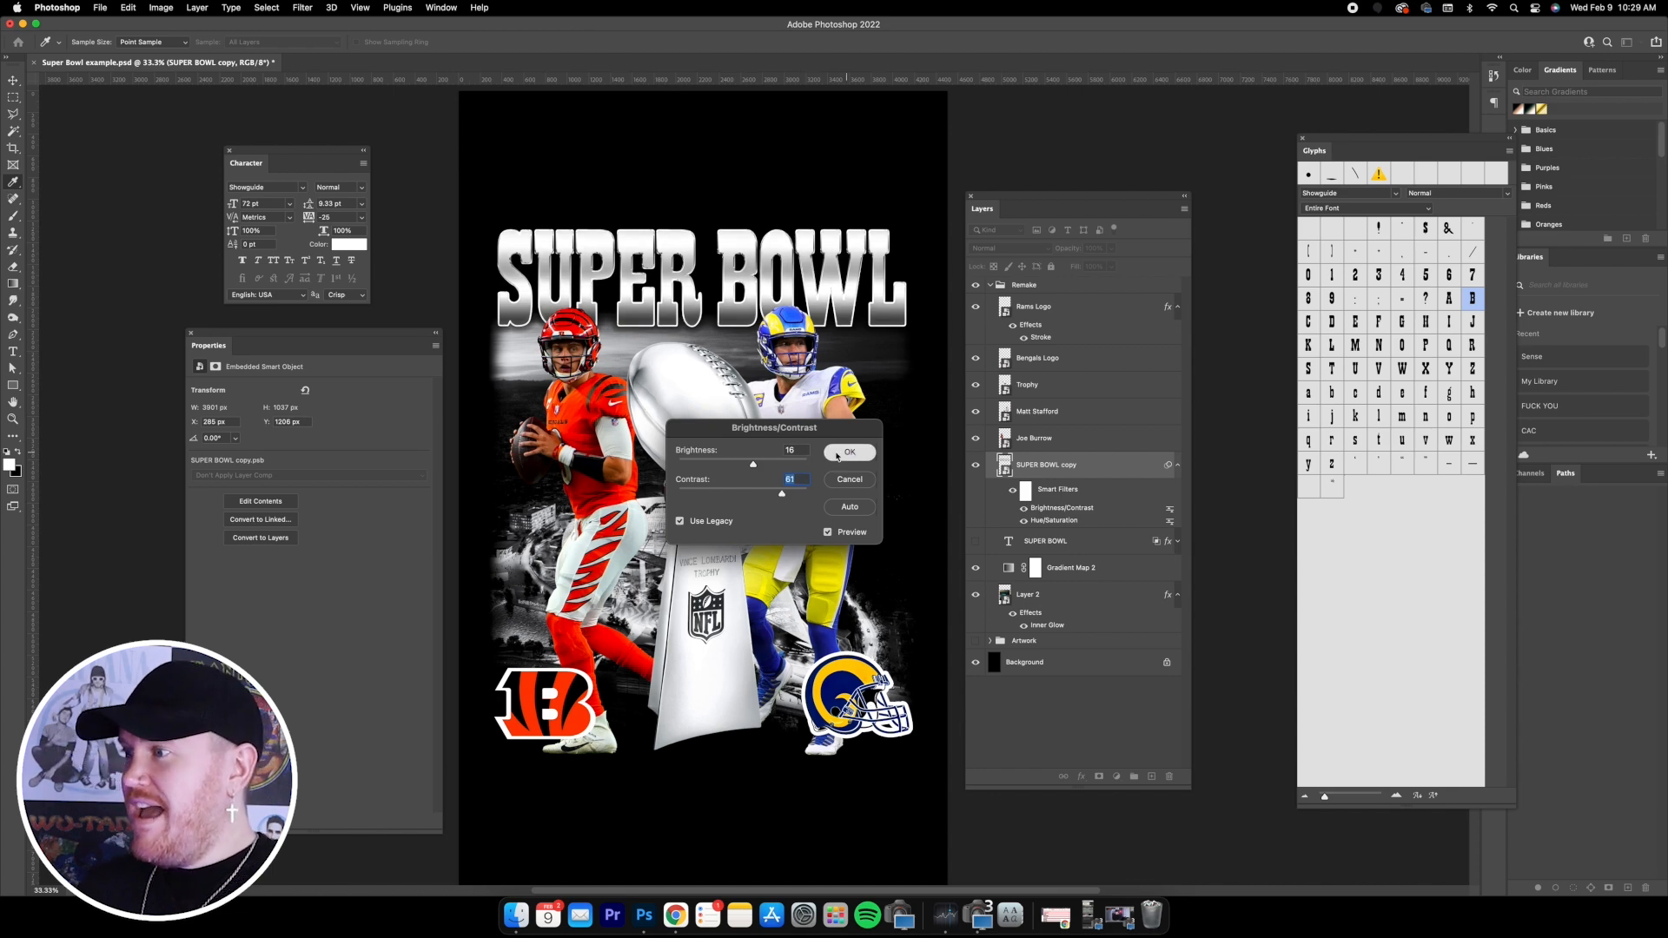
- Show all available effects in the SUPER BOWL copy's layer style and enable a Color Overlay
{"action": "double_click", "coordinate": [1114, 475]}
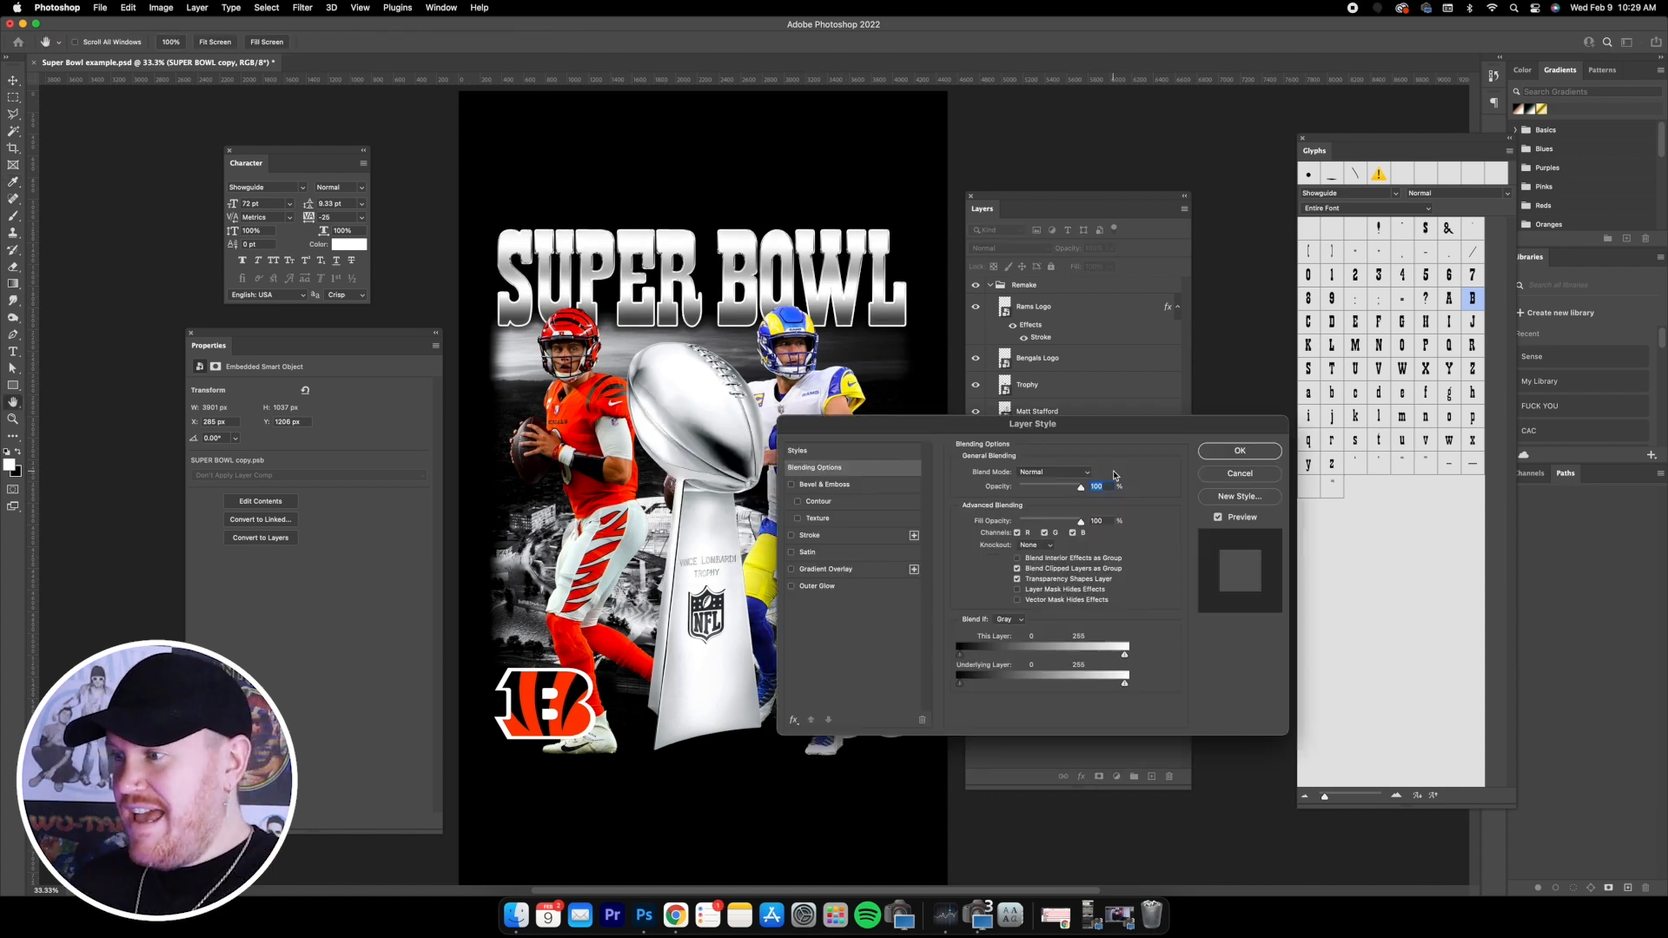
{"action": "left_click", "coordinate": [793, 720]}
{"action": "left_click", "coordinate": [819, 735]}
{"action": "left_click", "coordinate": [839, 606]}
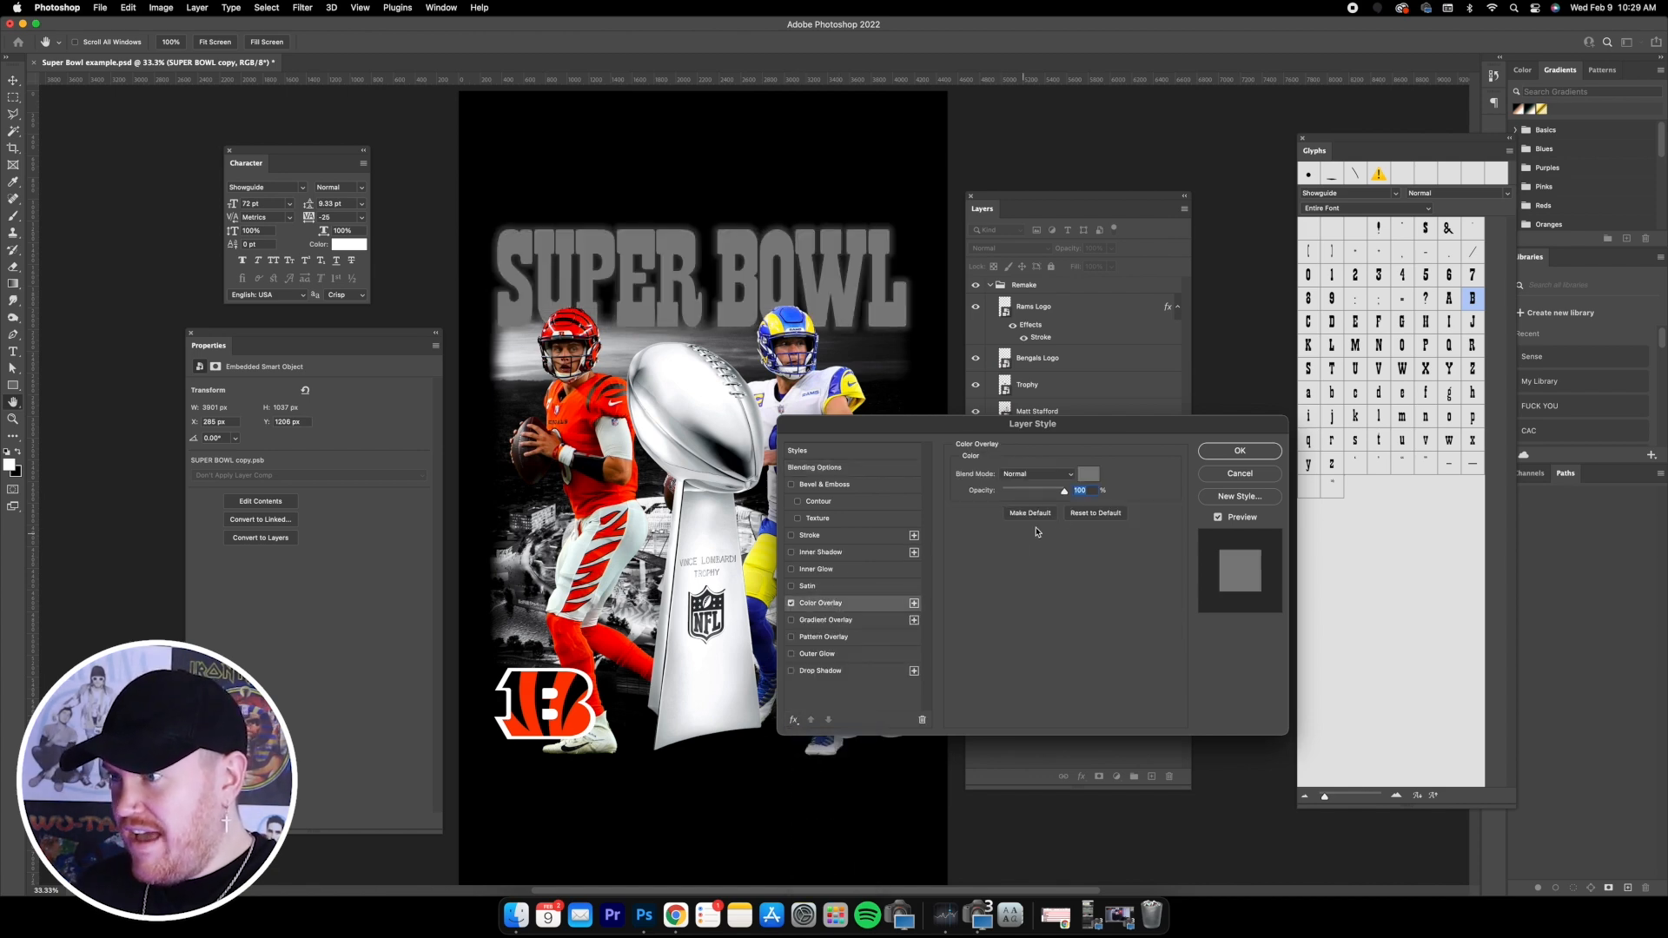
- Set the overlay to a near-white silver (f3f4f8) based on samples from the trophy, with the Multiply blend mode
{"action": "left_click", "coordinate": [1099, 473]}
{"action": "left_click", "coordinate": [653, 396]}
{"action": "left_click", "coordinate": [661, 400]}
{"action": "left_click", "coordinate": [666, 403]}
{"action": "left_click", "coordinate": [658, 384]}
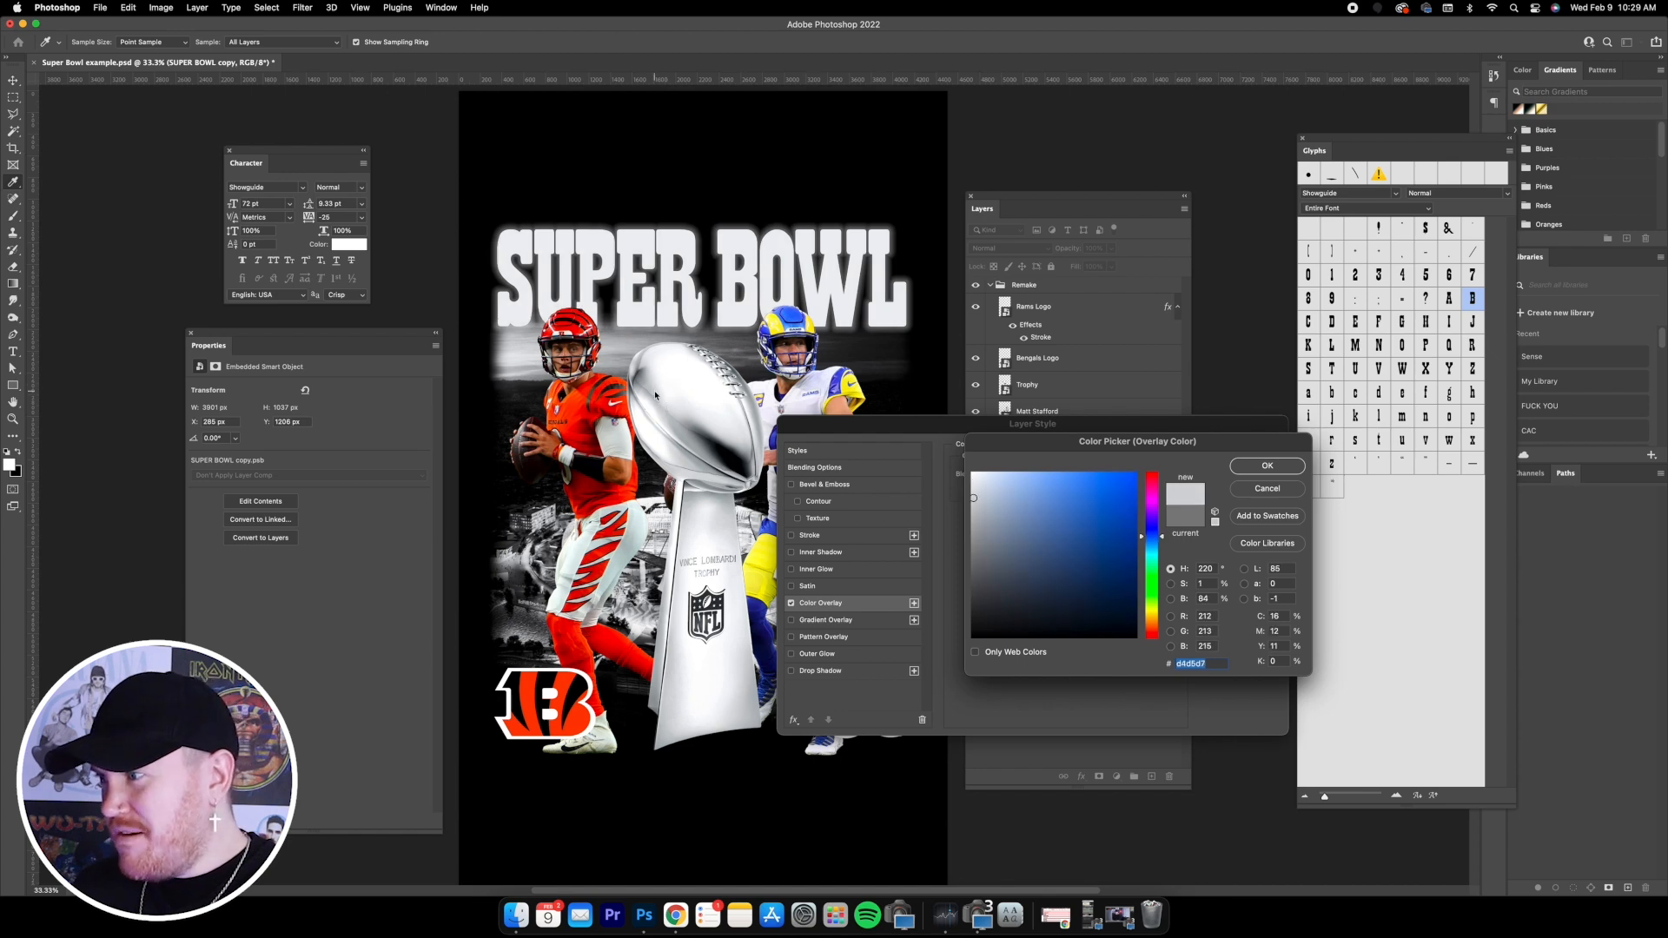
{"action": "left_click", "coordinate": [661, 391]}
{"action": "left_click", "coordinate": [977, 477]}
{"action": "left_click", "coordinate": [974, 476]}
{"action": "left_click", "coordinate": [1267, 466]}
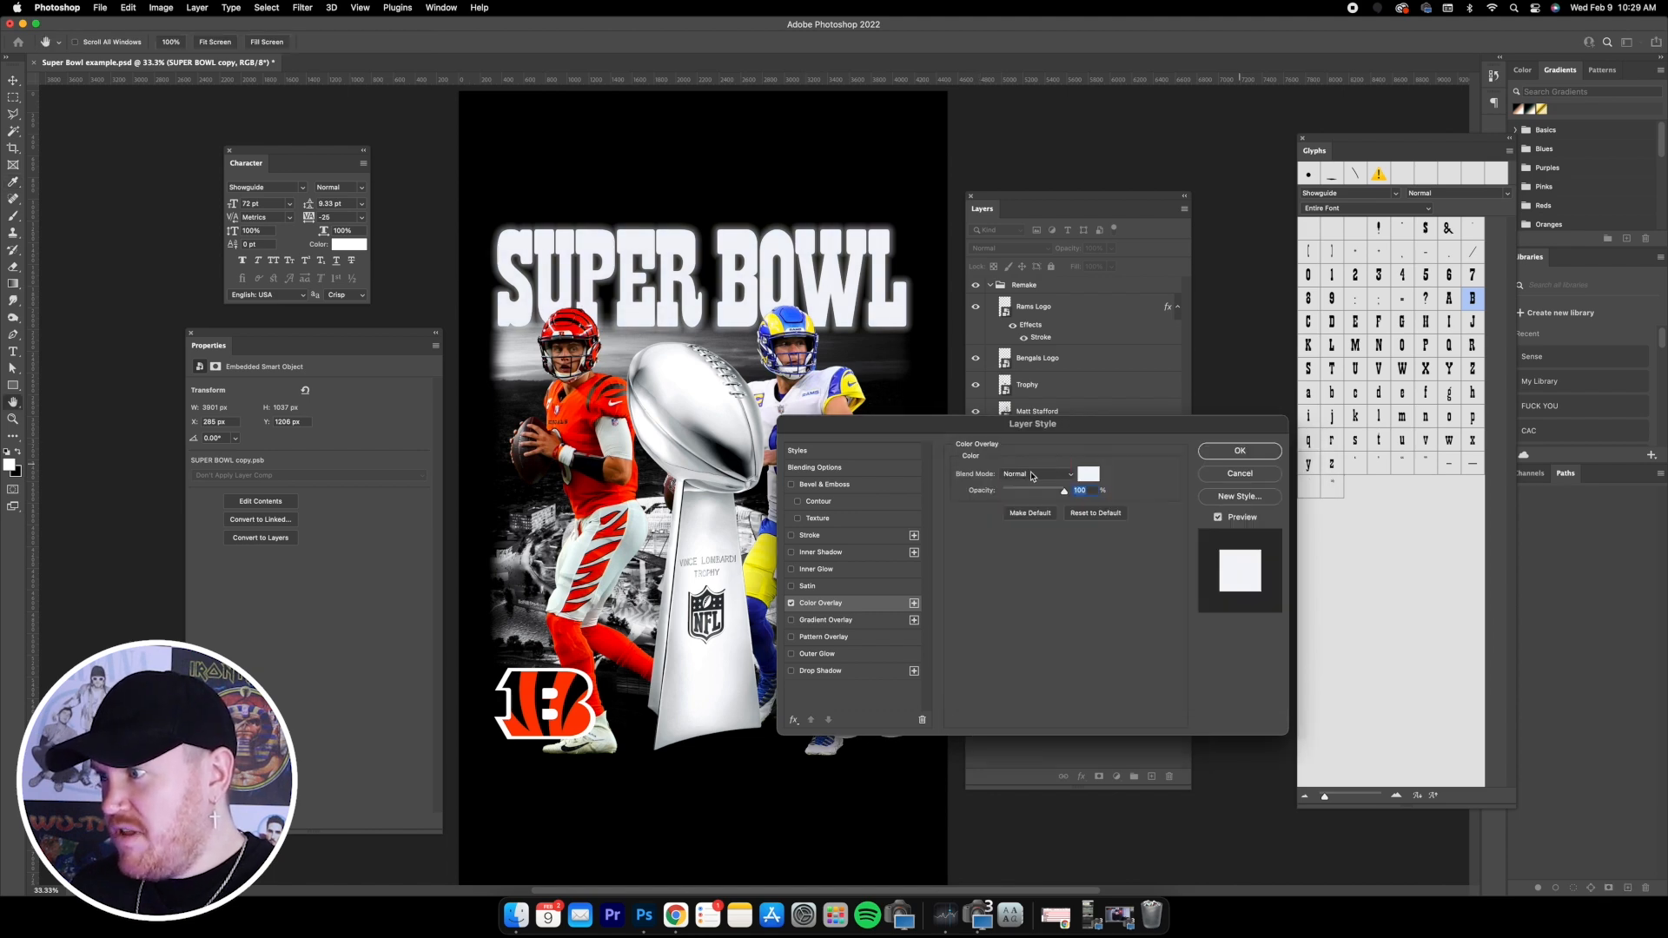
{"action": "left_click", "coordinate": [1033, 475]}
{"action": "left_click", "coordinate": [1018, 519]}
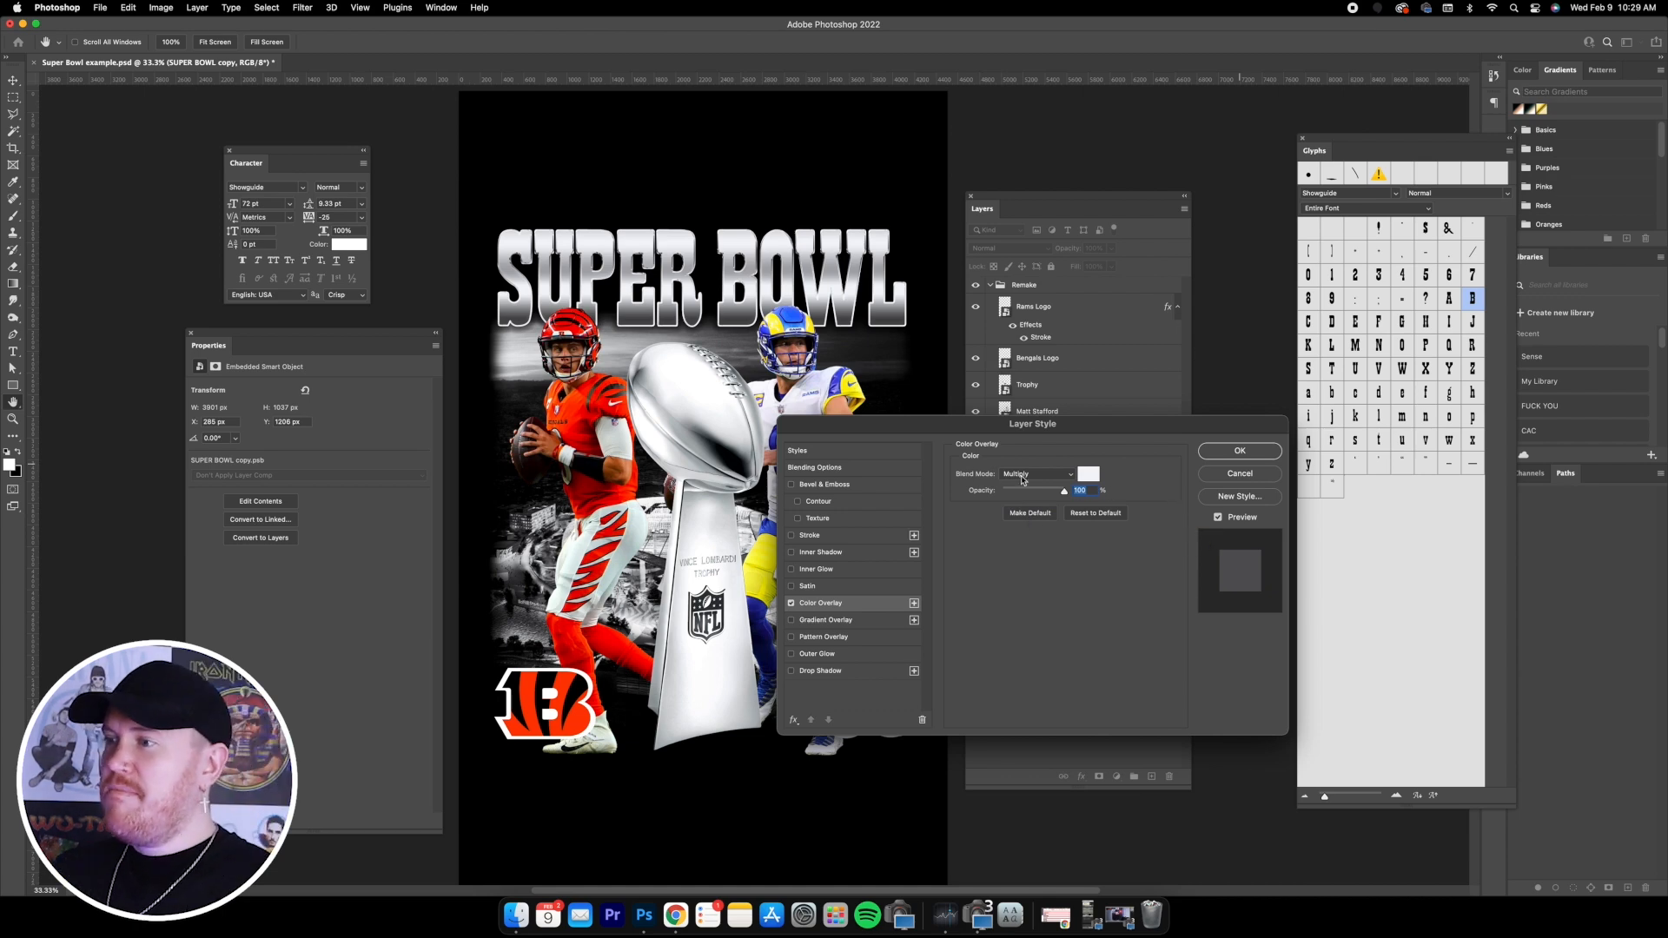
- Resample the heading's overlay colour from the trophy's bright silver area as f4f5f7
{"action": "left_click", "coordinate": [1090, 476]}
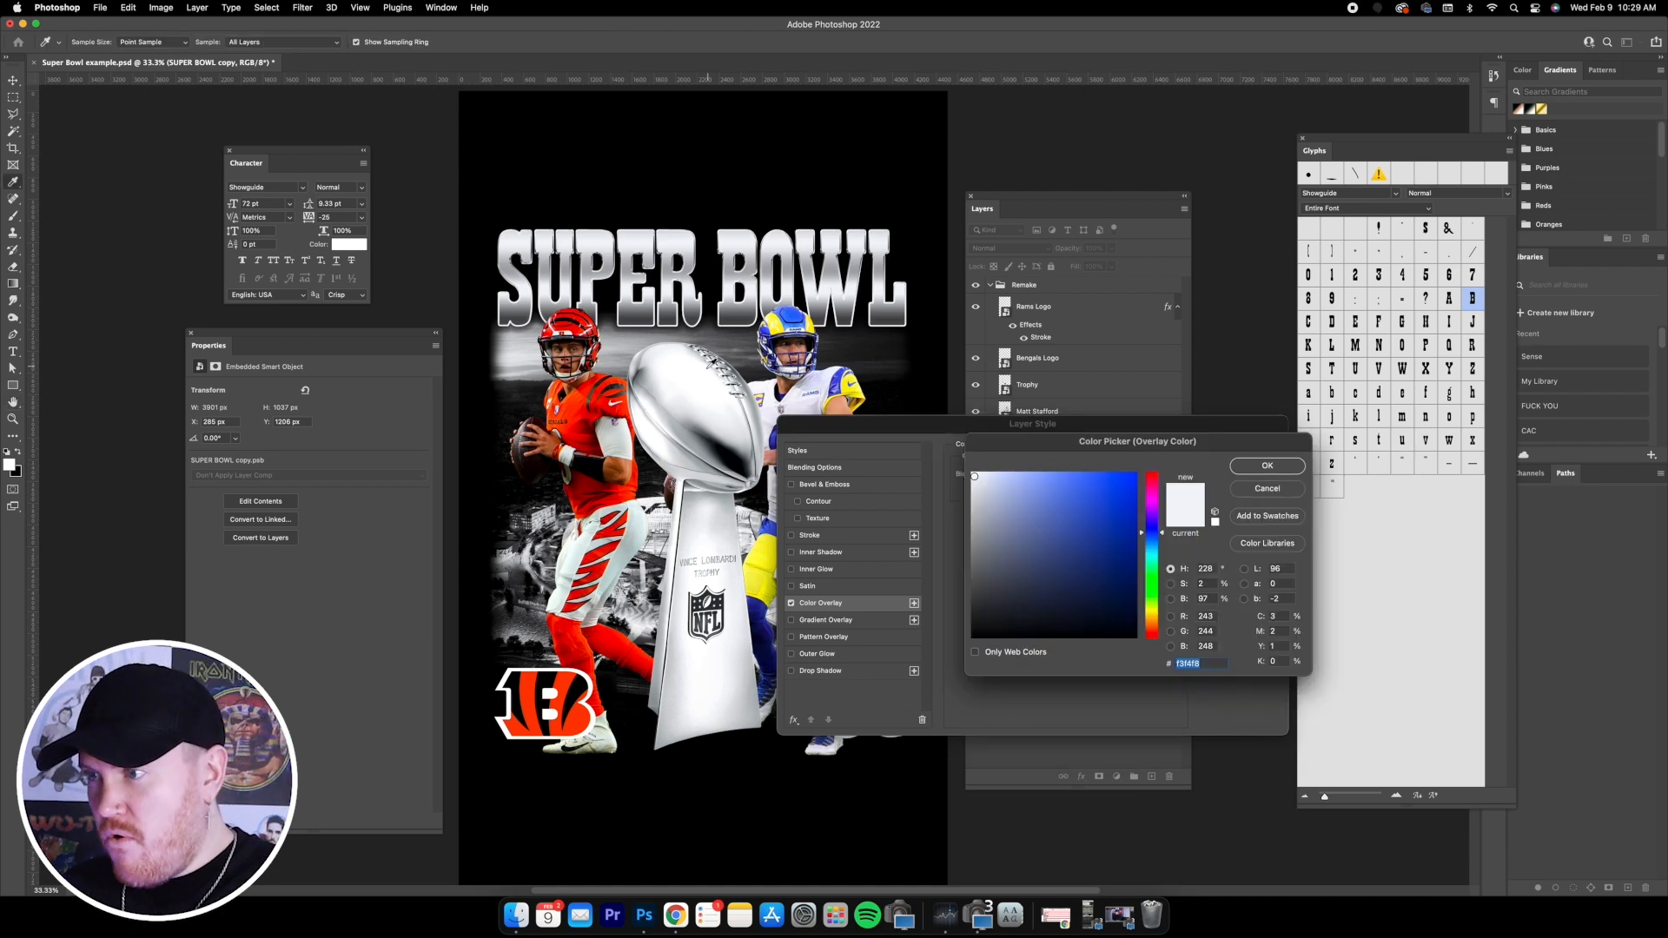
{"action": "left_click", "coordinate": [683, 413]}
{"action": "left_click", "coordinate": [675, 406]}
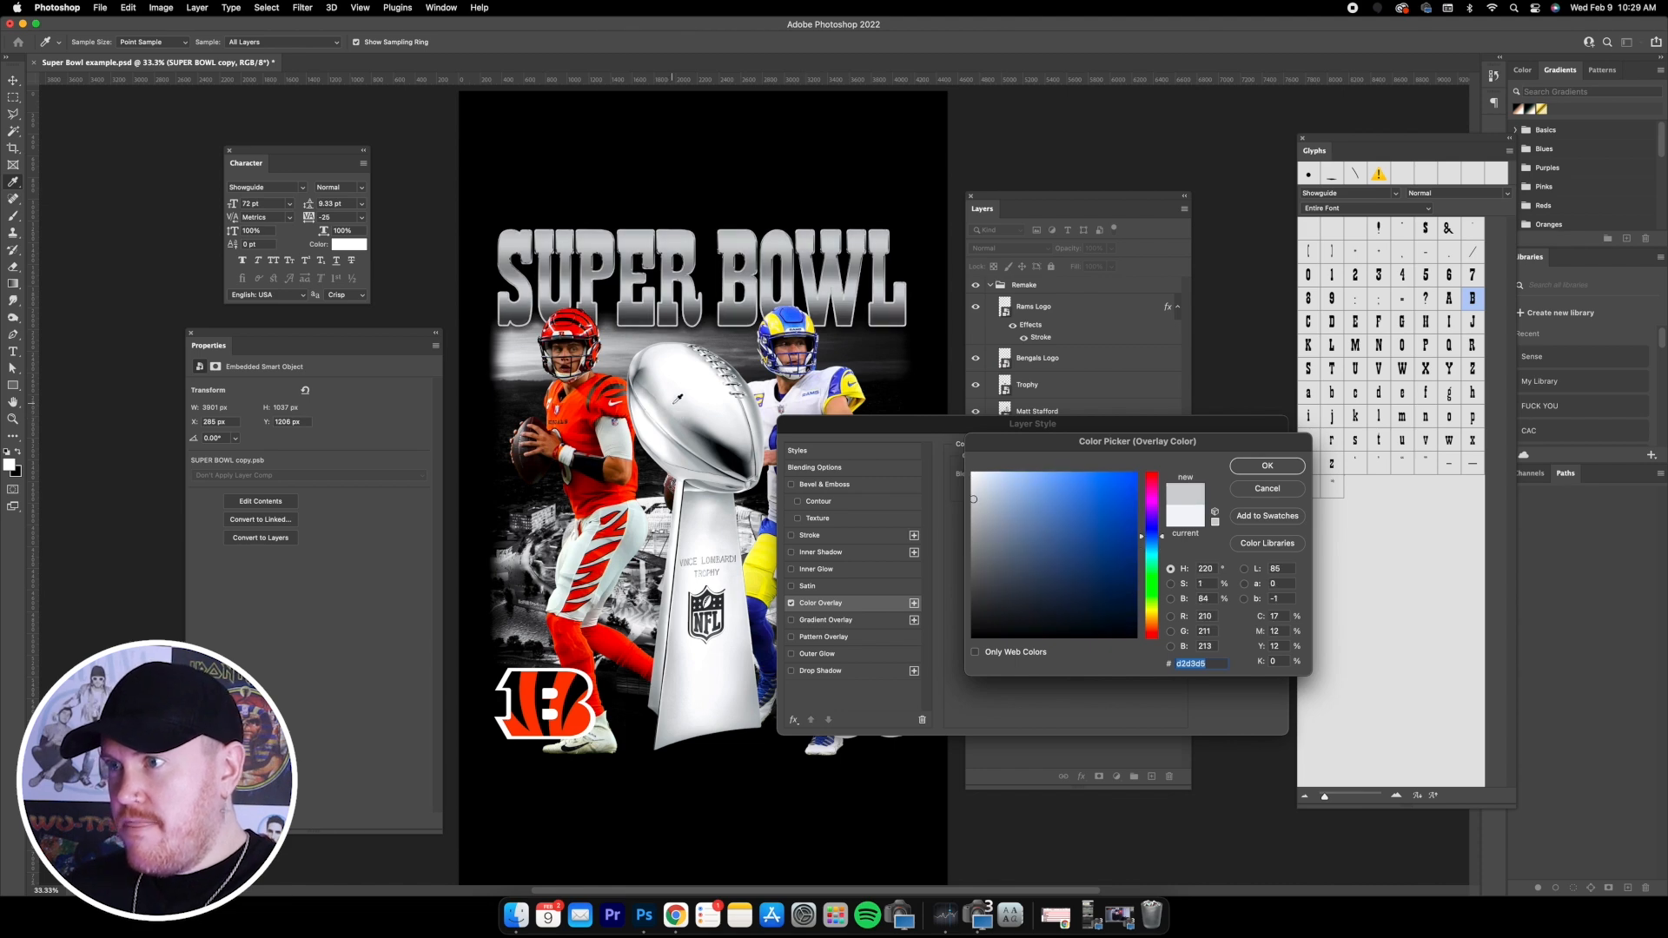
{"action": "left_click", "coordinate": [693, 379]}
{"action": "left_click", "coordinate": [677, 387]}
{"action": "left_click", "coordinate": [678, 389]}
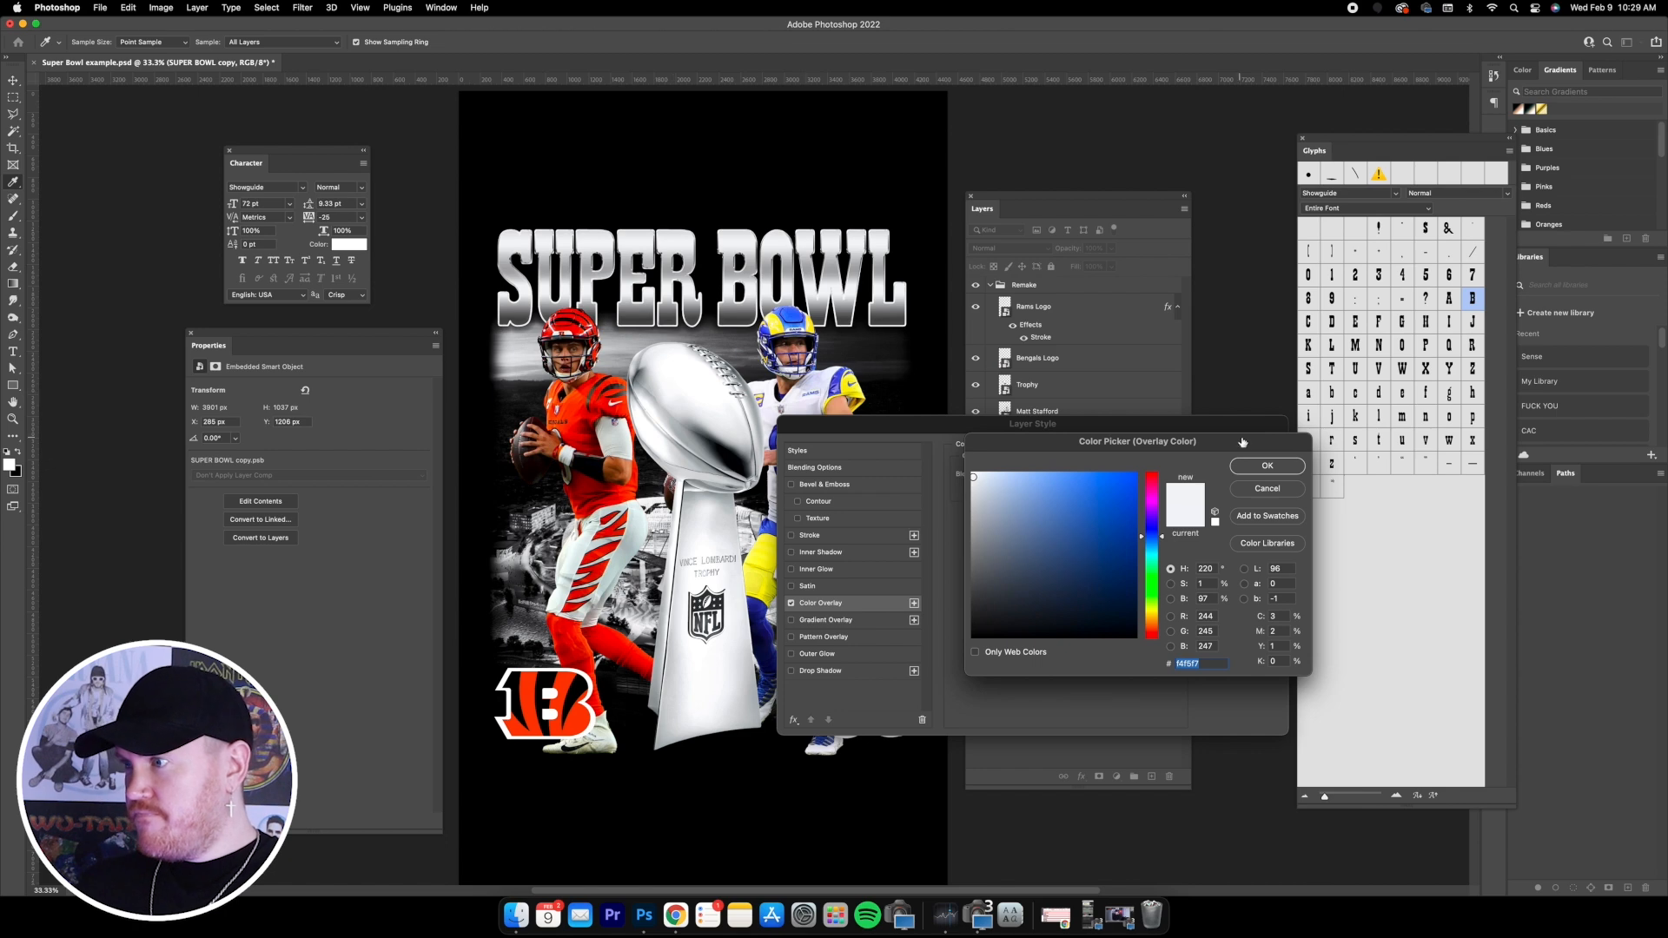
- Refine the heading's overlay colour to a pale blue-silver (dfe5f2) and accept the layer style
{"action": "left_click", "coordinate": [975, 479]}
{"action": "left_click_drag", "start_coordinate": [976, 479], "coordinate": [978, 479]}
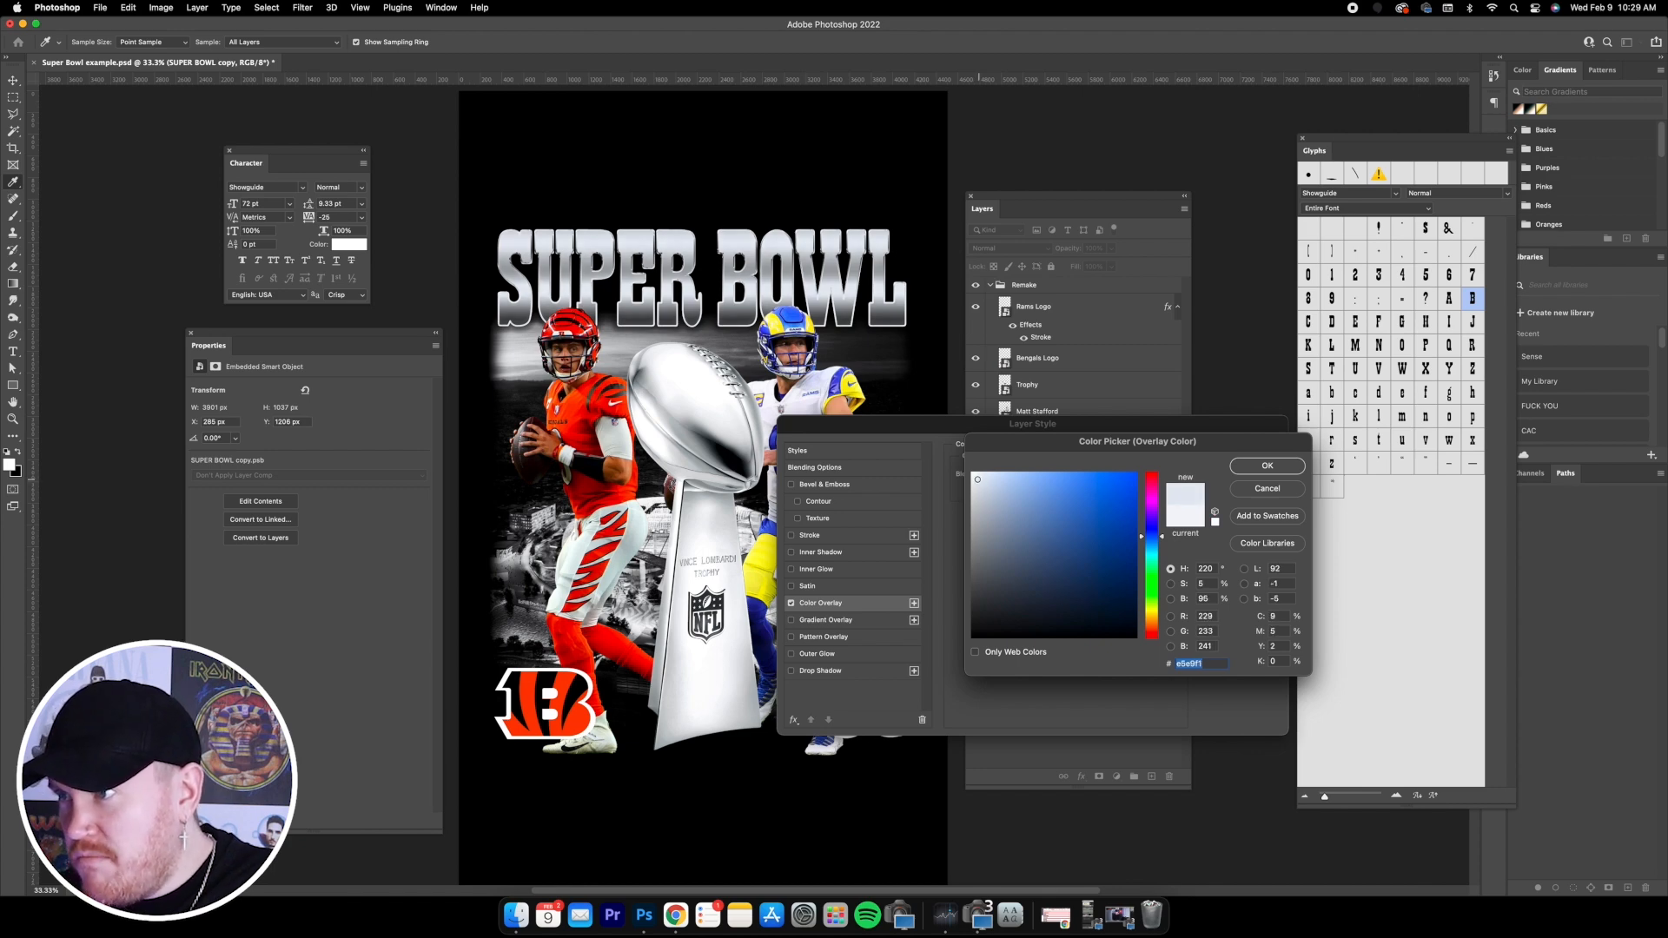
{"action": "left_click_drag", "start_coordinate": [979, 479], "coordinate": [976, 476]}
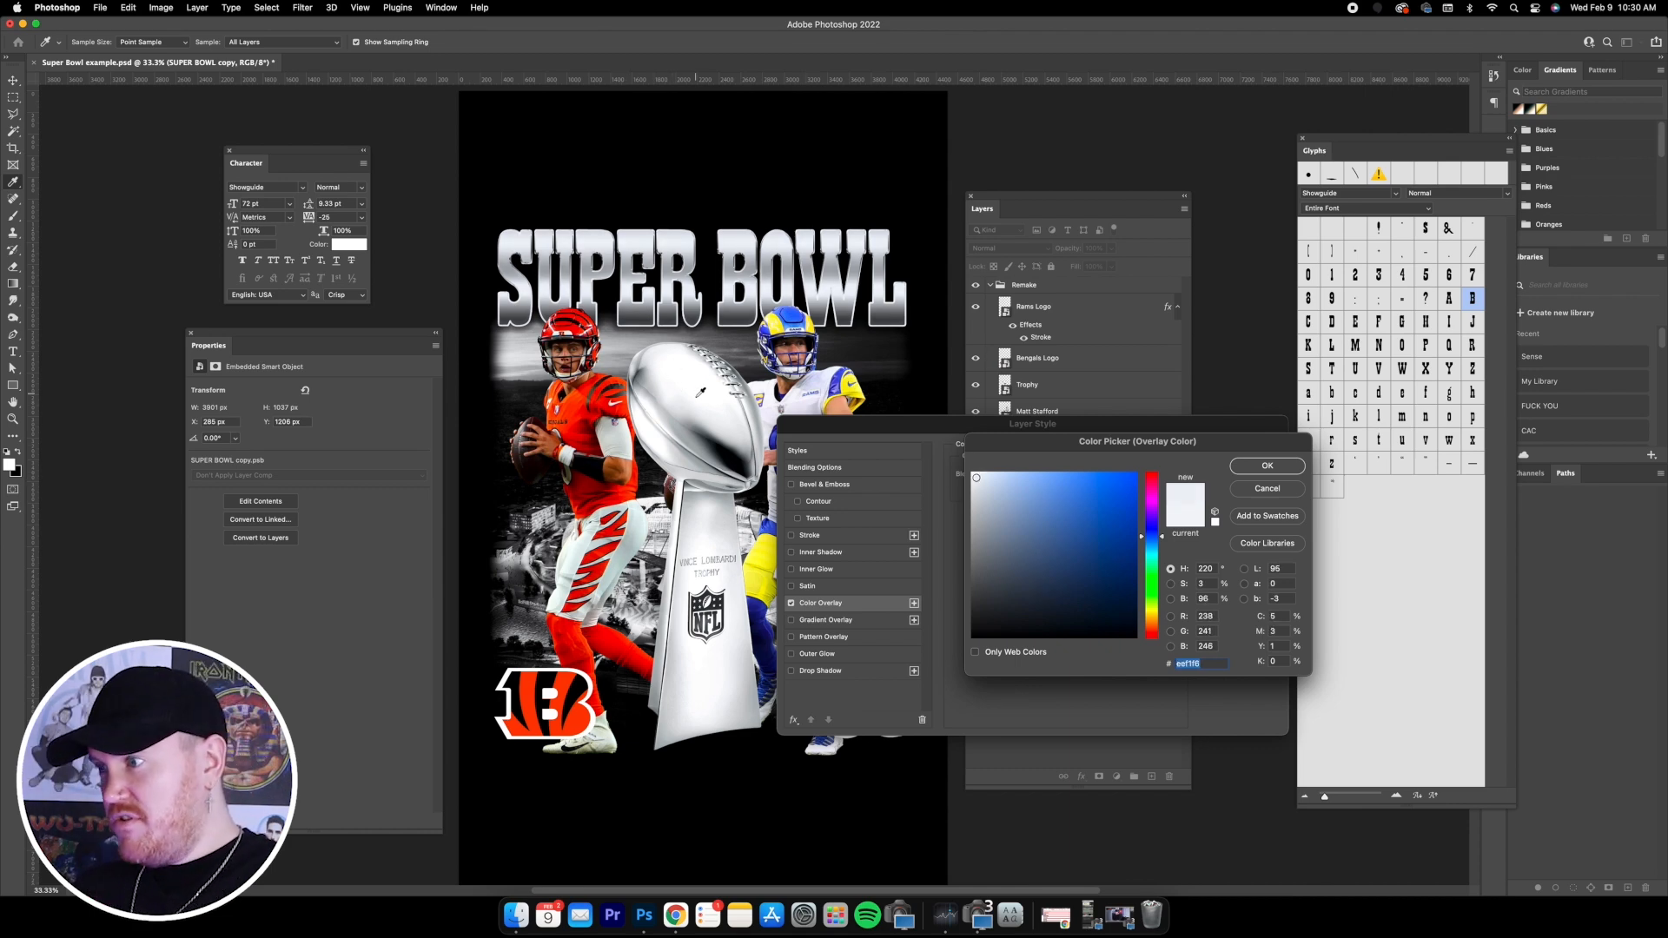
{"action": "left_click_drag", "start_coordinate": [978, 479], "coordinate": [975, 479]}
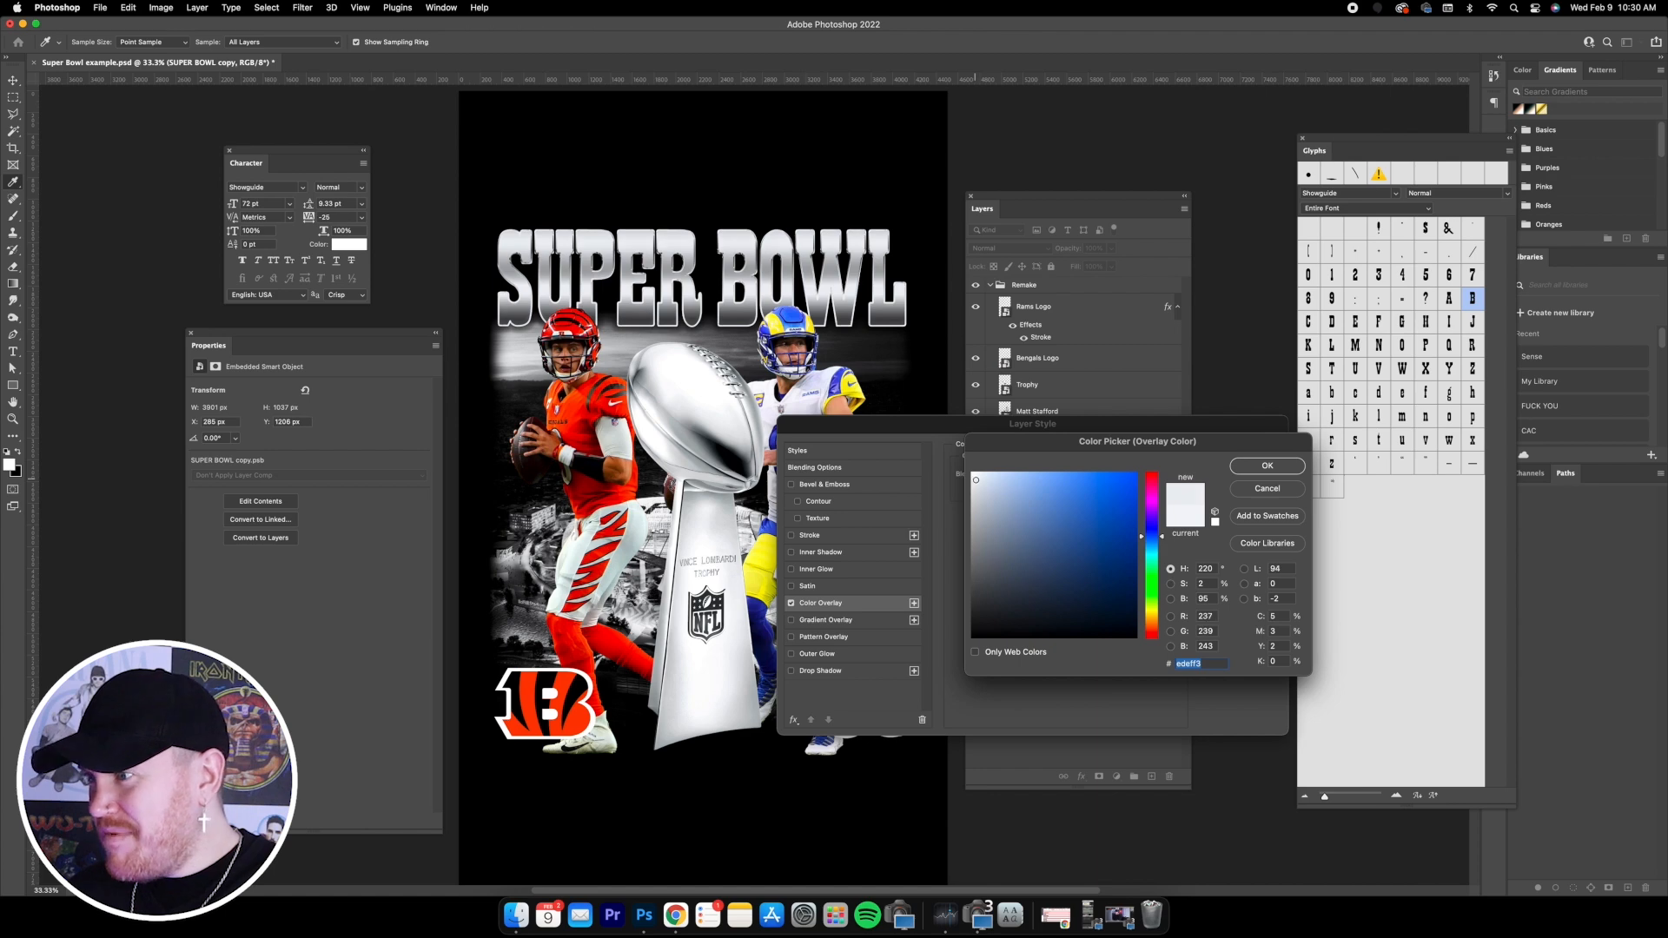
{"action": "left_click", "coordinate": [982, 481]}
{"action": "left_click_drag", "start_coordinate": [982, 482], "coordinate": [984, 481]}
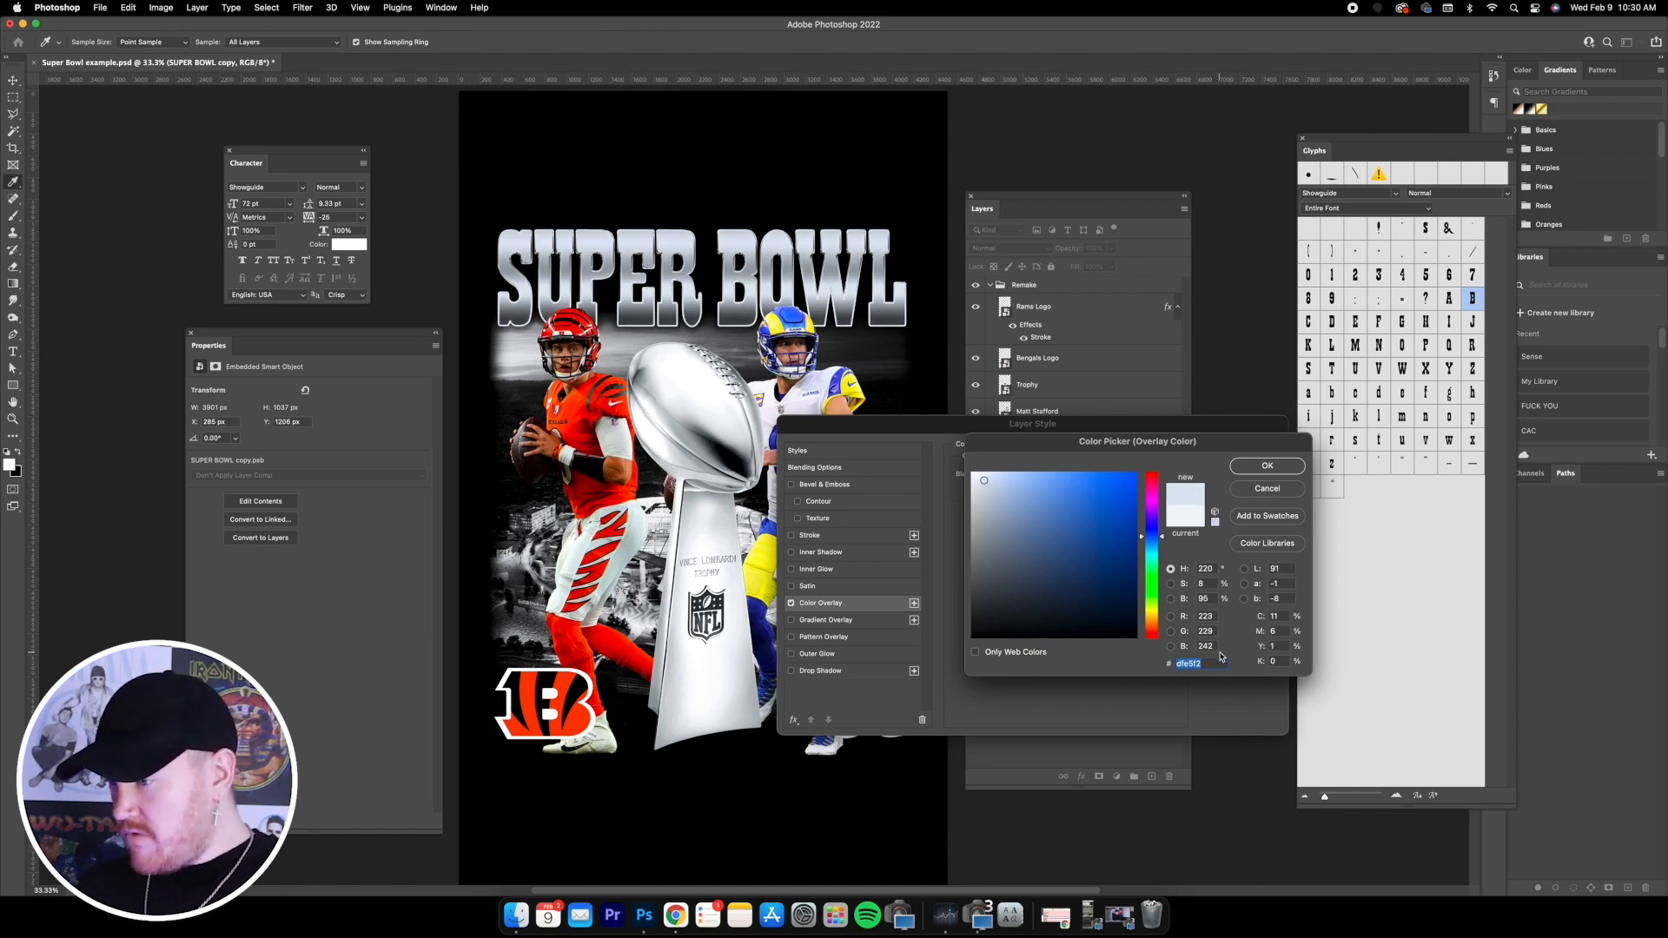
{"action": "left_click", "coordinate": [1214, 663]}
{"action": "left_click_drag", "start_coordinate": [1214, 664], "coordinate": [1116, 659]}
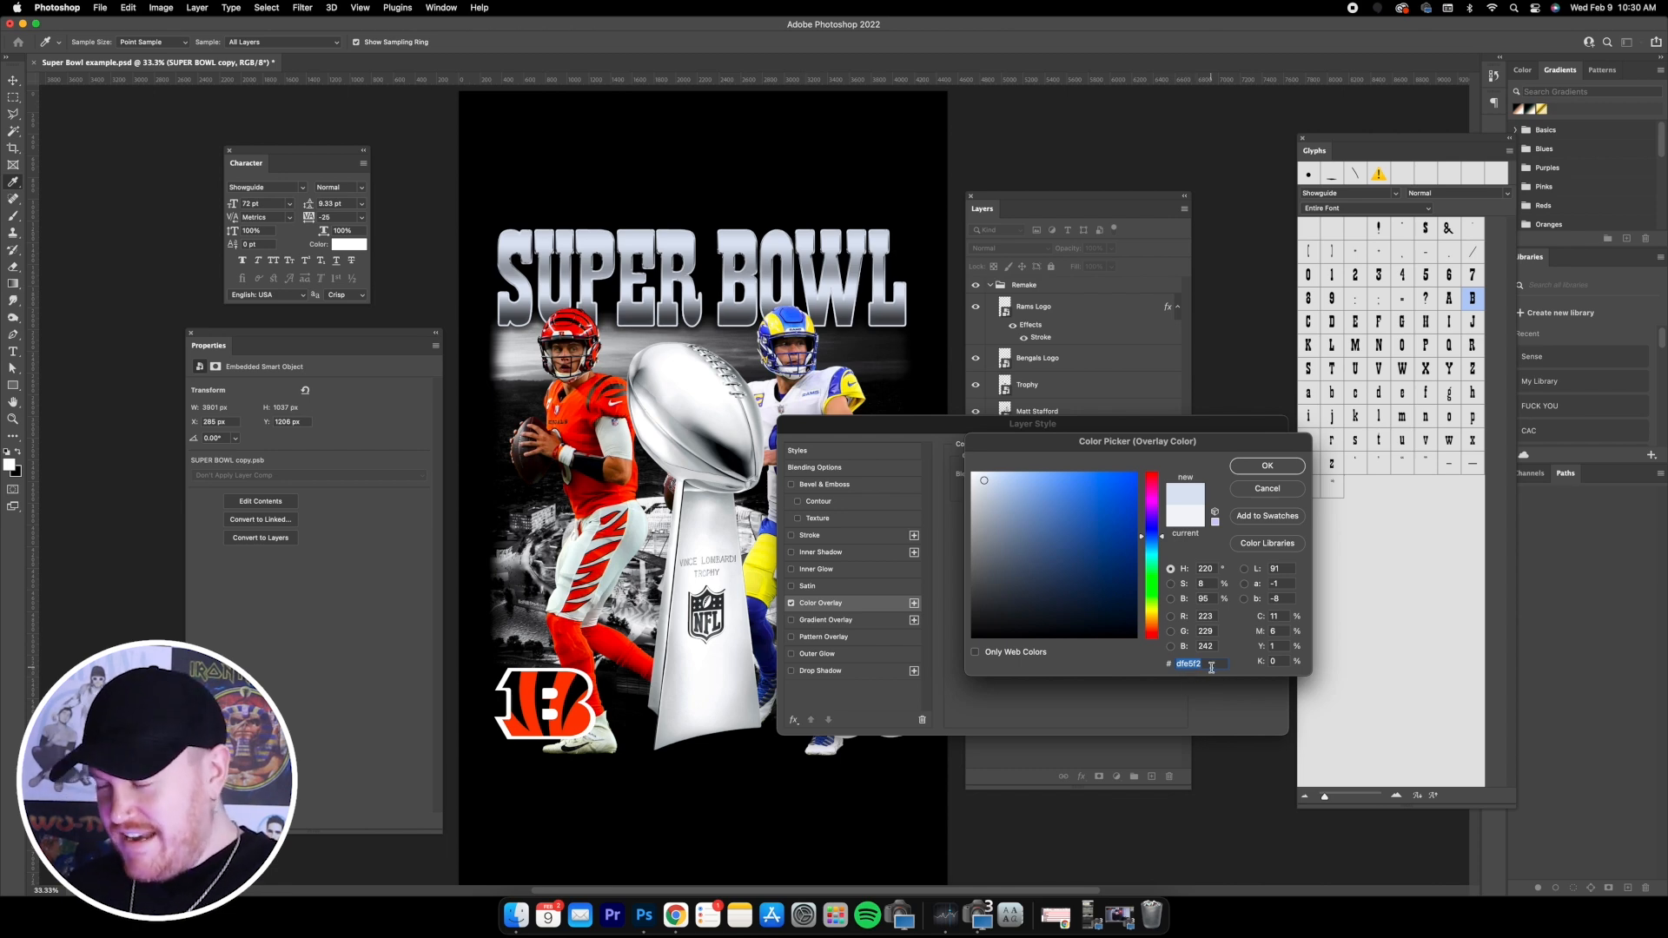
{"action": "left_click", "coordinate": [1267, 466]}
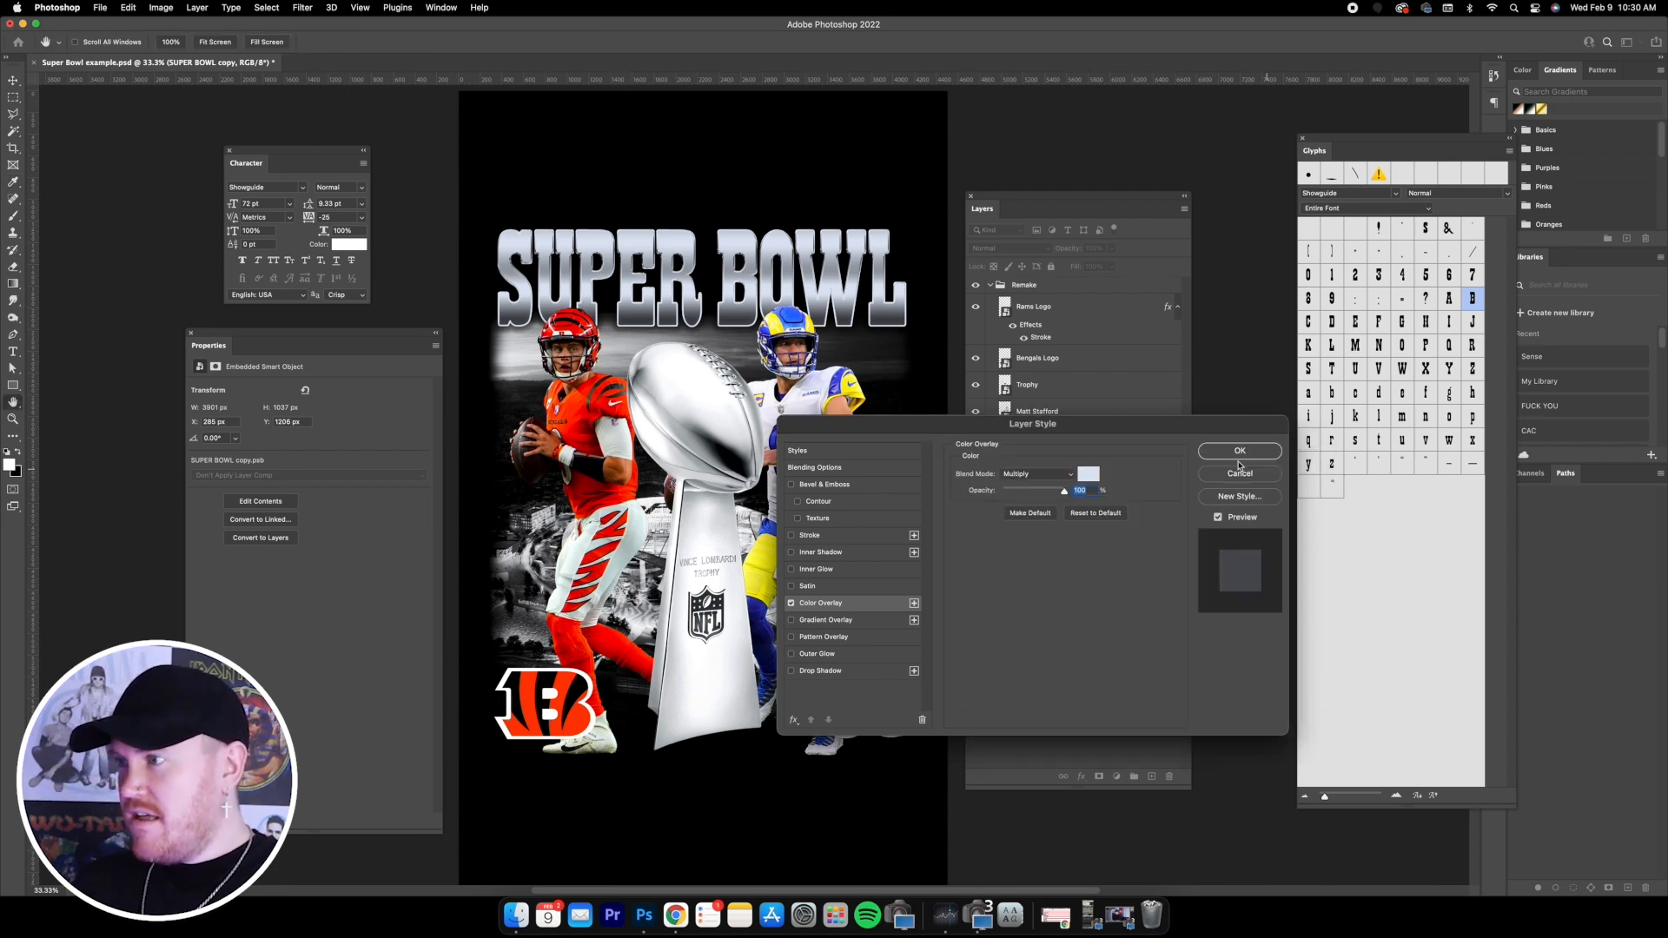
{"action": "left_click", "coordinate": [1243, 453]}
- Add a Multiply Color Overlay in the same pale blue-silver (dfe5f2) to the Trophy layer
{"action": "left_click", "coordinate": [1062, 386]}
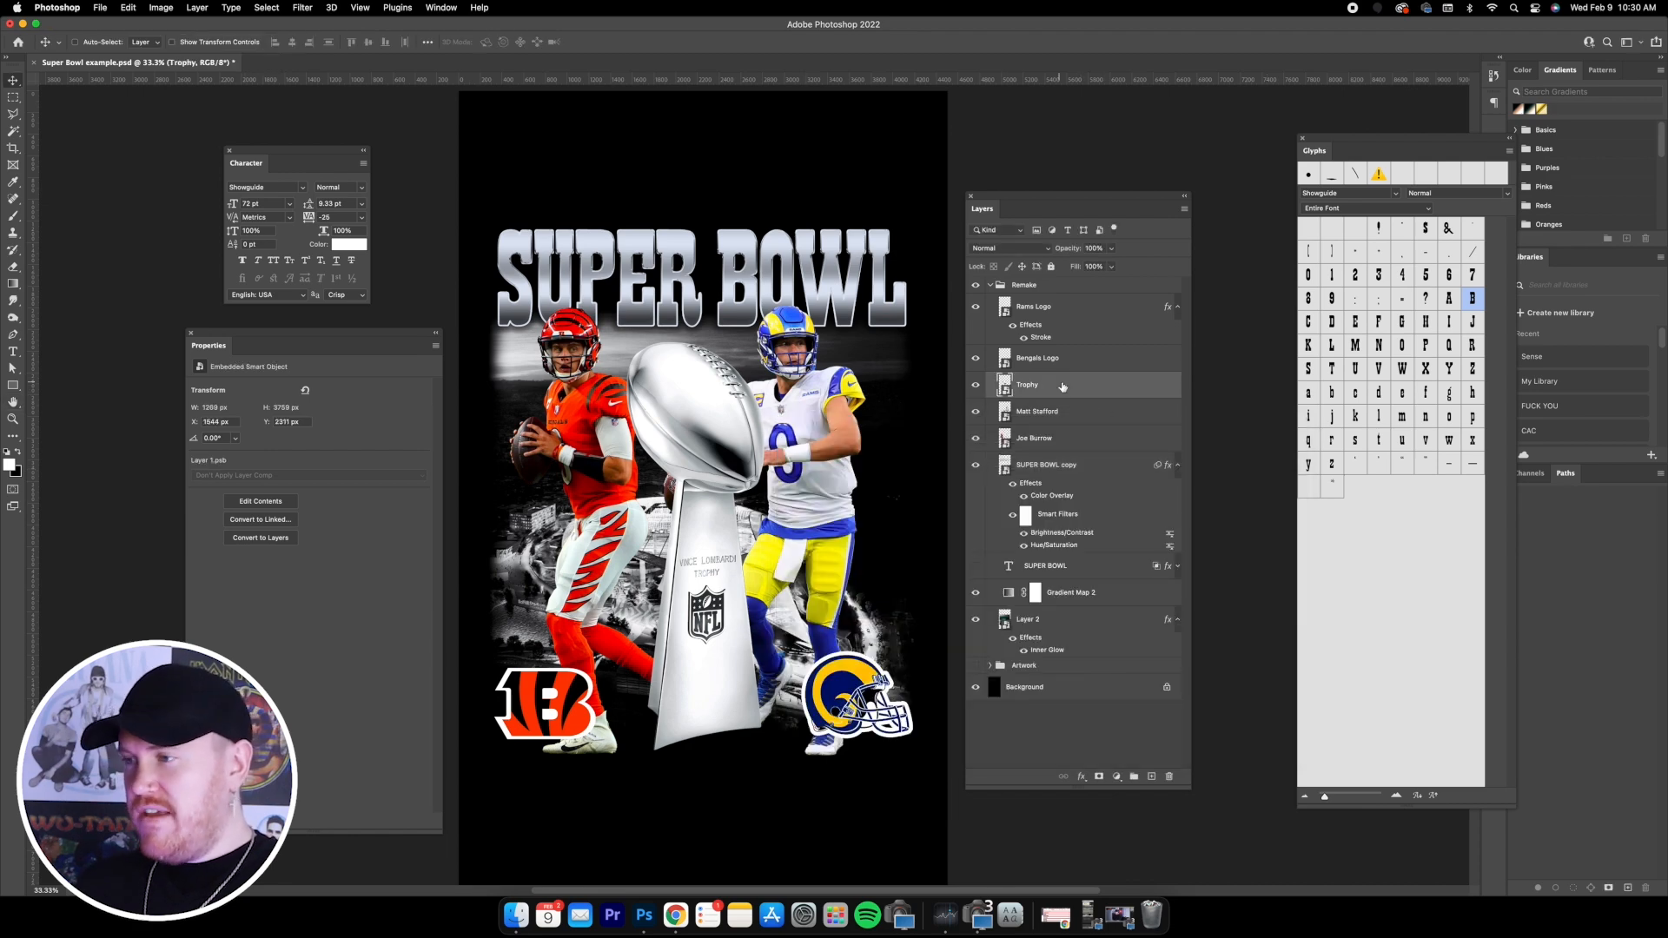
{"action": "double_click", "coordinate": [1080, 388]}
{"action": "left_click", "coordinate": [840, 604]}
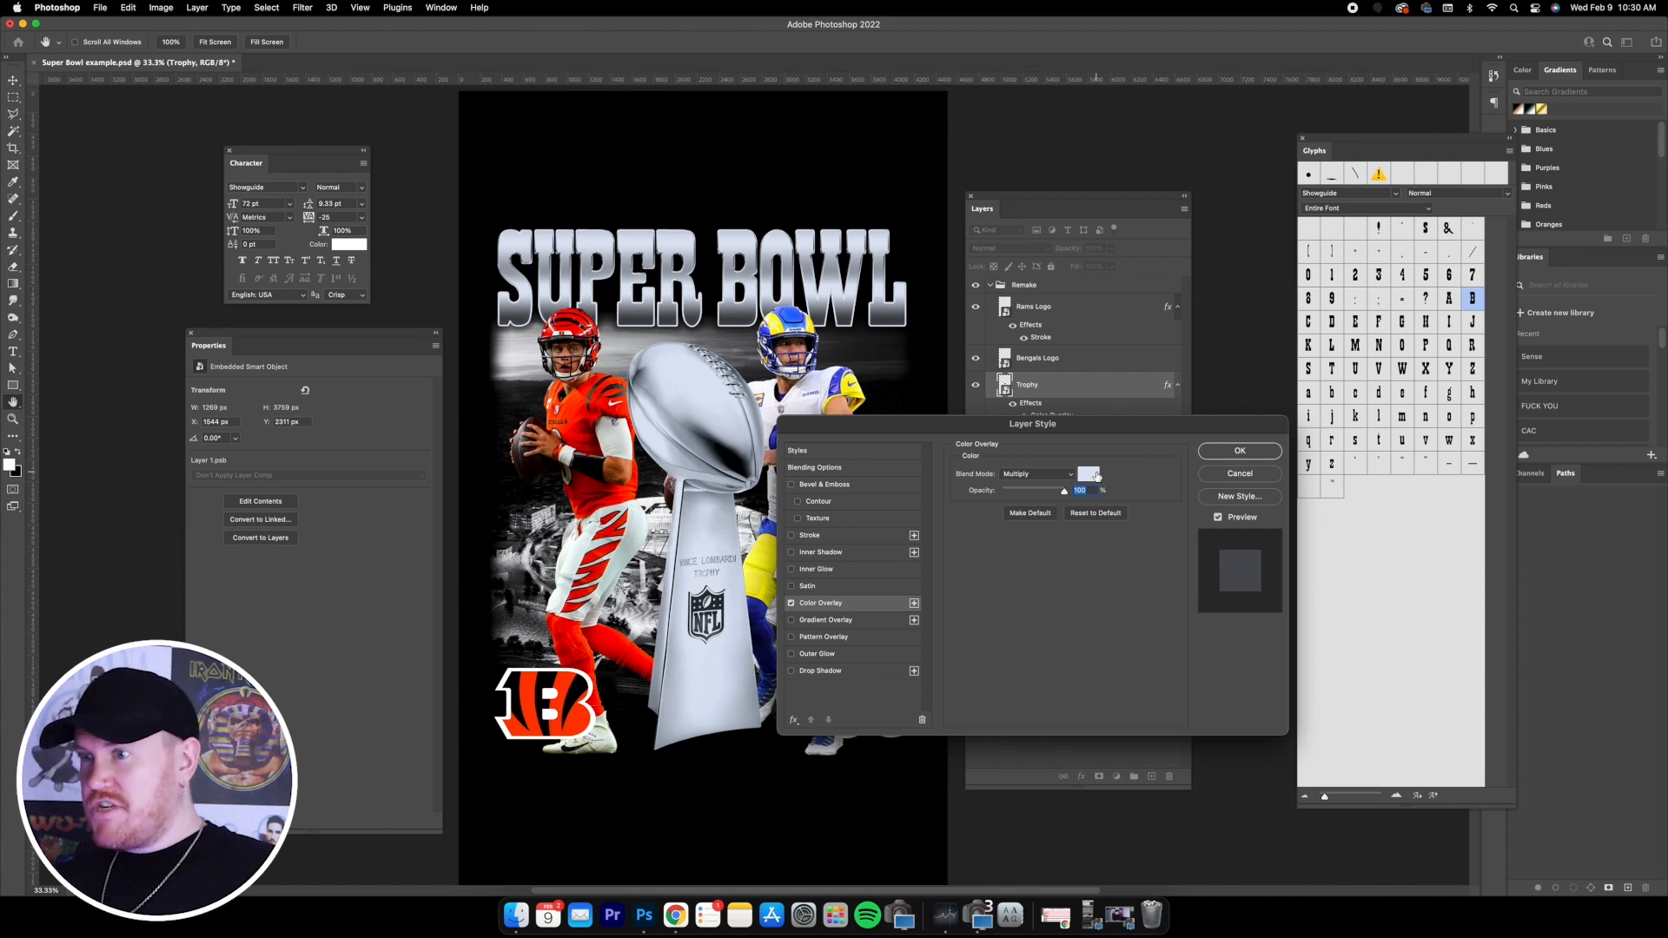
{"action": "left_click", "coordinate": [1097, 476]}
{"action": "key", "text": "super+c"}
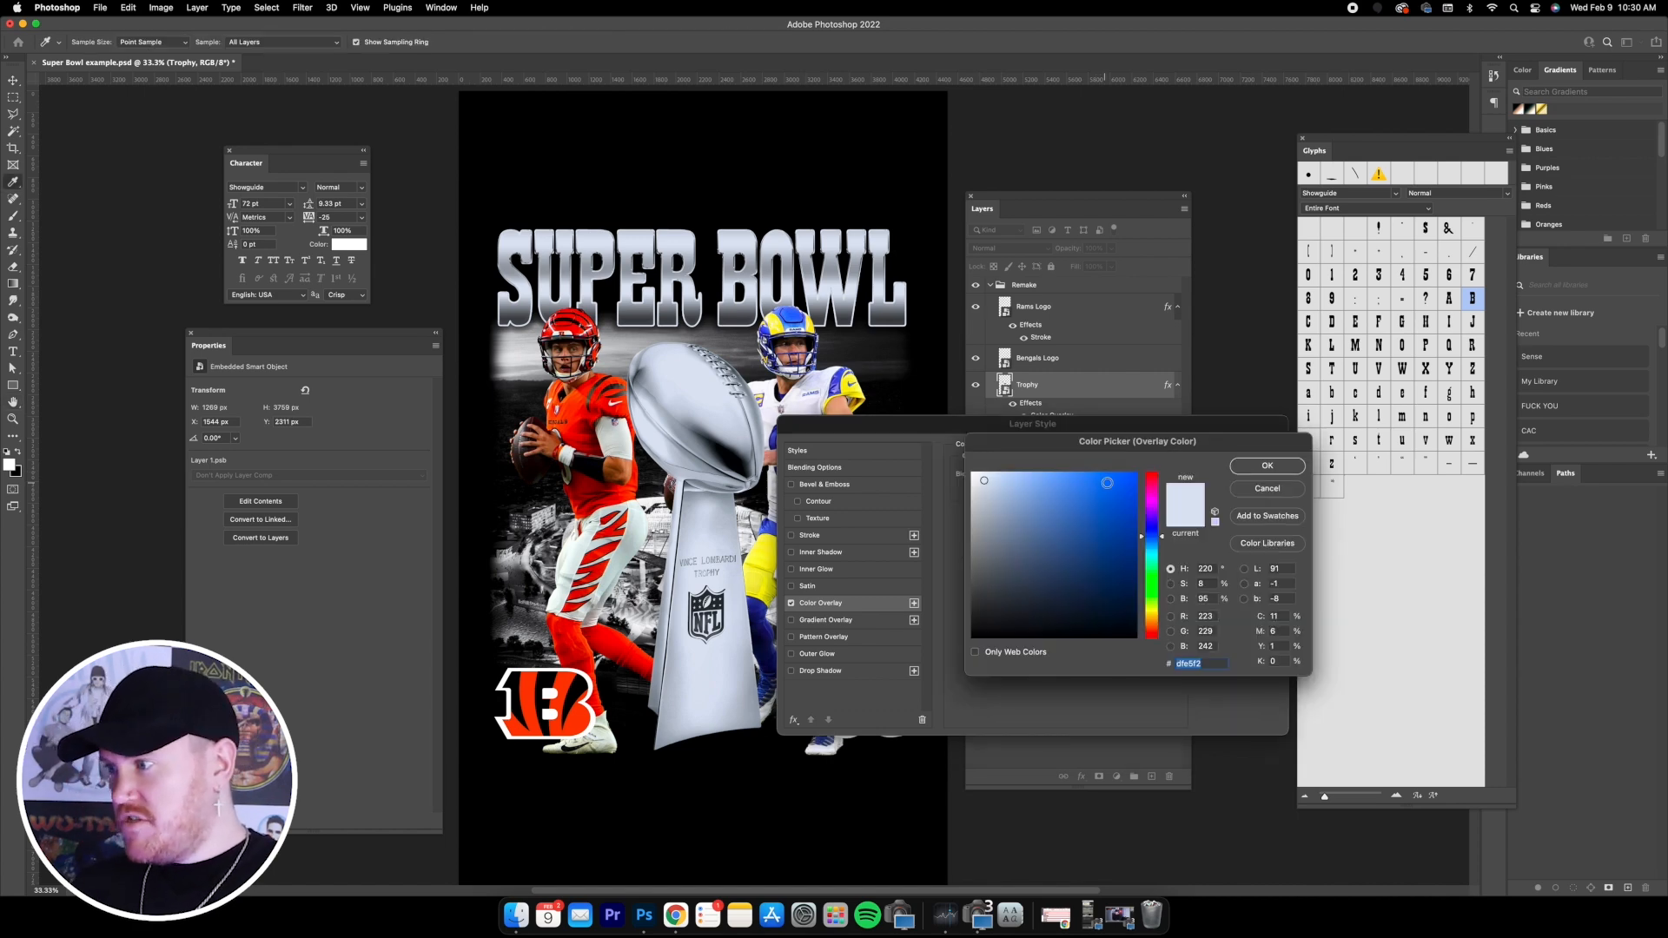
{"action": "left_click", "coordinate": [1270, 466]}
{"action": "left_click", "coordinate": [1260, 460]}
- Try a pale blue-silver (dfe5f2) Solid Color fill layer above Gradient Map 2, using the Multiply blend mode
{"action": "left_click", "coordinate": [1086, 660]}
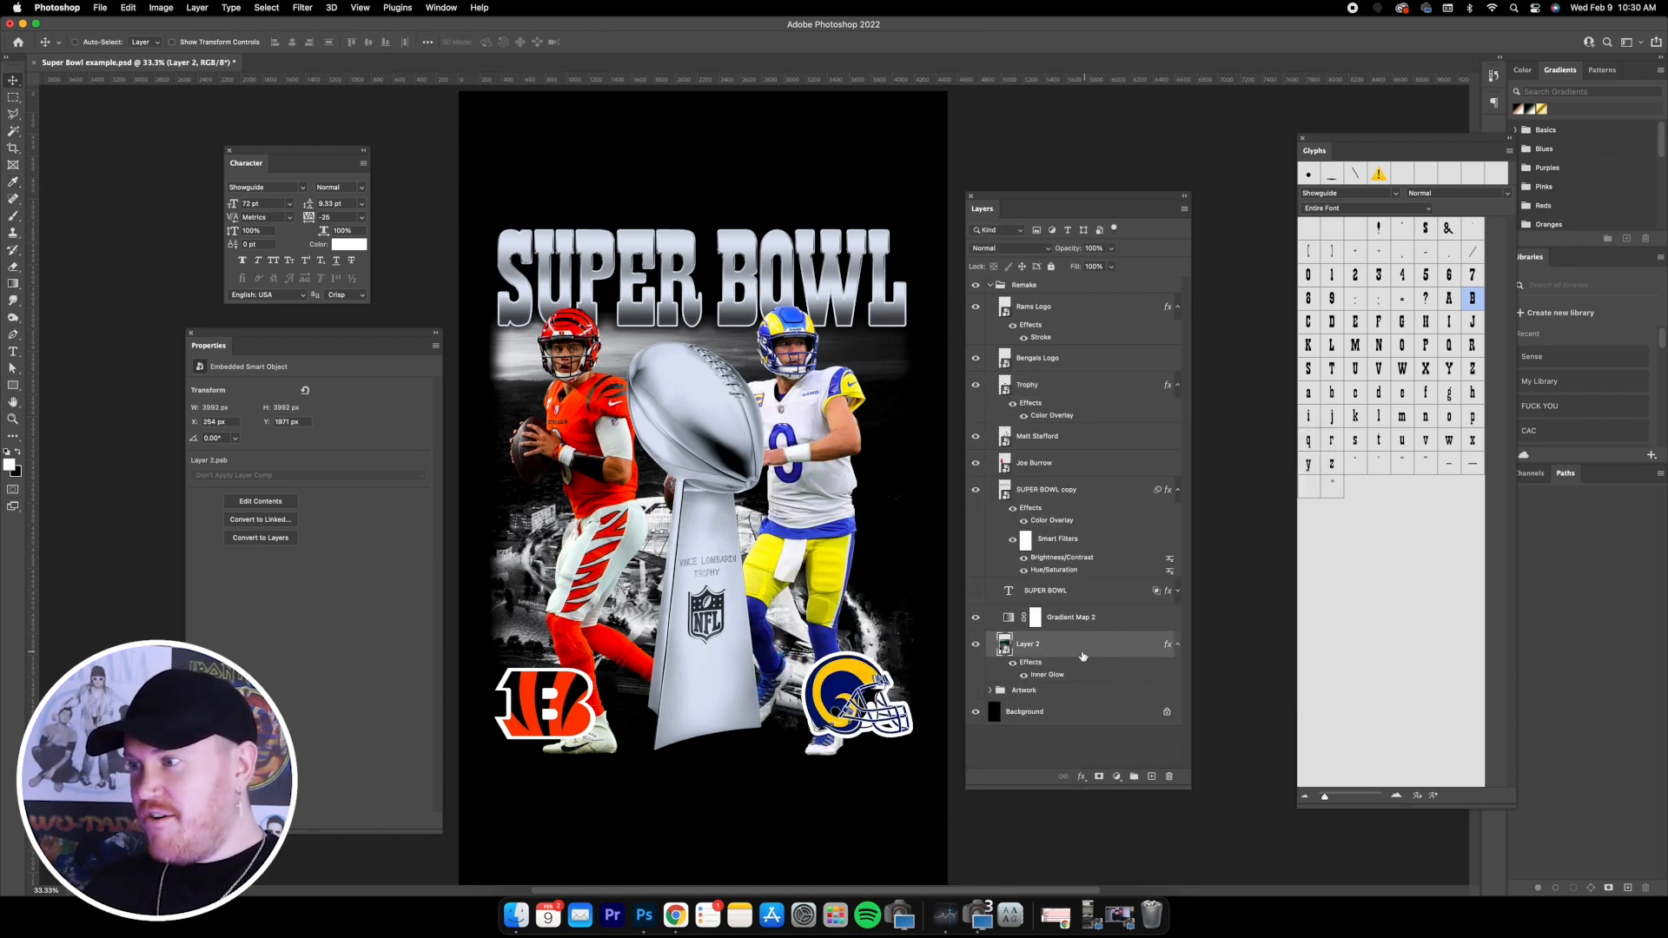
{"action": "left_click", "coordinate": [1120, 620]}
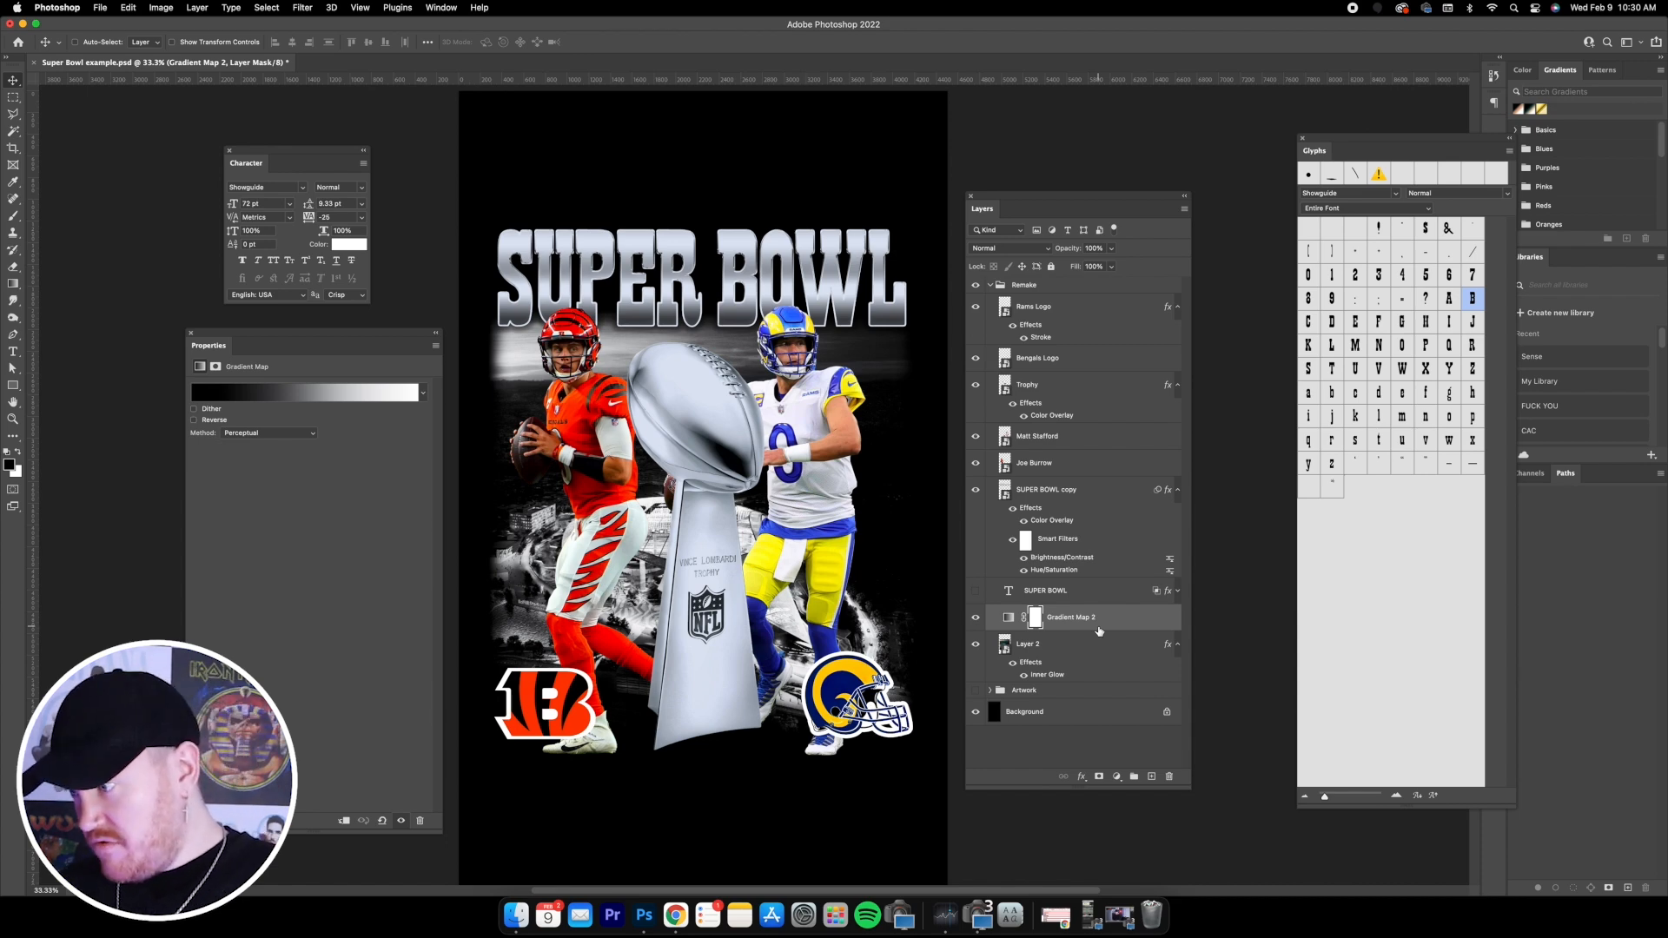
{"action": "left_click", "coordinate": [1117, 777]}
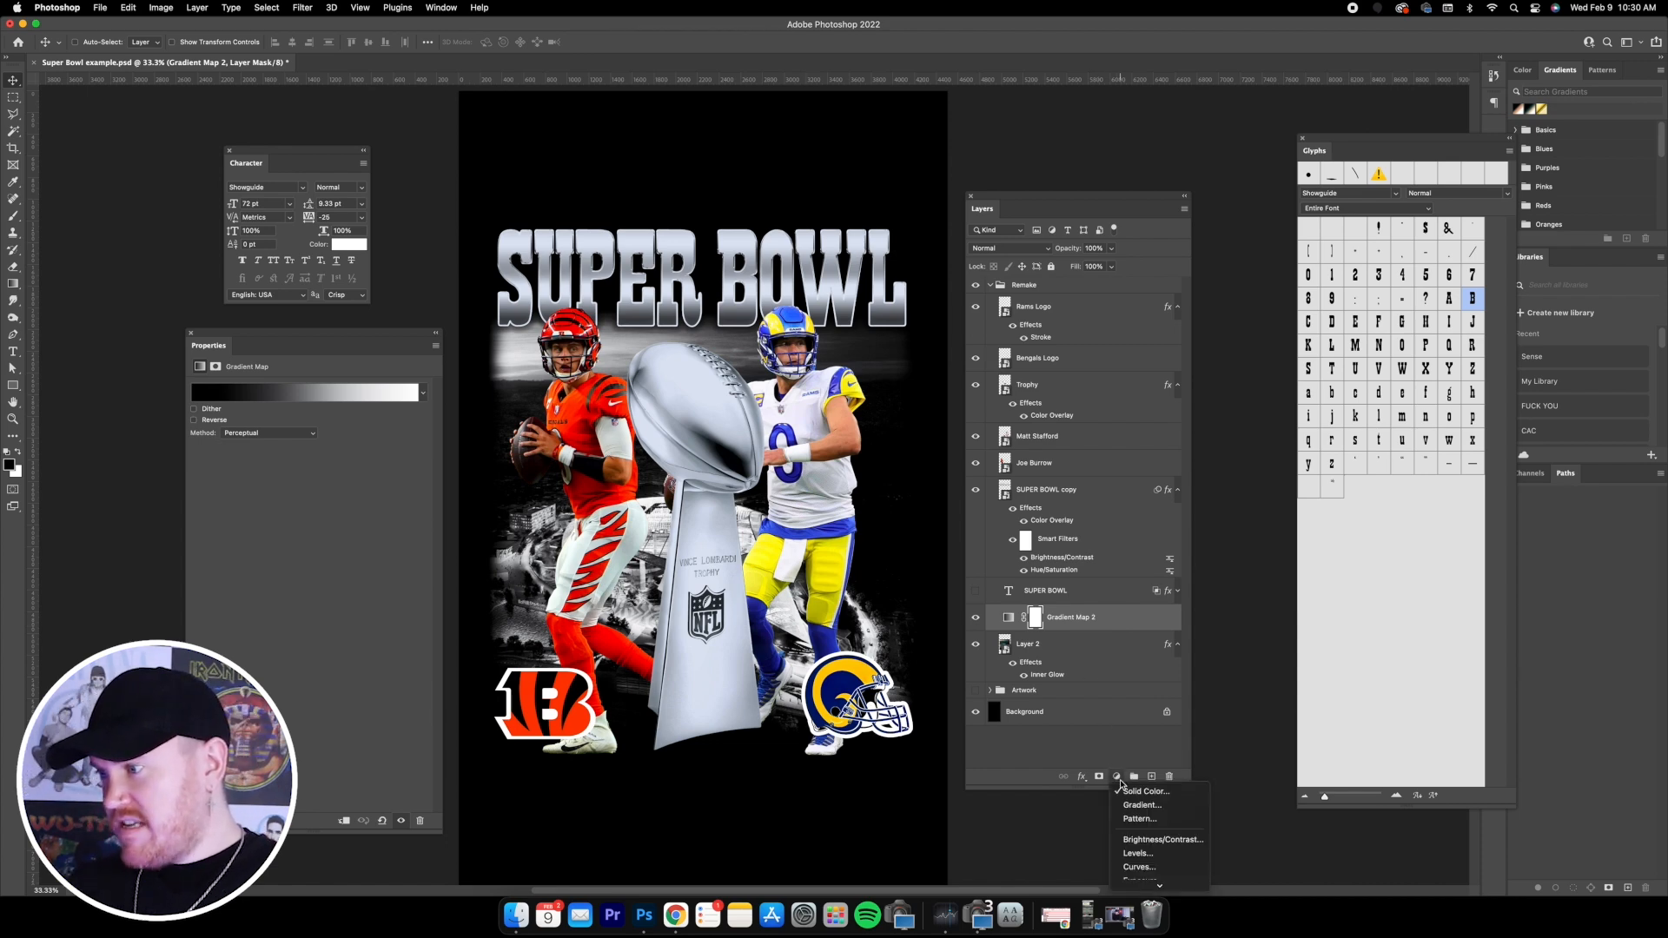
{"action": "left_click", "coordinate": [1138, 792]}
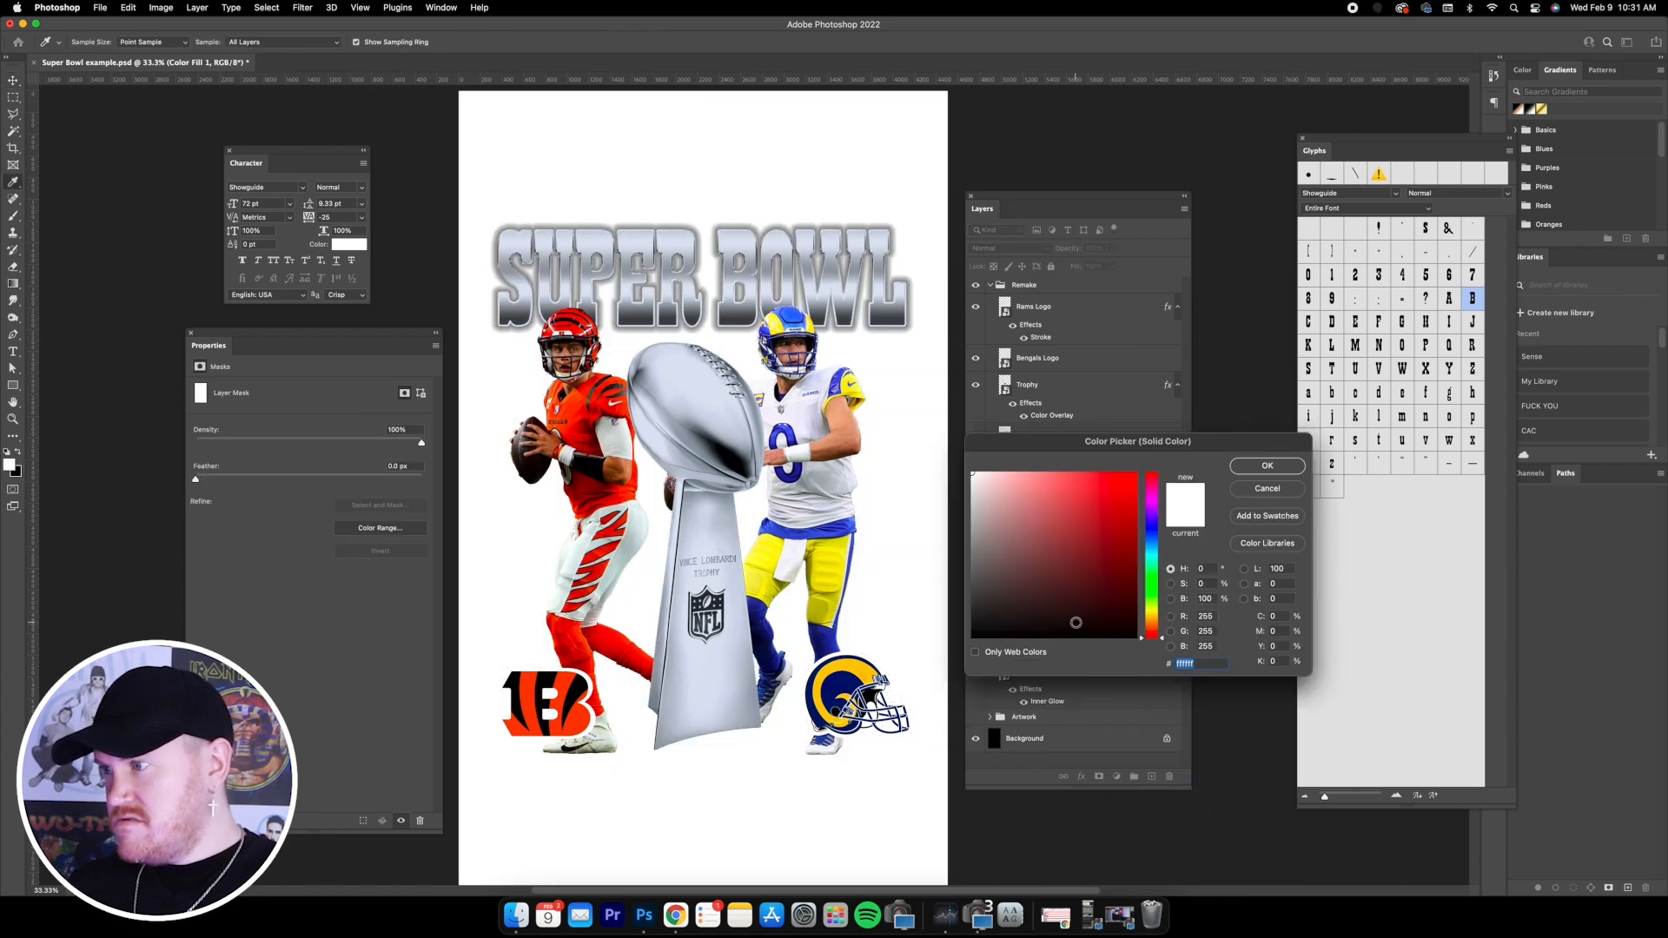
{"action": "key", "text": "super+v"}
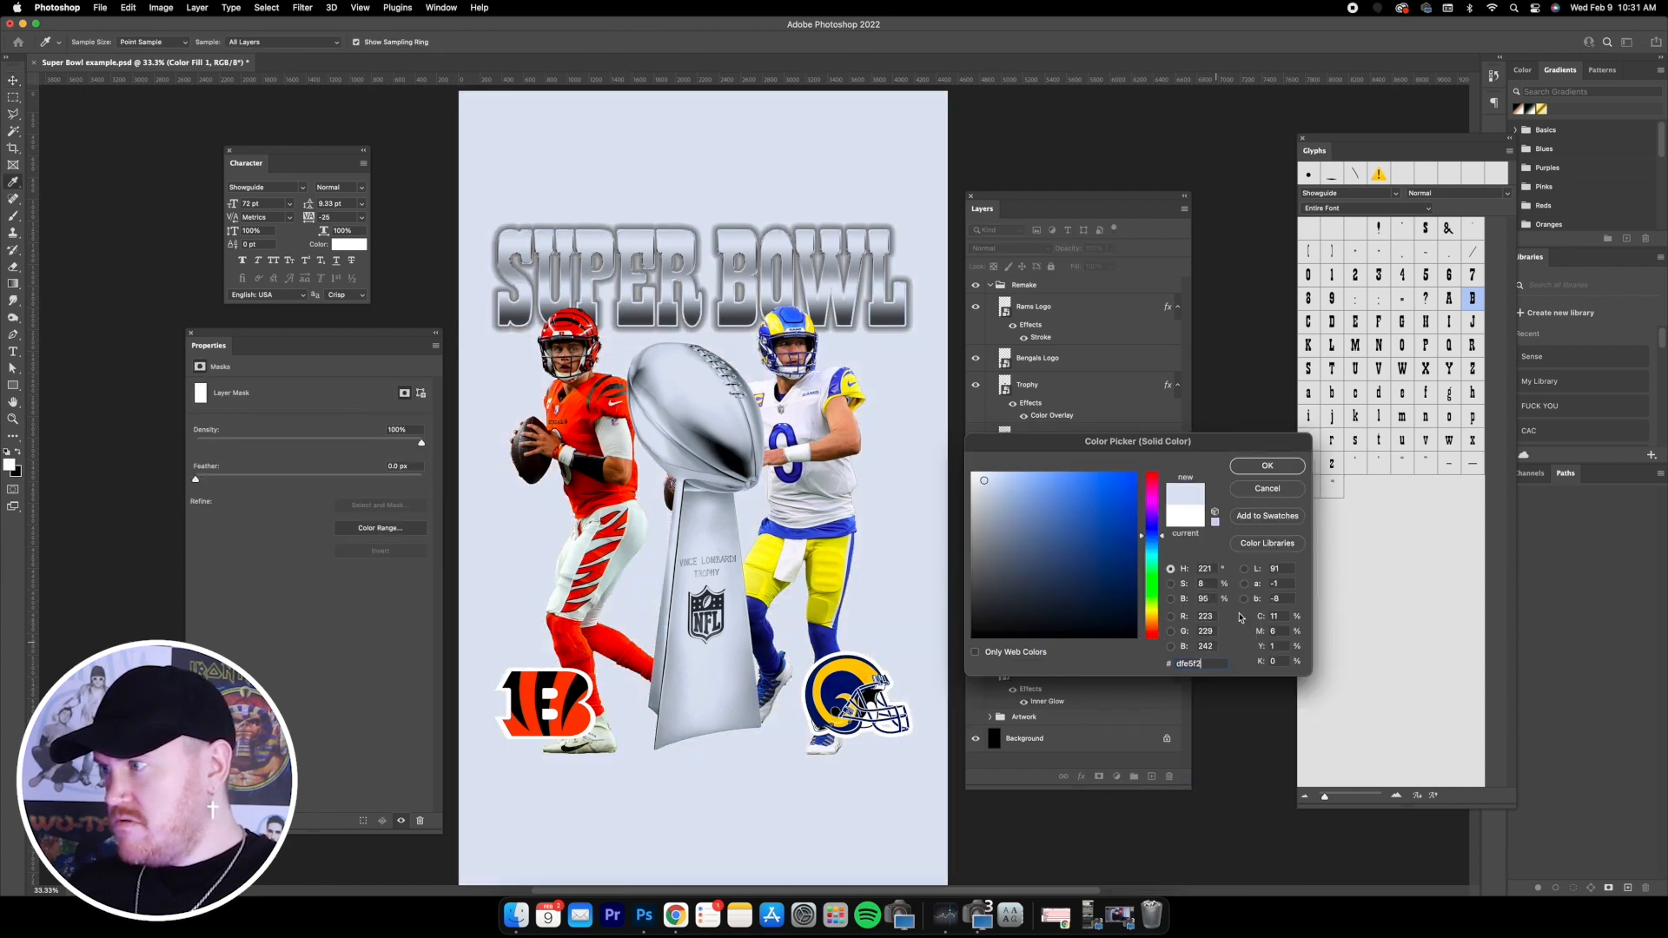
{"action": "left_click", "coordinate": [1257, 465]}
{"action": "left_click", "coordinate": [1023, 249]}
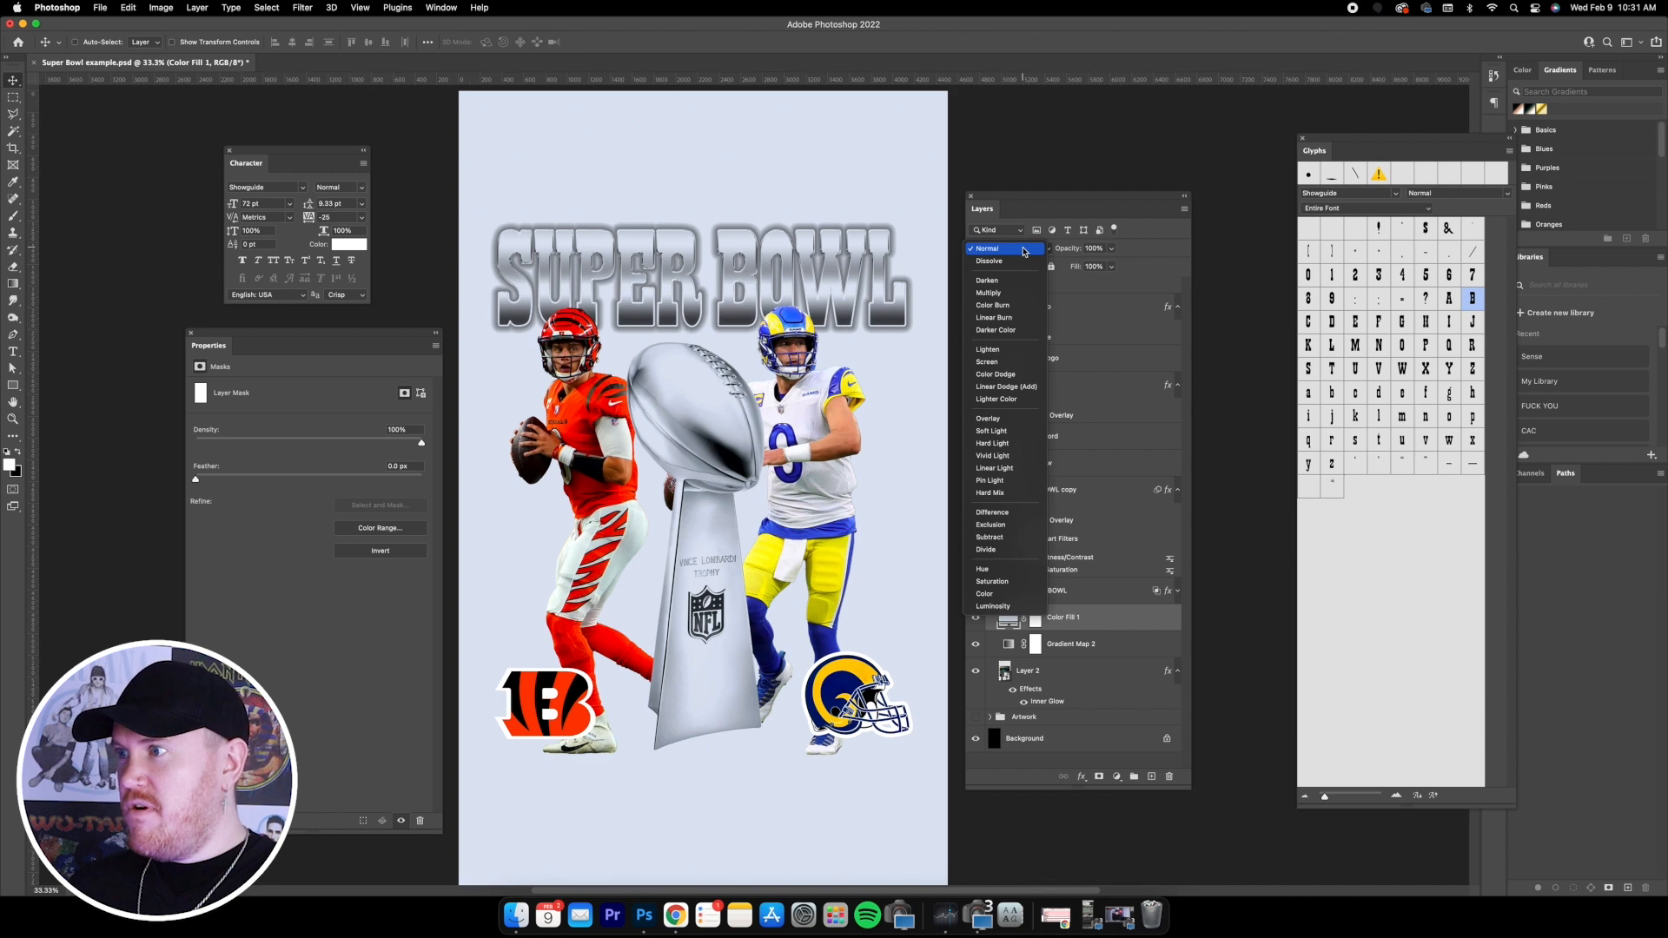
{"action": "left_click", "coordinate": [999, 293]}
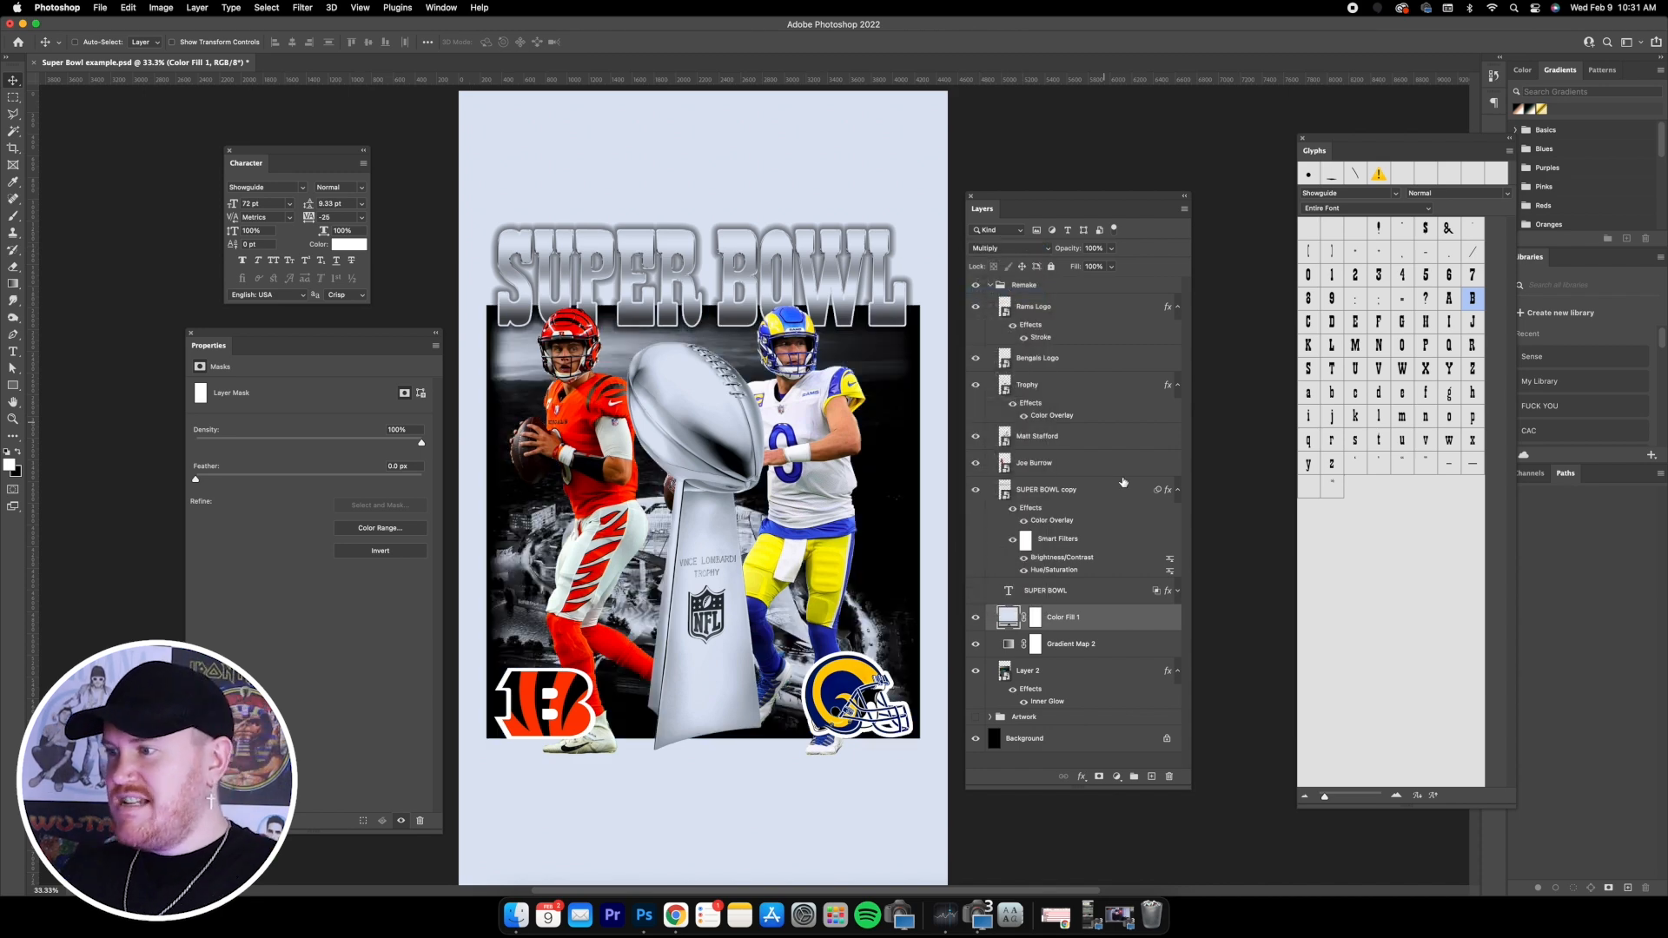
- Clip the Color Fill 1 and Gradient Map 2 layers to the stadium photo on Layer 2
{"action": "left_click", "coordinate": [1106, 643], "text": "shift"}
{"action": "right_click", "coordinate": [1105, 624]}
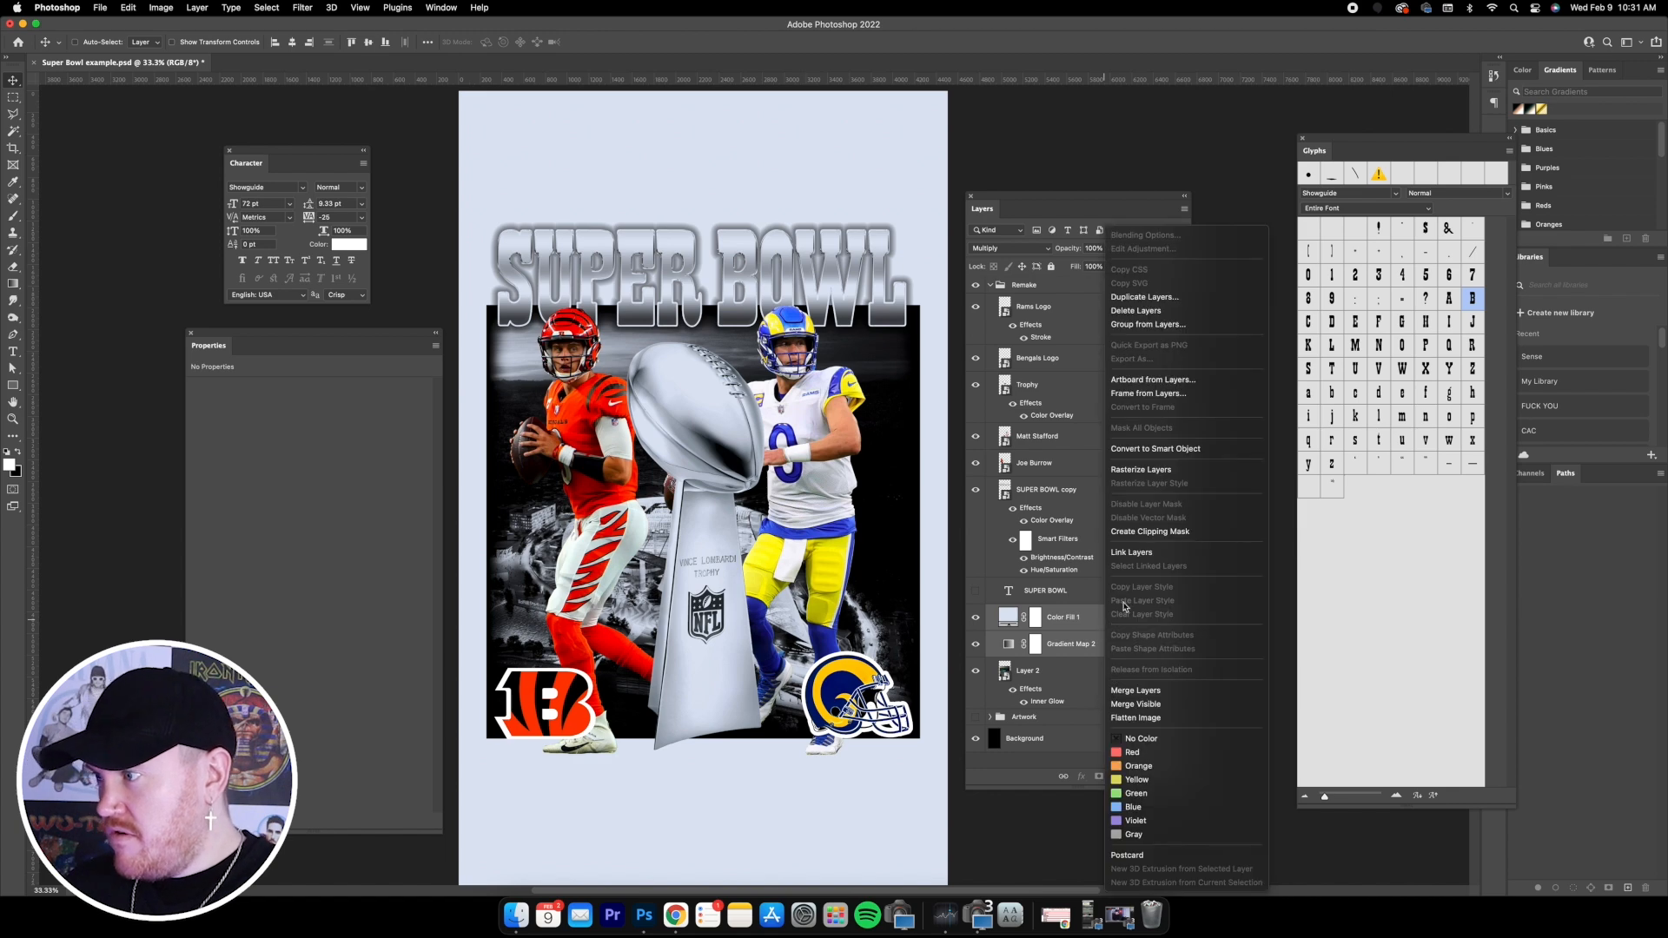
{"action": "left_click", "coordinate": [1152, 537]}
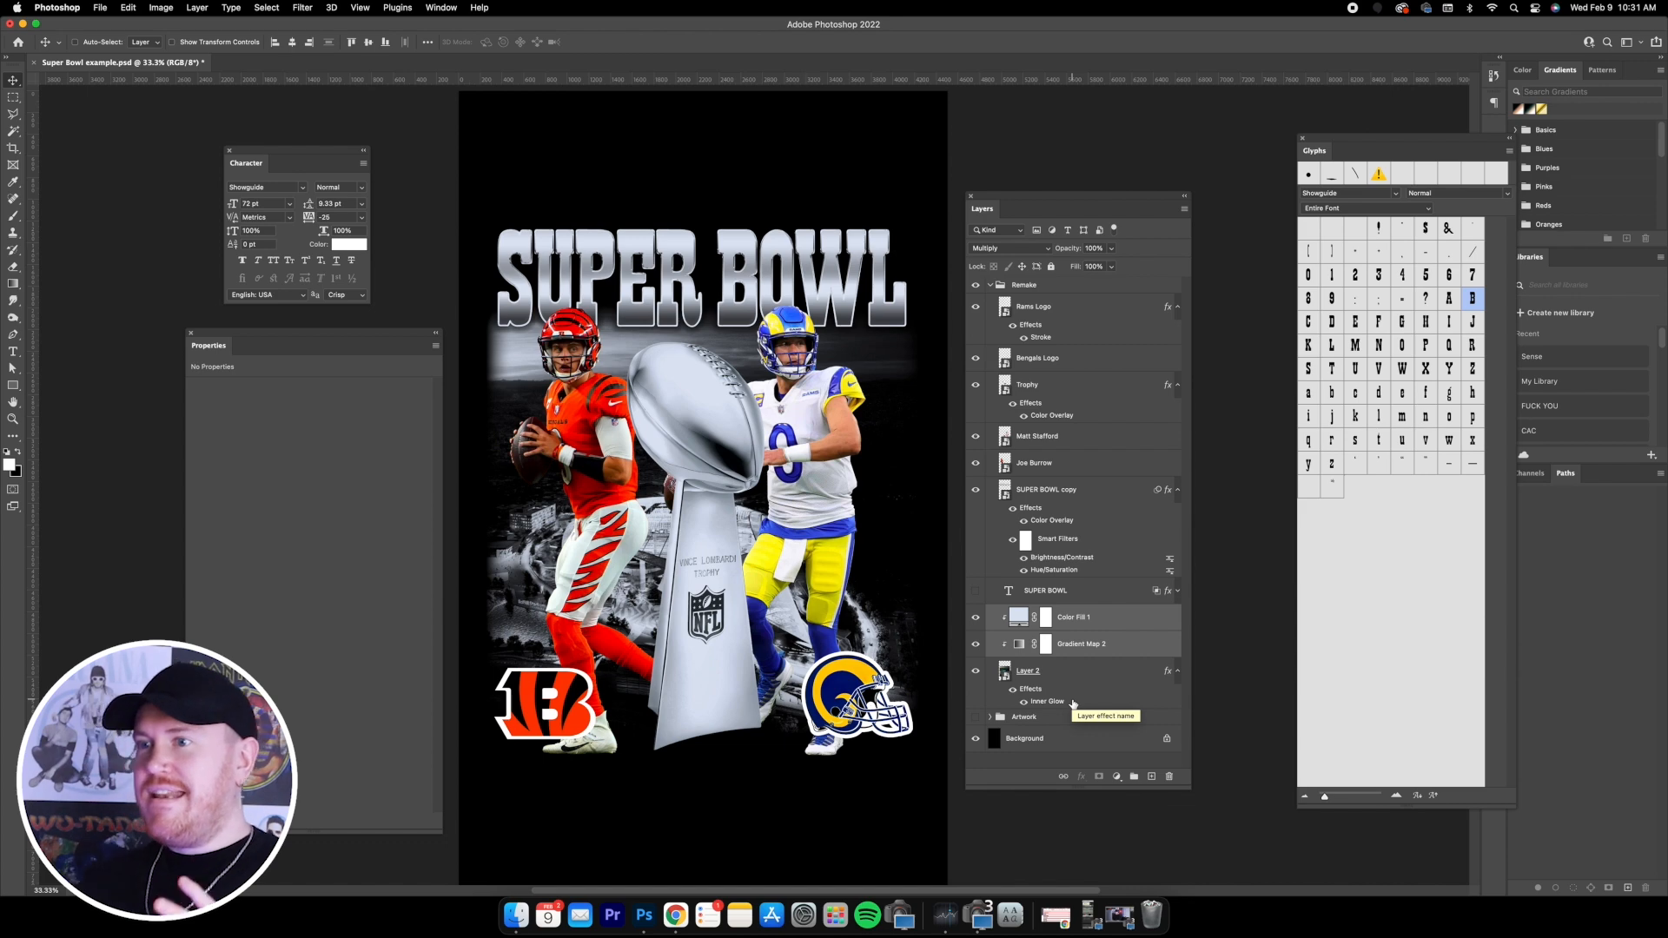
- Compare the photo with Gradient Map 2 and Color Fill 1 each hidden and shown, and delete Color Fill 1
{"action": "left_click", "coordinate": [1100, 646]}
{"action": "left_click", "coordinate": [976, 645]}
{"action": "left_click", "coordinate": [975, 646]}
{"action": "left_click", "coordinate": [976, 618]}
{"action": "left_click", "coordinate": [976, 619]}
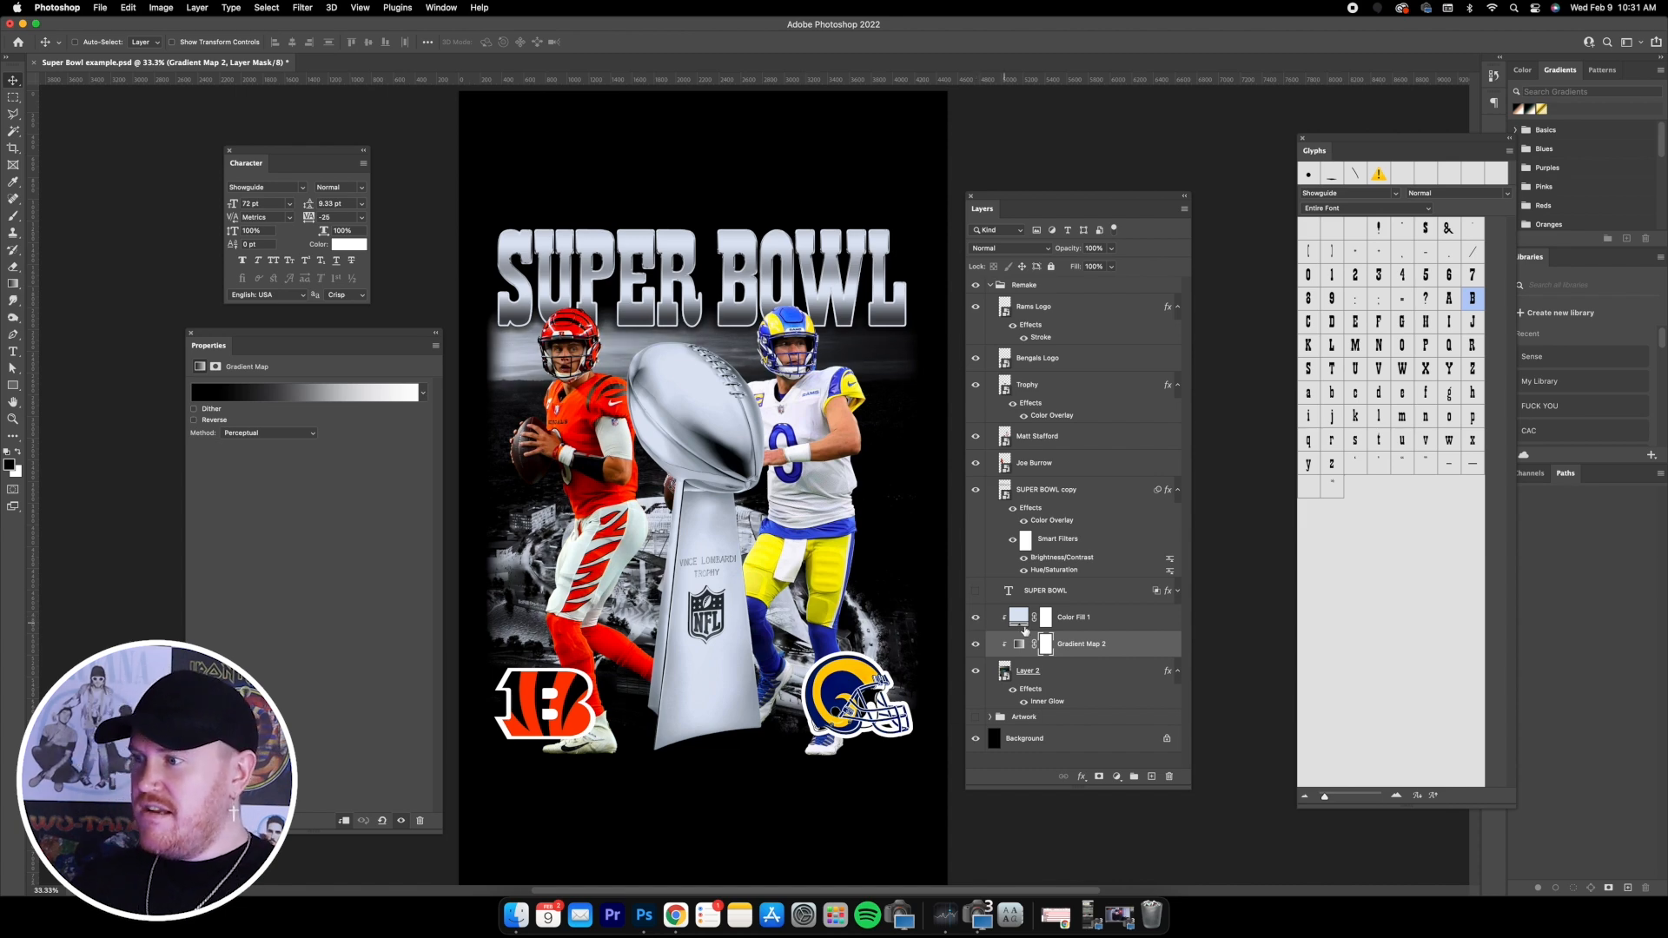
{"action": "left_click", "coordinate": [1095, 620]}
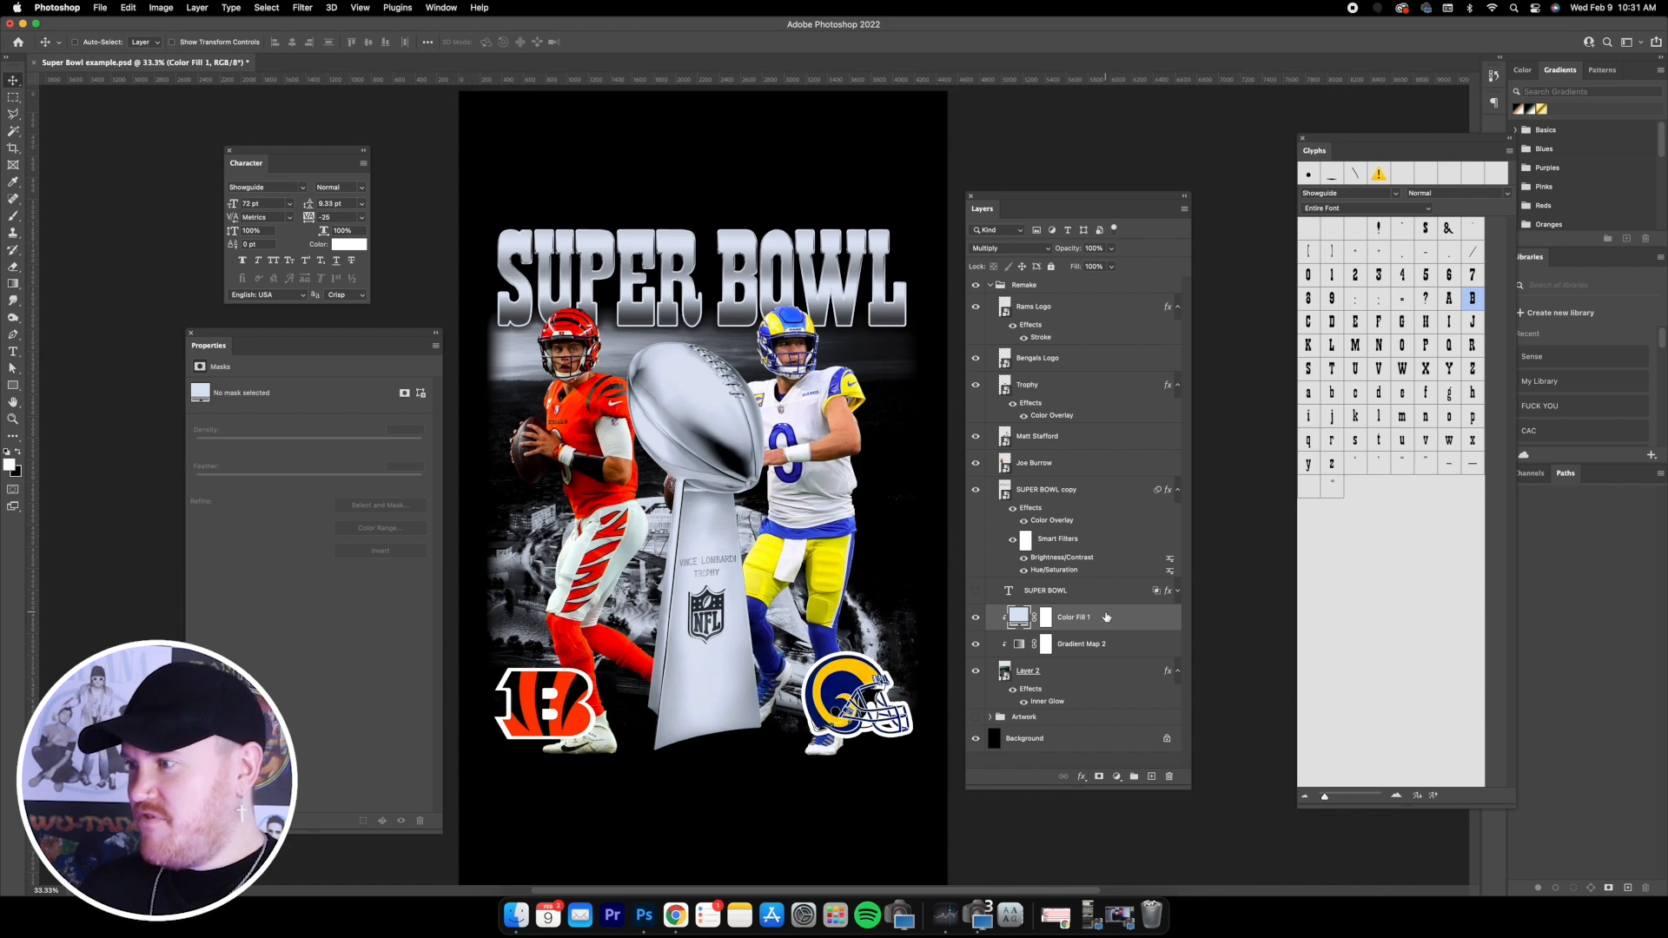
{"action": "key", "text": "BackSpace"}
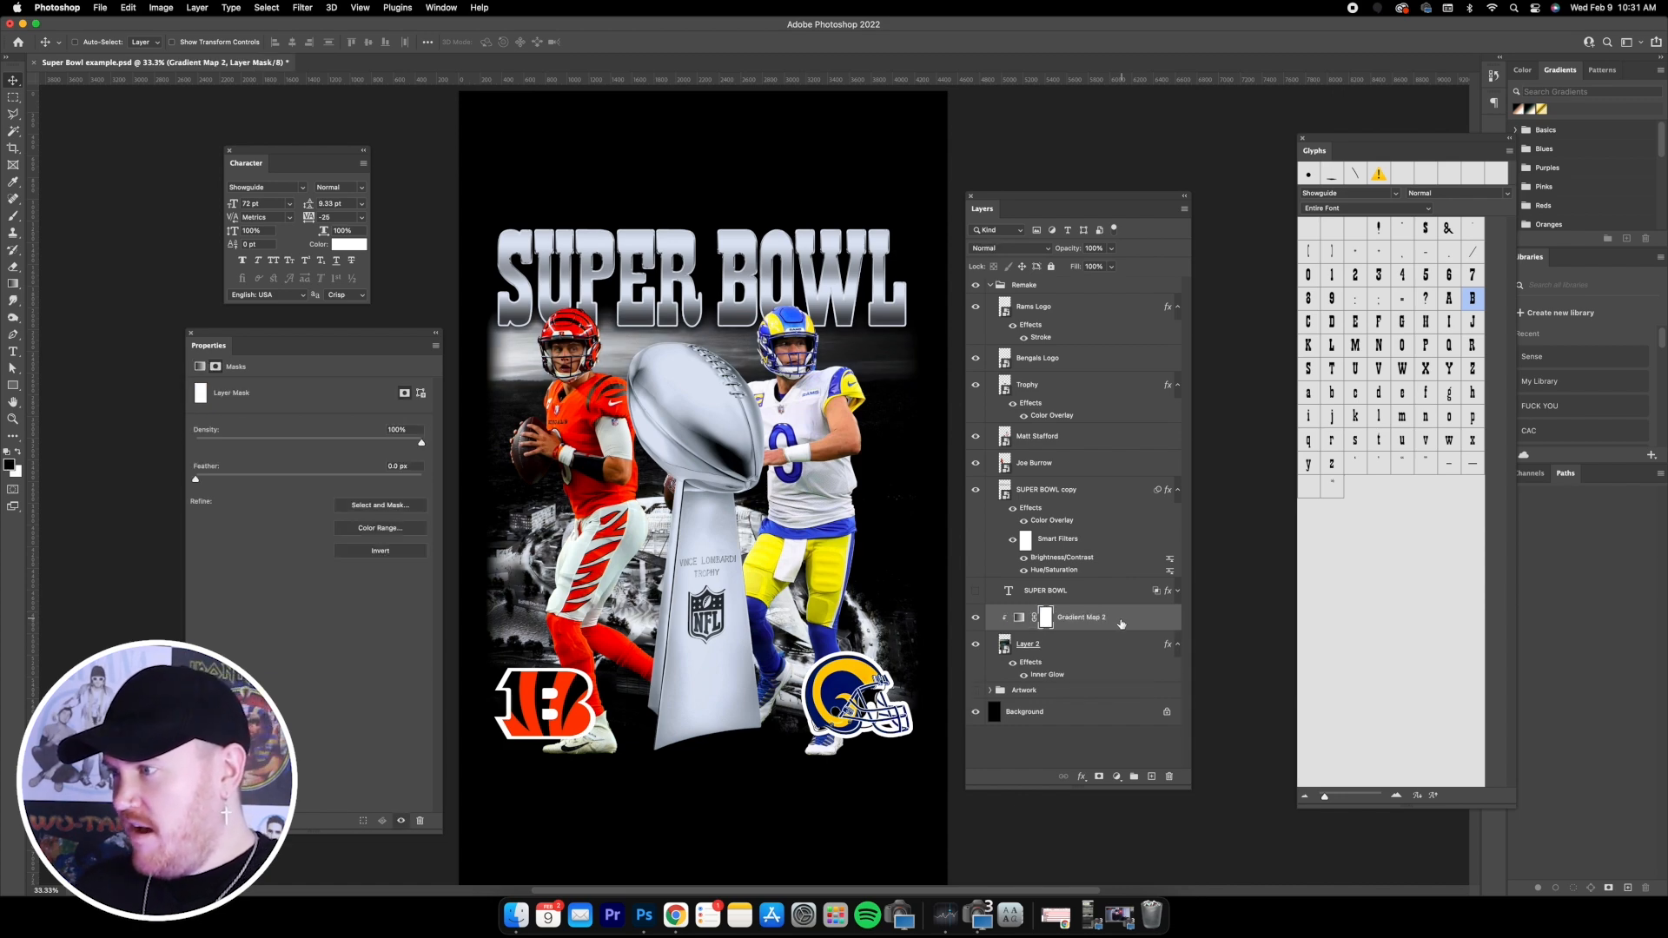
- Recolour the 66% stop of Gradient Map 2's gradient to a blue-grey silver (bcc1cc) sampled from the SUPER BOWL heading
{"action": "left_click", "coordinate": [1018, 619]}
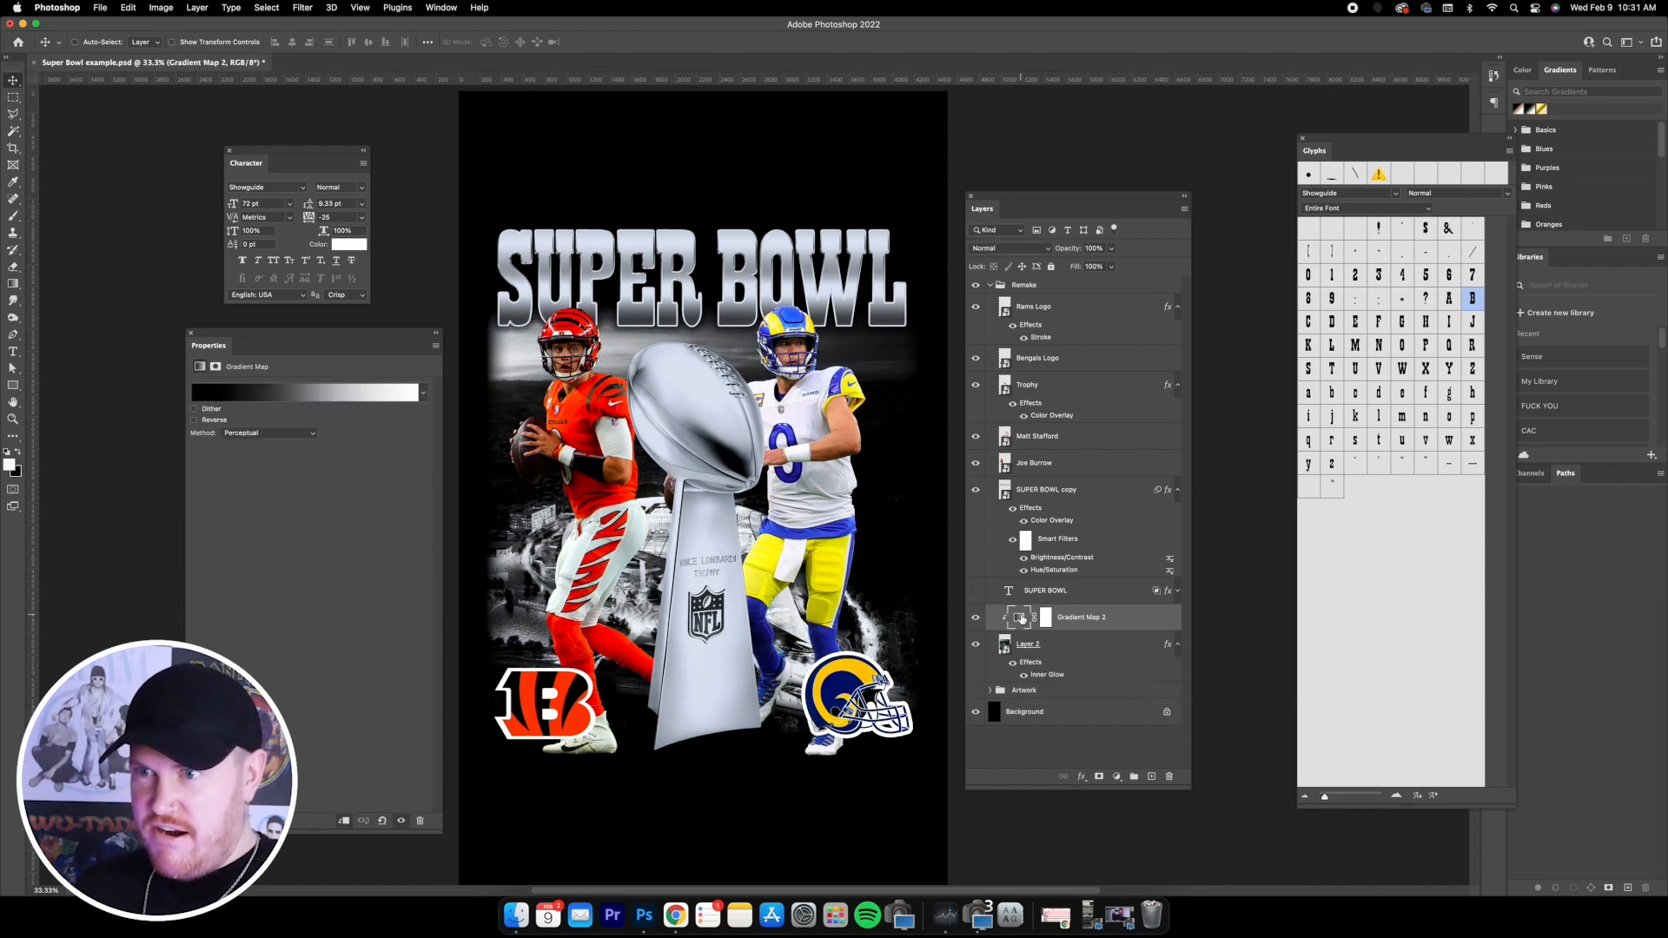
{"action": "left_click", "coordinate": [304, 392]}
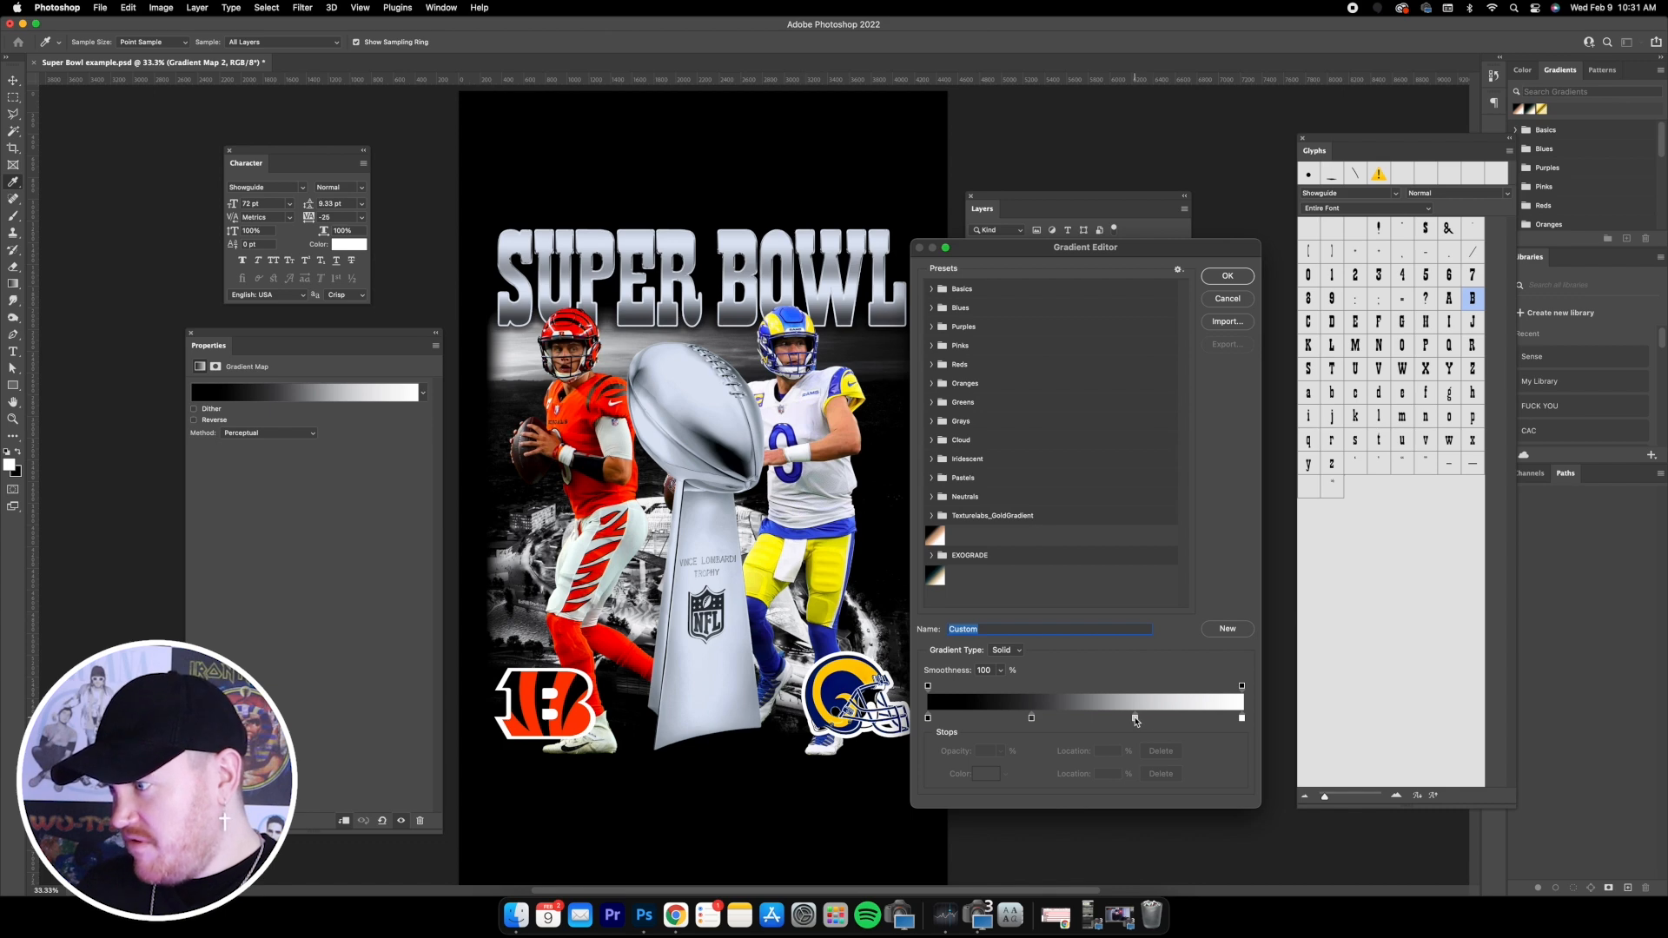
{"action": "double_click", "coordinate": [1135, 719]}
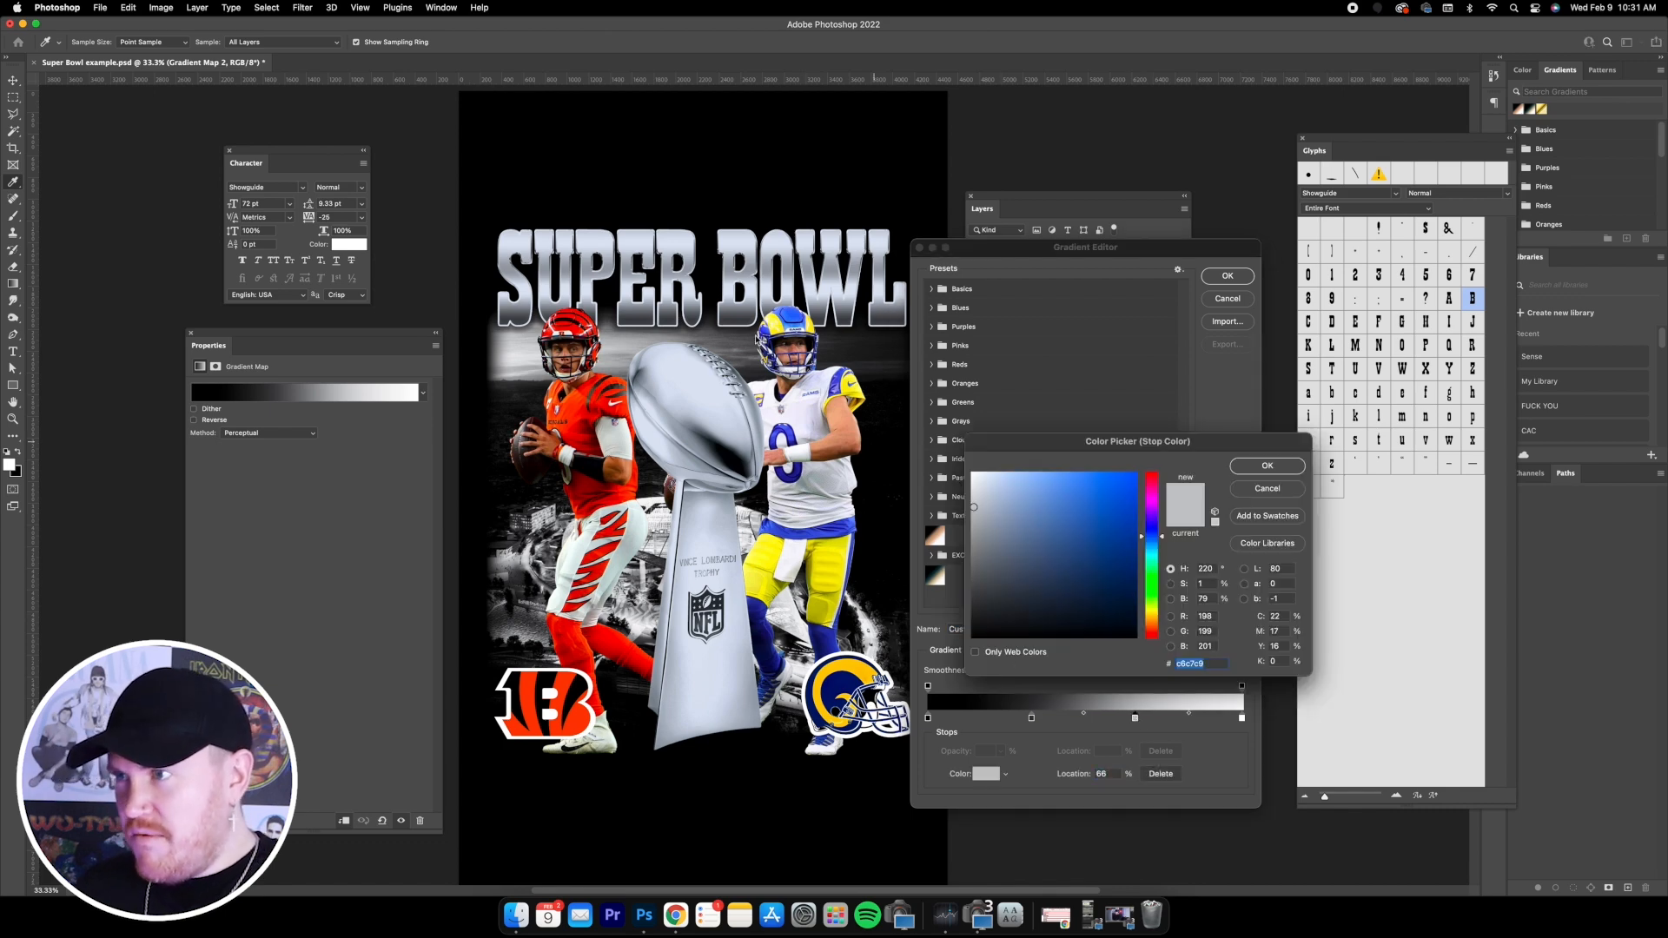
{"action": "left_click", "coordinate": [668, 270]}
{"action": "left_click", "coordinate": [669, 260]}
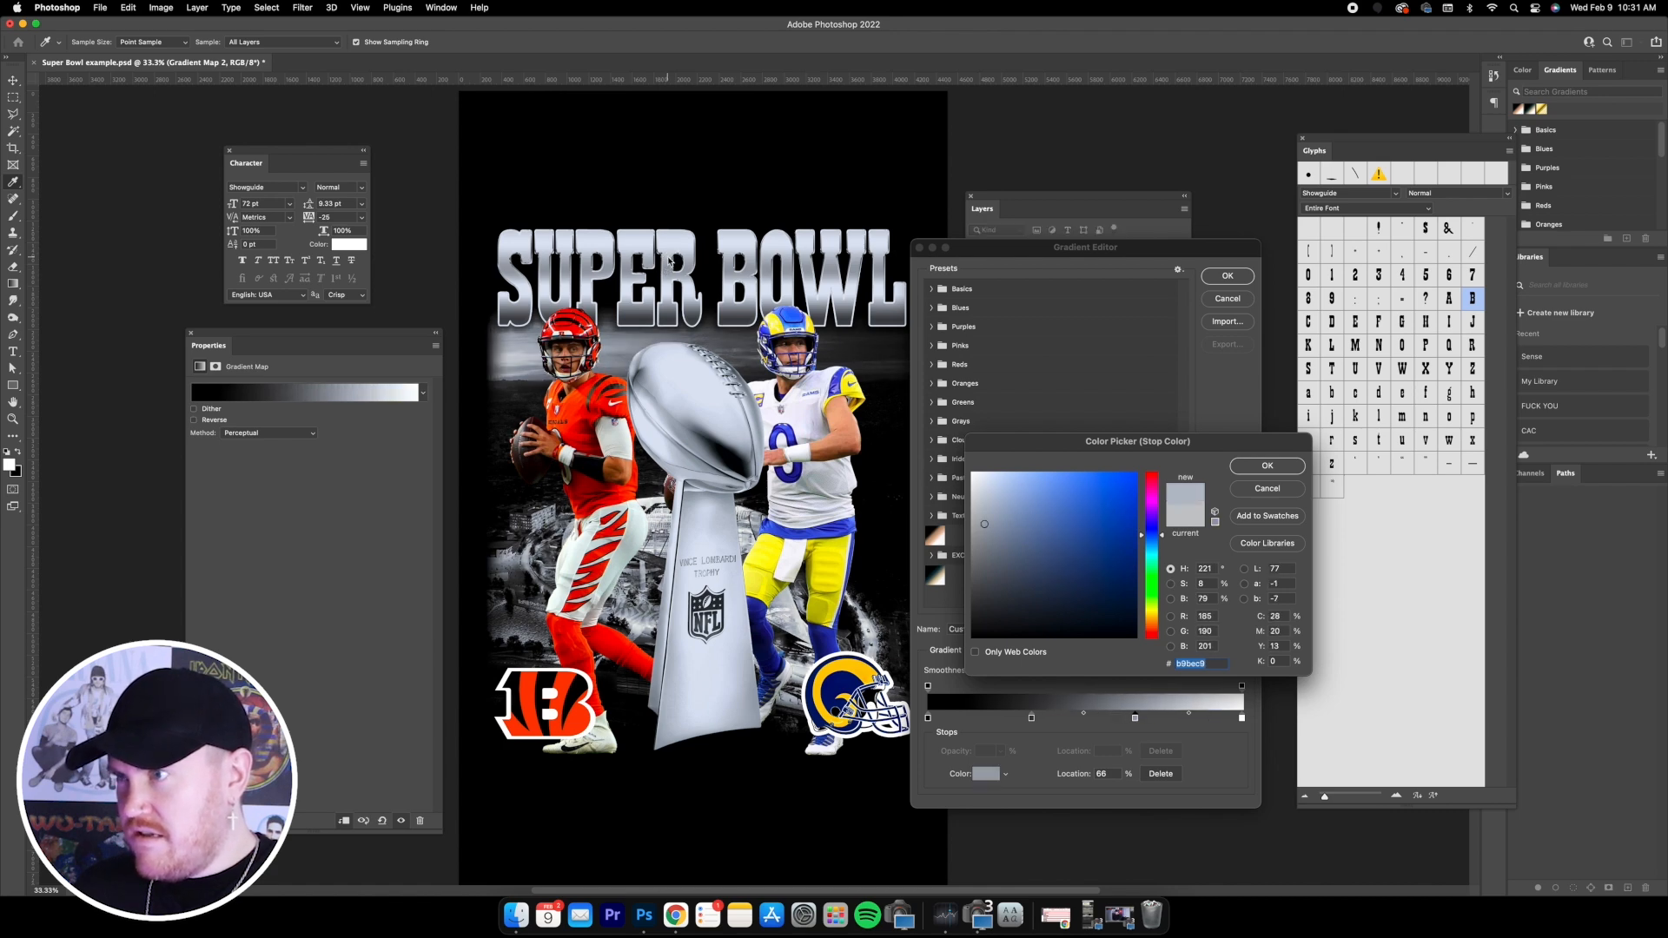
{"action": "left_click", "coordinate": [813, 299]}
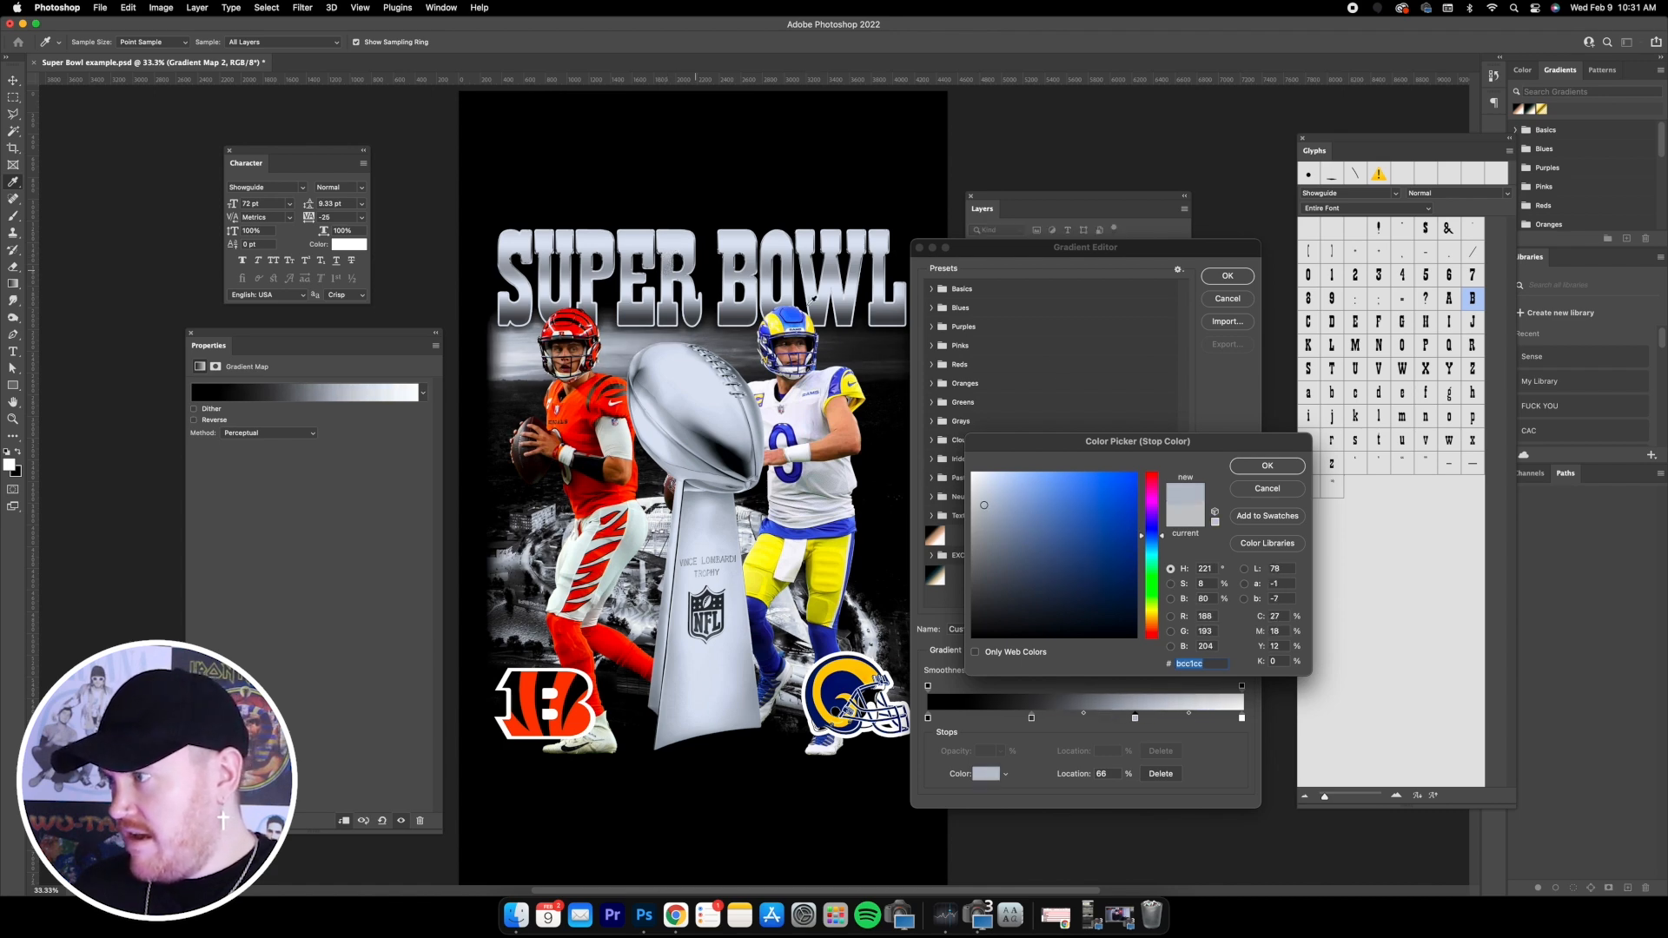
{"action": "left_click", "coordinate": [1260, 465]}
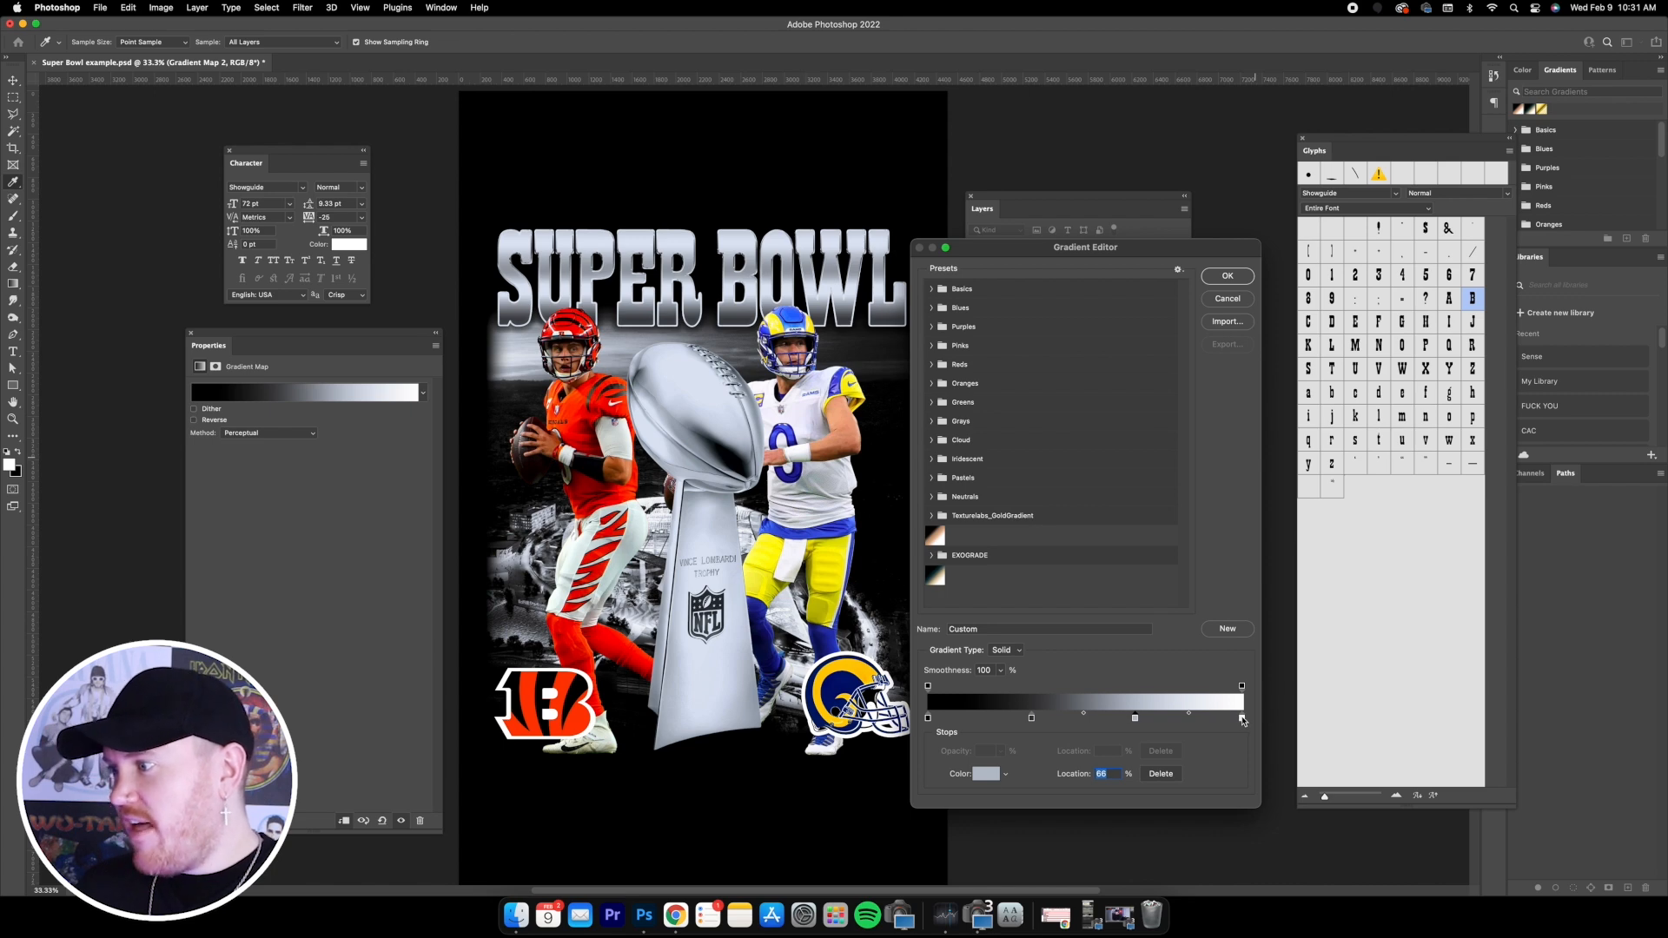
- Recolour the gradient's white end stop to a light blue-silver (d3d8e5) sampled from the heading and accept the gradient
{"action": "double_click", "coordinate": [1242, 719]}
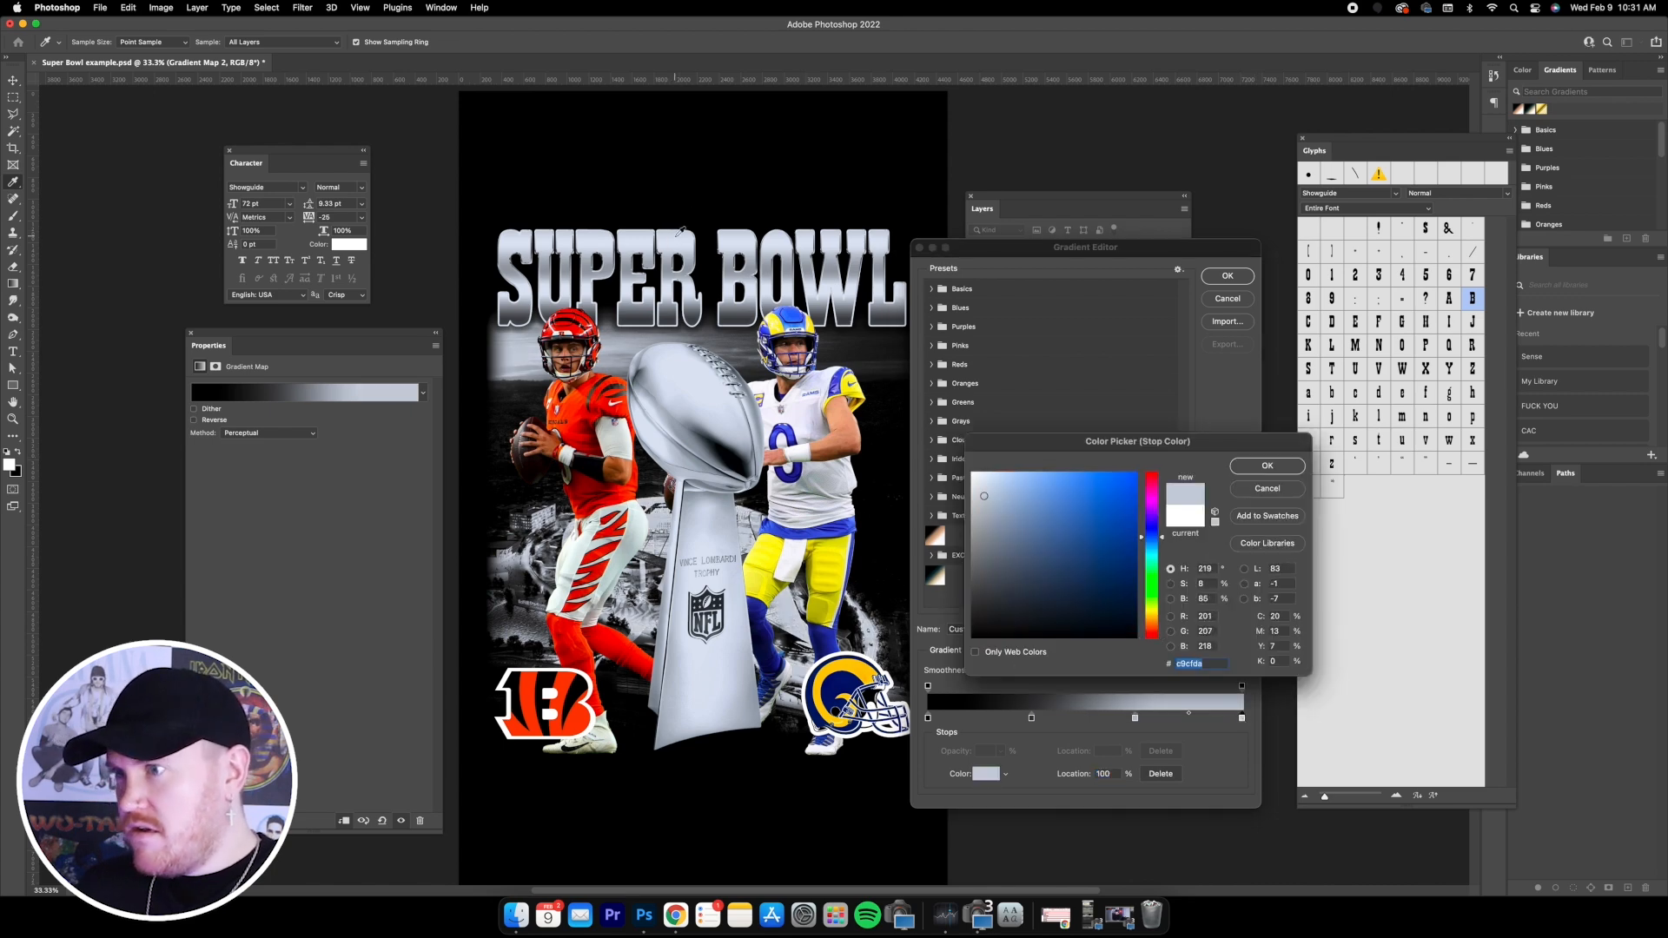
{"action": "left_click", "coordinate": [675, 236]}
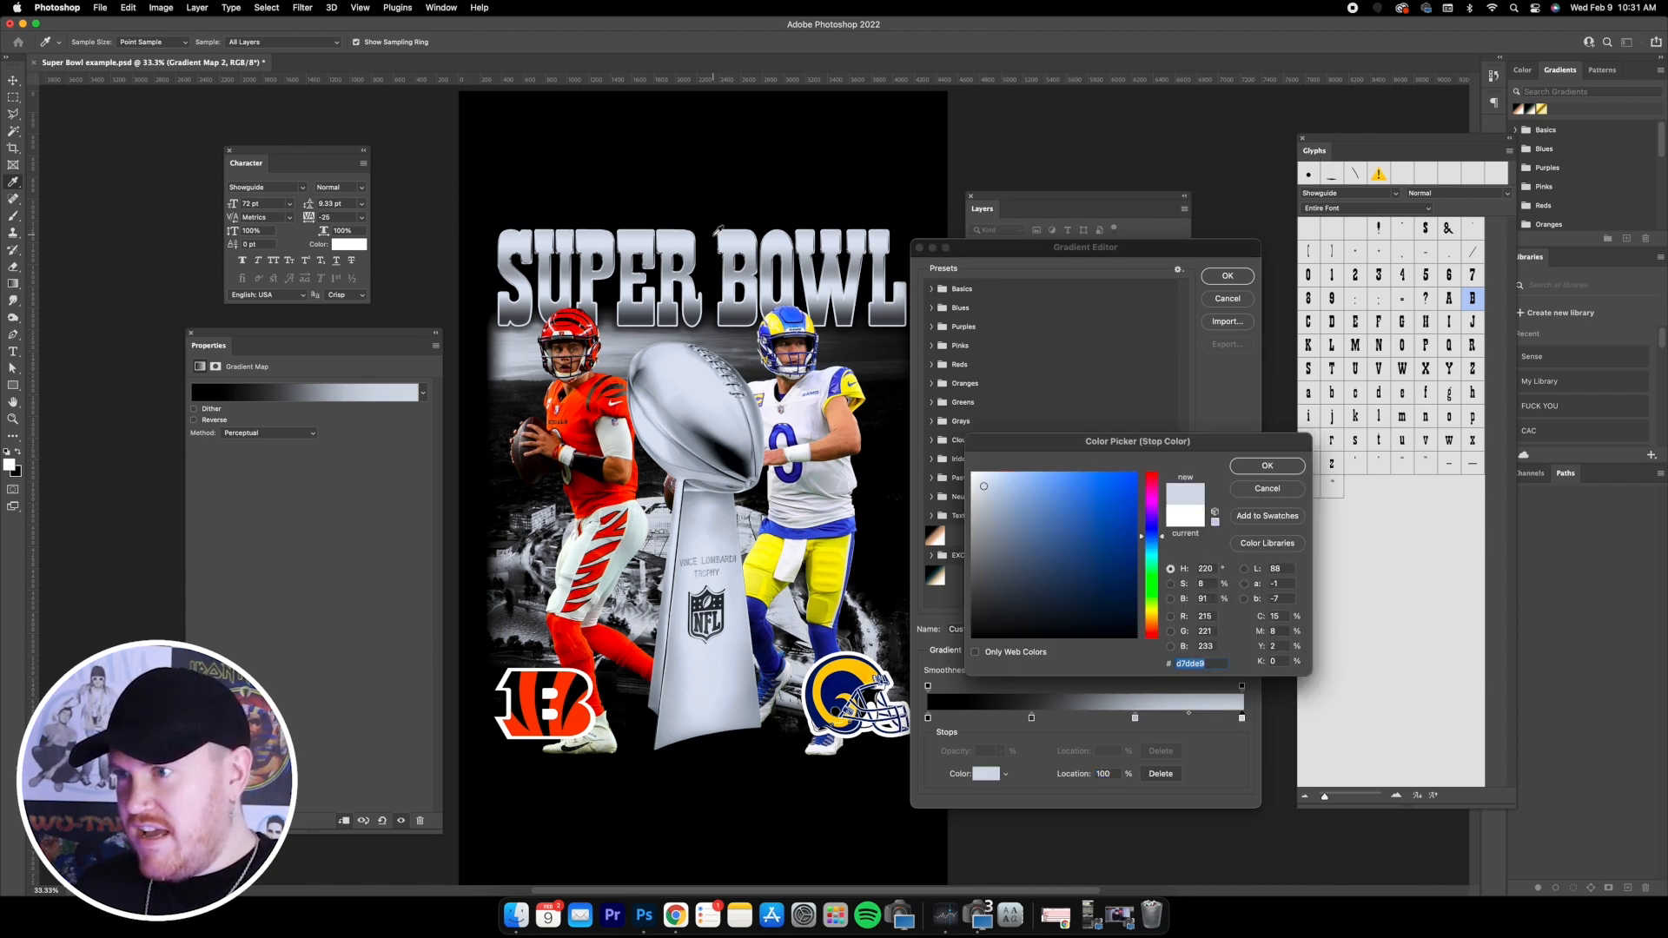
{"action": "left_click", "coordinate": [688, 236]}
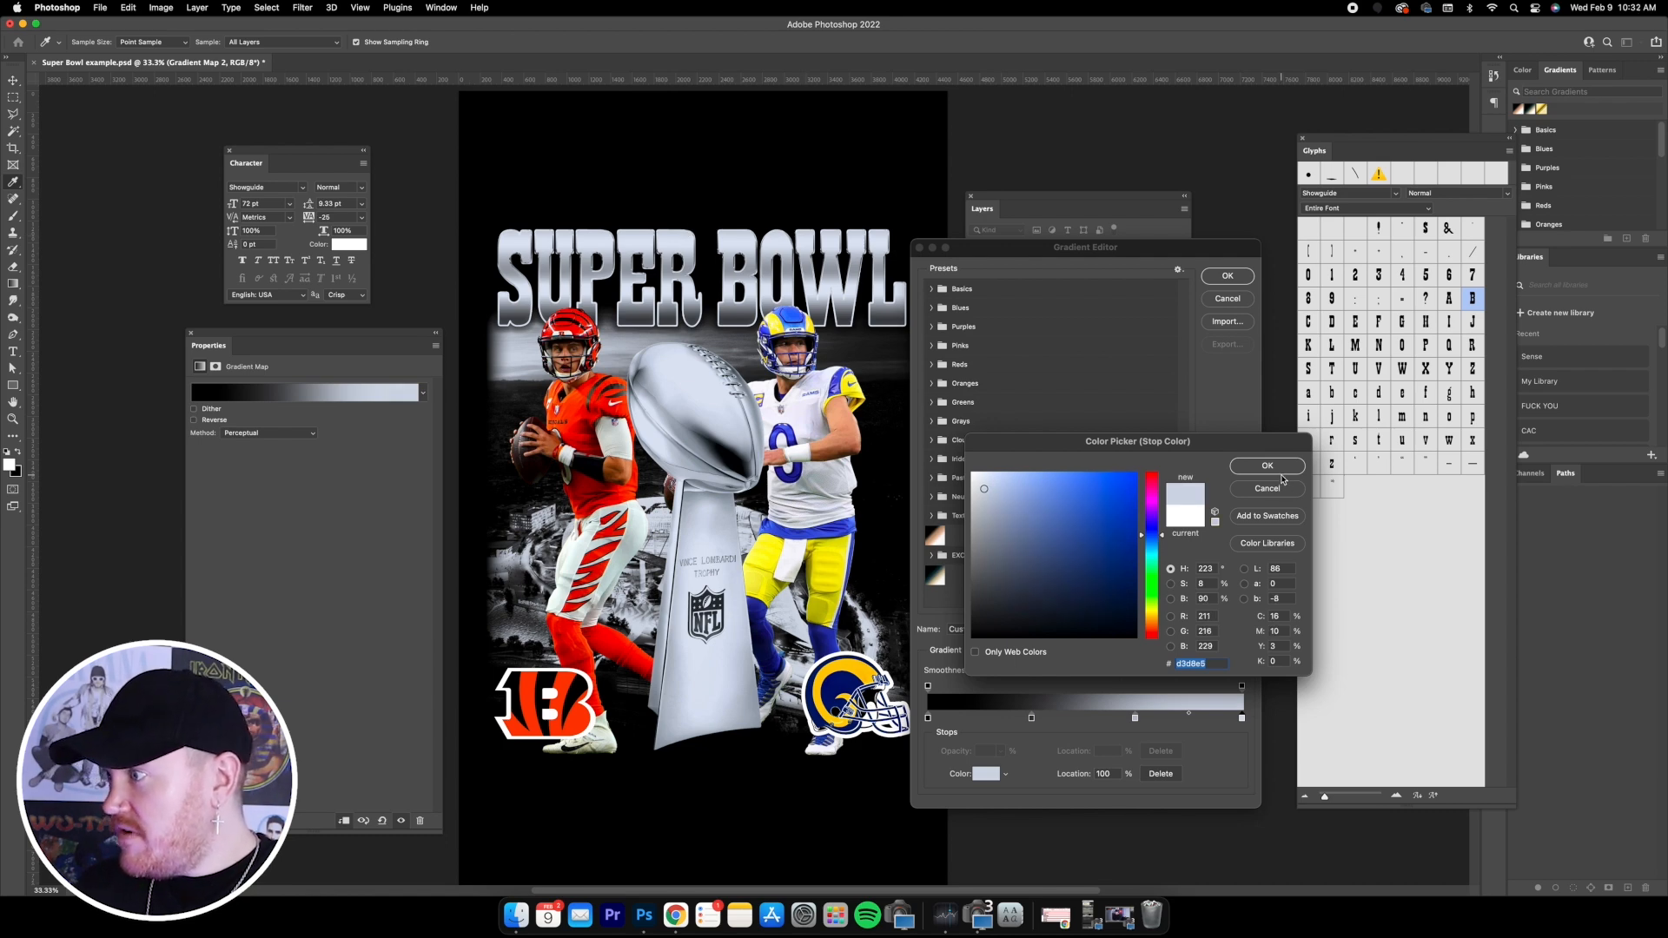
{"action": "left_click", "coordinate": [1267, 467]}
{"action": "left_click", "coordinate": [1227, 275]}
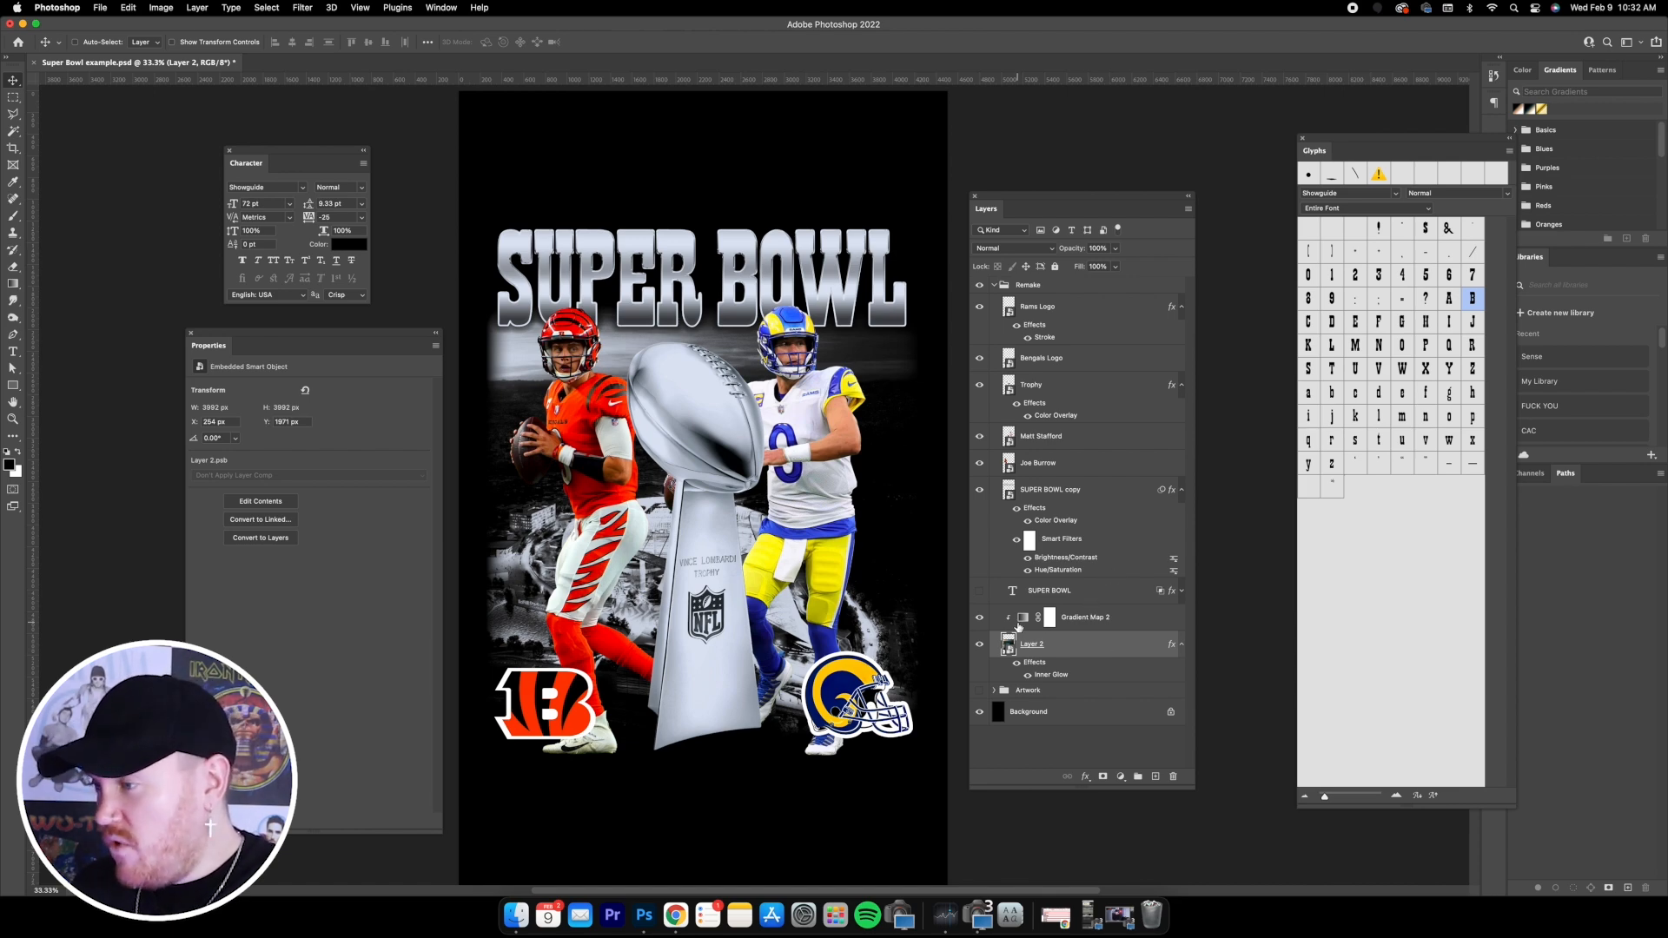
- Add a Gradient Overlay to Layer 2 using the black-to-transparent preset from the Basics gradients
{"action": "double_click", "coordinate": [1089, 649]}
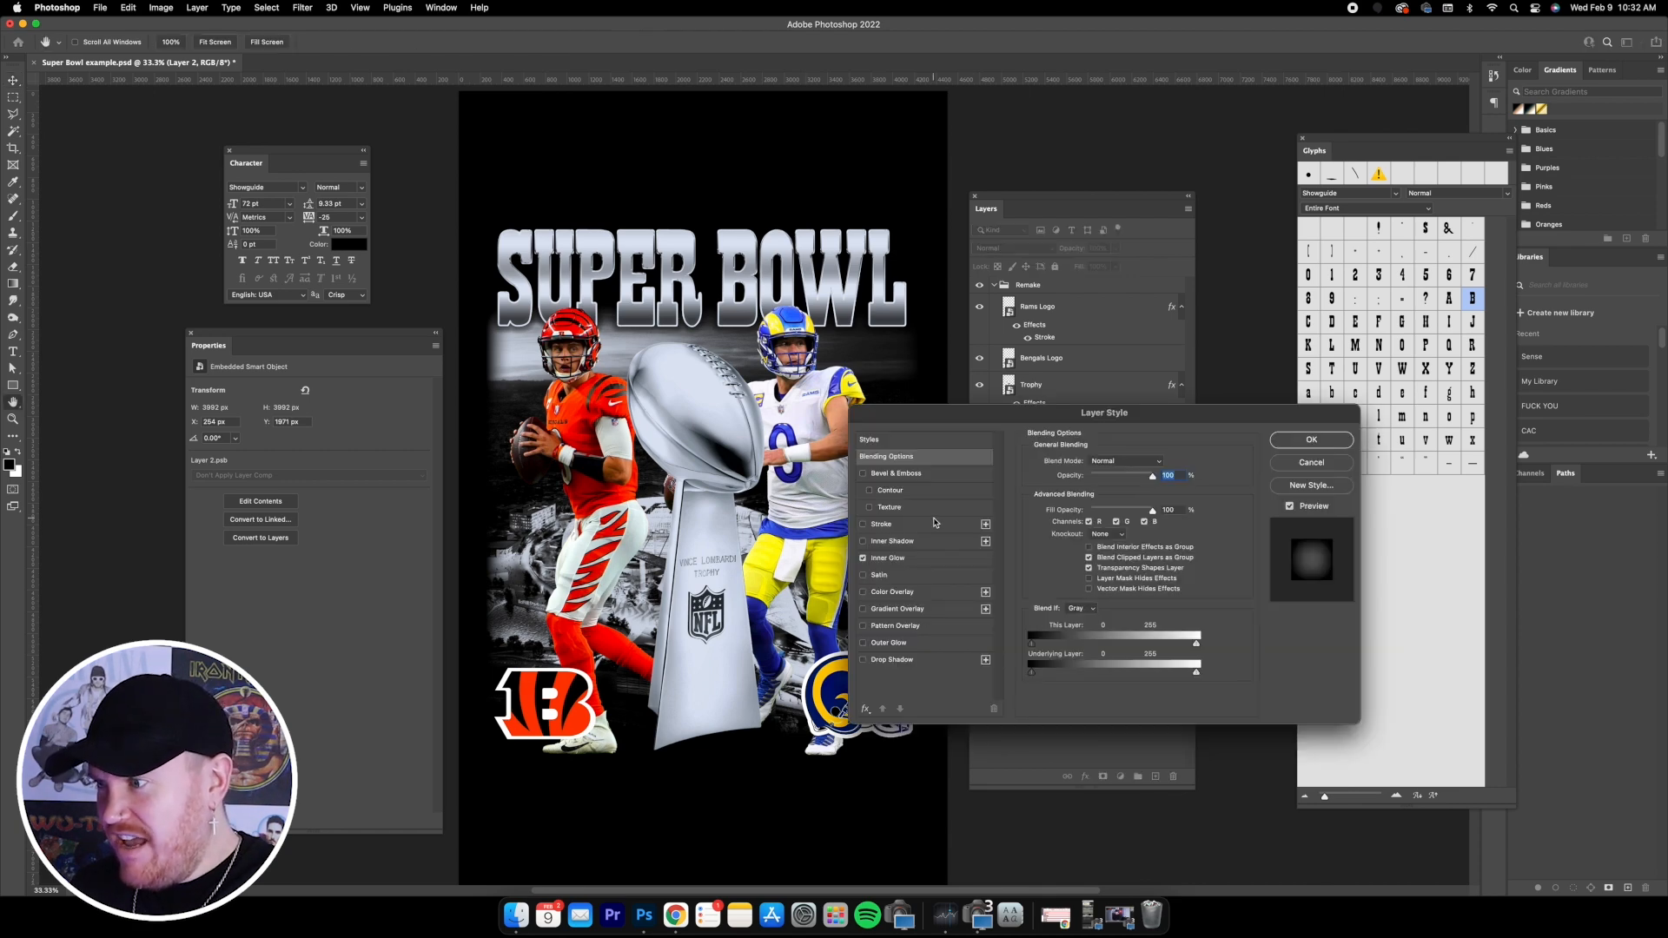
{"action": "left_click", "coordinate": [903, 609]}
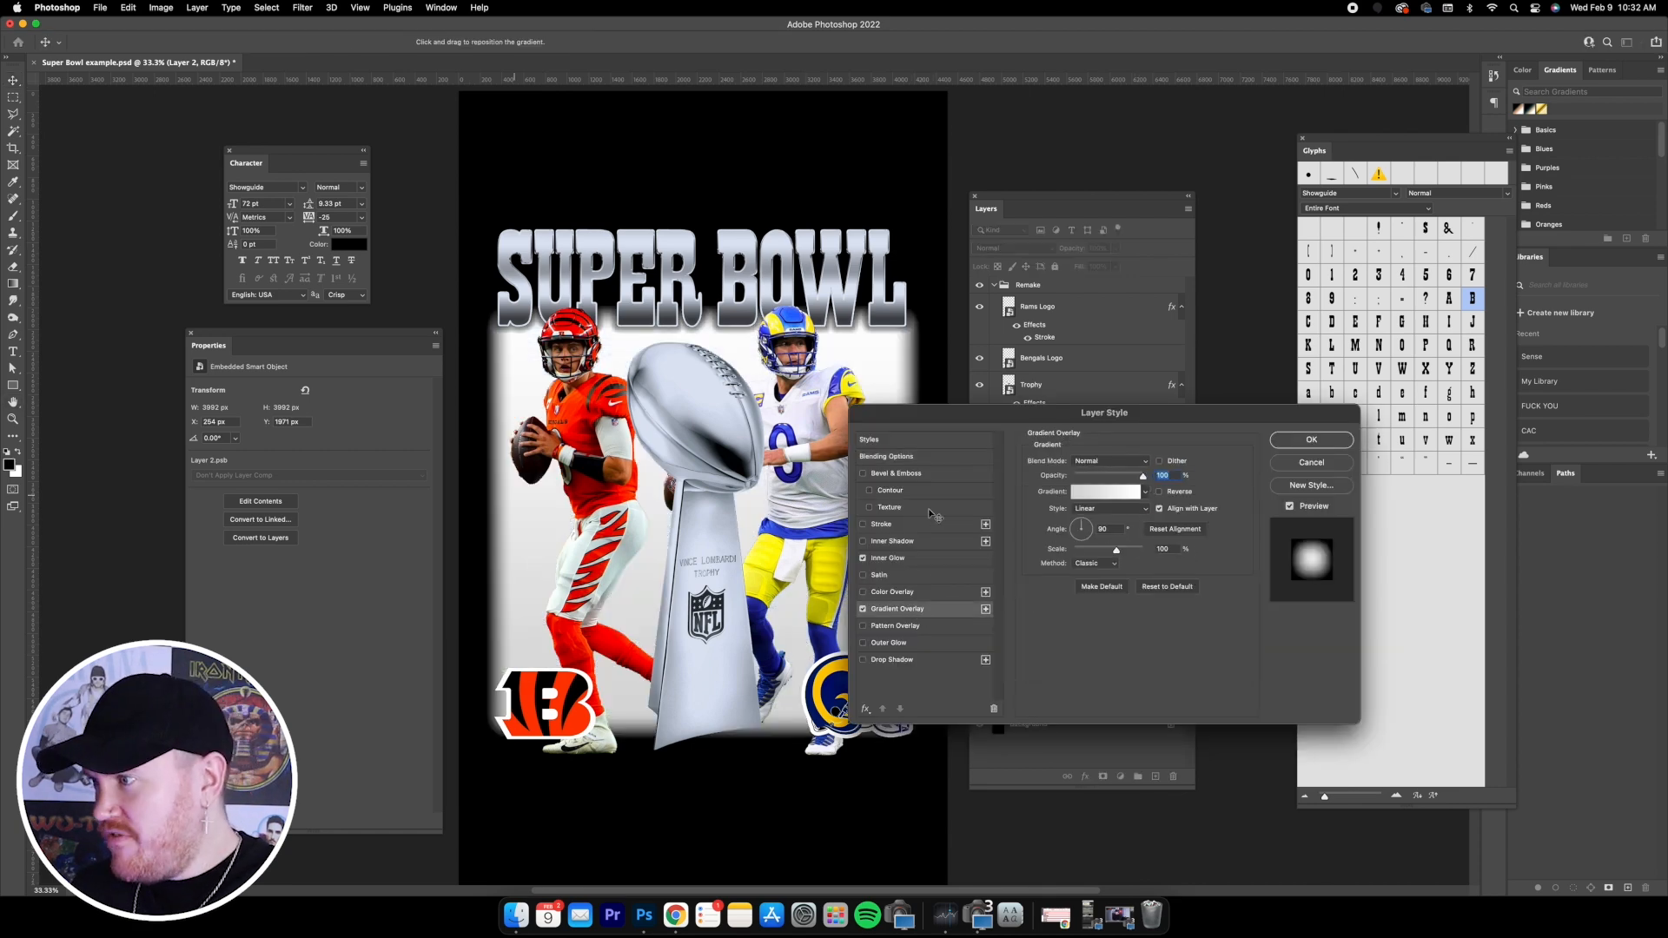
{"action": "left_click", "coordinate": [1145, 491]}
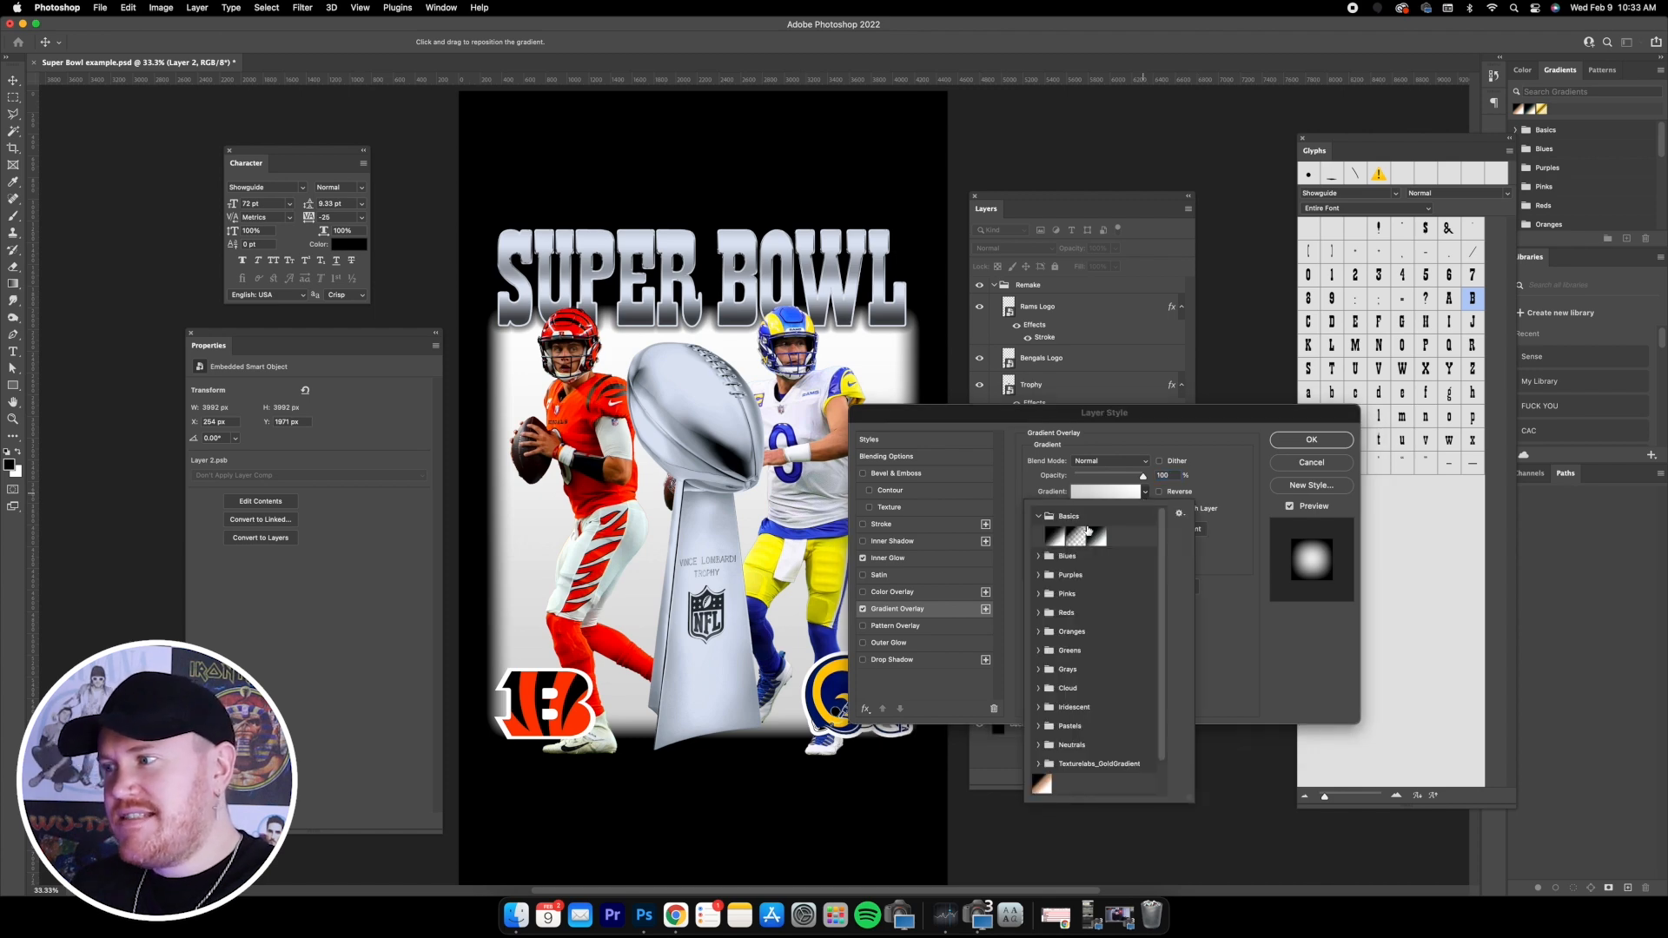
{"action": "left_click", "coordinate": [1076, 536]}
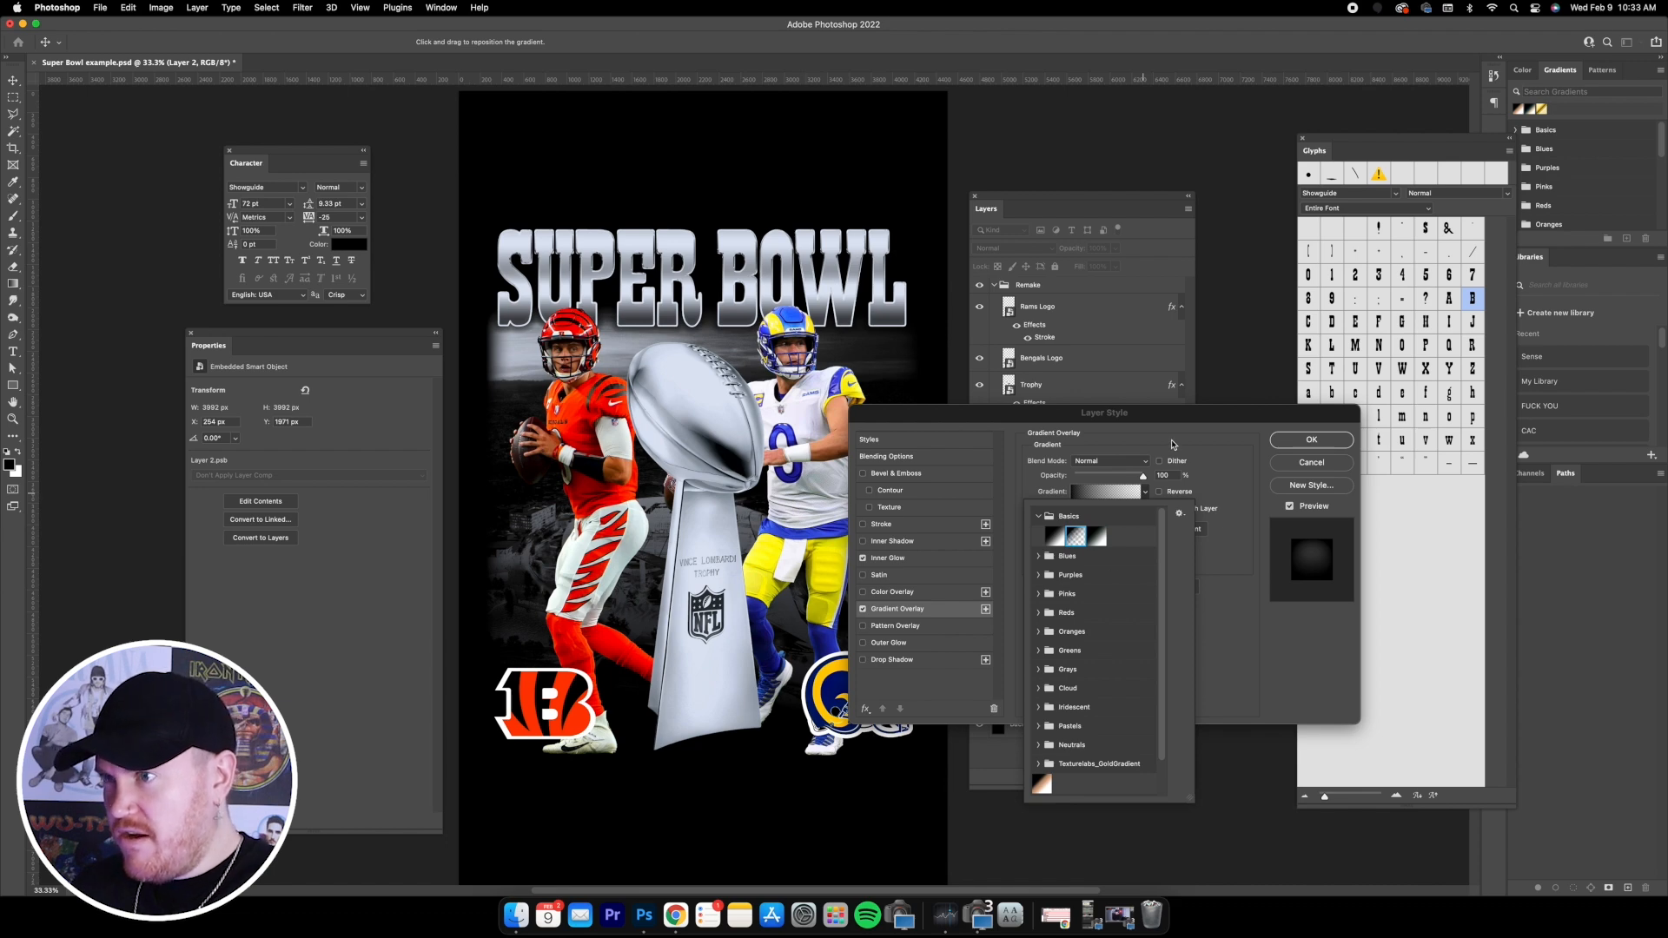
{"action": "left_click", "coordinate": [1158, 434]}
- Set the gradient overlay's angle to -90° and scale to 10%, reposition it near the photo's upper edge, and accept the style
{"action": "double_click", "coordinate": [1105, 529]}
{"action": "type", "text": "-90"}
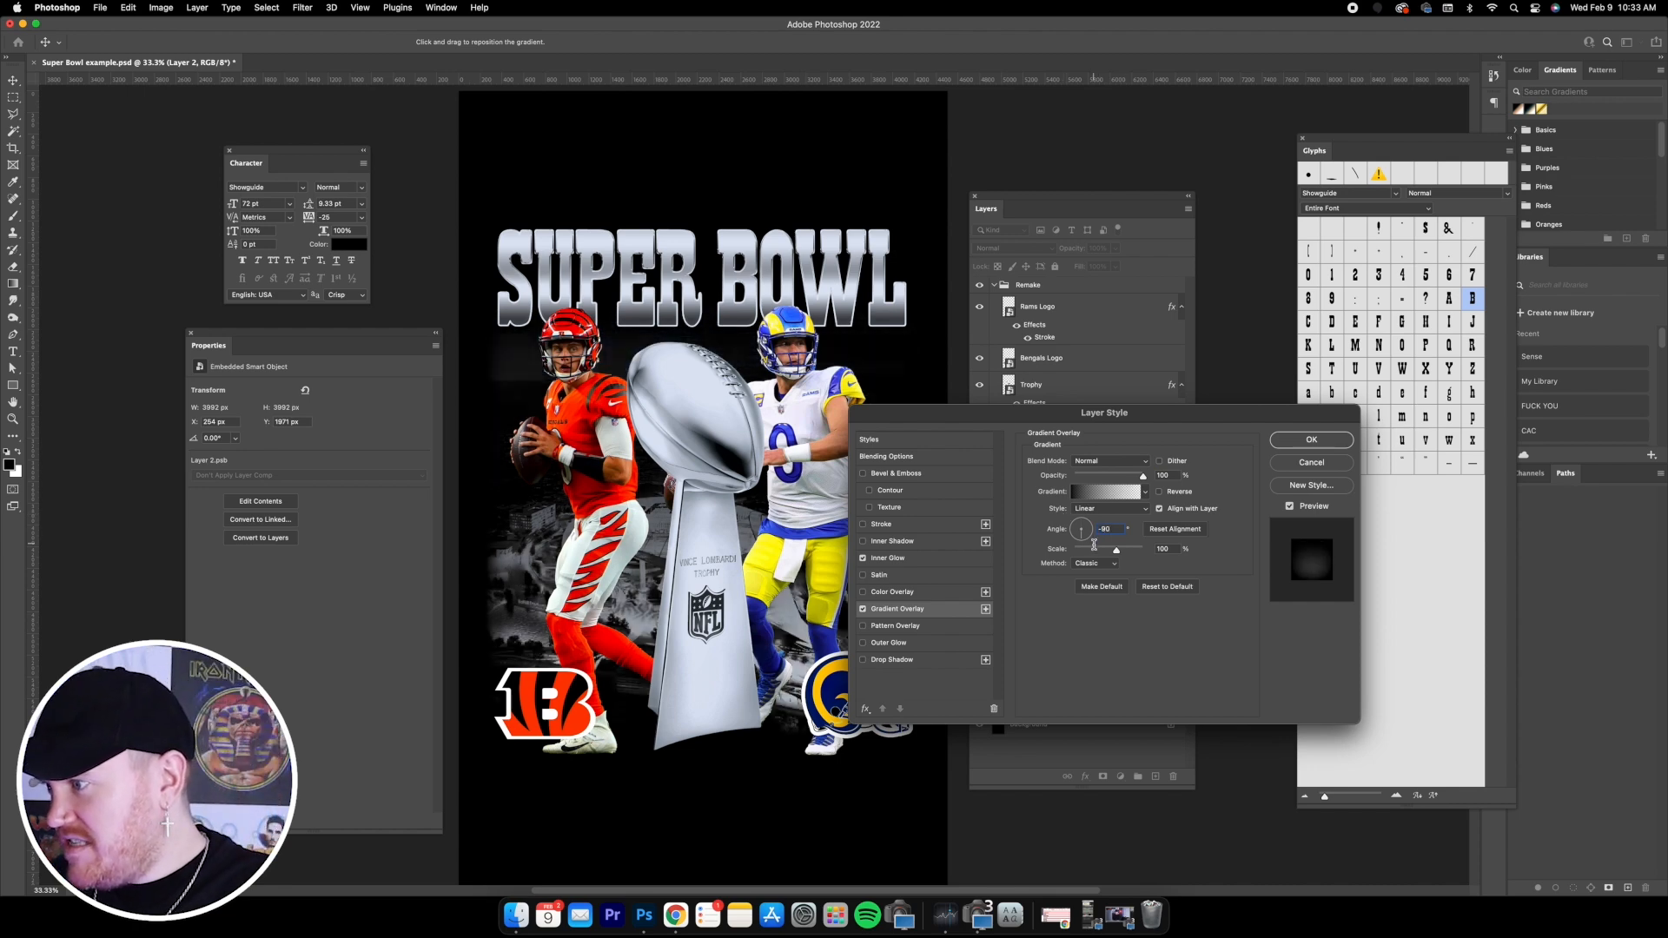
{"action": "key", "text": "Tab"}
{"action": "type", "text": "10"}
{"action": "left_click_drag", "start_coordinate": [693, 381], "coordinate": [690, 418]}
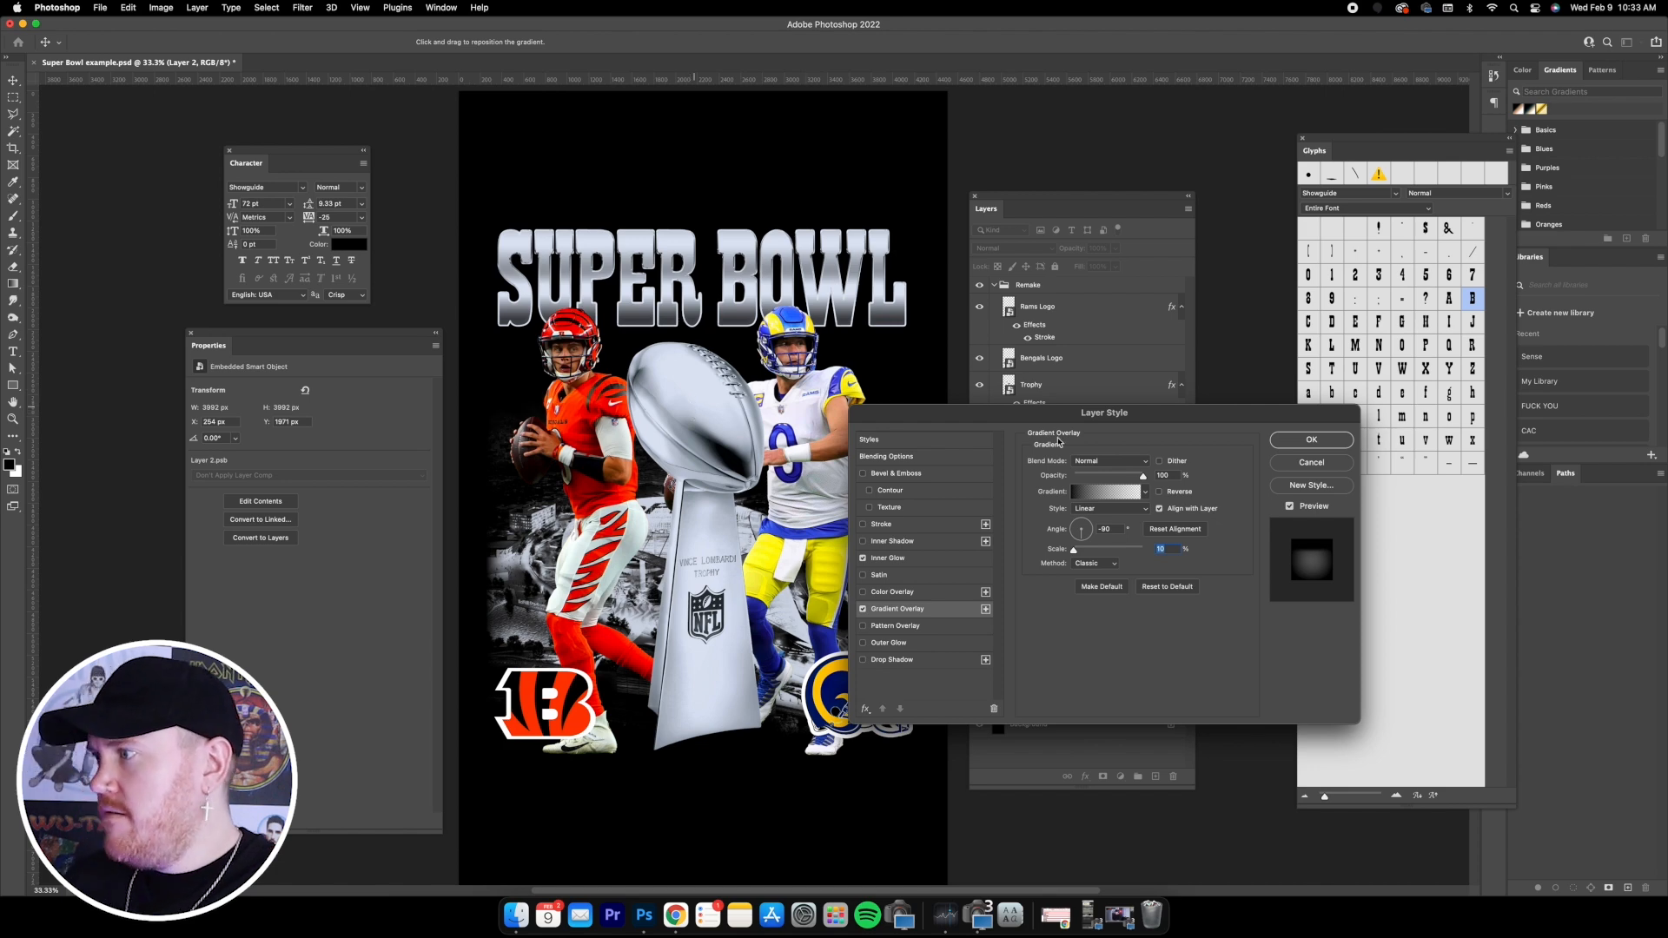
{"action": "left_click", "coordinate": [1311, 440]}
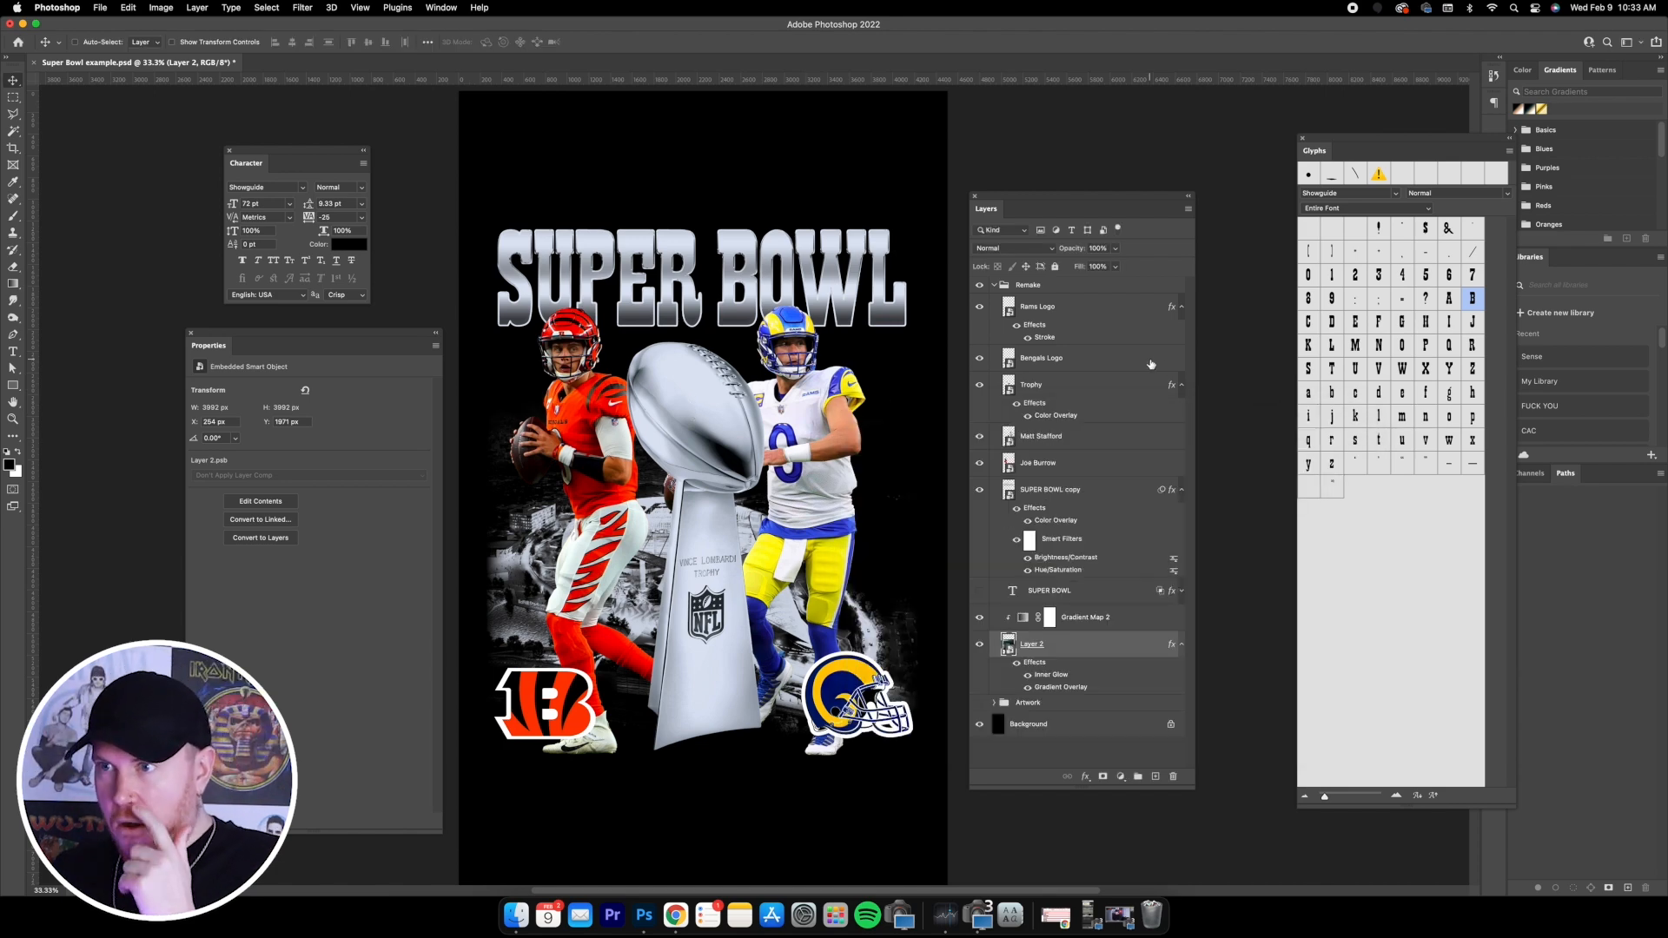
- Move the Layer 2 stadium photo up behind the players to about X 328 px, Y 1650 px, and save the document
{"action": "left_click", "coordinate": [172, 42]}
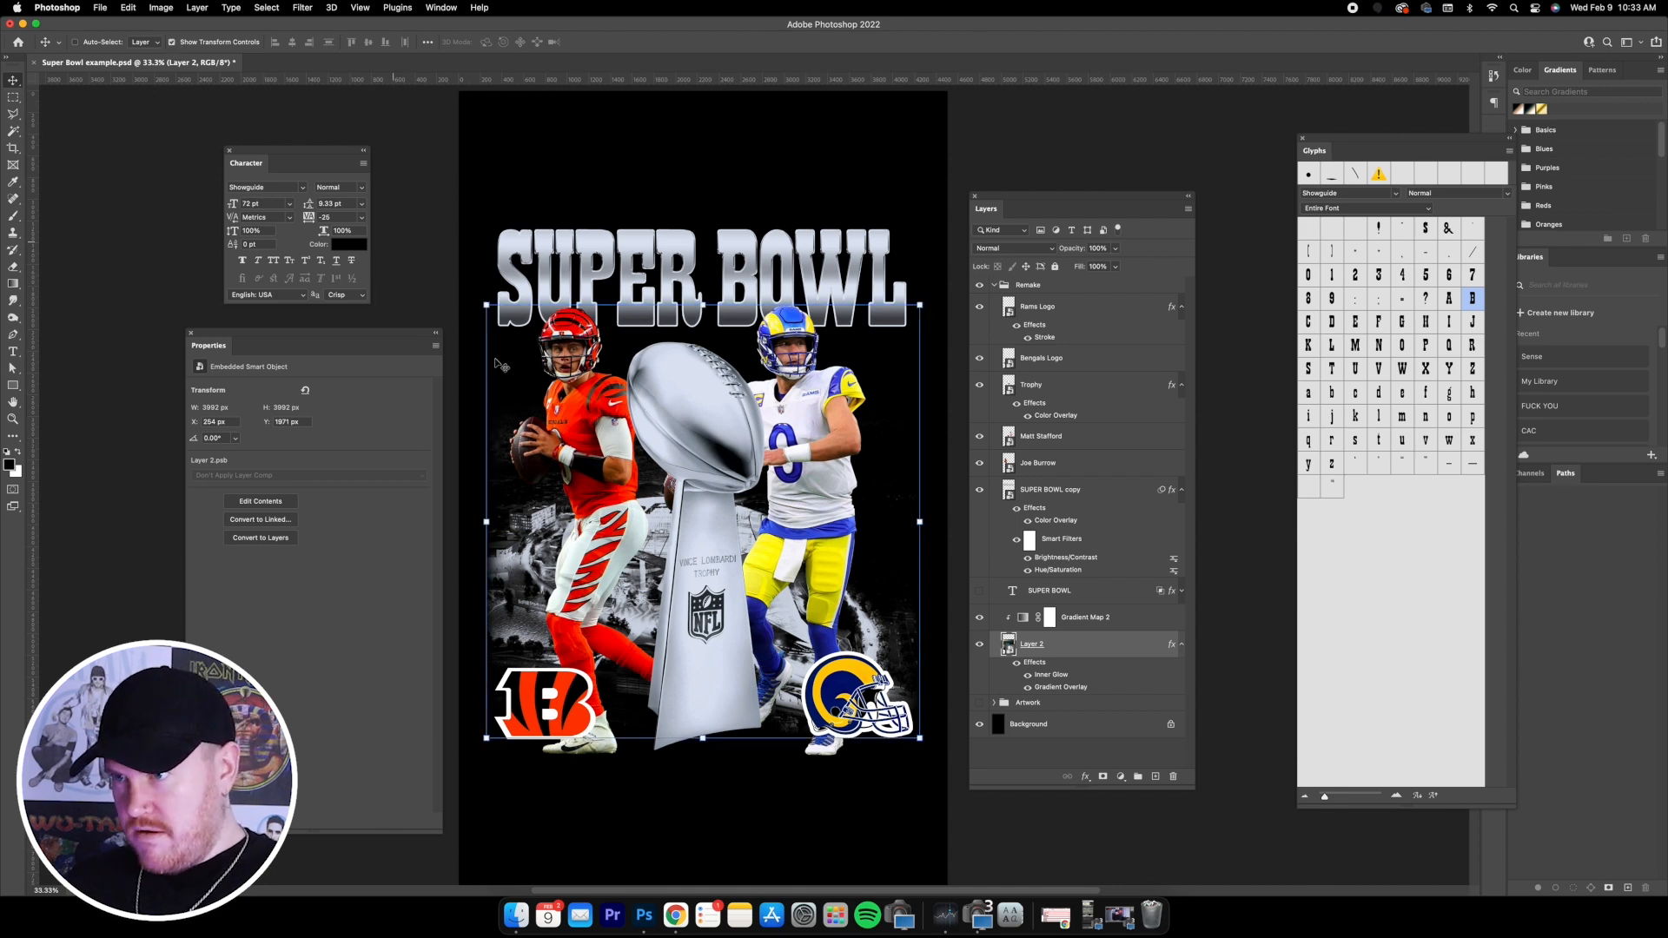
{"action": "left_click_drag", "start_coordinate": [606, 425], "coordinate": [617, 372]}
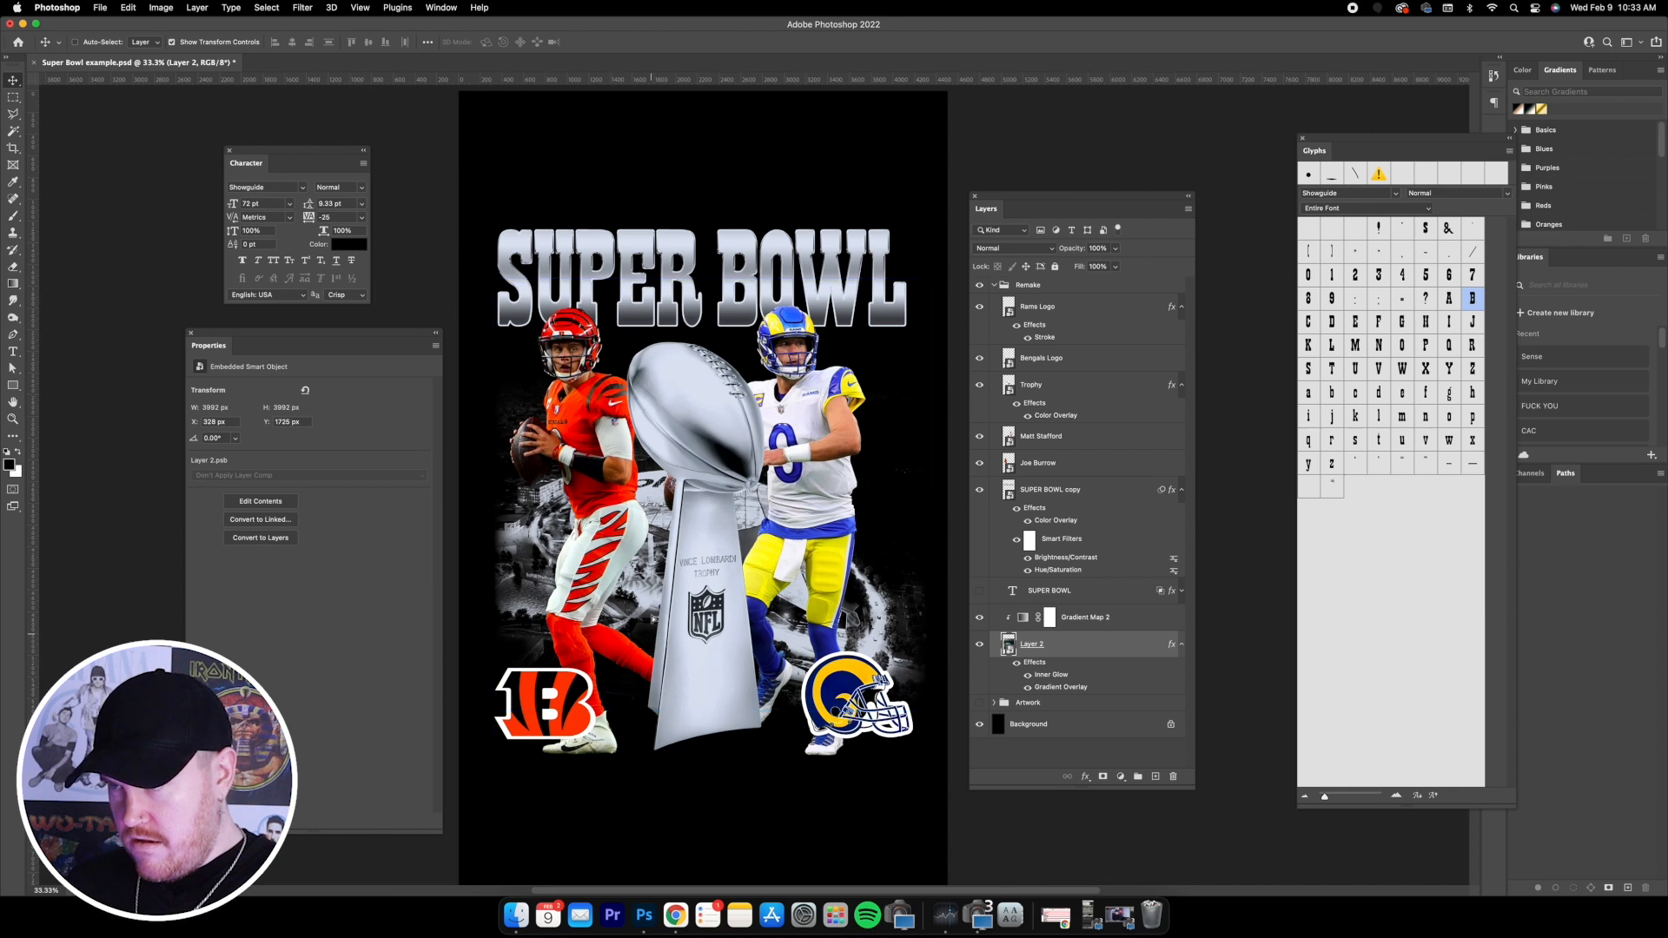
{"action": "left_click_drag", "start_coordinate": [653, 620], "coordinate": [654, 603]}
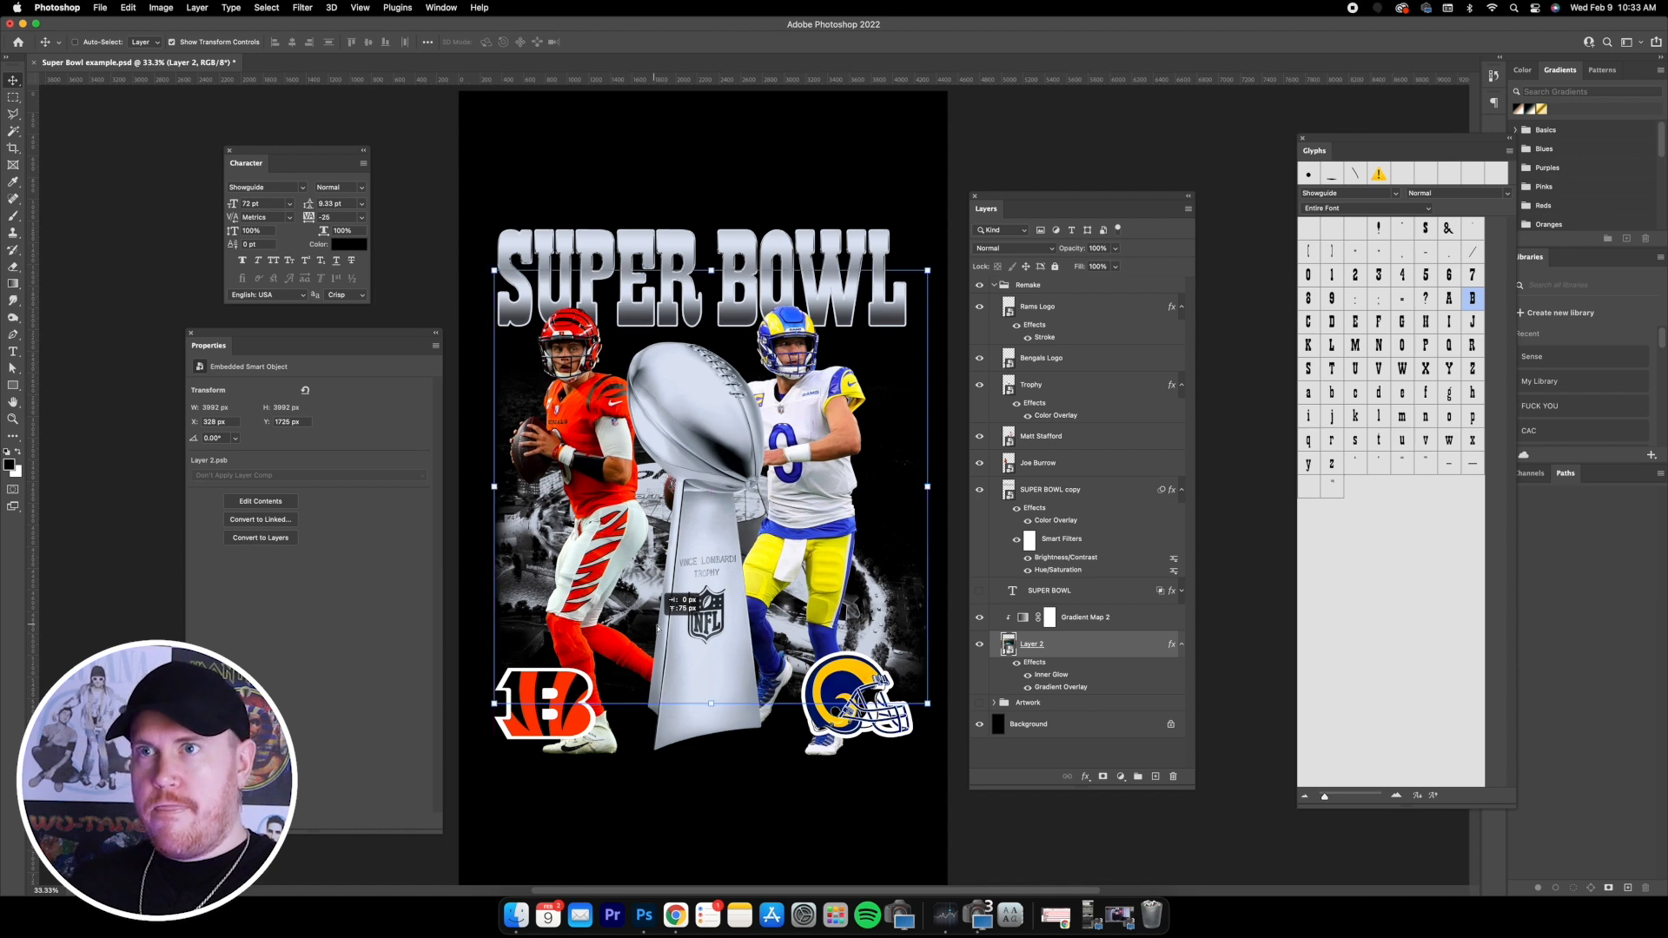
{"action": "left_click", "coordinate": [172, 42]}
{"action": "key", "text": "super+s"}
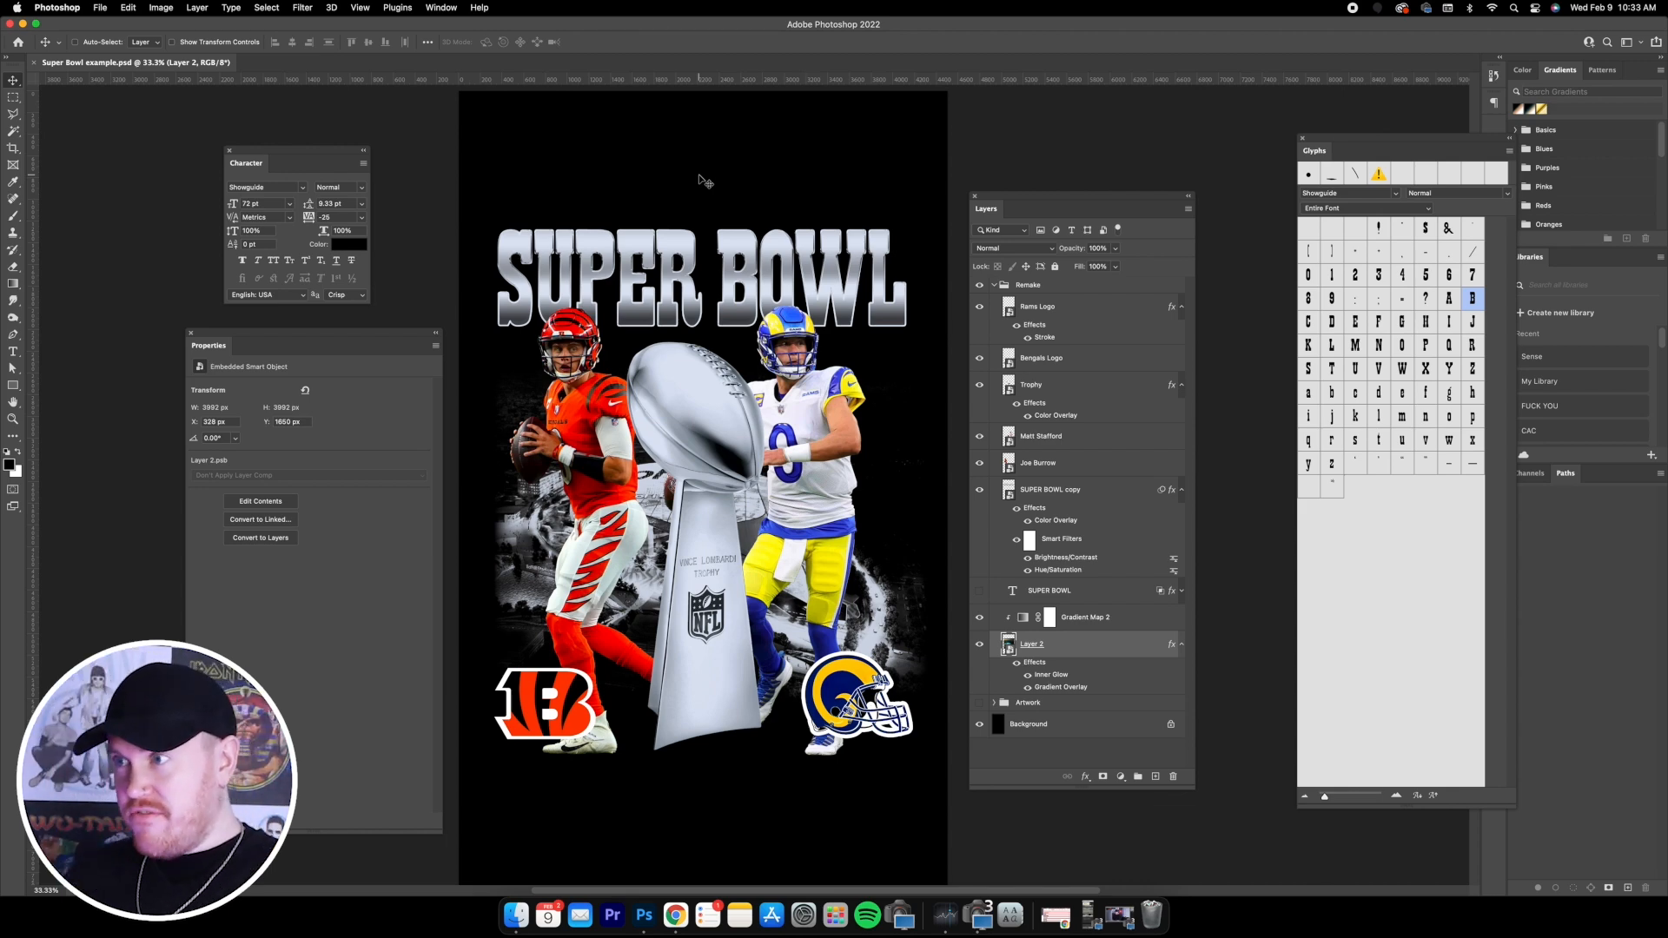
- Duplicate the SUPER BOWL copy heading layer and hide the original underneath
{"action": "left_click", "coordinate": [1108, 643]}
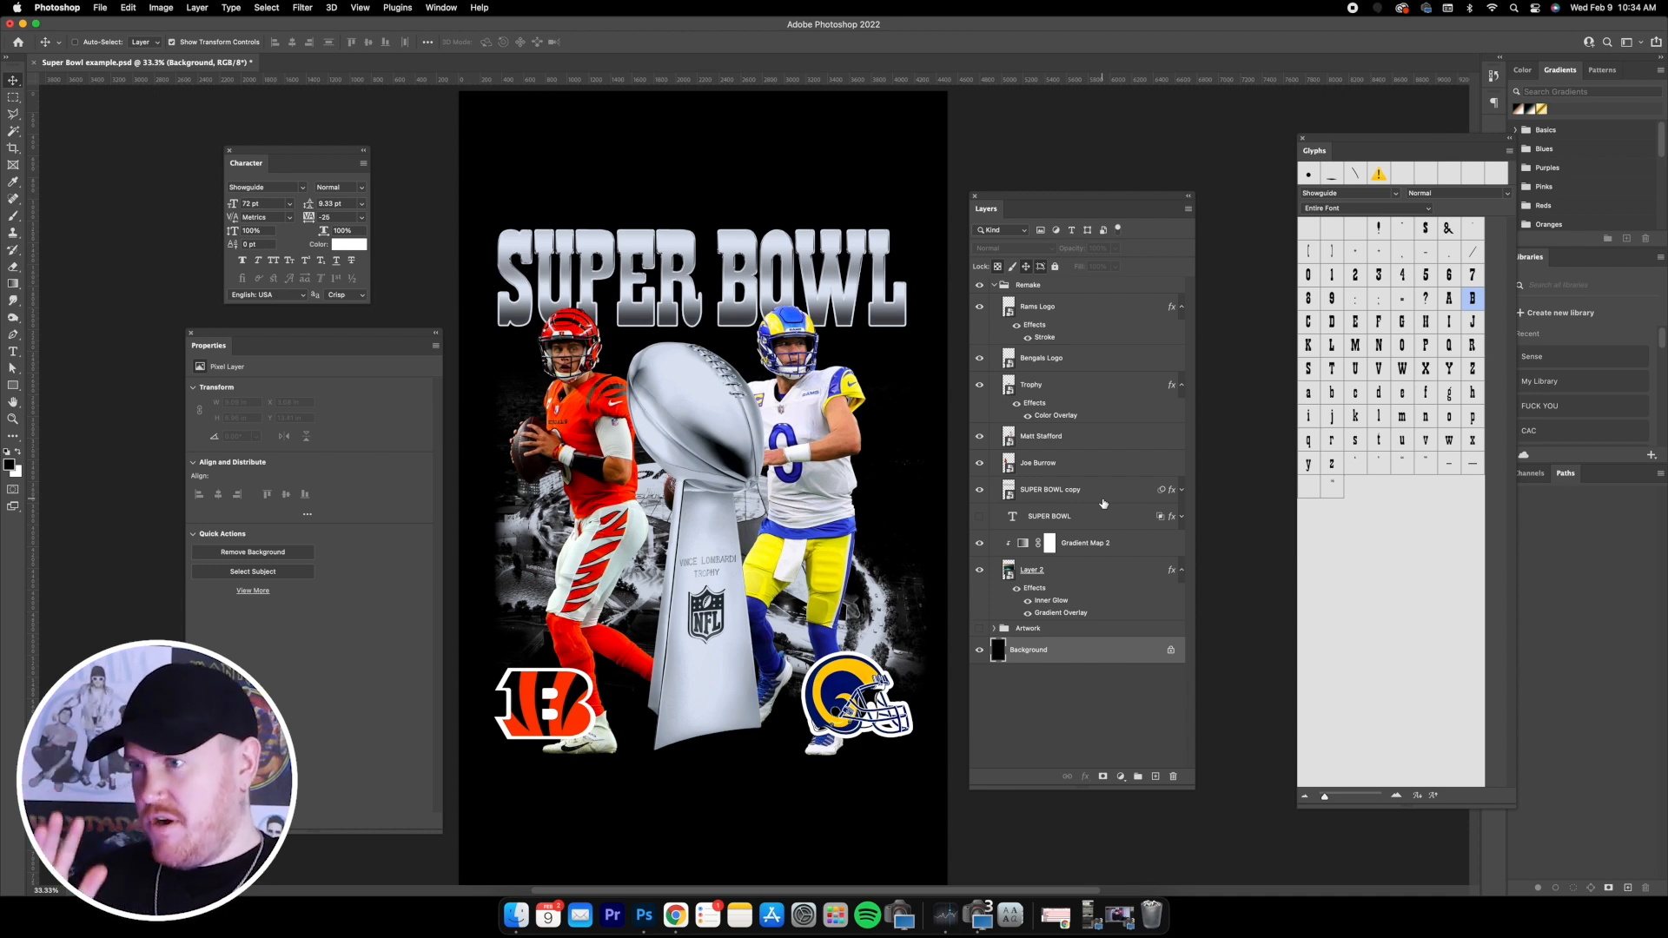
{"action": "left_click", "coordinate": [1104, 502]}
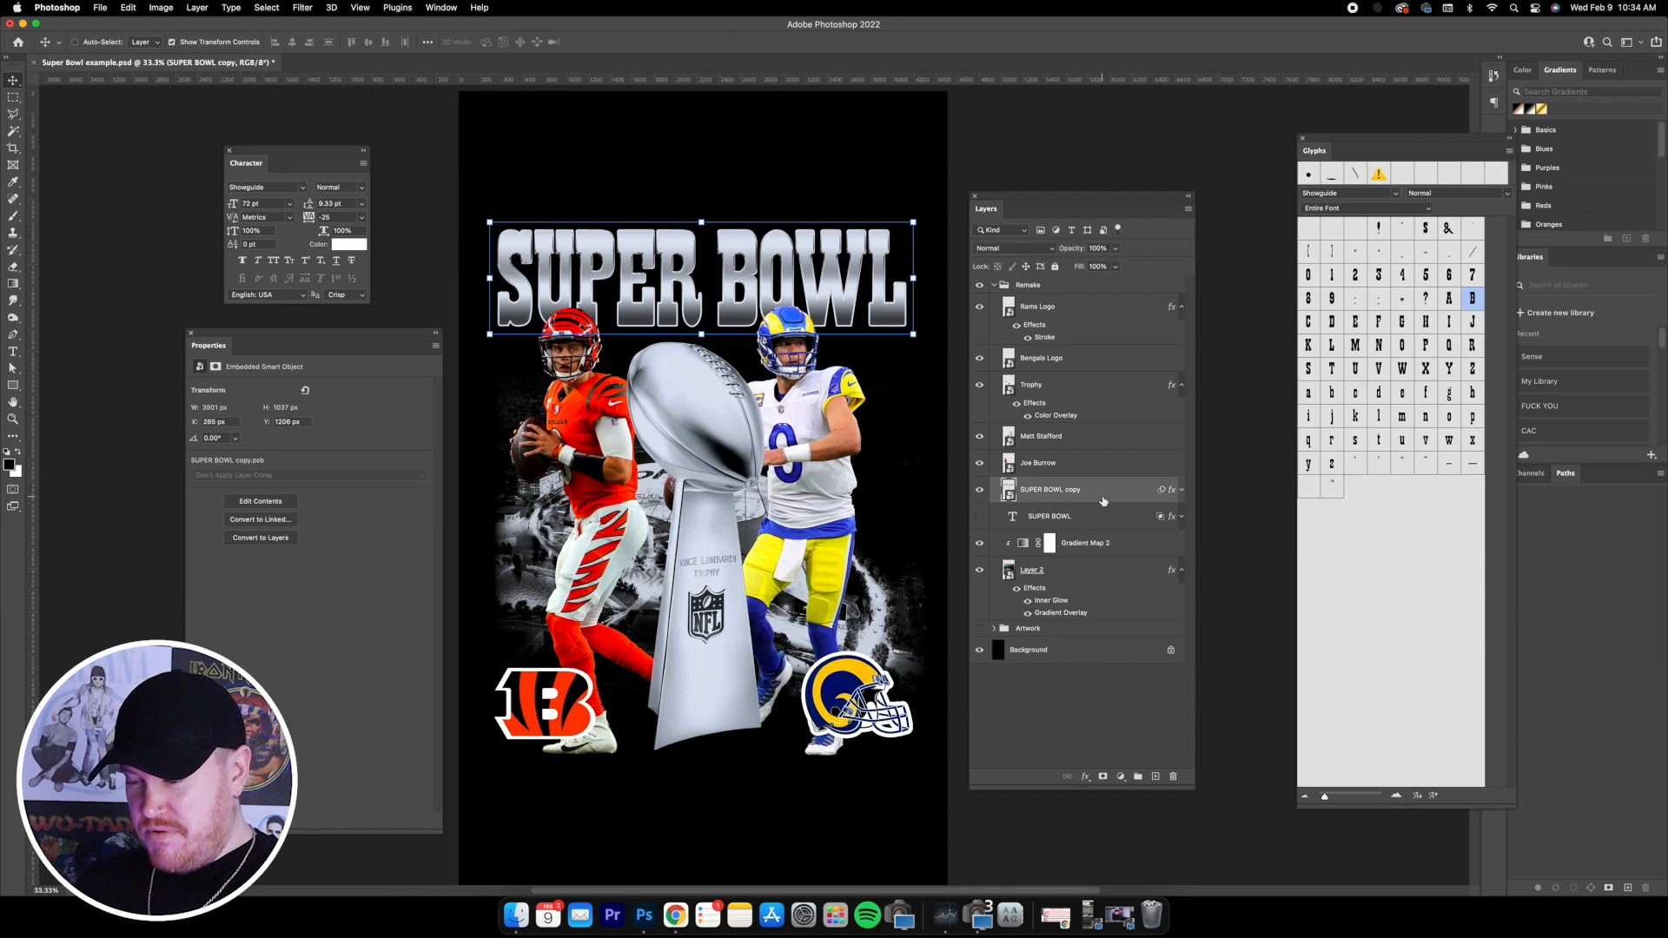
{"action": "key", "text": "super+j"}
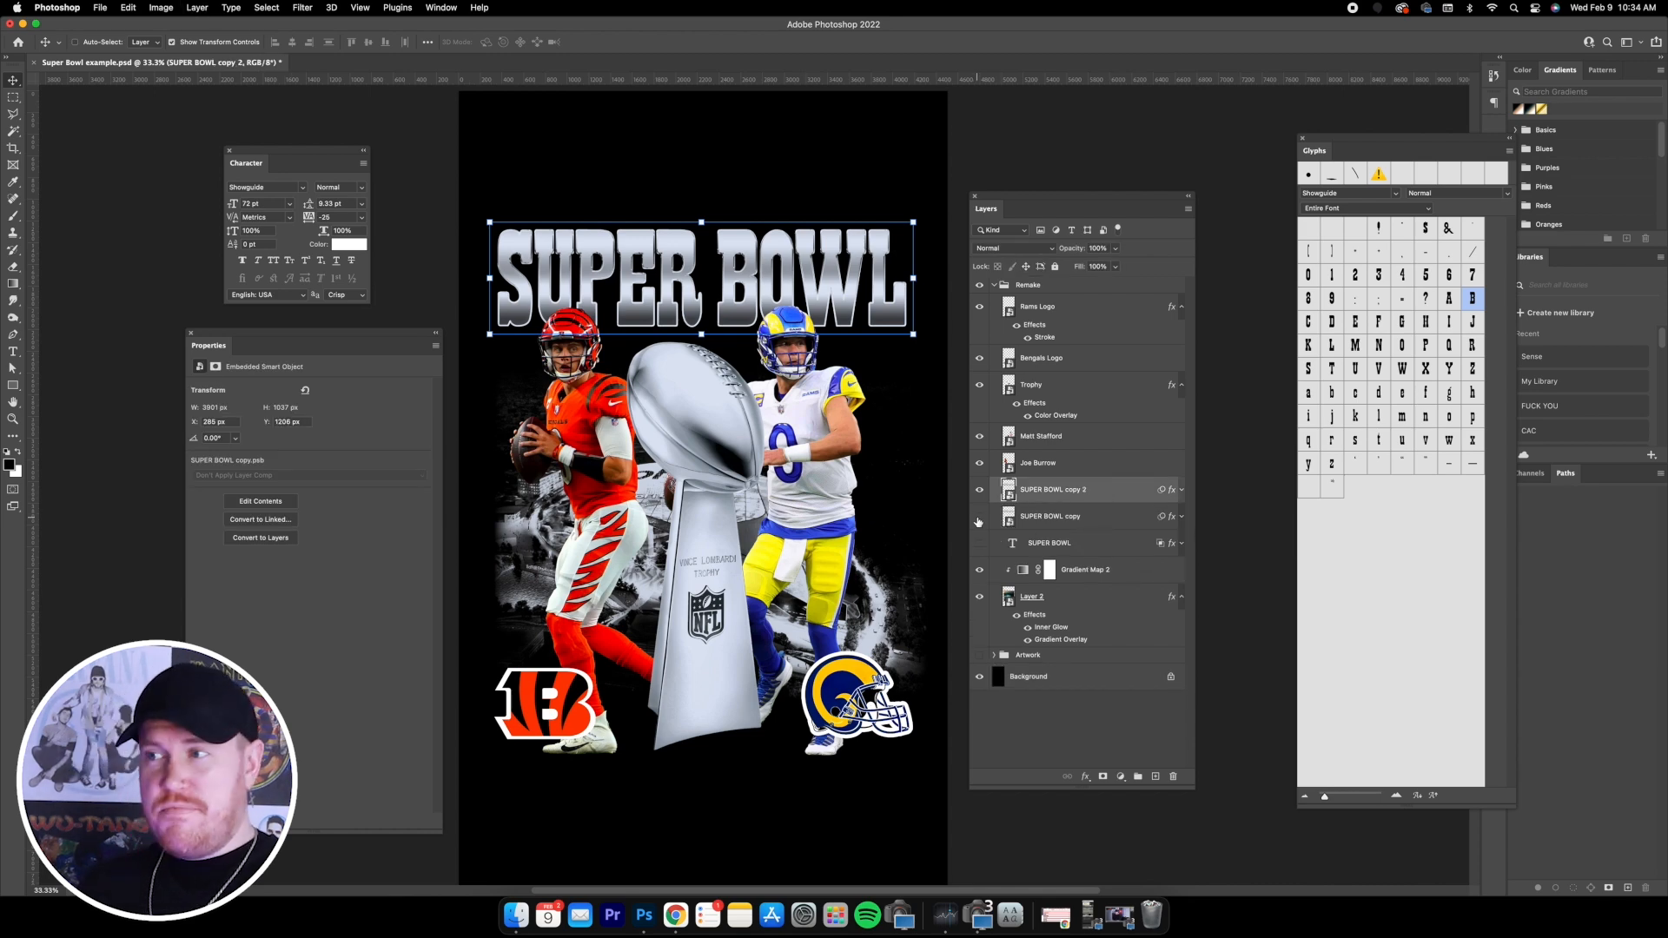
{"action": "left_click", "coordinate": [979, 518]}
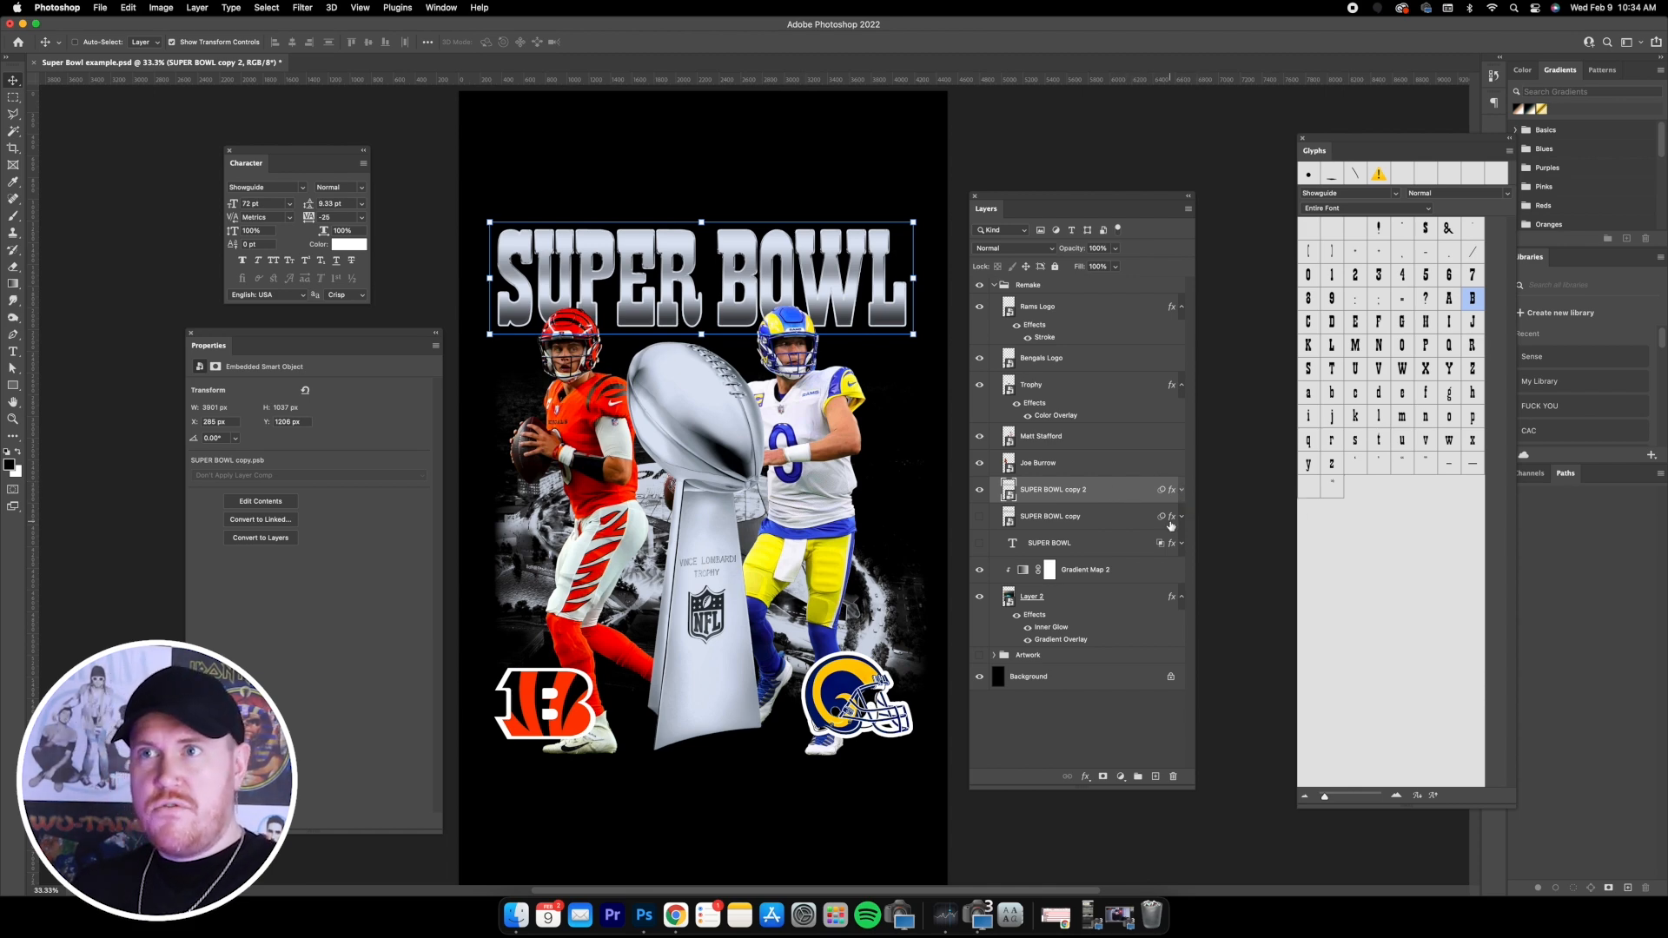
- Rasterize the duplicate heading, SUPER BOWL copy 2, and convert it to a new smart object with its effects baked in
{"action": "key", "text": "super+t"}
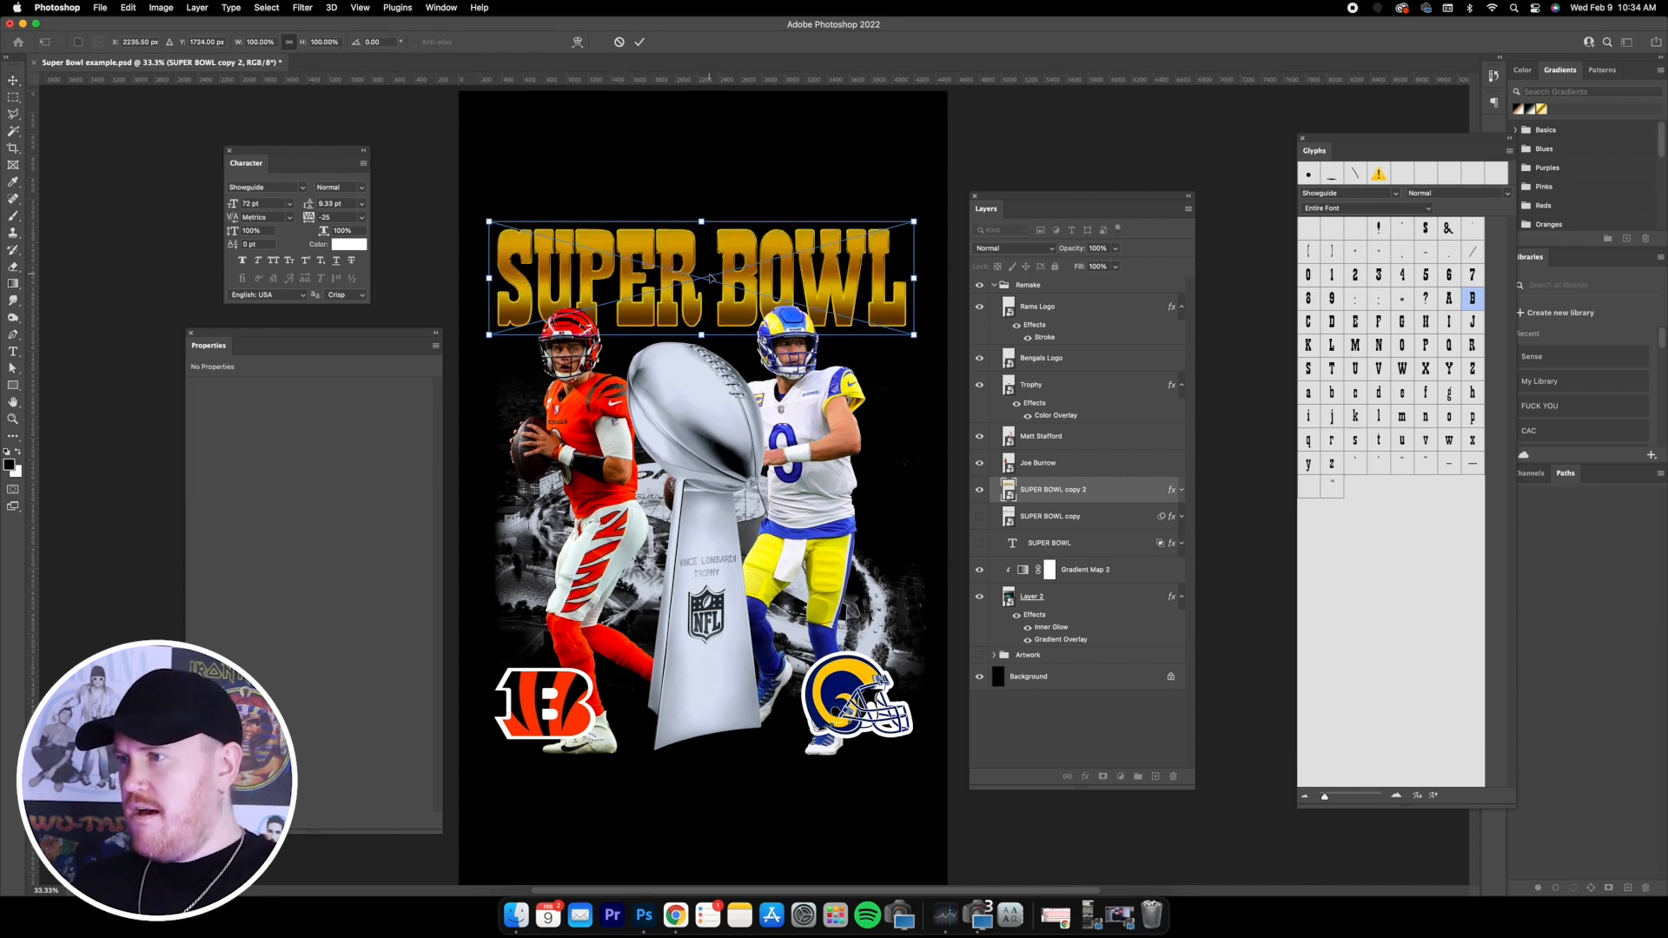
{"action": "key", "text": "Return"}
{"action": "right_click", "coordinate": [1110, 489]}
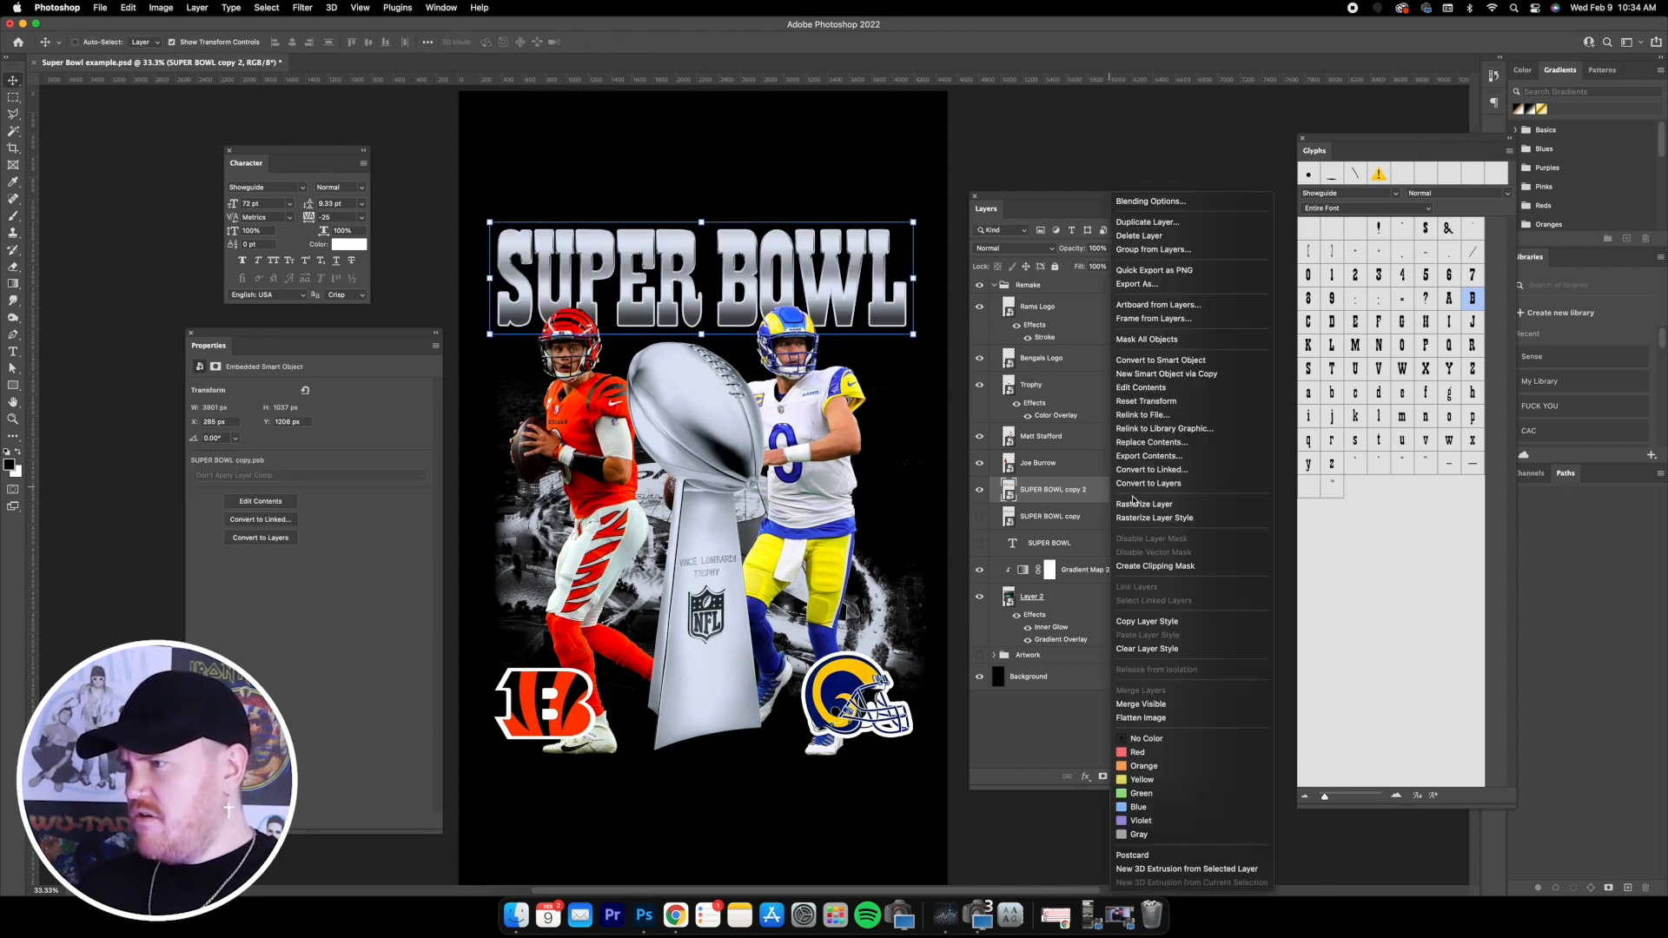
{"action": "left_click", "coordinate": [1137, 518]}
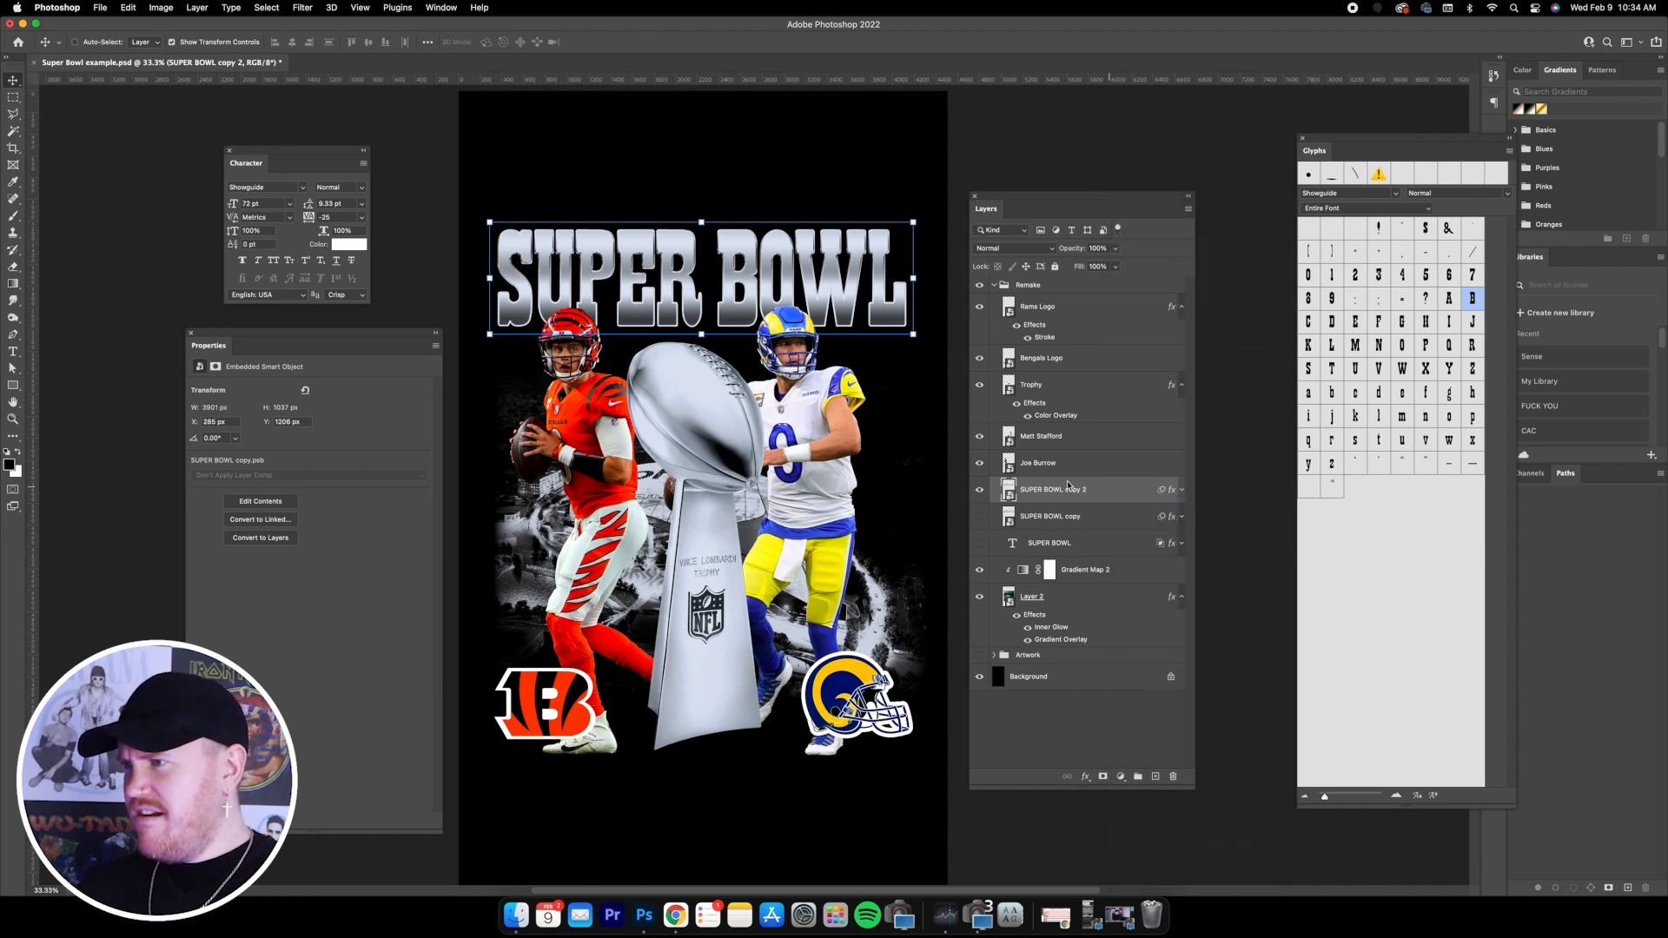
{"action": "right_click", "coordinate": [1122, 490]}
{"action": "left_click", "coordinate": [1145, 449]}
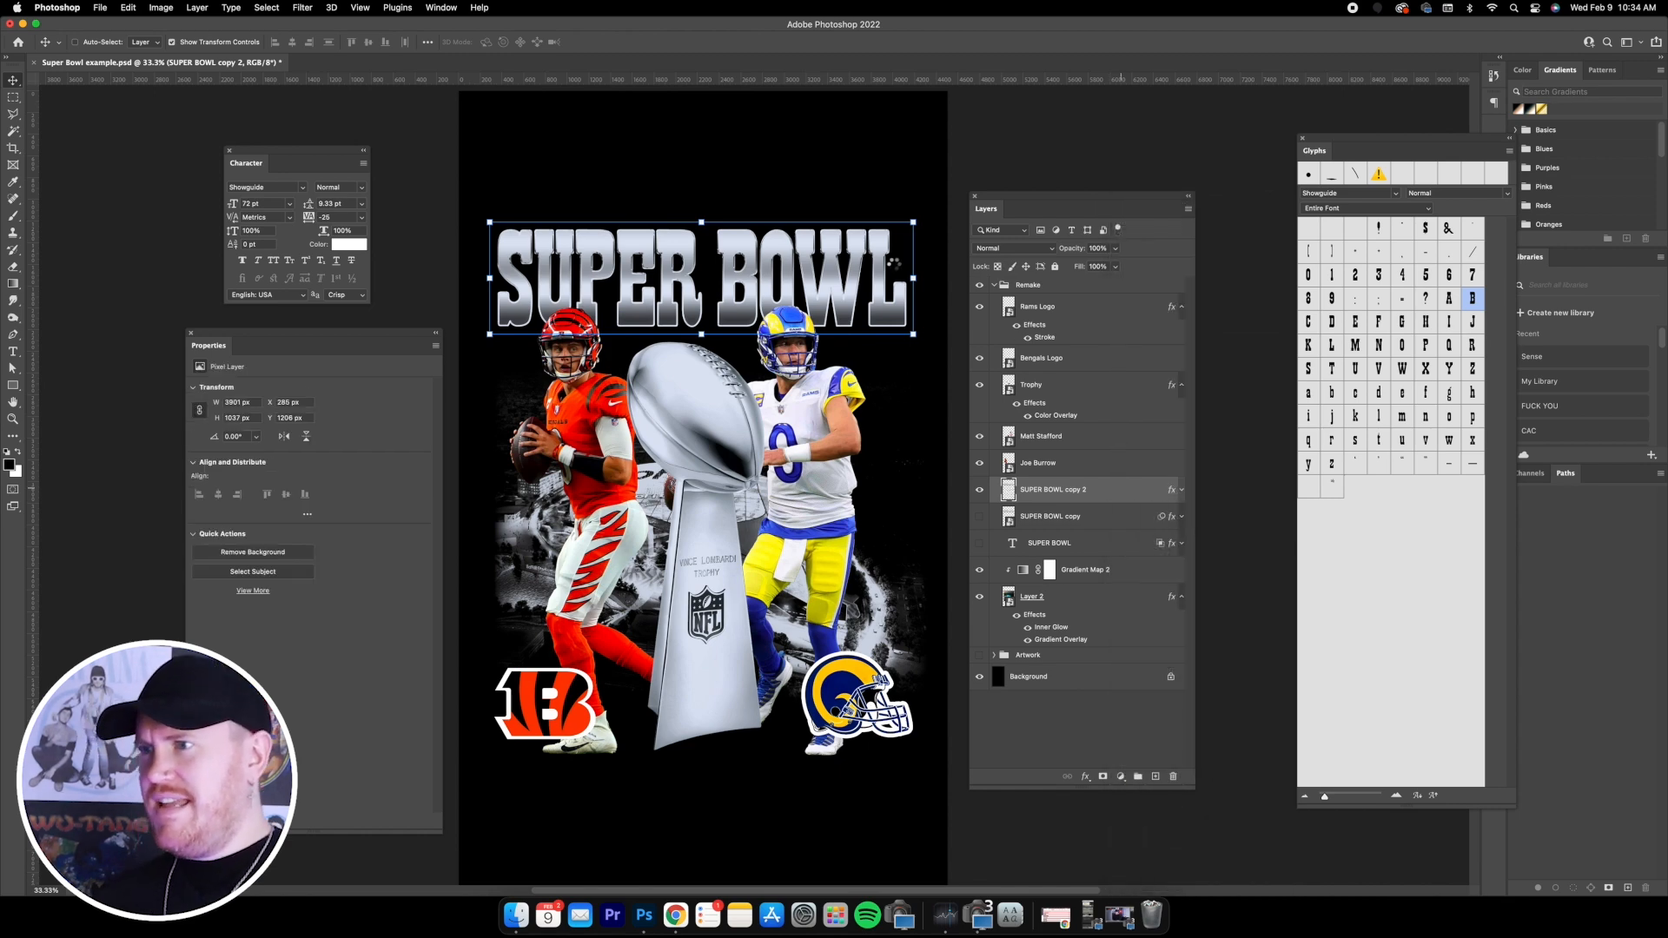
{"action": "key", "text": "ctrl+t"}
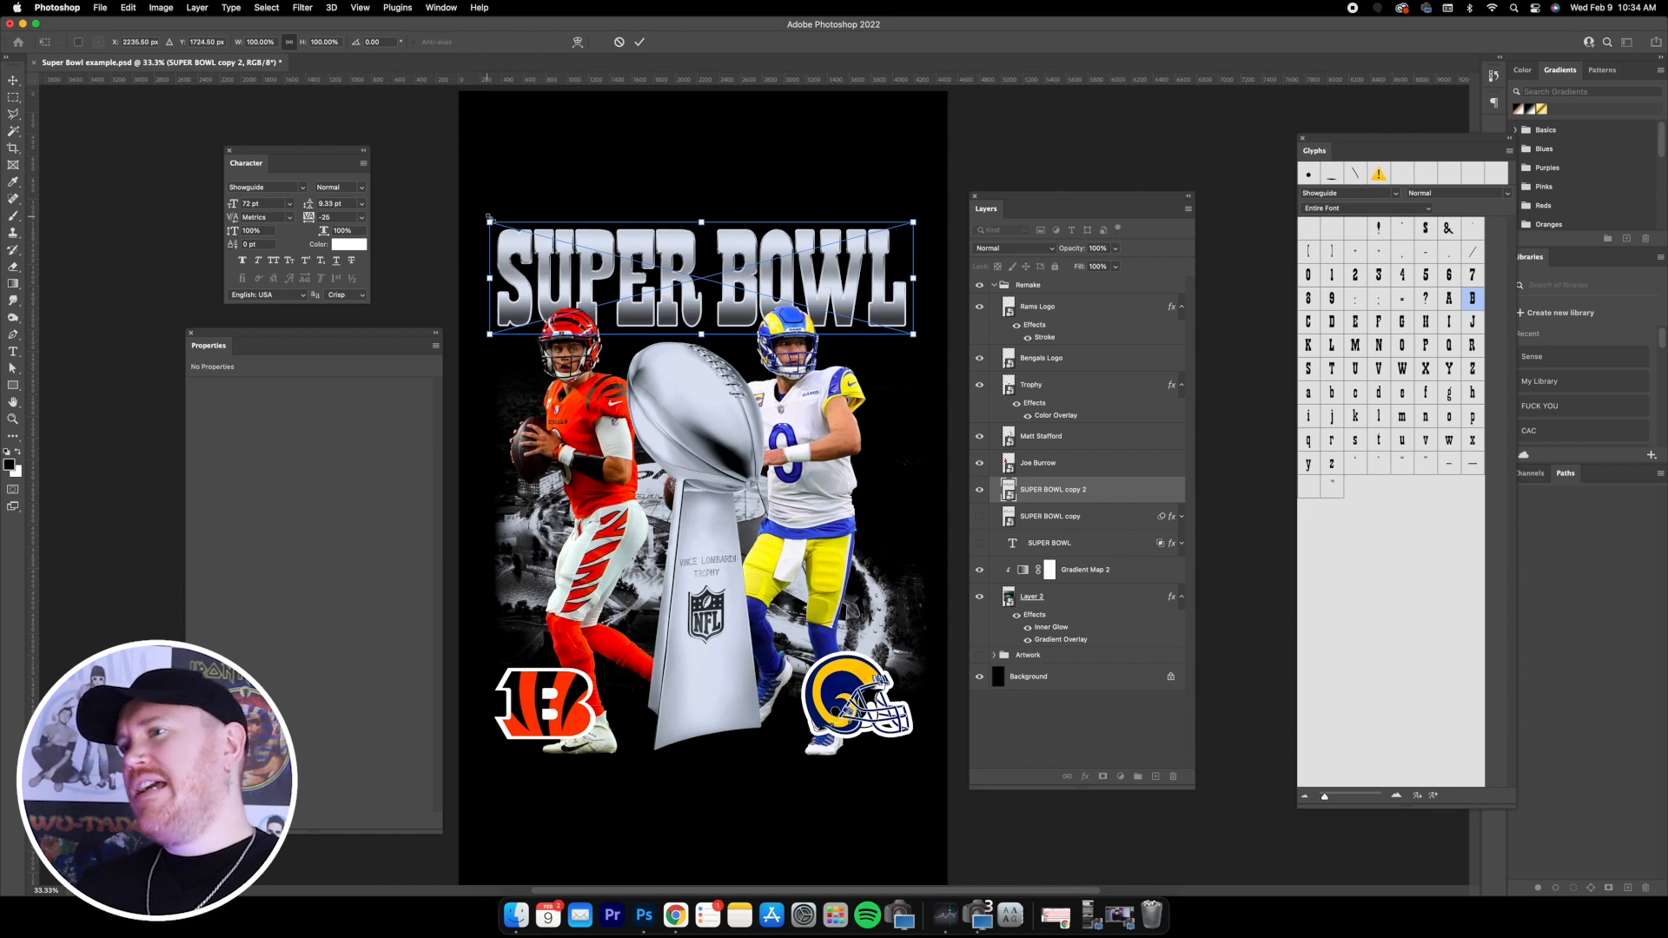
{"action": "key", "text": "Return"}
- Compare the original SUPER BOWL copy in transform mode, inspect its effects and smart filters, and switch visibility back to the duplicate
{"action": "left_click", "coordinate": [980, 491]}
{"action": "left_click", "coordinate": [980, 517]}
{"action": "left_click", "coordinate": [1049, 517]}
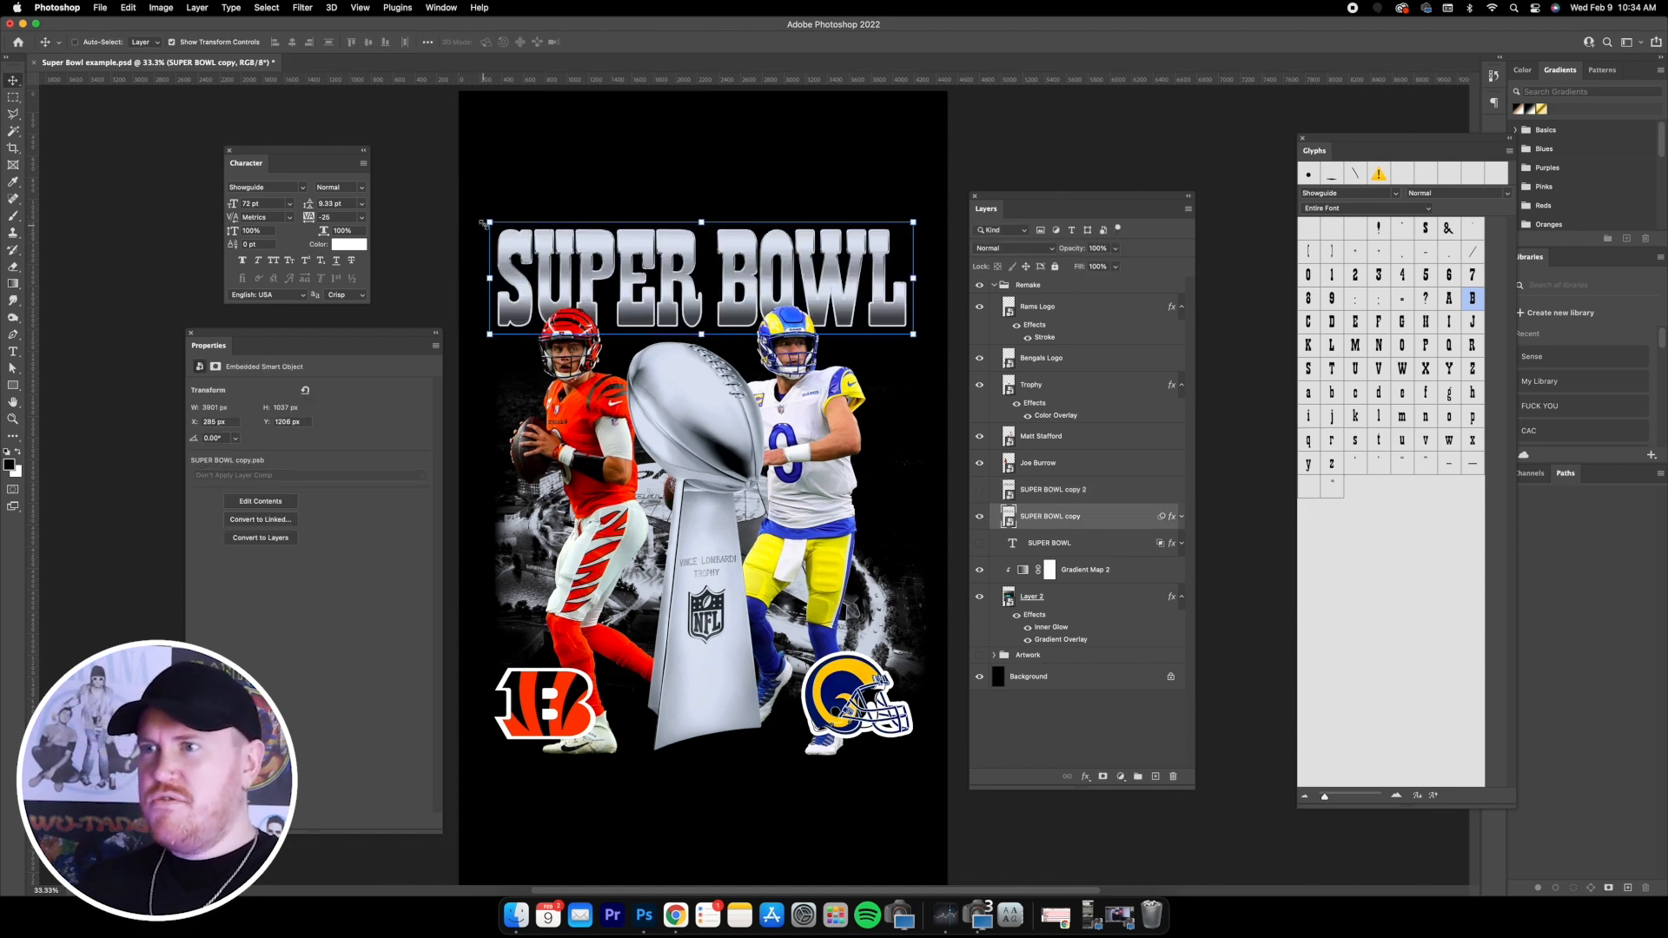
{"action": "key", "text": "ctrl+t"}
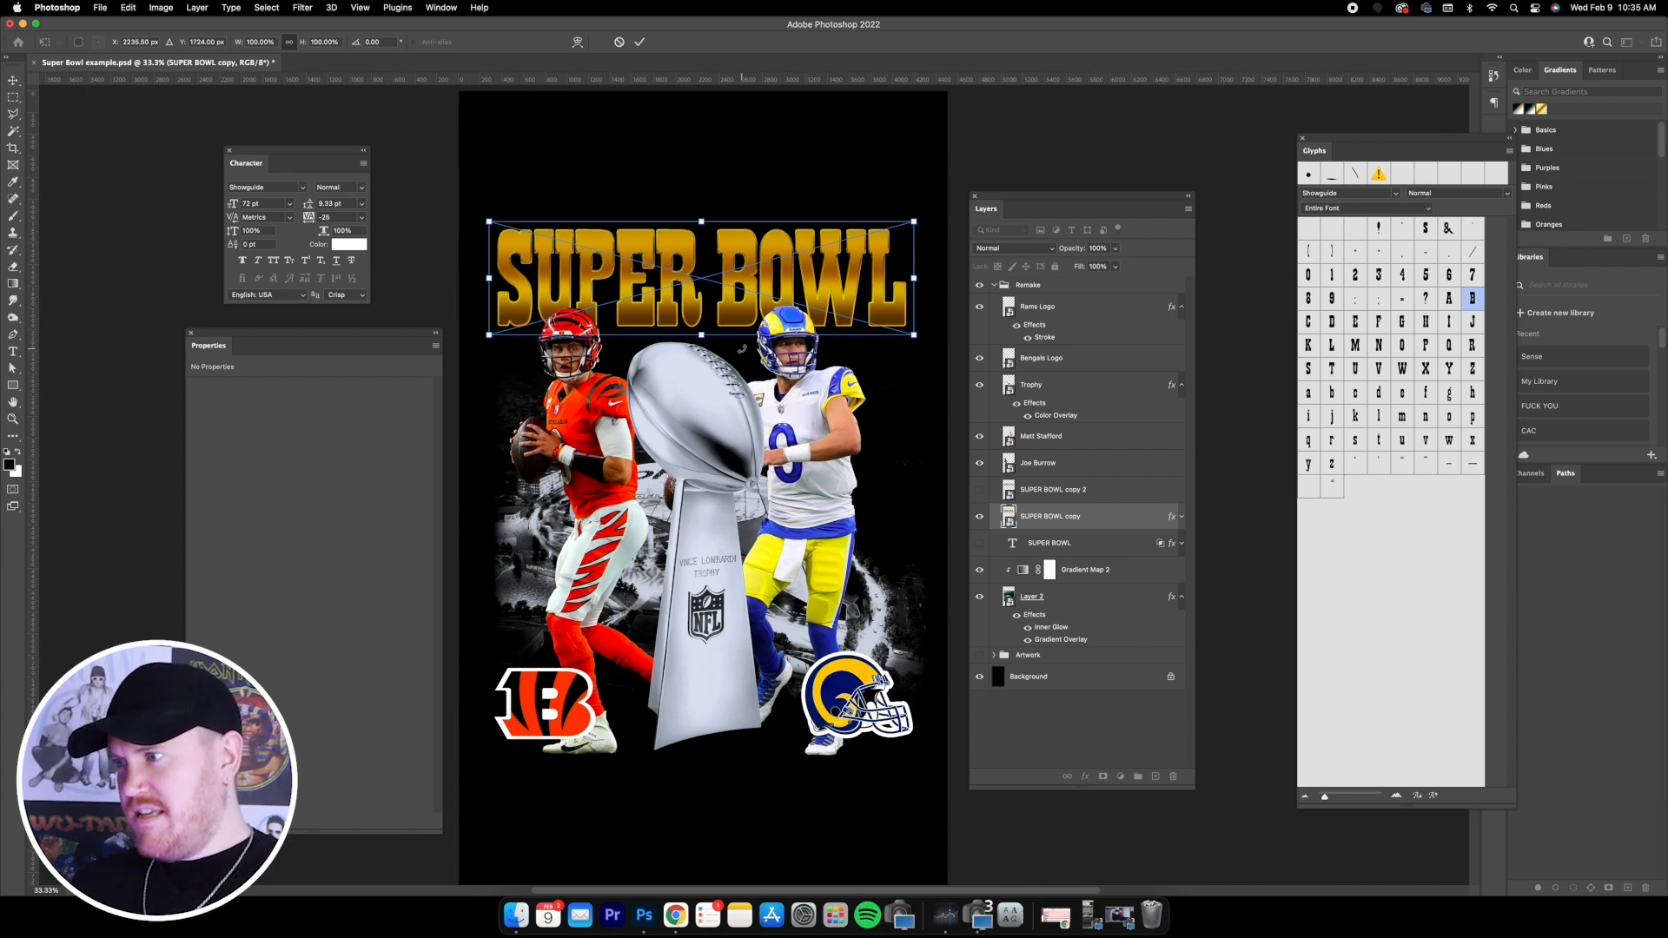
{"action": "left_click", "coordinate": [1182, 516]}
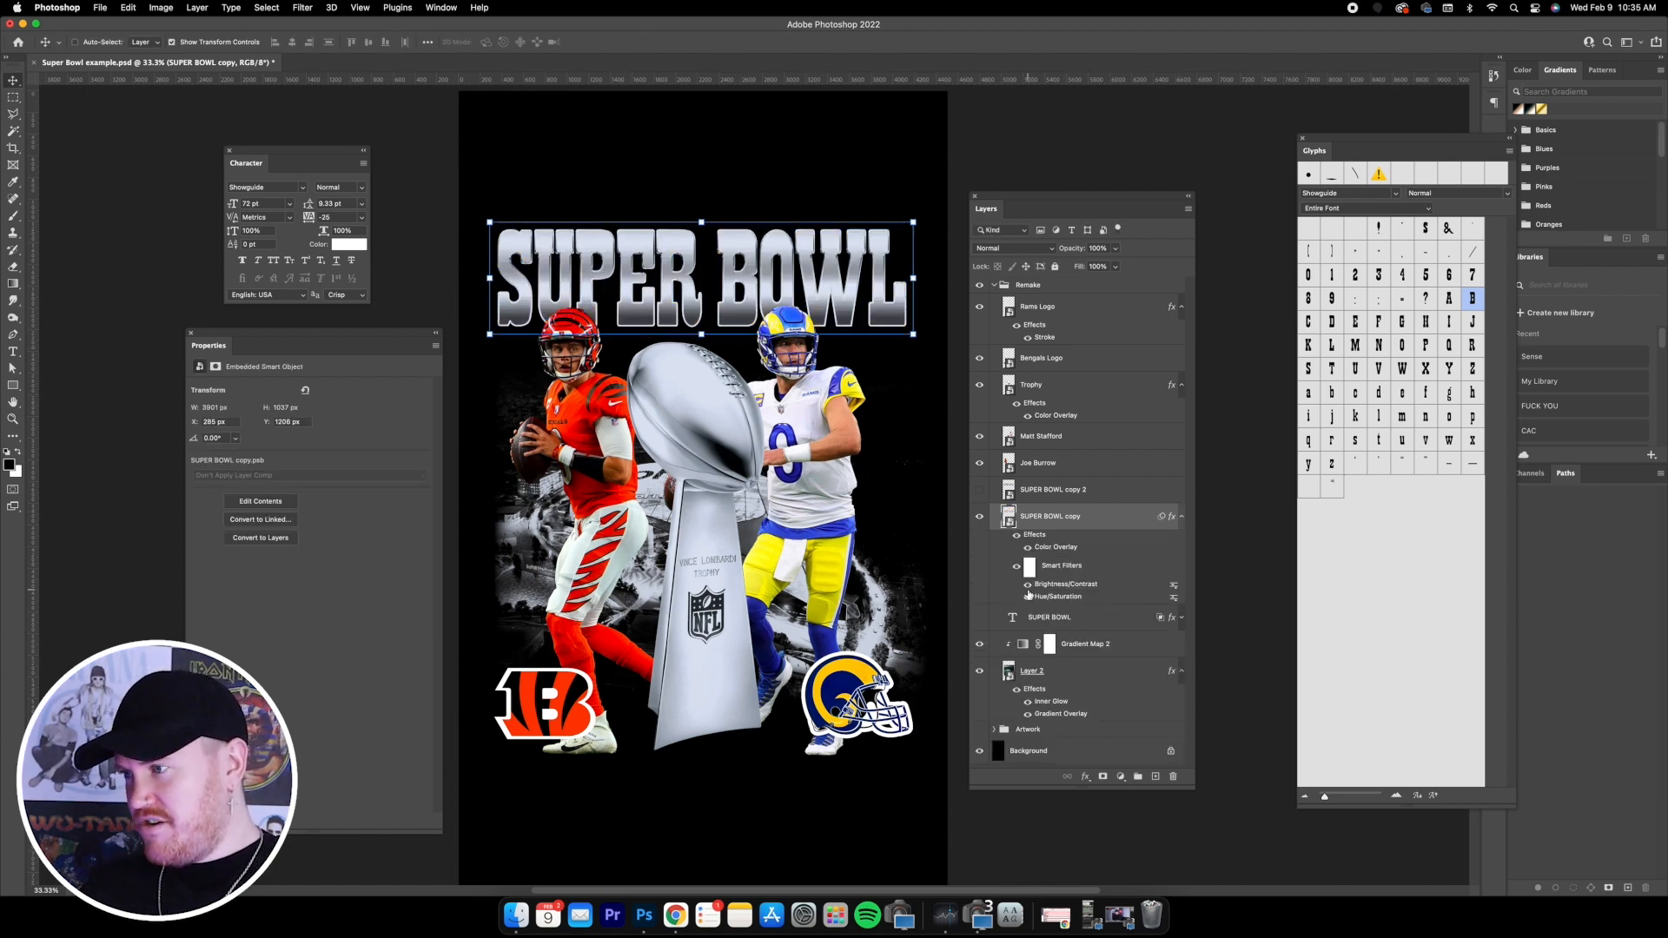
{"action": "left_click", "coordinate": [1181, 517]}
{"action": "left_click", "coordinate": [979, 516]}
{"action": "left_click", "coordinate": [997, 492]}
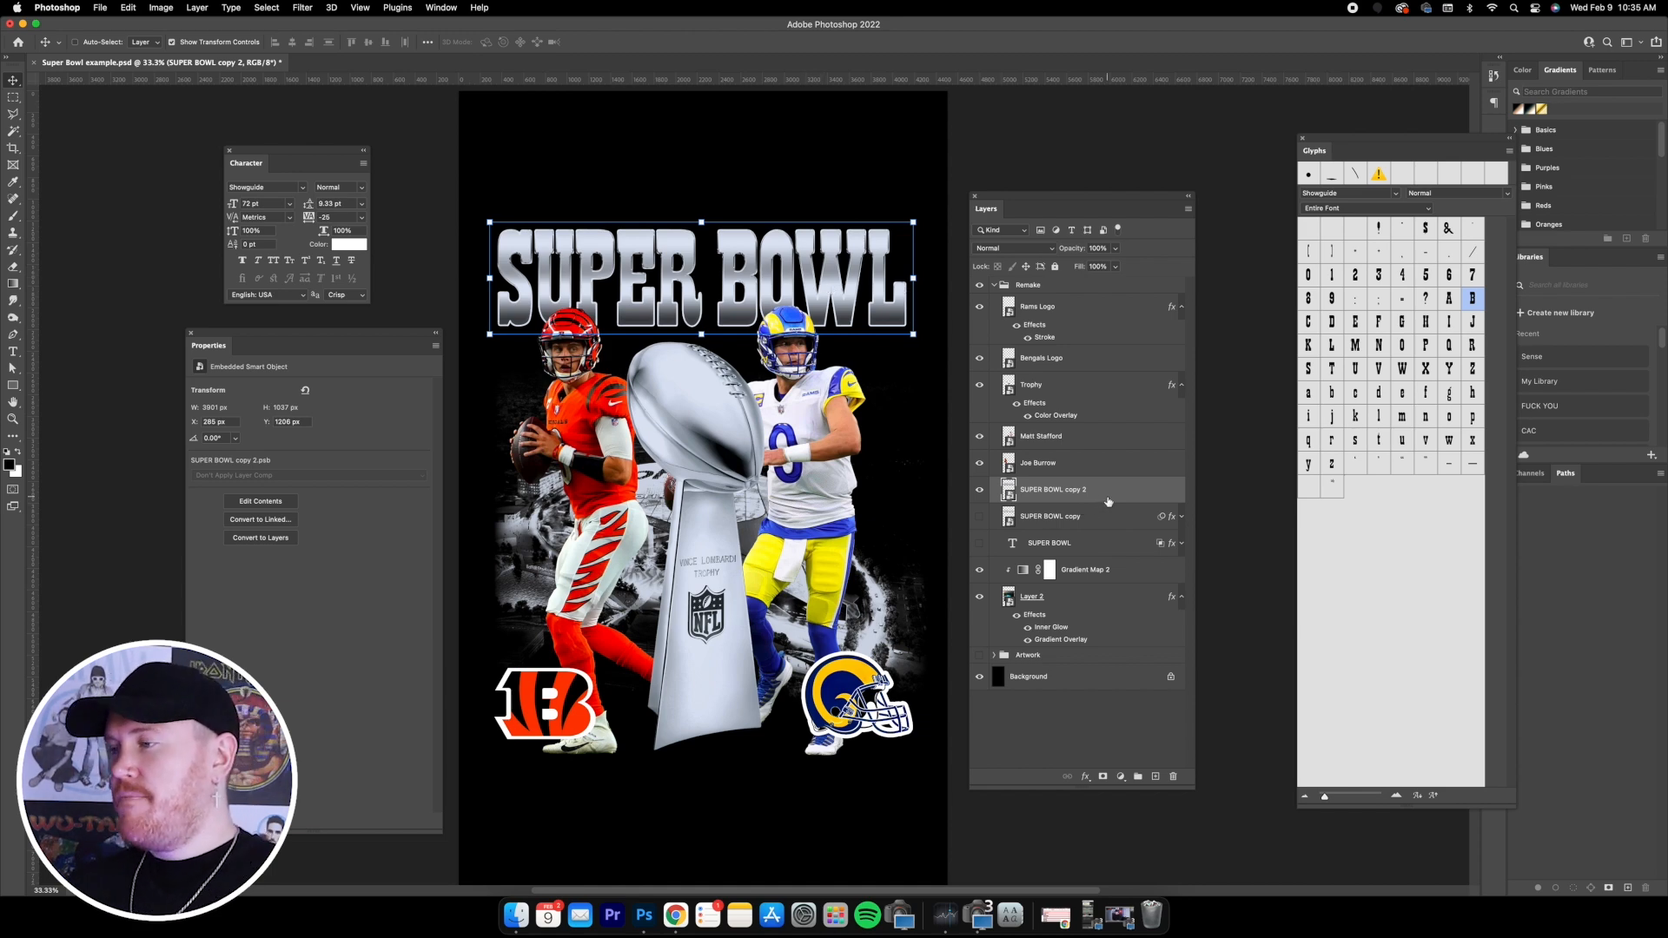
- Warp the SUPER BOWL copy 2 heading with the Arc Lower style and set its bend to -30%
{"action": "key", "text": "super+t"}
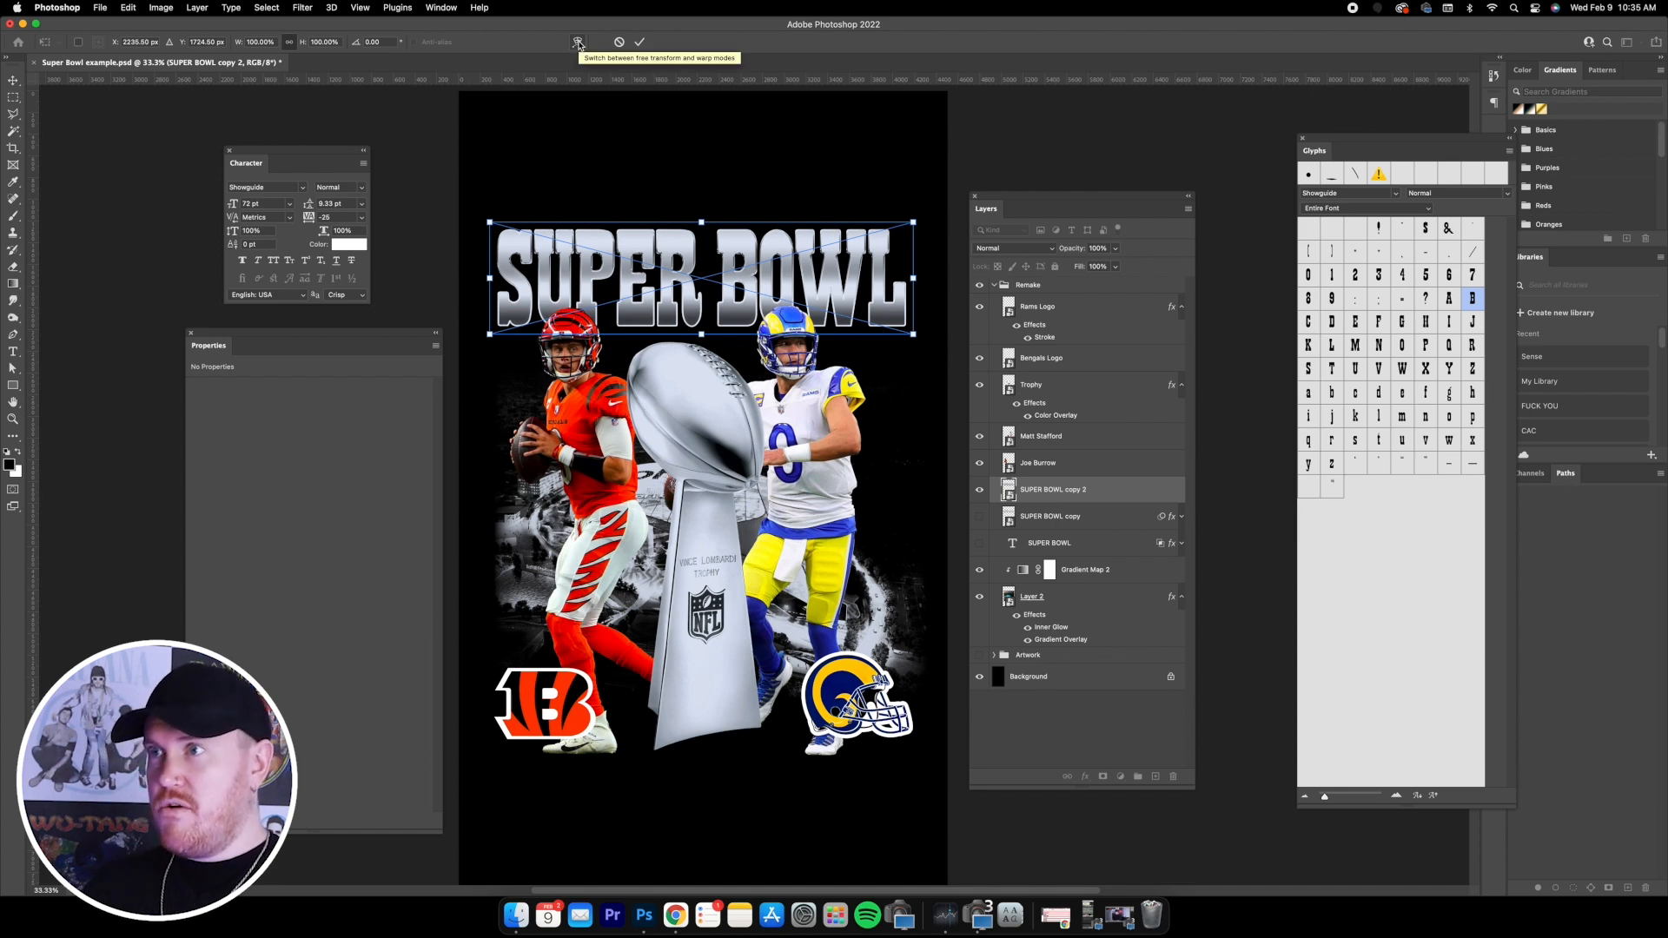
{"action": "left_click", "coordinate": [578, 44]}
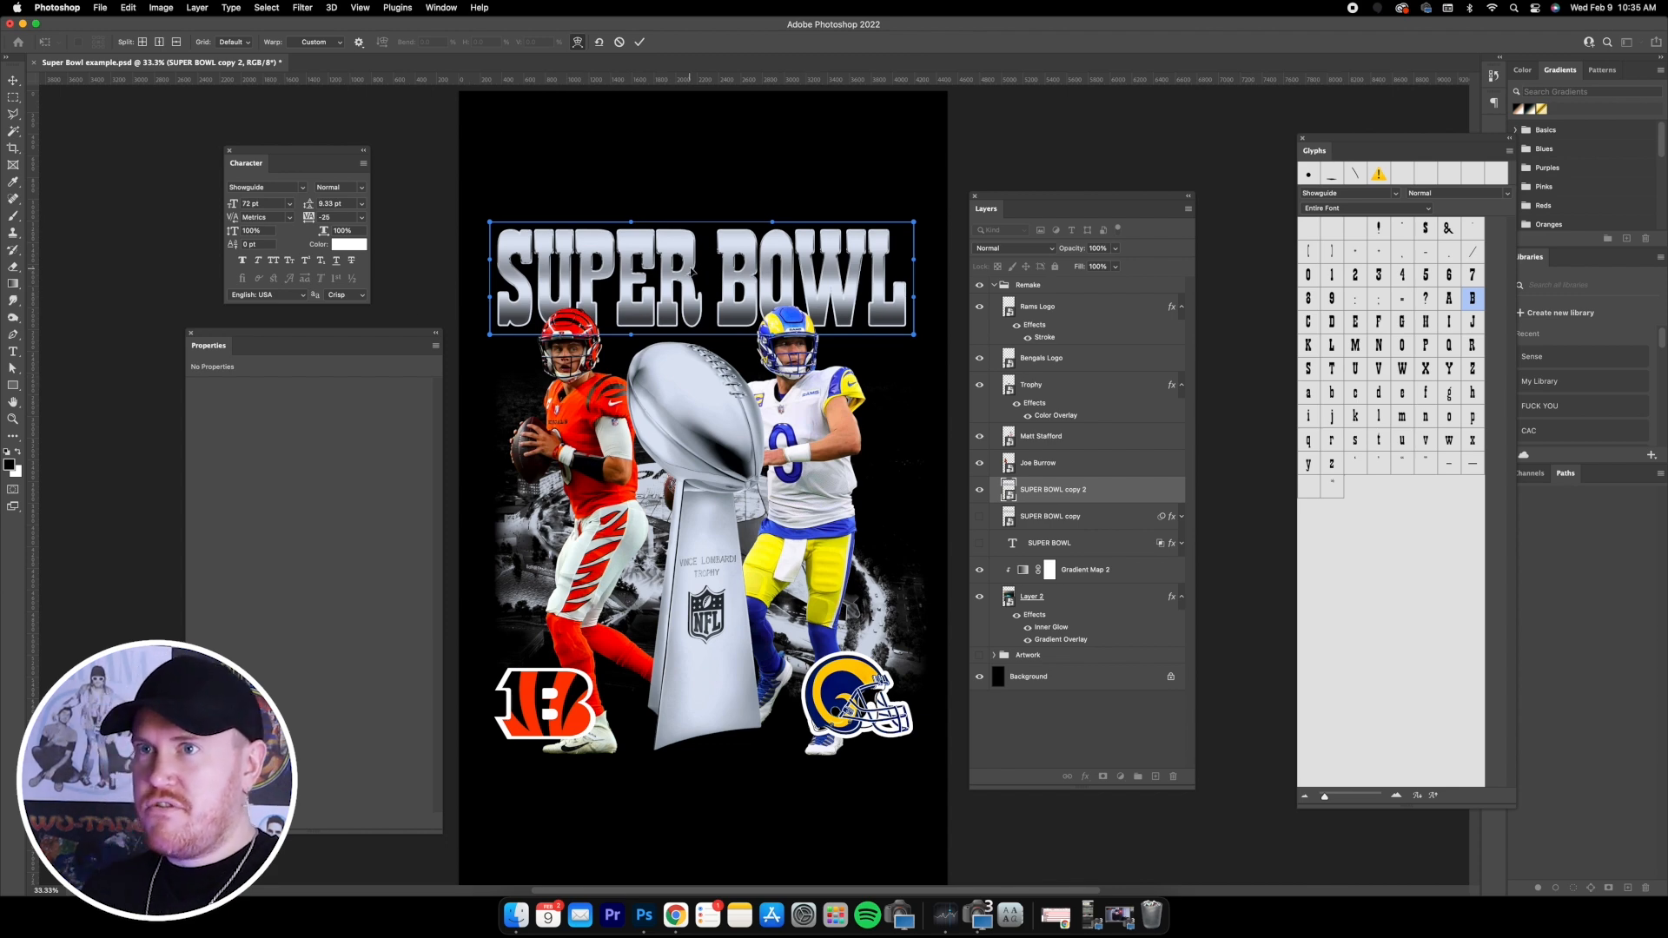
{"action": "left_click", "coordinate": [314, 42]}
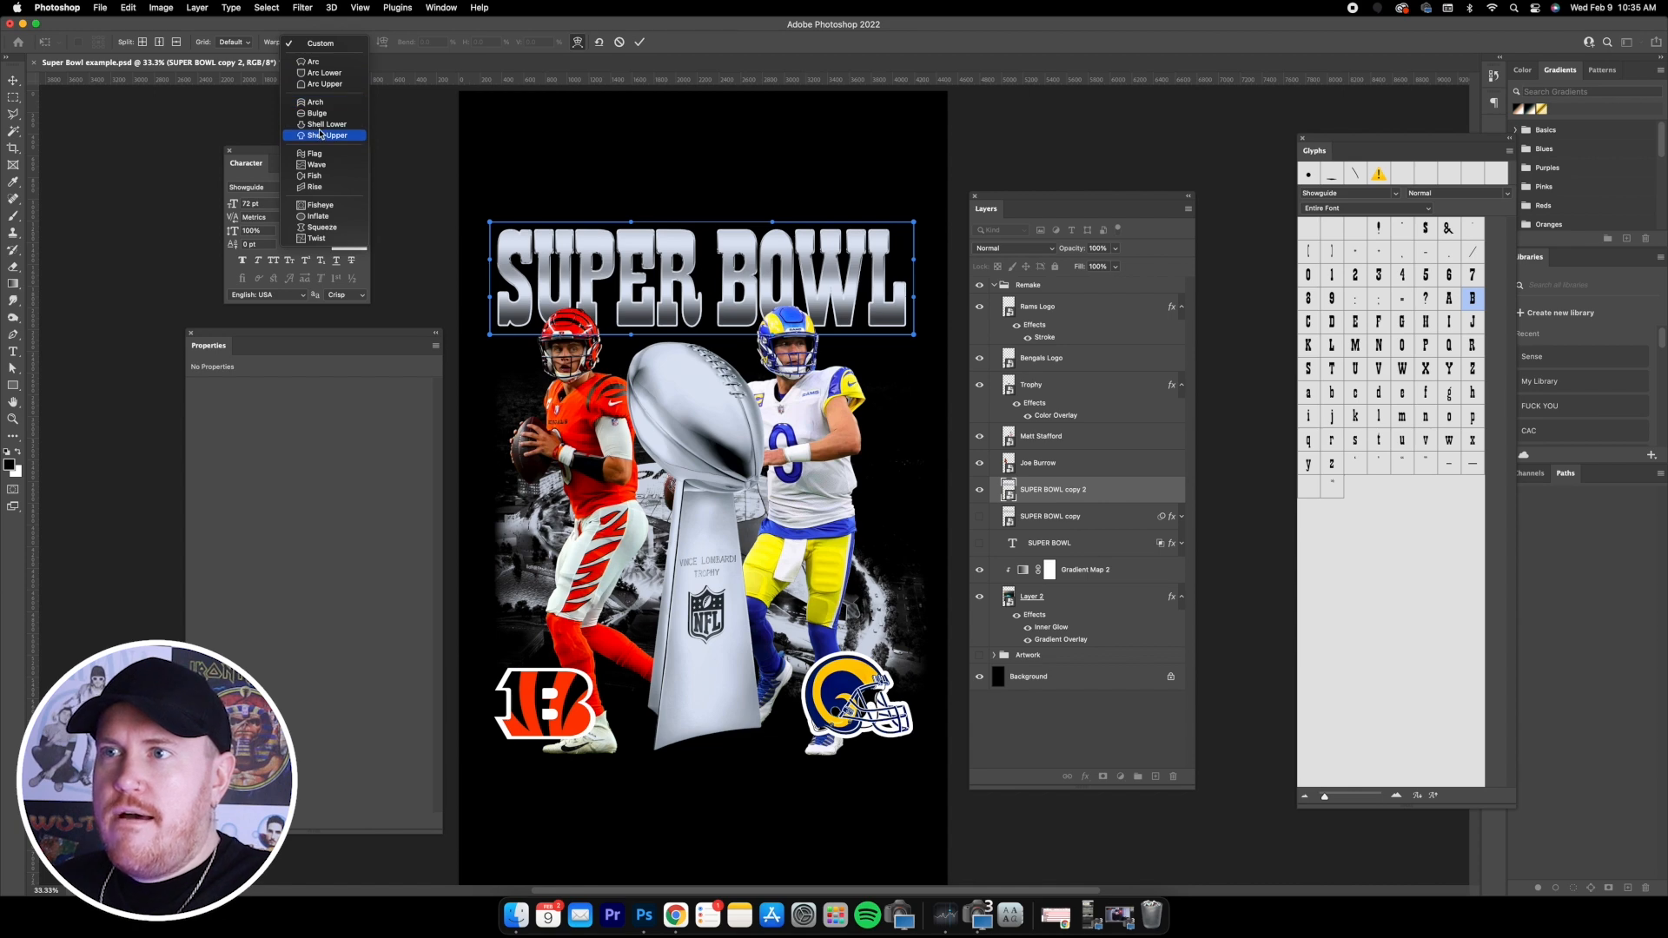
{"action": "left_click", "coordinate": [334, 75]}
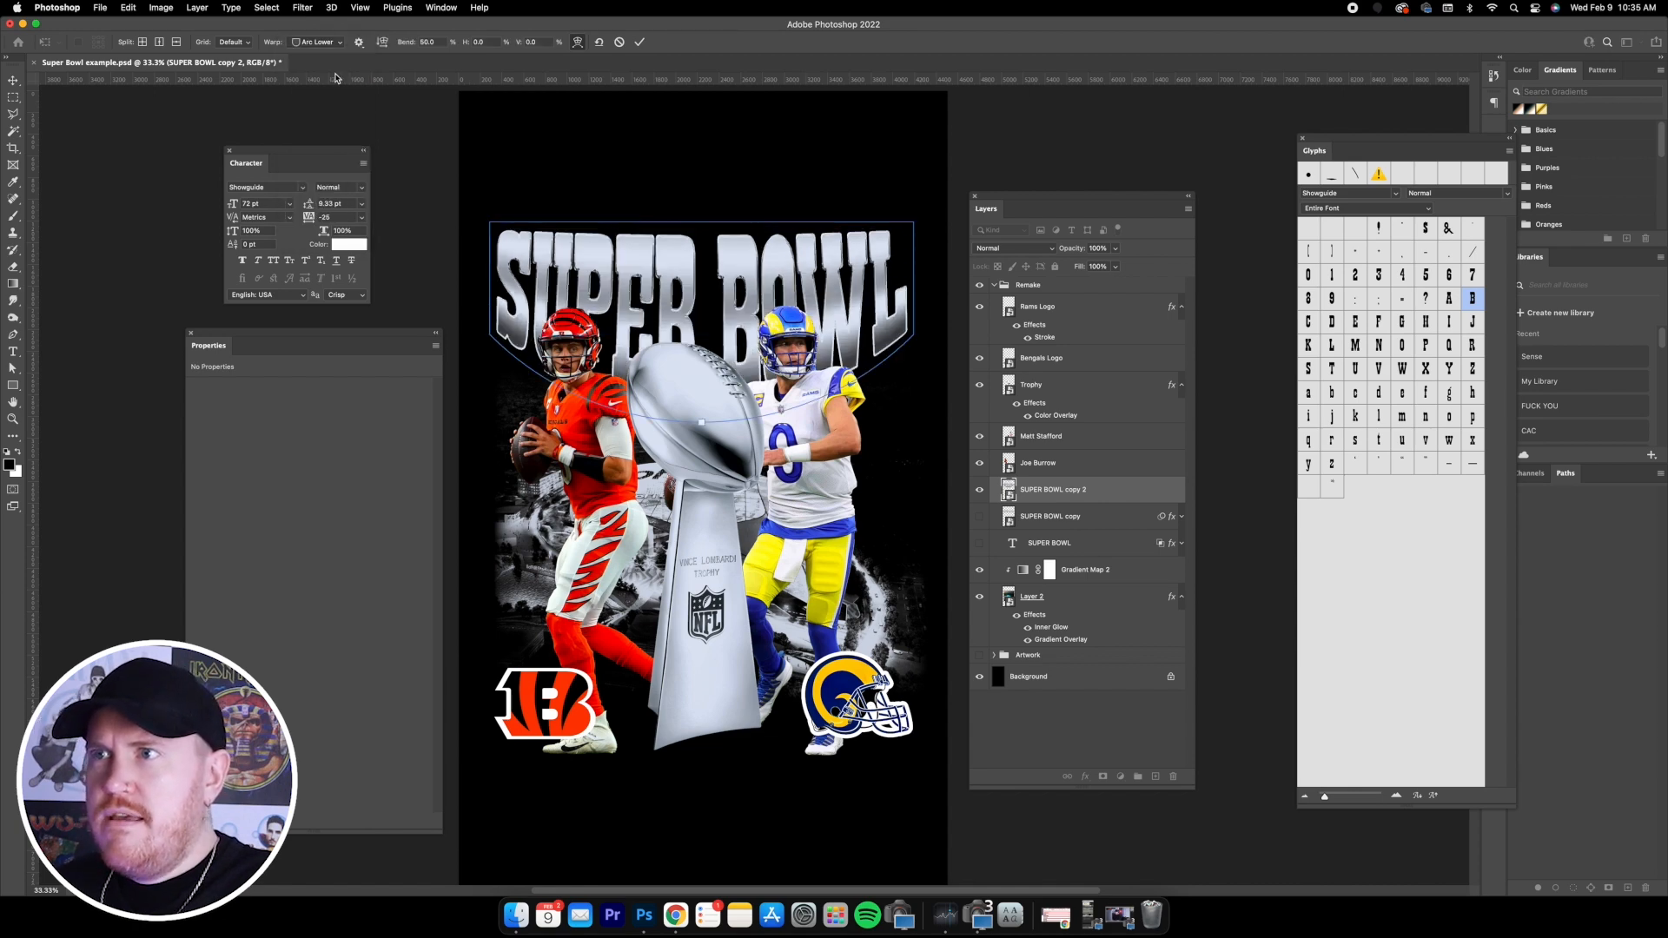
{"action": "left_click", "coordinate": [427, 41]}
{"action": "type", "text": "0"}
{"action": "key", "text": "Return"}
{"action": "type", "text": "-30"}
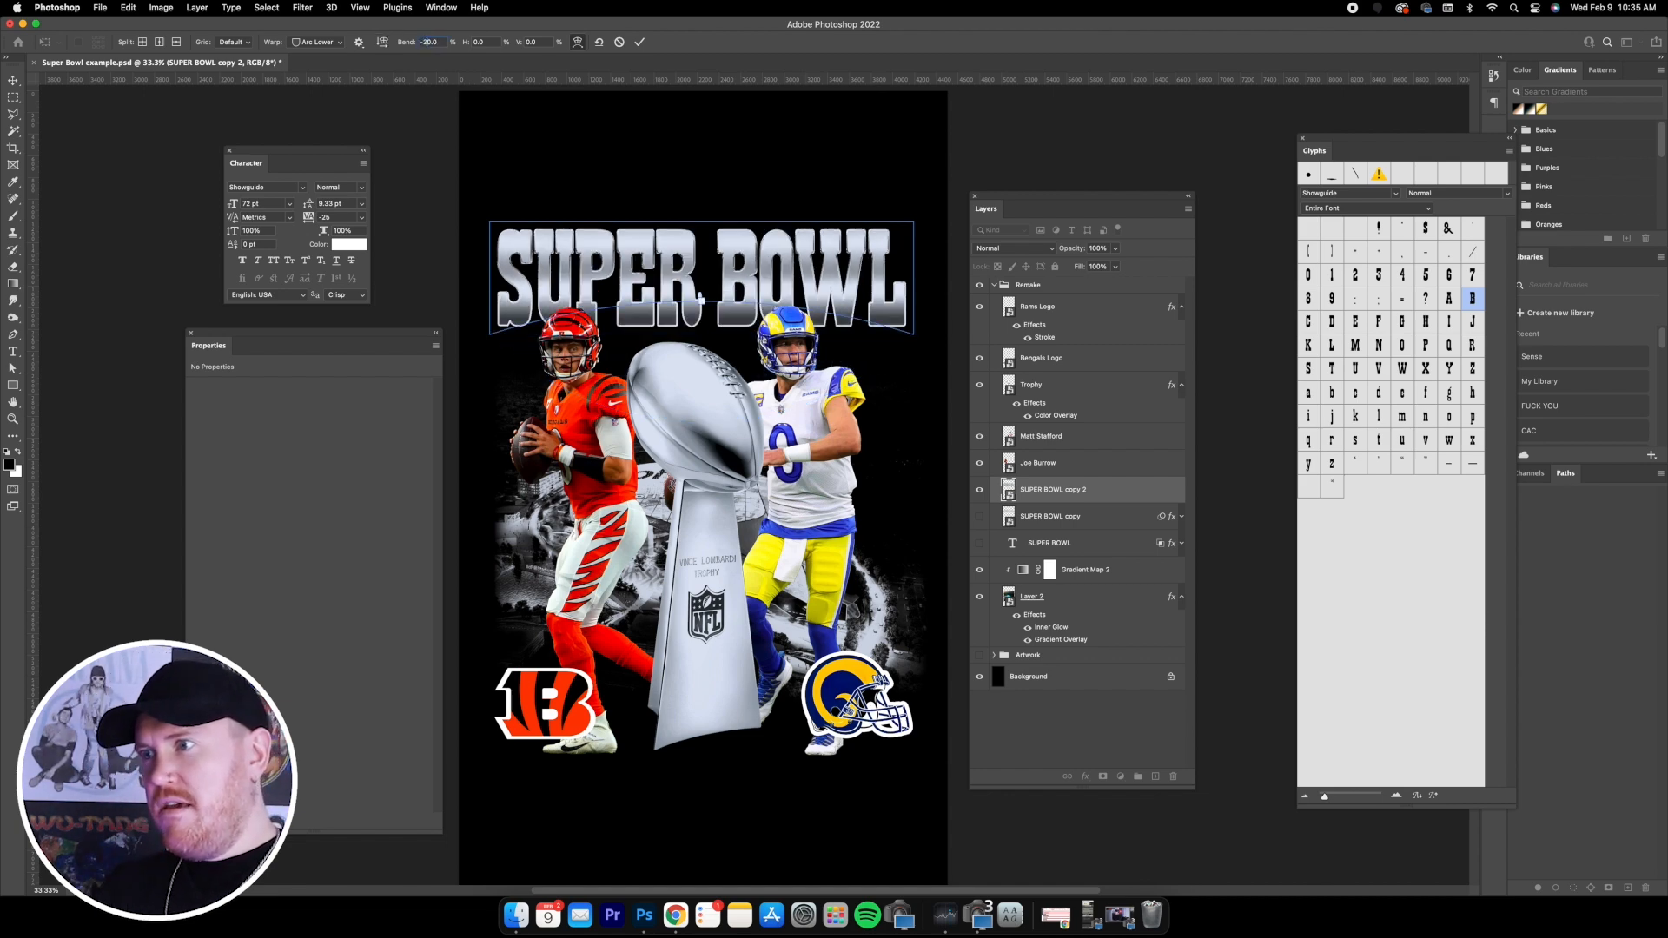
{"action": "key", "text": "Return"}
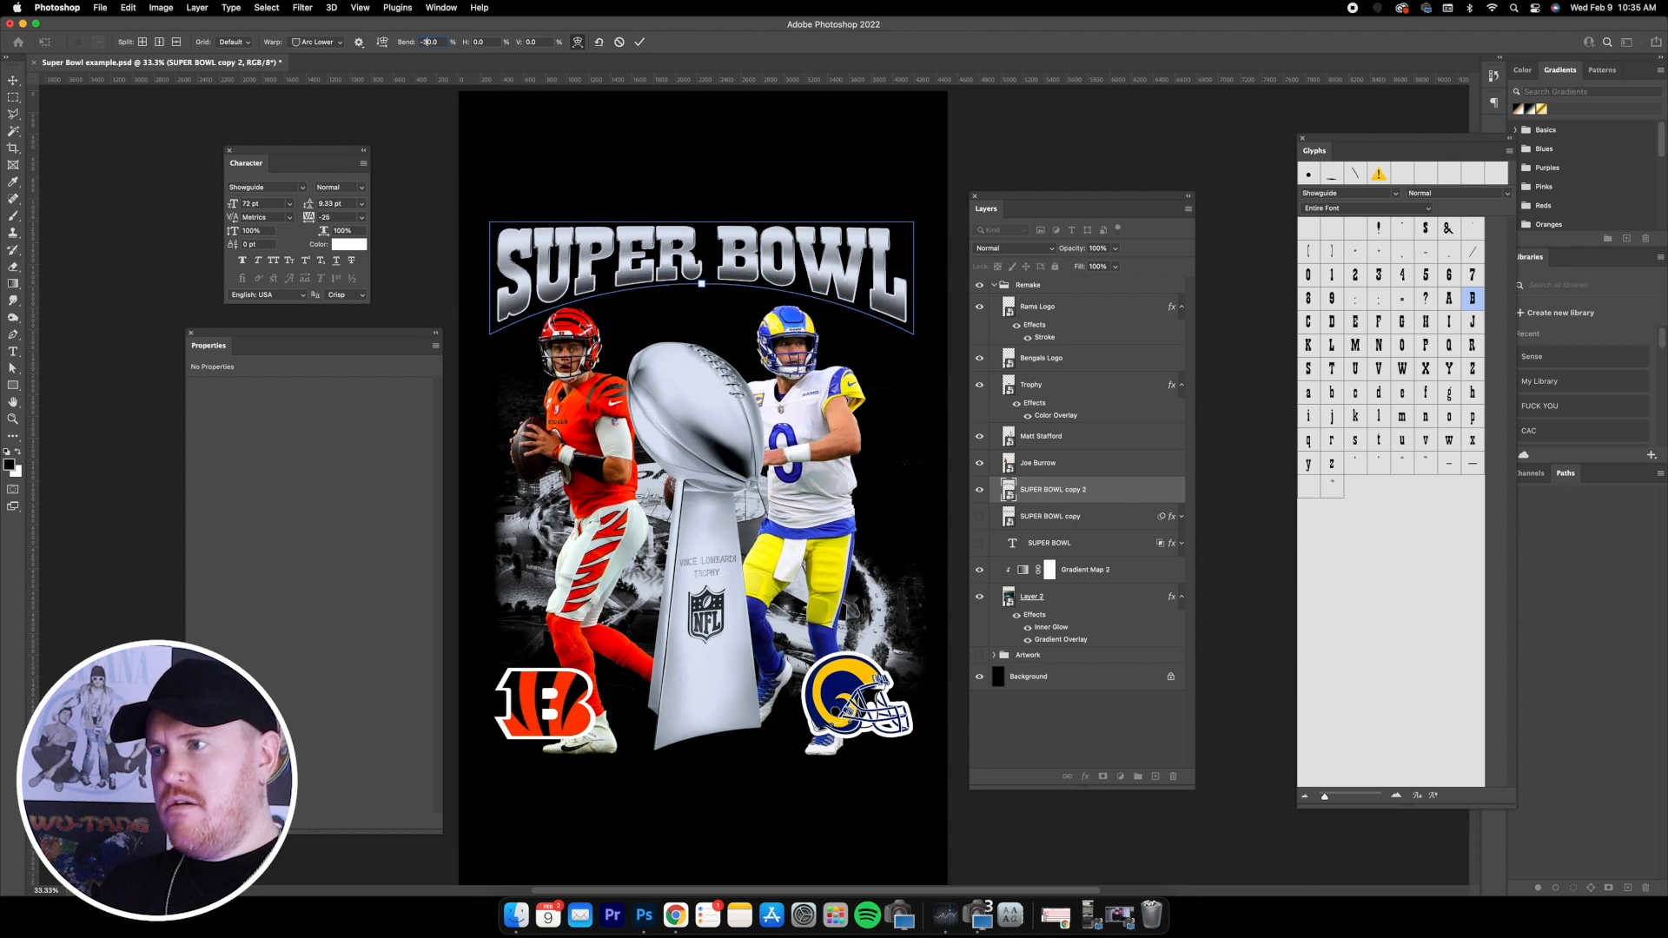
- Stretch the arched heading vertically to about 170% height so its outer letters reach down behind the players, and accept the transform
{"action": "left_click", "coordinate": [14, 83]}
{"action": "left_click", "coordinate": [701, 222]}
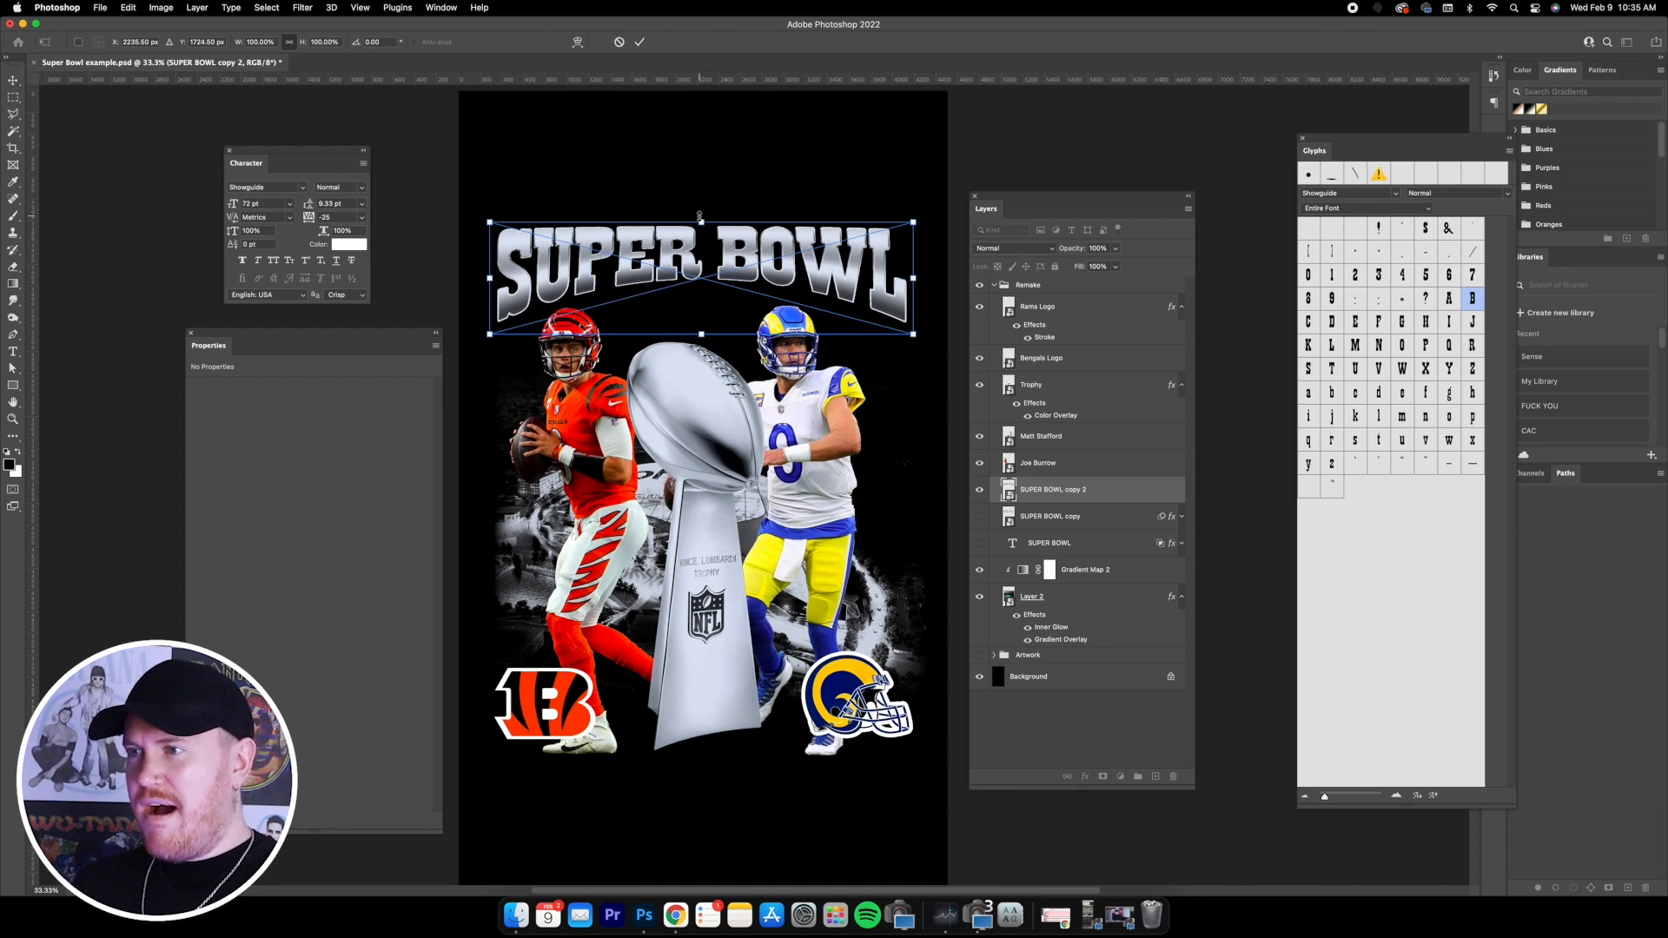
{"action": "left_click_drag", "start_coordinate": [701, 334], "coordinate": [701, 415]}
{"action": "left_click_drag", "start_coordinate": [705, 257], "coordinate": [704, 253]}
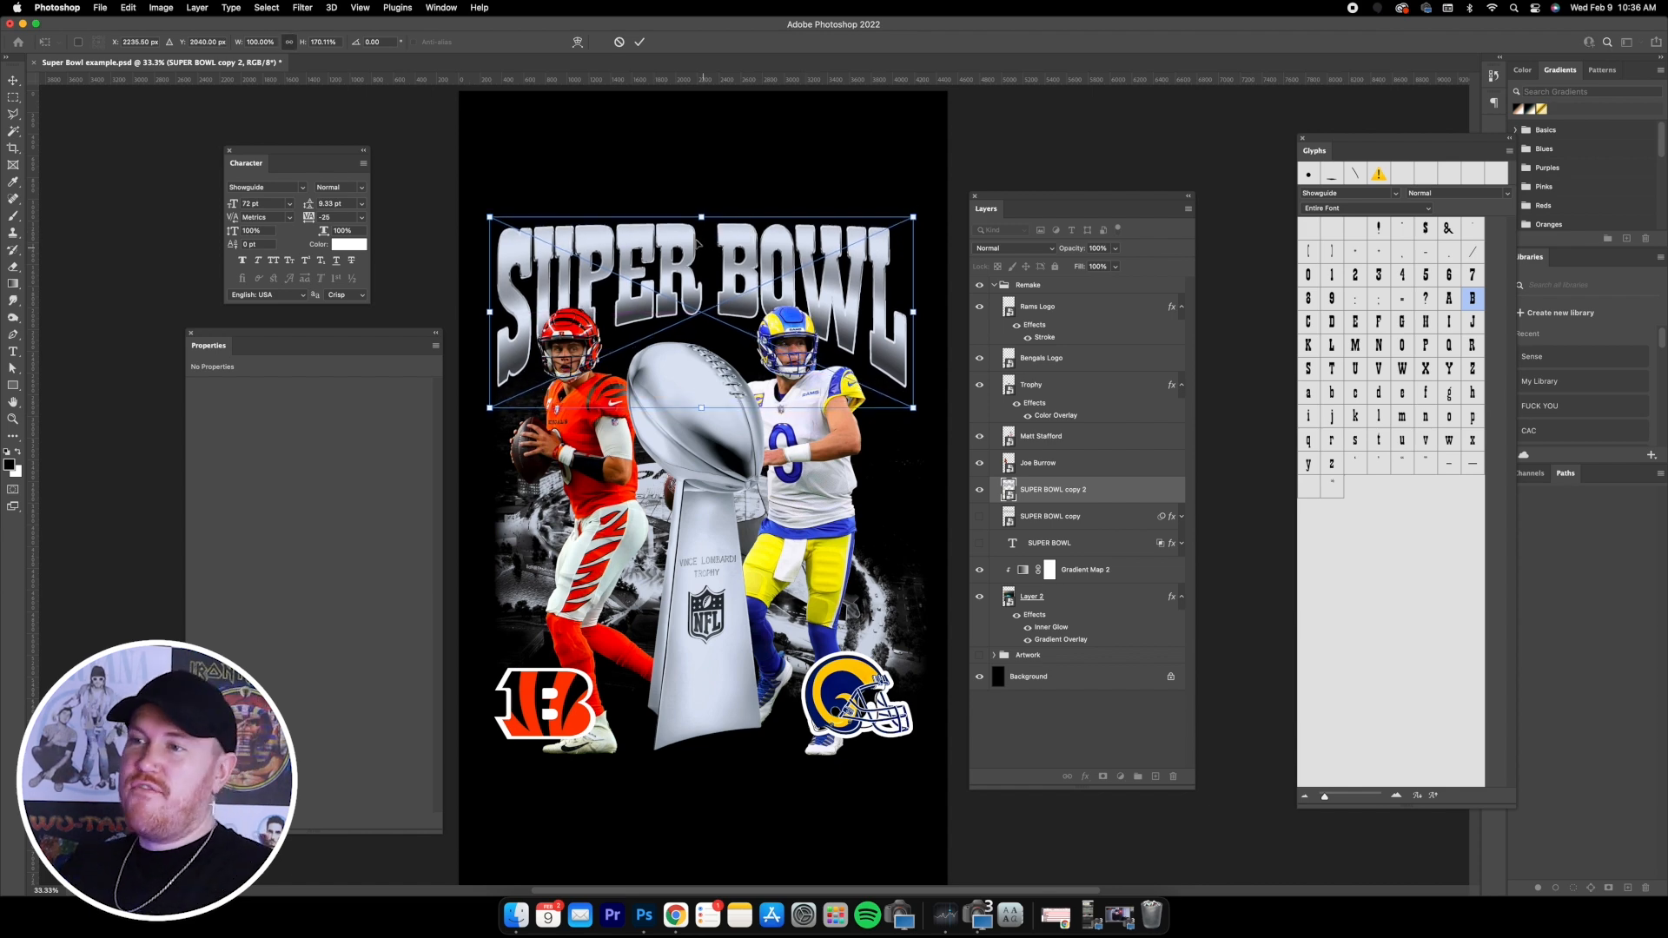
{"action": "key", "text": "Return"}
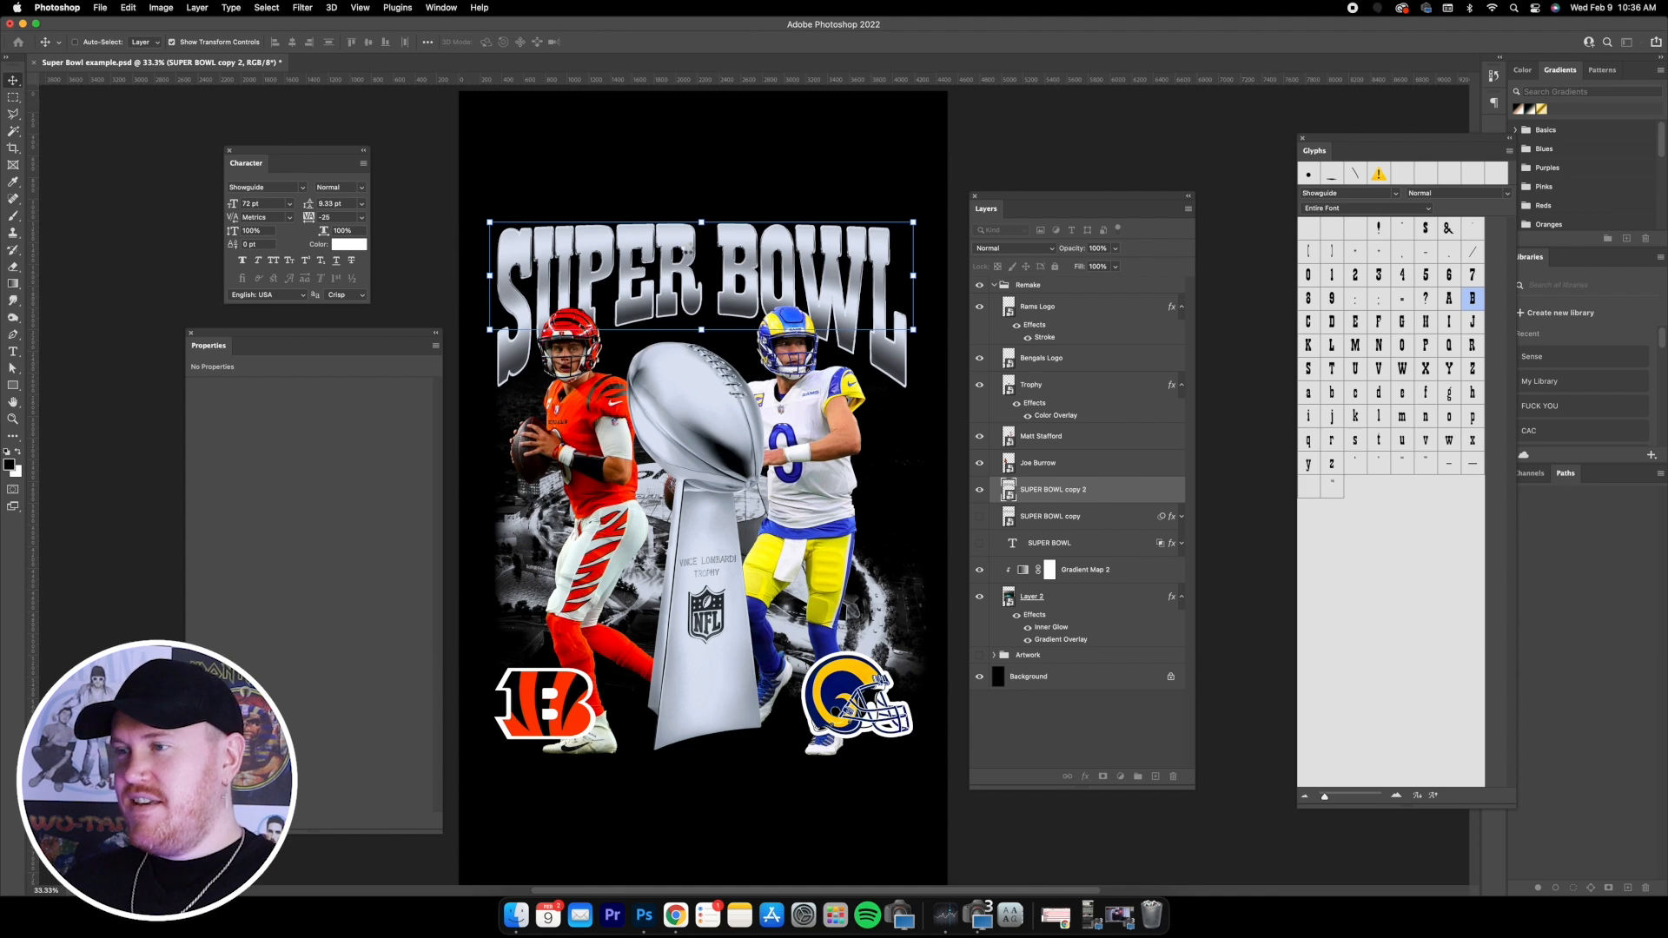
- Move the arched heading up to about Y 1123 px and scale it up slightly
{"action": "left_click_drag", "start_coordinate": [766, 266], "coordinate": [765, 262]}
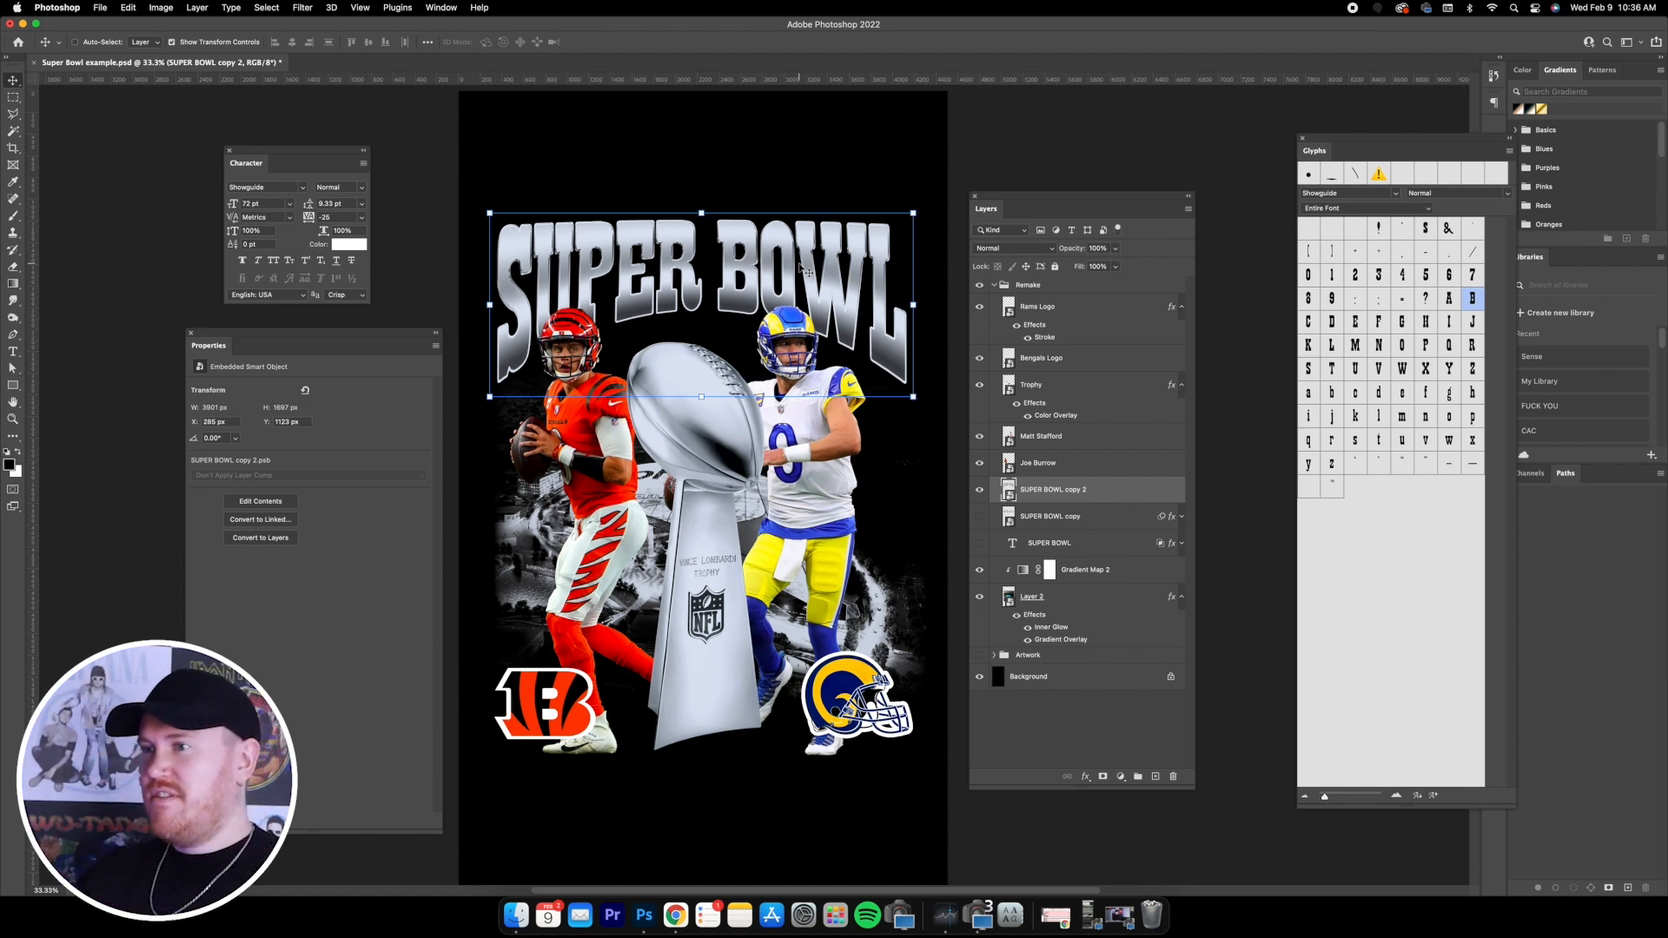
{"action": "left_click_drag", "start_coordinate": [807, 273], "coordinate": [805, 263]}
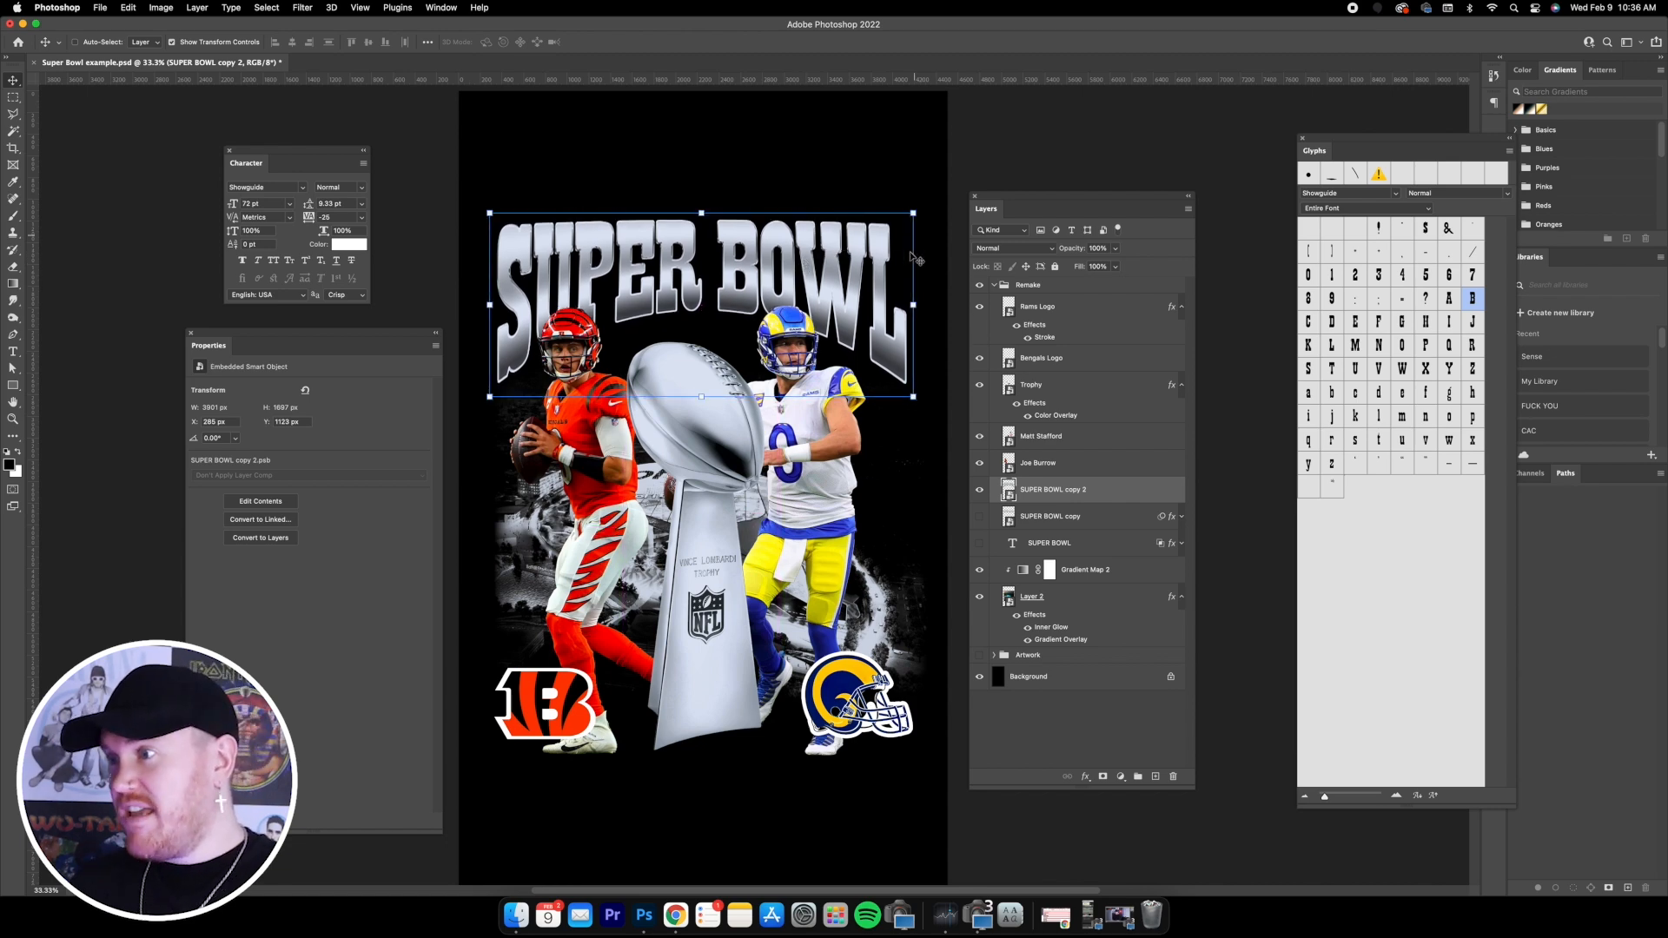
{"action": "key", "text": "super+t"}
{"action": "left_click_drag", "start_coordinate": [913, 213], "coordinate": [910, 209]}
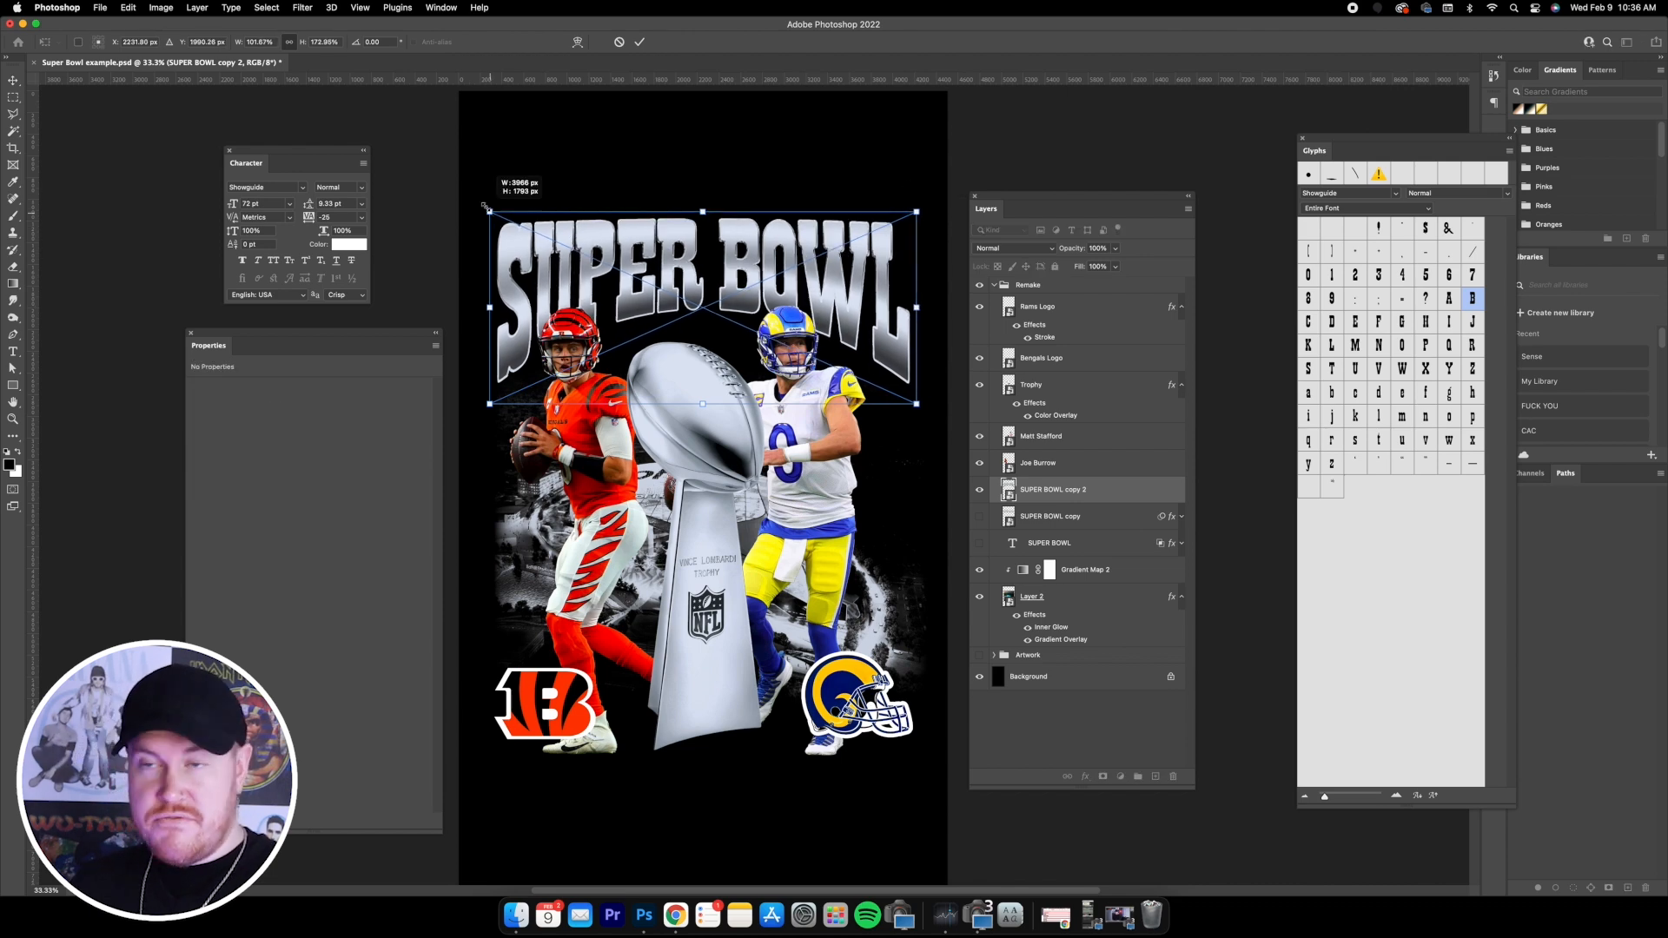
- Add a Levels adjustment layer above the Rams Logo layer with input levels of 51 for shadows, 1.00 for midtones and 211 for highlights
{"action": "left_click", "coordinate": [1095, 306]}
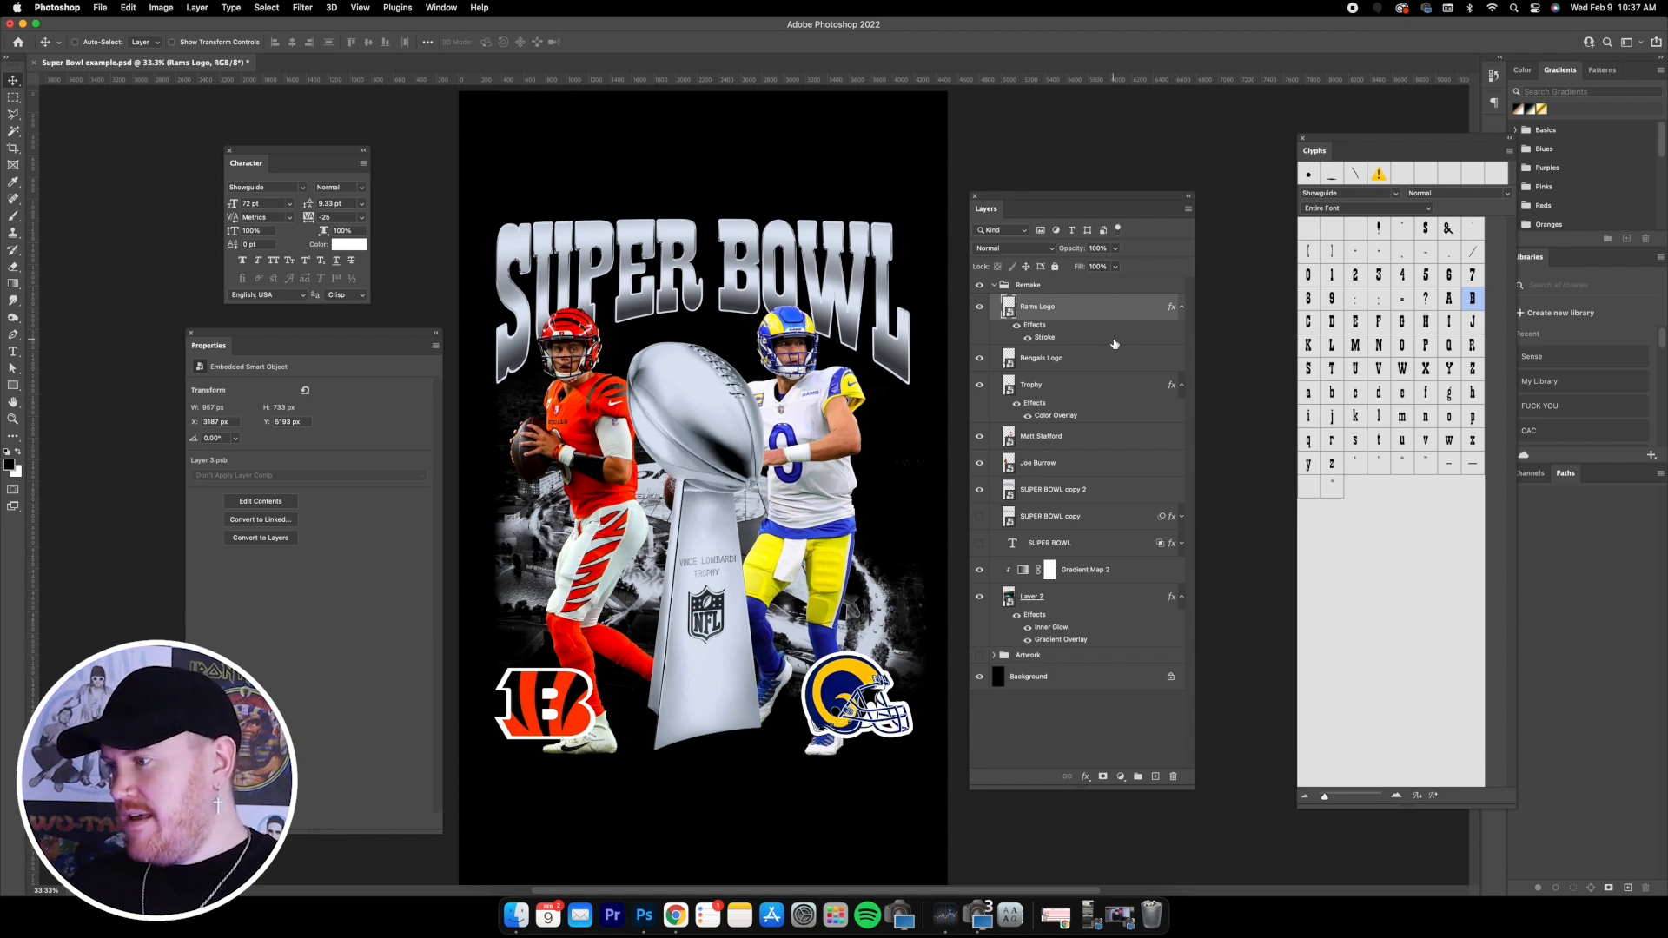
{"action": "left_click", "coordinate": [1121, 777]}
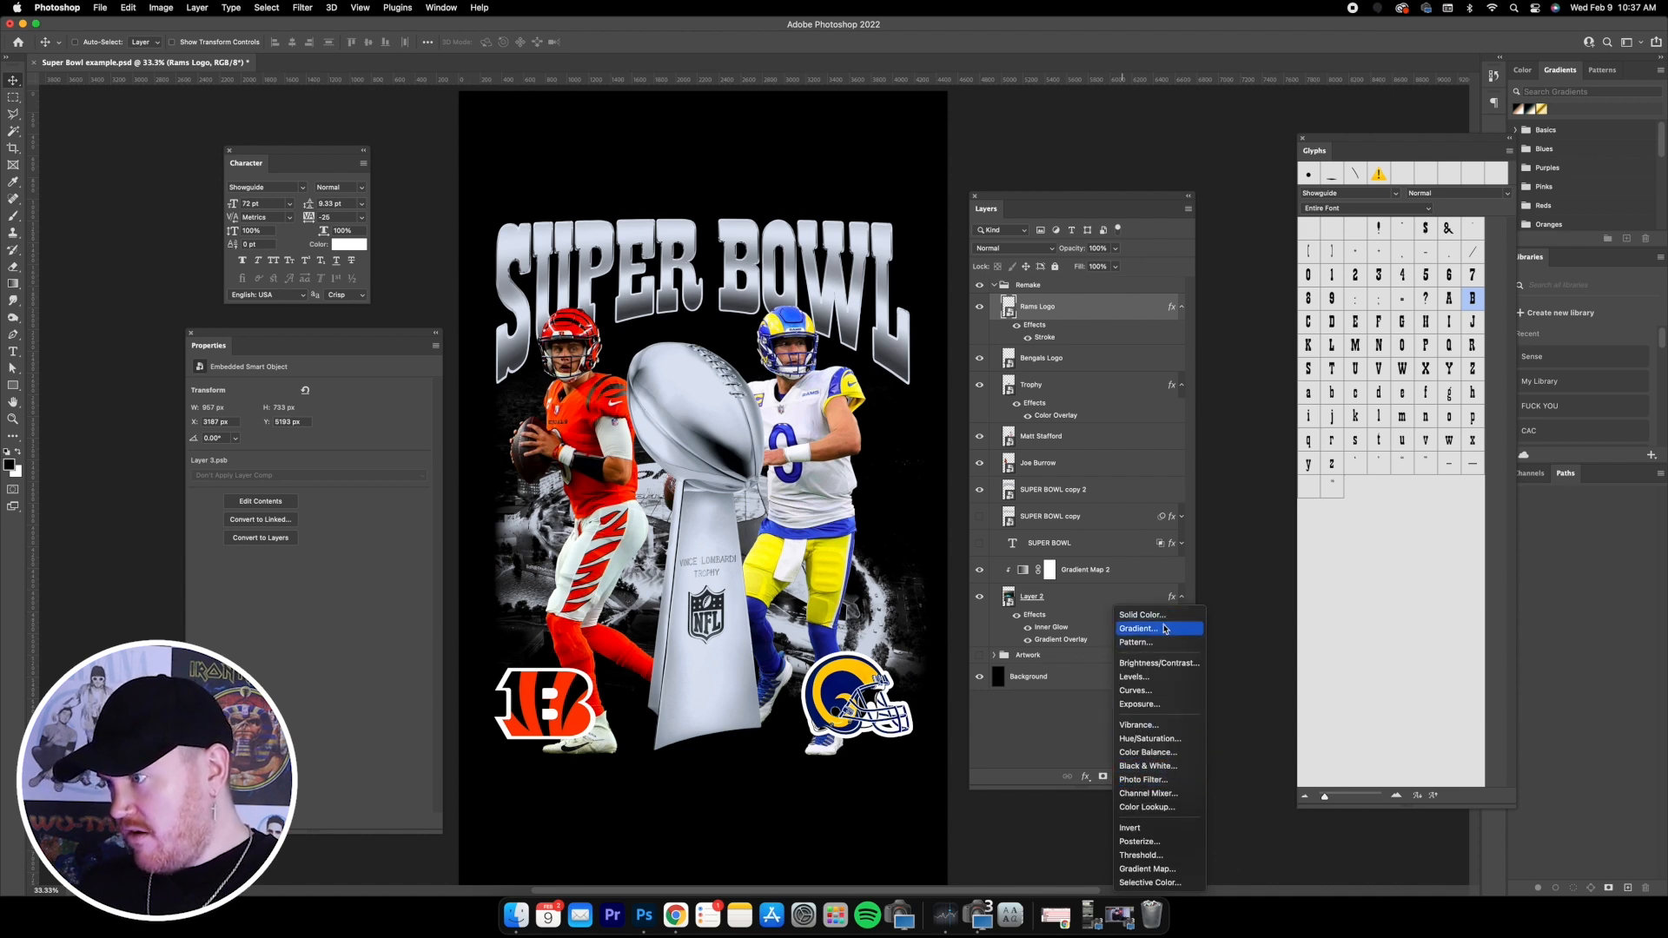
{"action": "left_click", "coordinate": [1134, 677]}
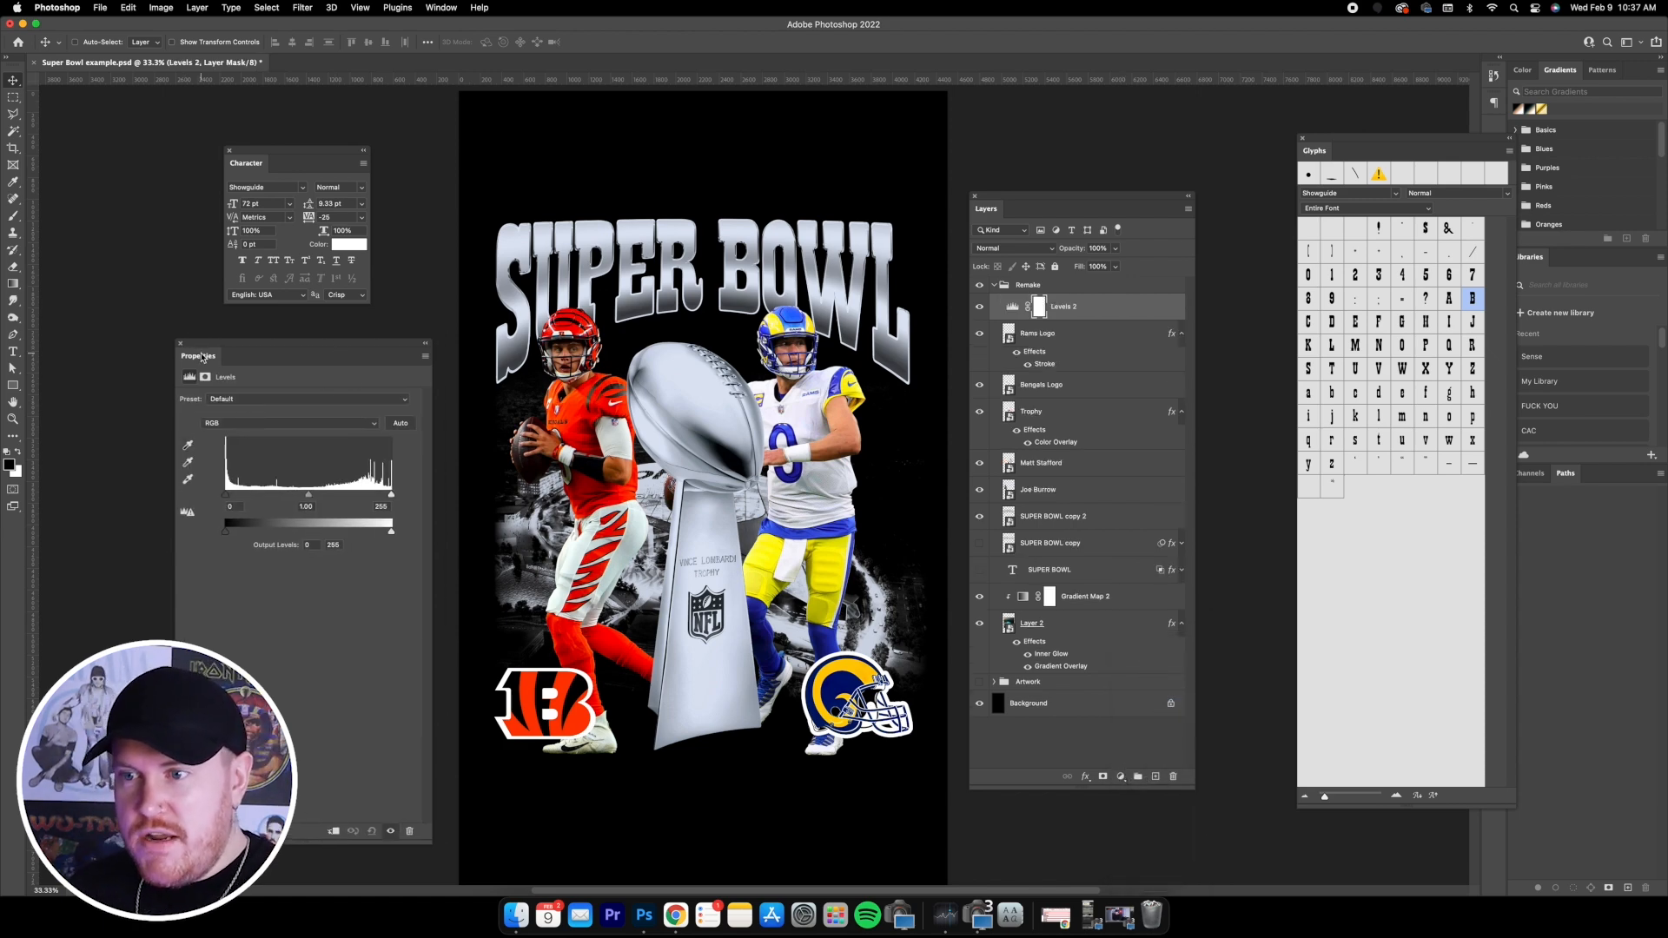
{"action": "mouse_move", "coordinate": [225, 495]}
{"action": "left_mouse_down"}
{"action": "mouse_move", "coordinate": [386, 497]}
{"action": "mouse_move", "coordinate": [254, 498]}
{"action": "left_mouse_up"}
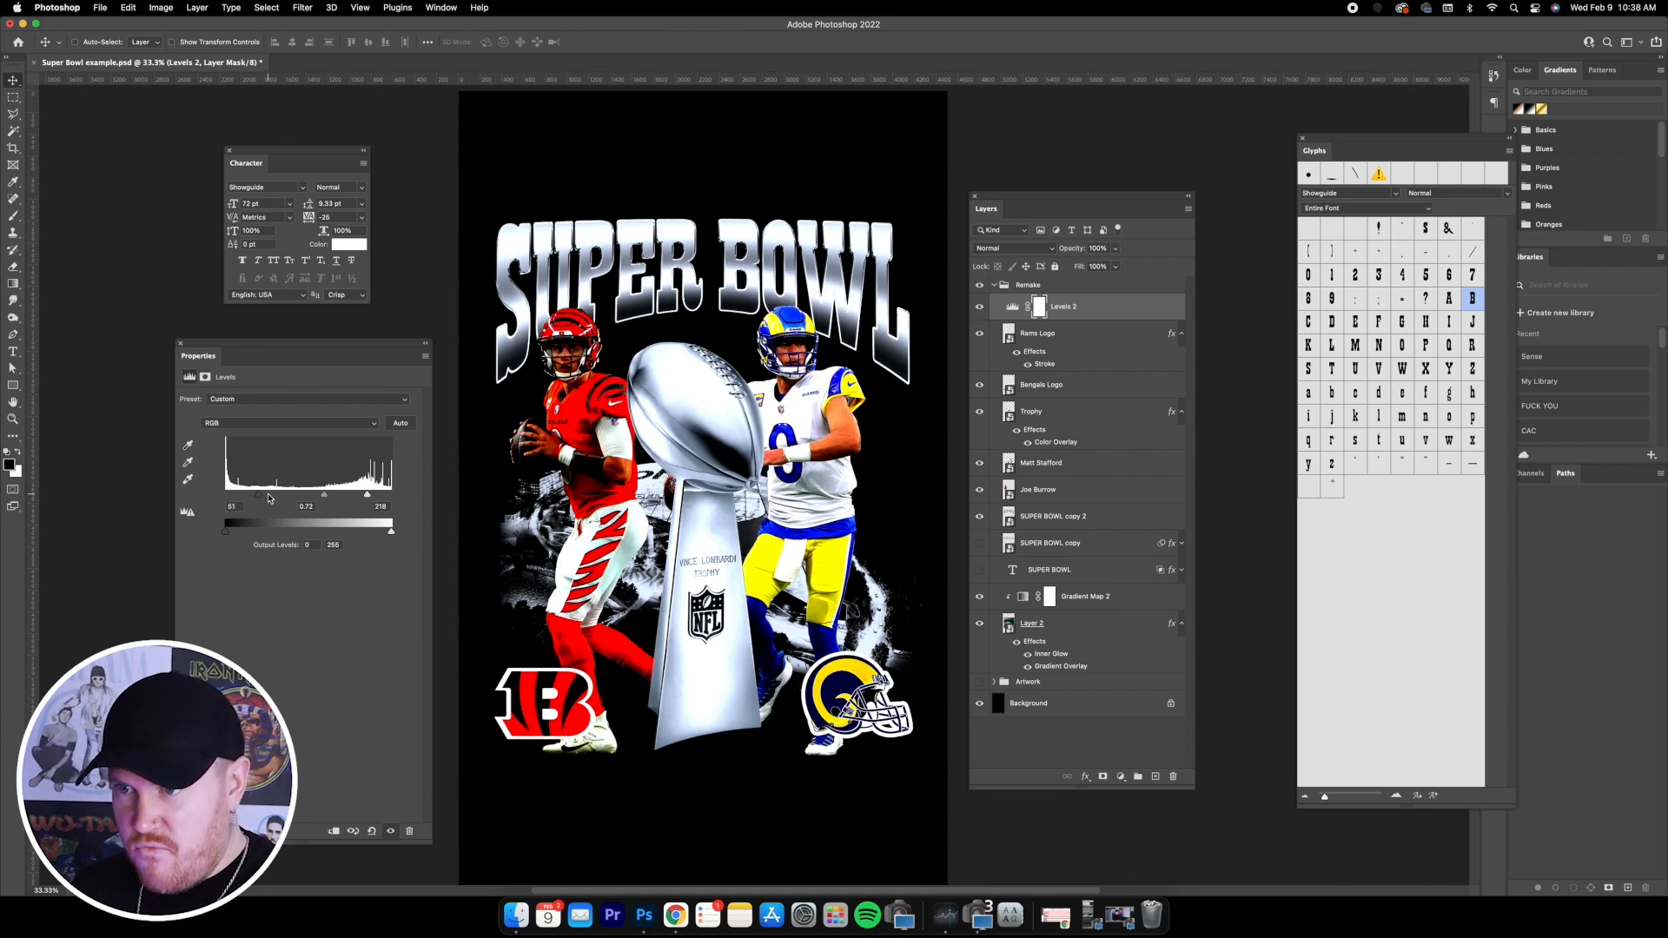
{"action": "left_click_drag", "start_coordinate": [322, 497], "coordinate": [320, 496]}
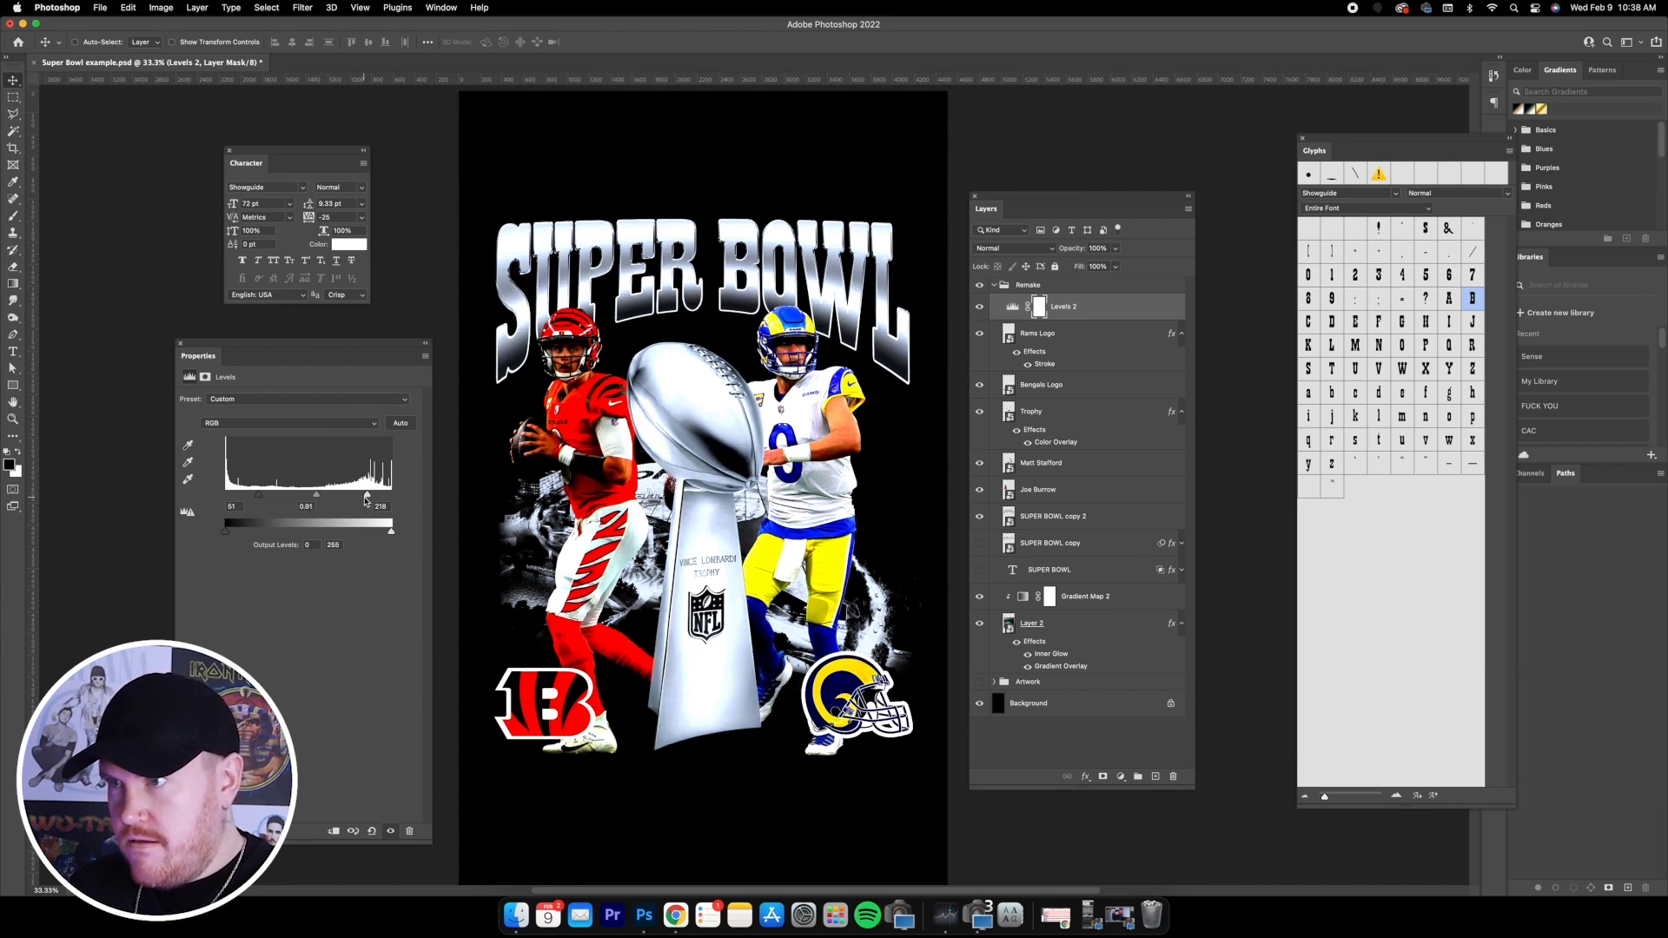
{"action": "left_click_drag", "start_coordinate": [365, 497], "coordinate": [362, 497]}
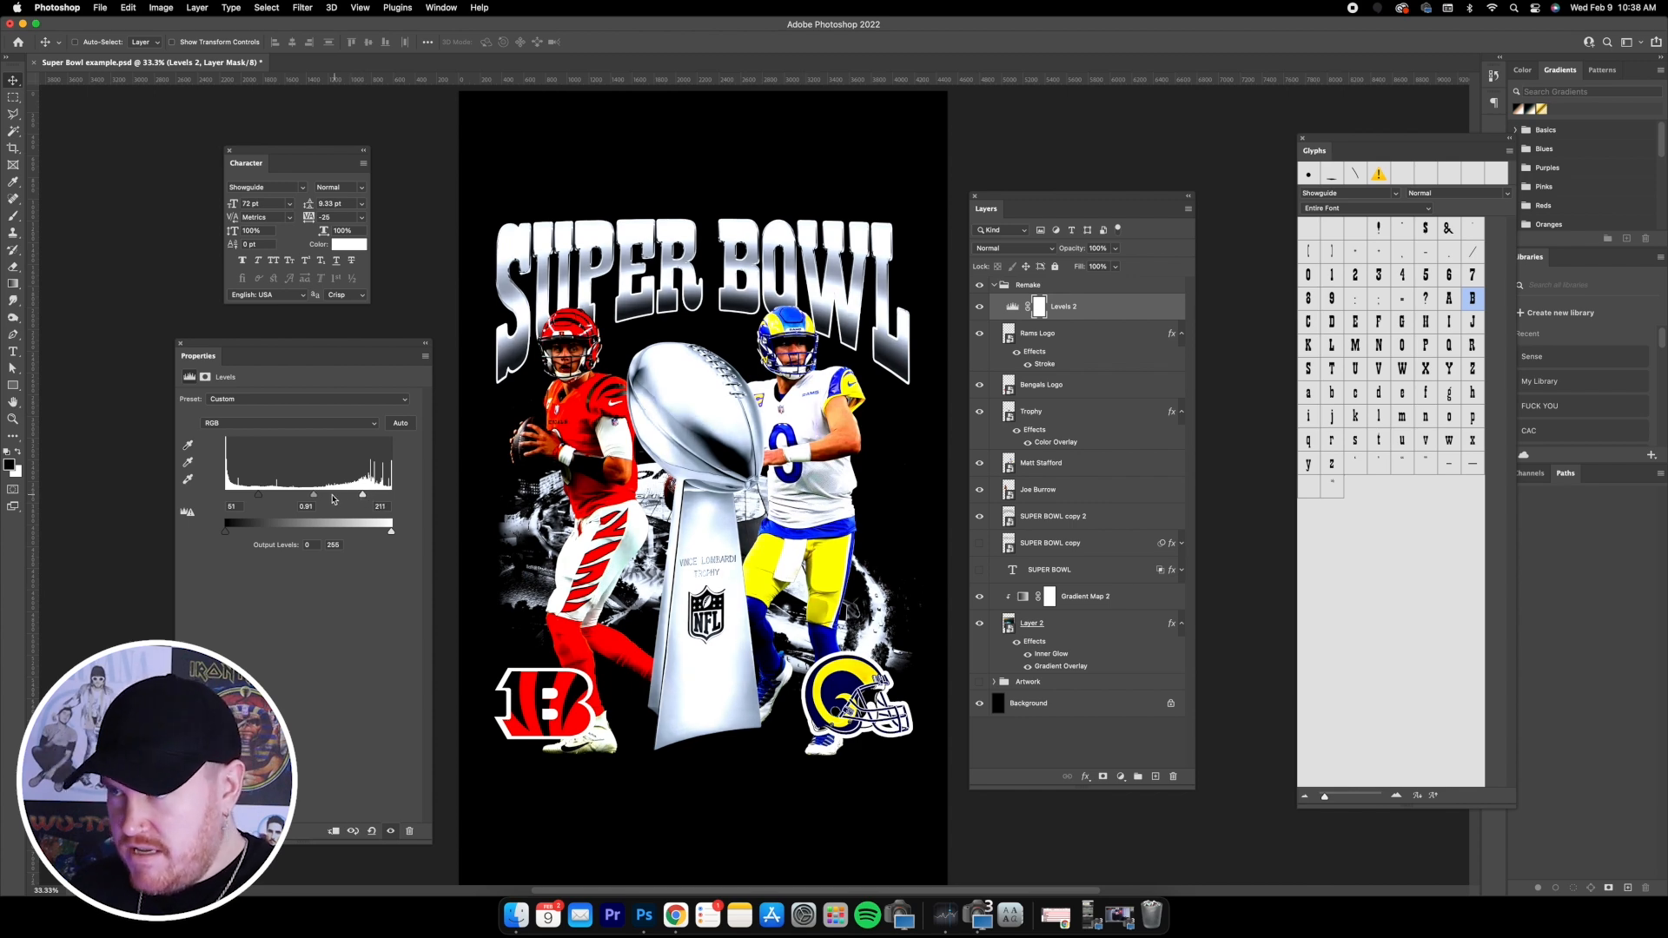
{"action": "left_click_drag", "start_coordinate": [314, 497], "coordinate": [312, 496]}
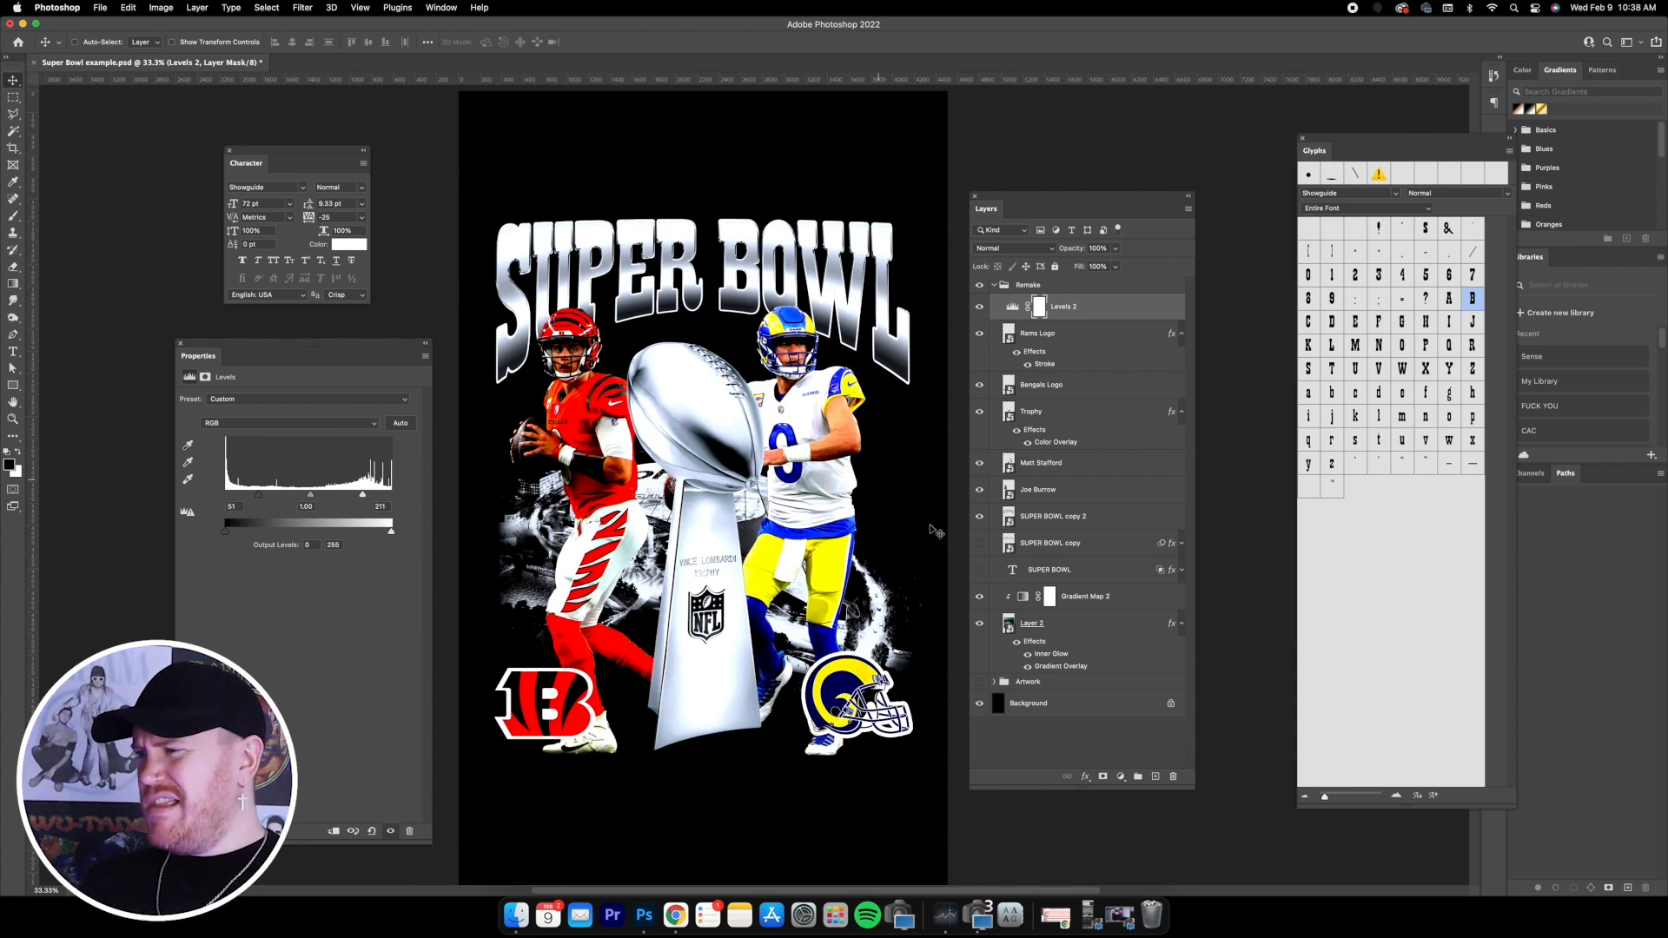
- Add a new empty layer directly above the stadium picture layer, Layer 2, with the Brush tool active
{"action": "left_click", "coordinate": [1076, 635]}
{"action": "left_click", "coordinate": [18, 218]}
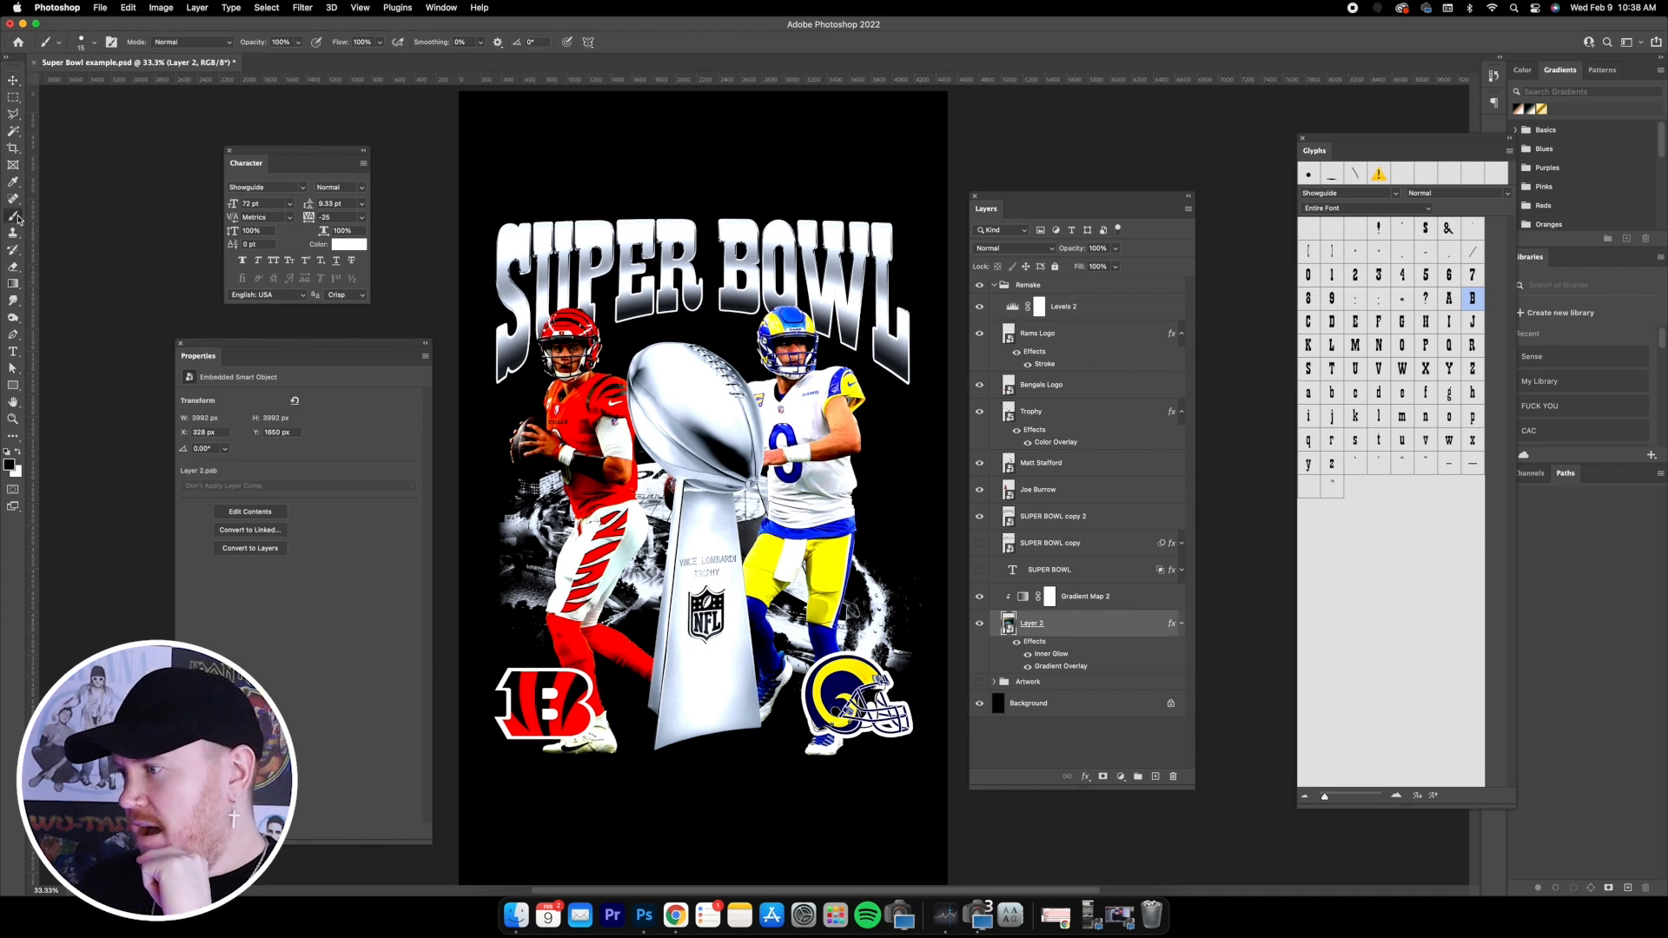
{"action": "left_click", "coordinate": [1156, 777]}
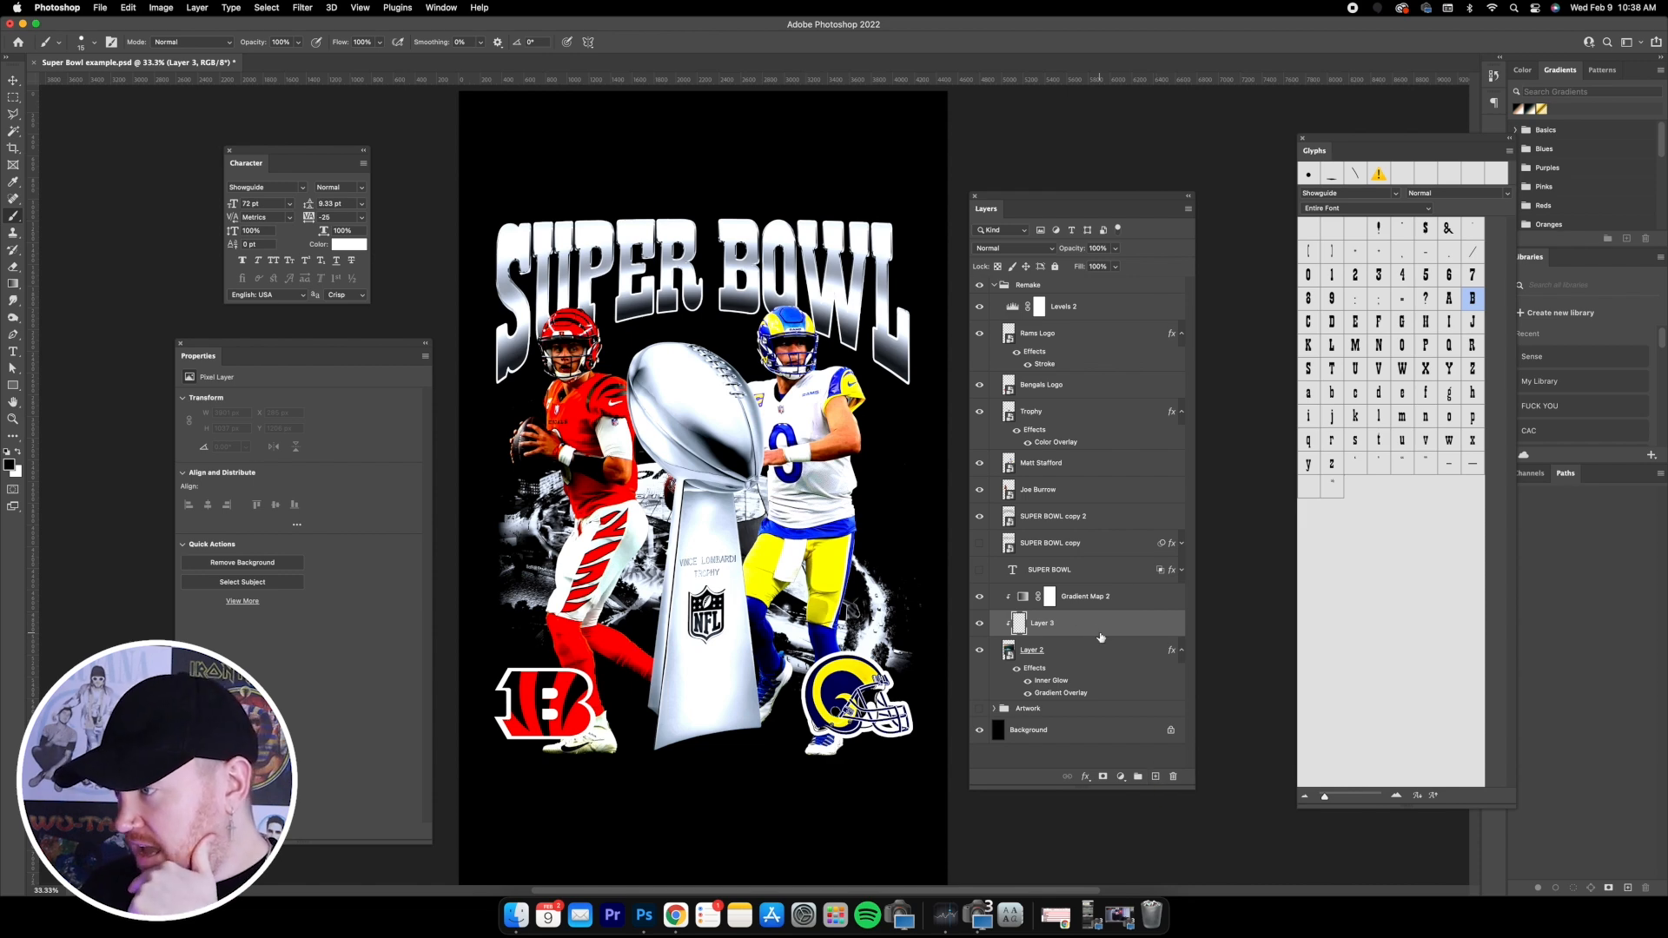
- Release the clipping masks of Gradient Map 2 and the new empty layer, and rename the empty layer Lightning
{"action": "left_click", "coordinate": [1112, 602]}
{"action": "right_click", "coordinate": [1129, 602]}
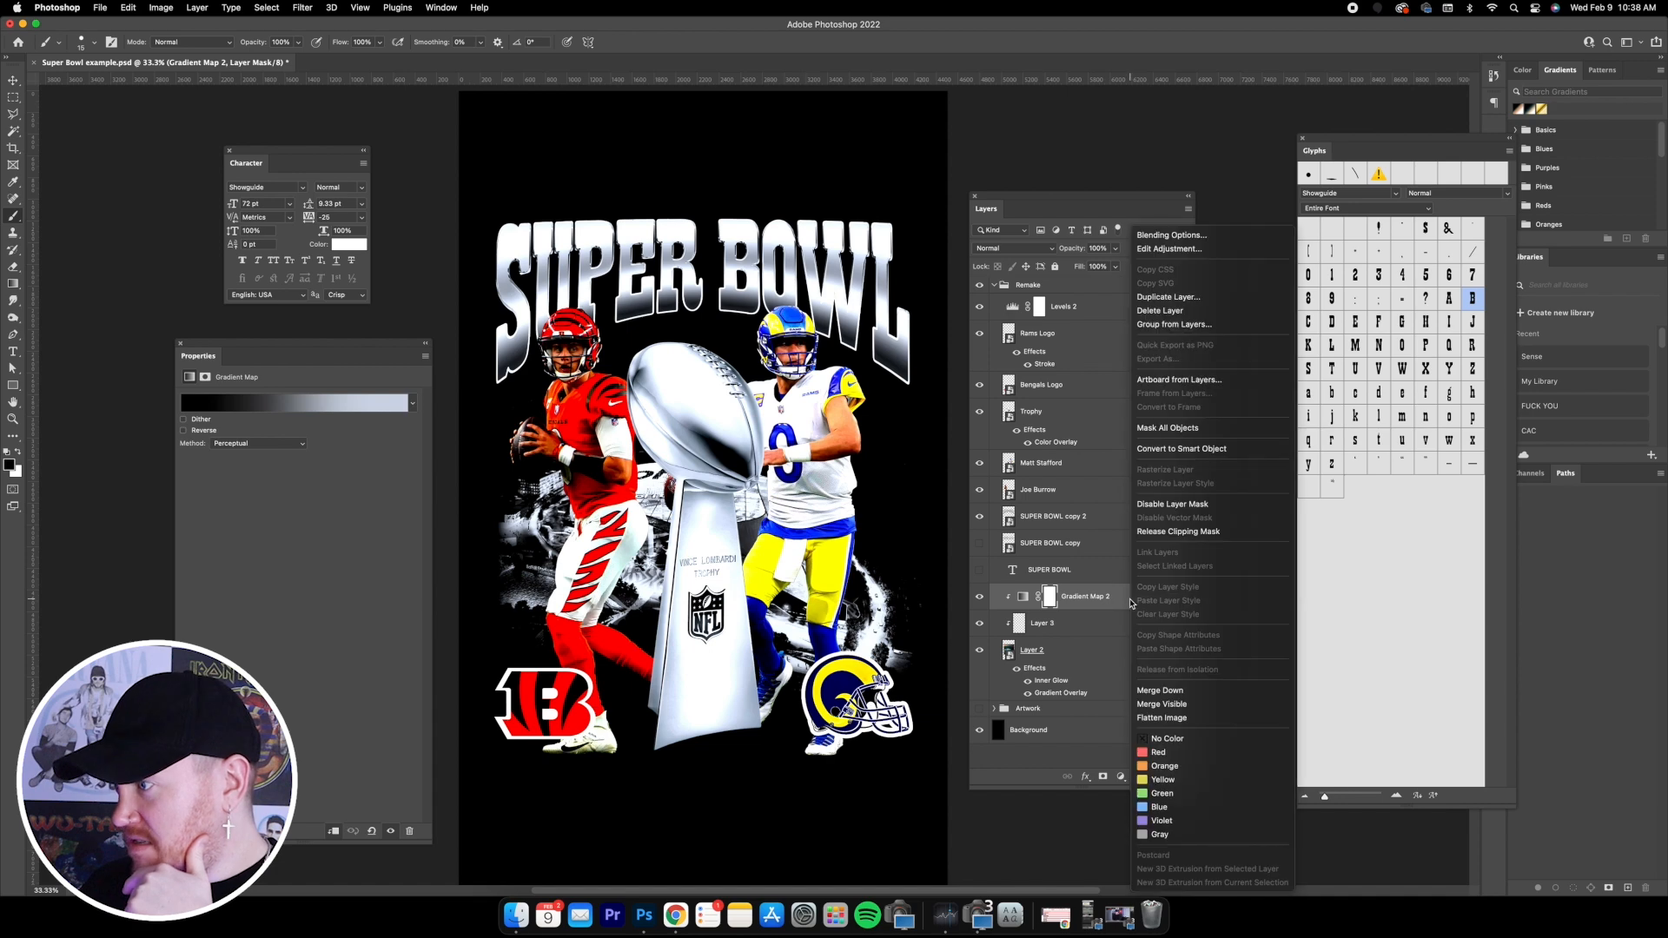
{"action": "left_click", "coordinate": [1178, 532]}
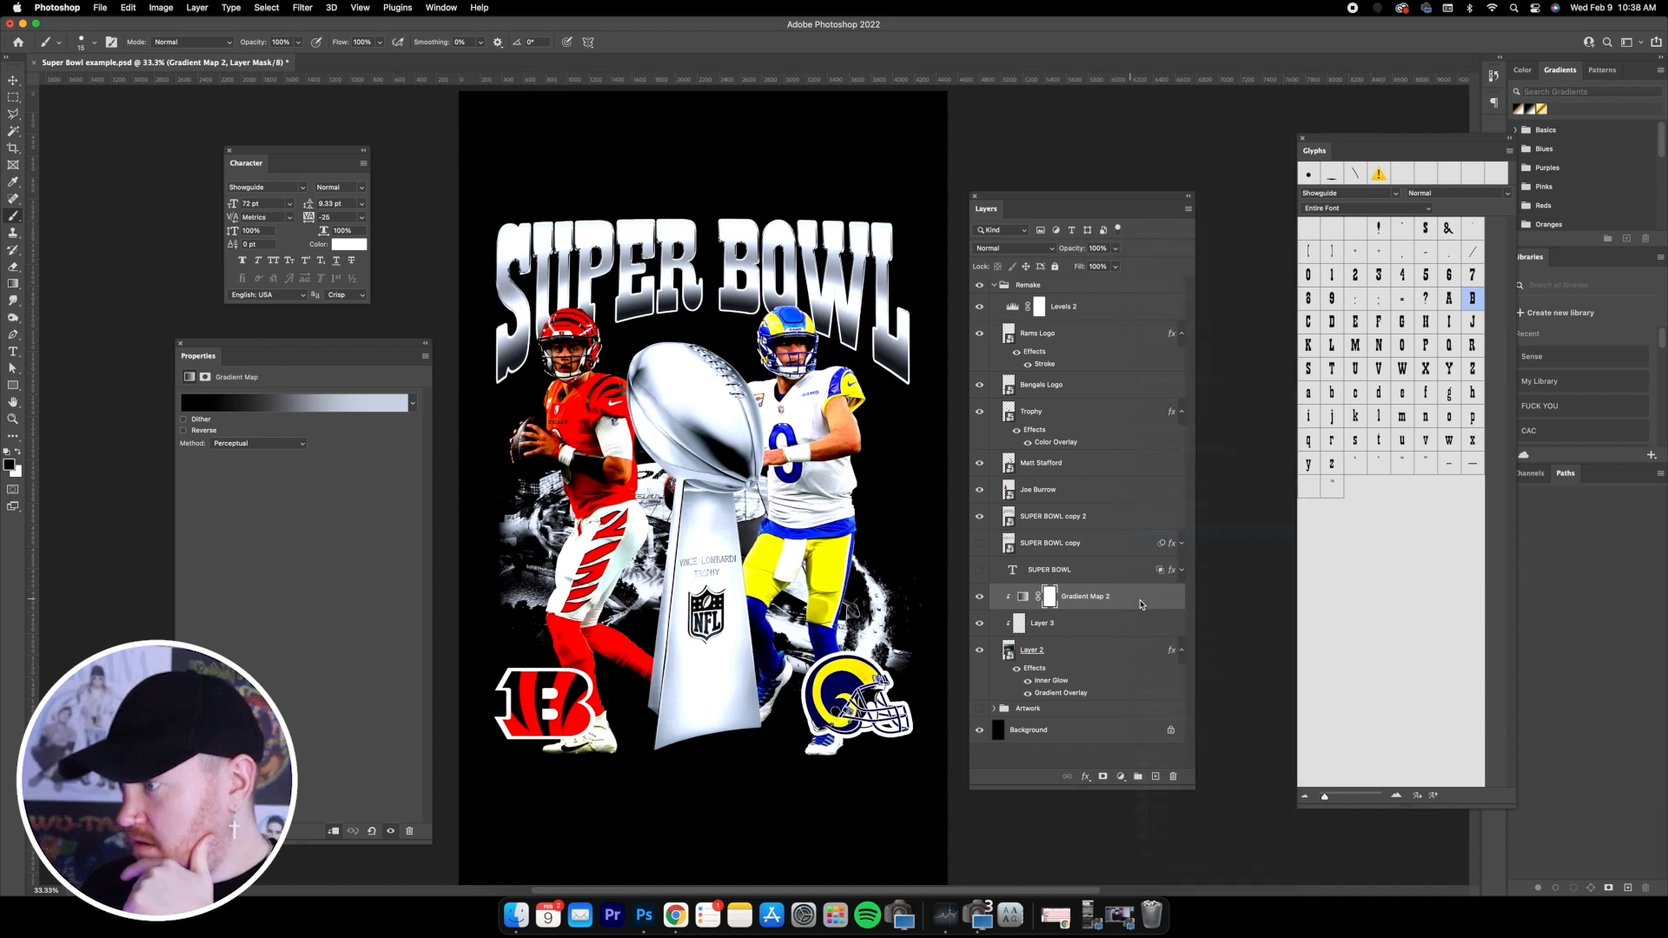
{"action": "right_click", "coordinate": [1095, 623]}
{"action": "left_click", "coordinate": [1135, 533]}
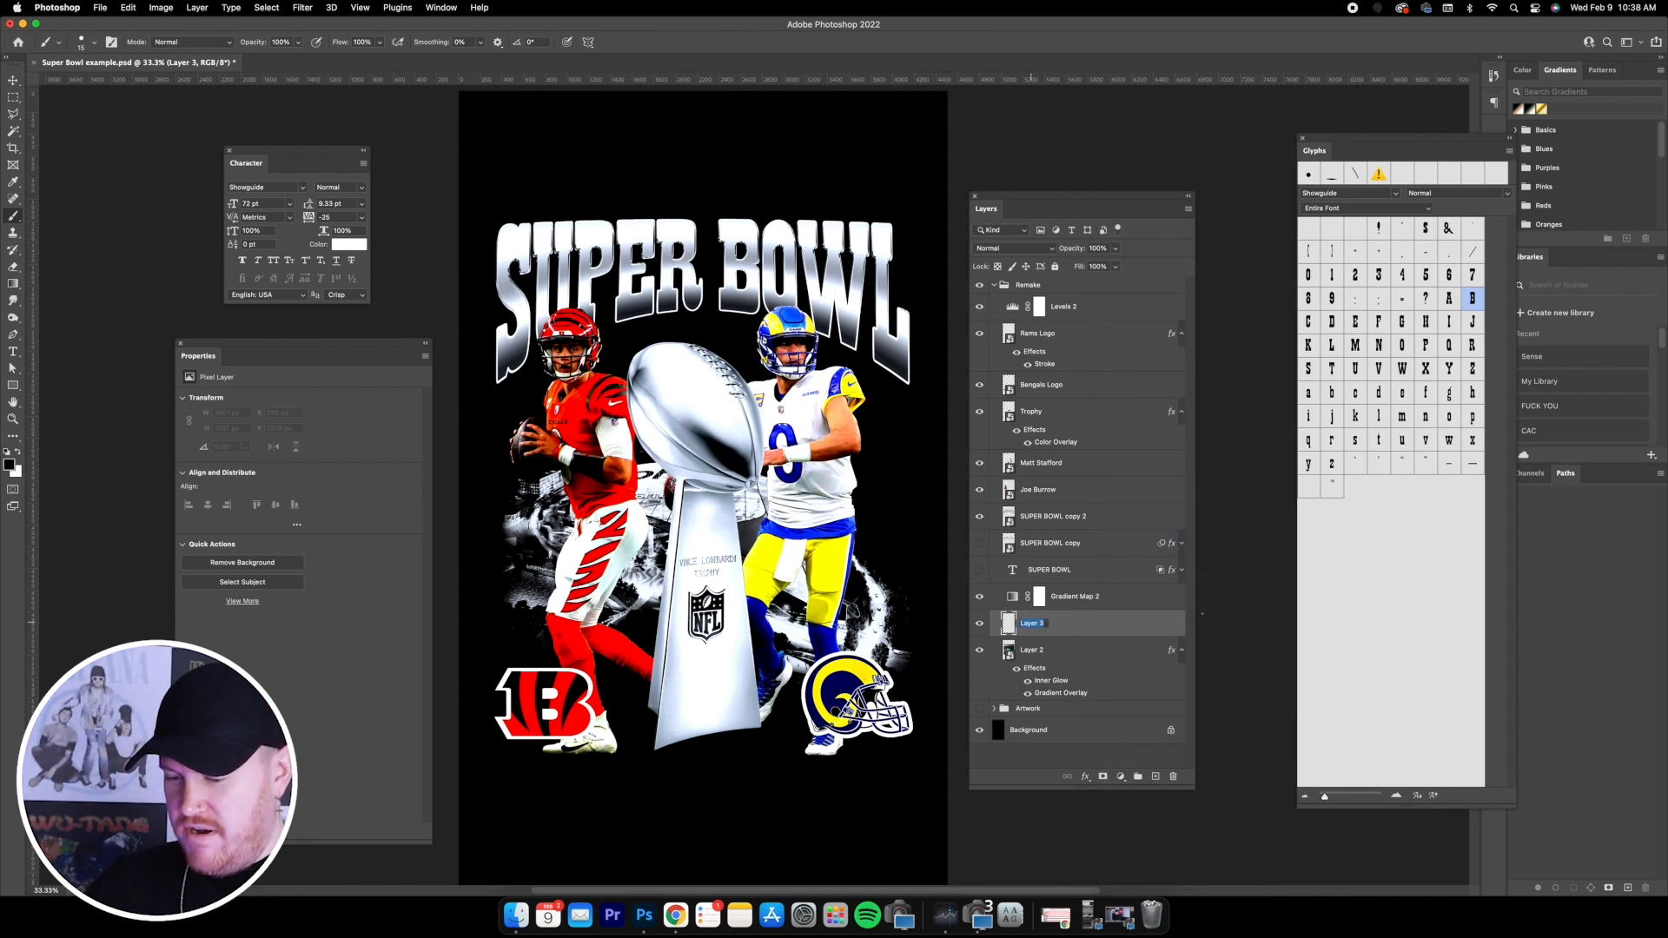
{"action": "type", "text": "Lightning"}
{"action": "key", "text": "Return"}
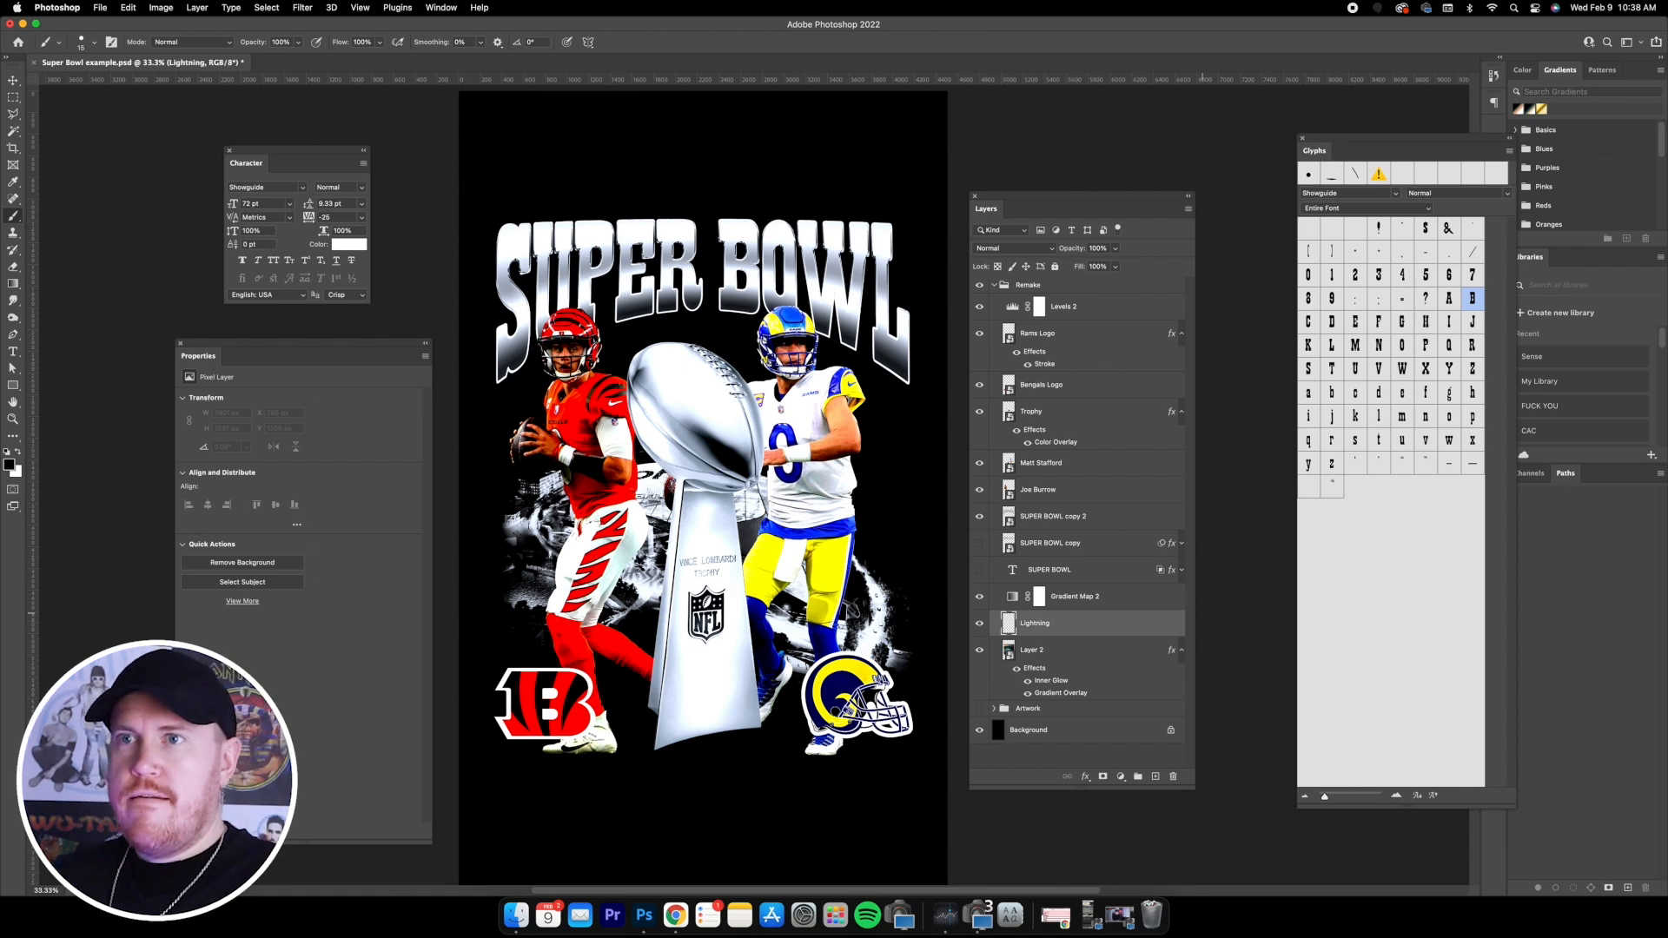
- Choose the 04 - Twin Lightning brush from the bootleg T-shirt brush set
{"action": "left_click", "coordinate": [92, 42]}
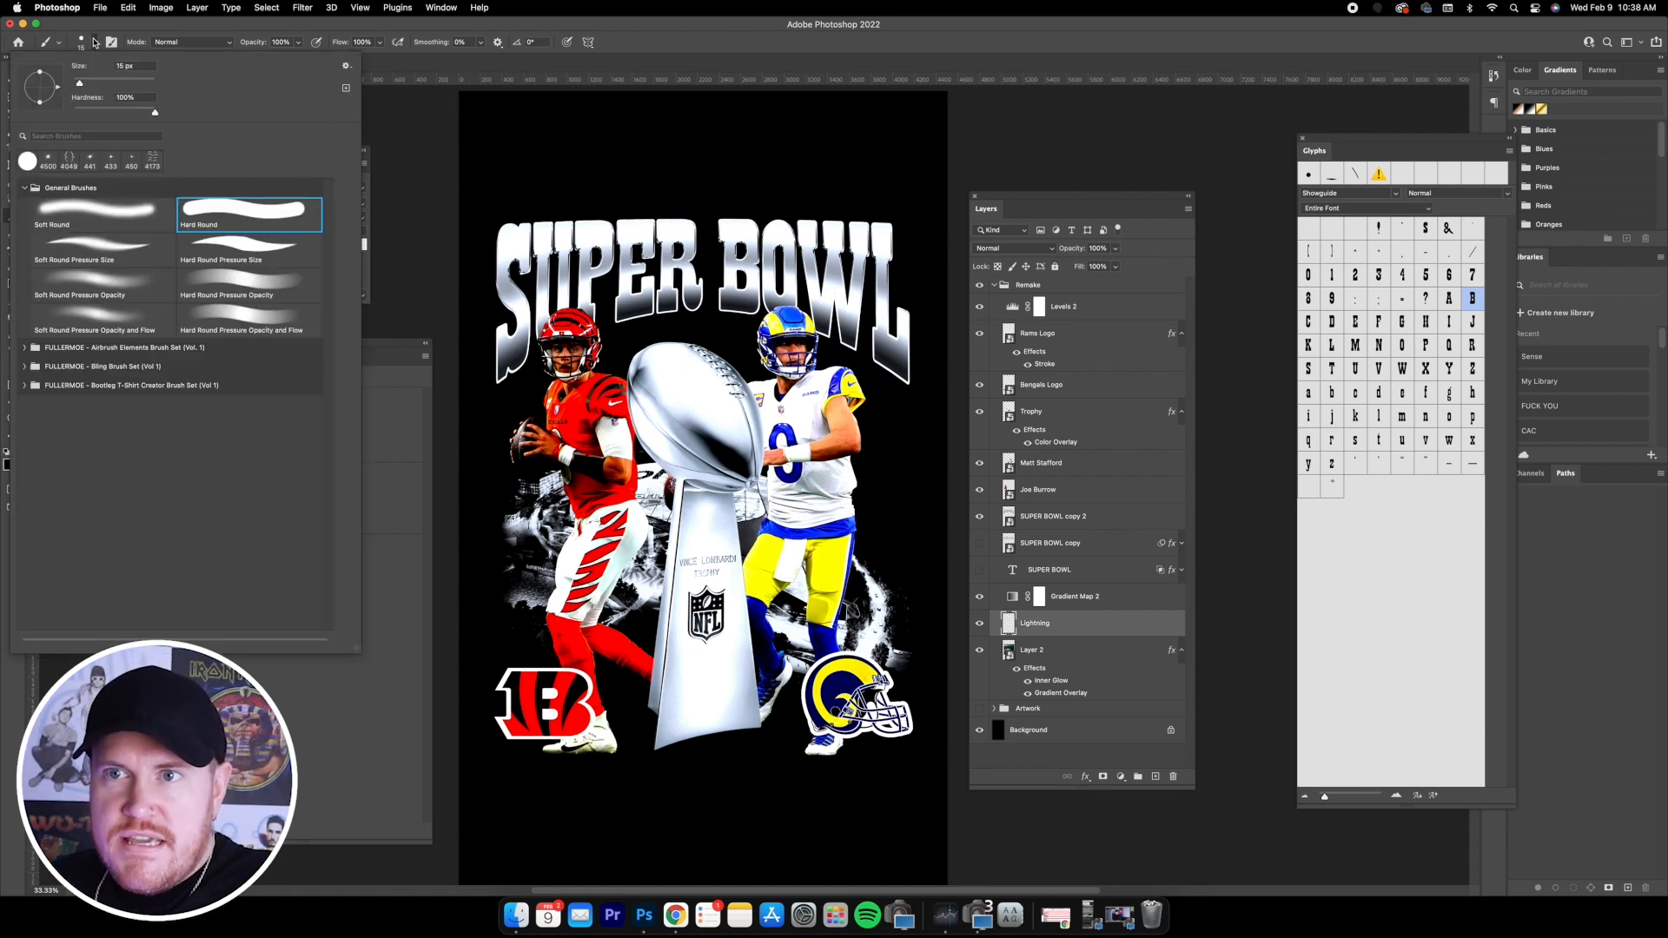
{"action": "left_click", "coordinate": [25, 189]}
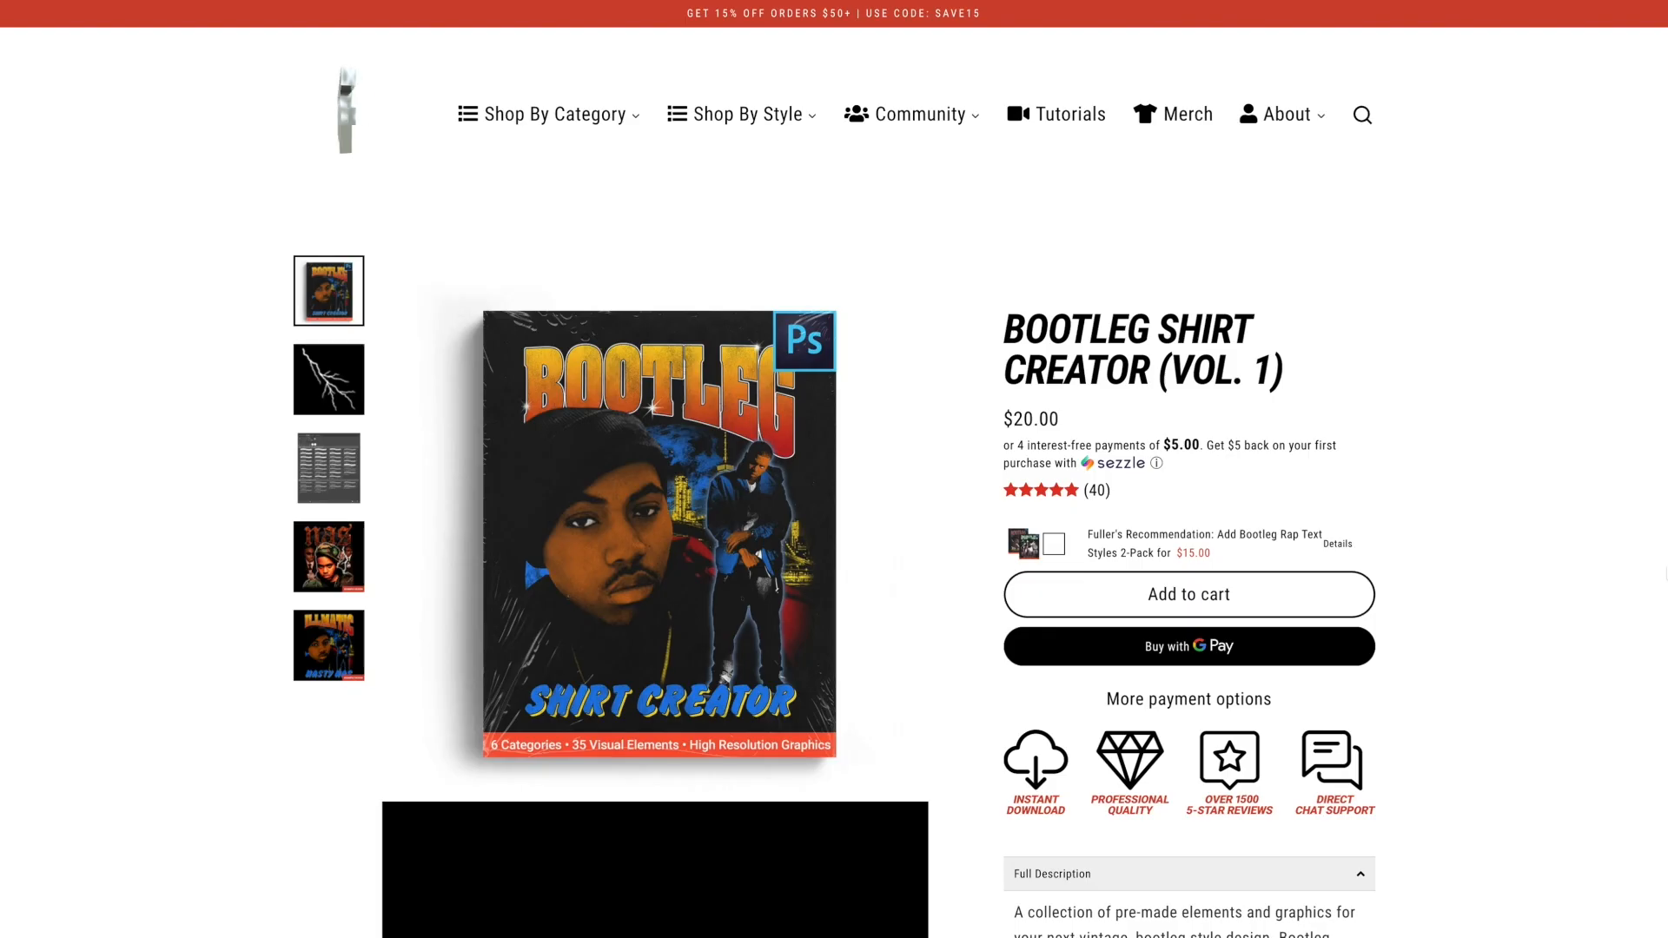
{"action": "scroll", "coordinate": [1662, 572], "scroll_direction": "down", "scroll_amount": 8}
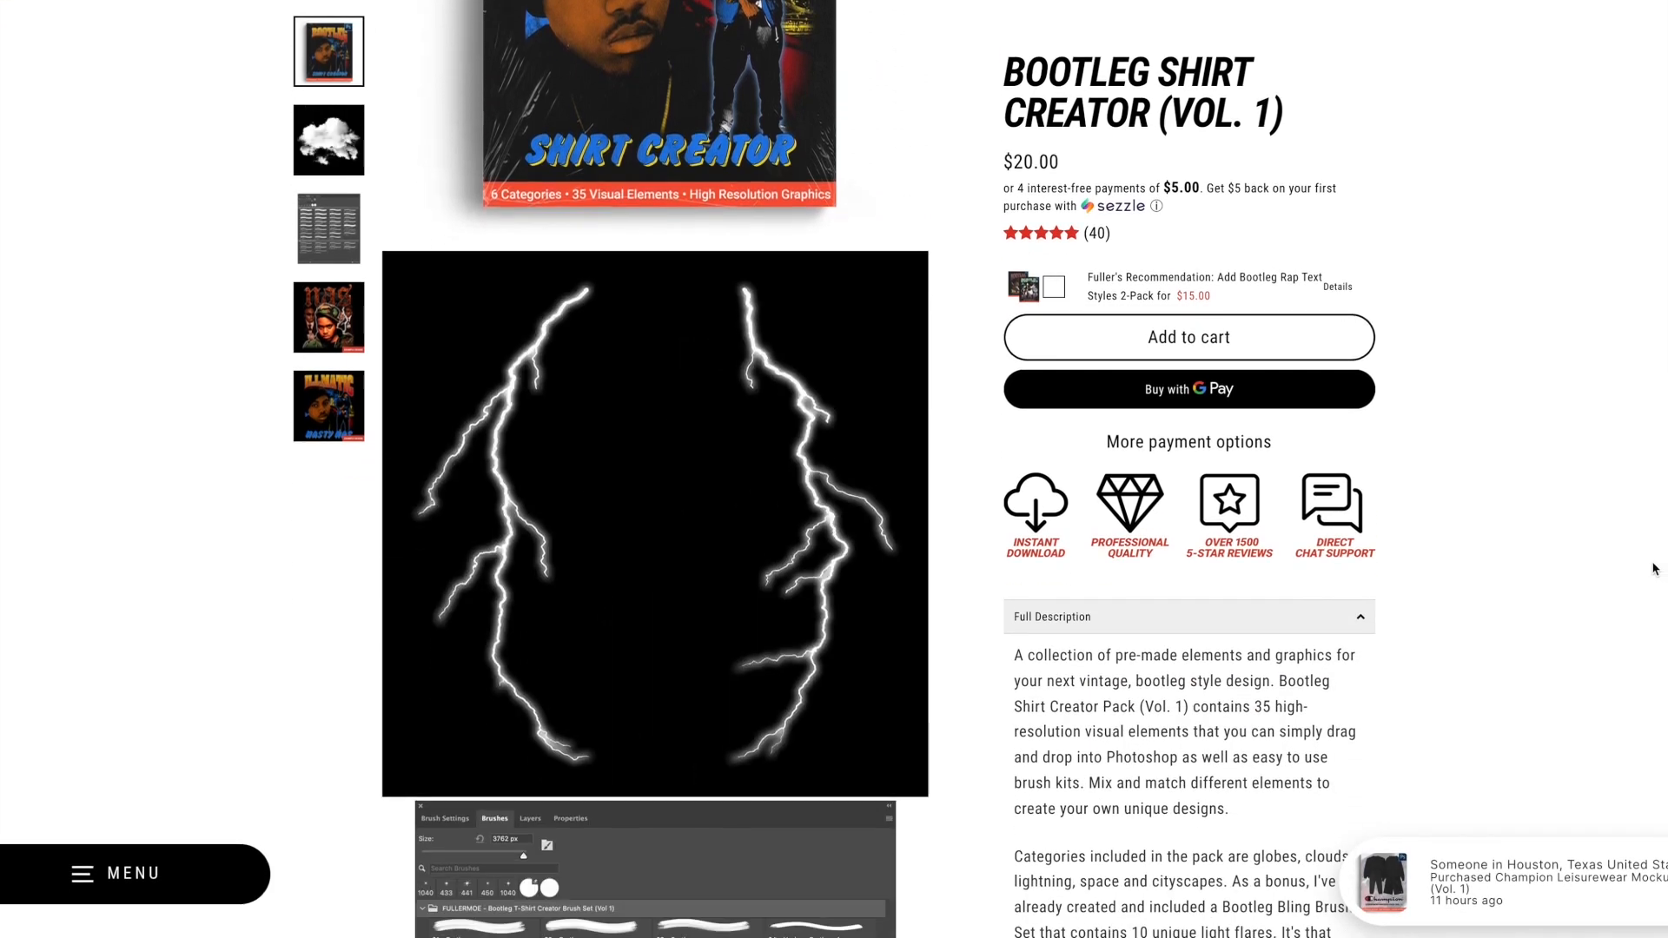
{"action": "scroll", "coordinate": [1655, 569], "scroll_direction": "down", "scroll_amount": 10}
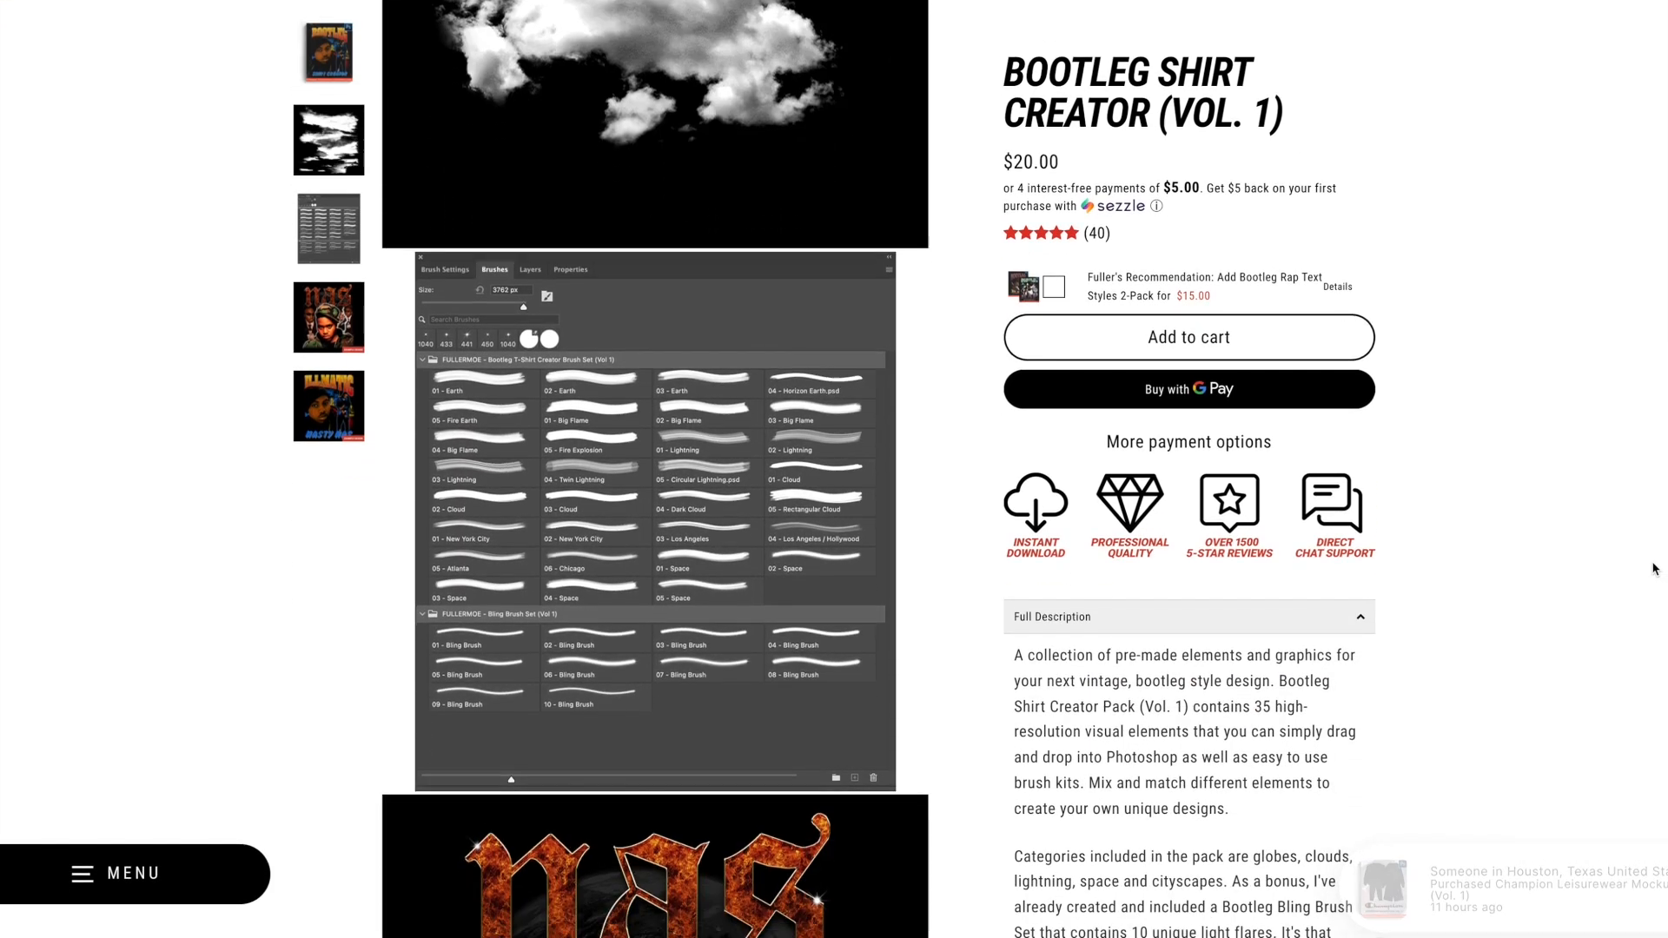
{"action": "scroll", "coordinate": [1655, 569], "scroll_direction": "down", "scroll_amount": 10}
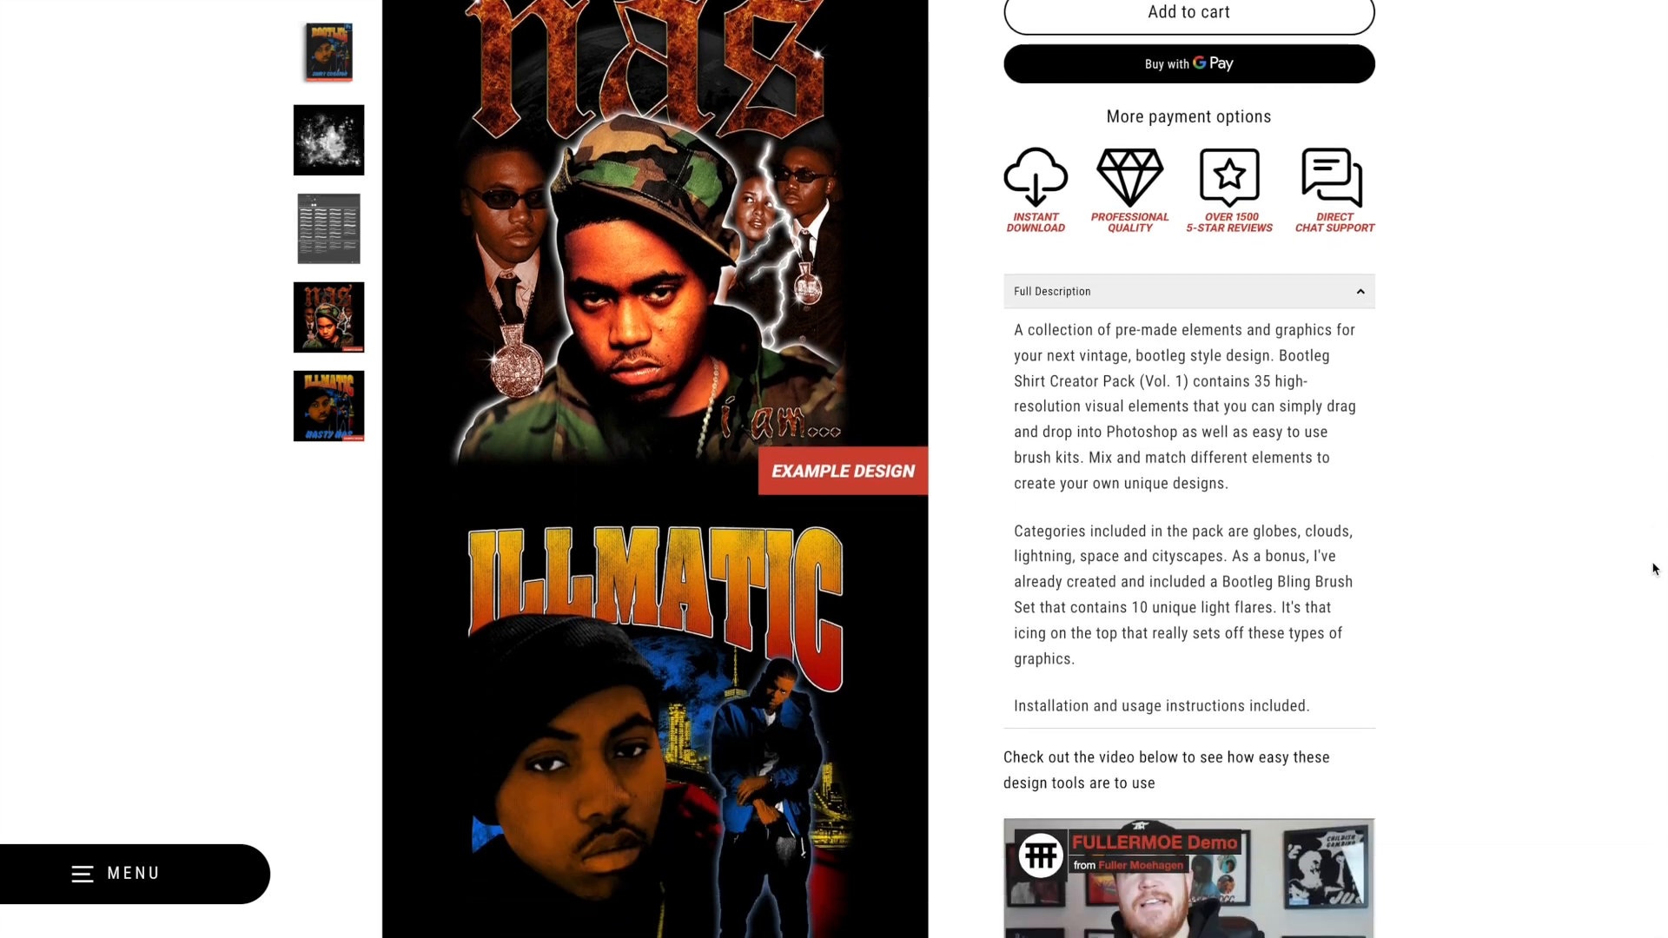
{"action": "scroll", "coordinate": [1655, 569], "scroll_direction": "down", "scroll_amount": 8}
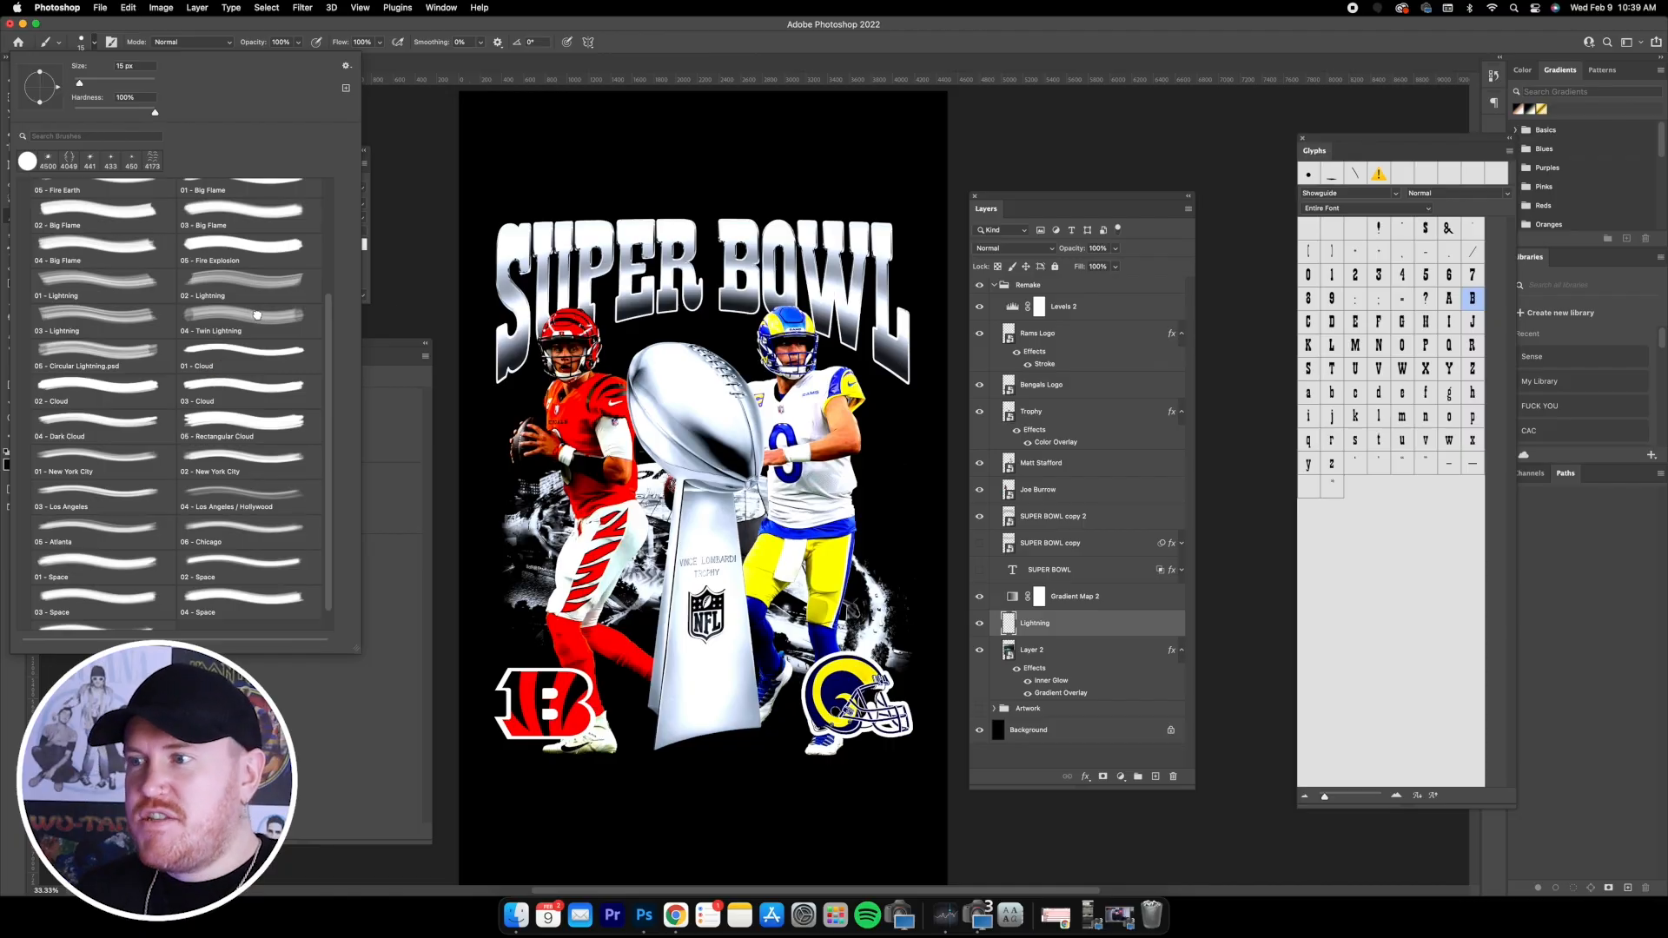
{"action": "left_click", "coordinate": [258, 319]}
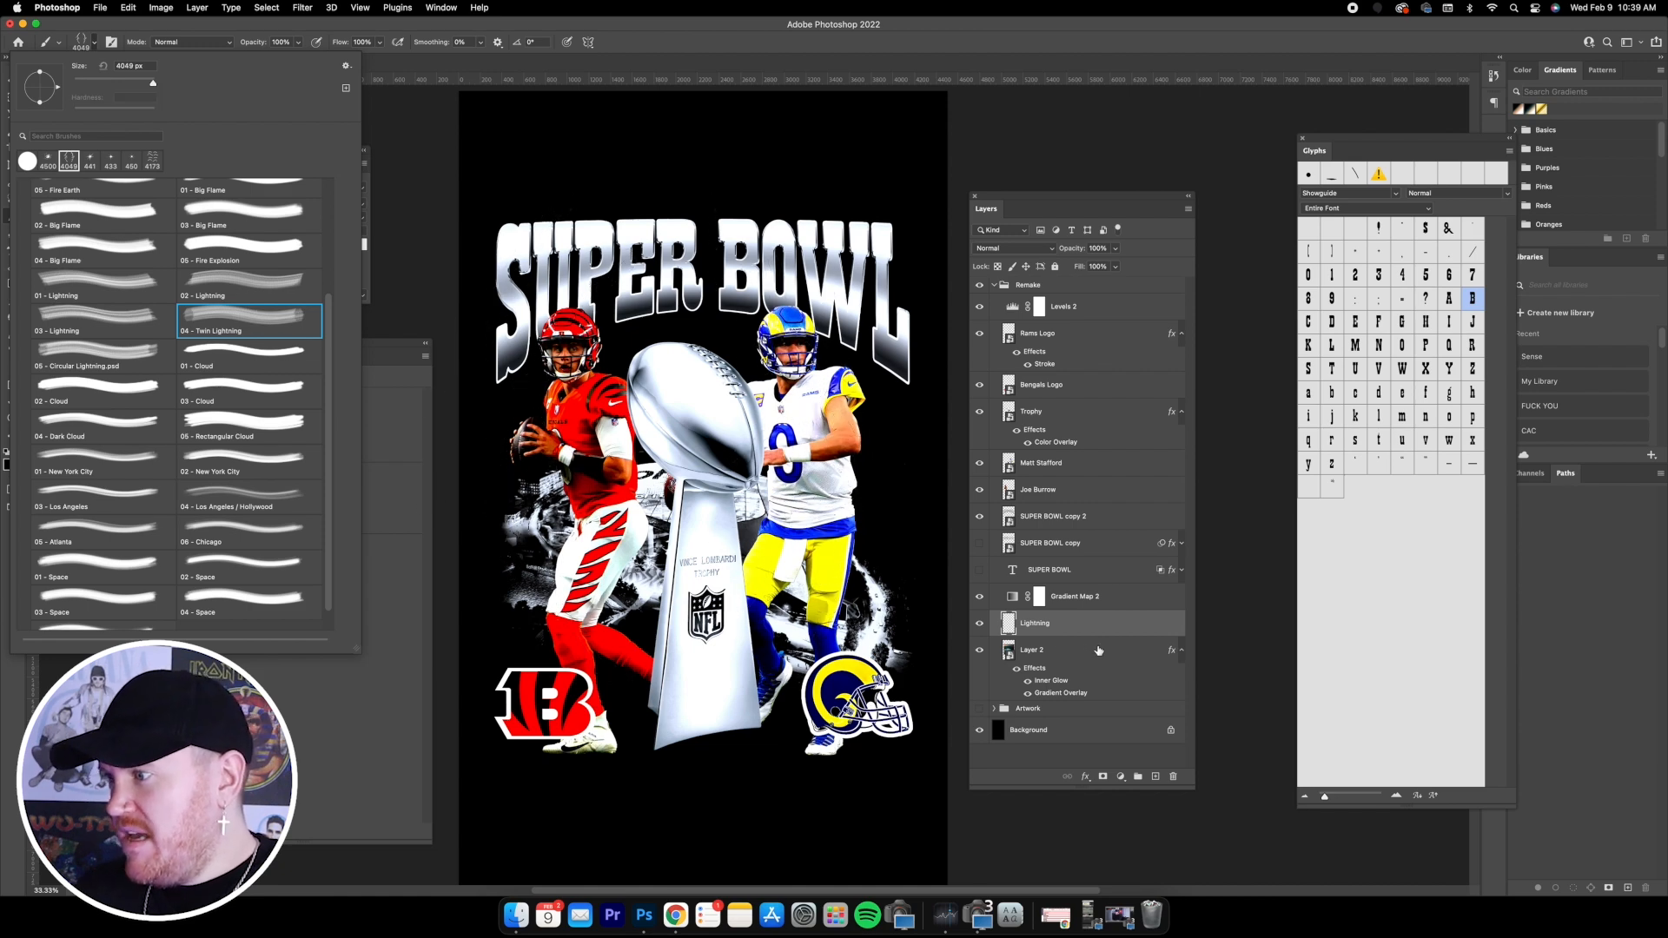
- Stamp the twin lightning once in white on the Lightning layer, centred behind the players and the trophy
{"action": "left_click", "coordinate": [1065, 631]}
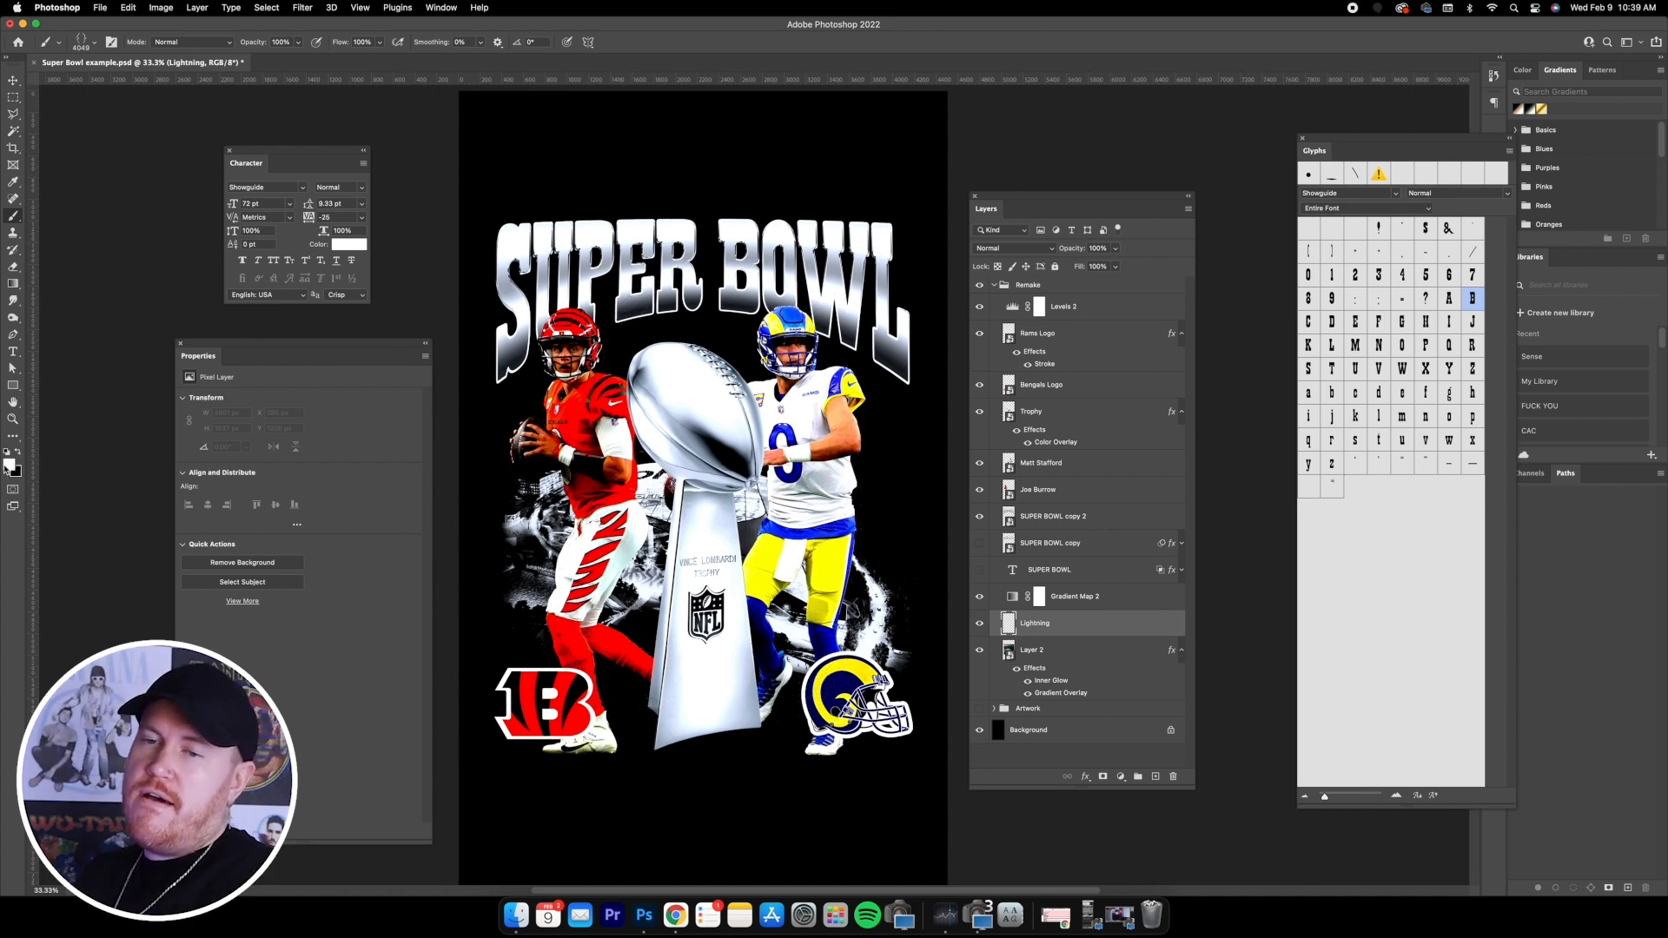
{"action": "key", "text": "x"}
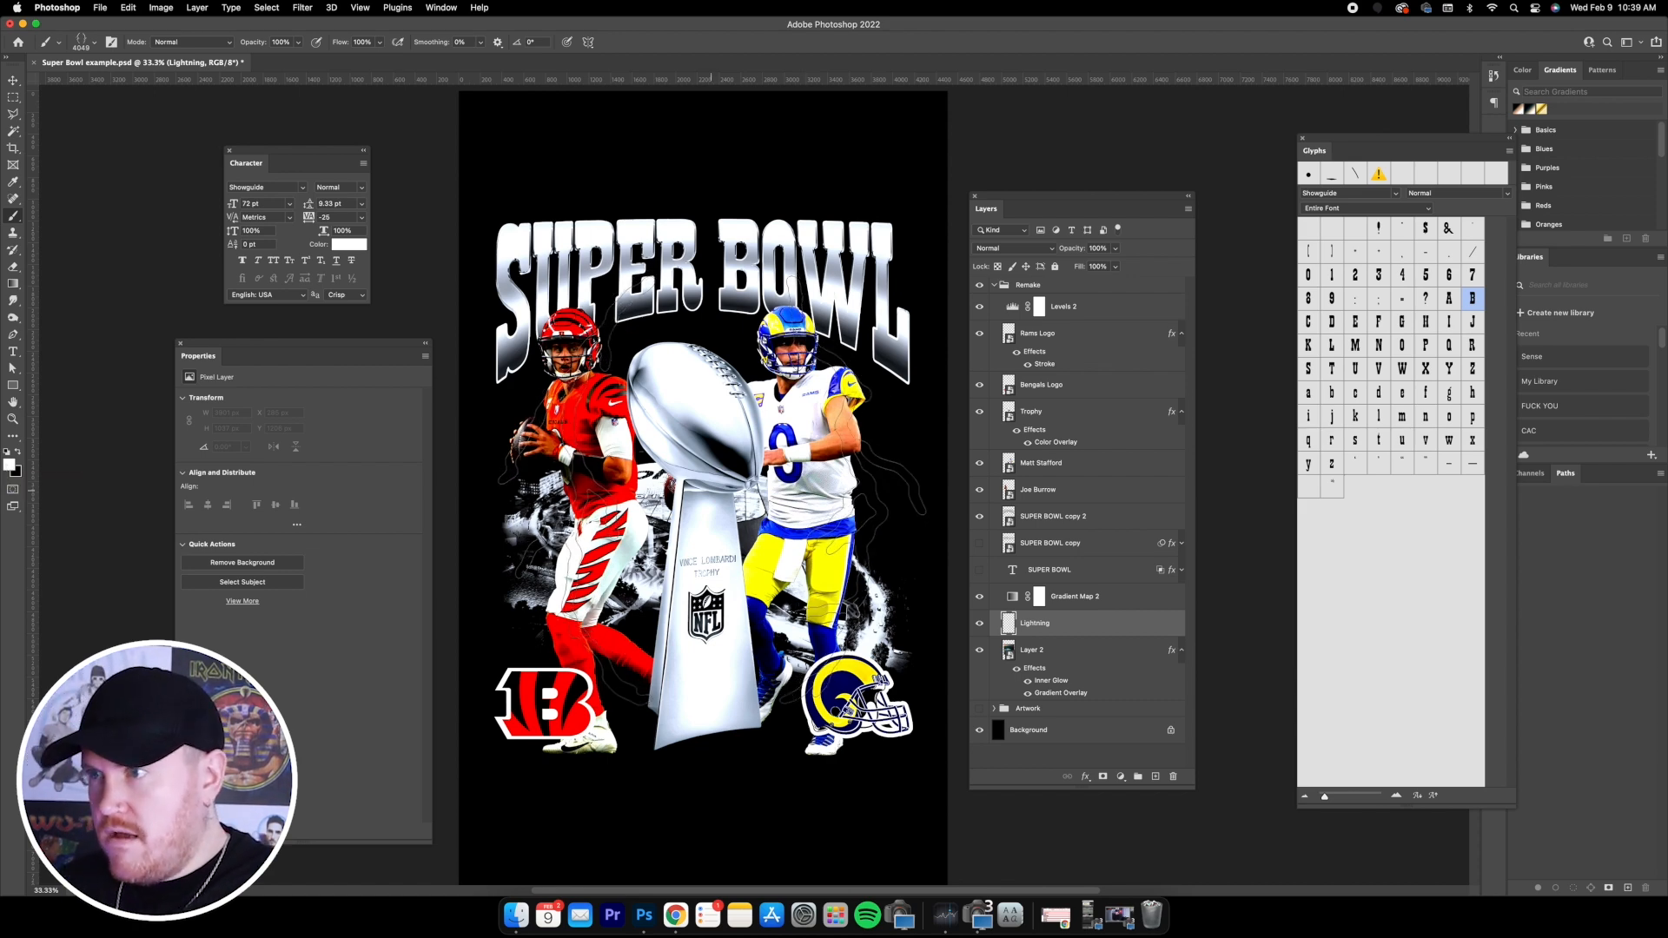
{"action": "left_click", "coordinate": [710, 497]}
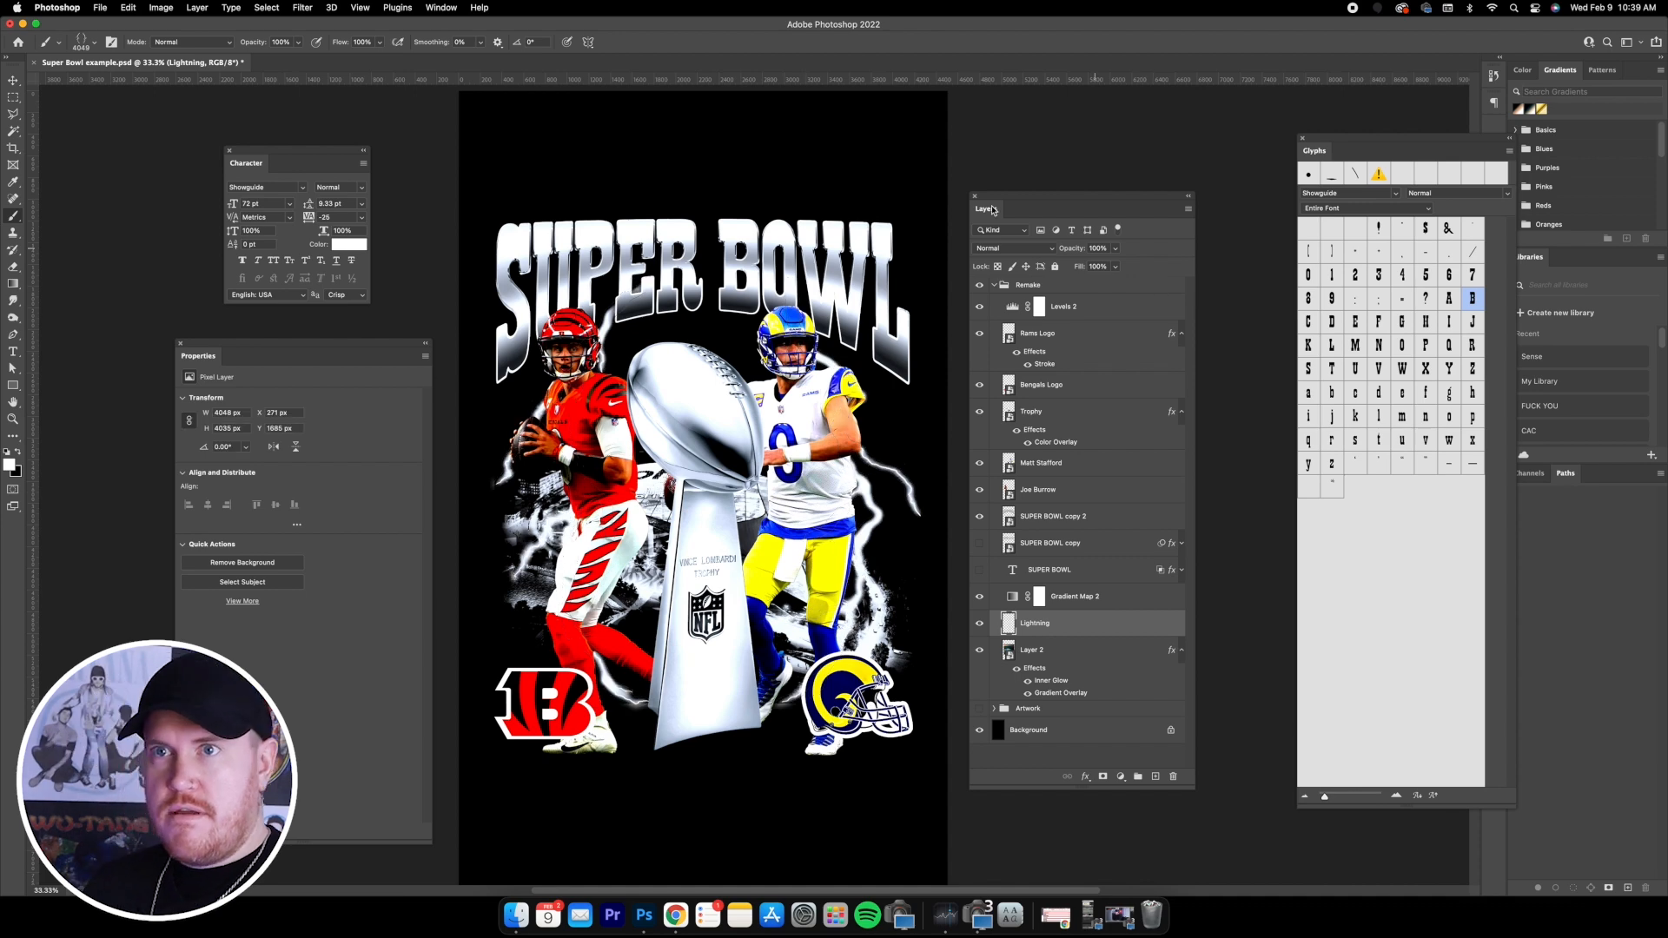
- Select the upper part of the left lightning bolt, move it down and inward beside the Bengals player's helmet, and deselect
{"action": "left_click", "coordinate": [13, 98]}
{"action": "left_click_drag", "start_coordinate": [464, 183], "coordinate": [631, 729]}
{"action": "key", "text": "Delete"}
{"action": "left_click_drag", "start_coordinate": [474, 174], "coordinate": [716, 496]}
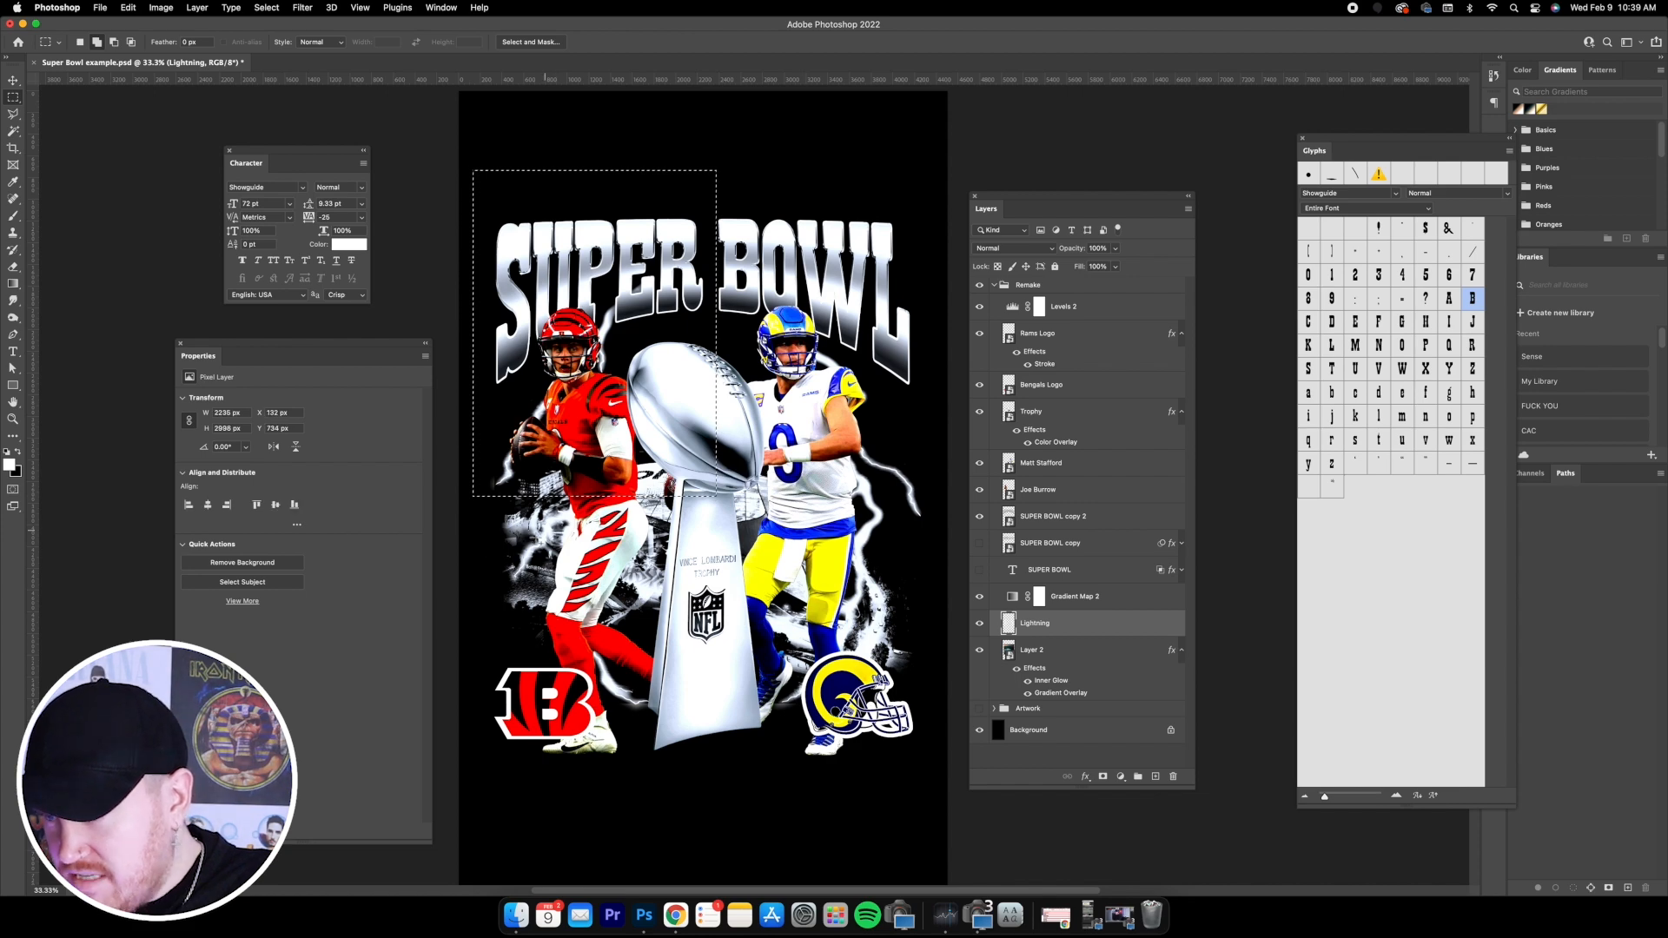
{"action": "key", "text": "v"}
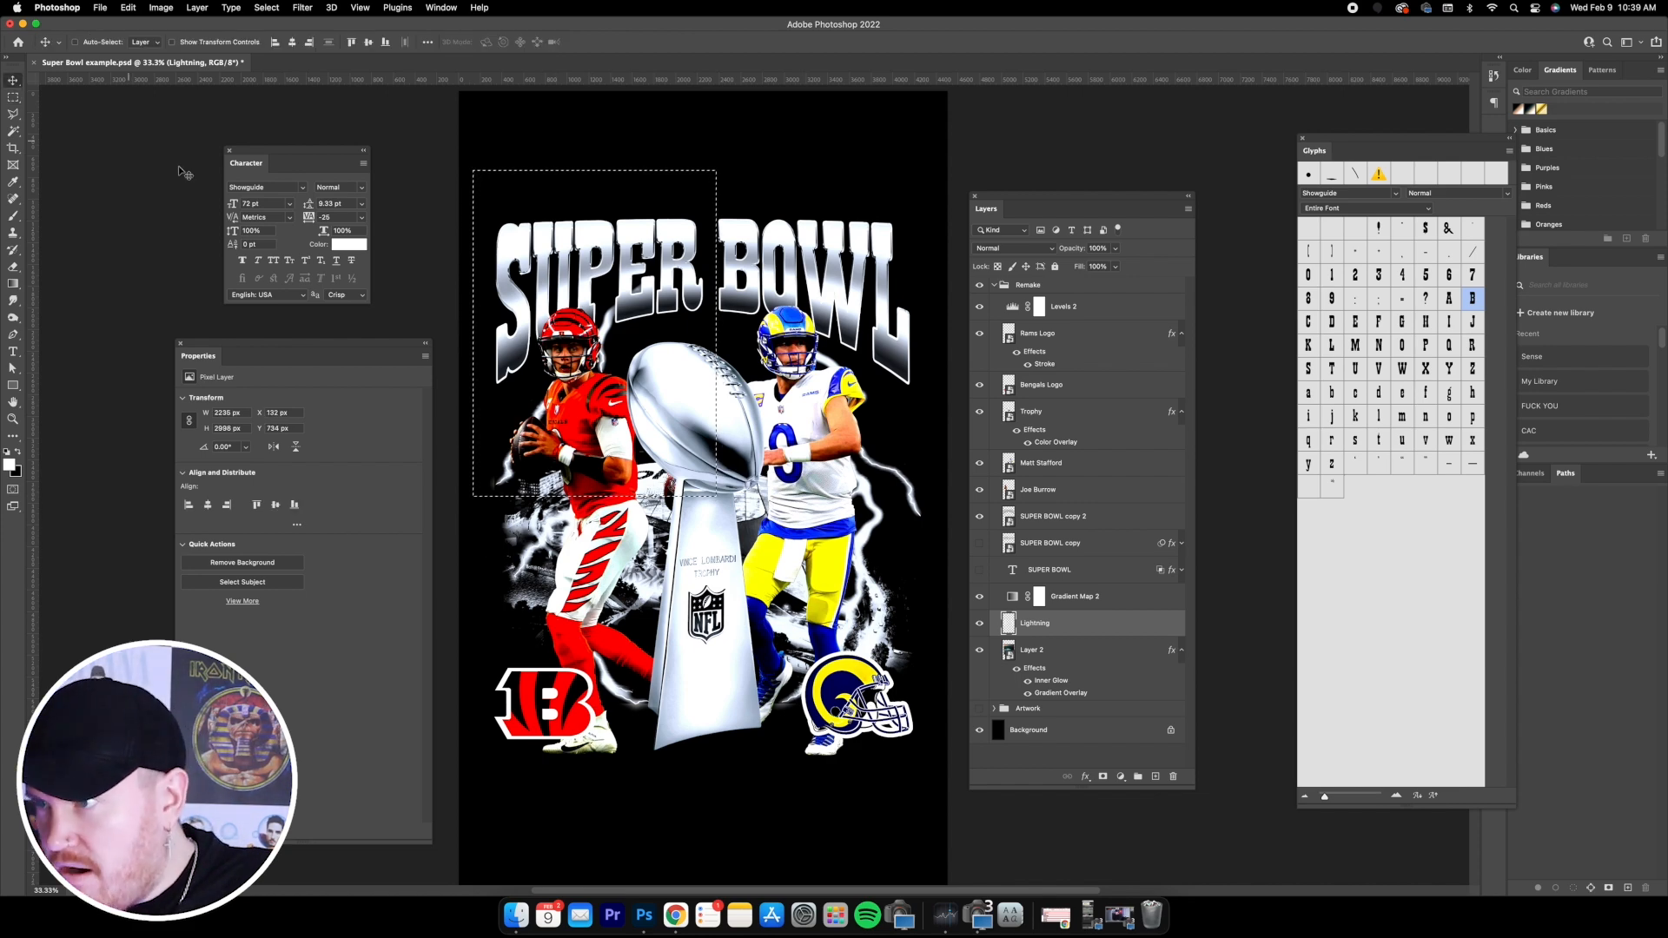
{"action": "left_click_drag", "start_coordinate": [609, 296], "coordinate": [645, 349]}
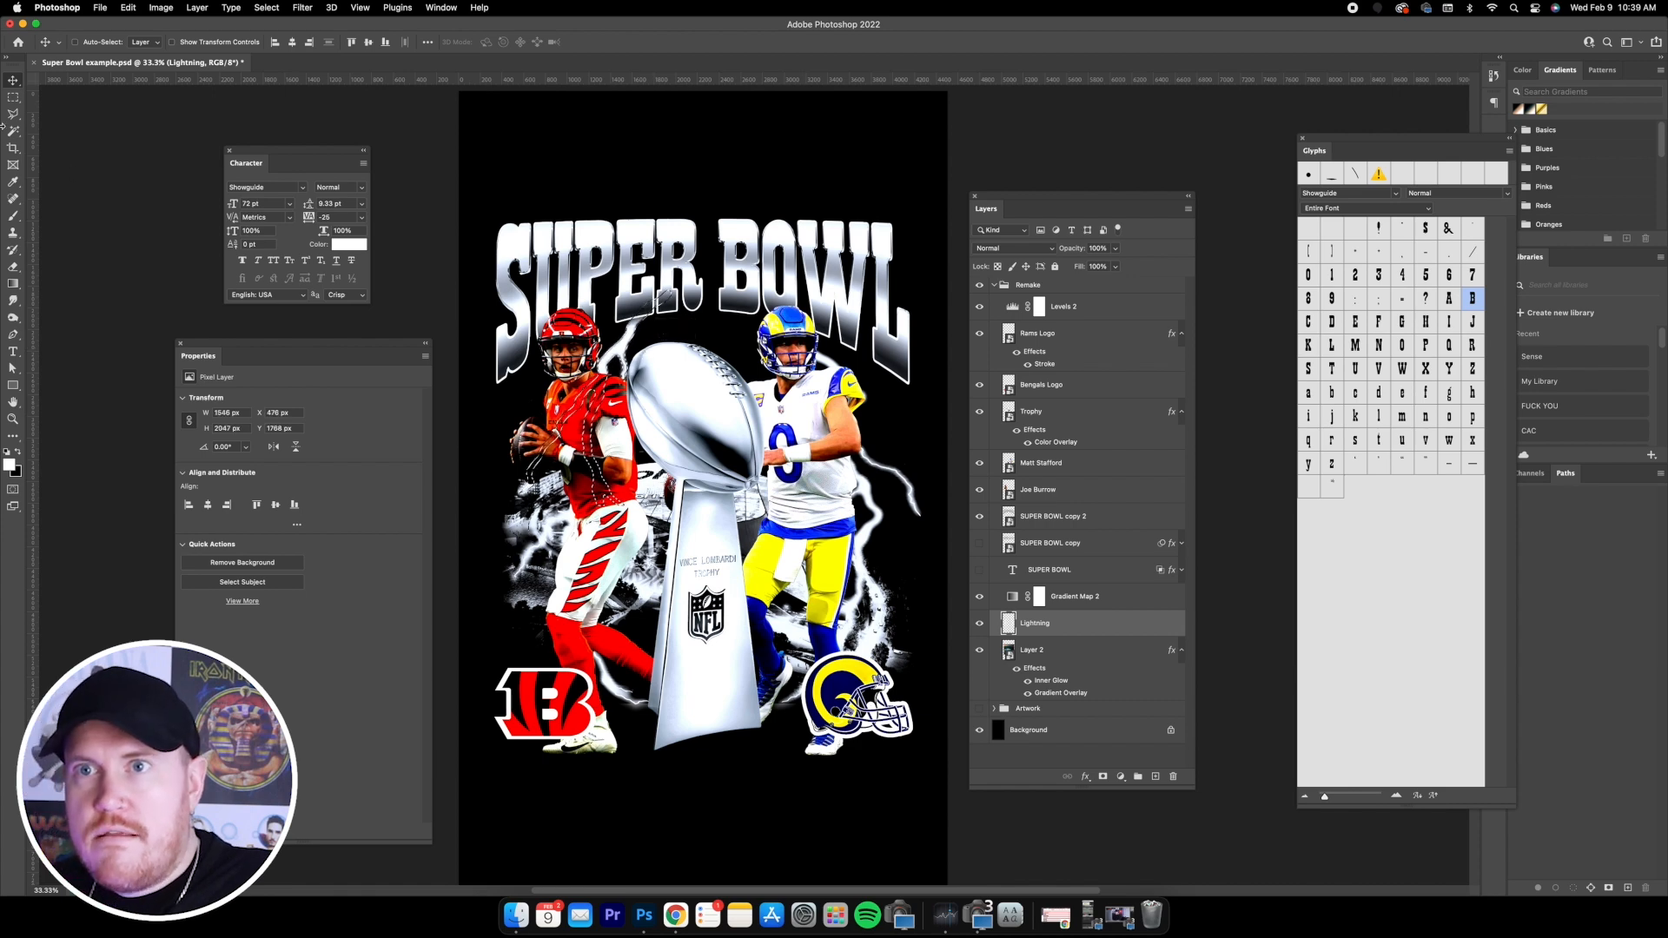
{"action": "left_click", "coordinate": [13, 97]}
{"action": "right_click", "coordinate": [727, 346]}
{"action": "left_click", "coordinate": [738, 354]}
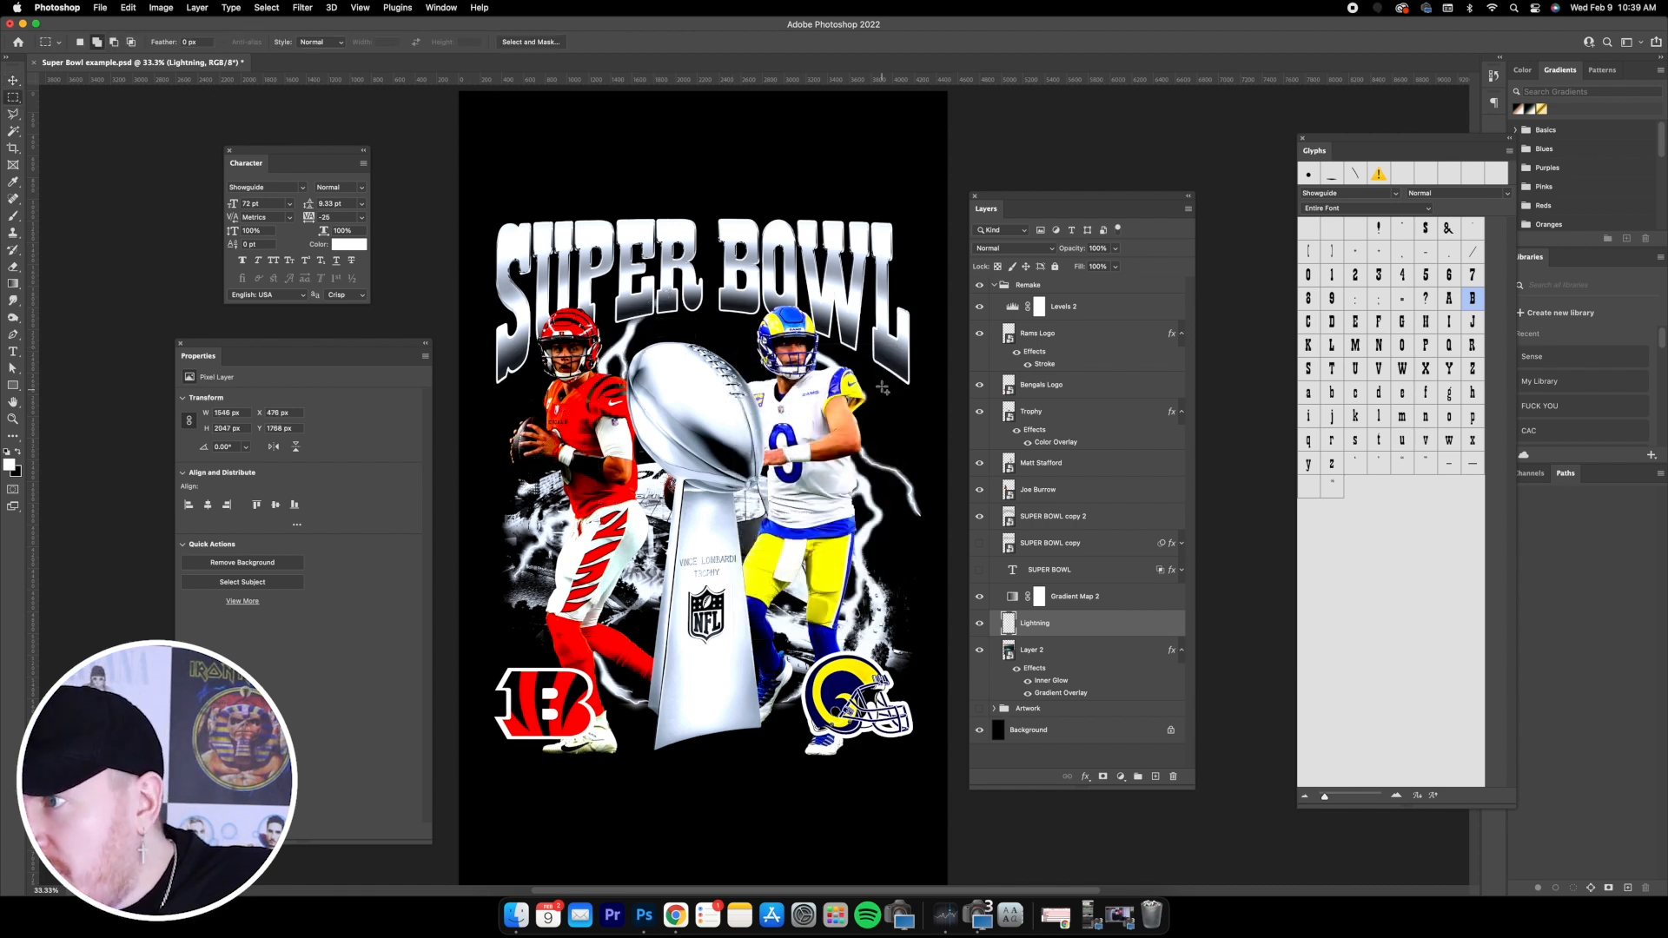
- Select the upper part of the right lightning bolt, move it inward beside the Rams player's helmet, and deselect
{"action": "left_click_drag", "start_coordinate": [699, 245], "coordinate": [918, 440]}
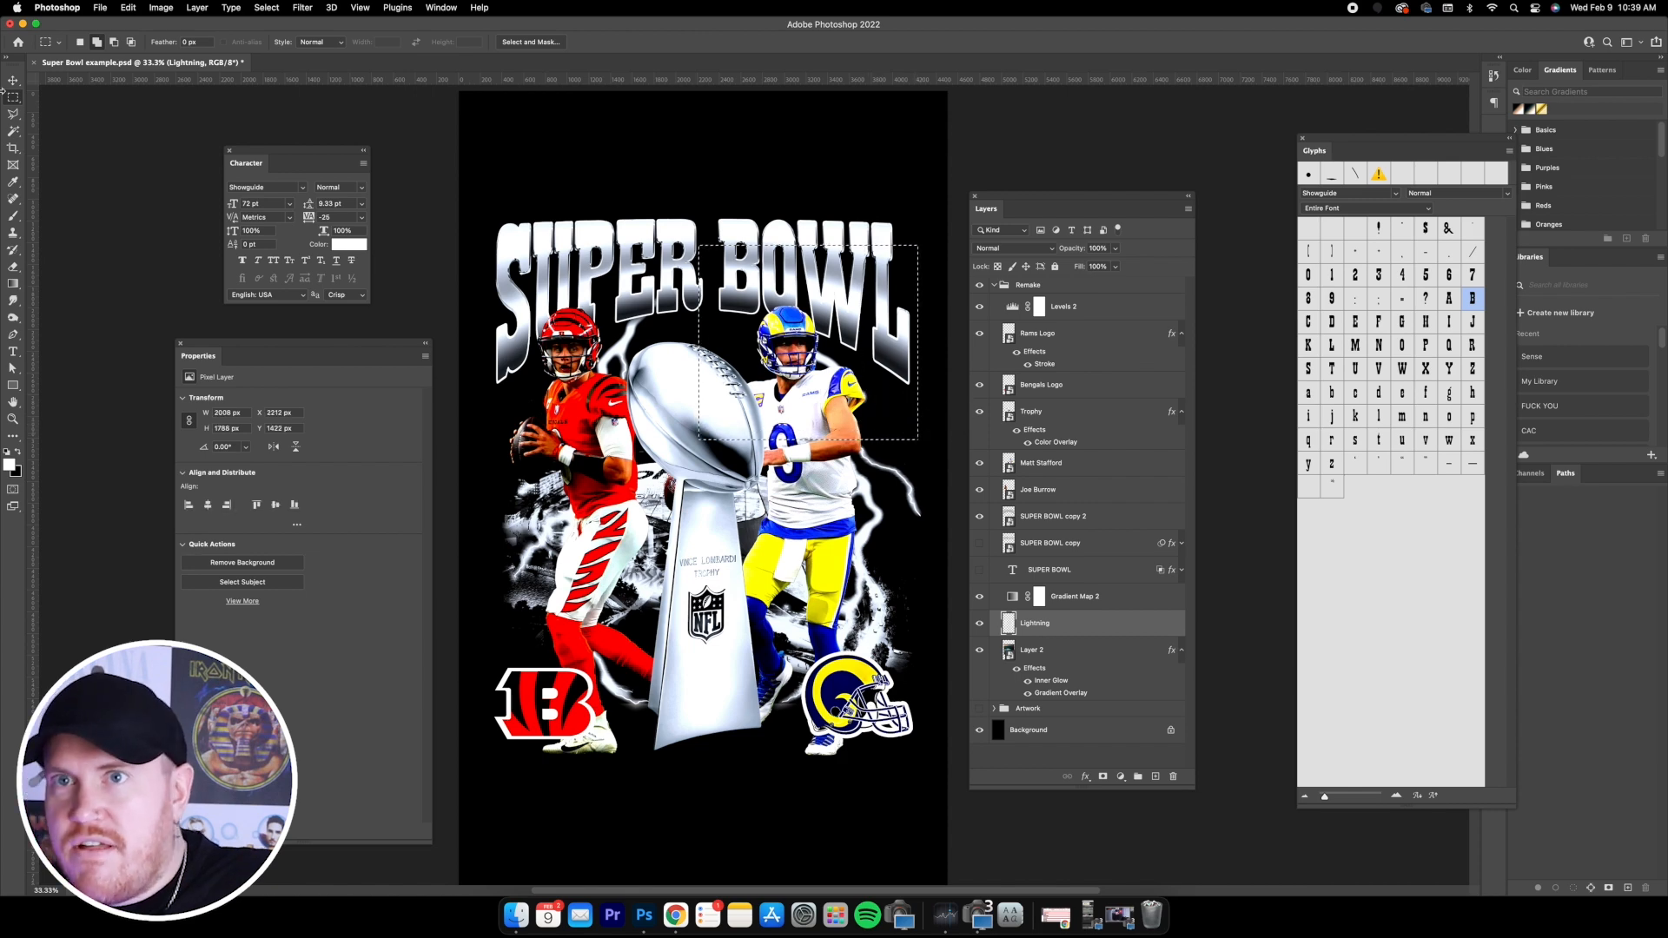
{"action": "key", "text": "v"}
{"action": "mouse_move", "coordinate": [815, 358]}
{"action": "left_mouse_down"}
{"action": "mouse_move", "coordinate": [830, 330]}
{"action": "mouse_move", "coordinate": [788, 319]}
{"action": "mouse_move", "coordinate": [782, 354]}
{"action": "left_mouse_up"}
{"action": "left_click", "coordinate": [13, 97]}
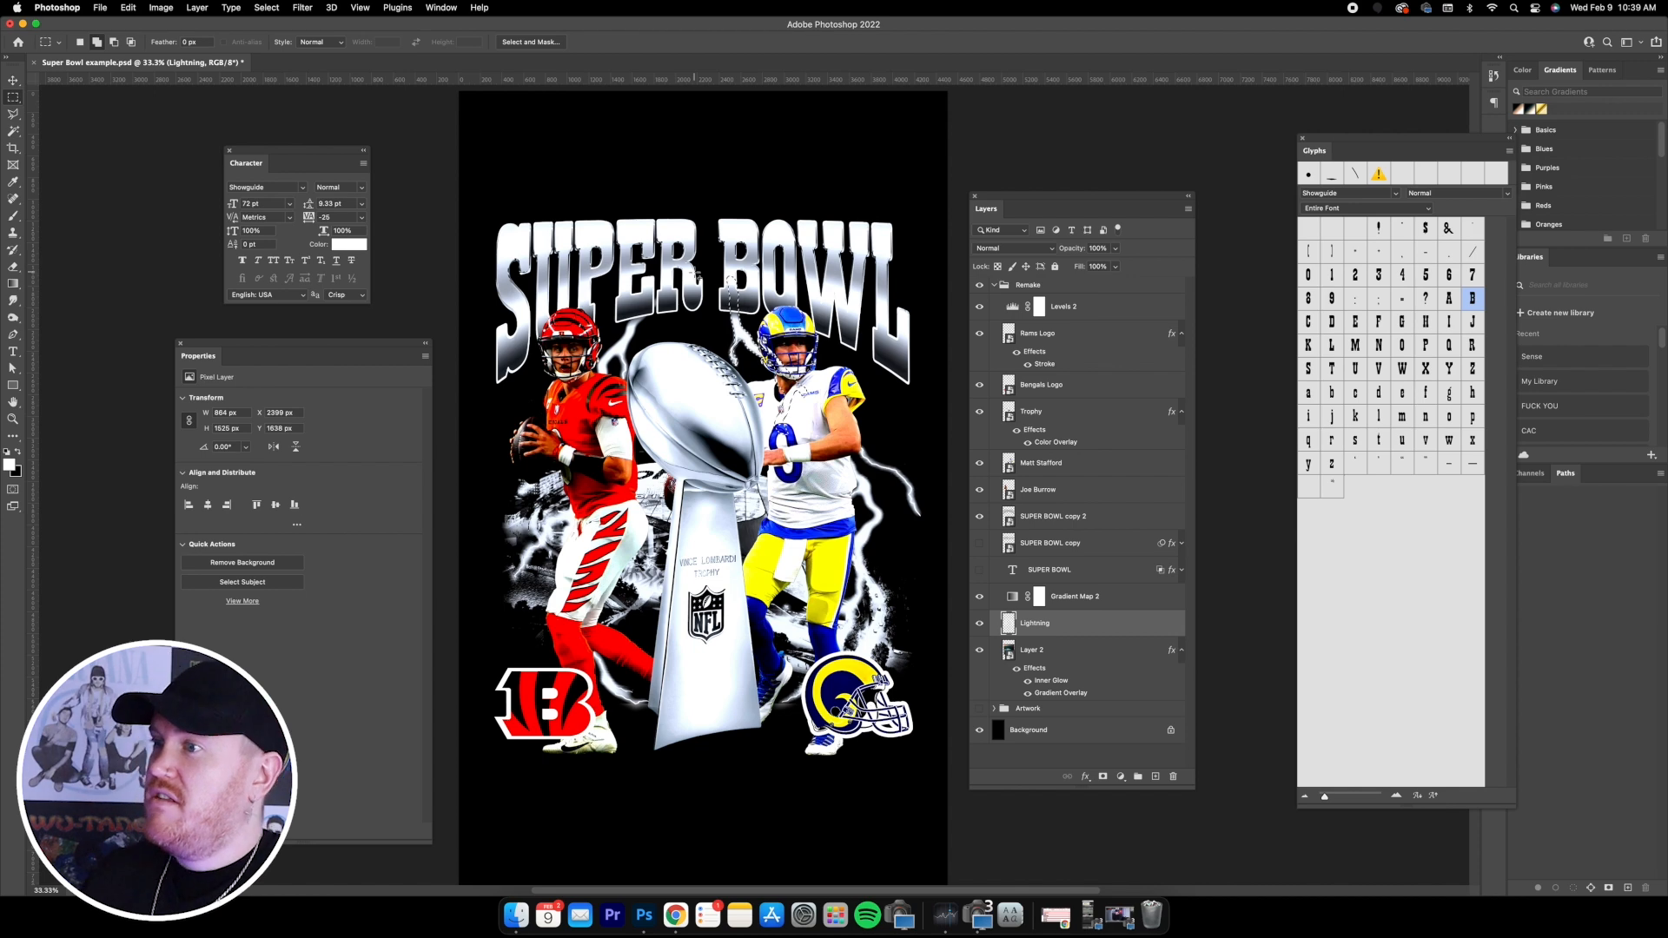
{"action": "right_click", "coordinate": [696, 268]}
{"action": "left_click", "coordinate": [715, 277]}
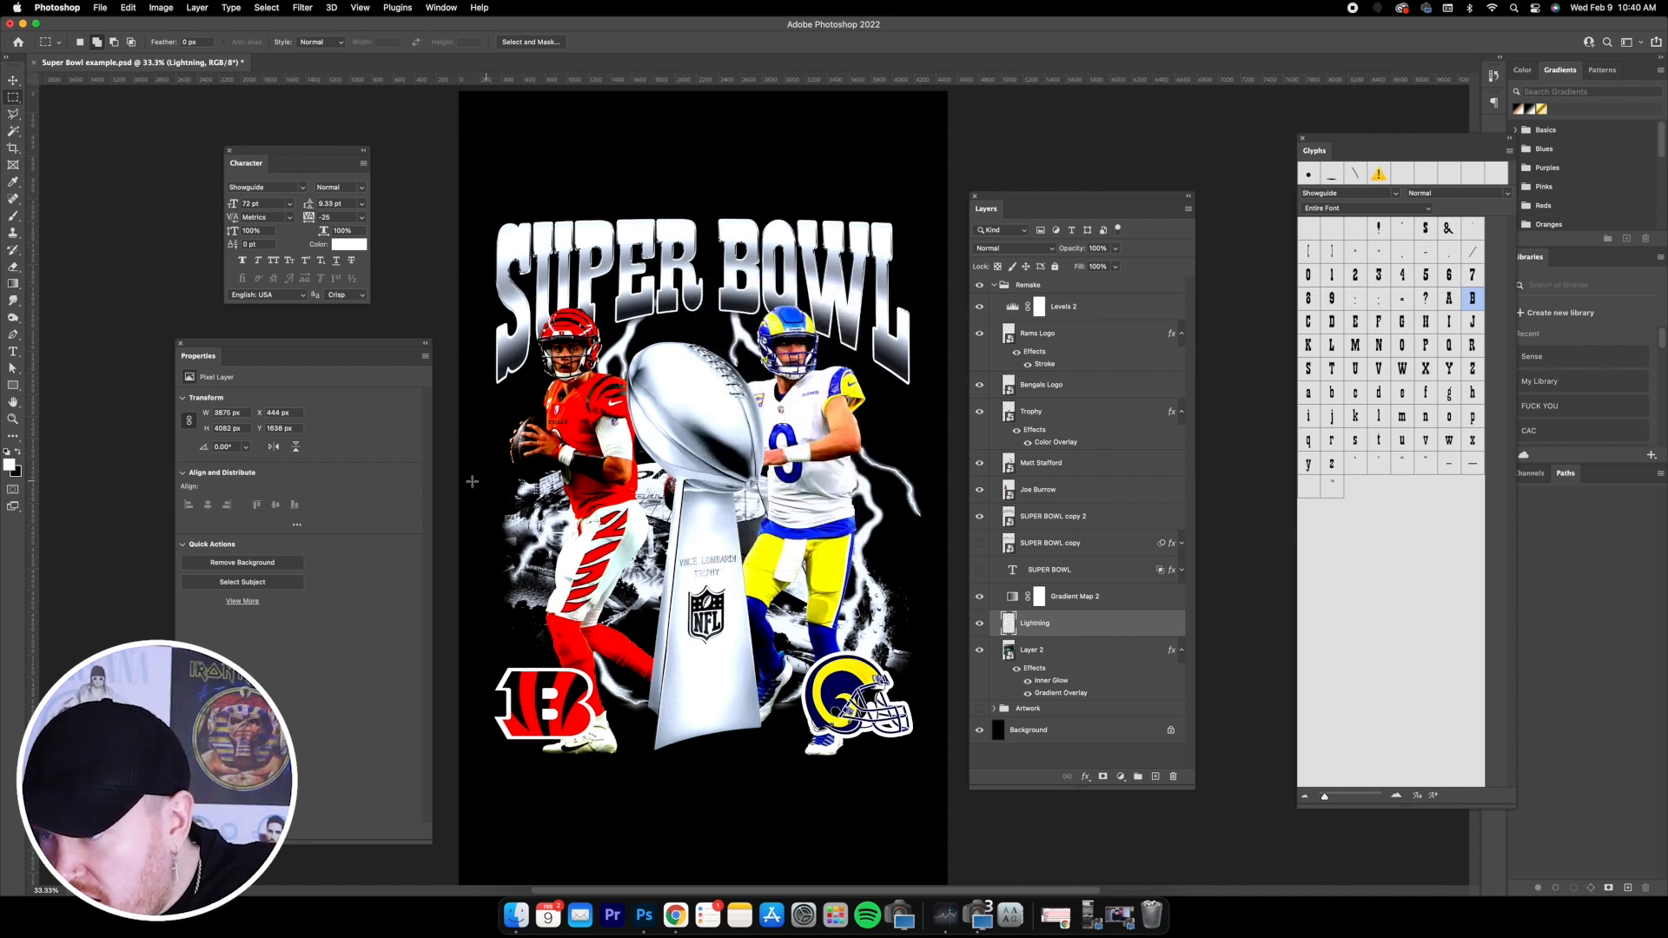
- Select the lightning branch beside the Bengals player's waist, shift it slightly into view, and deselect
{"action": "left_click_drag", "start_coordinate": [470, 416], "coordinate": [588, 597]}
{"action": "left_click_drag", "start_coordinate": [547, 472], "coordinate": [605, 571]}
{"action": "left_click", "coordinate": [14, 81]}
{"action": "mouse_move", "coordinate": [587, 474]}
{"action": "left_mouse_down"}
{"action": "mouse_move", "coordinate": [575, 459]}
{"action": "mouse_move", "coordinate": [593, 491]}
{"action": "left_mouse_up"}
{"action": "key", "text": "m"}
{"action": "right_click", "coordinate": [745, 403]}
{"action": "left_click", "coordinate": [766, 409]}
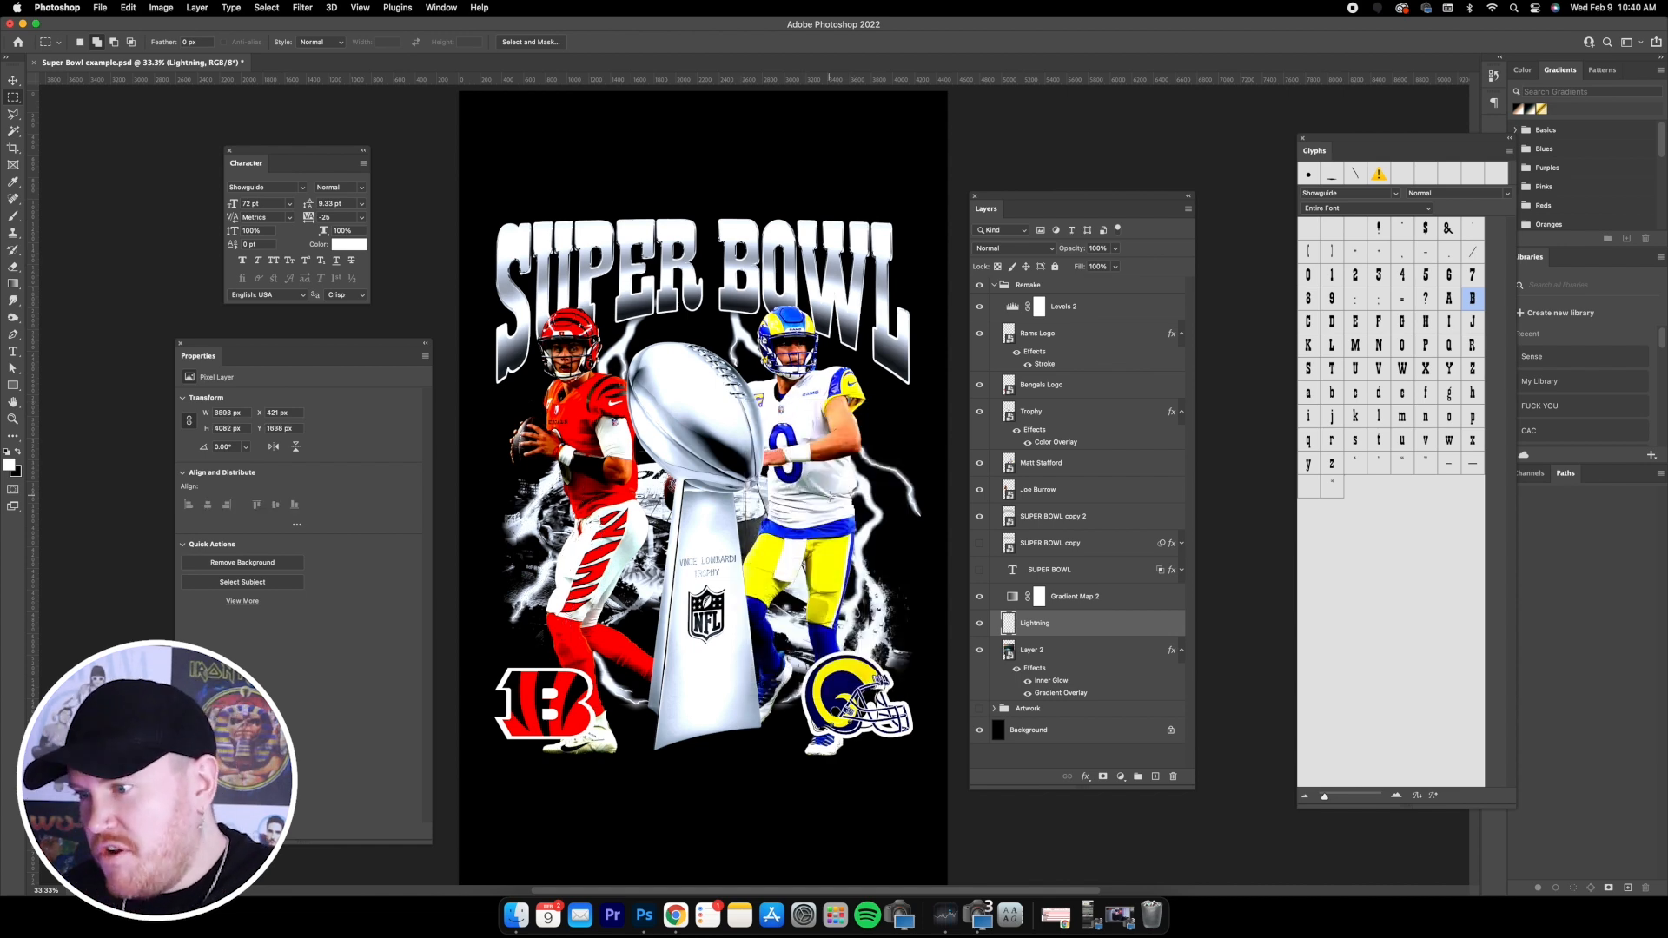
- Select the lower end of the left lightning bolt near the Bengals player's legs, nudge it slightly, and deselect
{"action": "left_click_drag", "start_coordinate": [569, 584], "coordinate": [712, 795]}
{"action": "left_click", "coordinate": [12, 84]}
{"action": "mouse_move", "coordinate": [628, 653]}
{"action": "left_mouse_down"}
{"action": "mouse_move", "coordinate": [627, 679]}
{"action": "mouse_move", "coordinate": [630, 657]}
{"action": "left_mouse_up"}
{"action": "key", "text": "m"}
{"action": "right_click", "coordinate": [739, 401]}
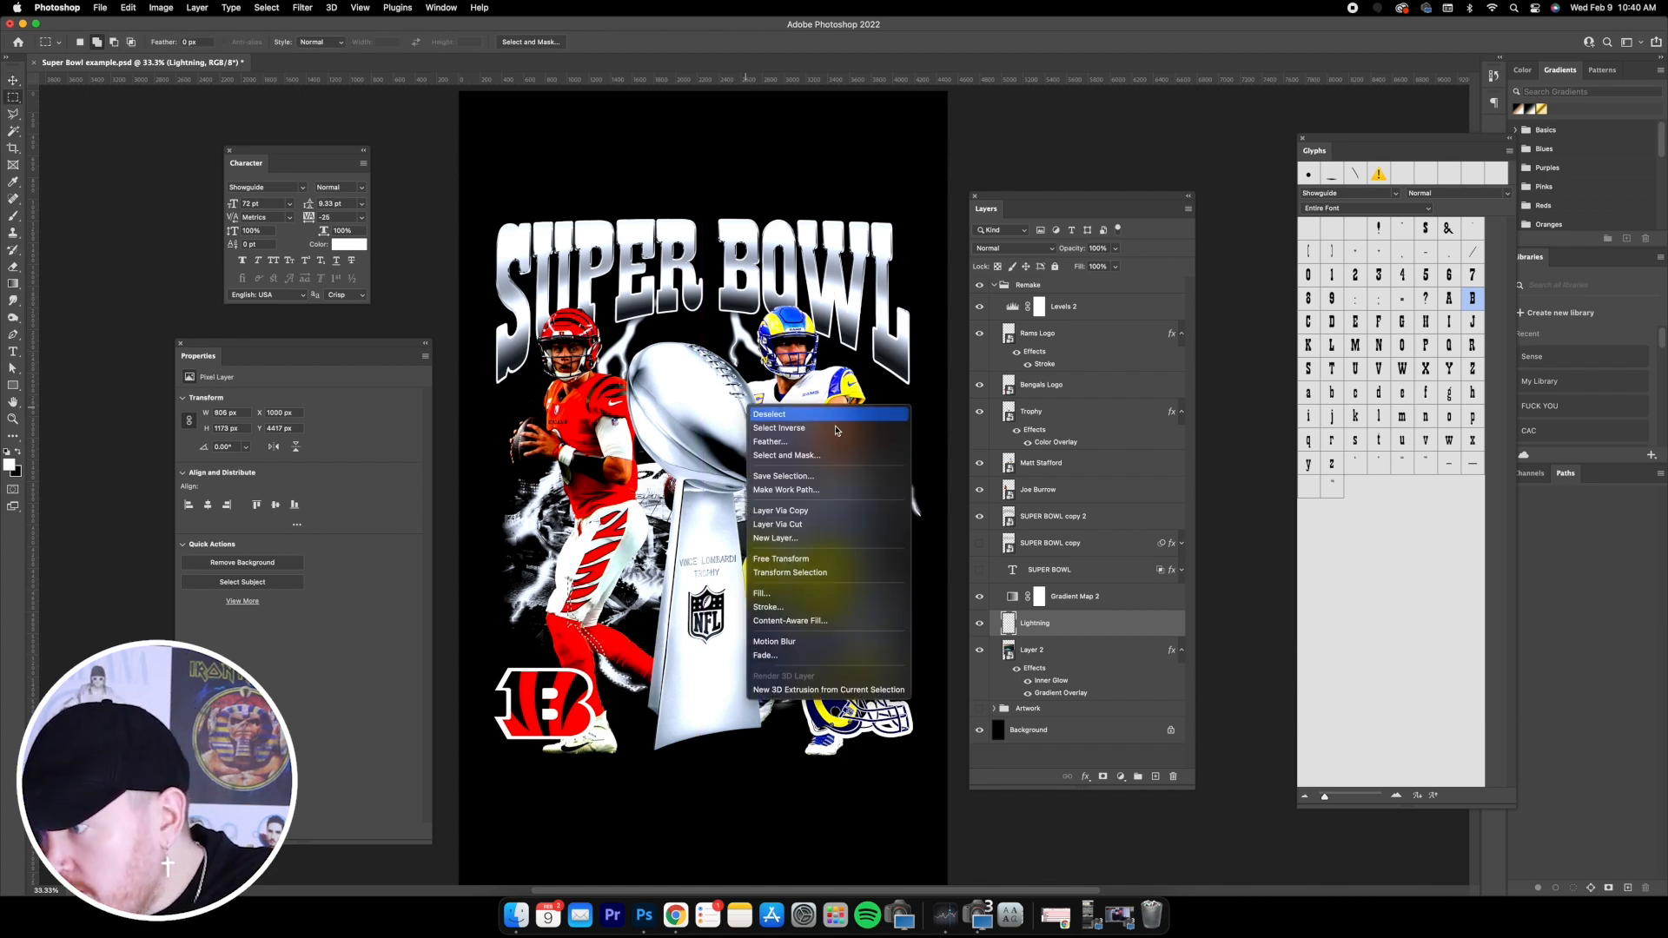
{"action": "left_click", "coordinate": [773, 409]}
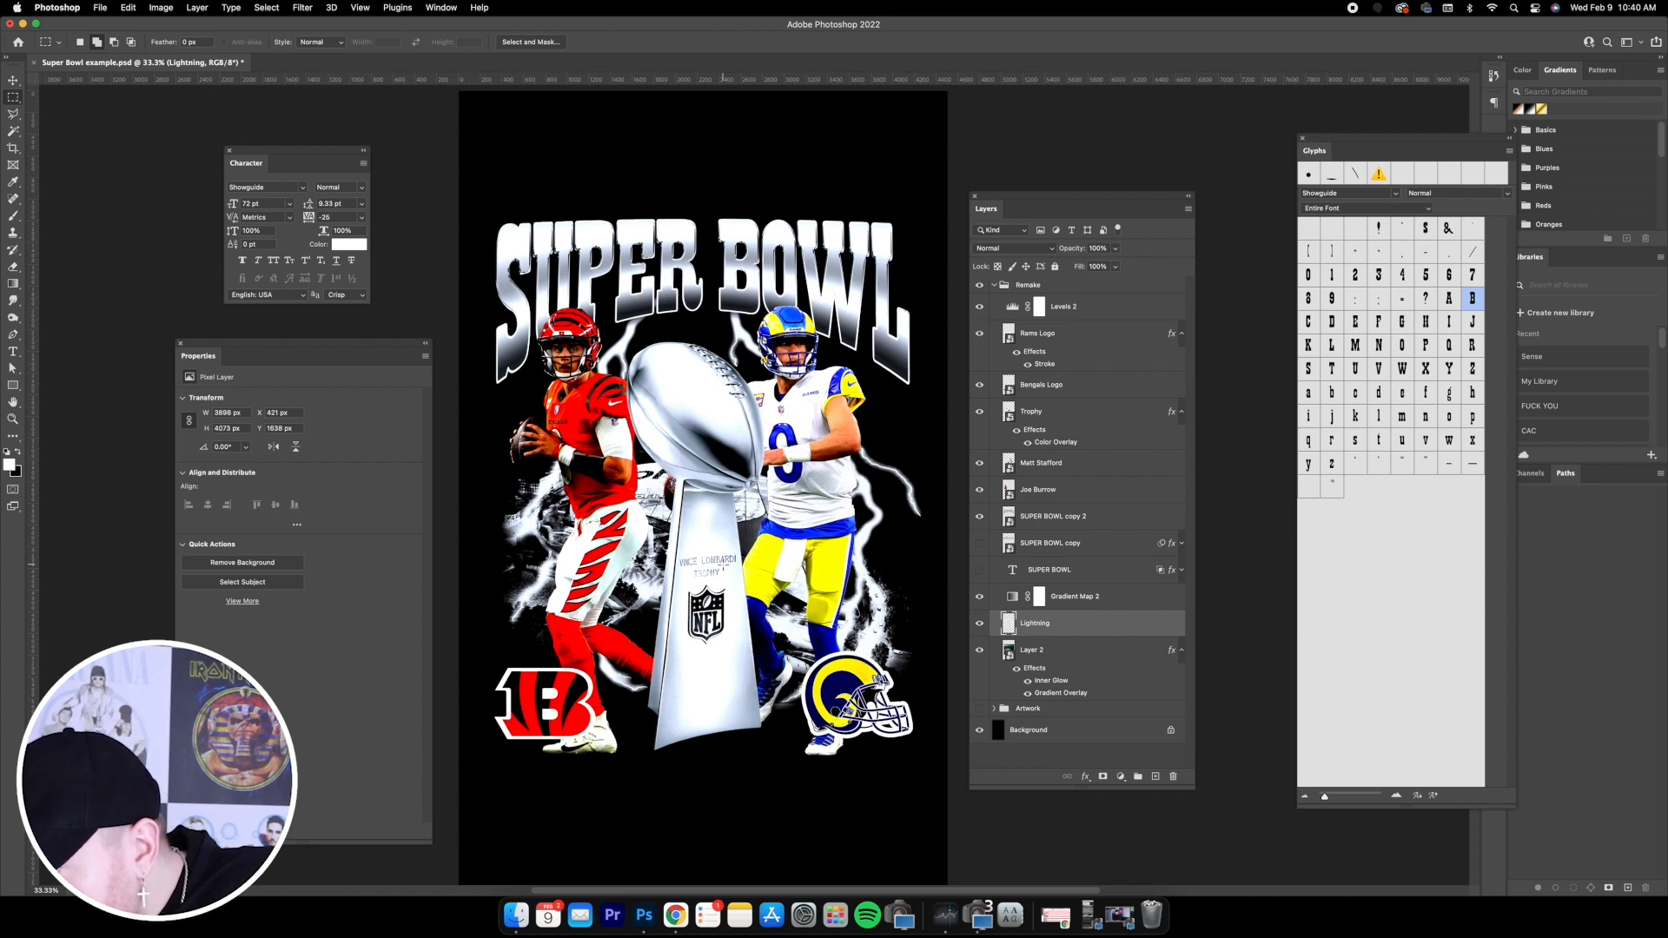
- Select the lower end of the right lightning bolt beside the trophy base and move it up slightly
{"action": "left_click_drag", "start_coordinate": [821, 781], "coordinate": [716, 571]}
{"action": "left_click", "coordinate": [12, 81]}
{"action": "left_click_drag", "start_coordinate": [788, 653], "coordinate": [794, 607]}
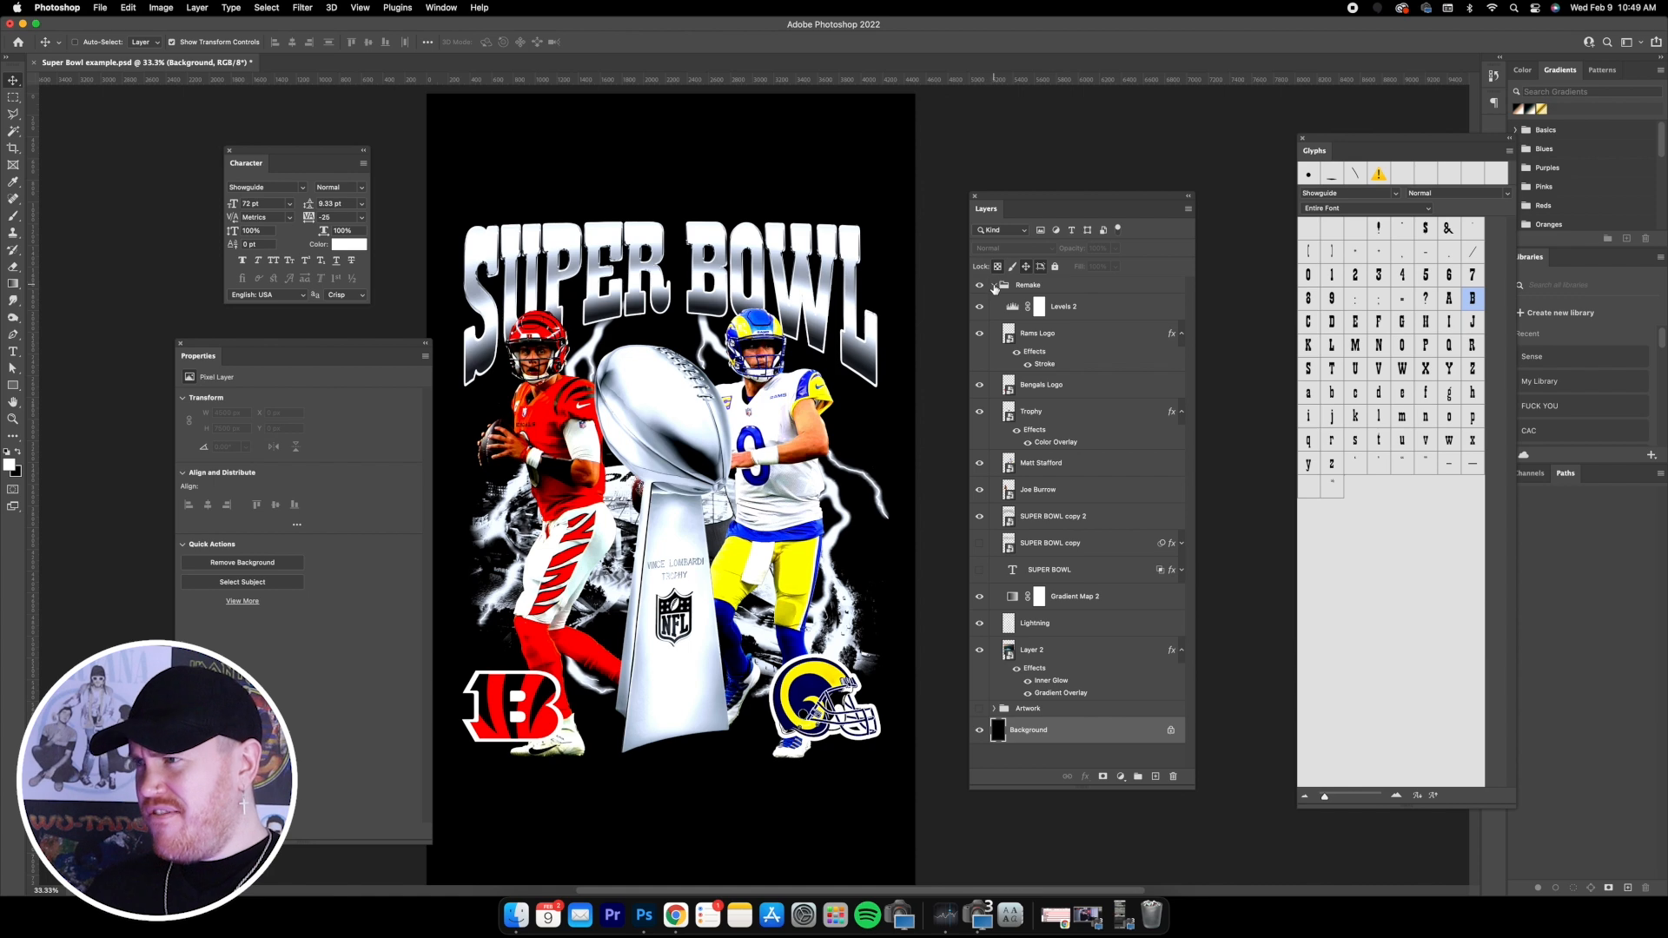
- Compare the design with the original by showing only the Artwork group, and switch back to the expanded Remake group
{"action": "left_click", "coordinate": [994, 286]}
{"action": "left_click", "coordinate": [979, 285]}
{"action": "left_click", "coordinate": [1035, 302]}
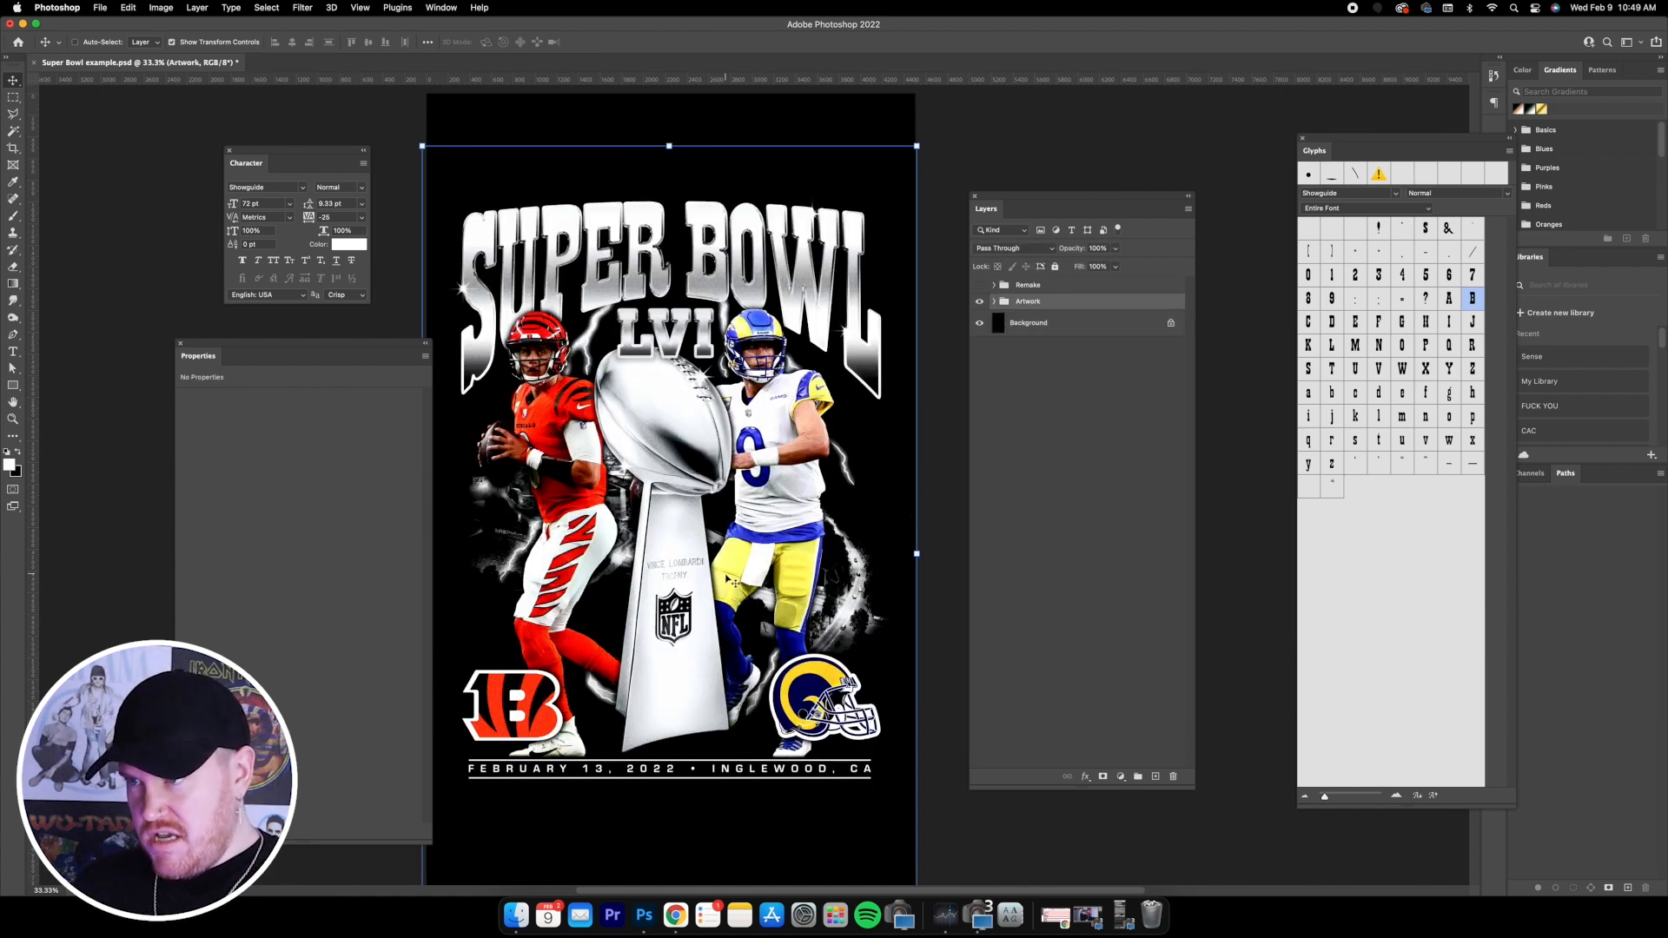
{"action": "left_click", "coordinate": [979, 301]}
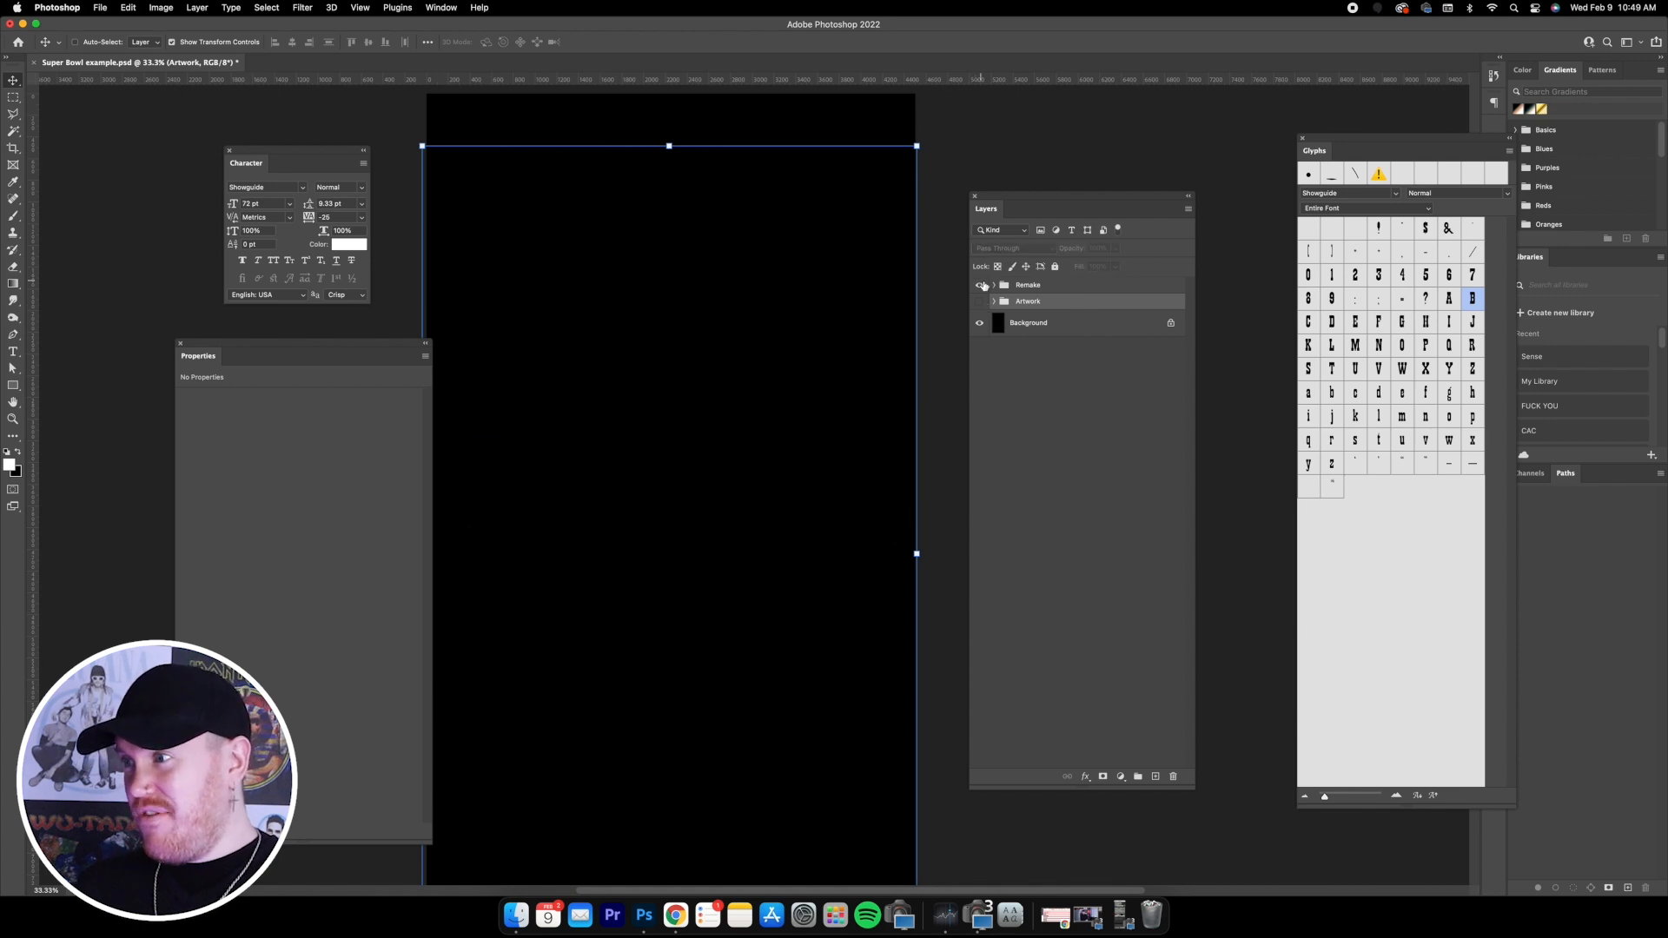
{"action": "left_click", "coordinate": [979, 285]}
{"action": "left_click", "coordinate": [994, 285]}
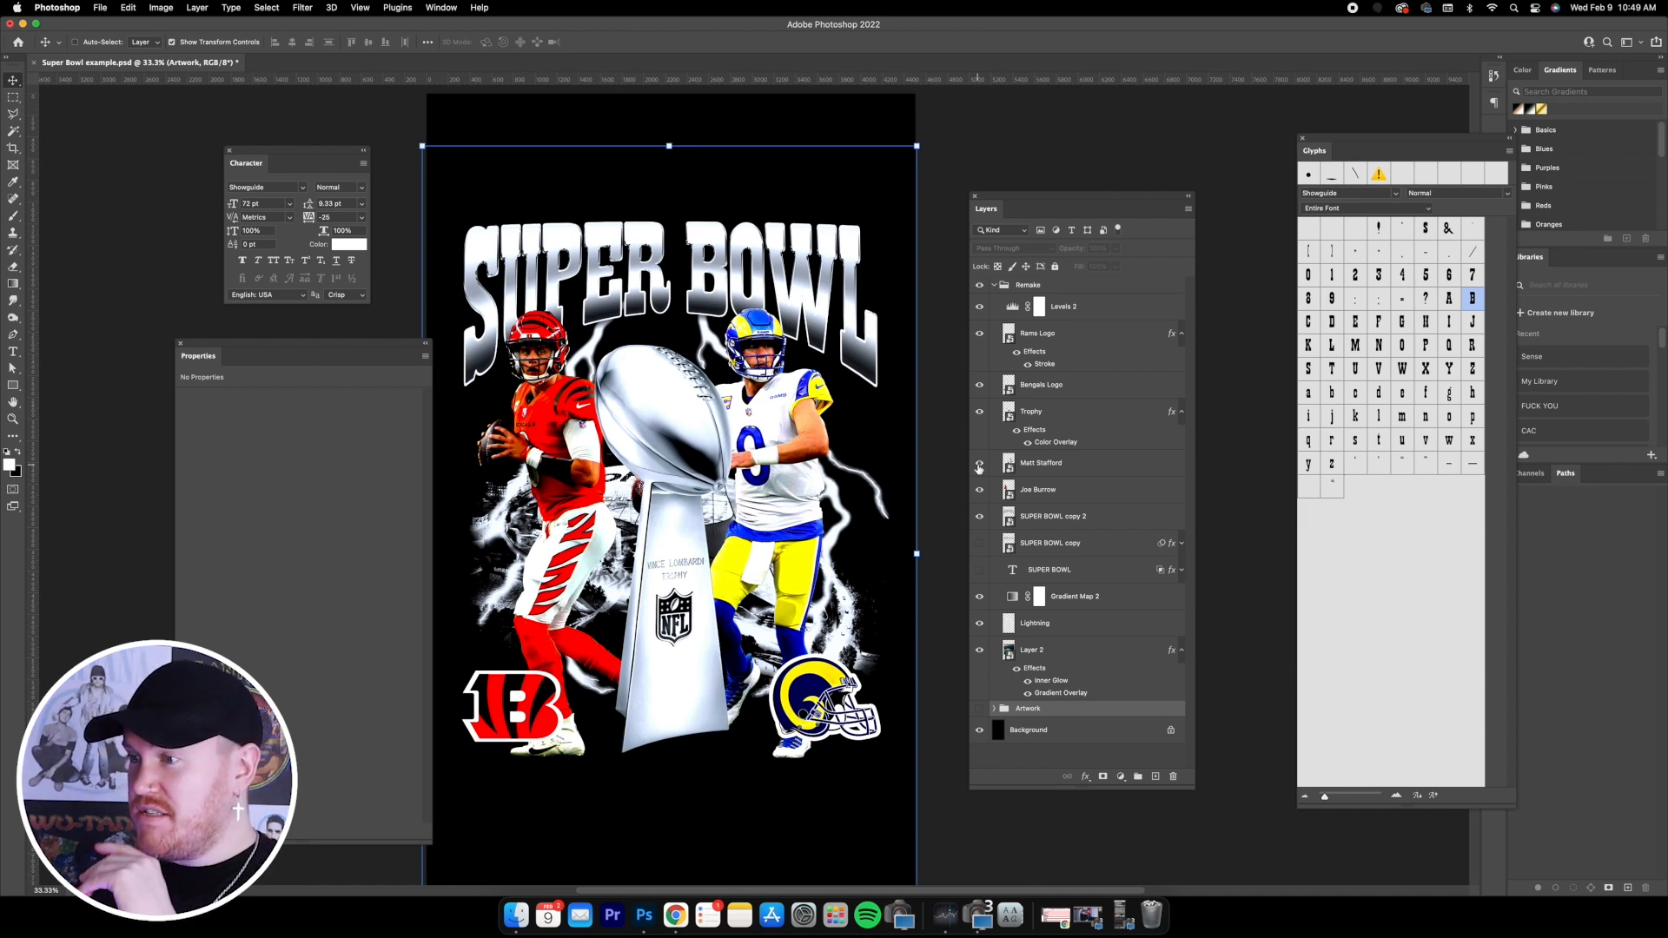
- Add the text LVI in 72 pt Showguide above the heading, on a new layer above the Trophy layer
{"action": "key", "text": "t"}
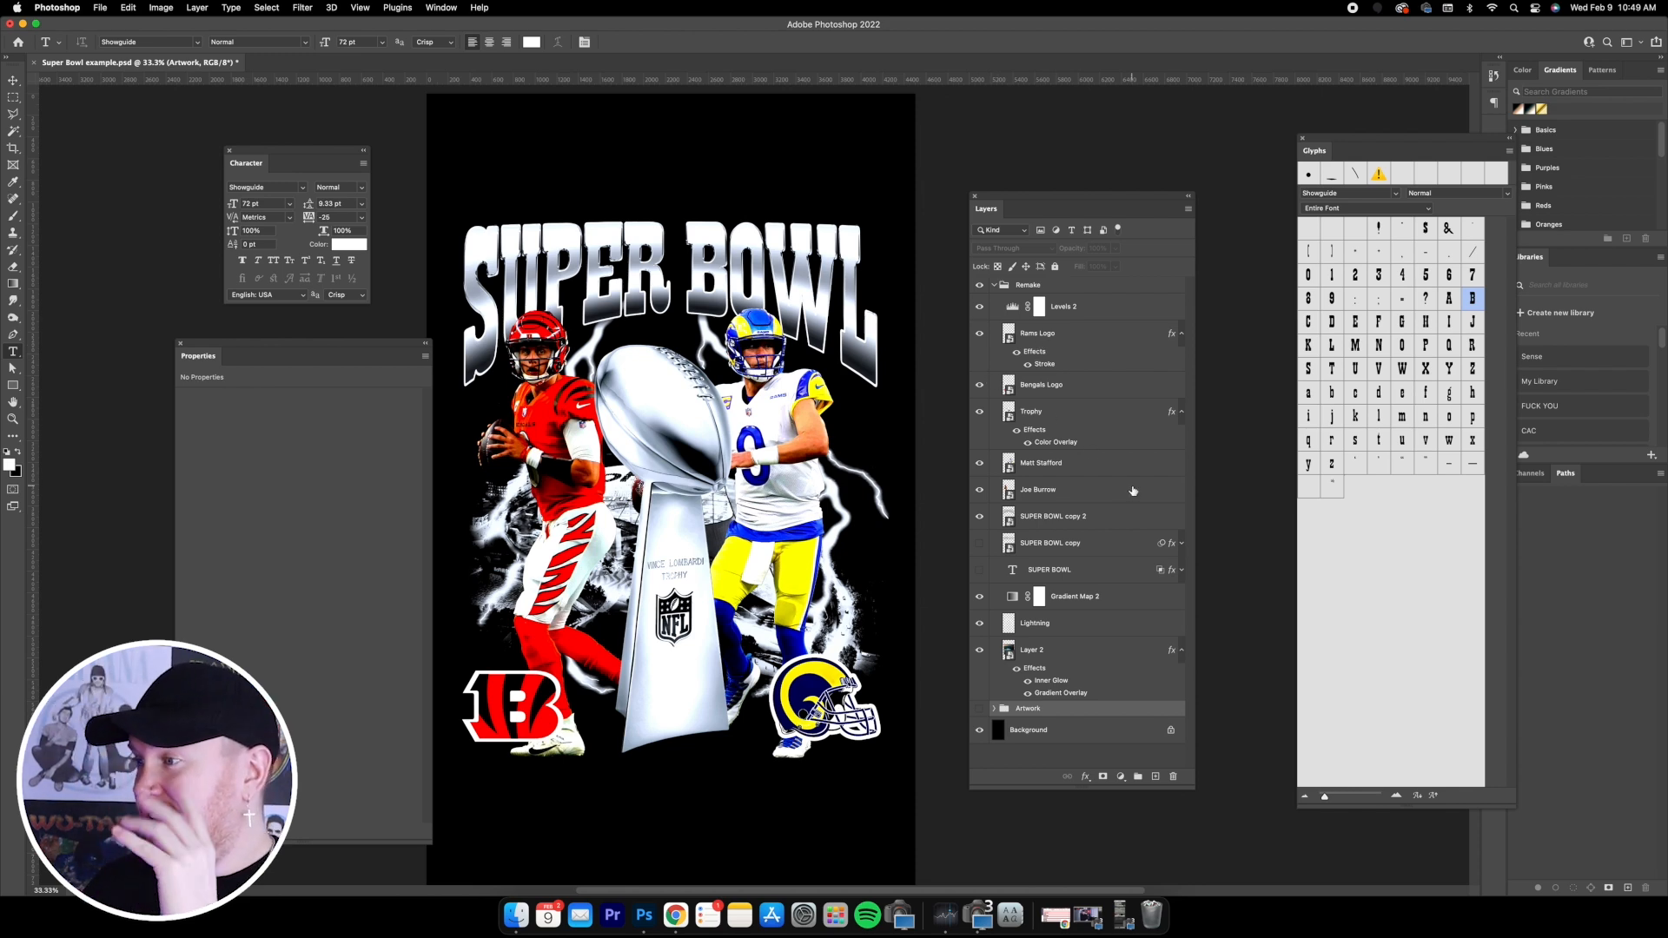
{"action": "left_click", "coordinate": [1092, 549]}
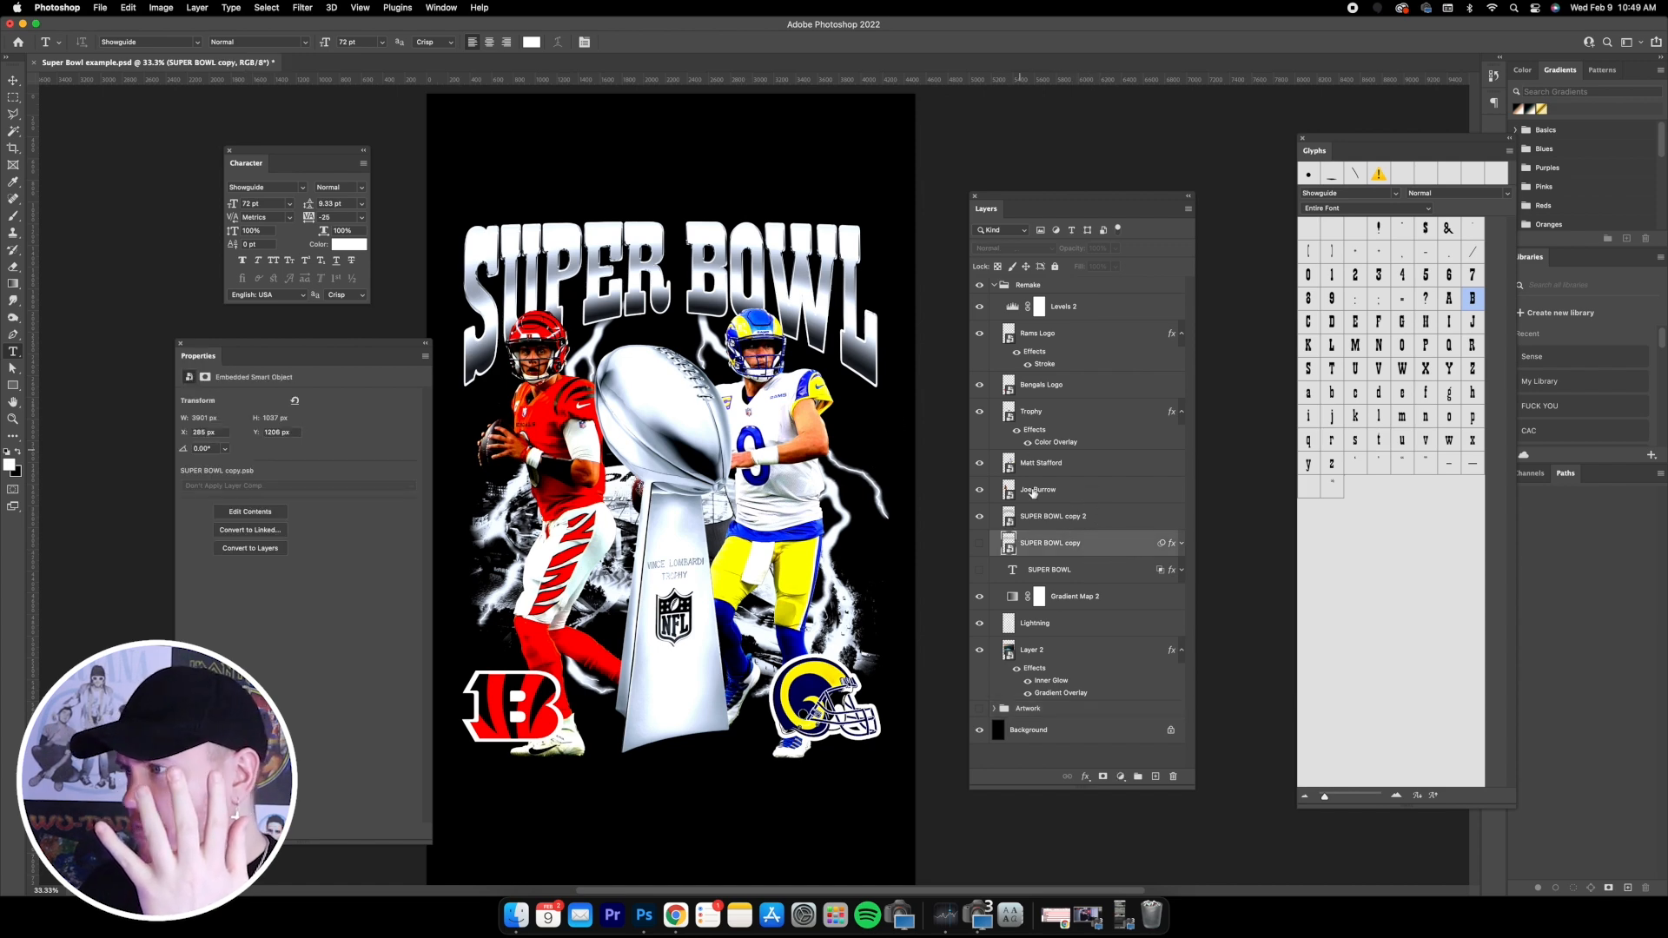
{"action": "left_click", "coordinate": [1068, 415]}
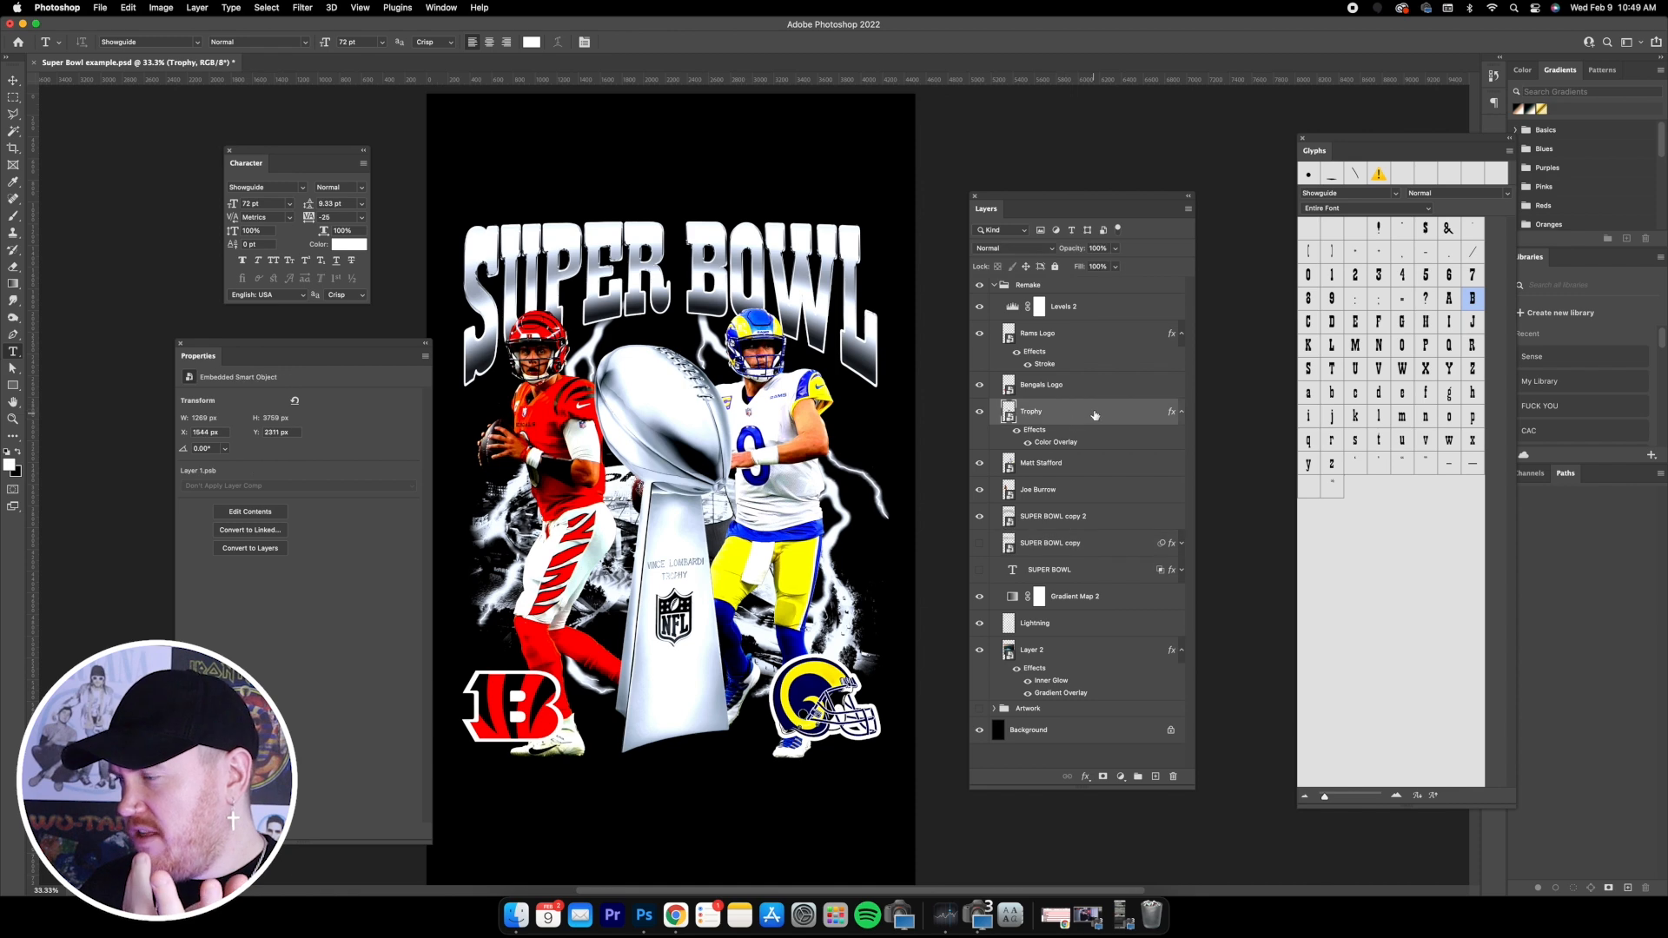
{"action": "left_click", "coordinate": [595, 205]}
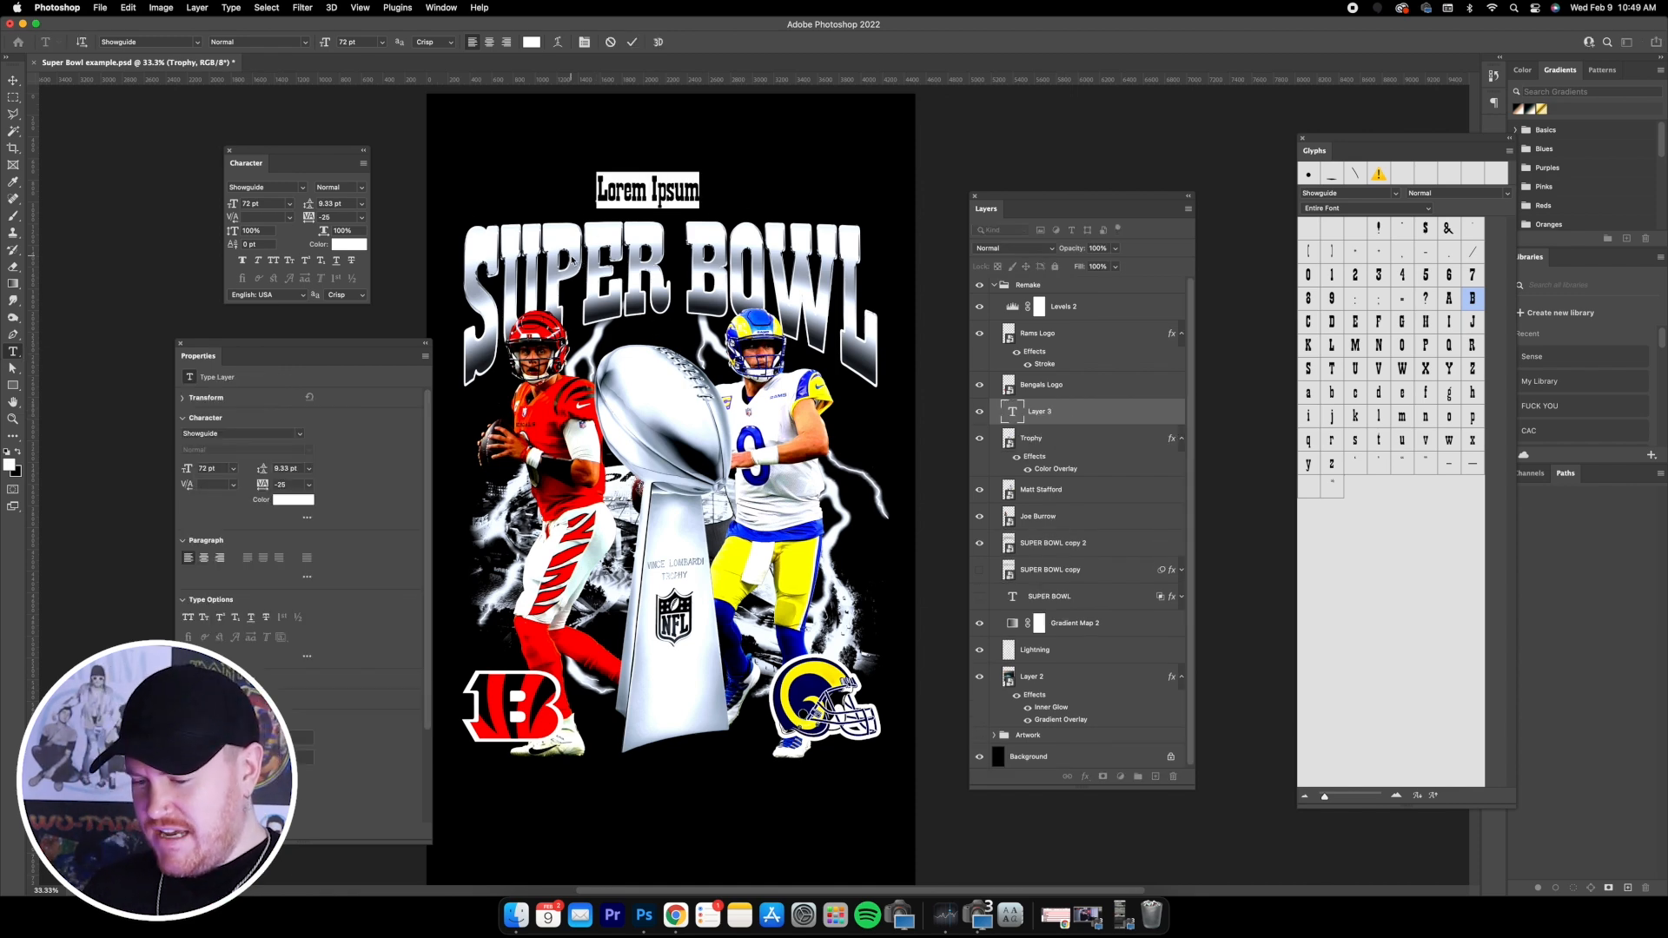
{"action": "type", "text": "LVI"}
{"action": "left_click", "coordinate": [14, 80]}
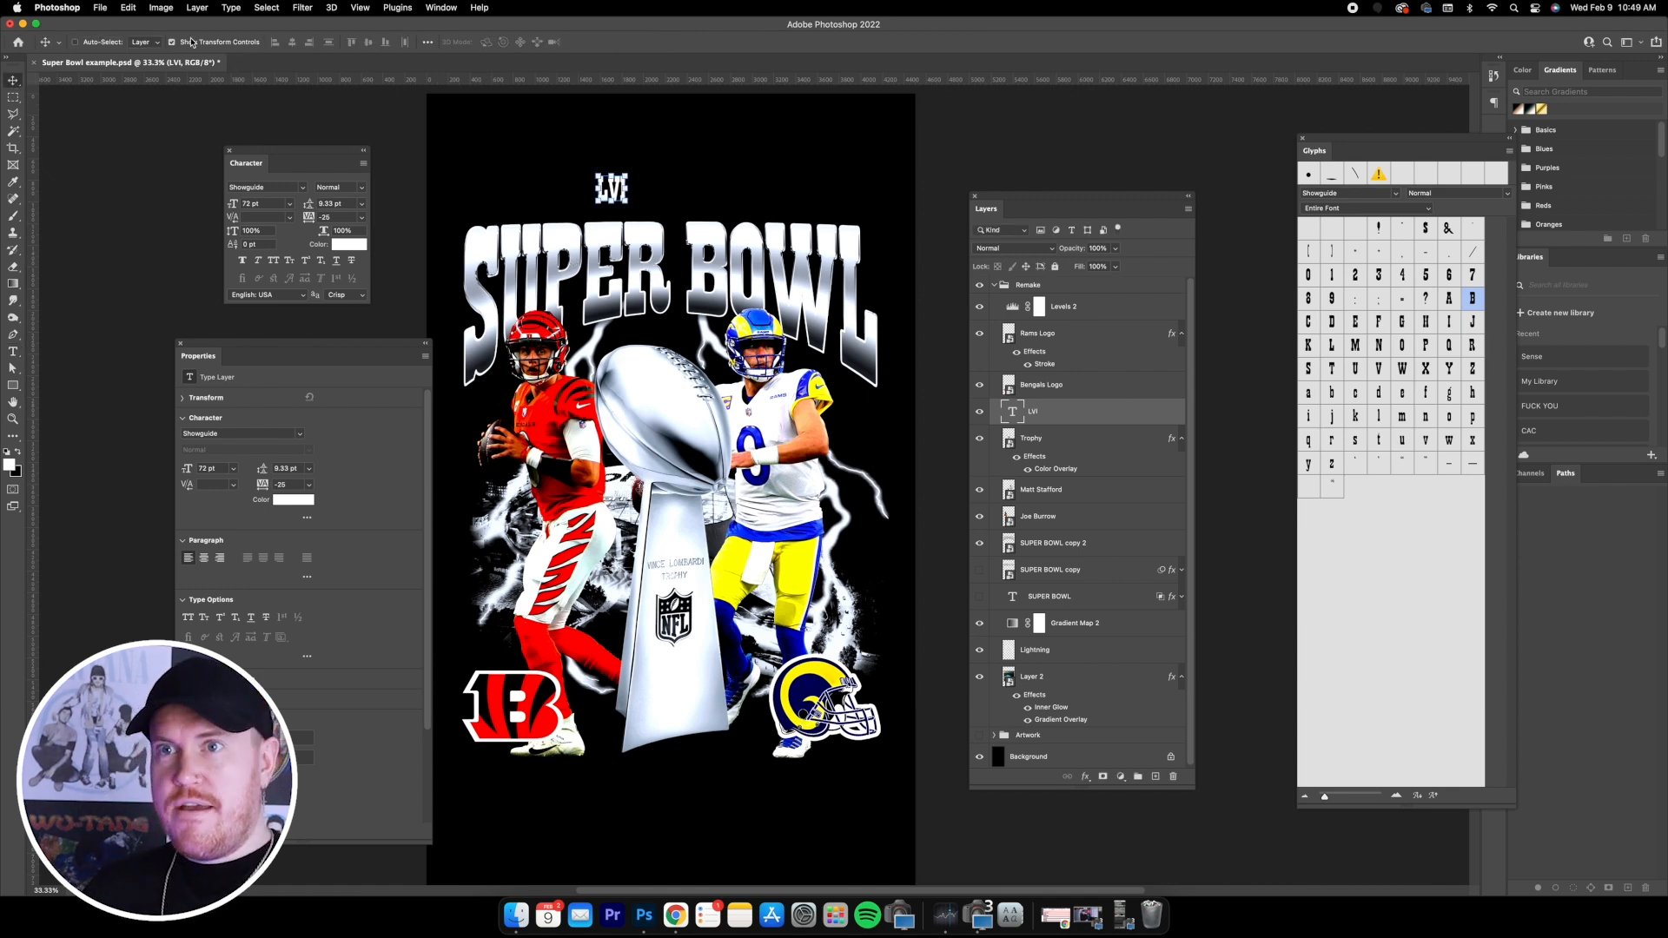
- Enlarge the LVI text to about 122.74 pt and place it above the SUPER BOWL heading
{"action": "key", "text": "super+t"}
{"action": "left_click_drag", "start_coordinate": [615, 187], "coordinate": [713, 378]}
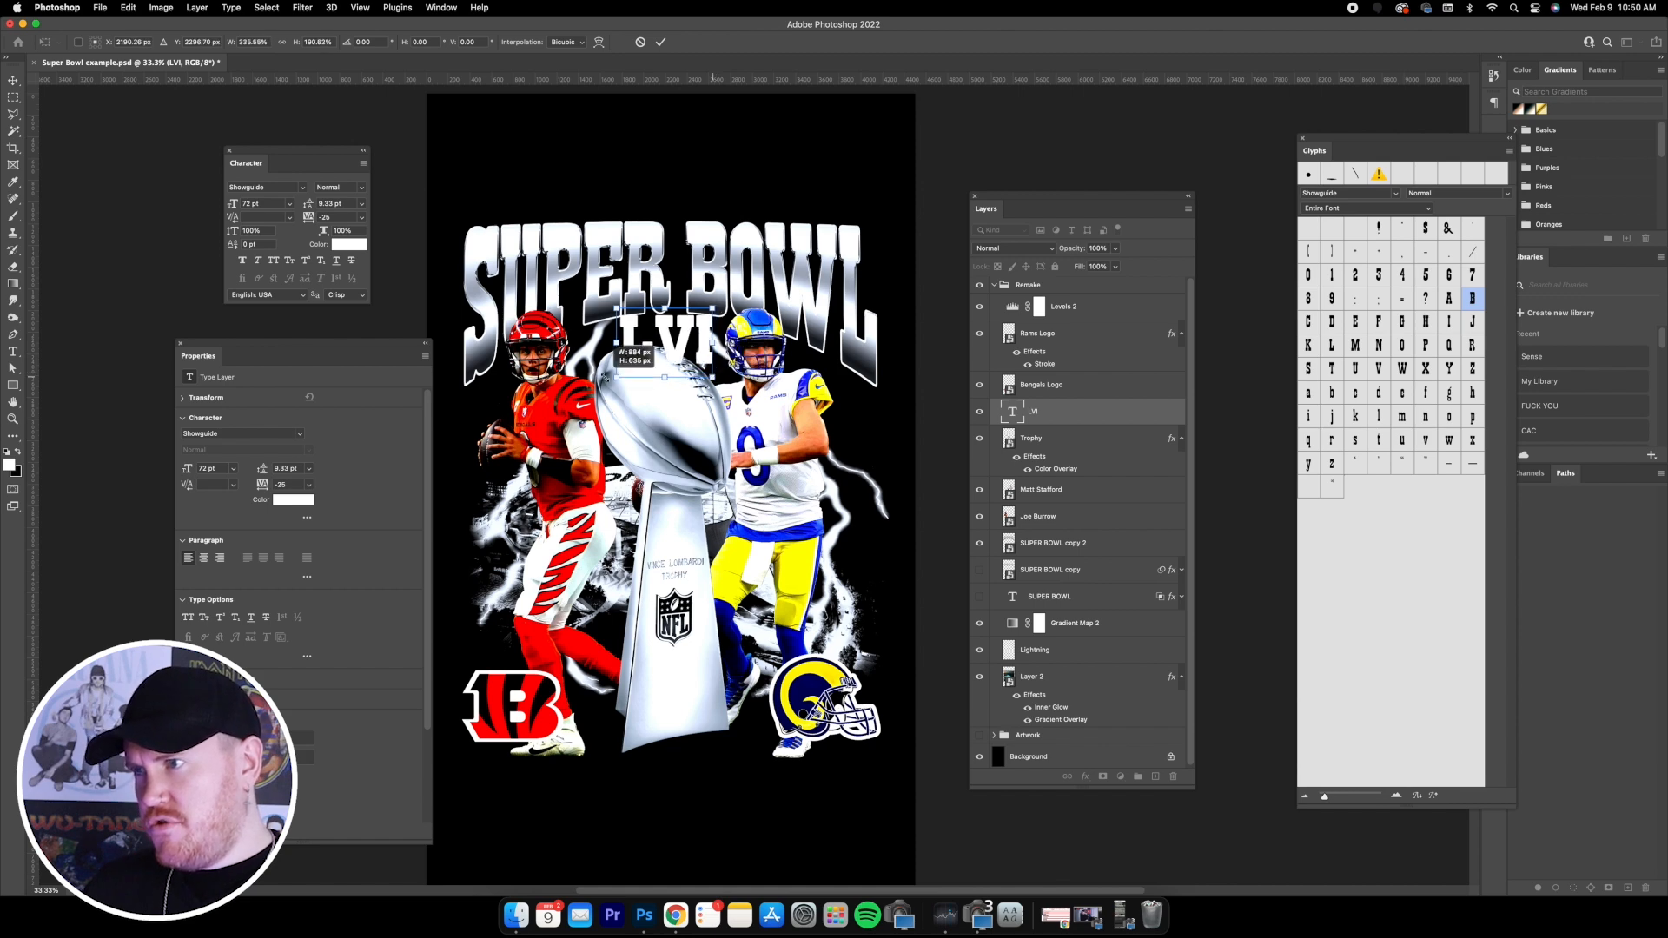
{"action": "left_click_drag", "start_coordinate": [606, 379], "coordinate": [610, 379]}
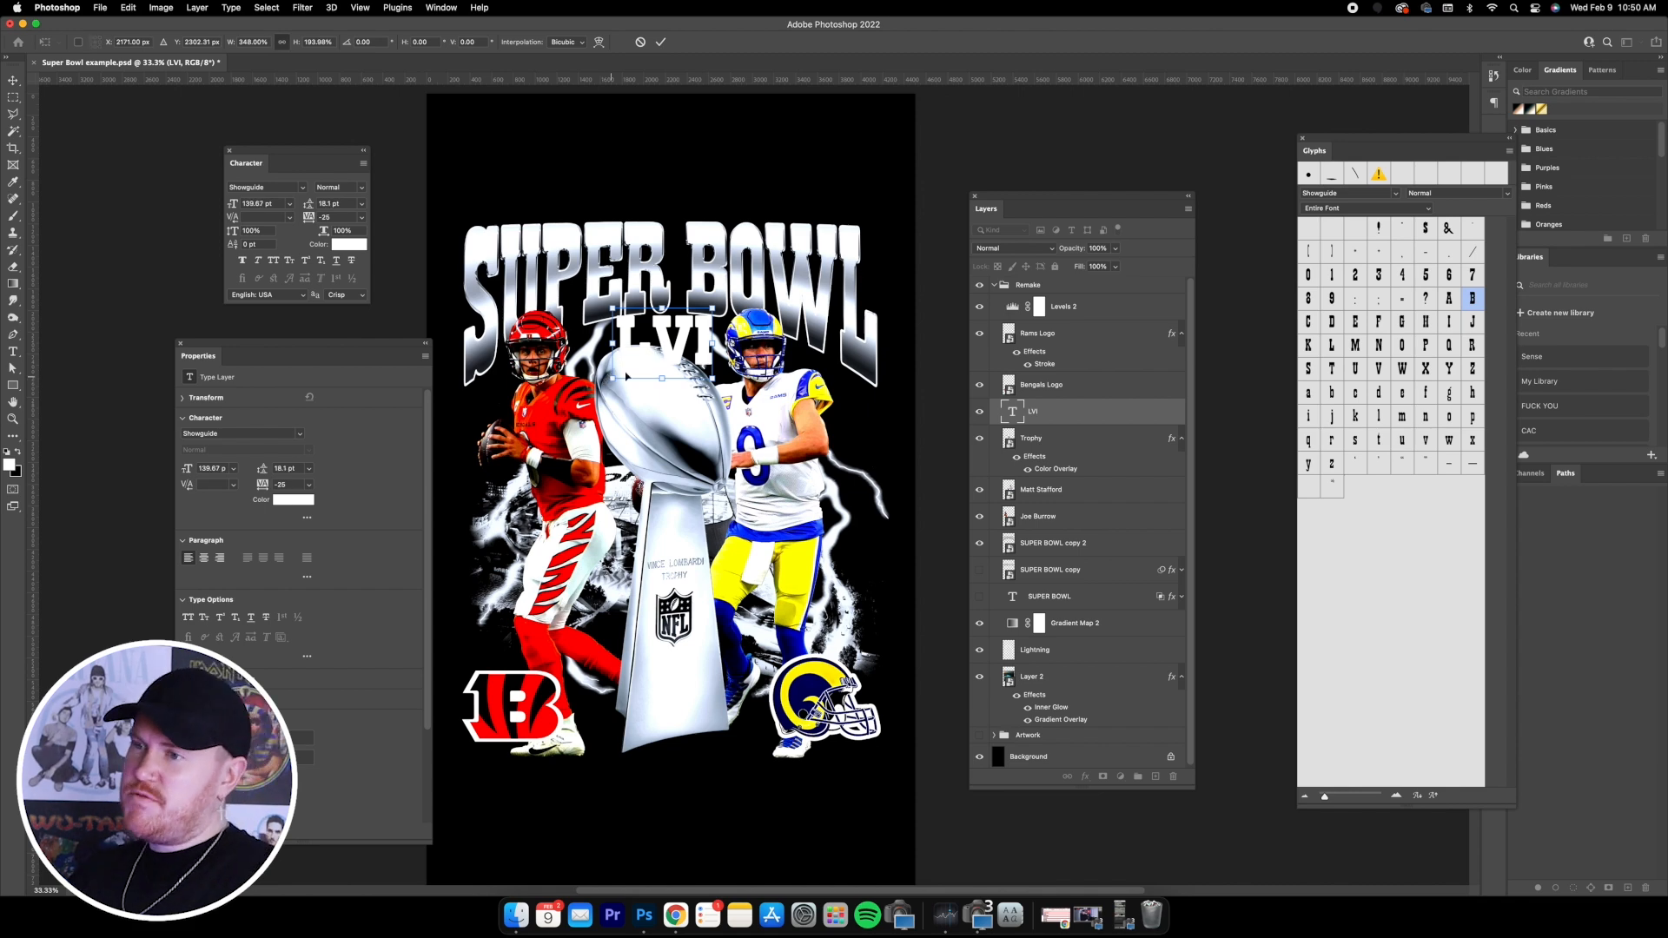
{"action": "left_click_drag", "start_coordinate": [713, 308], "coordinate": [690, 176]}
{"action": "key", "text": "Return"}
- Tighten the tracking of the letter L in LVI to -75 and move the text down between the heading and the trophy
{"action": "key", "text": "t"}
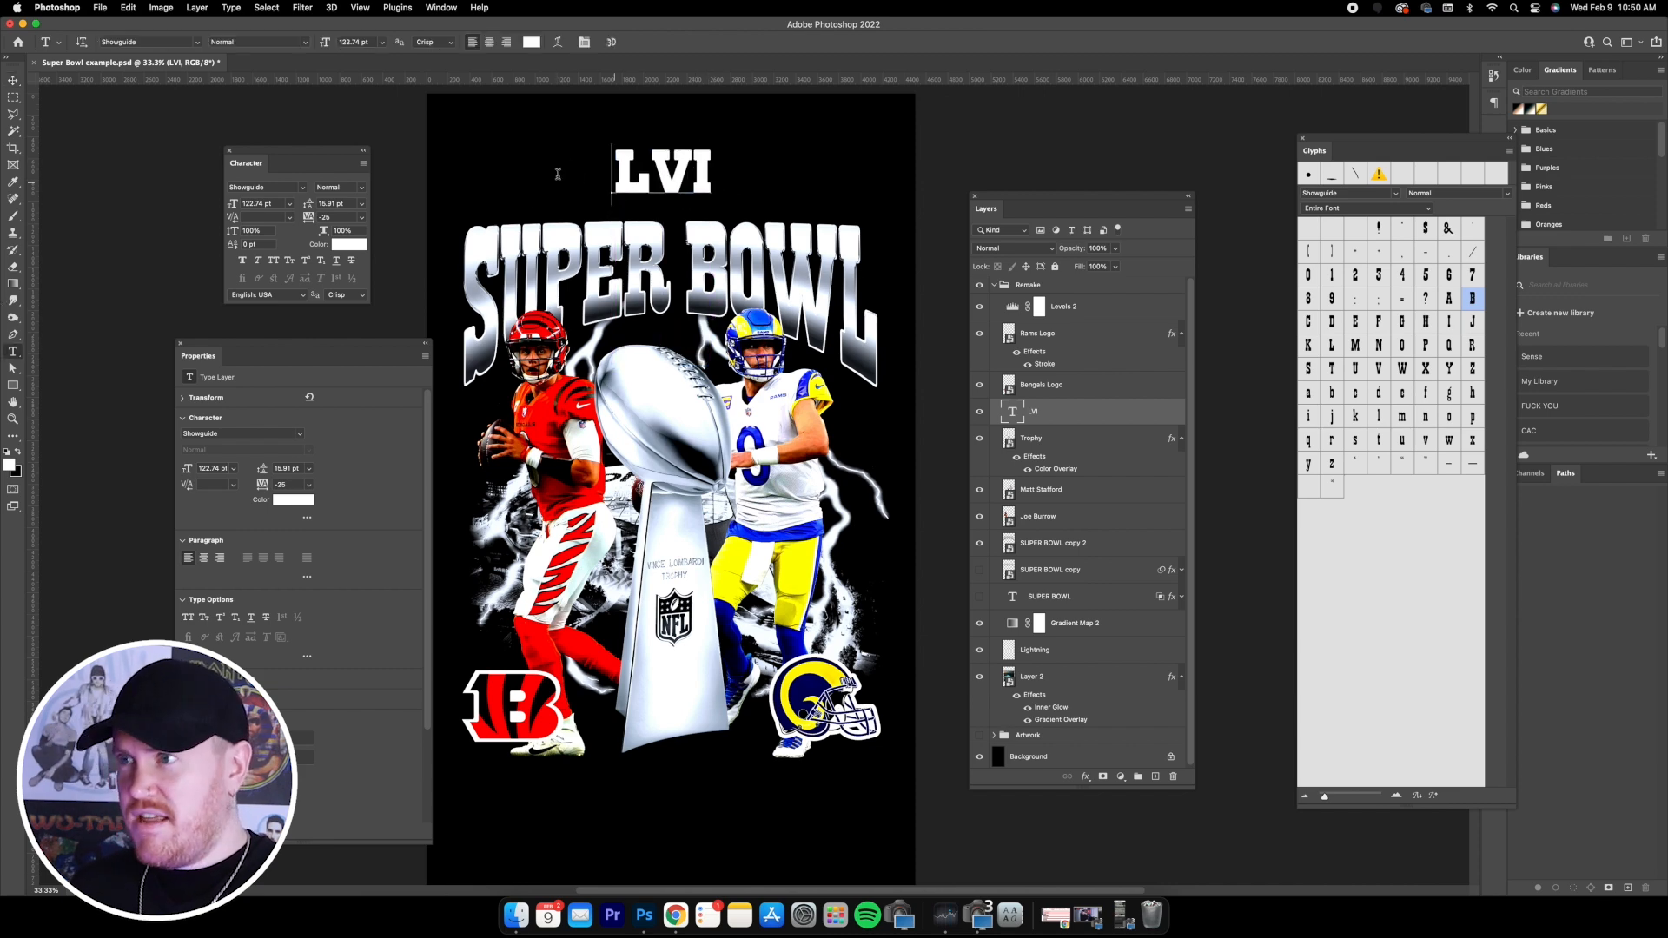
{"action": "left_click_drag", "start_coordinate": [612, 174], "coordinate": [657, 174]}
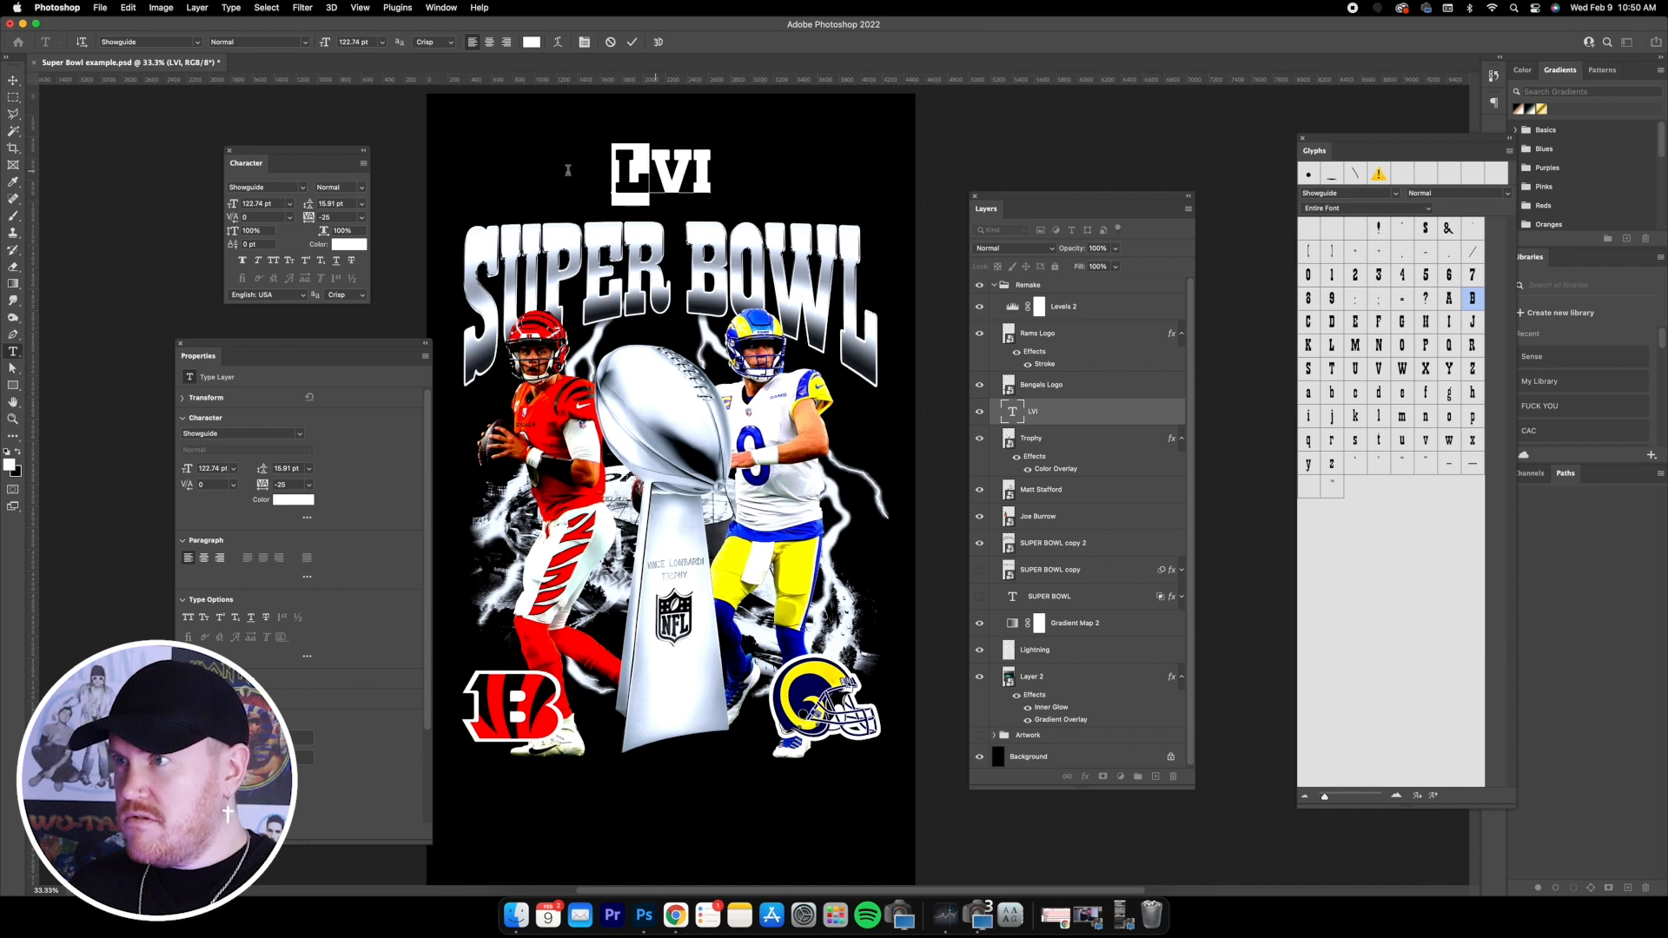
{"action": "left_click", "coordinate": [363, 218]}
{"action": "left_click", "coordinate": [341, 229]}
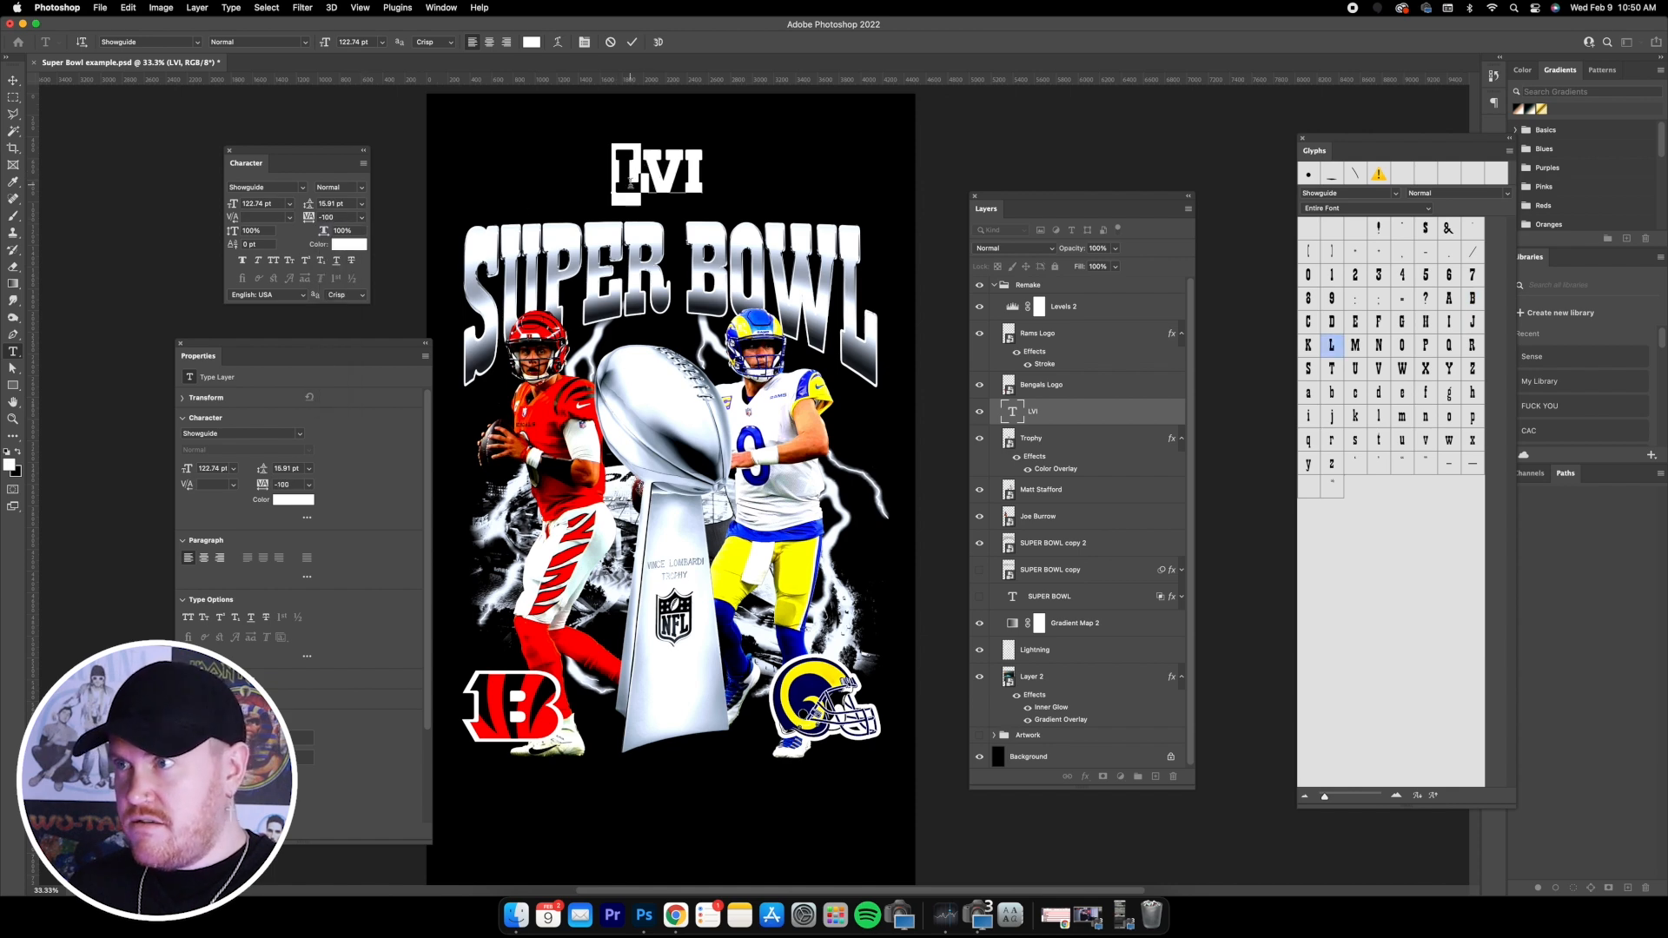
{"action": "left_click", "coordinate": [363, 217]}
{"action": "left_click", "coordinate": [339, 243]}
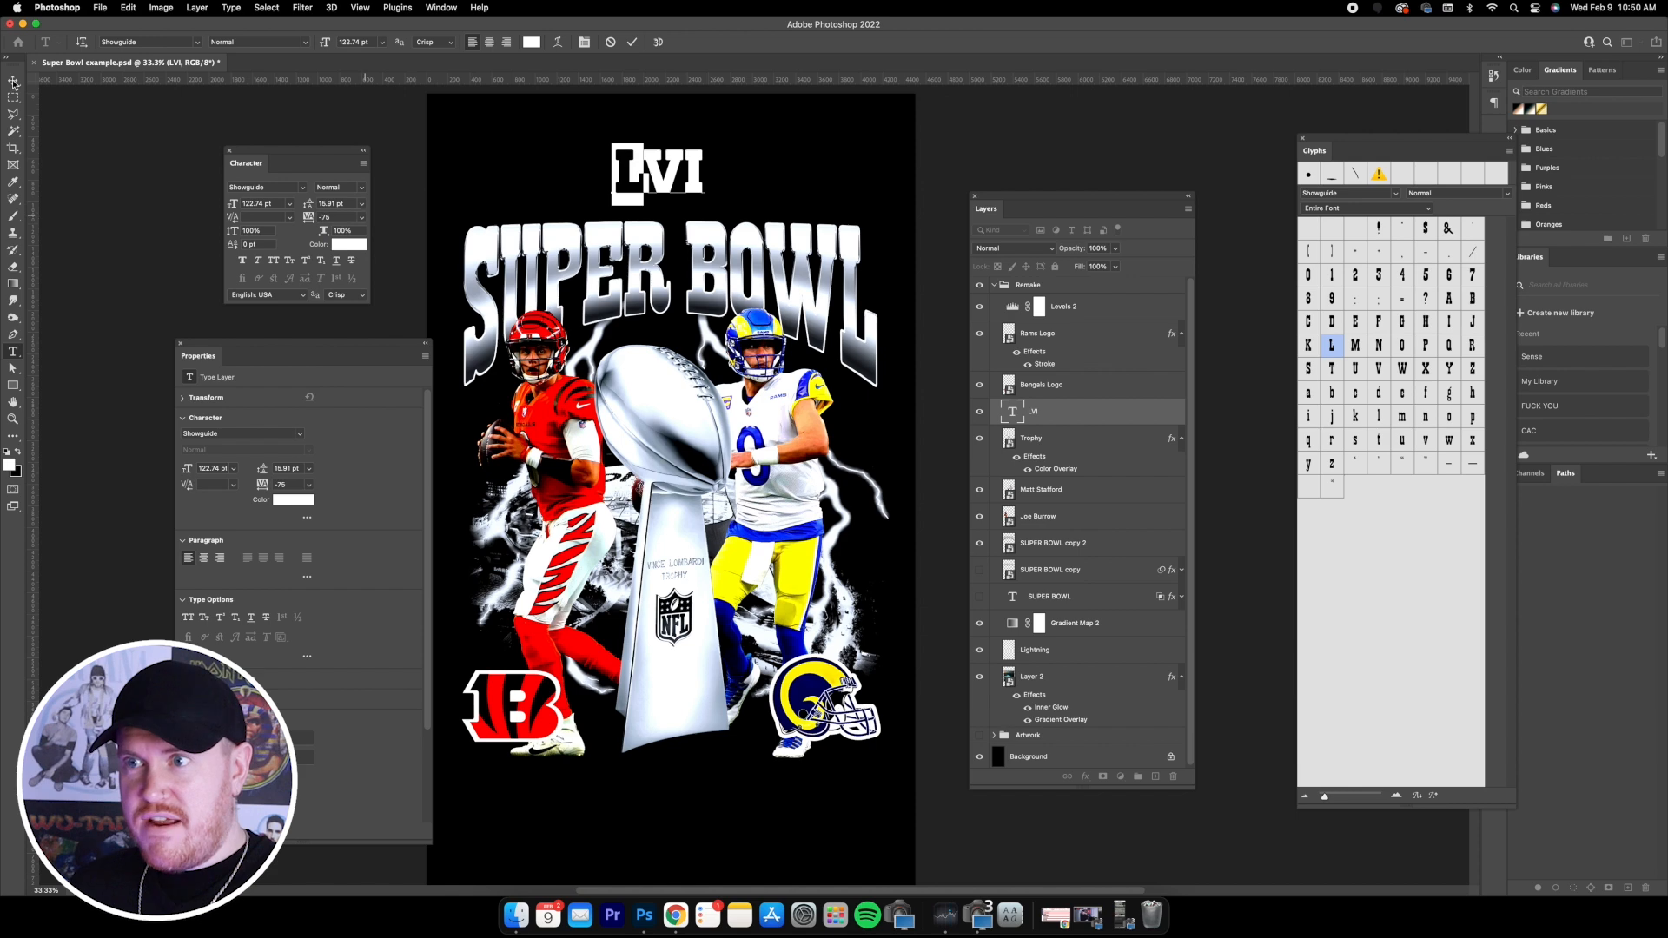
{"action": "key", "text": "Escape"}
{"action": "key", "text": "v"}
{"action": "left_click_drag", "start_coordinate": [696, 166], "coordinate": [696, 338]}
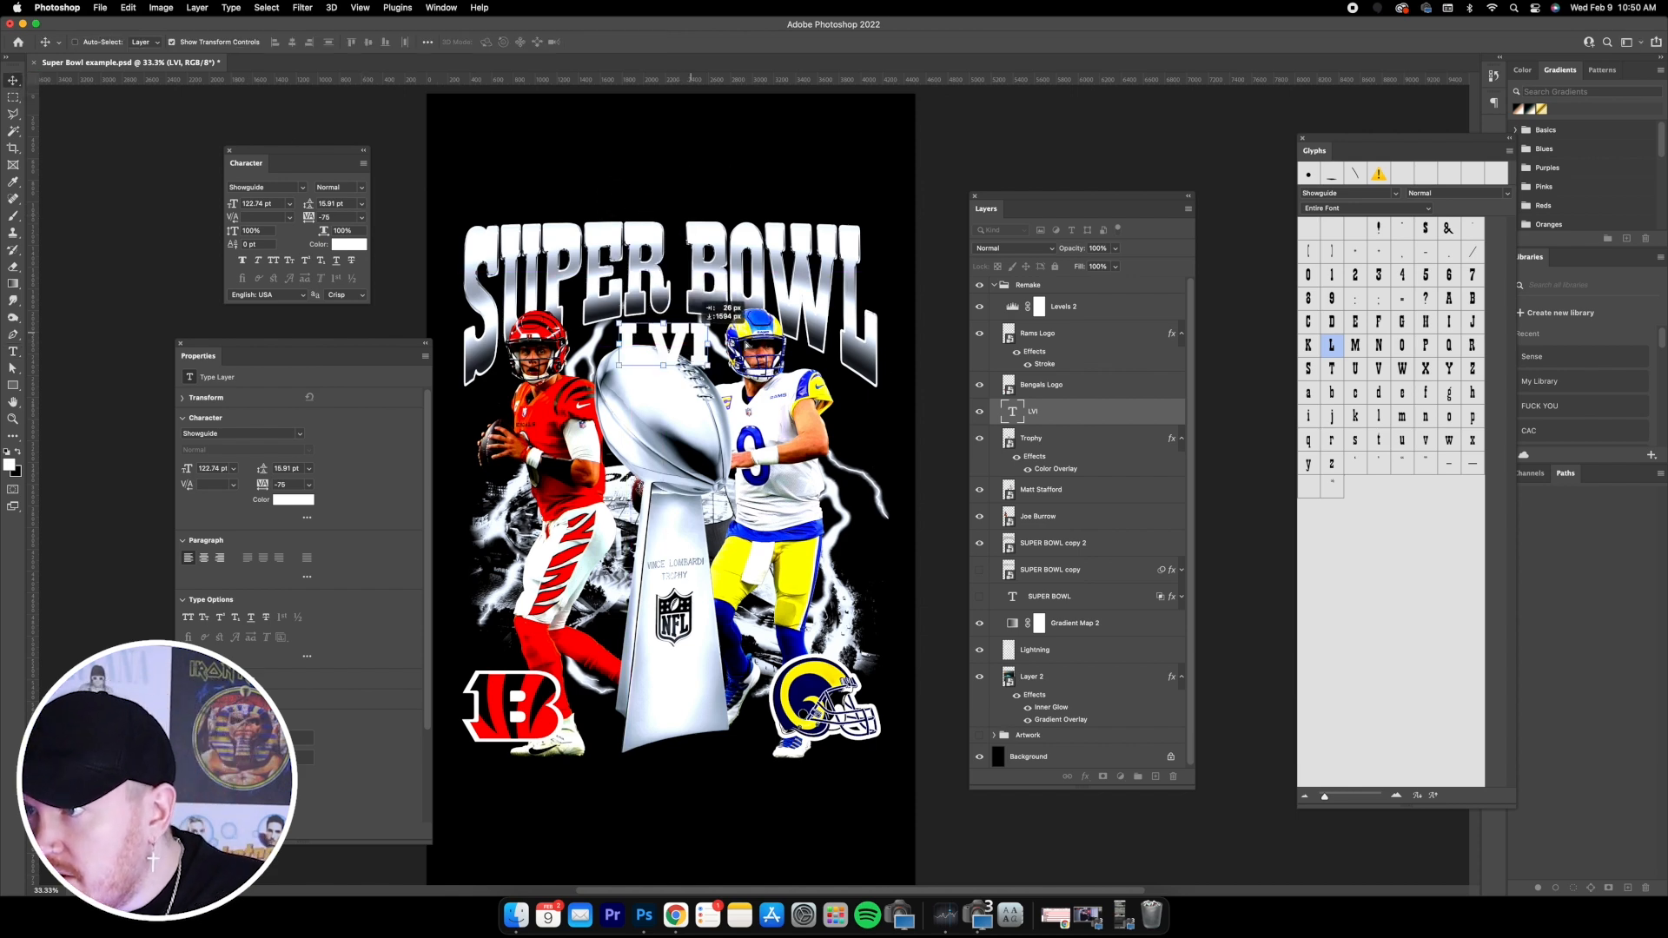
- Apply a gold preset from the expanded FULLERMOE Heavy Metal Text Styles pack to the LVI text and compare it with Levels 2 off and on
{"action": "double_click", "coordinate": [1085, 418]}
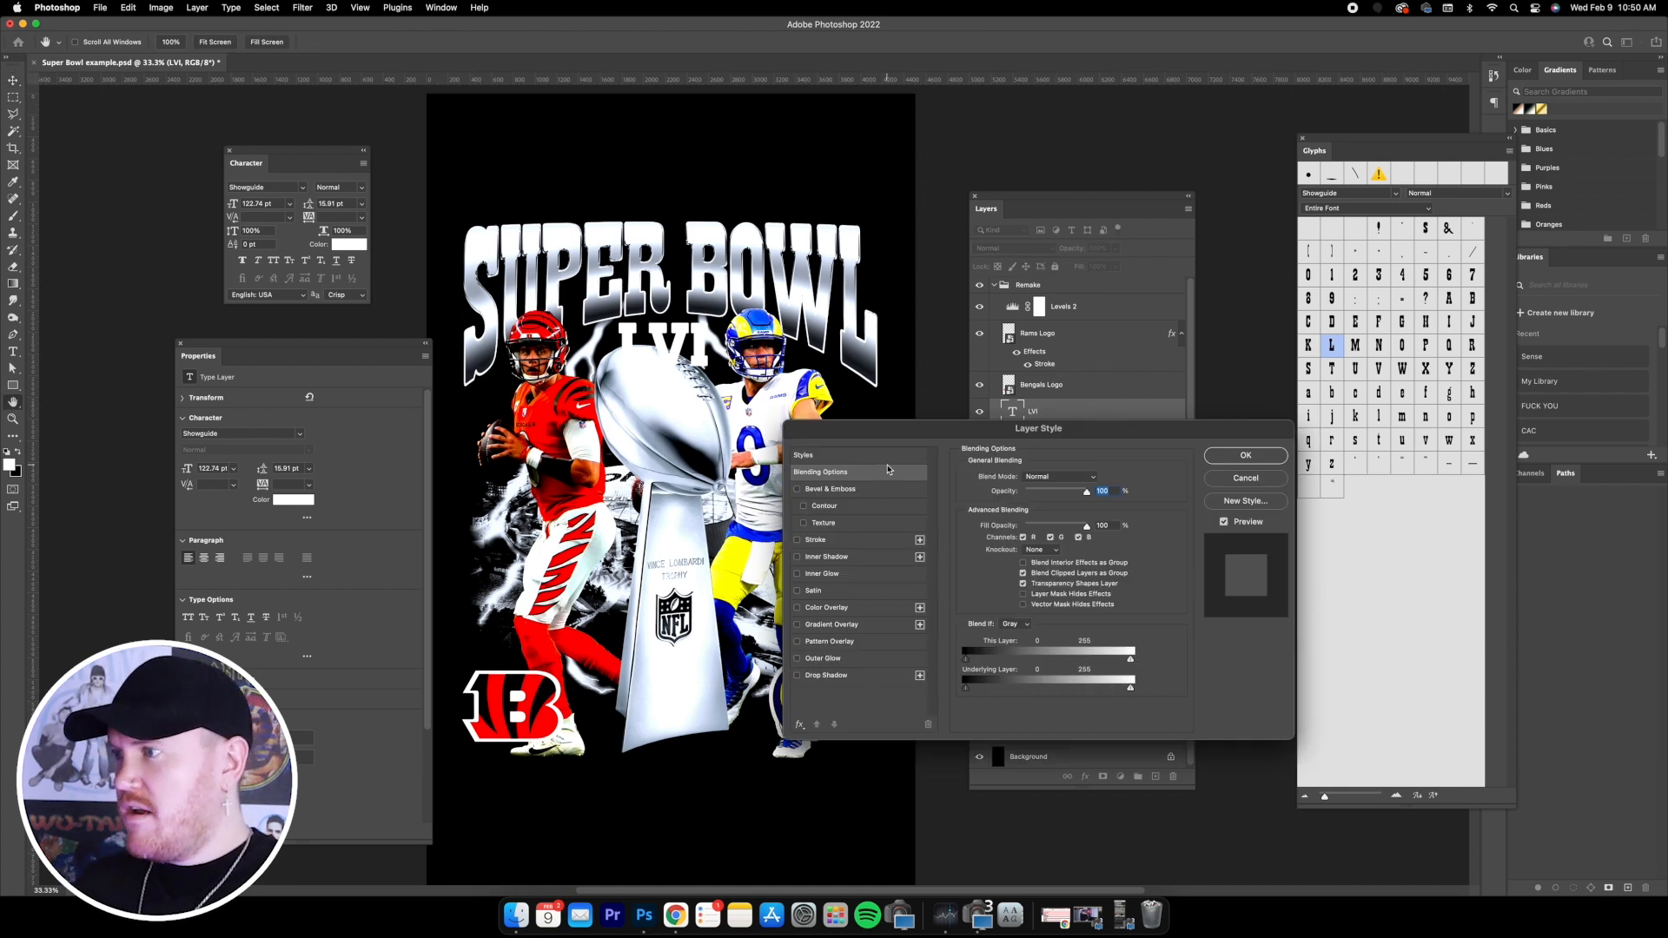
{"action": "left_click_drag", "start_coordinate": [899, 432], "coordinate": [1015, 406]}
{"action": "left_click", "coordinate": [973, 432]}
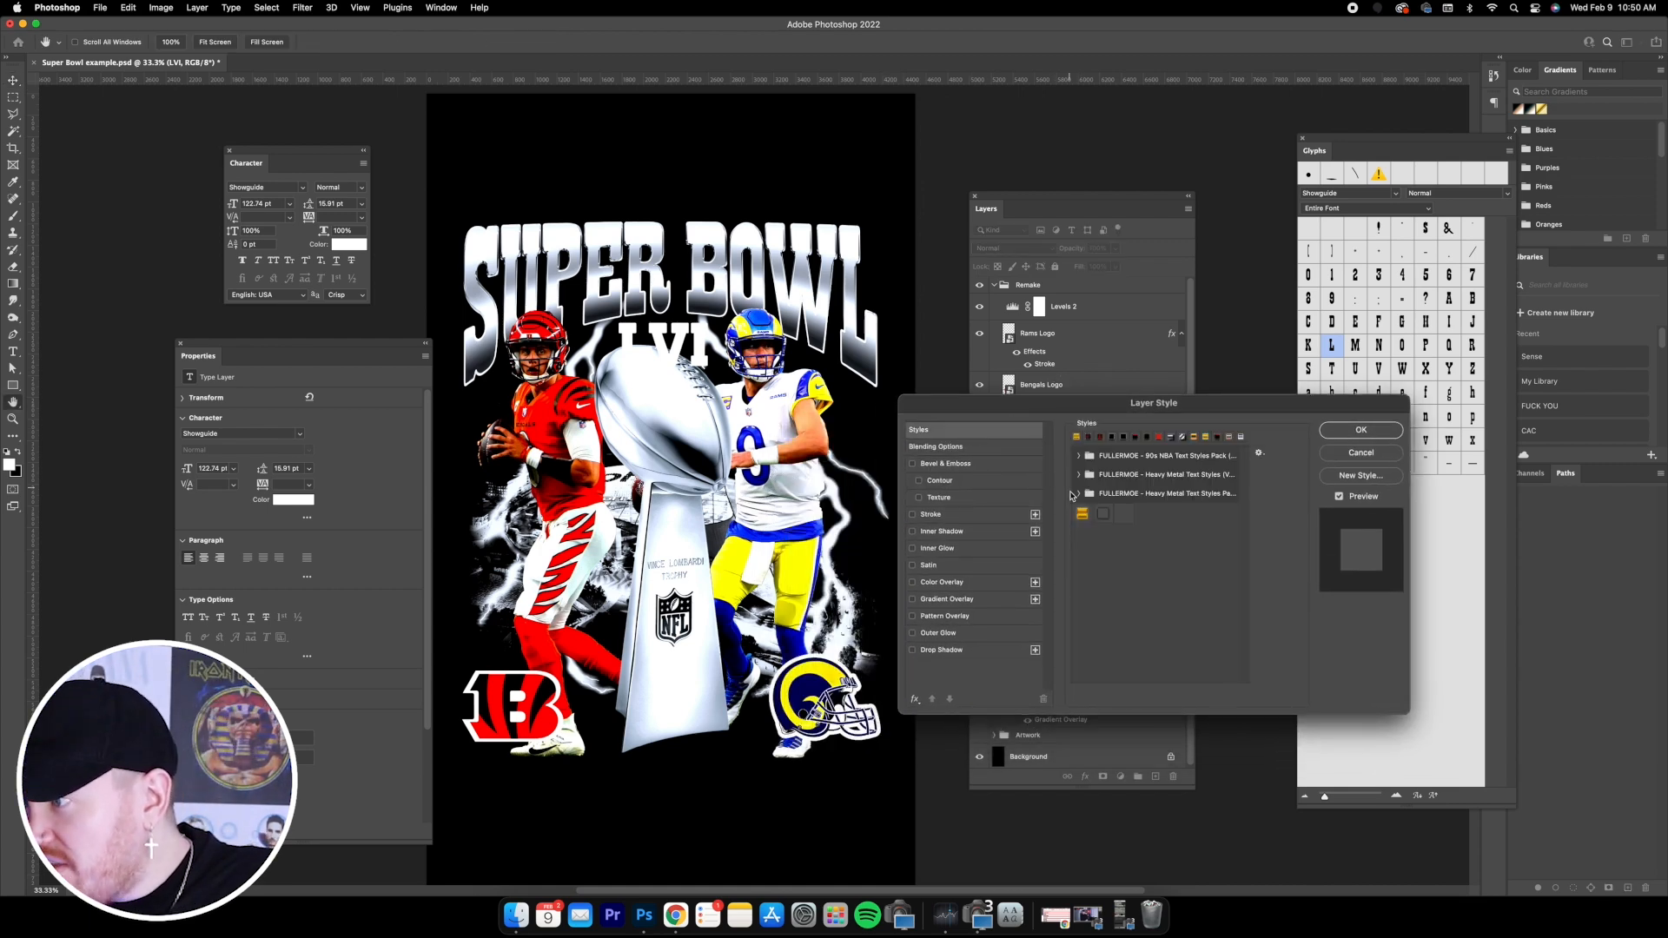
{"action": "left_click", "coordinate": [1079, 495]}
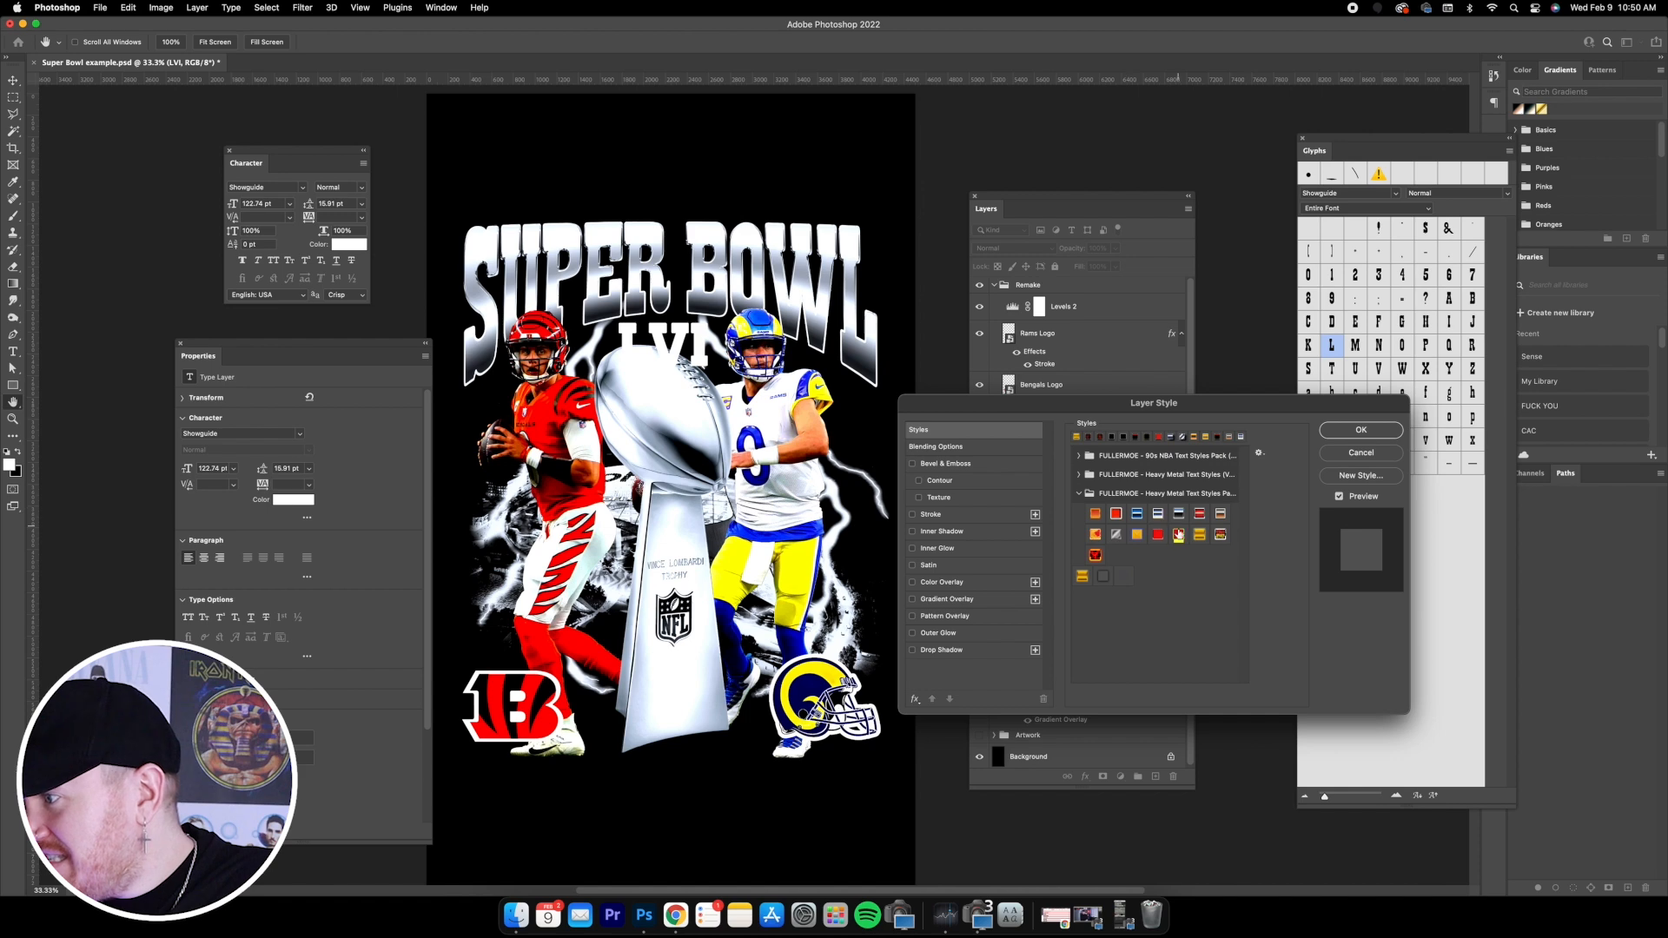
{"action": "left_click", "coordinate": [1199, 535]}
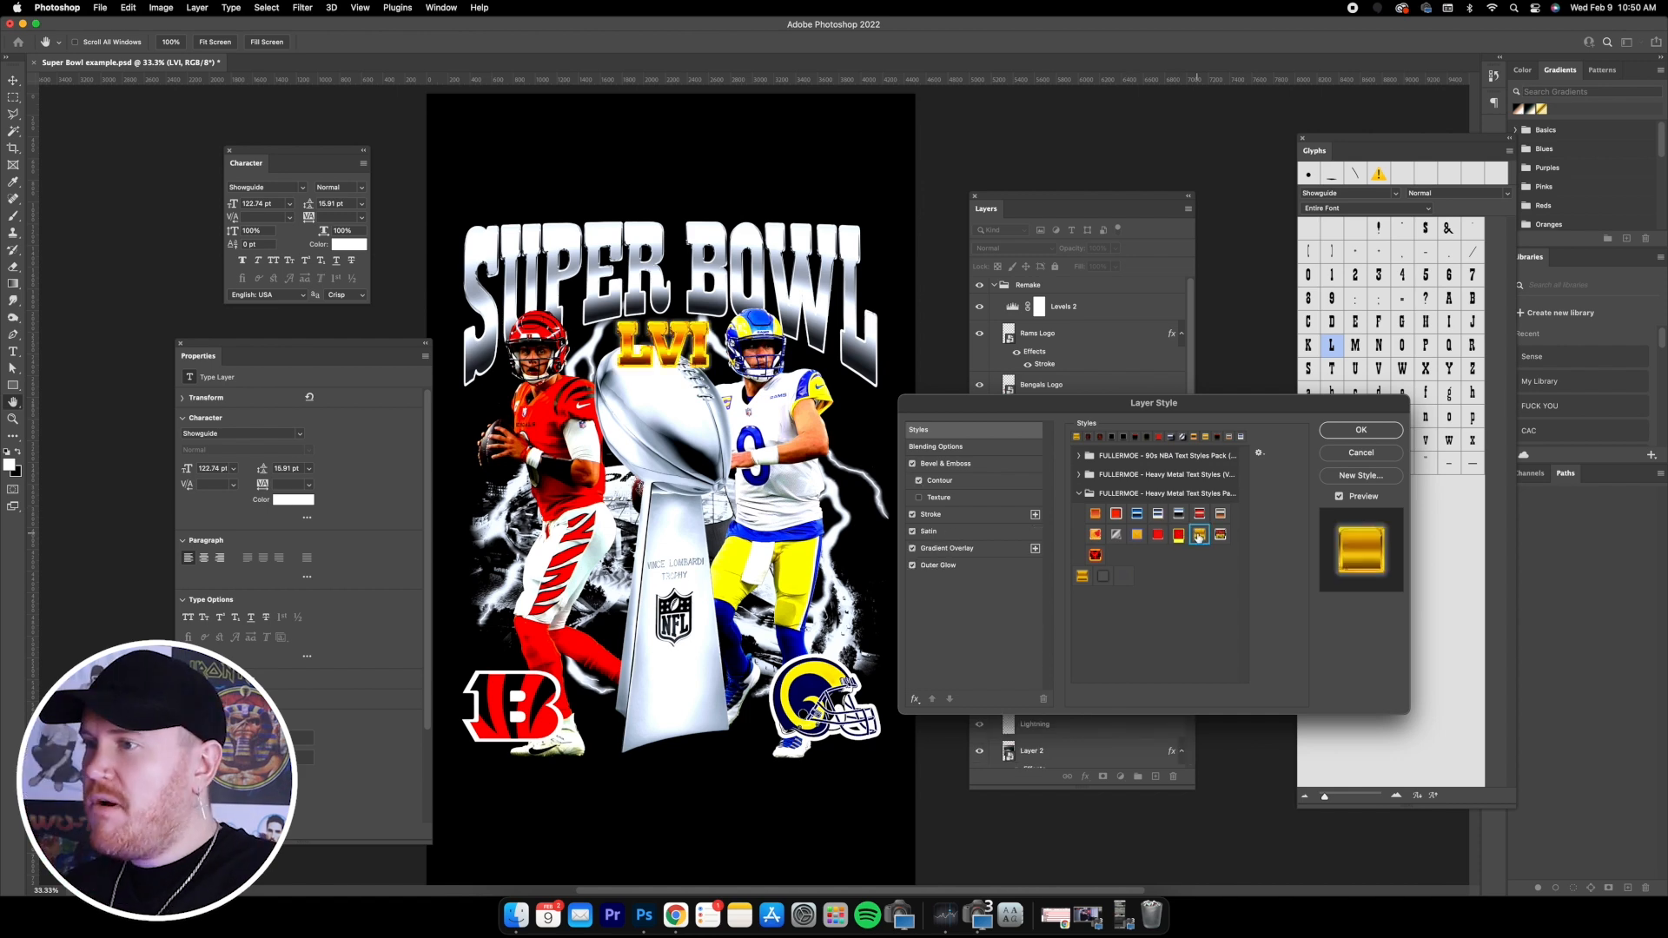
{"action": "left_click", "coordinate": [1342, 427]}
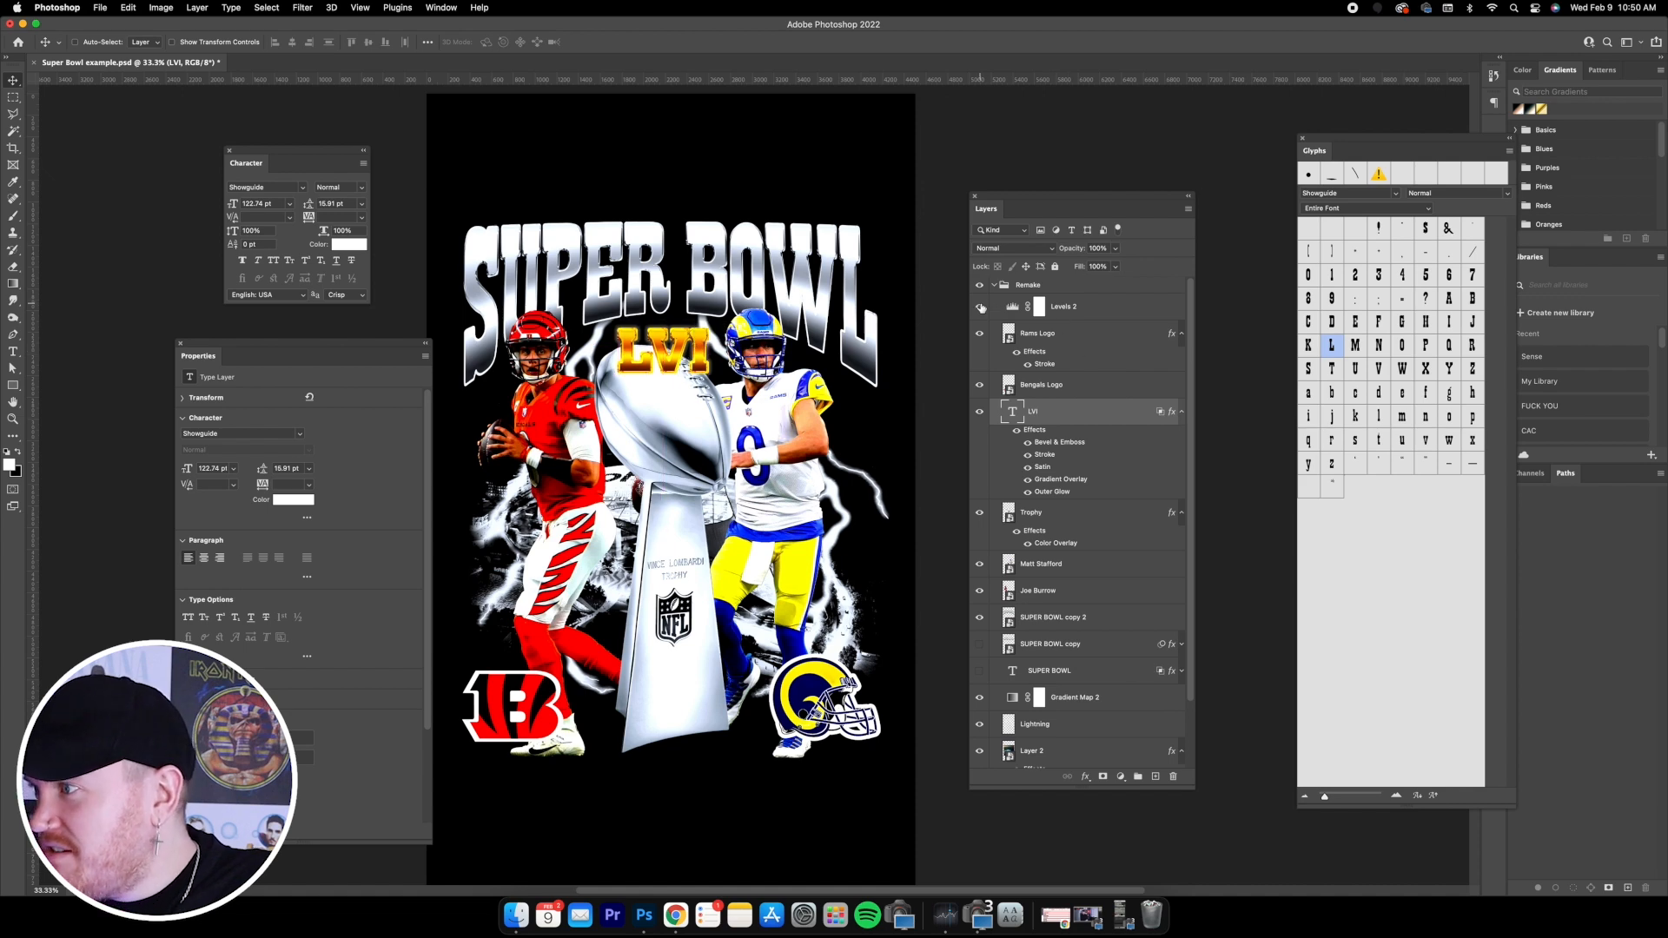
{"action": "left_click", "coordinate": [981, 308]}
{"action": "left_click", "coordinate": [981, 309]}
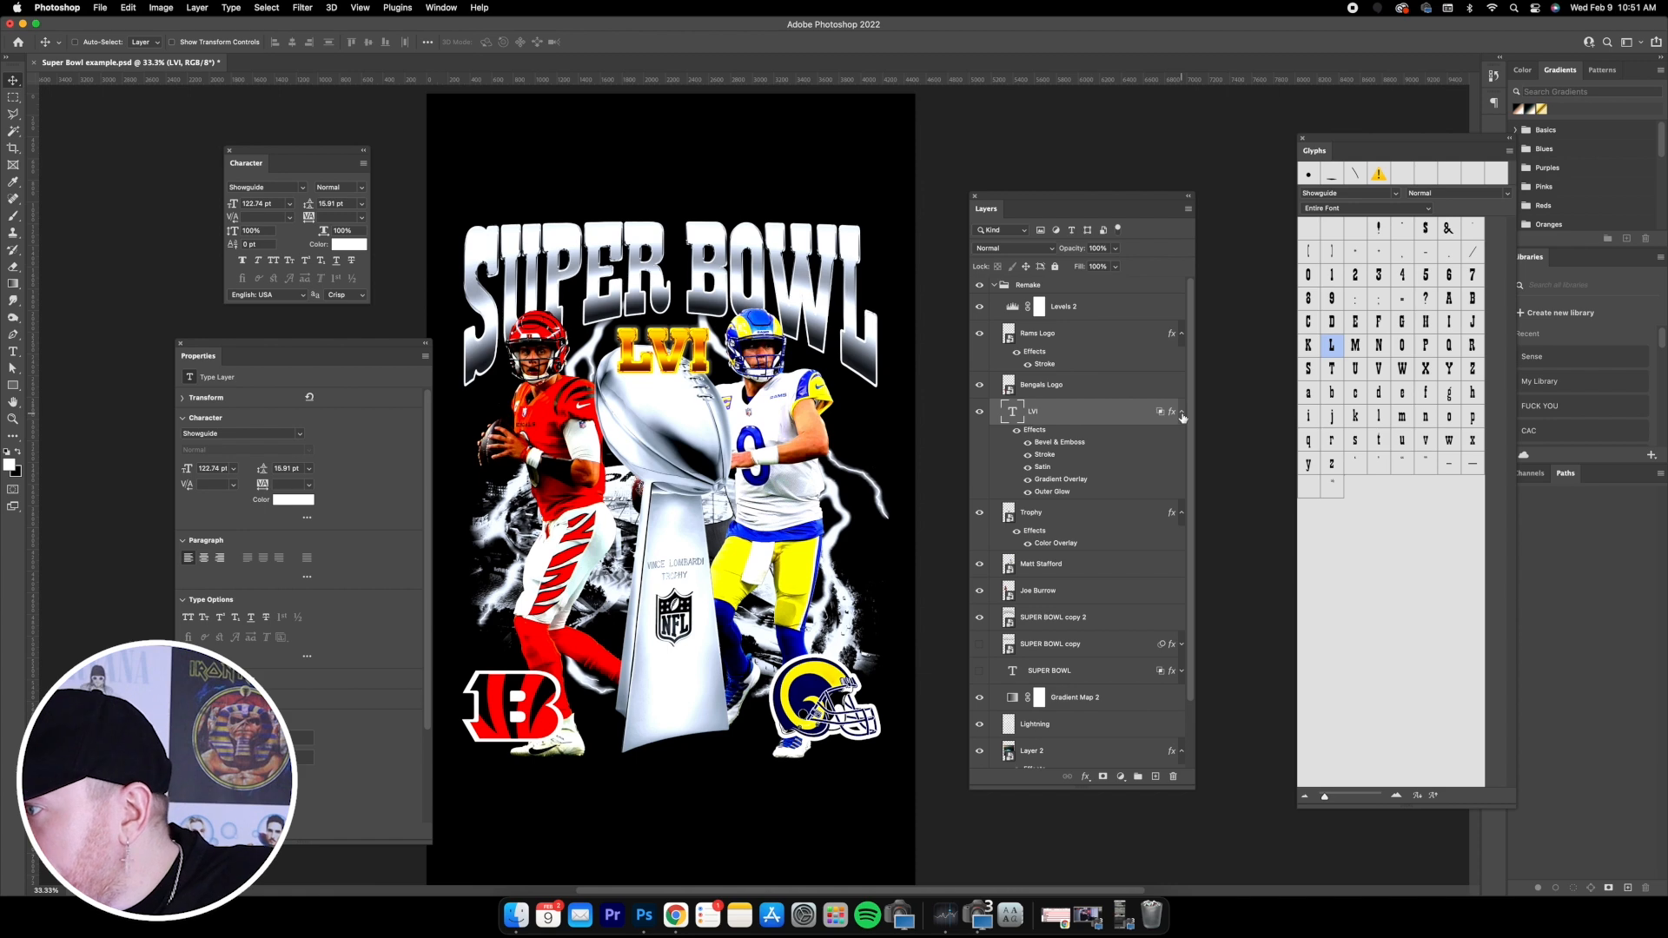
- Reduce the stroke size in the LVI layer style slightly and set the Bevel & Emboss depth to 150%
{"action": "double_click", "coordinate": [1092, 415]}
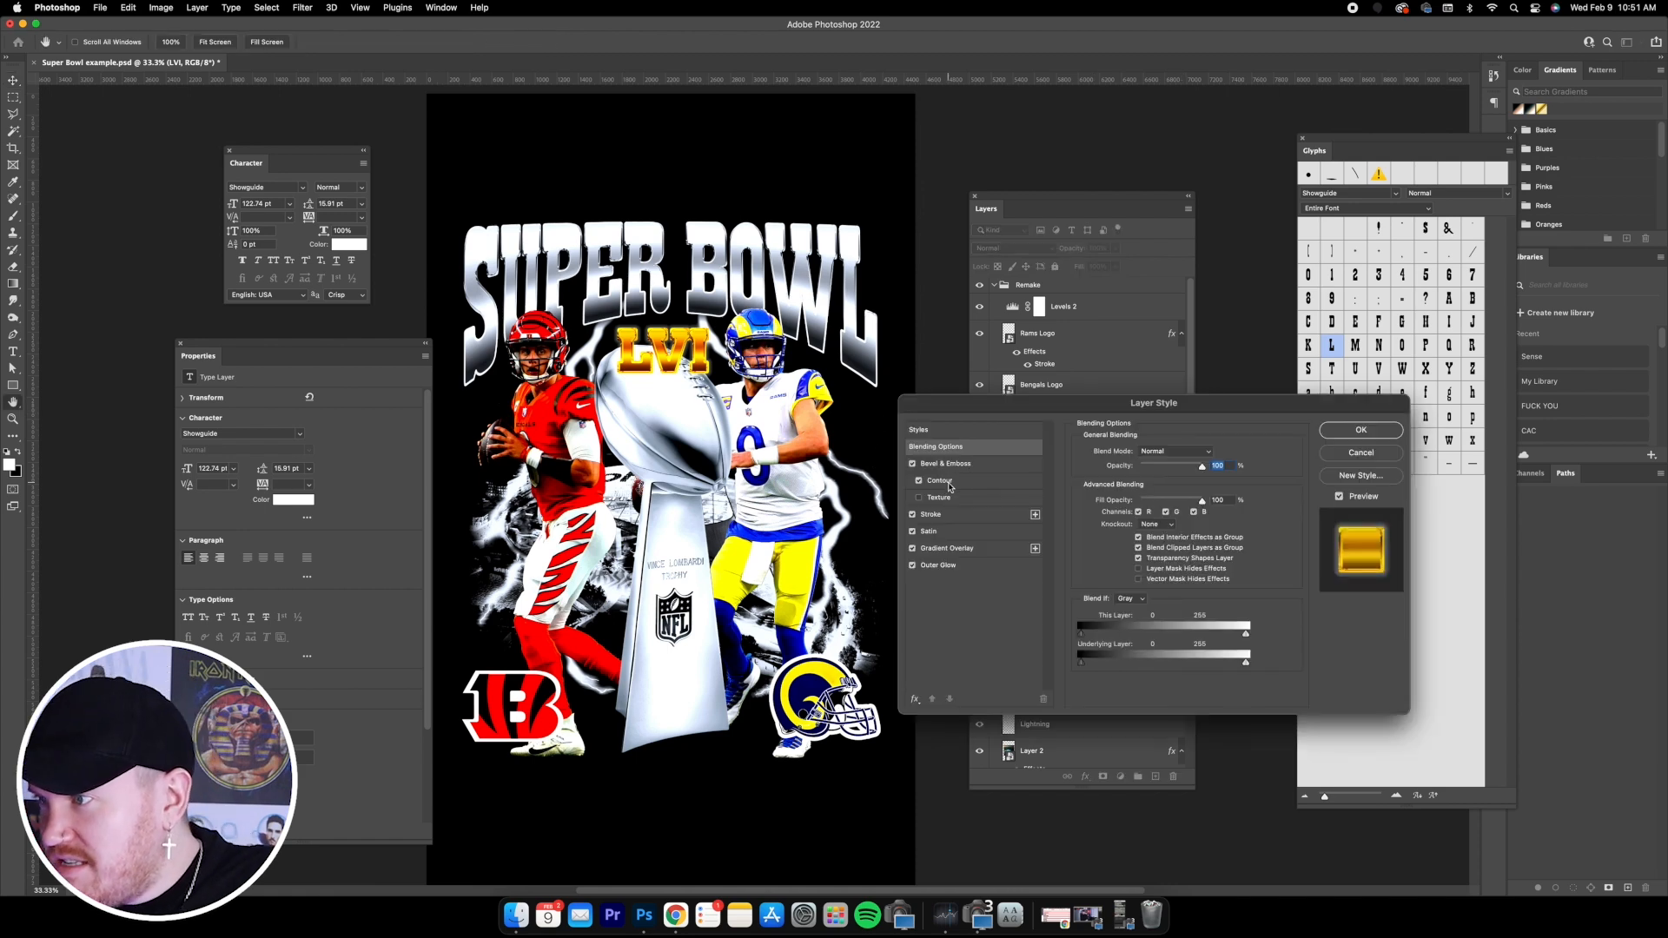
{"action": "left_click", "coordinate": [946, 512]}
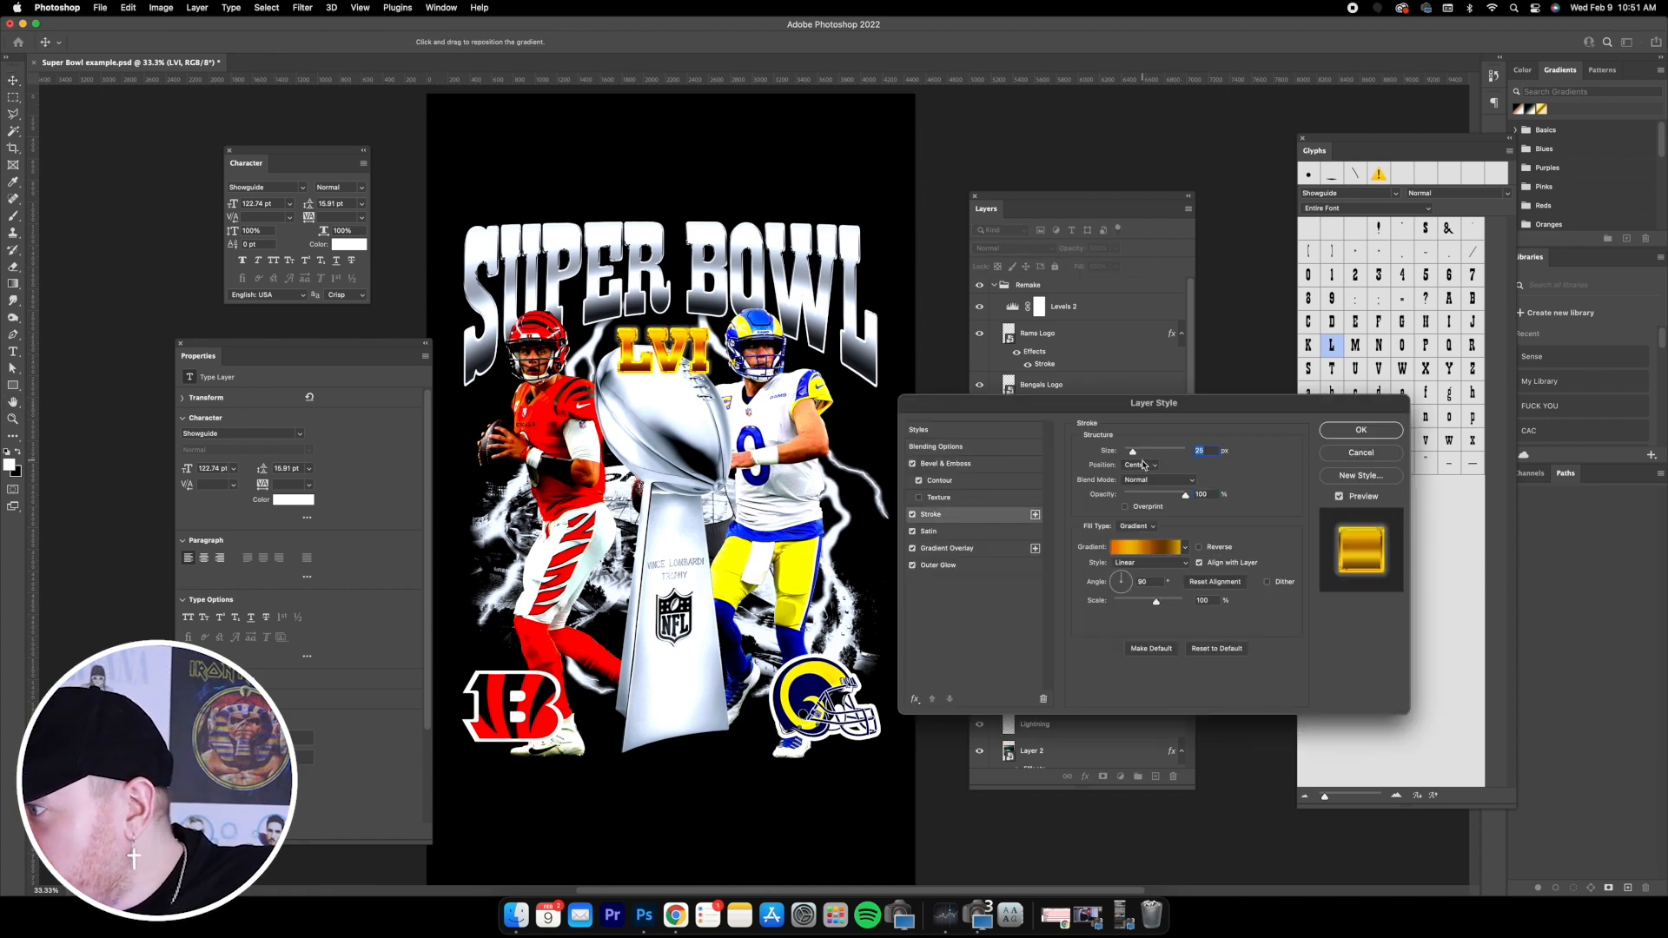
{"action": "left_click_drag", "start_coordinate": [1132, 454], "coordinate": [1132, 454]}
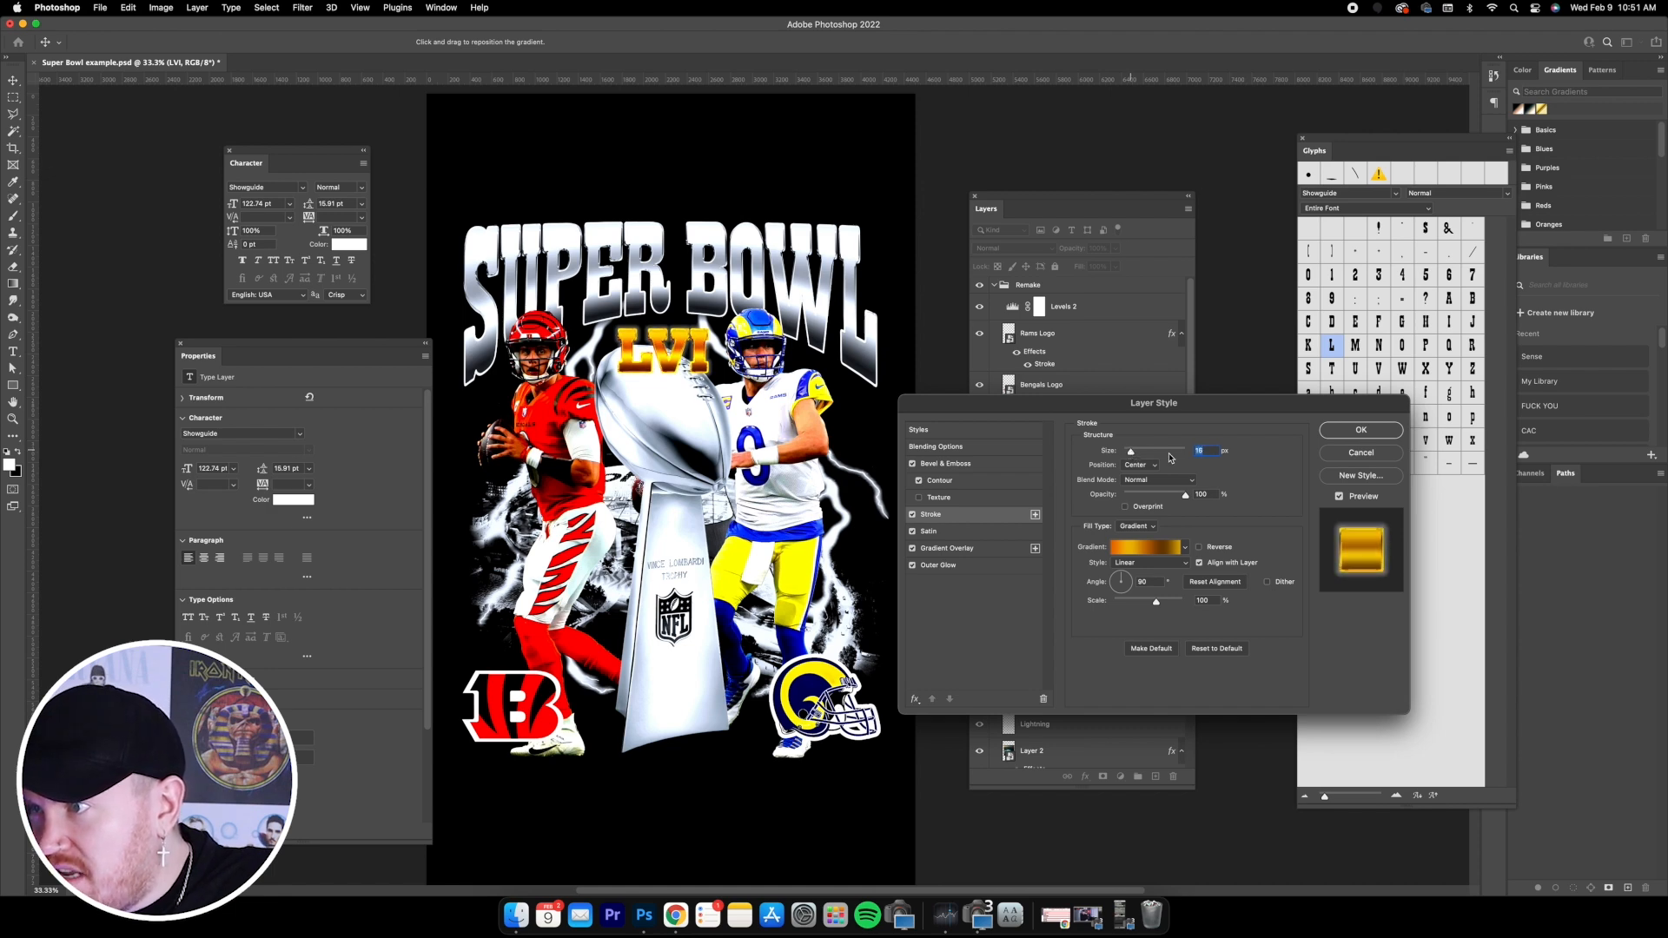
{"action": "left_click", "coordinate": [965, 466]}
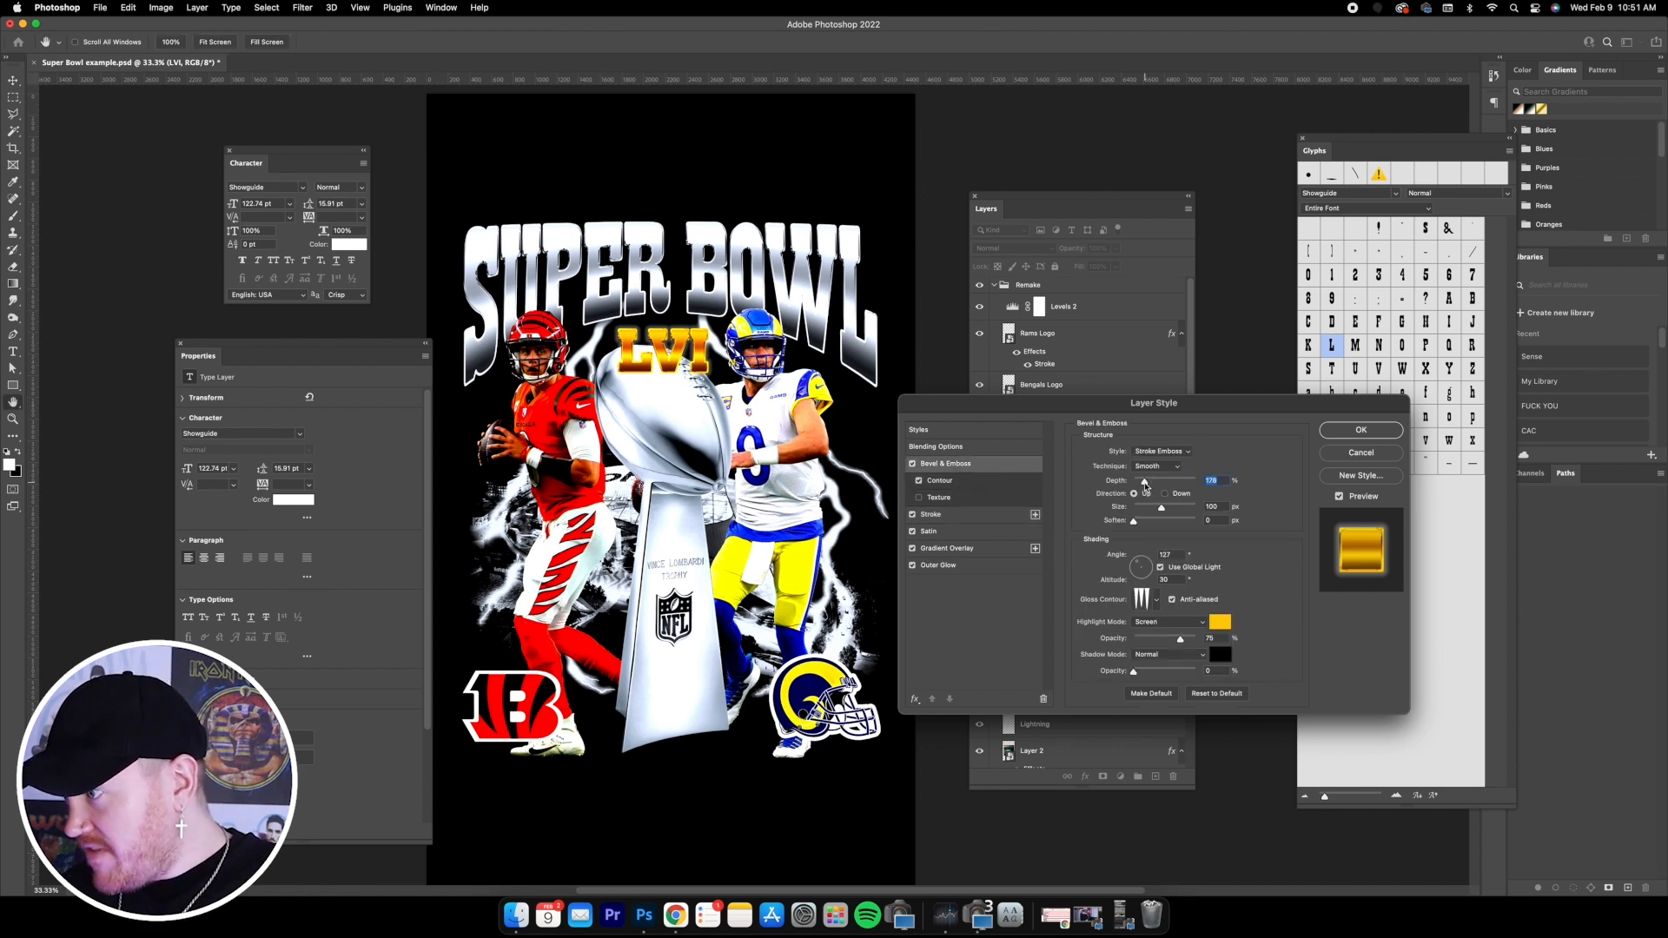
{"action": "type", "text": "150"}
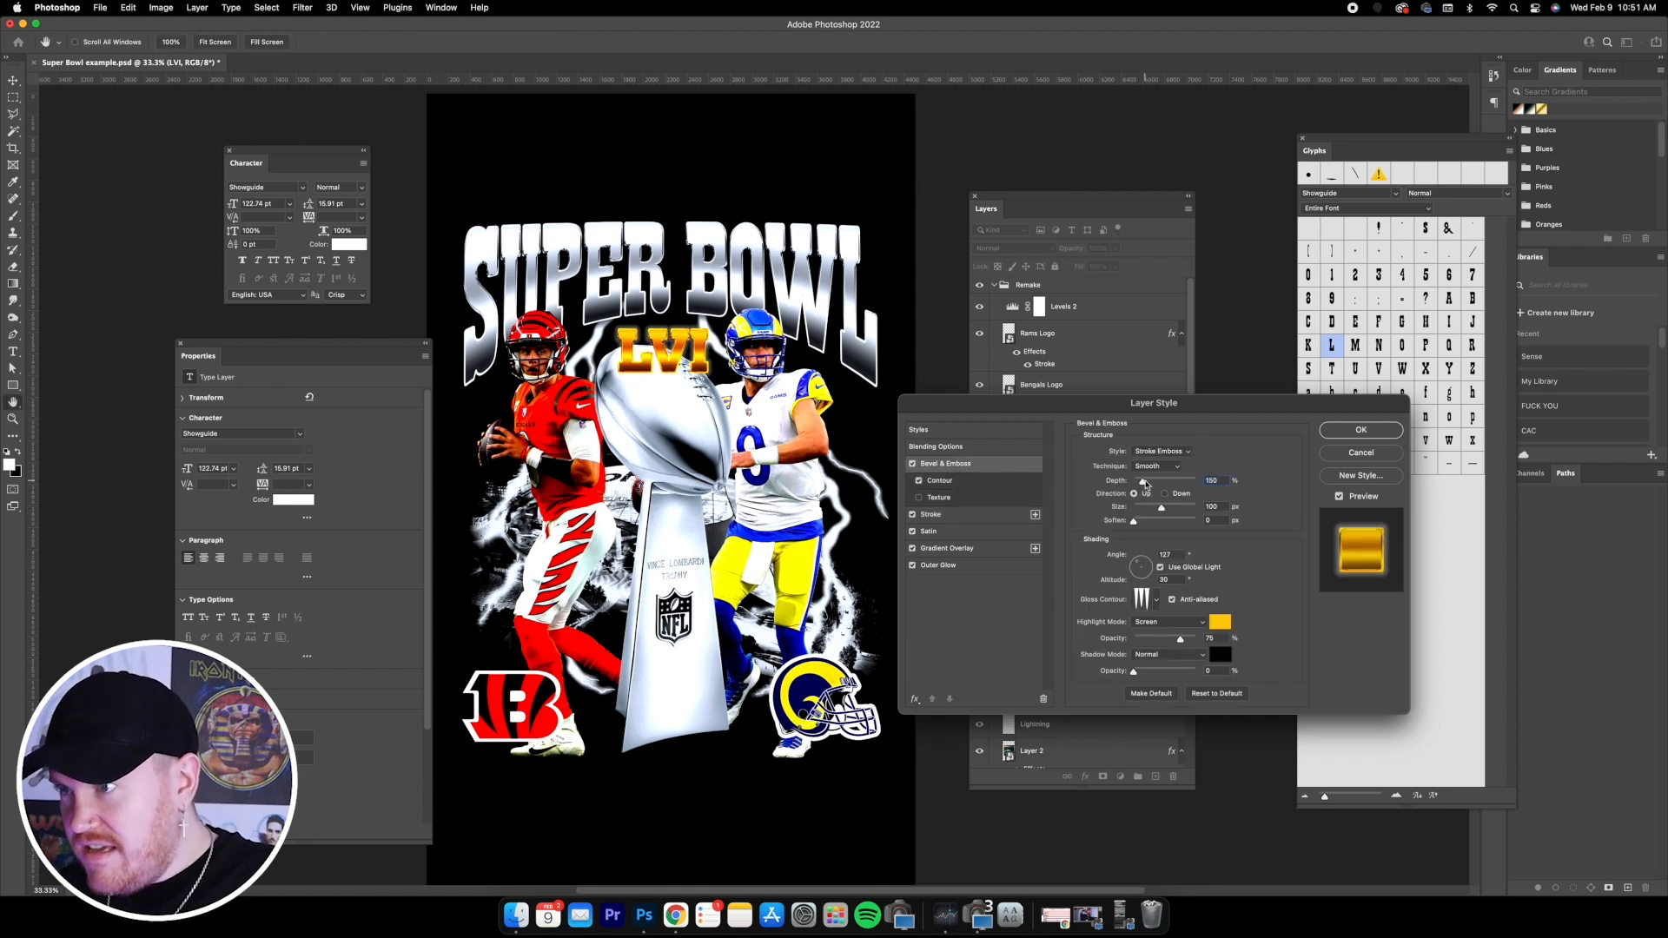
{"action": "left_click", "coordinate": [1360, 430]}
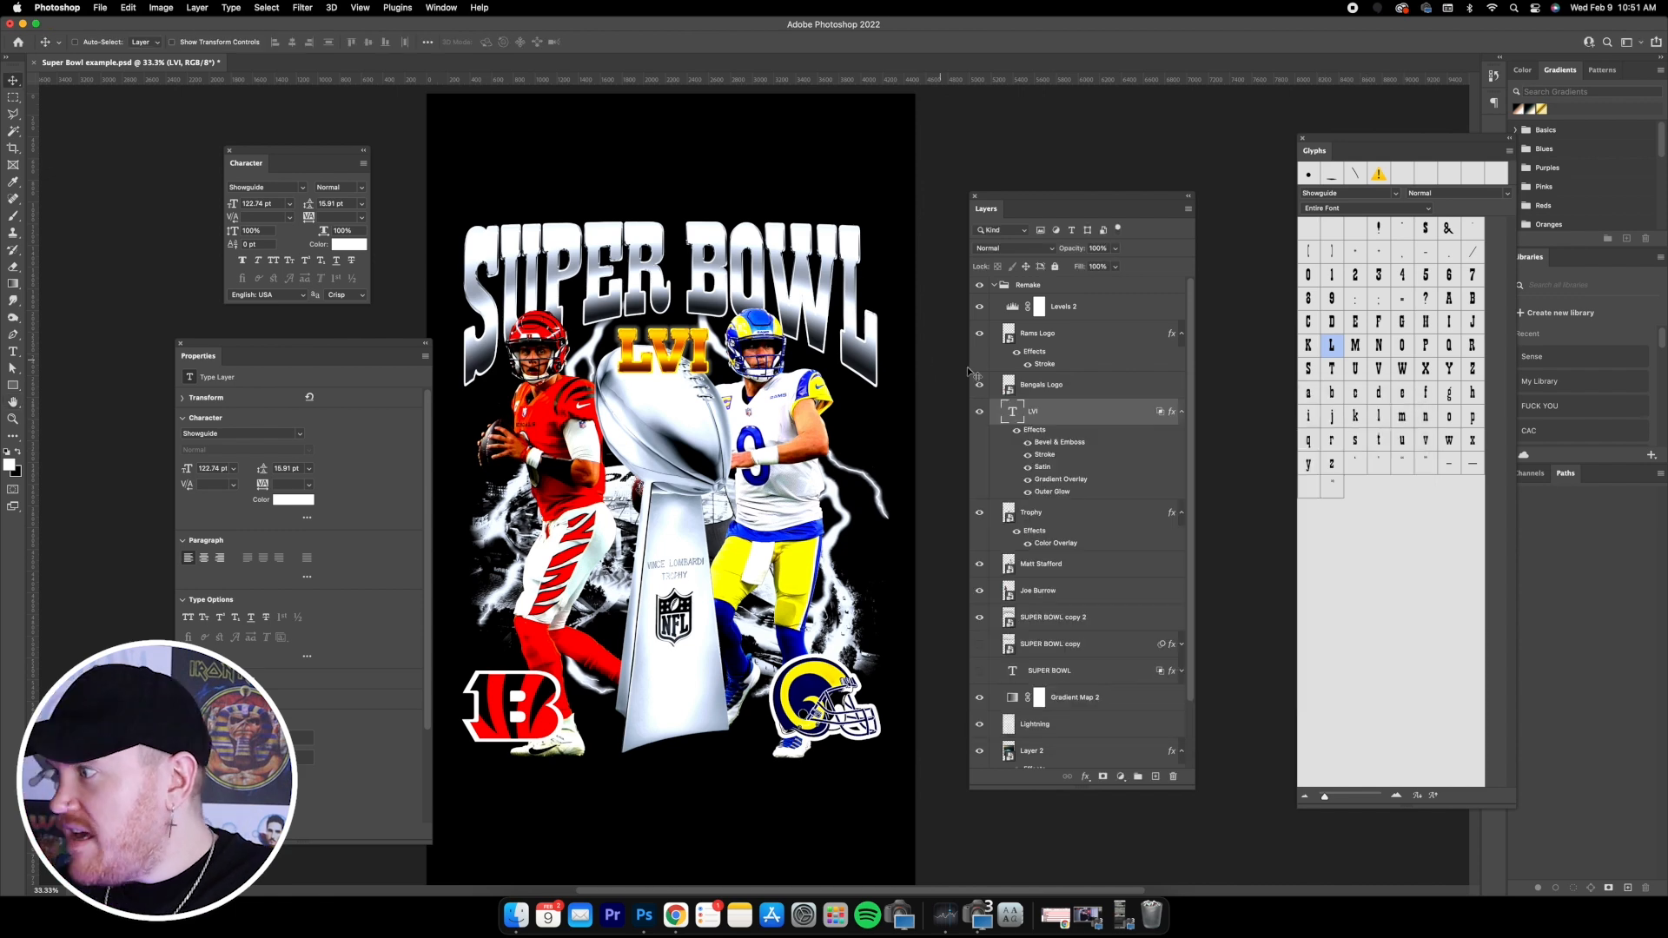
- Duplicate the styled LVI text layer and hide the original
{"action": "left_click", "coordinate": [1181, 412]}
{"action": "key", "text": "super+j"}
{"action": "left_click", "coordinate": [979, 438]}
{"action": "right_click", "coordinate": [1088, 418]}
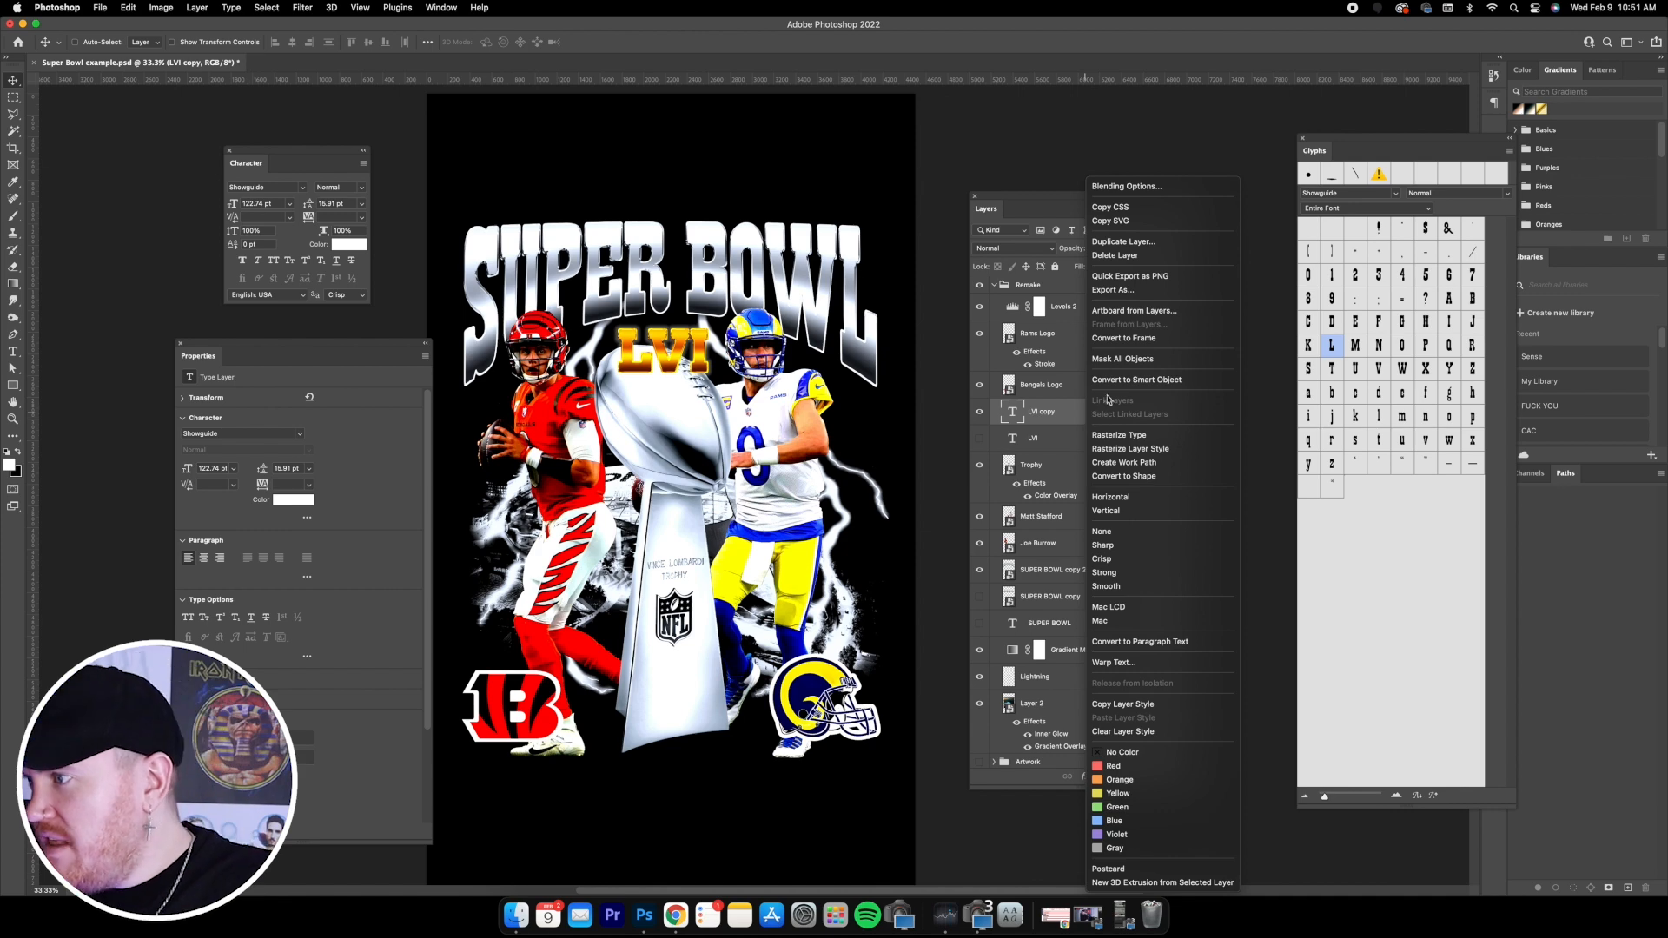
{"action": "left_click", "coordinate": [1116, 382]}
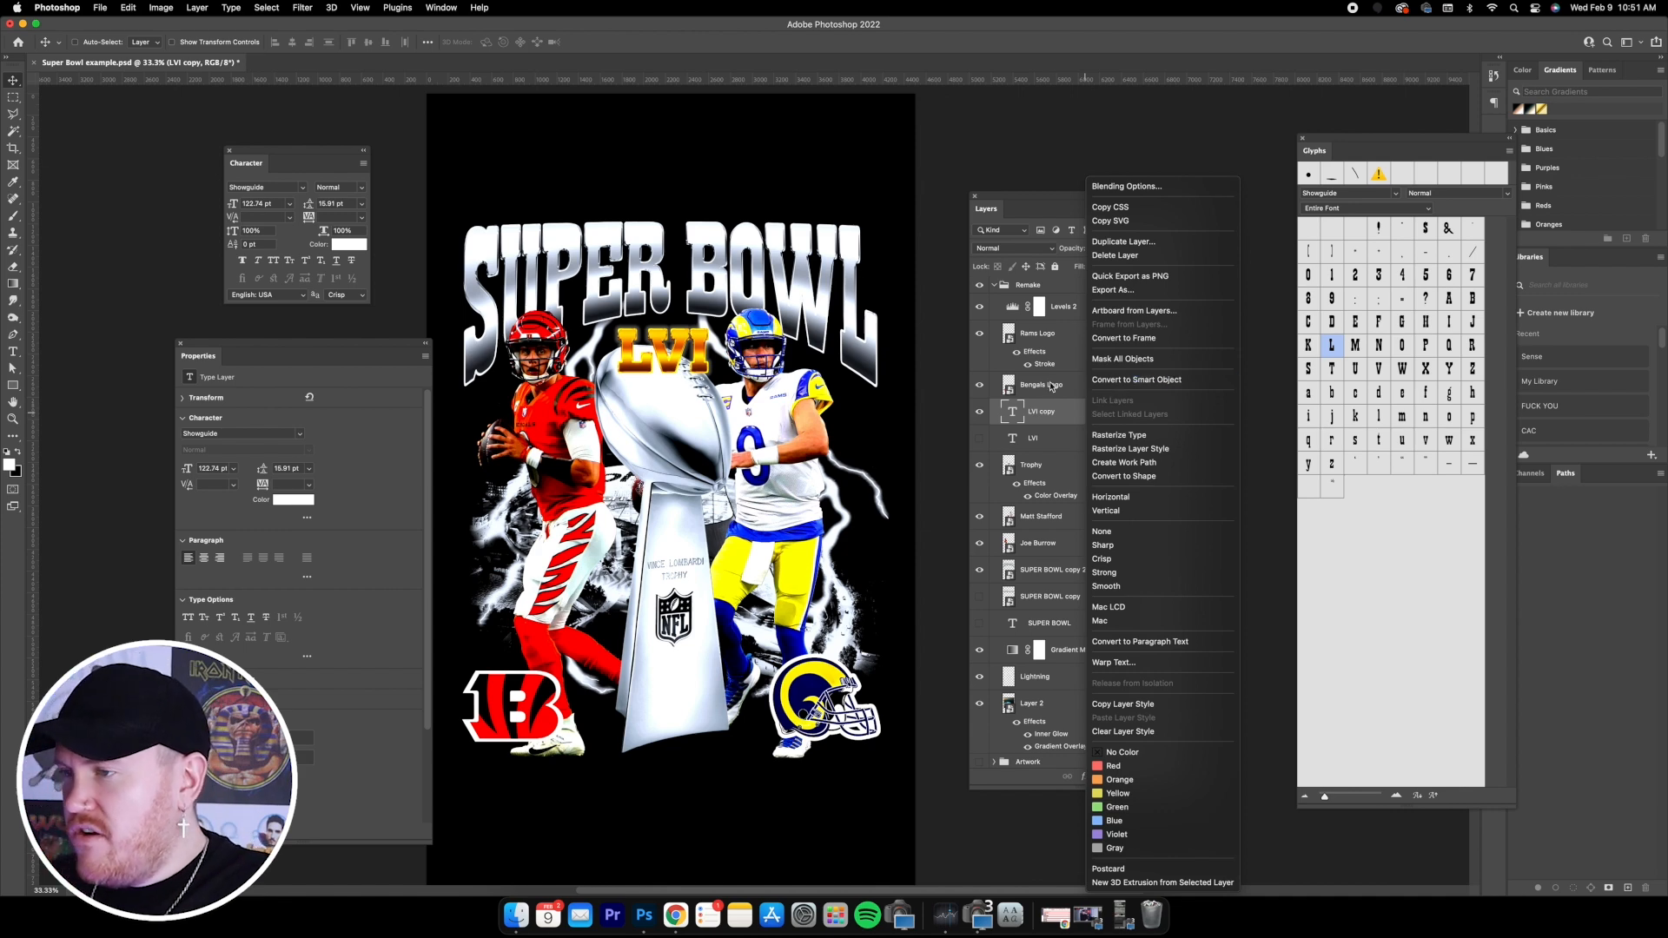
- Change the Outer Glow colour of the LVI copy layer to black
{"action": "double_click", "coordinate": [1067, 409]}
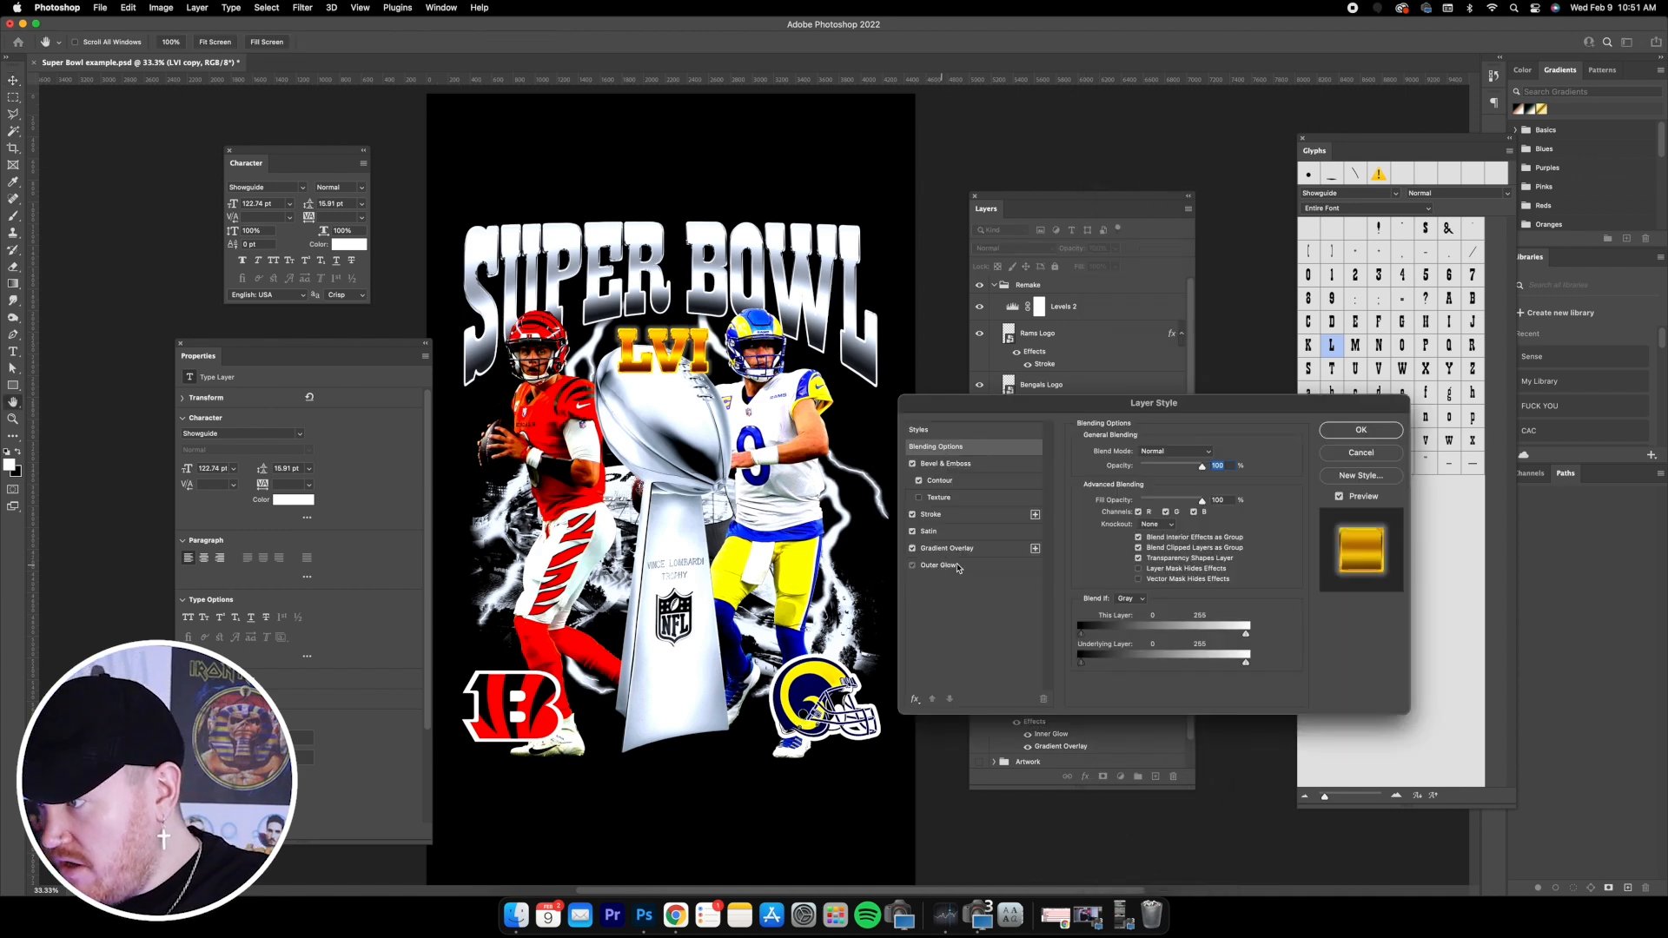
{"action": "left_click", "coordinate": [940, 566]}
{"action": "left_click", "coordinate": [1109, 498]}
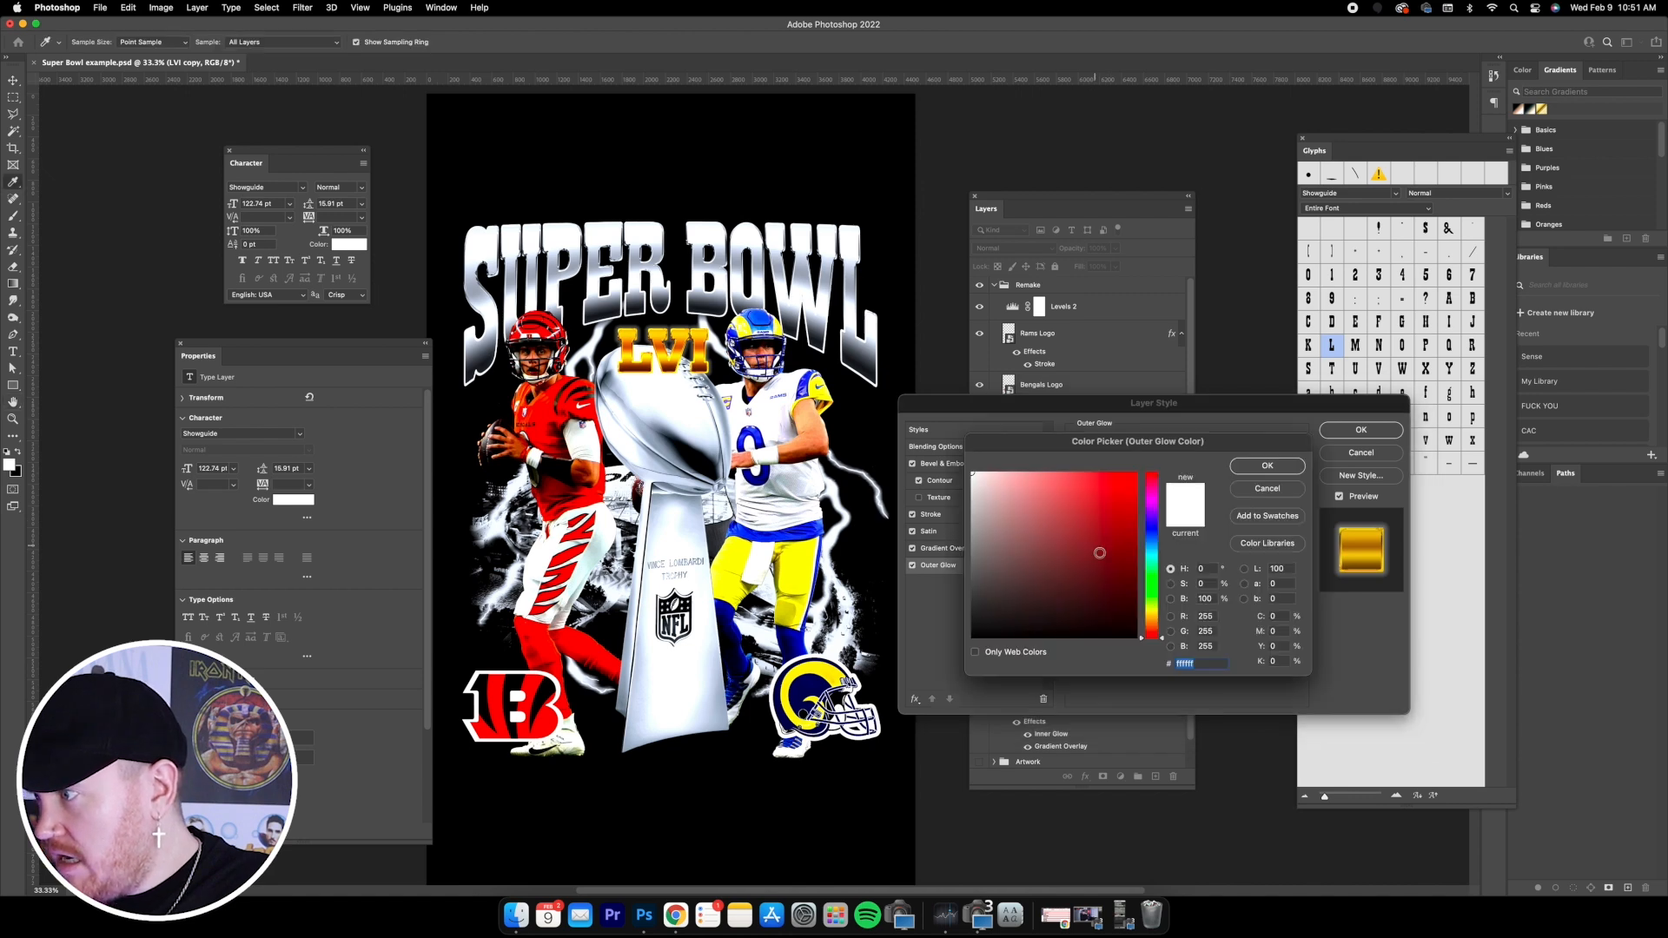
{"action": "key", "text": "Return"}
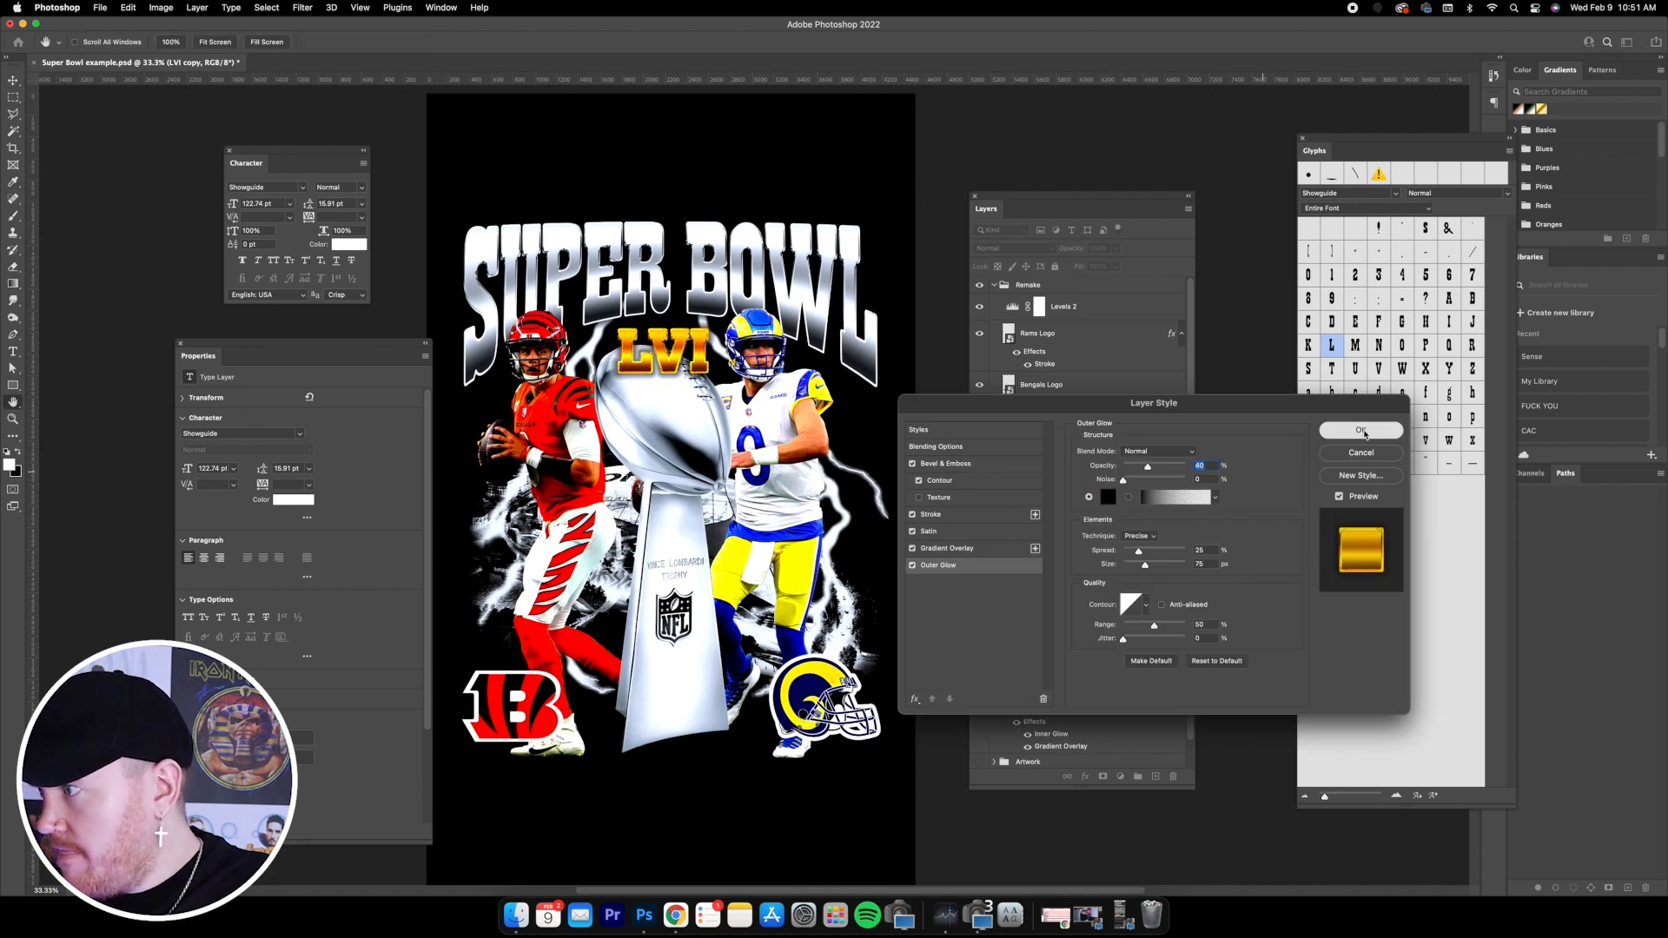
{"action": "left_click", "coordinate": [1361, 430]}
- Convert the LVI copy layer to a smart object and fully desaturate it with Hue/Saturation
{"action": "right_click", "coordinate": [1078, 418]}
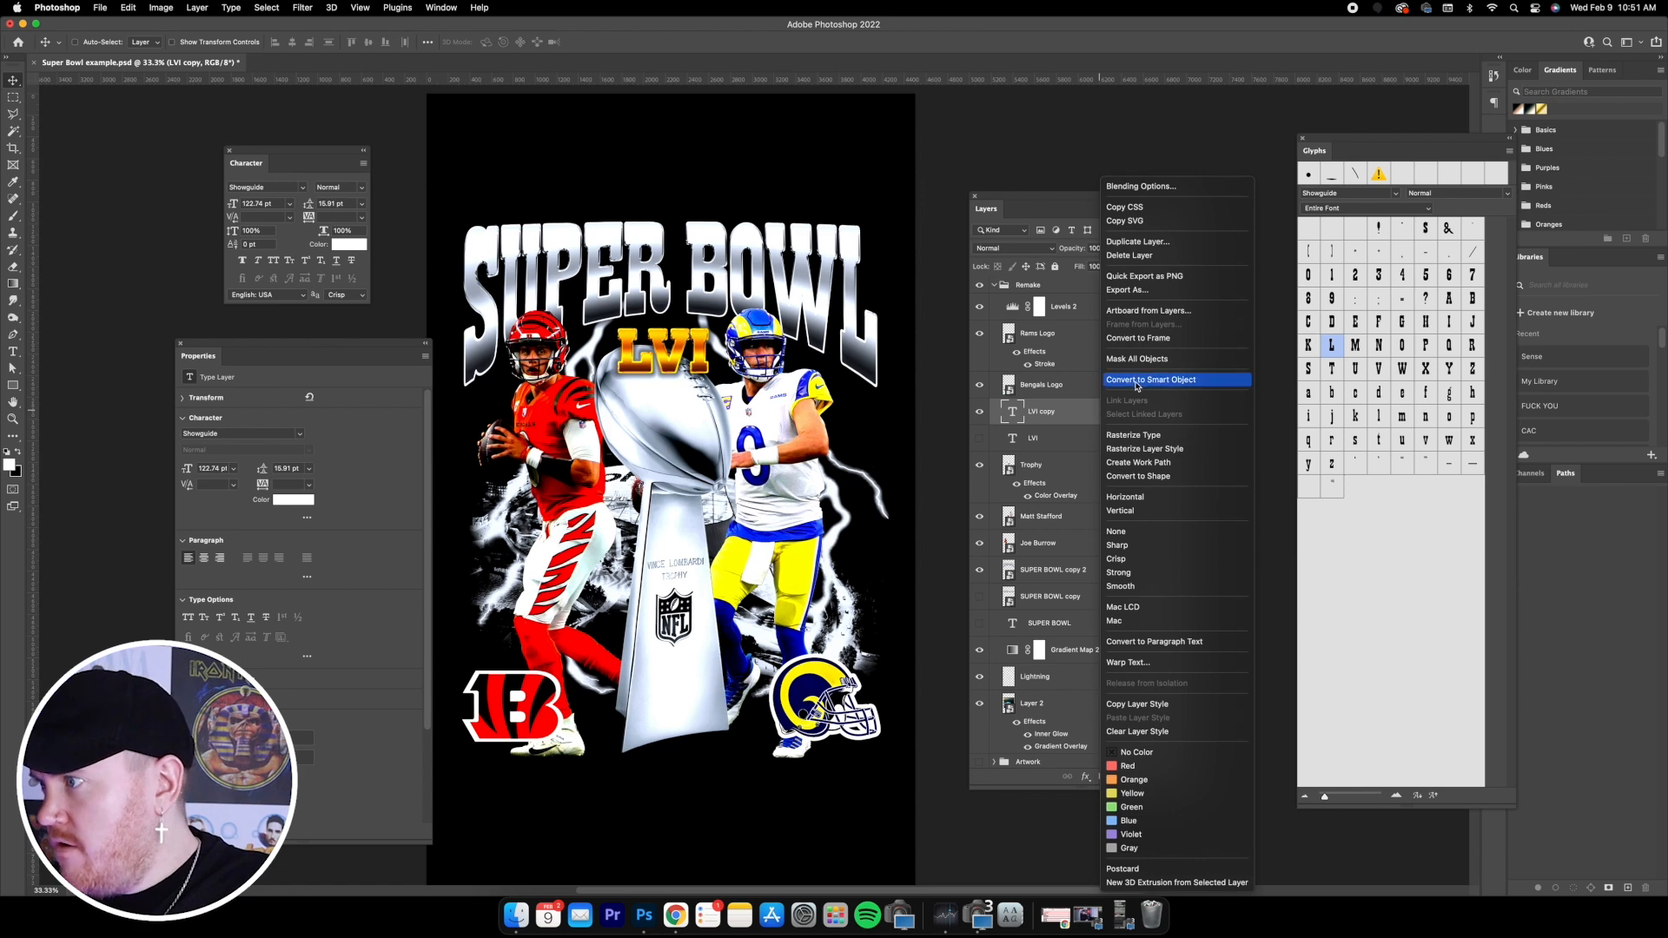
{"action": "left_click", "coordinate": [1142, 384]}
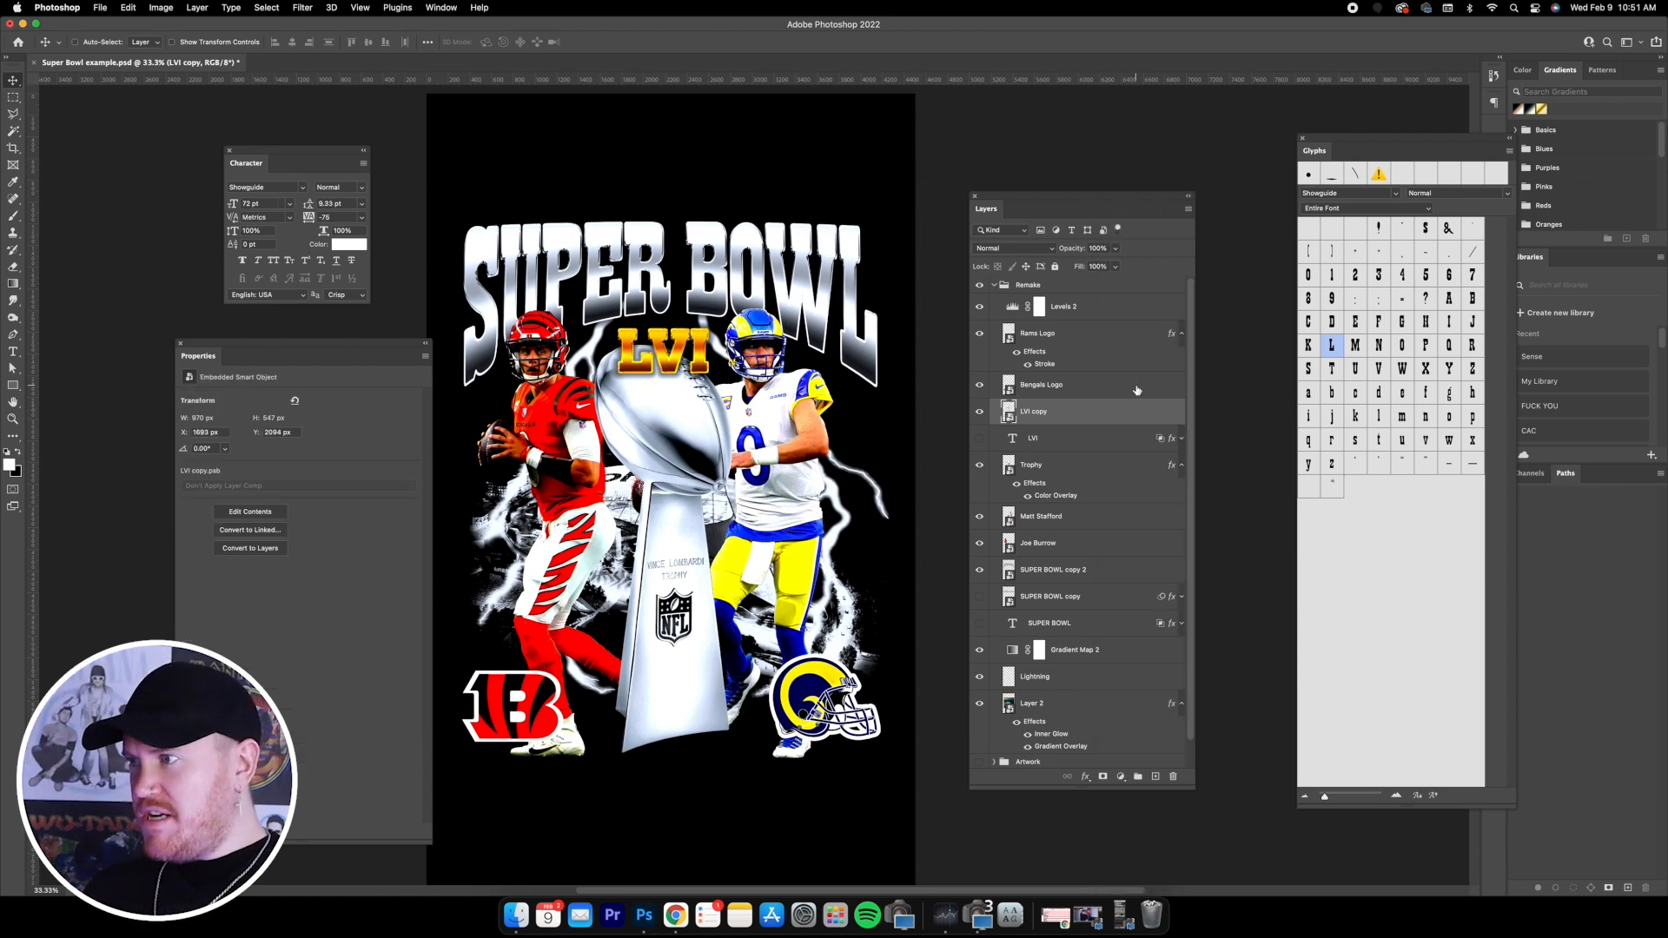
{"action": "key", "text": "super+u"}
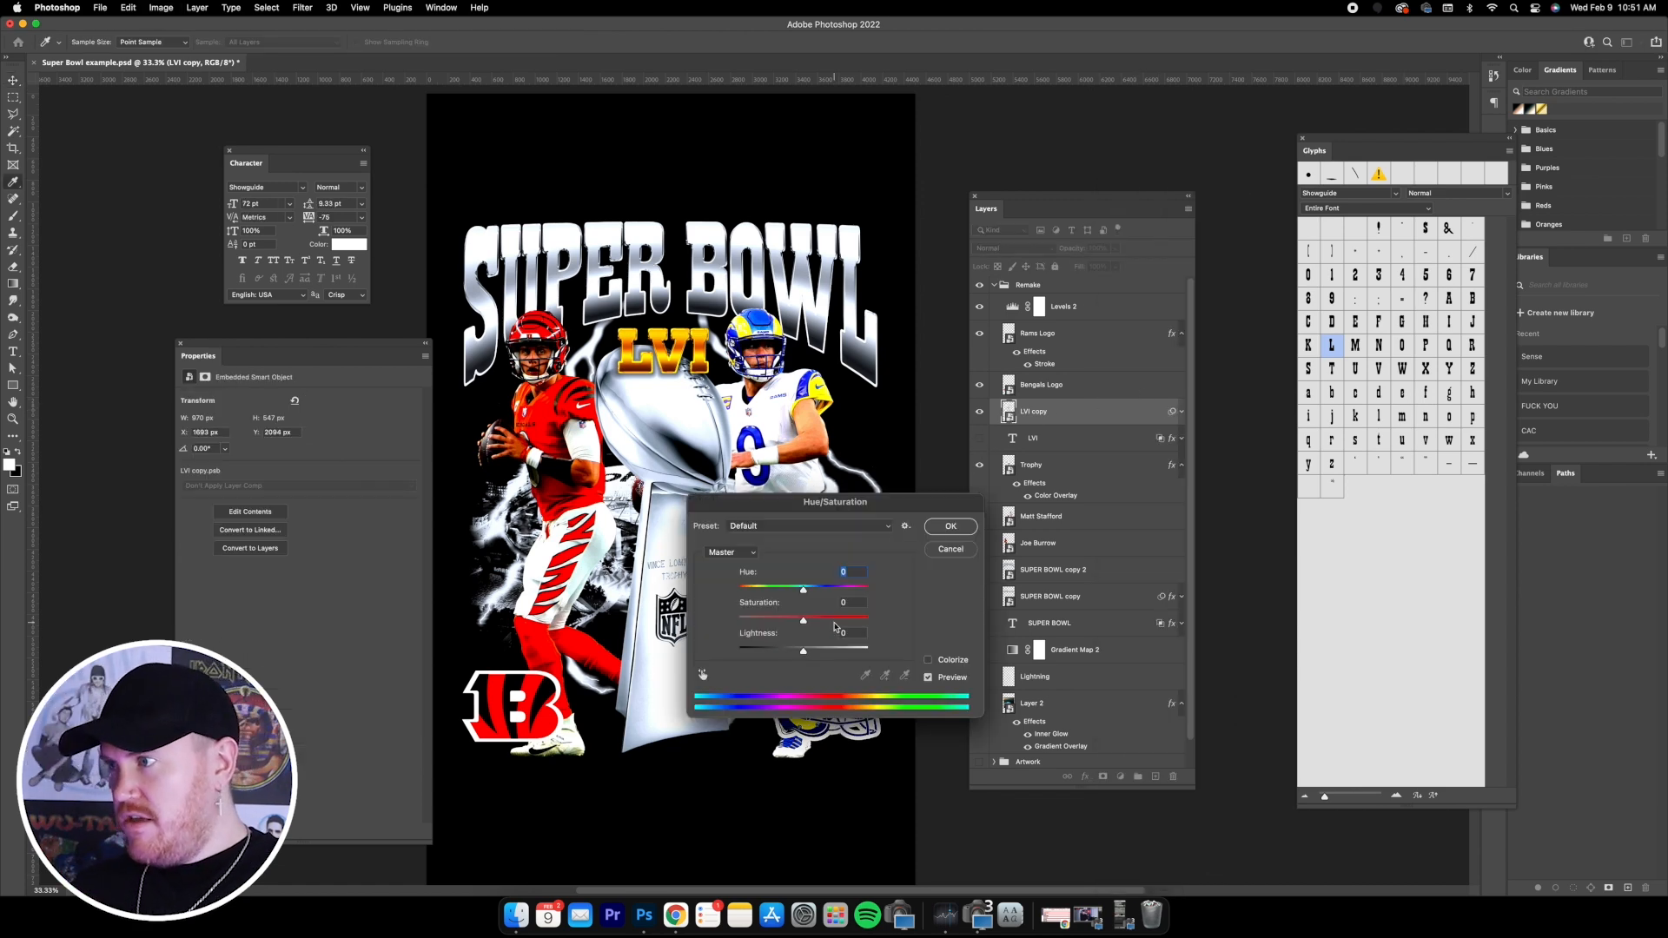
{"action": "left_click_drag", "start_coordinate": [802, 620], "coordinate": [739, 621]}
{"action": "left_click", "coordinate": [950, 526]}
- Strongly raise the contrast of the grey LVI copy with a Brightness/Contrast adjustment using Use Legacy
{"action": "left_click", "coordinate": [161, 7]}
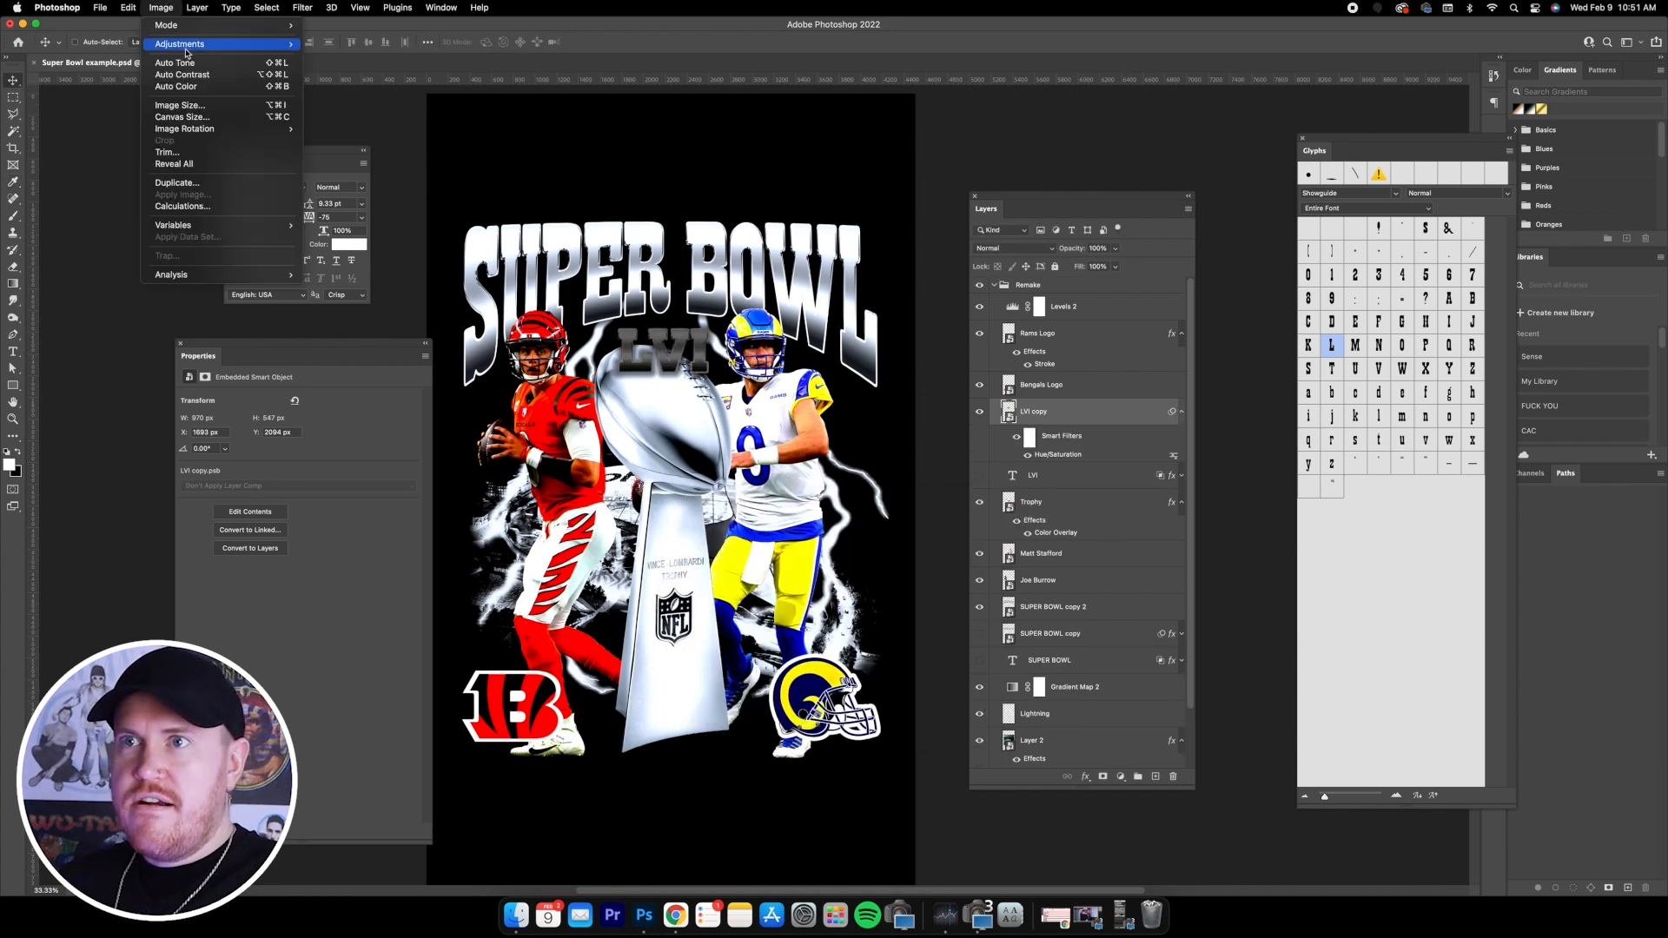
{"action": "mouse_move", "coordinate": [182, 44]}
{"action": "left_click", "coordinate": [418, 46]}
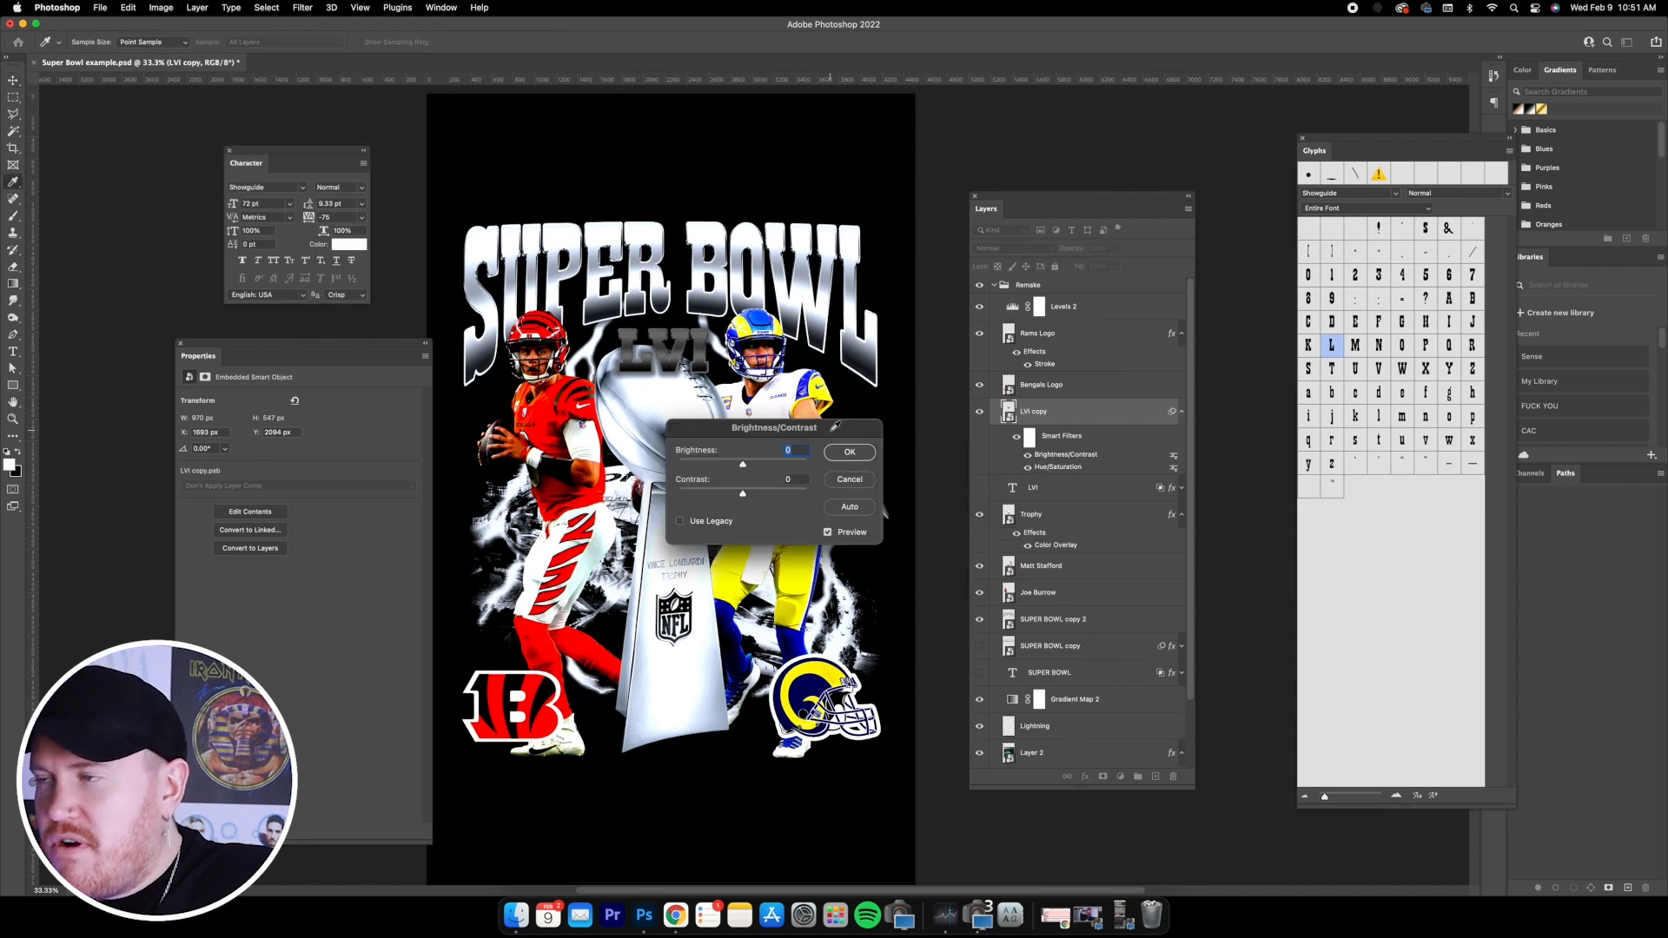
{"action": "left_click_drag", "start_coordinate": [750, 435], "coordinate": [772, 445]}
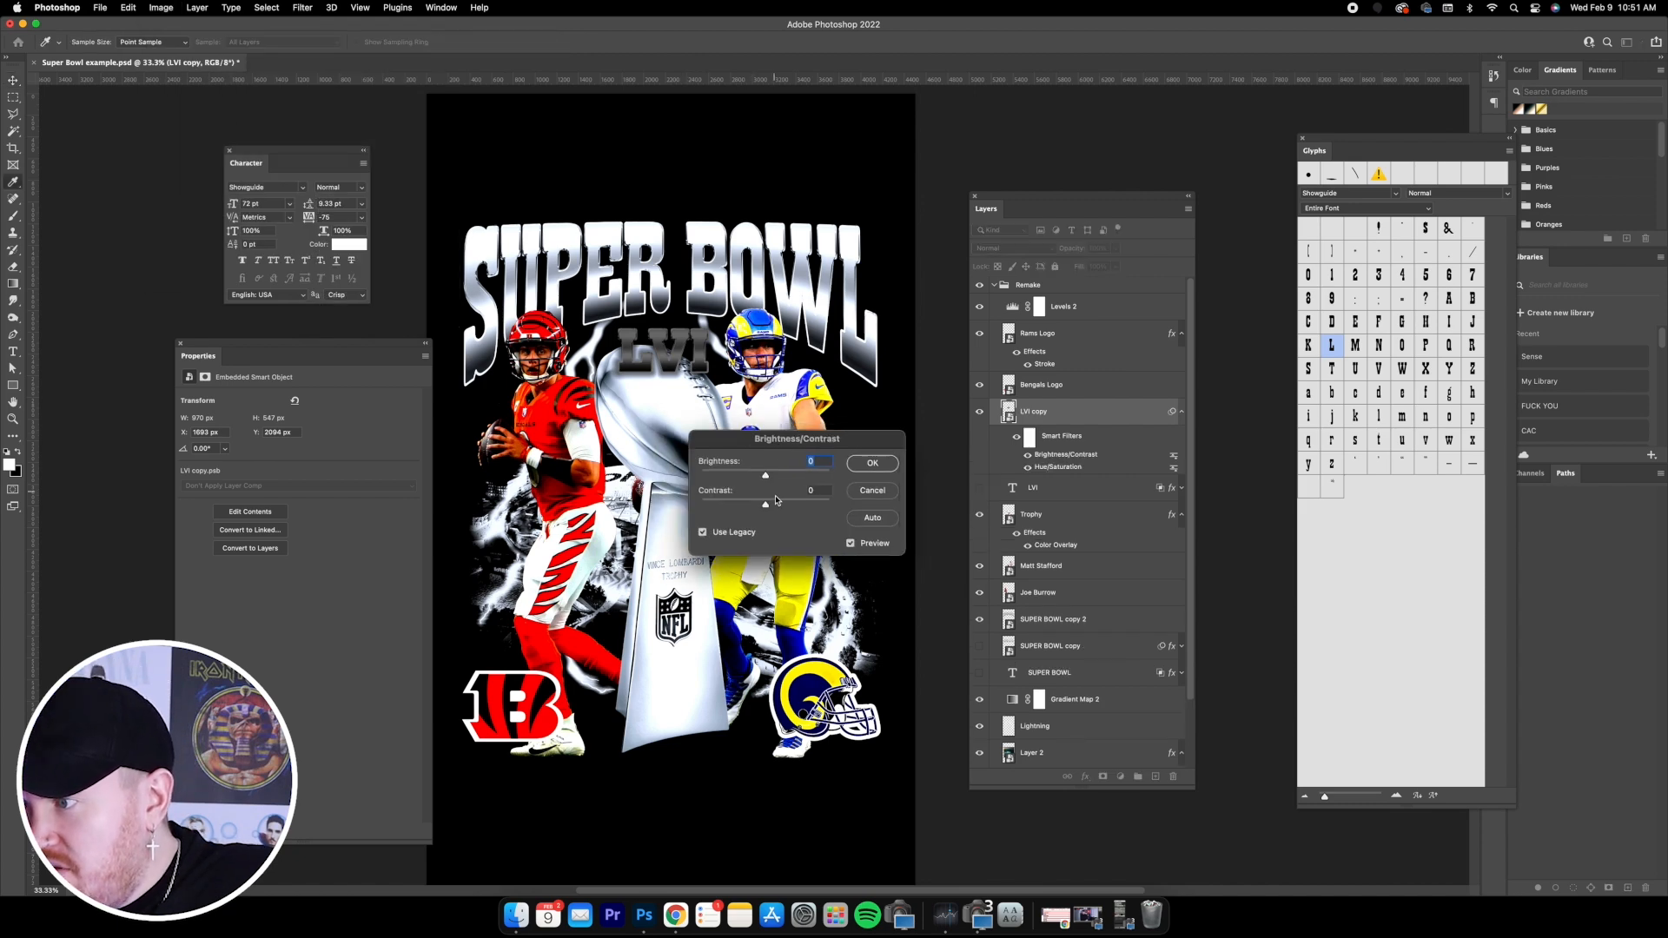
{"action": "left_click_drag", "start_coordinate": [767, 507], "coordinate": [800, 506]}
{"action": "scroll", "coordinate": [1094, 454], "scroll_direction": "down", "scroll_amount": 2}
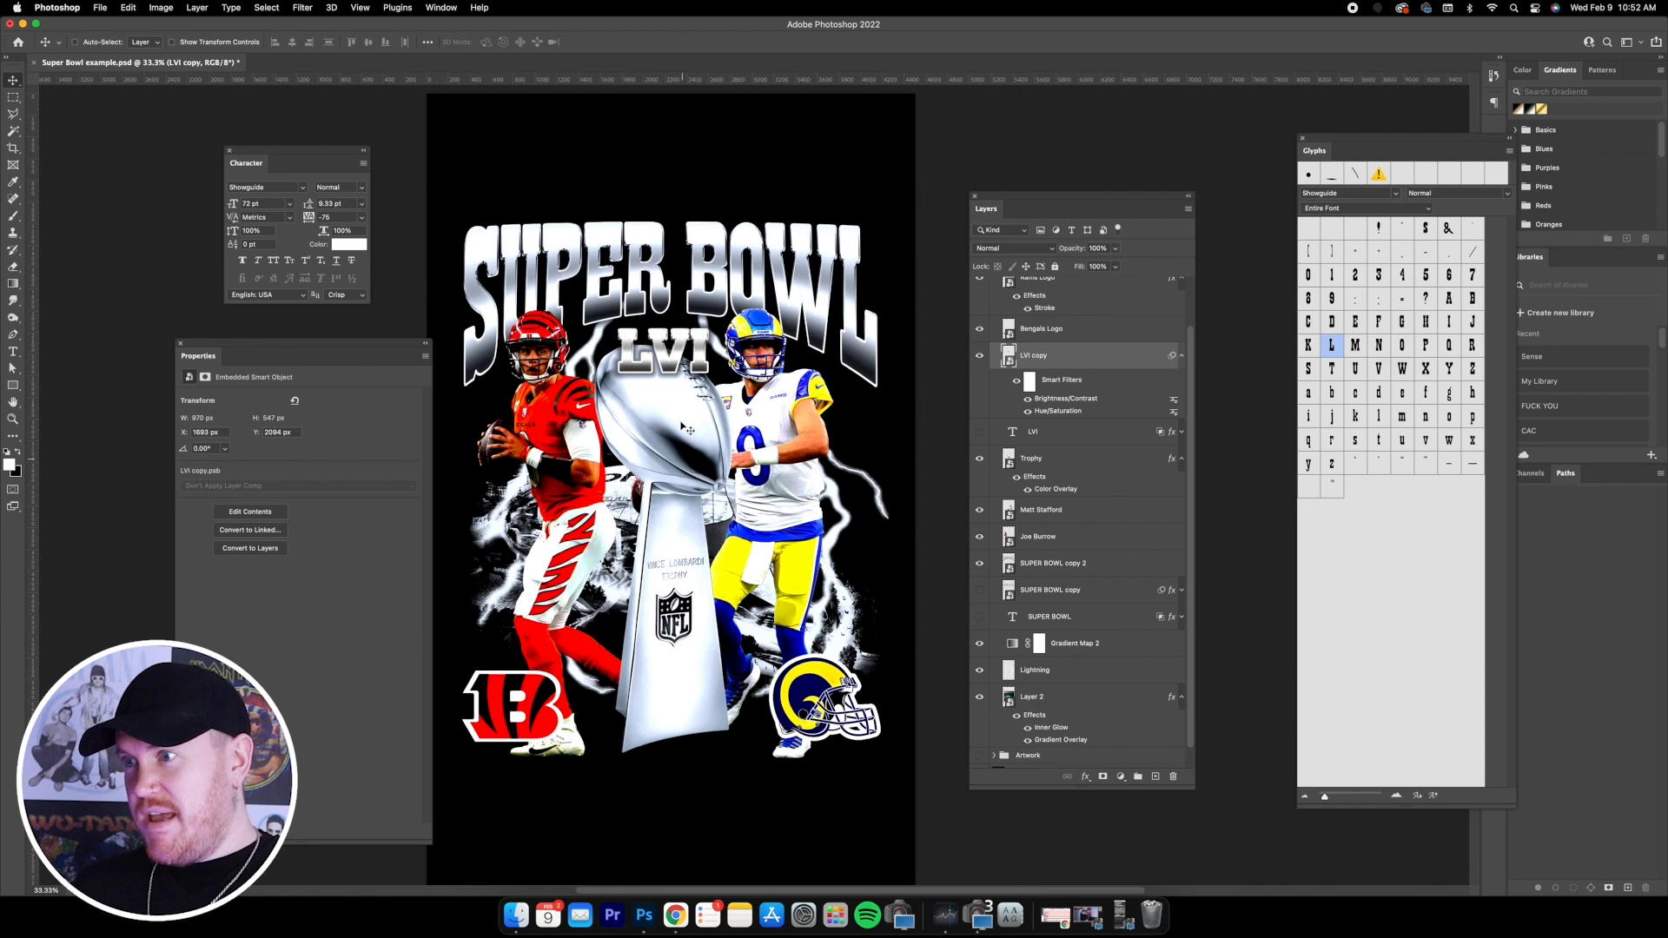
- Look up the hex colour of the Trophy layer's Color Overlay, and select the LVI copy smart object
{"action": "scroll", "coordinate": [1069, 517], "scroll_direction": "down", "scroll_amount": 1}
{"action": "double_click", "coordinate": [1074, 440]}
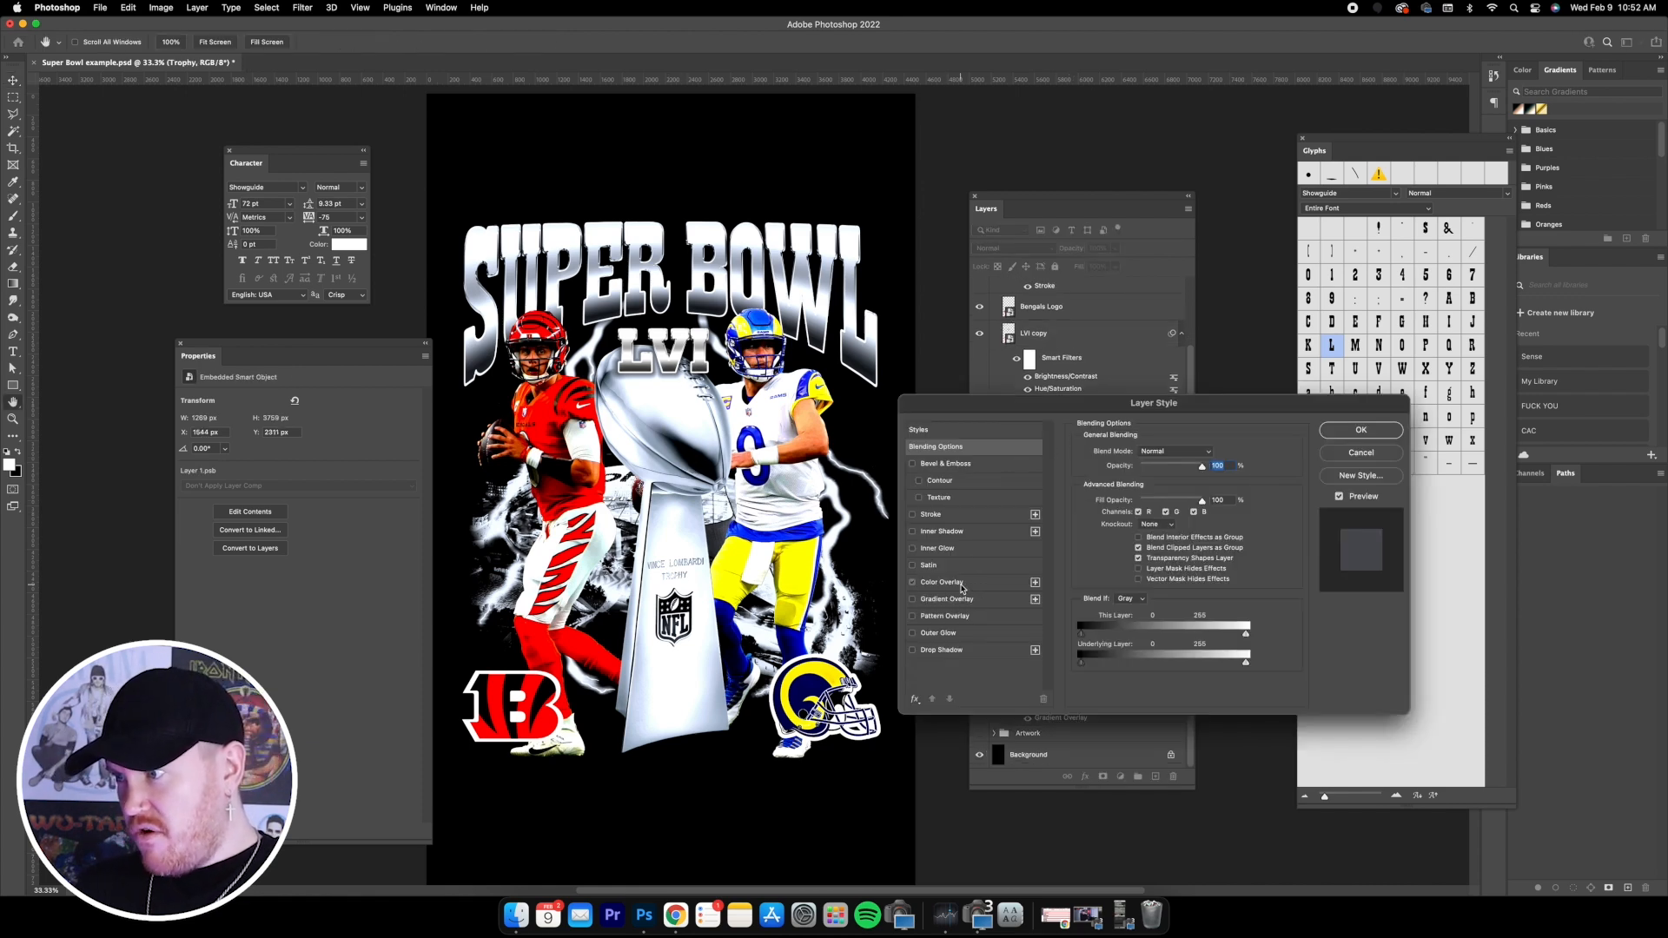
{"action": "left_click", "coordinate": [942, 582]}
{"action": "left_click", "coordinate": [1206, 458]}
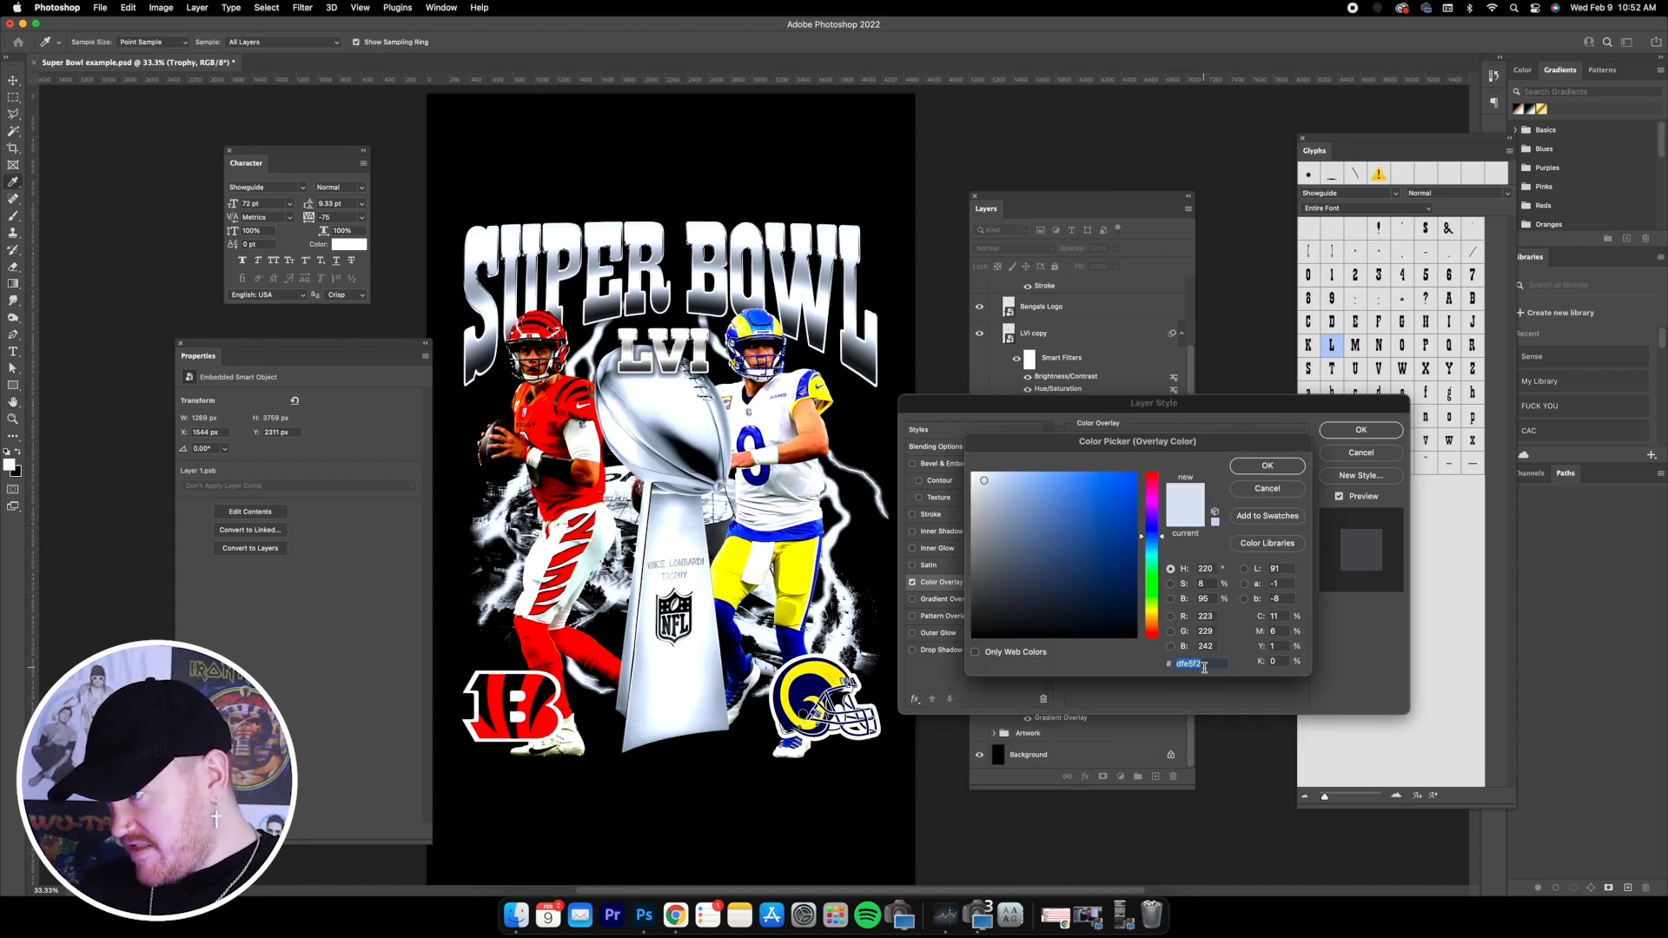
{"action": "left_click", "coordinate": [1264, 468]}
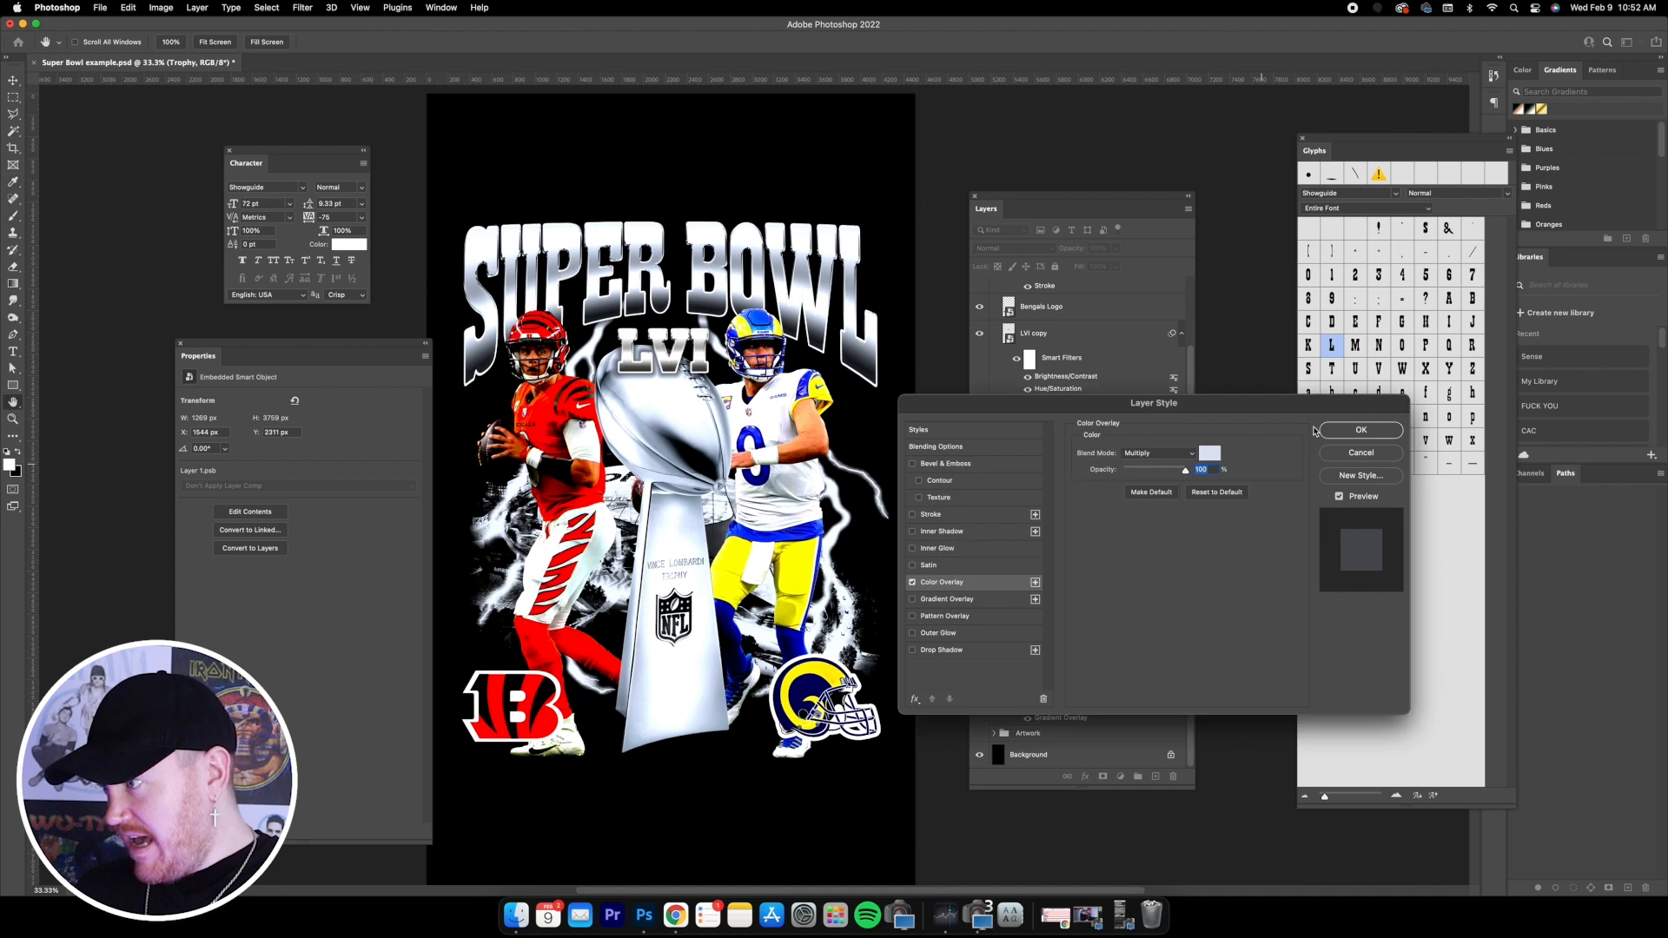
{"action": "left_click", "coordinate": [1361, 430]}
{"action": "left_click", "coordinate": [1067, 339]}
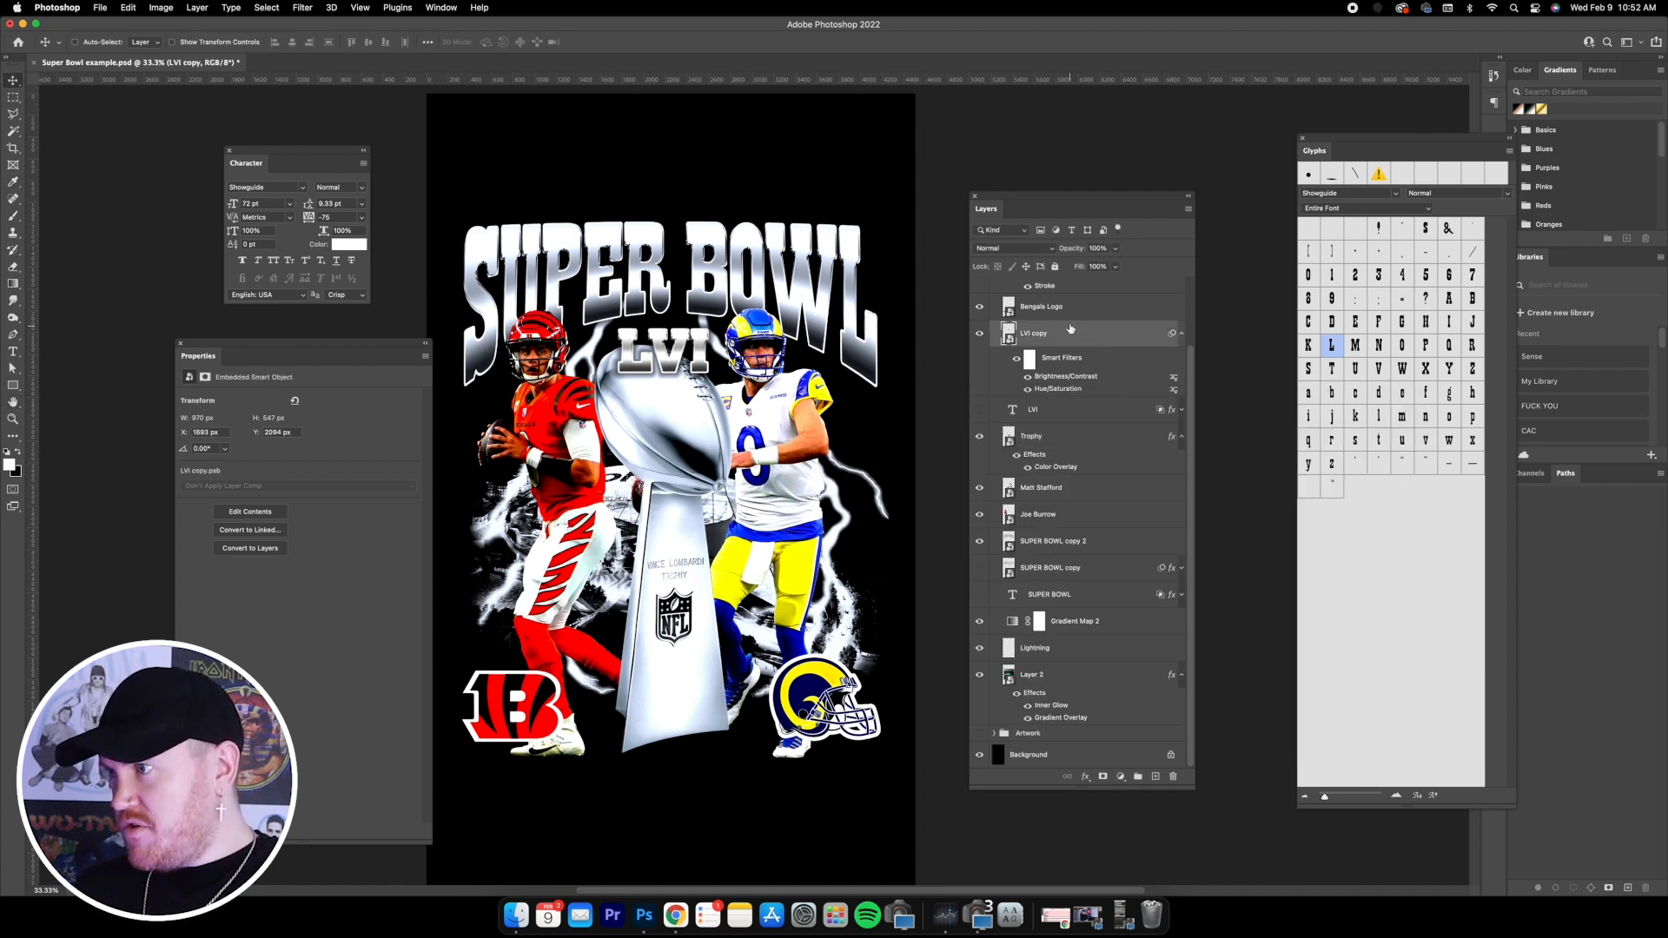
- Add a Multiply Color Overlay in #dfe5f2 at 100% opacity to the LVI copy layer
{"action": "double_click", "coordinate": [1091, 337]}
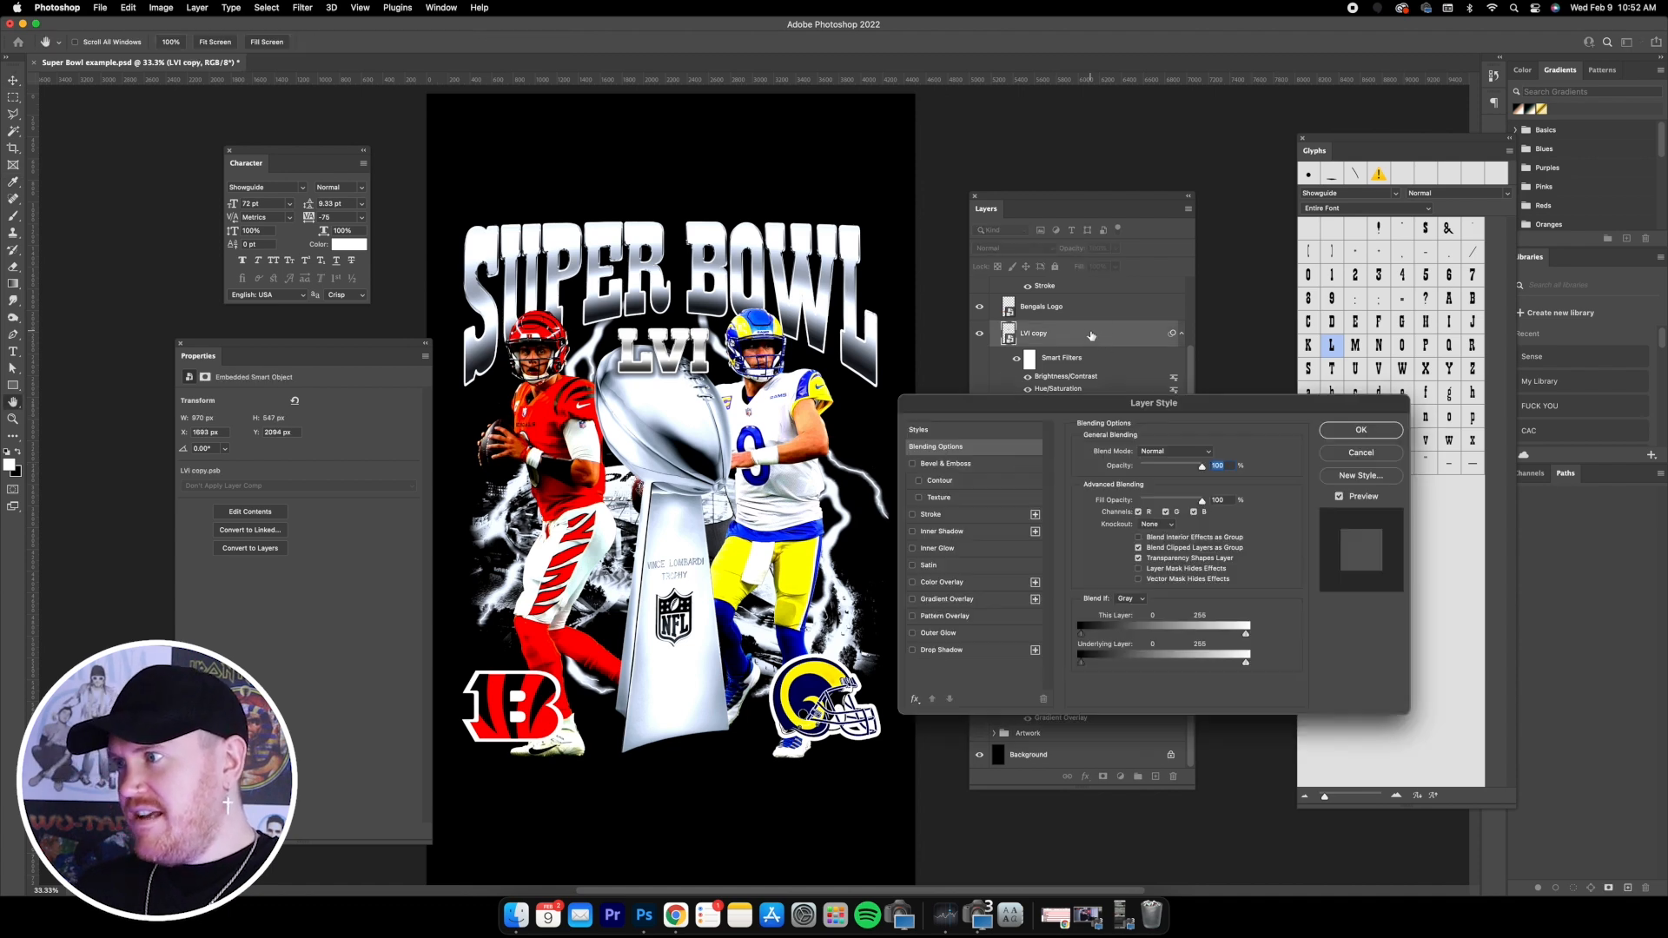
{"action": "left_click", "coordinate": [974, 583]}
{"action": "left_click", "coordinate": [1213, 455]}
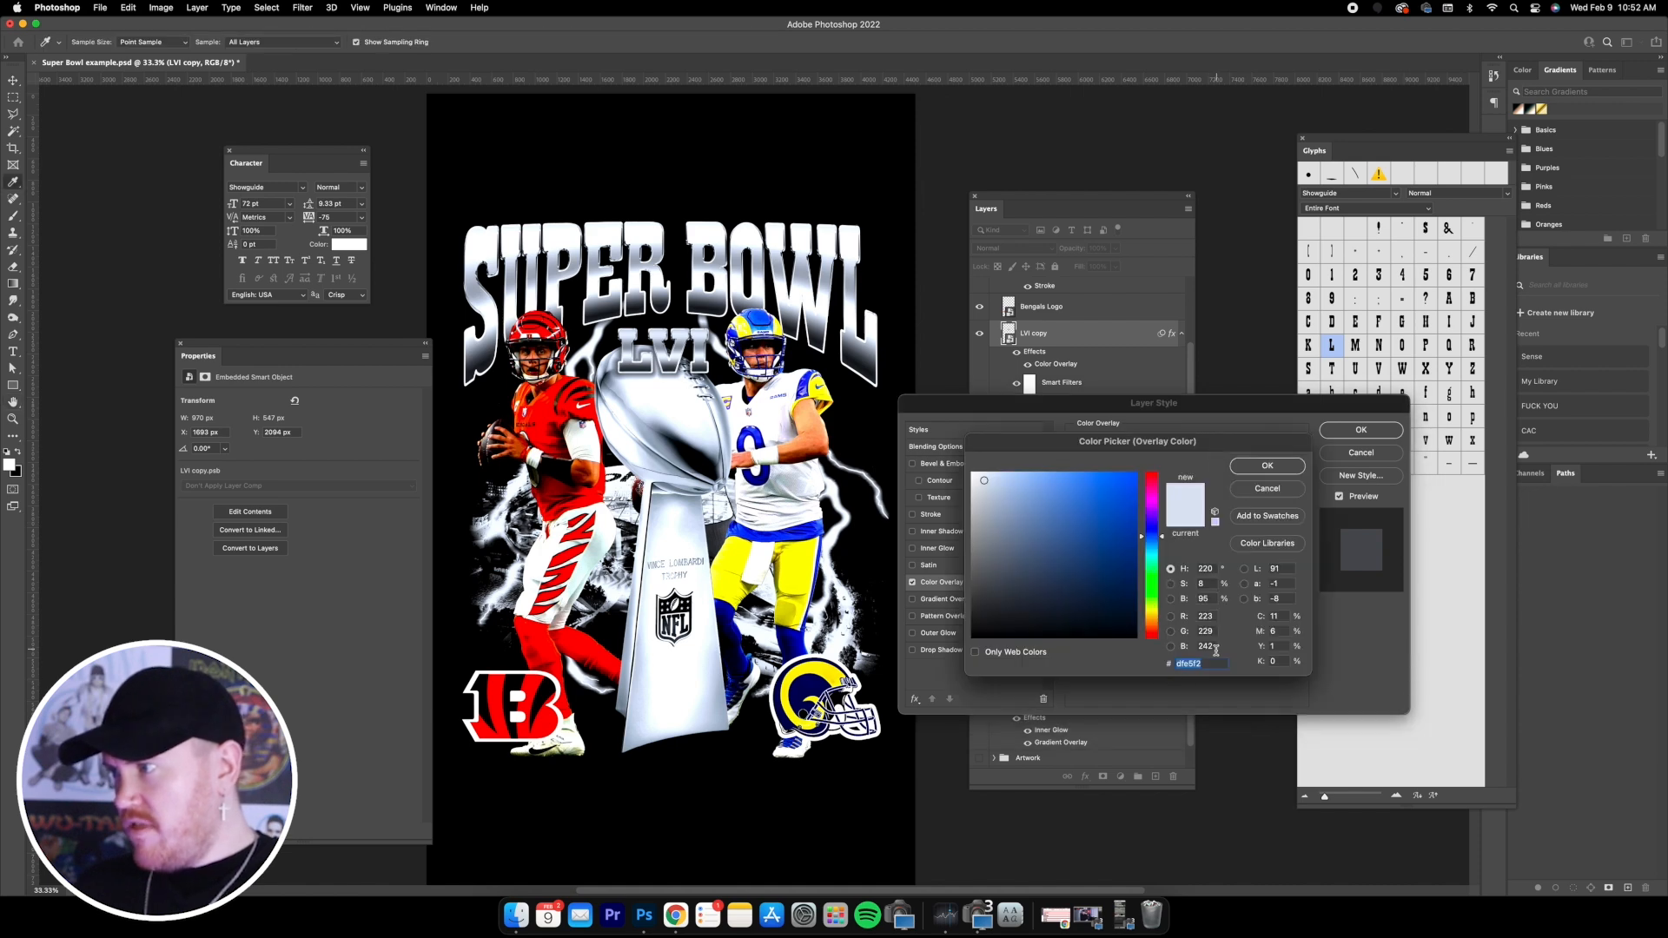
{"action": "left_click", "coordinate": [1252, 469]}
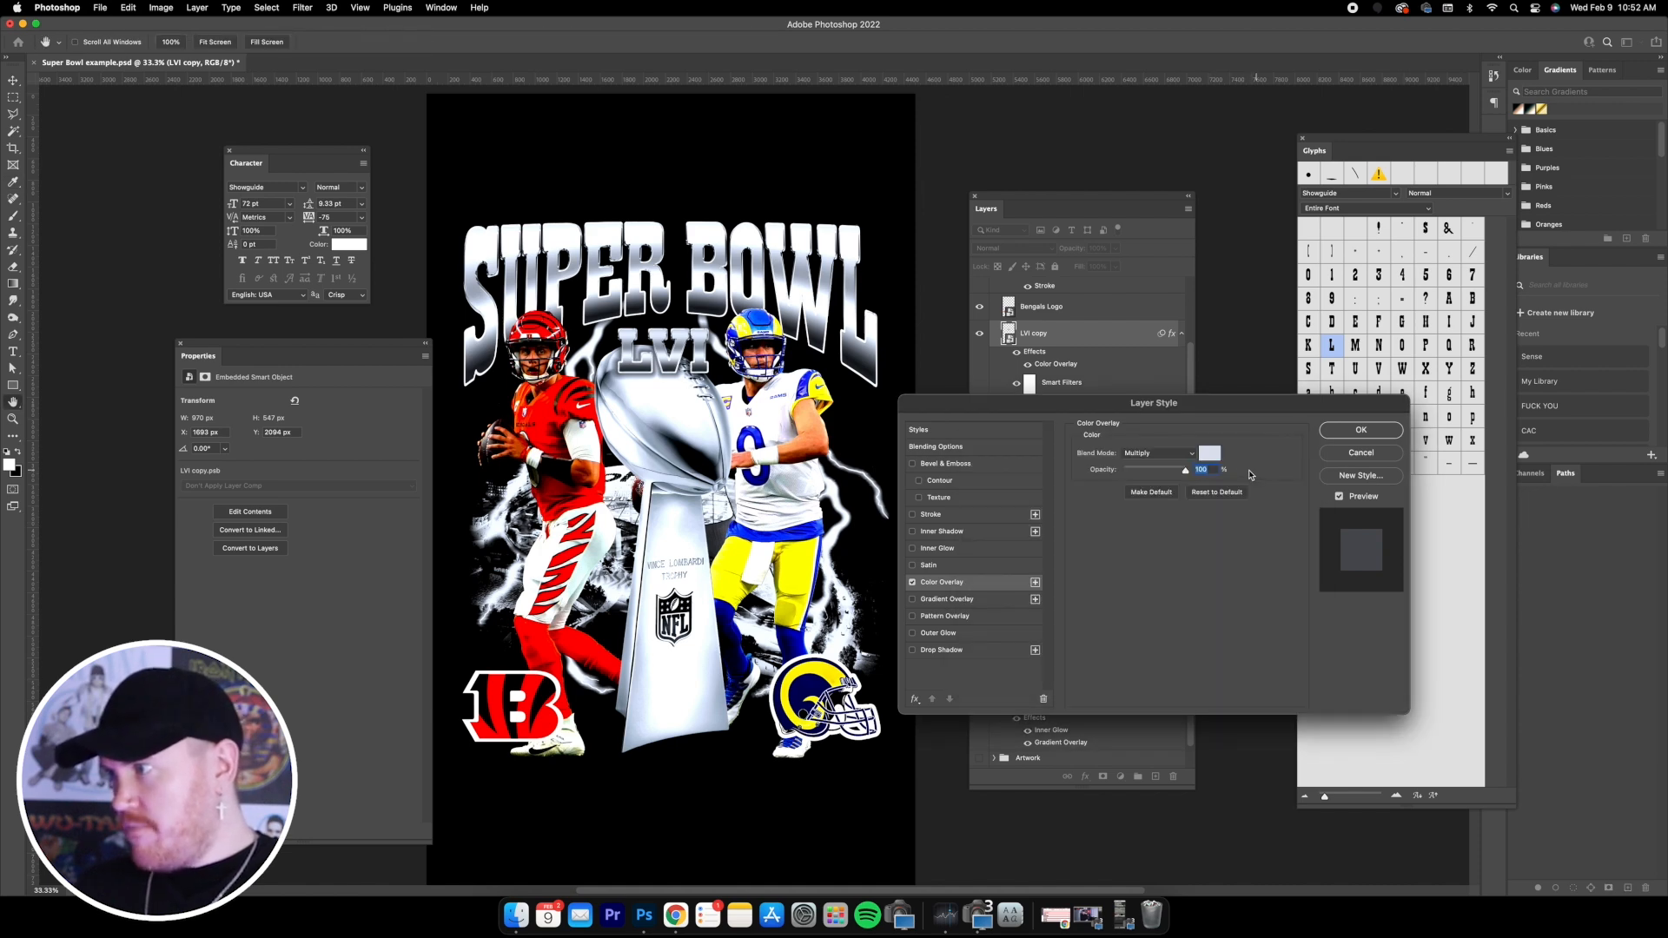
{"action": "left_click", "coordinate": [1359, 430]}
- Move the LVI text up towards the SUPER BOWL heading, and fine-tune it by nudging it down 20 px
{"action": "left_click_drag", "start_coordinate": [685, 353], "coordinate": [683, 342]}
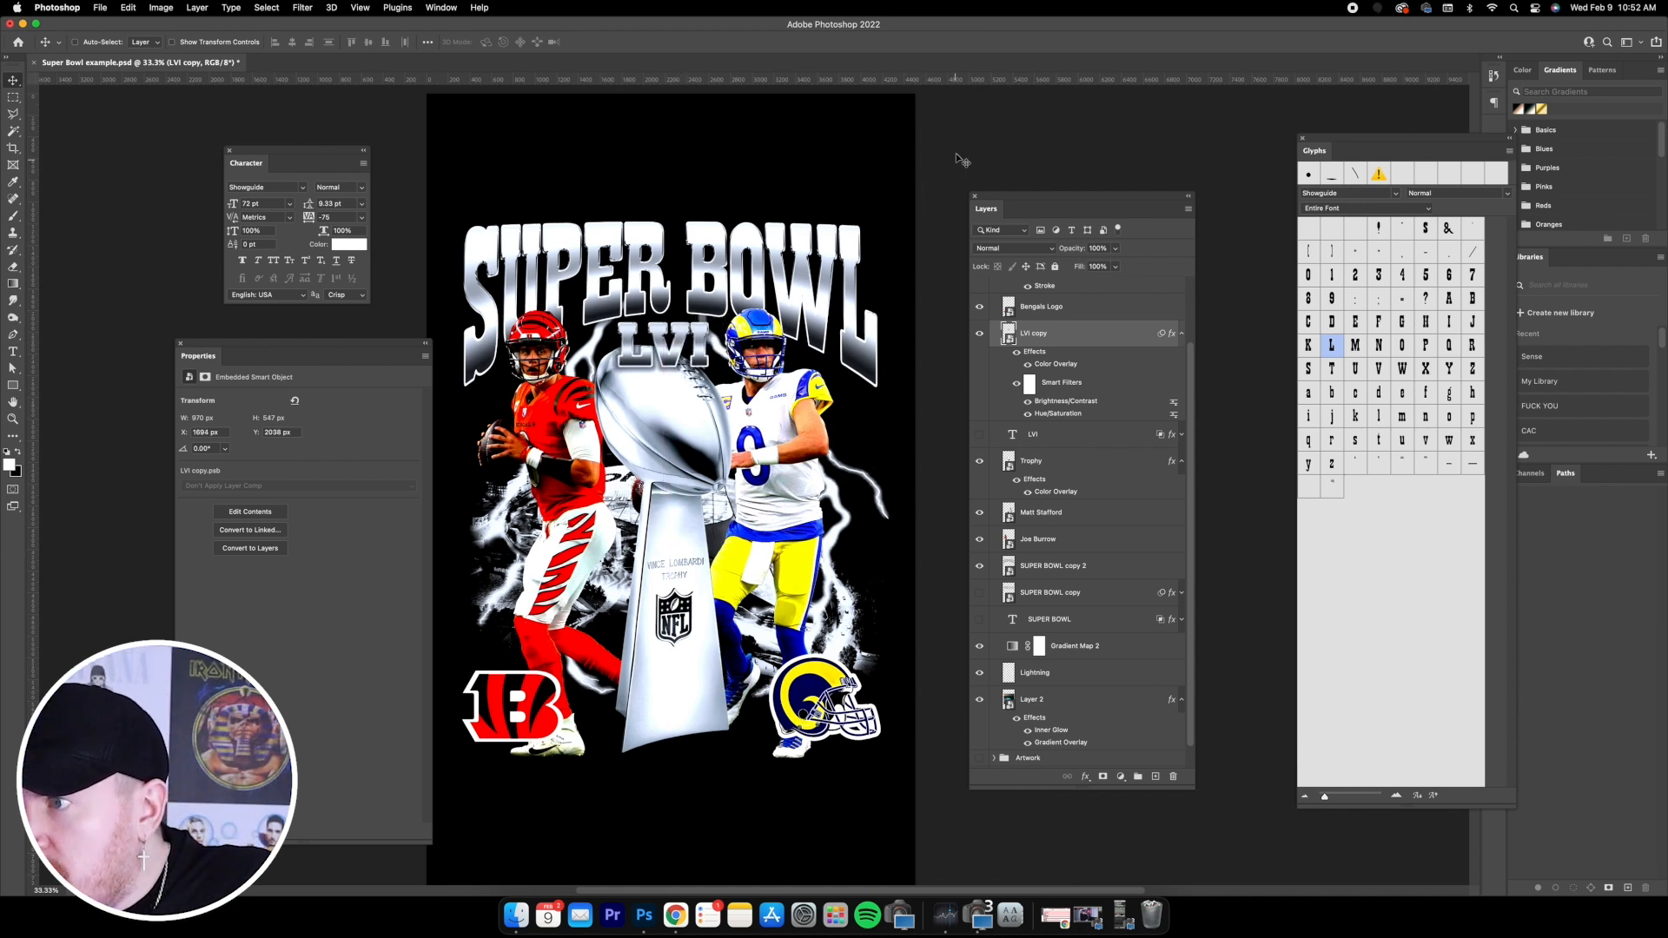
{"action": "key", "text": "Down"}
{"action": "key", "text": "Down"}
{"action": "key", "text": "Down"}
{"action": "key", "text": "Down"}
{"action": "key", "text": "Down"}
{"action": "key", "text": "Down"}
{"action": "key", "text": "Down"}
{"action": "key", "text": "Down"}
{"action": "key", "text": "Down"}
{"action": "key", "text": "Down"}
{"action": "key", "text": "Down"}
{"action": "key", "text": "Down"}
{"action": "key", "text": "Down"}
{"action": "key", "text": "Down"}
{"action": "key", "text": "Down"}
{"action": "key", "text": "Down"}
{"action": "key", "text": "Down"}
{"action": "key", "text": "Down"}
{"action": "key", "text": "Down"}
{"action": "key", "text": "Down"}
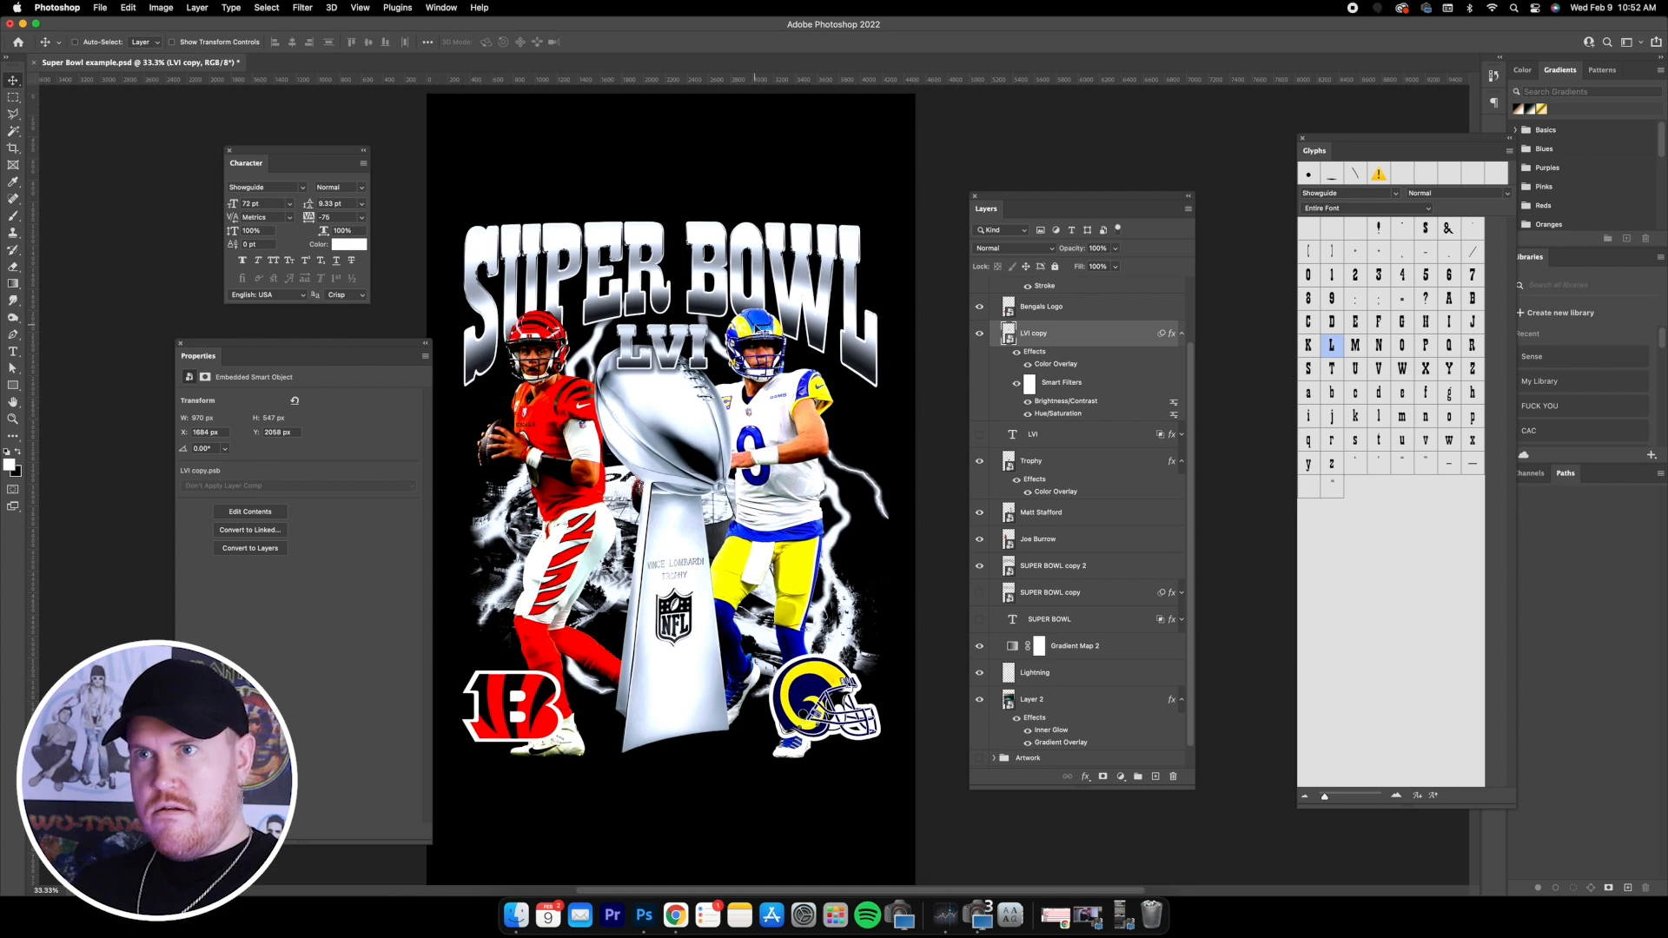
- Move the SUPER BOWL copy 2 heading up 40 px in total, and raise the LVI copy text to match
{"action": "right_click", "coordinate": [644, 237]}
{"action": "left_click", "coordinate": [650, 226]}
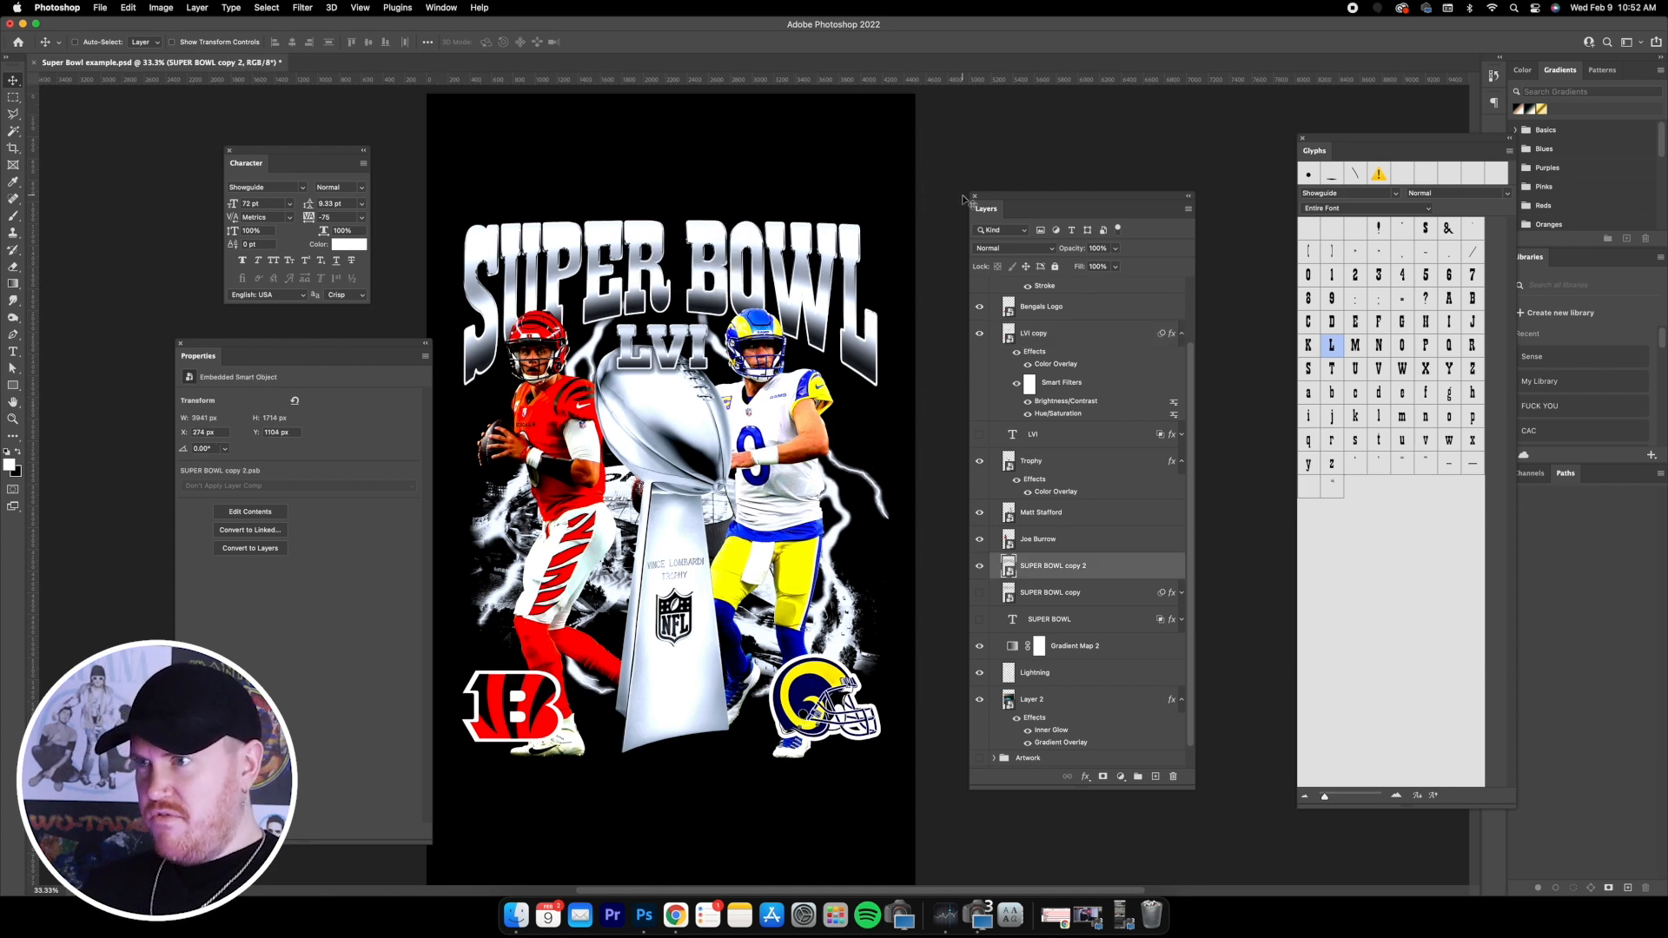
{"action": "key", "text": "shift+Up"}
{"action": "key", "text": "shift+Up"}
{"action": "key", "text": "shift+Up"}
{"action": "key", "text": "shift+Up"}
{"action": "key", "text": "shift+Up"}
{"action": "key", "text": "shift+Down"}
{"action": "right_click", "coordinate": [662, 330]}
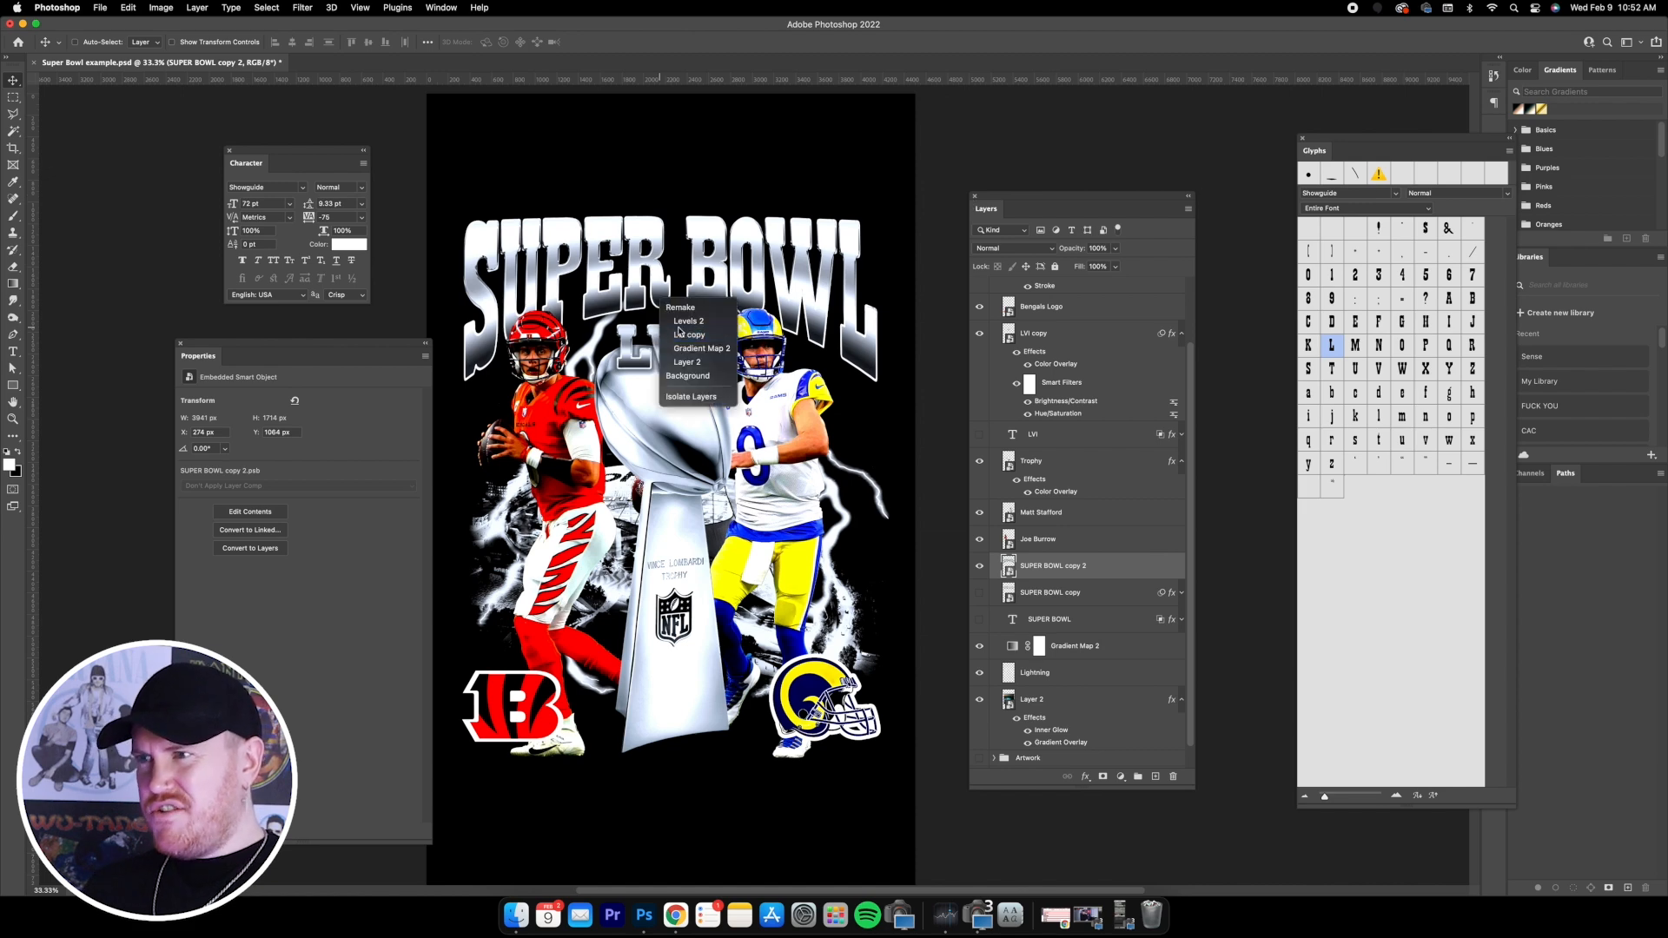
{"action": "left_click", "coordinate": [689, 335]}
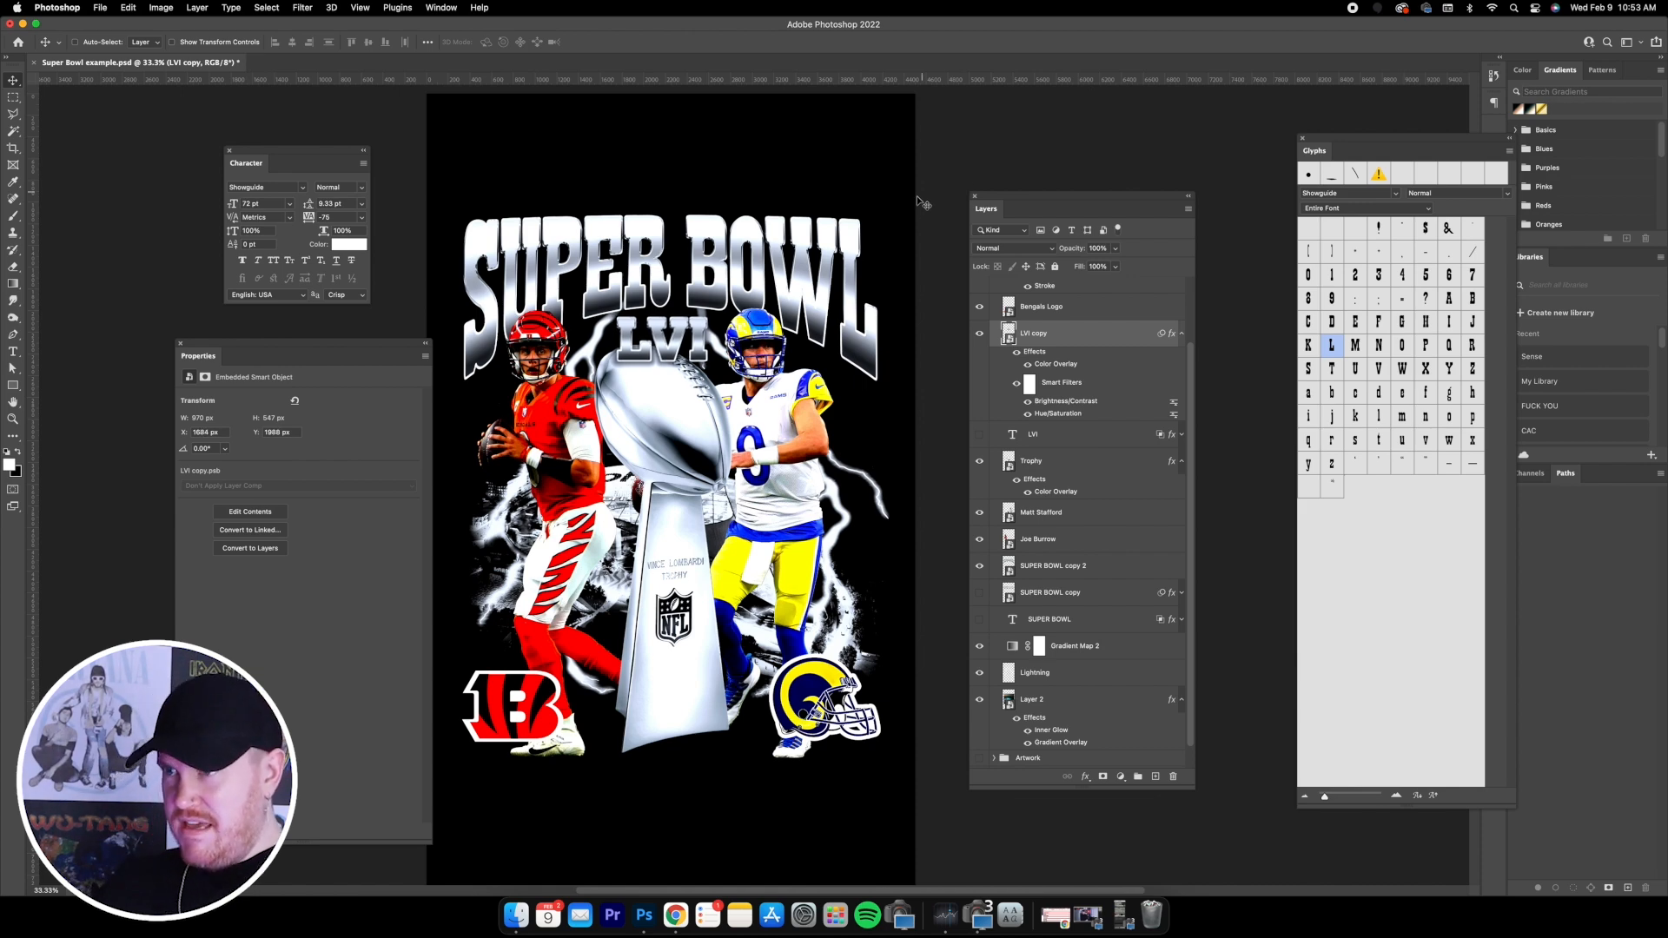
- Start a text layer below the Bengals logo in Eurostile Regular with 200 tracking and a 60 pt size
{"action": "left_click", "coordinate": [13, 351]}
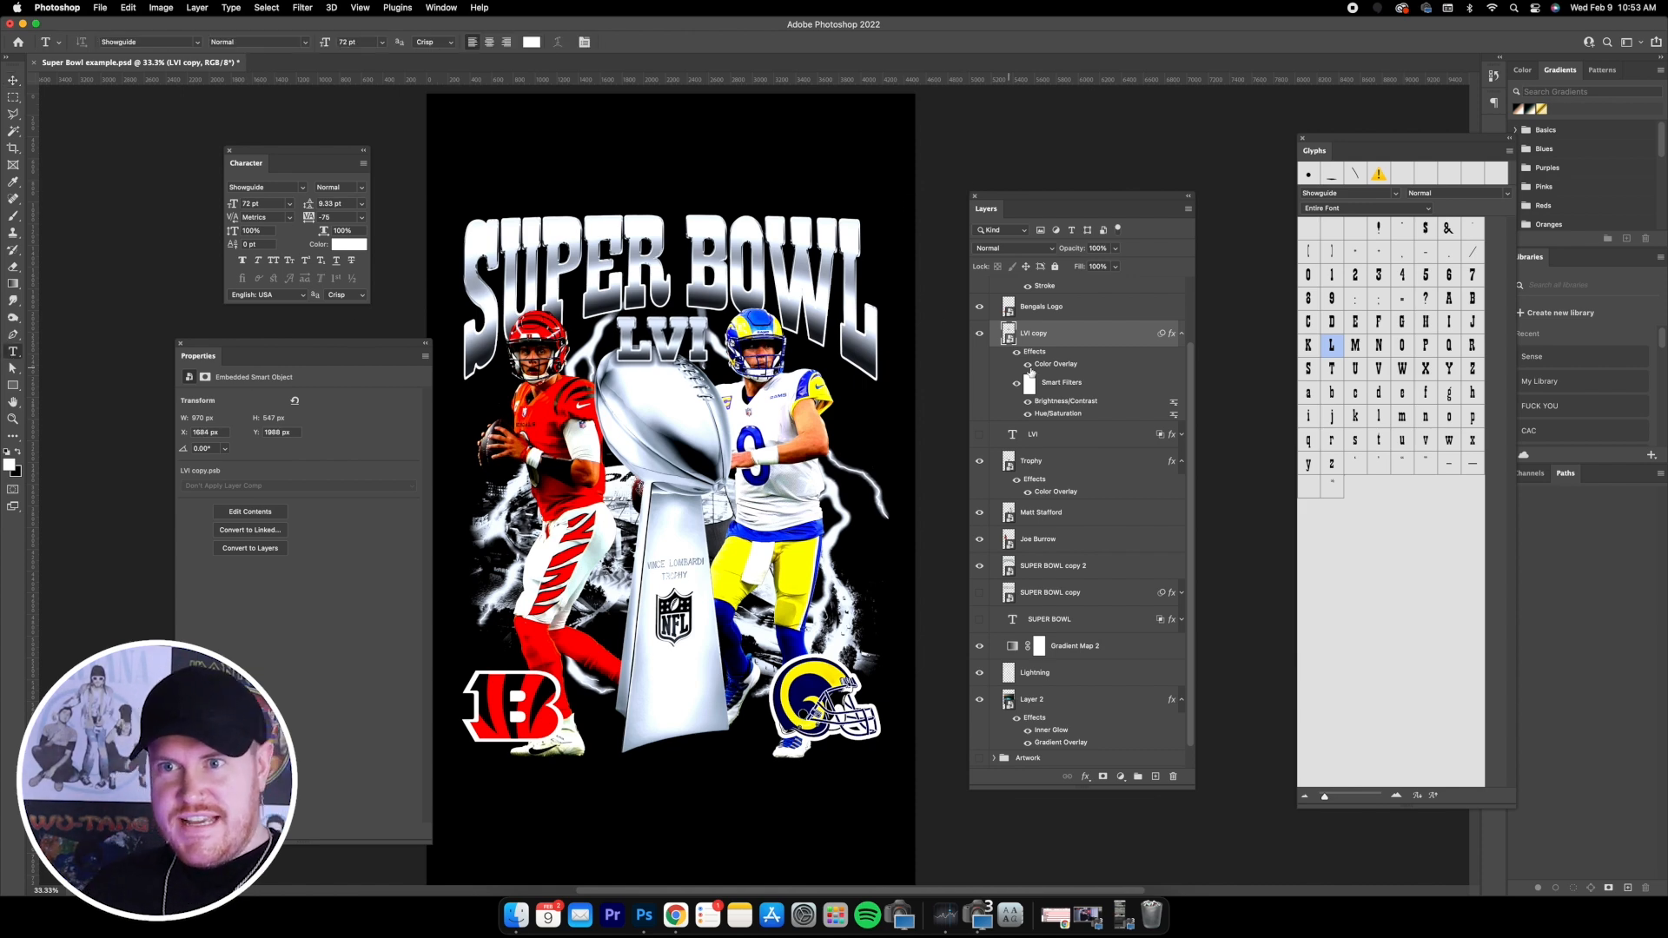
{"action": "left_click", "coordinate": [489, 799]}
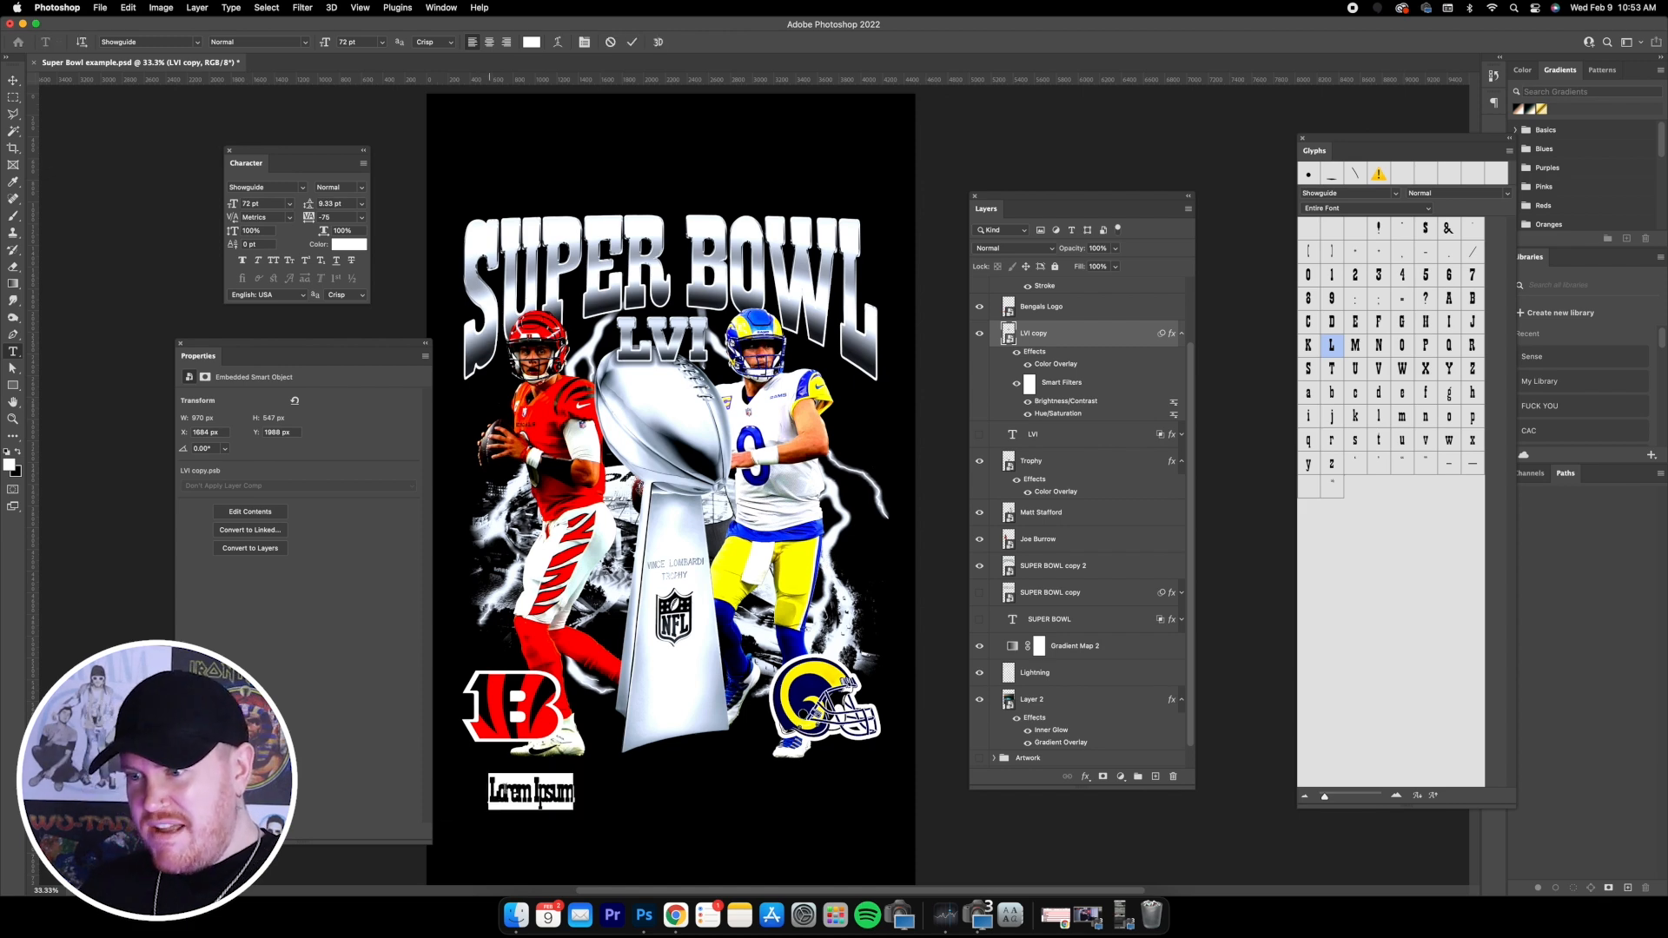
{"action": "left_click", "coordinate": [306, 187]}
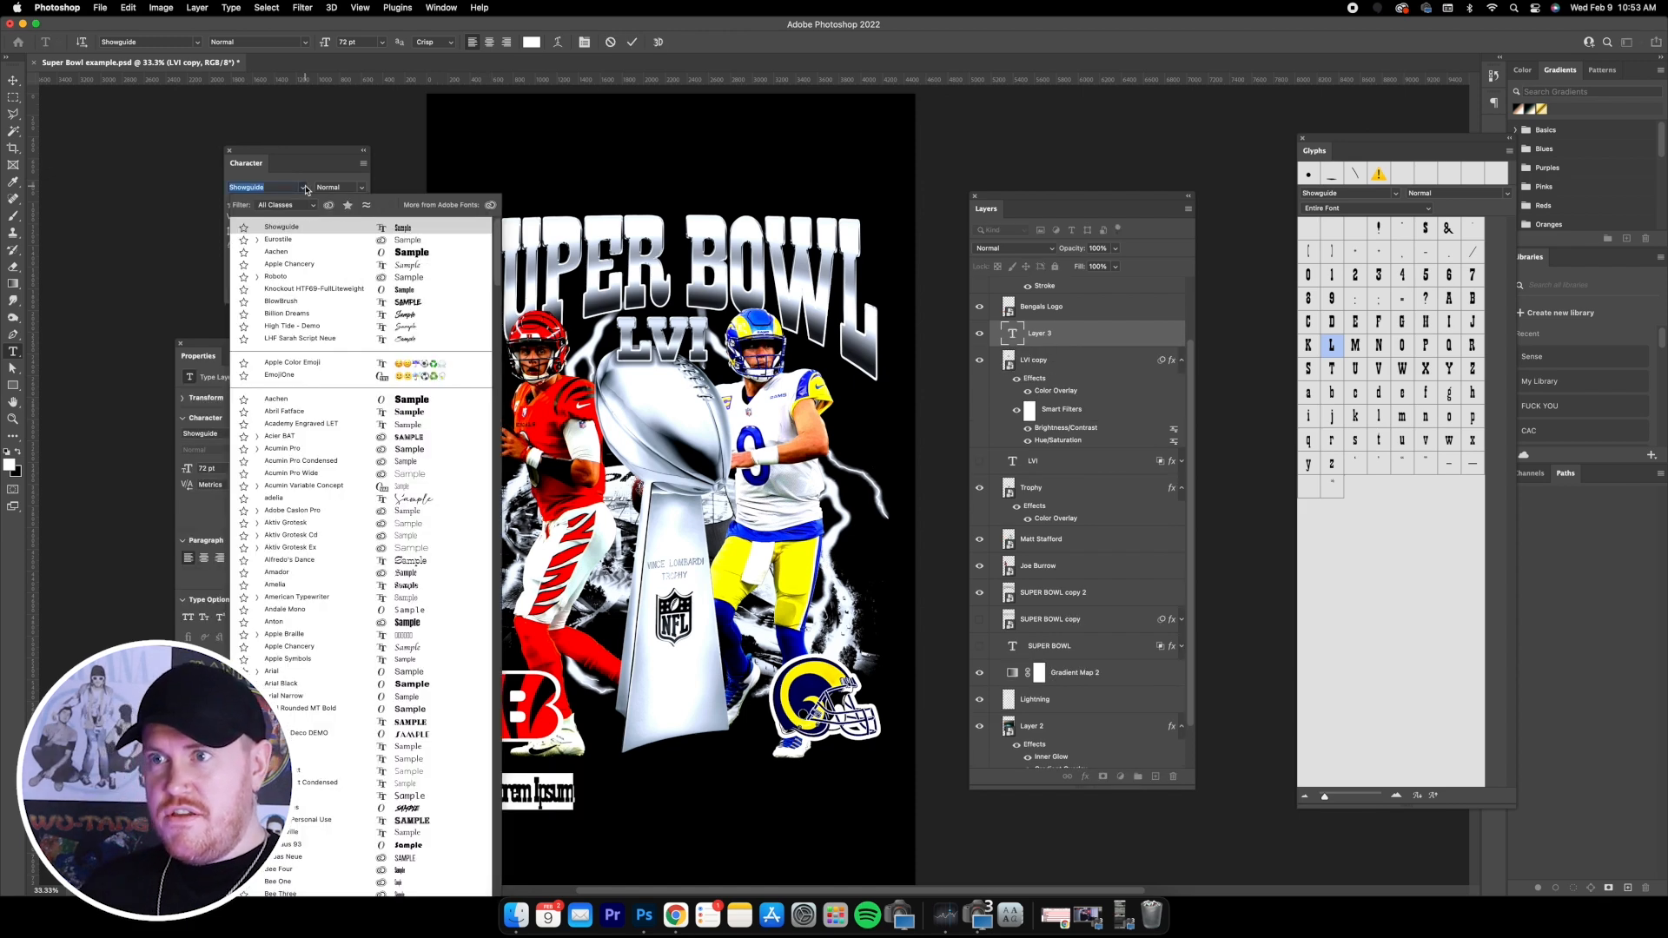
{"action": "left_click", "coordinate": [278, 239]}
{"action": "key", "text": "super+a"}
{"action": "left_click", "coordinate": [361, 217]}
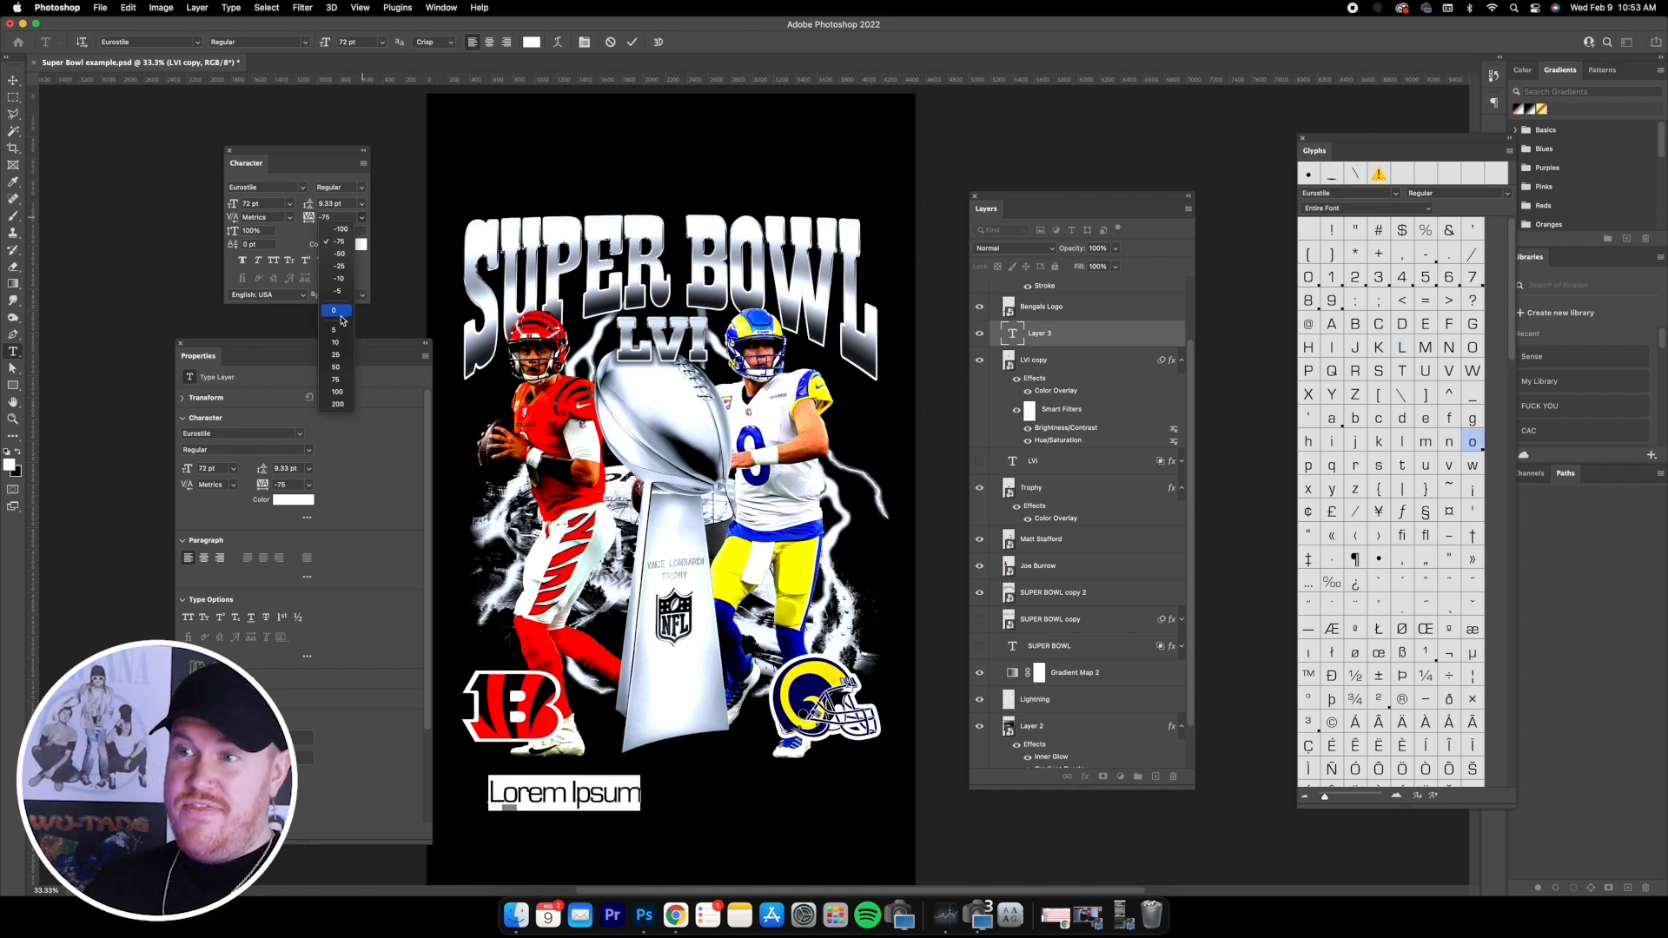
{"action": "left_click", "coordinate": [338, 405]}
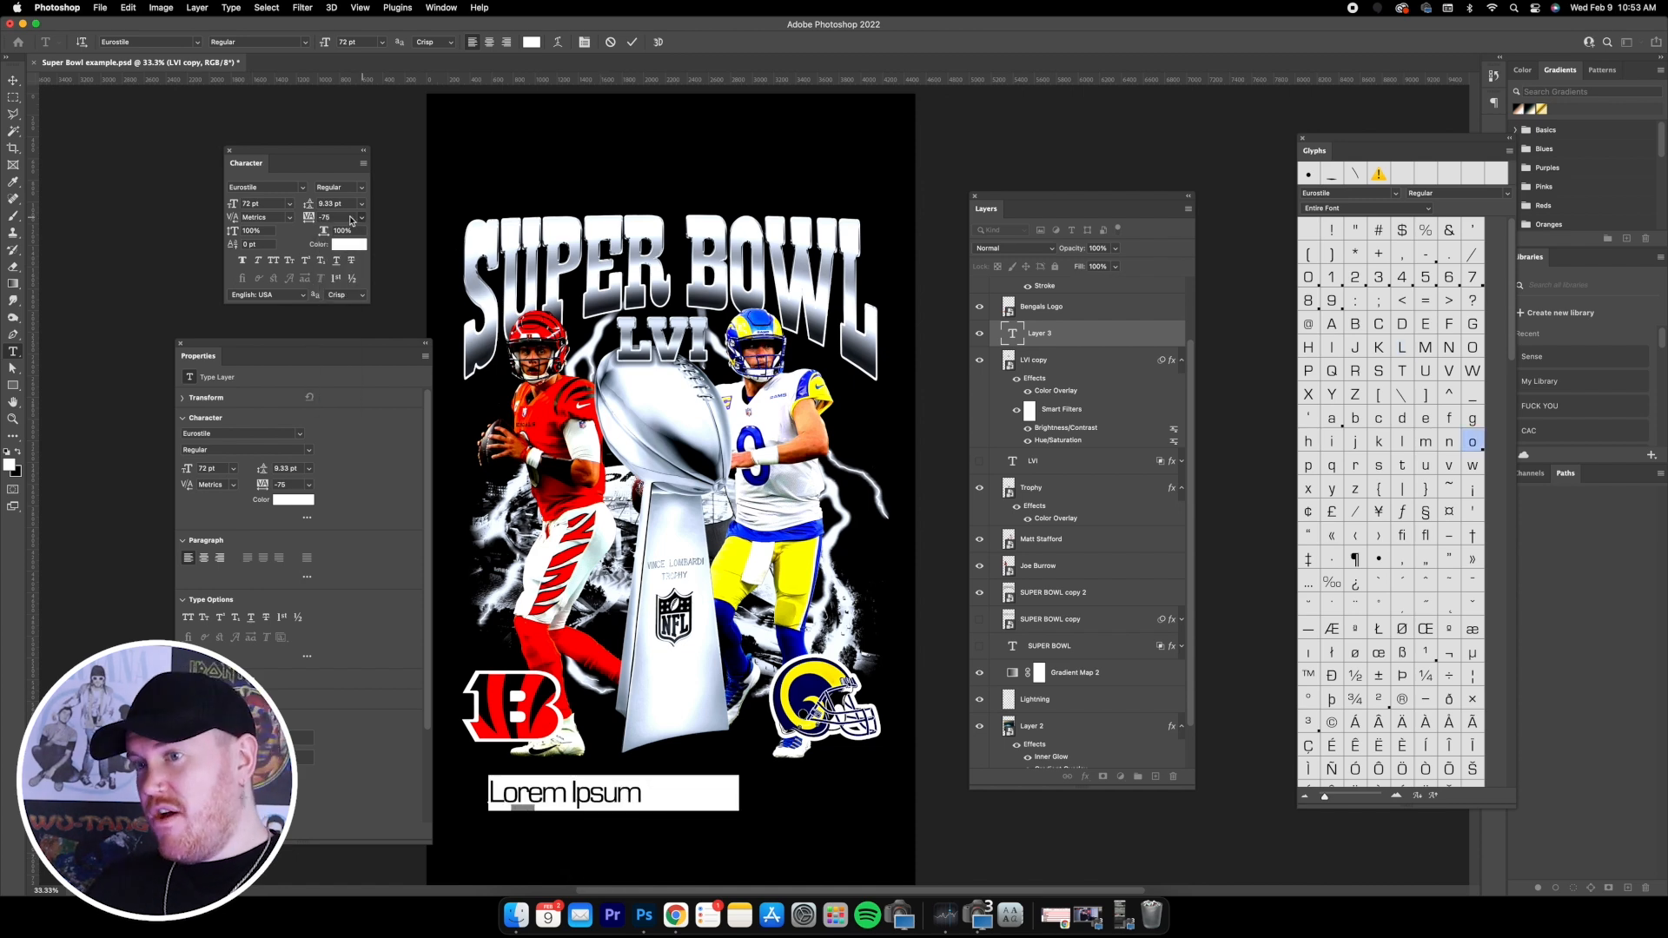
{"action": "left_click", "coordinate": [290, 205]}
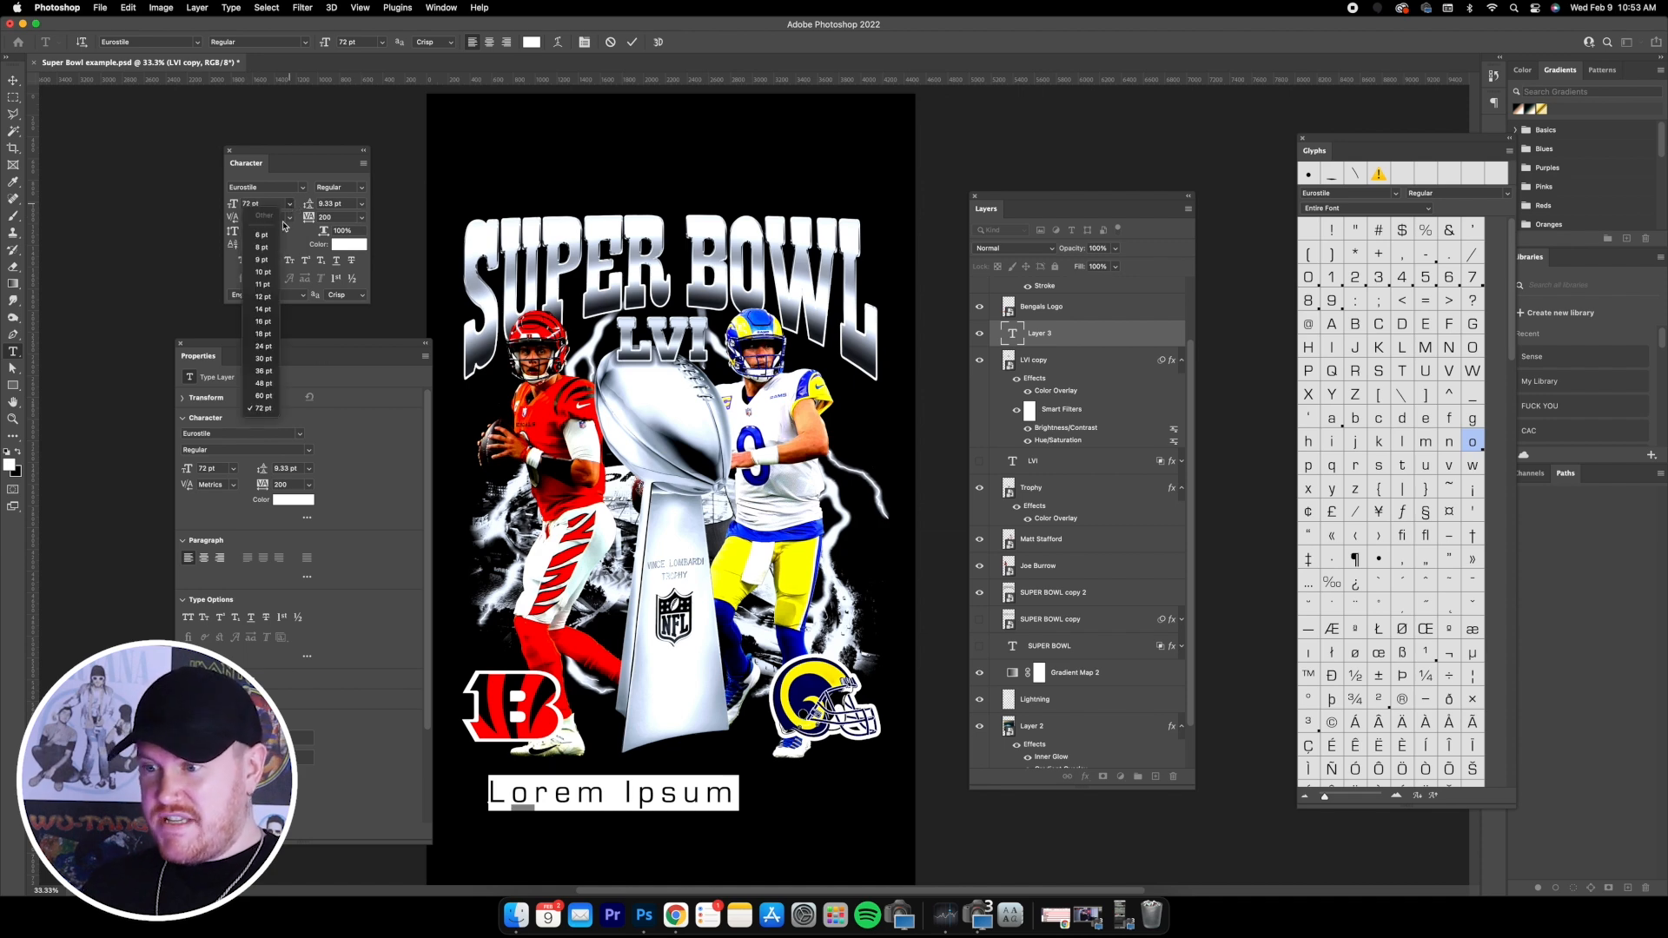
{"action": "left_click", "coordinate": [263, 395]}
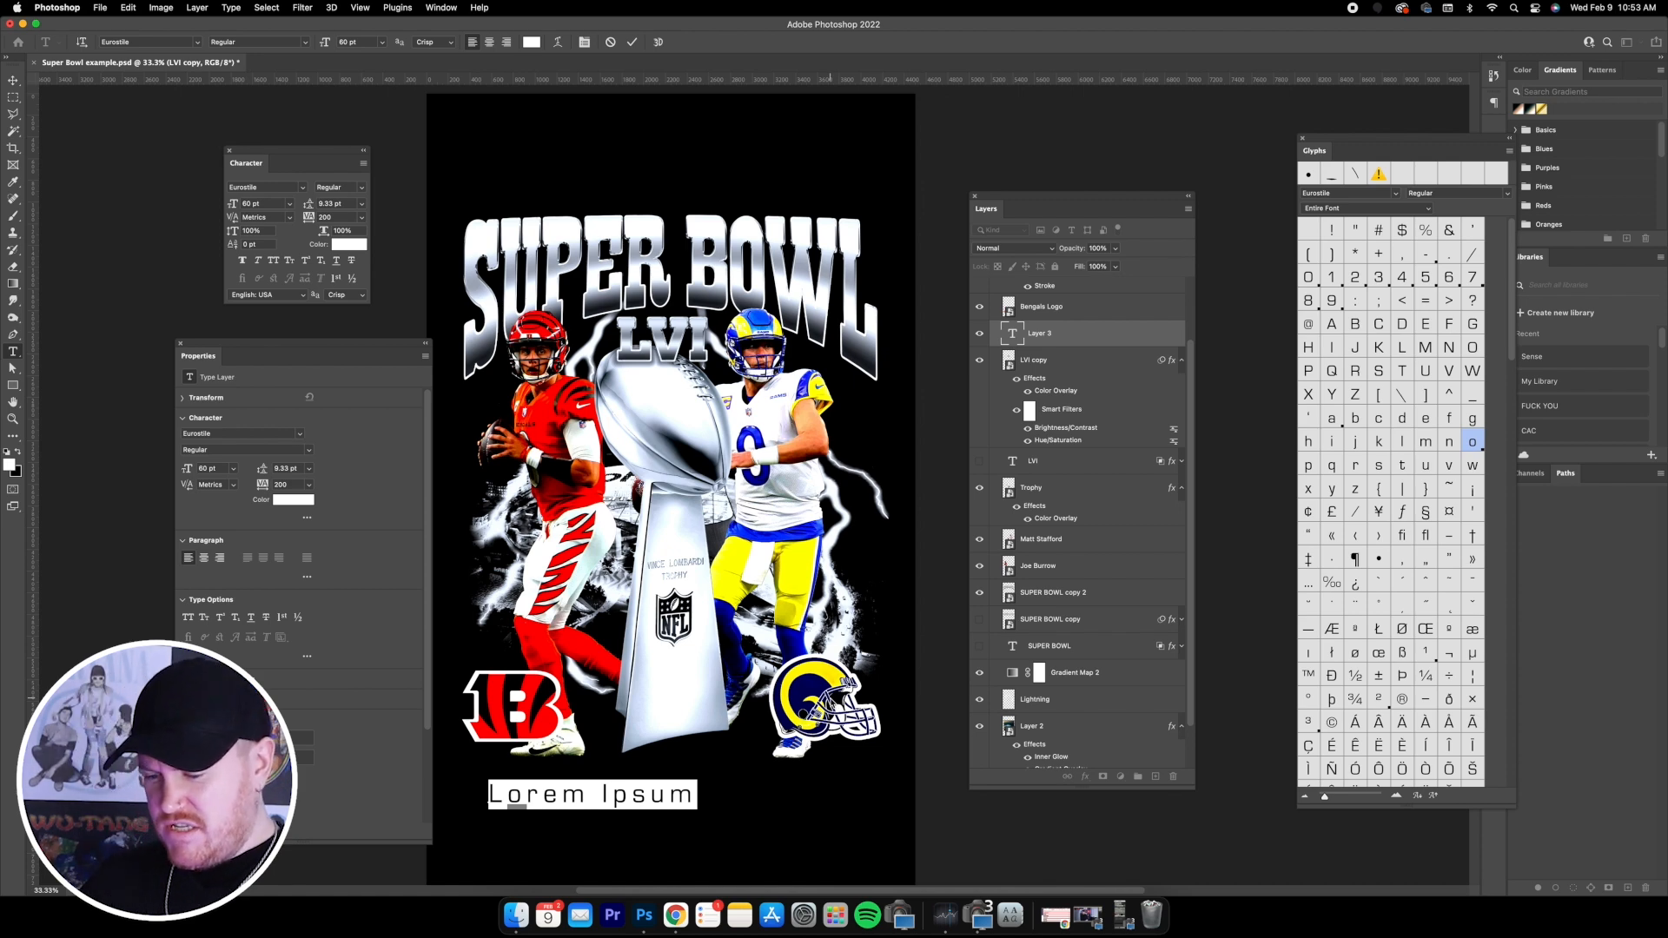
- Enter FEBRUARY 13, 2022•INGLEWOOD, CA as the text, taking the bullet from the font's glyph set
{"action": "type", "text": "FEBR"}
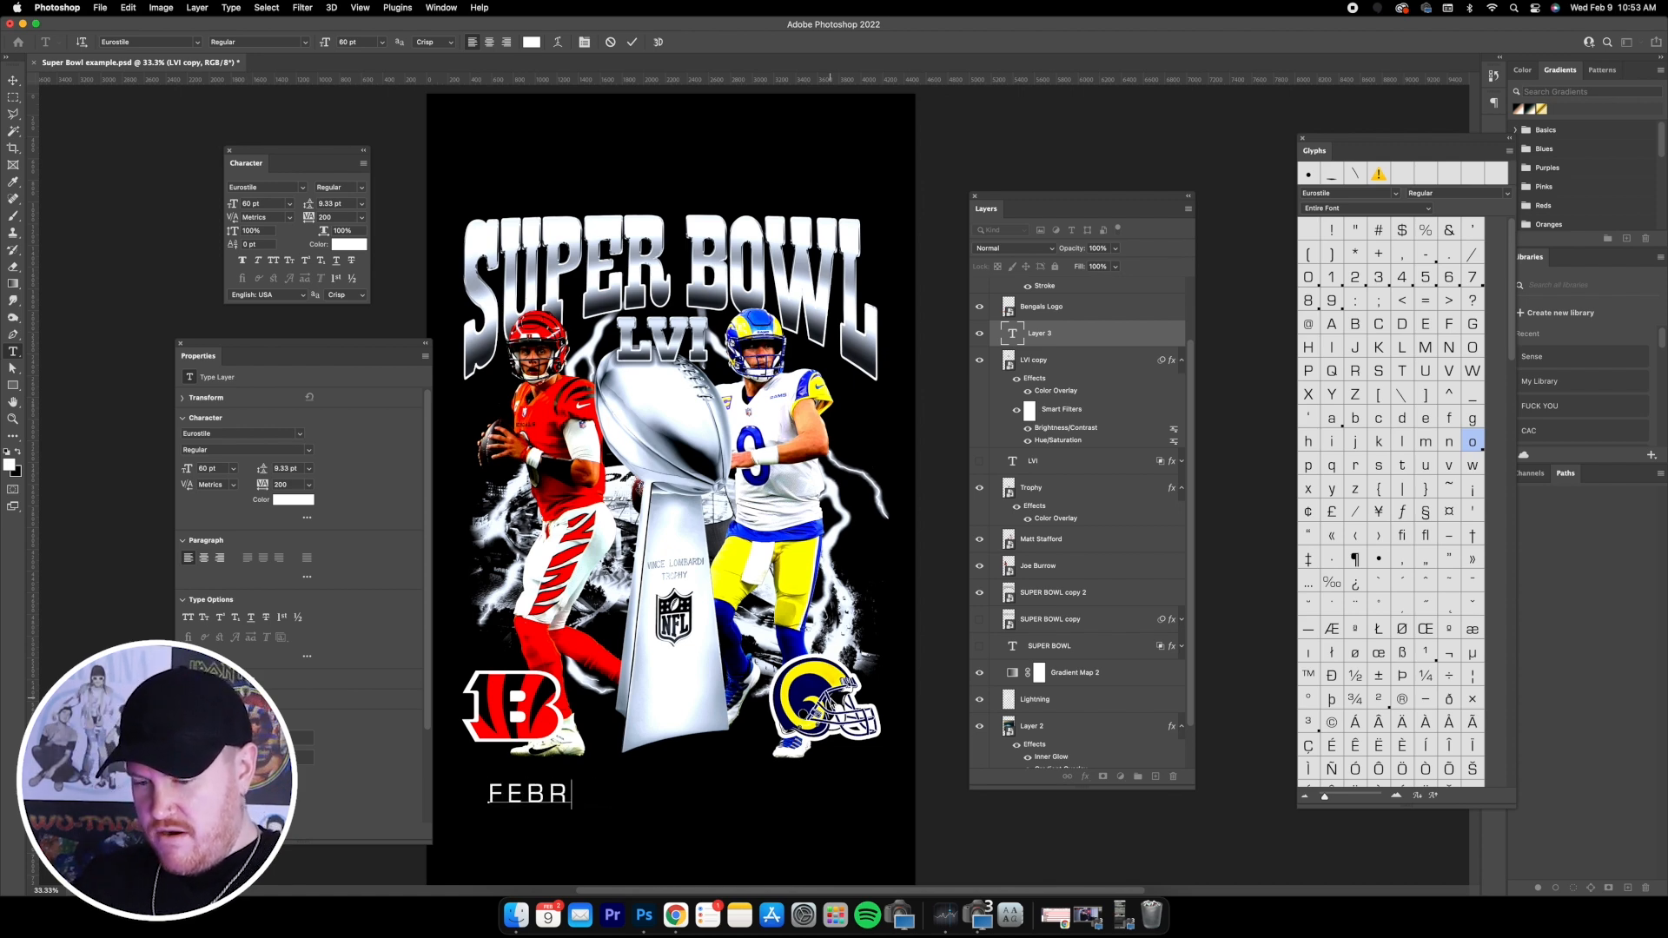
{"action": "type", "text": "UARY 13, 2022"}
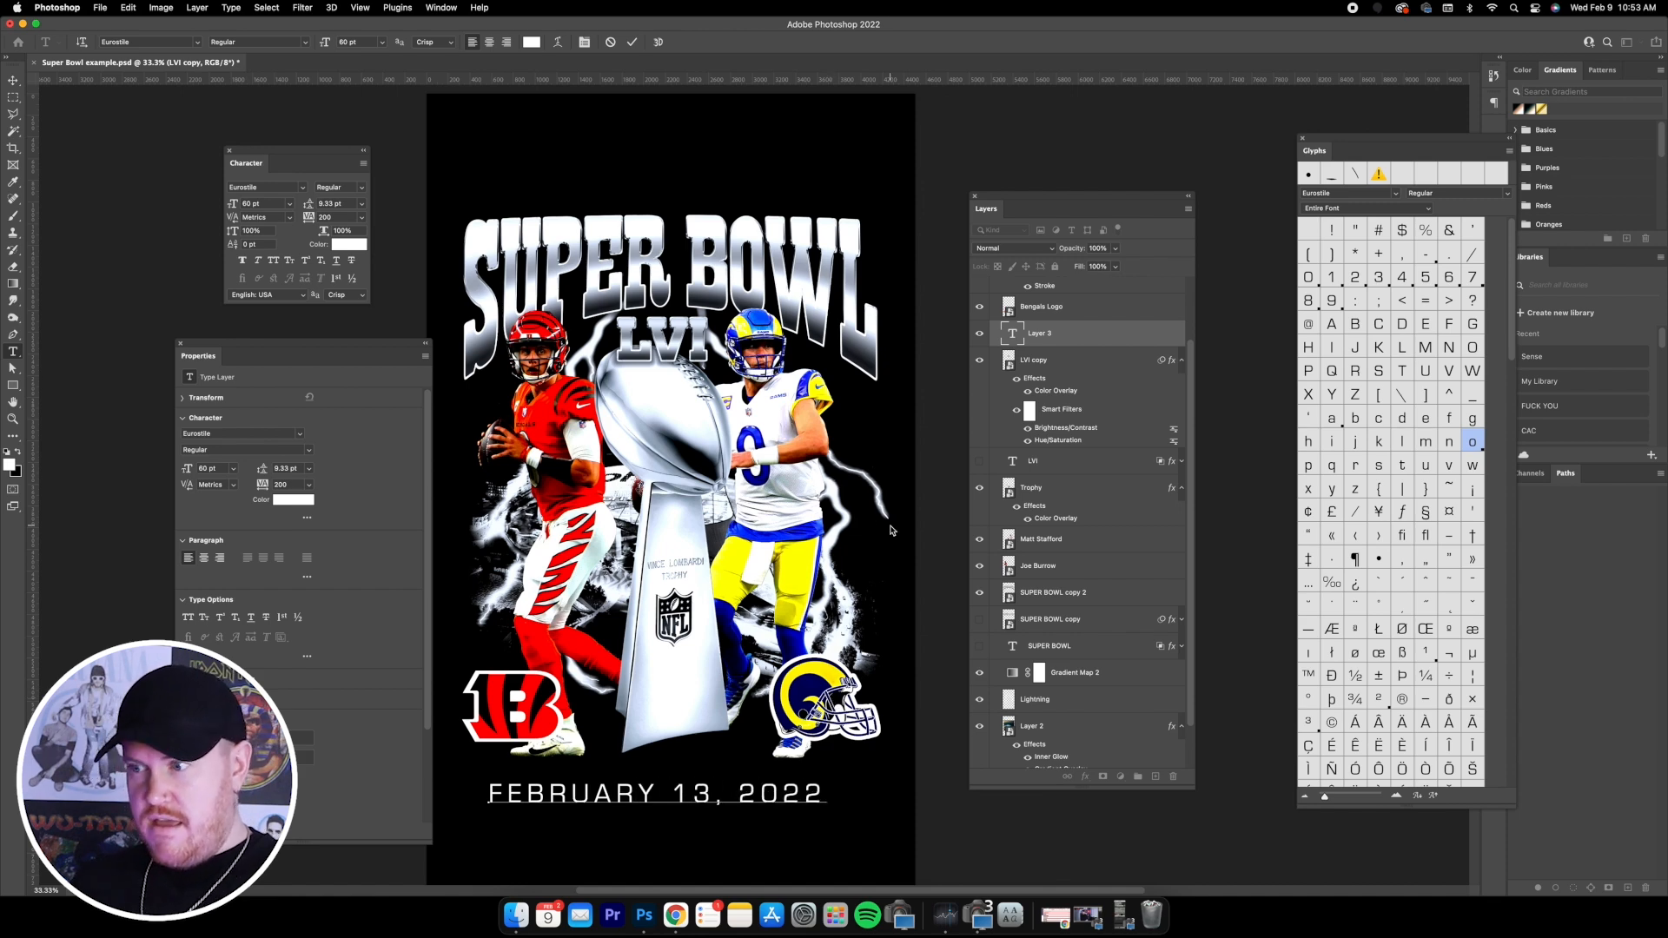
{"action": "left_click", "coordinate": [437, 7]}
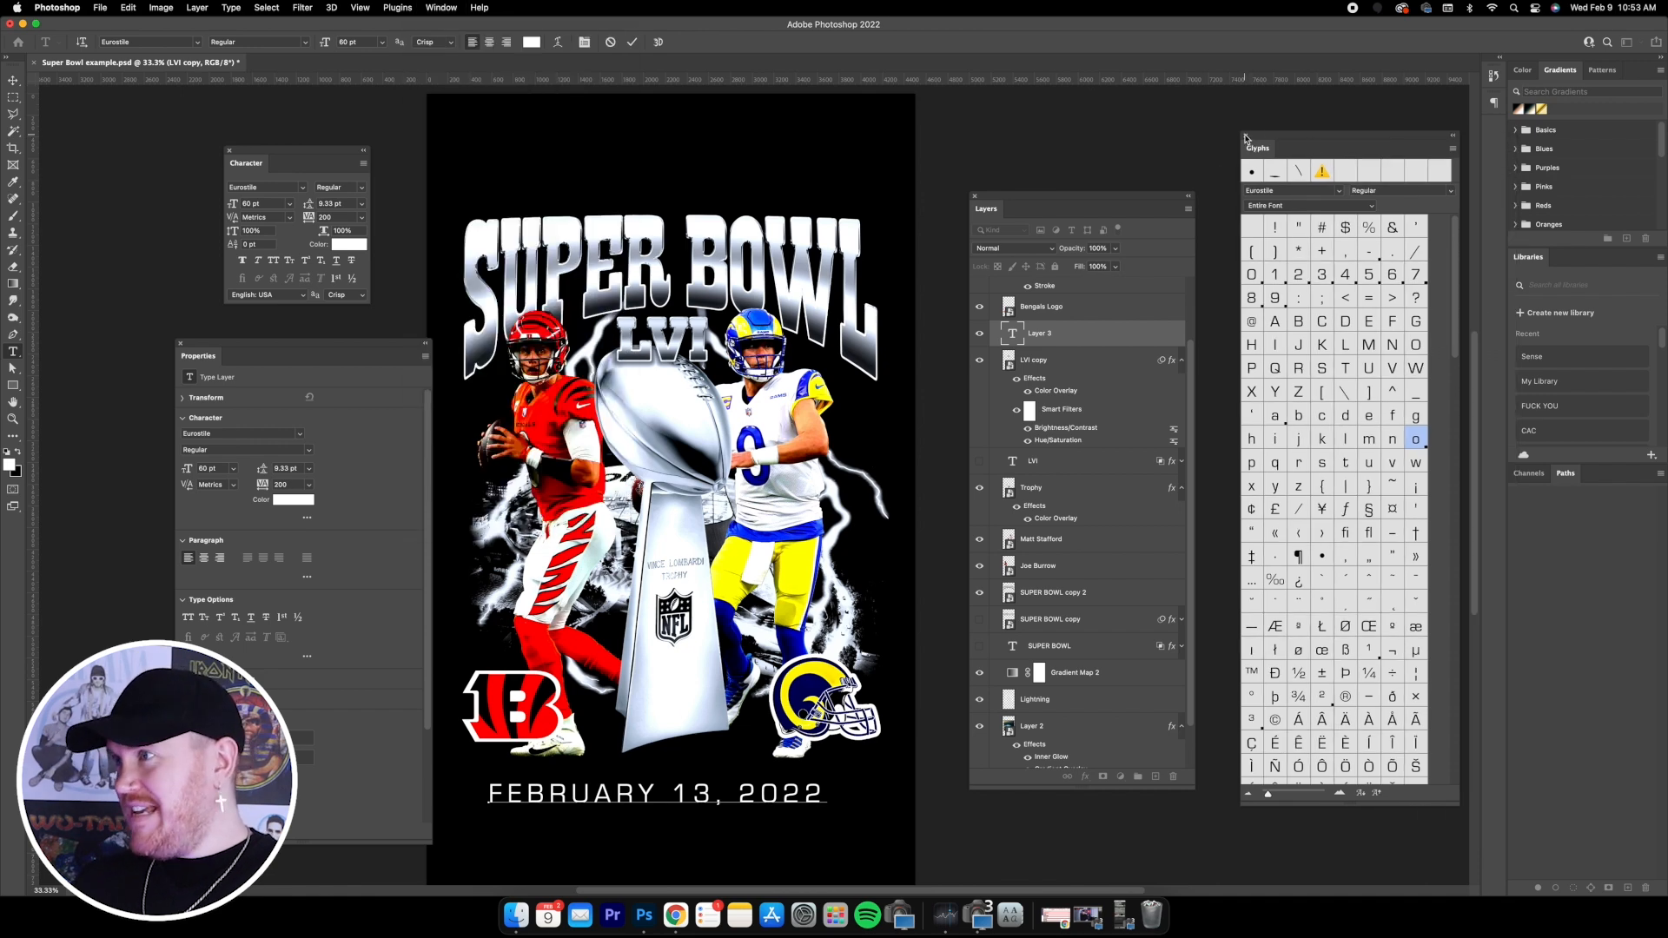
{"action": "left_click", "coordinate": [1246, 136]}
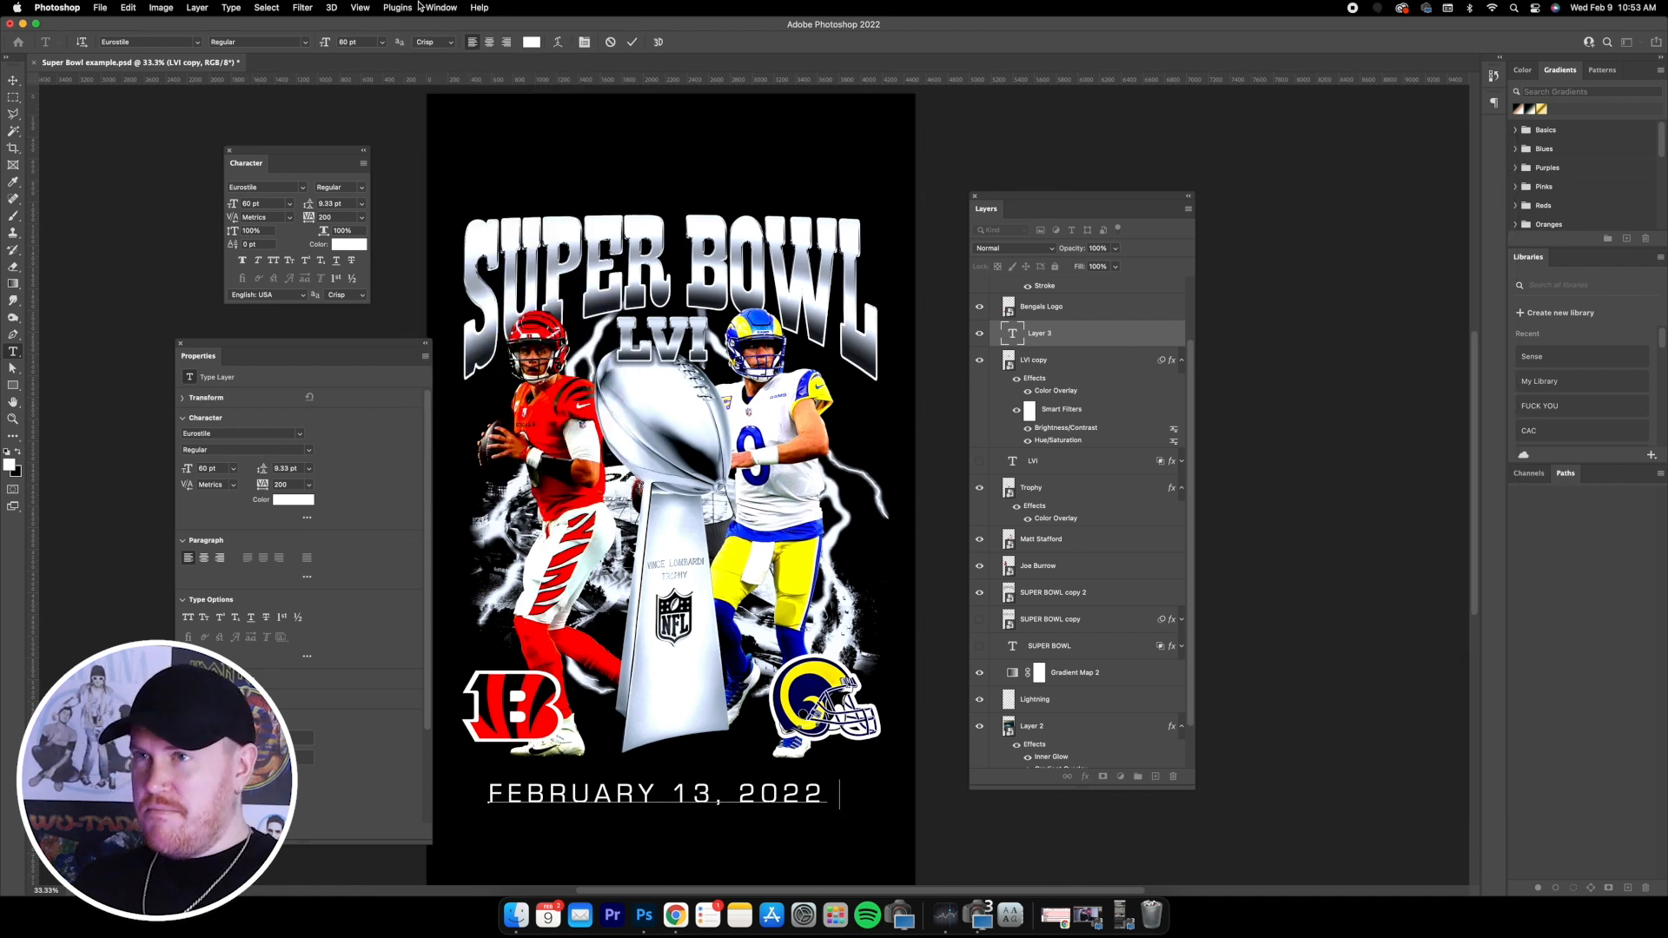
{"action": "left_click", "coordinate": [432, 7]}
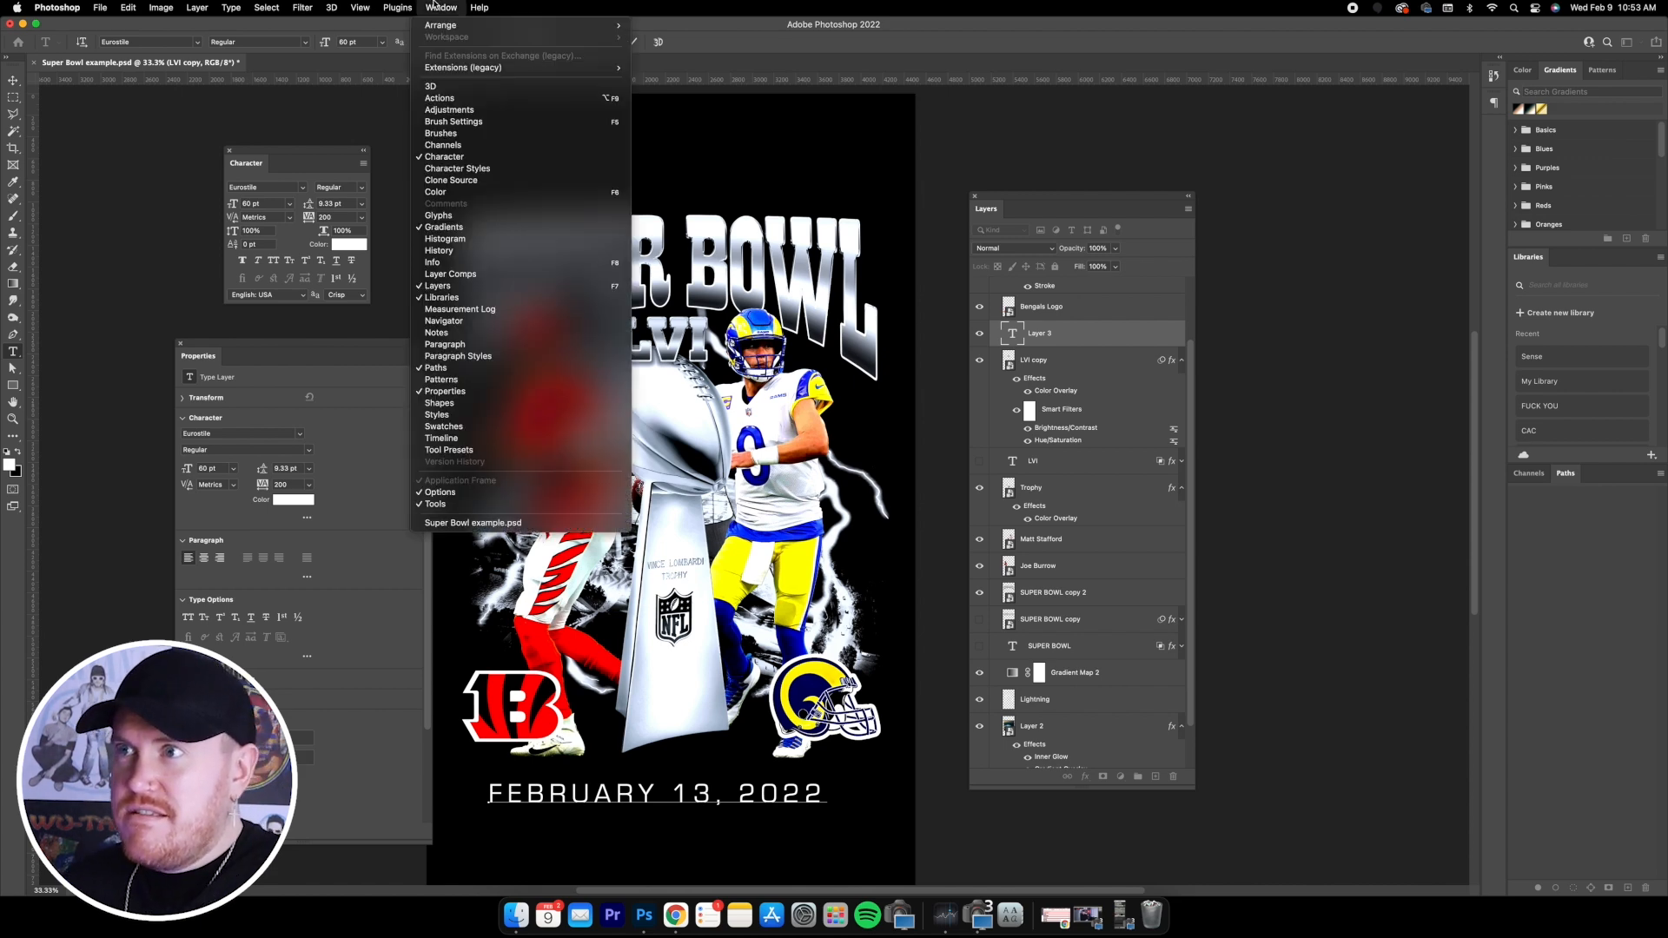
{"action": "left_click", "coordinate": [483, 217]}
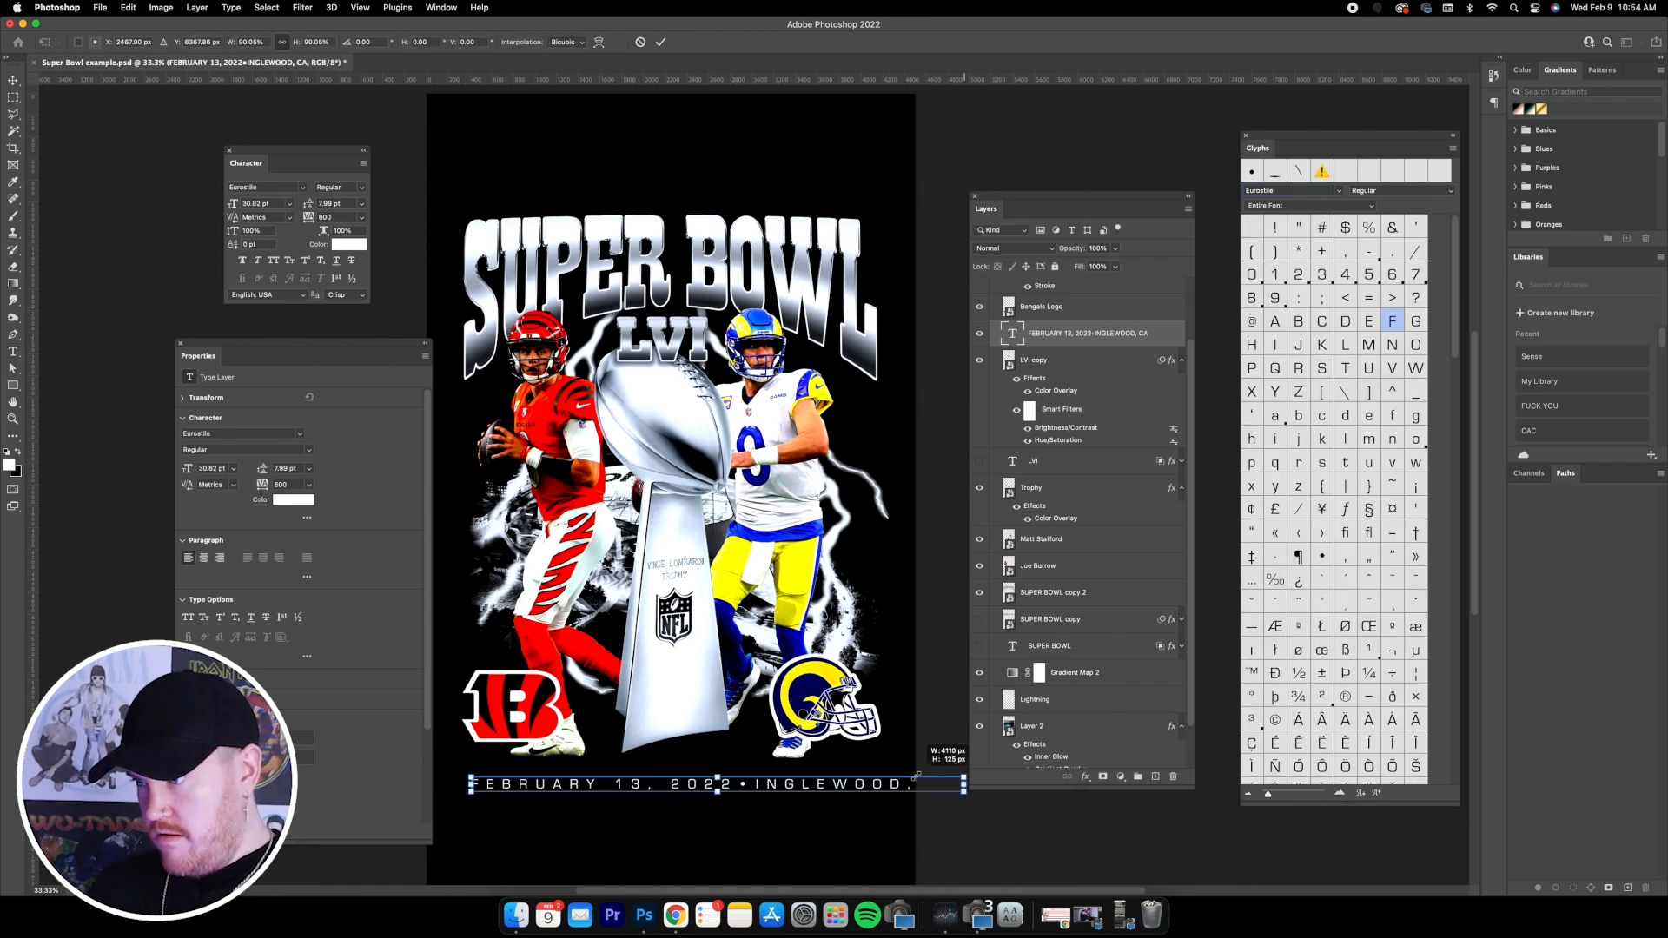
- Set the date and location line's tracking to 400 and scale it to span the artwork's width, at about 31 pt
{"action": "left_click_drag", "start_coordinate": [934, 775], "coordinate": [869, 773]}
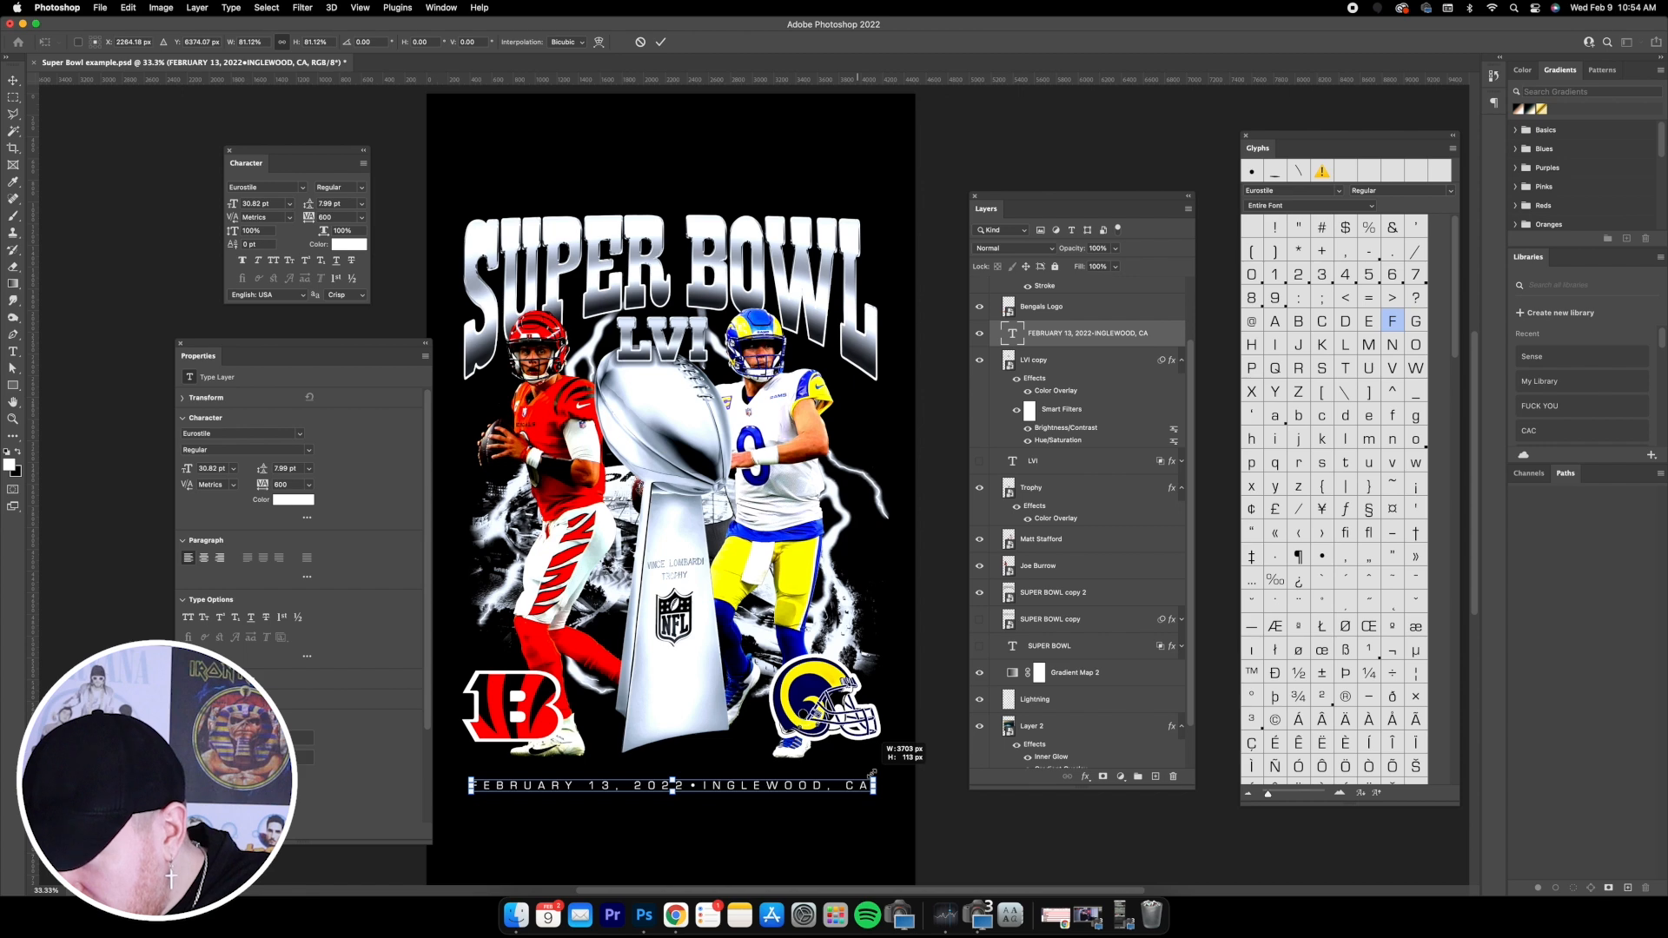
{"action": "left_click", "coordinate": [15, 83]}
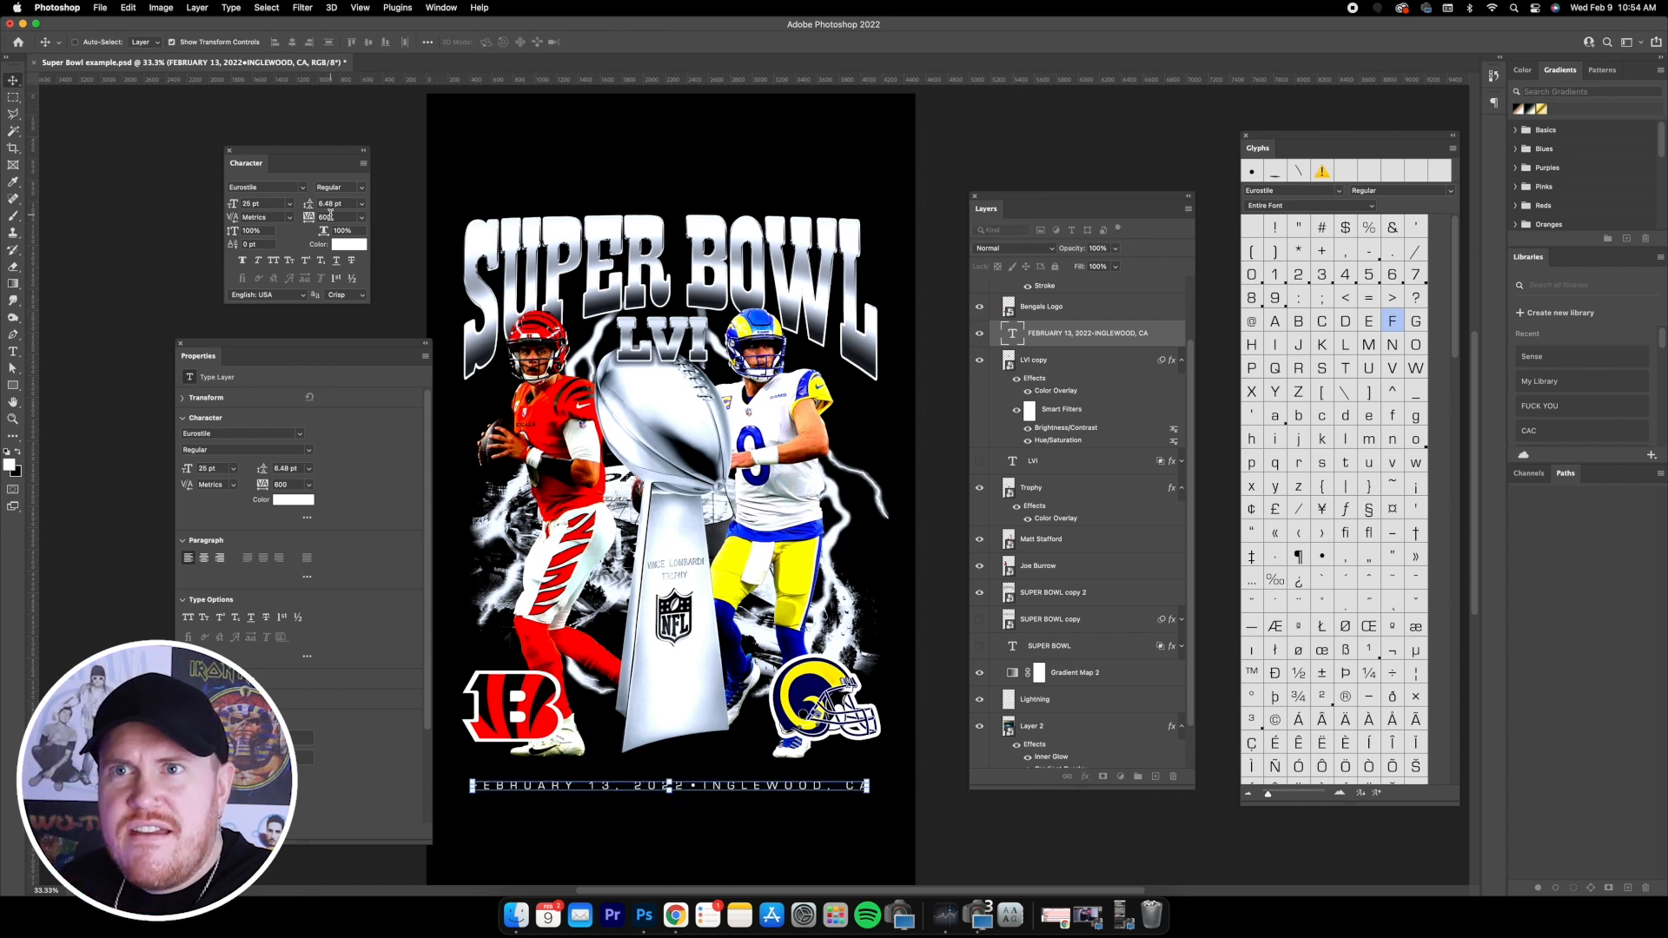
{"action": "left_click", "coordinate": [331, 217]}
{"action": "type", "text": "400"}
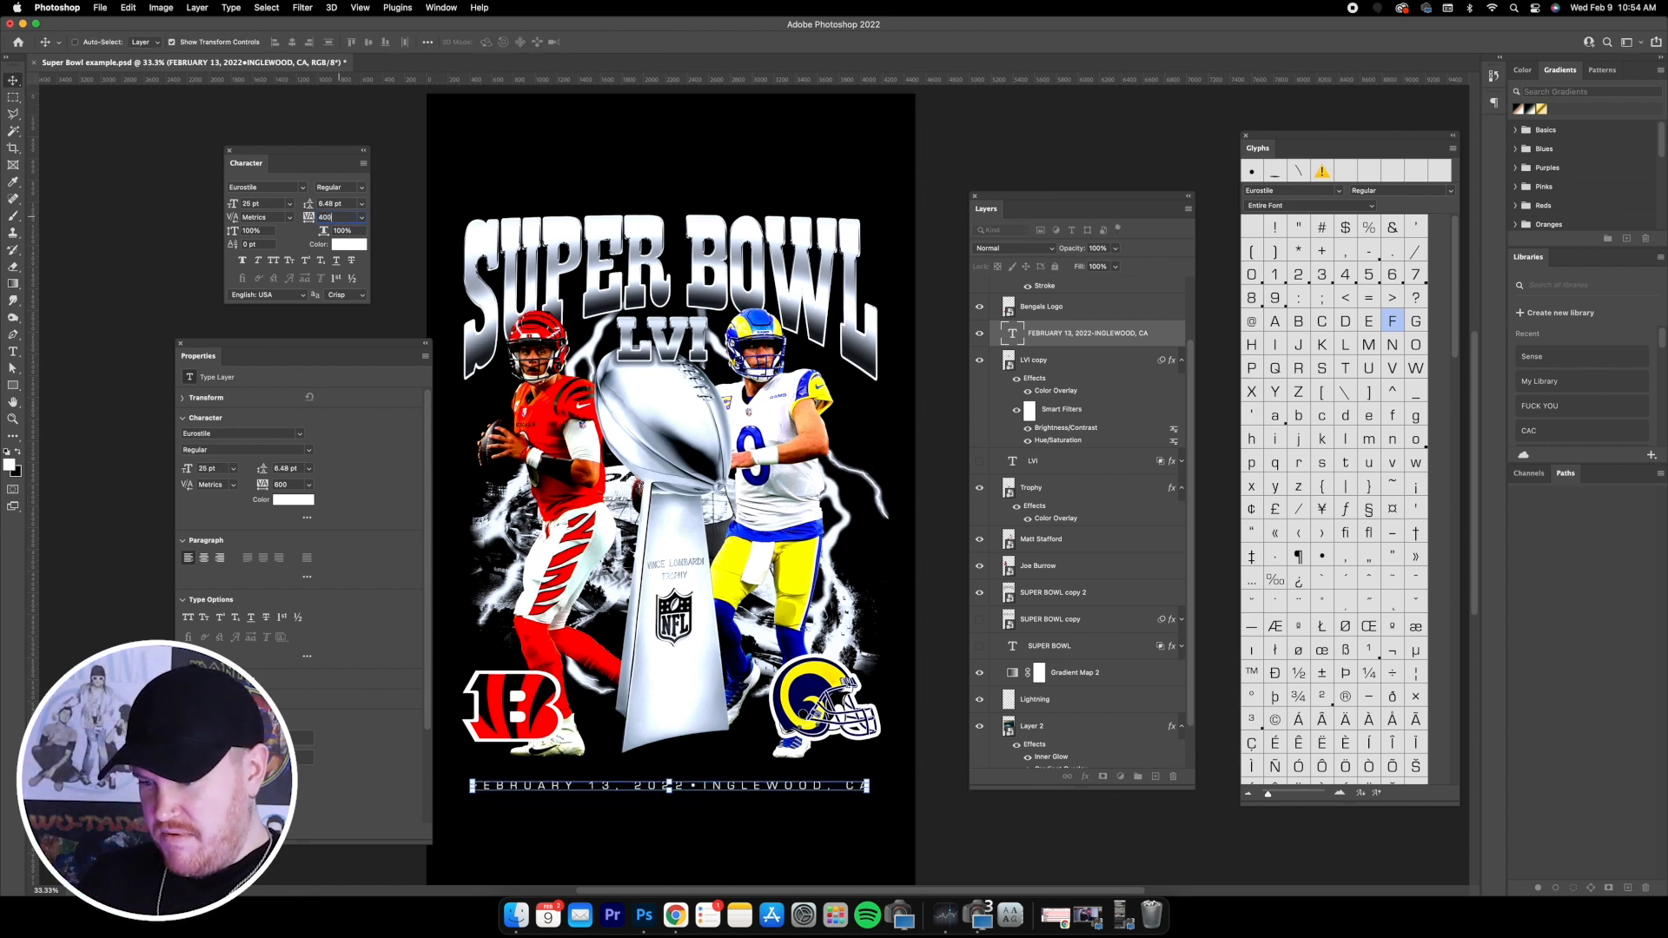
{"action": "key", "text": "Return"}
{"action": "left_click_drag", "start_coordinate": [788, 773], "coordinate": [881, 760]}
{"action": "key", "text": "Return"}
{"action": "left_click", "coordinate": [172, 43]}
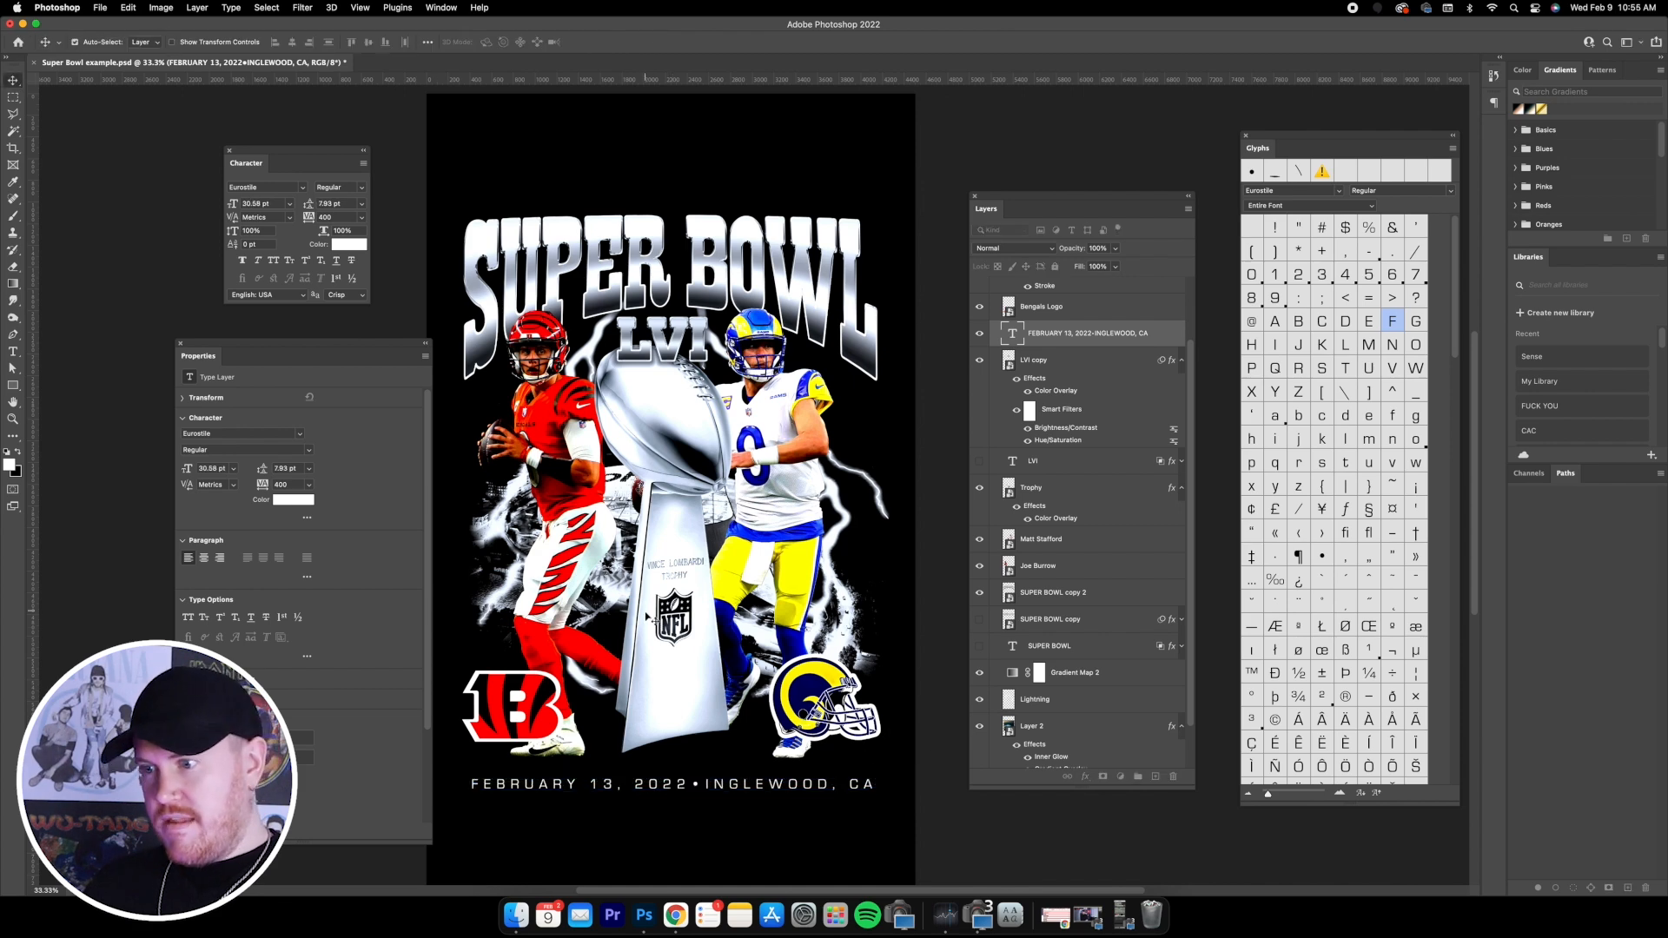
- Draw a thin white rectangle of about 237 × 9 px just above the first letters of FEBRUARY
{"action": "key", "text": "super+equal"}
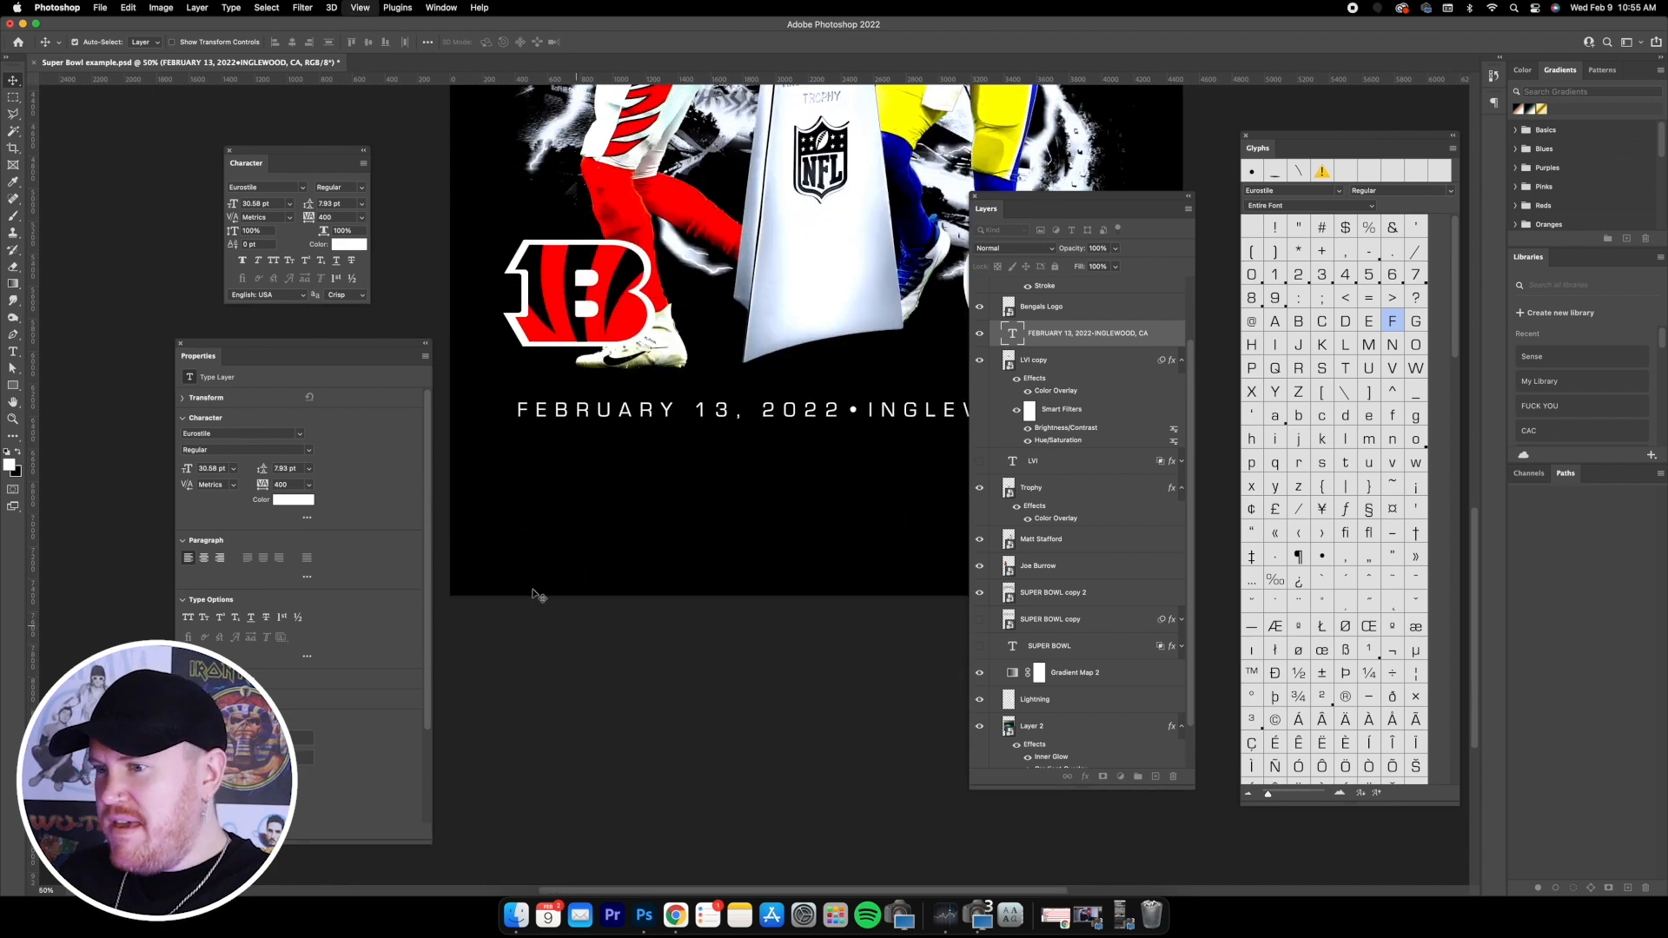
{"action": "key", "text": "super+equal"}
{"action": "key", "text": "super+equal"}
{"action": "key", "text": "super+equal"}
{"action": "key", "text": "super+equal"}
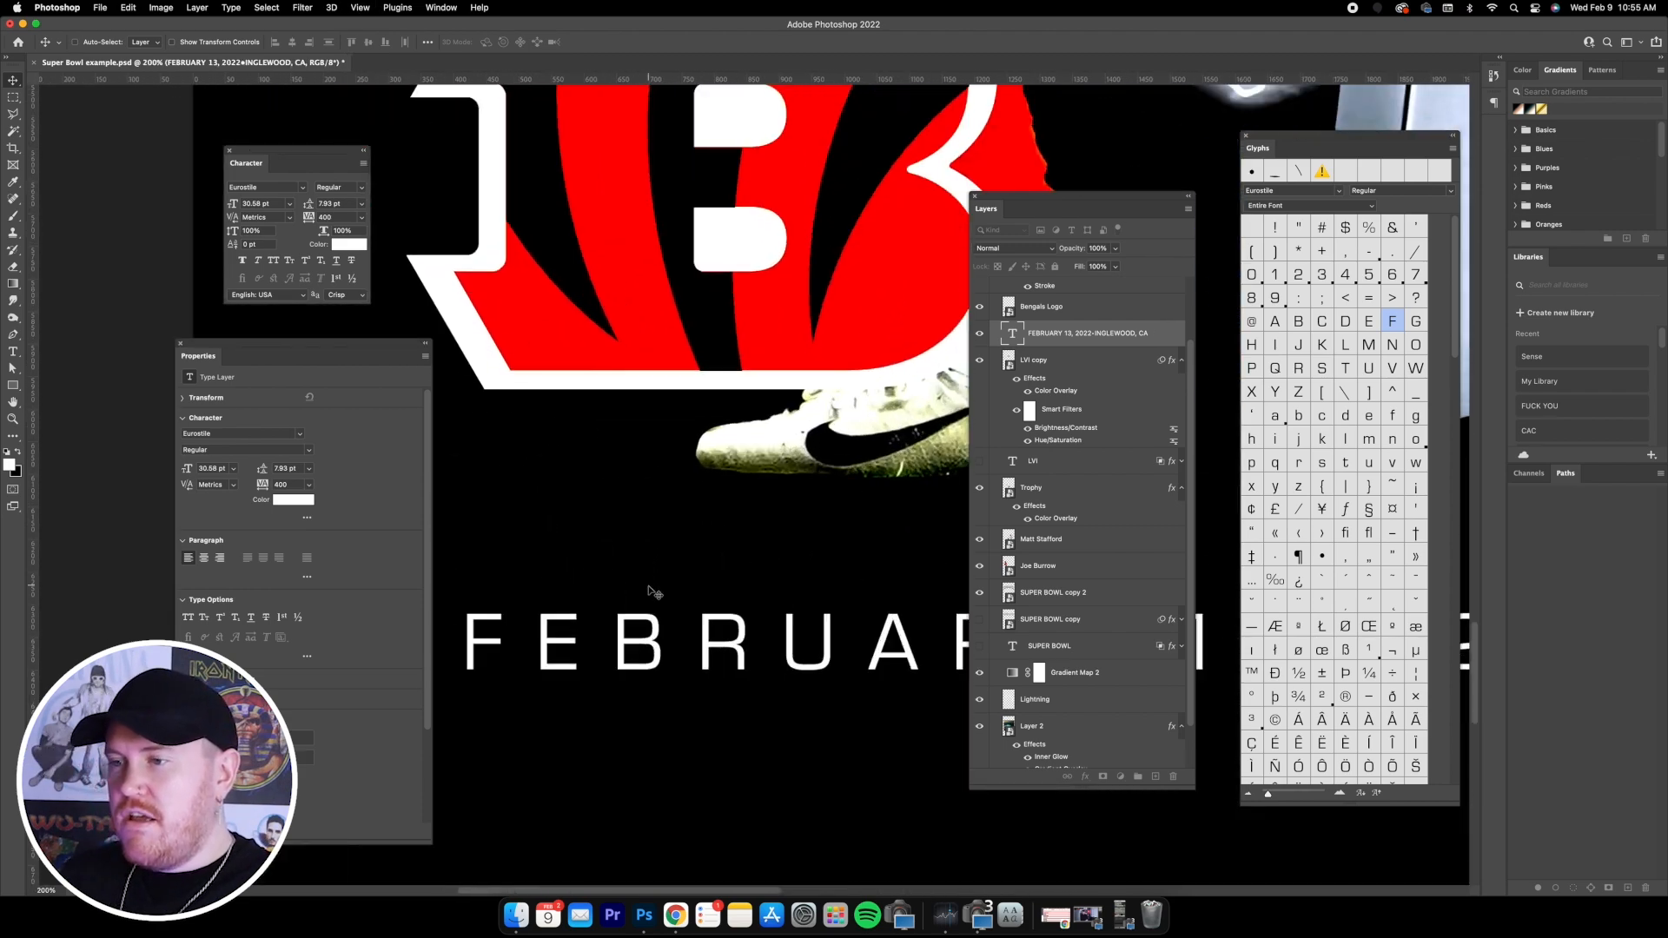
{"action": "scroll", "coordinate": [650, 592], "scroll_direction": "left", "scroll_amount": 5}
{"action": "scroll", "coordinate": [650, 592], "scroll_direction": "down", "scroll_amount": 3}
{"action": "key", "text": "super+equal"}
{"action": "scroll", "coordinate": [708, 597], "scroll_direction": "right", "scroll_amount": 2}
{"action": "scroll", "coordinate": [720, 599], "scroll_direction": "down", "scroll_amount": 1}
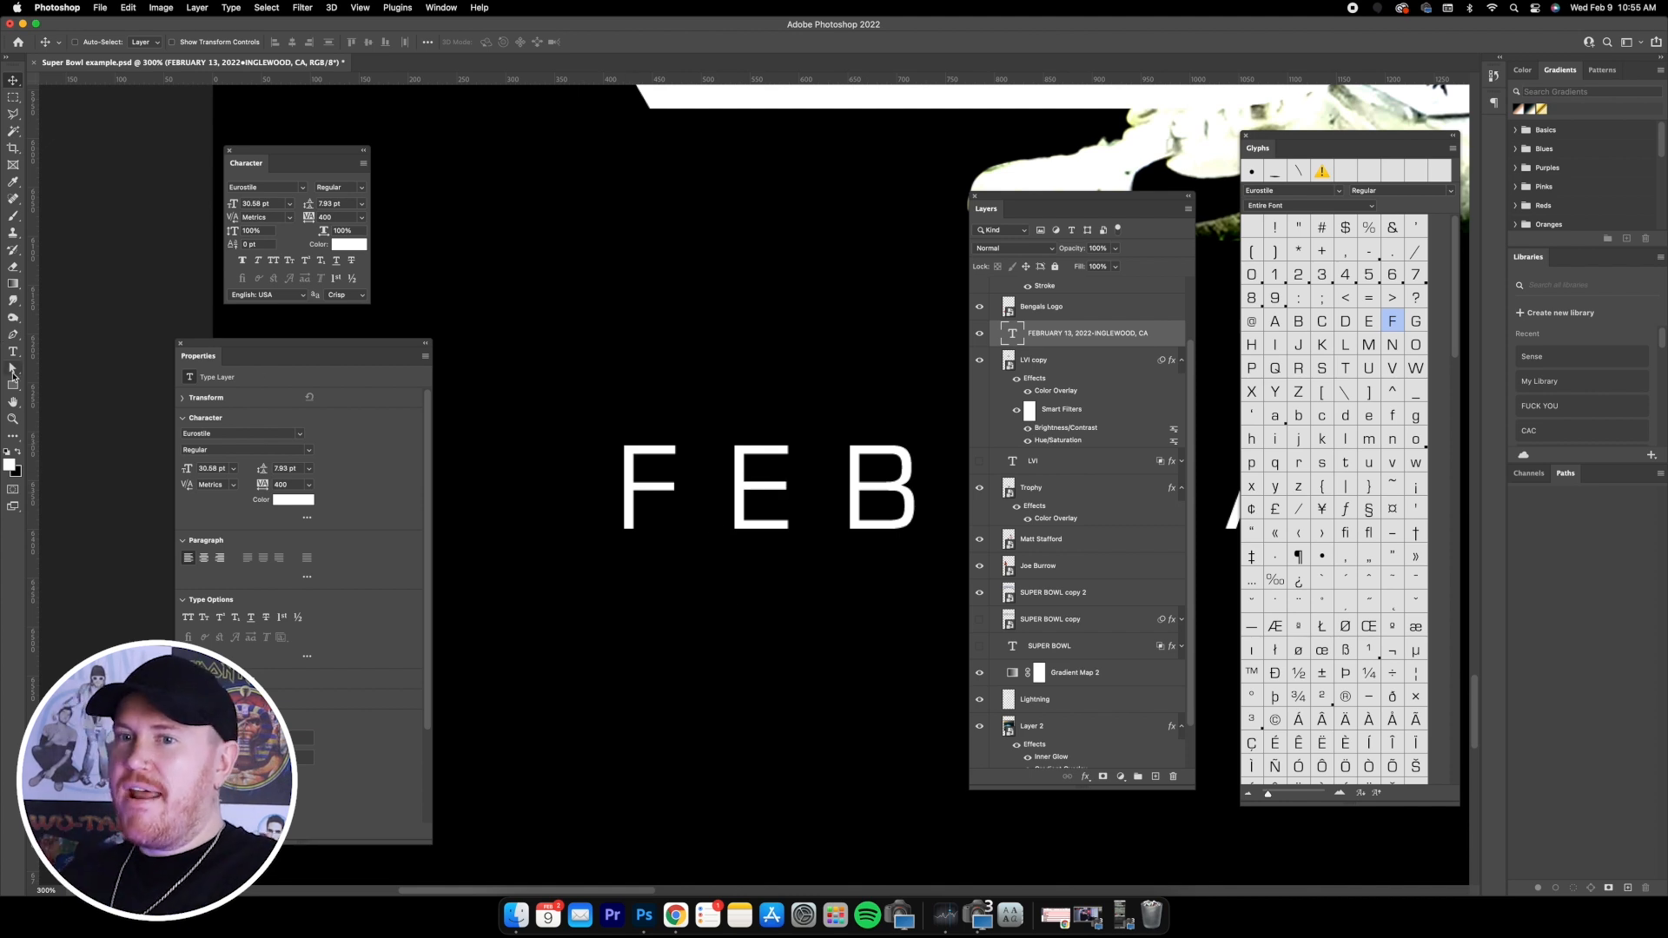
{"action": "left_click", "coordinate": [13, 385]}
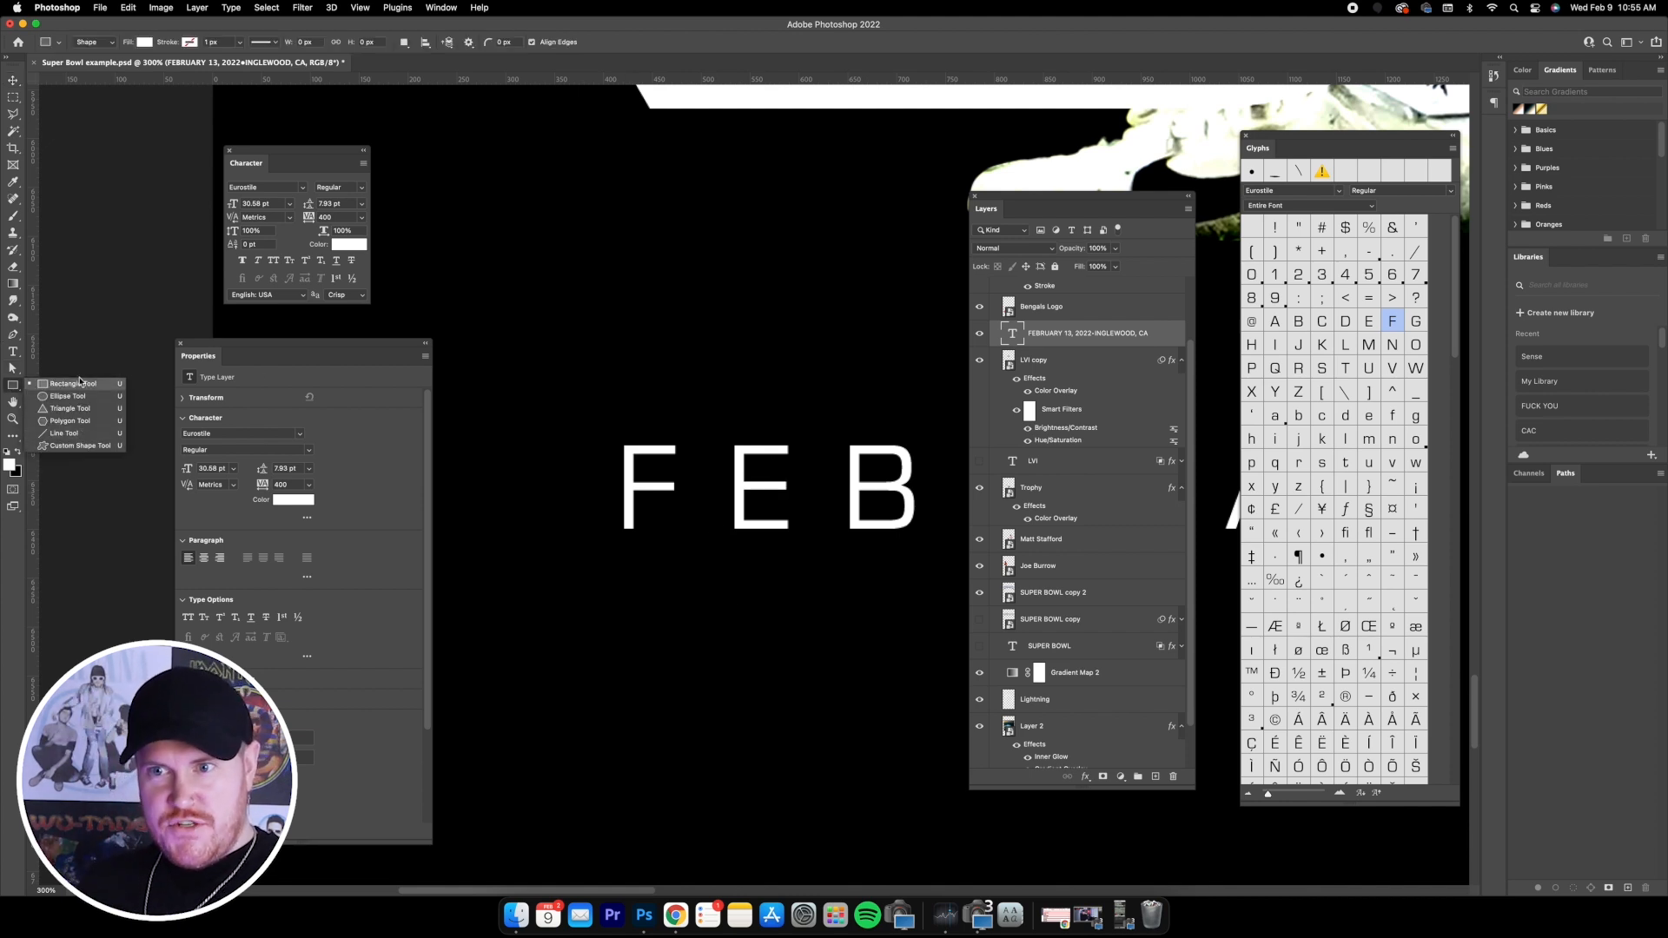
{"action": "left_click", "coordinate": [79, 384]}
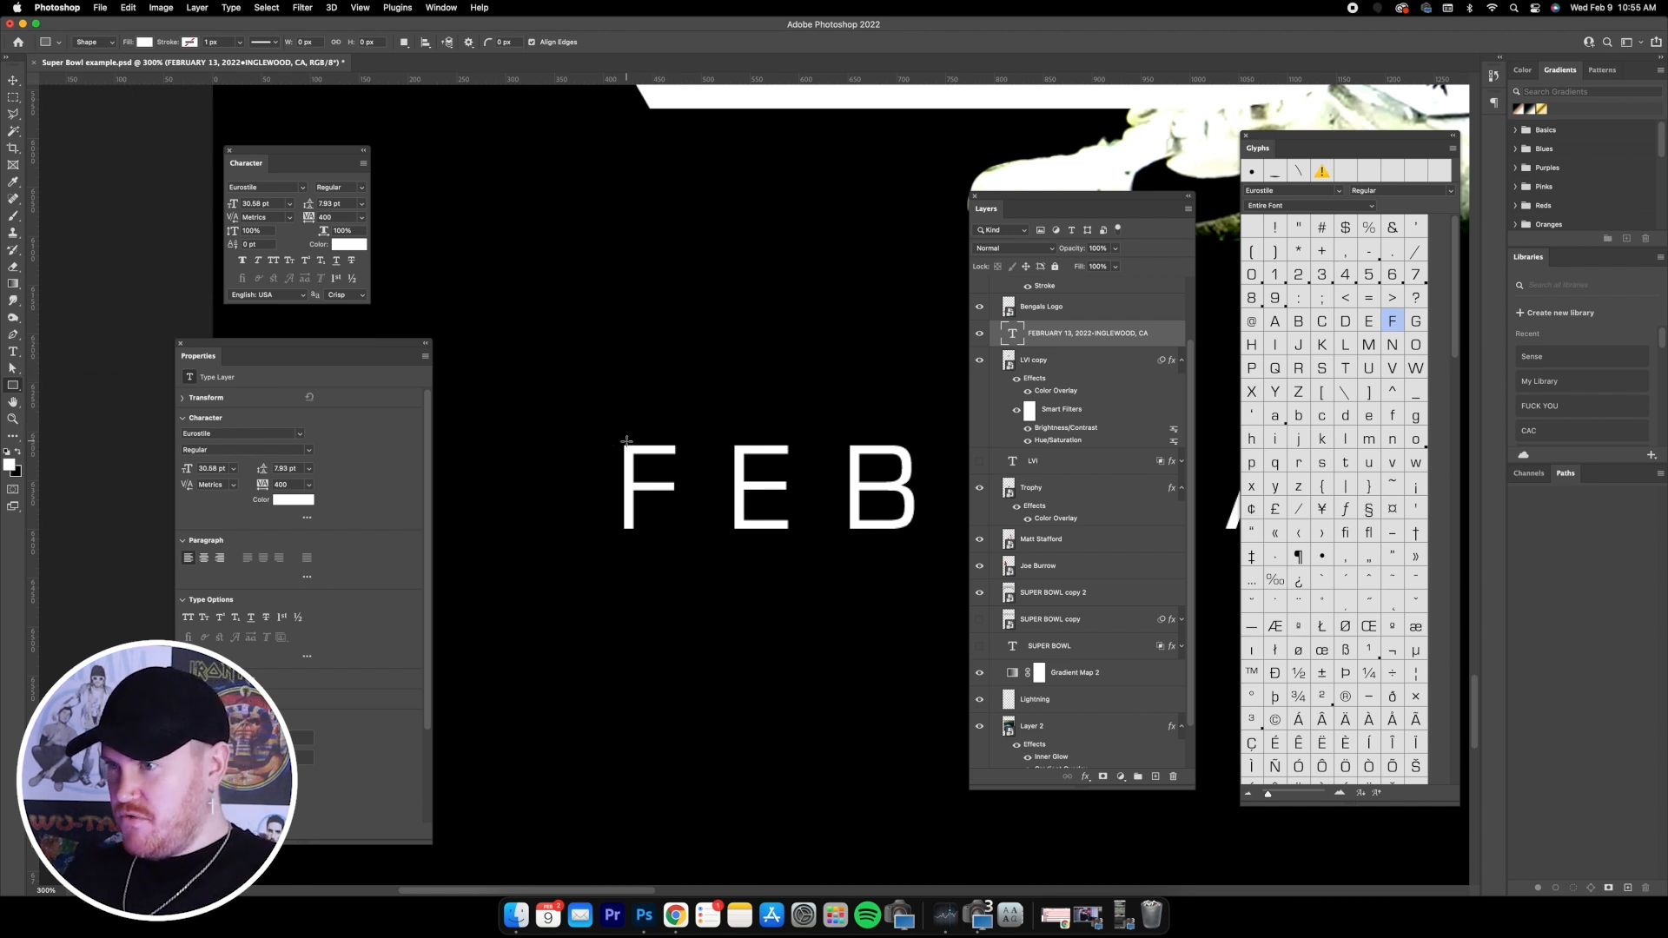
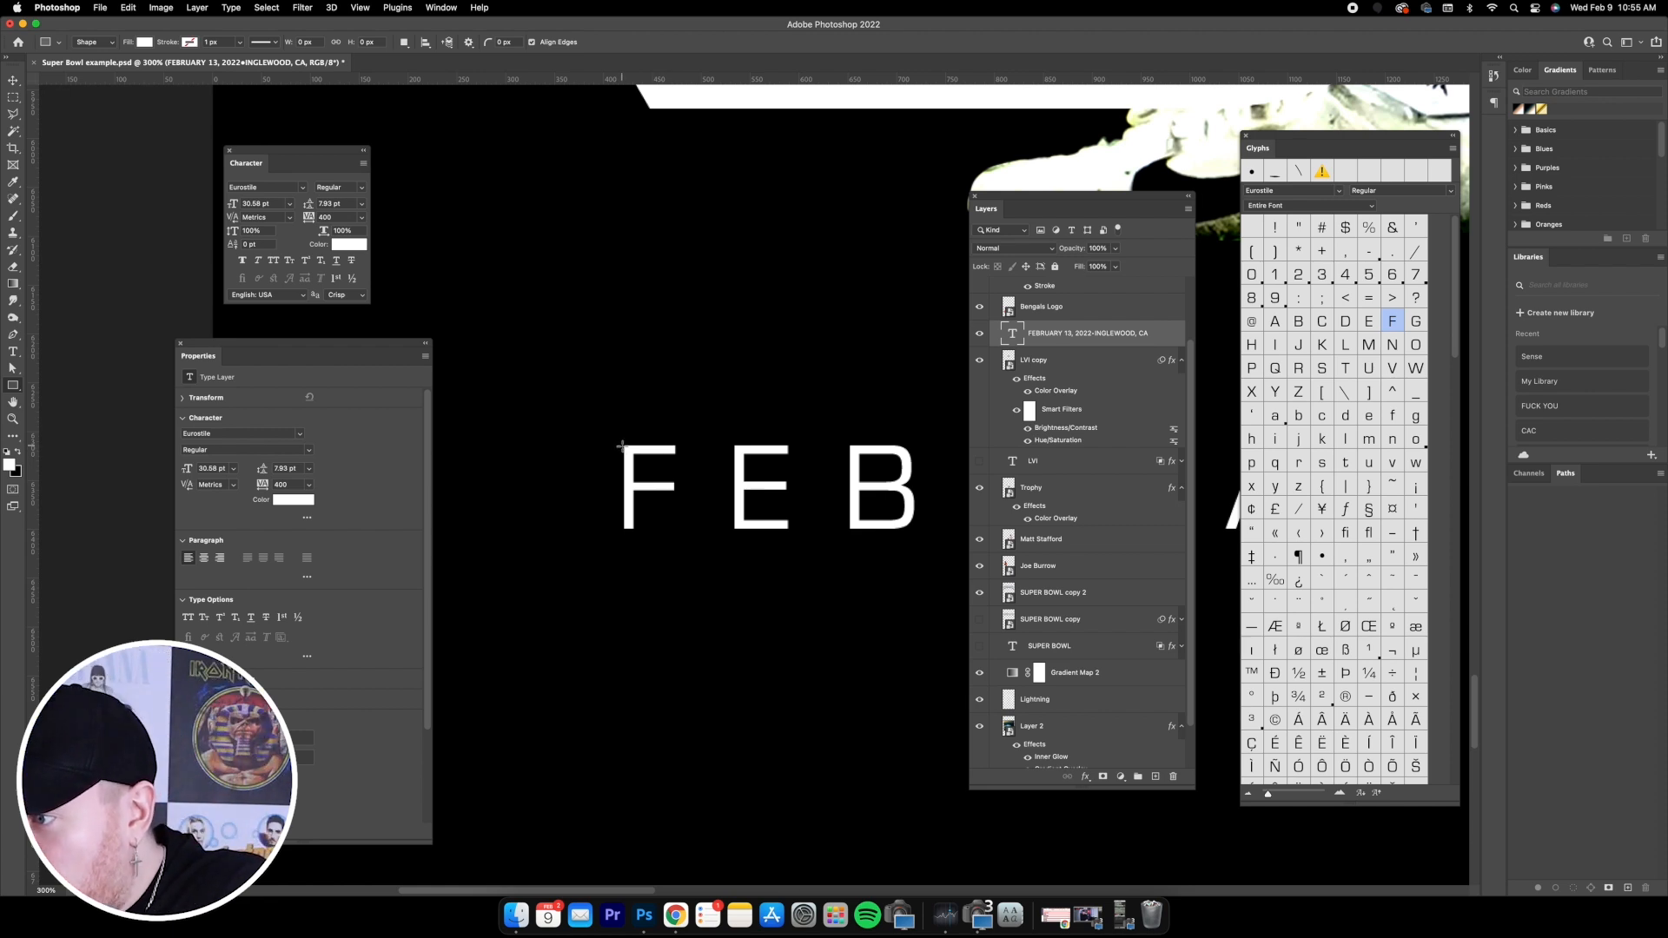
{"action": "left_click_drag", "start_coordinate": [622, 446], "coordinate": [767, 455]}
{"action": "key", "text": "v"}
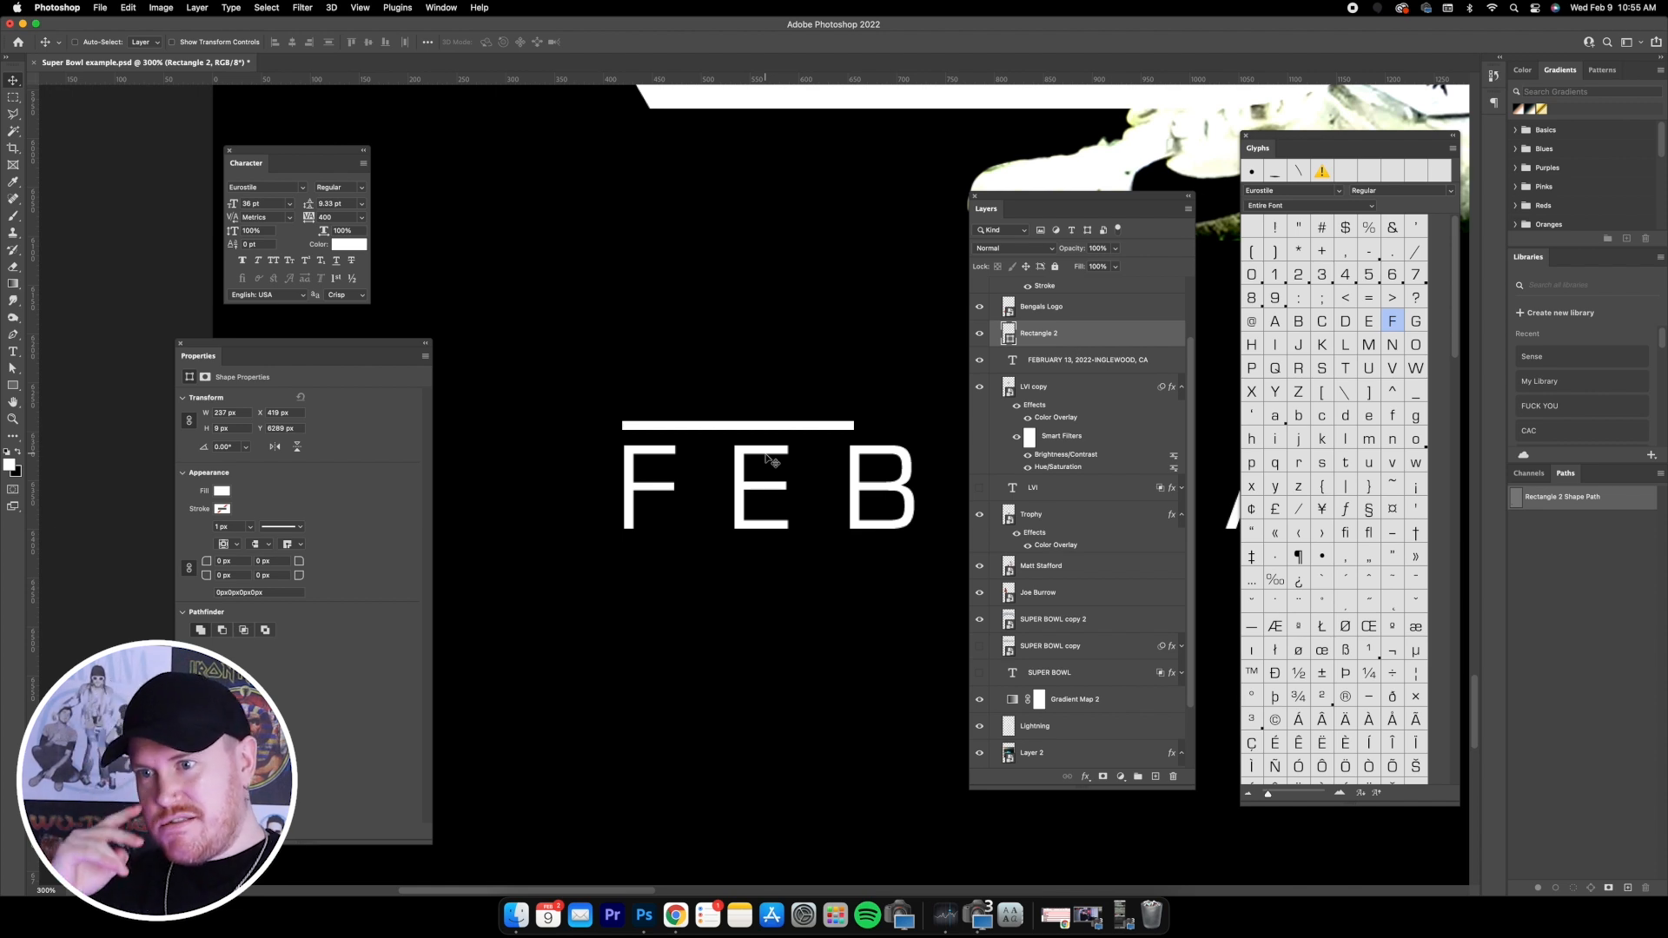
- Align the thin rectangle's left edge with the F of FEBRUARY and enable Show Transform Controls for it
{"action": "mouse_move", "coordinate": [677, 421]}
{"action": "left_mouse_down"}
{"action": "mouse_move", "coordinate": [699, 418]}
{"action": "mouse_move", "coordinate": [677, 419]}
{"action": "left_mouse_up"}
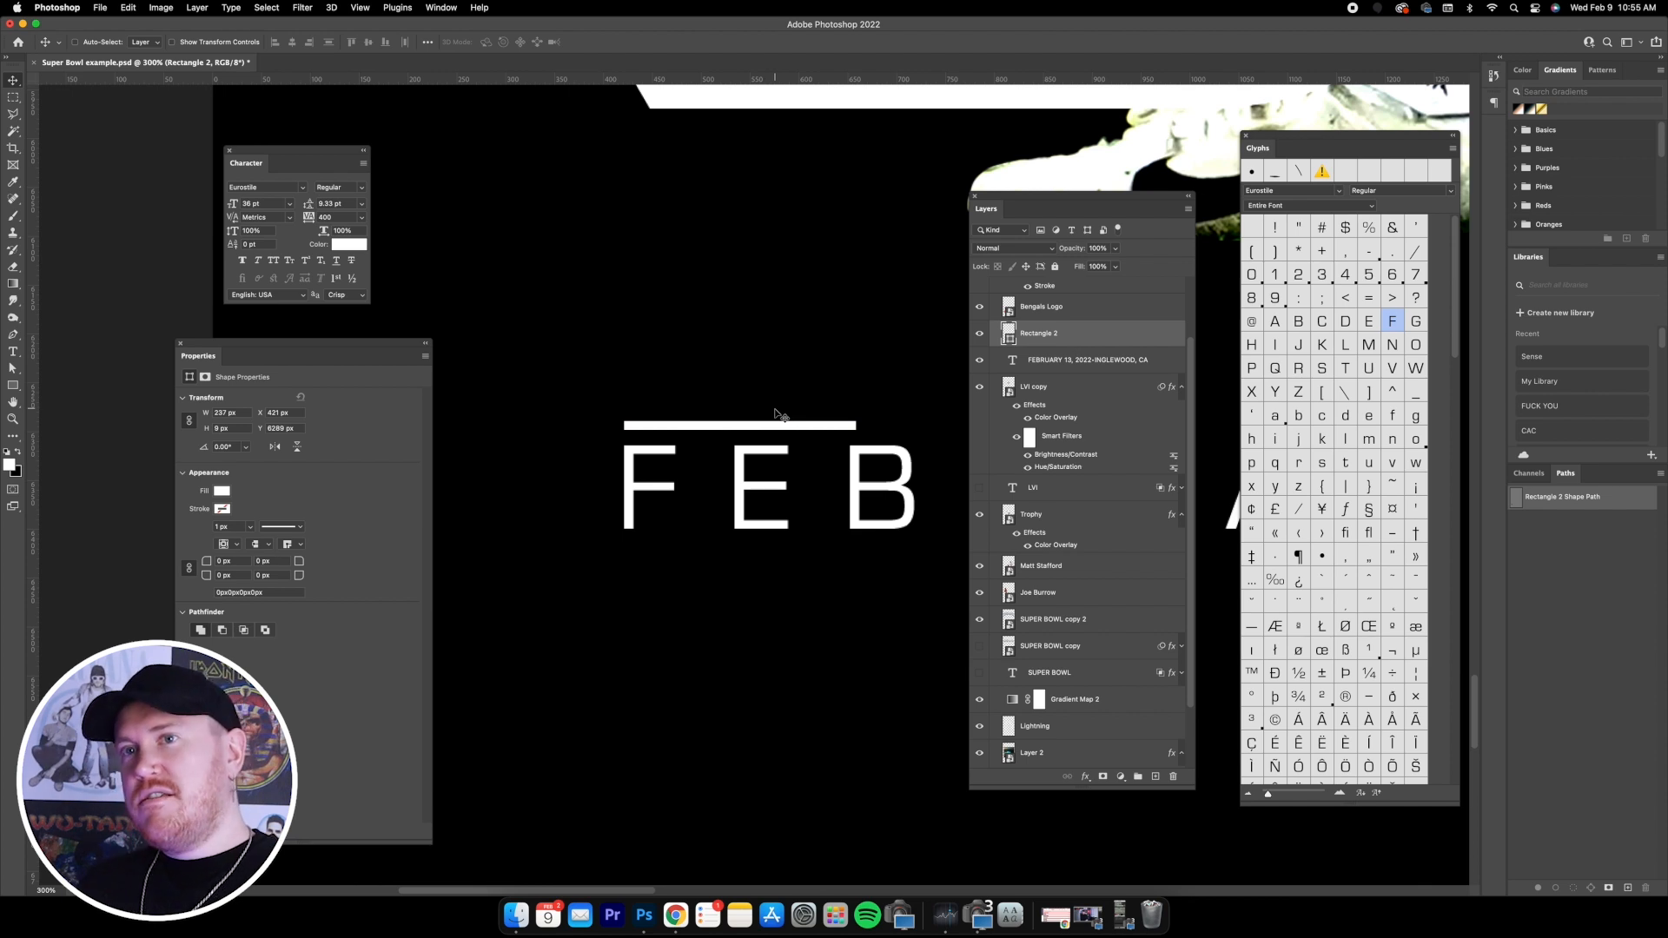
{"action": "scroll", "coordinate": [780, 415], "scroll_direction": "right", "scroll_amount": 3}
{"action": "mouse_move", "coordinate": [654, 426]}
{"action": "left_mouse_down"}
{"action": "mouse_move", "coordinate": [651, 455]}
{"action": "mouse_move", "coordinate": [652, 425]}
{"action": "left_mouse_up"}
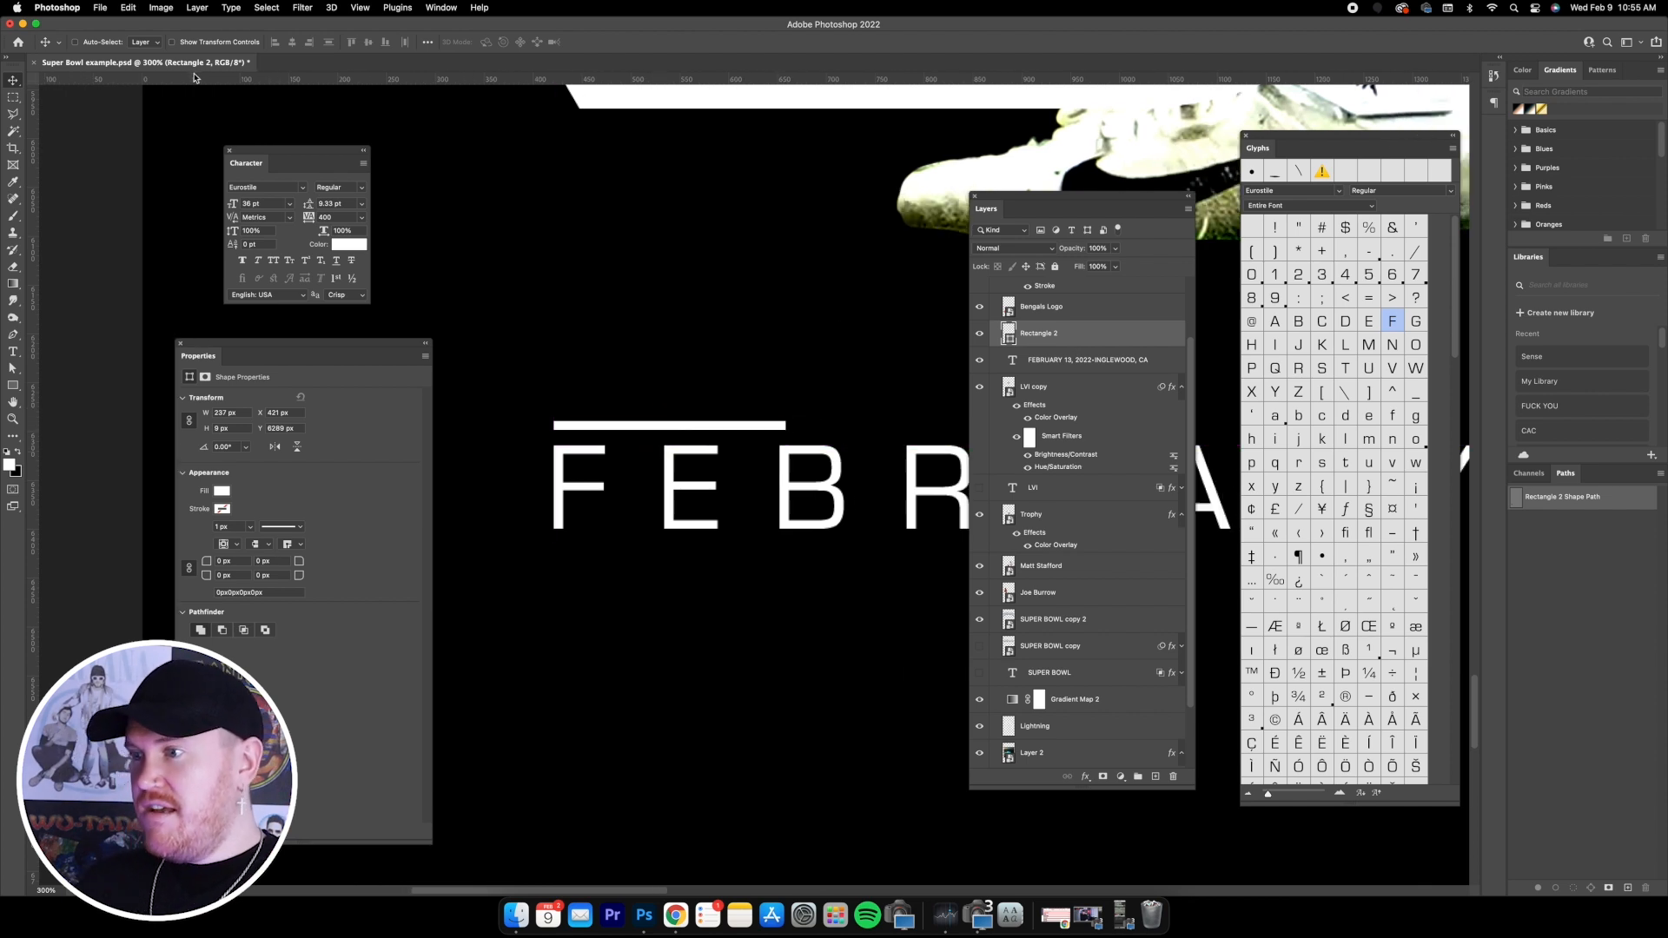
{"action": "left_click", "coordinate": [172, 41]}
{"action": "scroll", "coordinate": [696, 406], "scroll_direction": "down", "scroll_amount": 10}
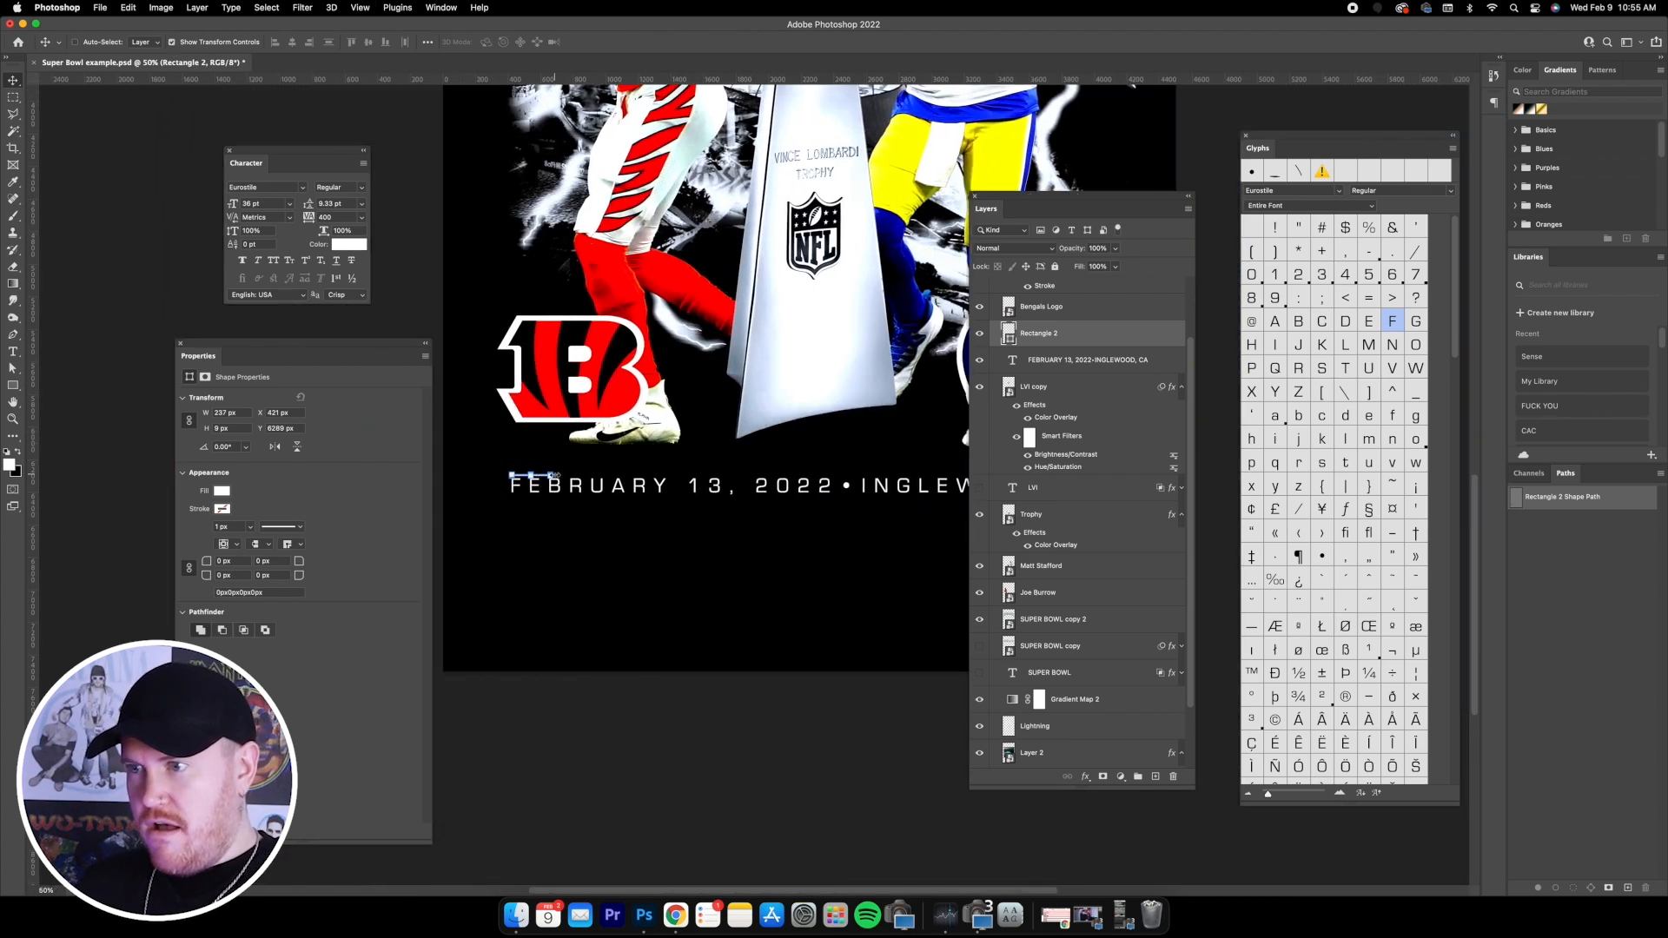
- Stretch the thin white rectangle horizontally so it spans the full date and location line, from the F of FEBRUARY to the A of CA
{"action": "left_click_drag", "start_coordinate": [556, 475], "coordinate": [901, 475]}
{"action": "scroll", "coordinate": [892, 461], "scroll_direction": "right", "scroll_amount": 5}
{"action": "scroll", "coordinate": [892, 461], "scroll_direction": "right", "scroll_amount": 1}
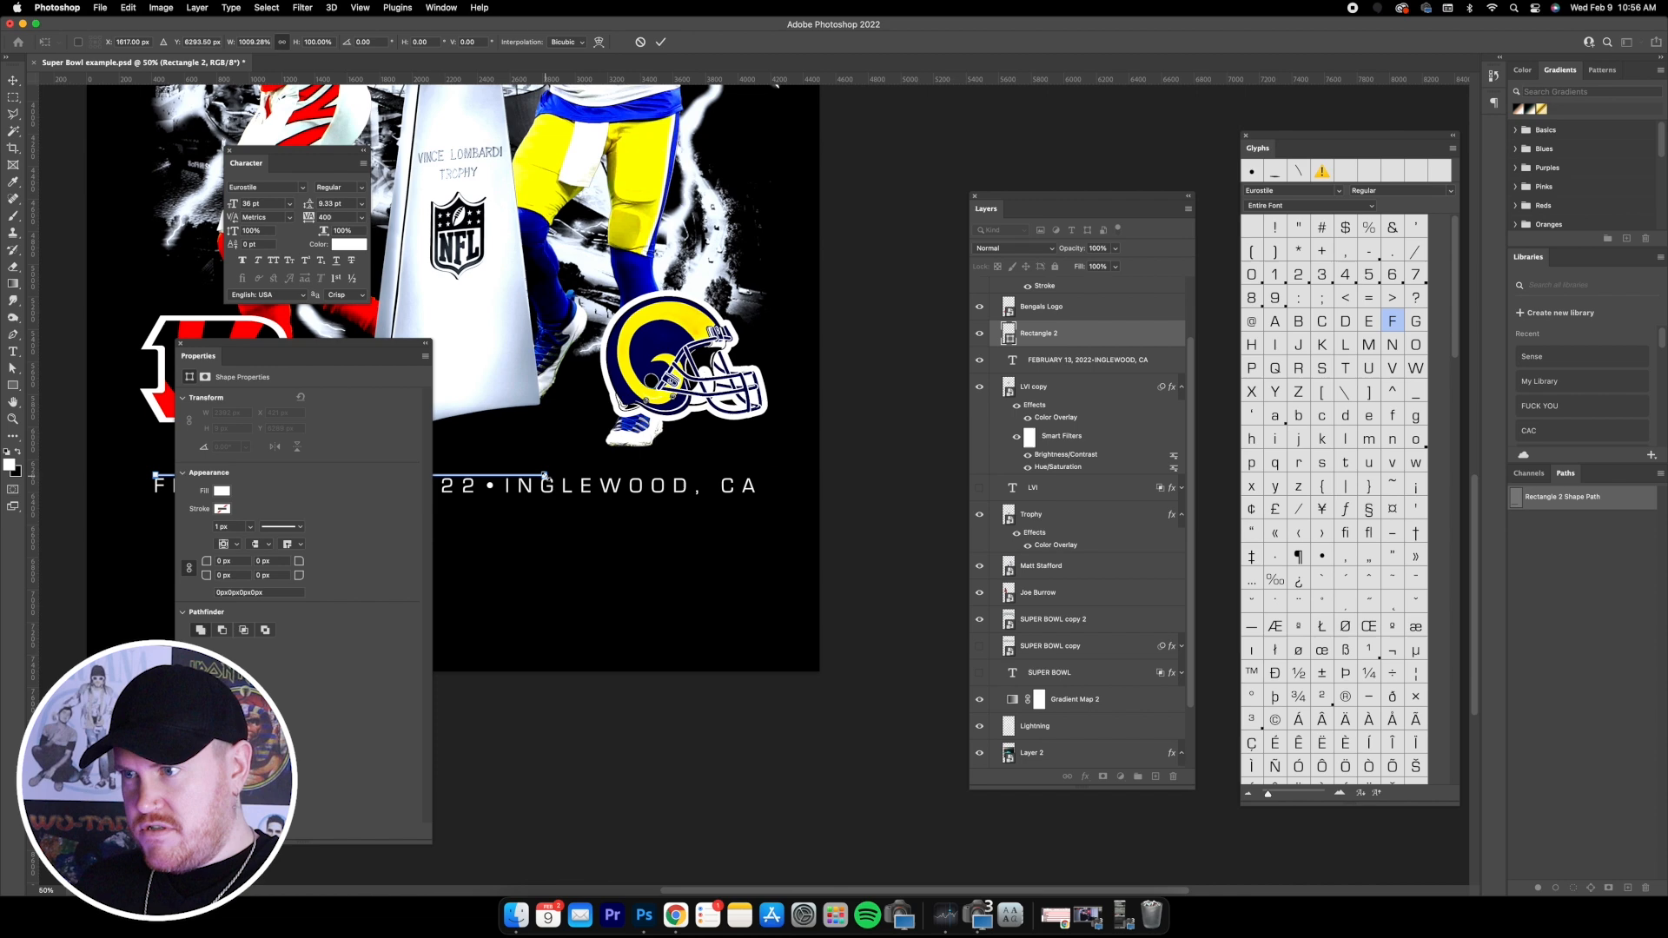
{"action": "left_click_drag", "start_coordinate": [545, 475], "coordinate": [755, 467]}
{"action": "key", "text": "Return"}
{"action": "scroll", "coordinate": [452, 155], "scroll_direction": "left", "scroll_amount": 10}
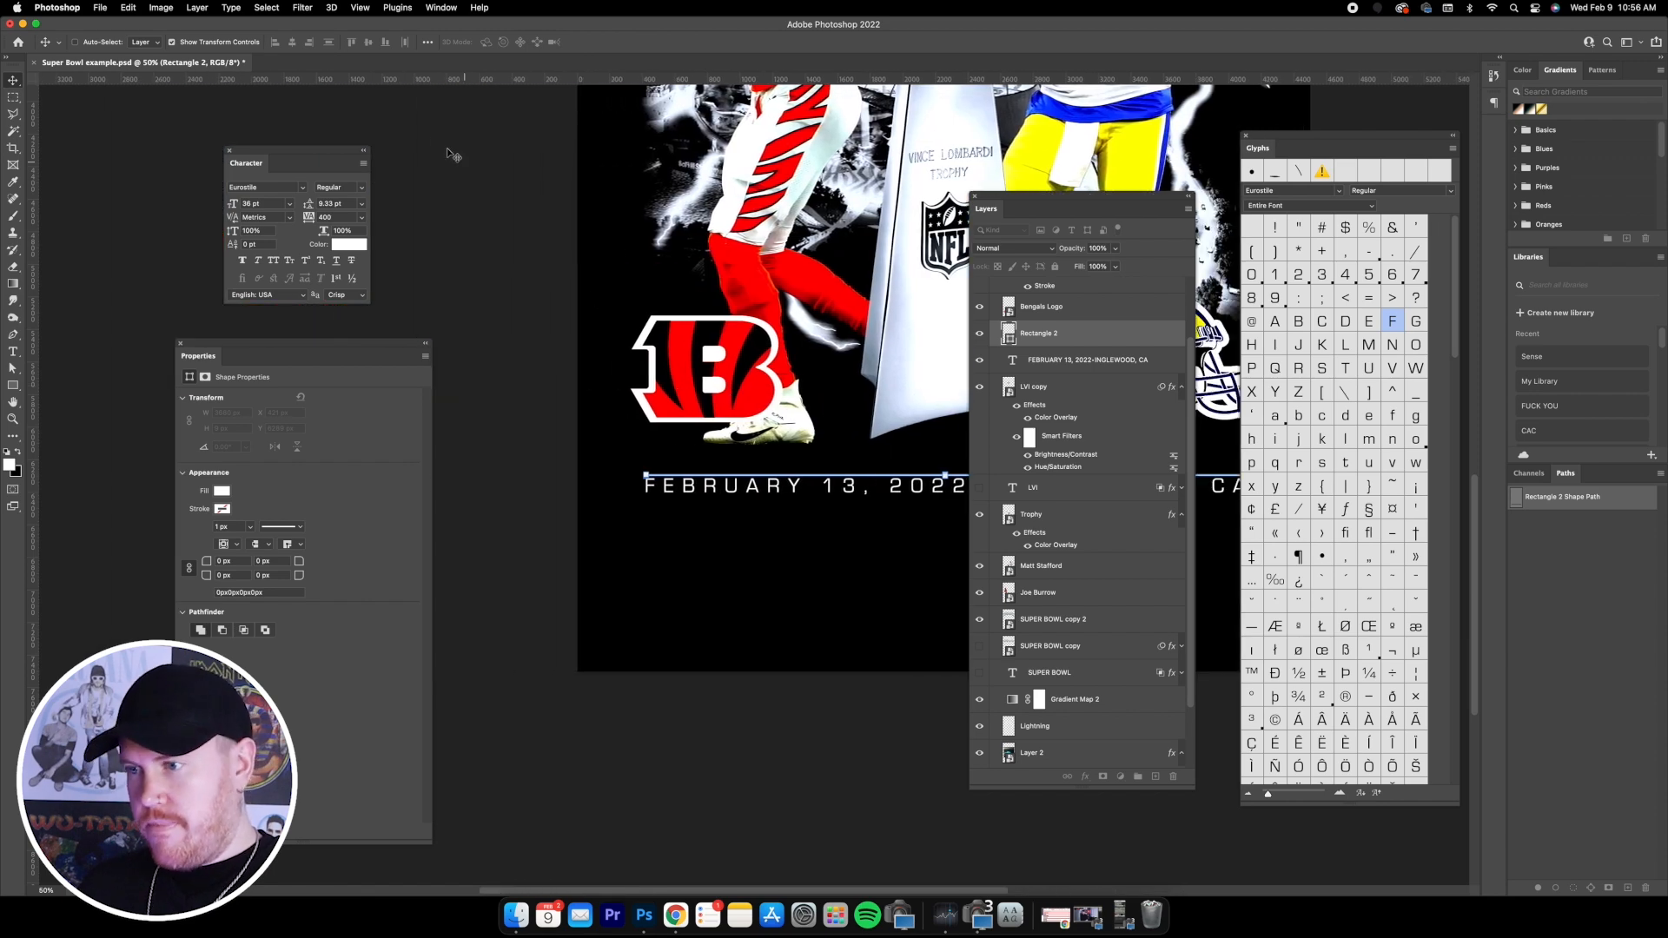
- Nudge the white bar vertically to leave a small gap above the date line, at Y 6259 px
{"action": "key", "text": "super+equal"}
{"action": "scroll", "coordinate": [711, 319], "scroll_direction": "right", "scroll_amount": 3}
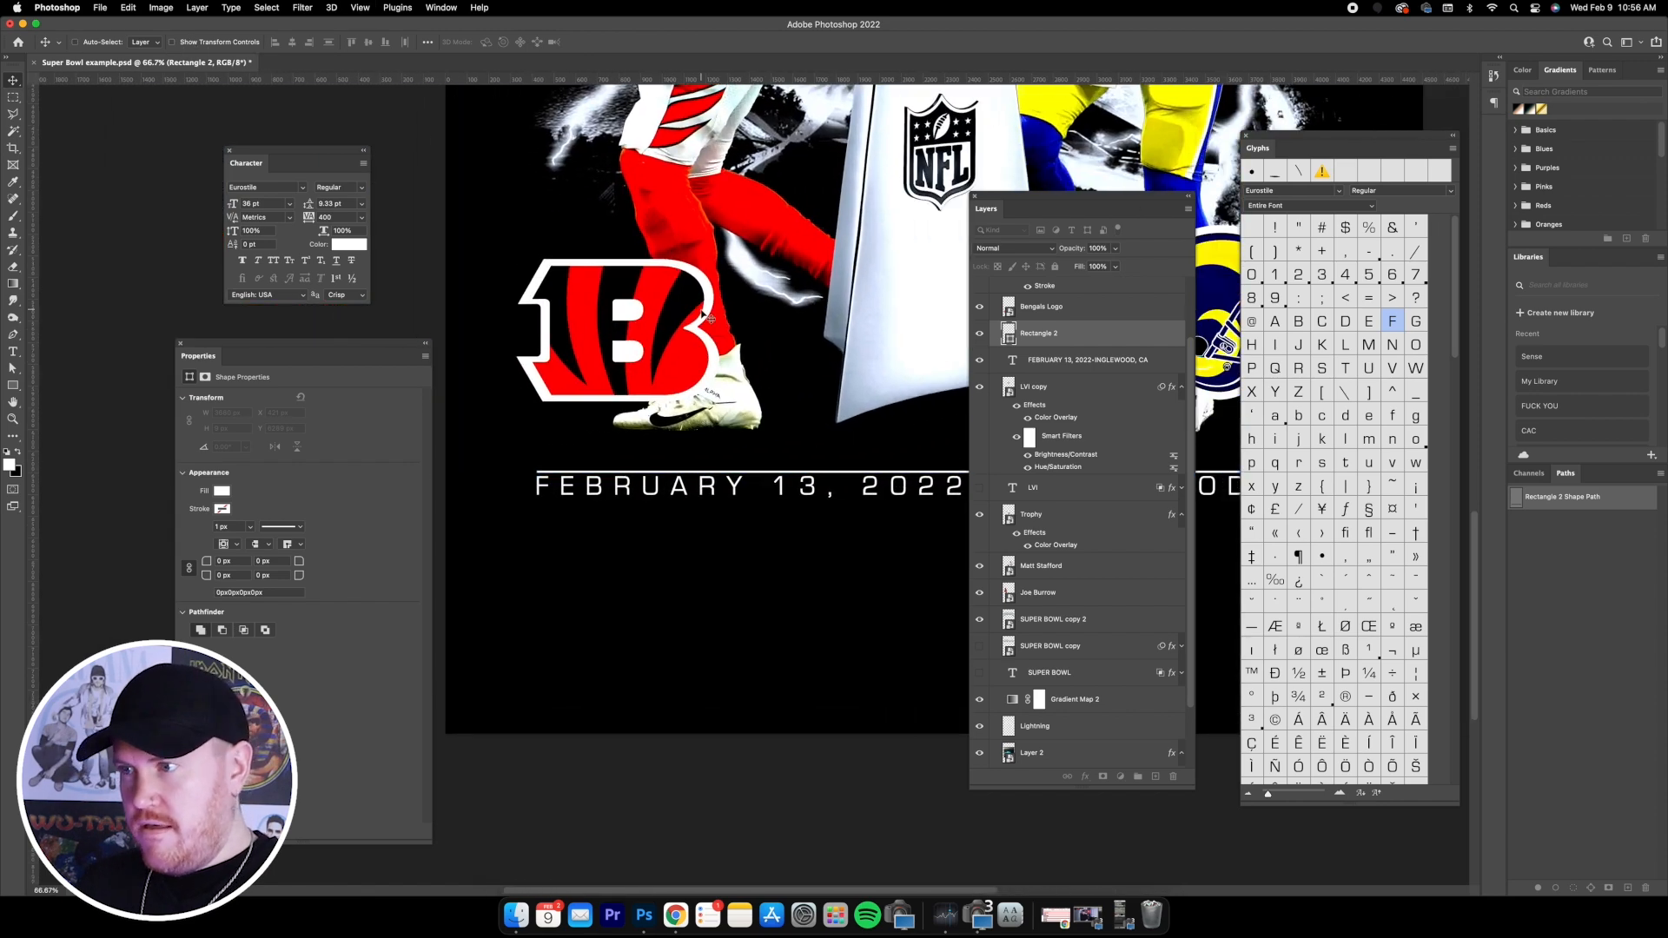
{"action": "key", "text": "Up"}
{"action": "key", "text": "Up"}
{"action": "key", "text": "Up"}
{"action": "key", "text": "Up"}
{"action": "key", "text": "Up"}
{"action": "key", "text": "Up"}
{"action": "key", "text": "Up"}
{"action": "key", "text": "Up"}
{"action": "key", "text": "Up"}
{"action": "key", "text": "Up"}
{"action": "key", "text": "Up"}
{"action": "key", "text": "Up"}
{"action": "key", "text": "Up"}
{"action": "key", "text": "Up"}
{"action": "key", "text": "Up"}
{"action": "key", "text": "Up"}
{"action": "key", "text": "Up"}
{"action": "key", "text": "Up"}
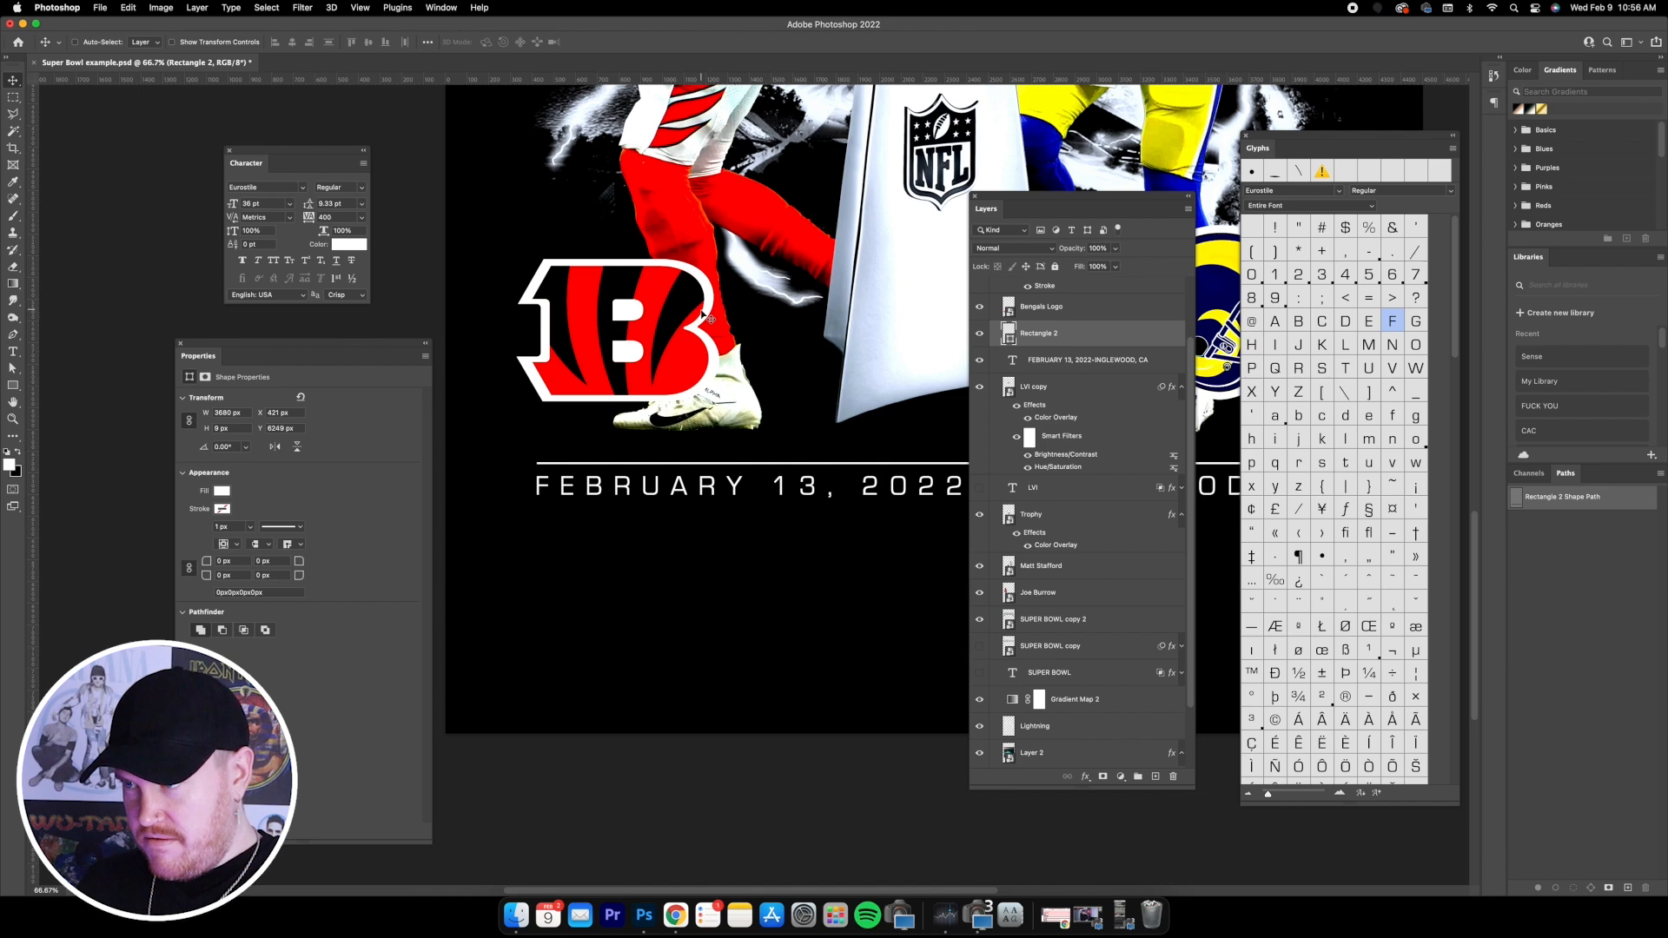
{"action": "key", "text": "shift+Down"}
{"action": "key", "text": "shift+Down"}
{"action": "key", "text": "shift+Down"}
{"action": "key", "text": "shift+Up"}
- Duplicate the white bar and place the copy just below the date line, at Y 6456 px
{"action": "key", "text": "super+j"}
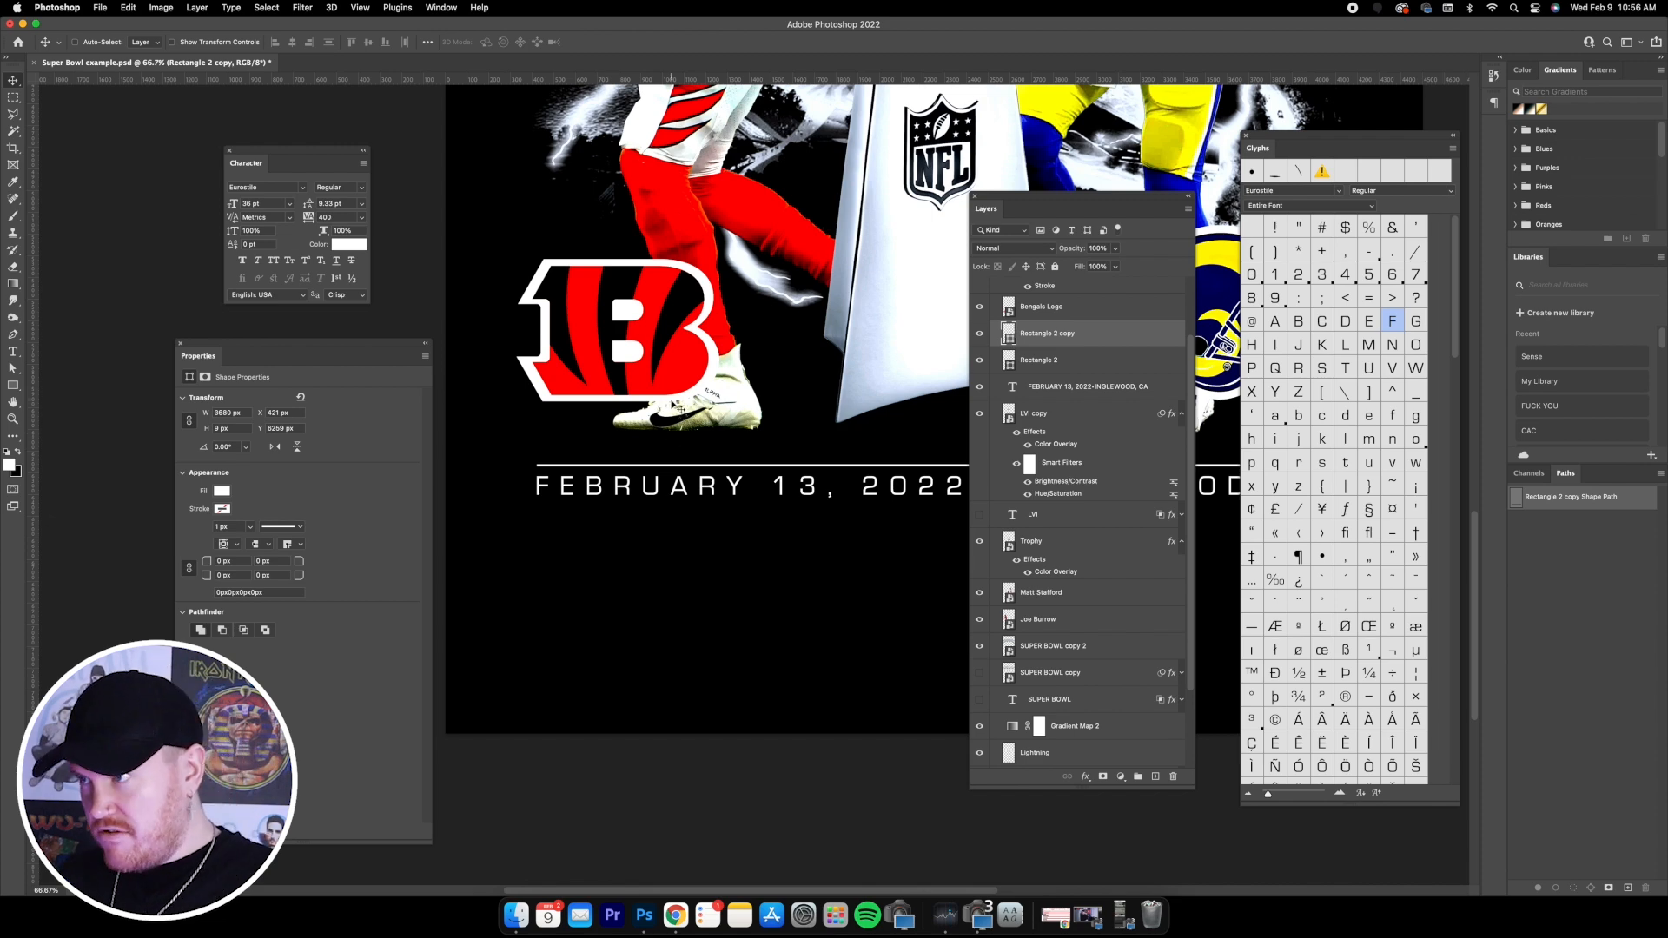
{"action": "left_click_drag", "start_coordinate": [674, 406], "coordinate": [752, 476]}
{"action": "scroll", "coordinate": [834, 525], "scroll_direction": "right", "scroll_amount": 5}
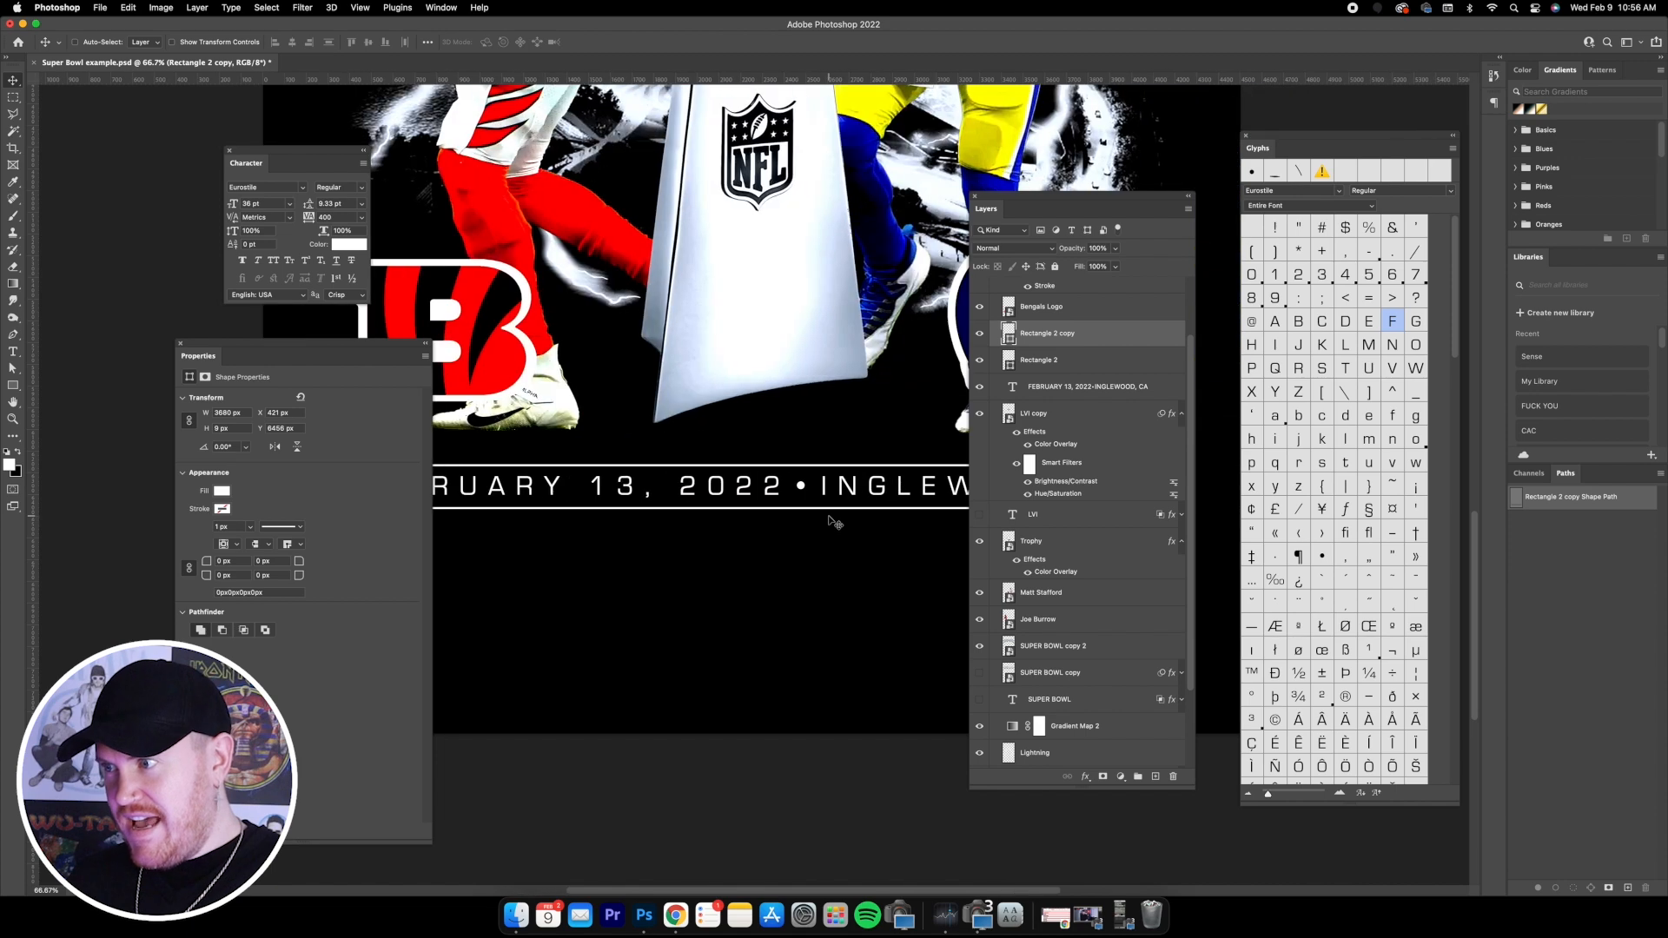
- Check that Smart Guides are enabled and use them to compare the spacing between the date line and both bars
{"action": "left_click", "coordinate": [442, 7]}
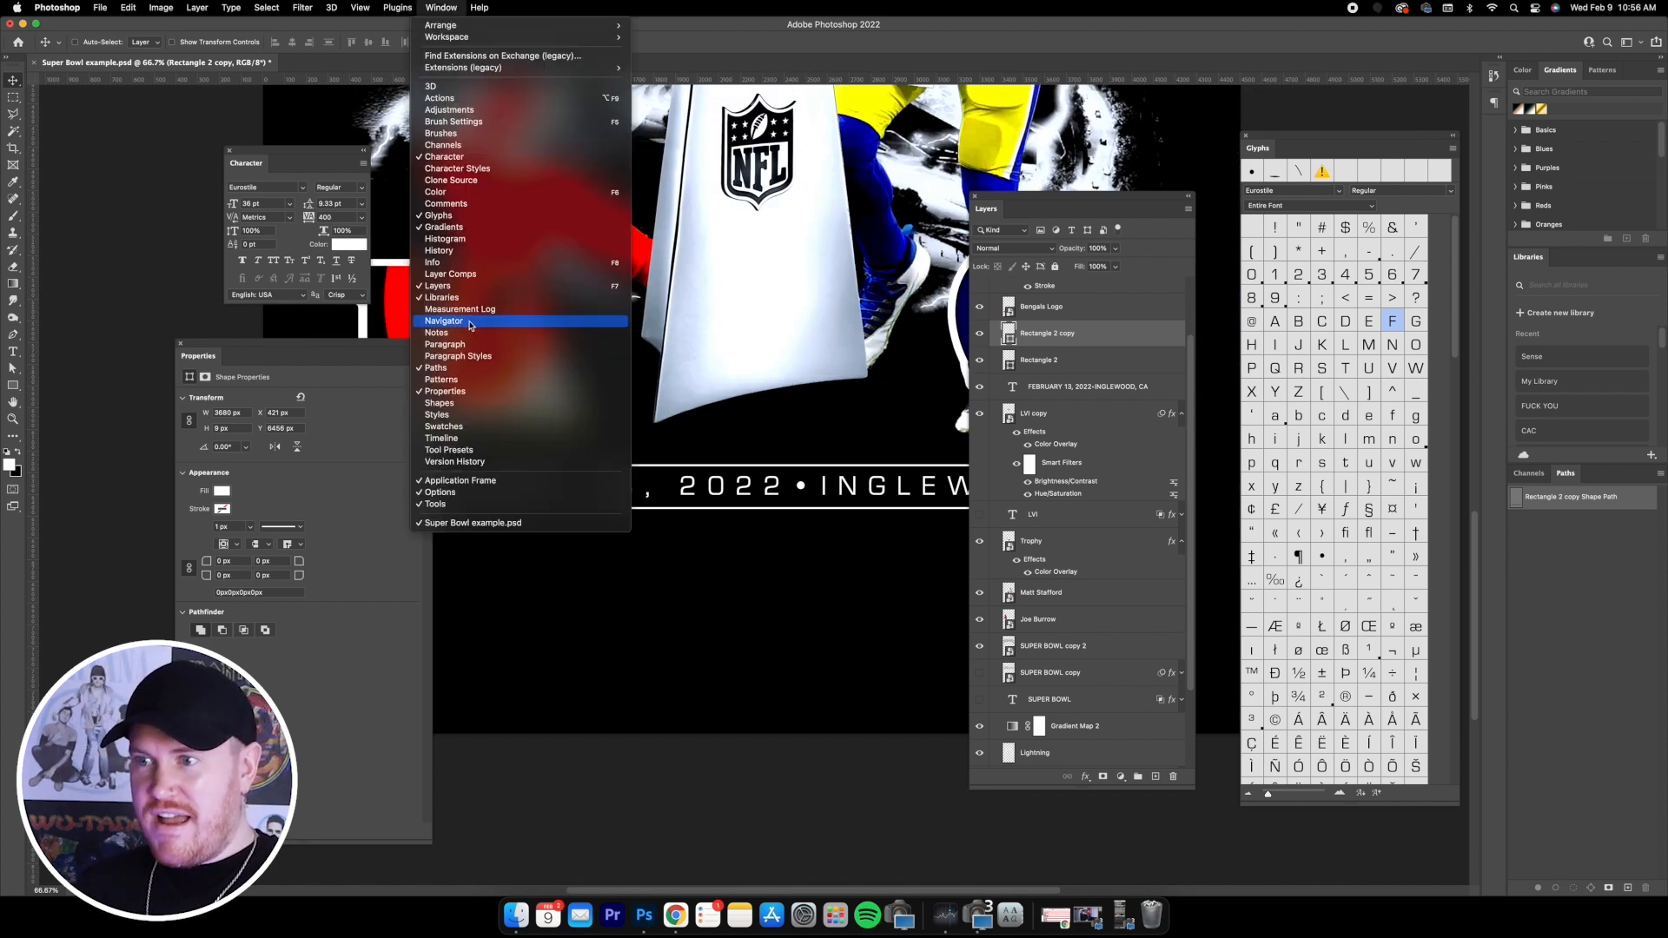
{"action": "left_click", "coordinate": [359, 7]}
{"action": "left_click", "coordinate": [360, 7]}
{"action": "mouse_move", "coordinate": [406, 318]}
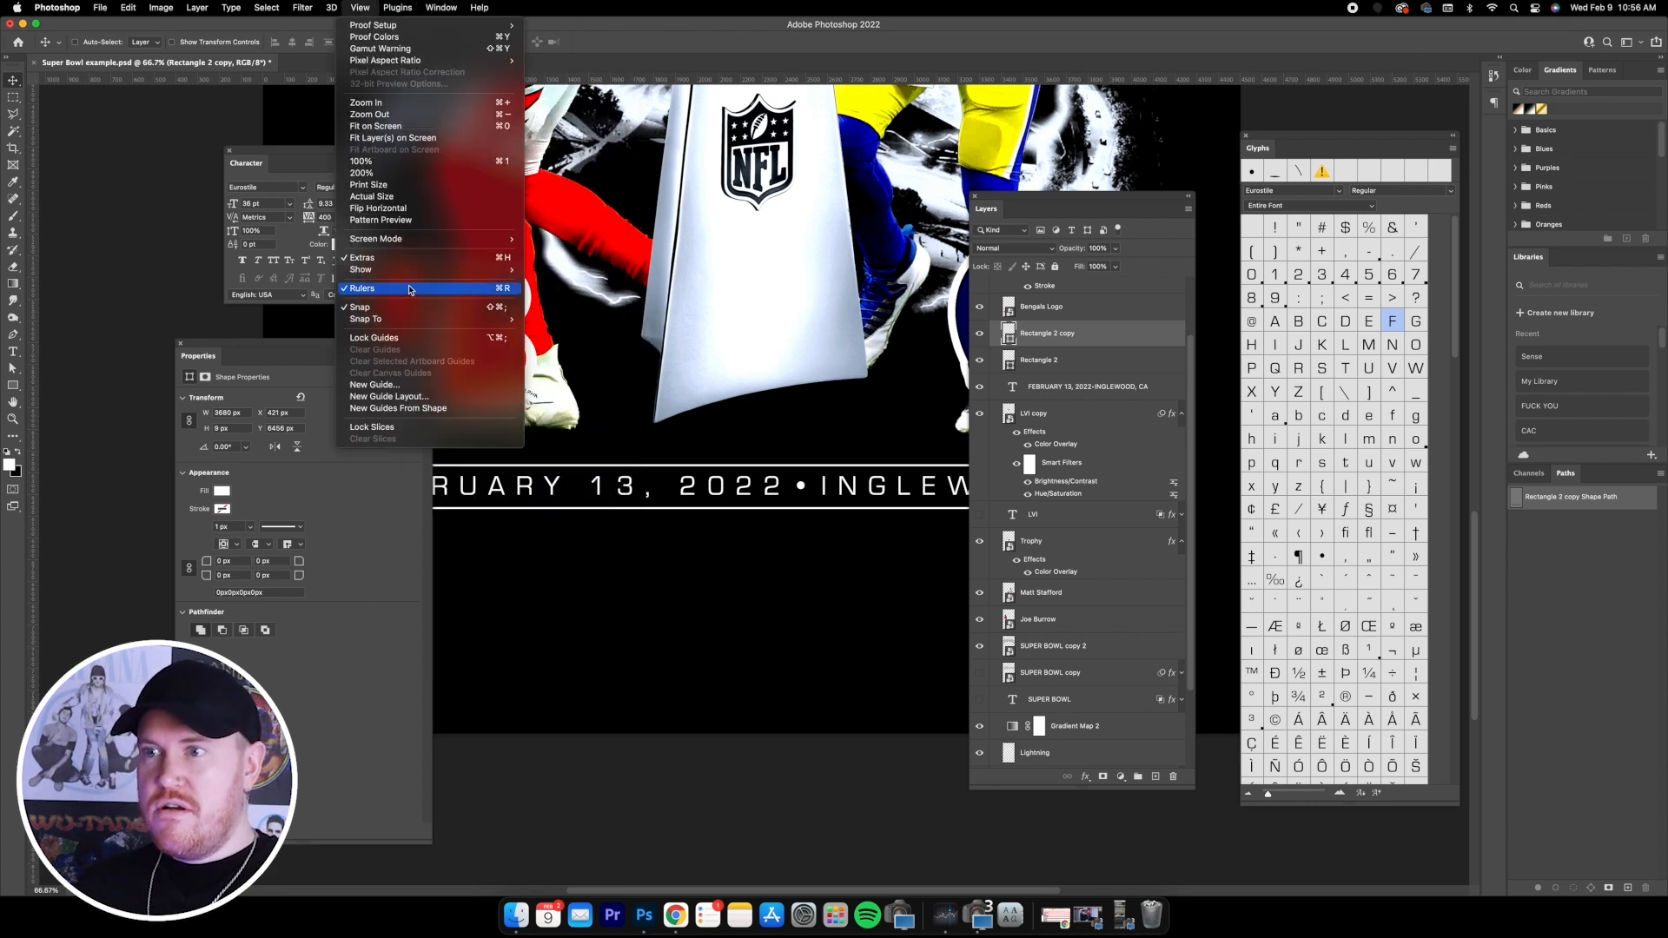
{"action": "mouse_move", "coordinate": [410, 275]}
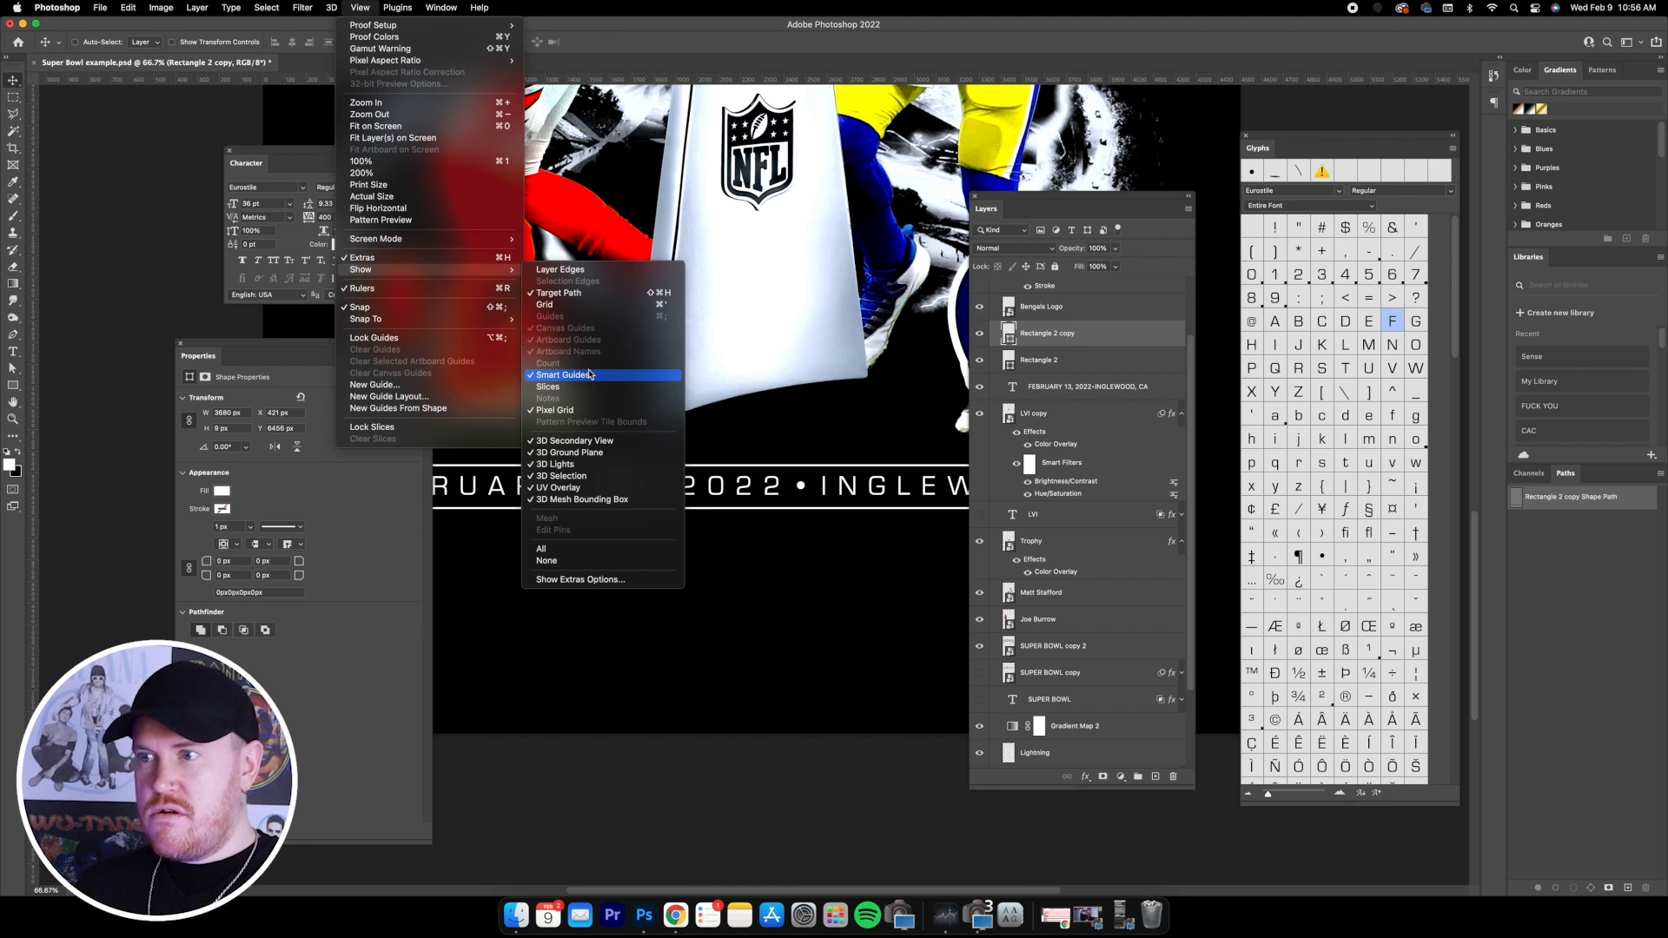
{"action": "left_click", "coordinate": [750, 546]}
{"action": "scroll", "coordinate": [693, 549], "scroll_direction": "left", "scroll_amount": 5}
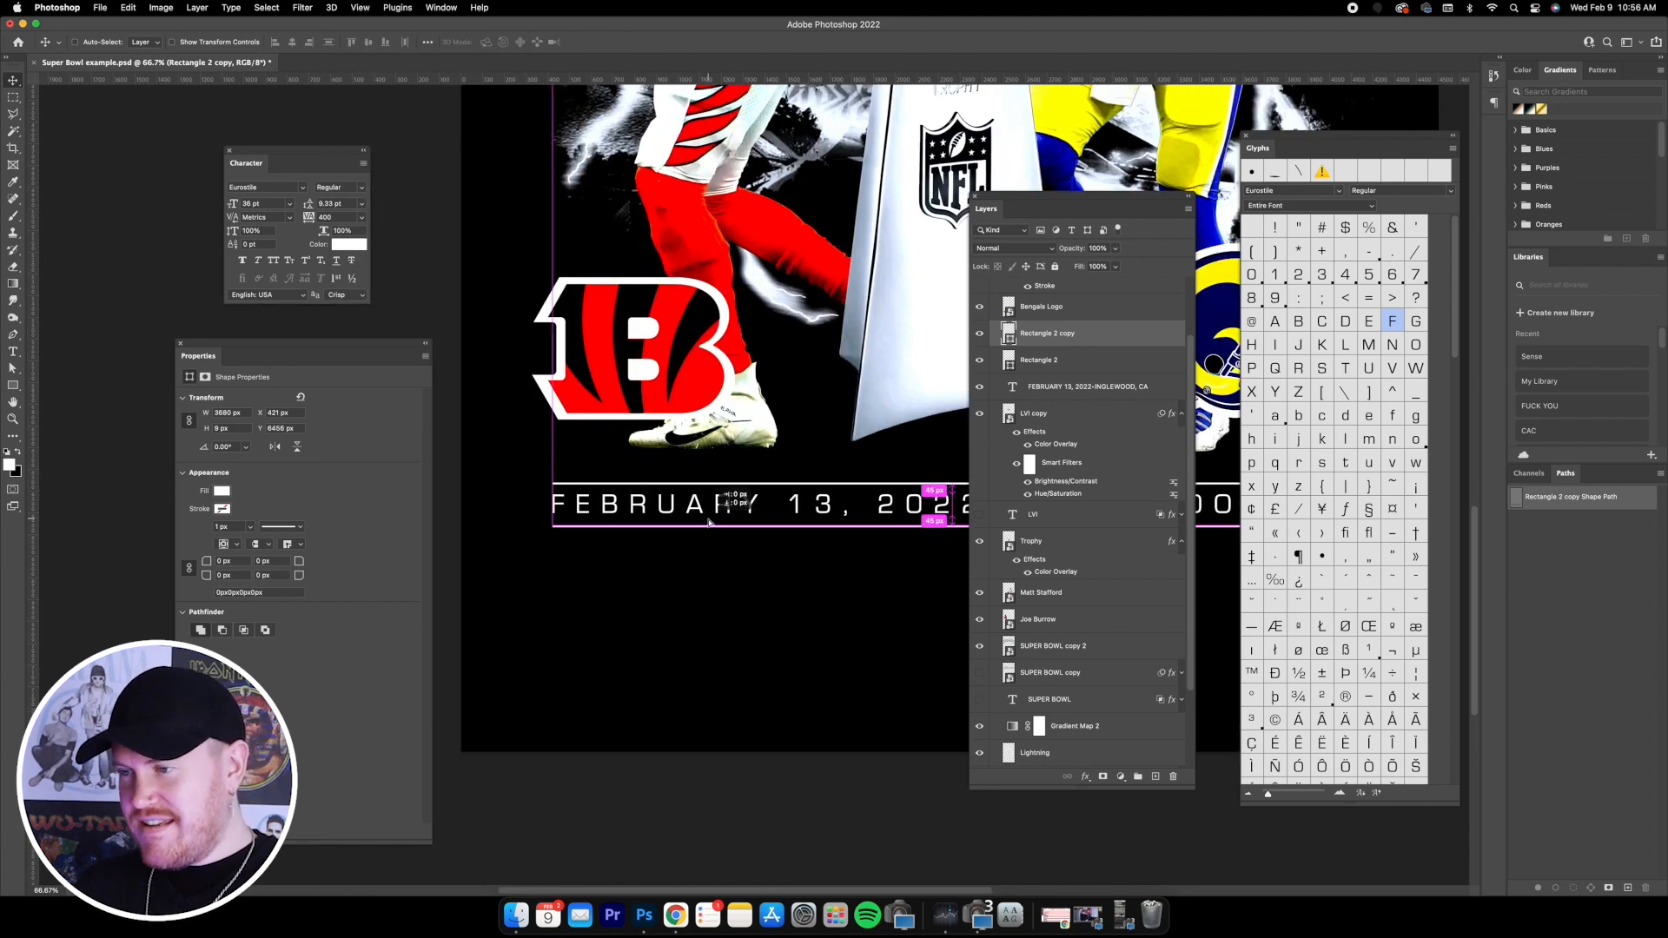
{"action": "scroll", "coordinate": [882, 594], "scroll_direction": "right", "scroll_amount": 4}
{"action": "left_click_drag", "start_coordinate": [825, 500], "coordinate": [827, 500]}
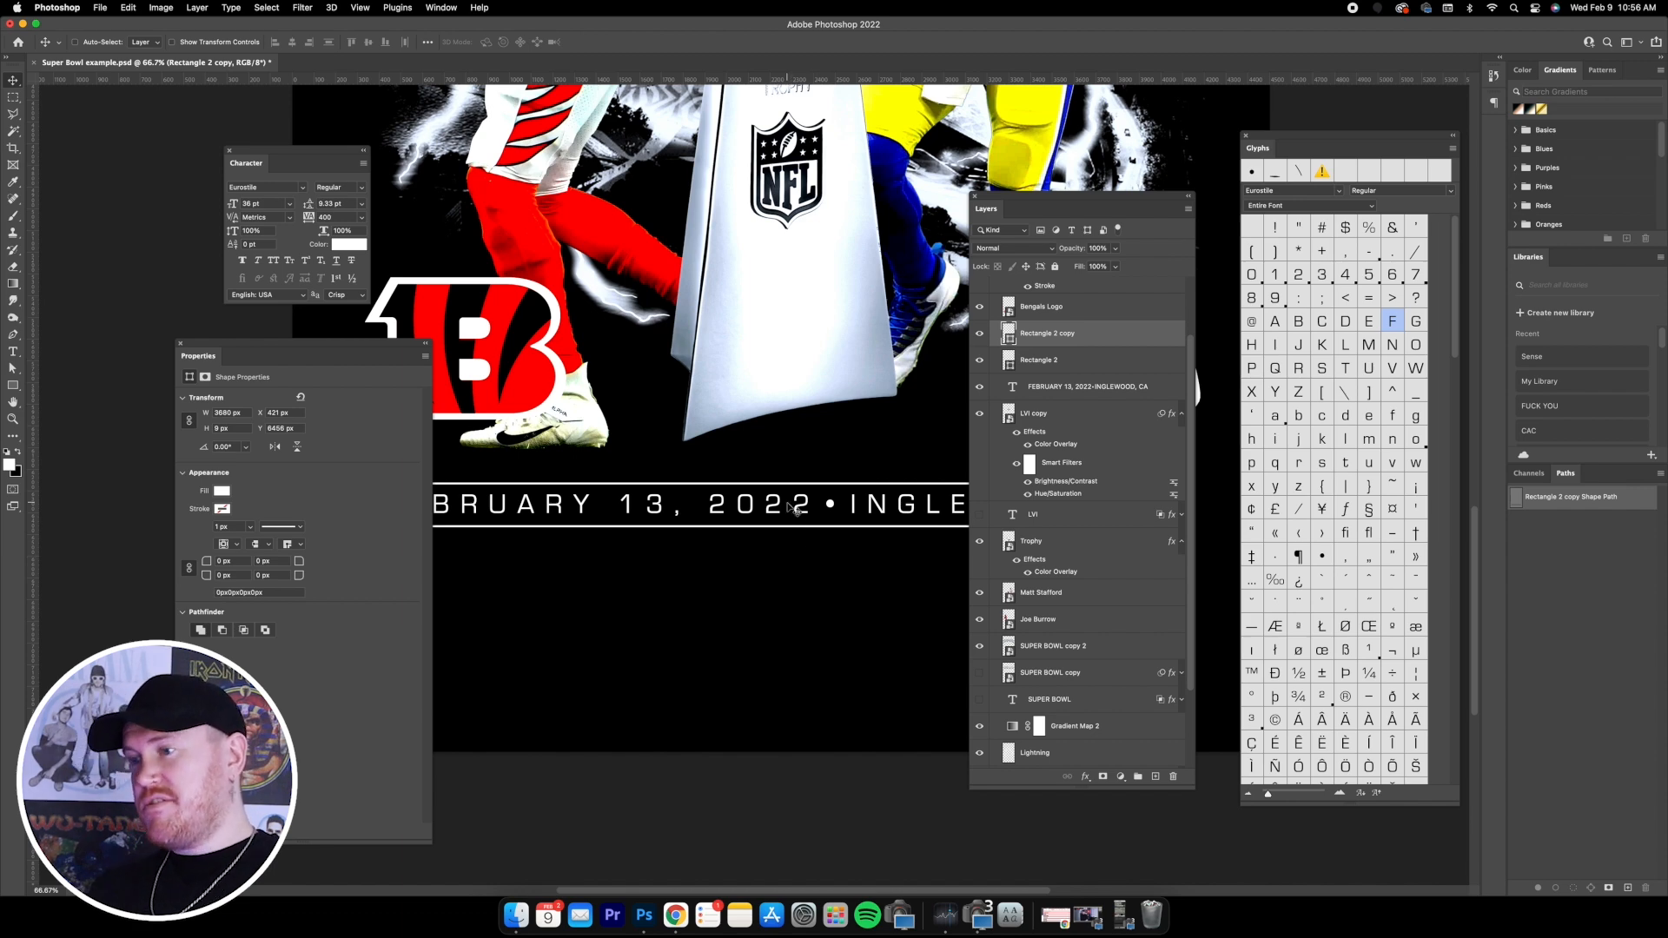
{"action": "left_click_drag", "start_coordinate": [790, 508], "coordinate": [789, 508]}
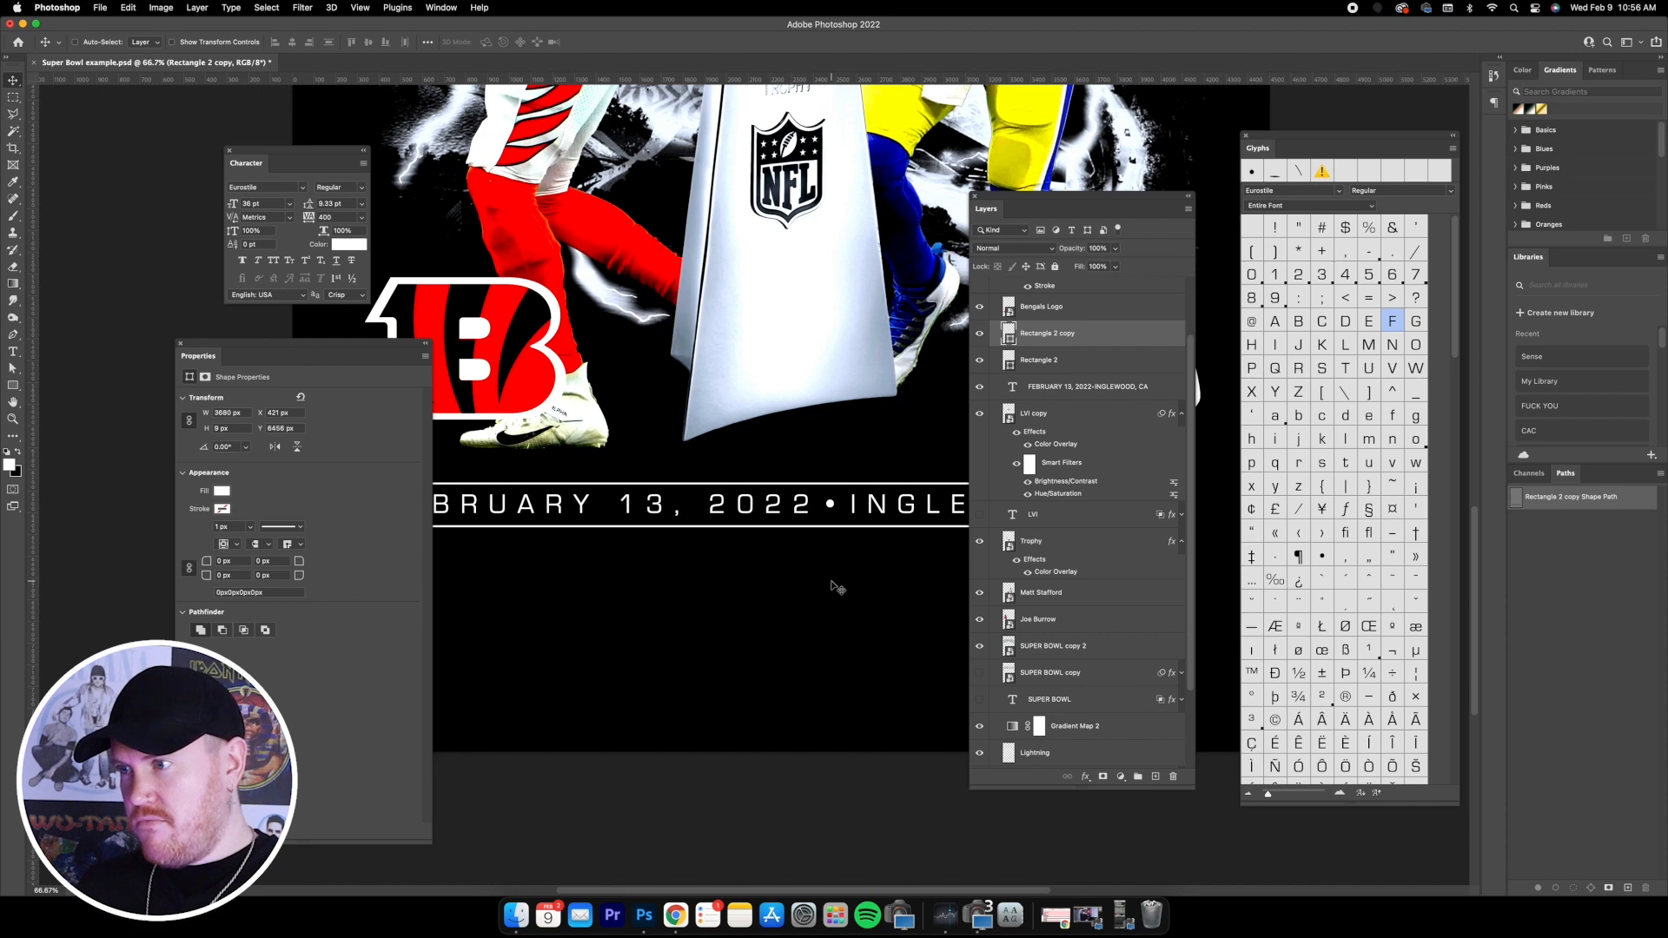
- Group both white bars together with the FEBRUARY 13, 2022•INGLEWOOD, CA text layer
{"action": "key", "text": "super+minus"}
{"action": "key", "text": "super+minus"}
{"action": "key", "text": "super+minus"}
{"action": "key", "text": "super+plus"}
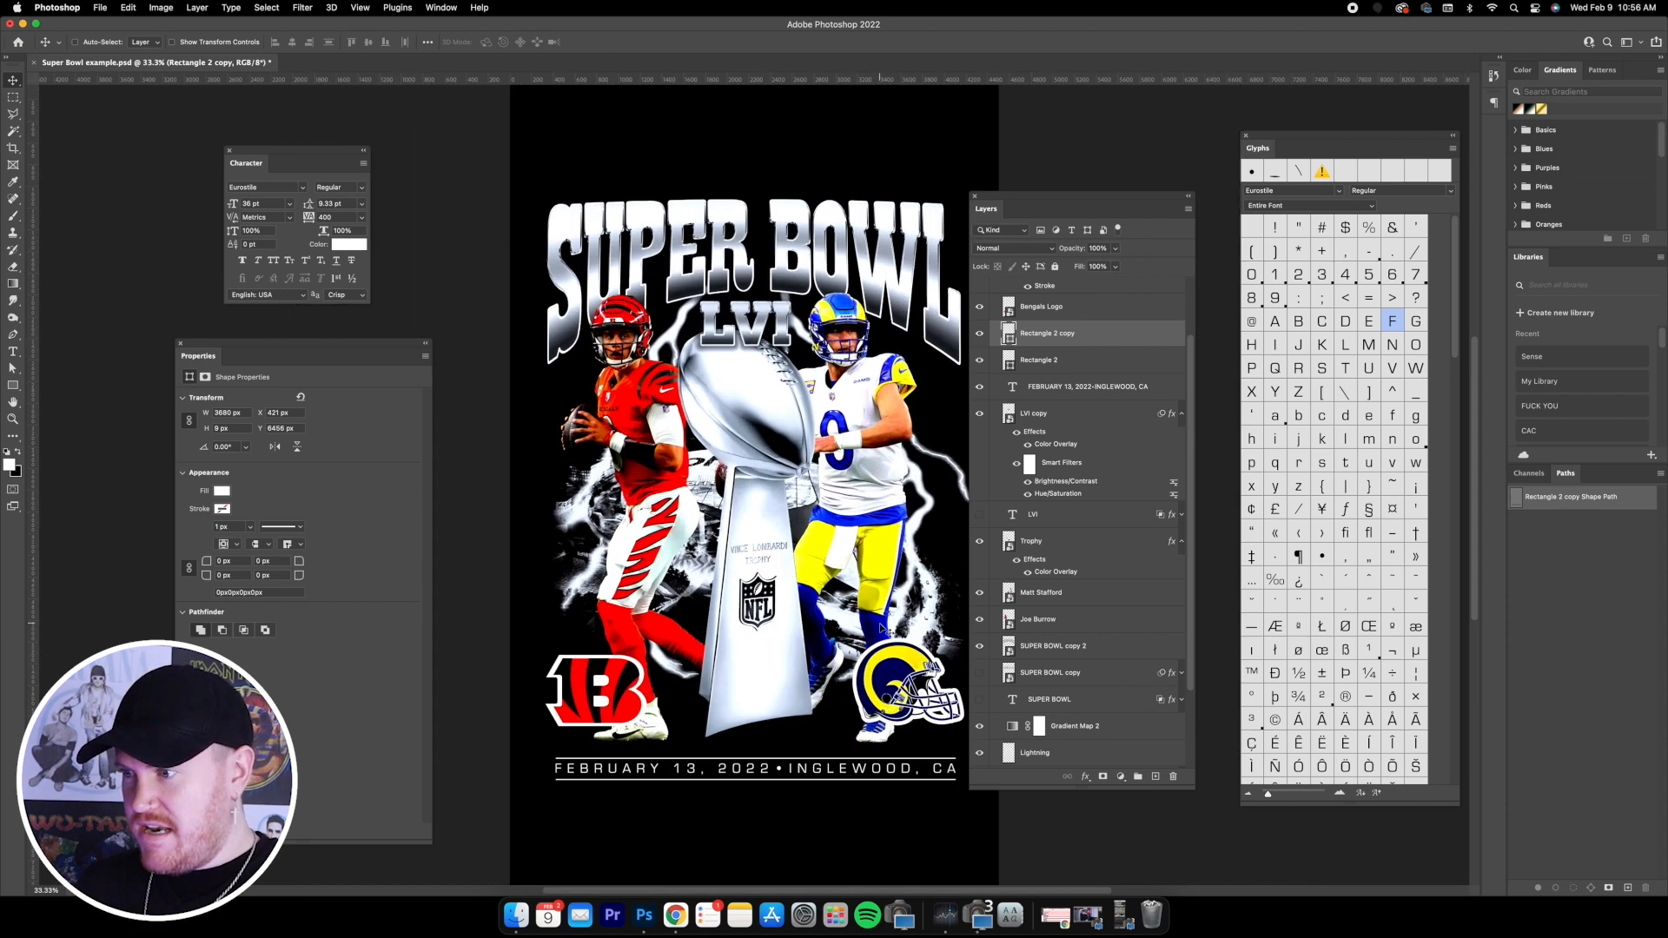
{"action": "scroll", "coordinate": [1040, 426], "scroll_direction": "up", "scroll_amount": 3}
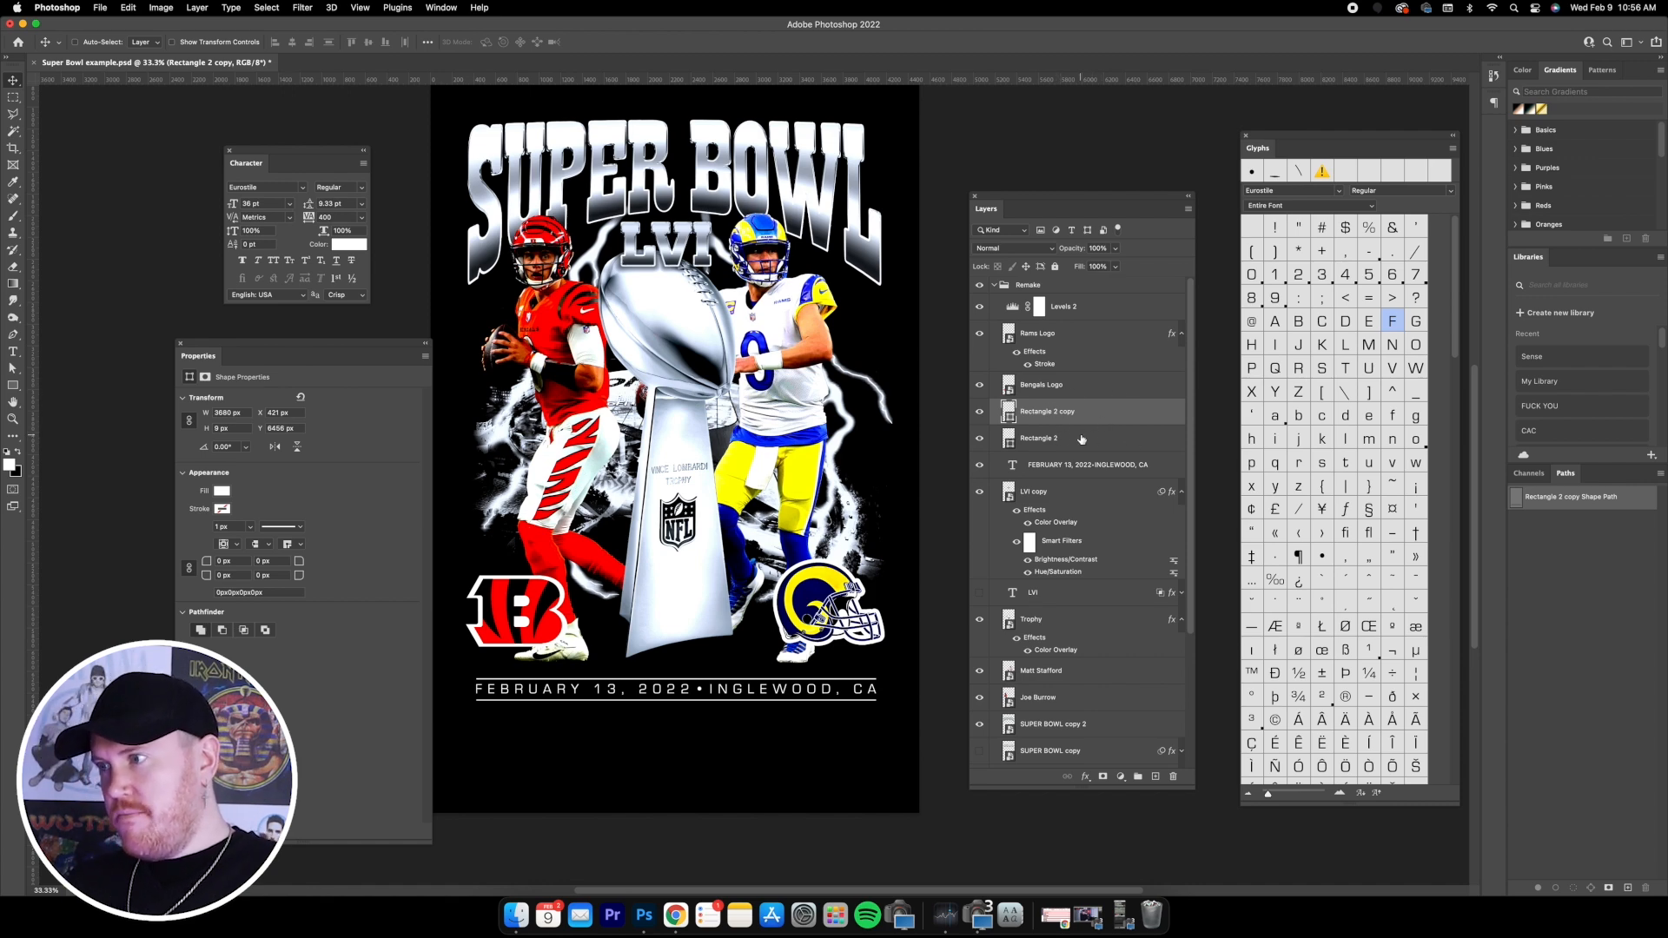
{"action": "left_click", "coordinate": [1081, 438], "text": "shift"}
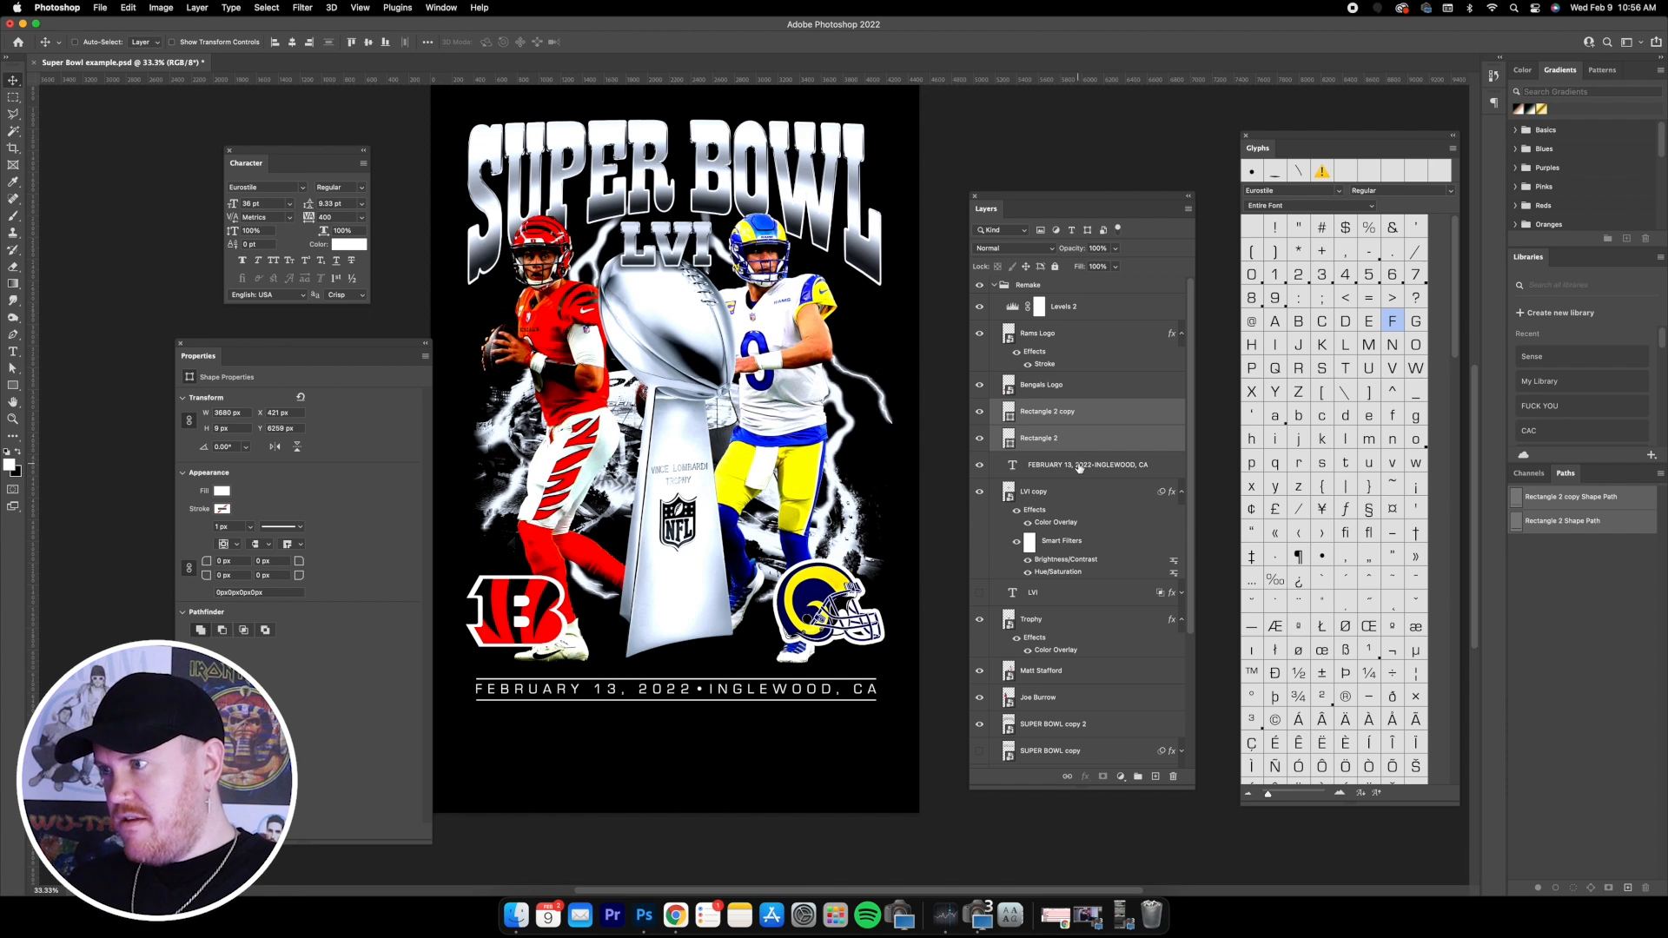
{"action": "left_click", "coordinate": [1080, 466], "text": "shift"}
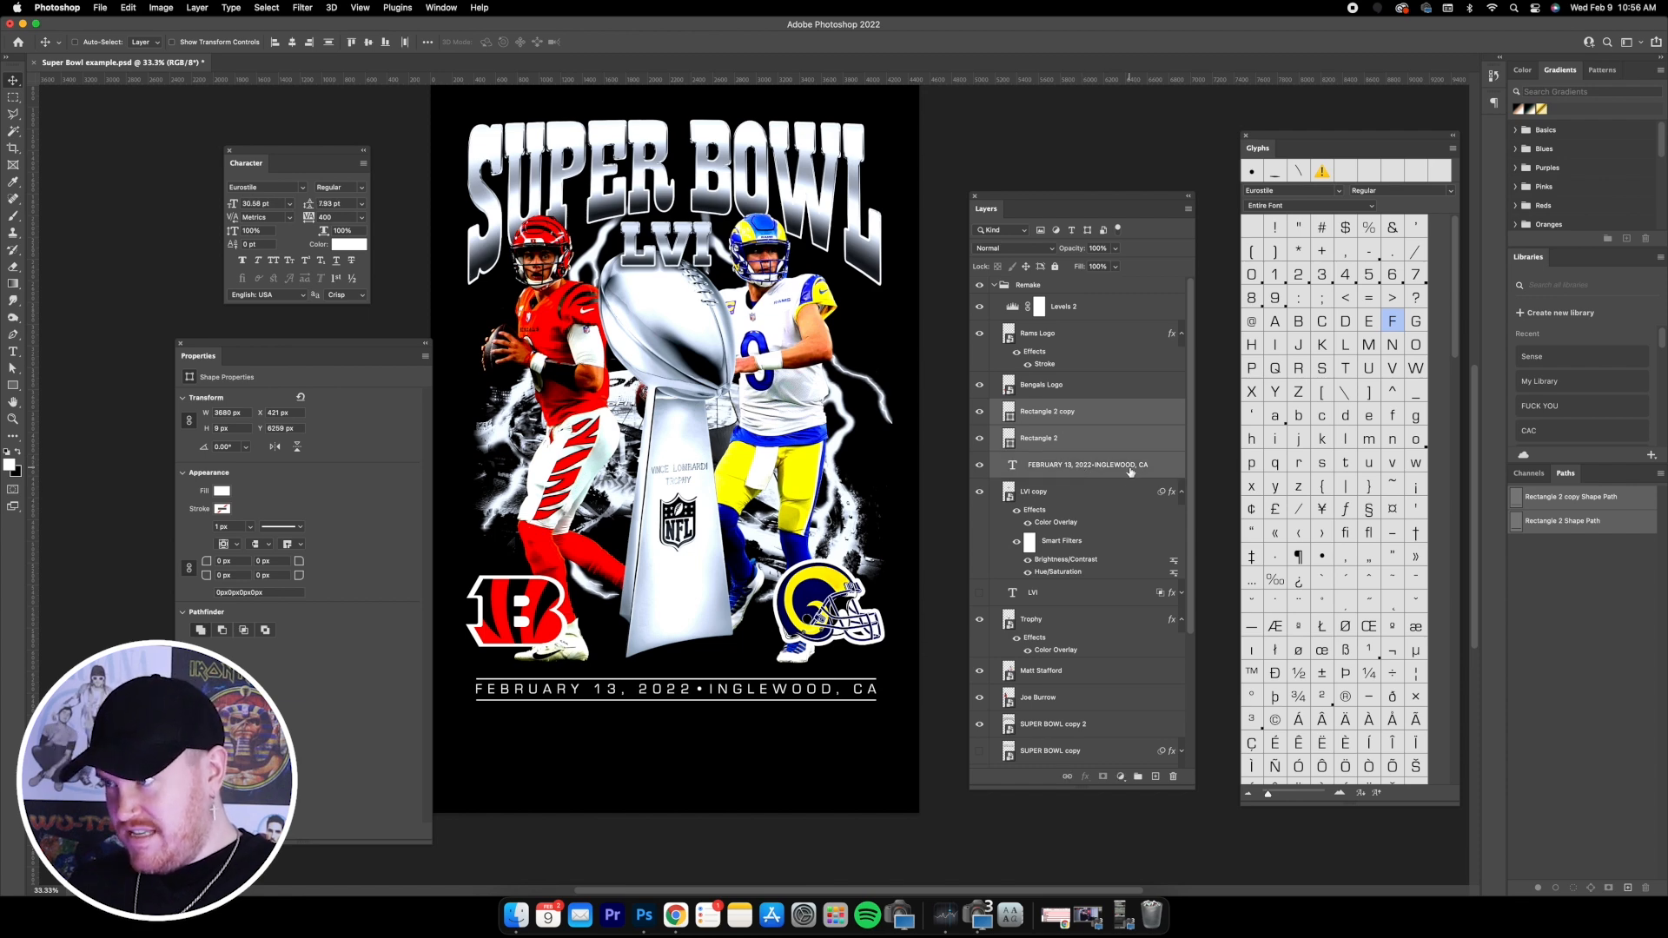
{"action": "key", "text": "super+g"}
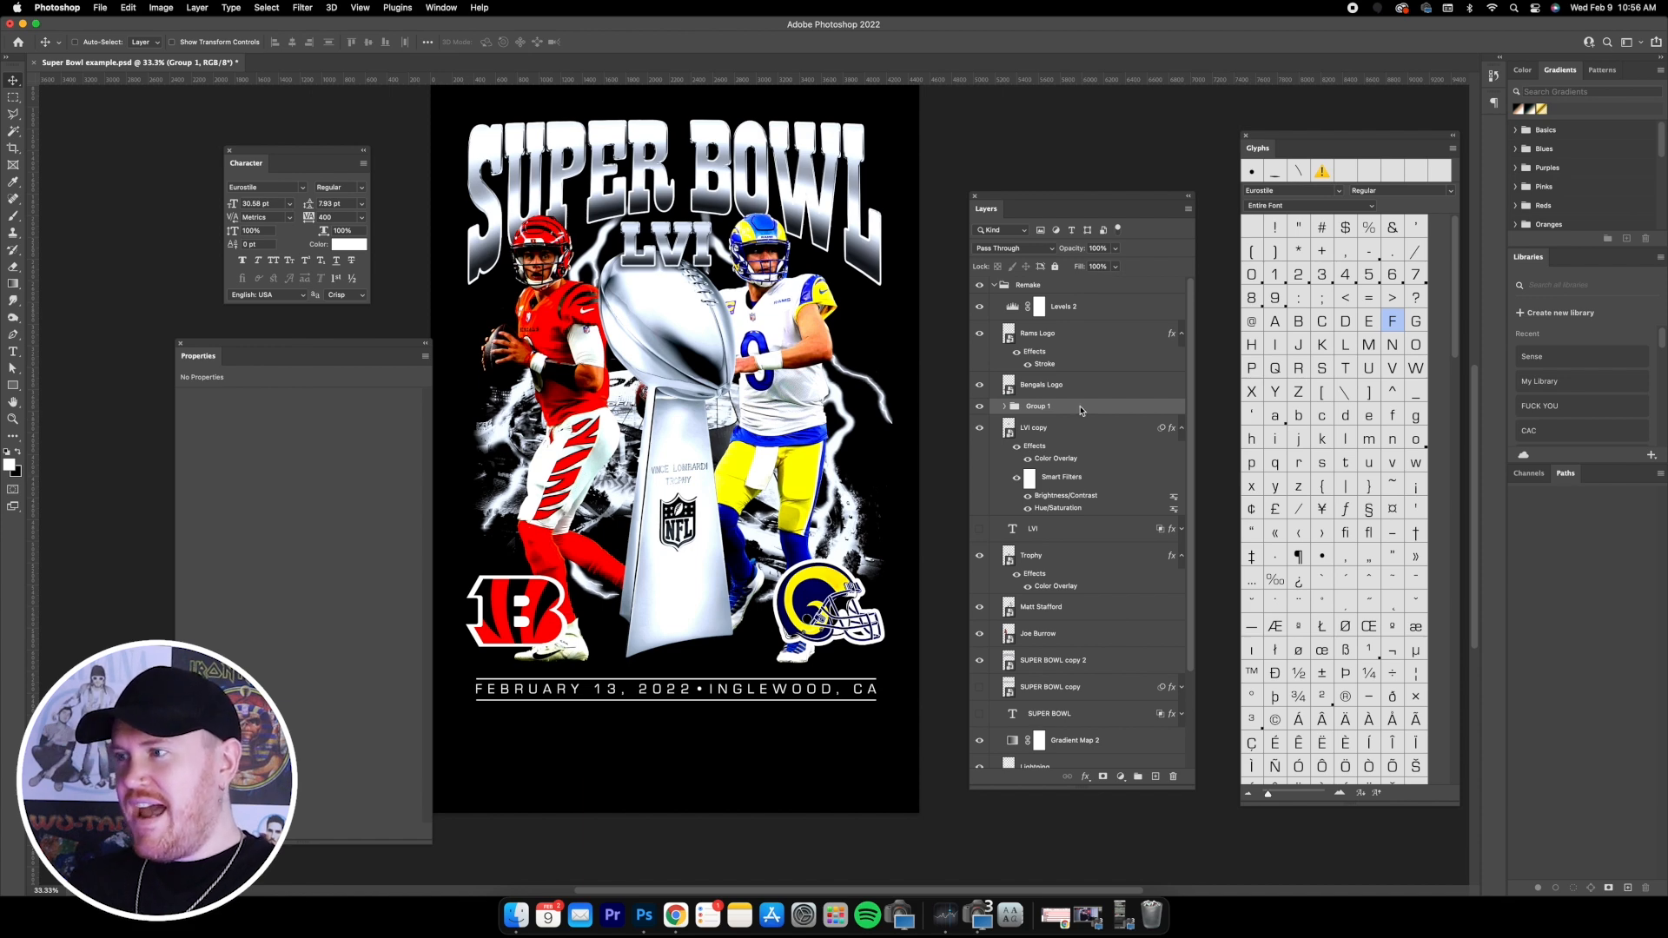
- Add a black Outer Glow in Normal mode to the date group with 100% opacity, 4% spread and about 73 px size
{"action": "double_click", "coordinate": [1081, 408]}
{"action": "left_click", "coordinate": [967, 635]}
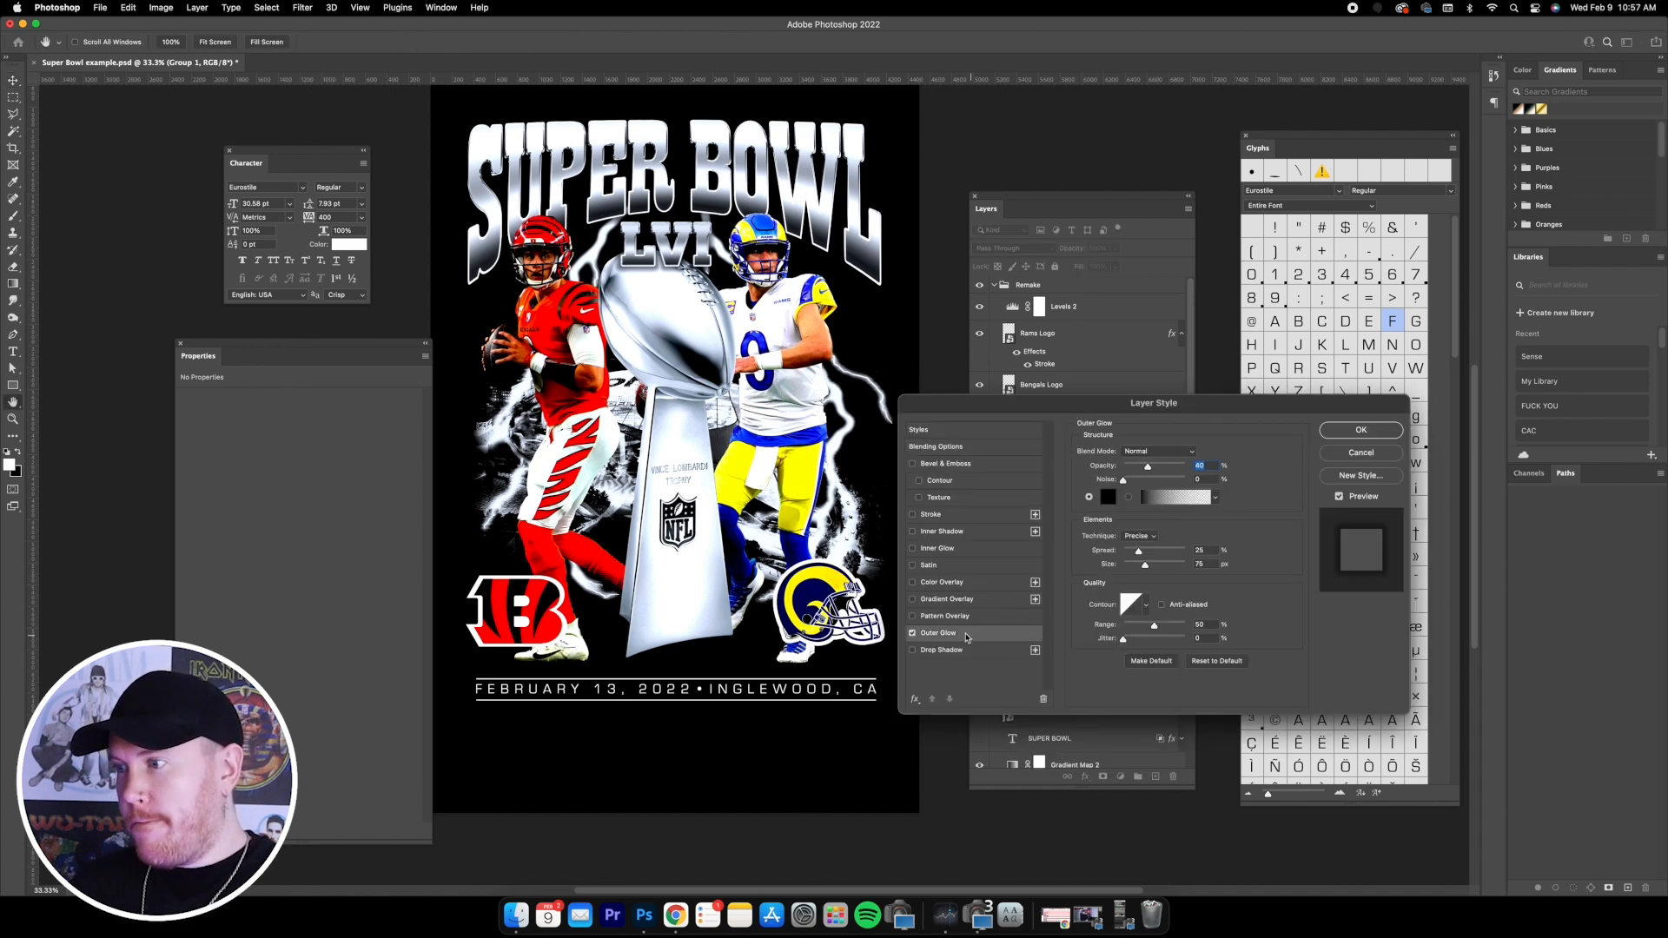
{"action": "left_click_drag", "start_coordinate": [1148, 467], "coordinate": [1270, 466]}
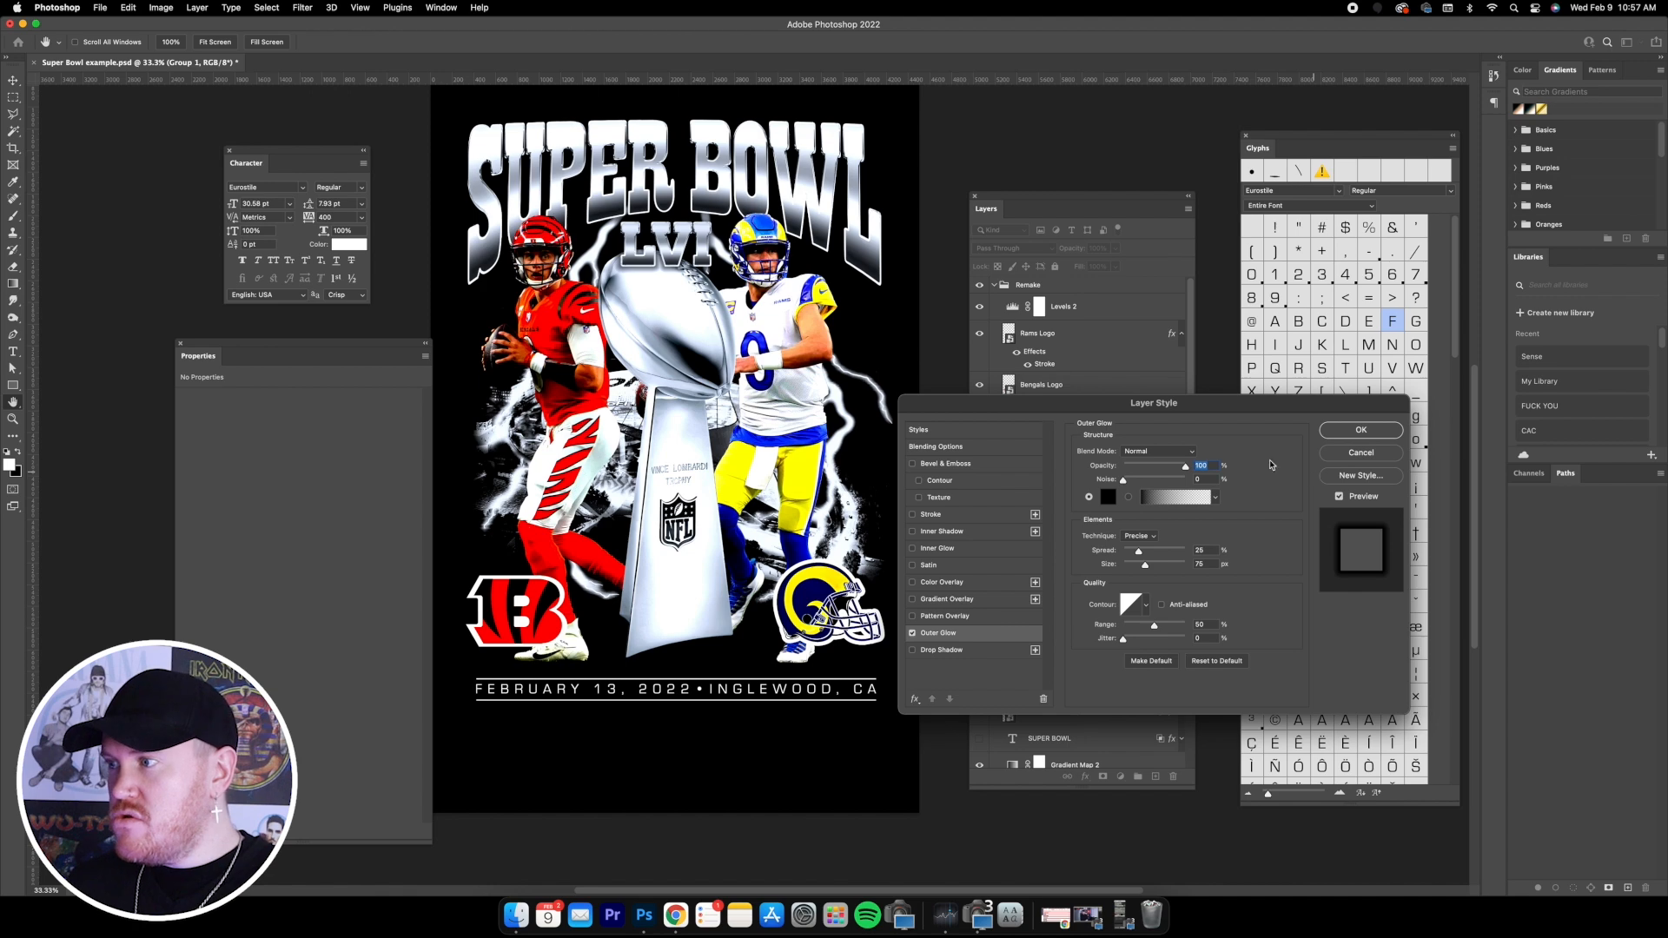
{"action": "left_click", "coordinate": [1147, 455]}
{"action": "left_click", "coordinate": [1145, 453]}
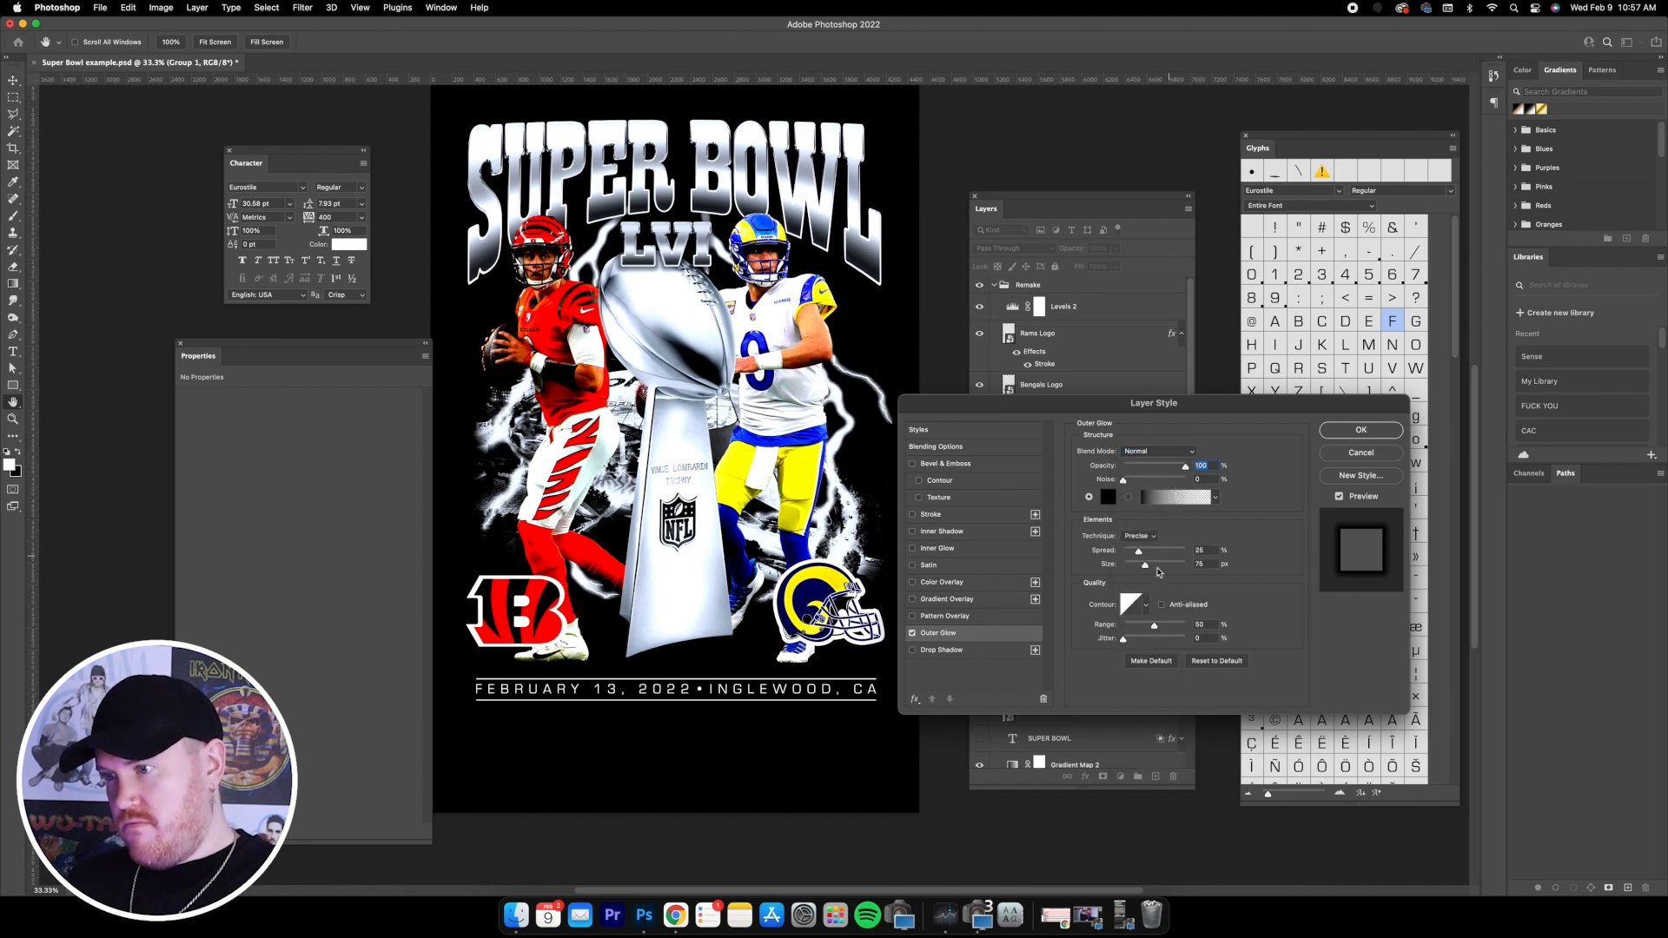
{"action": "left_click_drag", "start_coordinate": [1148, 569], "coordinate": [1132, 552]}
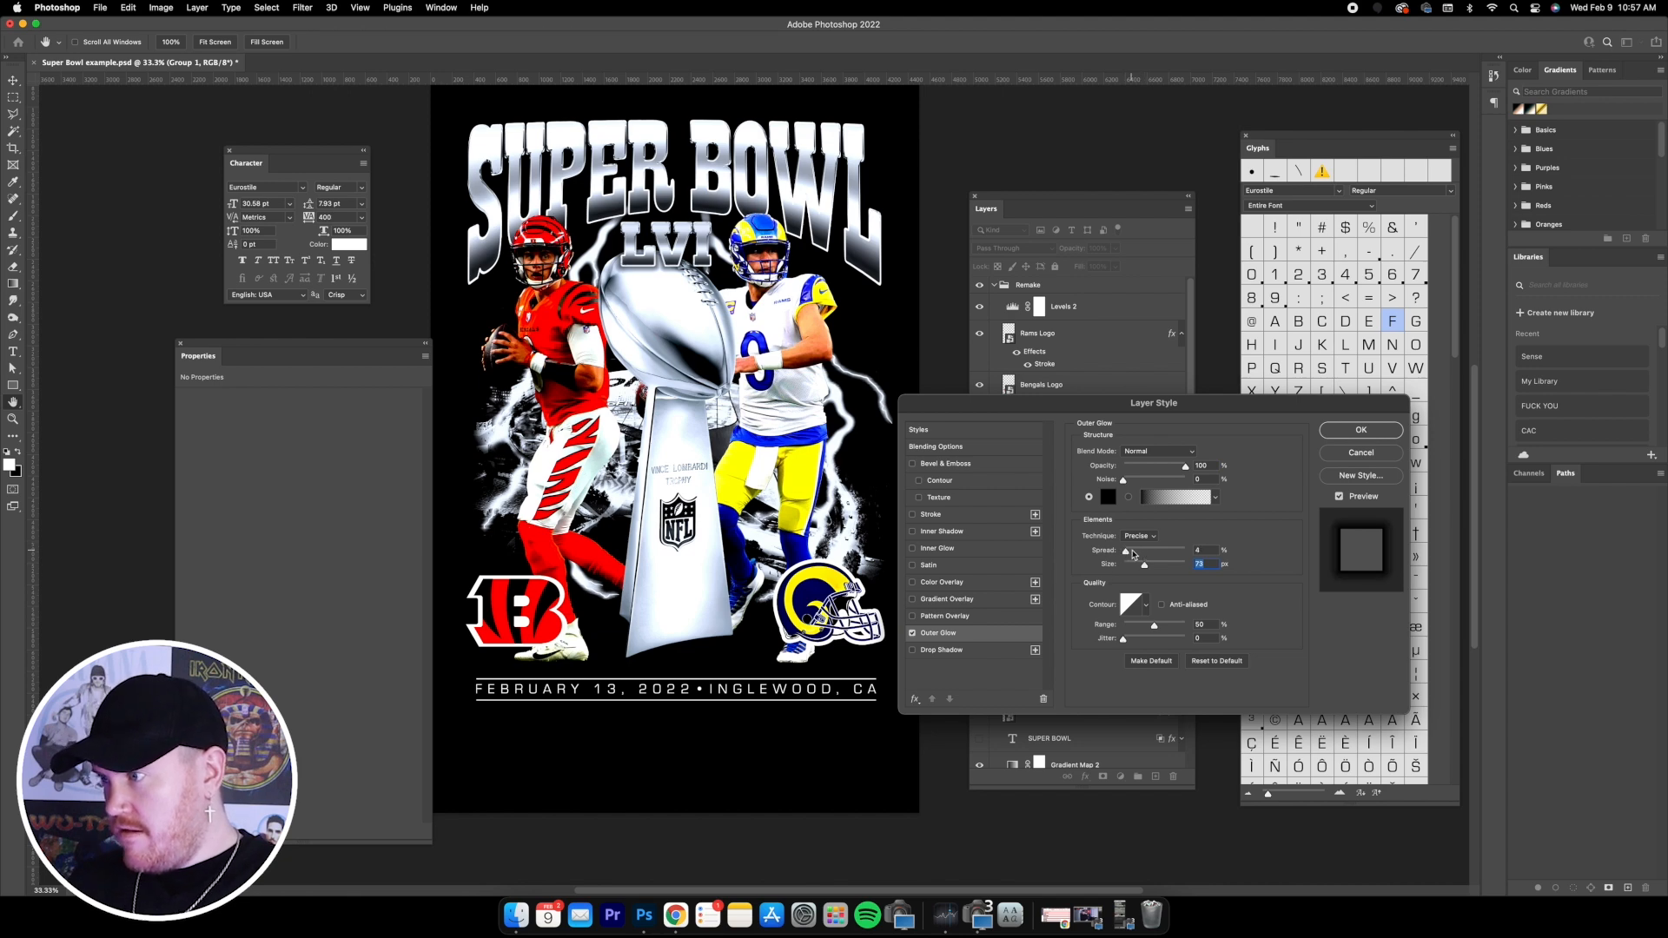
{"action": "left_click", "coordinate": [1361, 429]}
- Move the date group up close beneath the players and team logos, and rename the group Date
{"action": "key", "text": "v"}
{"action": "left_click_drag", "start_coordinate": [699, 591], "coordinate": [696, 571]}
{"action": "key", "text": "Up"}
{"action": "key", "text": "Up"}
{"action": "key", "text": "Up"}
{"action": "key", "text": "Up"}
{"action": "key", "text": "Up"}
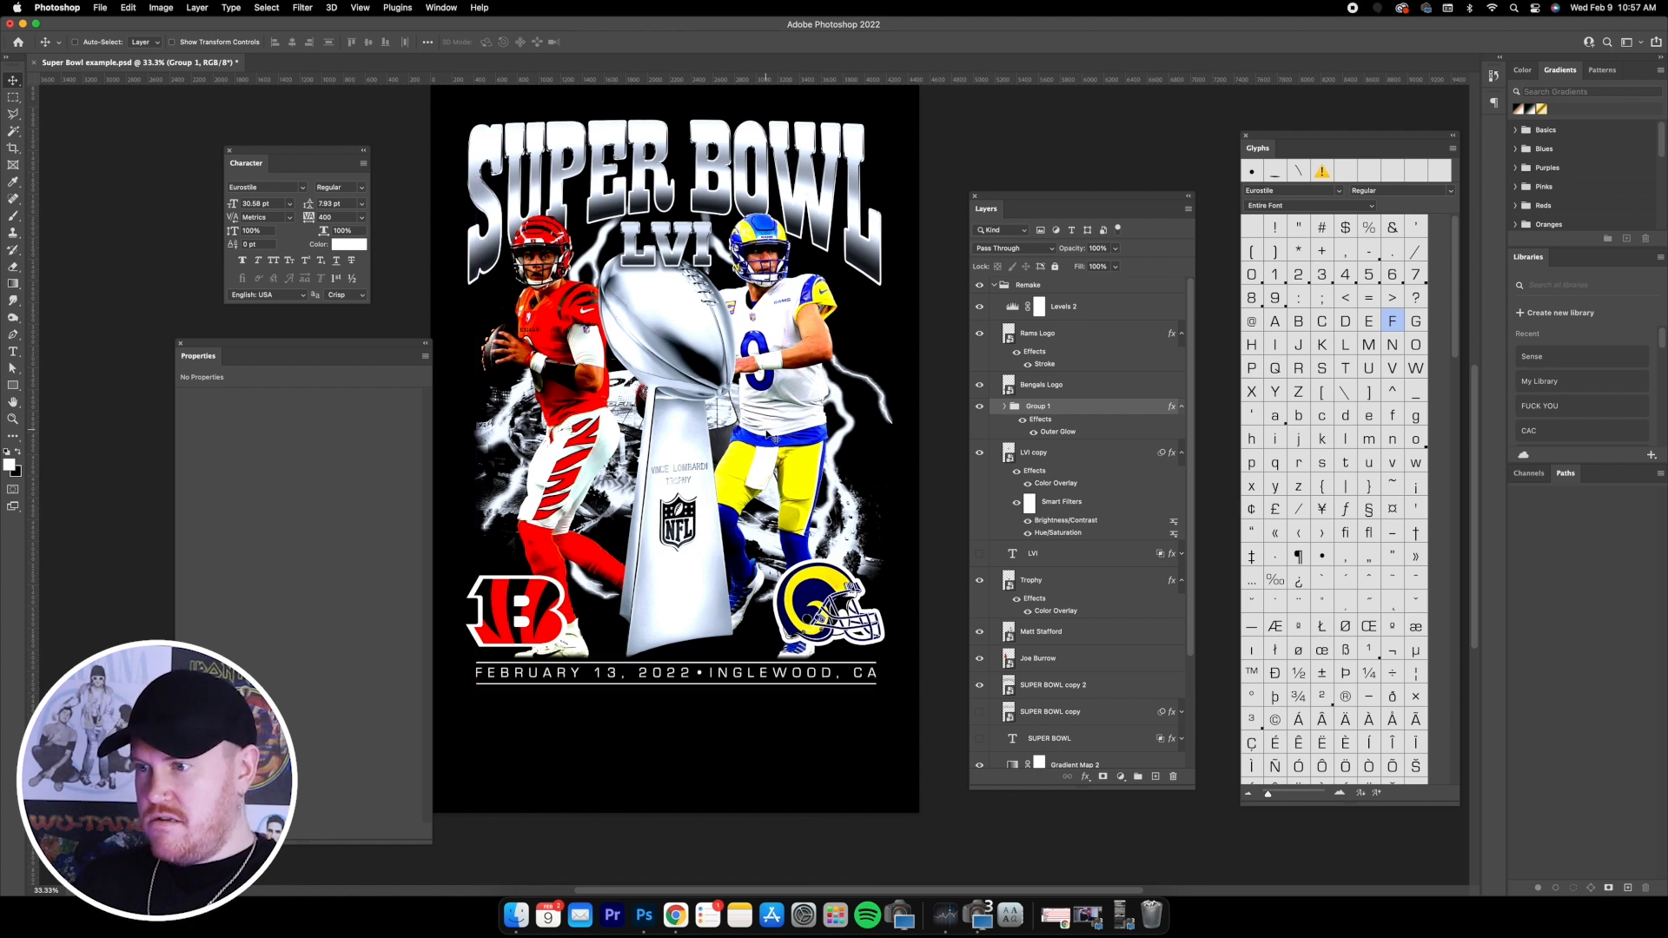
{"action": "key", "text": "Up"}
{"action": "key", "text": "Down"}
{"action": "scroll", "coordinate": [764, 436], "scroll_direction": "up", "scroll_amount": 2}
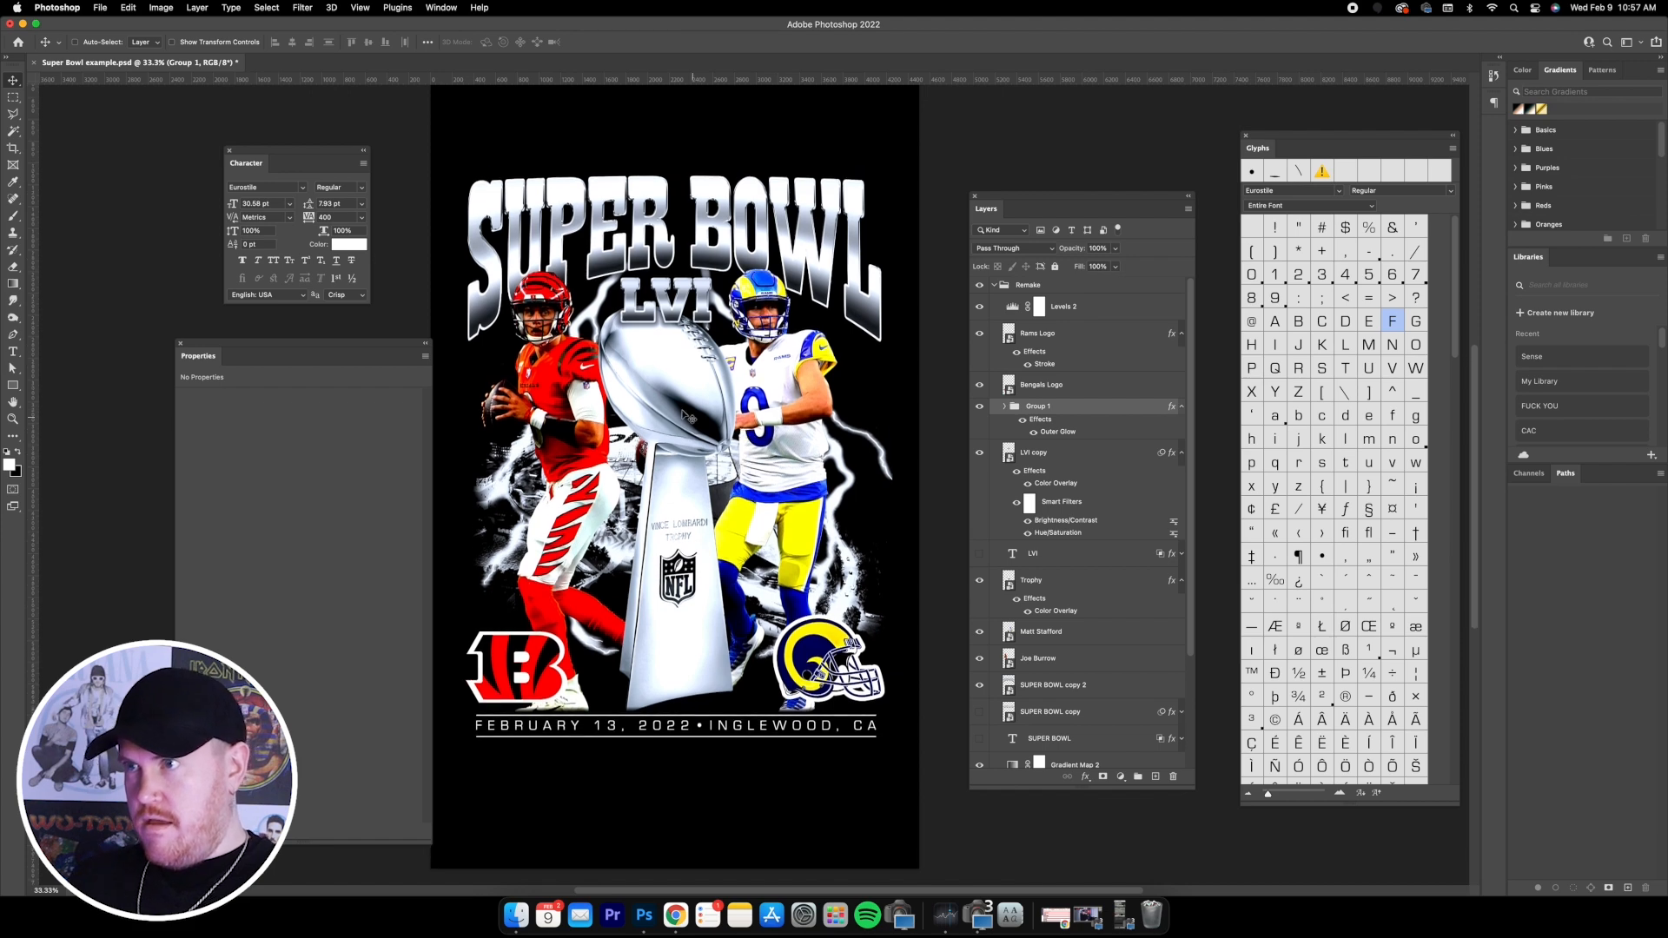
{"action": "right_click", "coordinate": [682, 376]}
{"action": "key", "text": "Return"}
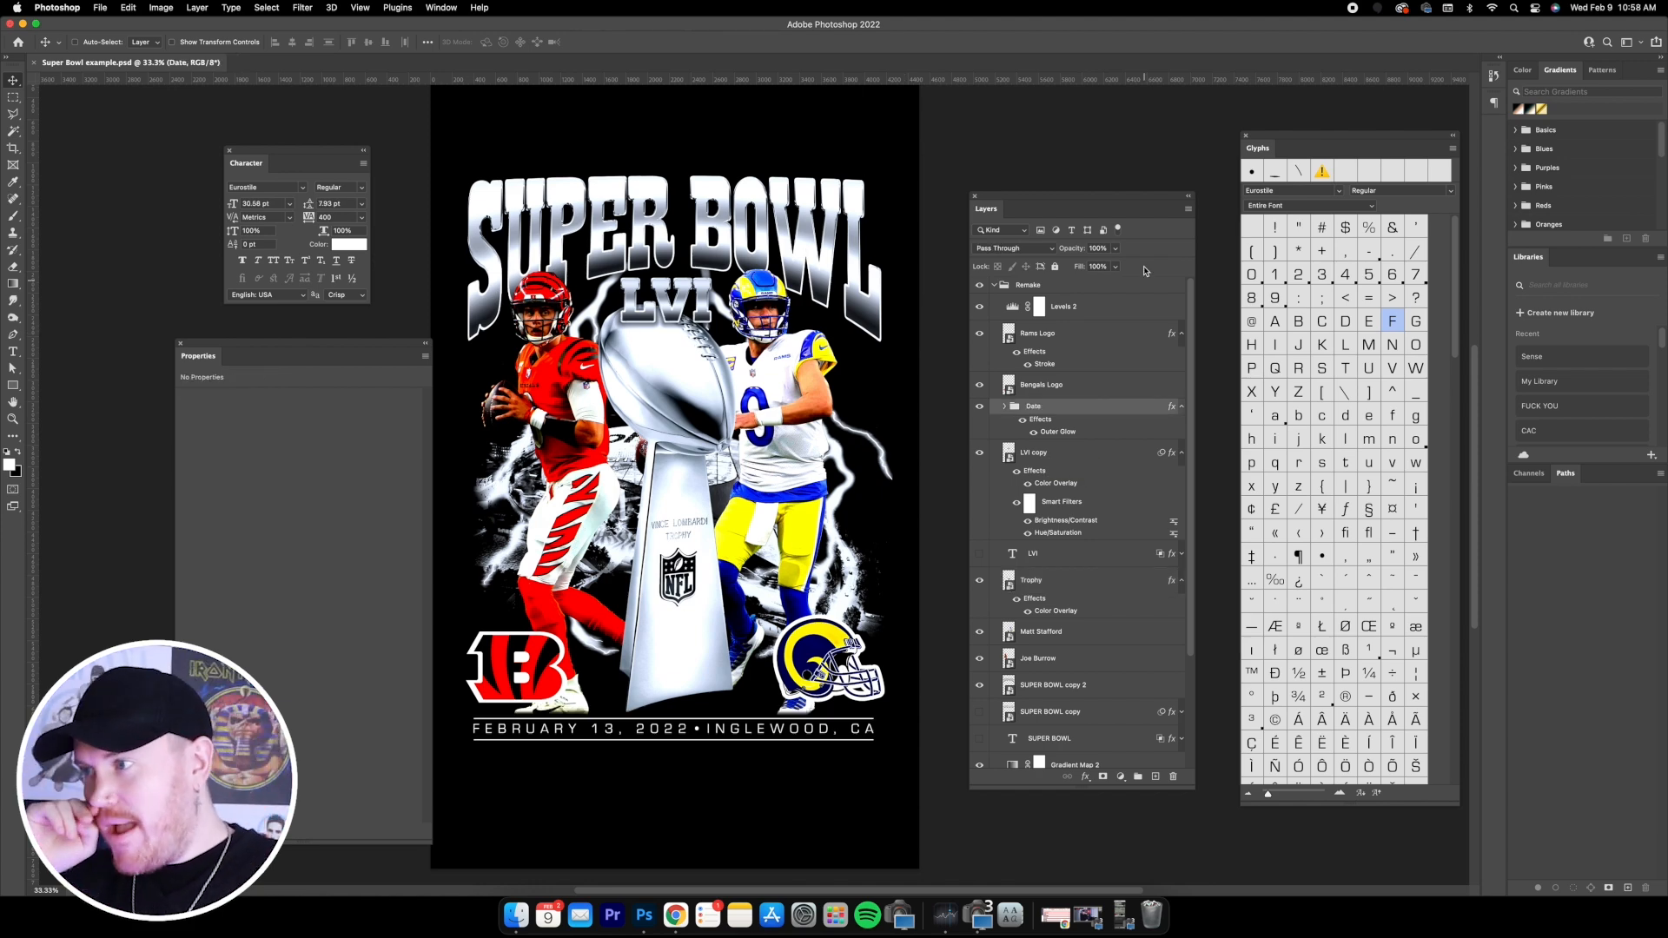
- Duplicate the Remake group and the Background layer, placing the background copy directly beneath Remake copy
{"action": "left_click", "coordinate": [993, 285]}
{"action": "left_click", "coordinate": [1027, 285]}
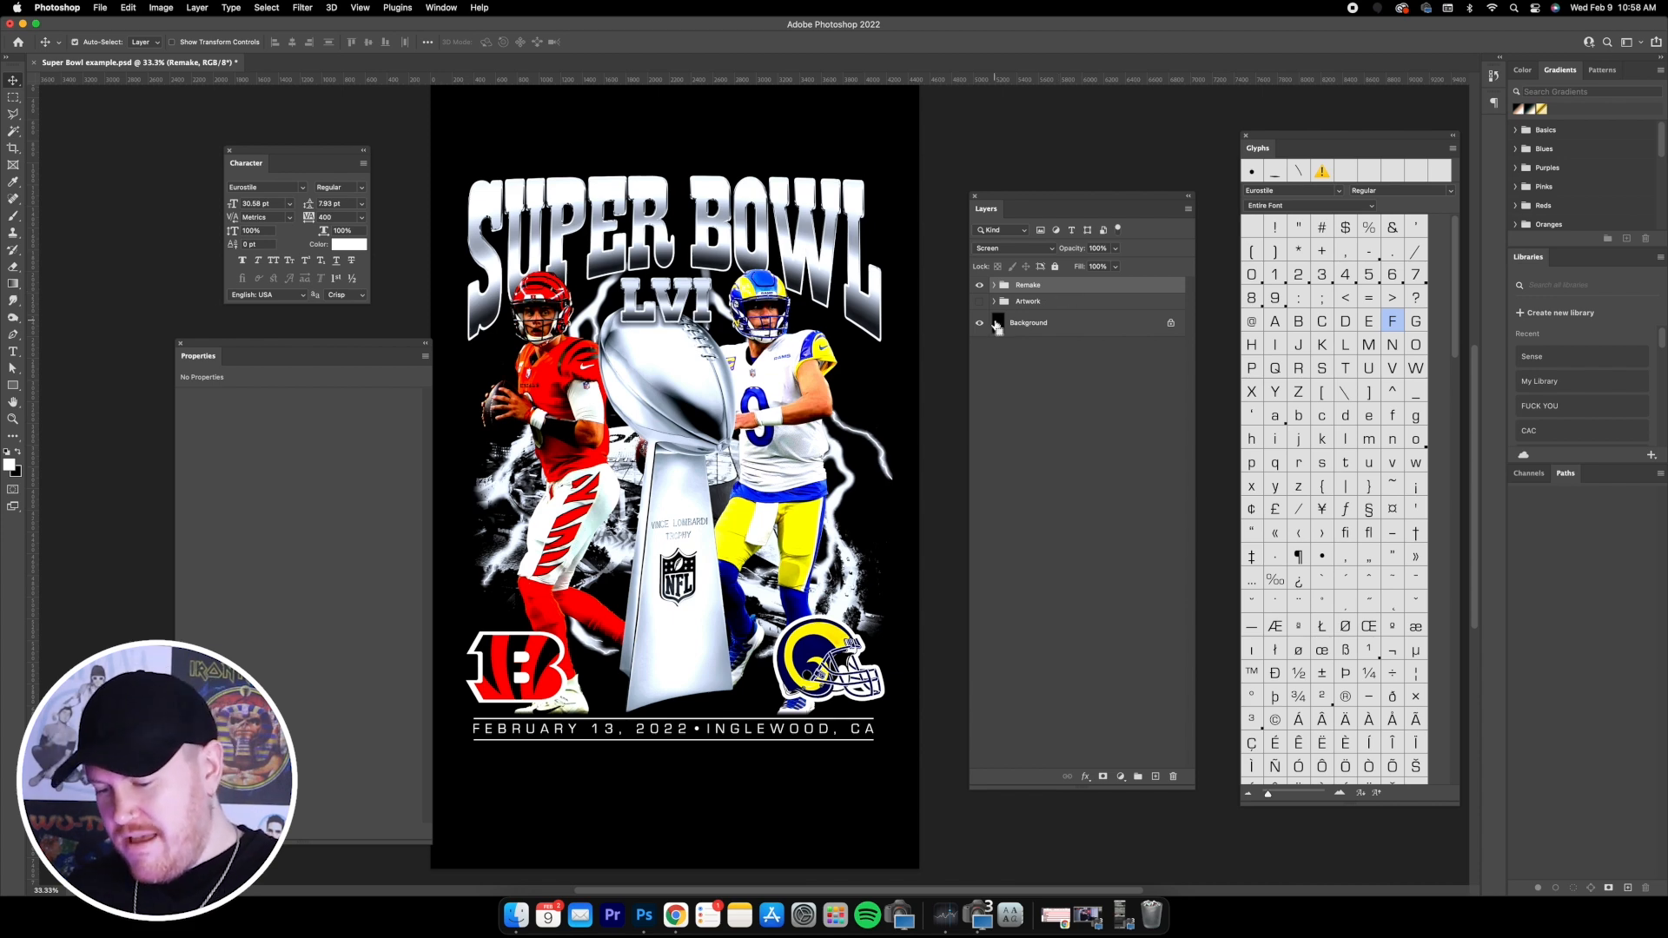
{"action": "key", "text": "super+j"}
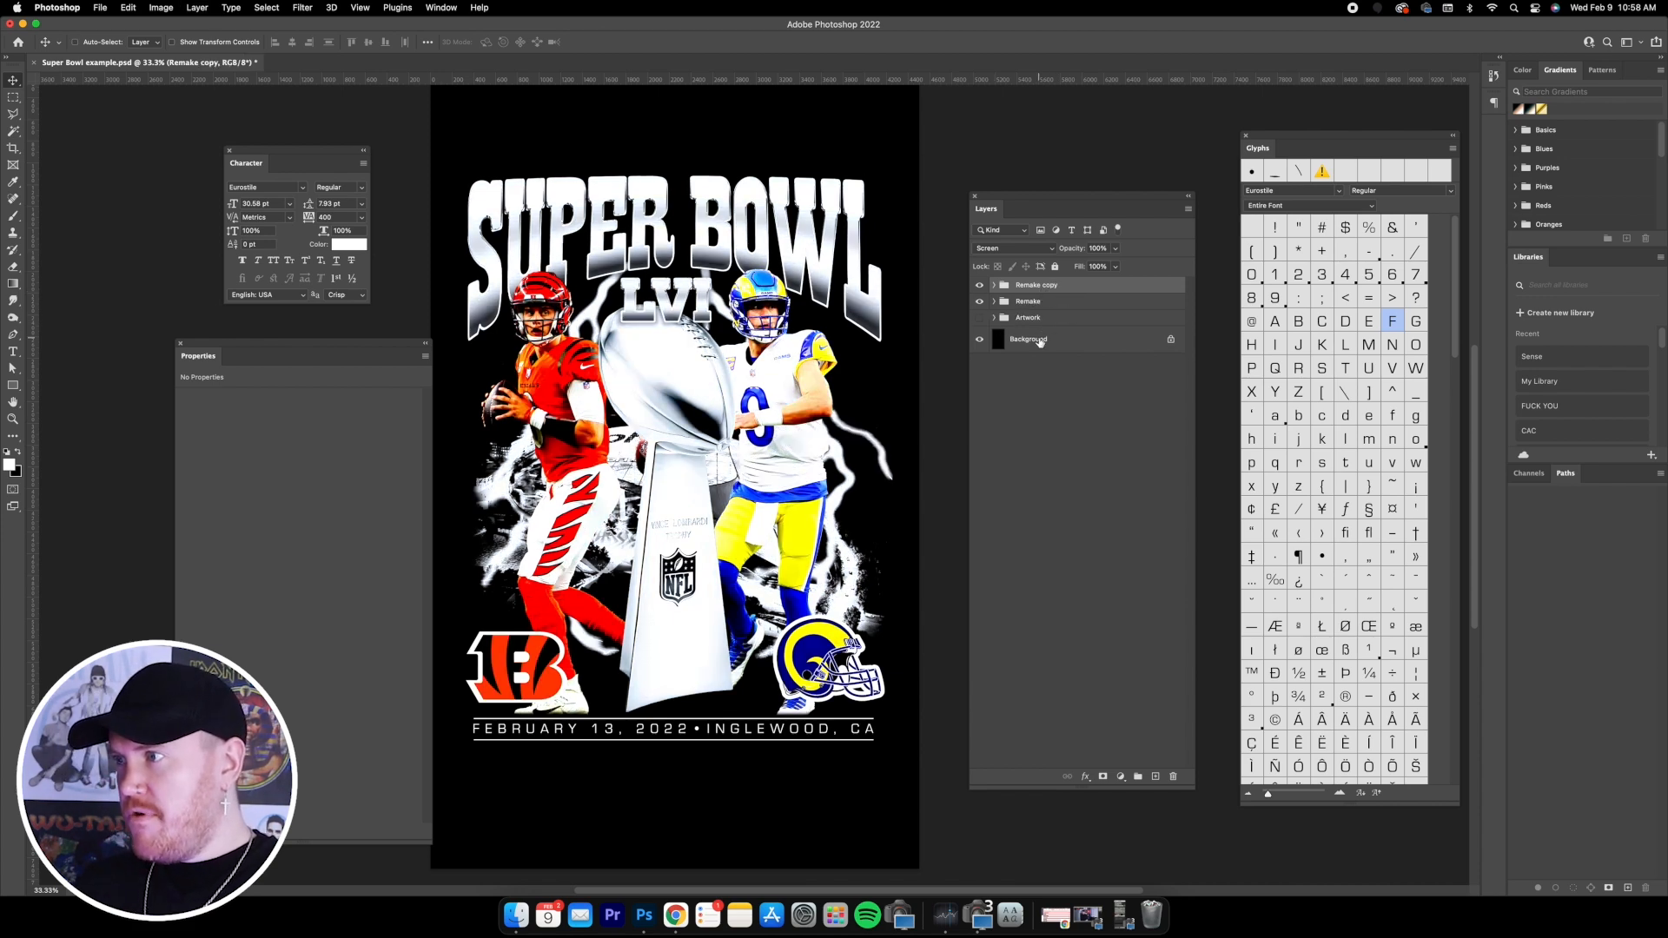
{"action": "left_click", "coordinate": [1040, 341]}
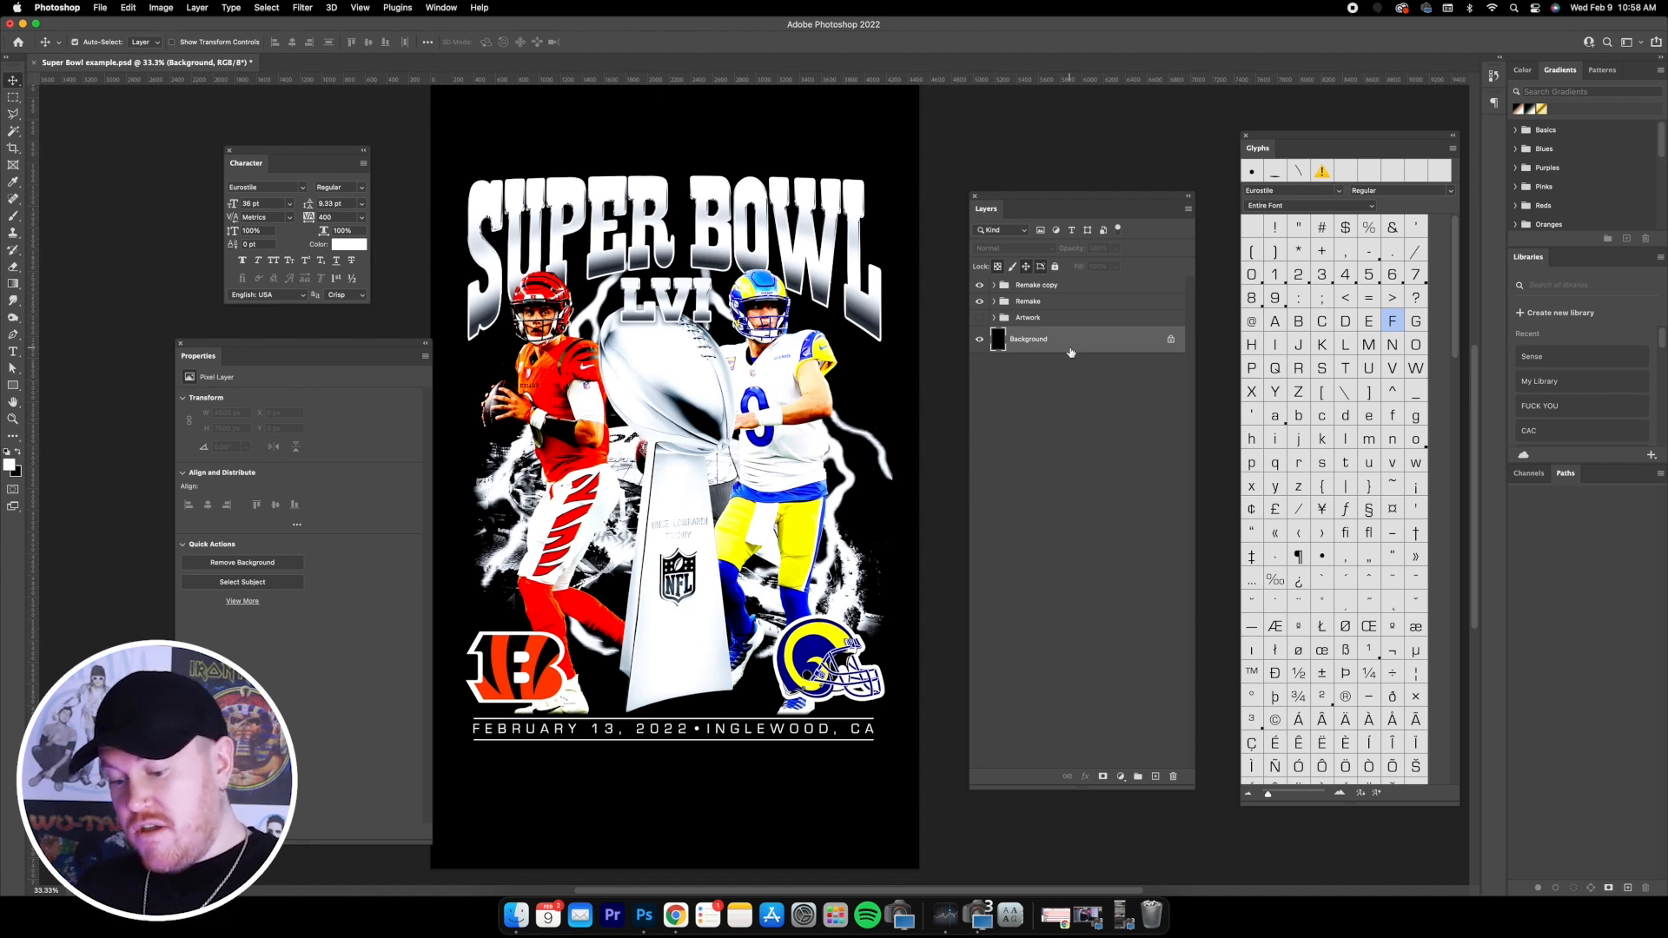
{"action": "key", "text": "super+j"}
{"action": "left_click_drag", "start_coordinate": [1070, 341], "coordinate": [1070, 294]}
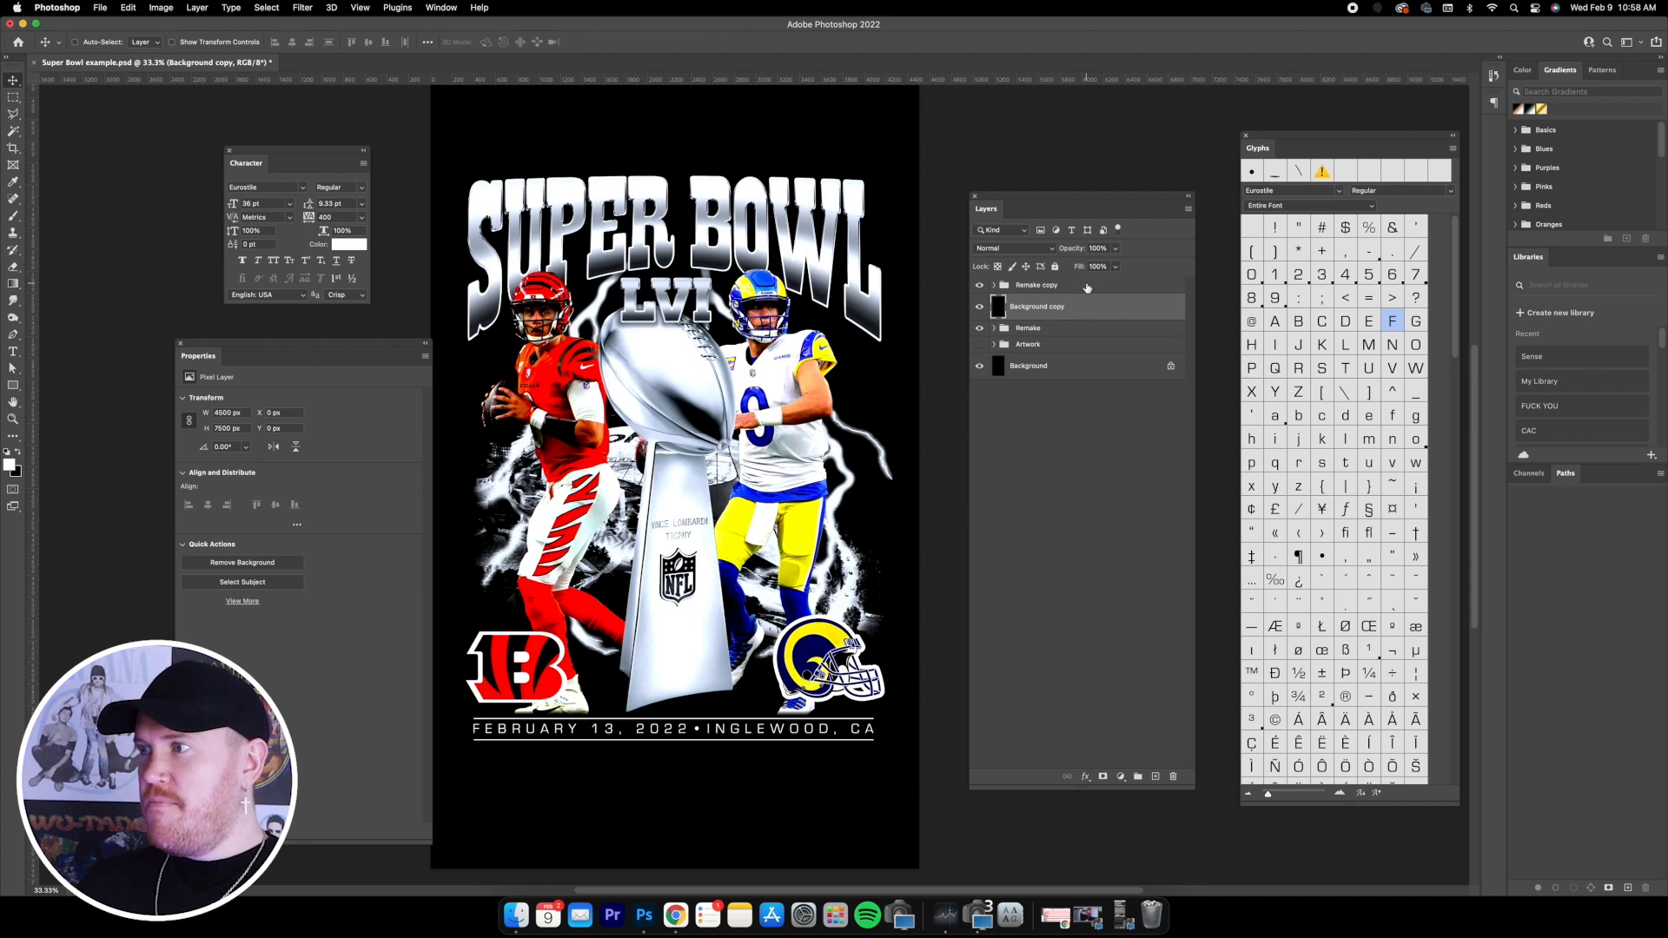
- Merge Remake copy and Background copy into a single flattened layer
{"action": "left_click", "coordinate": [1078, 288], "text": "shift"}
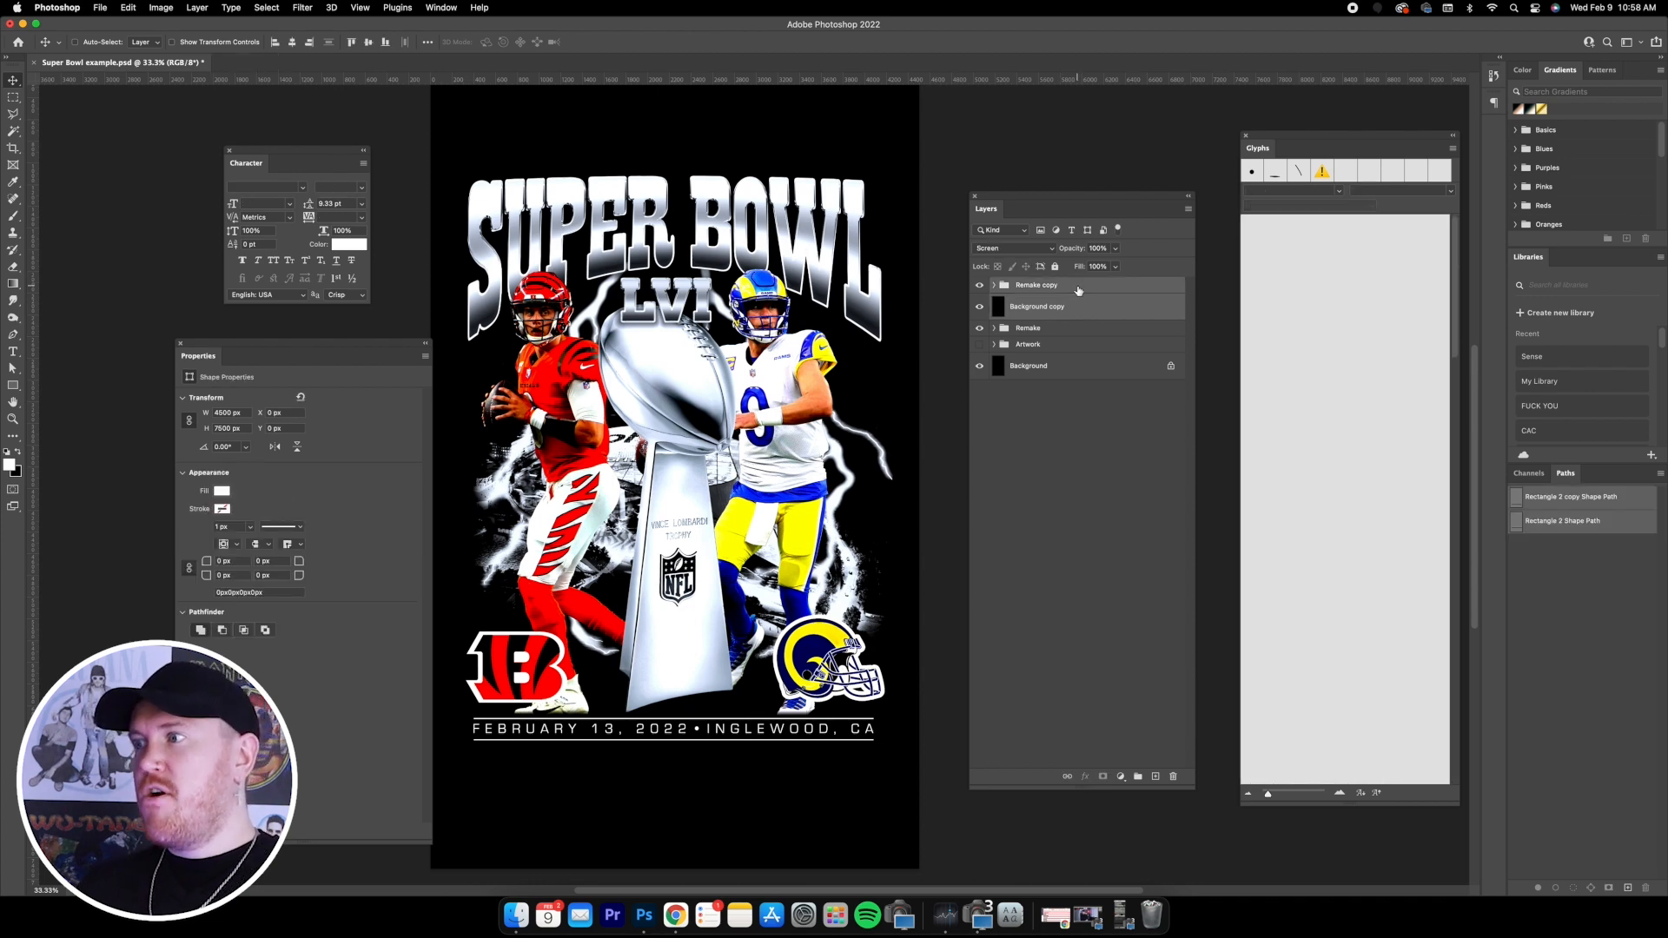
{"action": "right_click", "coordinate": [1079, 291]}
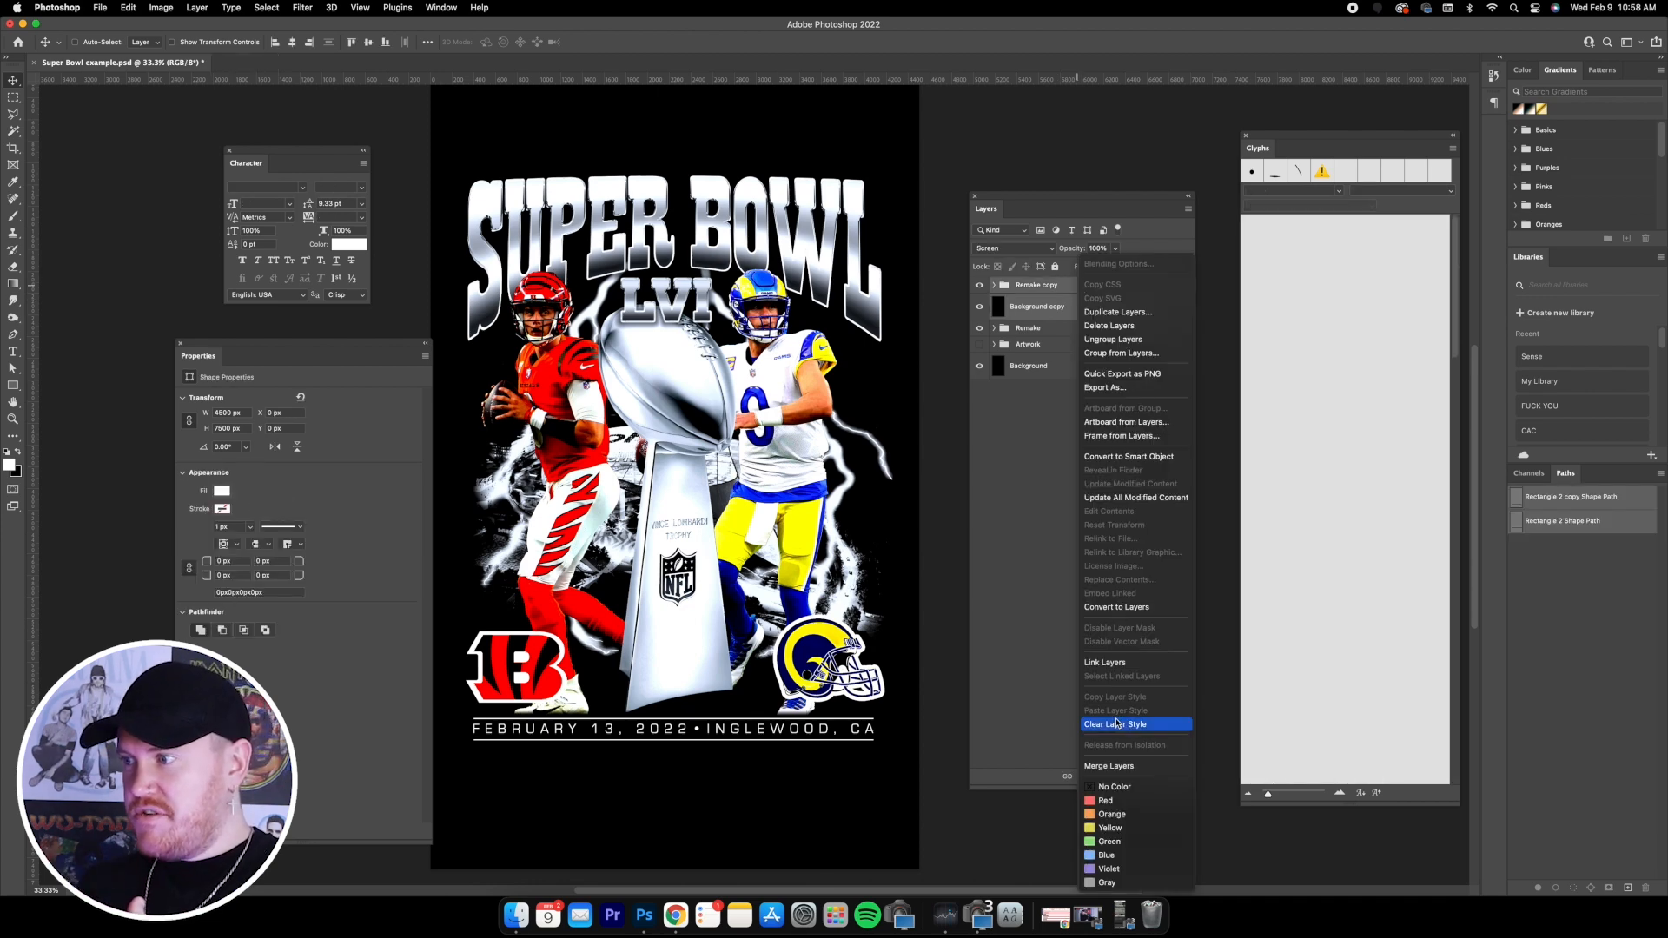
{"action": "left_click", "coordinate": [1116, 766]}
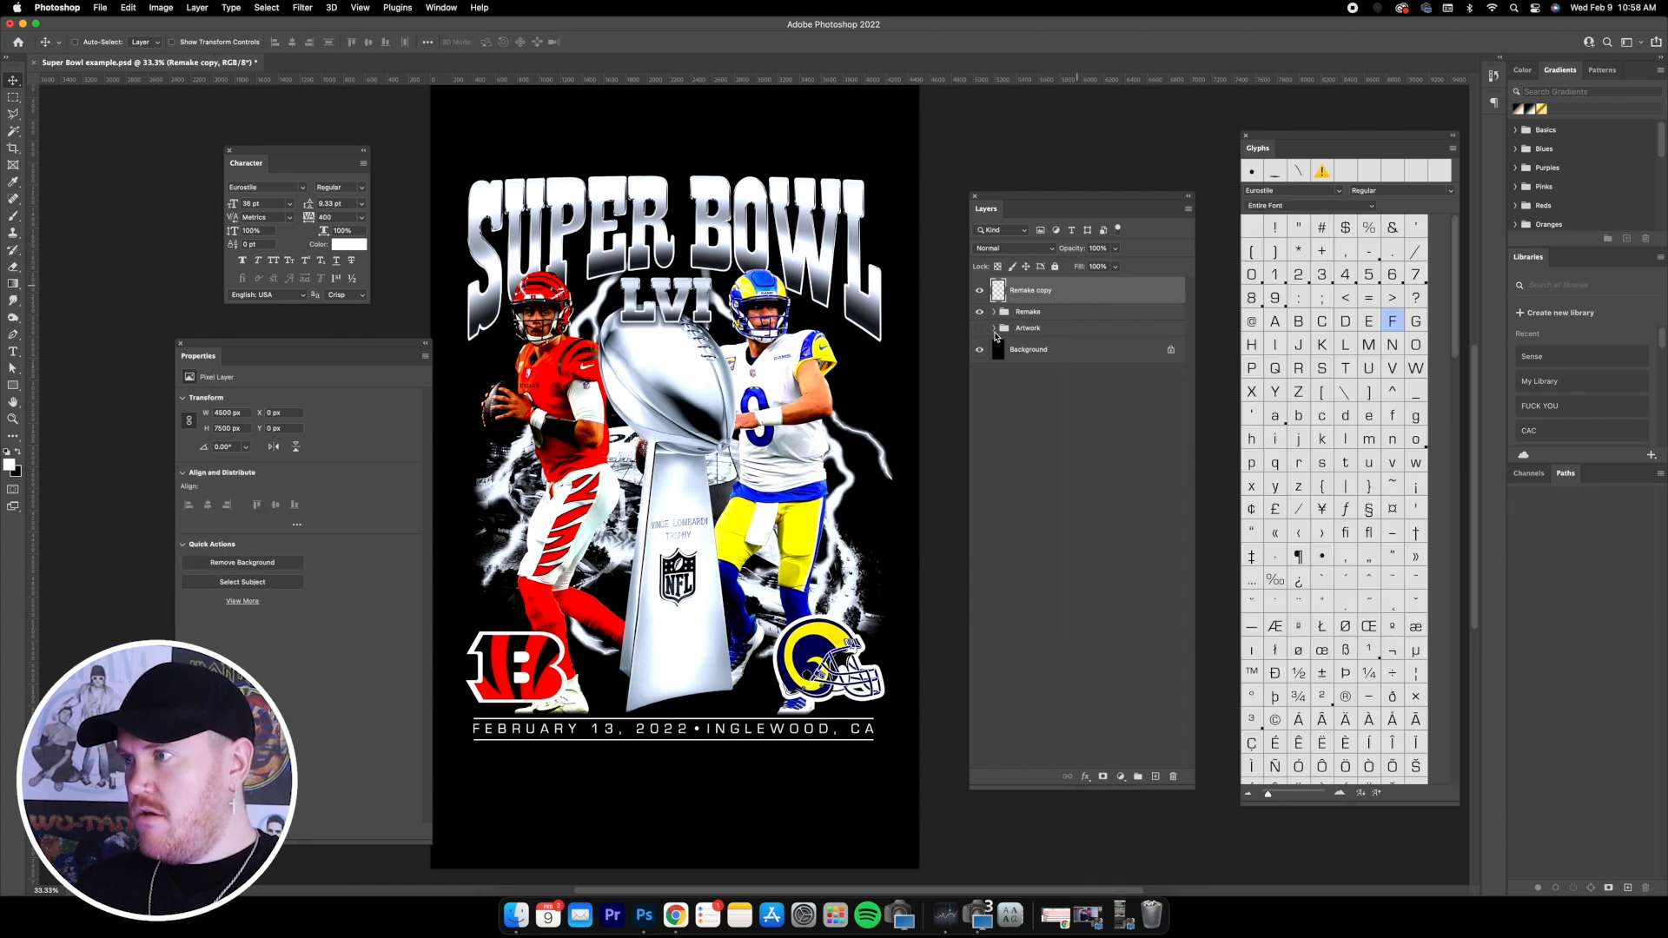
- Inspect the merged layer on its own by hiding the Remake group and Background layer, and show both again
{"action": "left_click", "coordinate": [979, 311]}
{"action": "left_click", "coordinate": [979, 350]}
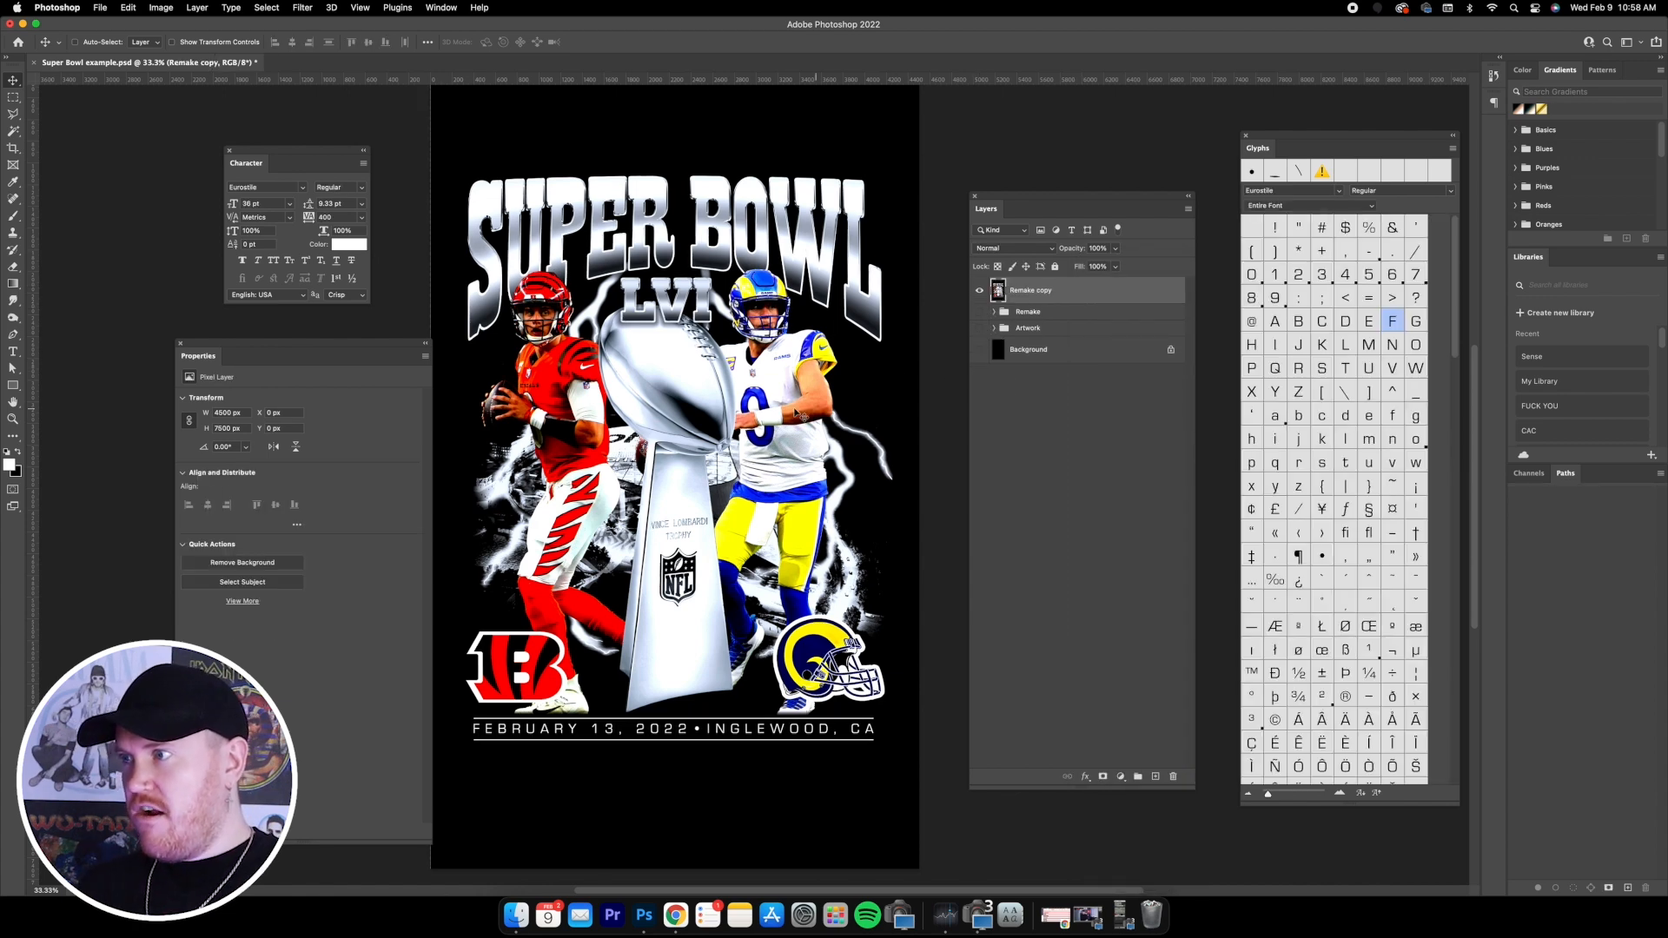
{"action": "left_click", "coordinate": [979, 350]}
{"action": "left_click", "coordinate": [979, 311]}
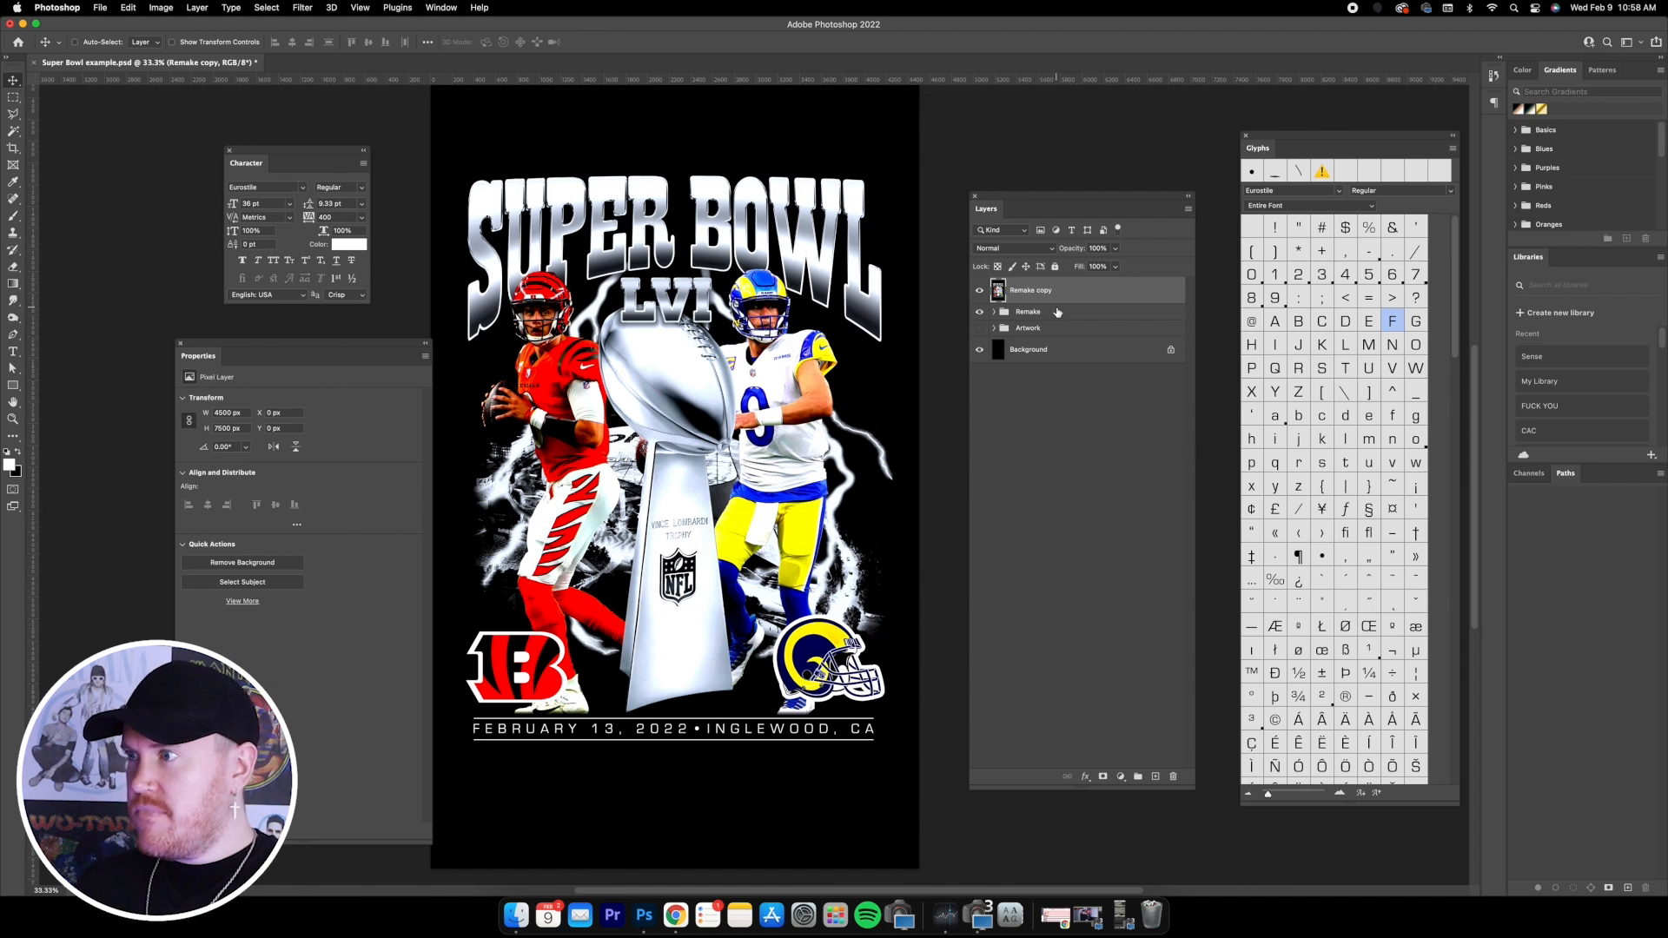
- Make black the foreground color and open the Filter Gallery for the Remake copy layer with the whole poster in the preview
{"action": "left_click", "coordinate": [17, 453]}
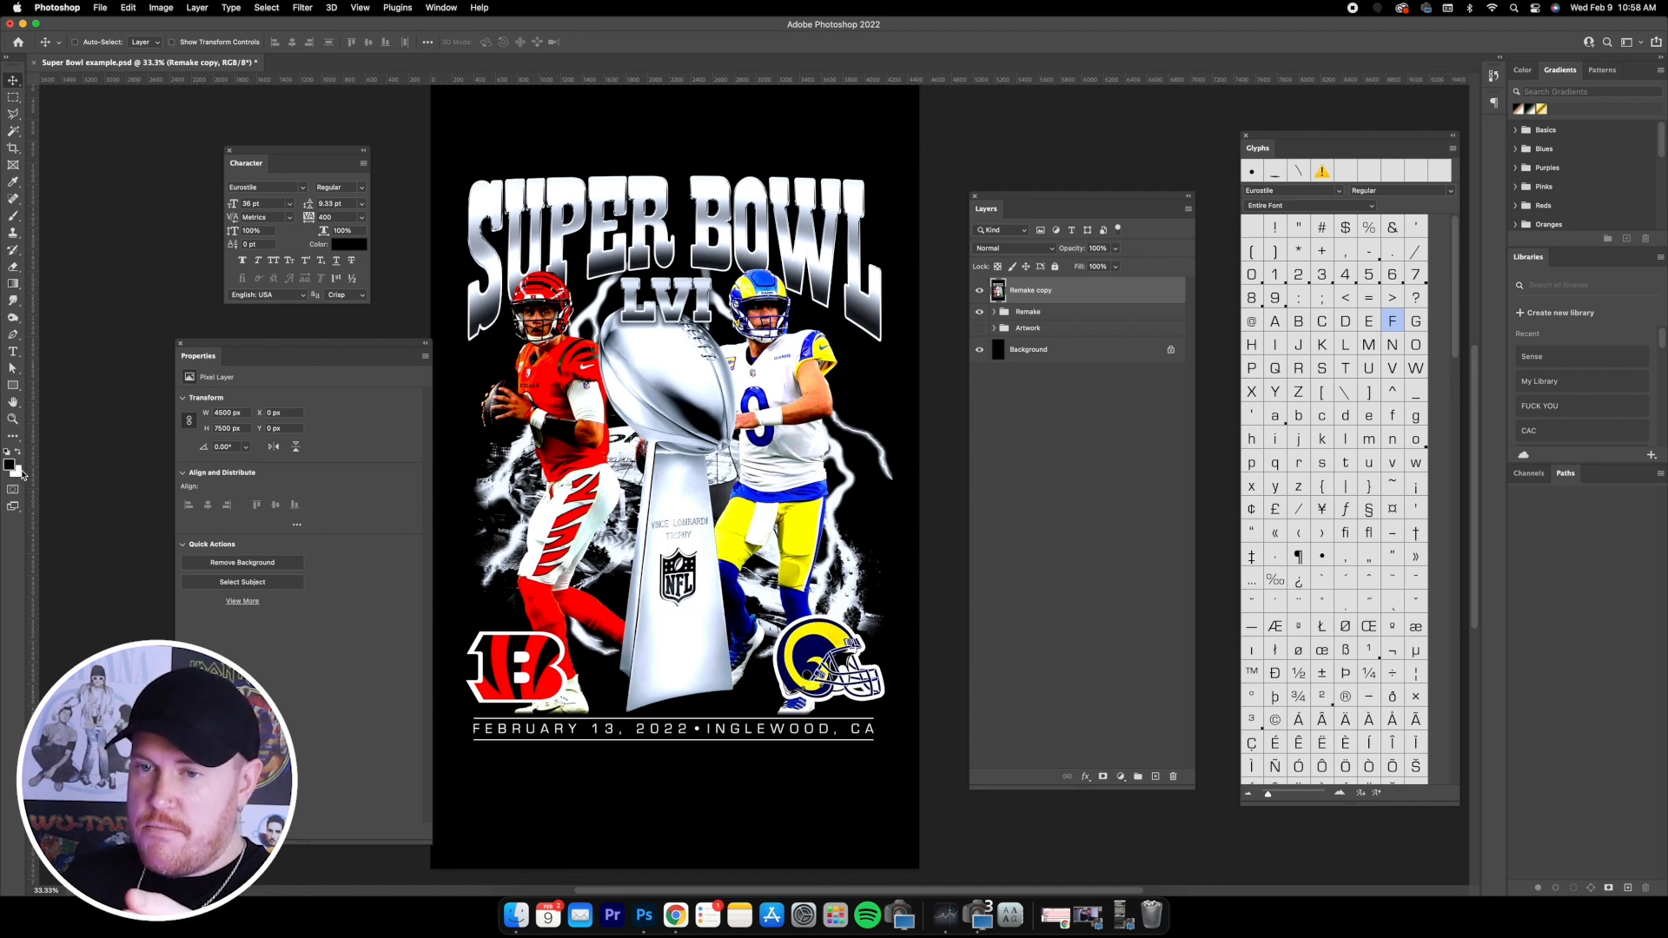
{"action": "left_click", "coordinate": [304, 8]}
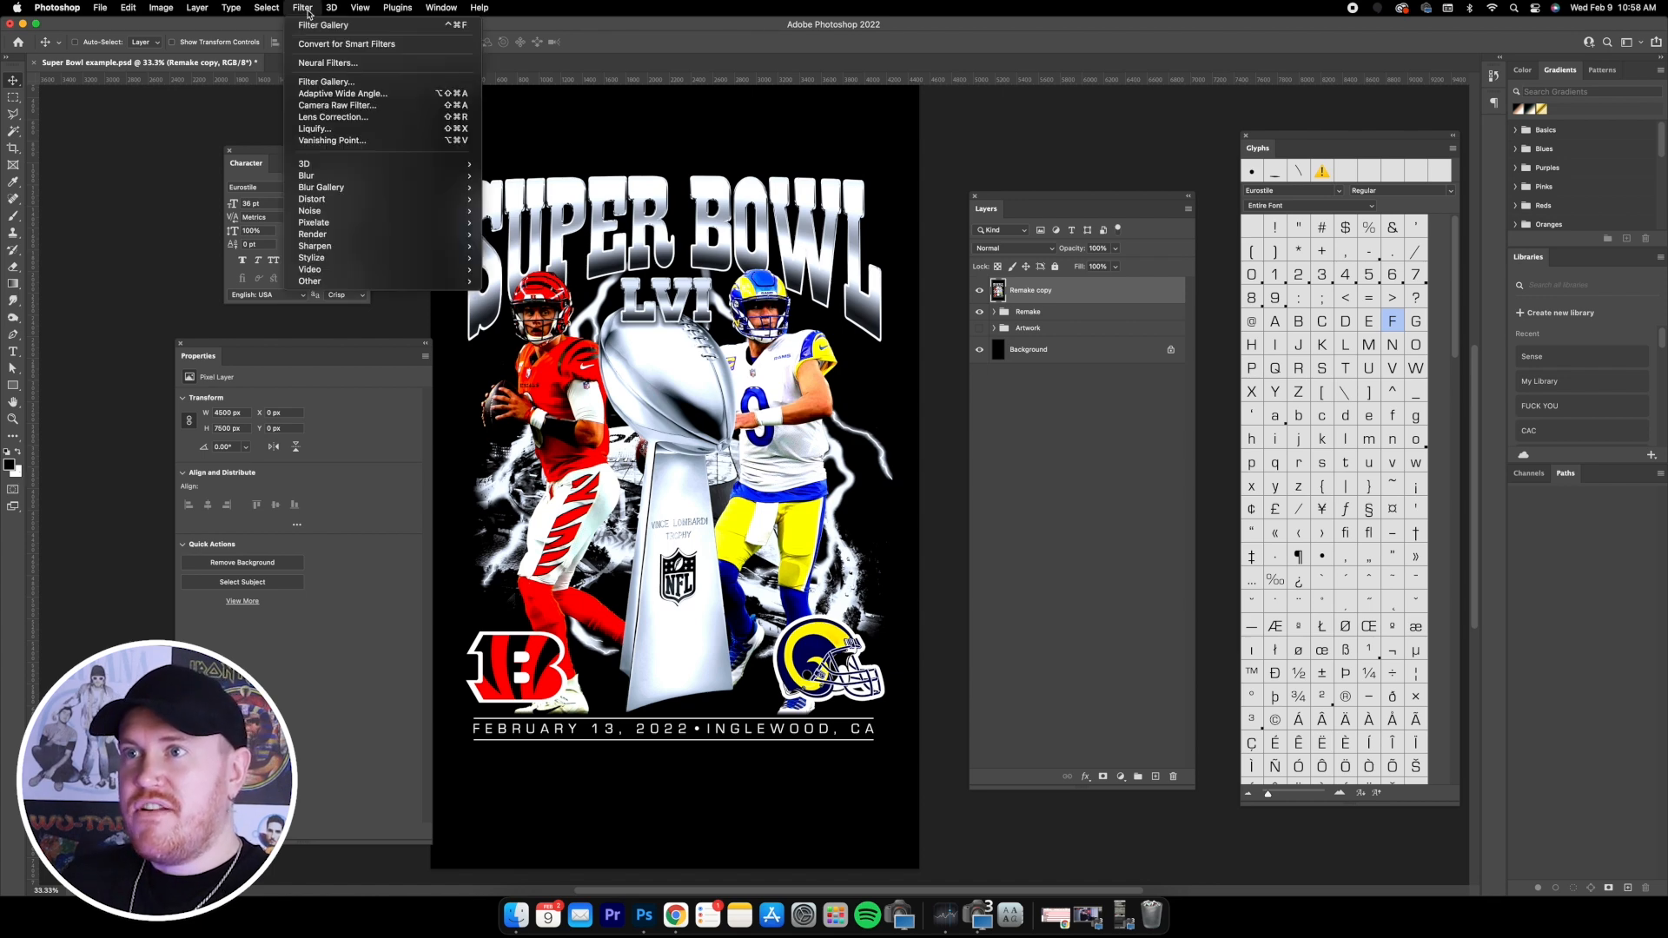
{"action": "left_click", "coordinate": [323, 82]}
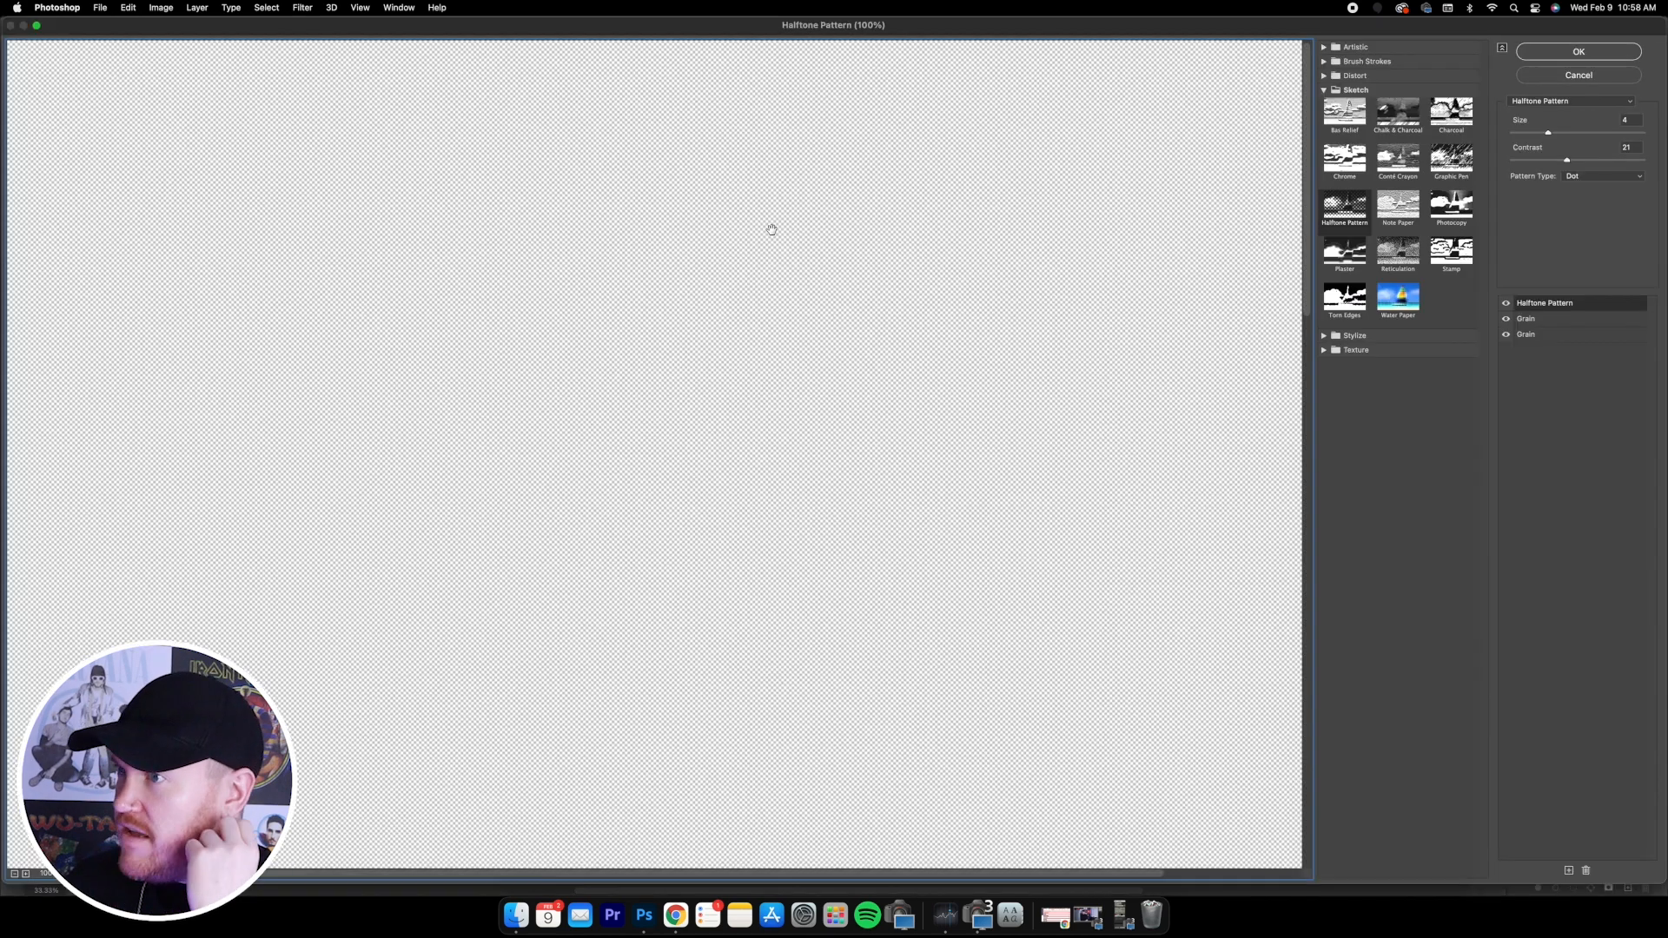
{"action": "left_click", "coordinate": [14, 874]}
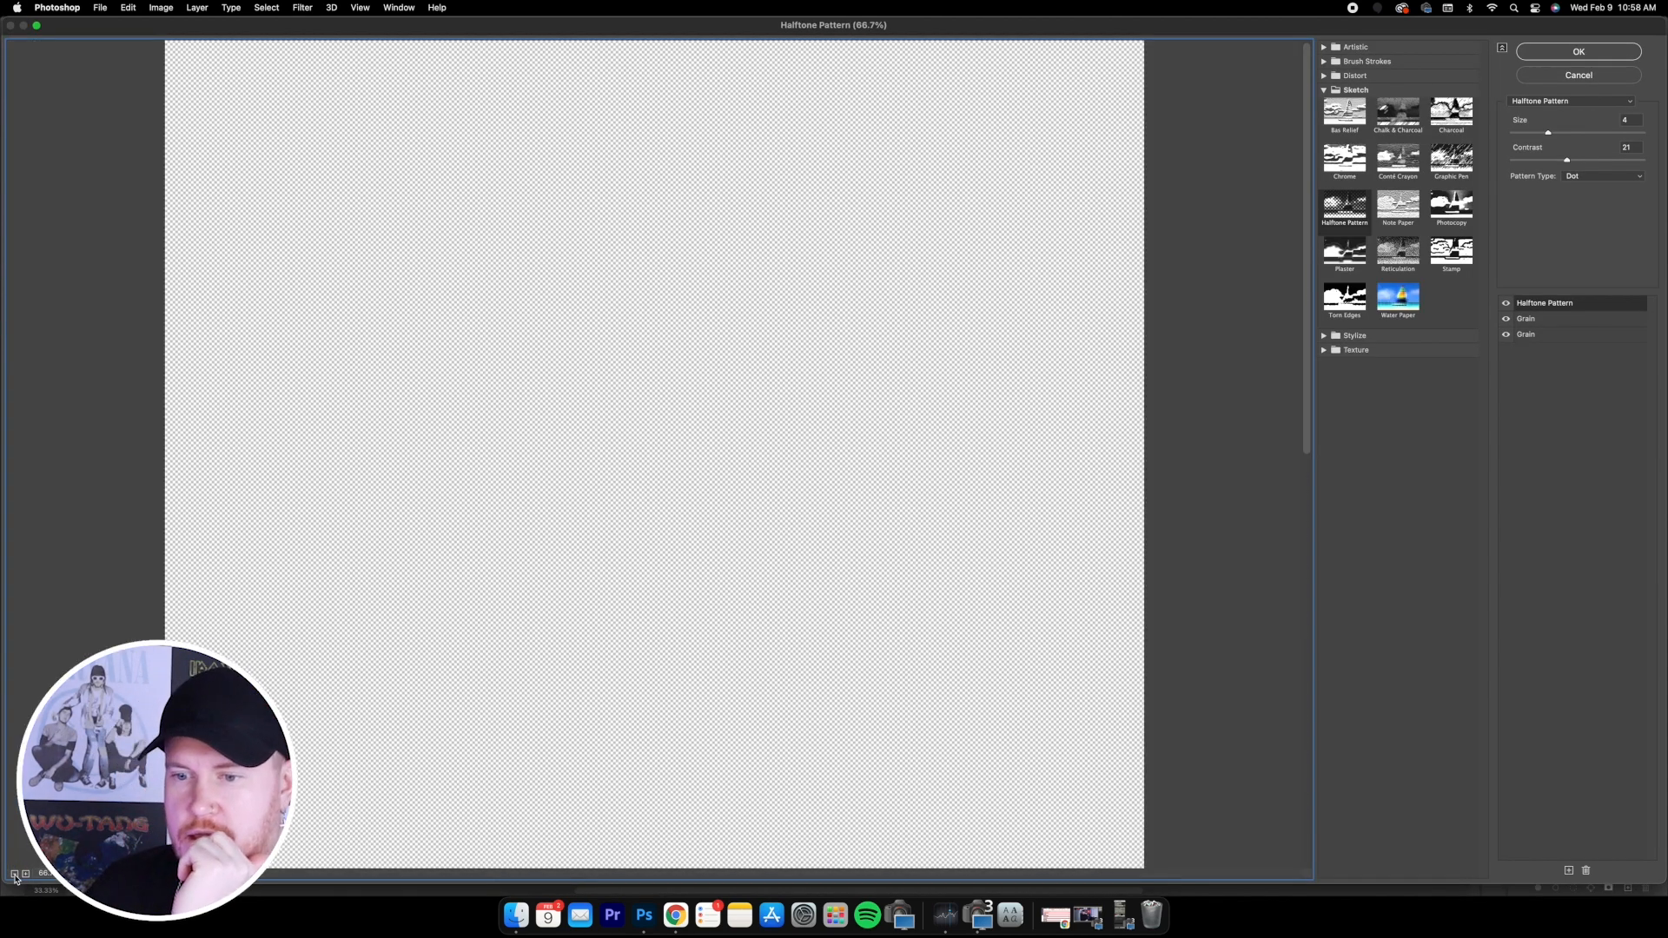
{"action": "left_click", "coordinate": [14, 874]}
{"action": "left_click", "coordinate": [14, 874]}
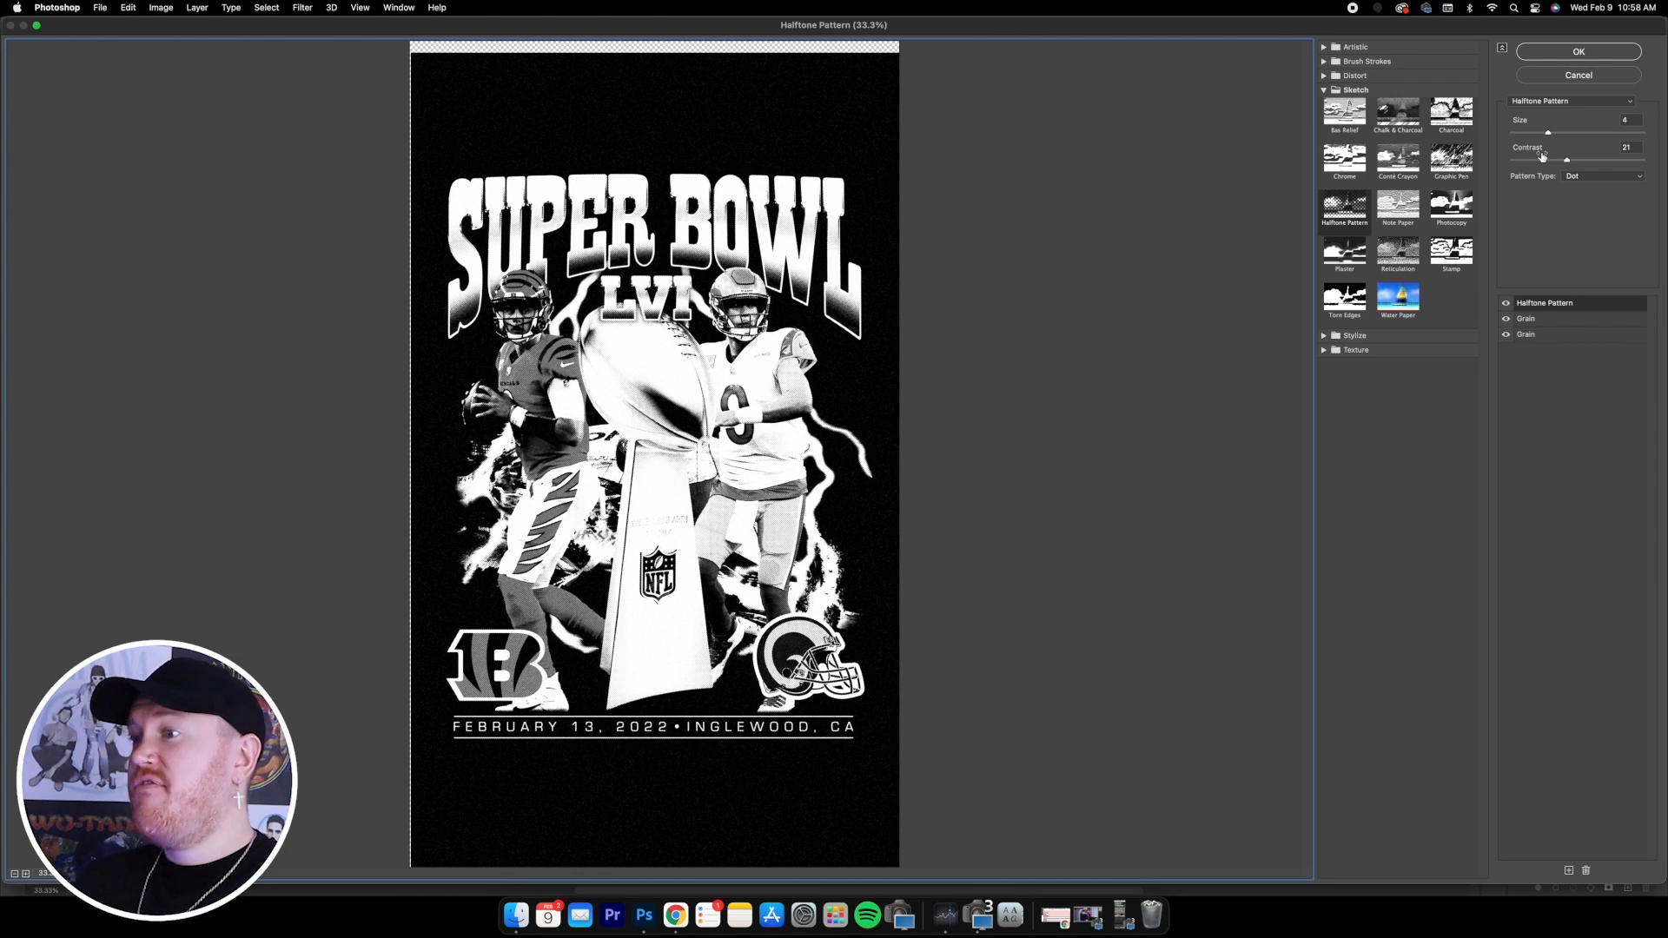
- Compare the poster with both Grain effects hidden and shown beneath the Halftone Pattern
{"action": "left_click", "coordinate": [1506, 321]}
{"action": "left_click", "coordinate": [1507, 336]}
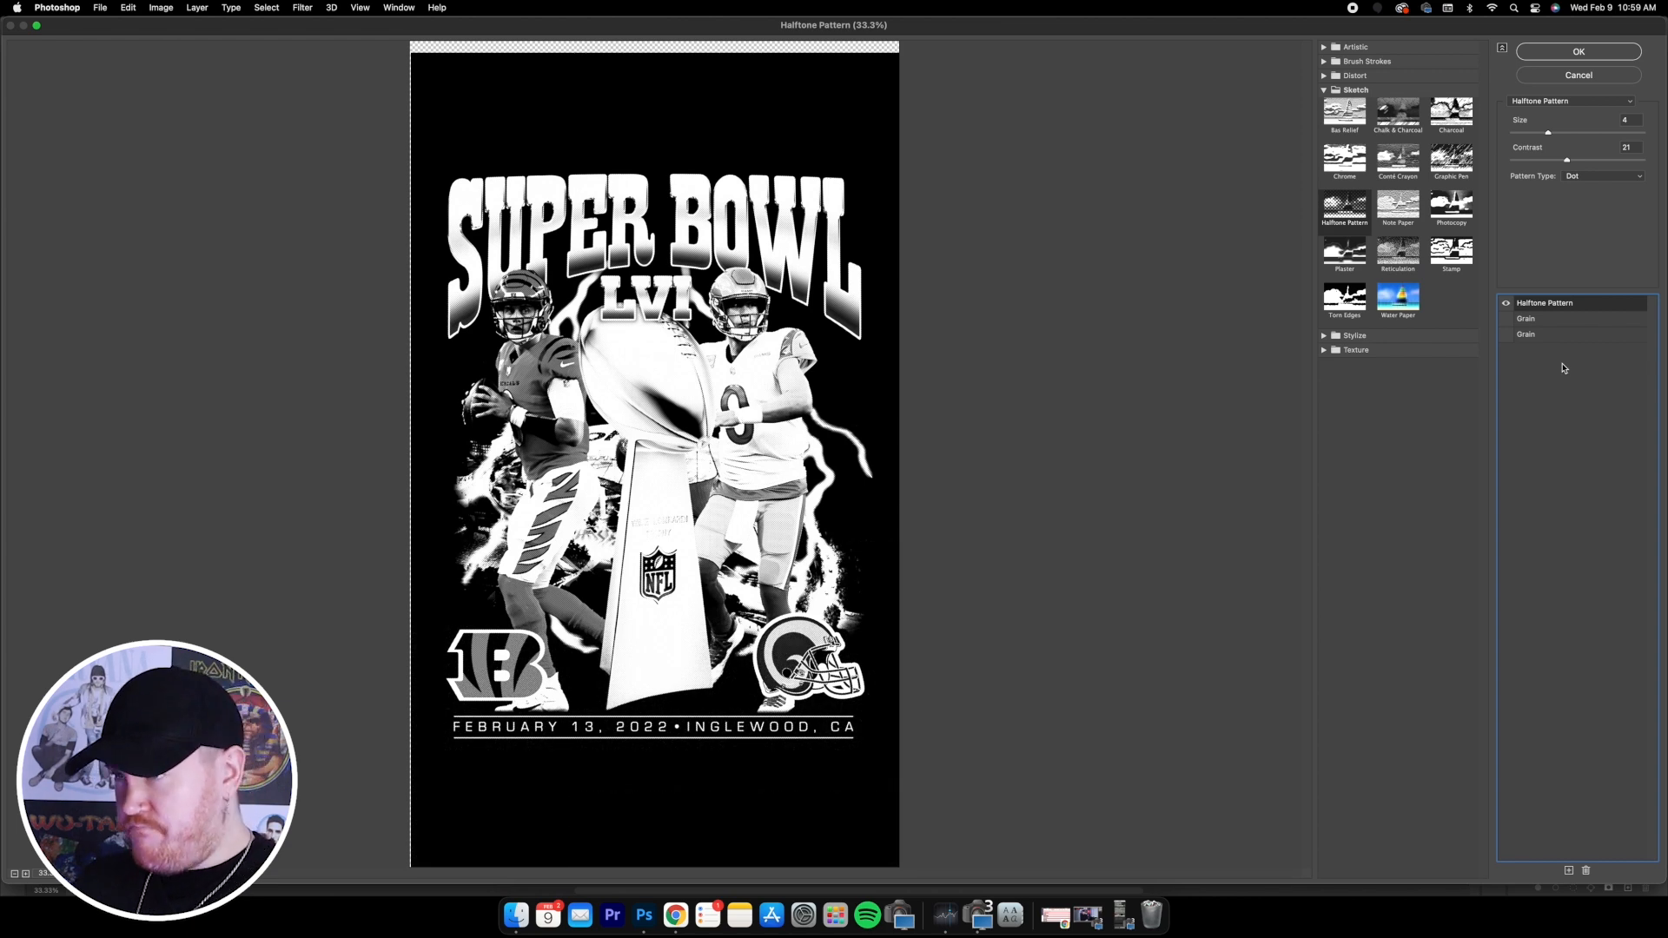
{"action": "left_click", "coordinate": [1508, 319]}
{"action": "left_click", "coordinate": [1508, 338]}
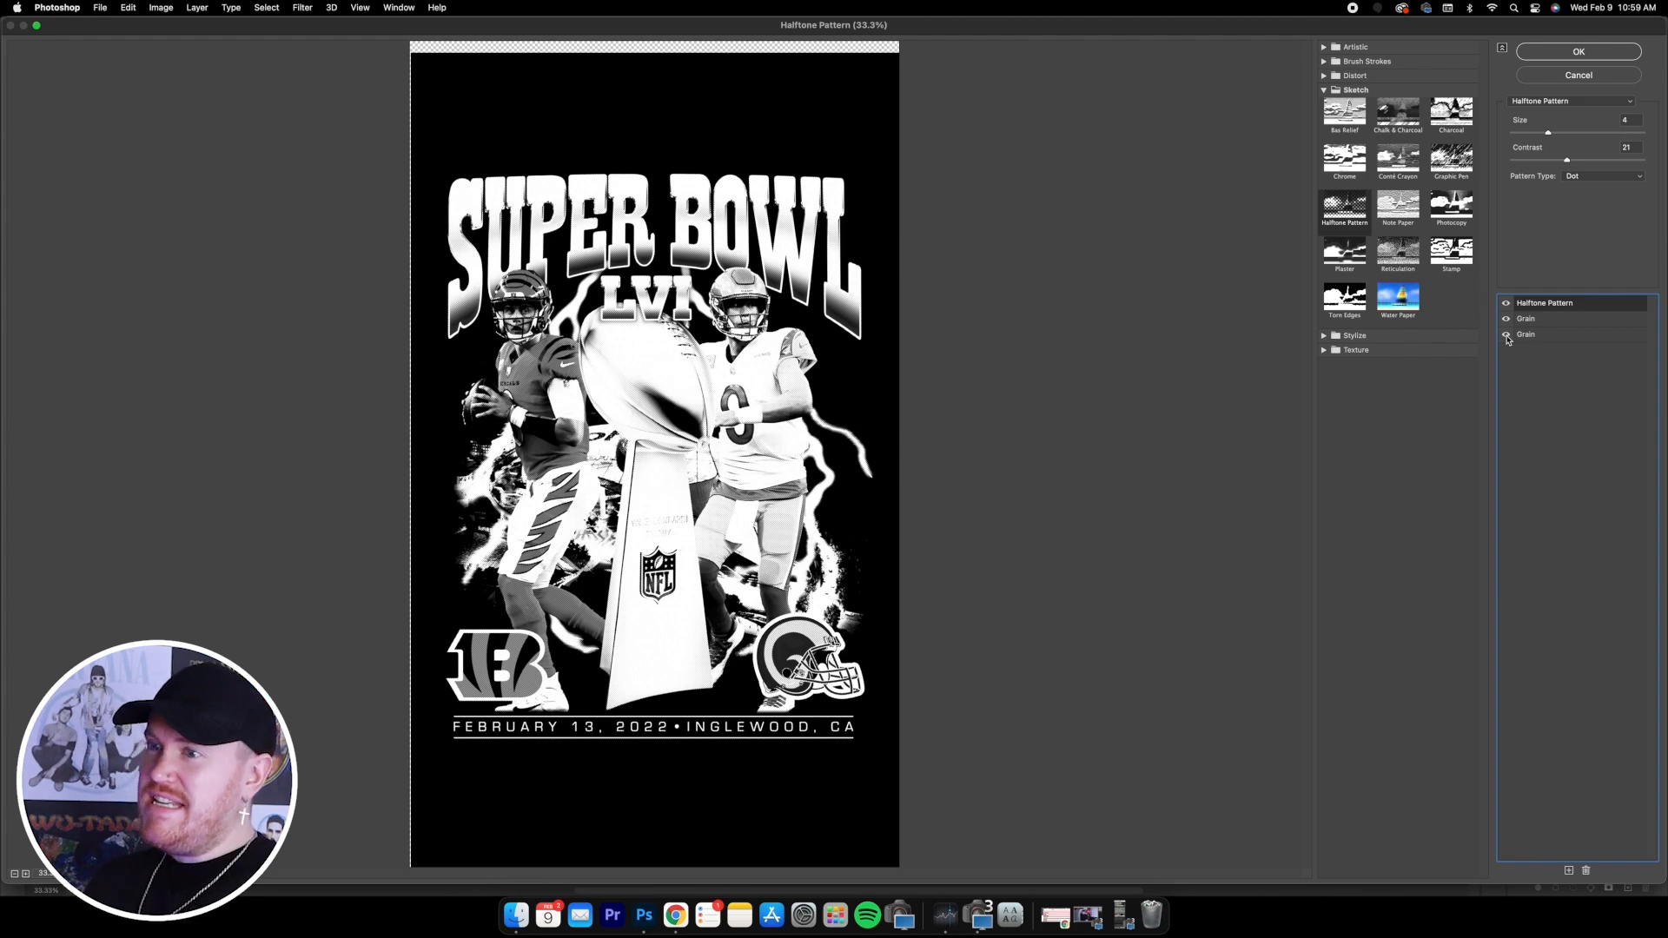
- Apply Halftone Pattern (size 4, contrast 21, Dot) with Enlarged Grain (intensity 67, contrast 28) and Clumped Grain (intensity 53, contrast 38)
{"action": "left_click", "coordinate": [1547, 319]}
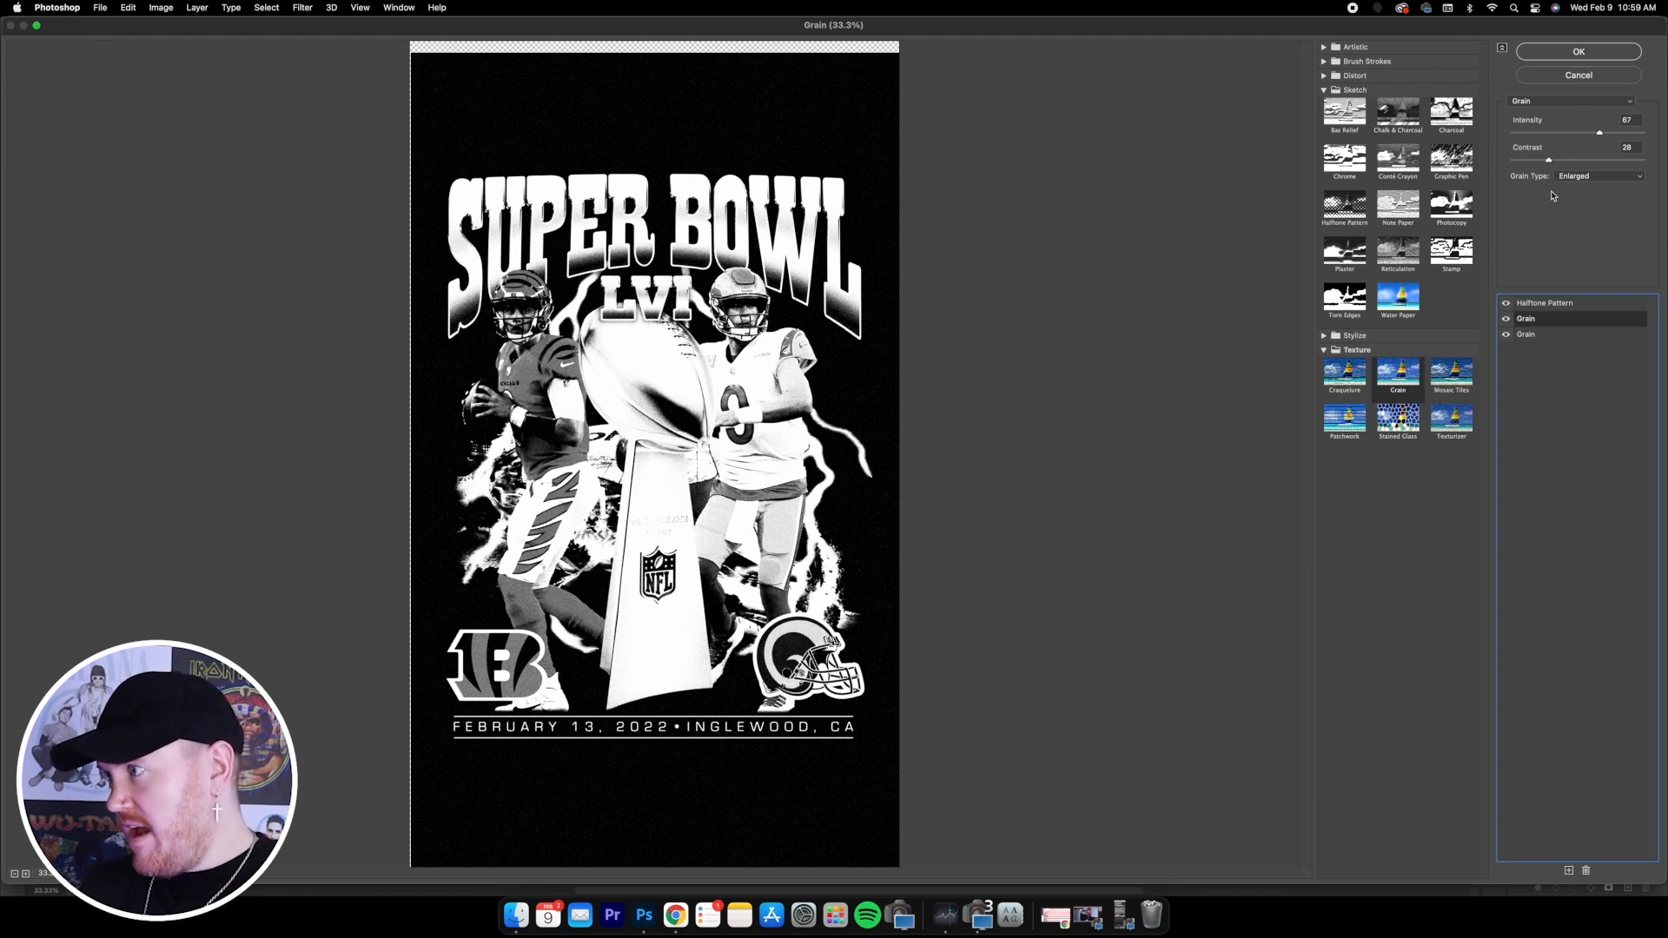
{"action": "left_click", "coordinate": [1540, 336]}
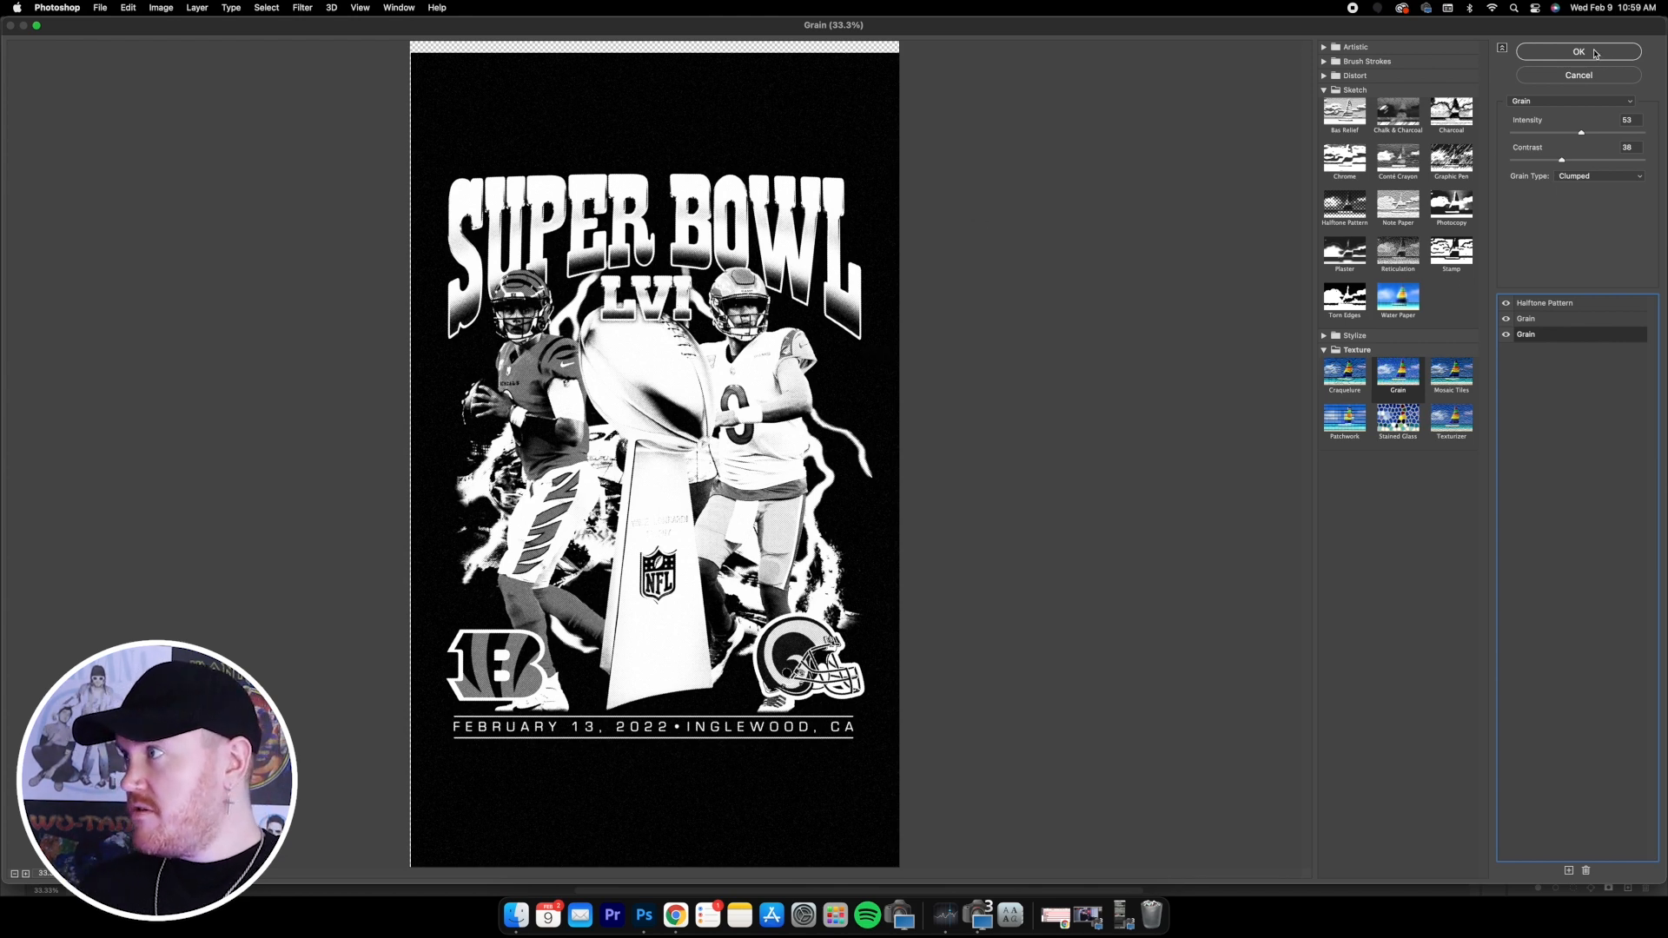
{"action": "left_click", "coordinate": [1540, 304]}
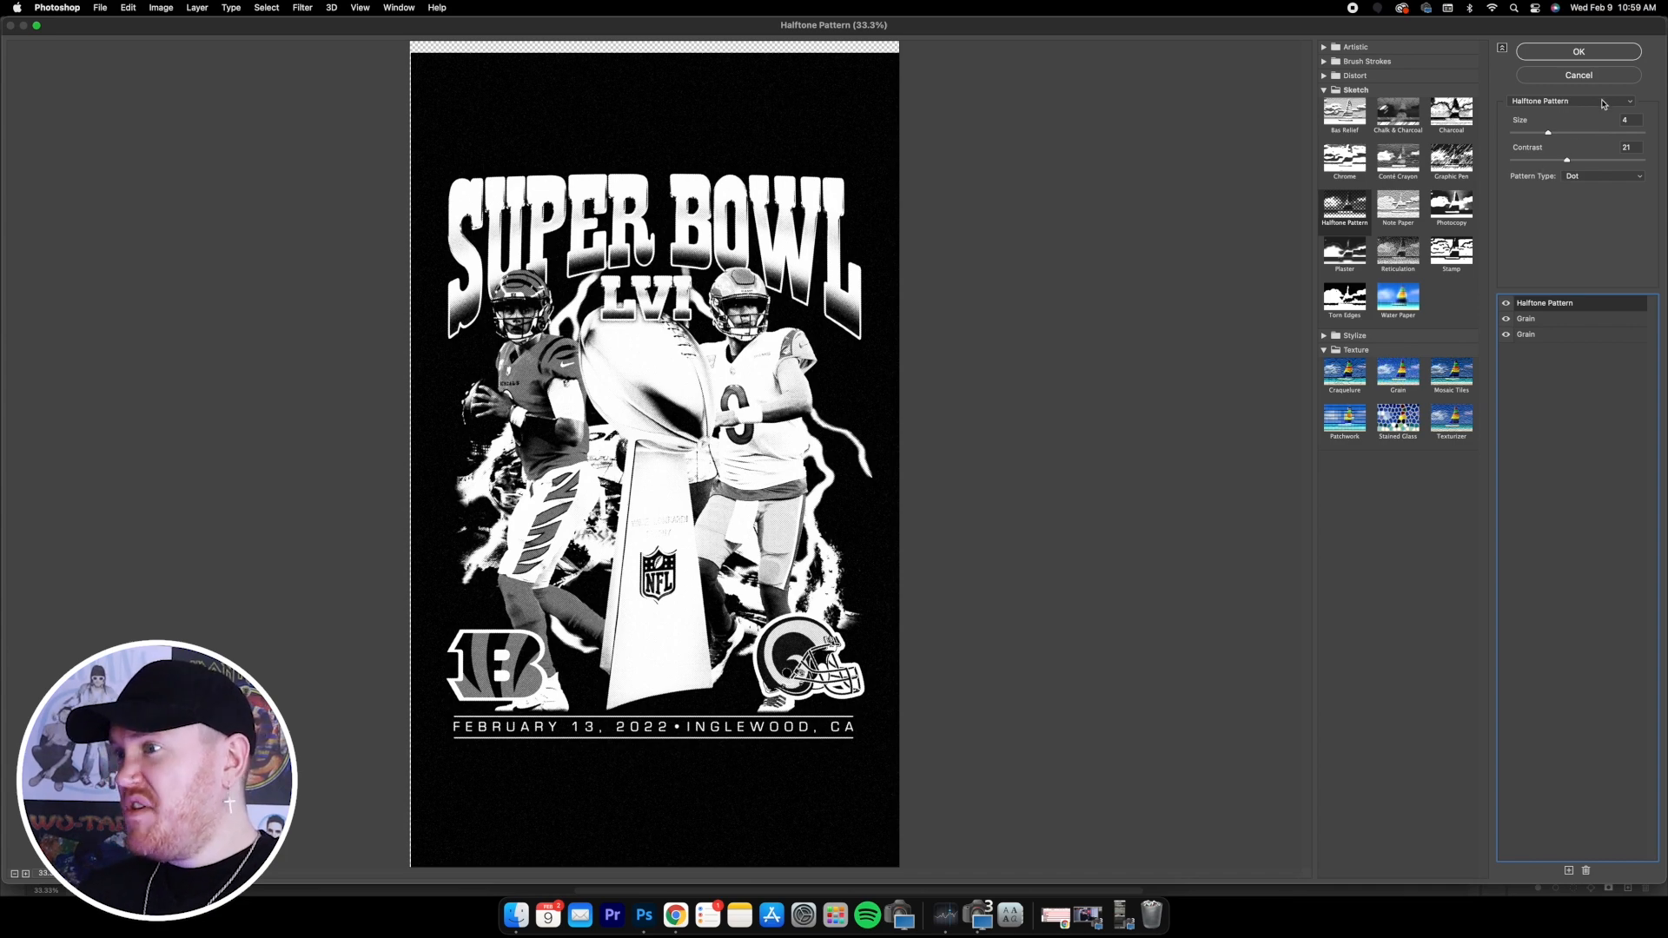
{"action": "left_click", "coordinate": [1599, 54]}
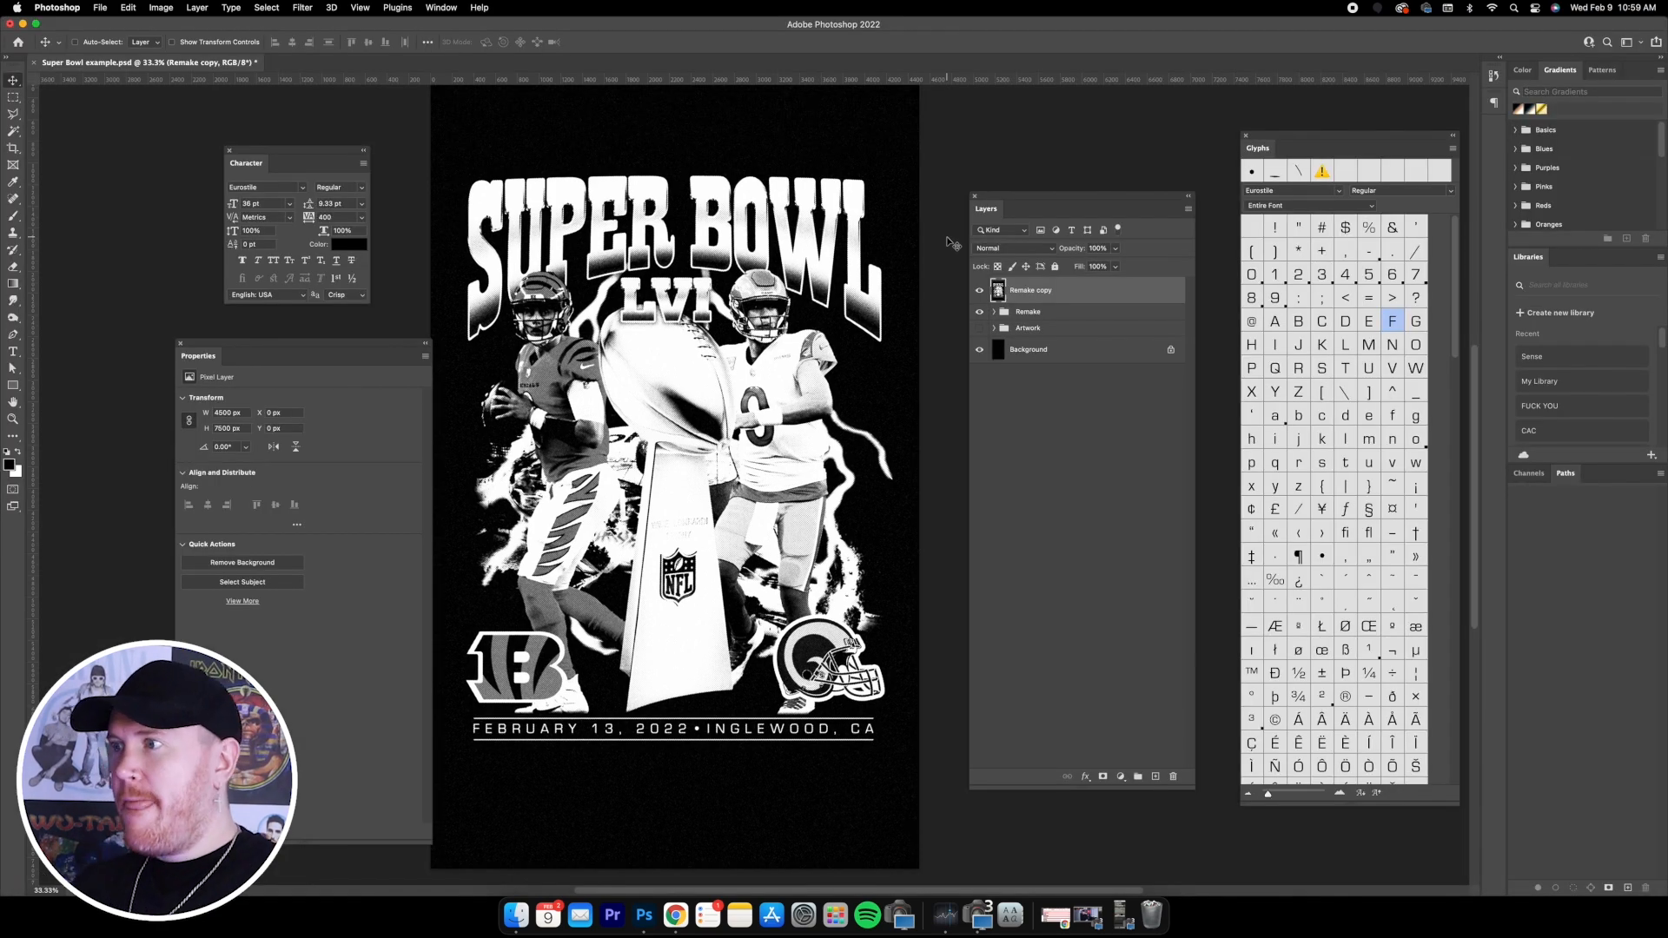
- Set the Remake copy layer's blend mode to Lighten and its opacity to 50%
{"action": "left_click", "coordinate": [1009, 249]}
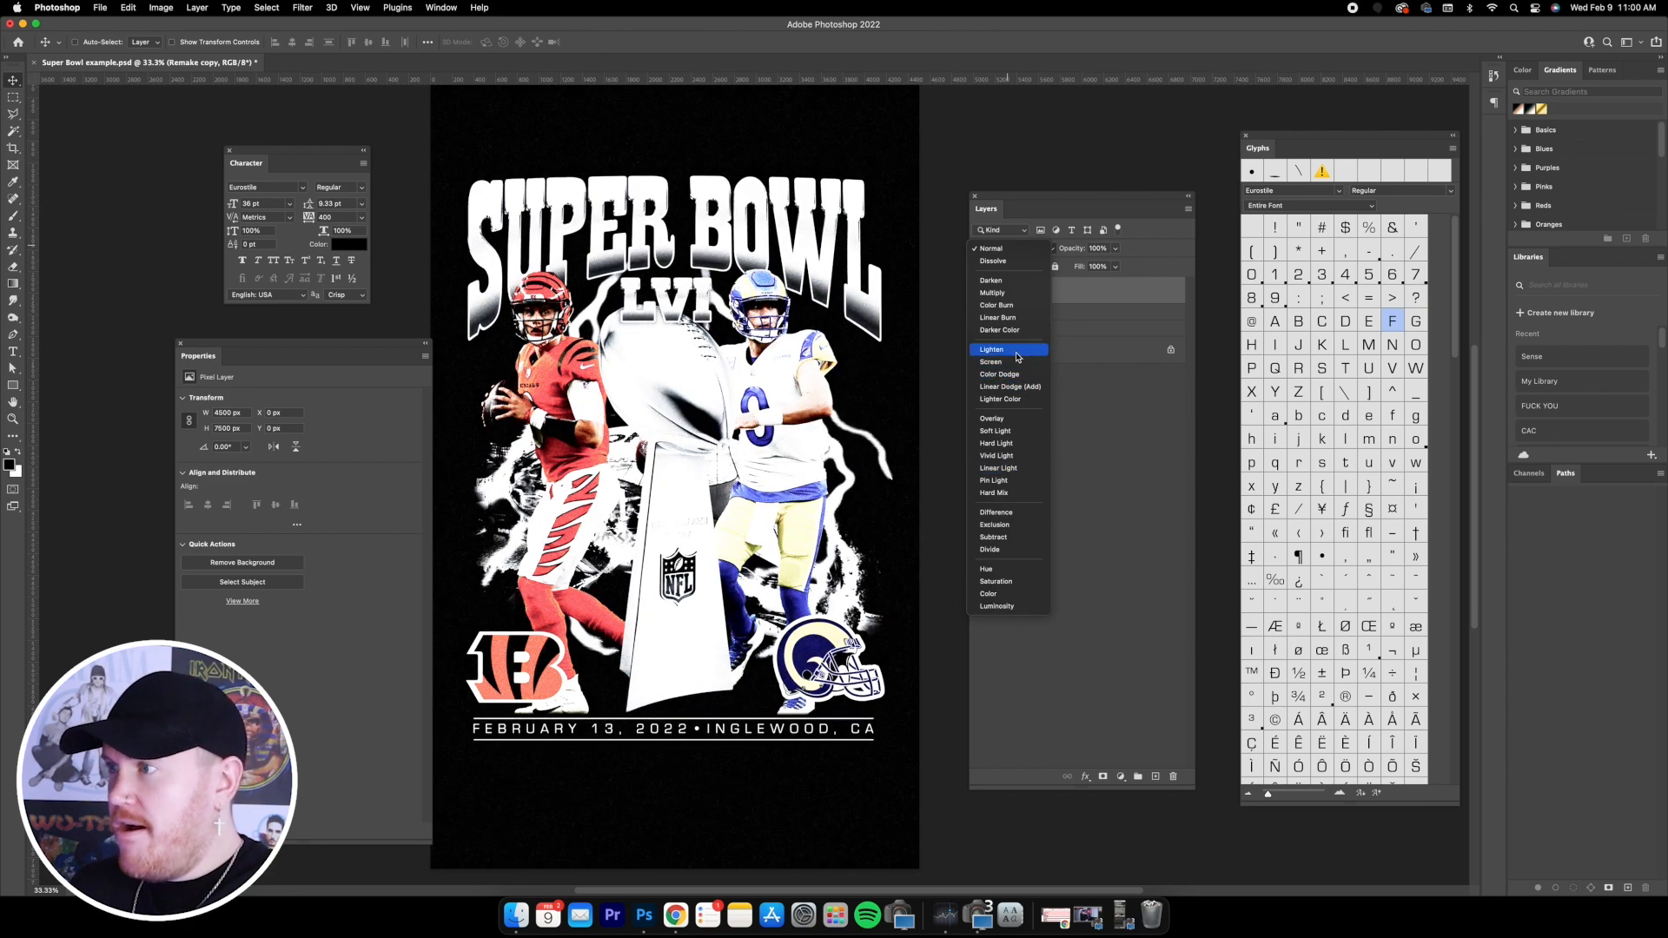
{"action": "left_click", "coordinate": [1017, 351]}
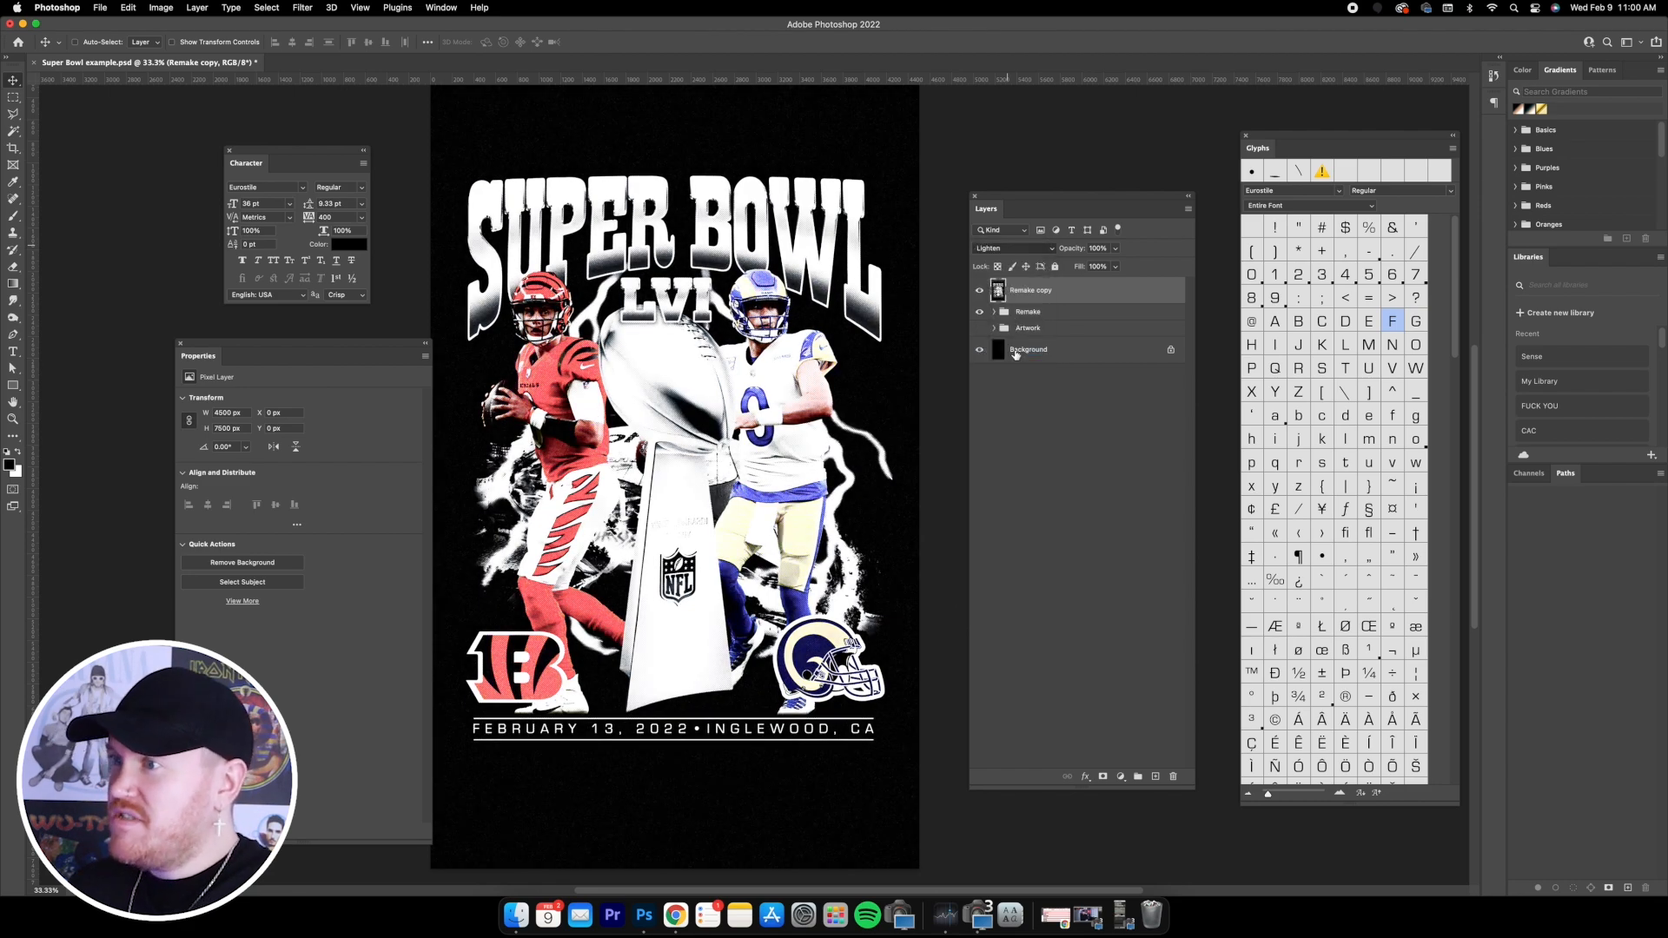
{"action": "left_click", "coordinate": [1075, 247]}
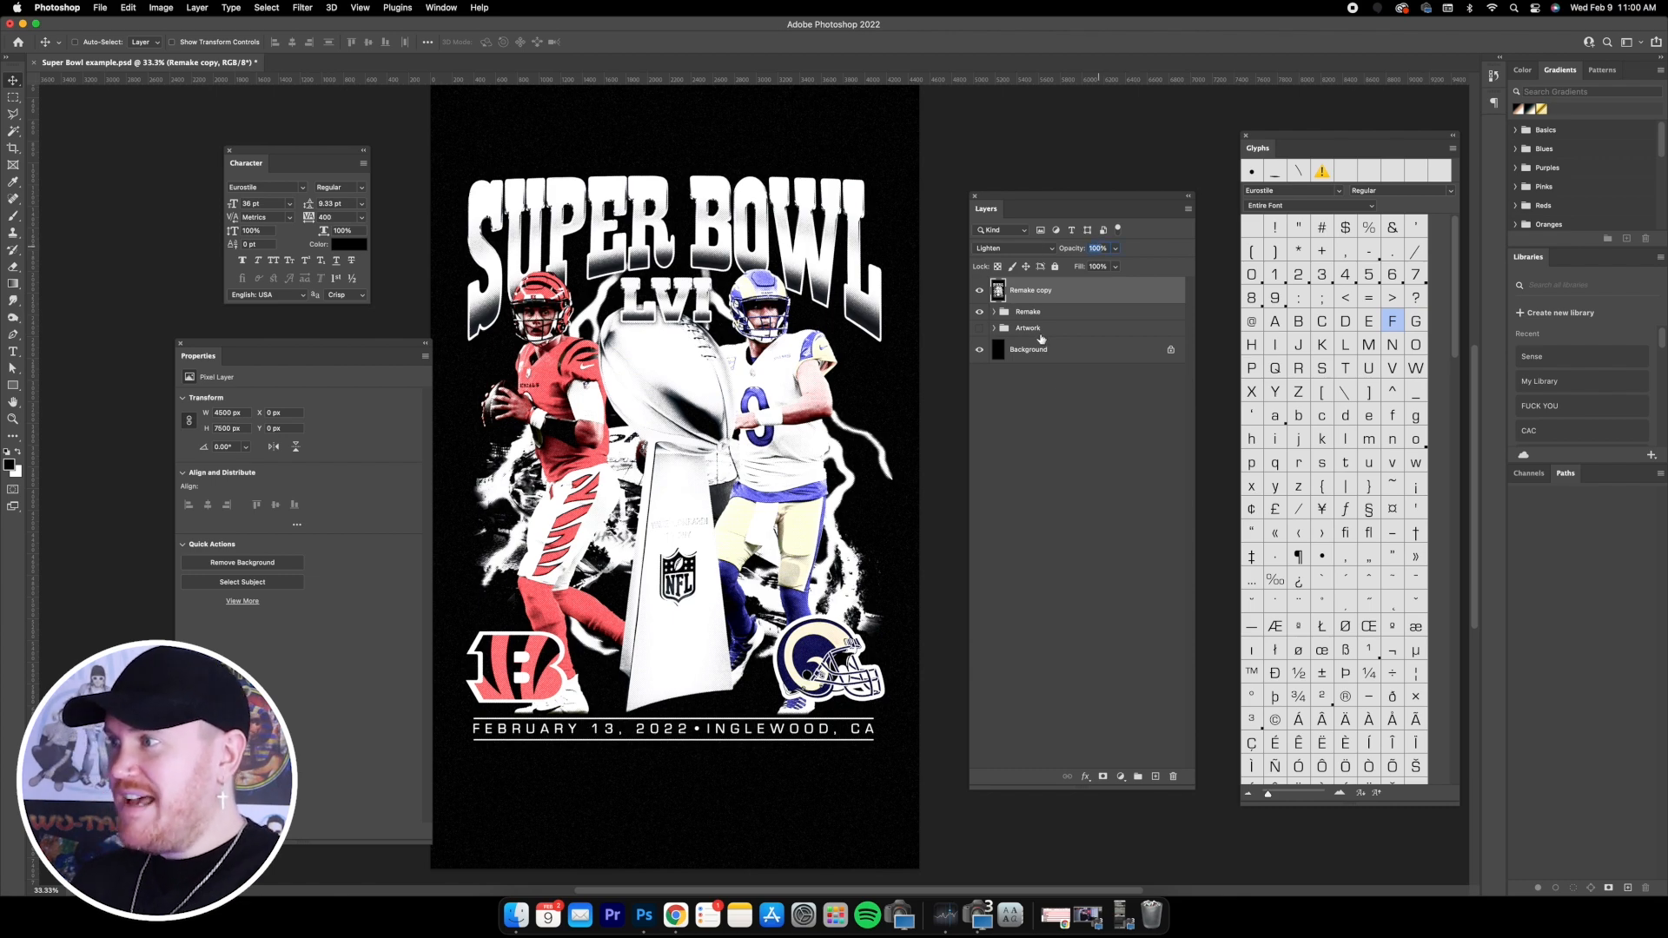
{"action": "type", "text": "5"}
{"action": "key", "text": "Return"}
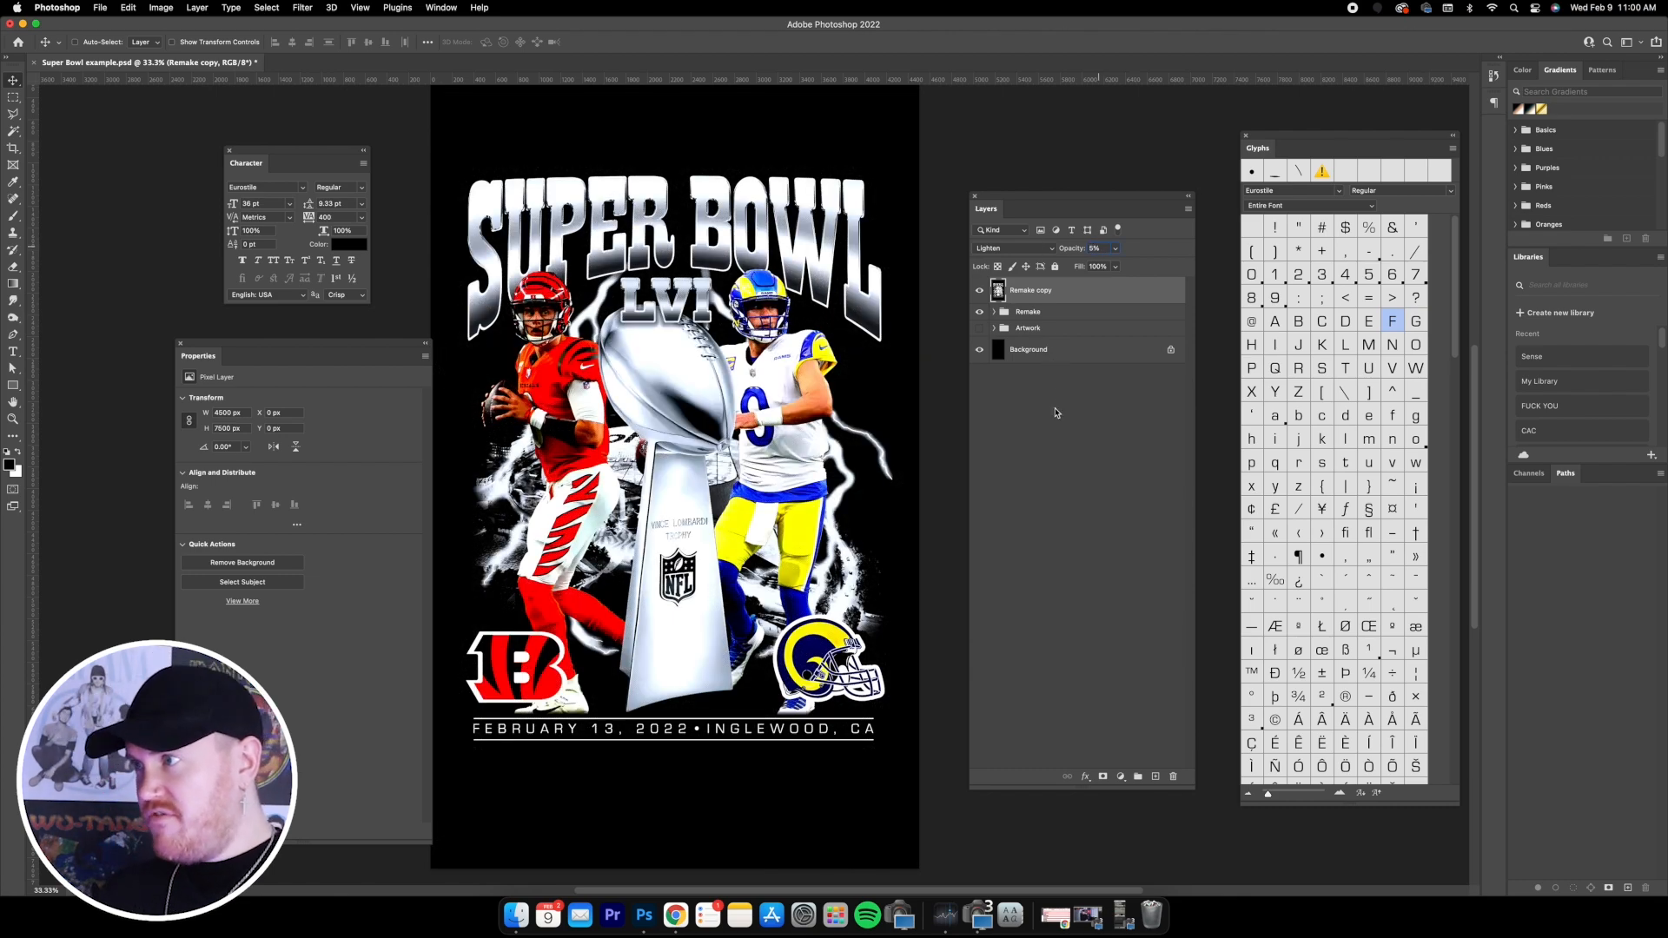
{"action": "left_click", "coordinate": [1074, 413]}
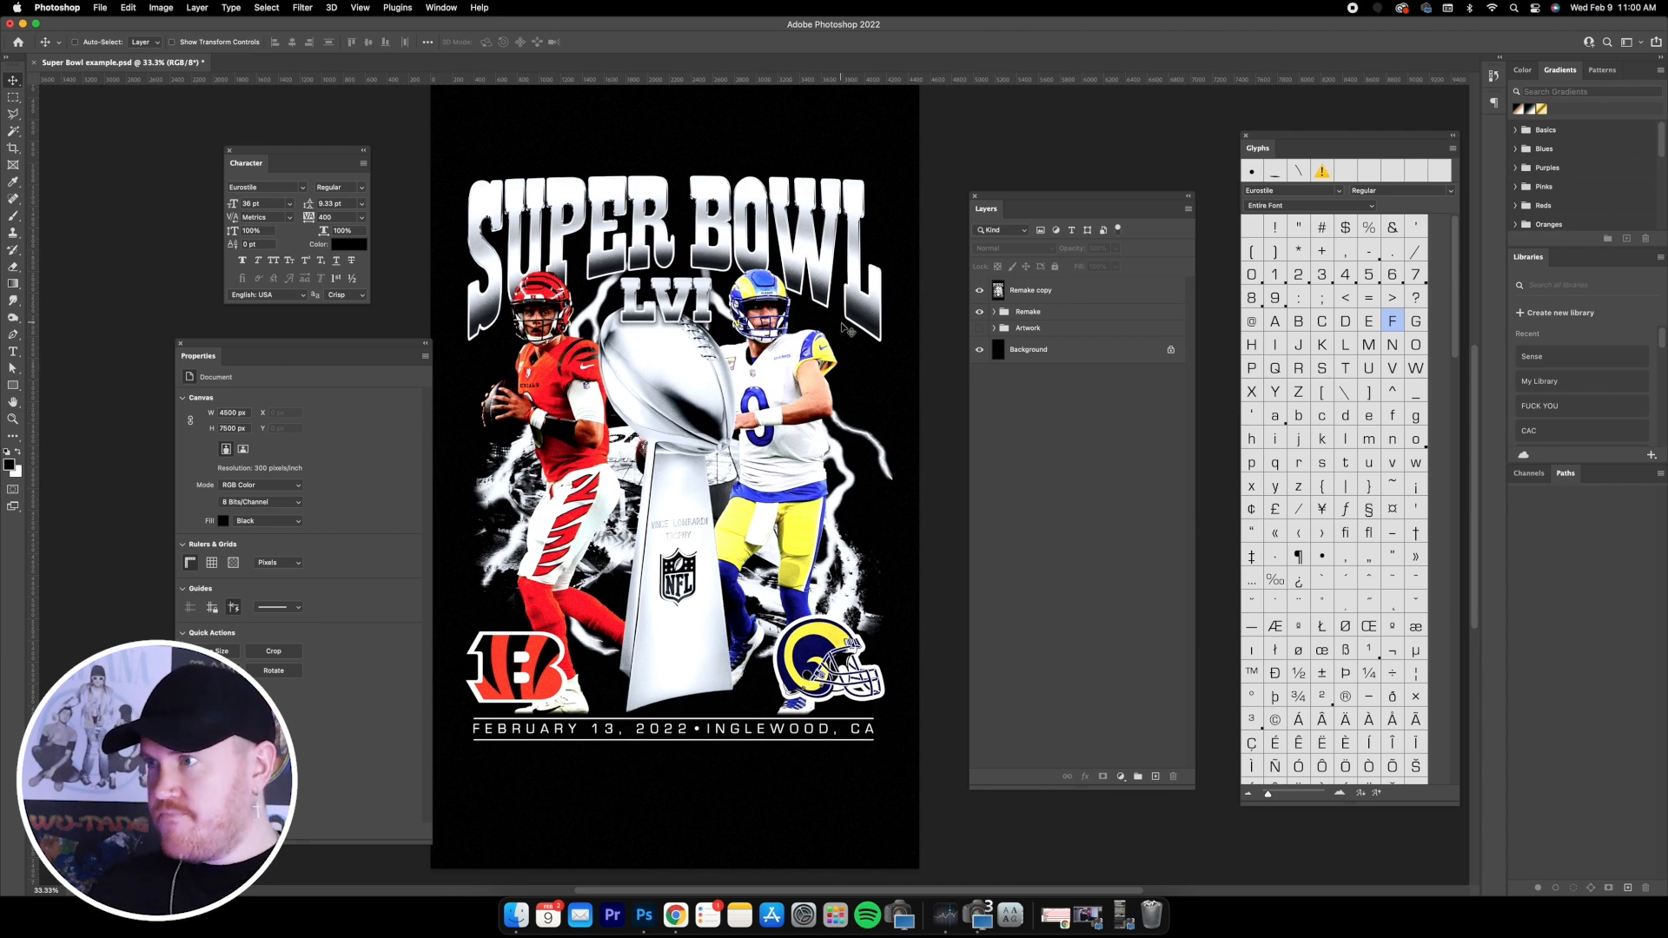
- Examine the halftone texture close up and across the whole poster, comparing it with Remake copy hidden and shown
{"action": "left_click", "coordinate": [981, 291]}
{"action": "left_click", "coordinate": [981, 291]}
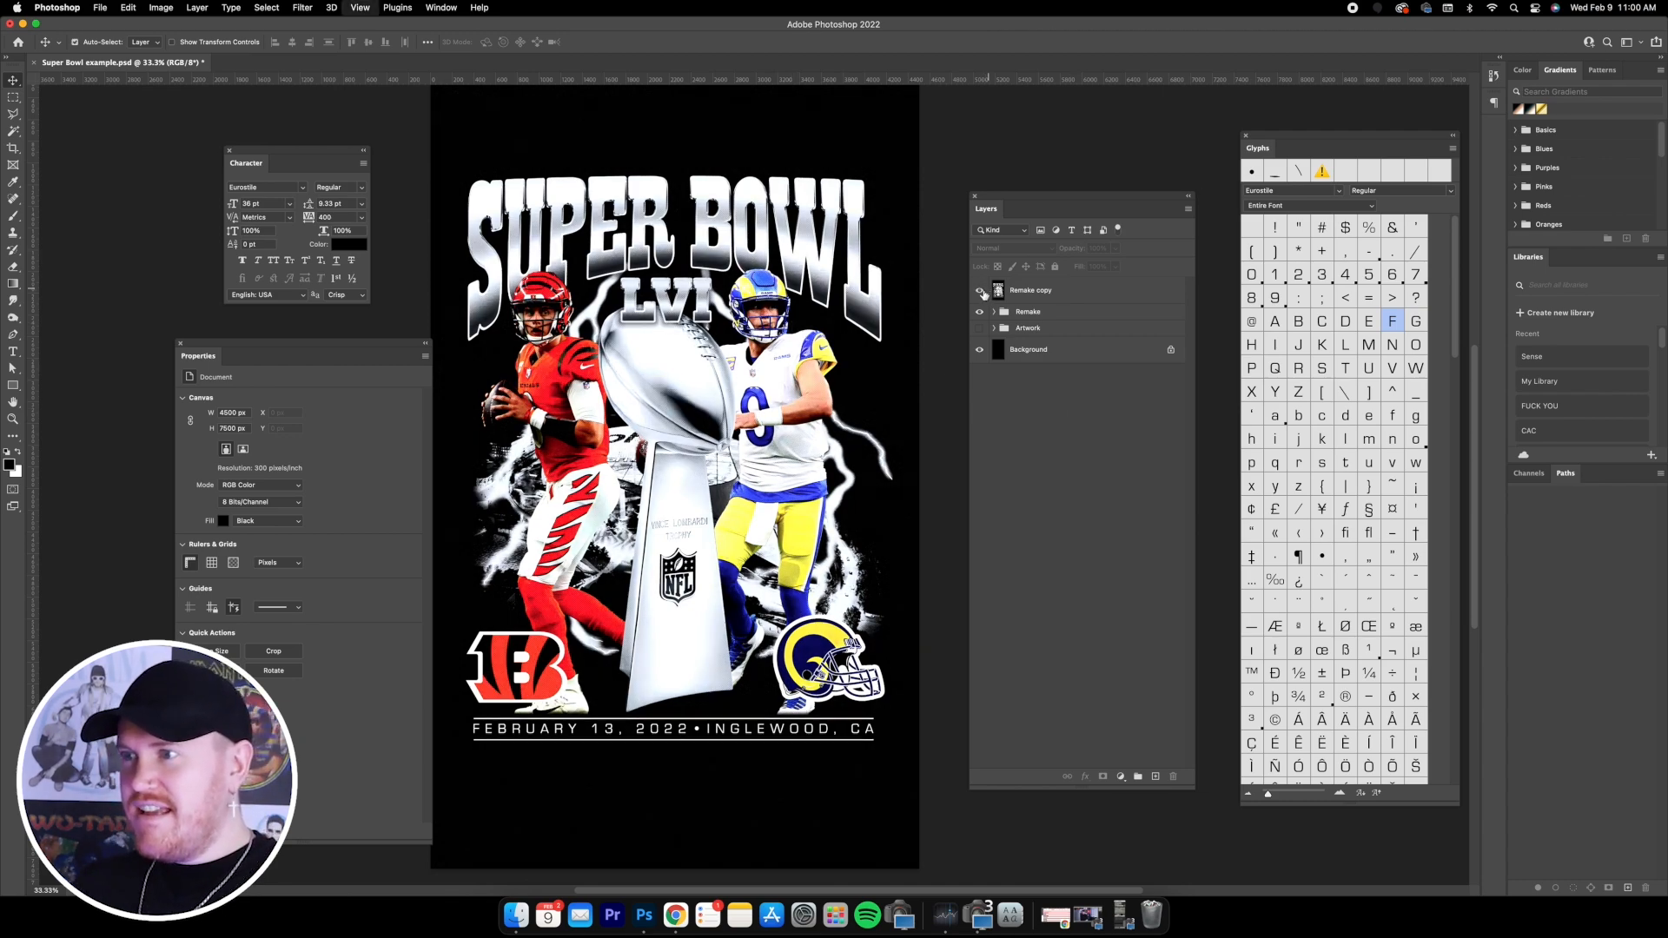
{"action": "key", "text": "super+equal"}
{"action": "scroll", "coordinate": [787, 323], "scroll_direction": "up", "scroll_amount": 5}
{"action": "key", "text": "super+equal"}
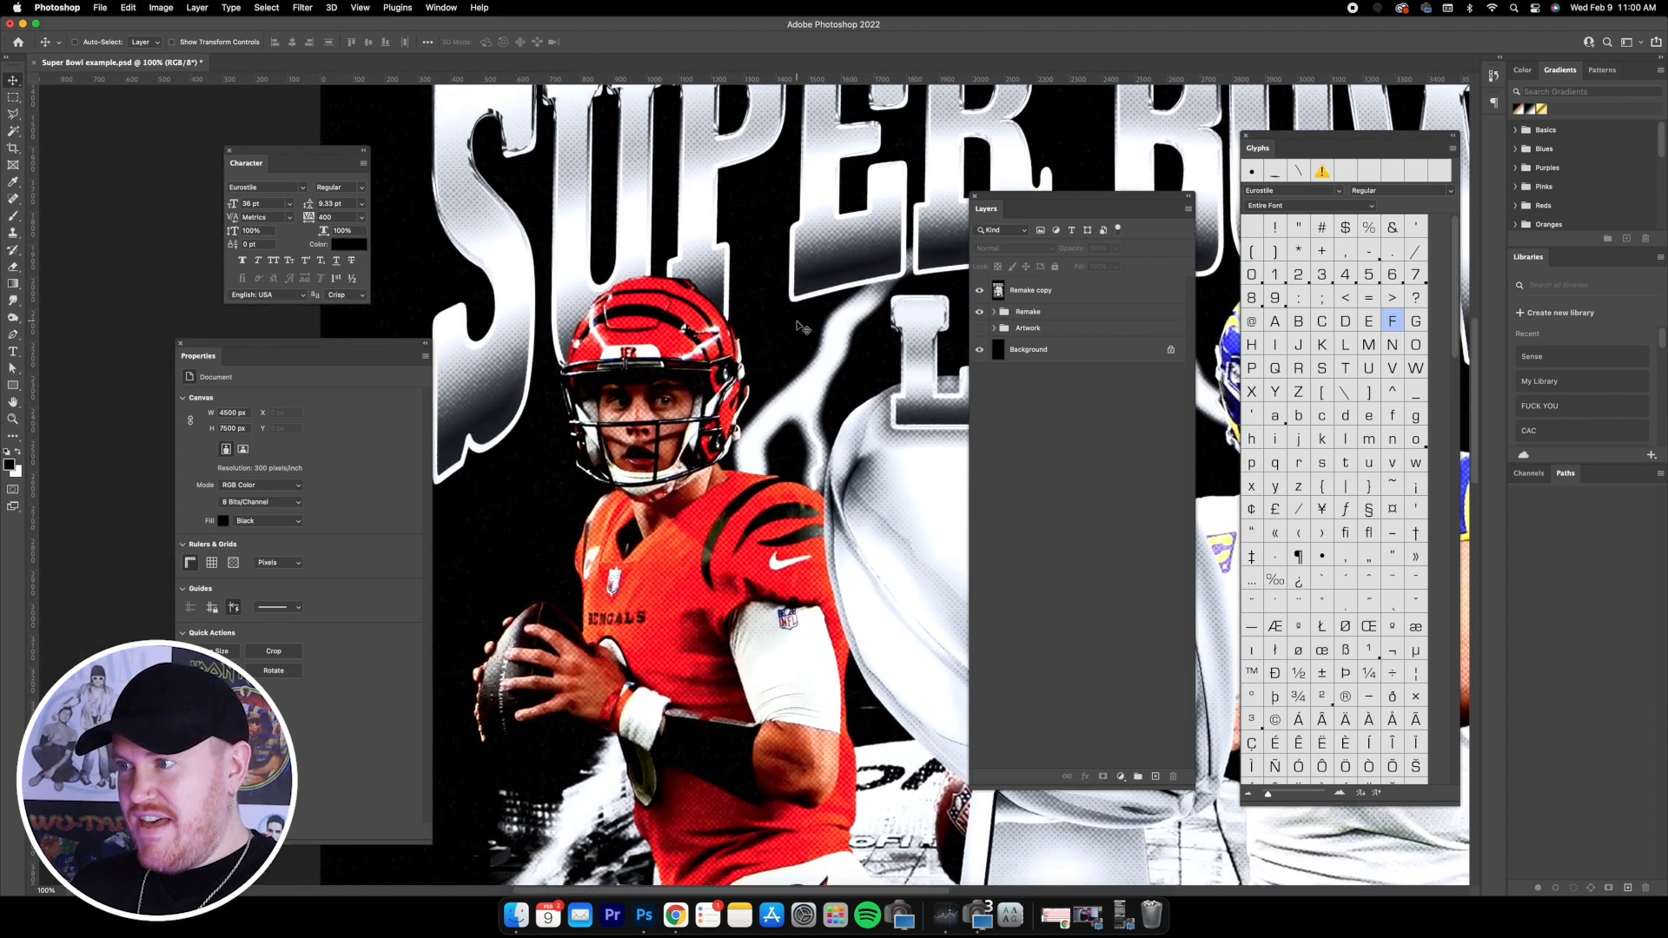
{"action": "key", "text": "super+minus"}
{"action": "key", "text": "super+minus"}
{"action": "key", "text": "super+minus"}
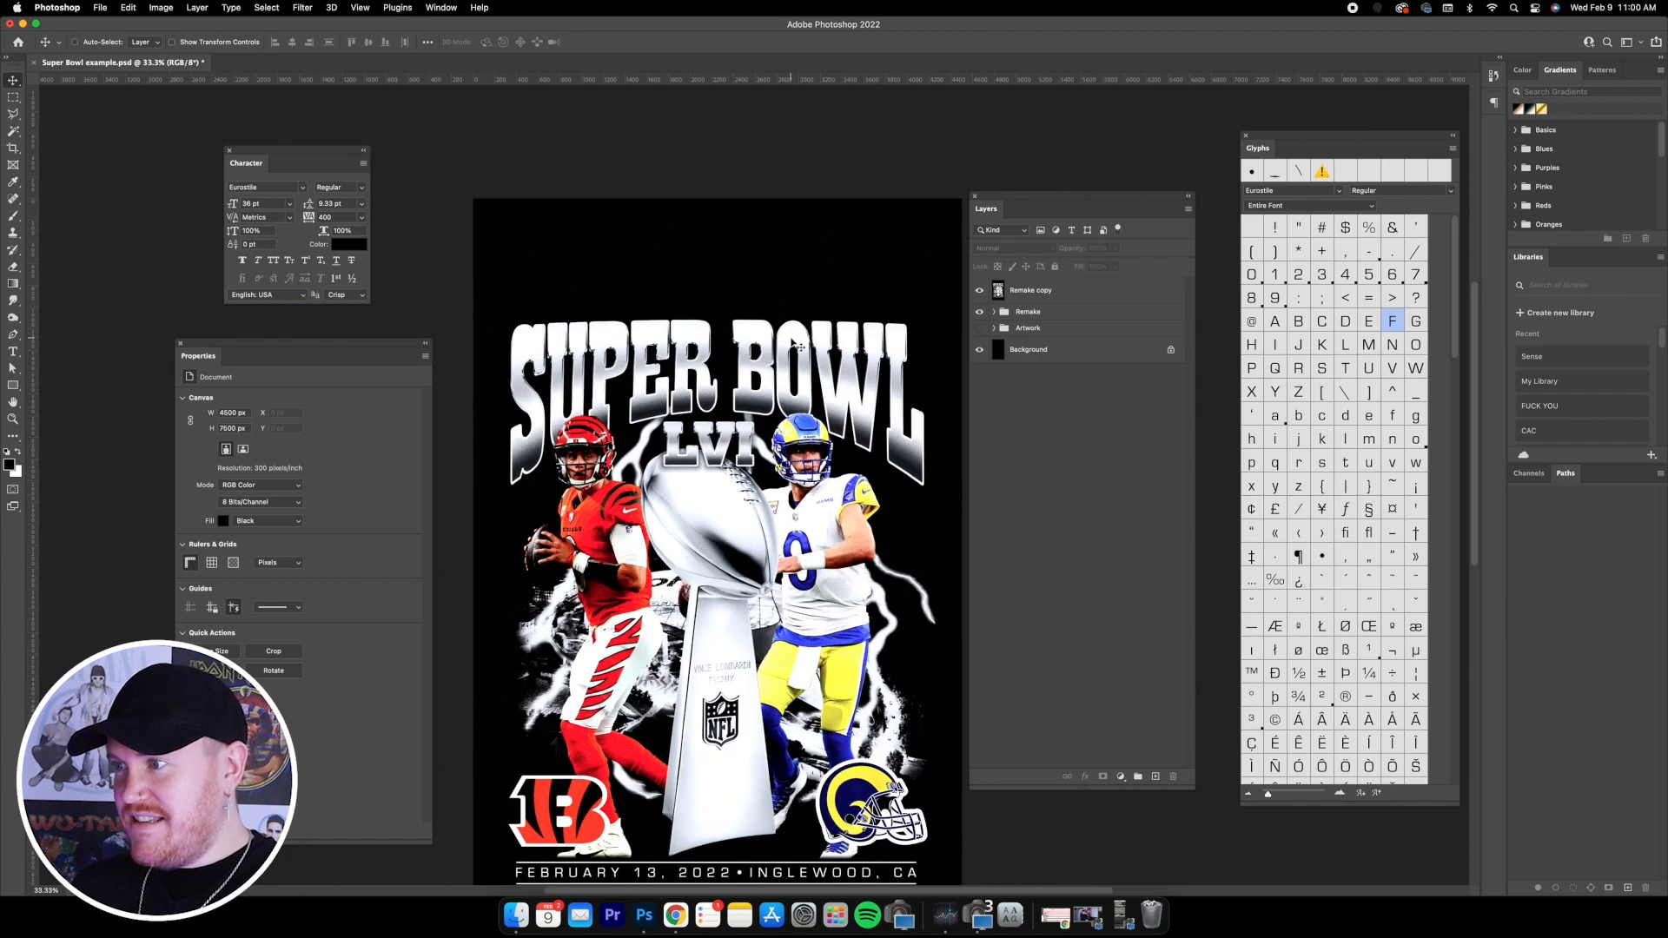
{"action": "scroll", "coordinate": [801, 348], "scroll_direction": "down", "scroll_amount": 5}
{"action": "scroll", "coordinate": [801, 347], "scroll_direction": "right", "scroll_amount": 1}
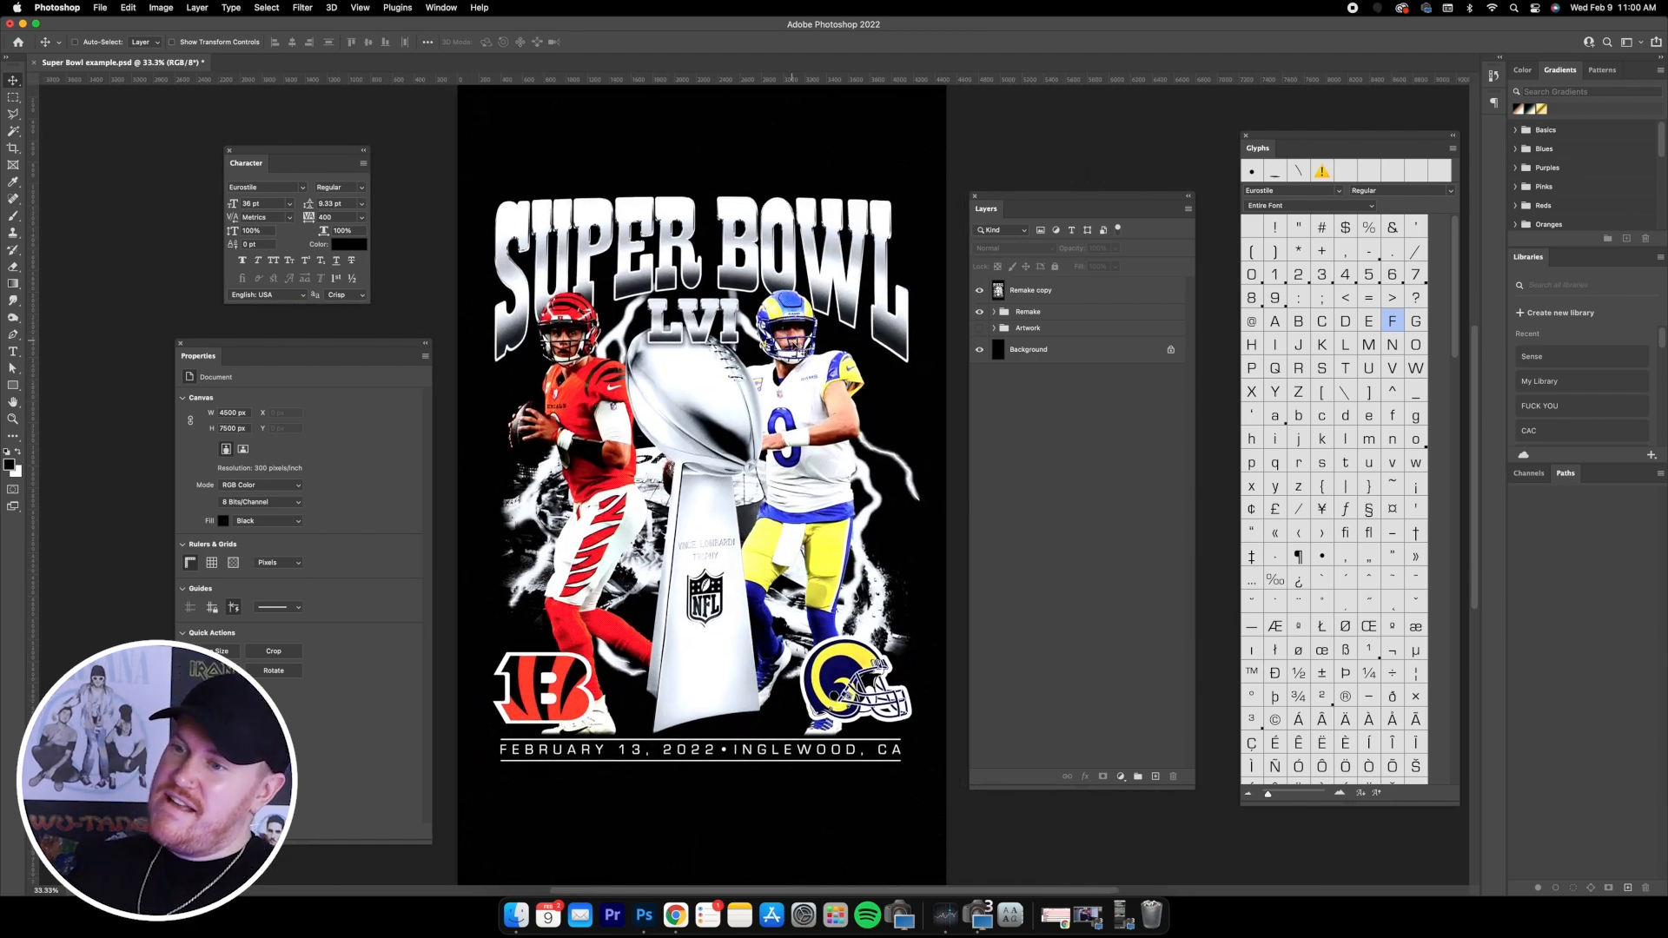
{"action": "scroll", "coordinate": [793, 347], "scroll_direction": "down", "scroll_amount": 2}
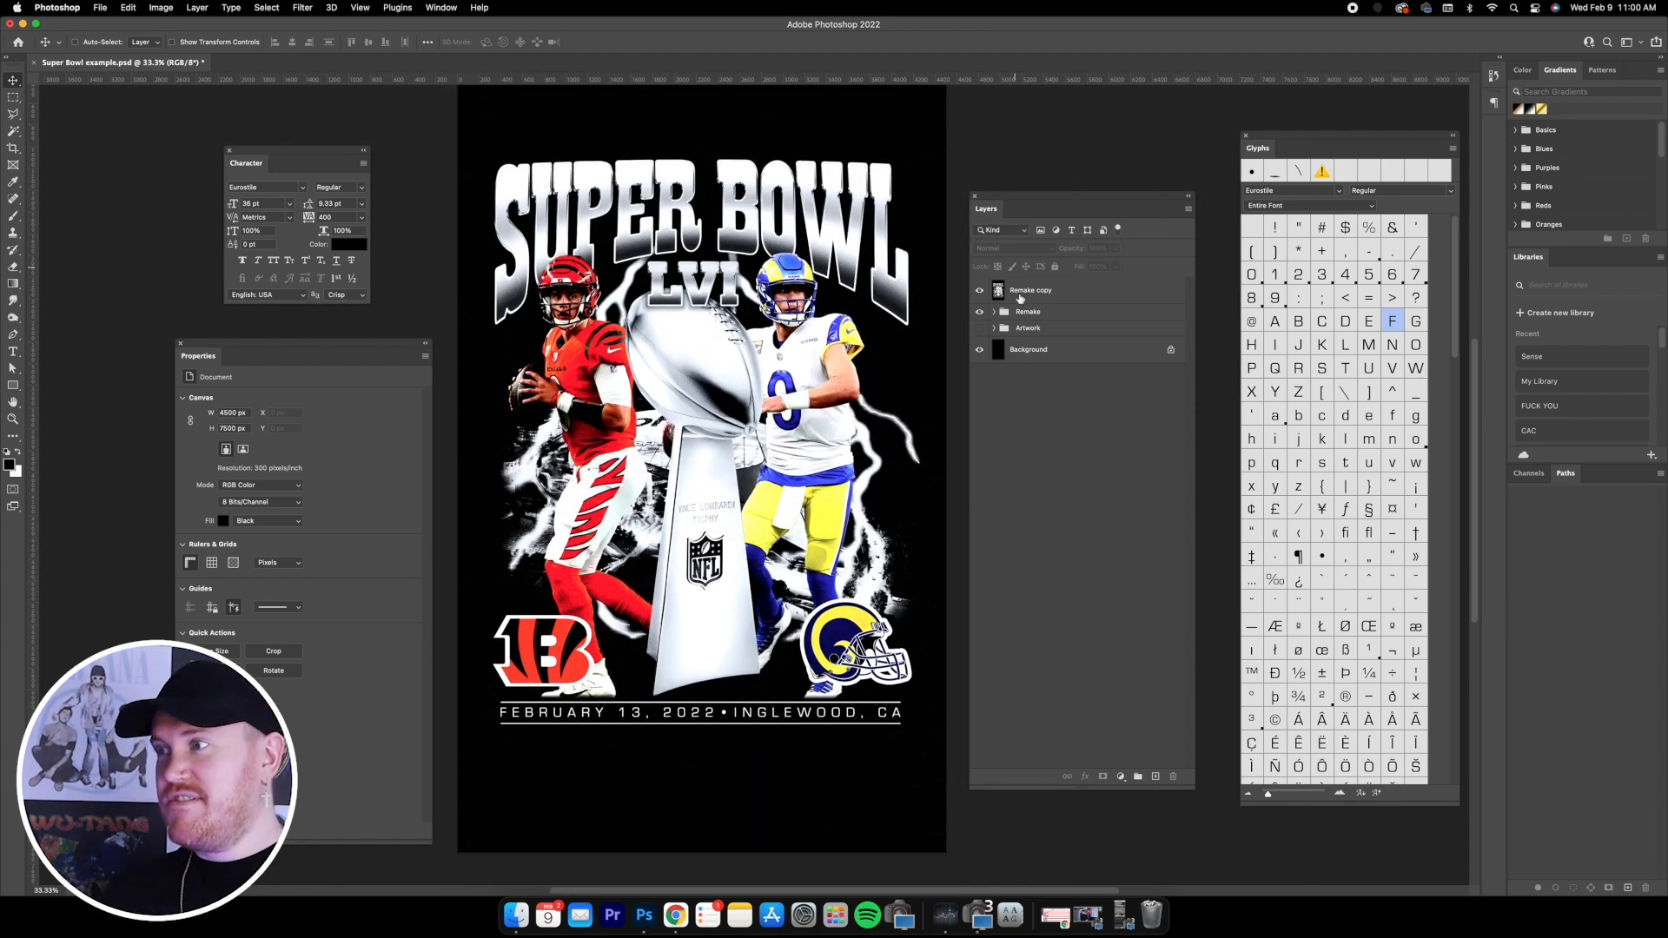
{"action": "left_click", "coordinate": [979, 290]}
{"action": "left_click", "coordinate": [979, 290]}
- Lower the Remake copy layer's opacity to 40%
{"action": "left_click", "coordinate": [1054, 296]}
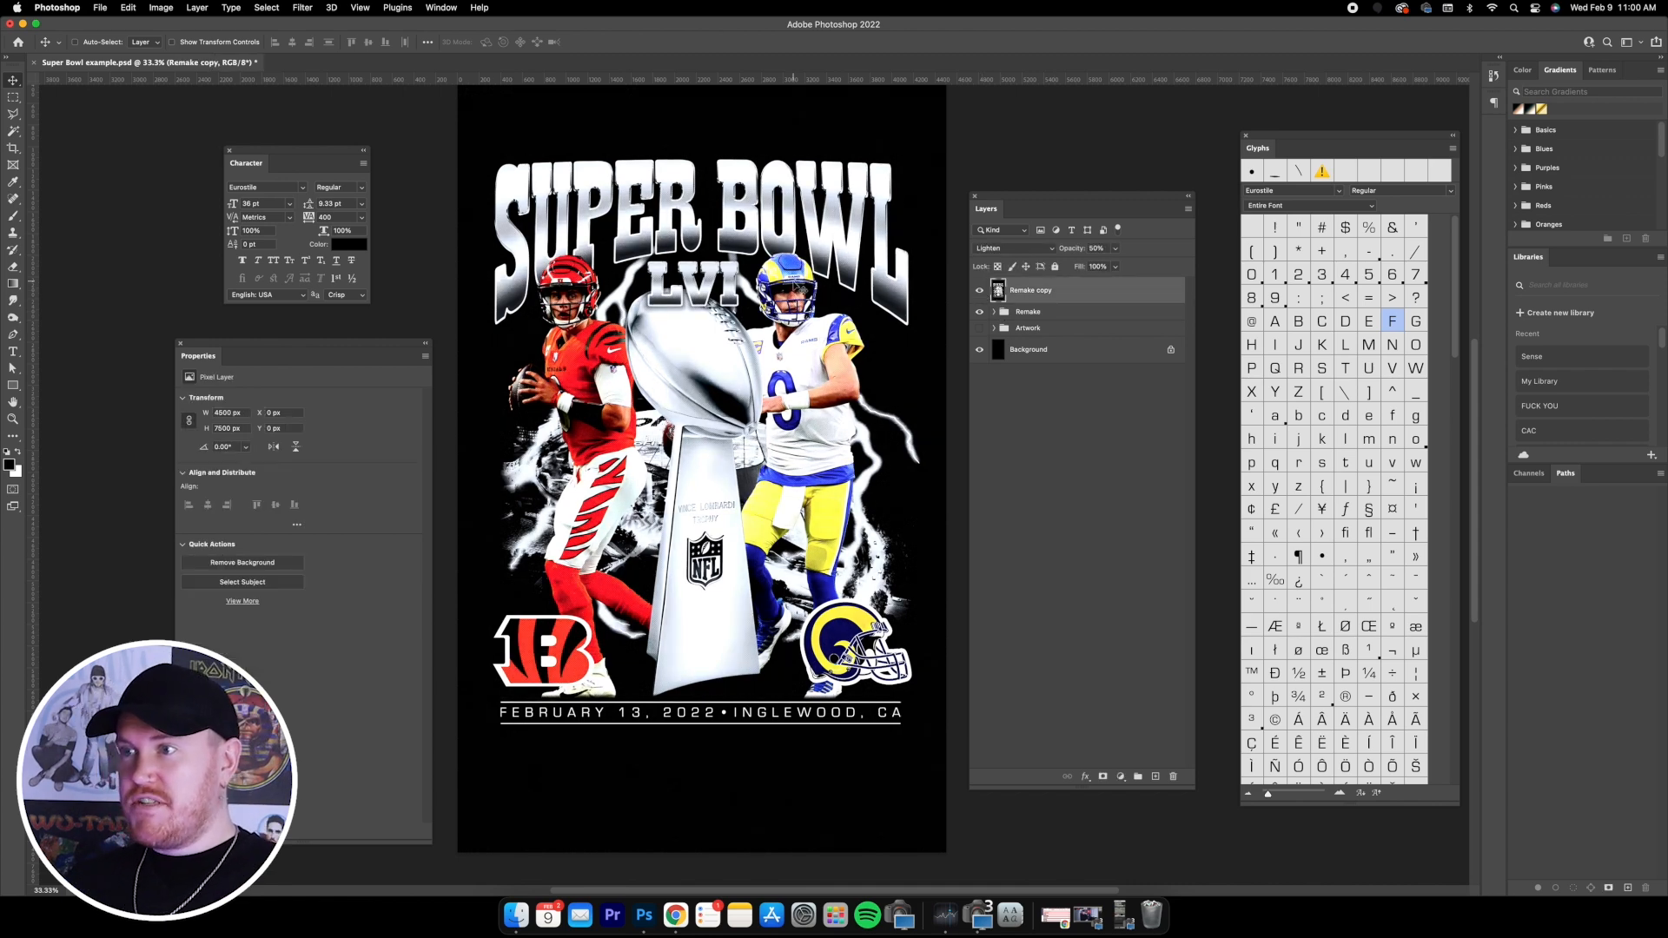
{"action": "scroll", "coordinate": [795, 284], "scroll_direction": "up", "scroll_amount": 1}
{"action": "left_click_drag", "start_coordinate": [1094, 247], "coordinate": [1040, 243]}
{"action": "type", "text": "40"}
{"action": "key", "text": "Return"}
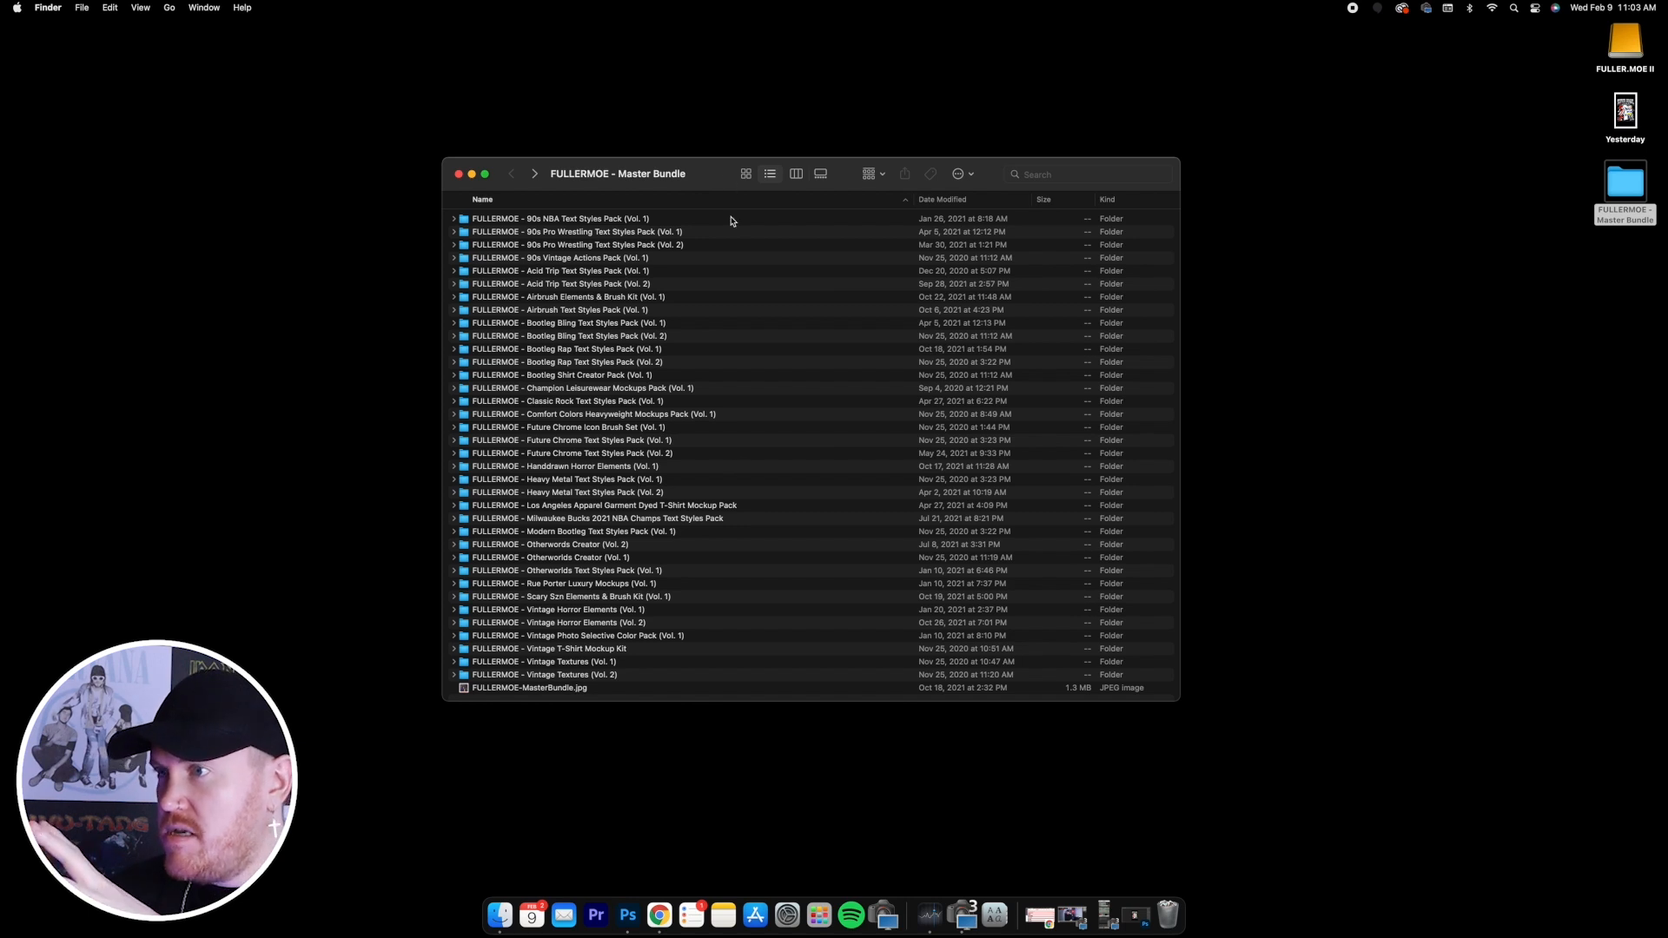
- Open the FULLERMOE - Rue Porter Luxury Mockups (Vol. 1) folder from the Master Bundle folder in Finder
{"action": "double_click", "coordinate": [682, 584]}
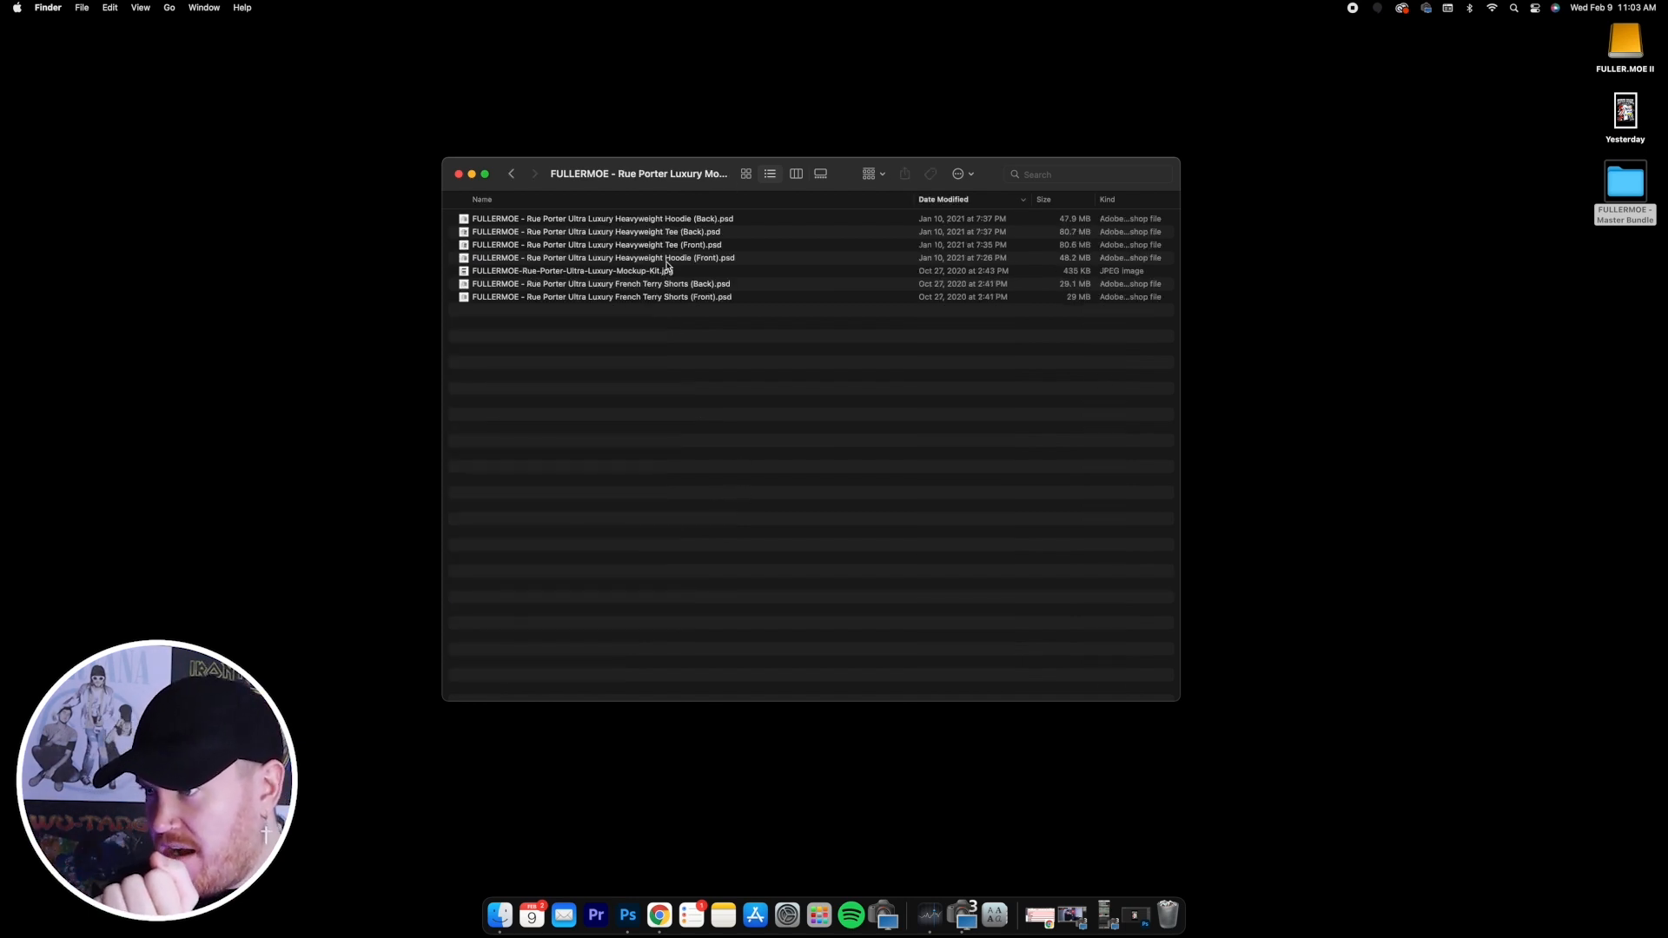
{"action": "left_click", "coordinate": [511, 173]}
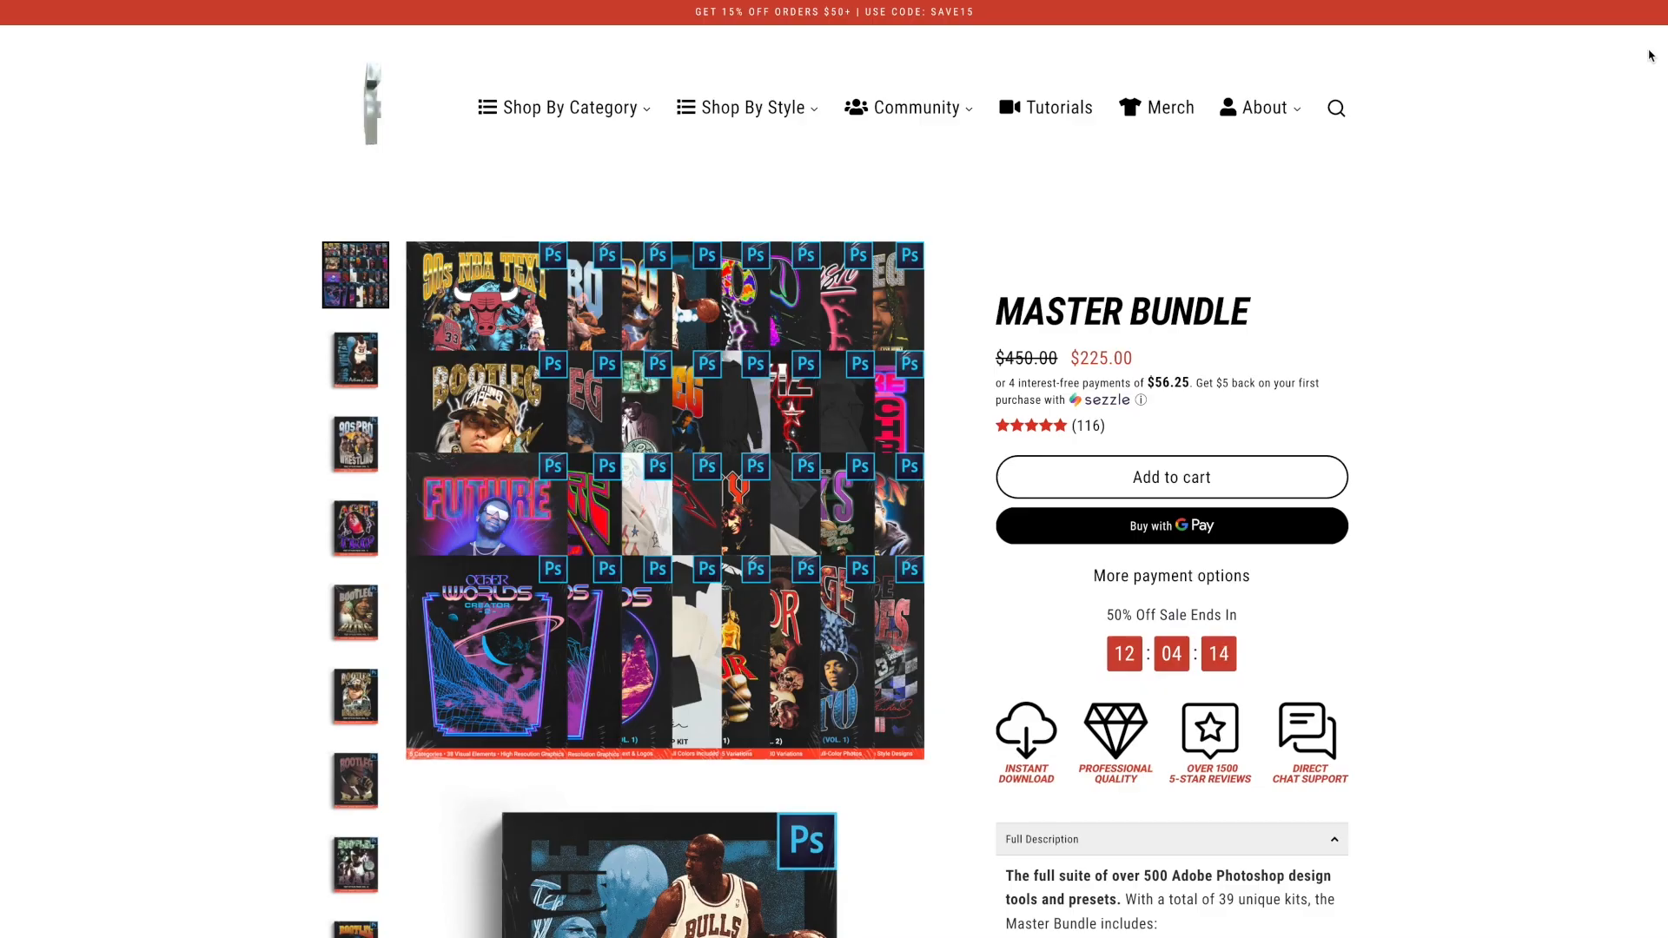
- Look through the kit images and descriptions on the Master Bundle product page in the web browser
{"action": "scroll", "coordinate": [1650, 55], "scroll_direction": "down", "scroll_amount": 15}
{"action": "scroll", "coordinate": [1651, 56], "scroll_direction": "down", "scroll_amount": 20}
{"action": "scroll", "coordinate": [1651, 55], "scroll_direction": "down", "scroll_amount": 20}
{"action": "scroll", "coordinate": [1651, 56], "scroll_direction": "down", "scroll_amount": 20}
{"action": "scroll", "coordinate": [1651, 56], "scroll_direction": "down", "scroll_amount": 20}
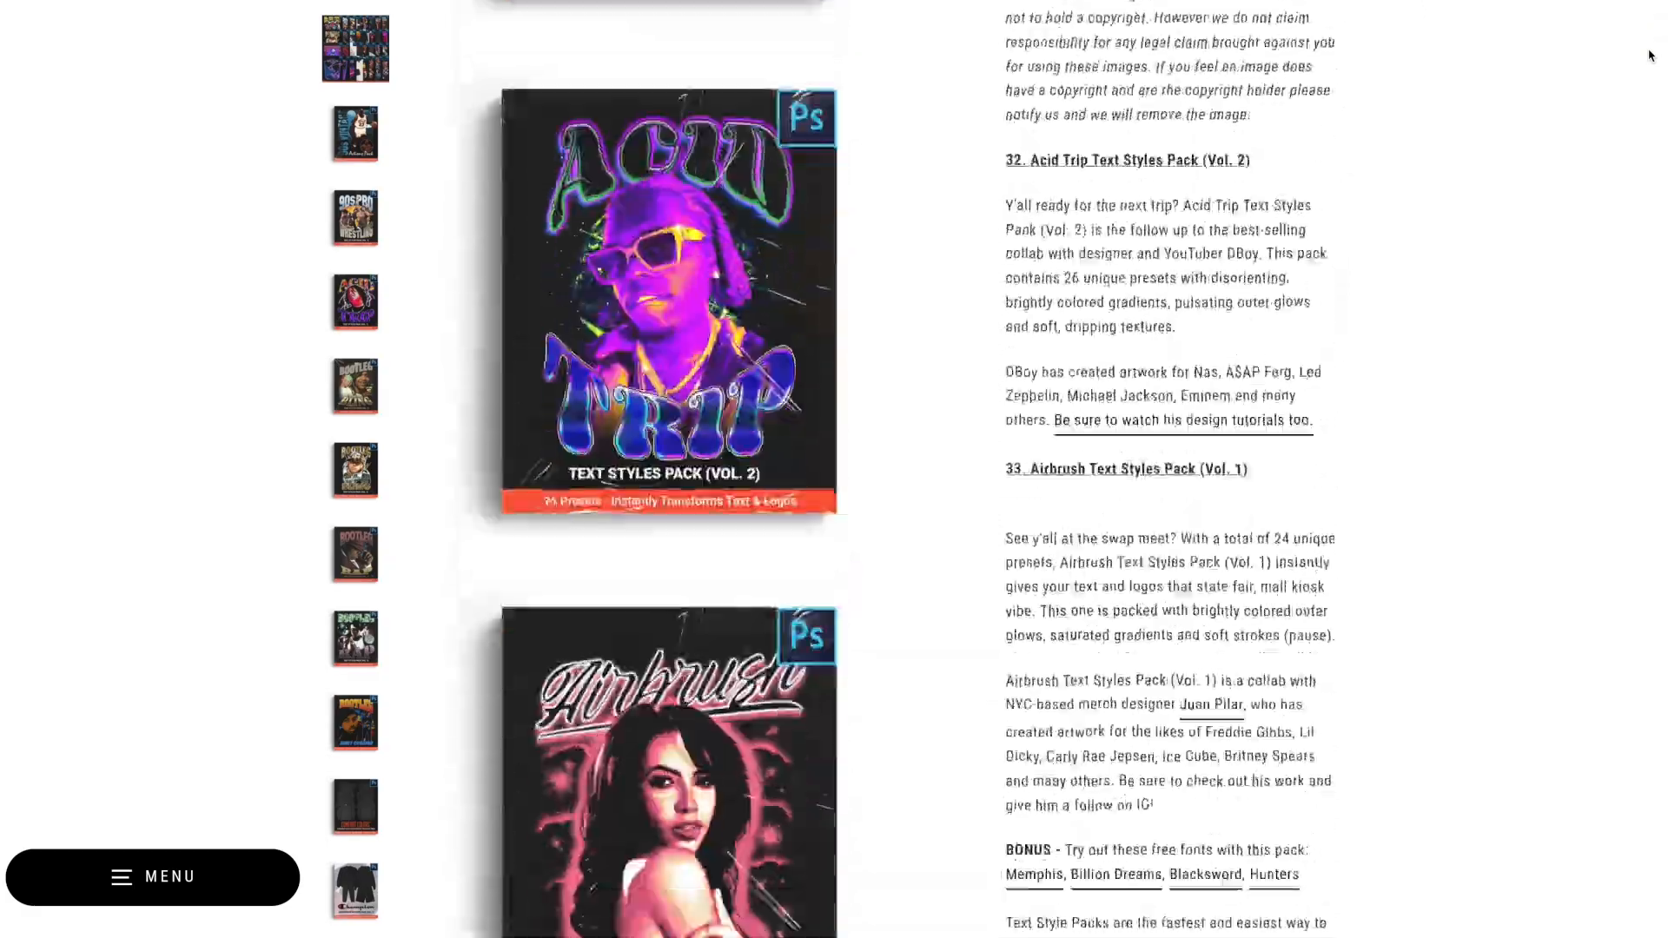
{"action": "scroll", "coordinate": [1650, 56], "scroll_direction": "down", "scroll_amount": 20}
{"action": "scroll", "coordinate": [1650, 56], "scroll_direction": "down", "scroll_amount": 15}
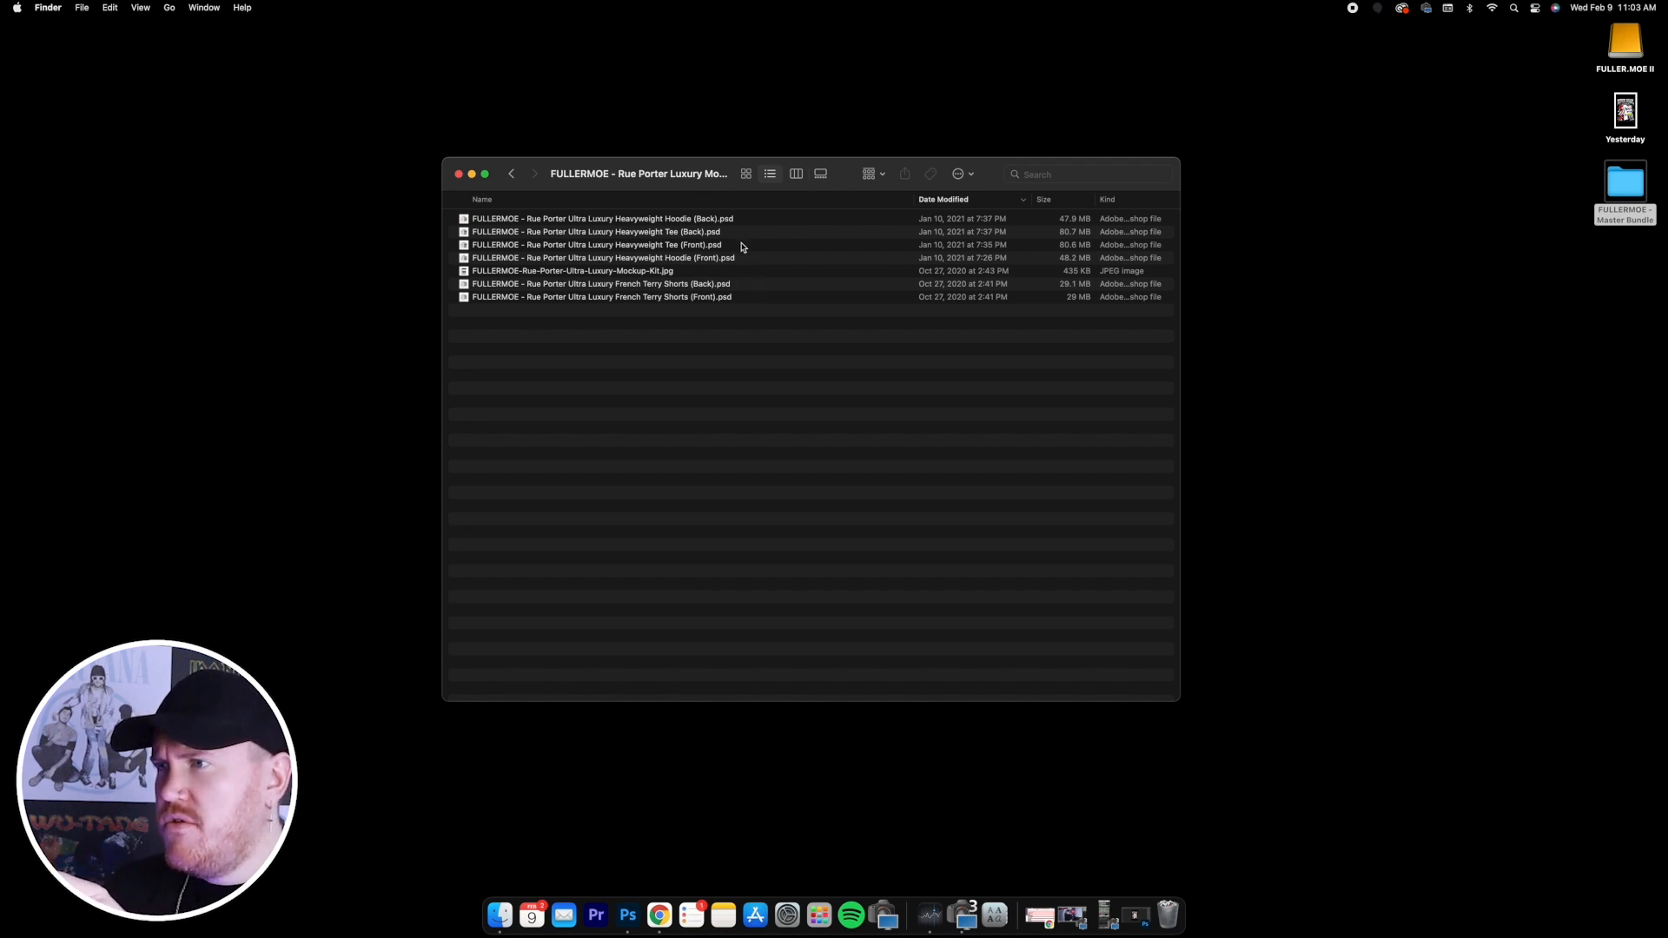
- Open FULLERMOE - Rue Porter Ultra Luxury Heavyweight Tee (Front).psd in Photoshop and hide its Instructions layer
{"action": "double_click", "coordinate": [741, 246]}
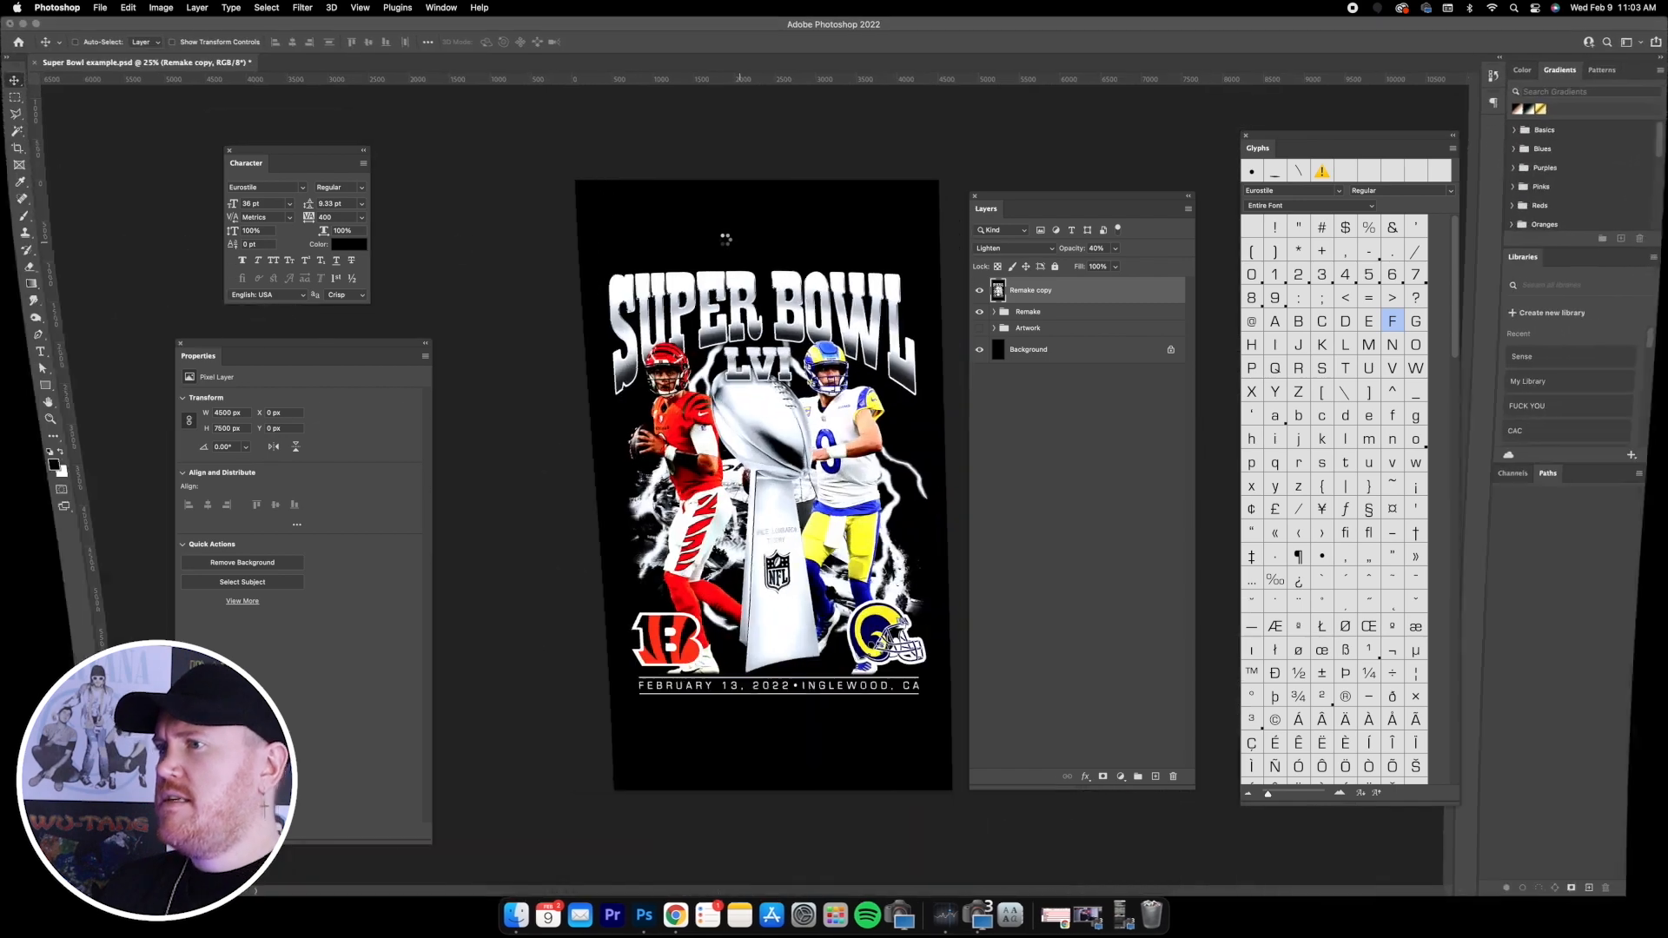
{"action": "key", "text": "super+minus"}
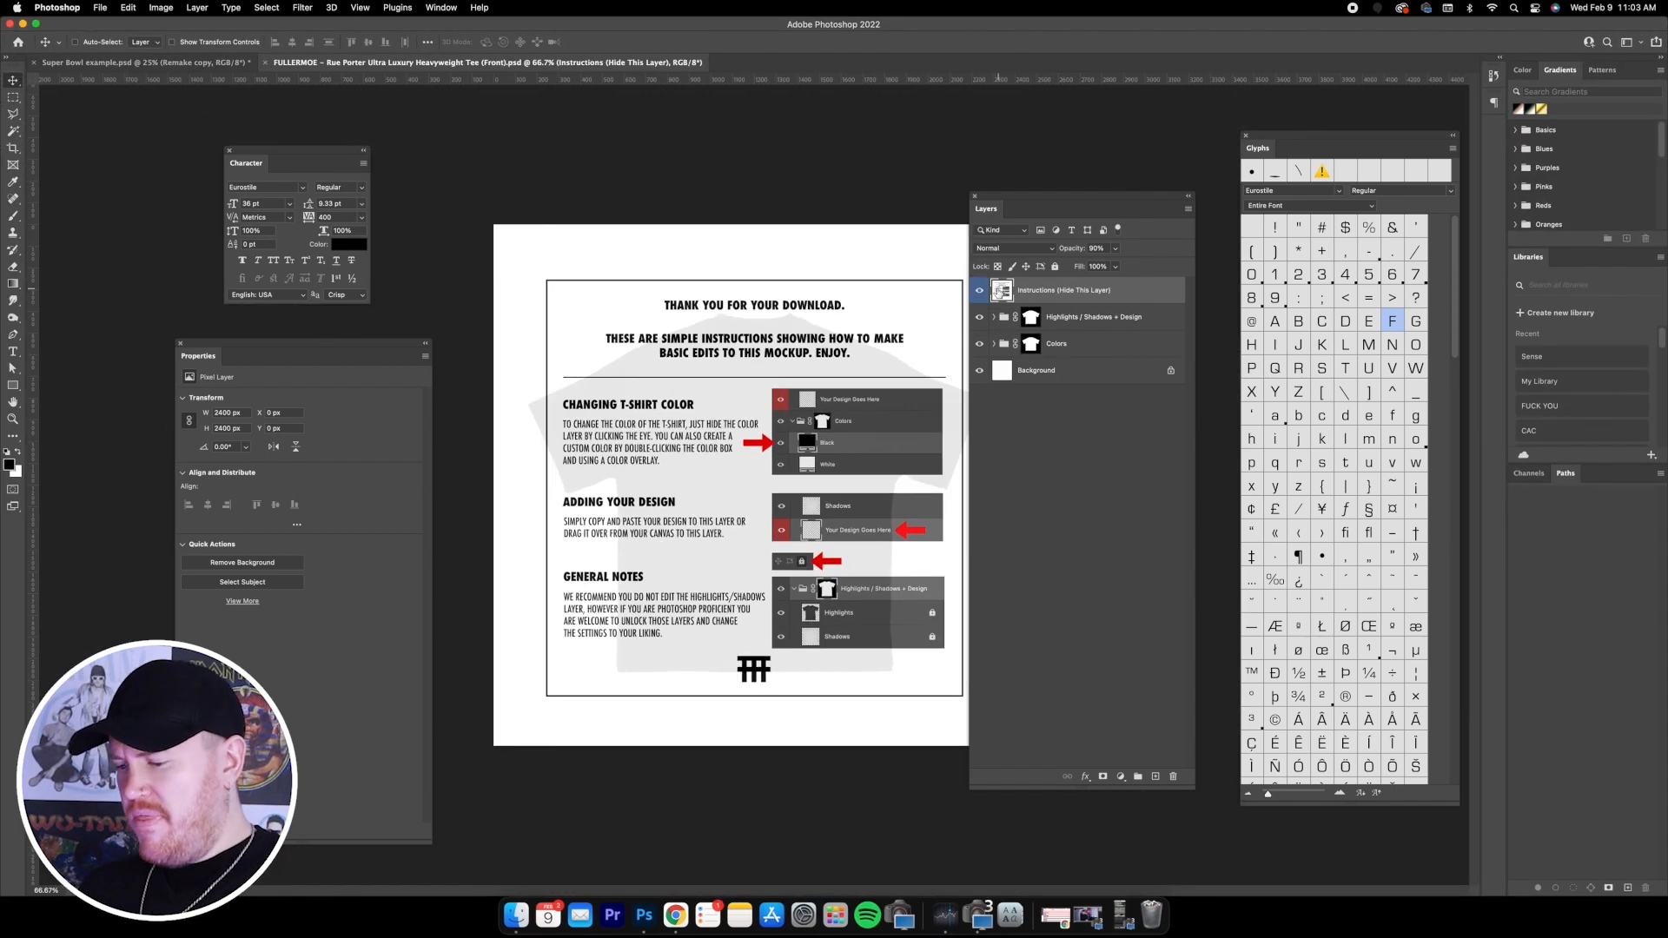
{"action": "left_click", "coordinate": [980, 293]}
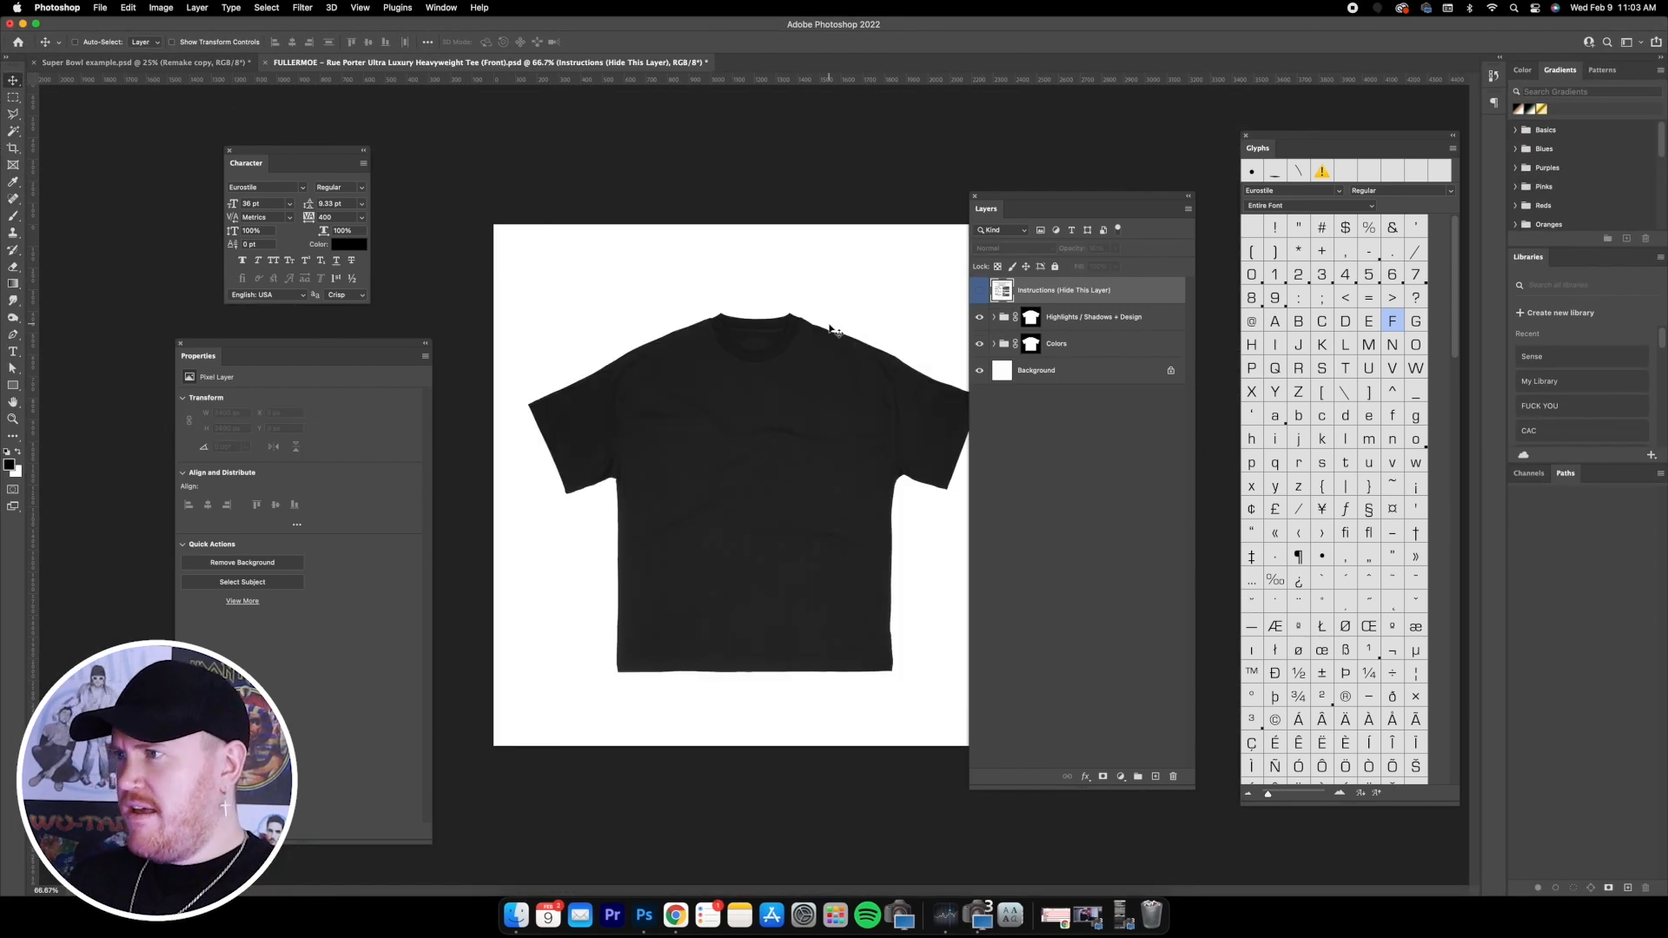
- Flatten the Super Bowl example poster into a single Background layer and select the entire canvas
{"action": "left_click", "coordinate": [142, 63]}
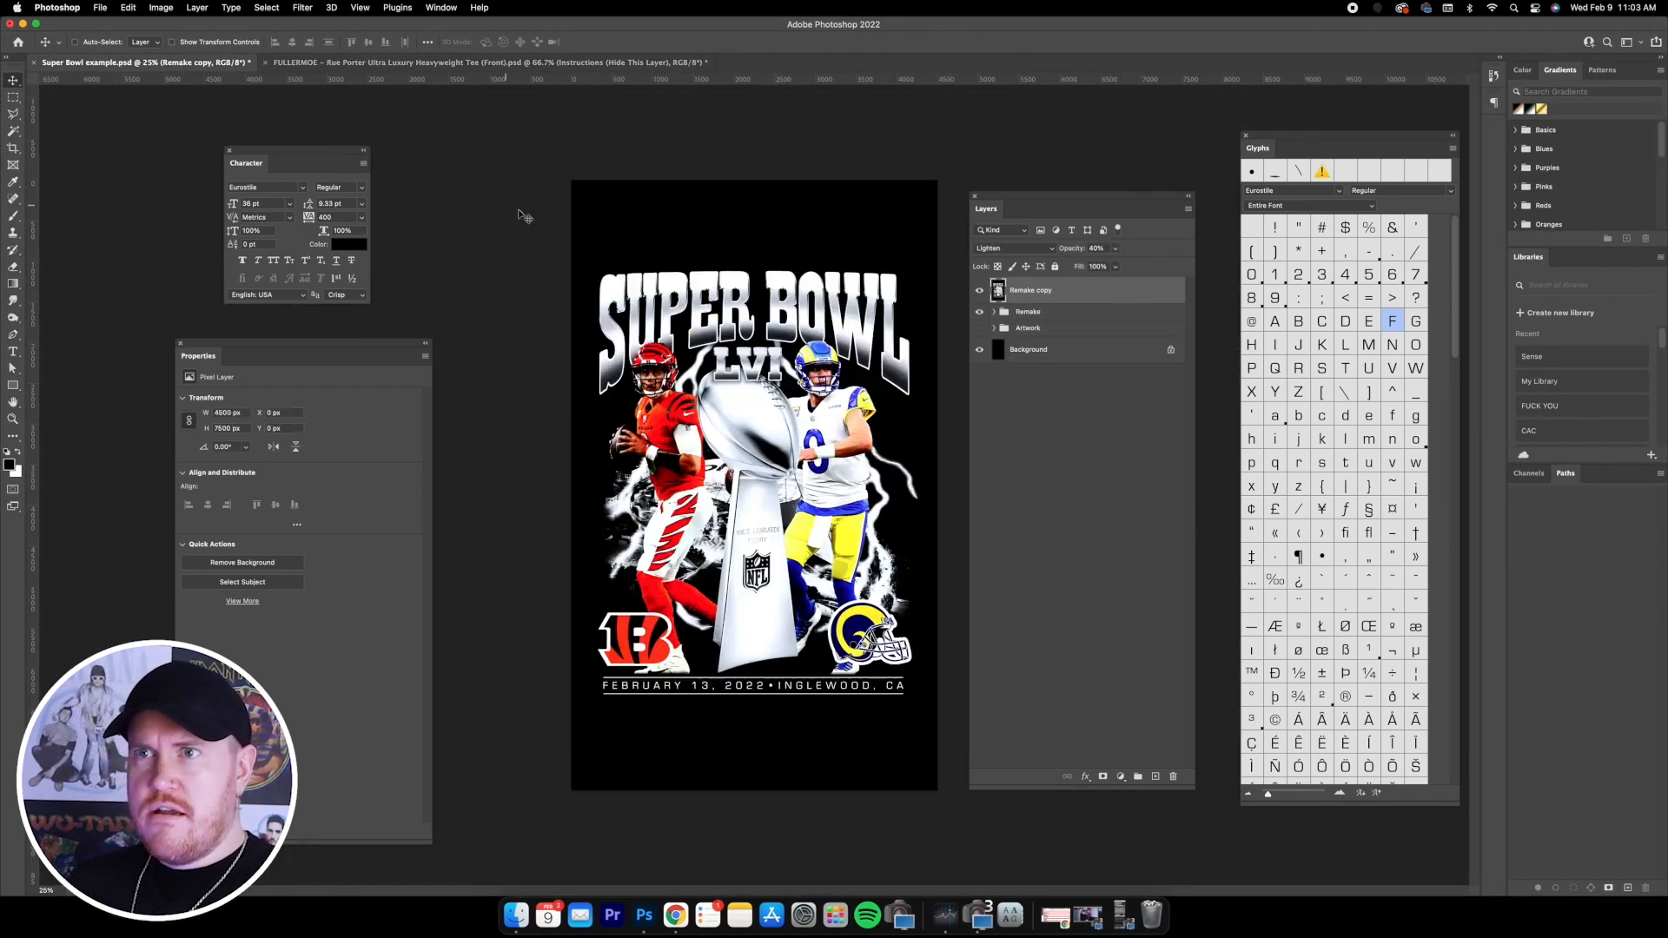
{"action": "left_click", "coordinate": [197, 7]}
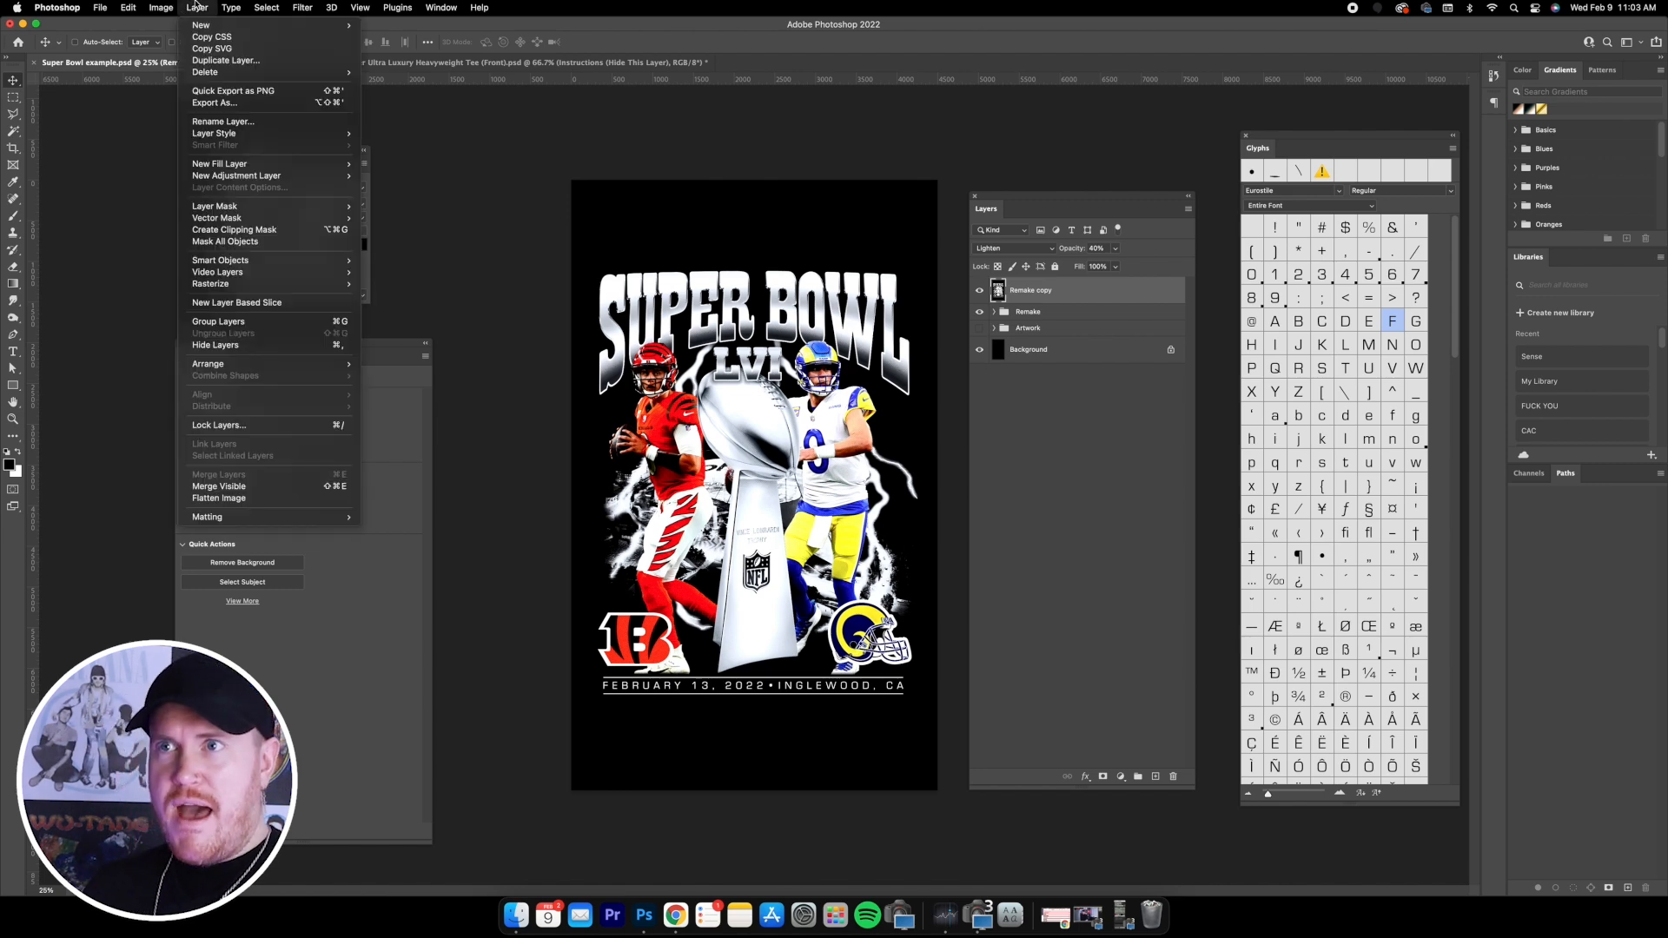
{"action": "left_click", "coordinate": [310, 489]}
{"action": "key", "text": "super+z"}
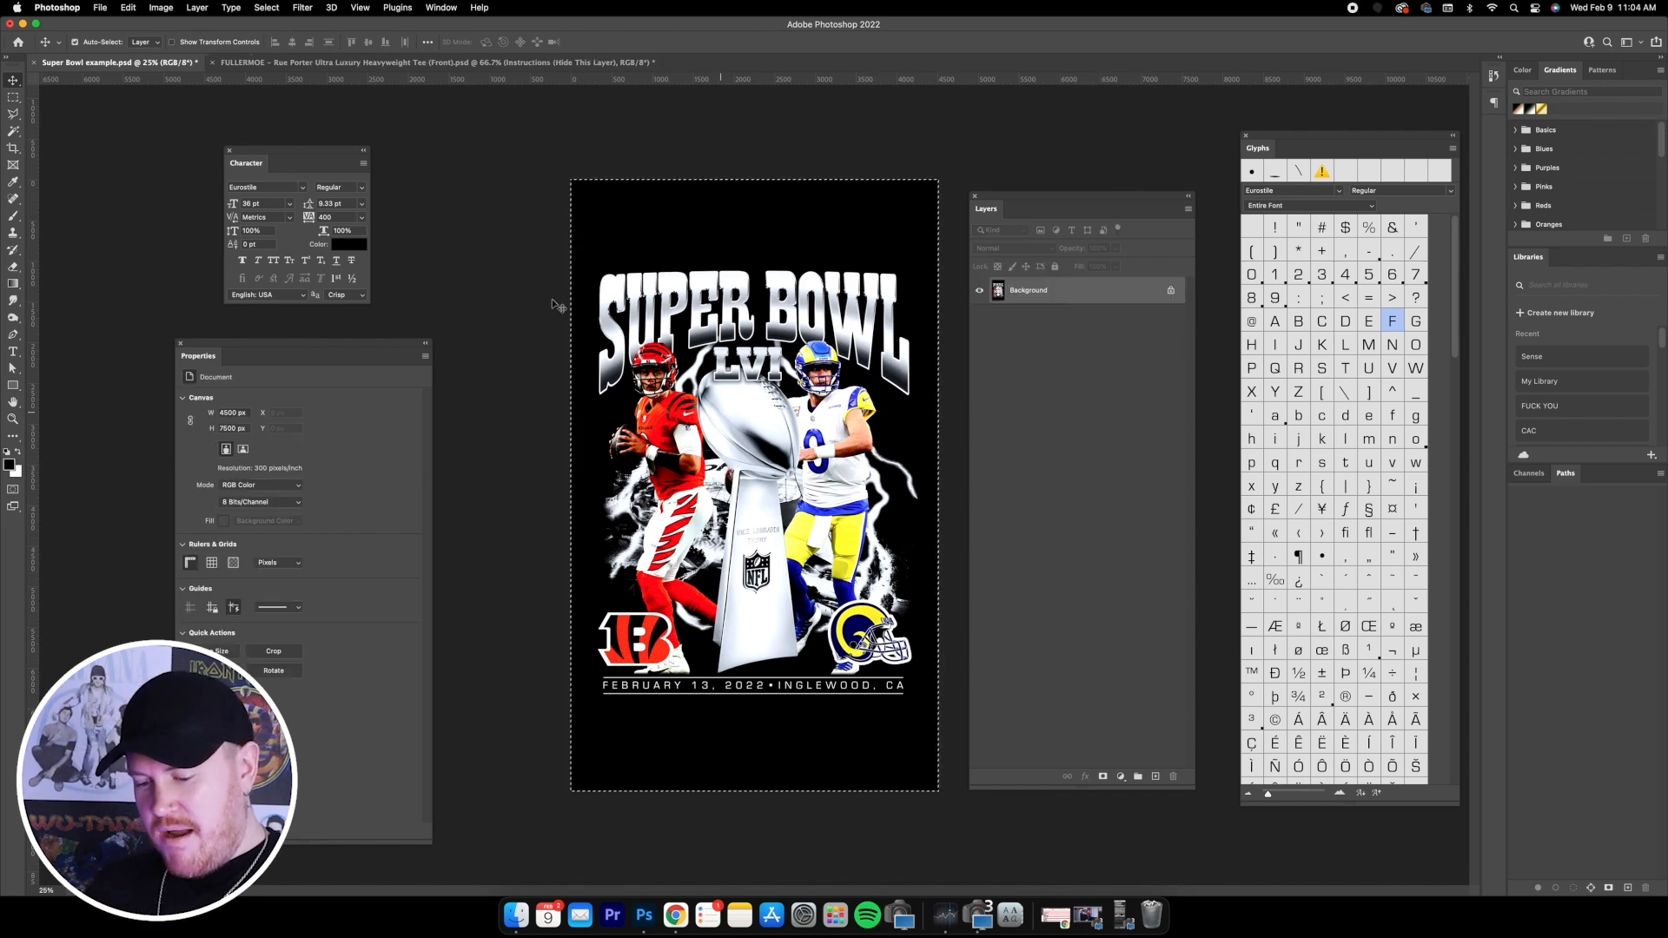
- Paste the copied poster into the tee mockup's Your Design Goes Here layer within the Highlights / Shadows + Design group
{"action": "key", "text": "ctrl+Tab"}
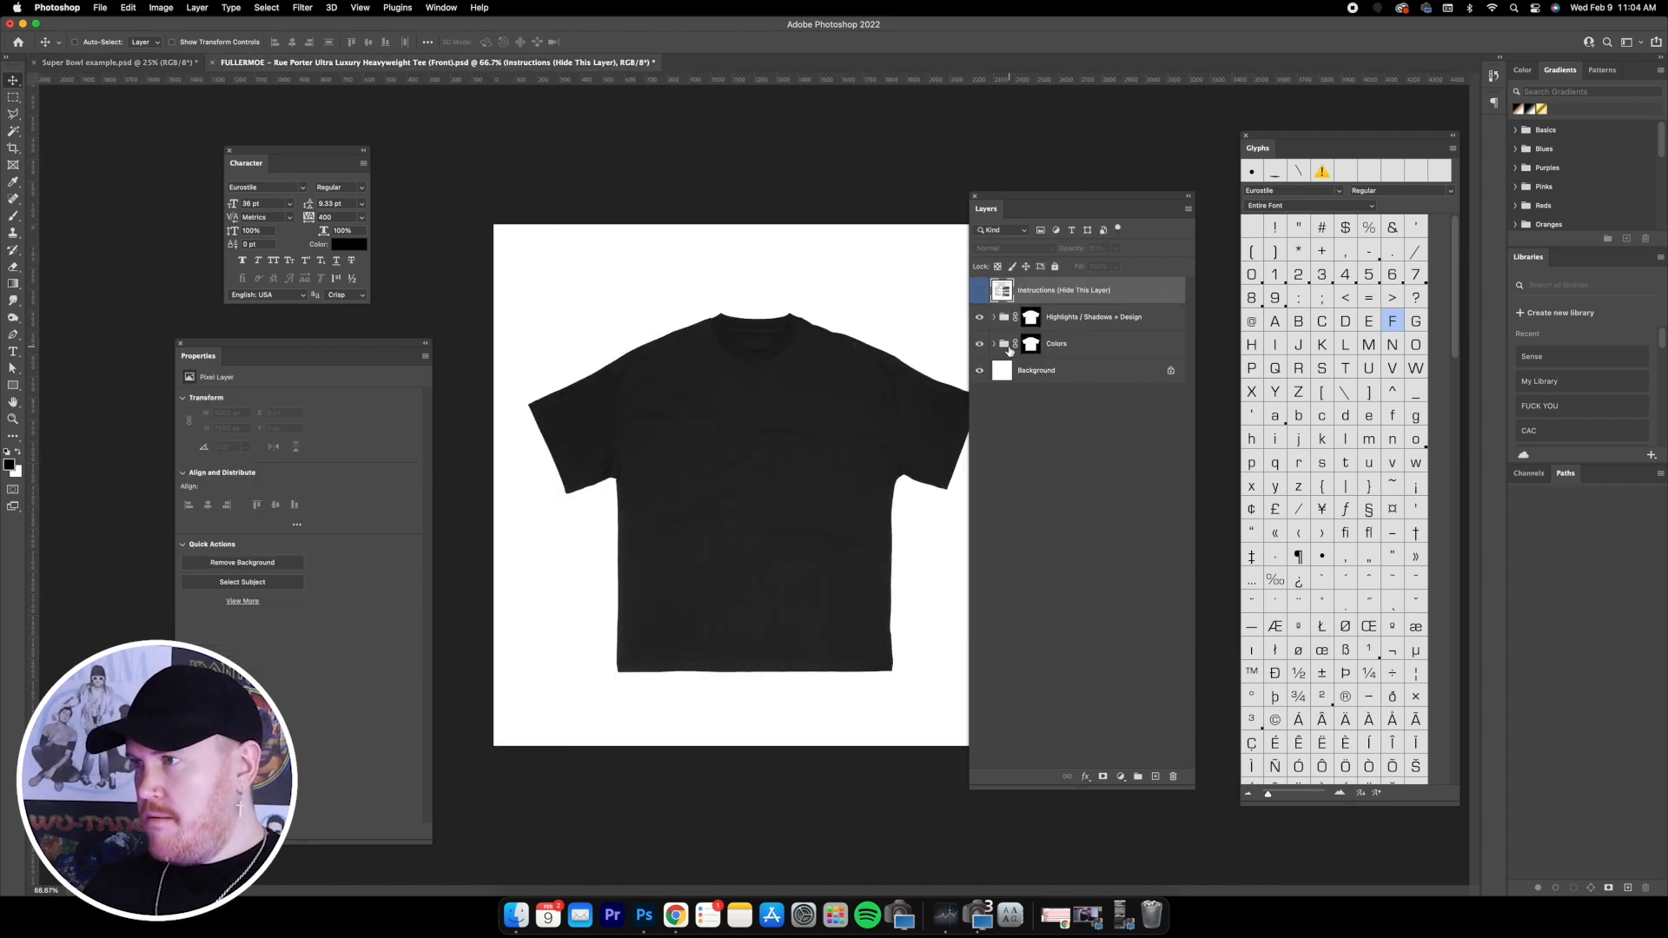
{"action": "left_click", "coordinate": [994, 318]}
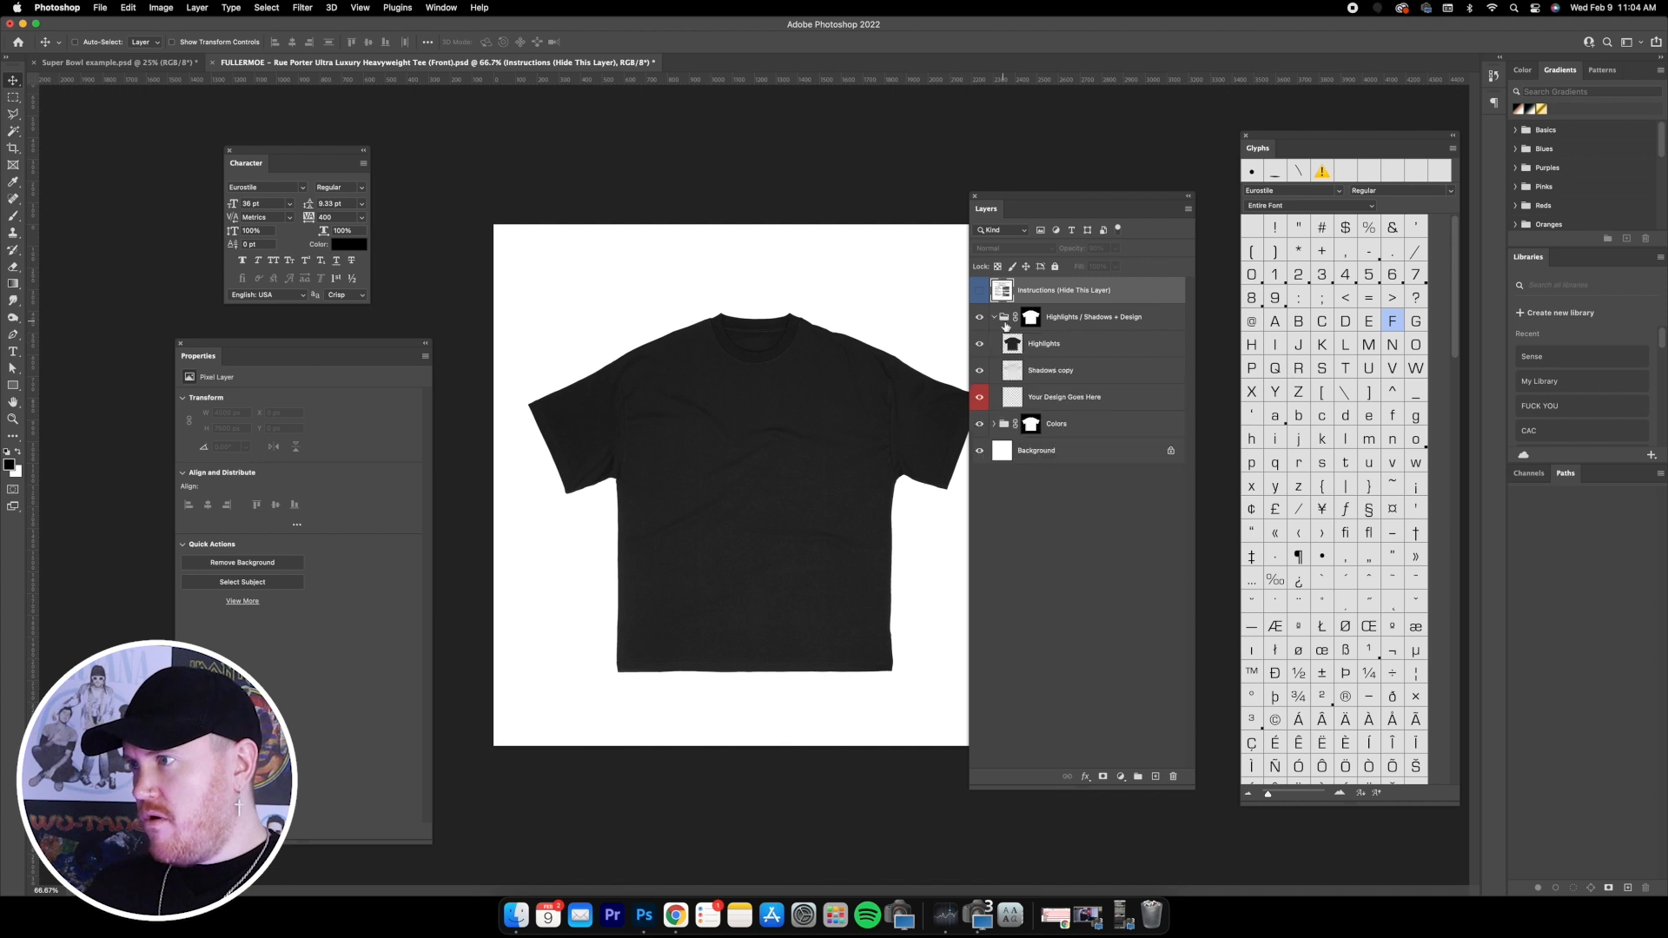
{"action": "left_click", "coordinate": [1054, 399]}
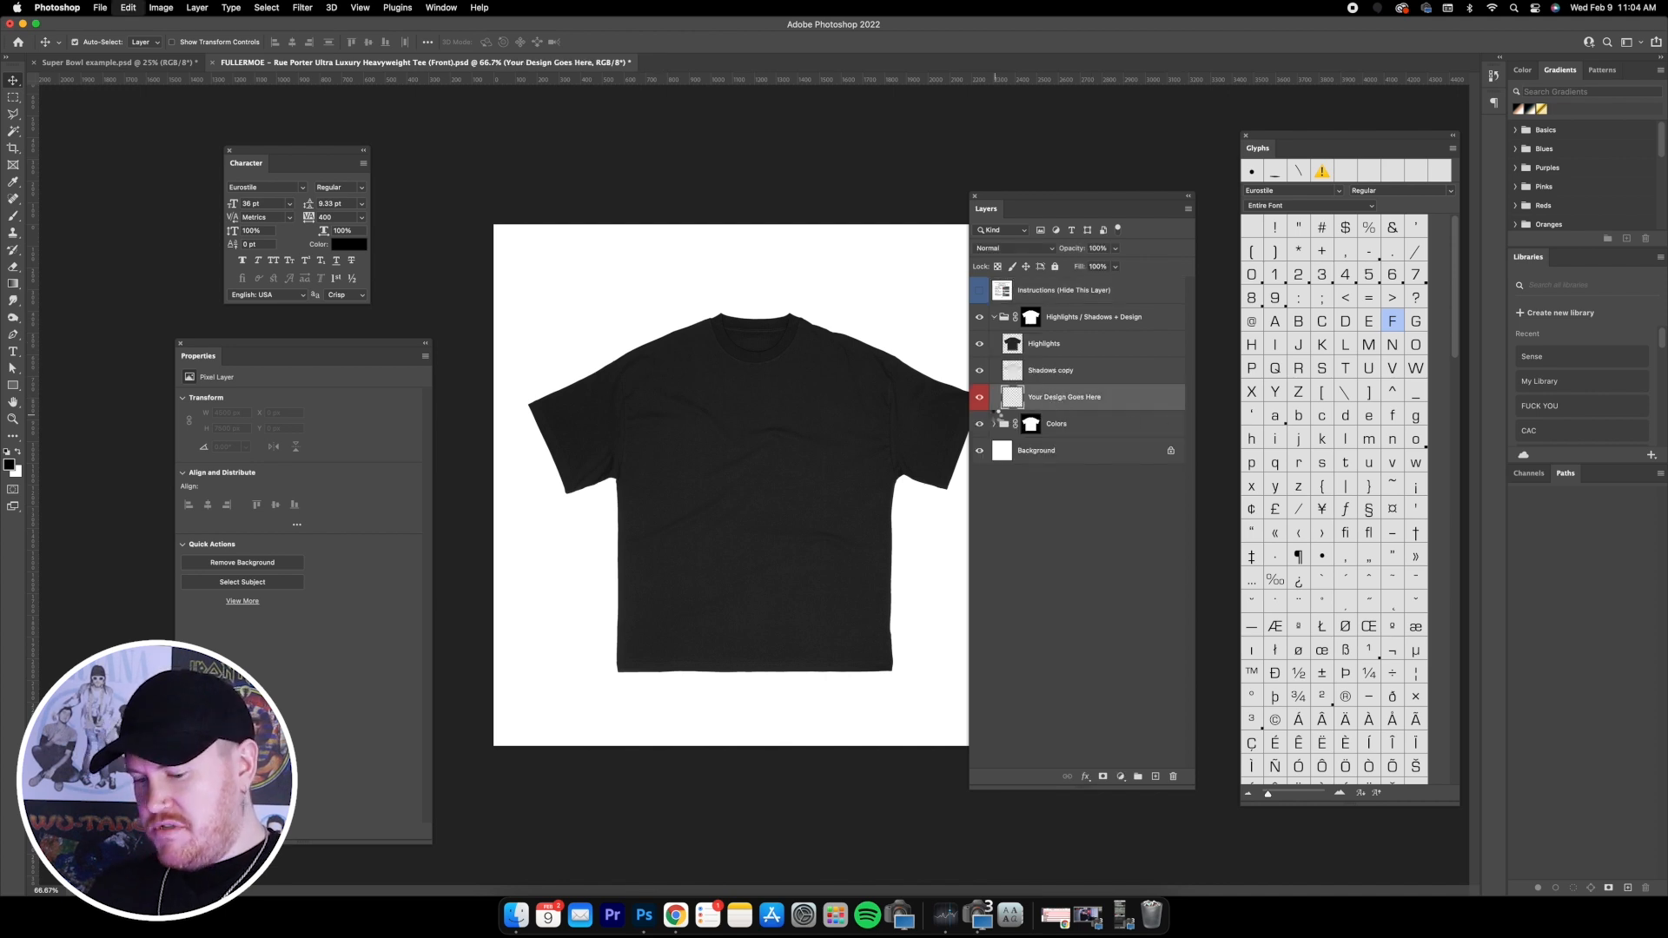
{"action": "key", "text": "super+v"}
{"action": "key", "text": "super+minus"}
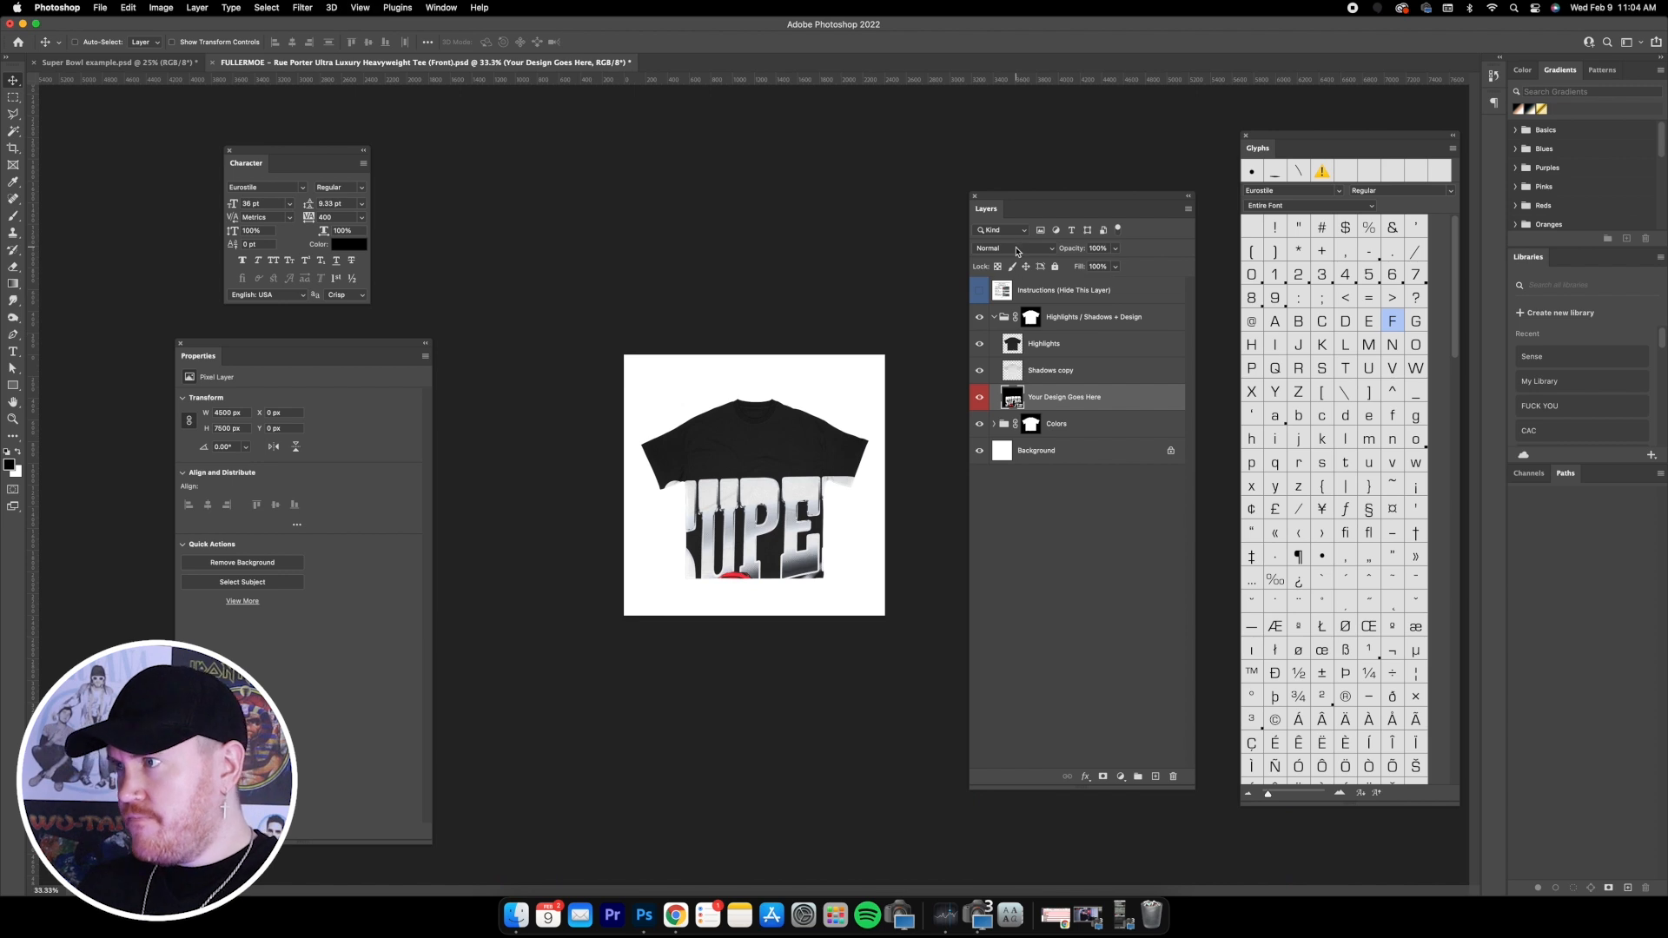
- Set the Your Design Goes Here layer's blend mode to Screen and convert it to a Smart Object
{"action": "left_click", "coordinate": [1017, 249]}
{"action": "left_click", "coordinate": [1012, 363]}
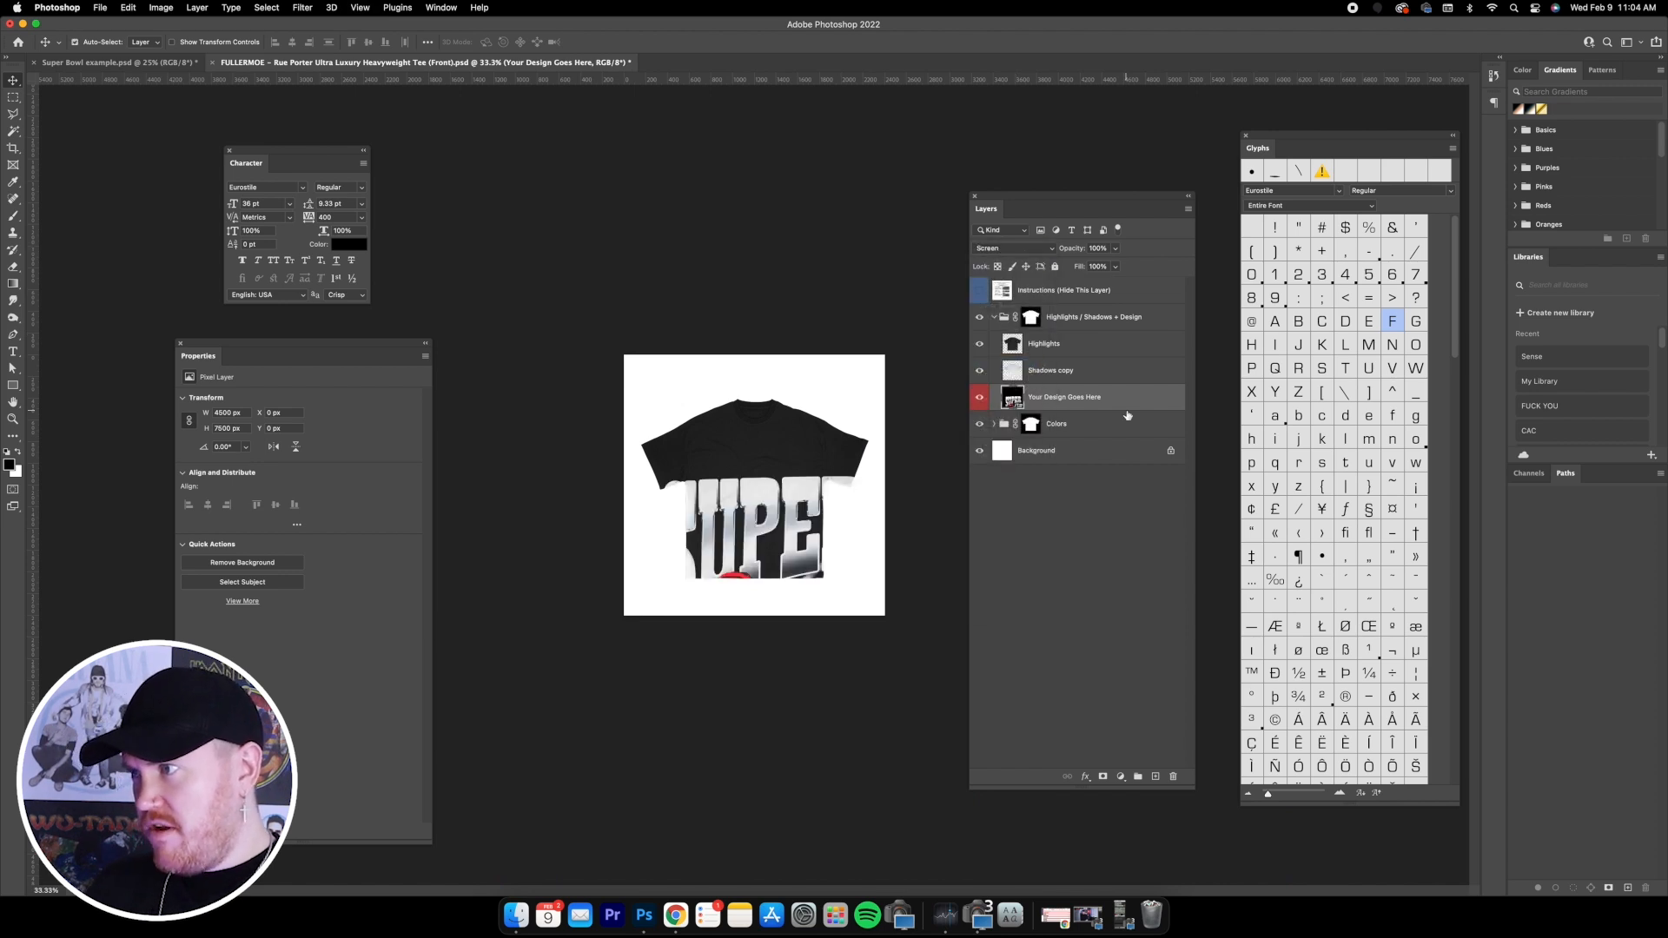
{"action": "key", "text": "super+minus"}
{"action": "right_click", "coordinate": [1126, 405]}
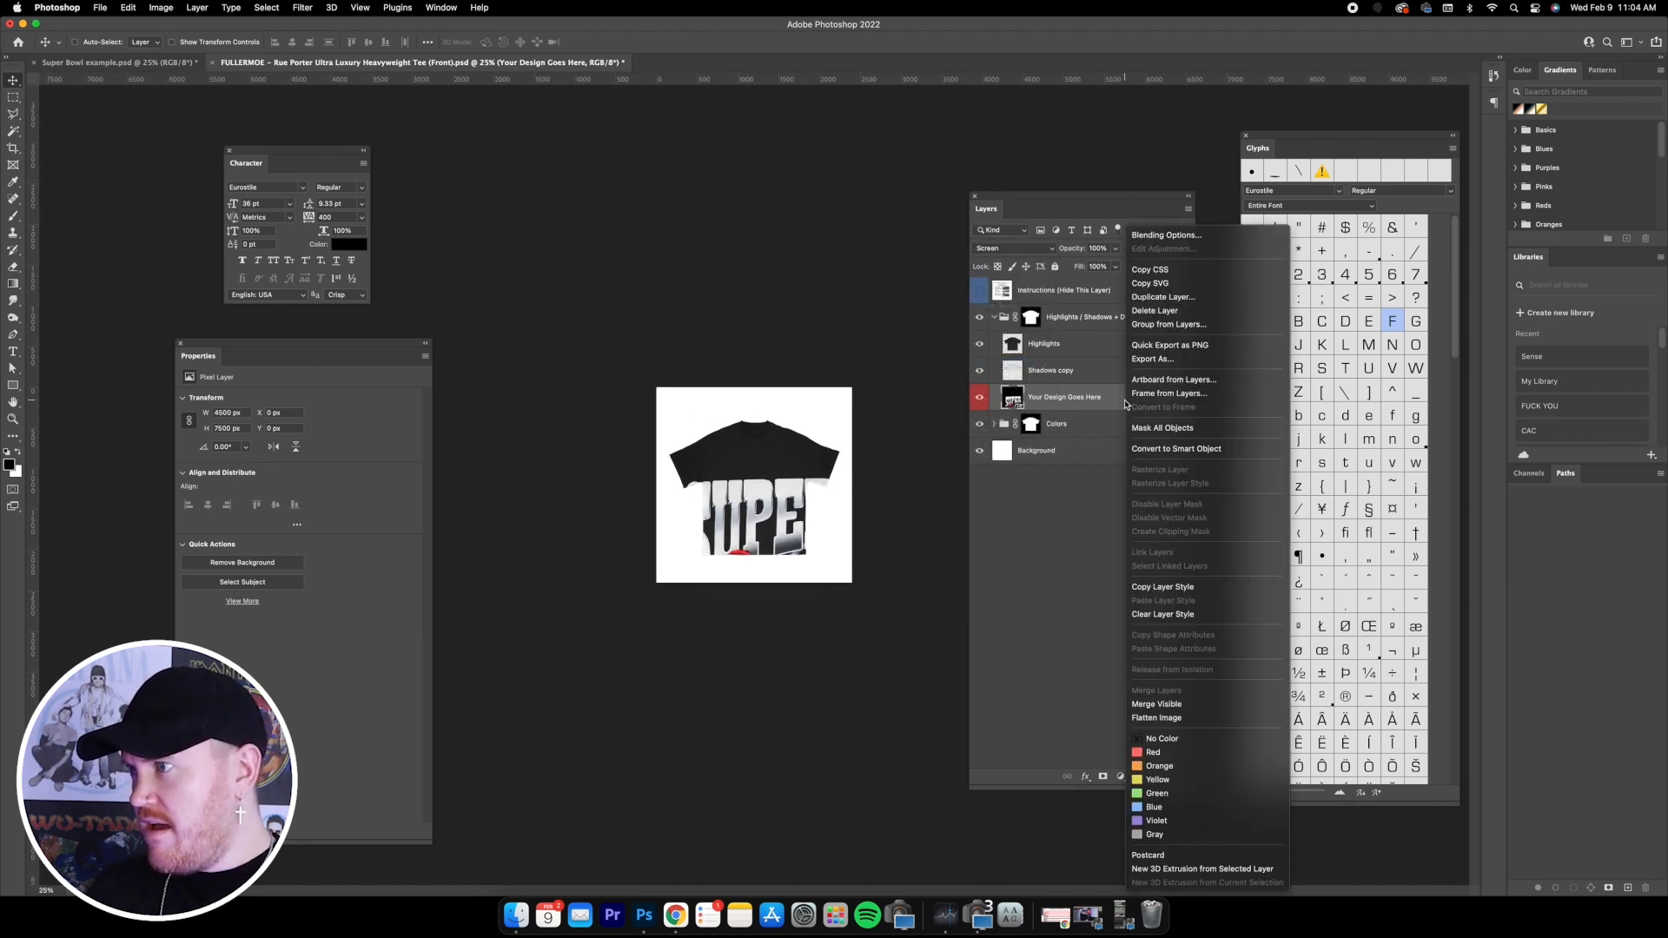
{"action": "left_click", "coordinate": [1159, 450]}
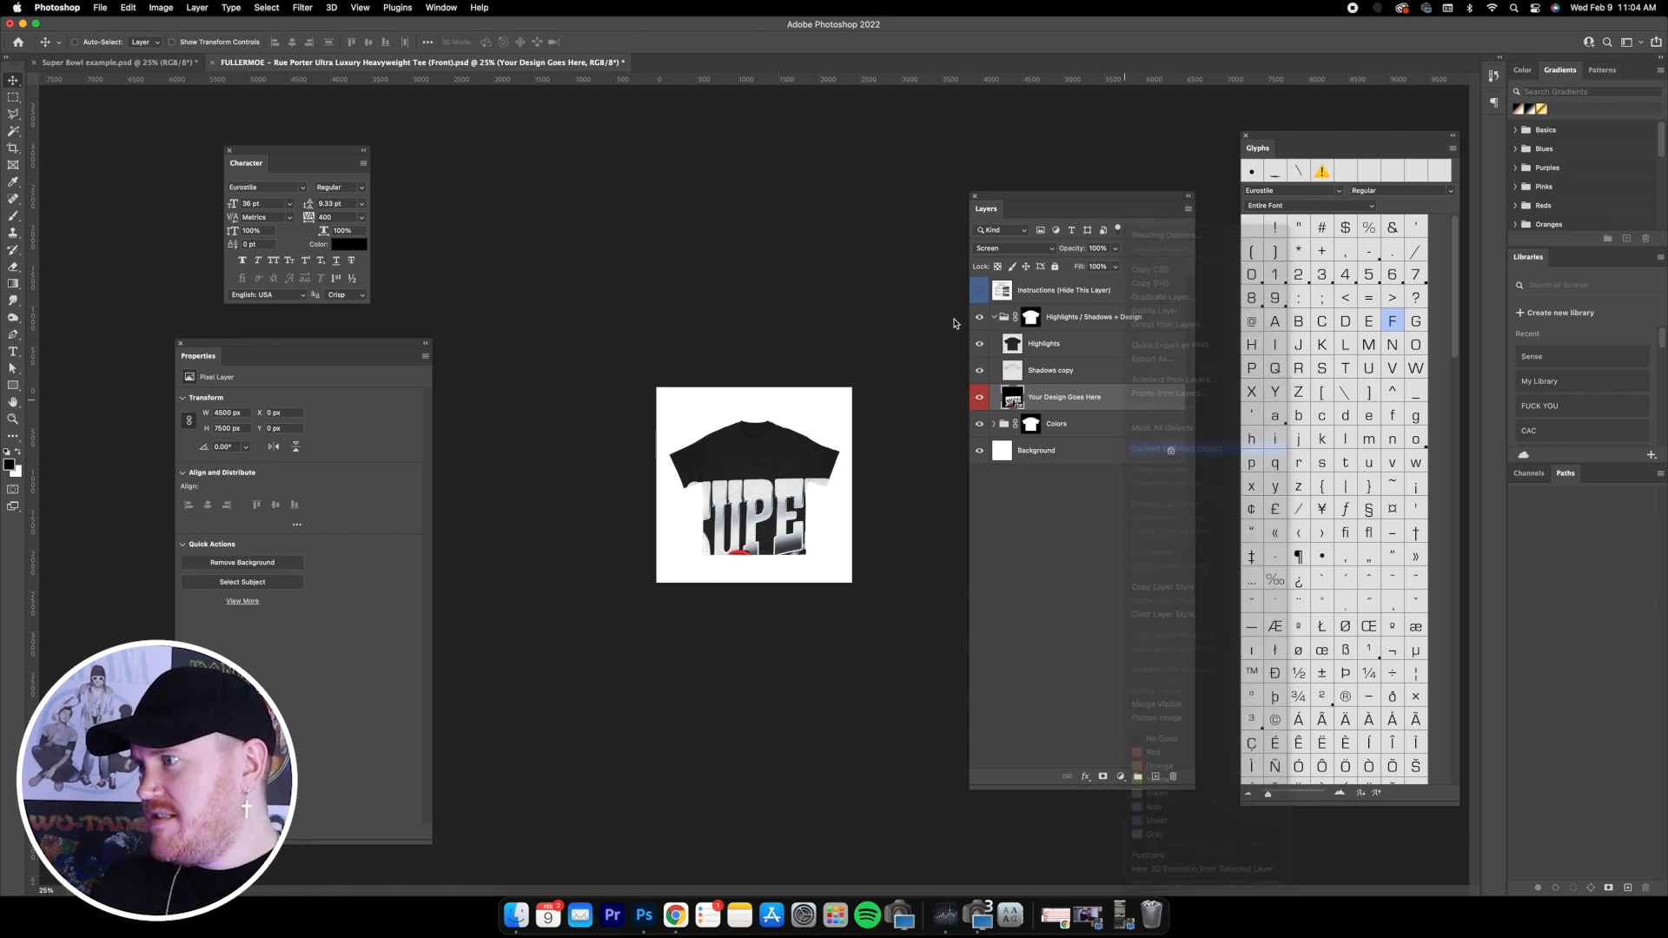
- Show the transform controls for the pasted design and scale it down proportionally to about 22.6%
{"action": "left_click", "coordinate": [173, 43]}
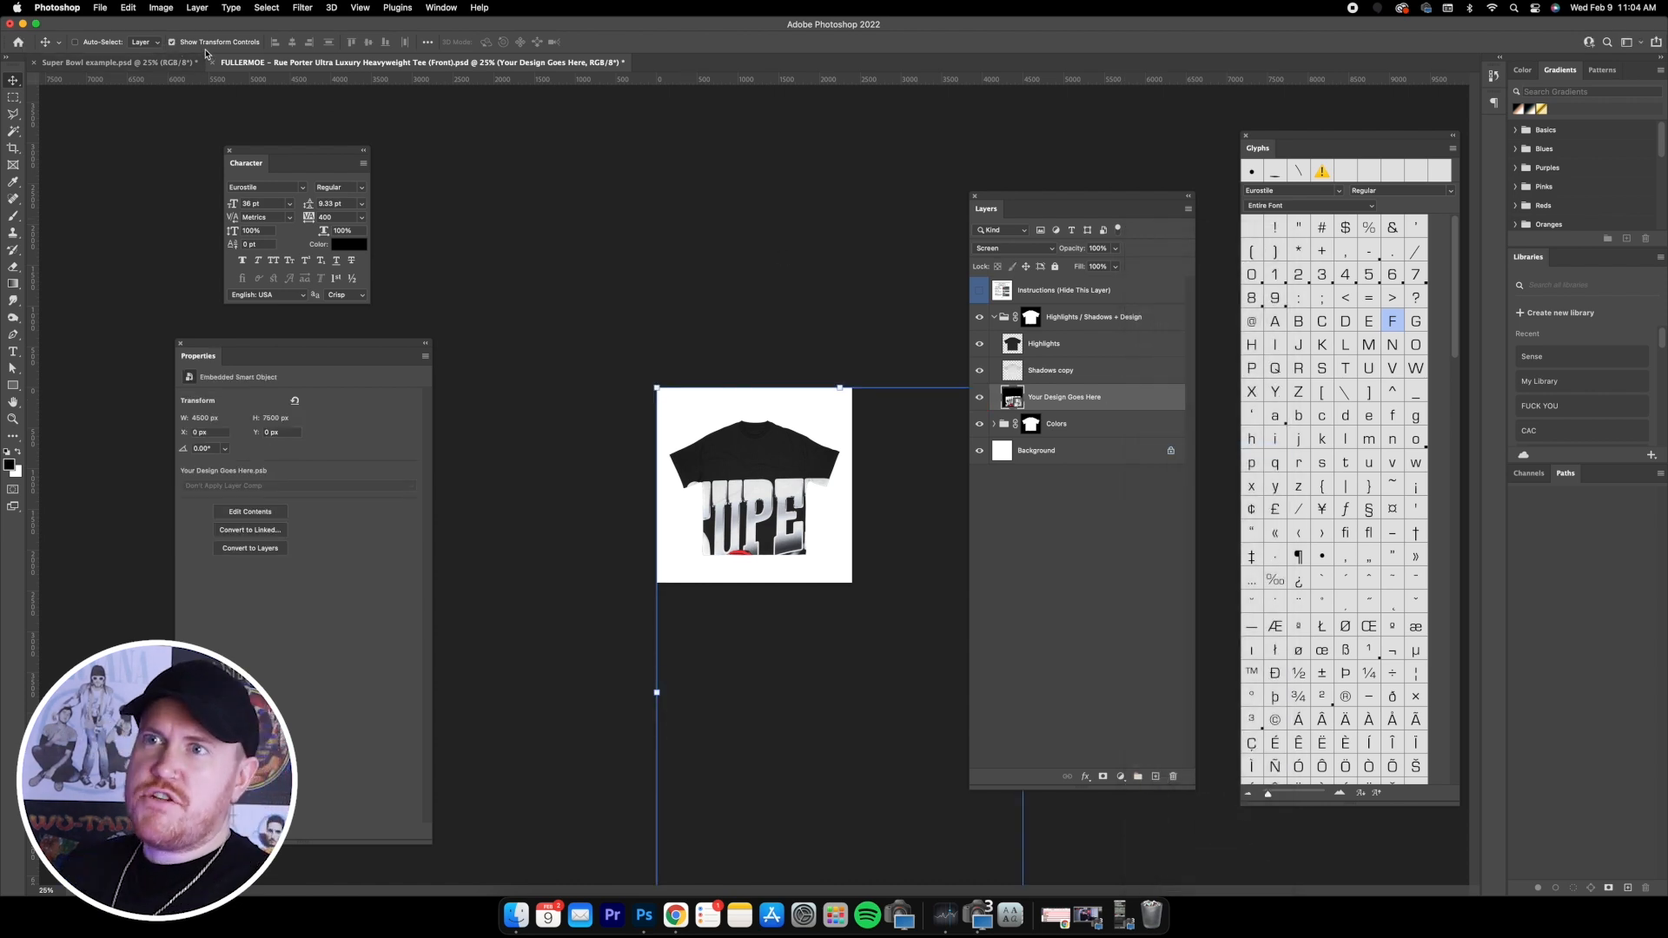
{"action": "key", "text": "super+minus"}
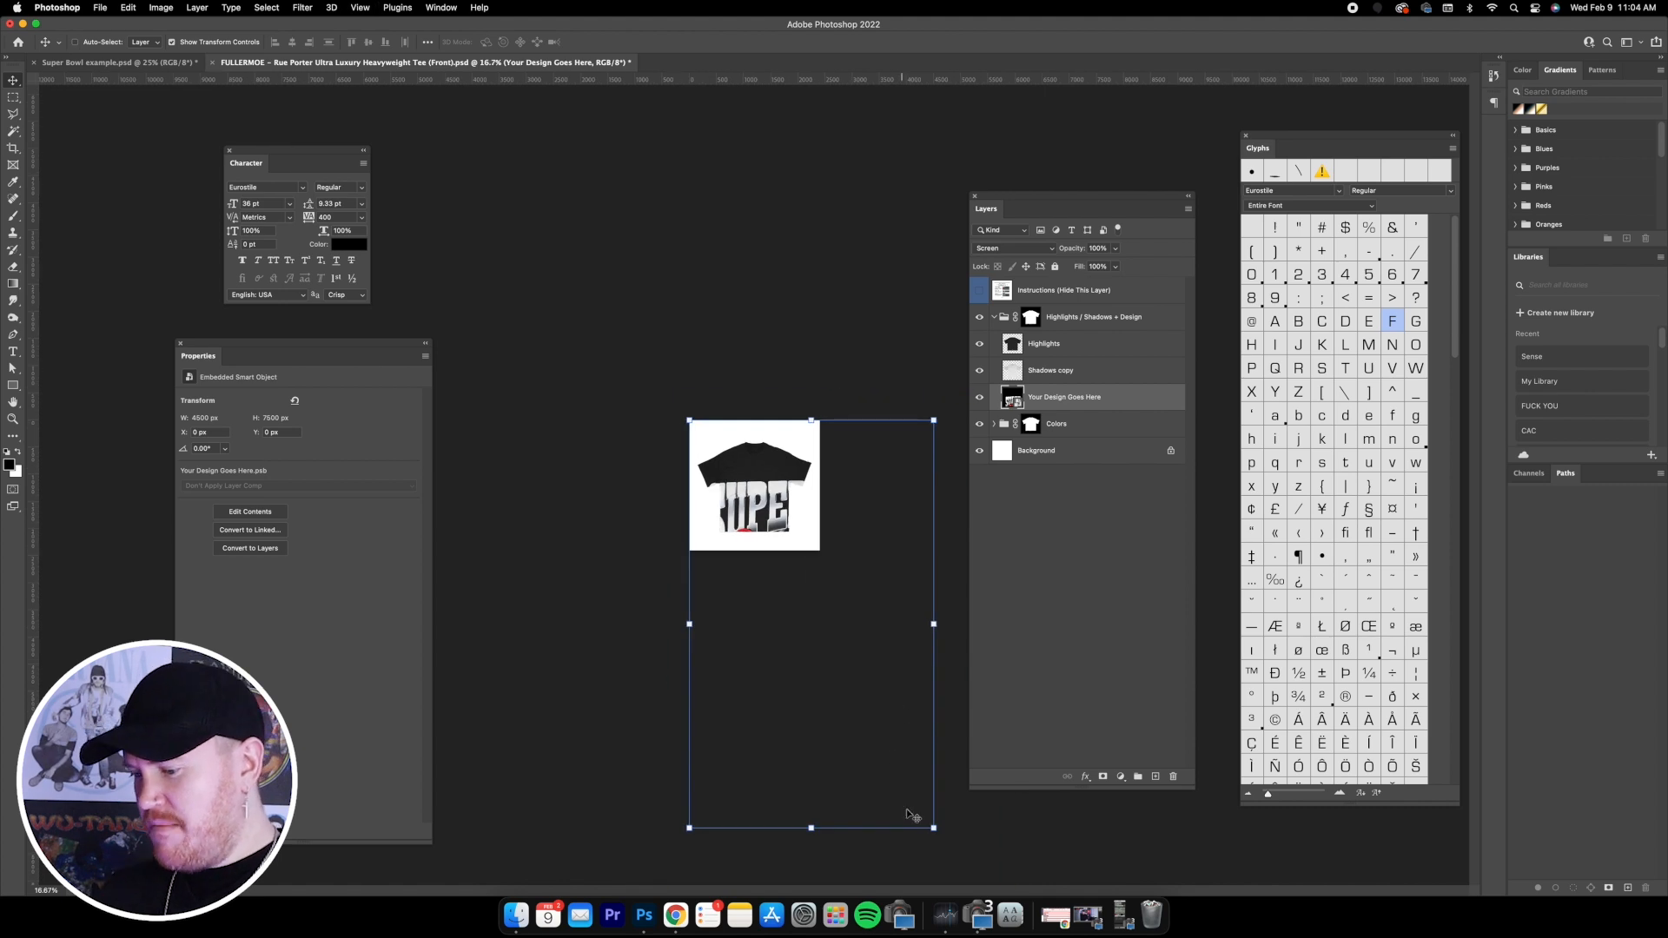
{"action": "left_click_drag", "start_coordinate": [931, 824], "coordinate": [770, 557]}
{"action": "key", "text": "Escape"}
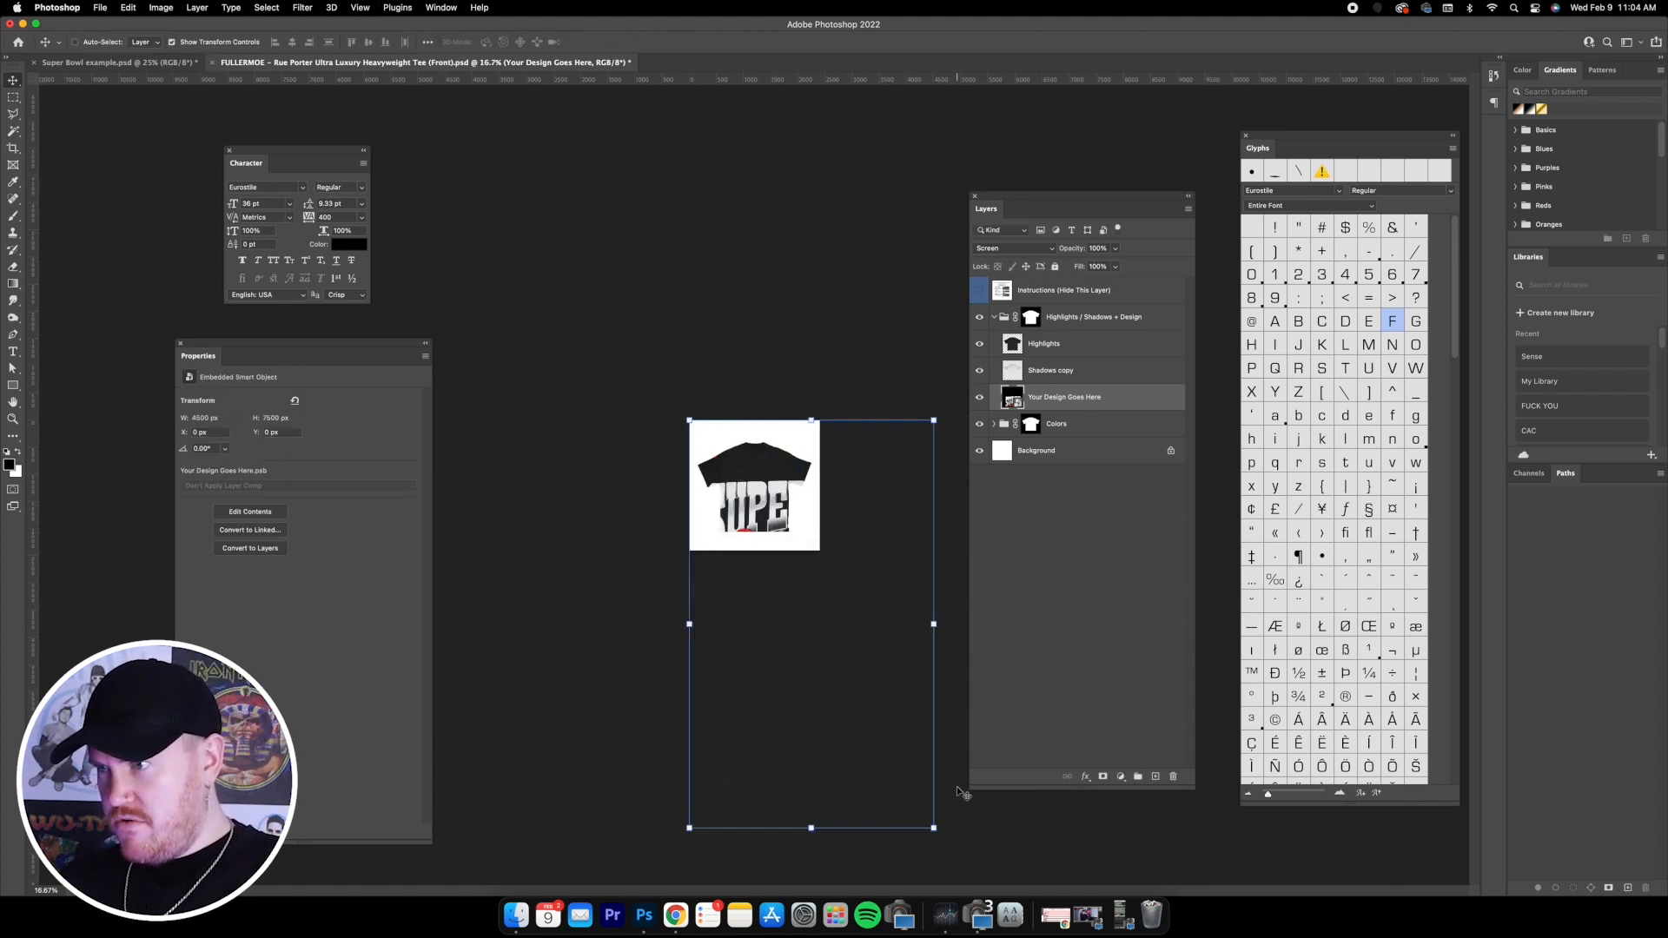
{"action": "left_click_drag", "start_coordinate": [939, 837], "coordinate": [744, 512]}
{"action": "key", "text": "super+plus"}
{"action": "key", "text": "super+plus"}
{"action": "key", "text": "super+plus"}
{"action": "key", "text": "super+plus"}
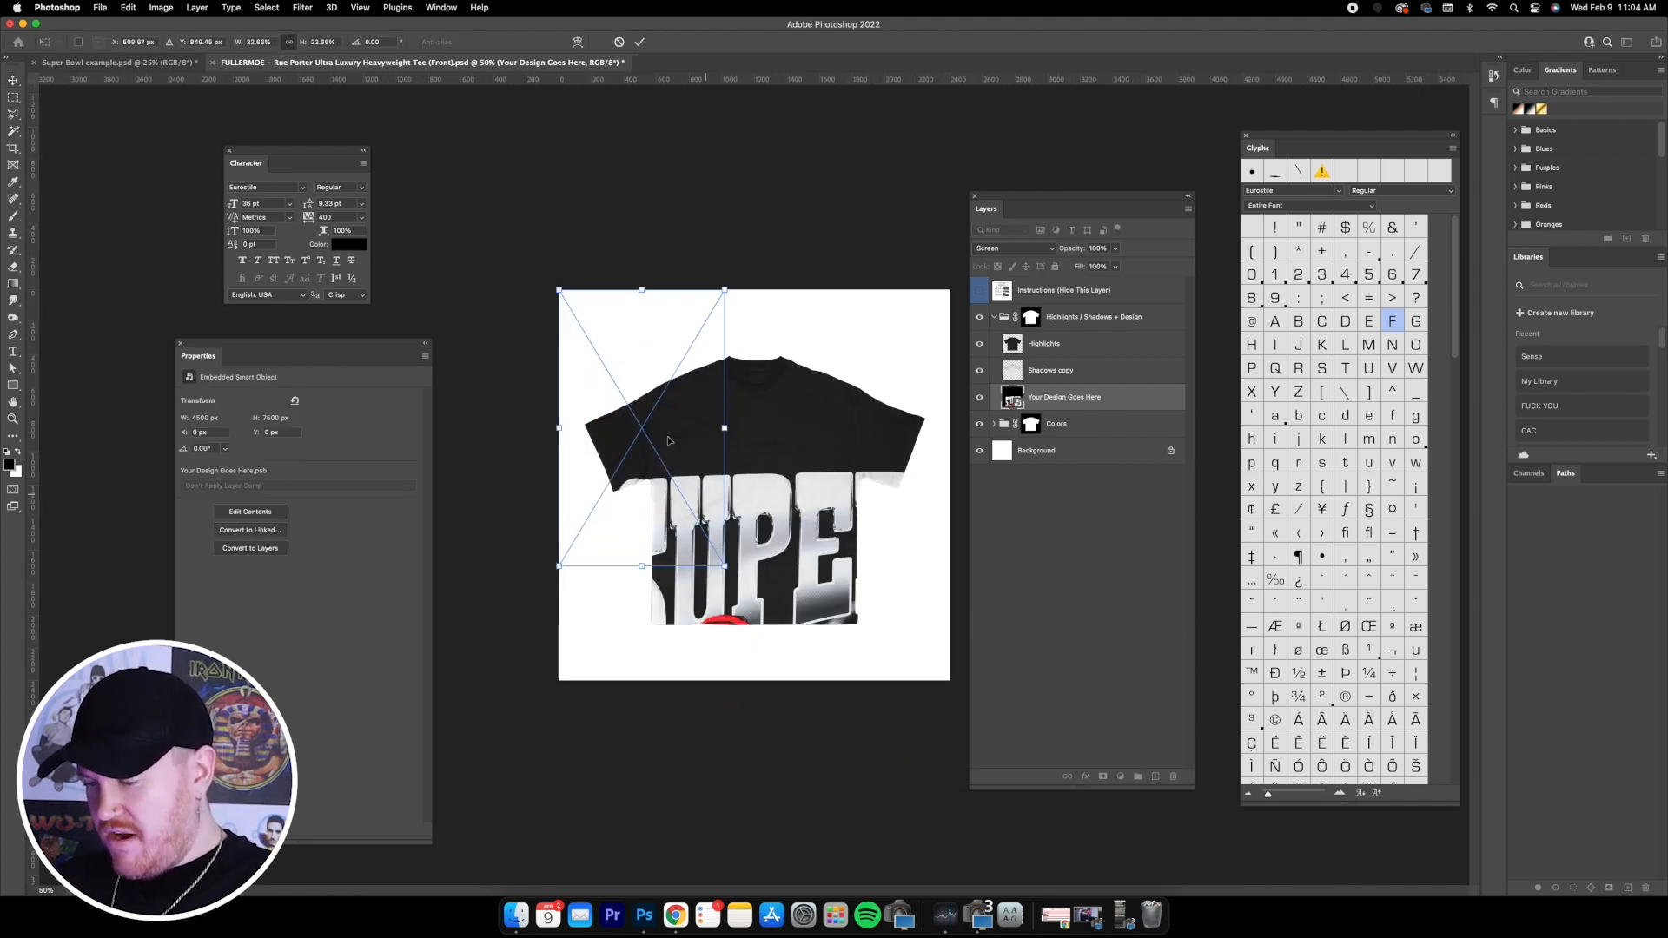
- Position the design on the front of the tee, reduce it to about 22% scale and apply the transform
{"action": "left_click_drag", "start_coordinate": [597, 354], "coordinate": [755, 463]}
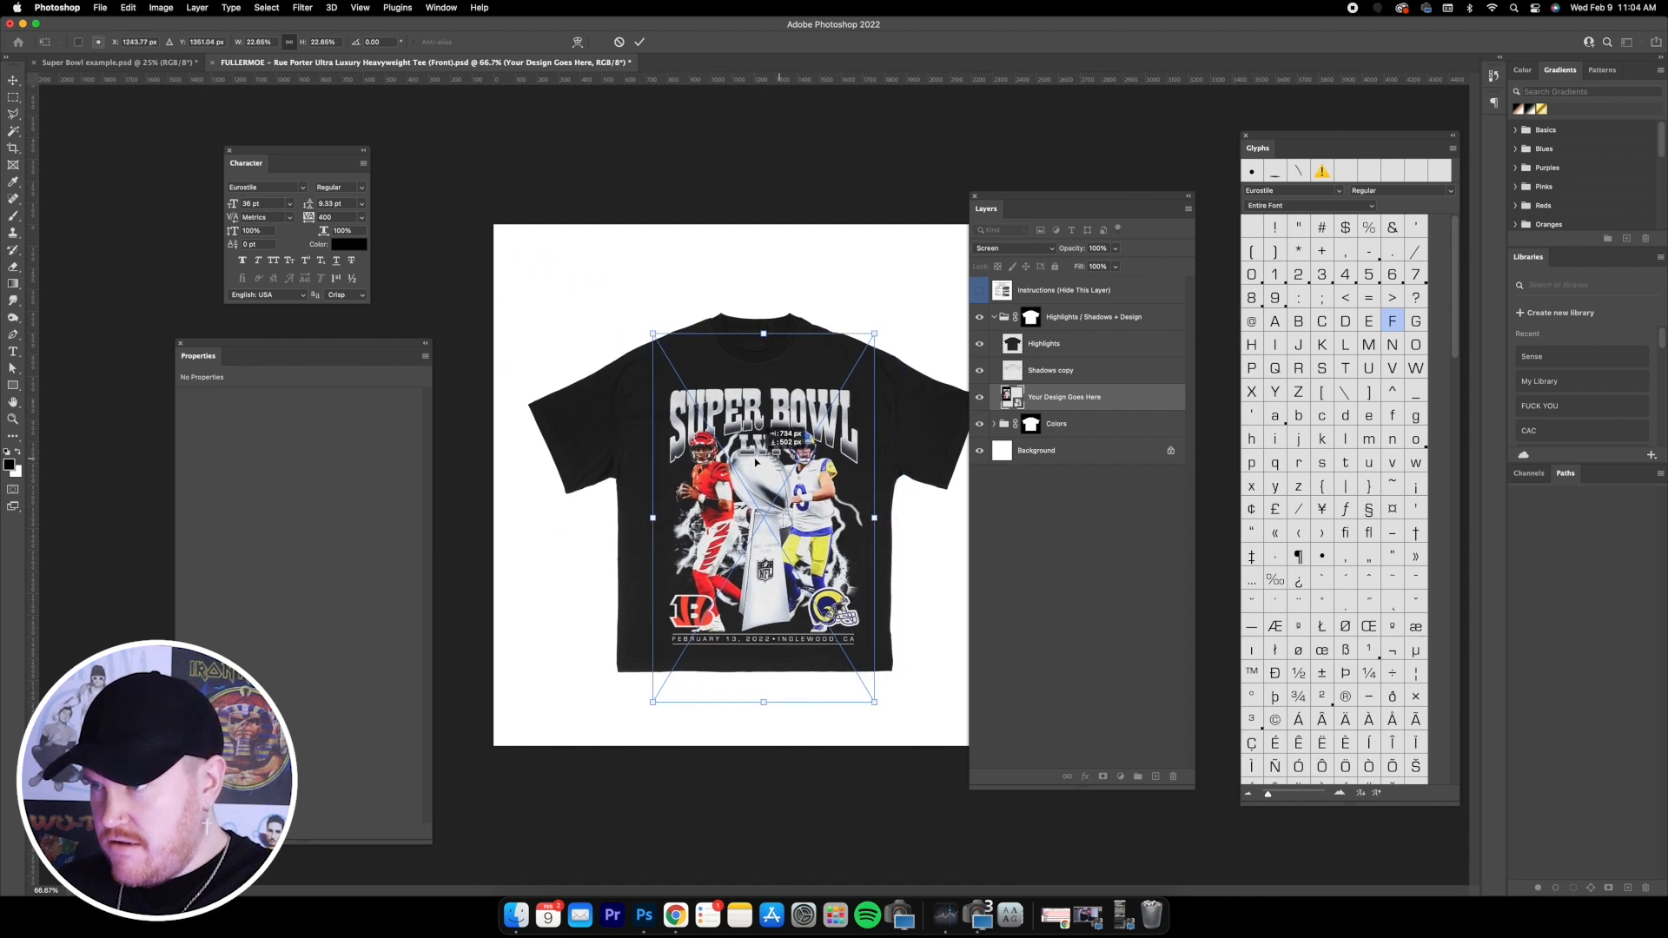
{"action": "left_click_drag", "start_coordinate": [875, 333], "coordinate": [868, 343]}
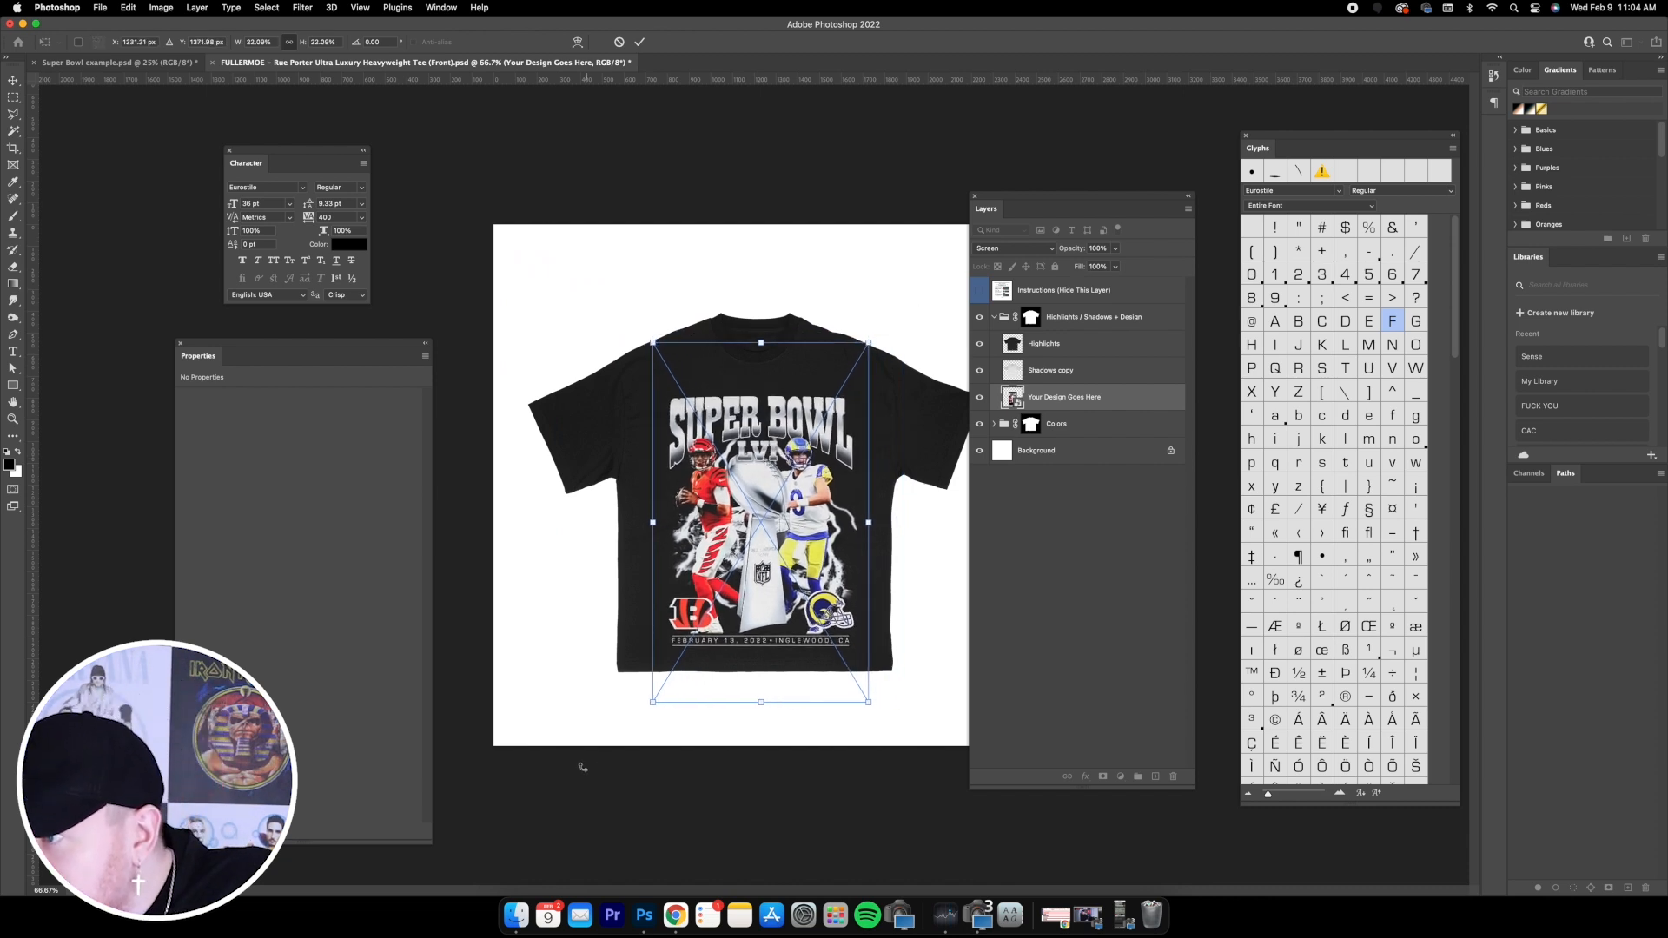
{"action": "left_click_drag", "start_coordinate": [653, 709], "coordinate": [582, 640]}
{"action": "left_click", "coordinate": [11, 82]}
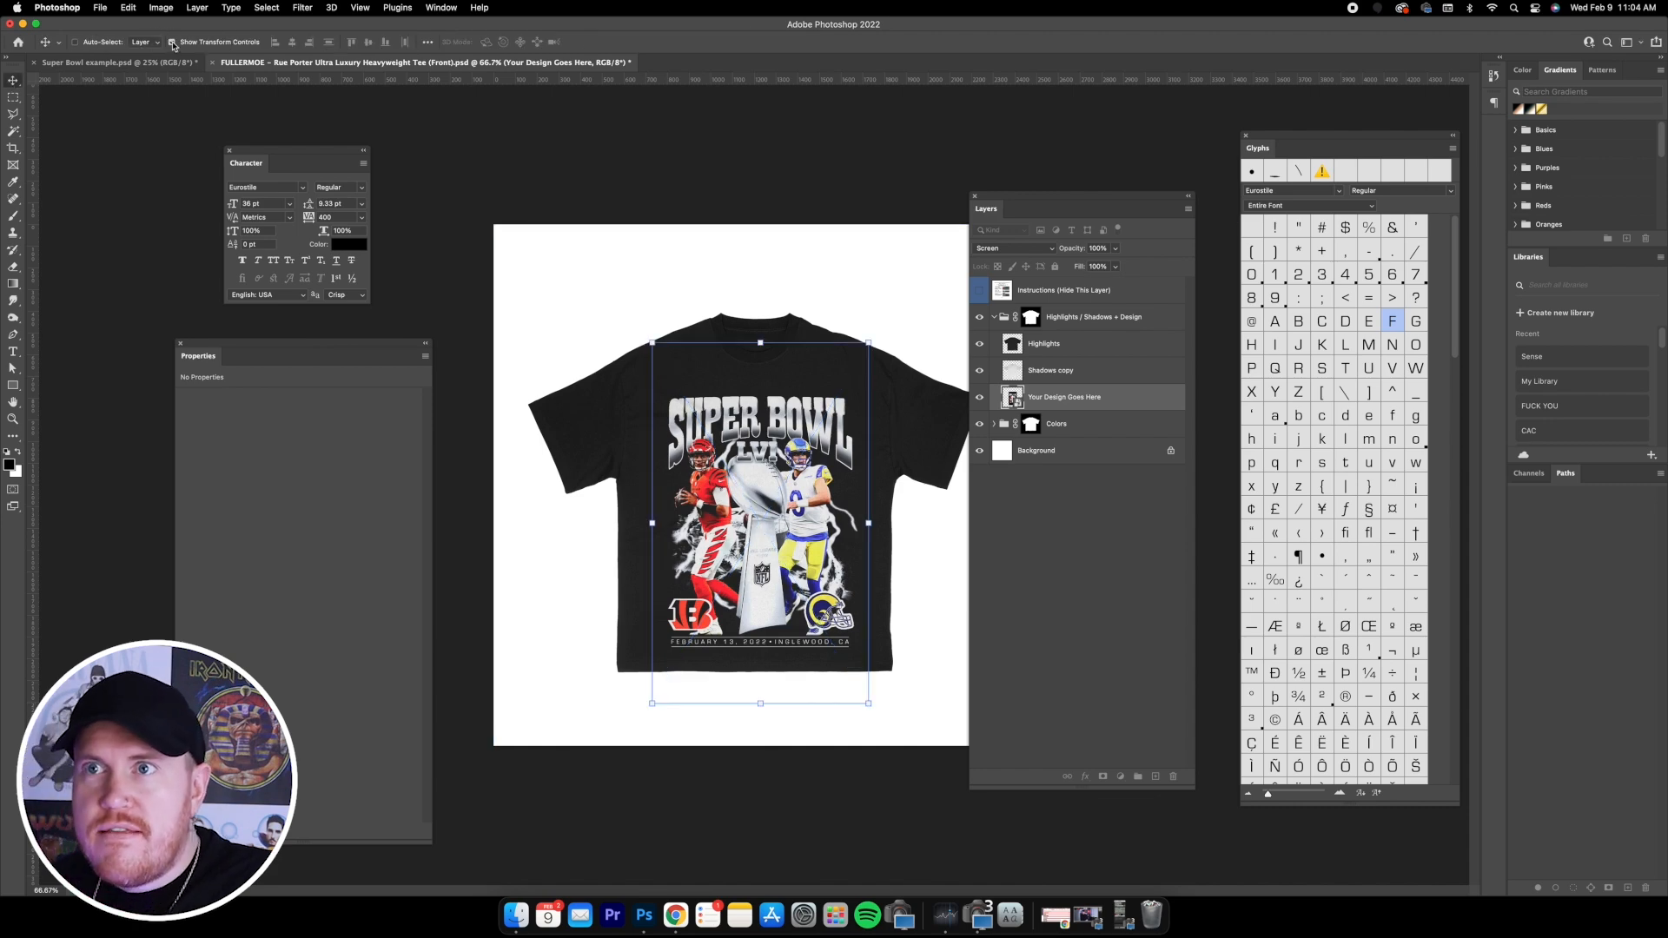
- Move the Layers panel clear of the shirt so the whole mockup can be seen at 100%
{"action": "key", "text": "super+1"}
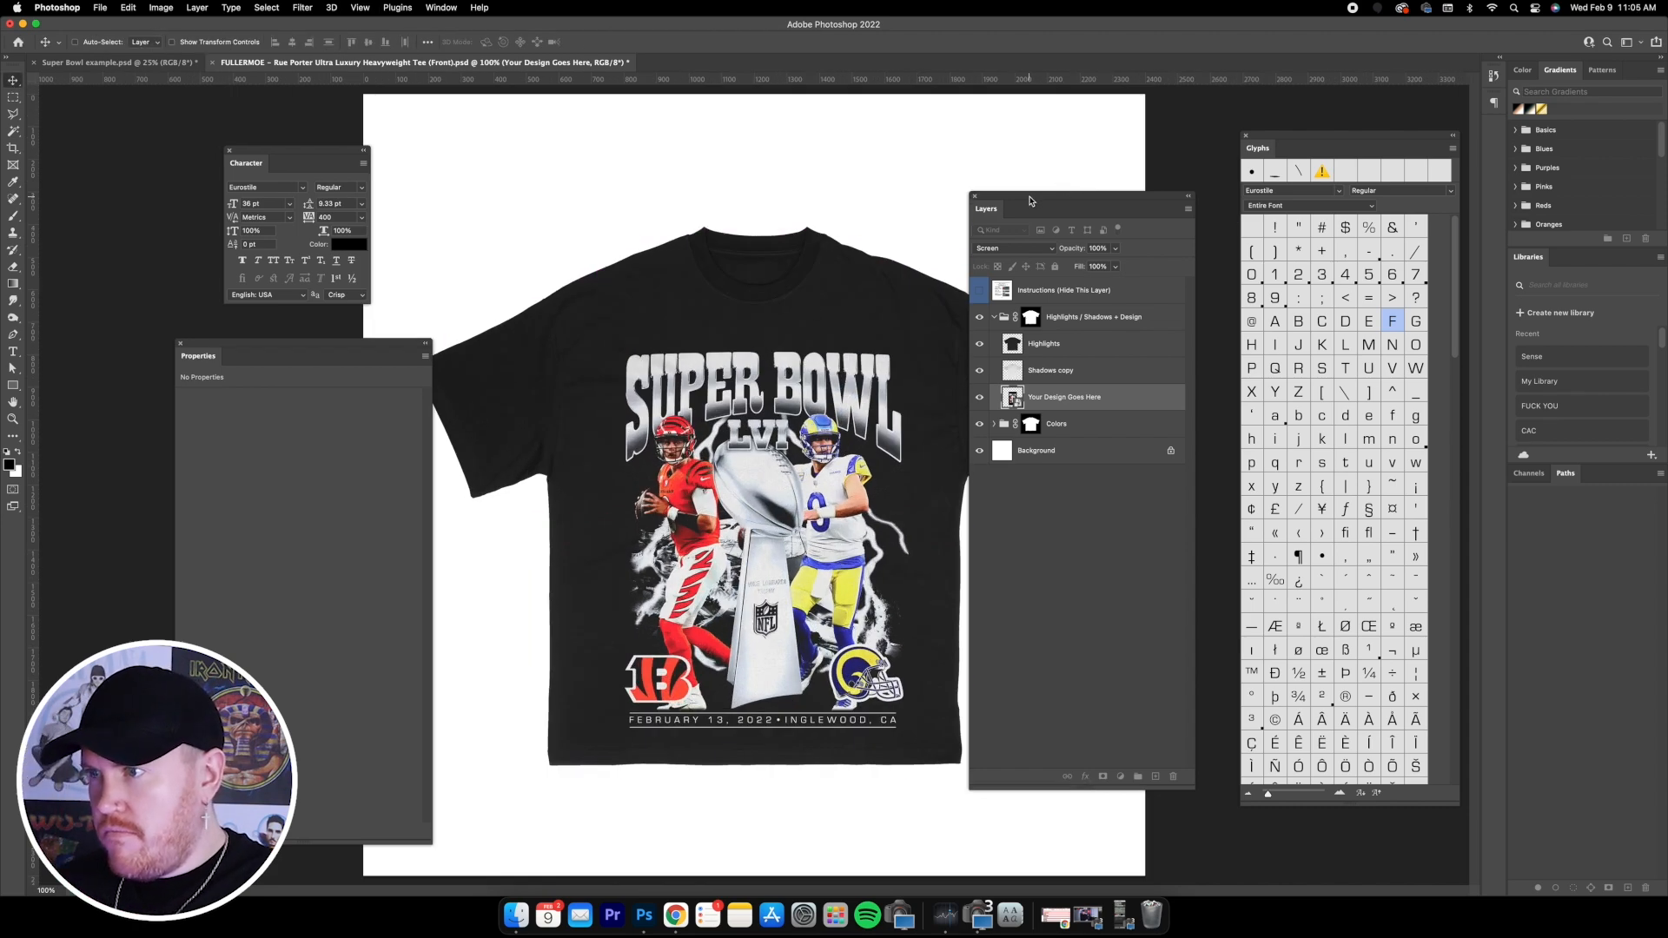
{"action": "left_click_drag", "start_coordinate": [1029, 201], "coordinate": [1167, 190]}
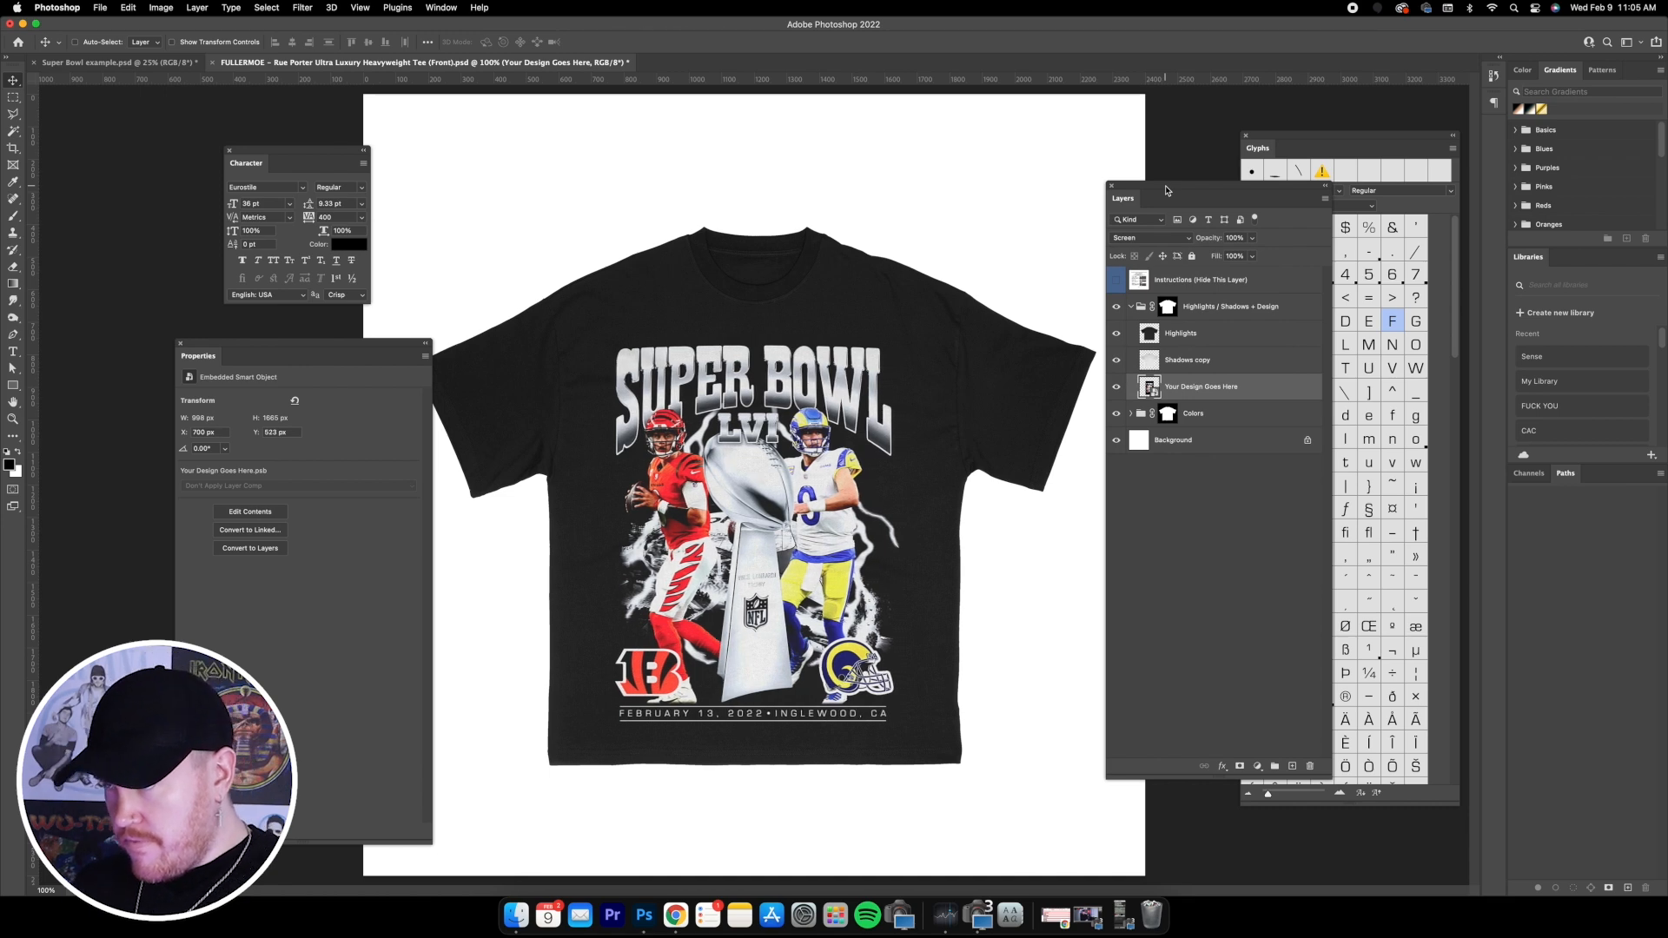